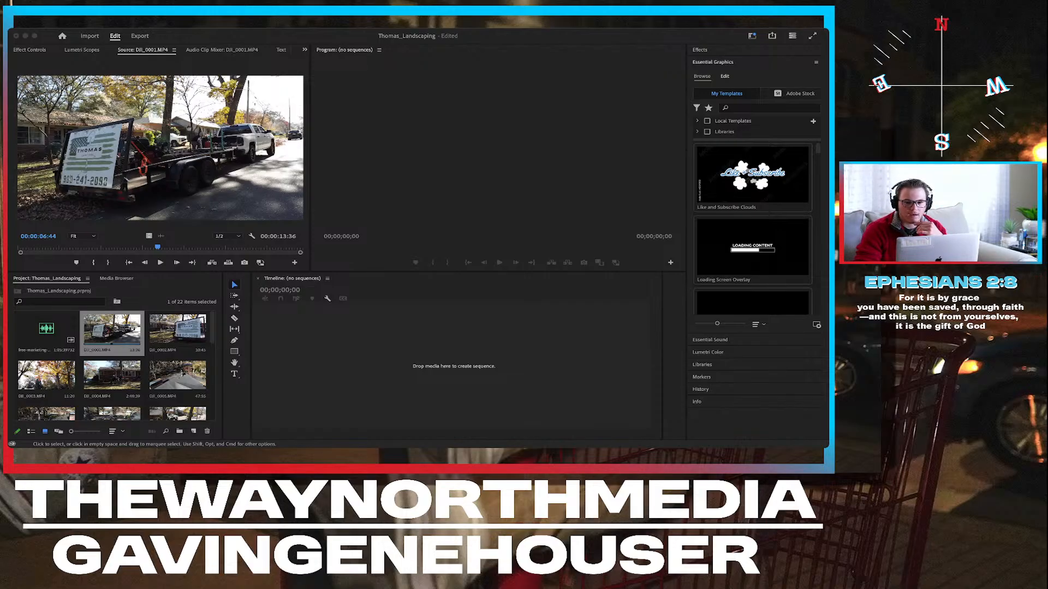
# Create a new empty vertical sequence in the project.
pyautogui.click(218, 201)
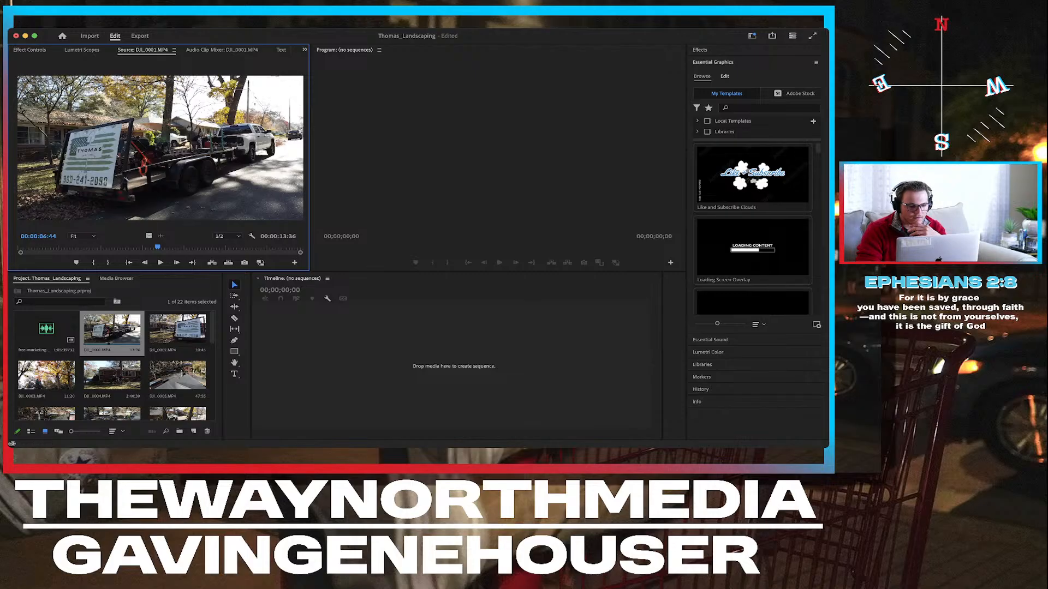
pyautogui.scroll(-5, 112, 360)
pyautogui.scroll(-4, 112, 366)
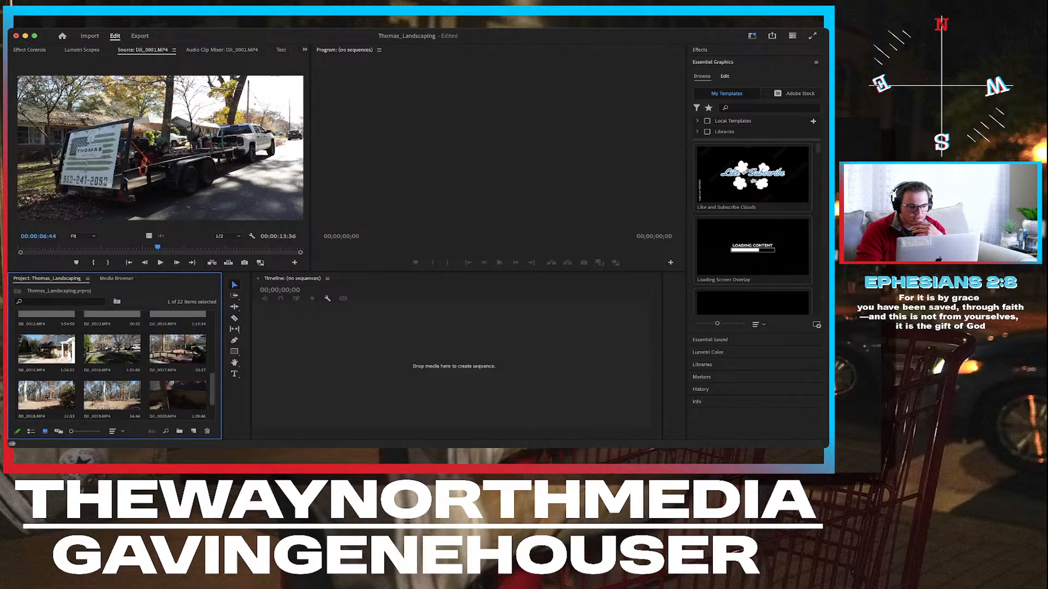
pyautogui.scroll(10, 112, 363)
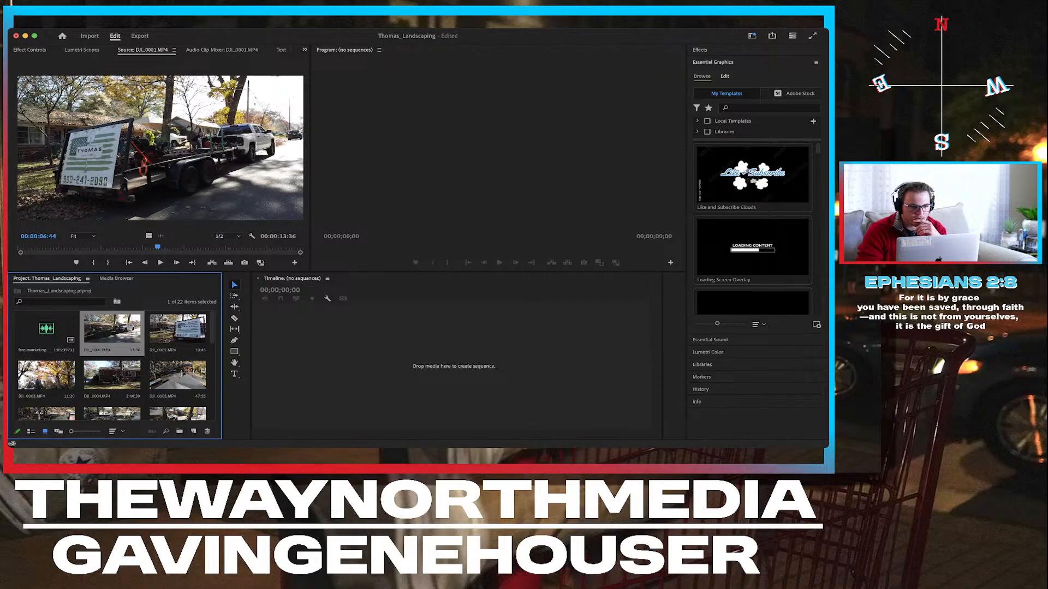
pyautogui.press('super+Tab')
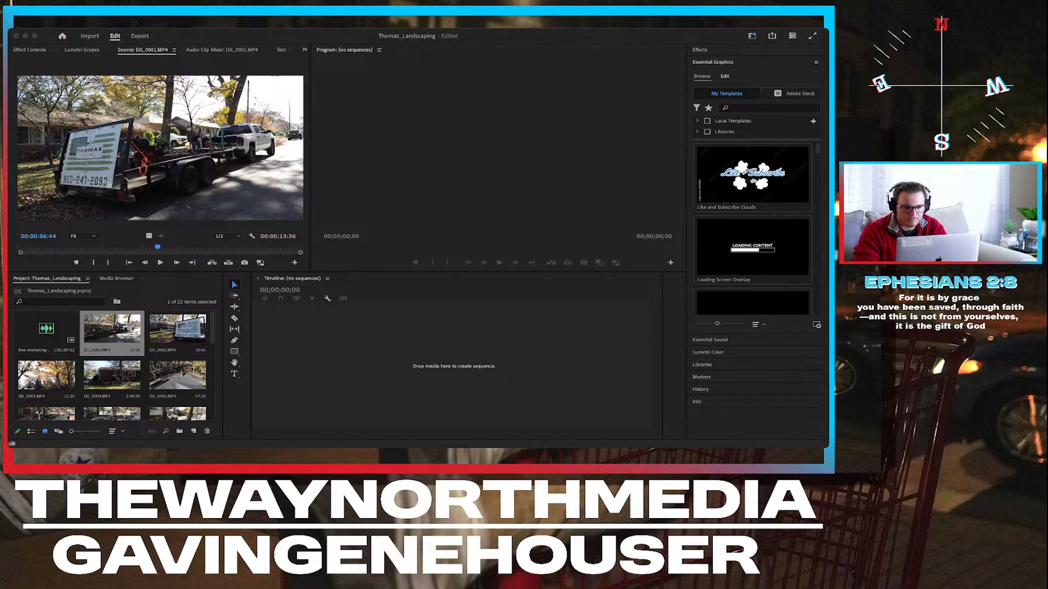
pyautogui.press('Return')
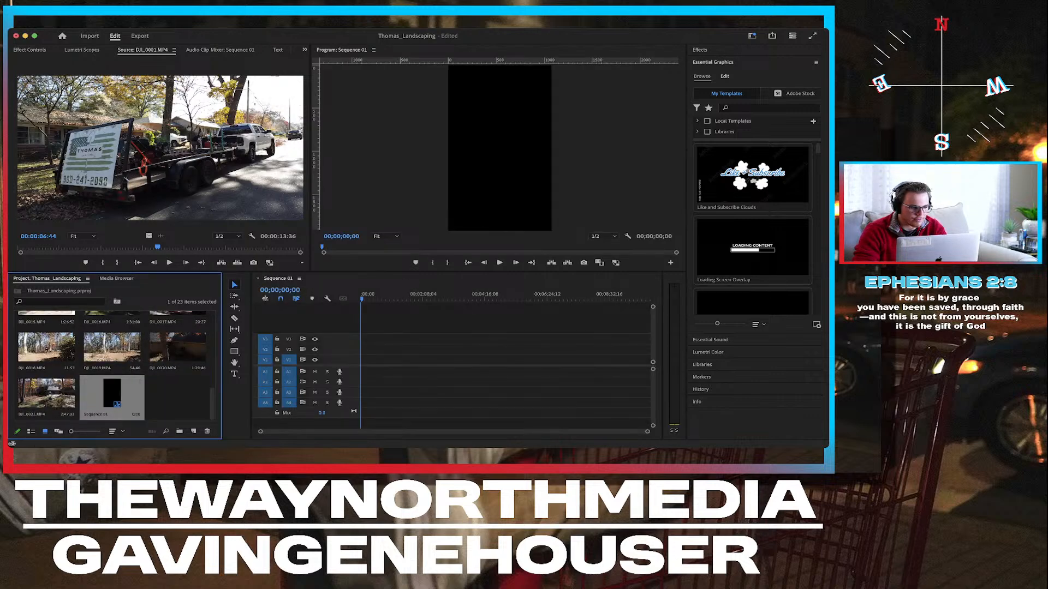
# Add the music website screenshot to the second video track, aligned with the start of the sequence.
pyautogui.scroll(6, 114, 366)
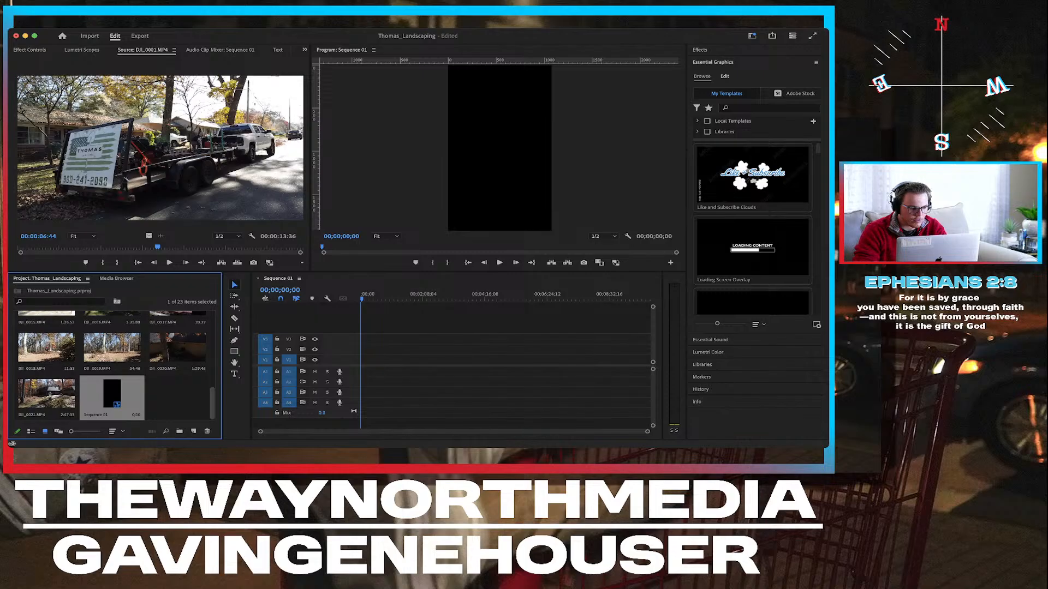
pyautogui.click(46, 328)
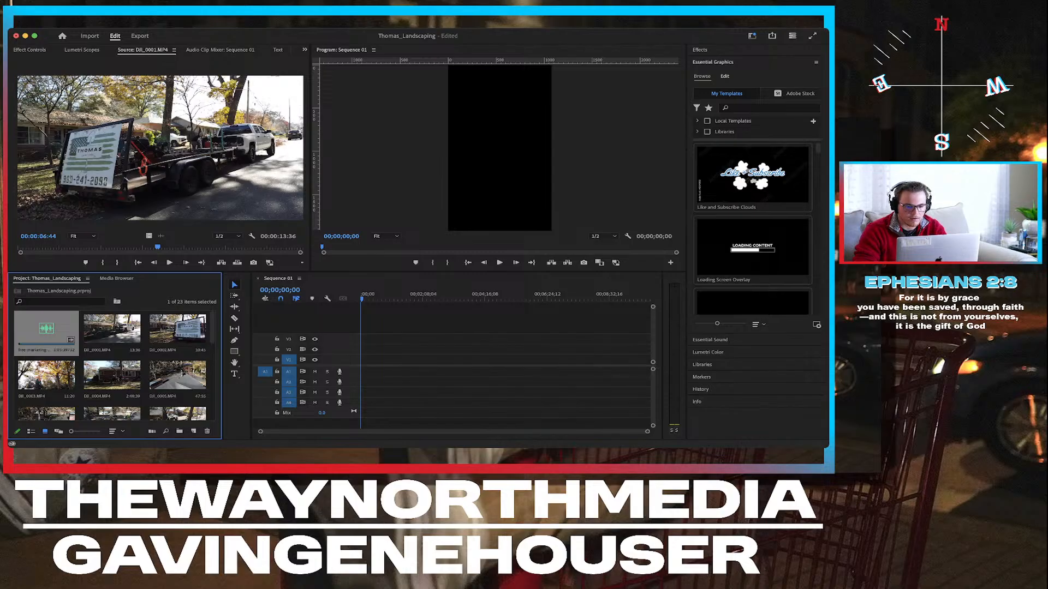
pyautogui.press('super+Tab')
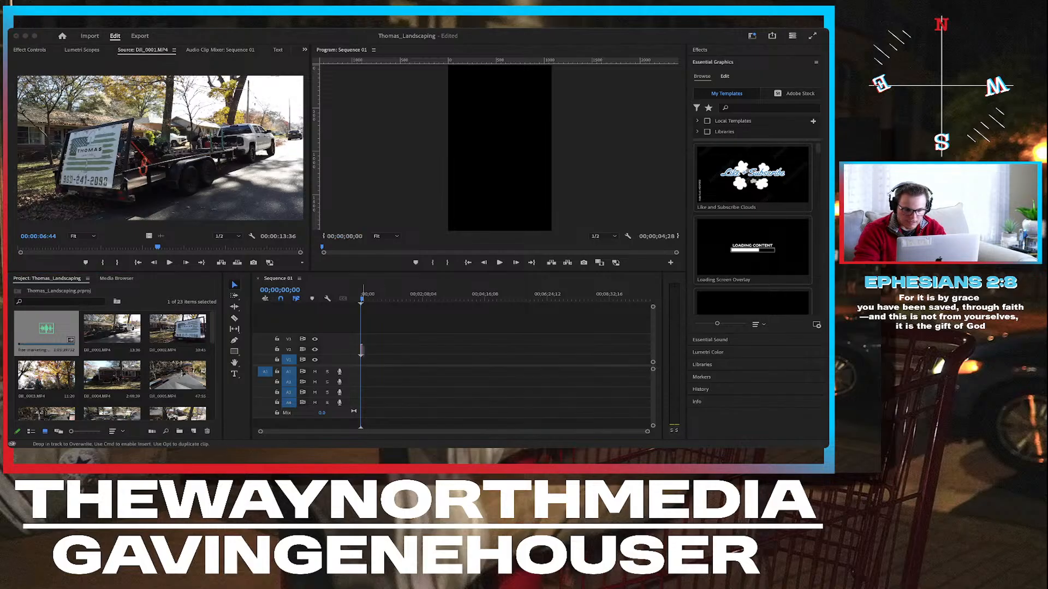
pyautogui.moveTo(361, 350); pyautogui.dragTo(374, 351)
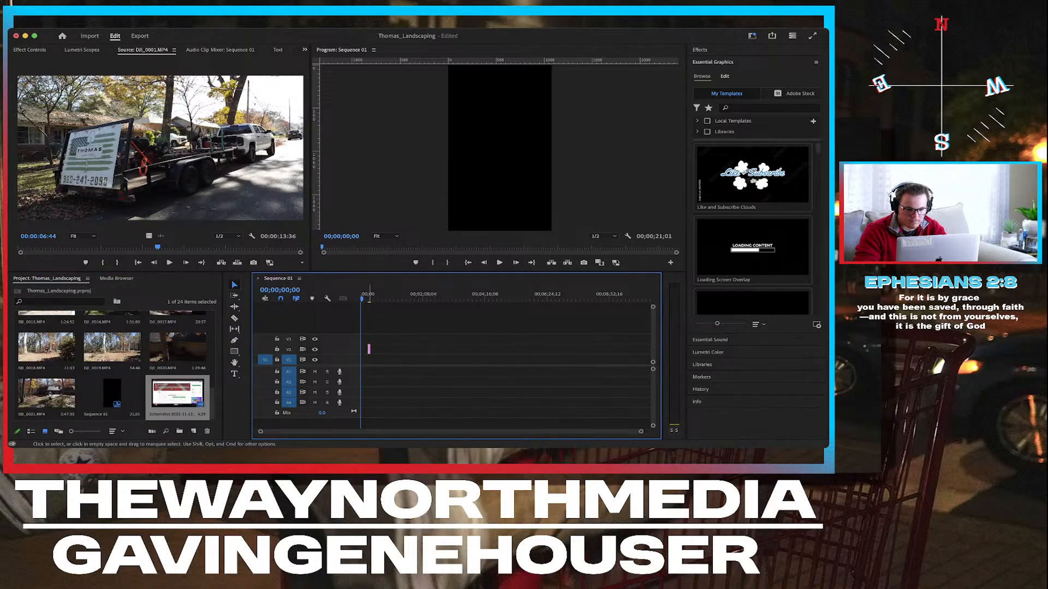
pyautogui.moveTo(368, 349); pyautogui.dragTo(362, 349)
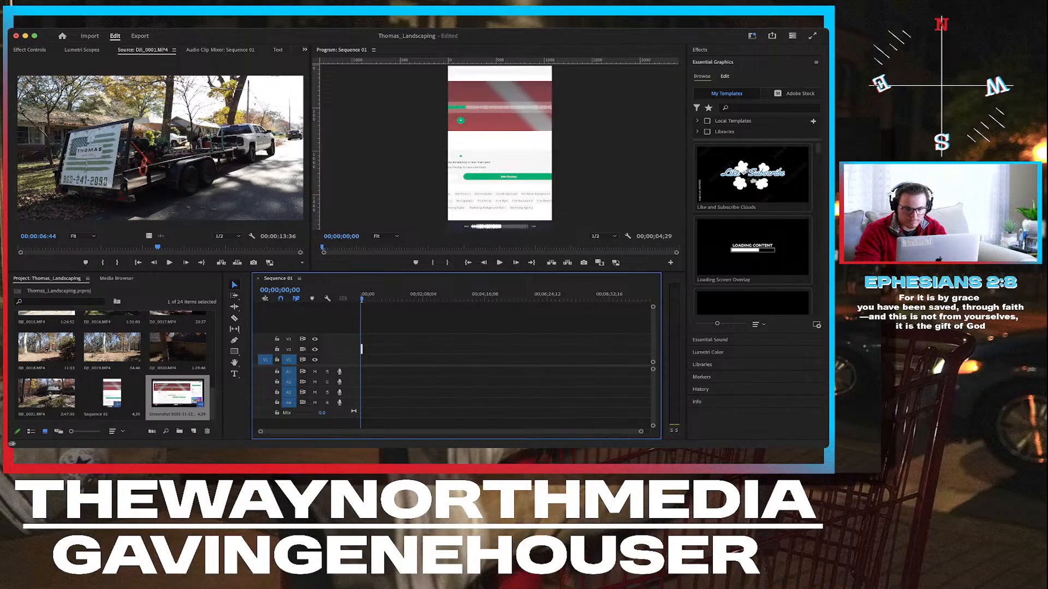
# Reposition the screenshot clip to about 1567, 1203 so the music title fits in the vertical frame.
pyautogui.click(500, 145)
pyautogui.click(29, 50)
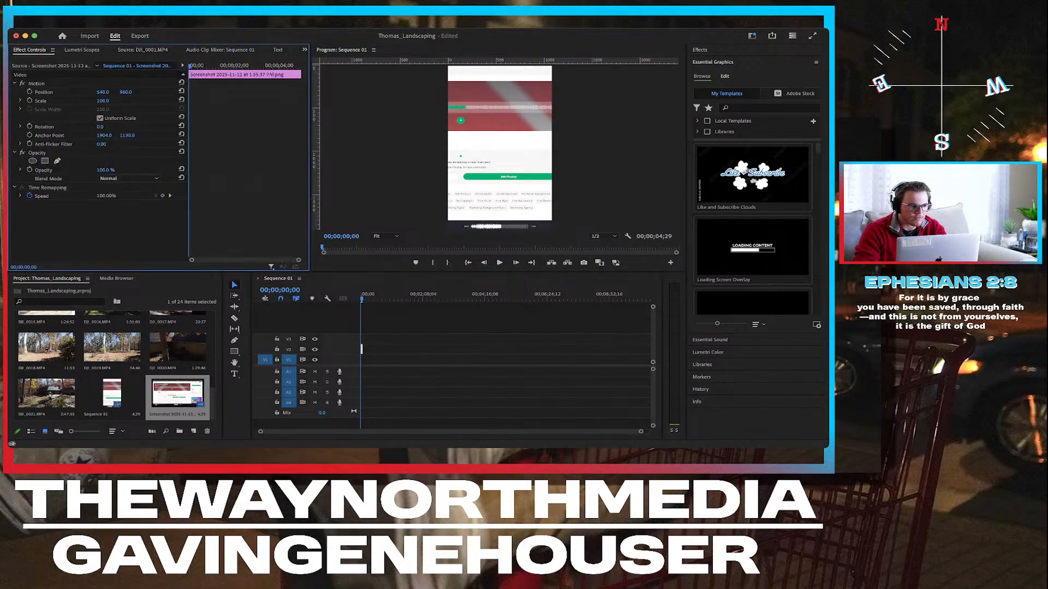
pyautogui.moveTo(103, 92); pyautogui.dragTo(797, 92)
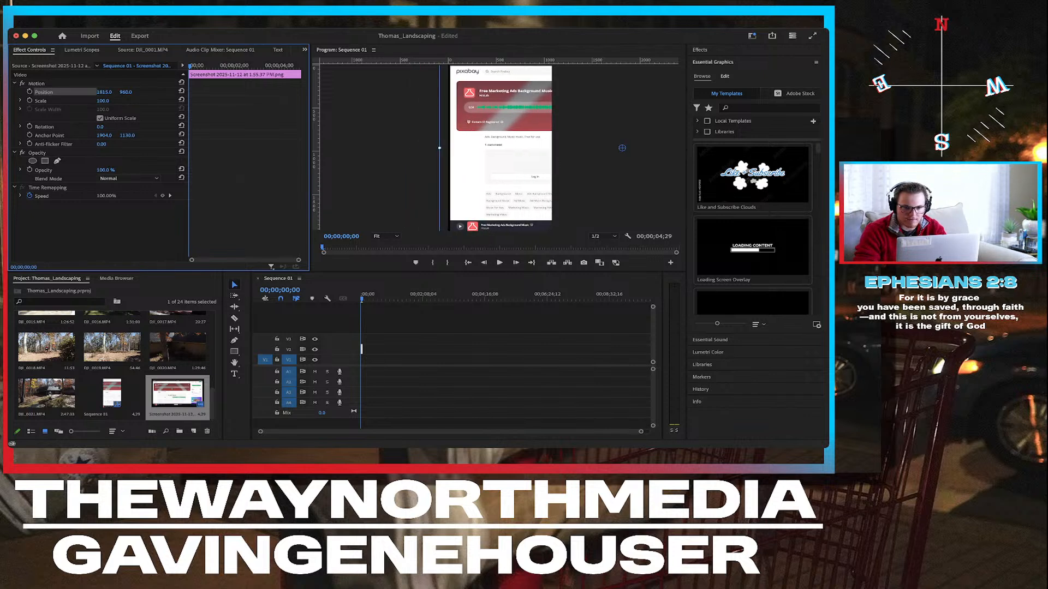
pyautogui.moveTo(125, 93); pyautogui.dragTo(259, 93)
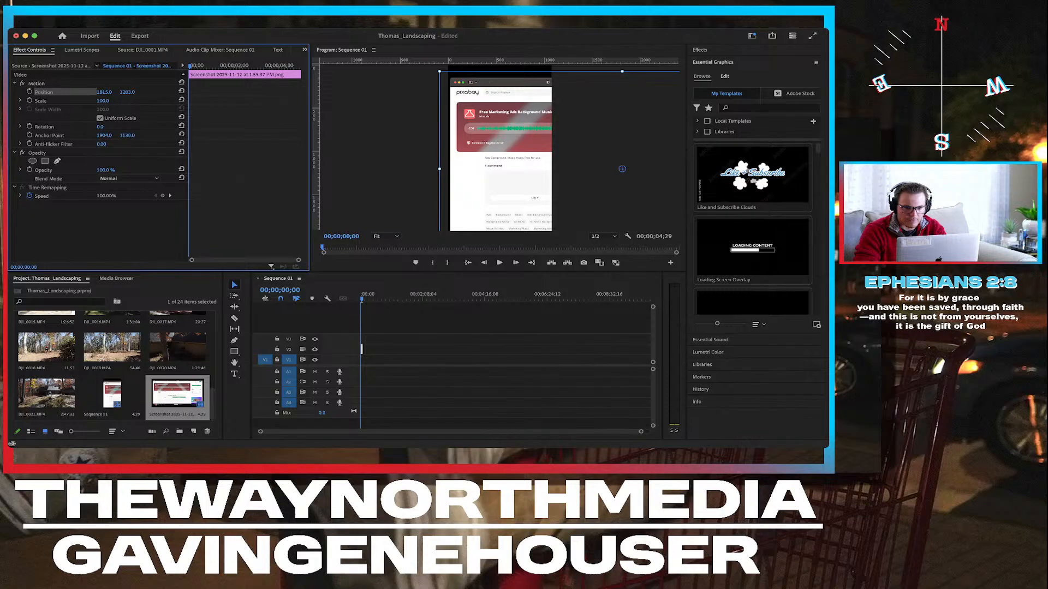
pyautogui.moveTo(104, 93); pyautogui.dragTo(12, 92)
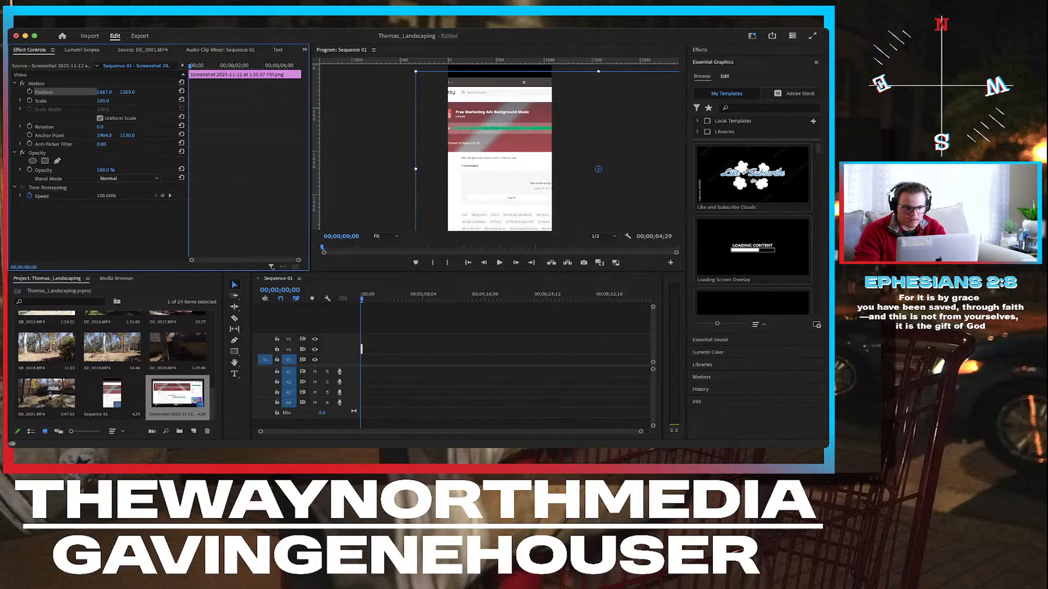
# Delete the screenshot clip from the sequence and remove the imported image from the project.
pyautogui.click(361, 349)
pyautogui.press('Delete')
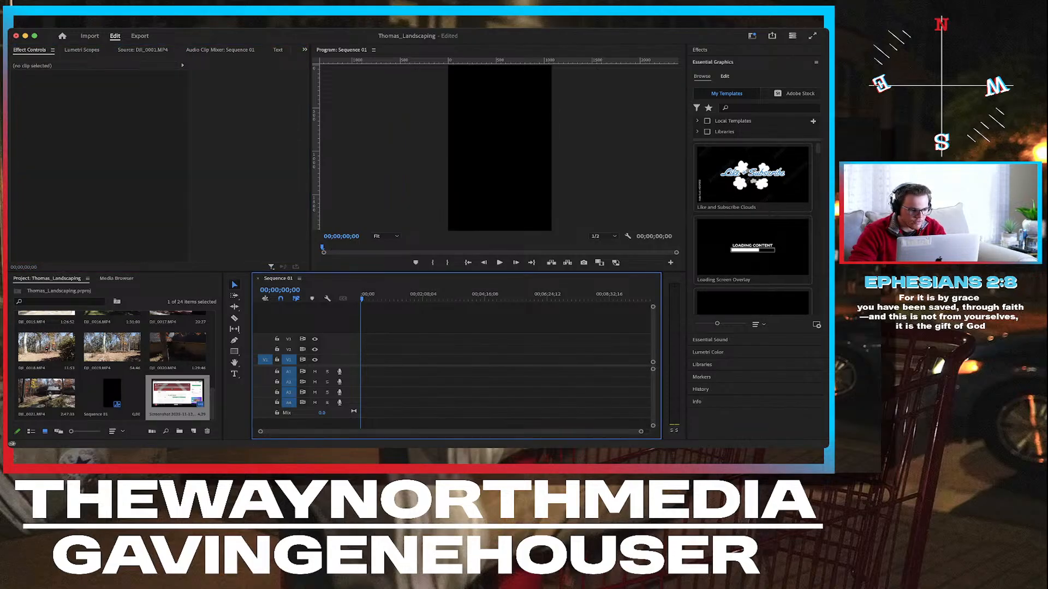
pyautogui.click(177, 394)
pyautogui.press('Delete')
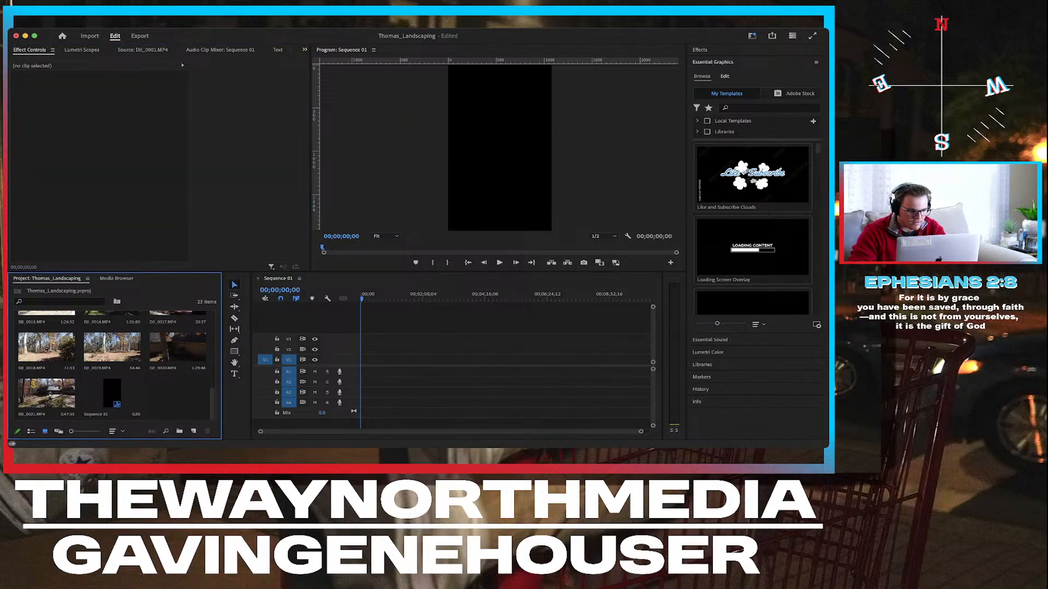
# Place the free marketing background music on the first audio track at the start of the sequence.
pyautogui.scroll(10, 112, 366)
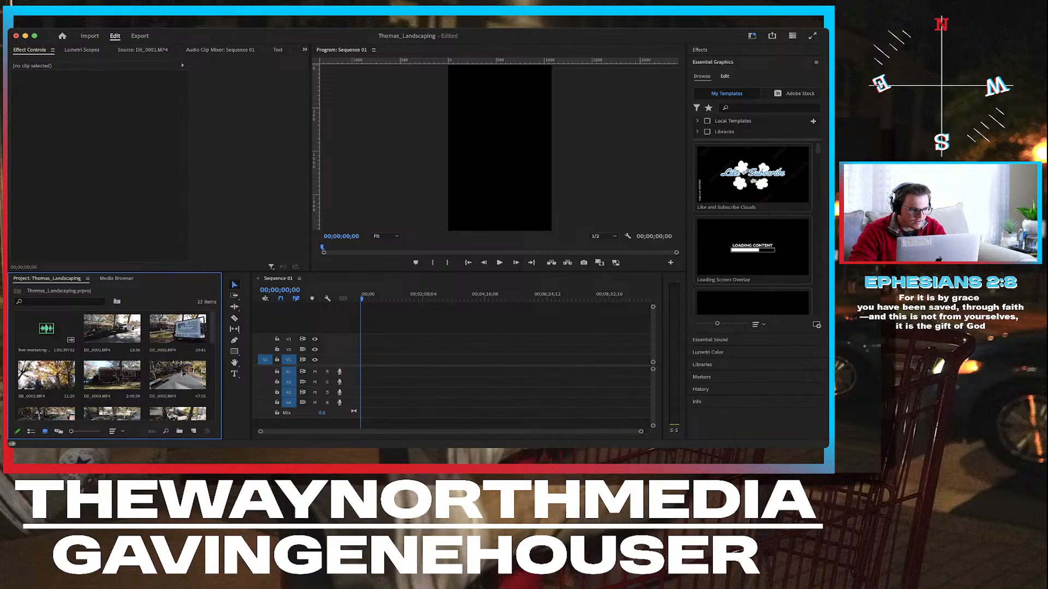
pyautogui.moveTo(46, 330); pyautogui.dragTo(365, 373)
pyautogui.scroll(10, 364, 372)
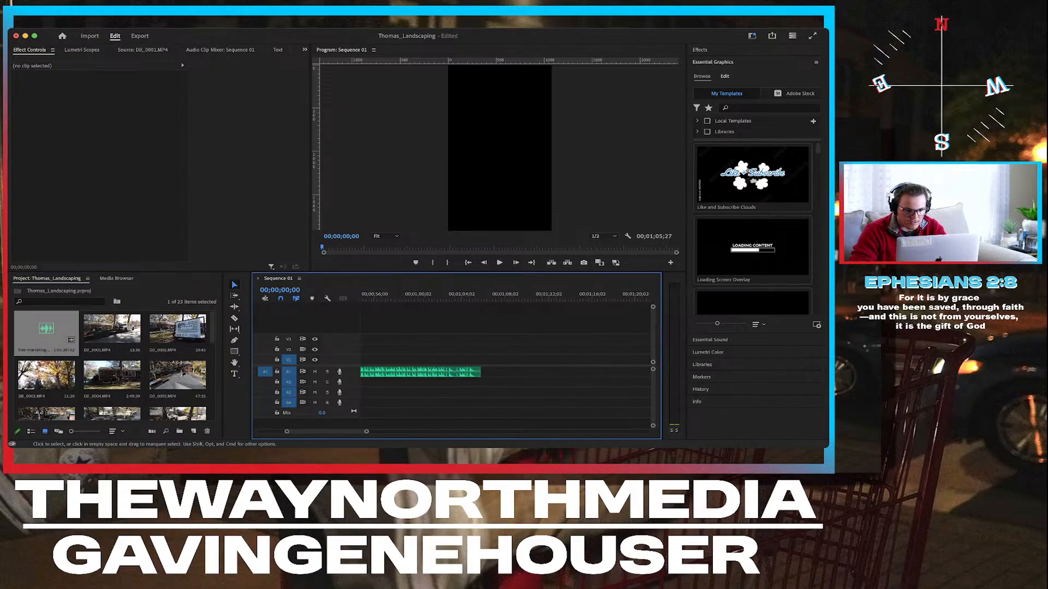
pyautogui.scroll(-4, 505, 372)
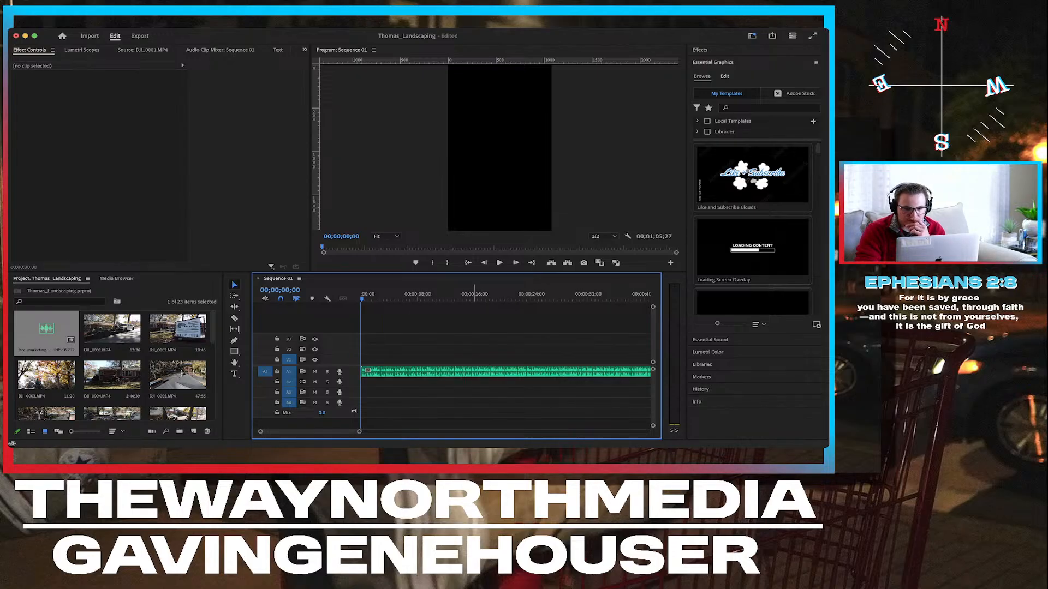
# Listen repeatedly to the first ten seconds of the music to find where its intro should be cut.
pyautogui.press('space')
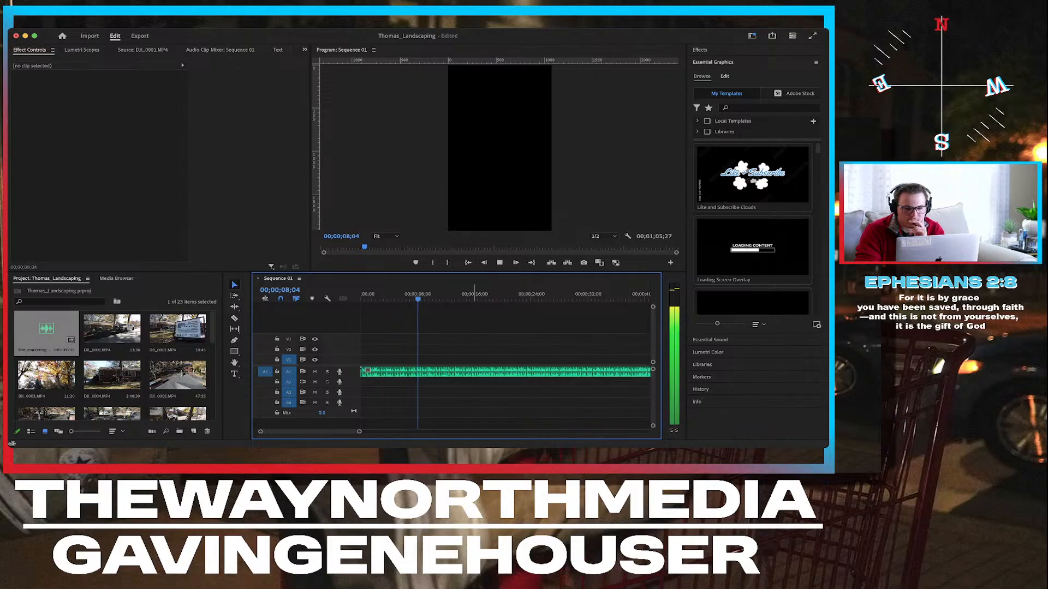
pyautogui.press('space')
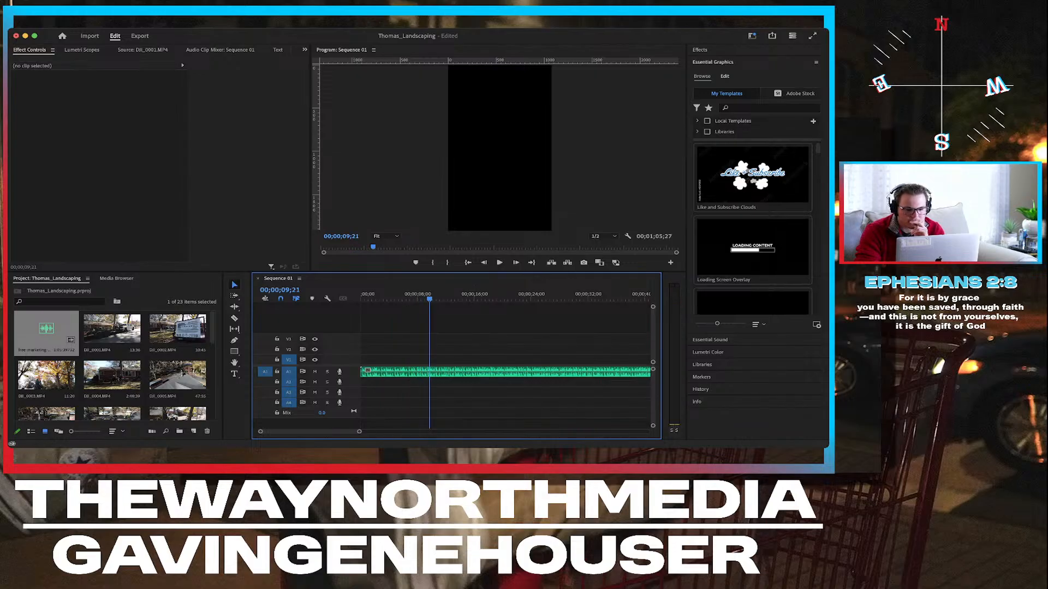
pyautogui.click(410, 293)
pyautogui.press('space')
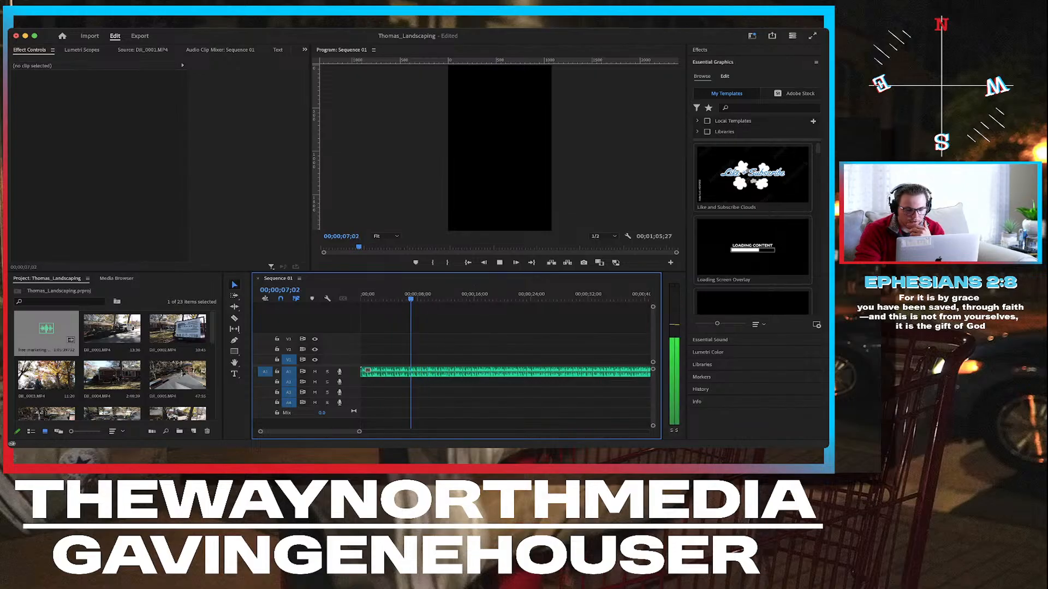
pyautogui.press('space')
pyautogui.click(390, 293)
pyautogui.press('space')
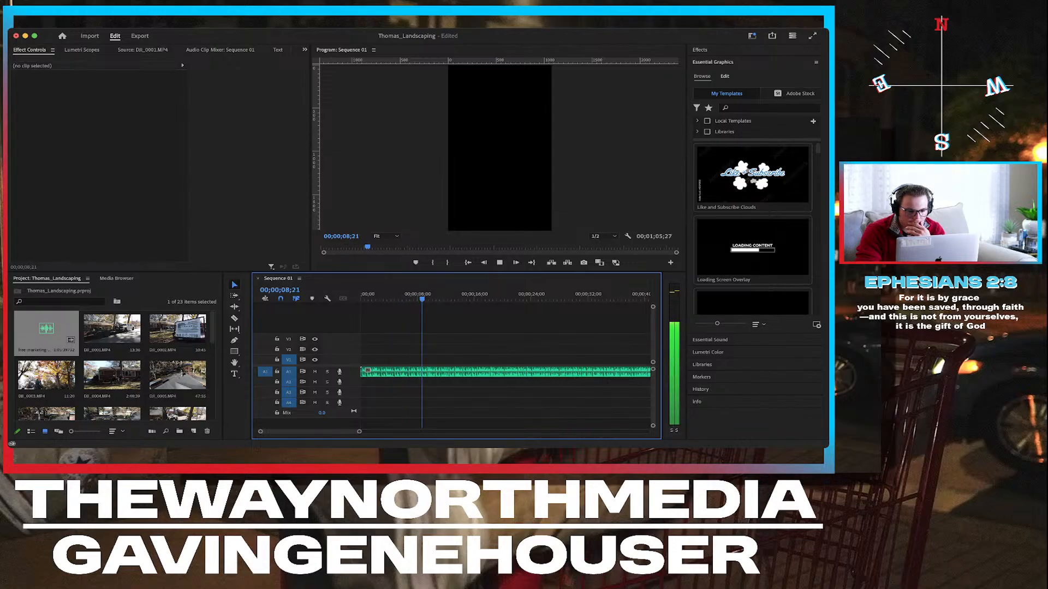
pyautogui.press('space')
pyautogui.press('j')
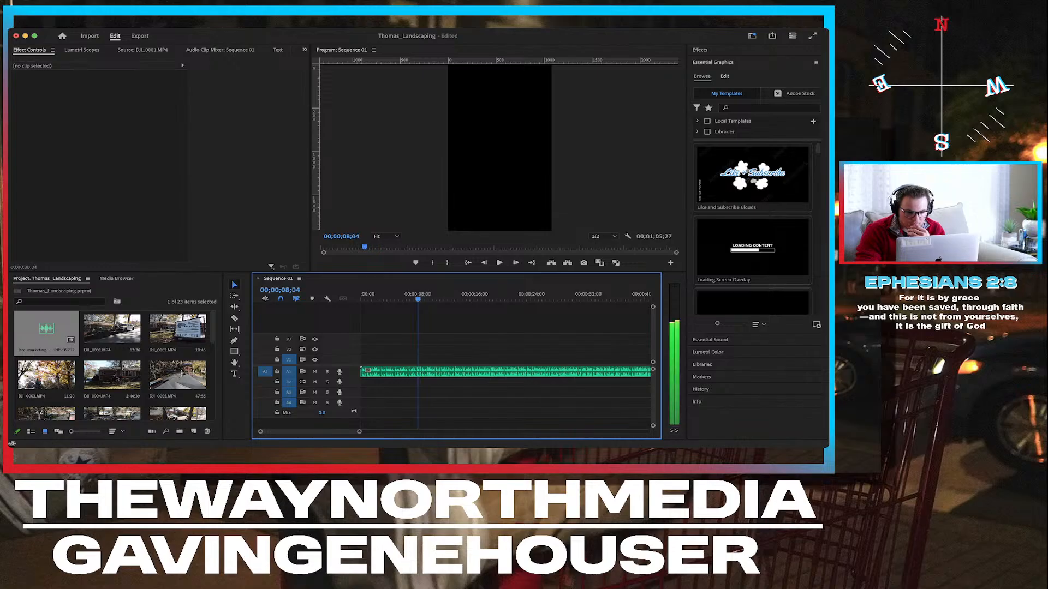
pyautogui.press('j')
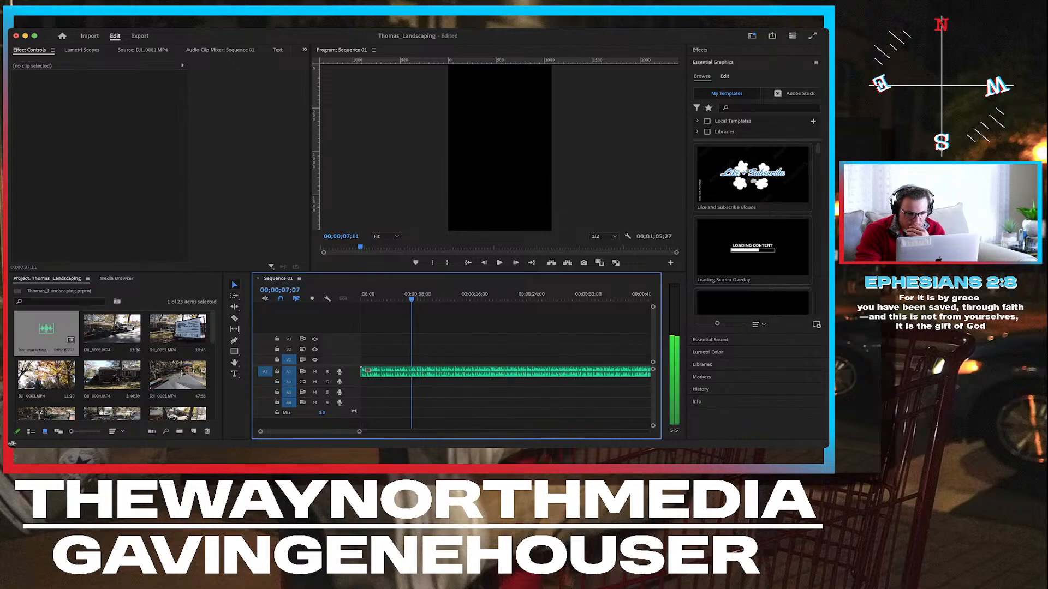
# Split the music clip at 00;00;06;18 and delete the portion before the cut.
pyautogui.press('c')
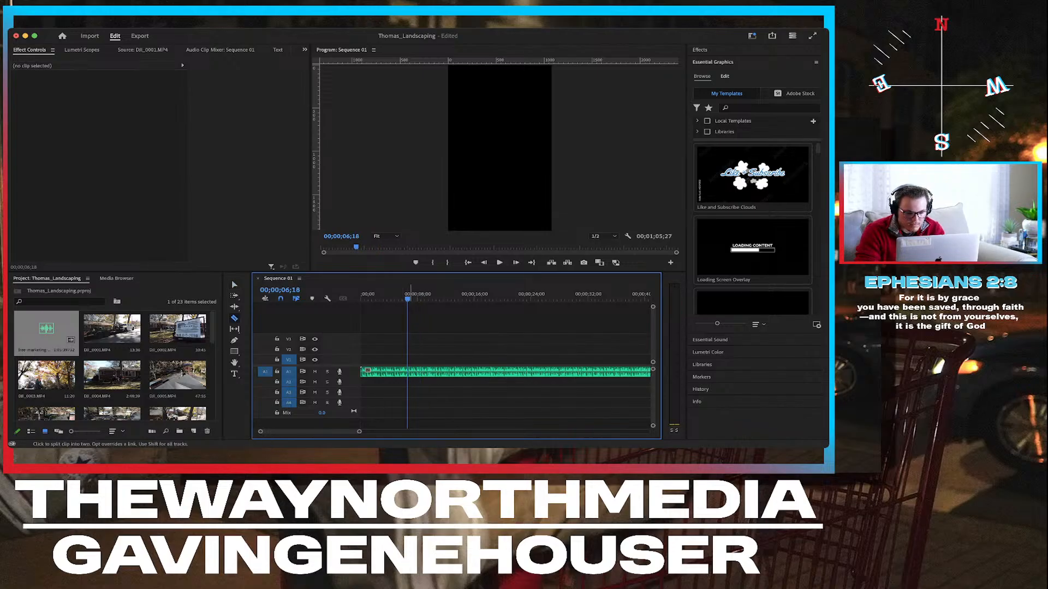
pyautogui.click(408, 373)
pyautogui.press('v')
pyautogui.click(398, 372)
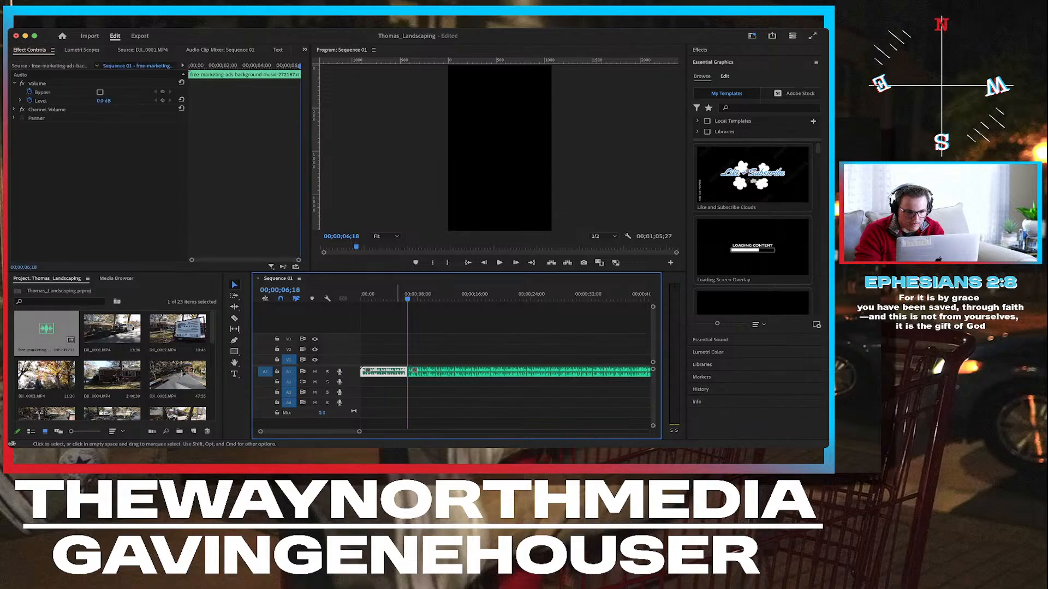
pyautogui.press('Delete')
# Play the trimmed music and lower the clip's volume level to -9.2 dB with keyframing turned off.
pyautogui.press('l')
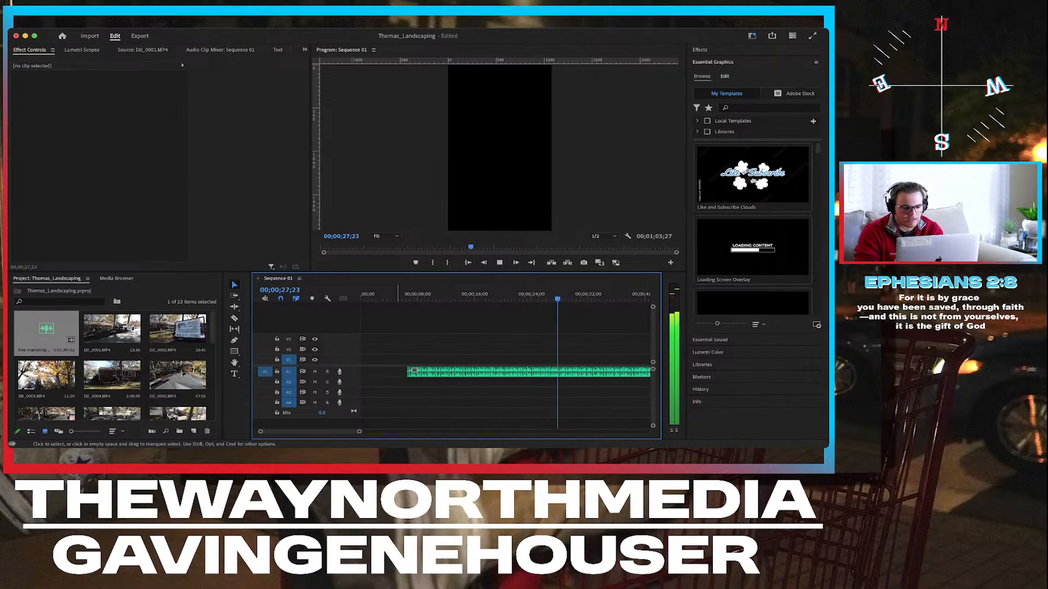
pyautogui.press('space')
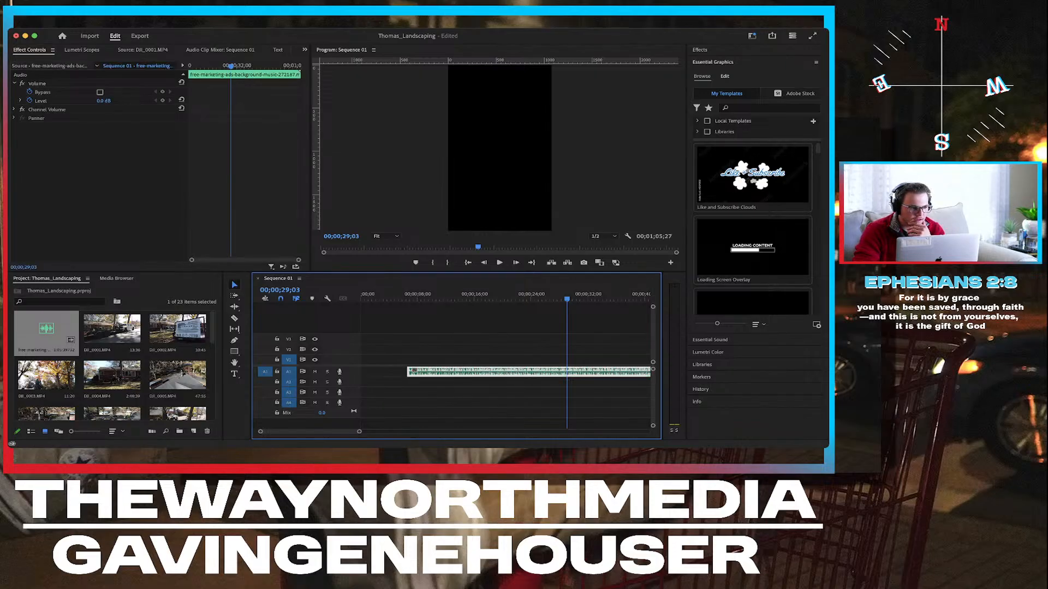
pyautogui.click(29, 100)
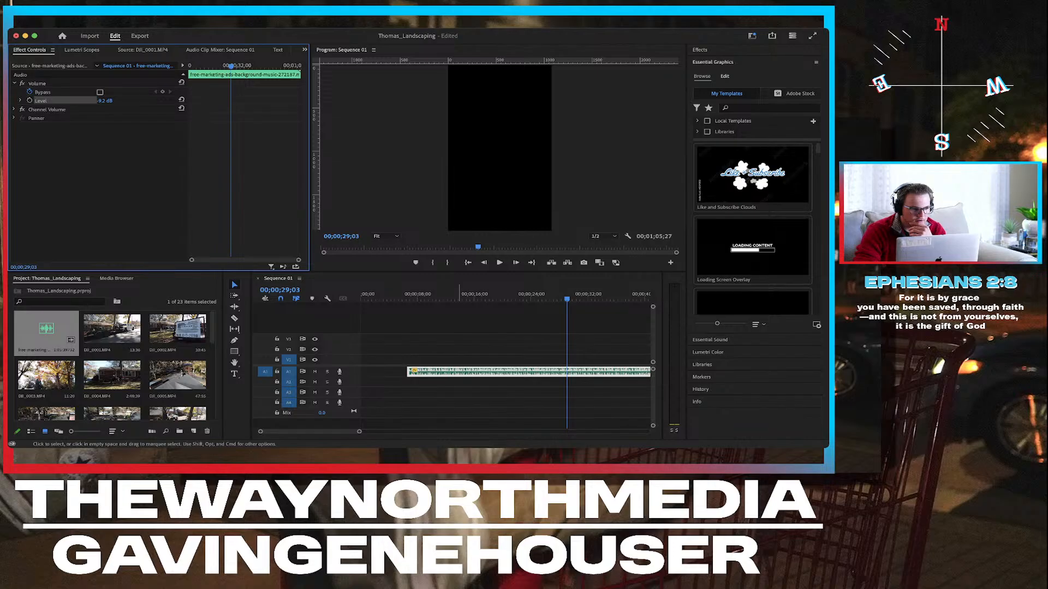
# Listen to the rest of the background music, including its last few seconds, to find where the ending begins.
pyautogui.press('space')
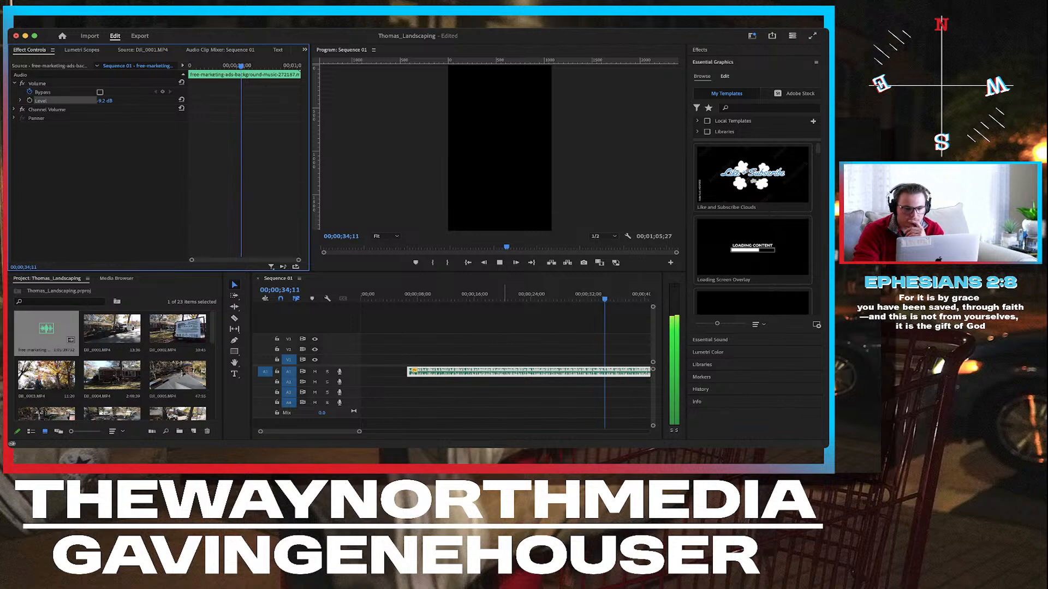
pyautogui.hscroll(2, 505, 371)
pyautogui.scroll(-4, 505, 372)
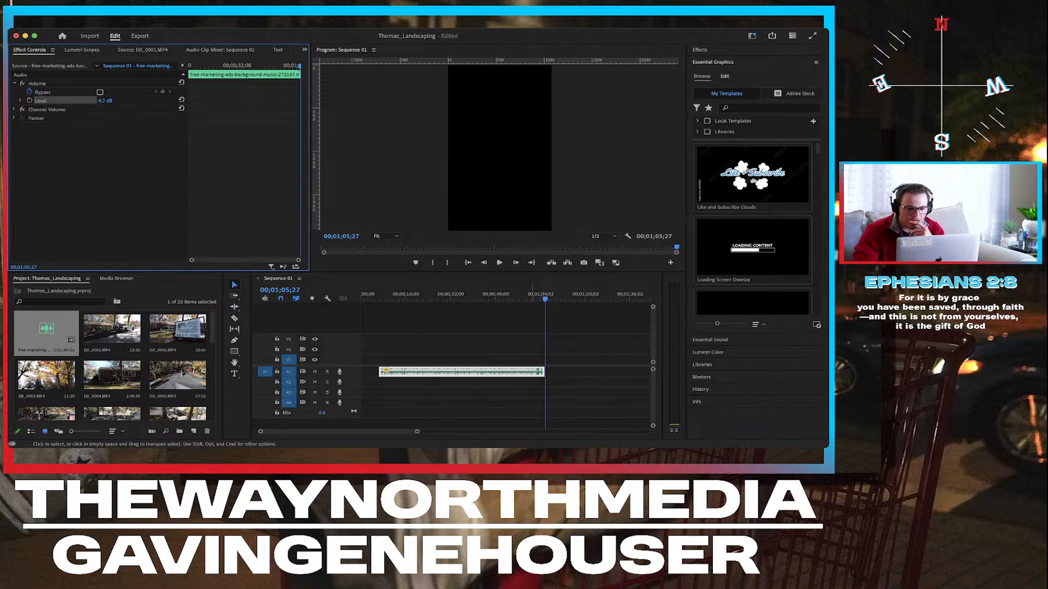
pyautogui.click(526, 394)
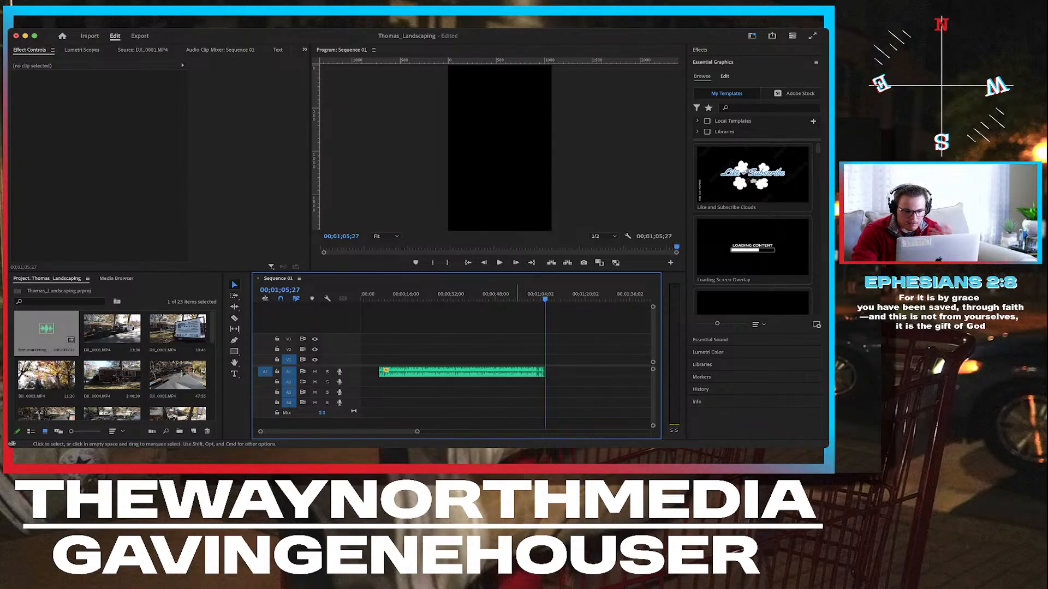
pyautogui.scroll(10, 519, 390)
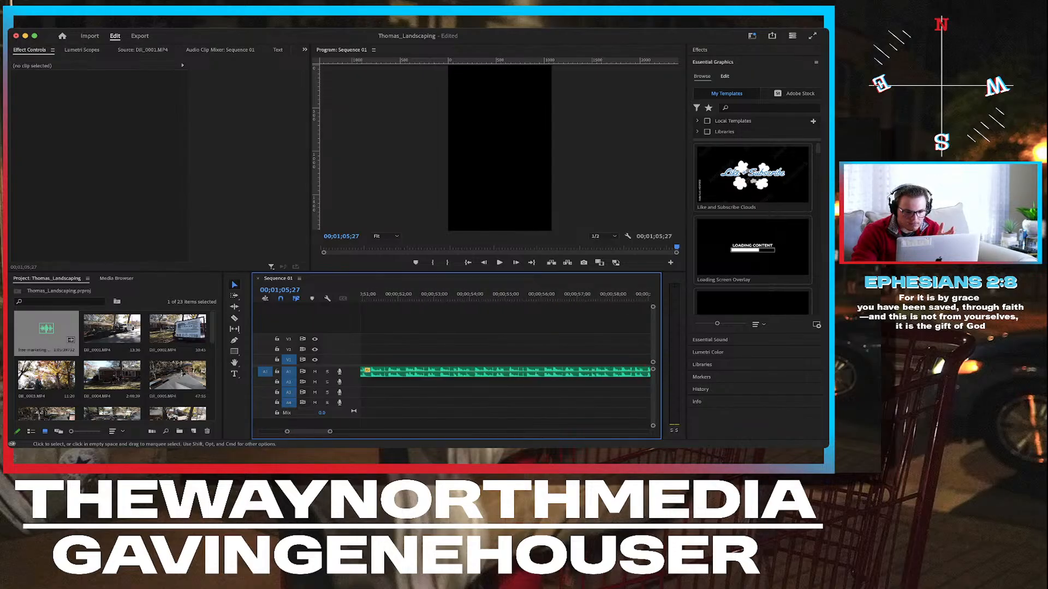
pyautogui.hscroll(5, 508, 355)
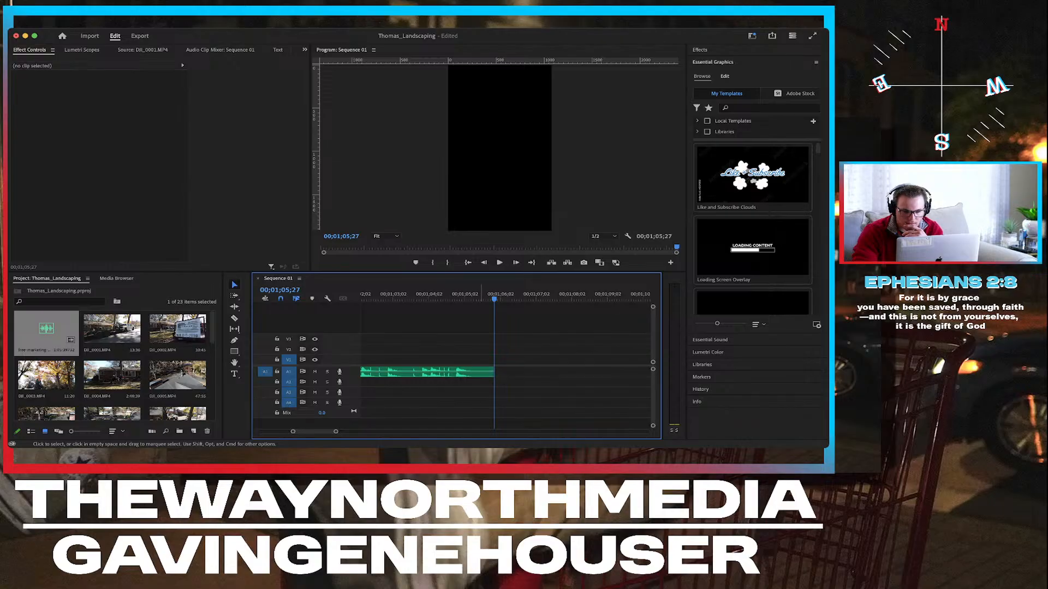
pyautogui.hscroll(-4, 481, 352)
pyautogui.click(423, 294)
pyautogui.press('space')
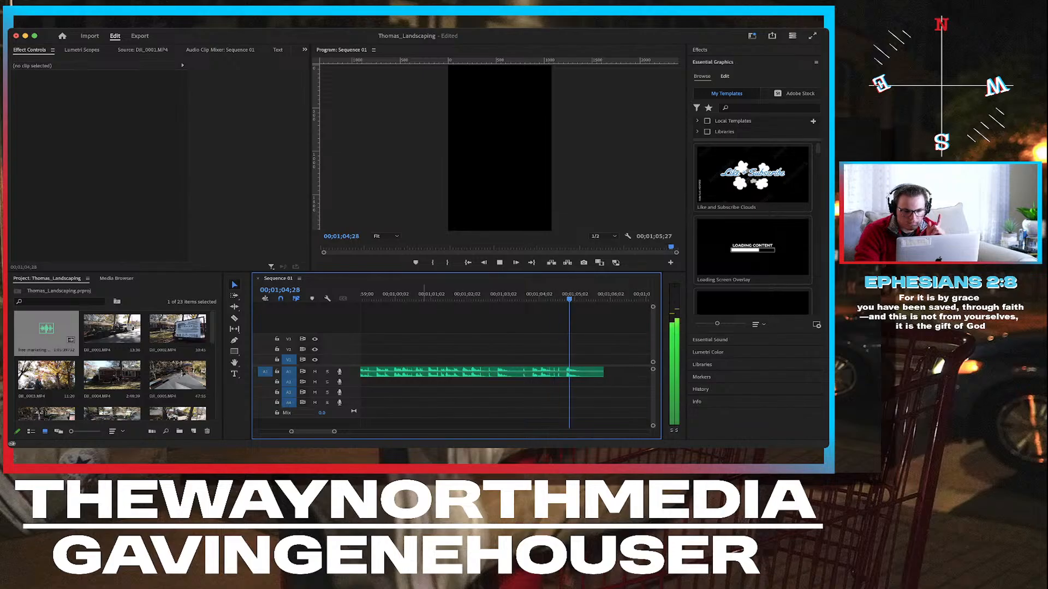
# Split the music at 00;01;02;27 and move the ending piece slightly later on the first audio track to leave a gap.
pyautogui.press('space')
pyautogui.moveTo(486, 295); pyautogui.dragTo(497, 295)
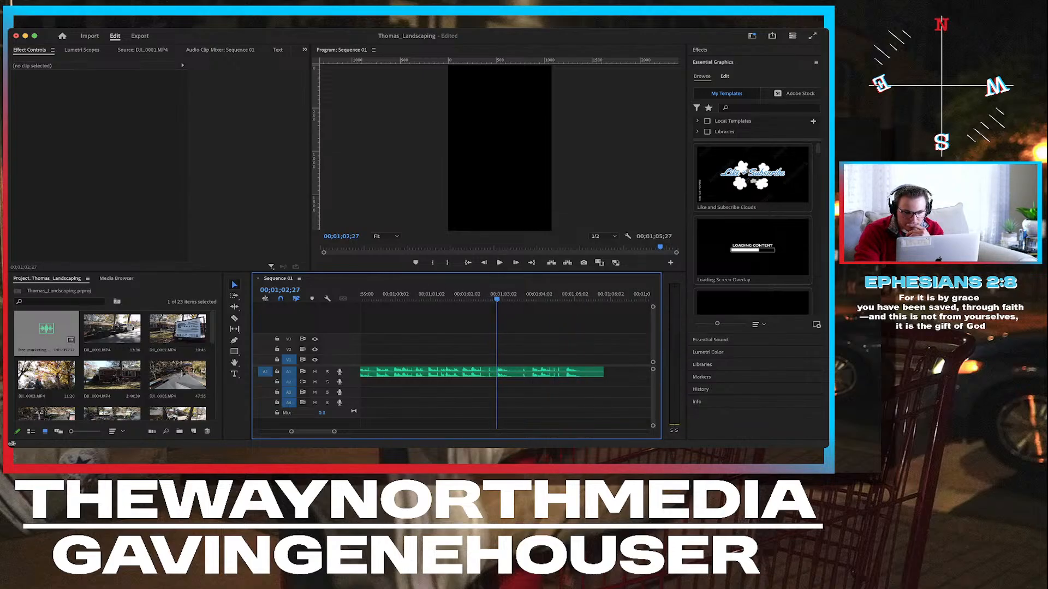
pyautogui.press('c')
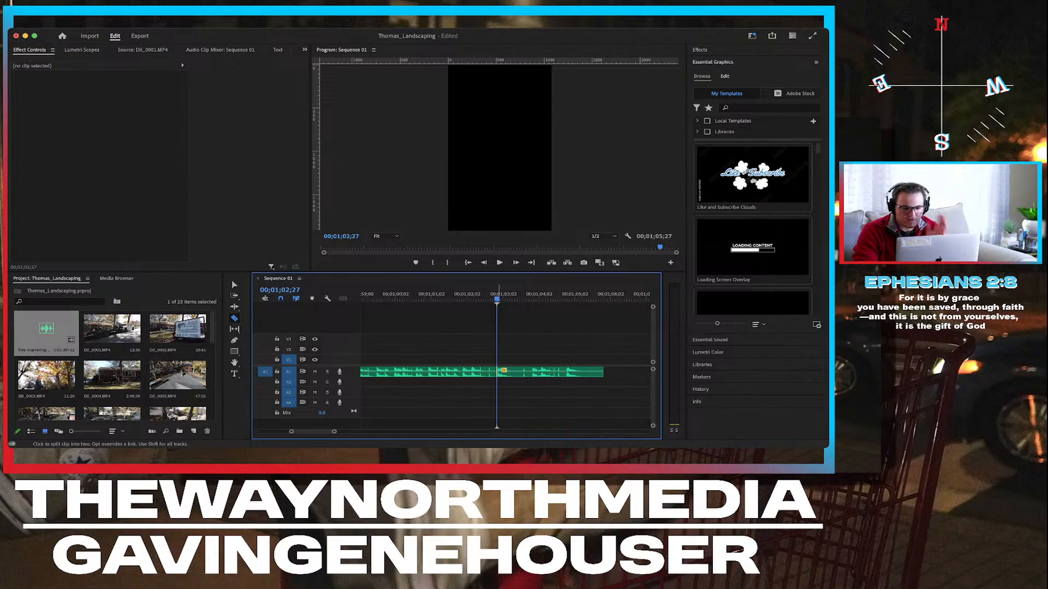
pyautogui.press('v')
pyautogui.moveTo(510, 372); pyautogui.dragTo(523, 373)
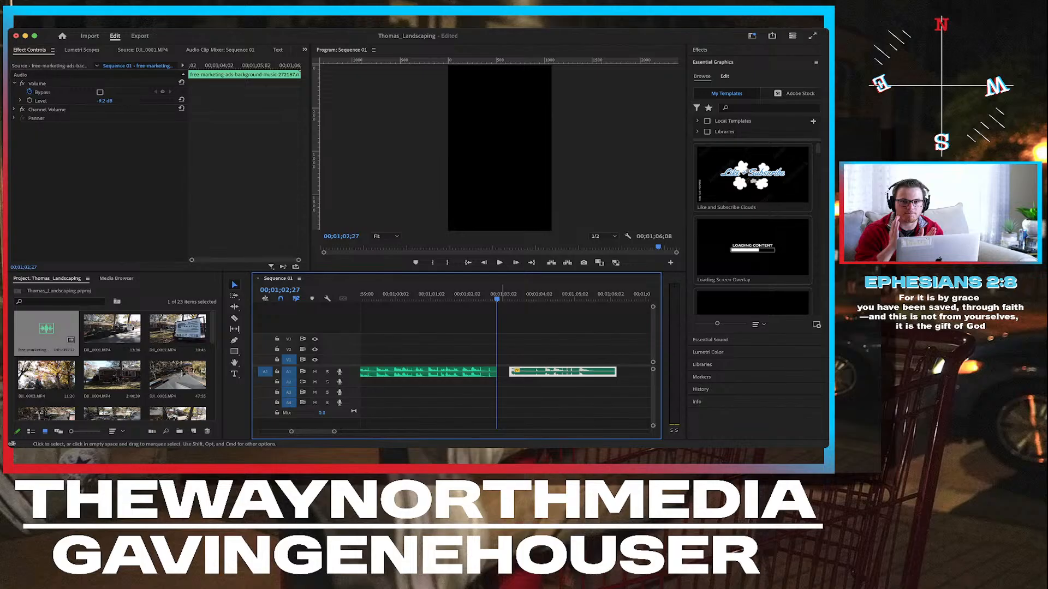
# Play the main music piece from about 00;00;53 to check how it sounds before the split.
pyautogui.hscroll(-3, 456, 361)
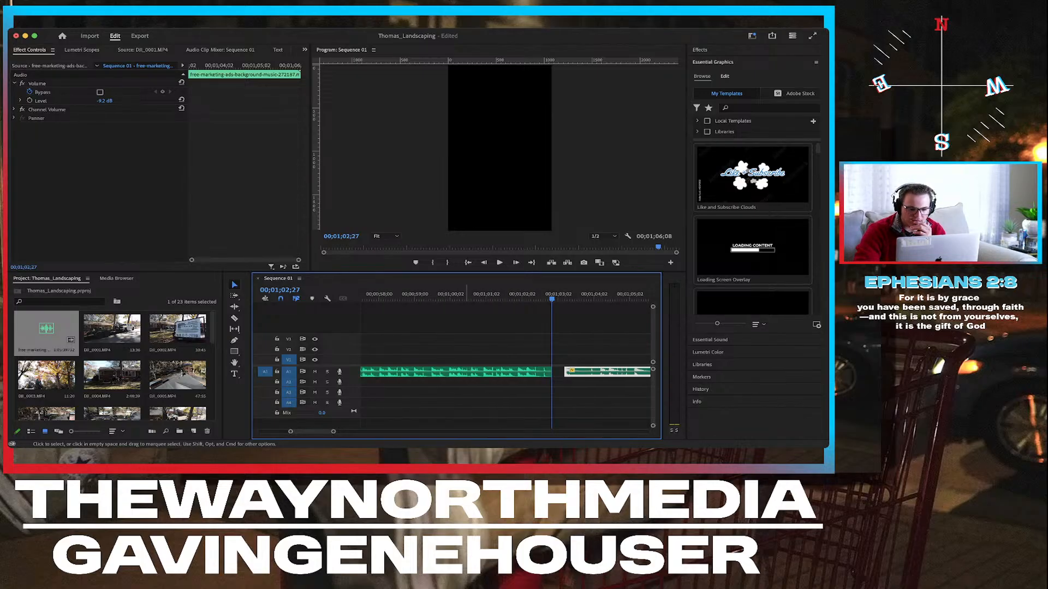
pyautogui.click(467, 350)
pyautogui.scroll(-3, 467, 349)
pyautogui.hscroll(-2, 490, 349)
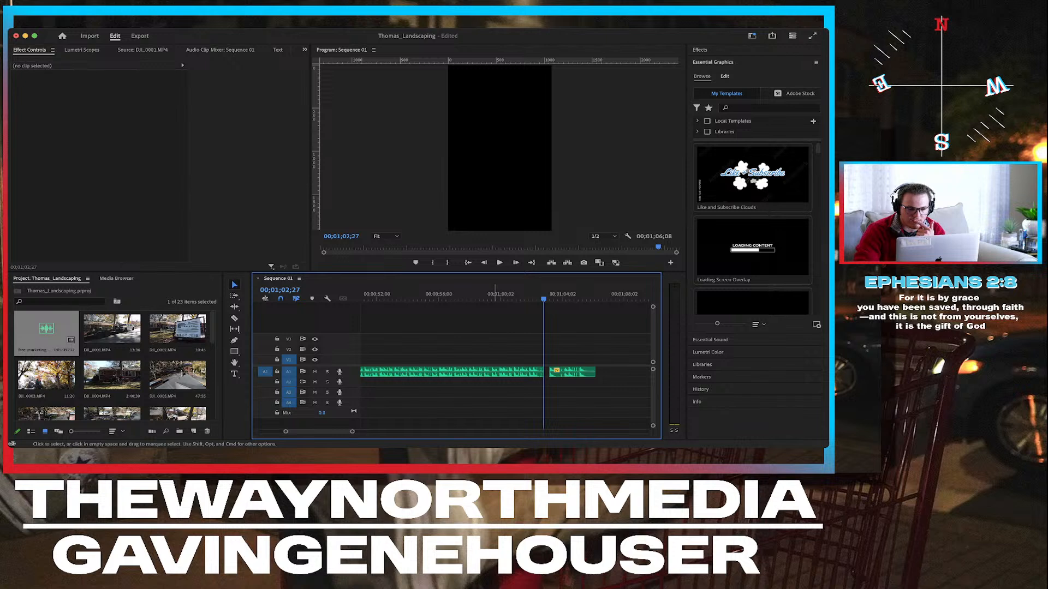
pyautogui.click(387, 295)
pyautogui.press('space')
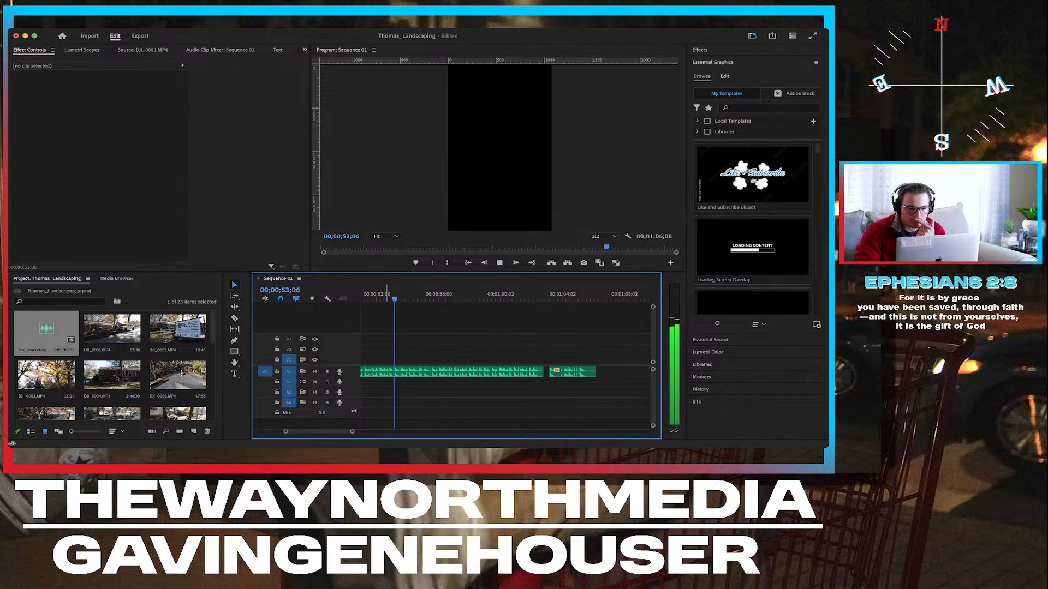
pyautogui.press('space')
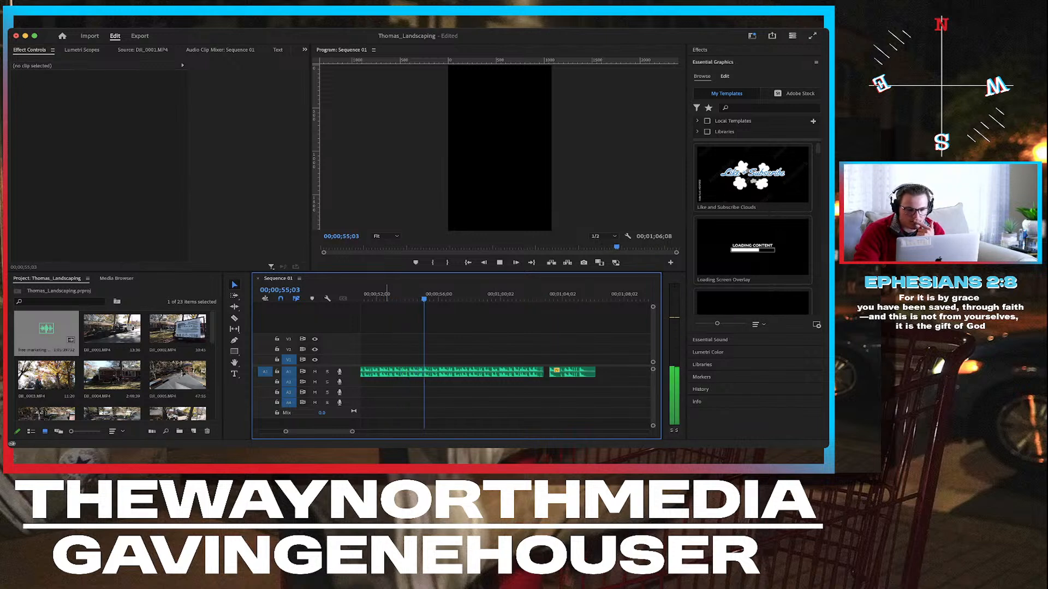
# Select both the main music piece and its ending and move them together to the start of the sequence.
pyautogui.hscroll(-5, 387, 295)
pyautogui.hscroll(-10, 431, 339)
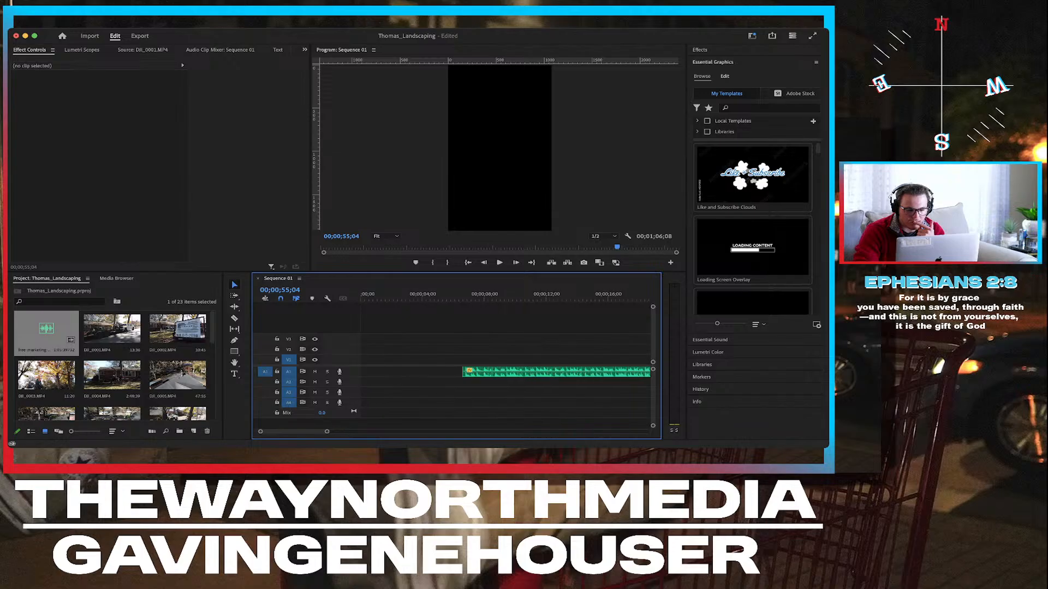
pyautogui.press('-')
pyautogui.press('-')
pyautogui.press('-')
pyautogui.moveTo(571, 389)
pyautogui.mouseDown()
pyautogui.moveTo(533, 367)
pyautogui.moveTo(512, 371)
pyautogui.mouseUp()
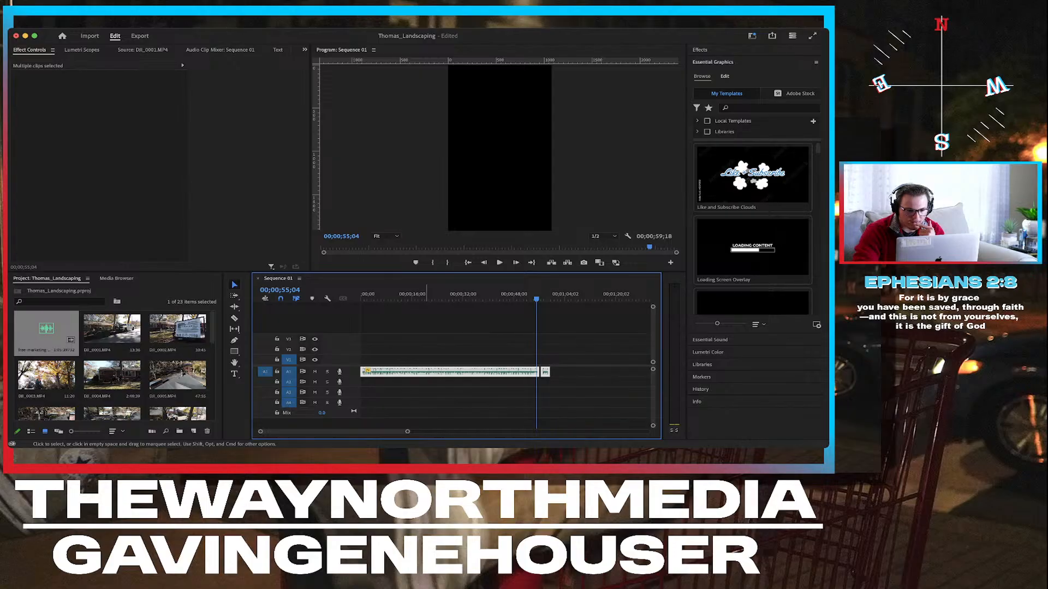
# Play the main music piece around 00;00;29 to find a spot where the ending piece could come in.
pyautogui.moveTo(408, 432); pyautogui.dragTo(311, 431)
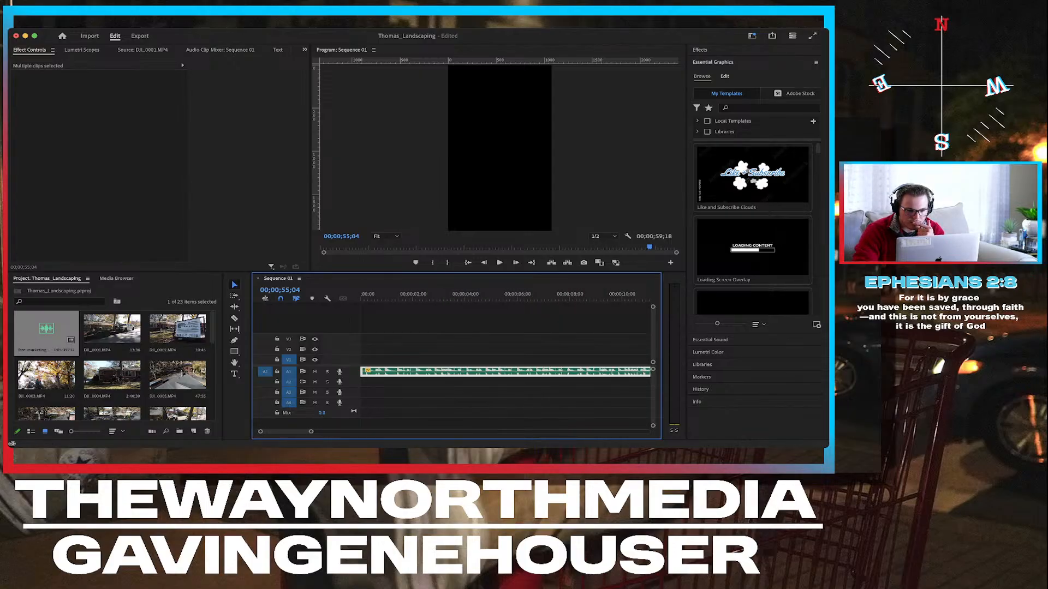
pyautogui.moveTo(445, 298); pyautogui.dragTo(559, 298)
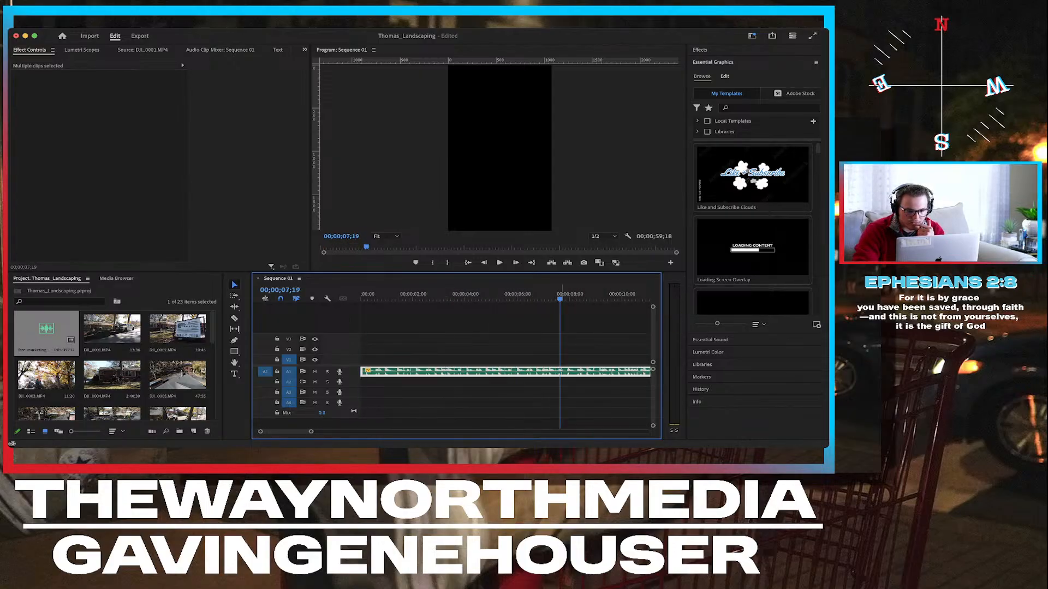
pyautogui.scroll(-5, 546, 350)
pyautogui.hscroll(5, 546, 349)
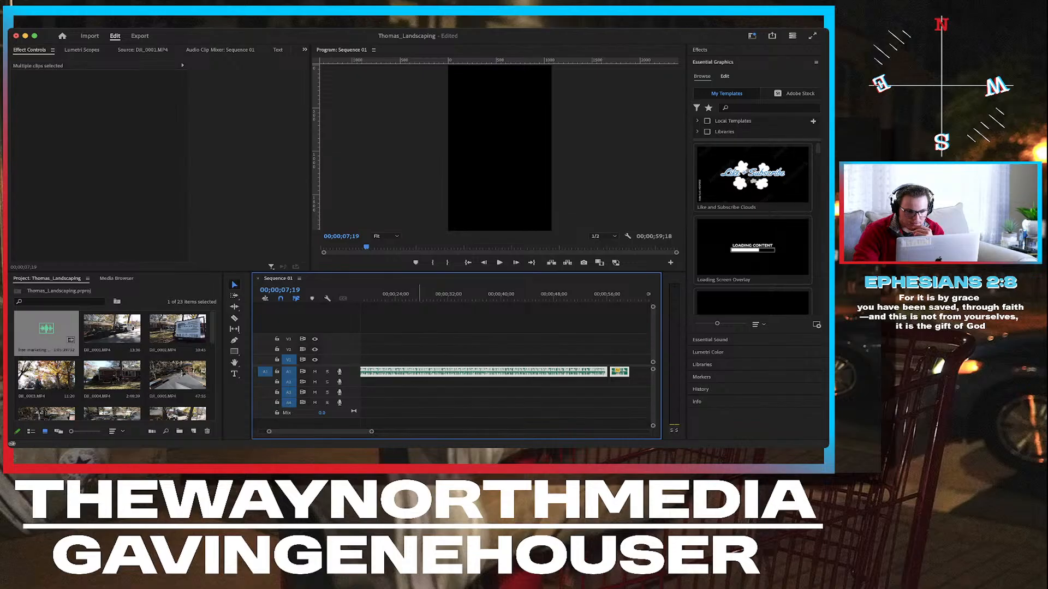
pyautogui.press('space')
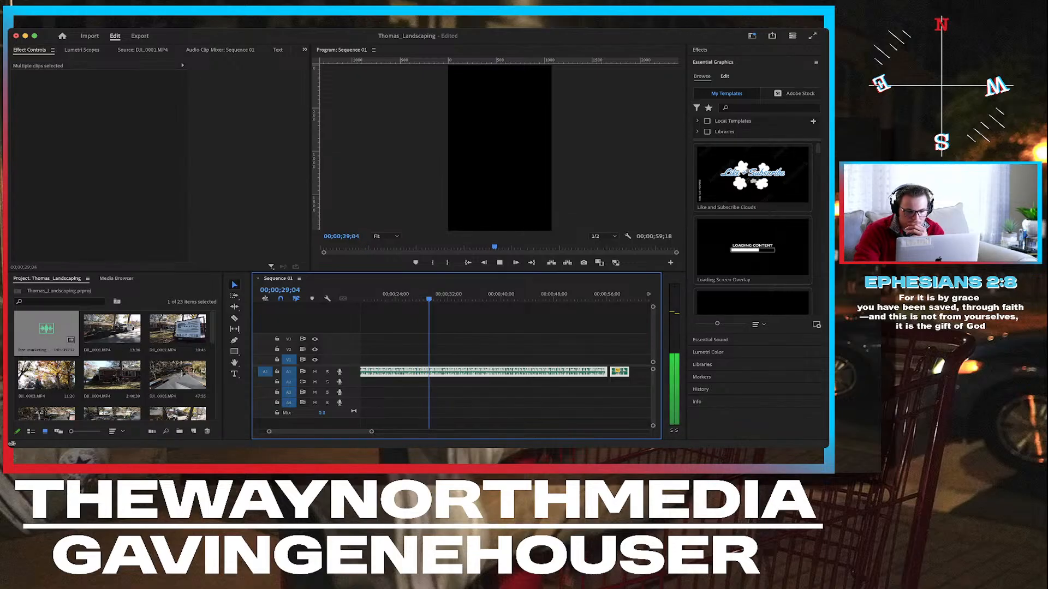
pyautogui.press('space')
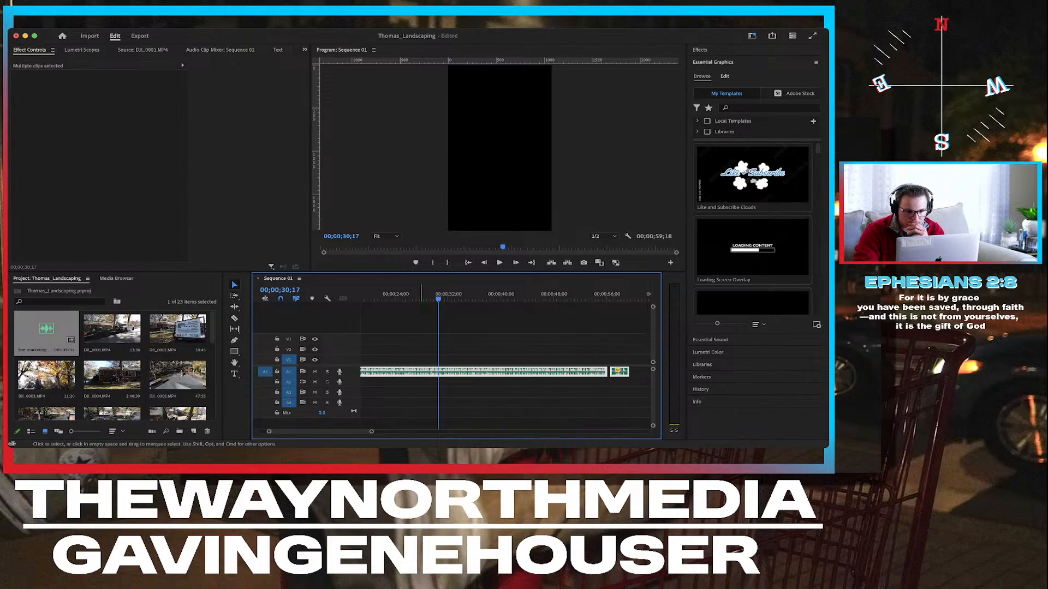
# Place the ending piece over the music at 00;00;26;00 and move the leftover music after it further along the track.
pyautogui.moveTo(413, 295); pyautogui.dragTo(408, 297)
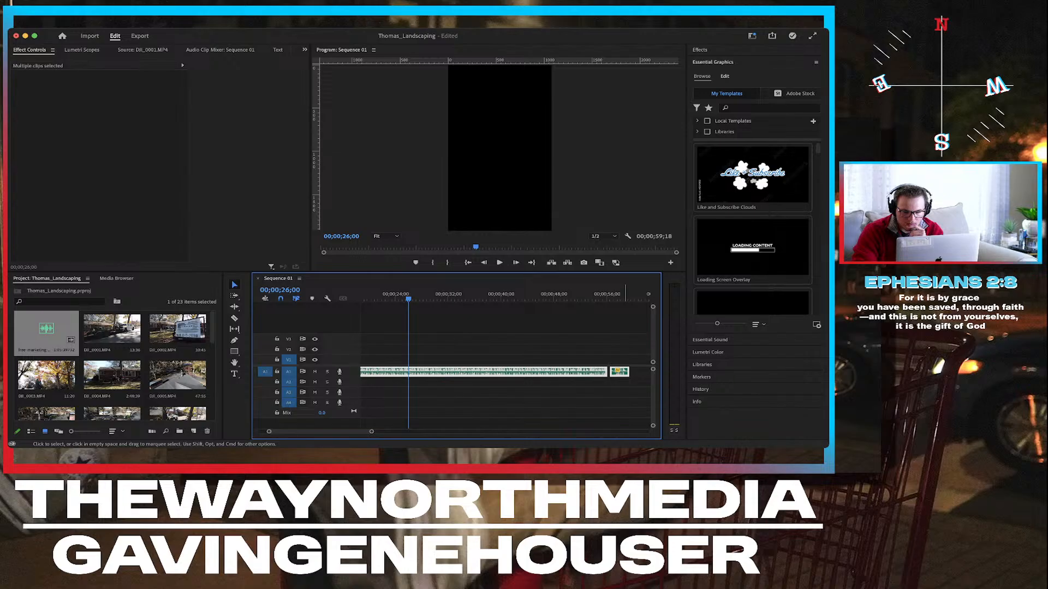
pyautogui.click(625, 393)
pyautogui.moveTo(619, 372); pyautogui.dragTo(418, 372)
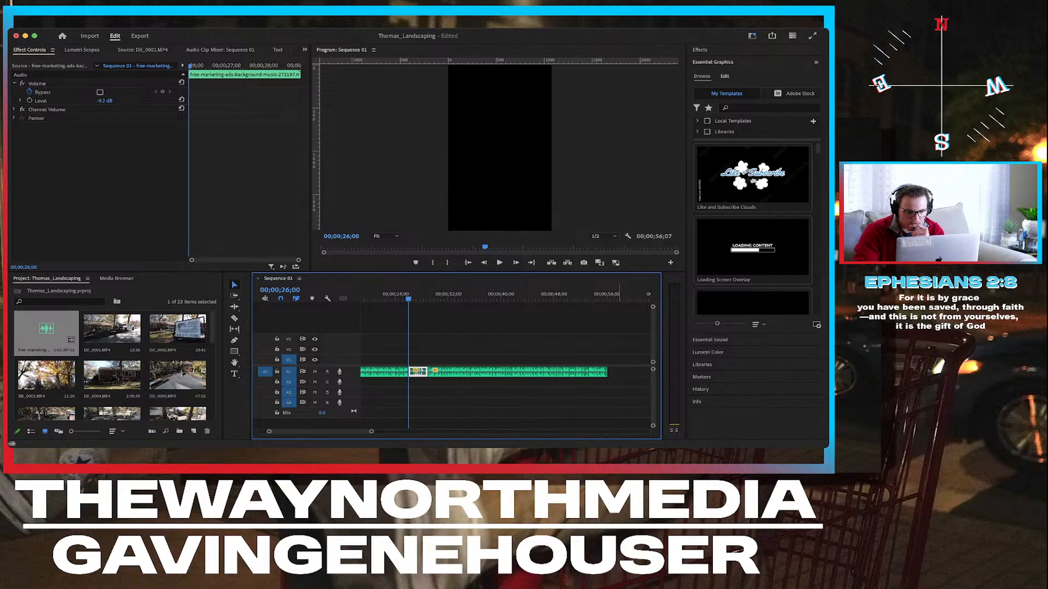
pyautogui.press('space')
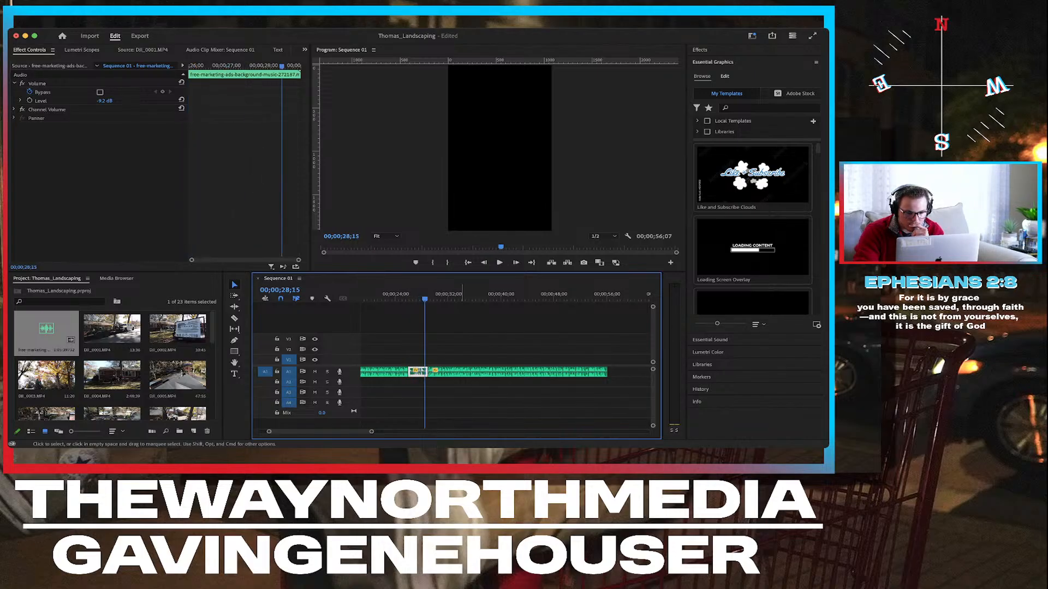
pyautogui.moveTo(466, 372); pyautogui.dragTo(508, 373)
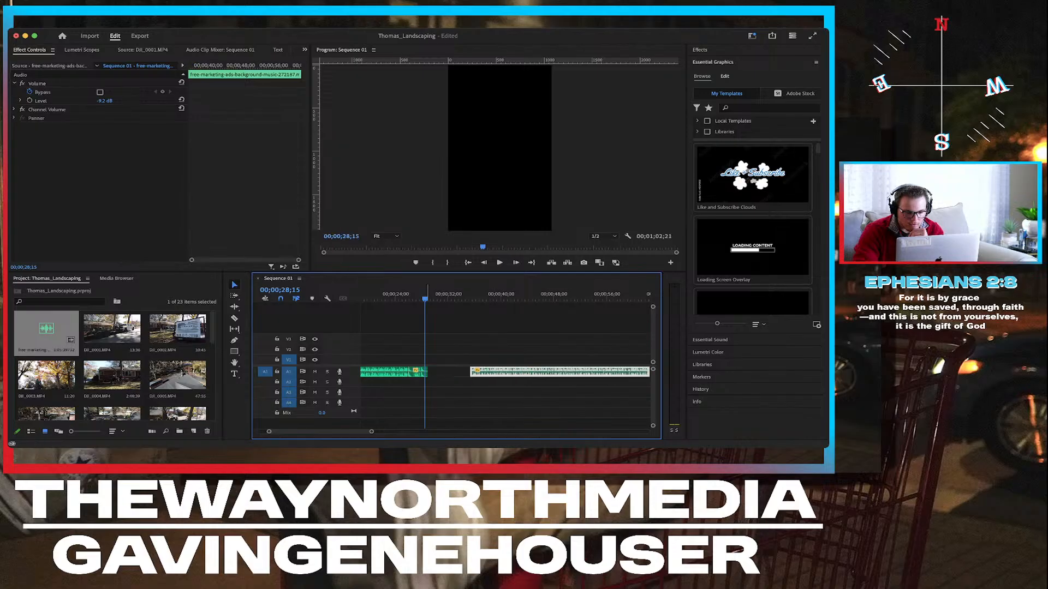
# Step frame by frame through the relocated ending from about 00;00;28;15 up to its last frame, listening to the final note.
pyautogui.scroll(5, 438, 374)
pyautogui.hscroll(-3, 438, 374)
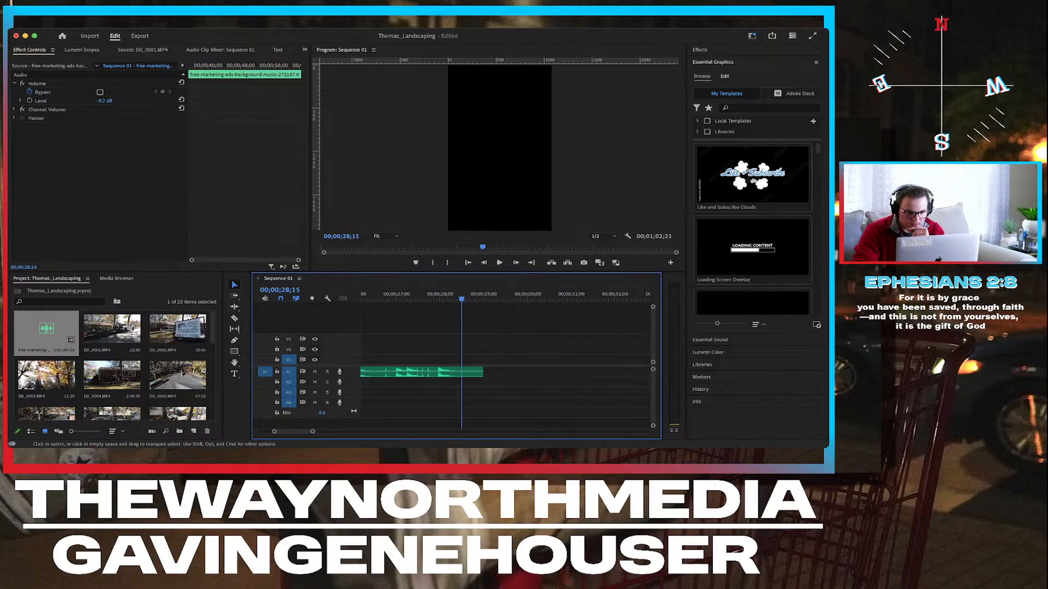
pyautogui.press('Down')
pyautogui.press('Left')
pyautogui.press('Left')
pyautogui.press('Left')
pyautogui.press('Left')
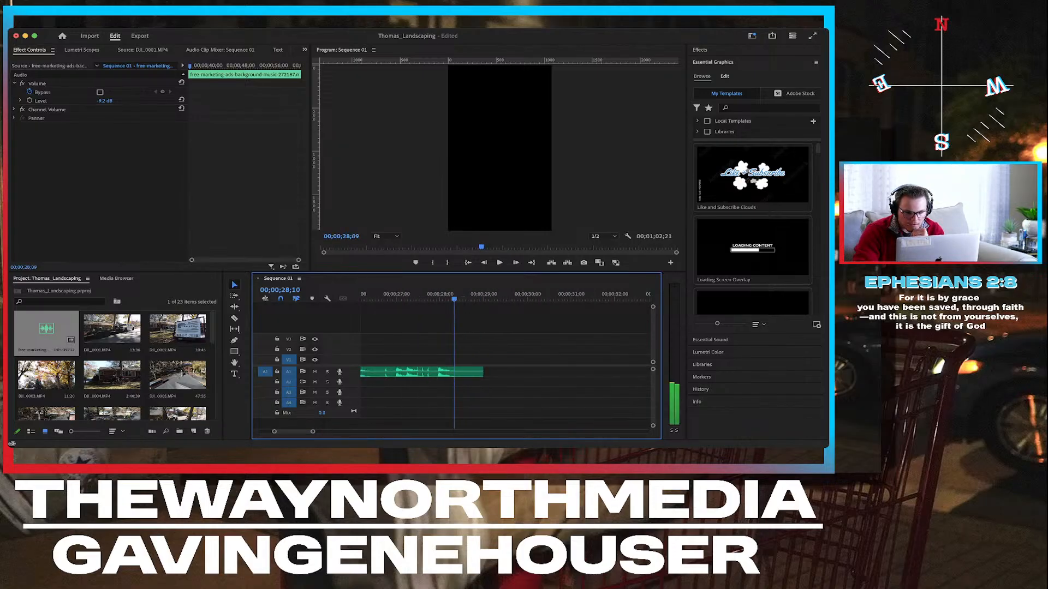
pyautogui.press('Right')
pyautogui.press('Right')
pyautogui.press('Right')
pyautogui.press('Right')
pyautogui.press('Right')
pyautogui.press('Right')
pyautogui.press('Right')
pyautogui.press('Right')
pyautogui.press('Right')
pyautogui.press('Right')
pyautogui.press('Right')
pyautogui.press('Right')
pyautogui.press('Right')
pyautogui.press('Right')
pyautogui.press('Right')
pyautogui.press('Right')
pyautogui.press('Right')
pyautogui.press('Right')
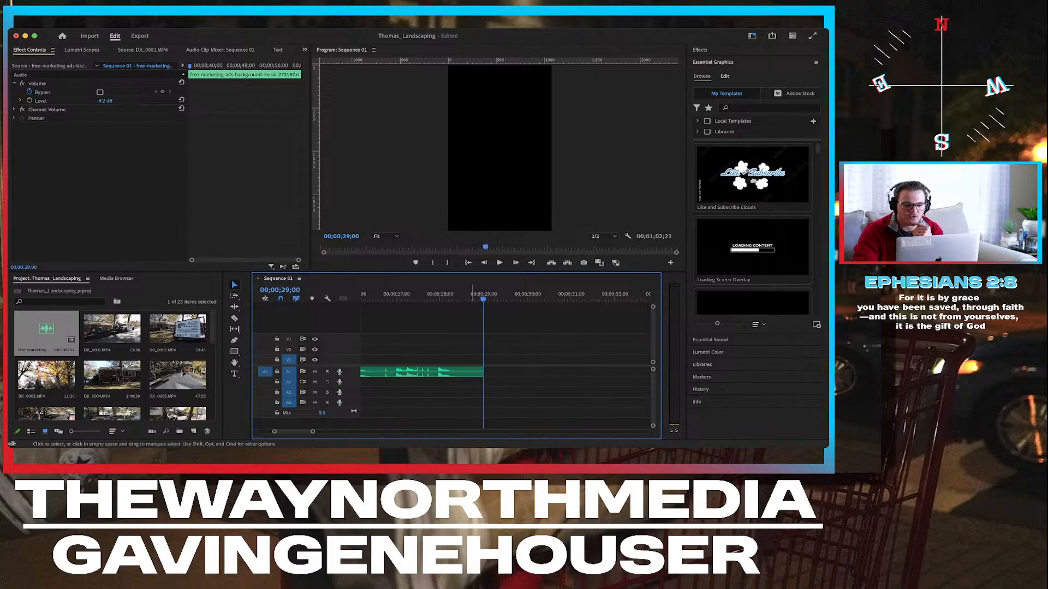
# Replay the final note of the ending piece several times, checking its start frame by frame around 00;00;28;11.
pyautogui.click(450, 294)
pyautogui.press('space')
pyautogui.press('space')
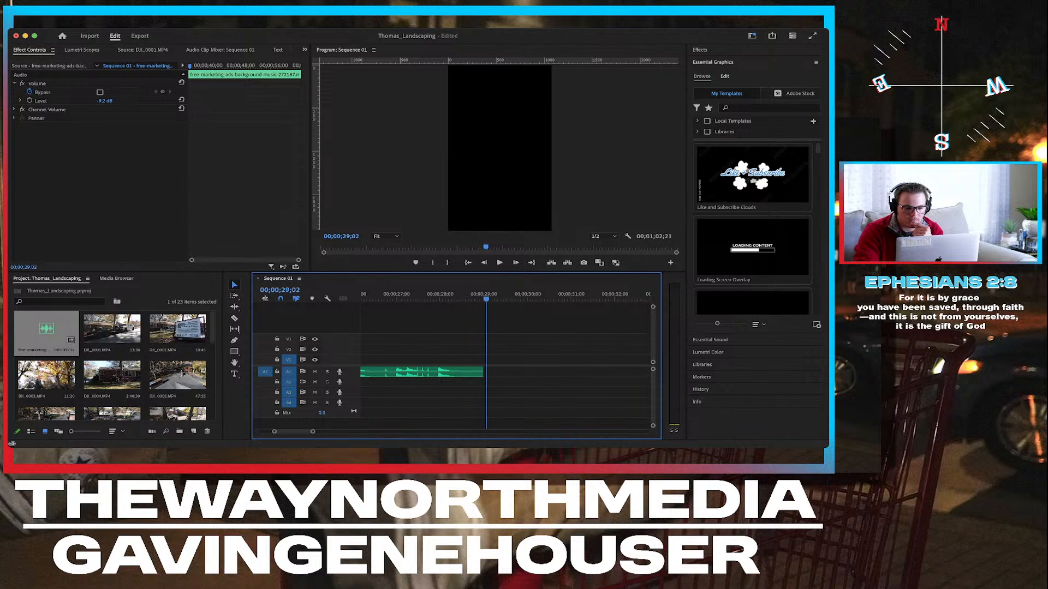
pyautogui.click(443, 294)
pyautogui.press('space')
pyautogui.press('space')
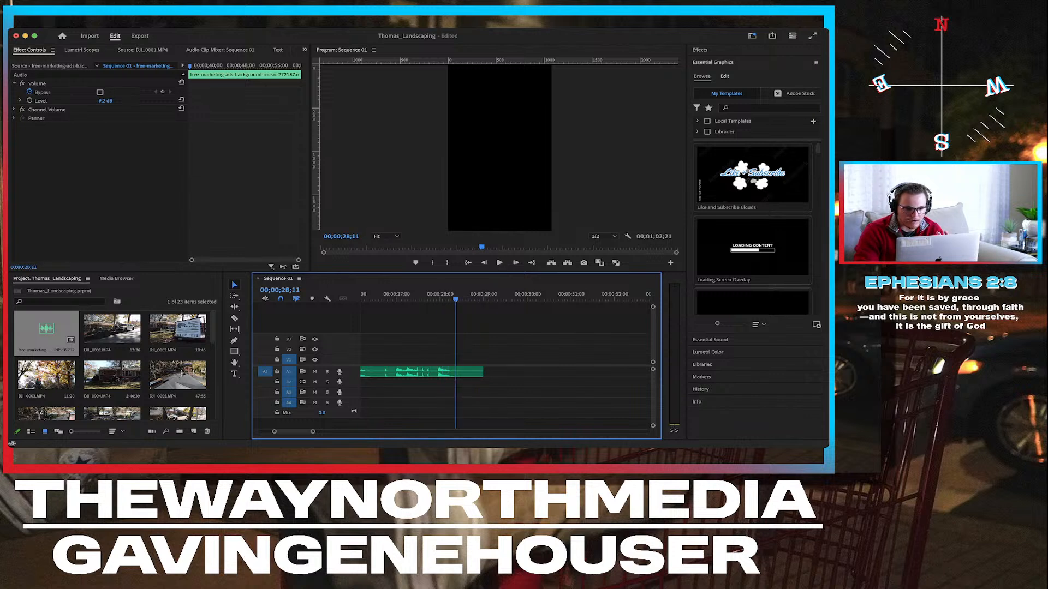
pyautogui.press('Left')
pyautogui.press('Left')
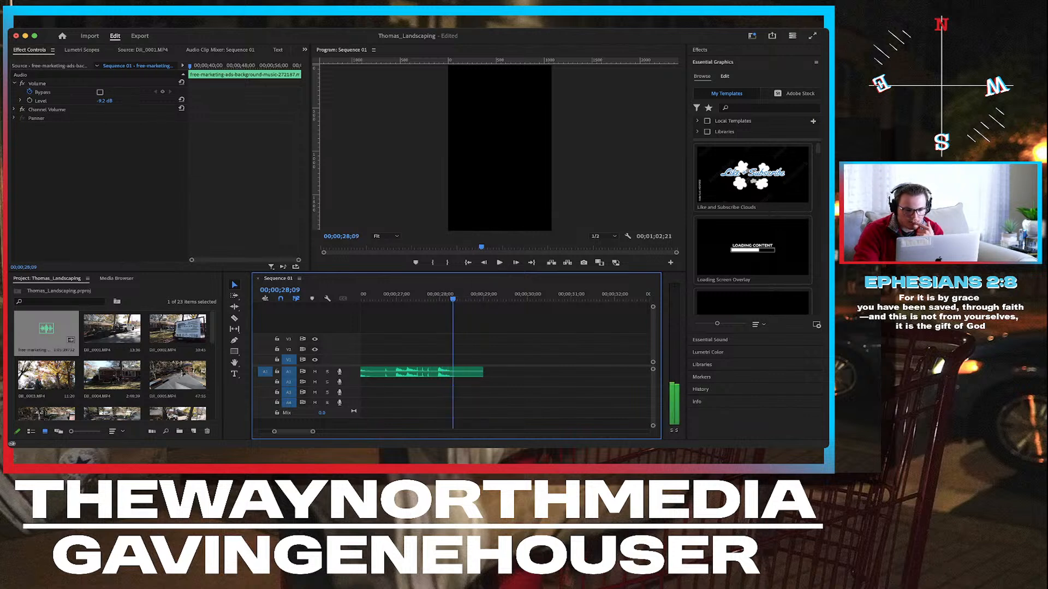
pyautogui.press('Right')
pyautogui.press('Right')
pyautogui.press('Right')
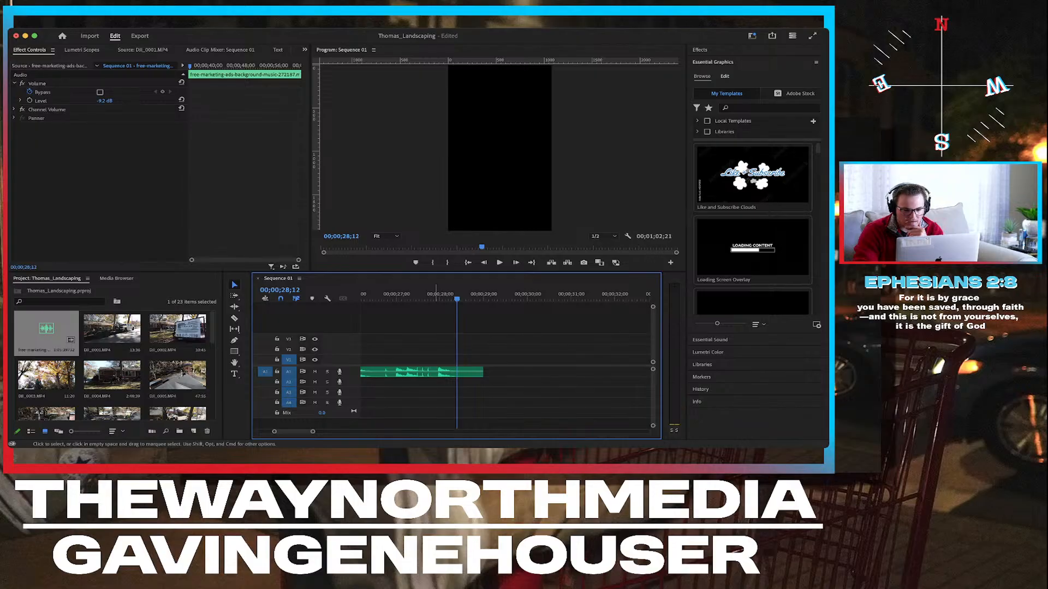
pyautogui.press('-')
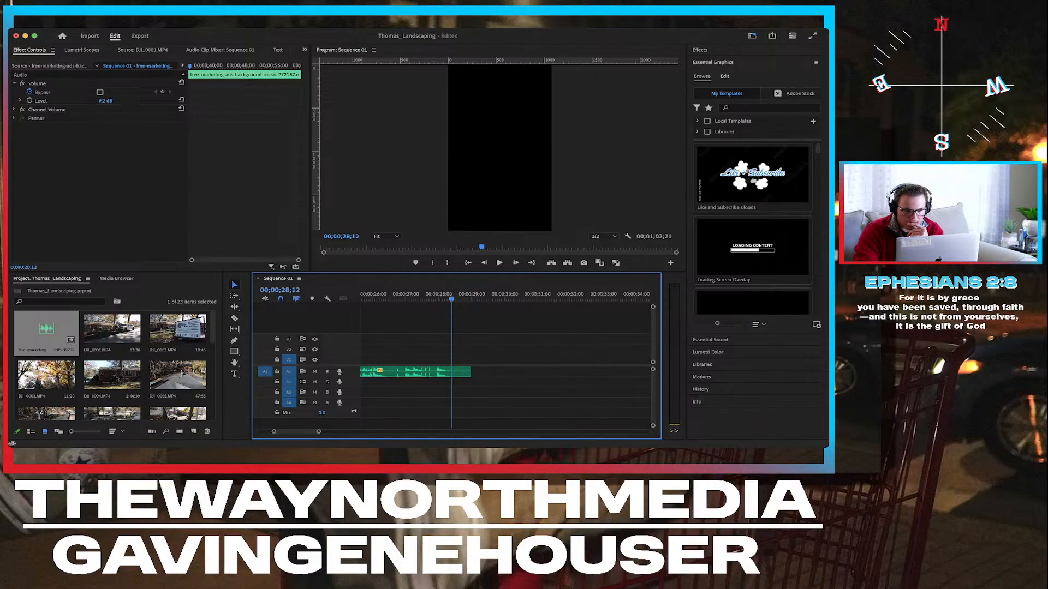
pyautogui.press('space')
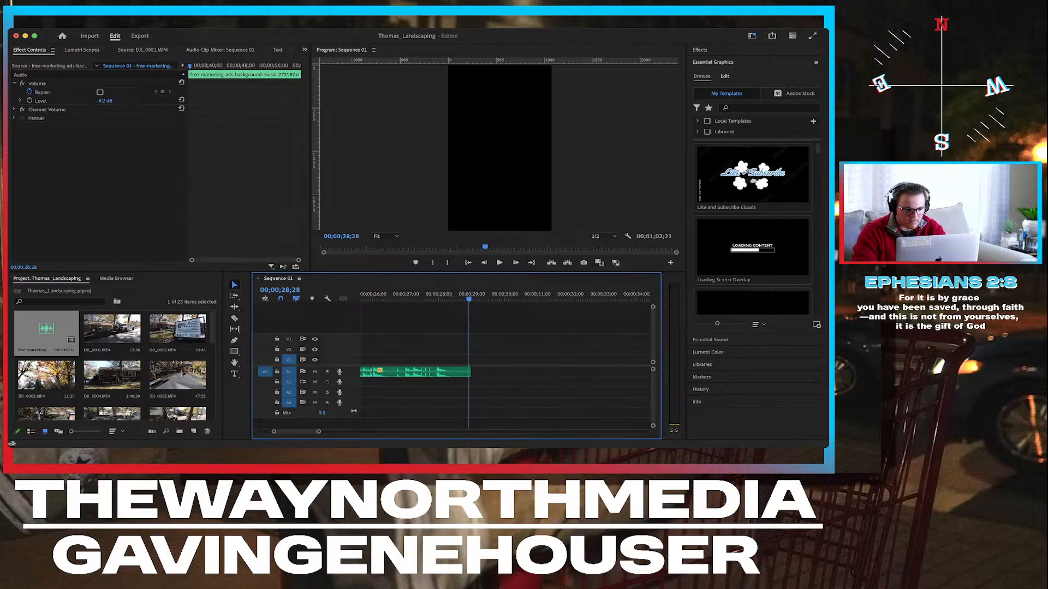
# Move the sequence playhead to exactly 00;00;30;00.
pyautogui.click(280, 290)
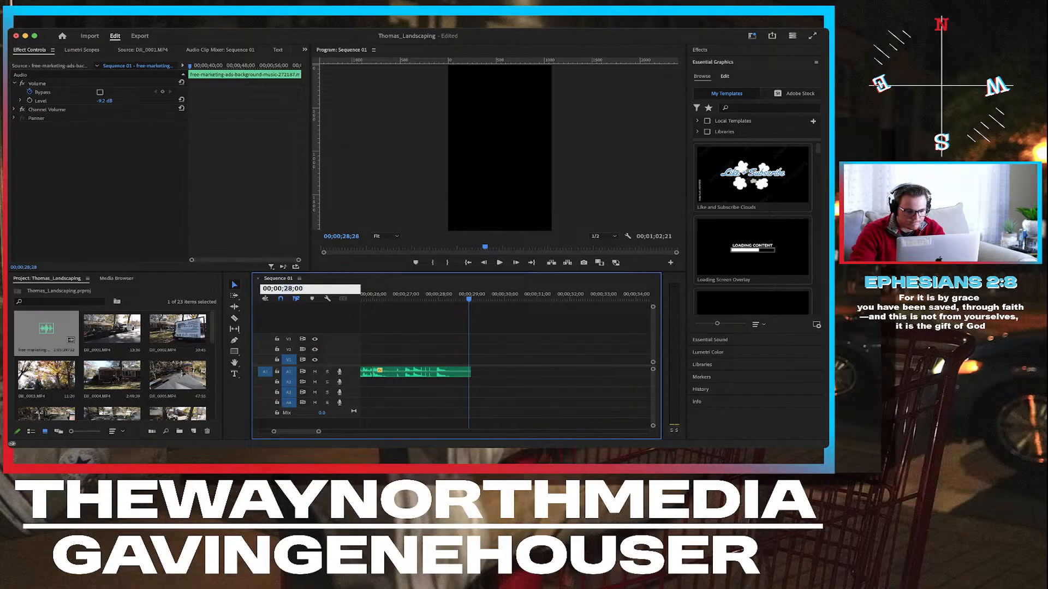
pyautogui.write('30')
pyautogui.press('Return')
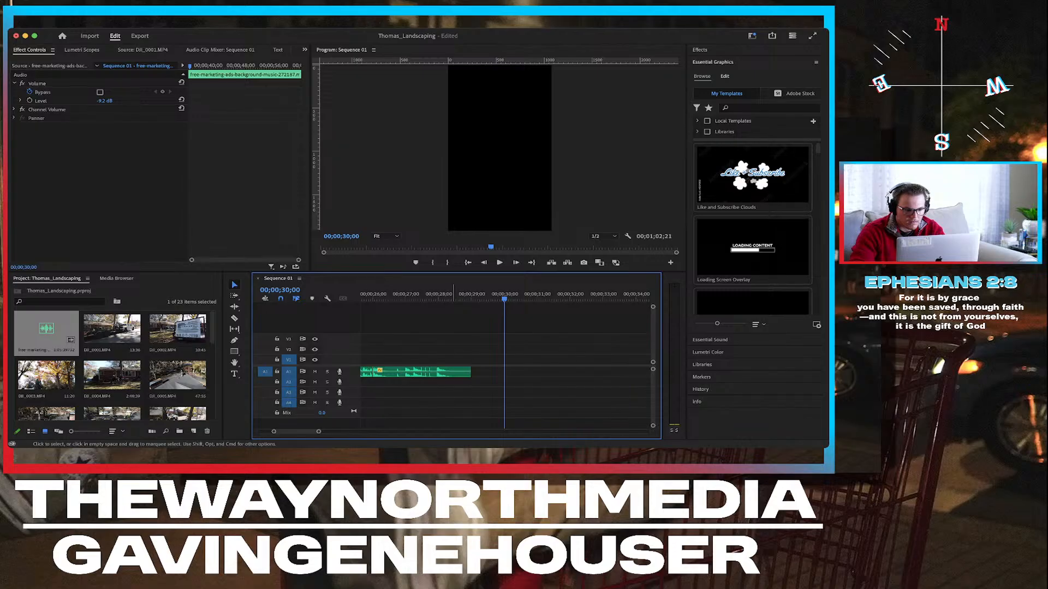
# Add a sequence marker at 00;00;30;00 and set the ending piece, shortened at its tail, to end on that marker.
pyautogui.moveTo(448, 372); pyautogui.dragTo(501, 372)
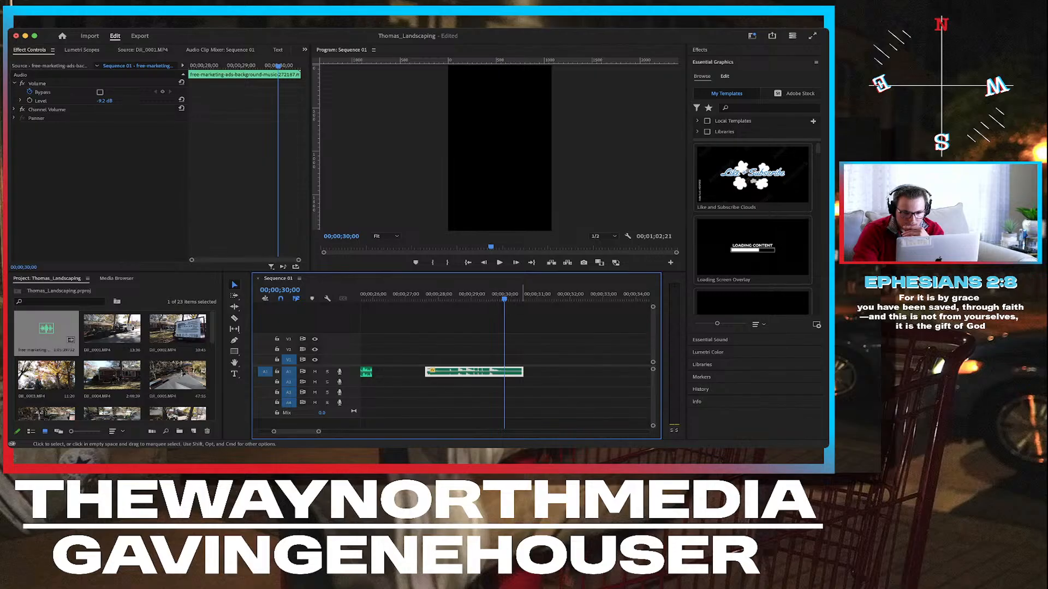
pyautogui.click(523, 373)
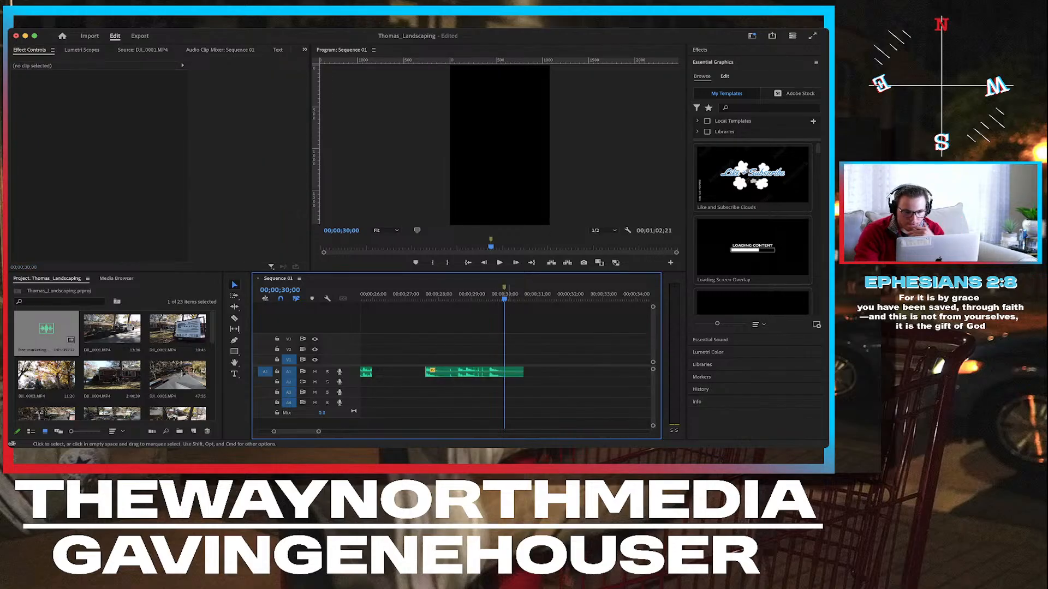
pyautogui.click(520, 372)
pyautogui.moveTo(498, 373); pyautogui.dragTo(503, 372)
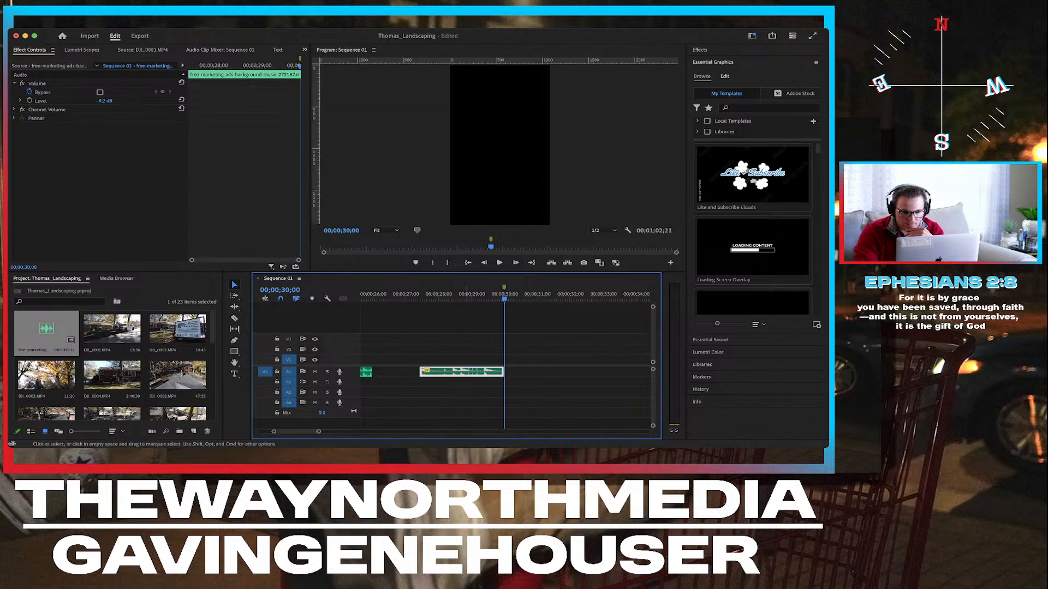
# Extend the end of the main music piece until it meets the start of the ending piece.
pyautogui.scroll(-5, 469, 377)
pyautogui.hscroll(-2, 470, 377)
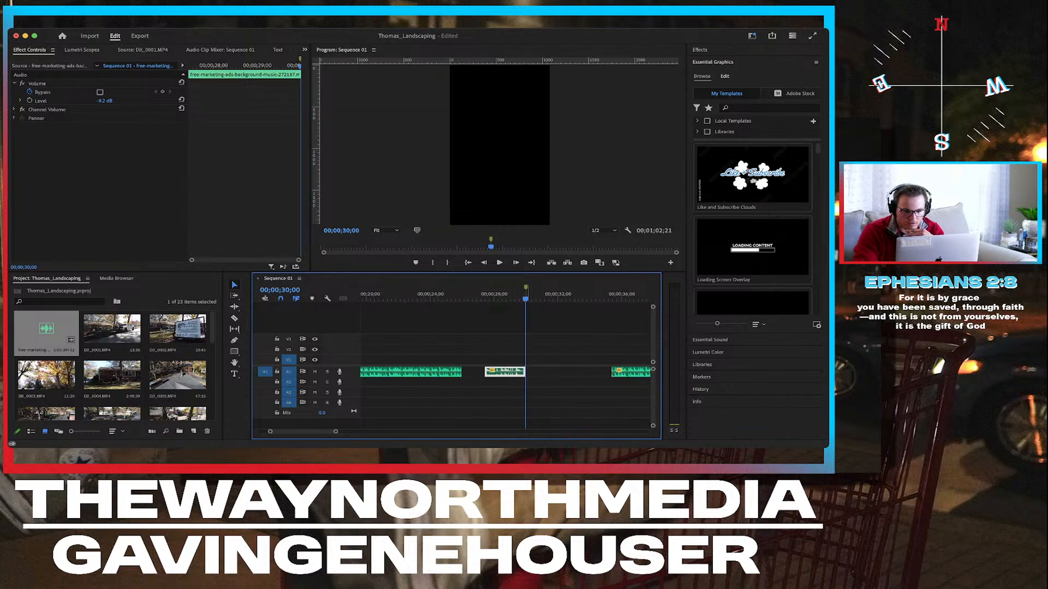
pyautogui.moveTo(462, 372); pyautogui.dragTo(486, 371)
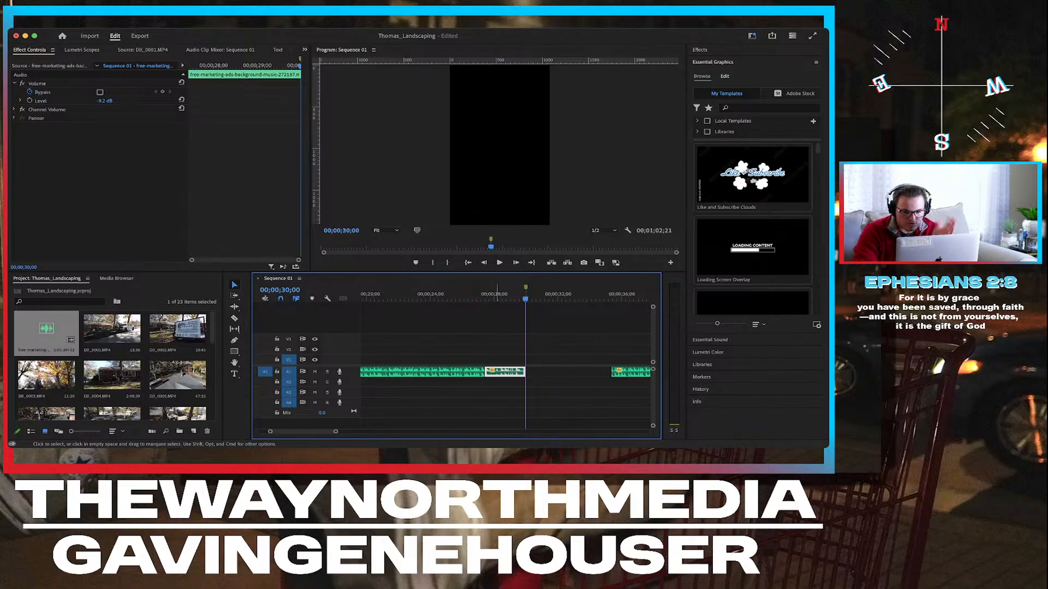
# Play the join between the main music and the ending repeatedly, starting from about 00;00;24;10, 00;00;25;00 and 00;00;26;00.
pyautogui.moveTo(486, 296); pyautogui.dragTo(435, 295)
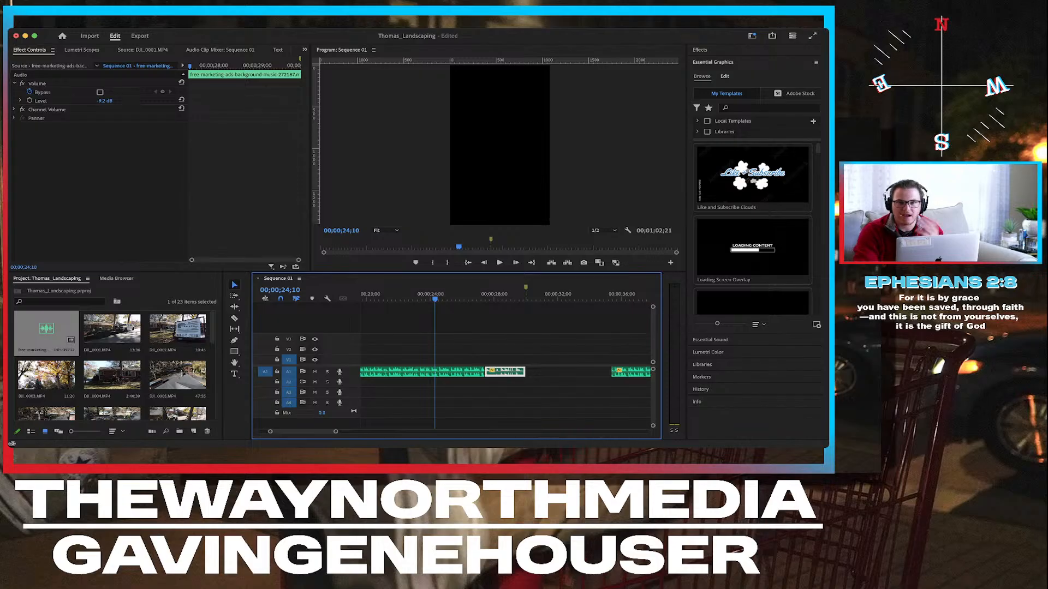
pyautogui.press('space')
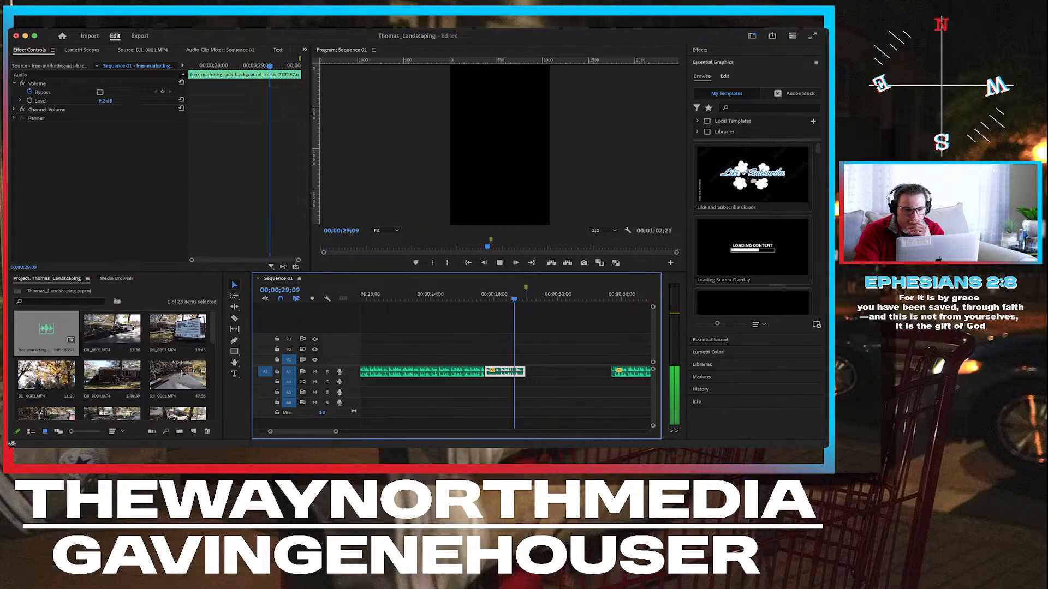
pyautogui.press('space')
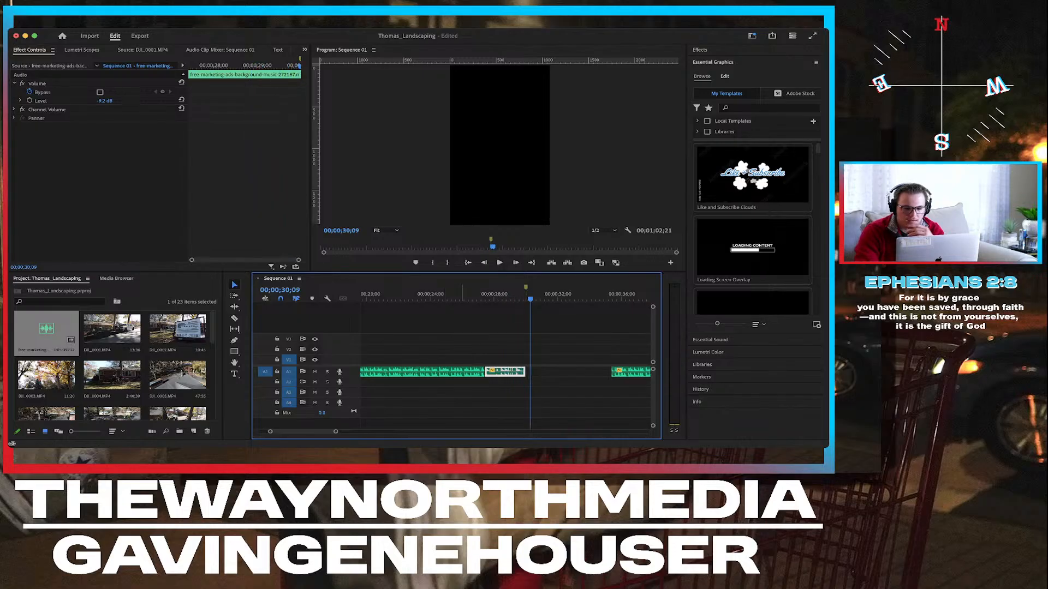
pyautogui.click(463, 295)
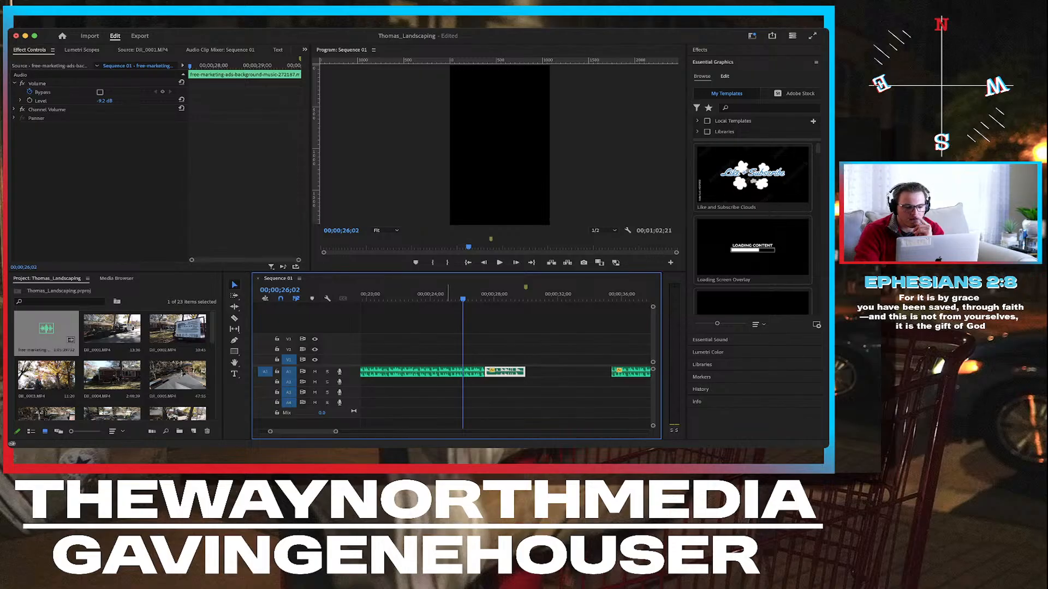
pyautogui.click(446, 295)
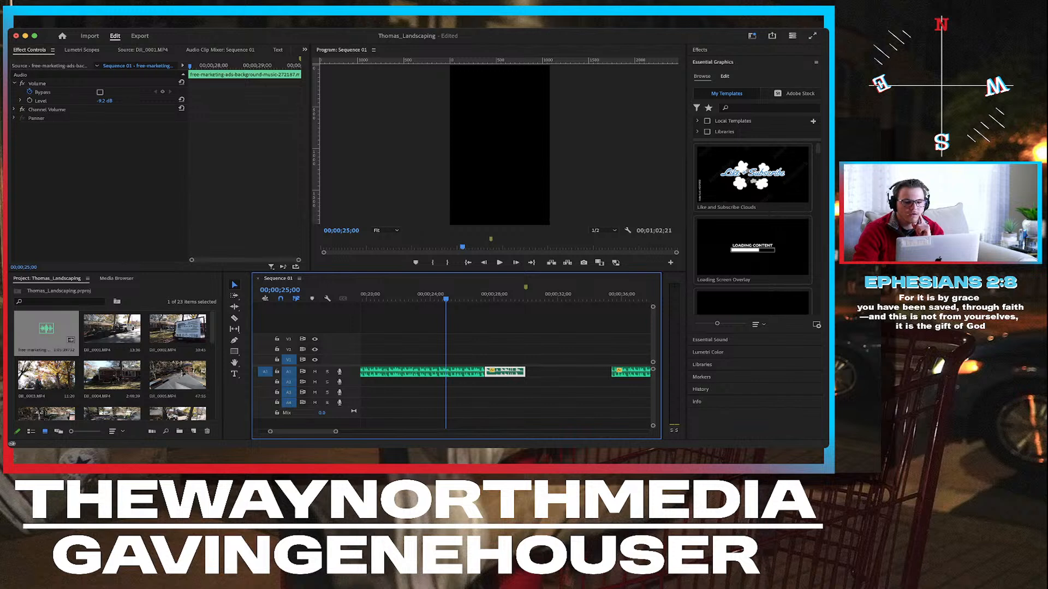
pyautogui.press('space')
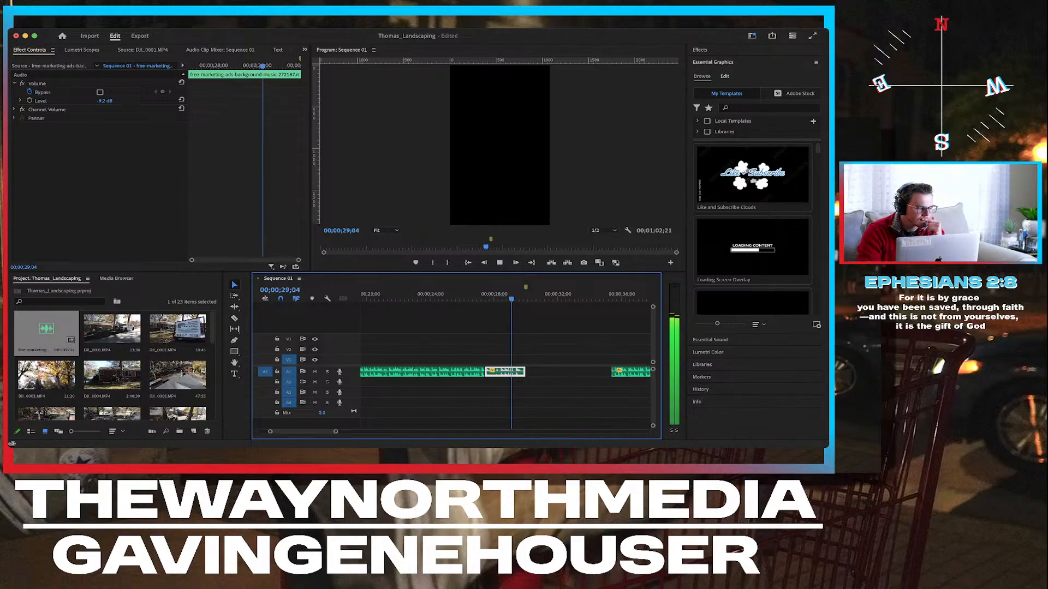
pyautogui.press('space')
pyautogui.click(462, 293)
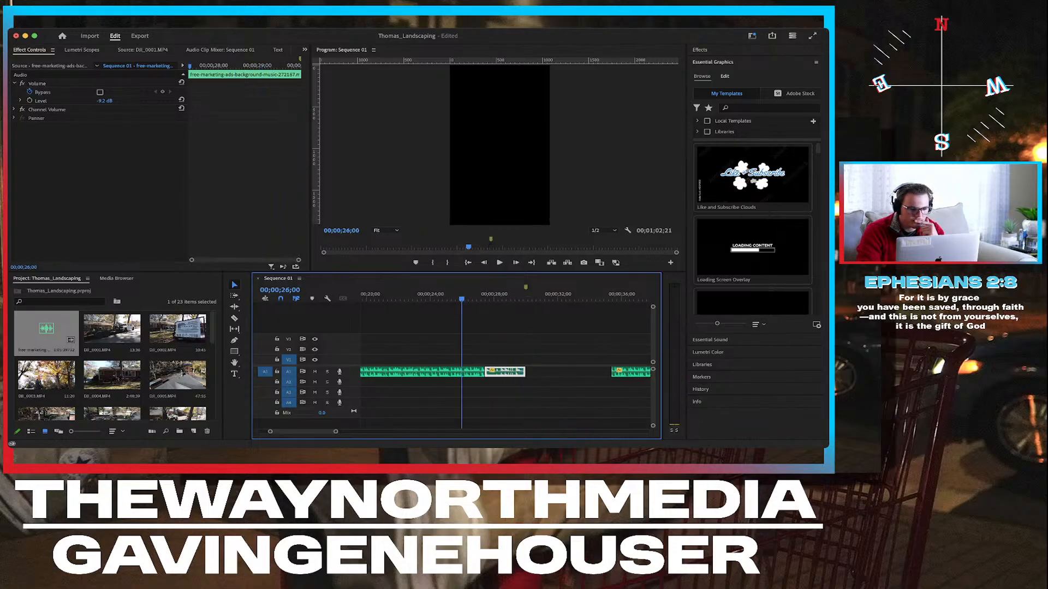
pyautogui.press('space')
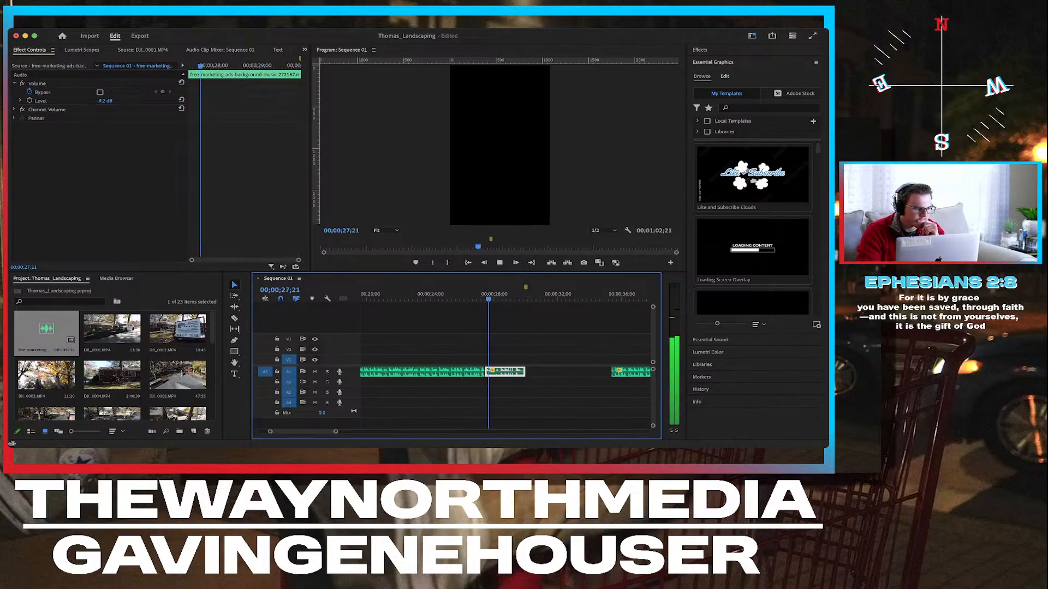
pyautogui.press('space')
# Shift the ending piece about six frames earlier so that it overlaps the tail of the main music.
pyautogui.press('=')
pyautogui.press('=')
pyautogui.press('=')
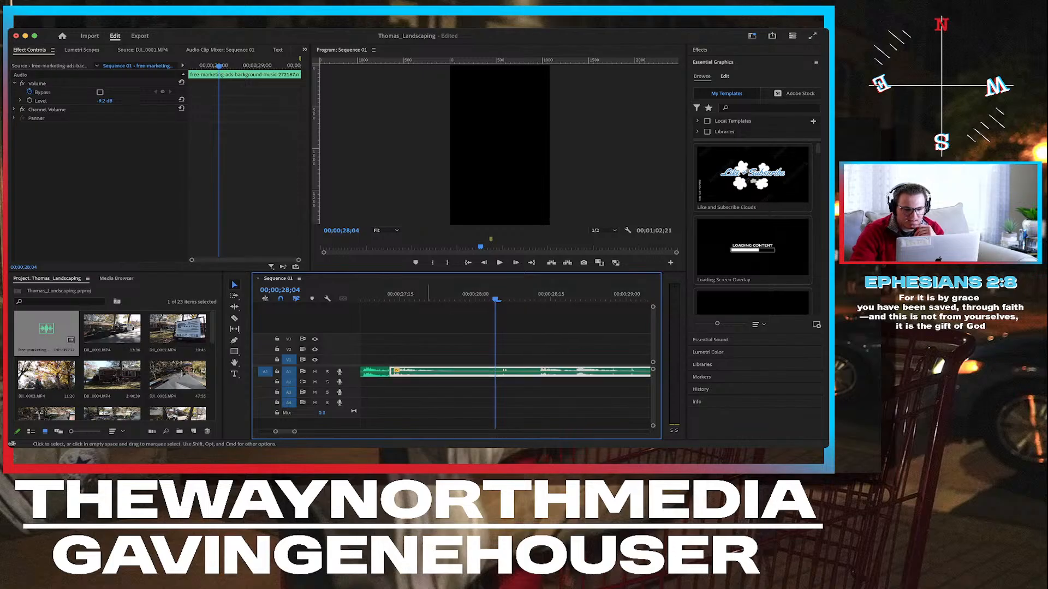
pyautogui.hscroll(-3, 505, 360)
pyautogui.moveTo(493, 372); pyautogui.dragTo(464, 372)
pyautogui.scroll(-5, 443, 372)
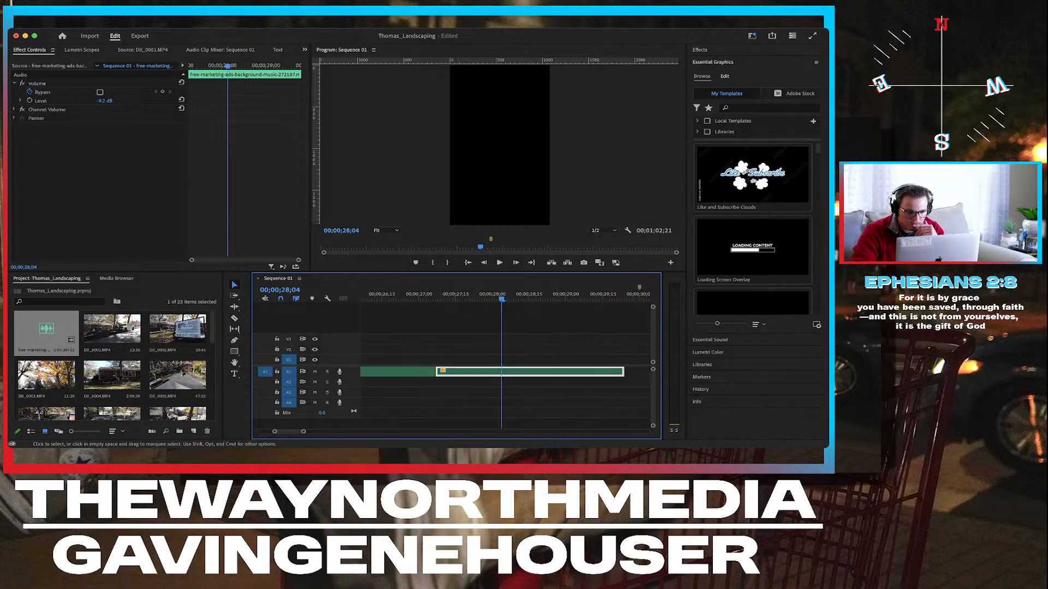
# Play the adjusted join and the ending from about 00;00;25;04 past the 00;00;30;00 marker.
pyautogui.click(364, 295)
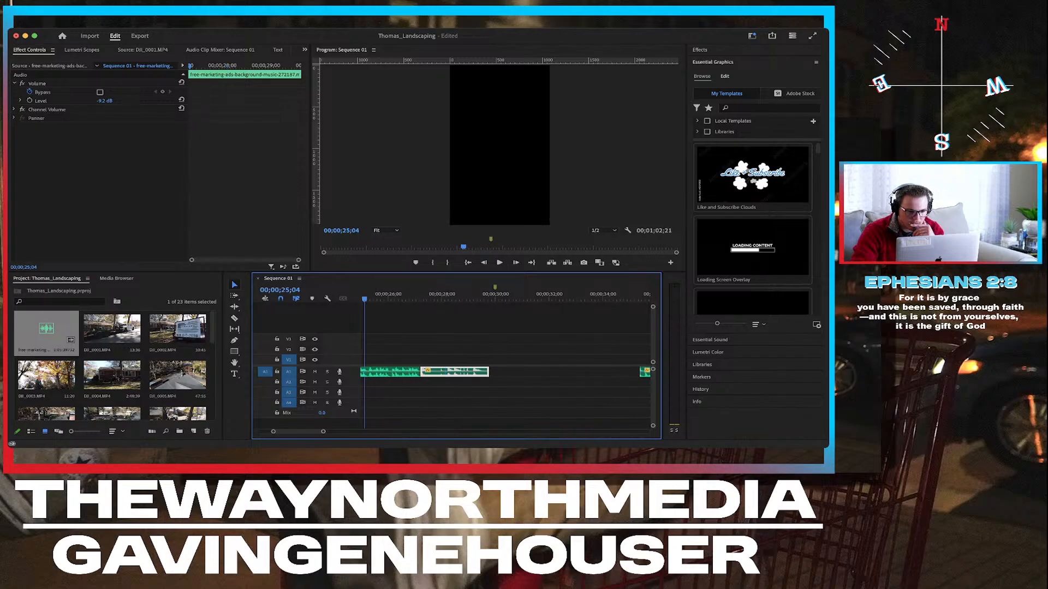
pyautogui.press('space')
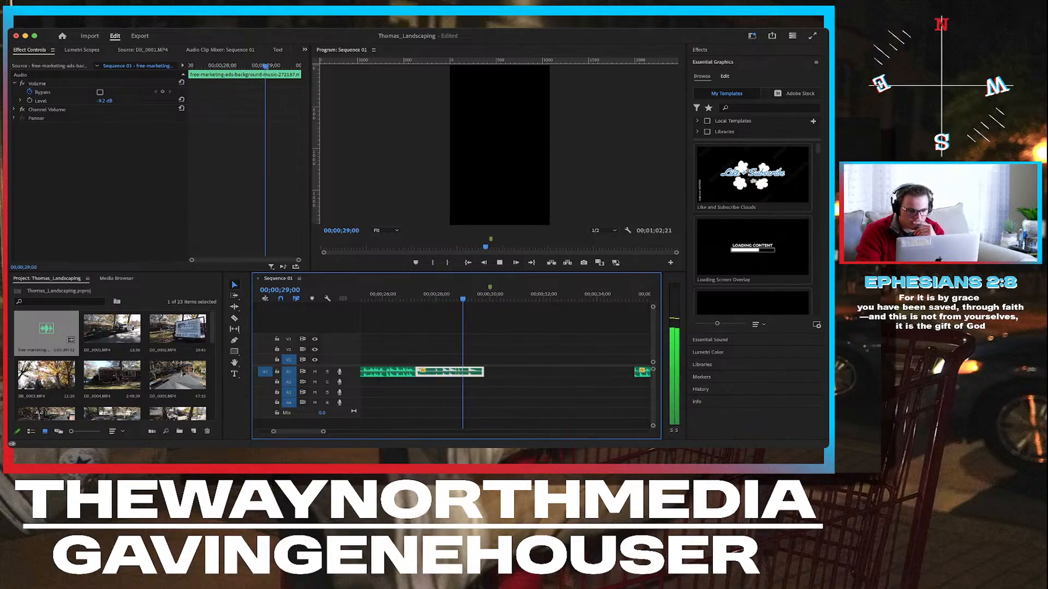
pyautogui.press('space')
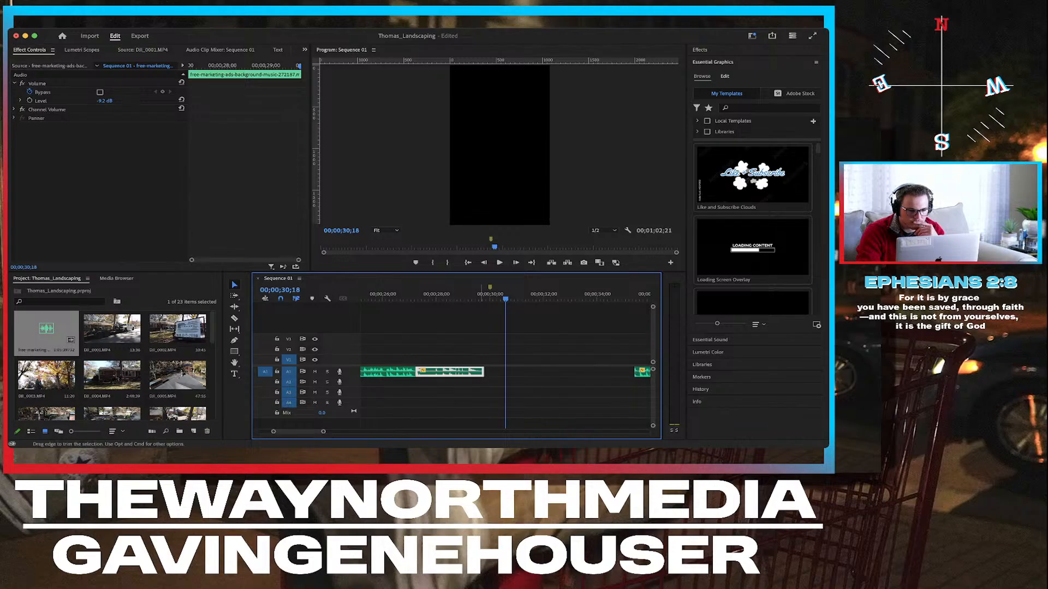
# Step the playhead back from 00;00;30;18 to the end of the ending piece at 00;00;29;24 and examine its last frames.
pyautogui.press('Left')
pyautogui.press('Left')
pyautogui.press('Left')
pyautogui.press('Left')
pyautogui.press('Left')
pyautogui.press('Left')
pyautogui.press('Left')
pyautogui.press('Left')
pyautogui.press('Left')
pyautogui.press('Left')
pyautogui.press('Left')
pyautogui.press('Left')
pyautogui.press('Left')
pyautogui.press('Left')
pyautogui.press('Left')
pyautogui.press('Left')
pyautogui.press('Left')
pyautogui.press('Left')
pyautogui.press('Left')
pyautogui.press('Left')
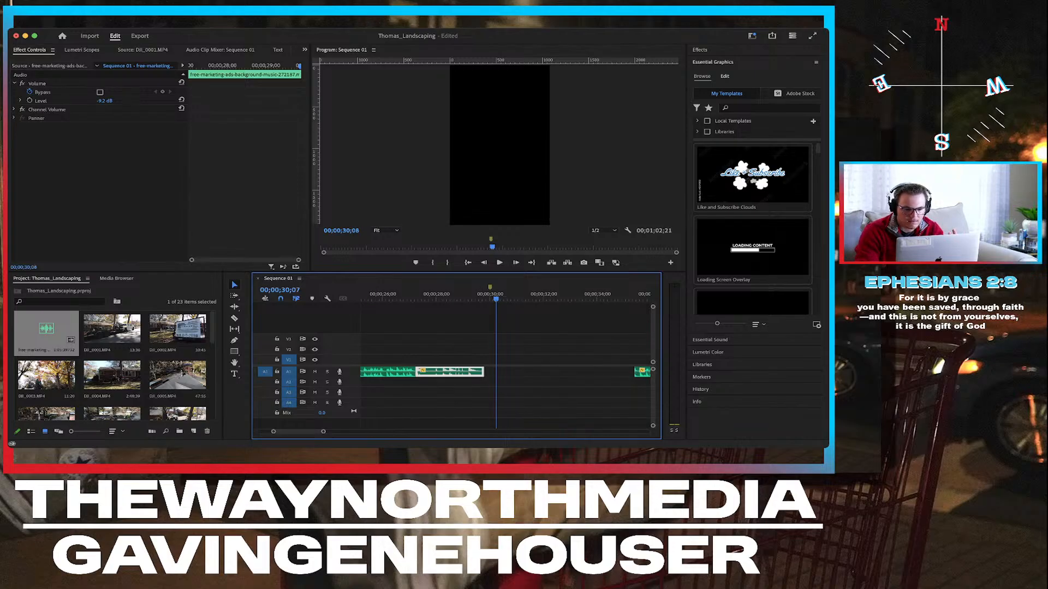
pyautogui.press('Right')
pyautogui.press('Right')
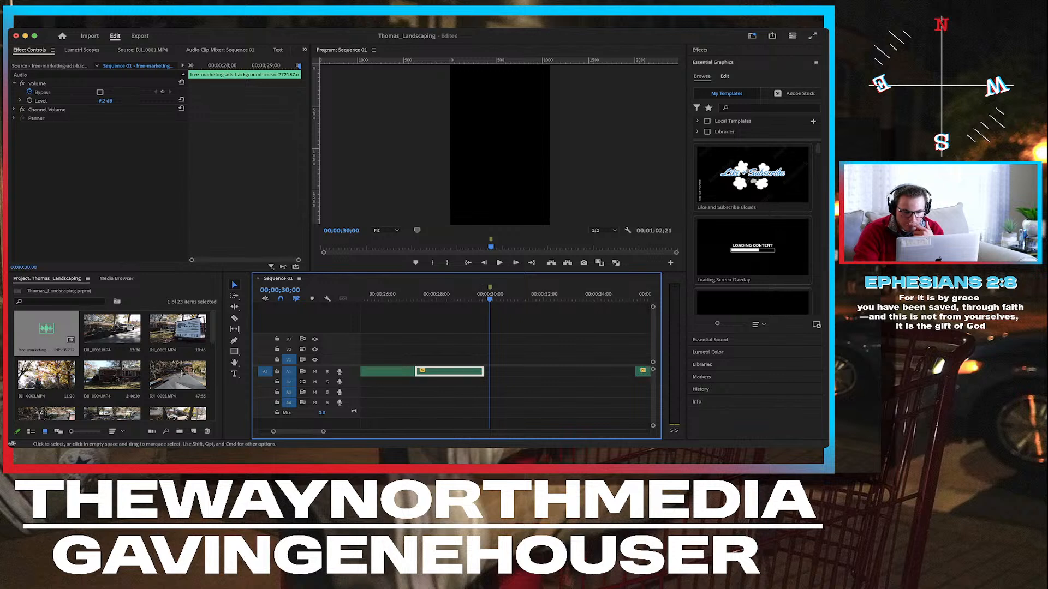
pyautogui.press('=')
pyautogui.press('Left')
pyautogui.press('Left')
pyautogui.press('Left')
pyautogui.press('Left')
pyautogui.press('Left')
pyautogui.press('Left')
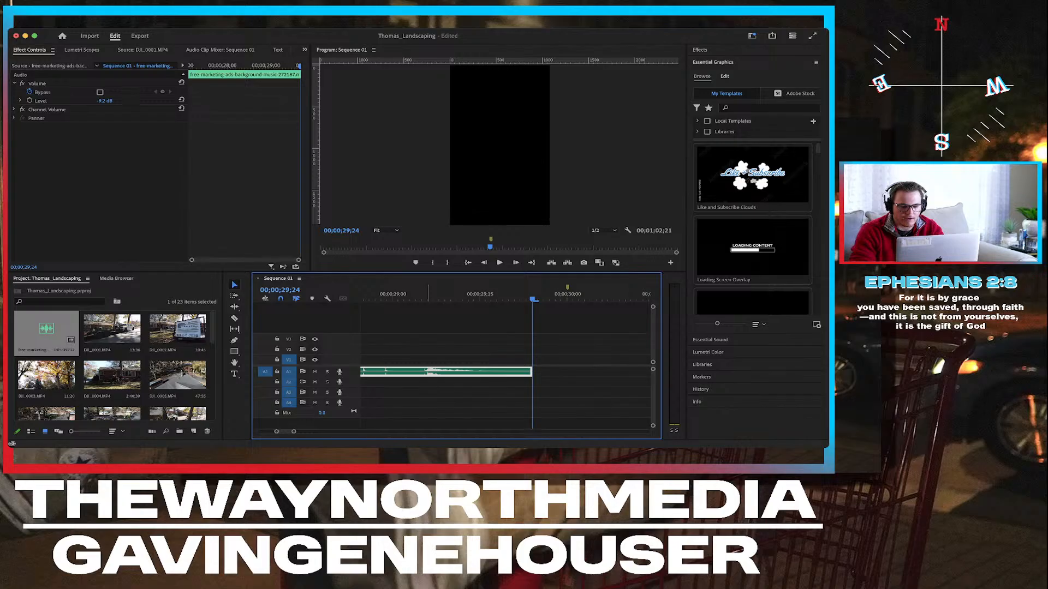
pyautogui.moveTo(534, 299)
pyautogui.mouseDown()
pyautogui.moveTo(423, 299)
pyautogui.moveTo(515, 299)
pyautogui.mouseUp()
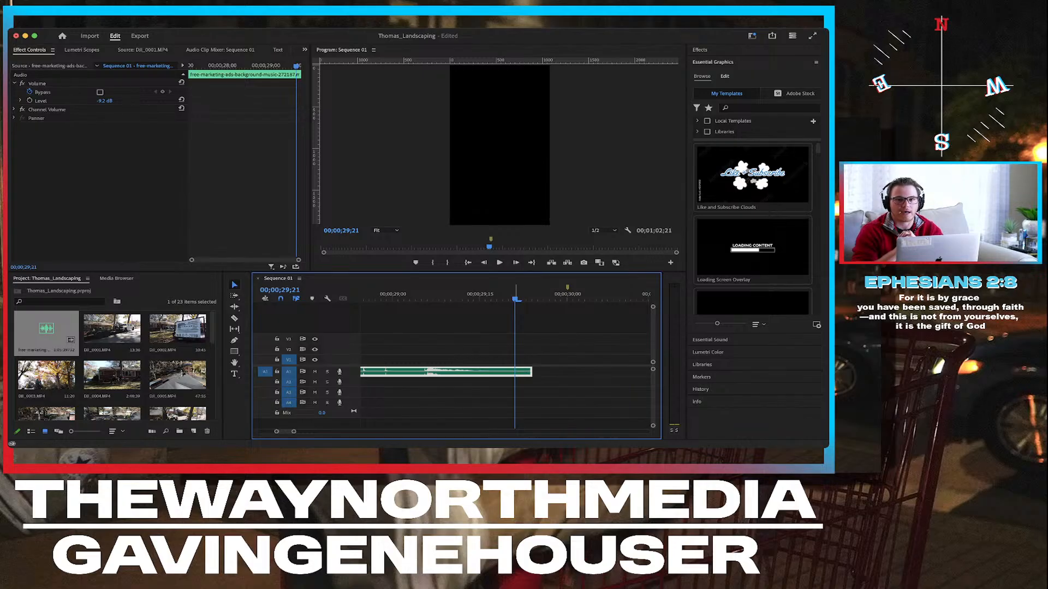
# Delete the leftover music piece that lies after the ending on the audio track.
pyautogui.scroll(-10, 516, 371)
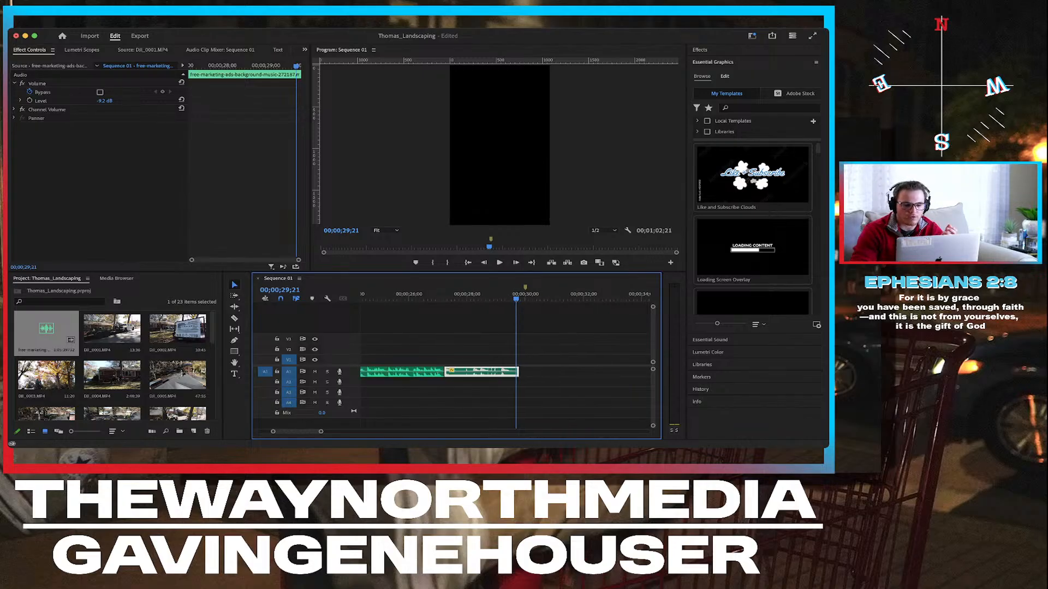
pyautogui.click(600, 372)
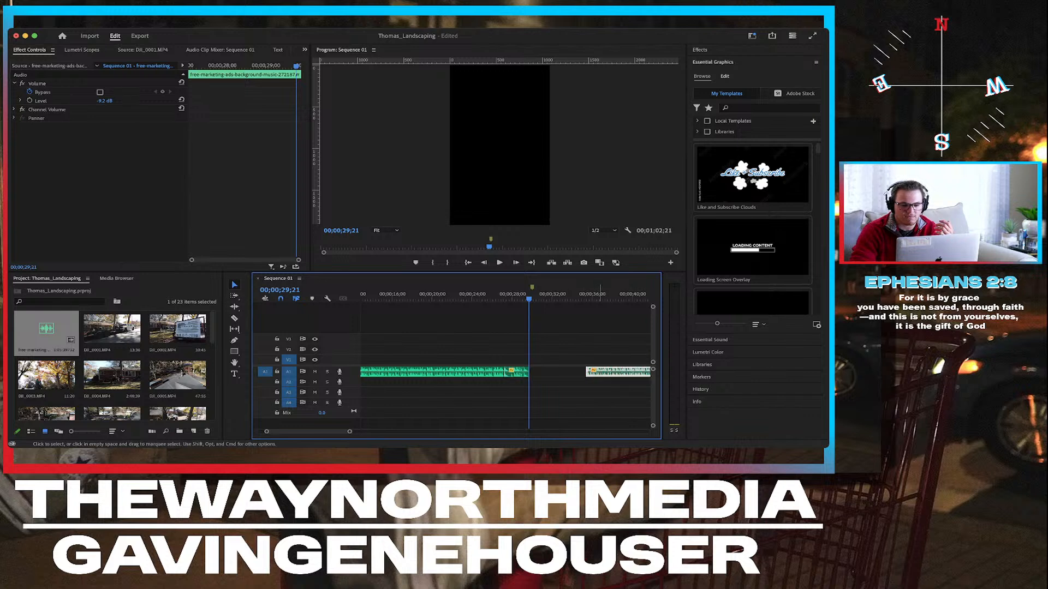
pyautogui.press('Delete')
pyautogui.press('-')
pyautogui.press('-')
pyautogui.press('-')
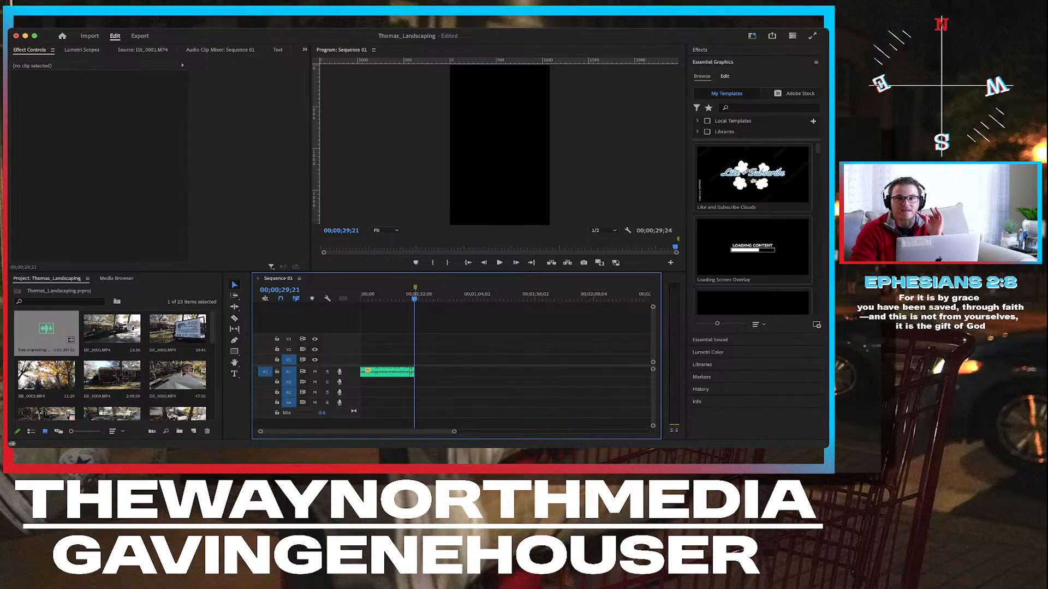
# Scrub back through the ending to about 00;00;28;14 and return the sequence playhead to 00;00;00;00.
pyautogui.moveTo(415, 299); pyautogui.dragTo(412, 299)
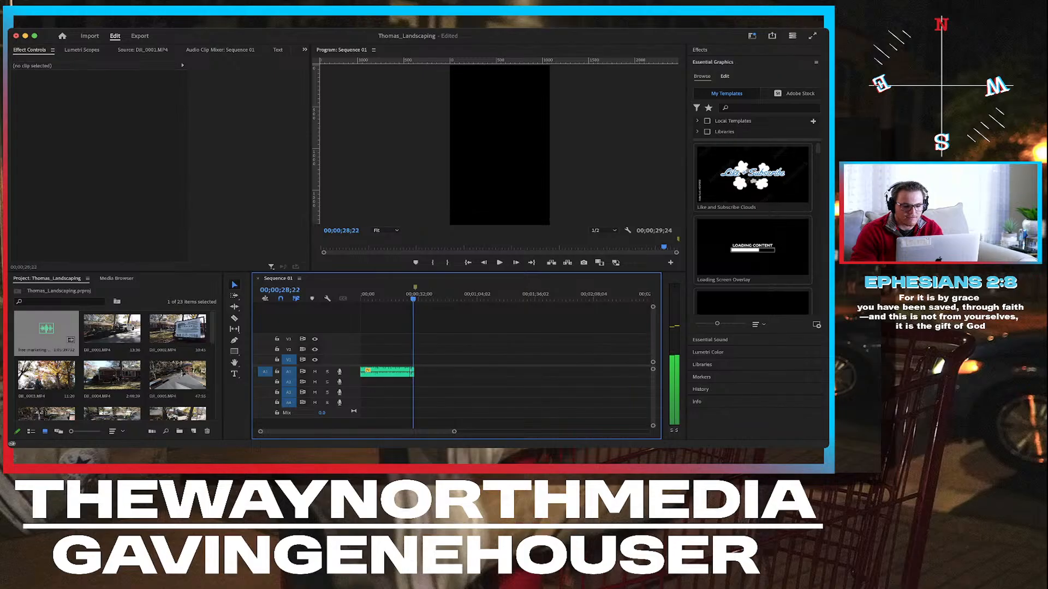
pyautogui.press('=')
pyautogui.press('=')
pyautogui.hscroll(-5, 504, 360)
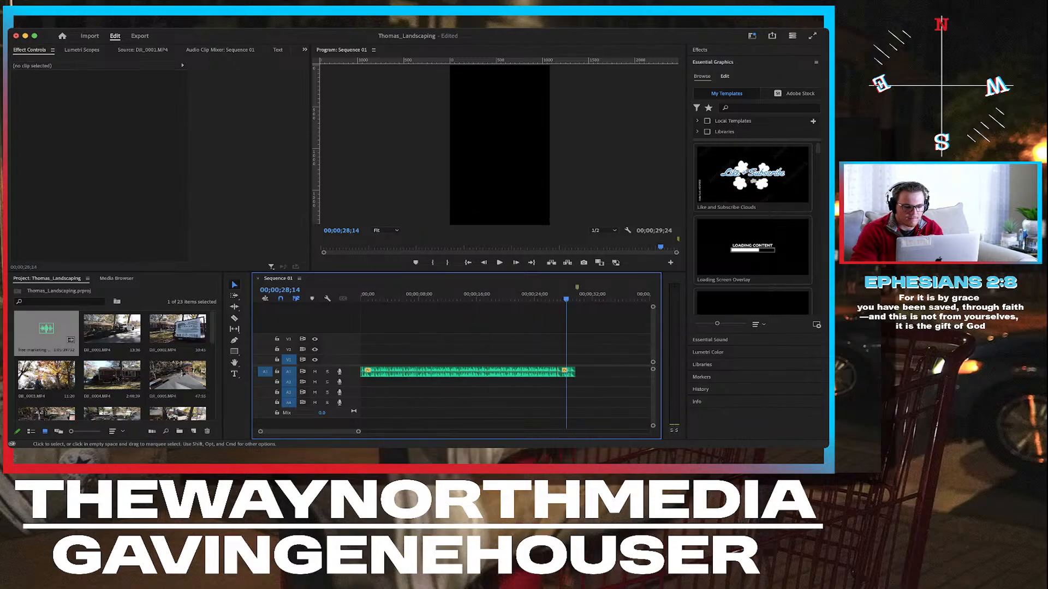
pyautogui.press('-')
pyautogui.moveTo(430, 299); pyautogui.dragTo(361, 299)
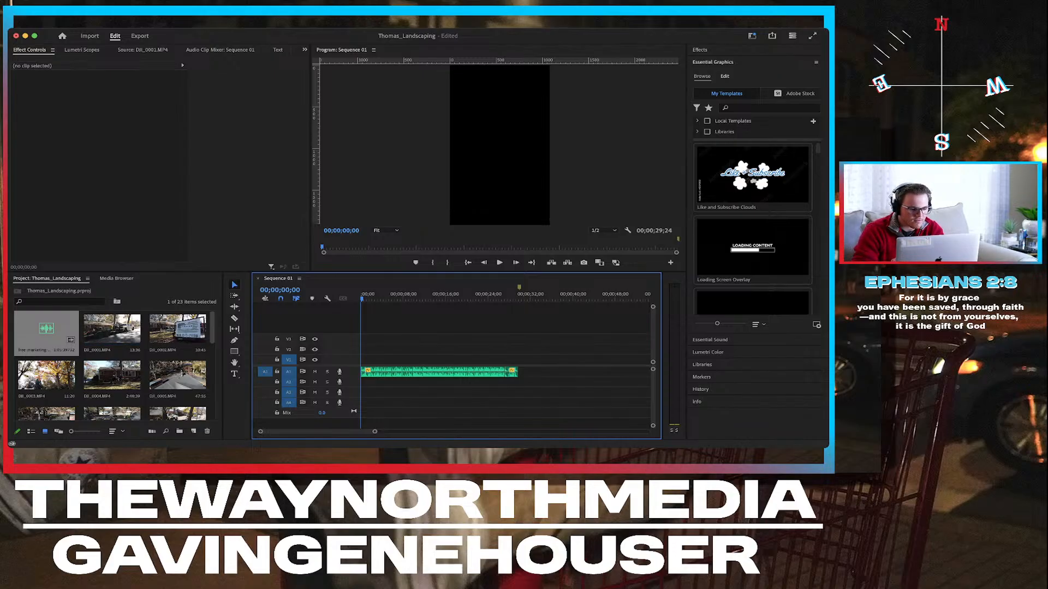
# Open DJI_0001.MP4 in the source viewer and play it from its start to about 00:00:11:48.
pyautogui.doubleClick(112, 330)
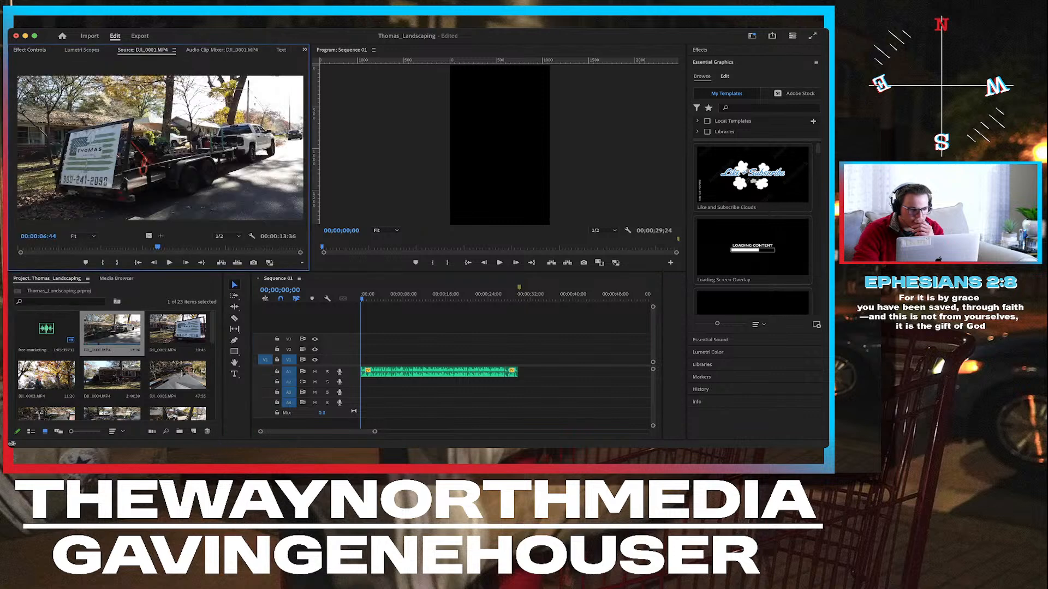
pyautogui.click(23, 247)
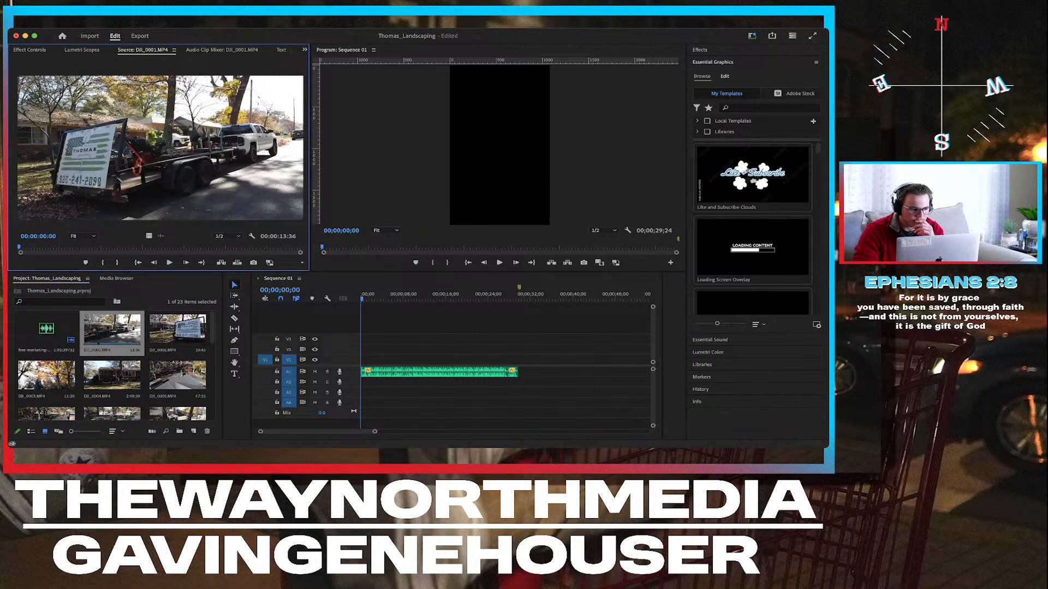
pyautogui.press('space')
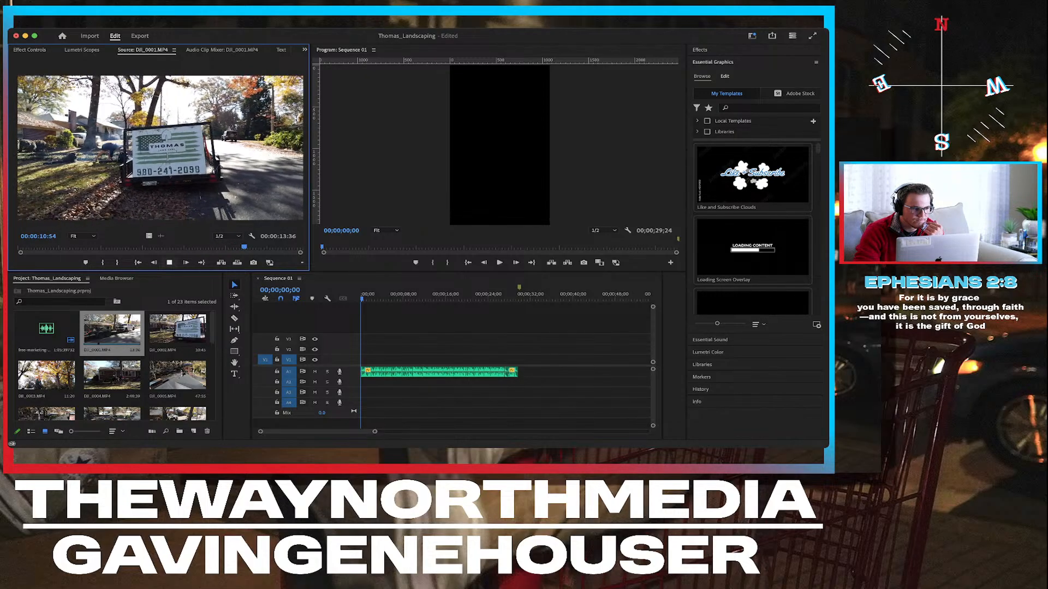
pyautogui.press('space')
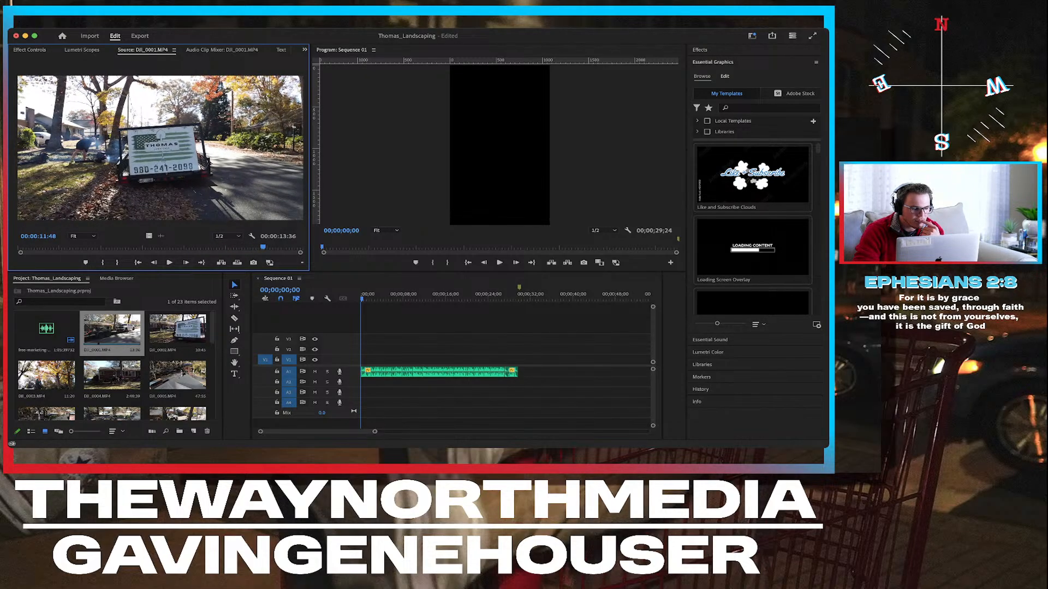
# Mark DJI_0001.MP4 from 00:00:09:29 to 00:00:11:37 and place that part at the start of video track V1.
pyautogui.press('j')
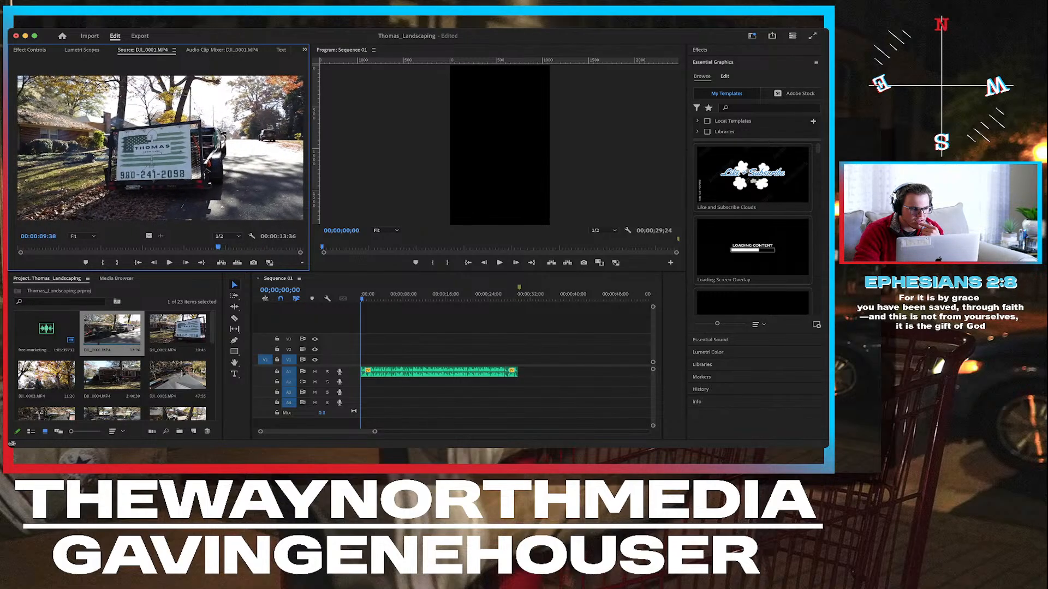
pyautogui.press('i')
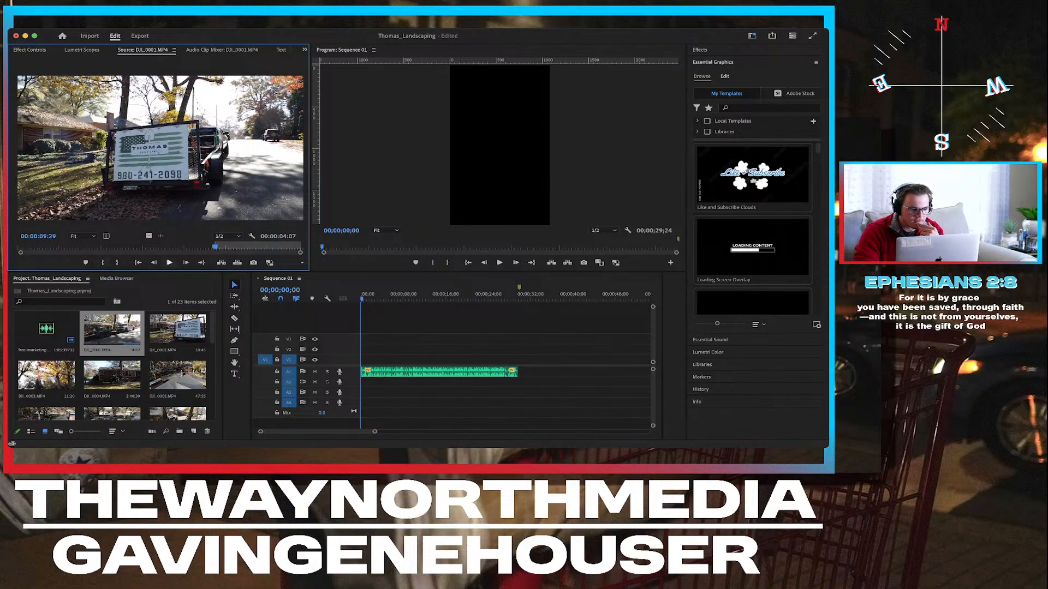
pyautogui.press('l')
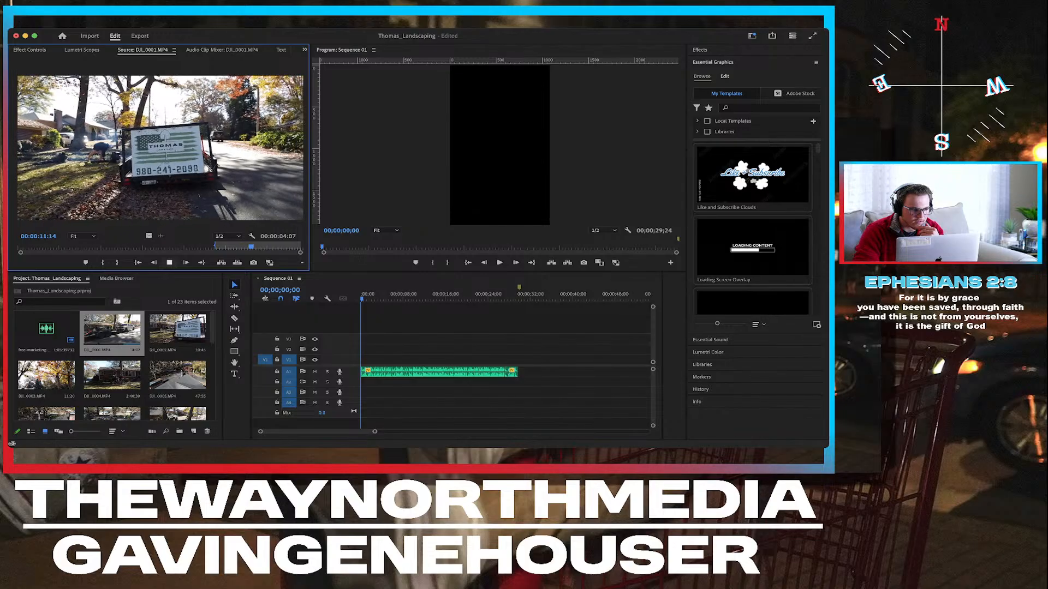
pyautogui.press('k')
pyautogui.press('o')
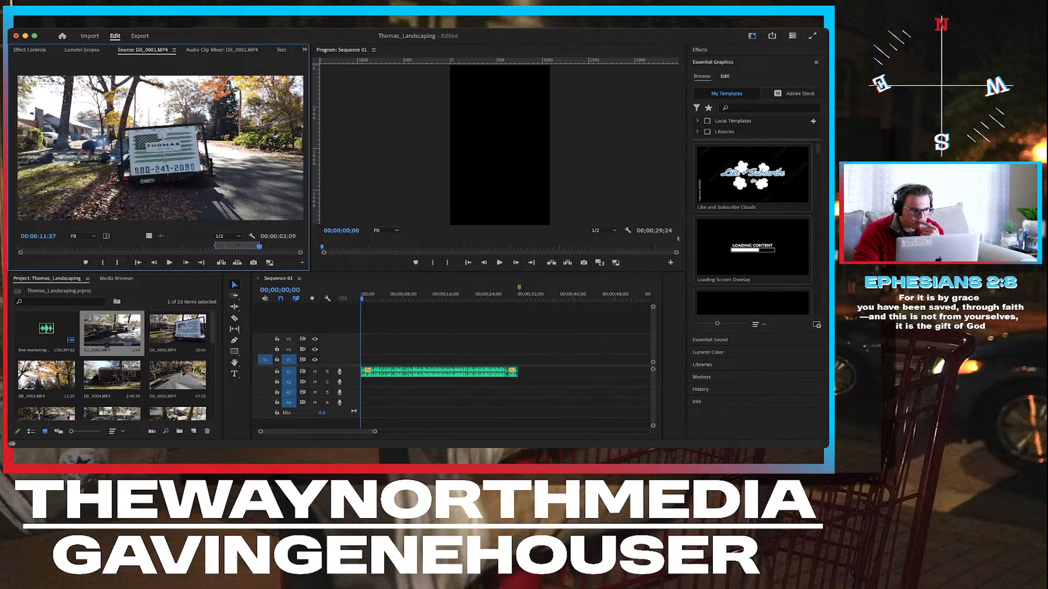
pyautogui.moveTo(109, 331); pyautogui.dragTo(365, 359)
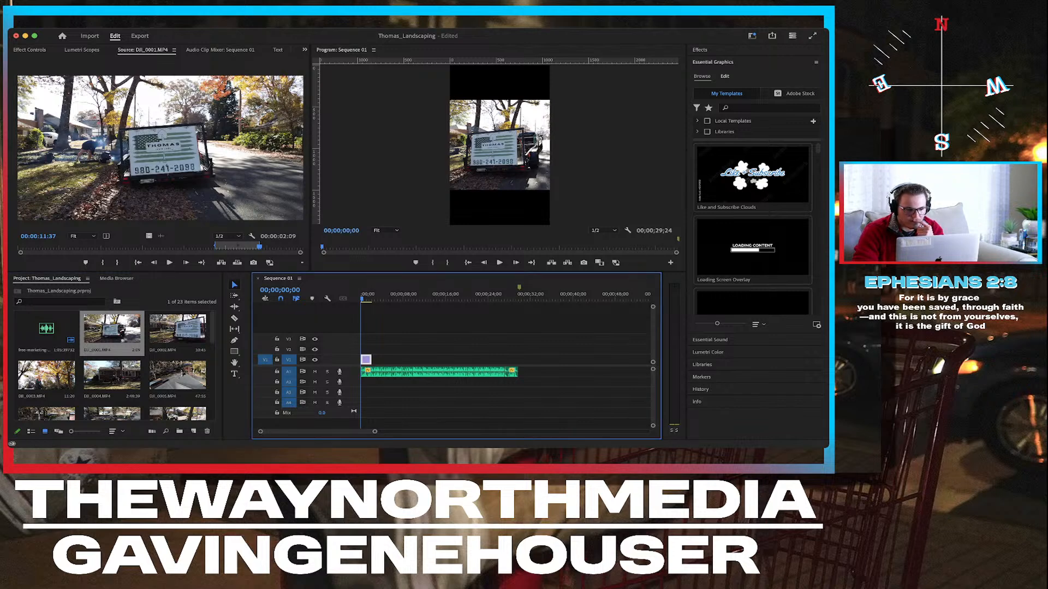
# Set the placed clip's scale to 184, horizontal position to 660 and rotation to 2° so it fills the vertical frame.
pyautogui.hotkey('shift', '5')
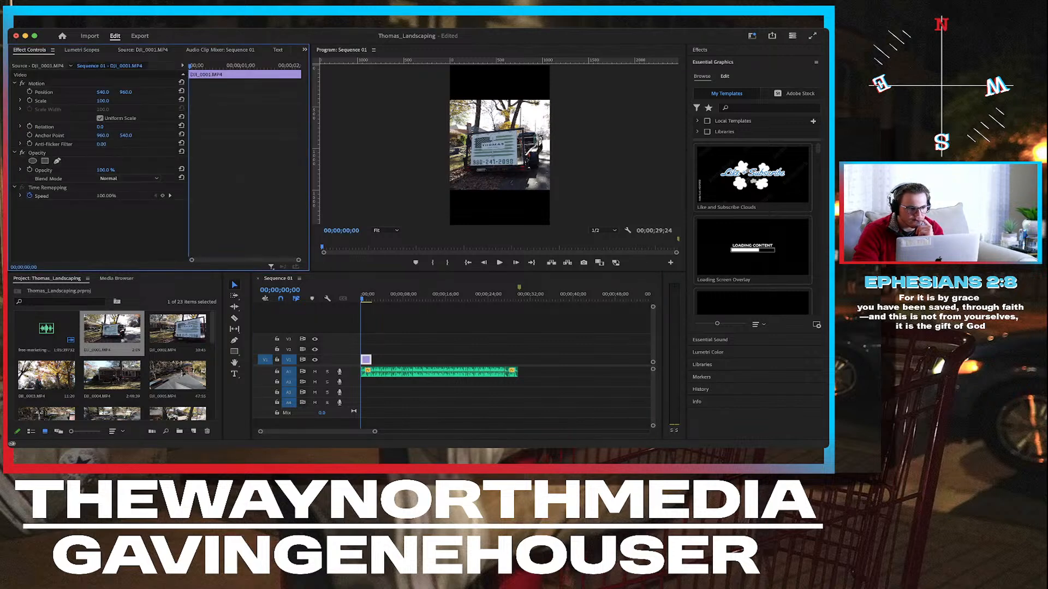
pyautogui.moveTo(103, 101); pyautogui.dragTo(145, 101)
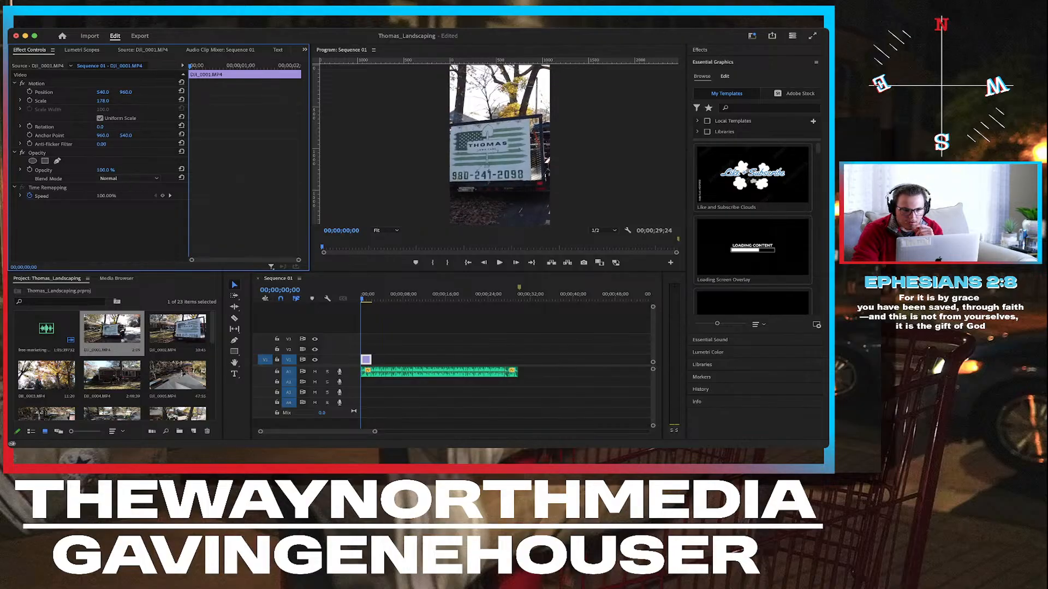
pyautogui.moveTo(103, 92); pyautogui.dragTo(129, 92)
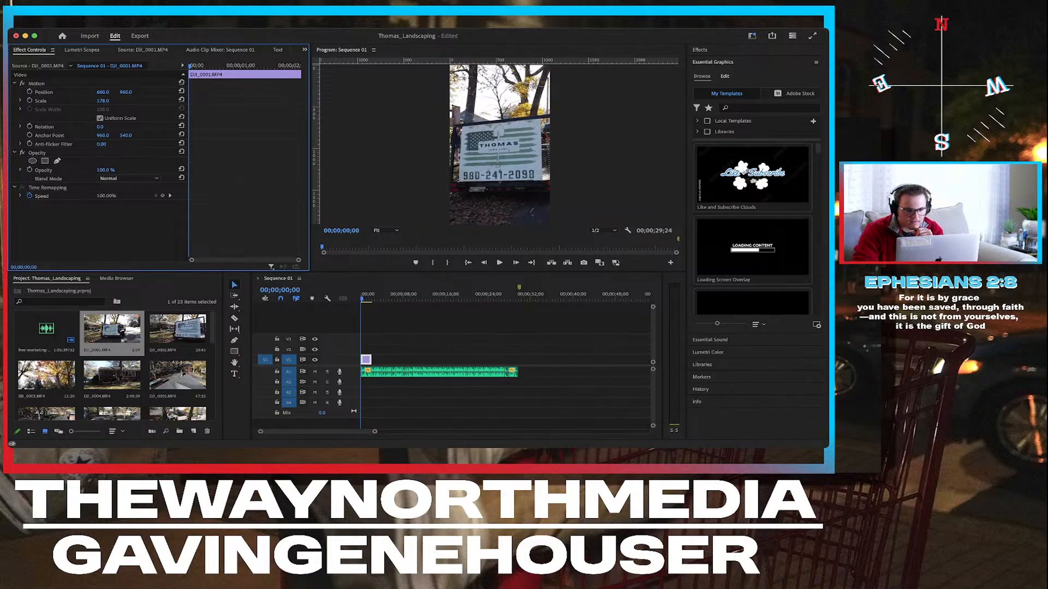
pyautogui.moveTo(100, 127); pyautogui.dragTo(101, 127)
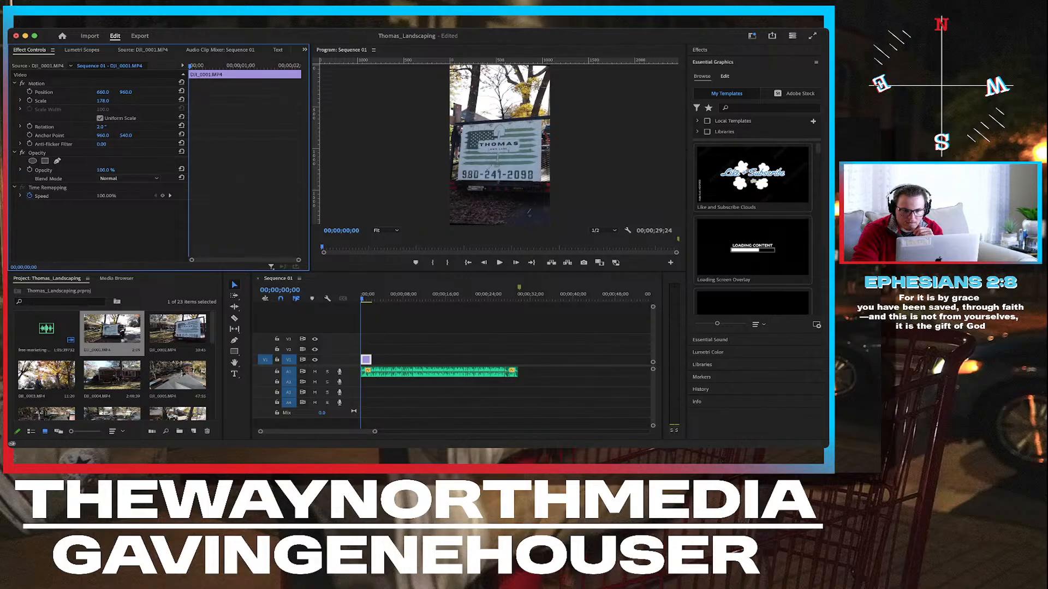
pyautogui.moveTo(103, 101); pyautogui.dragTo(106, 100)
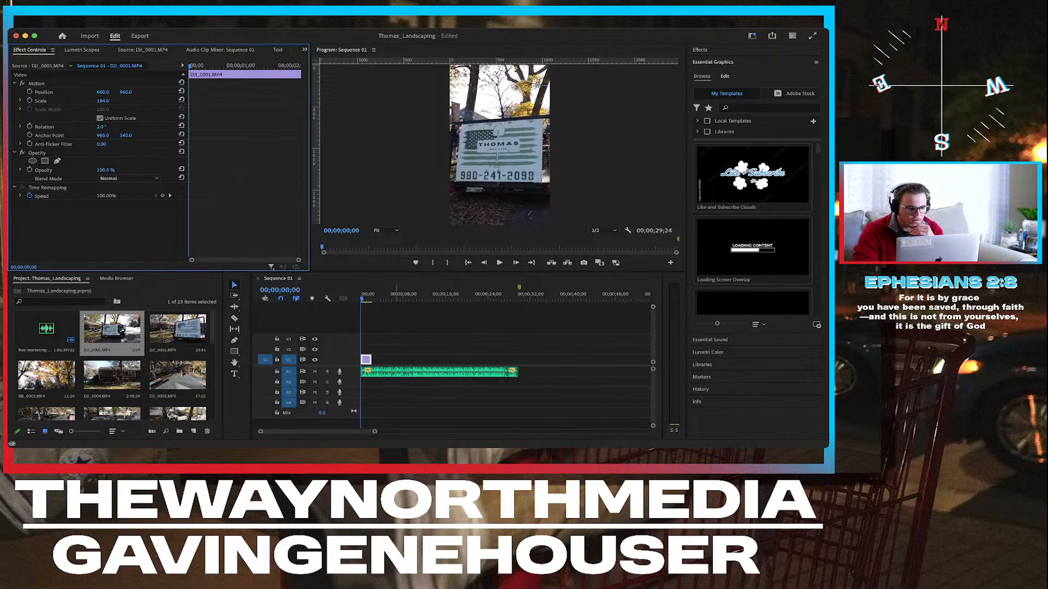
# Play the reframed clip with the music from the sequence start and return the playhead to 00;00;00;00.
pyautogui.press('space')
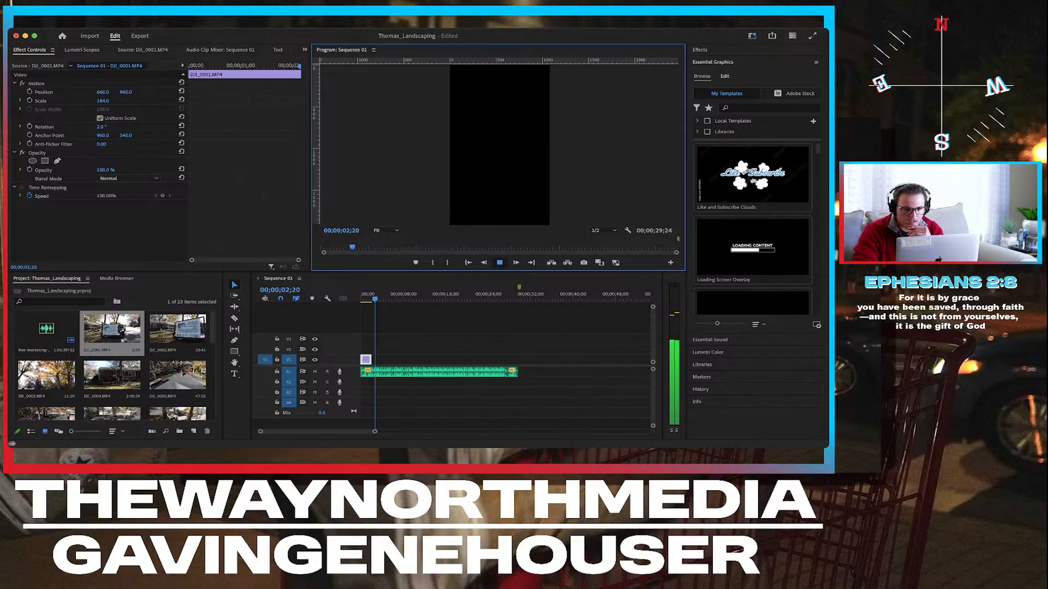
pyautogui.press('space')
pyautogui.moveTo(368, 297); pyautogui.dragTo(360, 298)
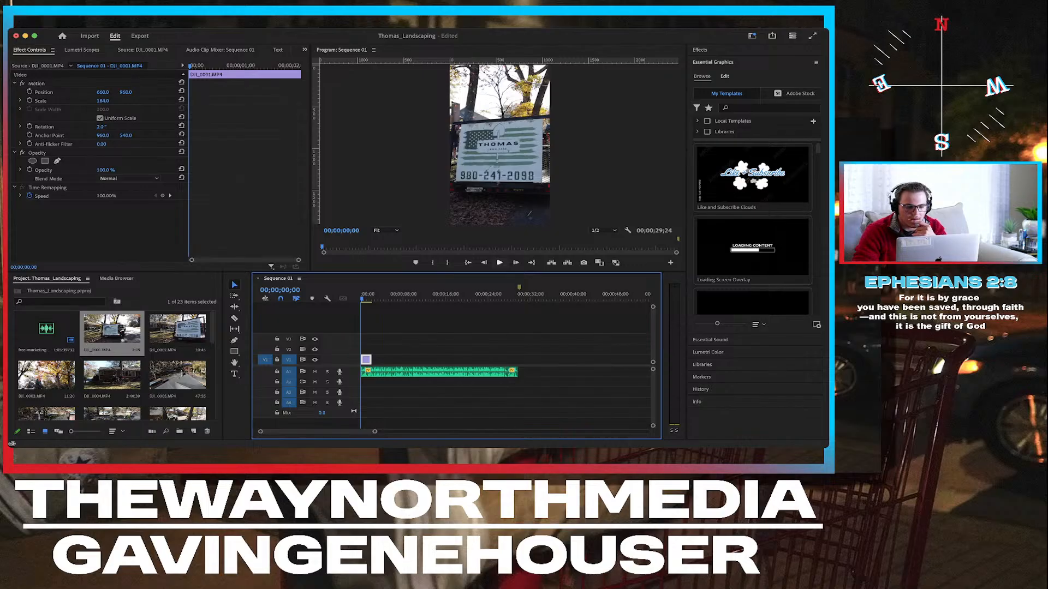
pyautogui.press('space')
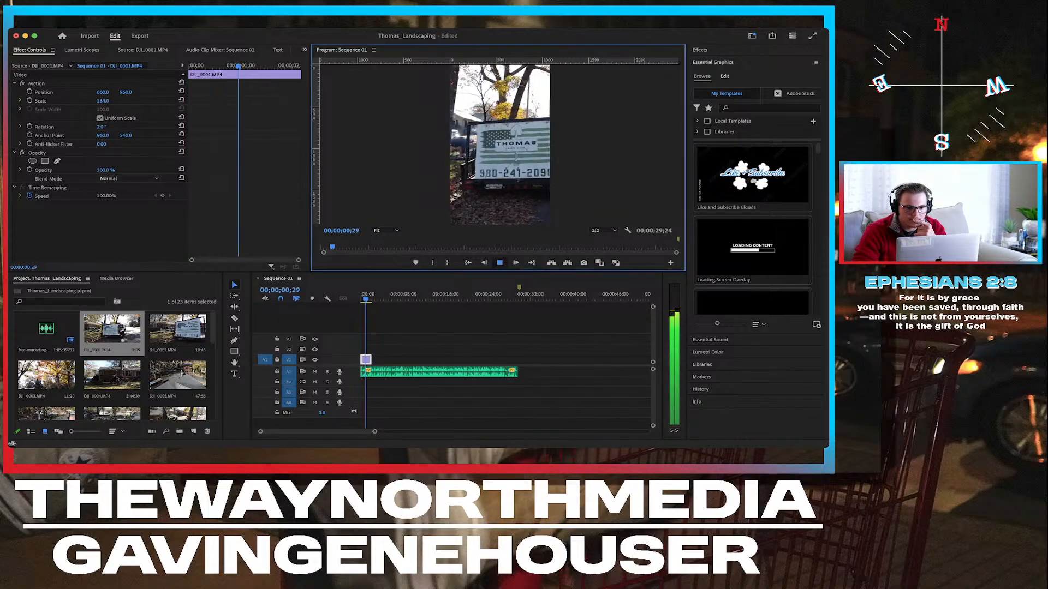
pyautogui.press('space')
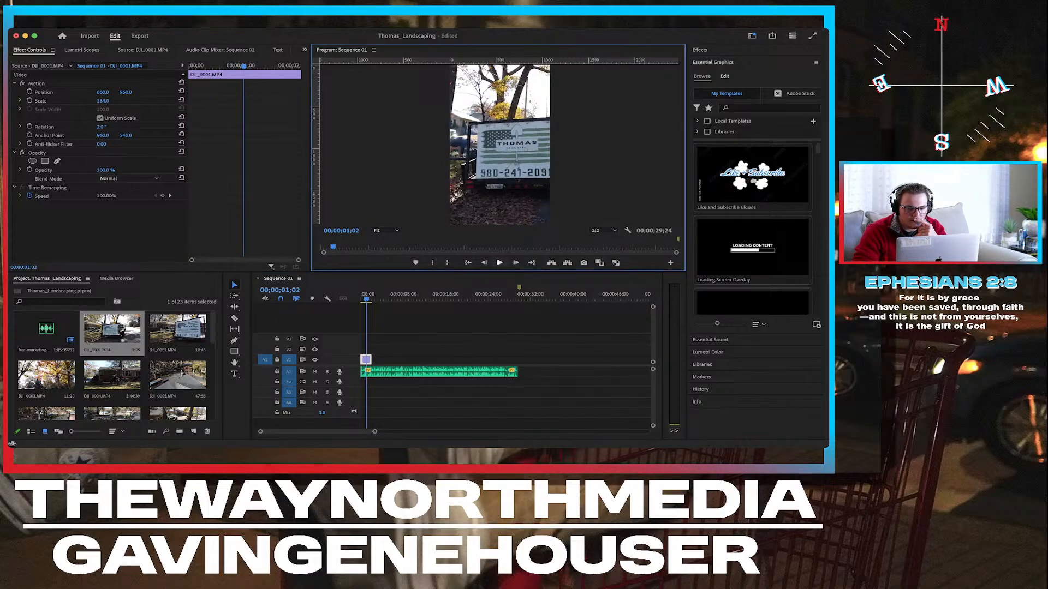
pyautogui.click(361, 299)
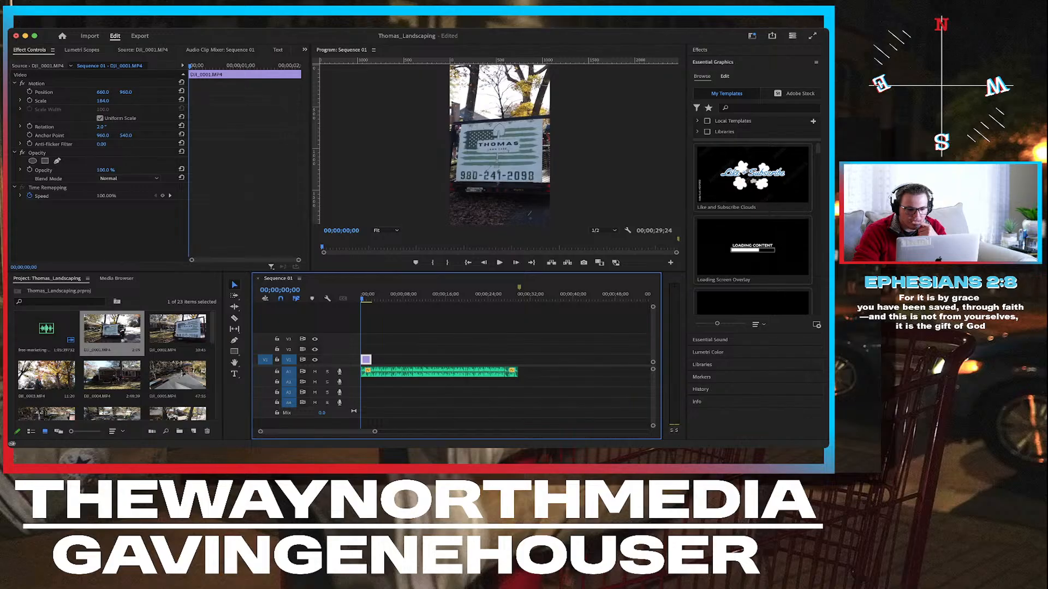
# Play to about one second, position the playhead at 00;00;00;28 and select the clip on V1.
pyautogui.press('space')
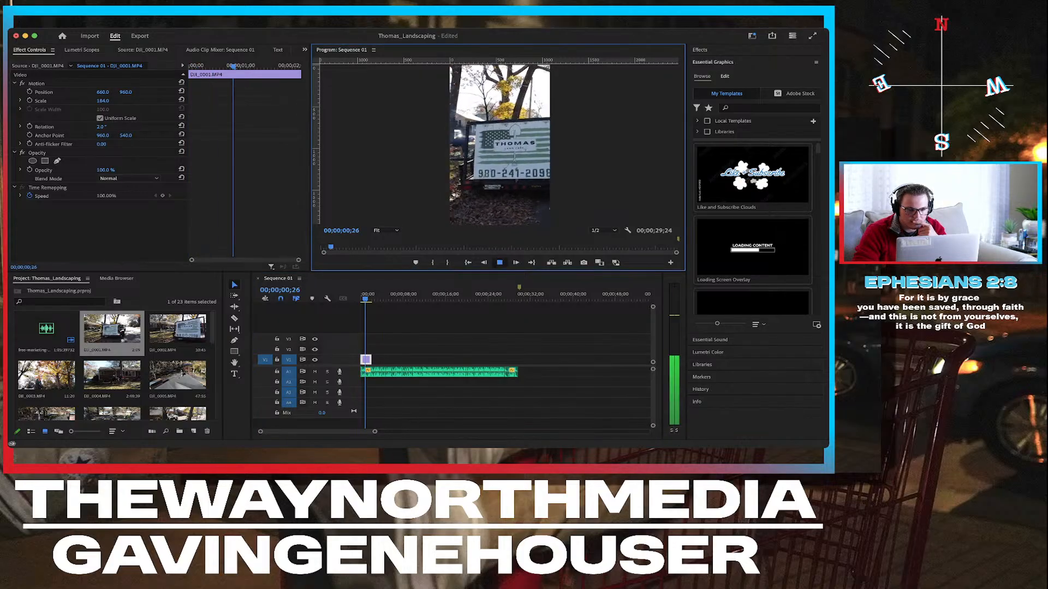
pyautogui.press('=')
pyautogui.press('=')
pyautogui.press('=')
pyautogui.press('=')
pyautogui.press('=')
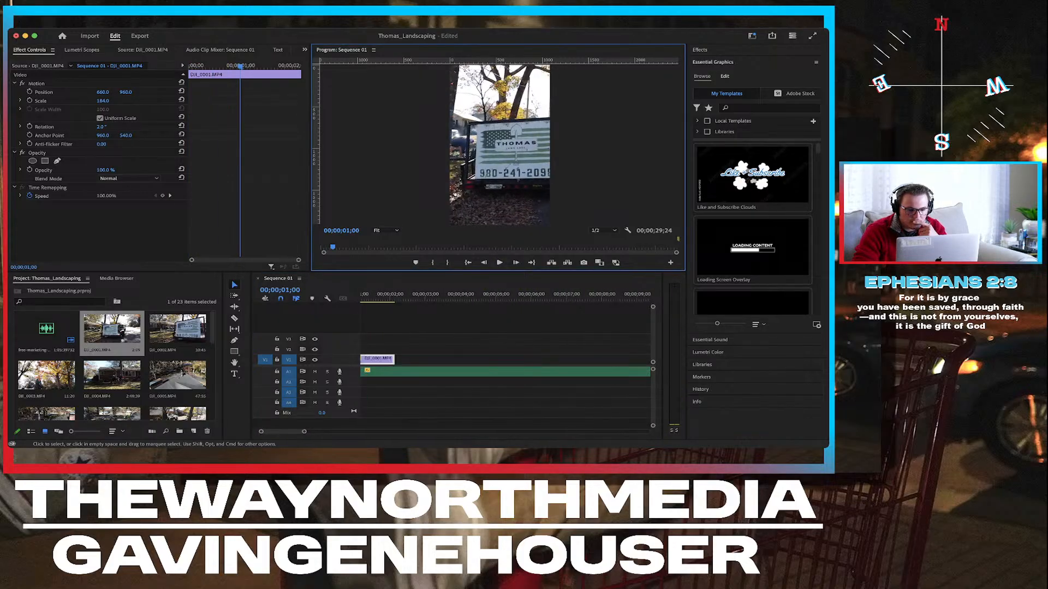
pyautogui.press('Left')
pyautogui.press('Left')
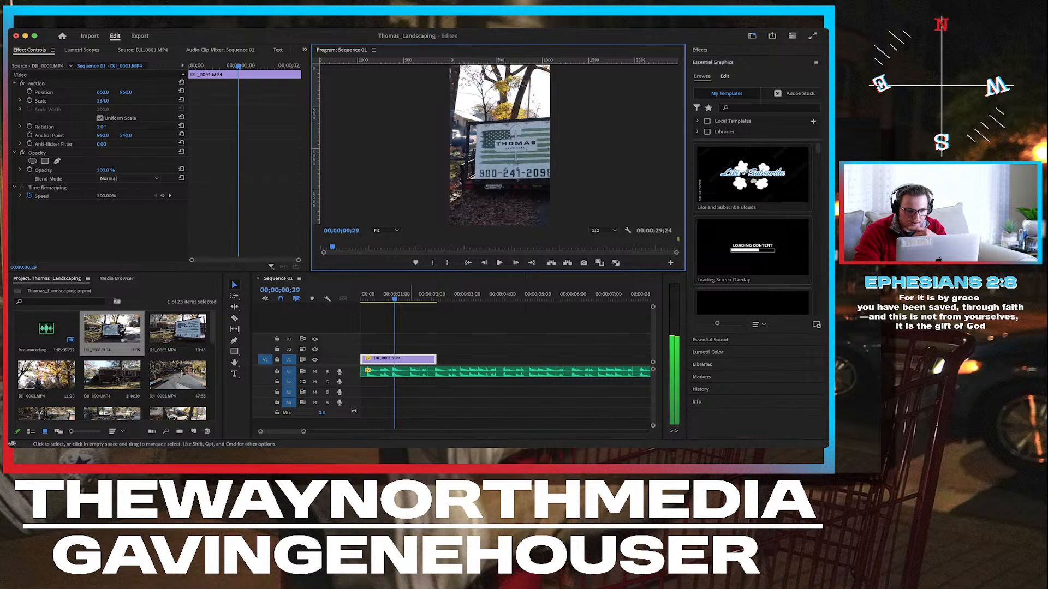
pyautogui.click(429, 360)
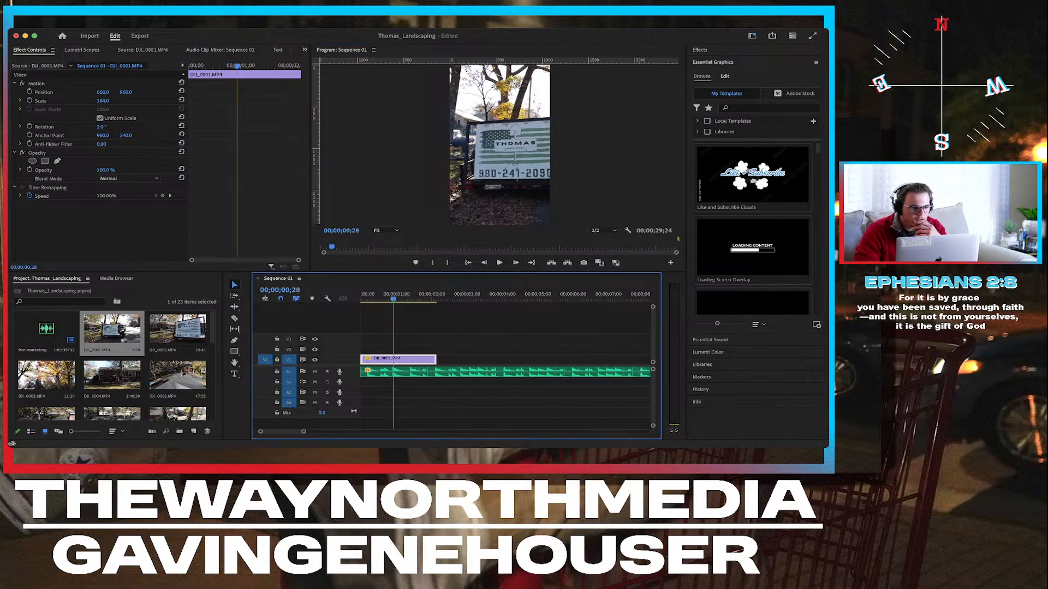
# Keyframe the clip's Position and Scale at its start, and set horizontal Position to 977 at 00;00;00;28.
pyautogui.click(29, 92)
pyautogui.click(29, 101)
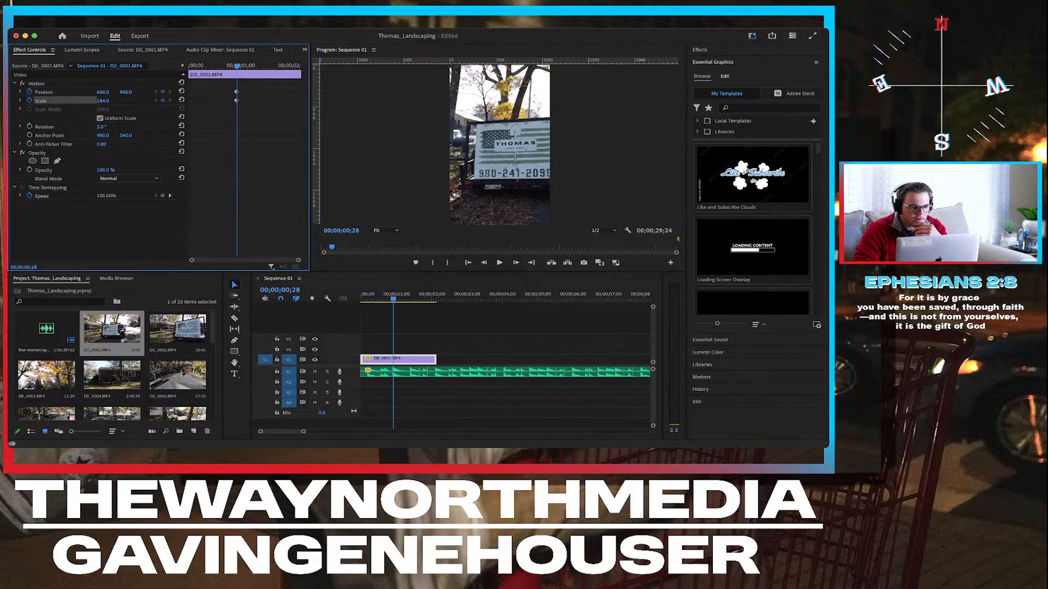
pyautogui.moveTo(224, 89); pyautogui.dragTo(250, 104)
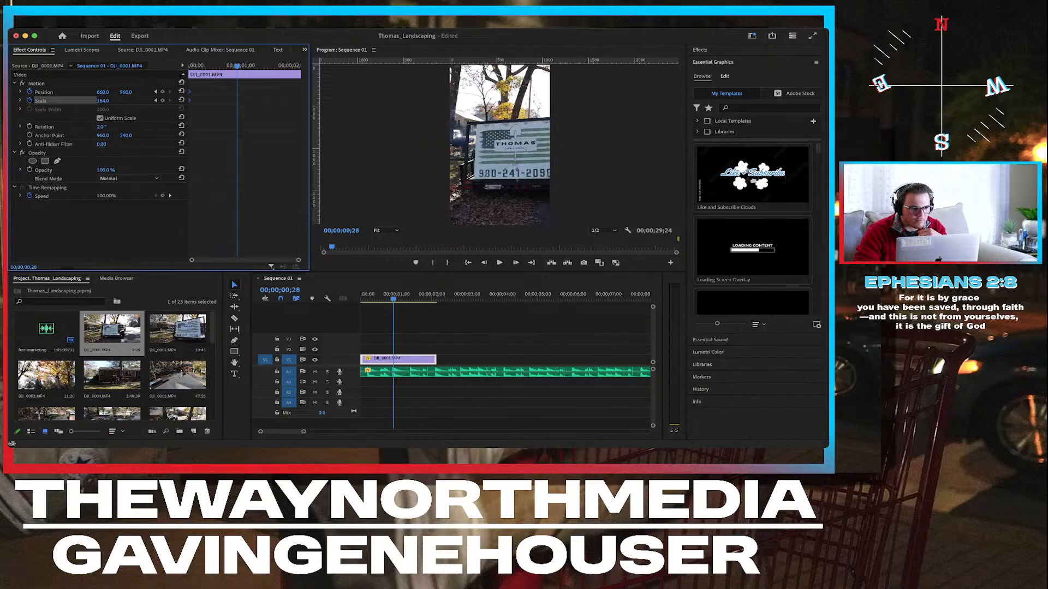
pyautogui.moveTo(103, 93); pyautogui.dragTo(275, 92)
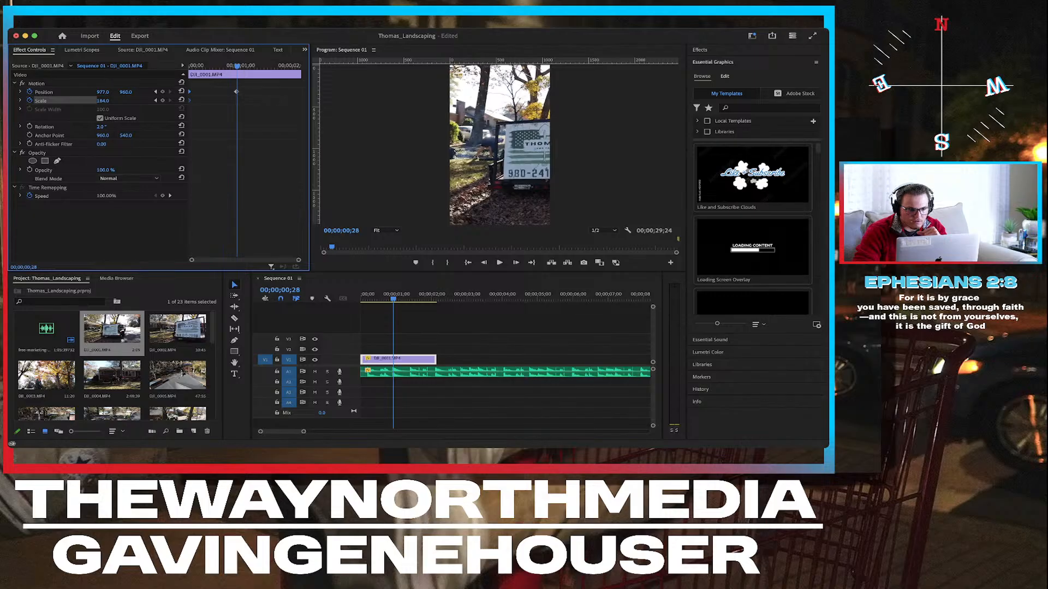
# Play the animated clip to its end and replay it from the sequence start to check the position move.
pyautogui.press('space')
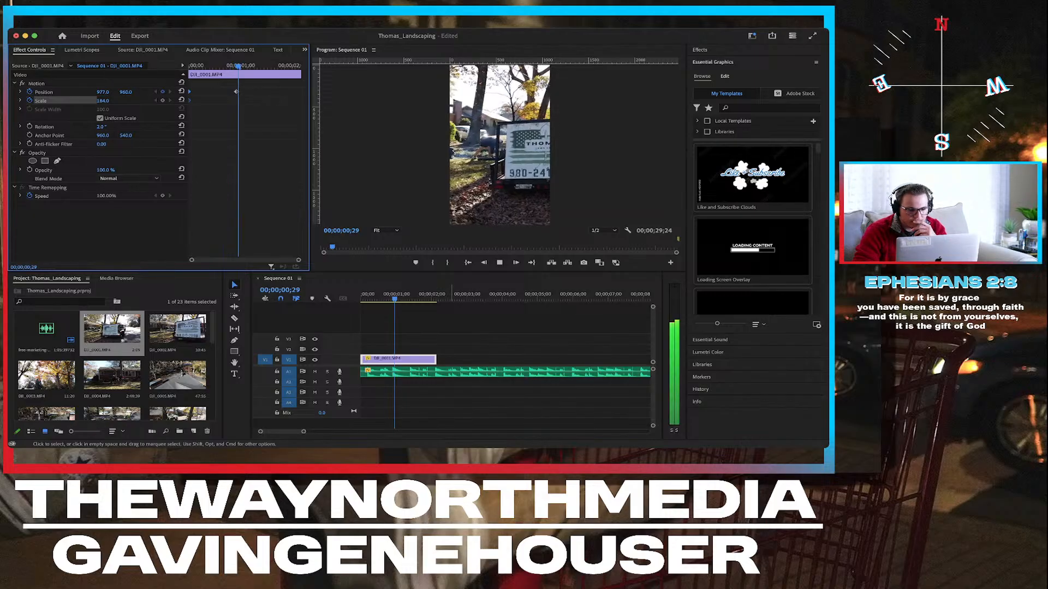
pyautogui.press('space')
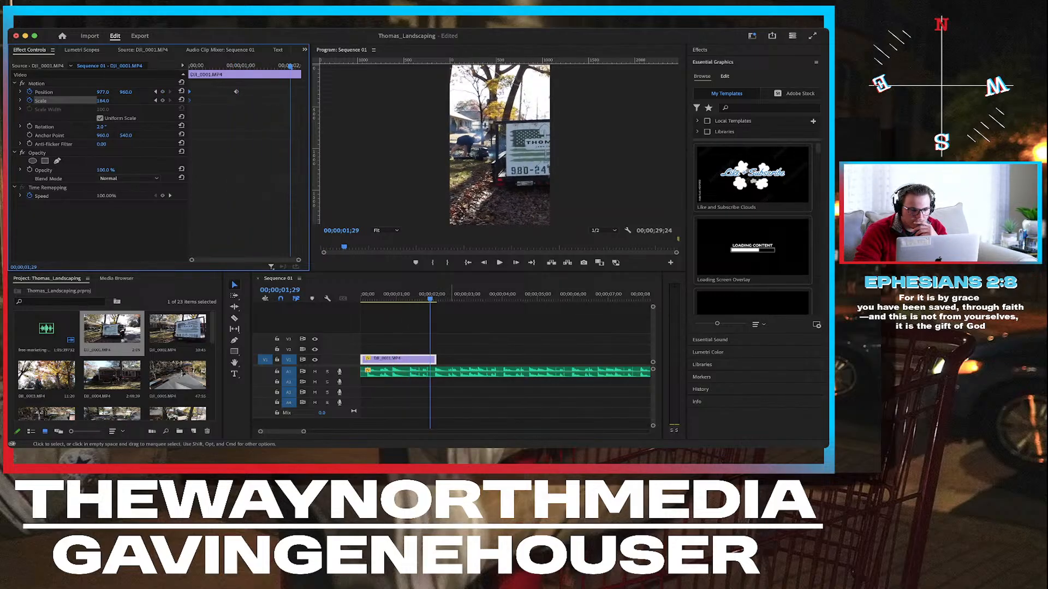
pyautogui.press('space')
pyautogui.press('space')
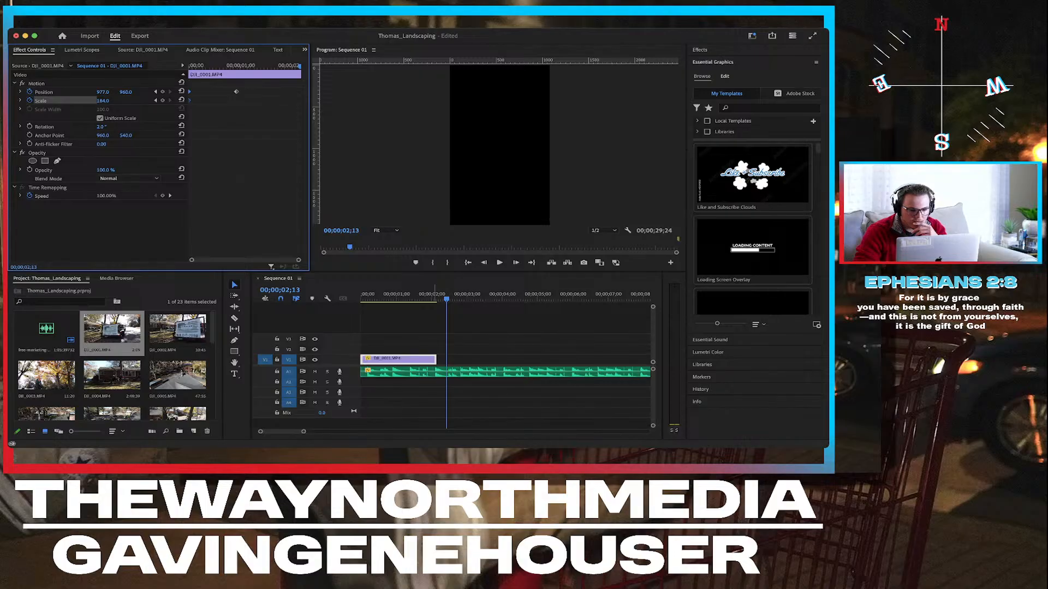
pyautogui.click(361, 299)
pyautogui.press('space')
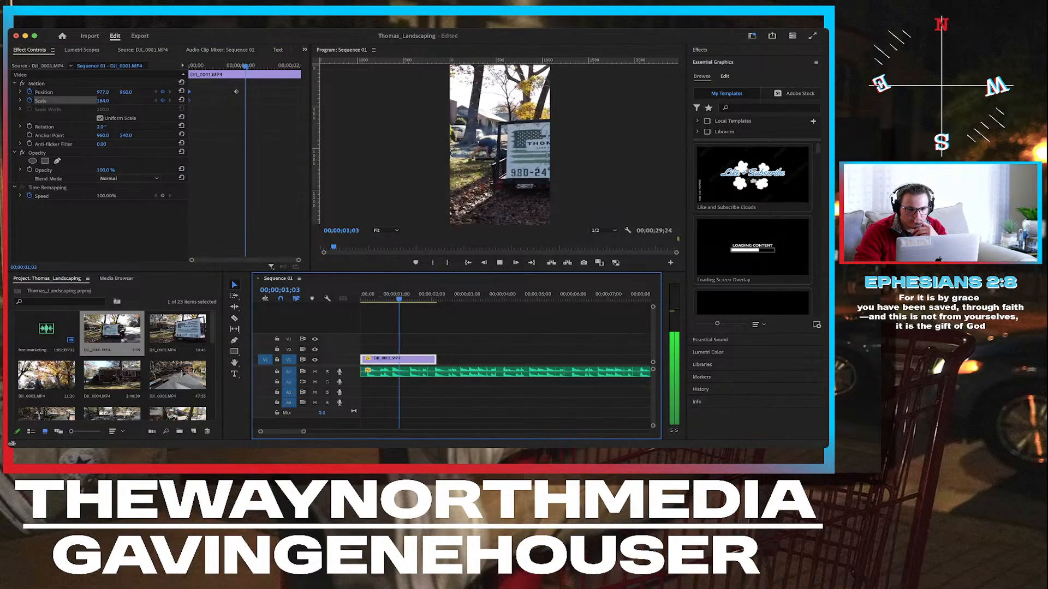
pyautogui.press('space')
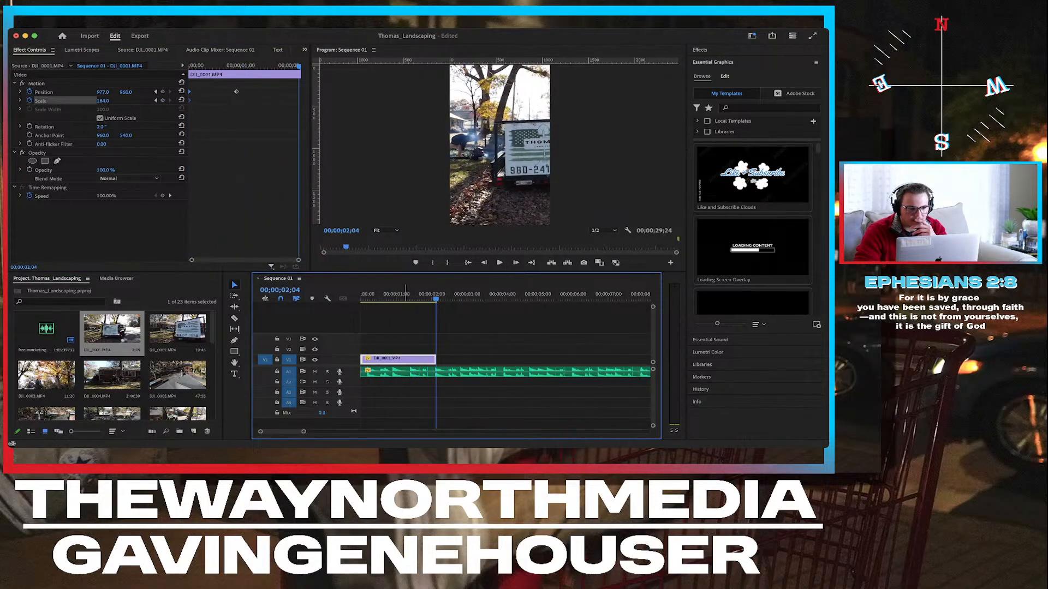
pyautogui.press('Home')
pyautogui.press('space')
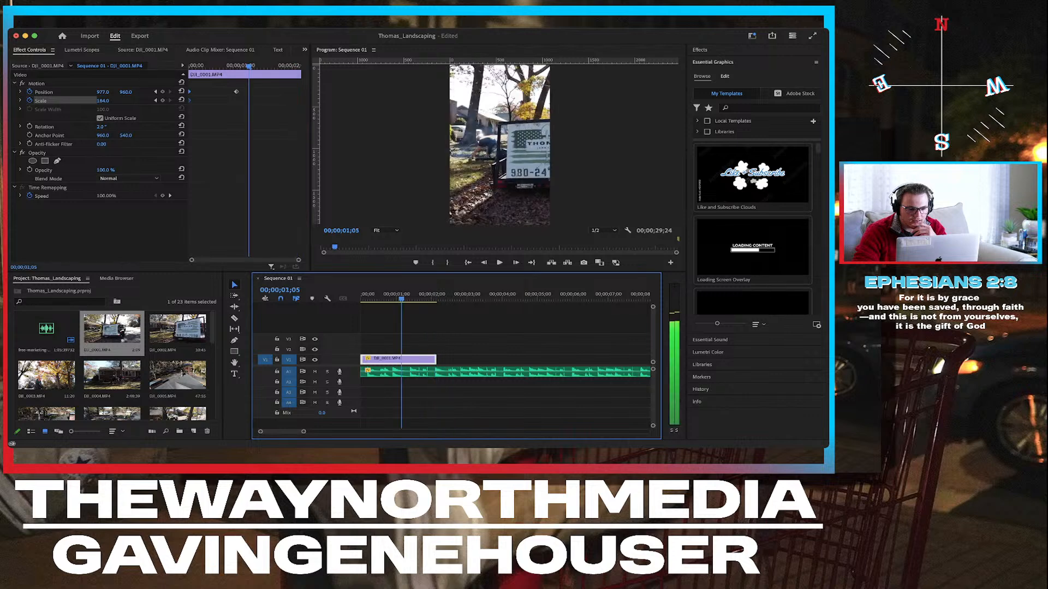
pyautogui.press('space')
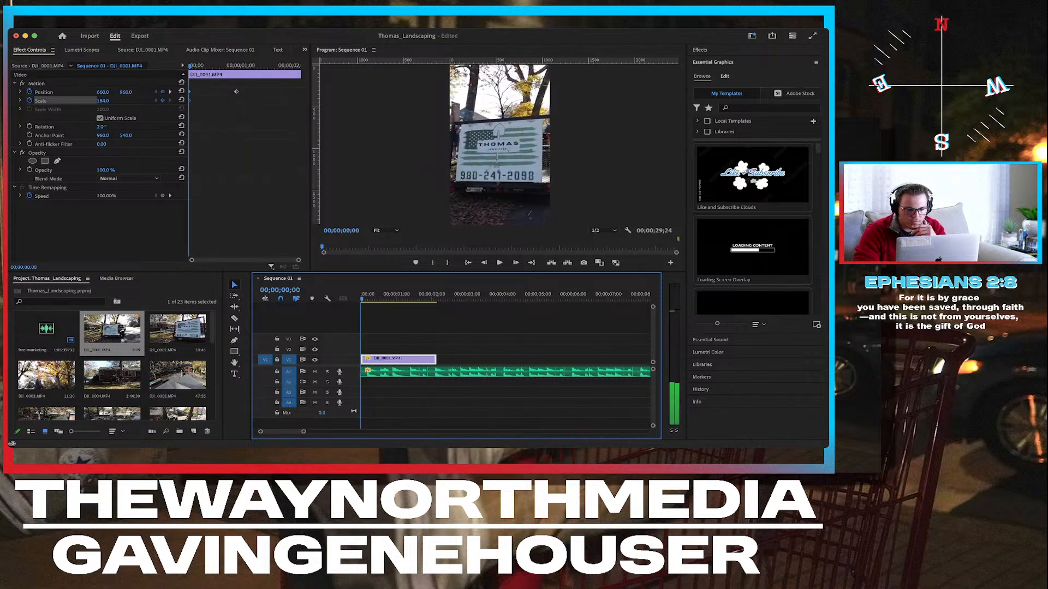
# Advance the playhead to 00;00;00;10 and move the clip's first Position and Scale keyframes to that frame.
pyautogui.press('Left')
pyautogui.press('Right')
pyautogui.press('Right')
pyautogui.press('Right')
pyautogui.press('Right')
pyautogui.press('Right')
pyautogui.press('Right')
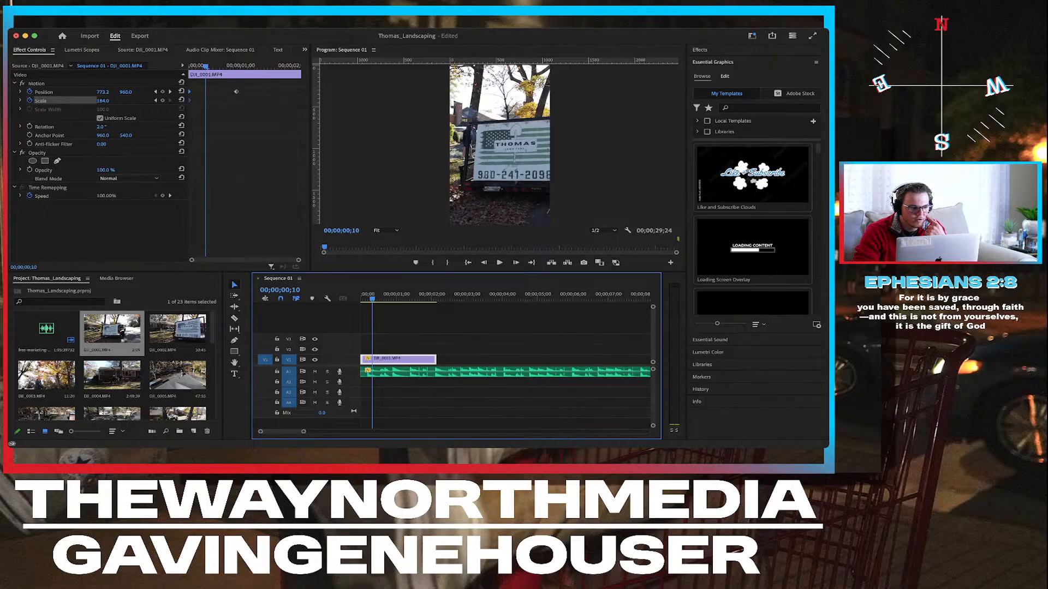
pyautogui.moveTo(190, 101); pyautogui.dragTo(206, 100)
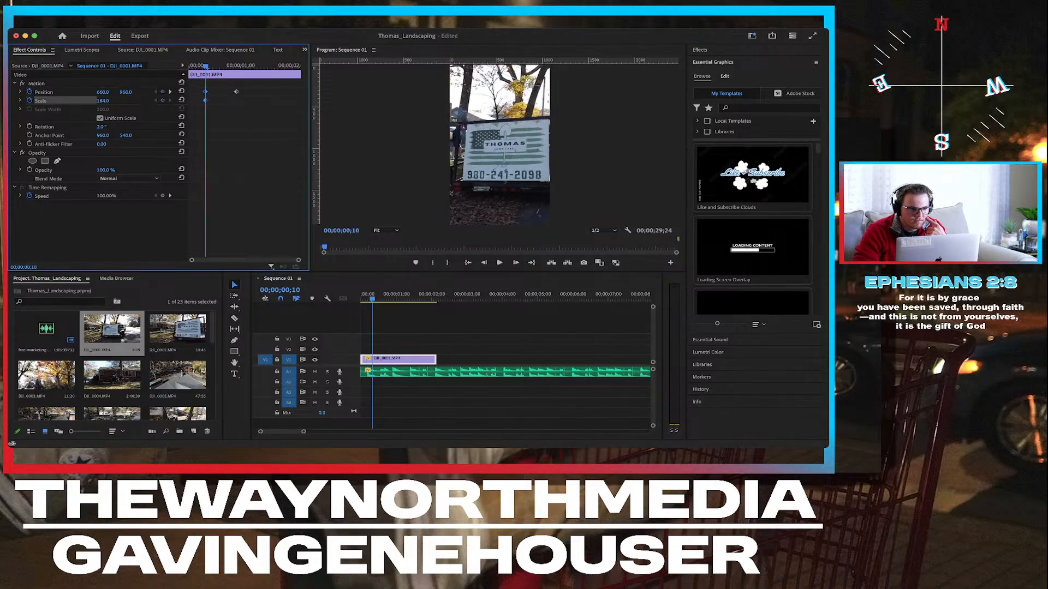
# Compare the clip with its Motion effect off and on, and replay the retimed move from the sequence start.
pyautogui.click(22, 83)
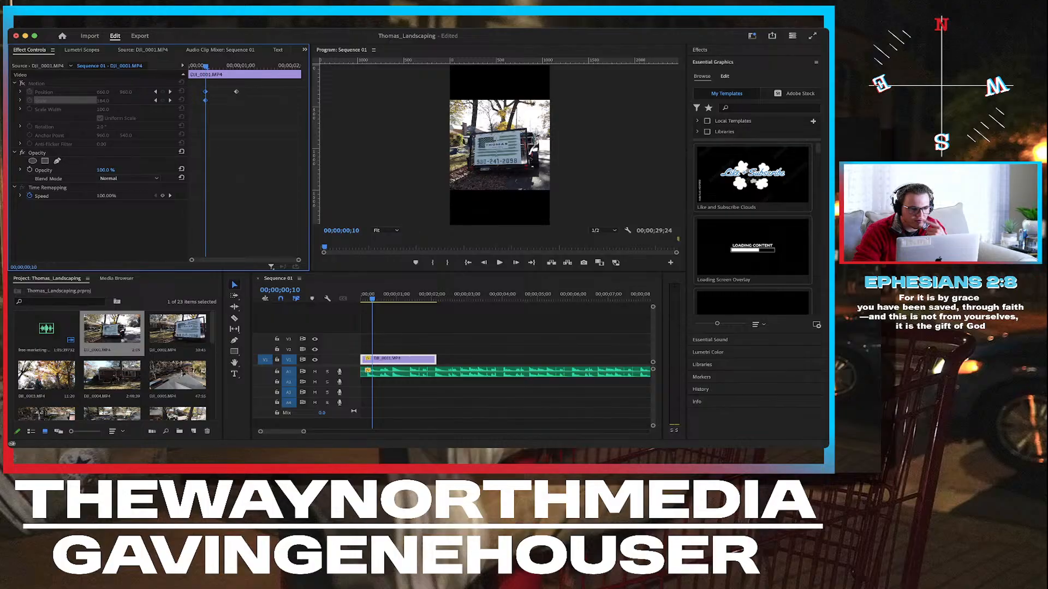
pyautogui.click(22, 83)
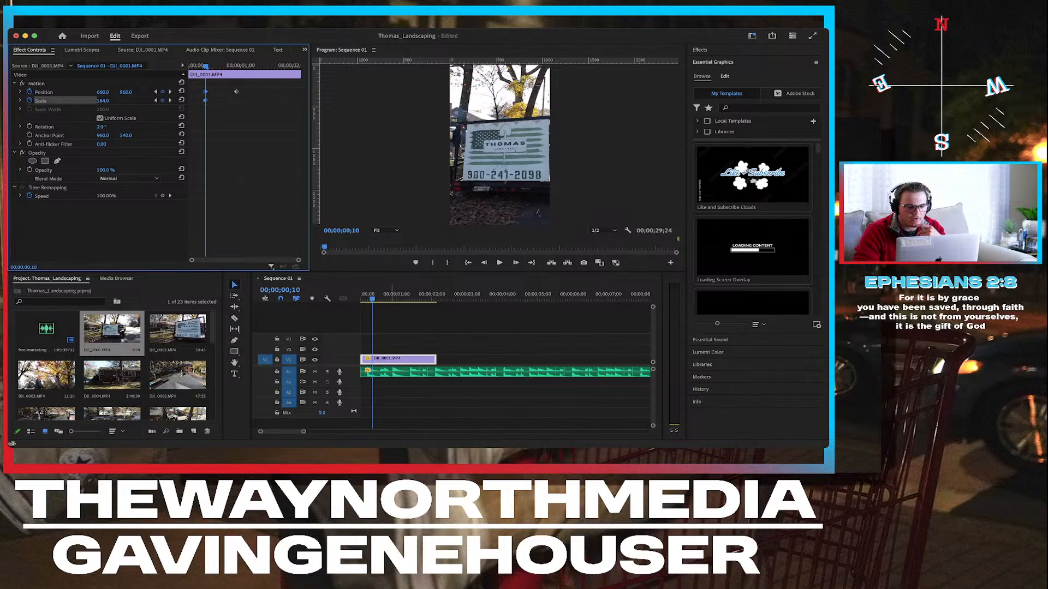
pyautogui.press('space')
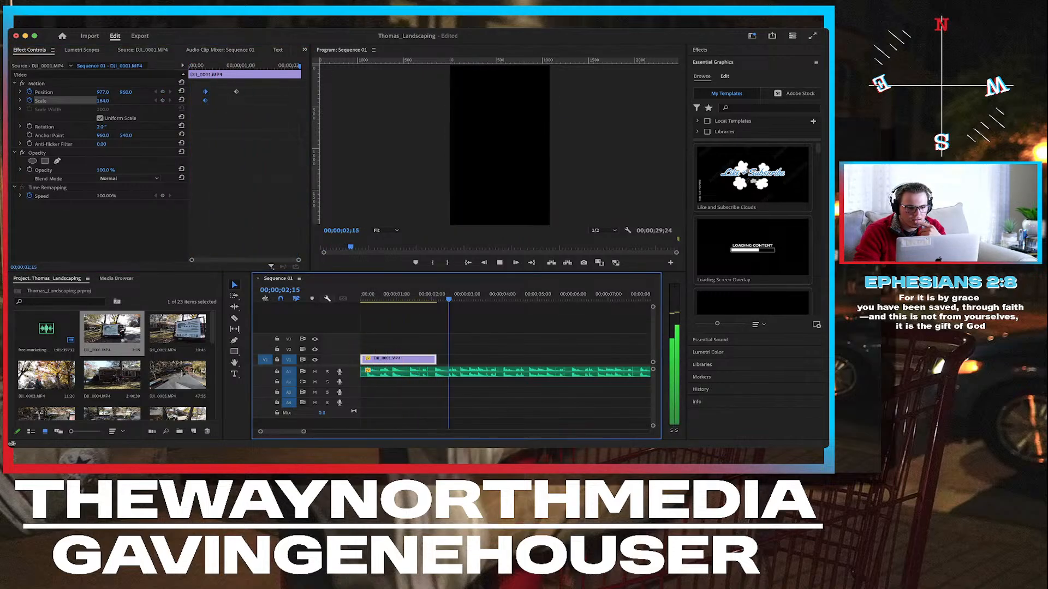
pyautogui.press('space')
pyautogui.press('Home')
pyautogui.press('space')
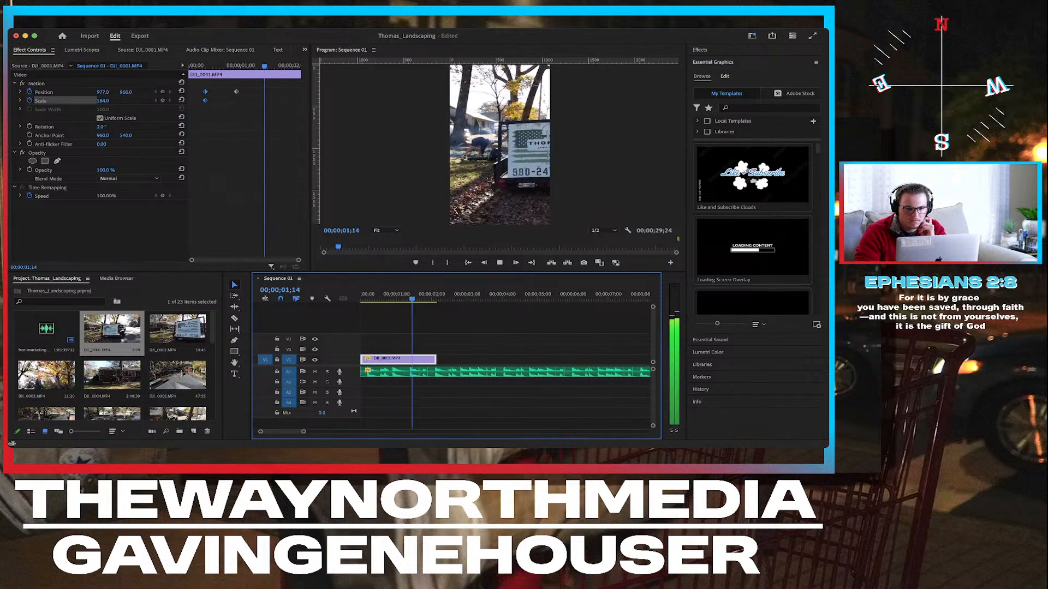
# Replay the end of the V1 clip and trim its end back to about 00;00;01;24.
pyautogui.press('space')
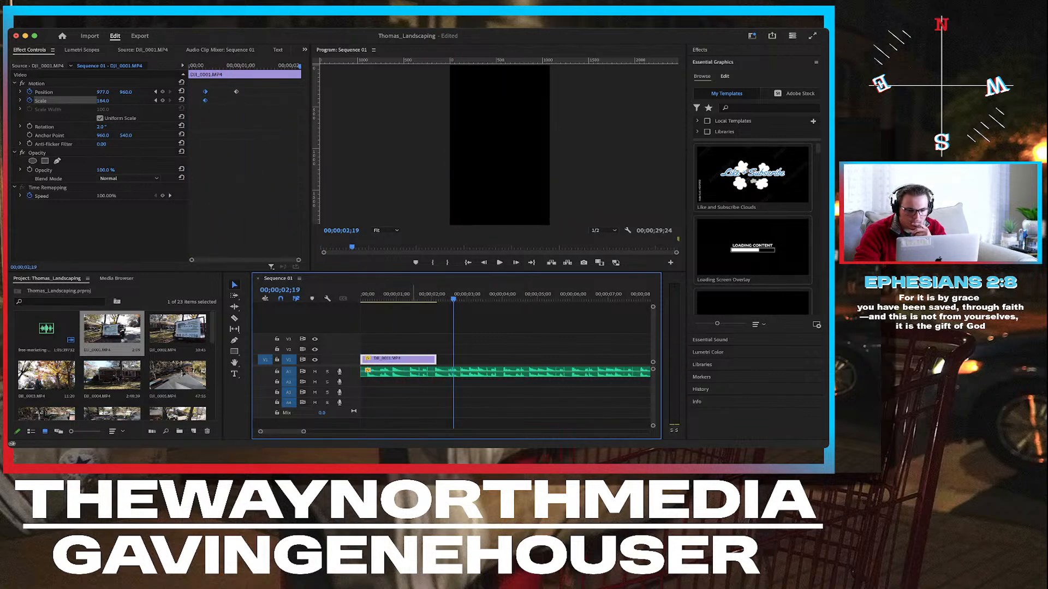
pyautogui.click(400, 295)
pyautogui.press('space')
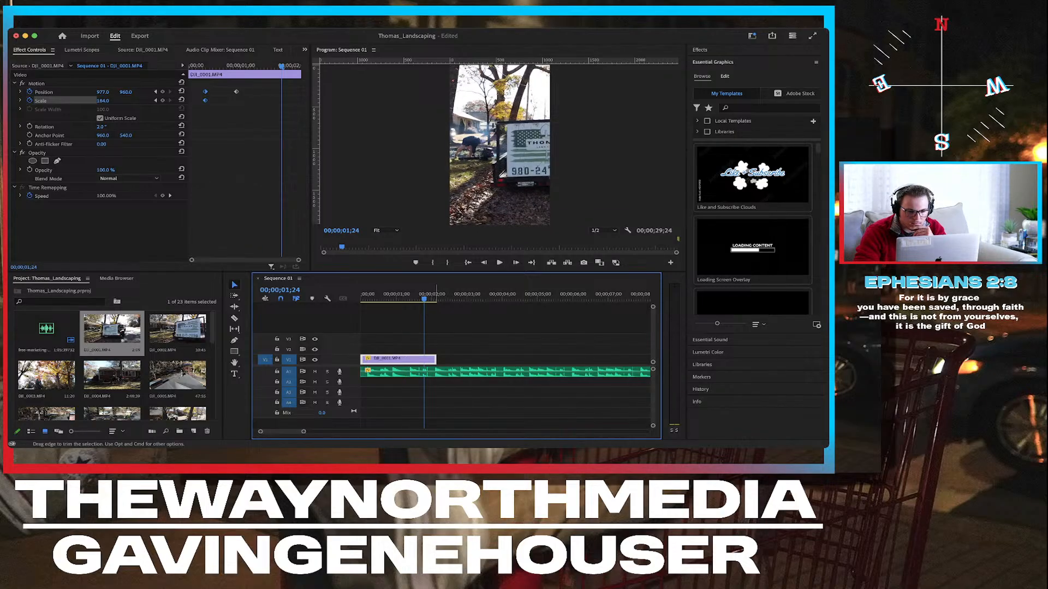
pyautogui.moveTo(435, 359); pyautogui.dragTo(423, 359)
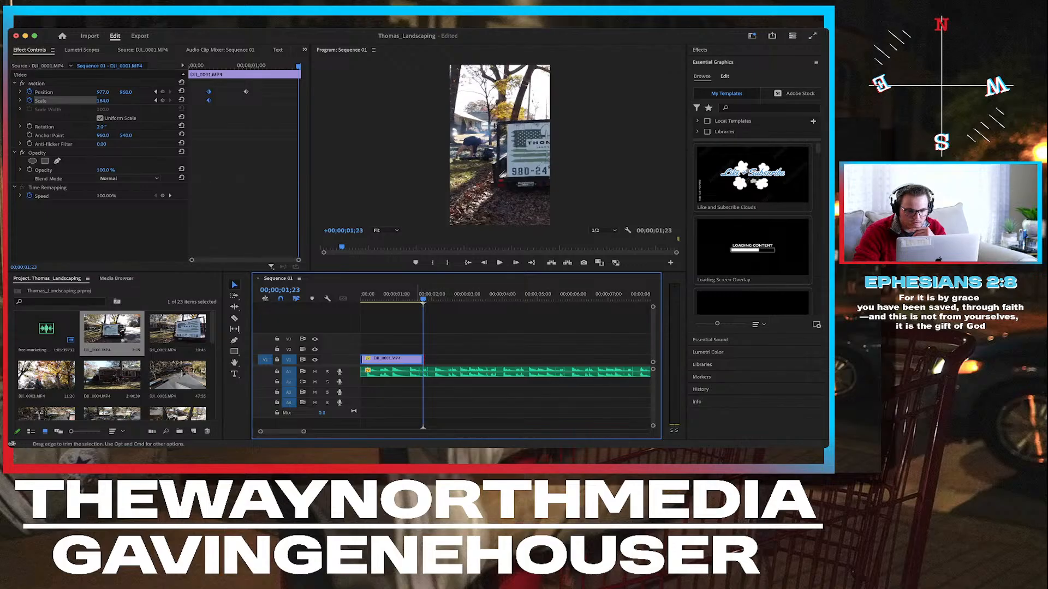
# Play the shortened V1 clip past its end twice to check the cut against the music.
pyautogui.click(398, 295)
pyautogui.press('space')
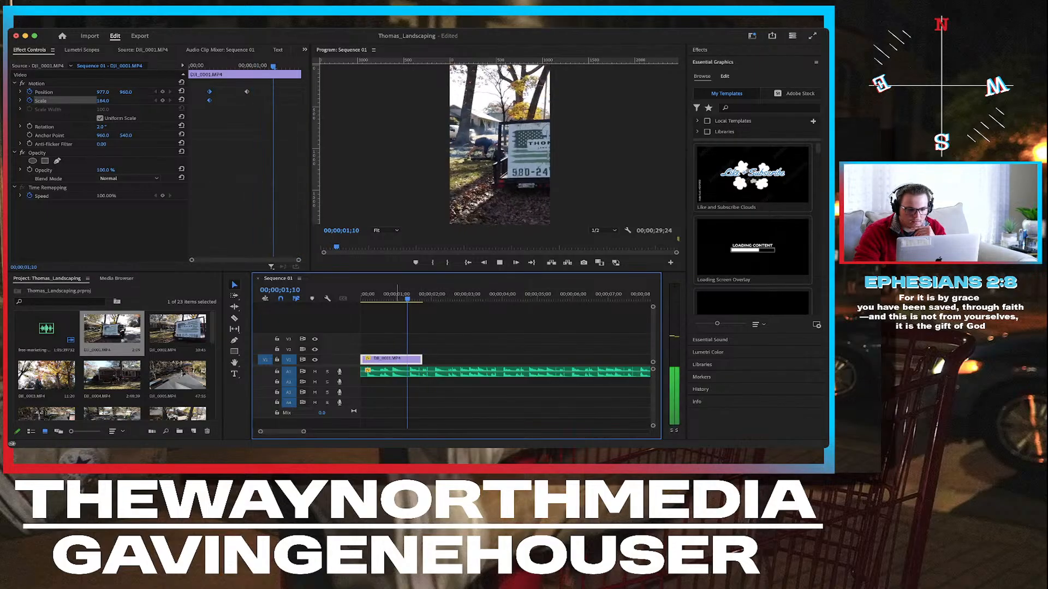
pyautogui.press('space')
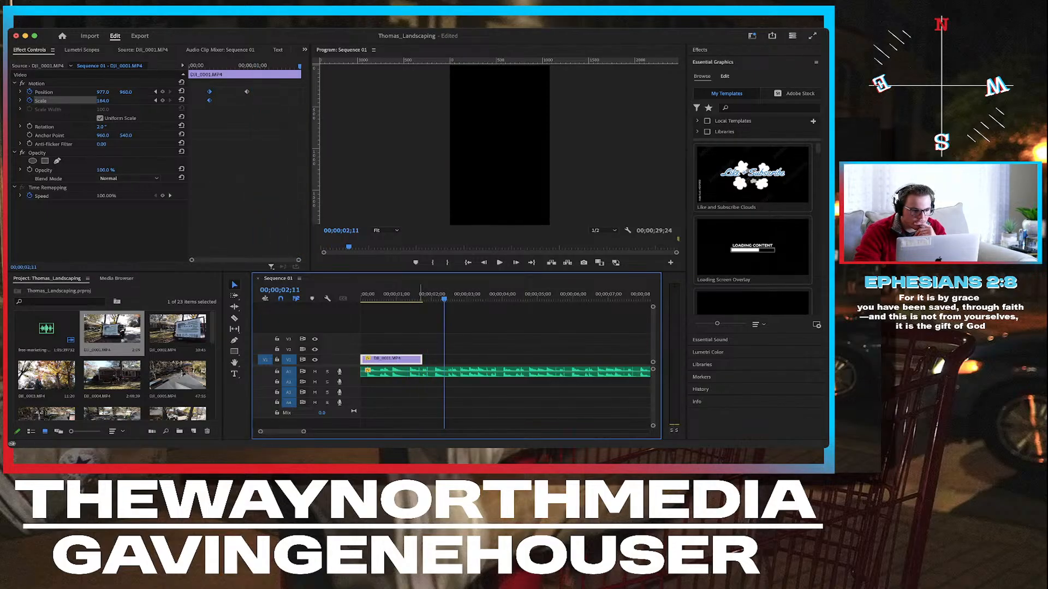
pyautogui.click(404, 295)
pyautogui.press('space')
pyautogui.press('space')
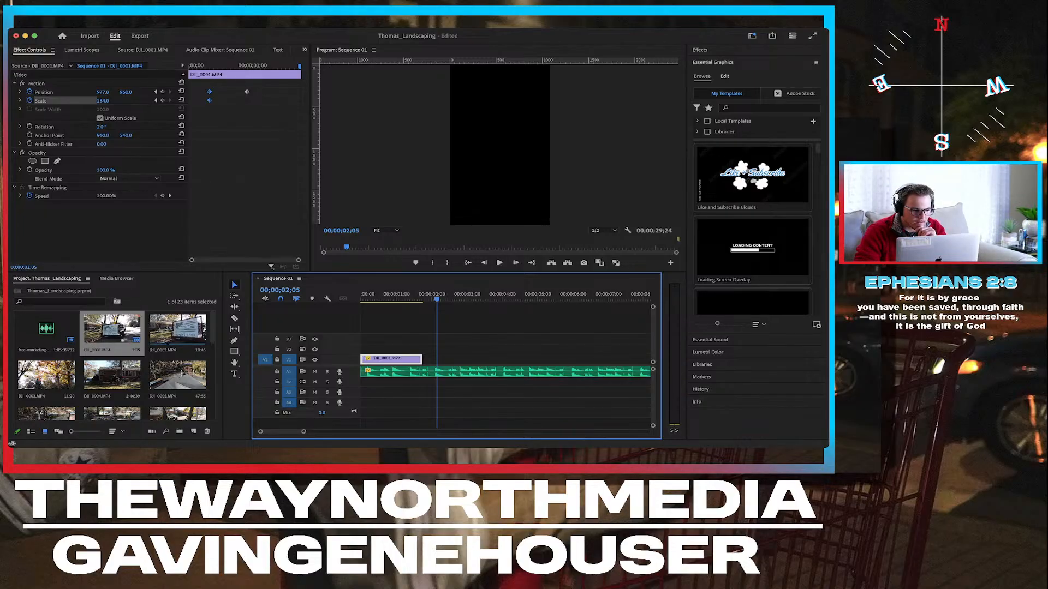
# Open DJI_0002.MP4 as the source and mark its In point at 00:00:05:23 and its Out point at 00:00:10:14.
pyautogui.doubleClick(178, 328)
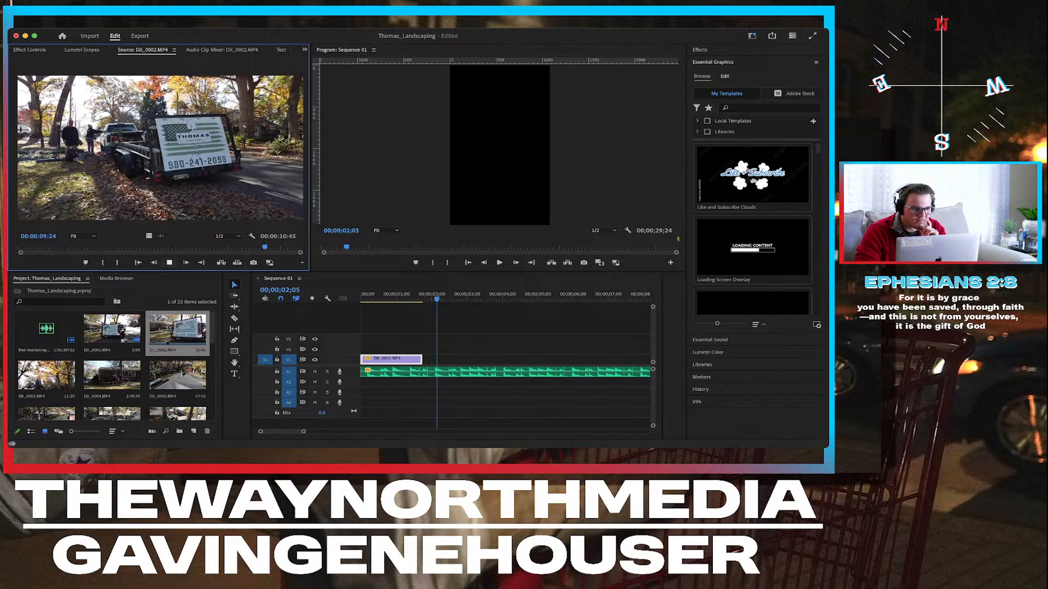
pyautogui.press('space')
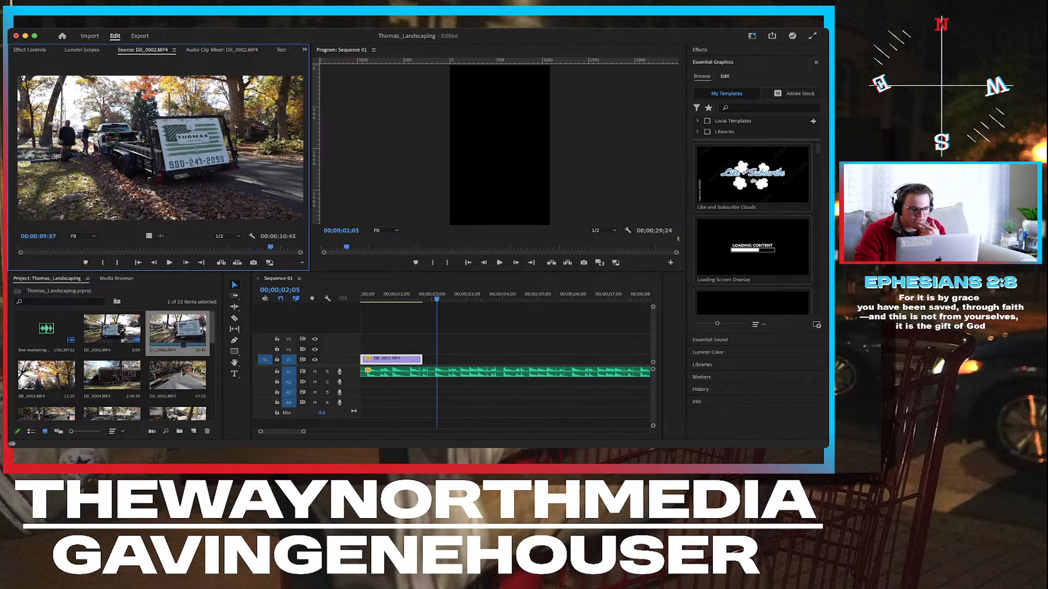
pyautogui.click(184, 330)
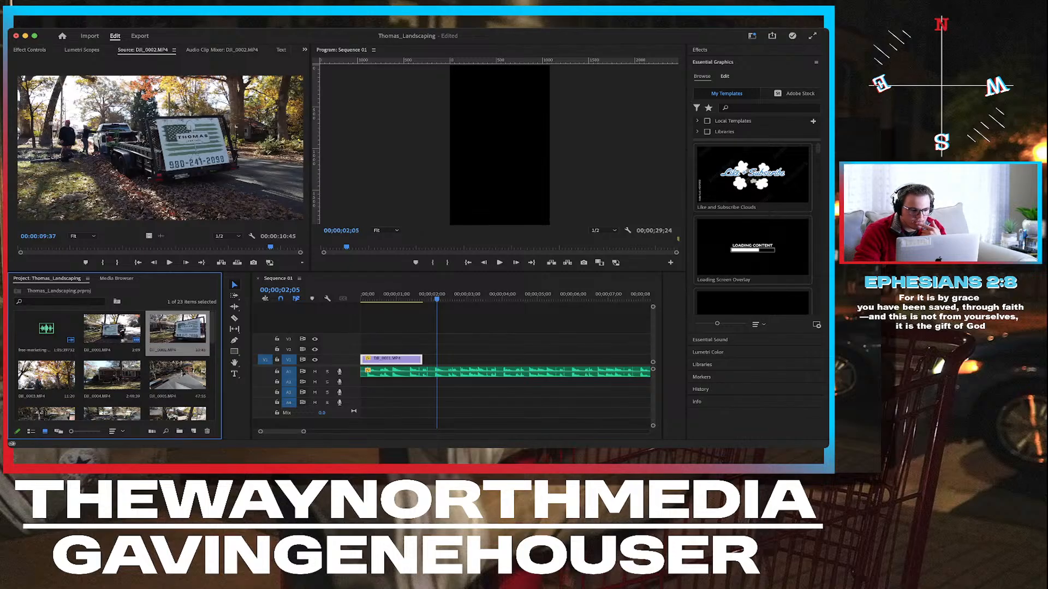
pyautogui.doubleClick(179, 329)
pyautogui.press('i')
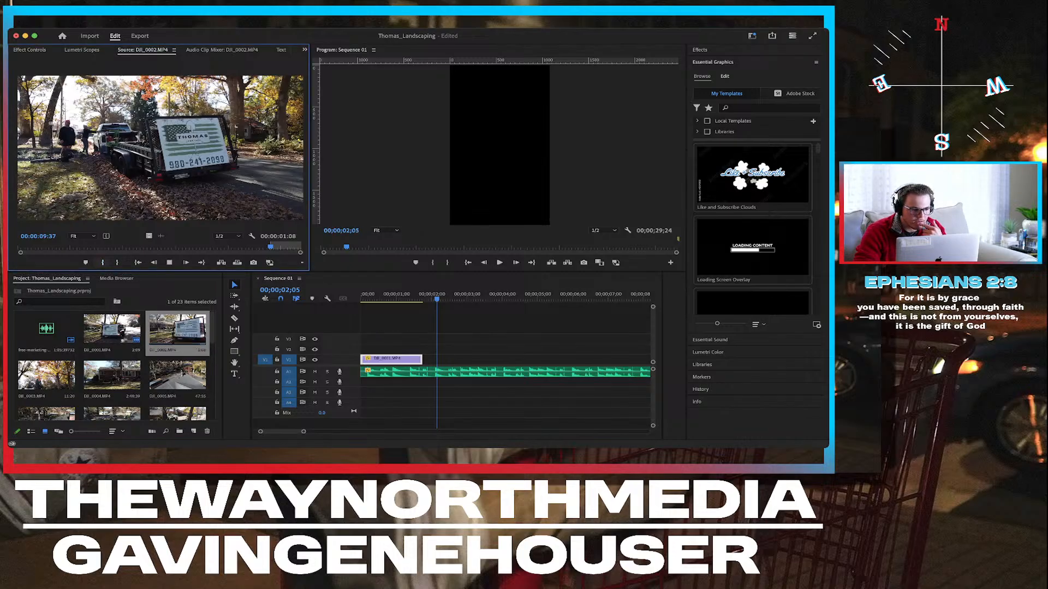
pyautogui.moveTo(271, 248); pyautogui.dragTo(159, 247)
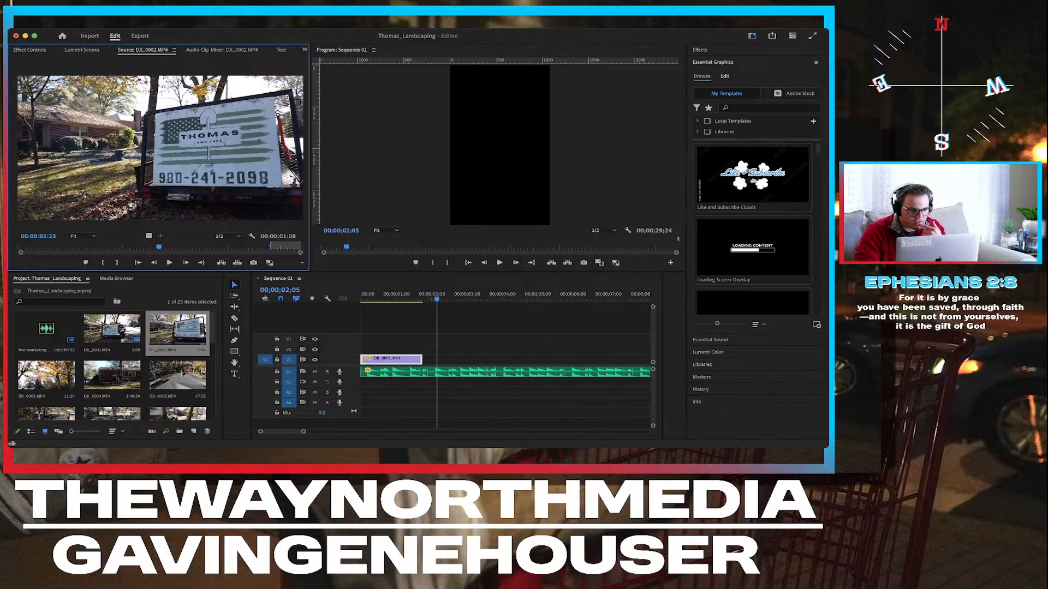
pyautogui.press('i')
pyautogui.press('space')
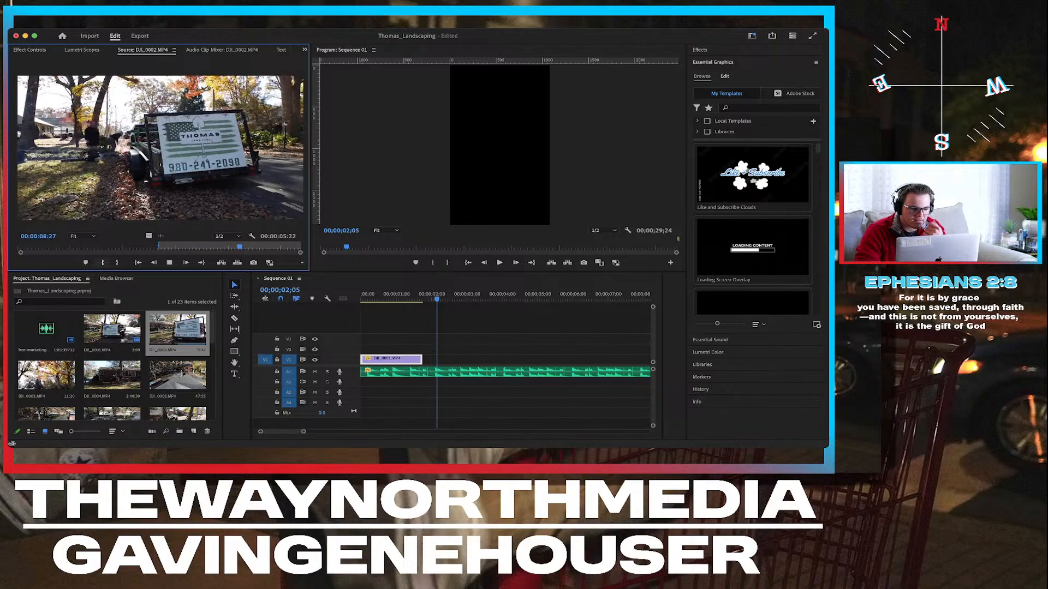
pyautogui.press('space')
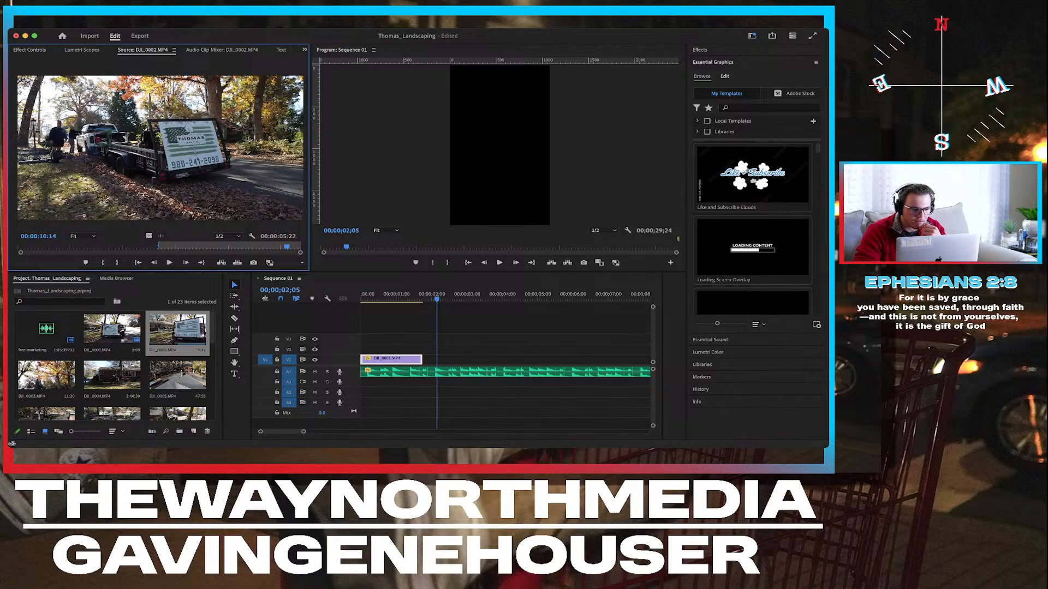
pyautogui.press('o')
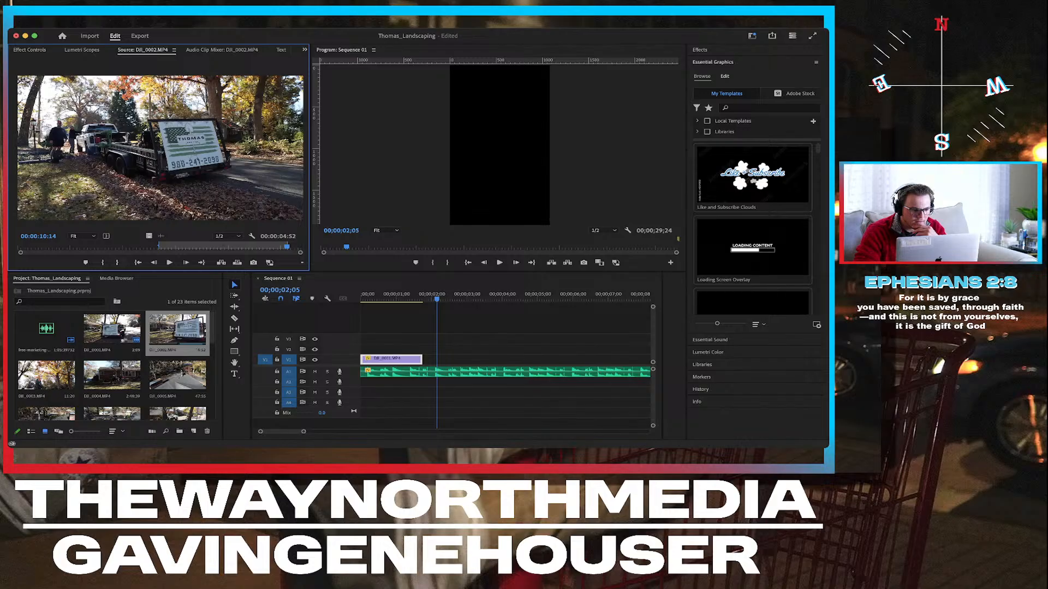
# Place the marked DJI_0002.MP4 section on V2 at the sequence start, above the first clip, and scrub through it.
pyautogui.click(192, 330)
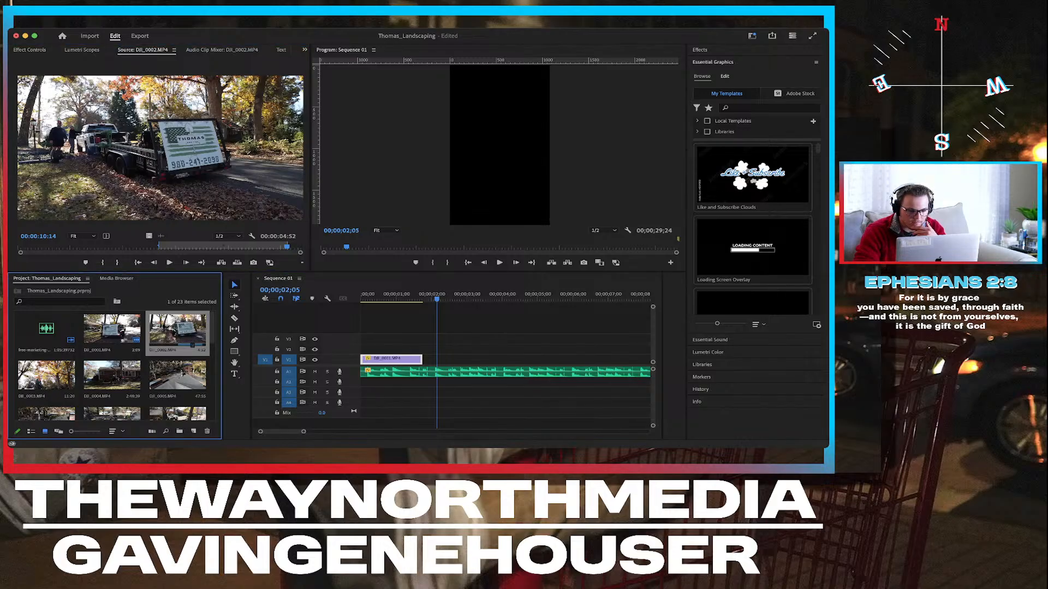
pyautogui.moveTo(192, 329); pyautogui.dragTo(361, 349)
pyautogui.click(414, 295)
pyautogui.moveTo(413, 295); pyautogui.dragTo(380, 295)
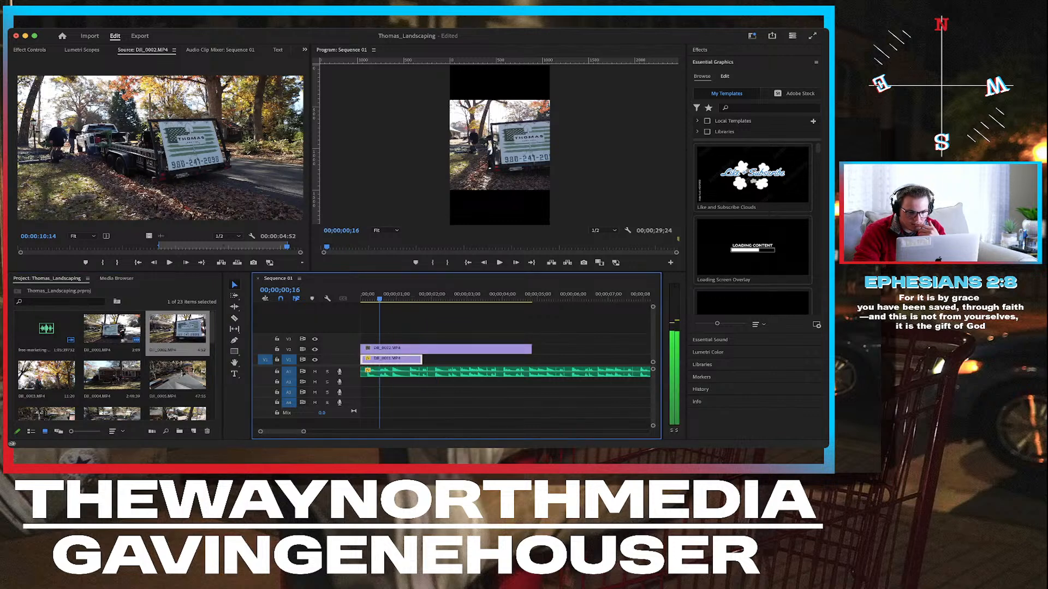
# Scale the V2 clip to 178 and, after playing it, set its horizontal Position to 34.
pyautogui.click(404, 349)
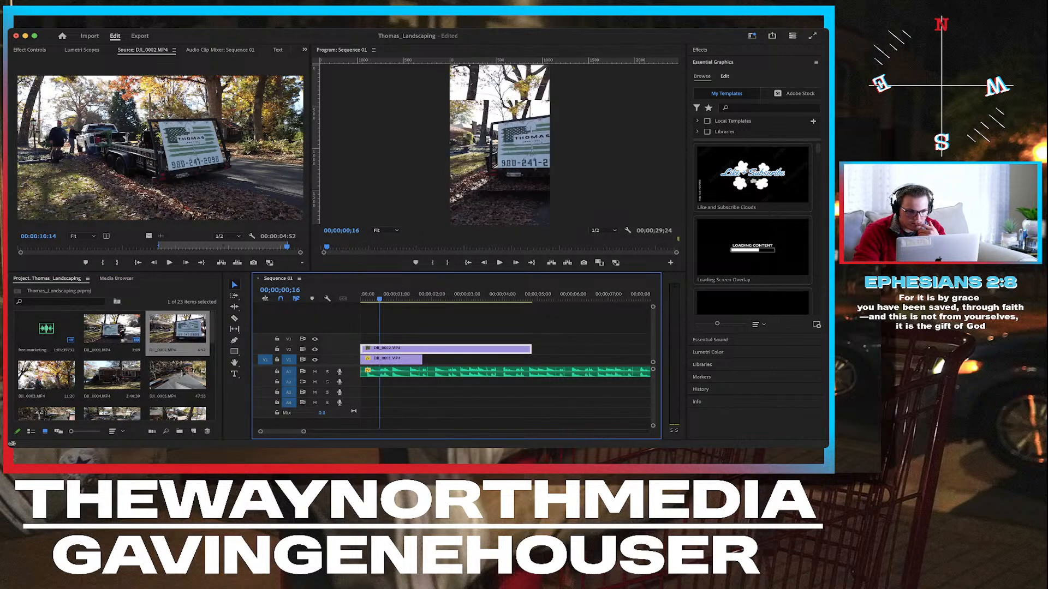
pyautogui.click(29, 50)
pyautogui.moveTo(103, 100); pyautogui.dragTo(63, 92)
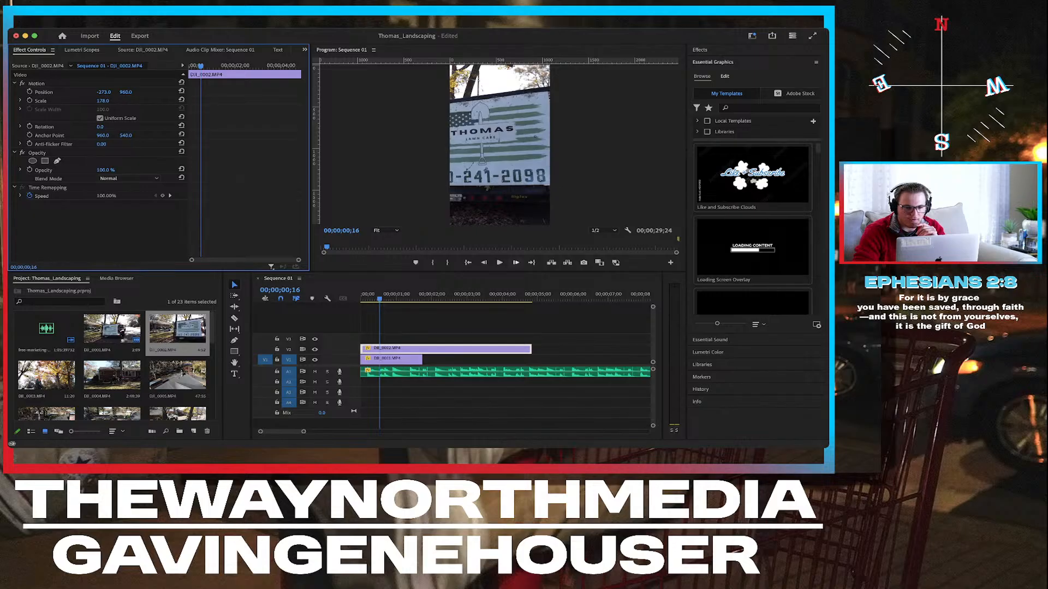
pyautogui.press('space')
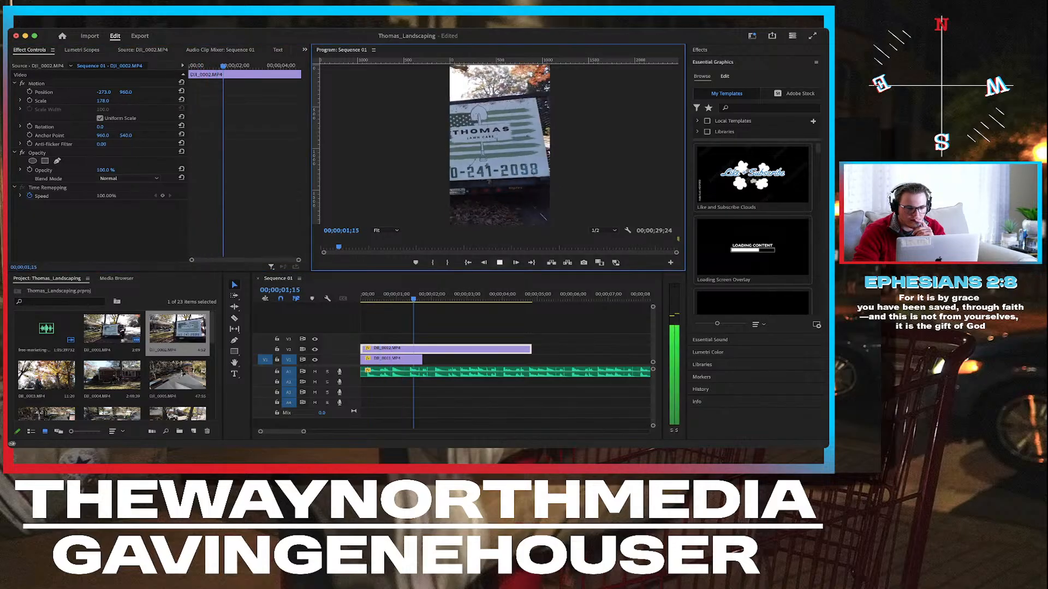
pyautogui.press('space')
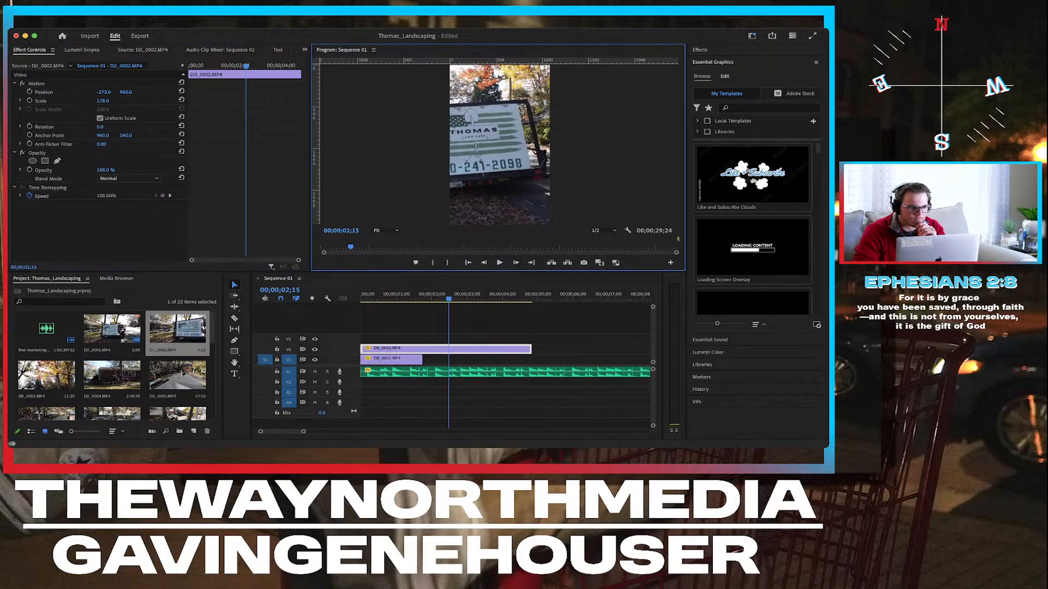
pyautogui.moveTo(104, 92); pyautogui.dragTo(270, 92)
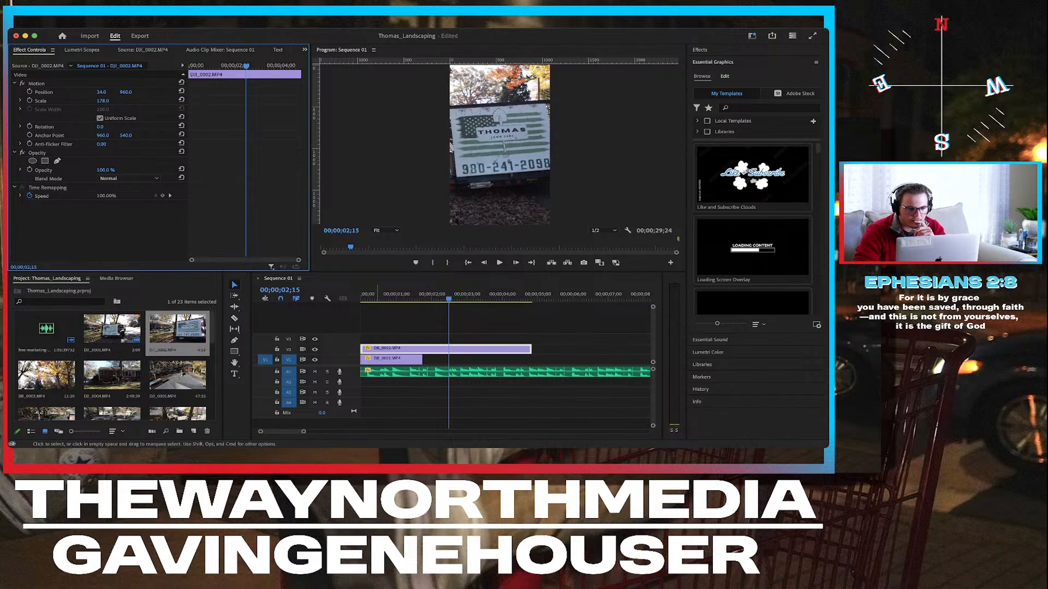
# Trim the V2 clip's start to 00;00;02;15, move the clip back to the sequence start and play it.
pyautogui.moveTo(361, 348)
pyautogui.mouseDown()
pyautogui.moveTo(467, 349)
pyautogui.moveTo(368, 349)
pyautogui.mouseUp()
pyautogui.click(392, 296)
pyautogui.moveTo(393, 295); pyautogui.dragTo(360, 295)
pyautogui.press('space')
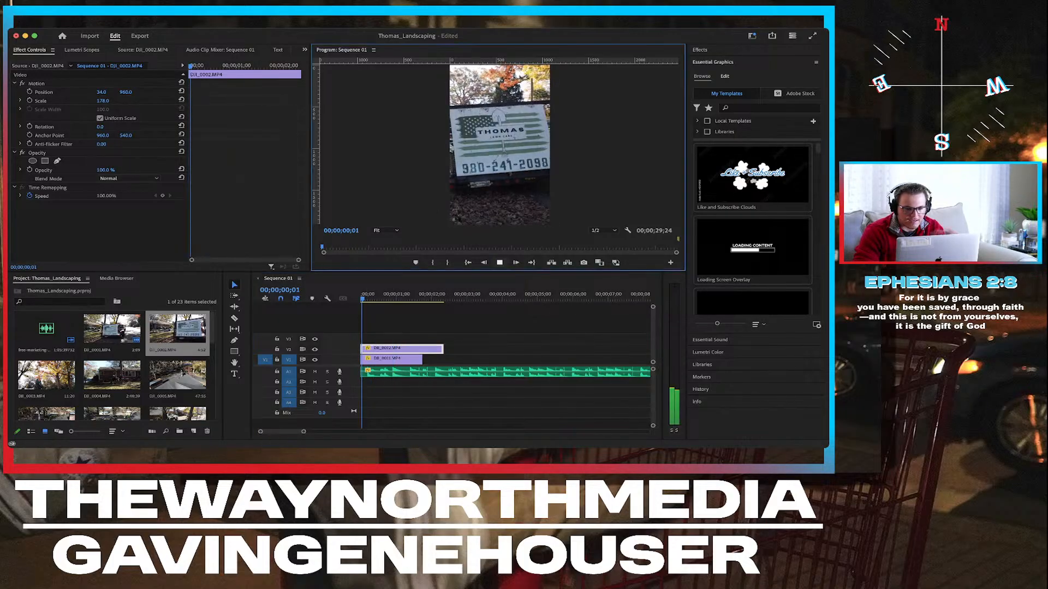
pyautogui.press('space')
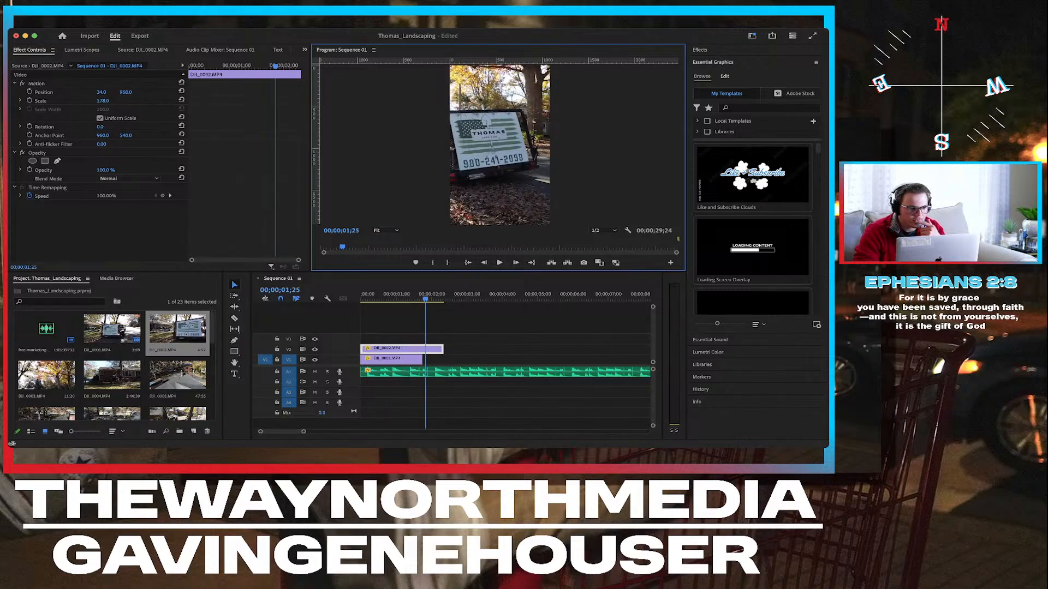
# Set the V2 clip's vertical Position to 1013 and its Scale to 200, and play the result.
pyautogui.moveTo(125, 92); pyautogui.dragTo(156, 92)
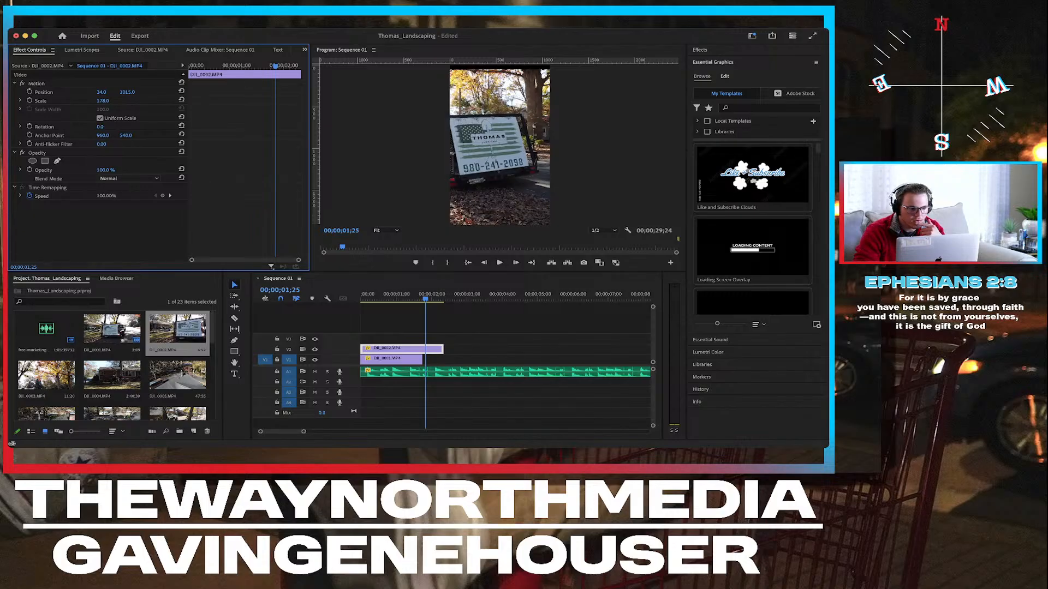
pyautogui.moveTo(103, 101); pyautogui.dragTo(115, 101)
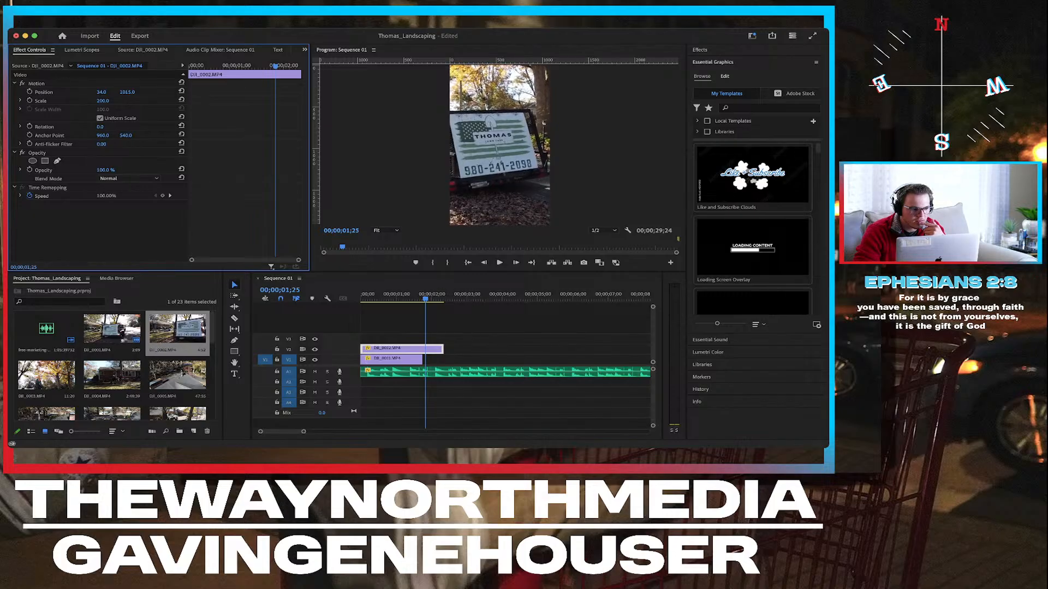
pyautogui.click(590, 191)
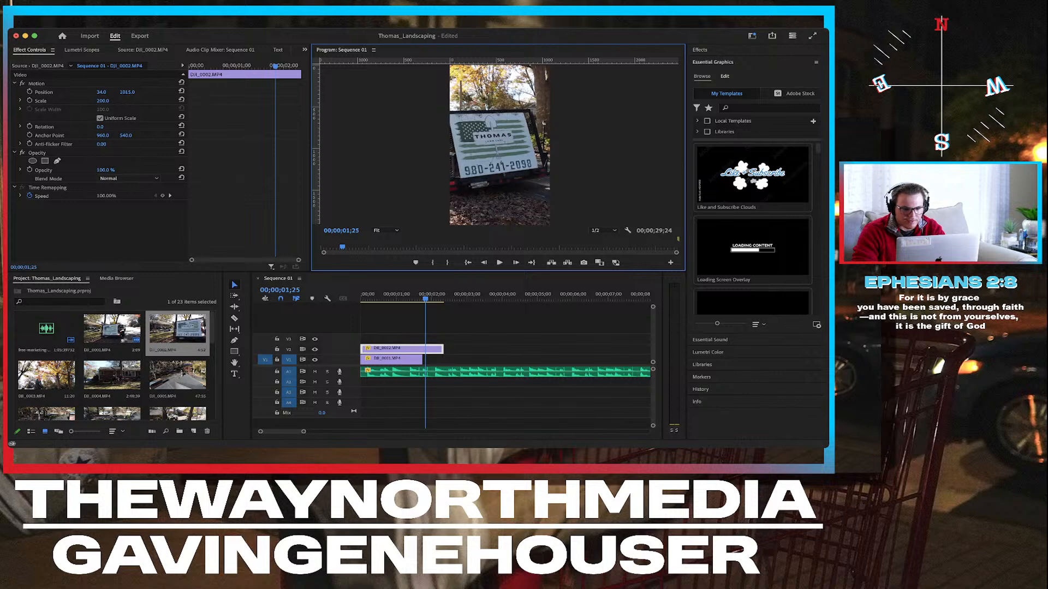
pyautogui.press('space')
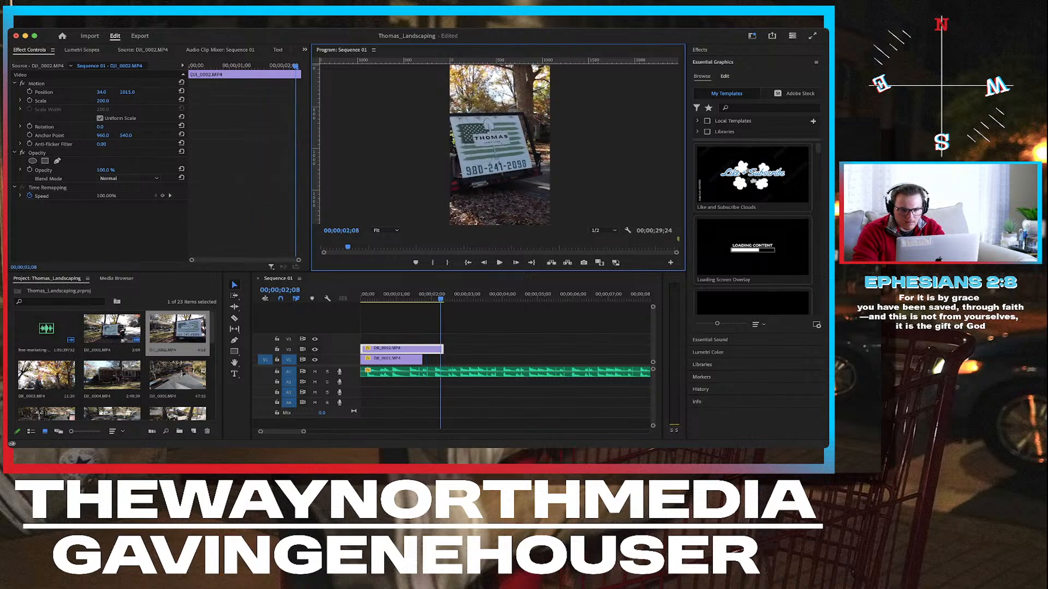
# Inspect the sign's framing in the maximized Program monitor and restore the normal workspace.
pyautogui.press('`')
pyautogui.press('`')
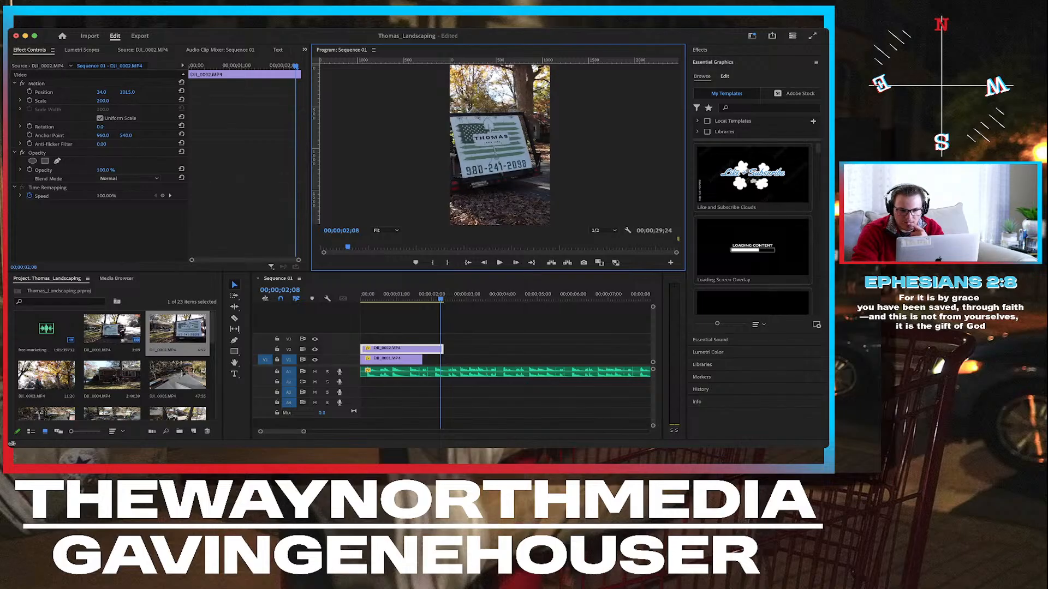
pyautogui.press('`')
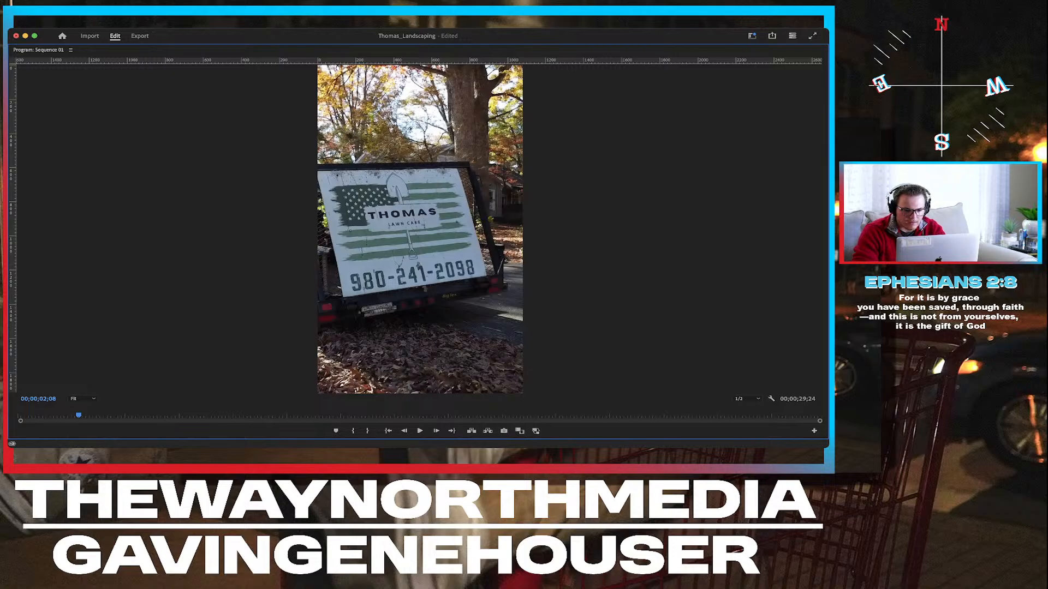
pyautogui.press('`')
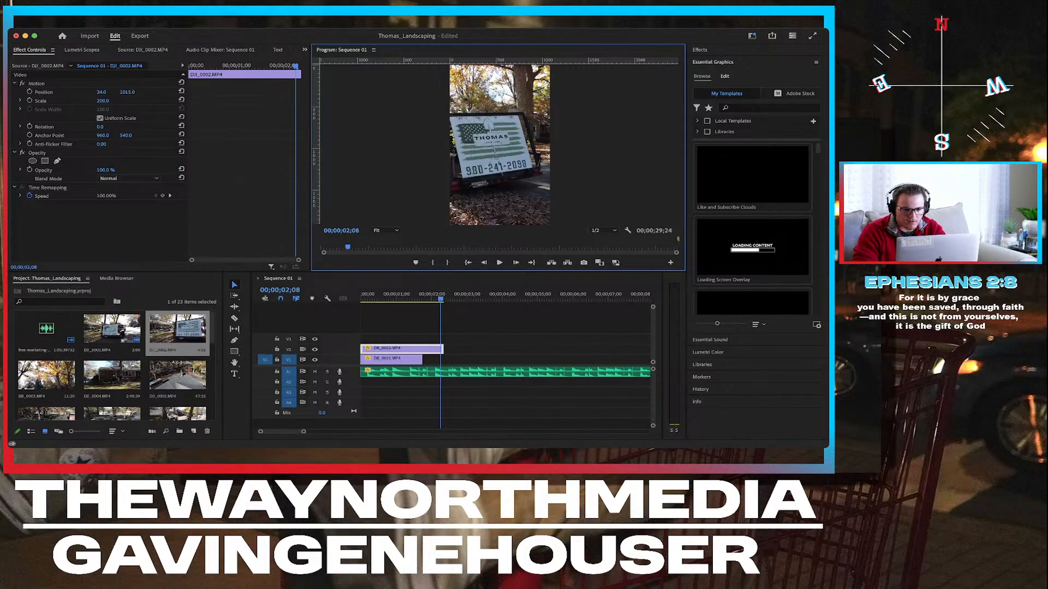
# Set the V2 clip's Scale to 178, reset its Position, and shift its horizontal Position to about 205.
pyautogui.click(103, 101)
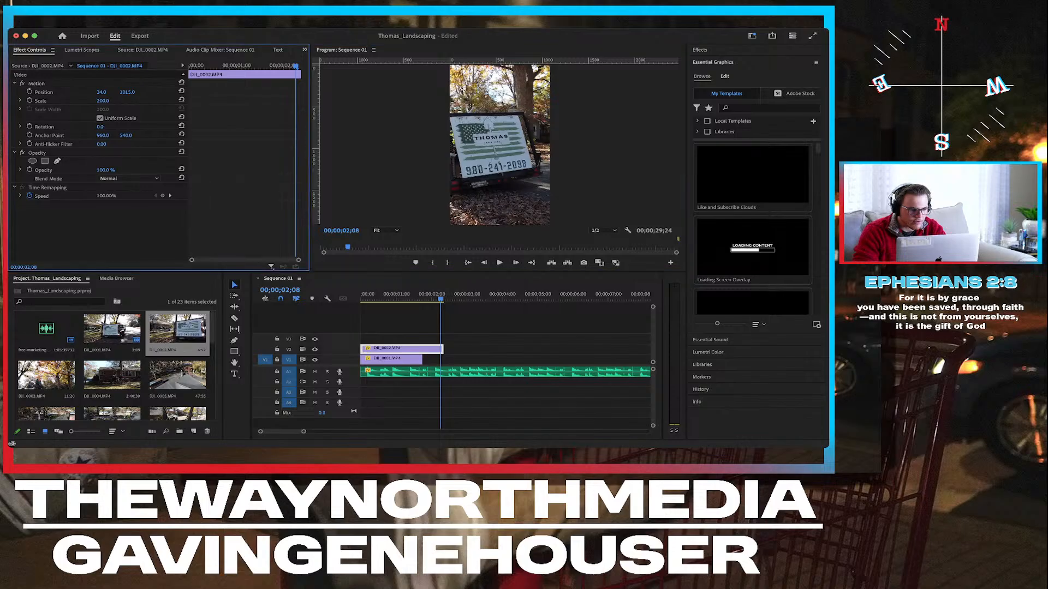
pyautogui.write('178')
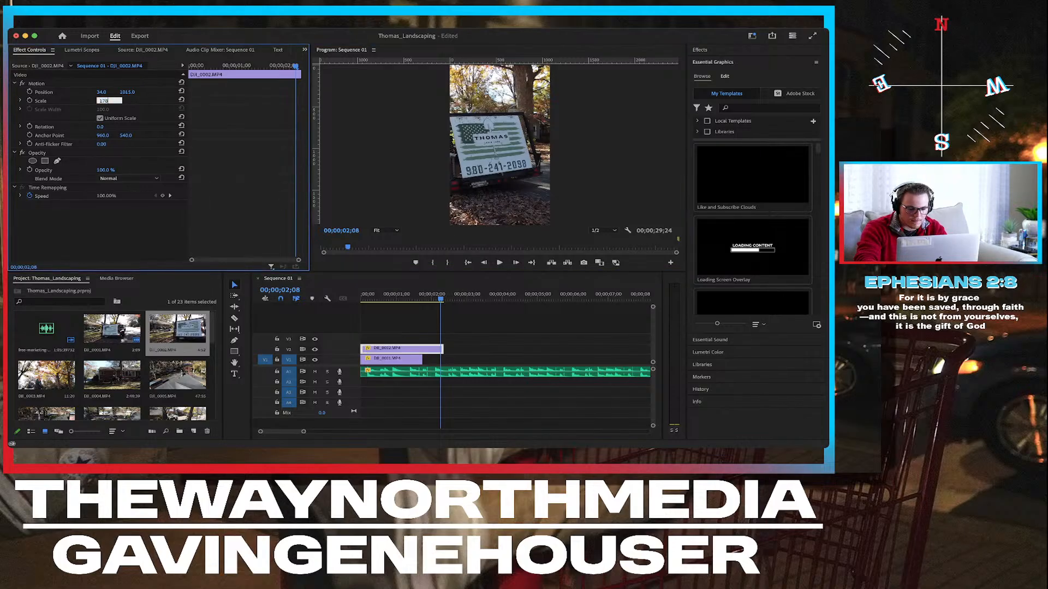
pyautogui.press('Return')
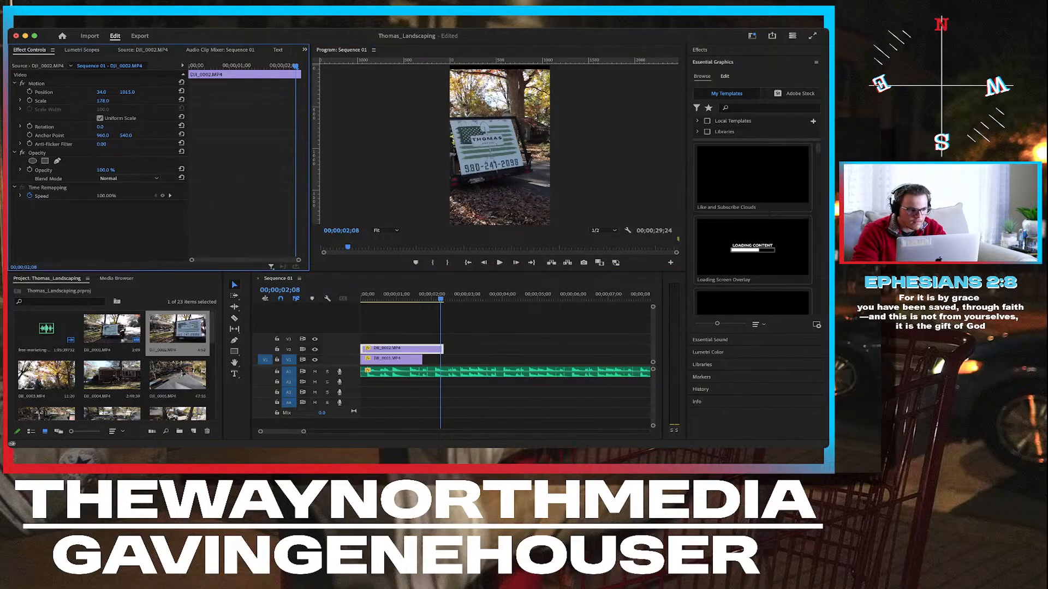
pyautogui.click(181, 91)
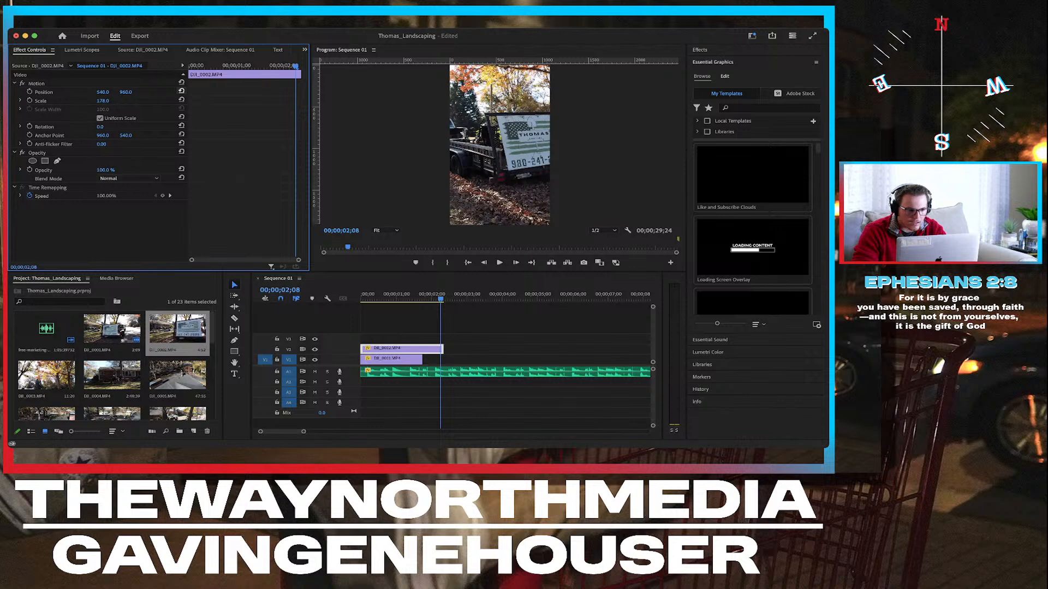
pyautogui.moveTo(102, 92); pyautogui.dragTo(6, 93)
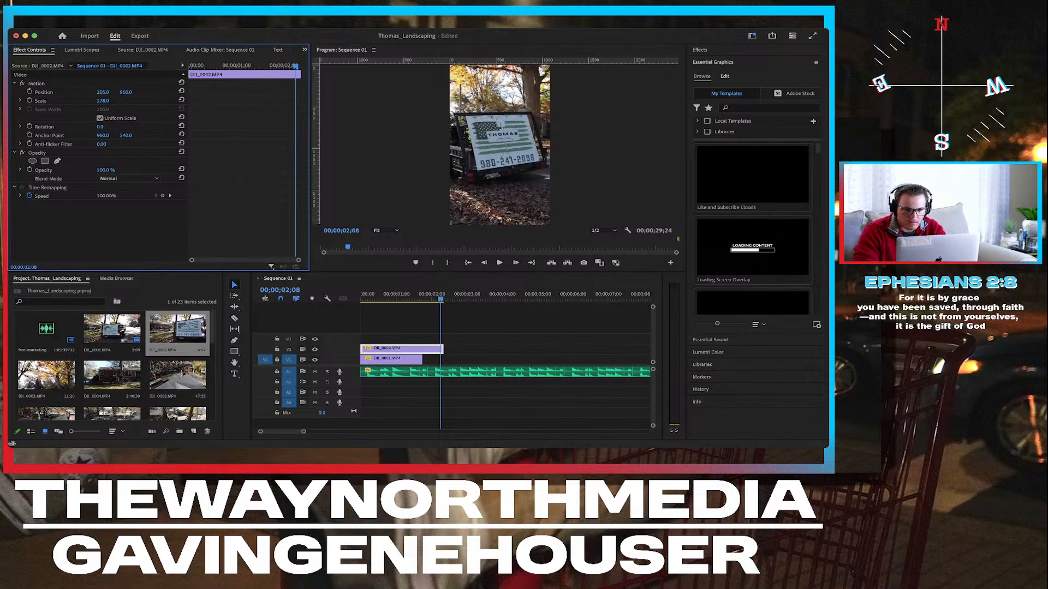
# Try Position 182, 997 on the V2 clip, undo the vertical shift, and check the framing in the maximized Program monitor.
pyautogui.moveTo(102, 93); pyautogui.dragTo(146, 93)
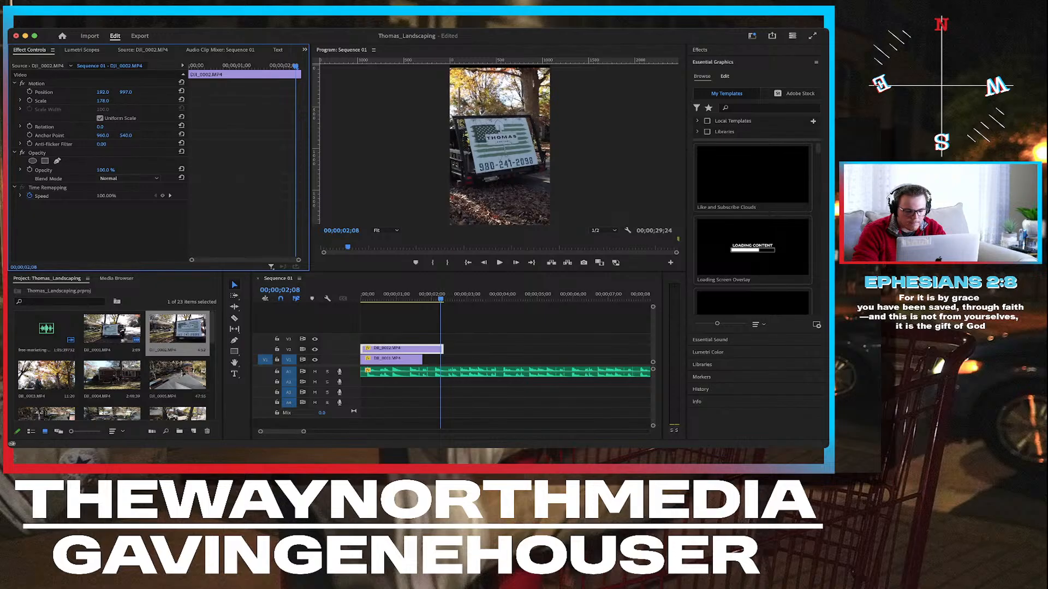
pyautogui.press('super+z')
pyautogui.press('`')
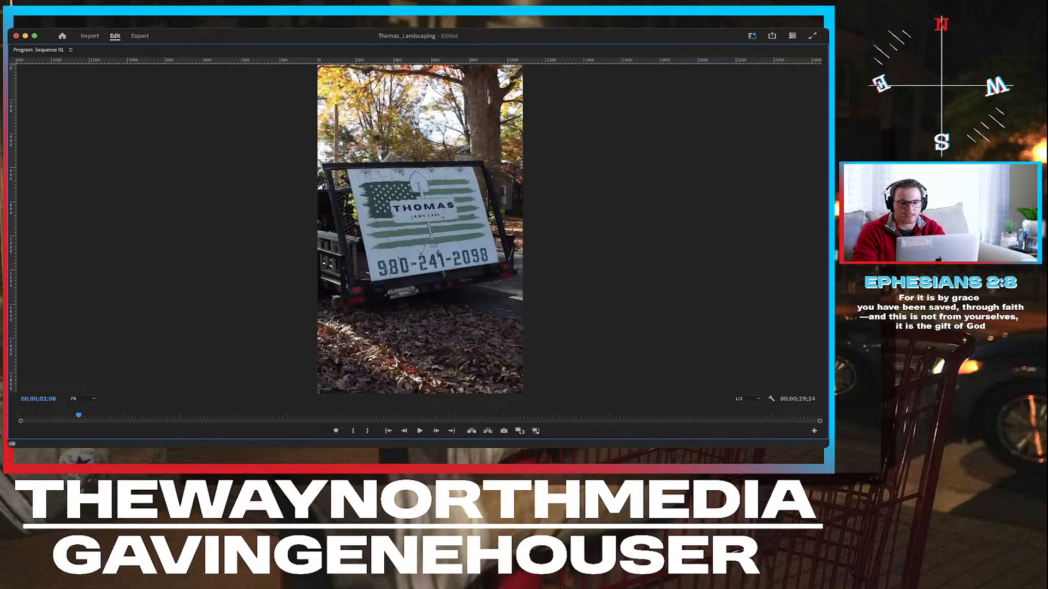
pyautogui.press('`')
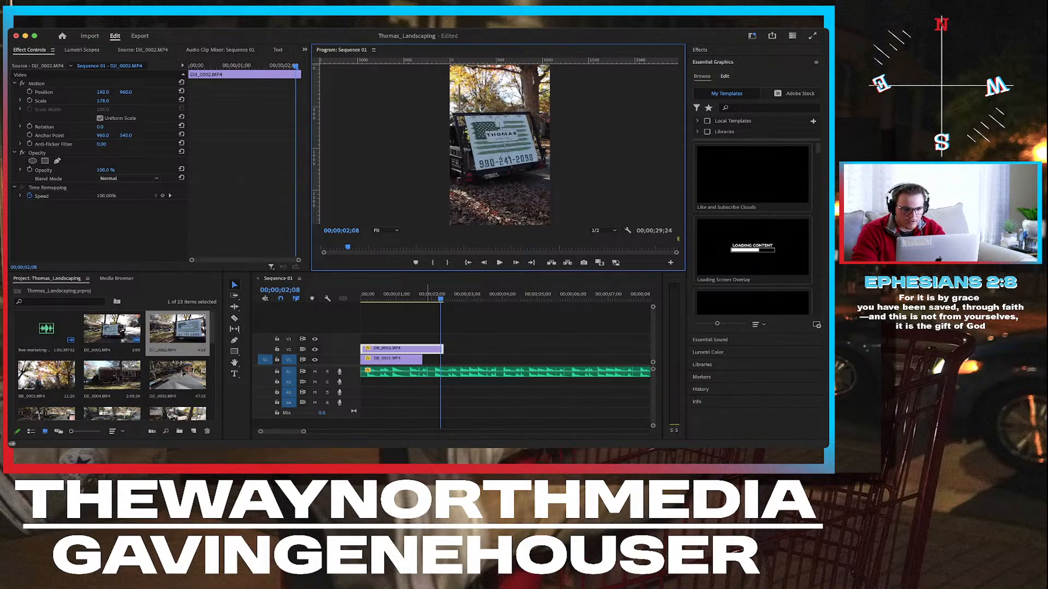
# At the sequence start, set the V2 clip's horizontal Position to -36 and its Rotation to 4°.
pyautogui.moveTo(428, 295); pyautogui.dragTo(360, 295)
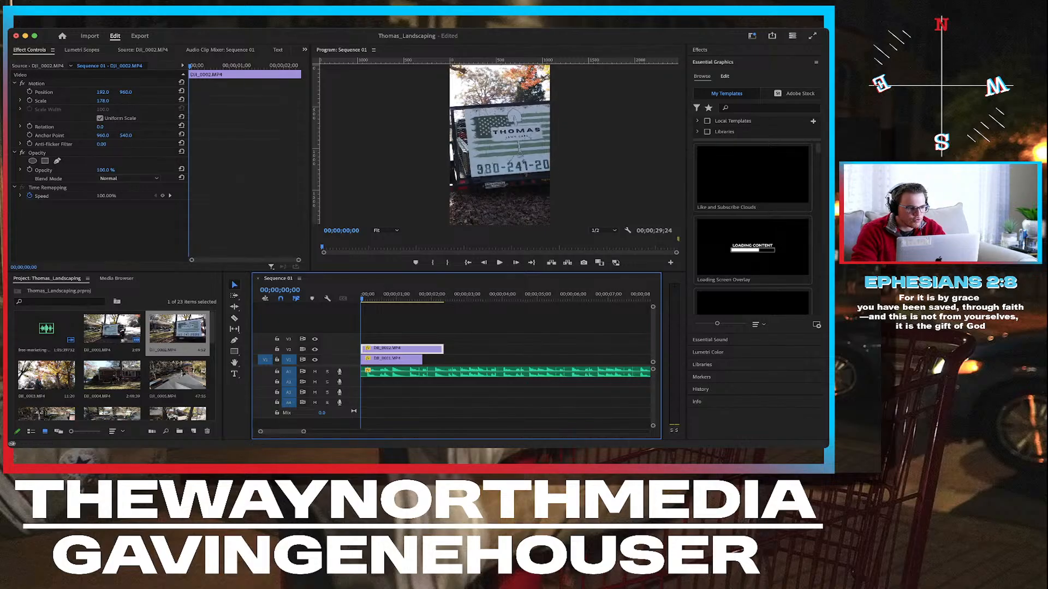
pyautogui.moveTo(103, 93); pyautogui.dragTo(10, 93)
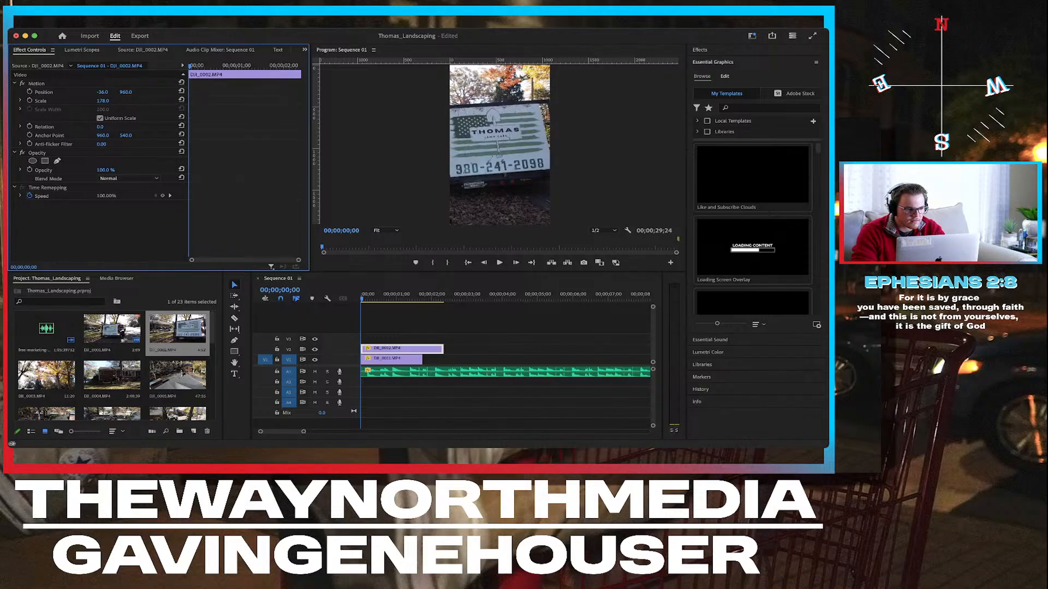
pyautogui.moveTo(100, 127); pyautogui.dragTo(102, 127)
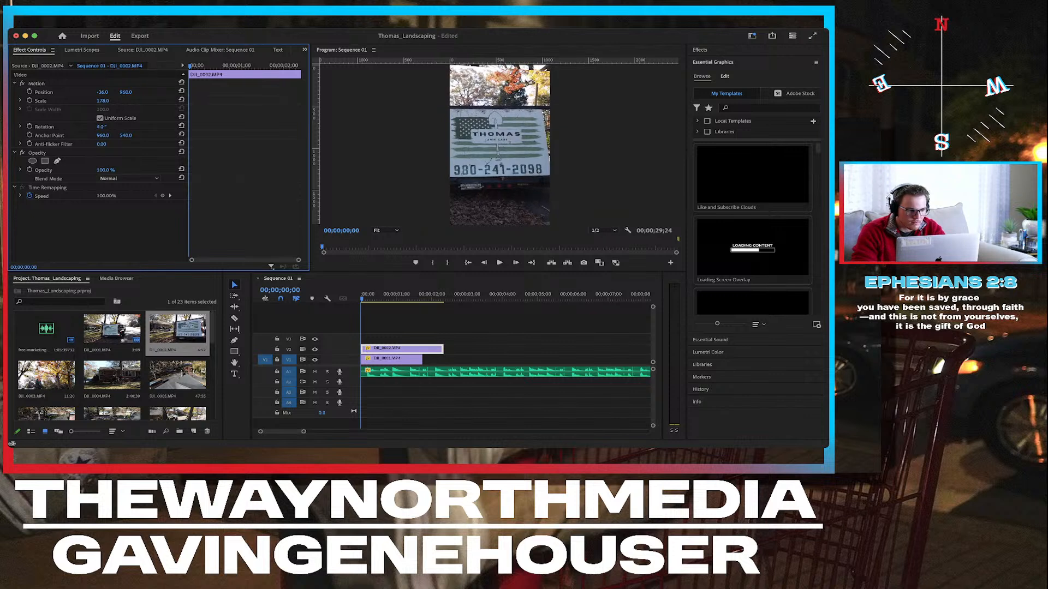
# Hide track V1, then set the V2 clip's vertical Position to 917 and its Scale to 185.
pyautogui.moveTo(125, 92); pyautogui.dragTo(79, 92)
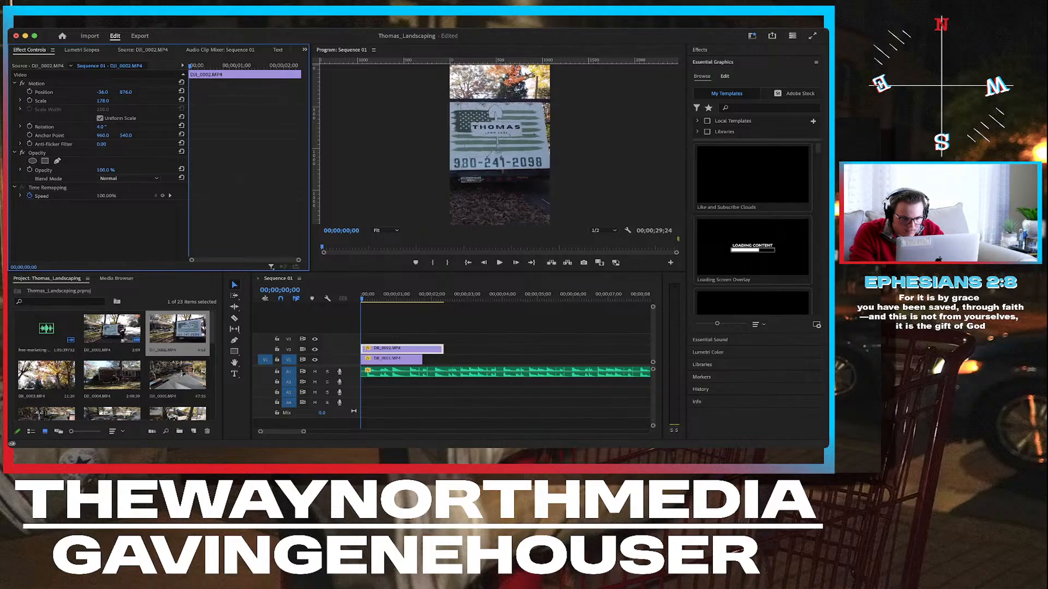
pyautogui.click(314, 359)
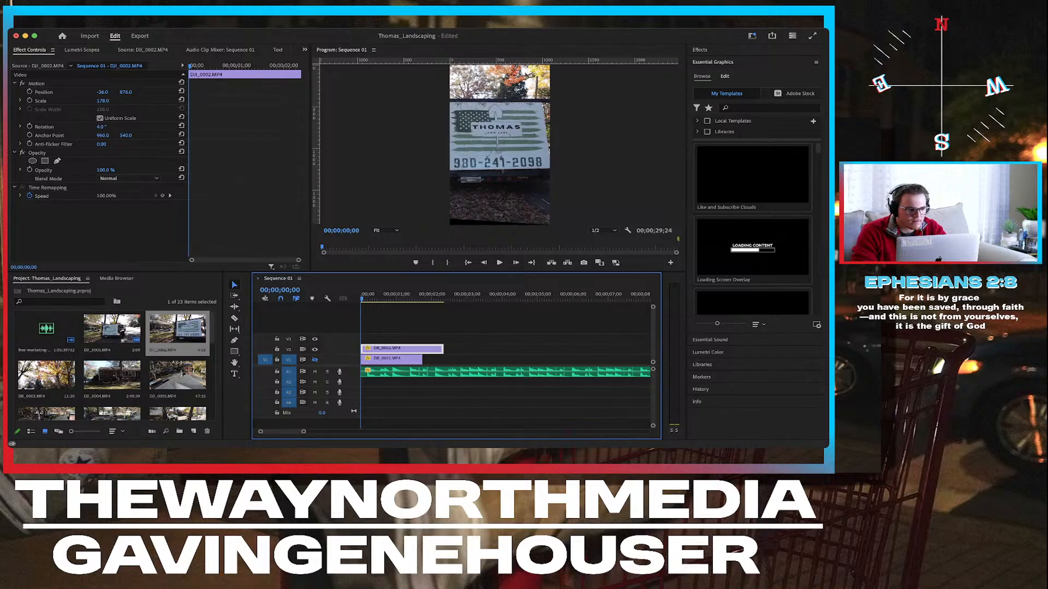
pyautogui.moveTo(125, 92); pyautogui.dragTo(105, 101)
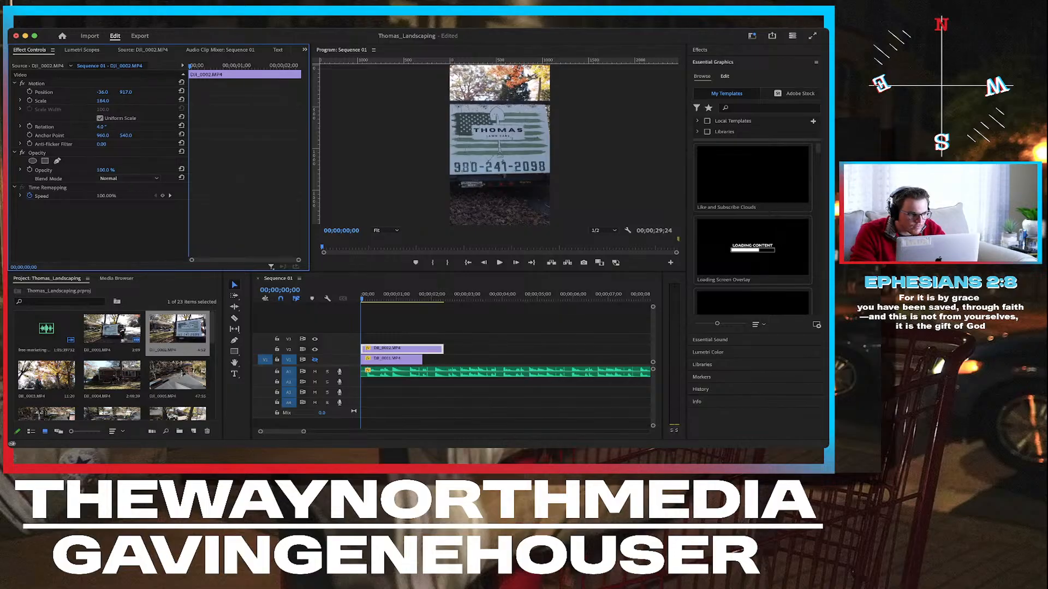
pyautogui.click(103, 101)
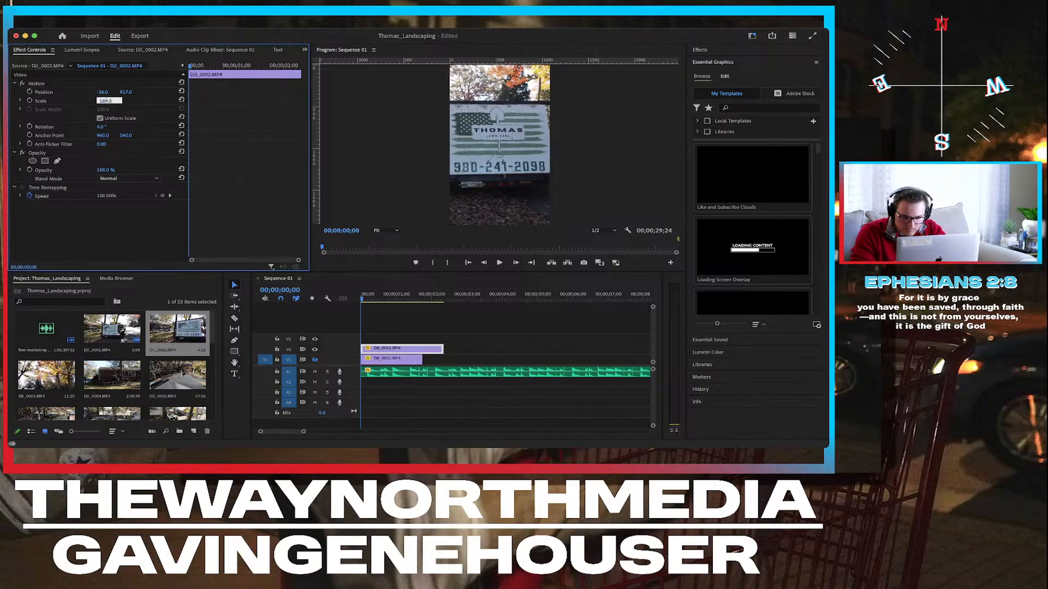
pyautogui.write('185')
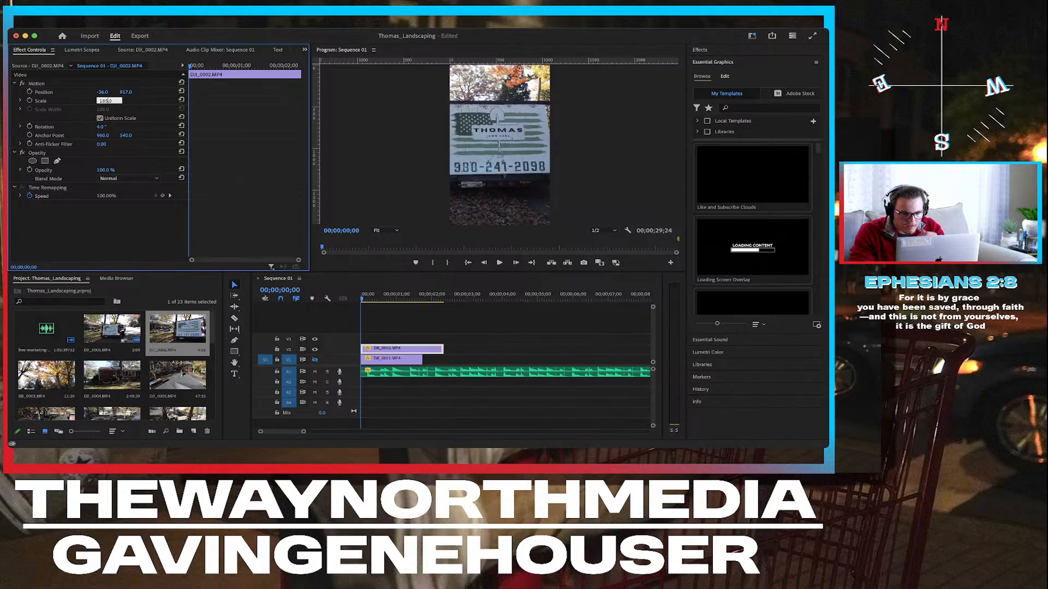
pyautogui.press('Return')
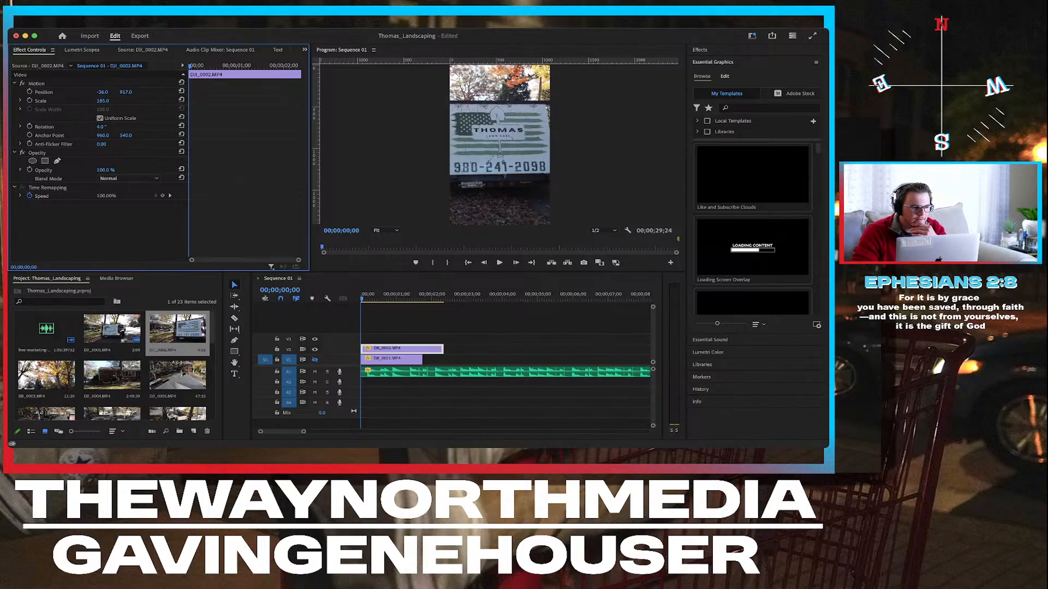
# Start Position keyframing at the V2 clip's beginning and add a keyframe at 00;00;00;11 with horizontal Position 73.
pyautogui.click(30, 92)
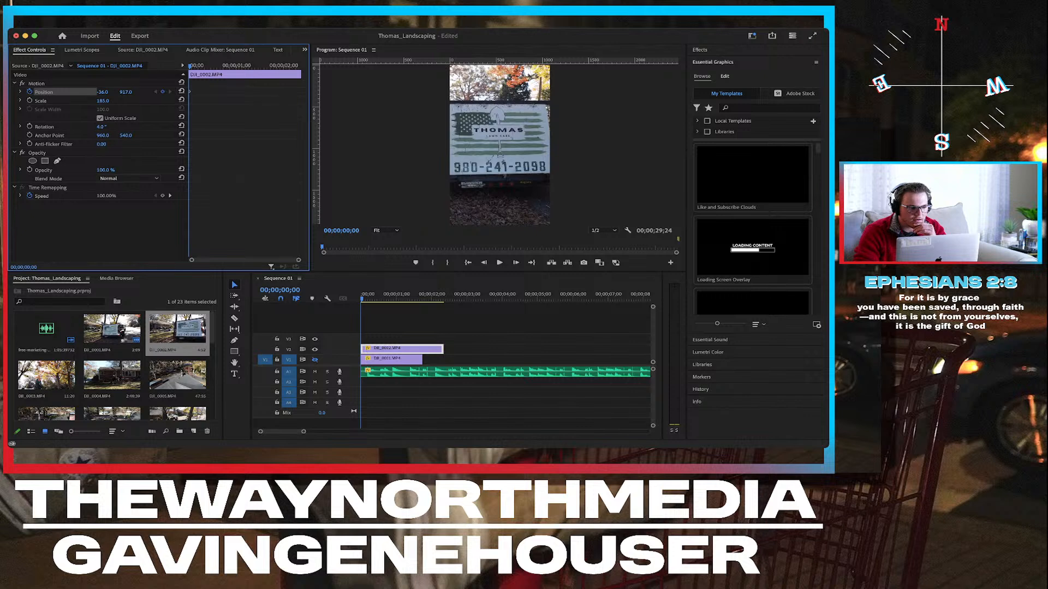
pyautogui.press('space')
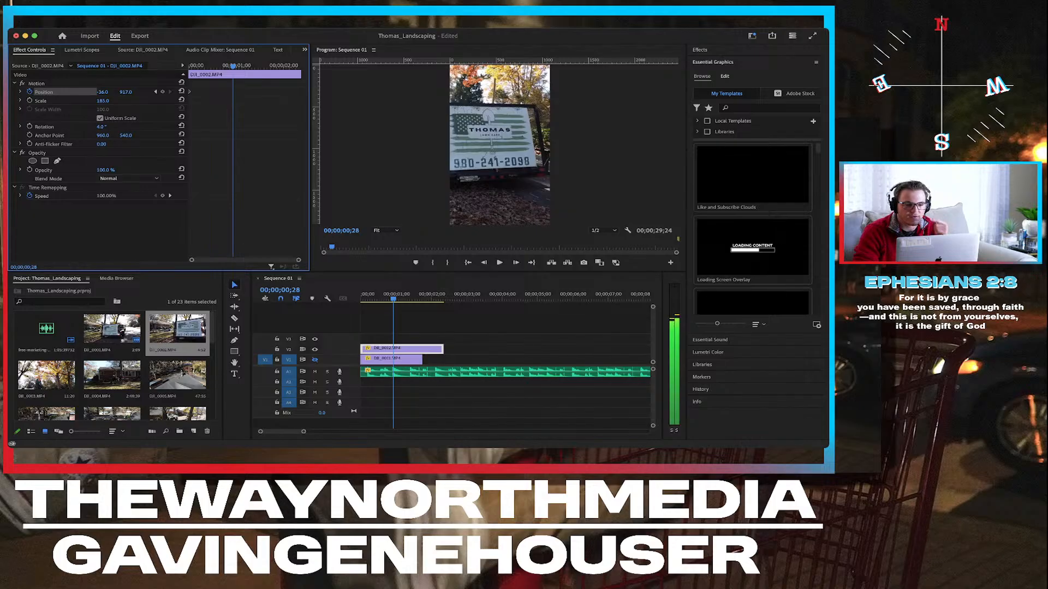
pyautogui.press('Left')
pyautogui.press('Left')
pyautogui.press('Left')
pyautogui.press('Left')
pyautogui.press('Left')
pyautogui.press('Left')
pyautogui.press('Left')
pyautogui.press('Left')
pyautogui.press('Left')
pyautogui.press('Left')
pyautogui.press('Left')
pyautogui.press('Left')
pyautogui.press('Left')
pyautogui.press('Left')
pyautogui.press('Left')
pyautogui.press('Left')
pyautogui.press('Left')
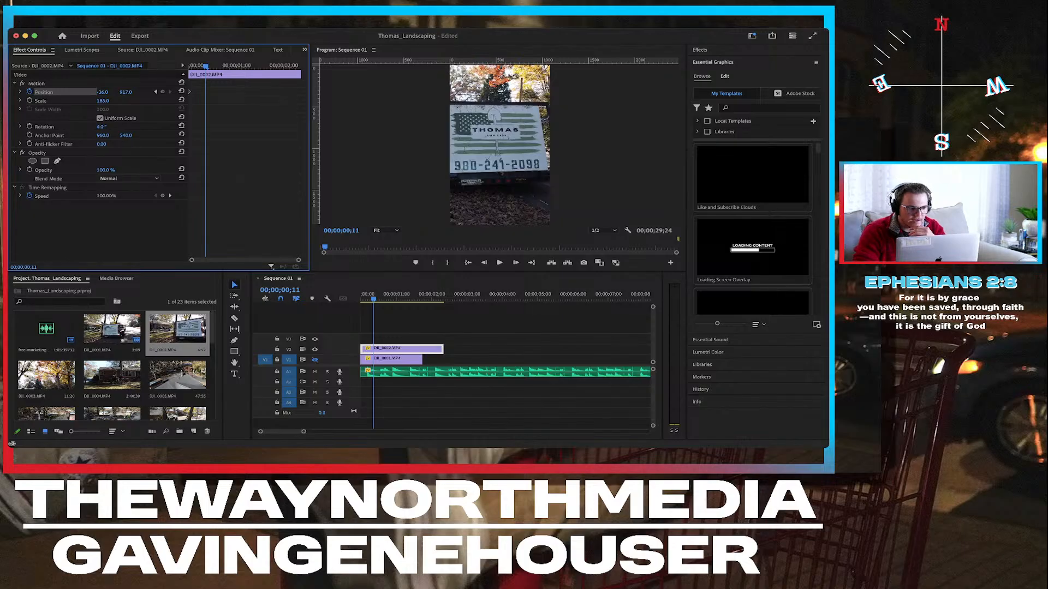
pyautogui.moveTo(102, 92); pyautogui.dragTo(161, 91)
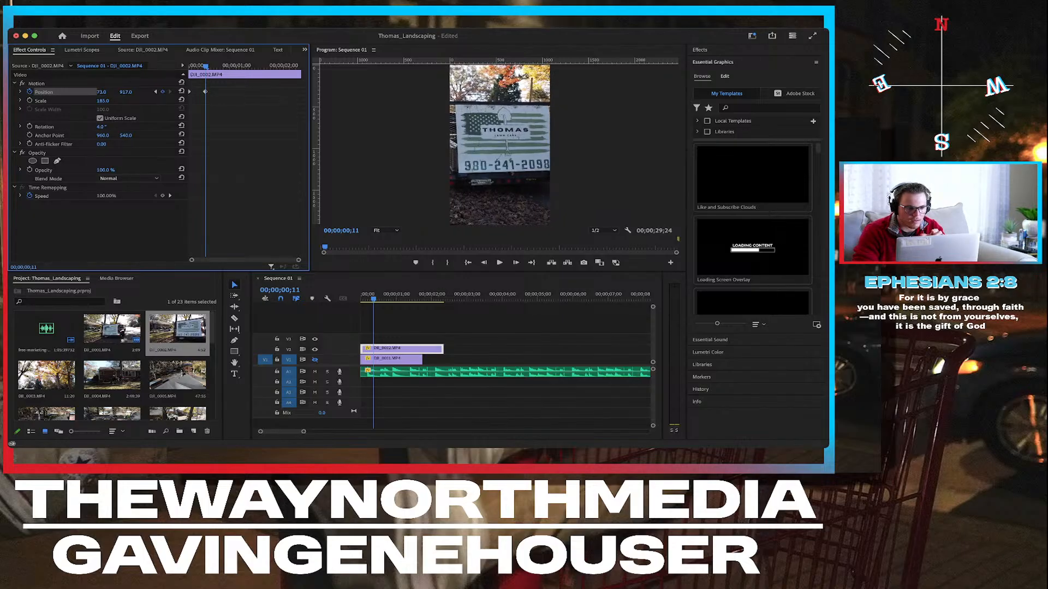
# Play on to 00;00;00;28 and add a Position keyframe there with a horizontal value of 191.
pyautogui.press('space')
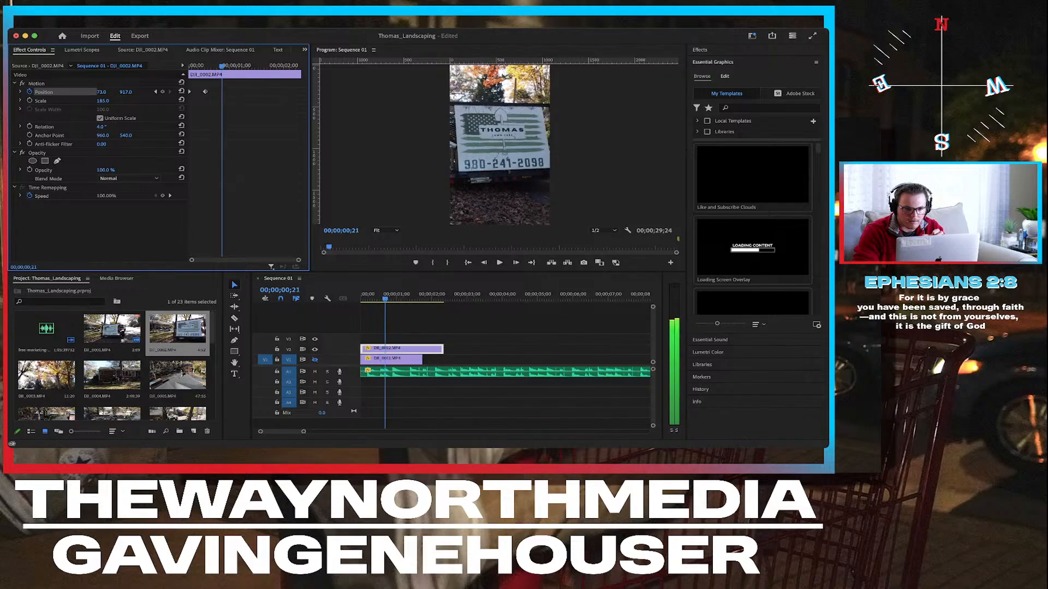
pyautogui.press('space')
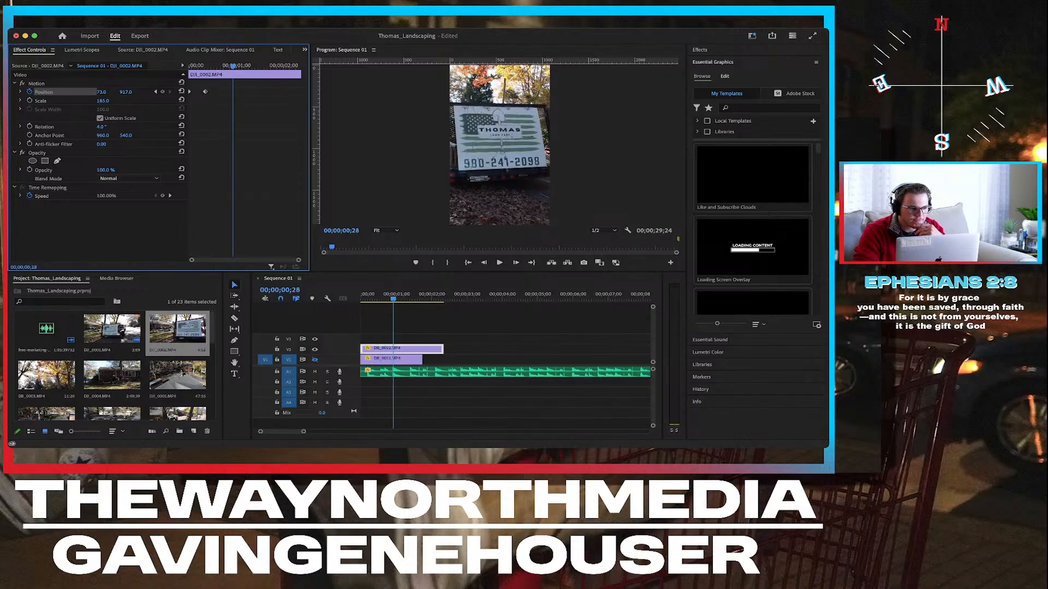
pyautogui.moveTo(102, 91); pyautogui.dragTo(166, 92)
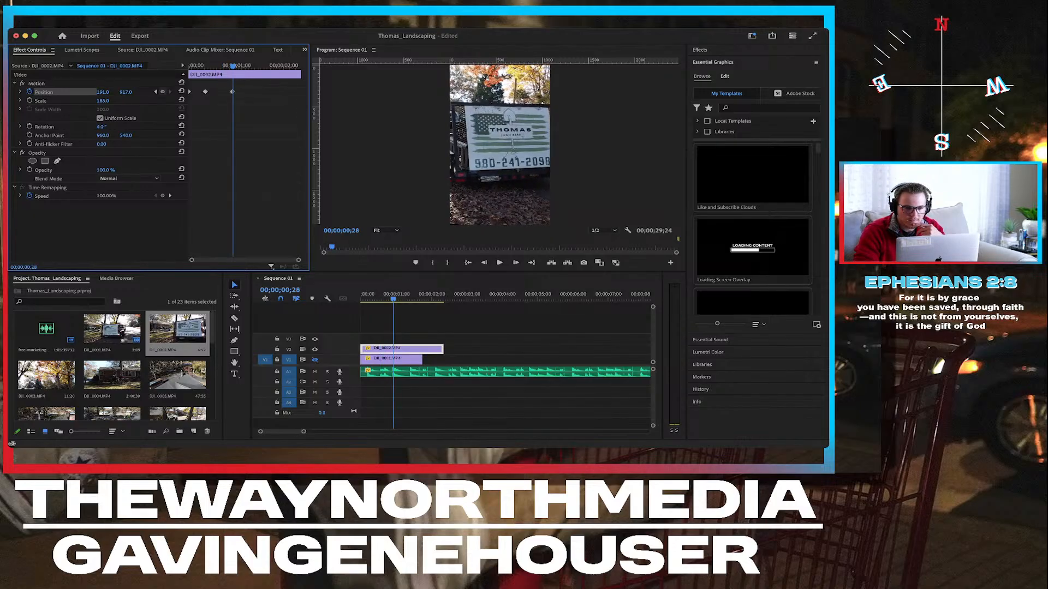
# Add Position keyframes with horizontal values of 284 at 00;00;01;20 and 360 at 00;00;02;10.
pyautogui.press('space')
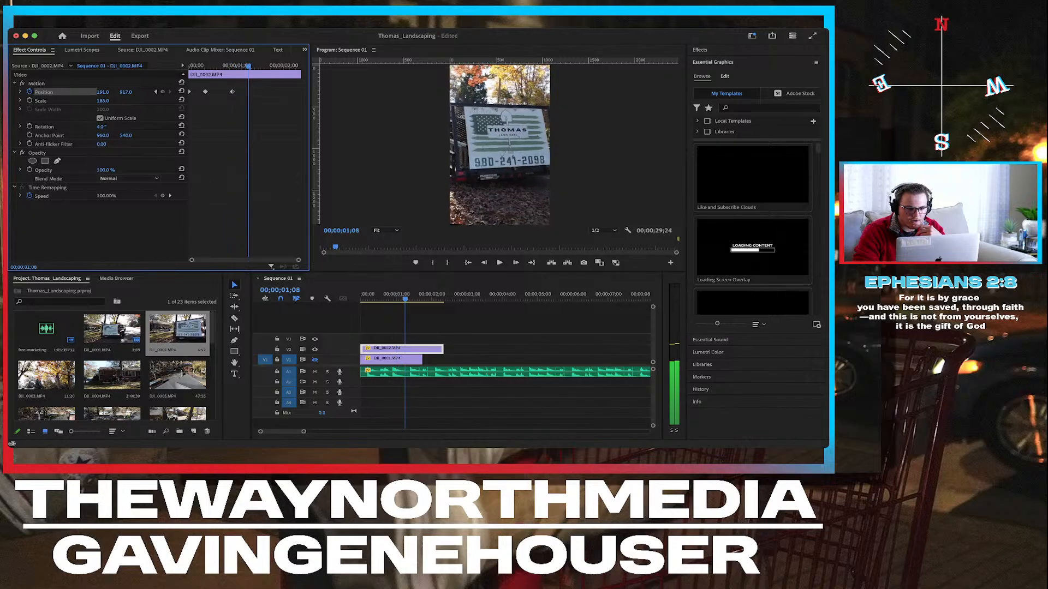
pyautogui.press('space')
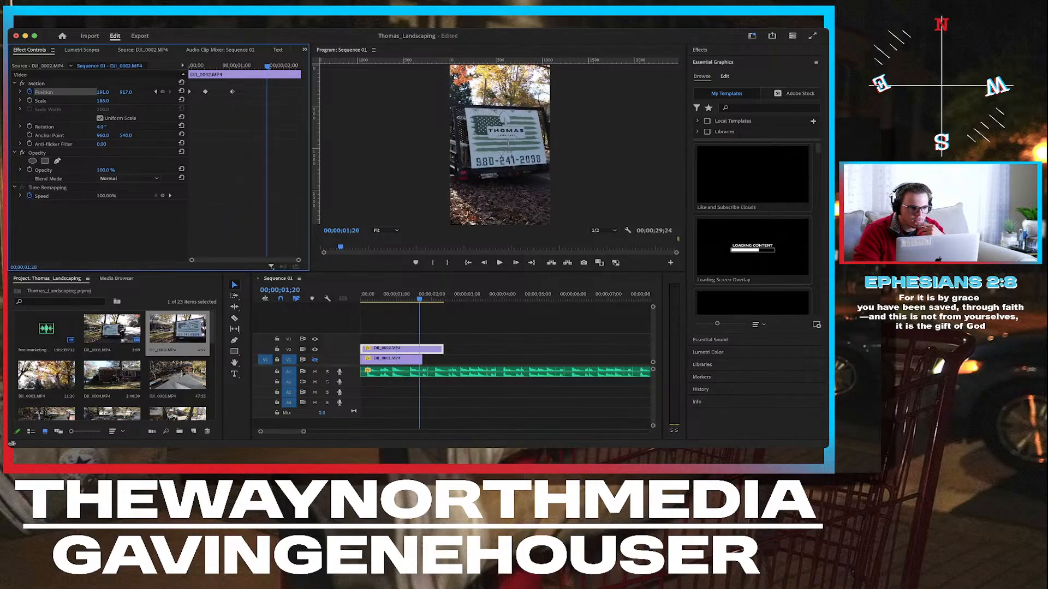
pyautogui.moveTo(125, 91); pyautogui.dragTo(154, 91)
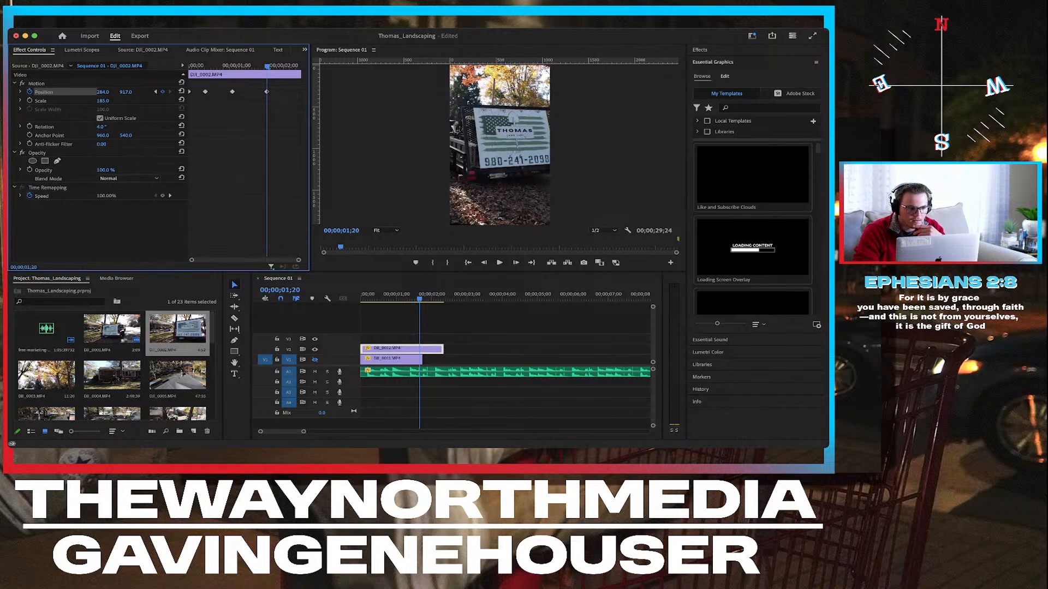
pyautogui.press('space')
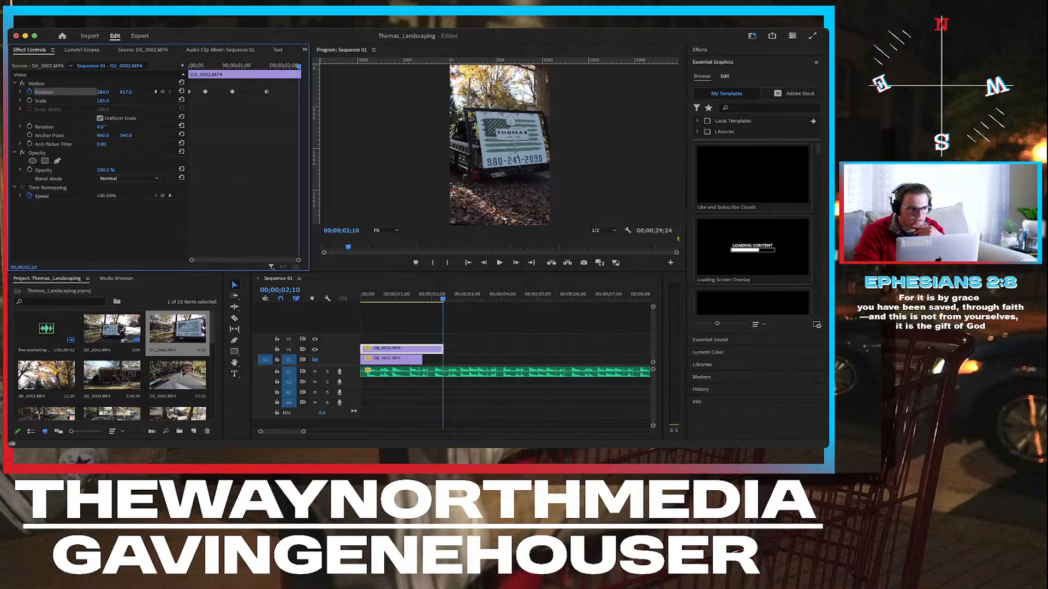
pyautogui.moveTo(103, 92); pyautogui.dragTo(144, 92)
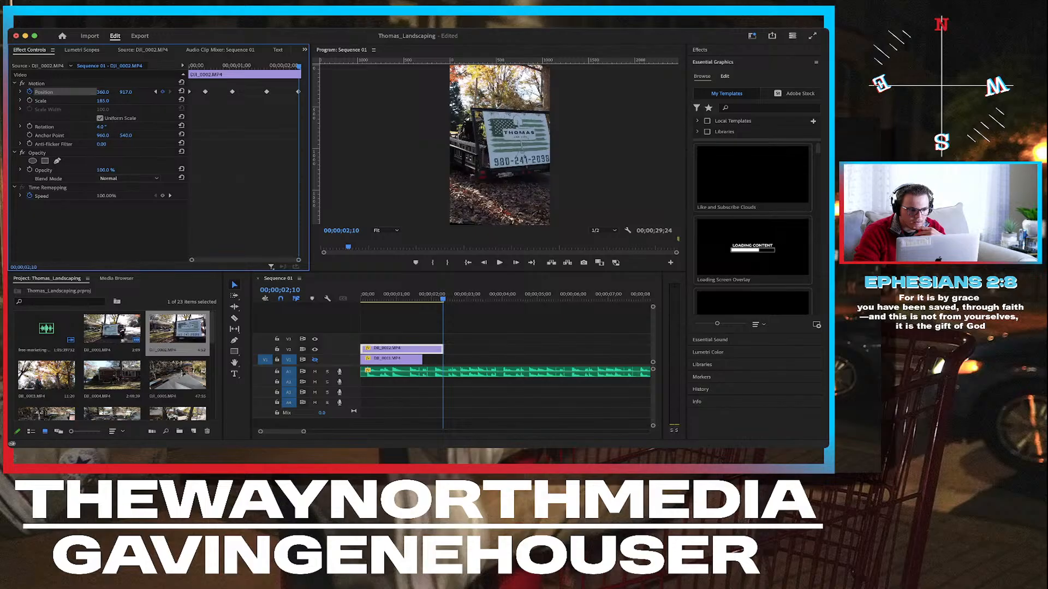
# Step back and forth through the V2 clip to examine how the Position keyframes keep the sign framed.
pyautogui.press('Right')
pyautogui.press('Left')
pyautogui.press('Left')
pyautogui.press('Left')
pyautogui.press('Left')
pyautogui.press('Left')
pyautogui.press('Left')
pyautogui.press('Left')
pyautogui.press('Left')
pyautogui.press('Left')
pyautogui.press('Left')
pyautogui.press('Left')
pyautogui.press('Left')
pyautogui.press('Left')
pyautogui.press('Left')
pyautogui.press('Left')
pyautogui.press('Left')
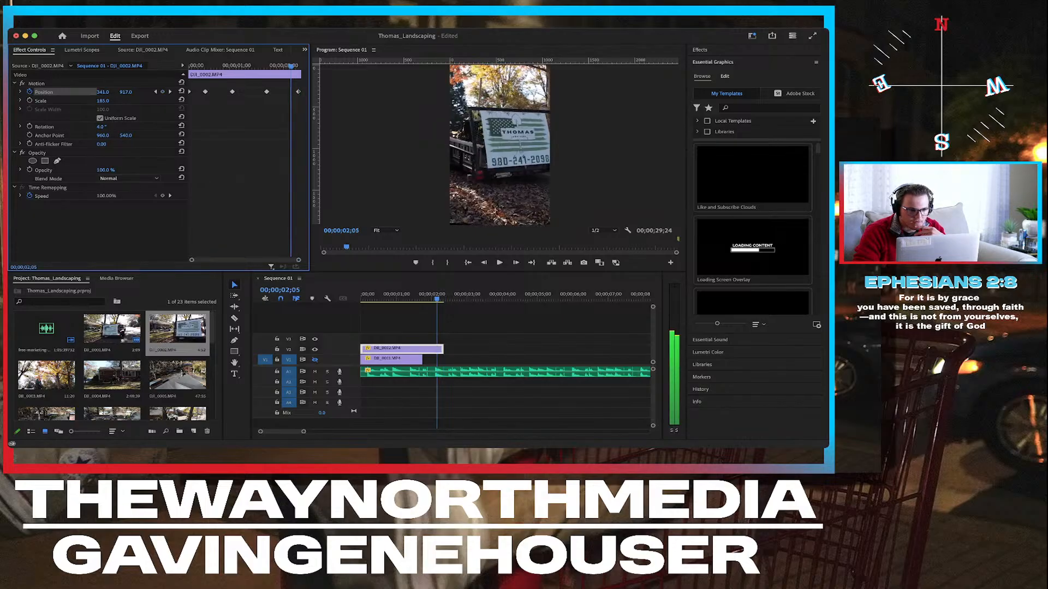
pyautogui.press('Left')
pyautogui.press('Left')
pyautogui.press('Left')
pyautogui.press('Left')
pyautogui.press('Left')
pyautogui.press('Left')
pyautogui.press('Left')
pyautogui.press('Left')
pyautogui.press('Left')
pyautogui.press('Left')
pyautogui.press('Left')
pyautogui.press('Left')
pyautogui.press('Left')
pyautogui.press('Left')
pyautogui.press('Left')
pyautogui.press('Left')
pyautogui.press('Left')
pyautogui.press('Left')
pyautogui.press('Left')
pyautogui.press('Left')
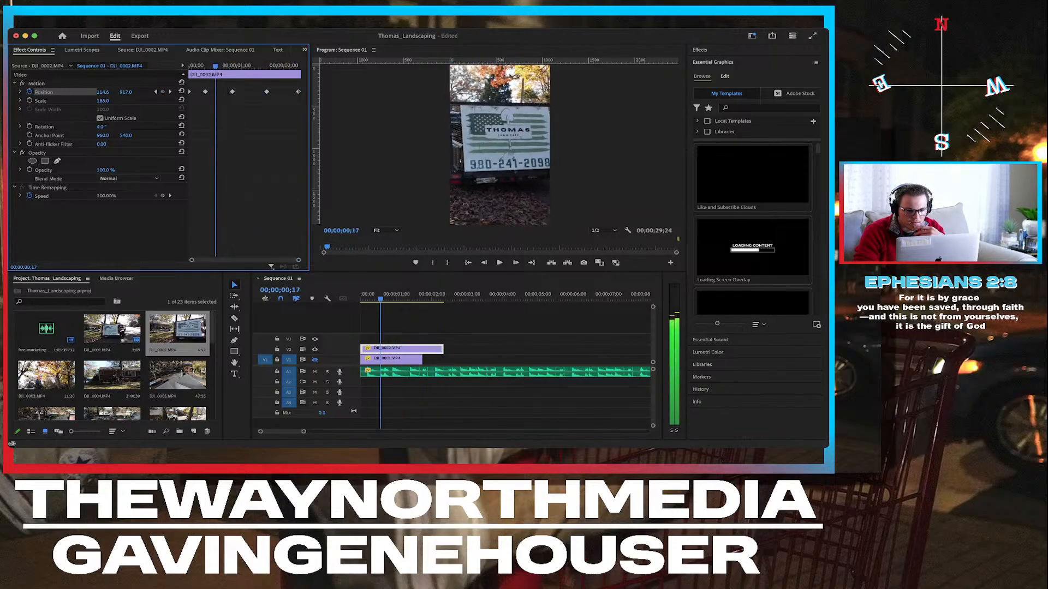
pyautogui.press('Left')
pyautogui.press('Left')
pyautogui.press('Left')
pyautogui.press('Left')
pyautogui.press('Left')
pyautogui.press('Left')
pyautogui.press('Left')
pyautogui.press('Left')
pyautogui.press('Left')
pyautogui.press('Left')
pyautogui.press('Left')
pyautogui.press('Left')
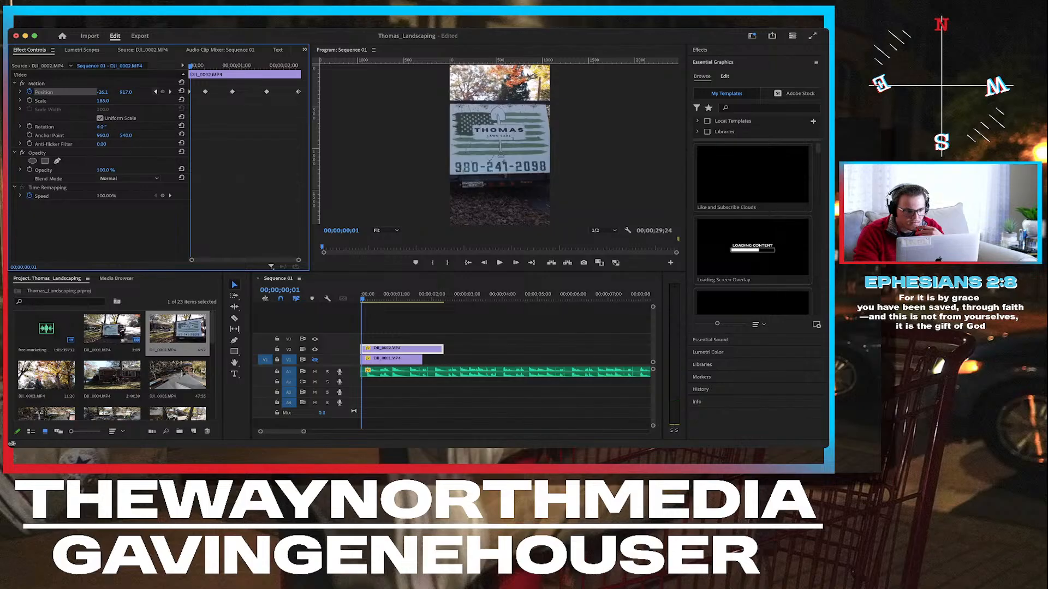
pyautogui.press('Right')
pyautogui.press('Right')
pyautogui.press('Right')
pyautogui.press('Right')
pyautogui.press('Right')
pyautogui.press('Right')
pyautogui.press('Right')
pyautogui.press('Right')
pyautogui.press('Right')
pyautogui.press('Right')
pyautogui.press('Right')
pyautogui.press('Right')
pyautogui.press('Right')
pyautogui.press('Right')
pyautogui.press('Right')
pyautogui.press('Right')
pyautogui.press('Right')
pyautogui.press('Right')
pyautogui.press('Right')
pyautogui.press('Right')
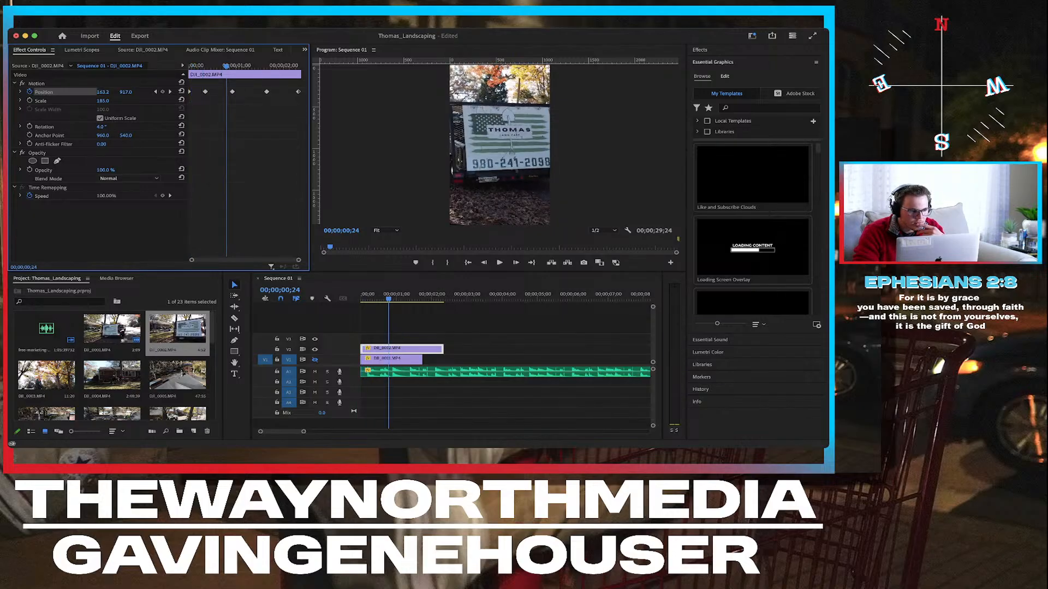
# Try a Position keyframe at 00;00;00;10 with horizontal value 79.1, and undo it.
pyautogui.press('Left')
pyautogui.press('Left')
pyautogui.press('Left')
pyautogui.press('Left')
pyautogui.press('Left')
pyautogui.press('Left')
pyautogui.press('Left')
pyautogui.press('Left')
pyautogui.press('Left')
pyautogui.press('Left')
pyautogui.press('Left')
pyautogui.press('Left')
pyautogui.press('Left')
pyautogui.press('Left')
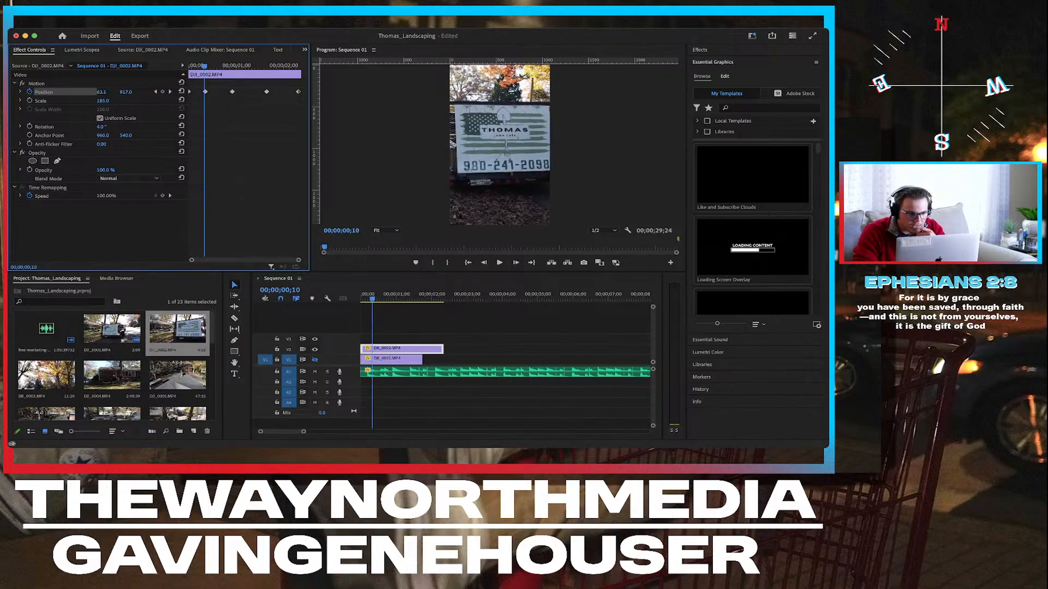
pyautogui.moveTo(102, 92); pyautogui.dragTo(110, 92)
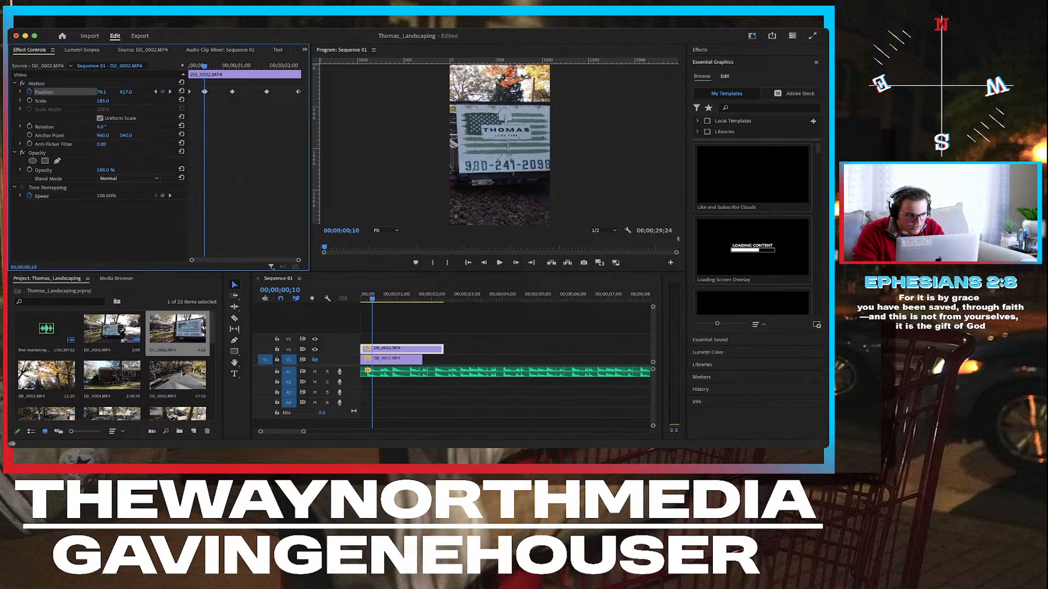
pyautogui.press('super+z')
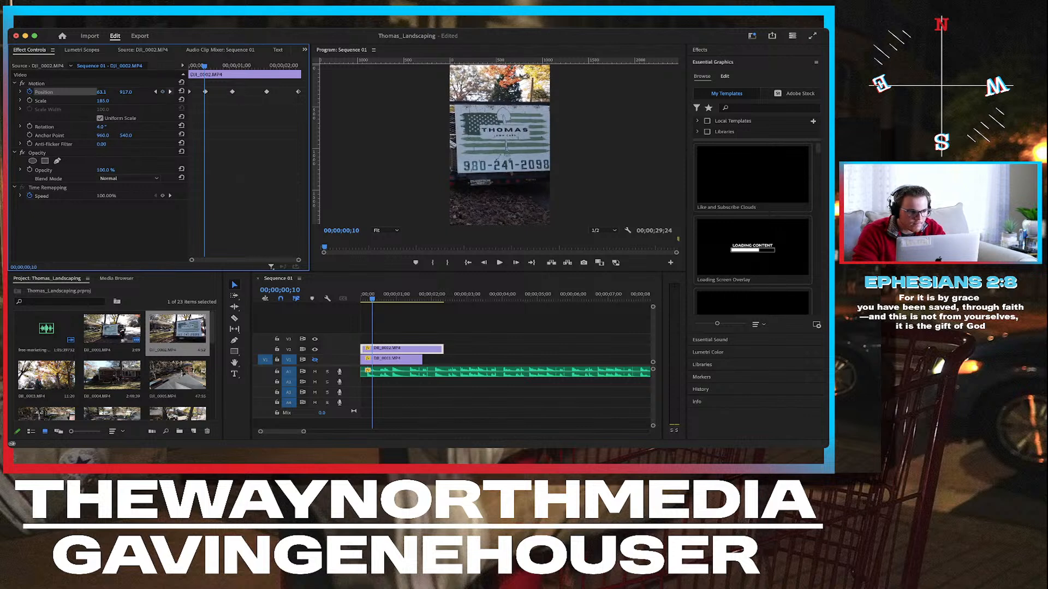
# Set the vertical Position to 931 at the 00;00;00;28 keyframe and to 940 at the 00;00;01;20 keyframe.
pyautogui.click(170, 91)
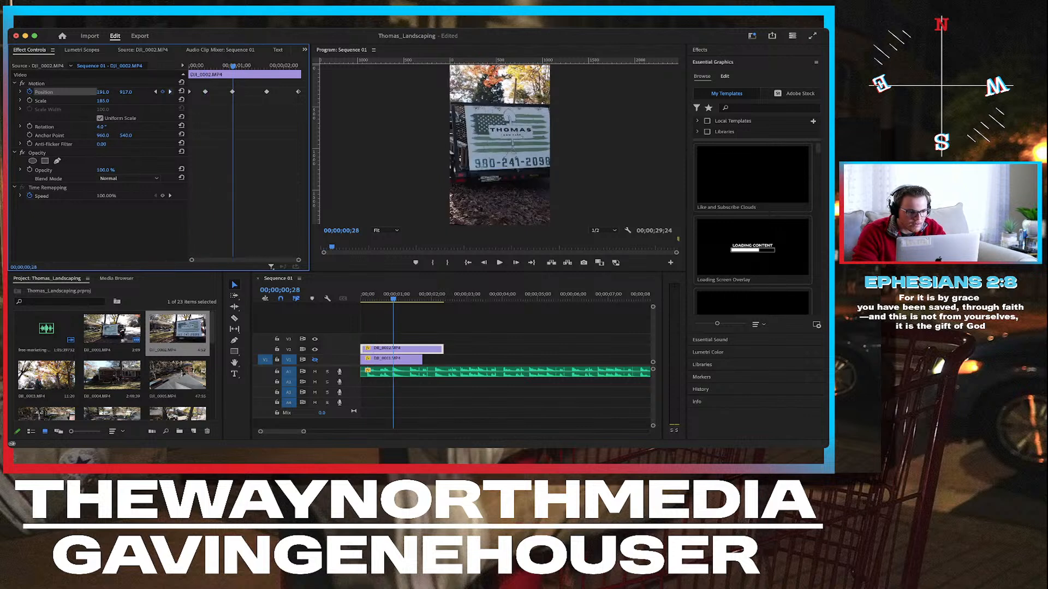
pyautogui.moveTo(126, 92); pyautogui.dragTo(133, 92)
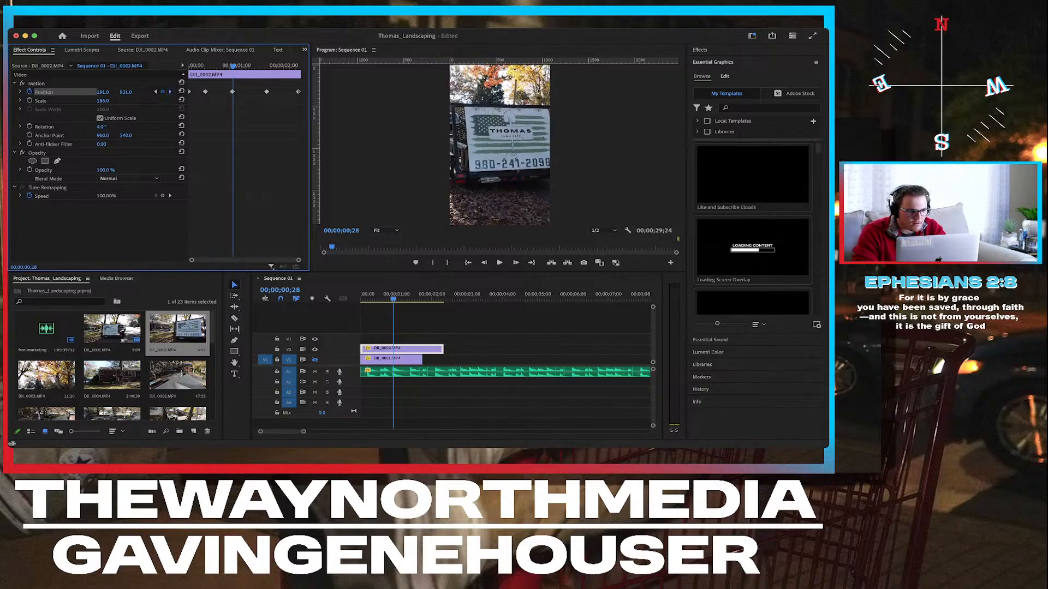
pyautogui.click(170, 92)
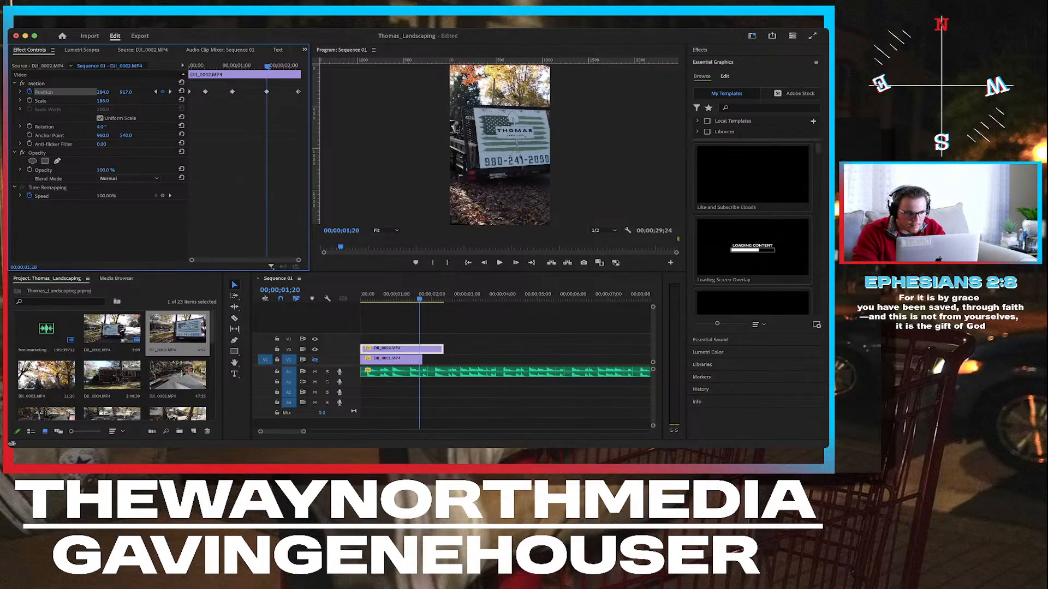
pyautogui.moveTo(125, 92); pyautogui.dragTo(138, 91)
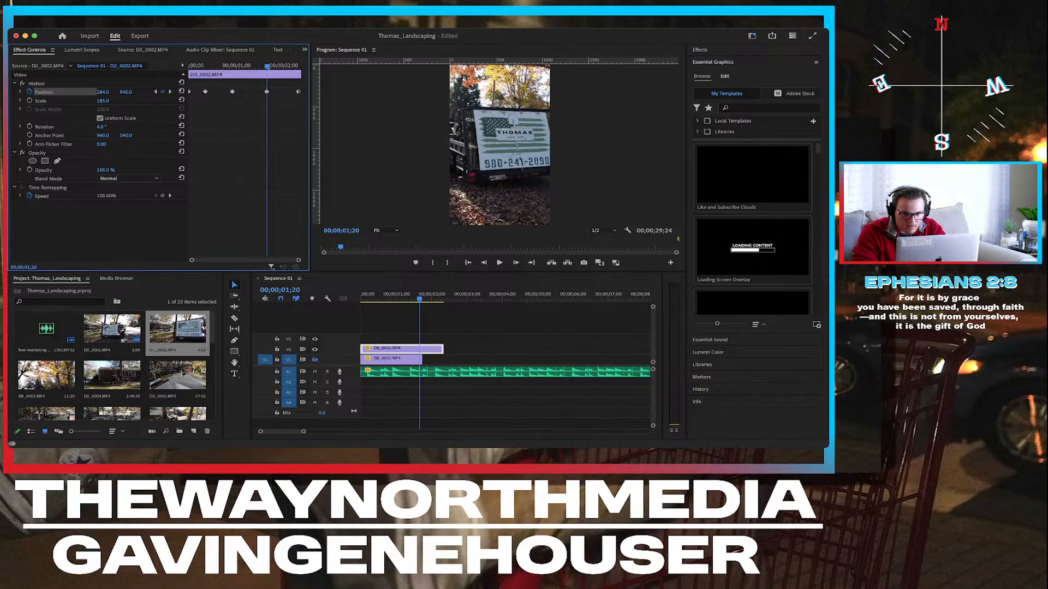
# Set the vertical Position to 945 at the 00;00;02;10 keyframe and play the clip from the sequence start.
pyautogui.click(170, 92)
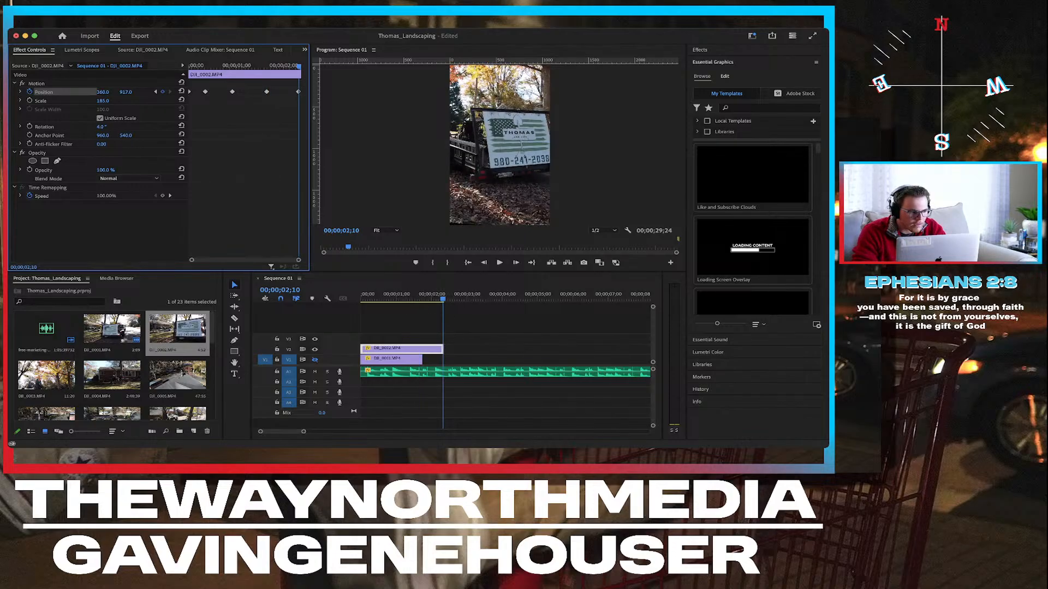
pyautogui.moveTo(126, 92); pyautogui.dragTo(140, 92)
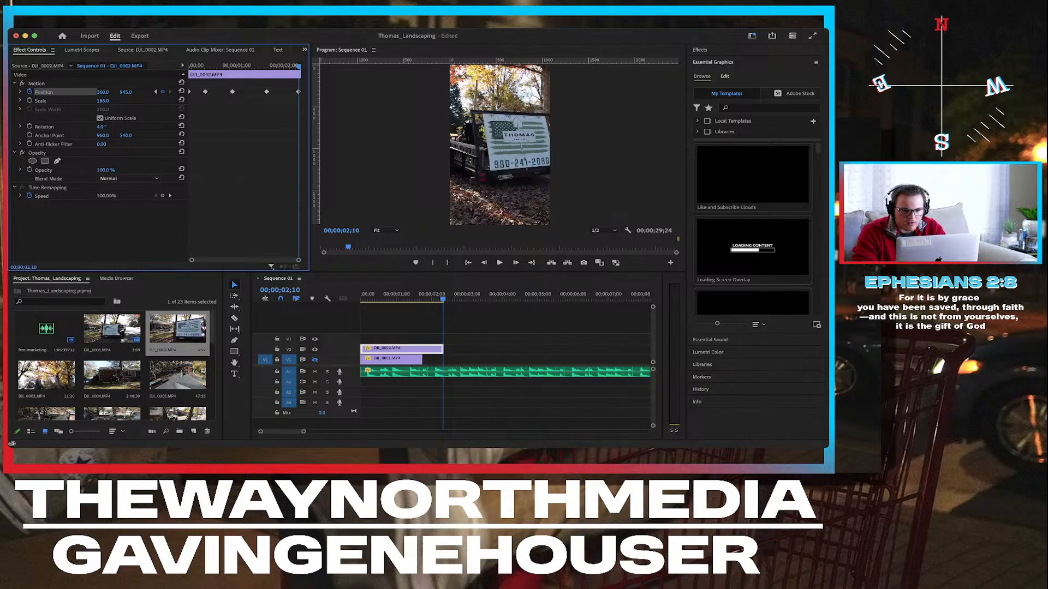
pyautogui.click(361, 295)
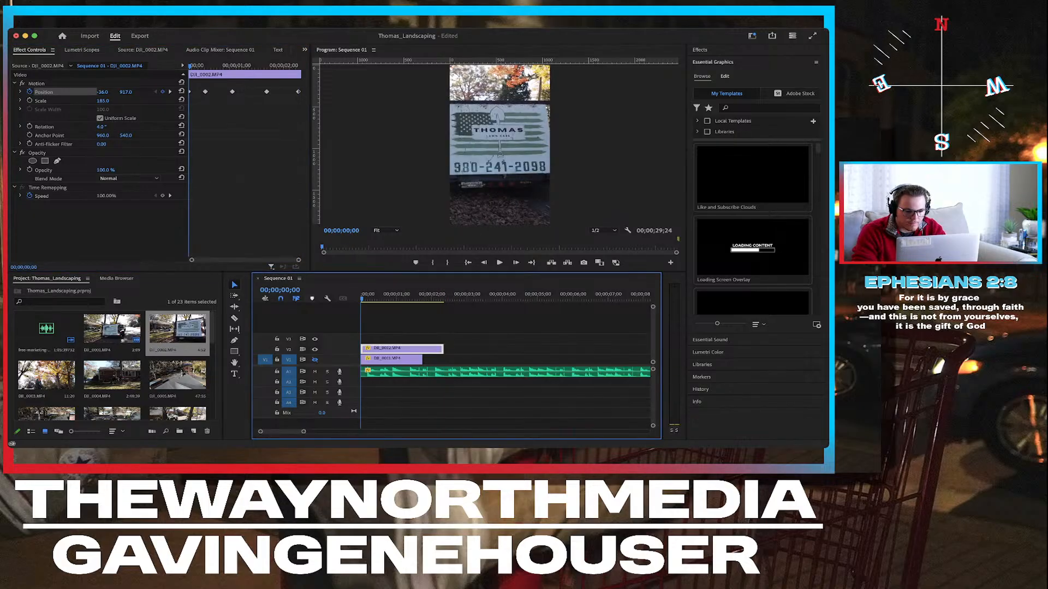
pyautogui.press('space')
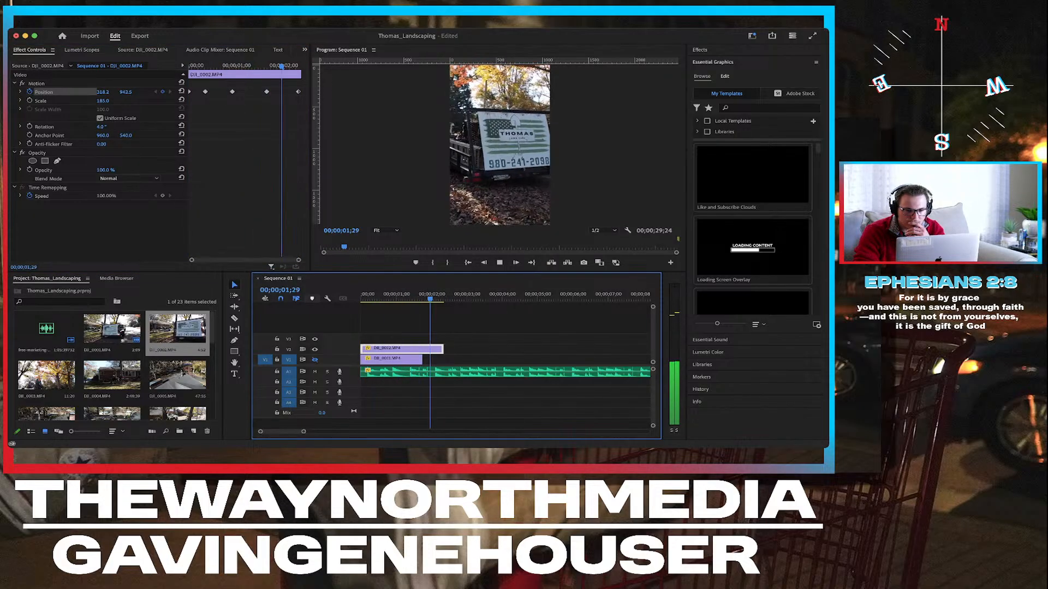
pyautogui.press('space')
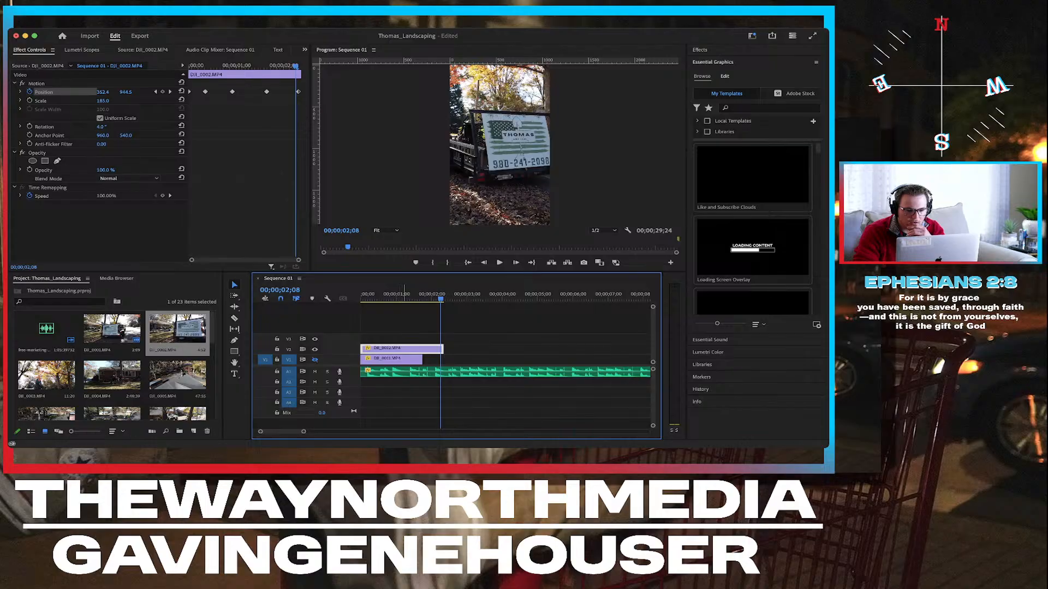
# Play the sequence from its start in an enlarged program preview to check the sign's framing.
pyautogui.press('Home')
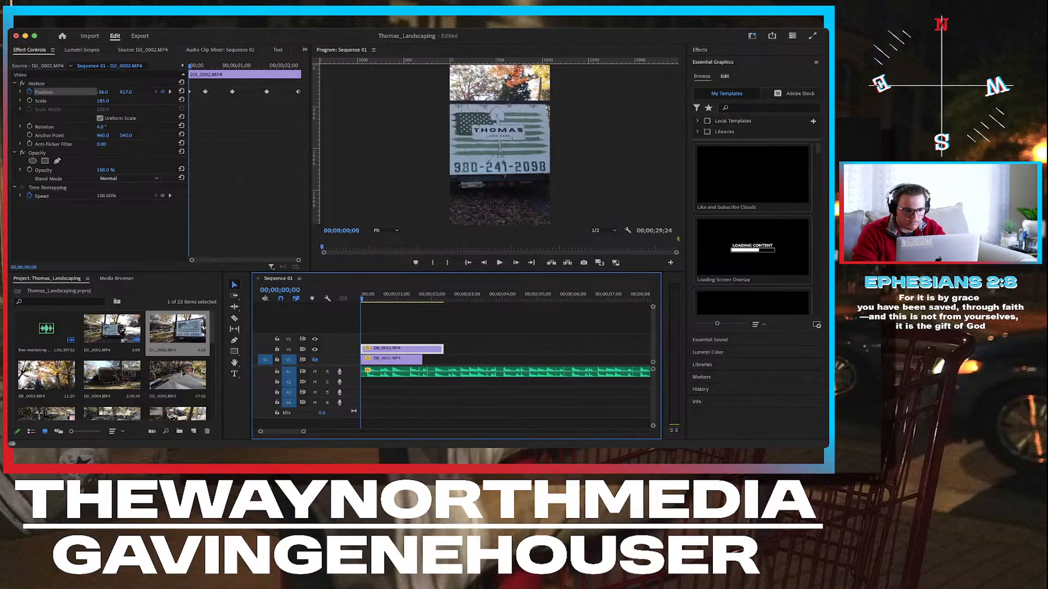
pyautogui.press('`')
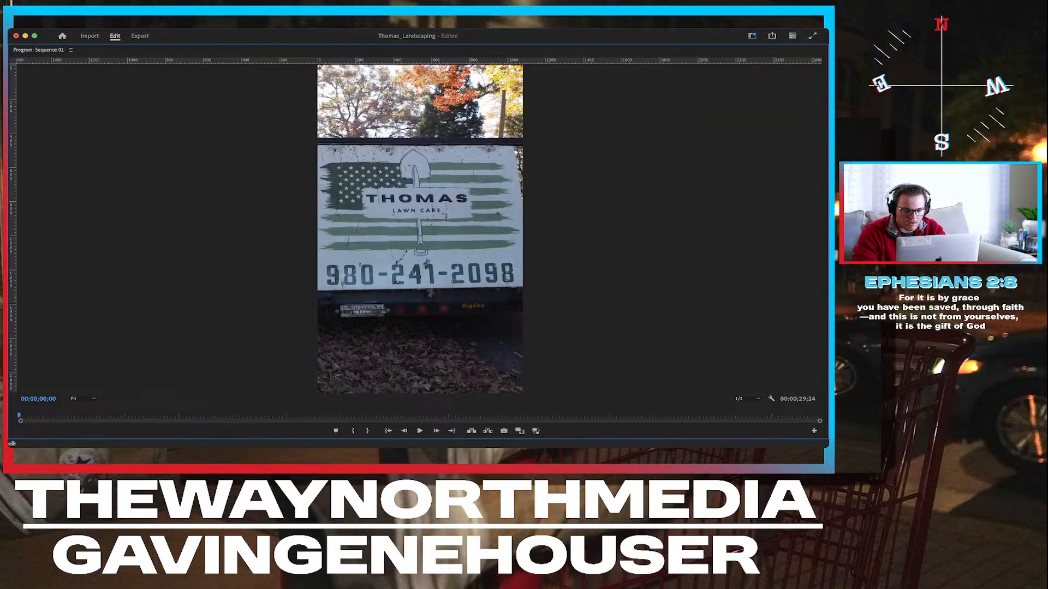
pyautogui.press('space')
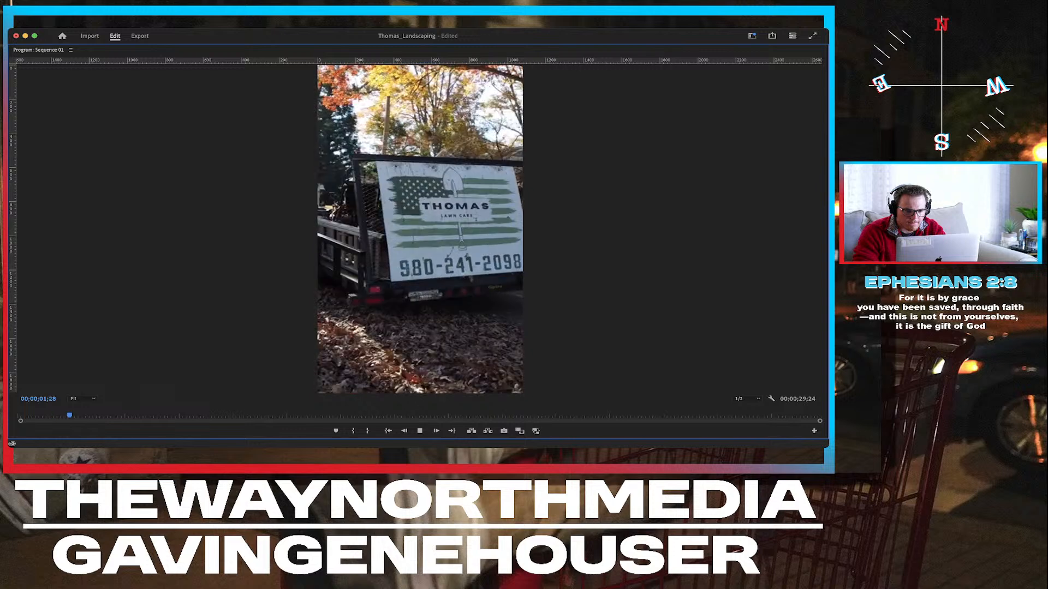
pyautogui.press('space')
pyautogui.press('`')
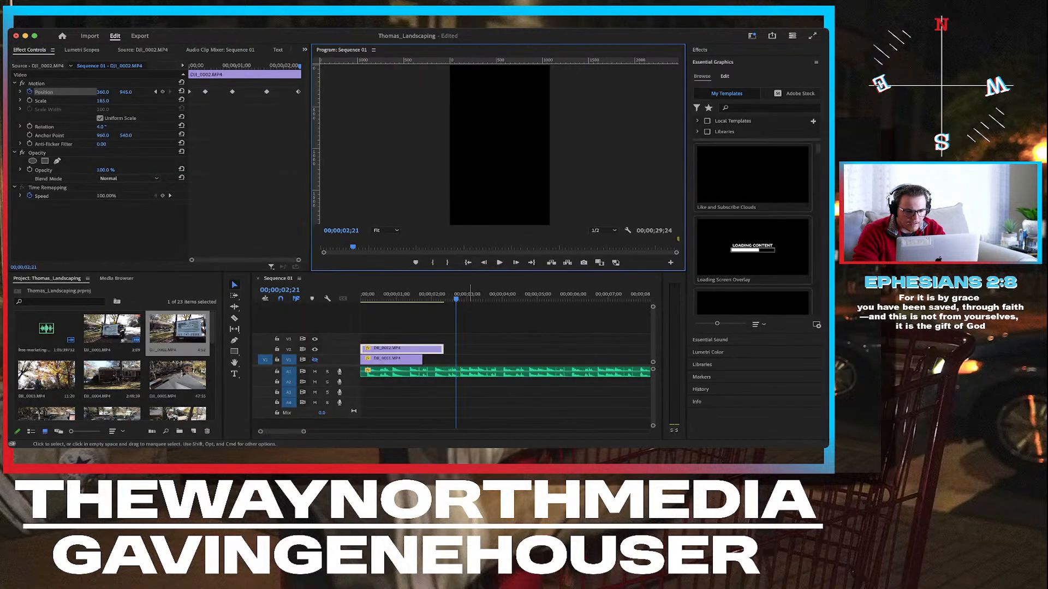
# Step frame by frame back and forth through the V2 clip to examine the sign's motion against the music beat.
pyautogui.click(424, 295)
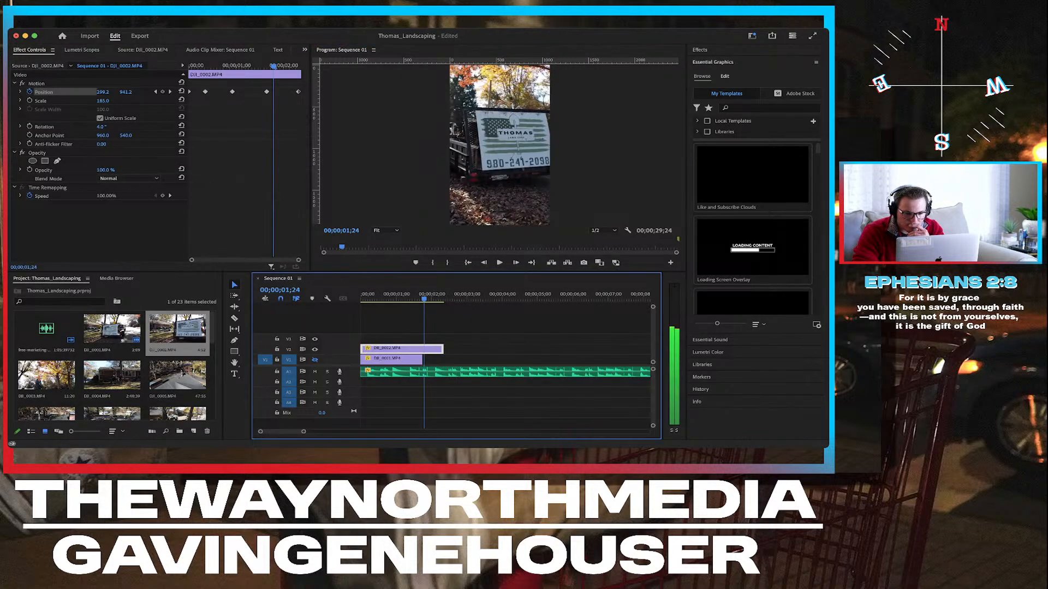
pyautogui.press('Left')
pyautogui.press('Left')
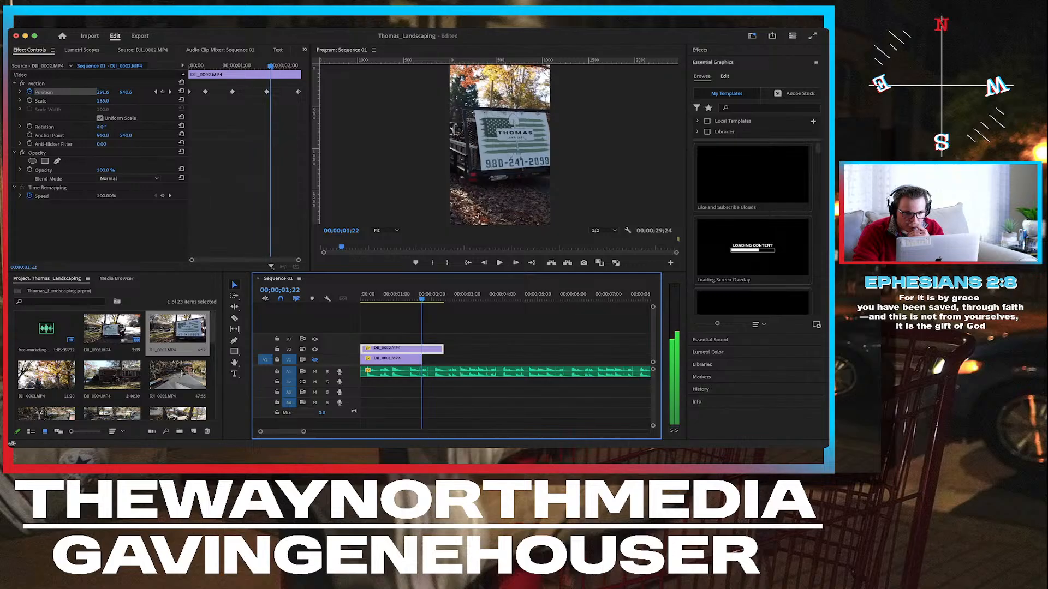
pyautogui.press('Right')
pyautogui.press('Right')
pyautogui.press('Right')
pyautogui.press('Right')
pyautogui.press('Right')
pyautogui.press('Right')
pyautogui.press('Right')
pyautogui.press('Right')
pyautogui.press('Right')
pyautogui.press('Right')
pyautogui.press('Right')
pyautogui.press('Right')
pyautogui.press('Right')
pyautogui.press('Right')
pyautogui.press('Right')
pyautogui.press('Right')
pyautogui.press('Right')
pyautogui.press('Right')
pyautogui.press('Right')
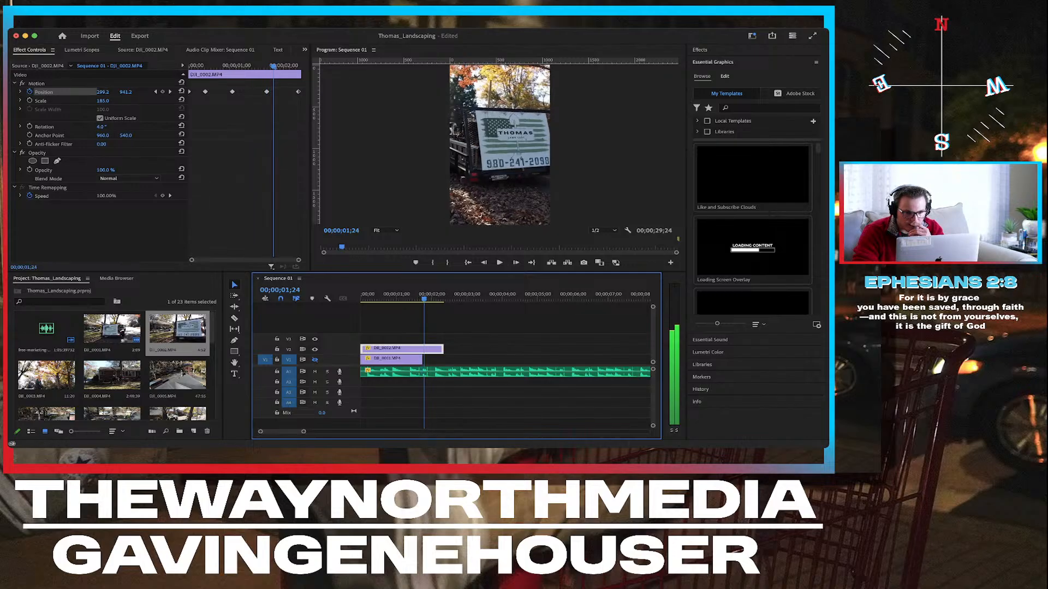
pyautogui.hotkey('shift', 'Left')
pyautogui.hotkey('shift', 'Left')
pyautogui.hotkey('shift', 'Left')
pyautogui.hotkey('shift', 'Left')
pyautogui.hotkey('shift', 'Left')
pyautogui.hotkey('shift', 'Left')
pyautogui.hotkey('shift', 'Left')
pyautogui.hotkey('shift', 'Left')
pyautogui.hotkey('shift', 'Left')
pyautogui.hotkey('shift', 'Left')
pyautogui.hotkey('shift', 'Left')
pyautogui.hotkey('shift', 'Left')
pyautogui.hotkey('shift', 'Left')
pyautogui.hotkey('shift', 'Left')
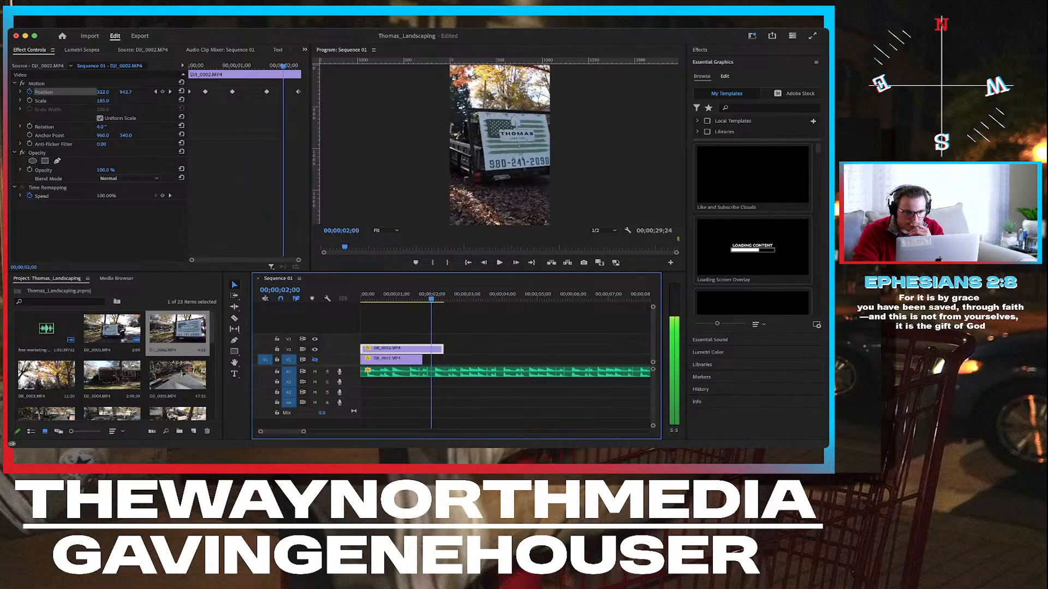
pyautogui.press('Right')
pyautogui.press('Right')
pyautogui.press('Right')
pyautogui.press('Right')
pyautogui.press('Right')
pyautogui.press('Right')
pyautogui.press('Right')
pyautogui.press('Right')
pyautogui.press('Right')
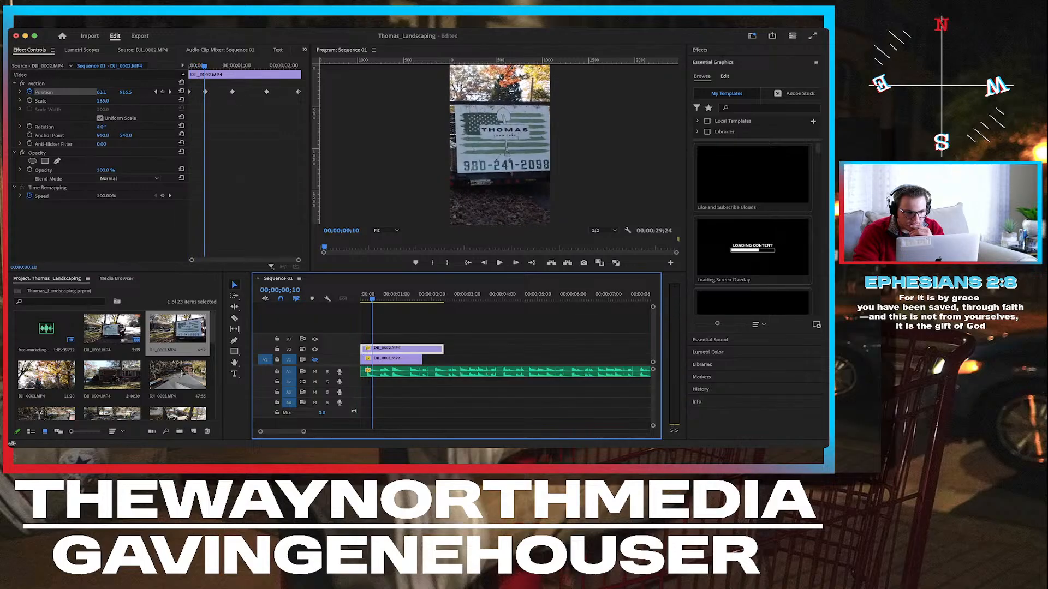
# Shift the first two Position keyframes slightly later, and ripple-trim about ten frames off the start of the V2 clip.
pyautogui.click(190, 91)
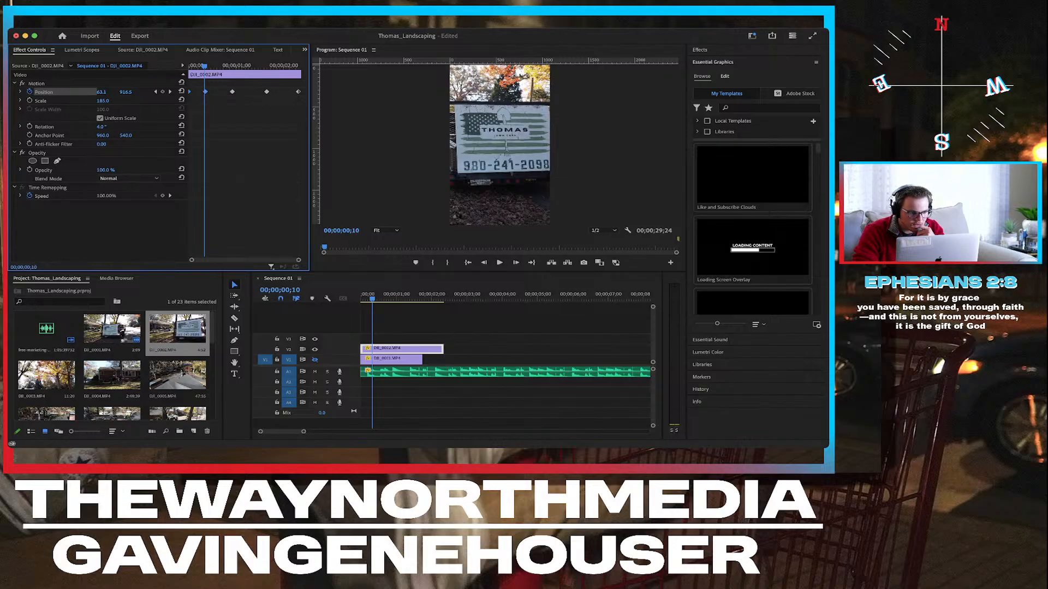
pyautogui.moveTo(190, 92); pyautogui.dragTo(197, 91)
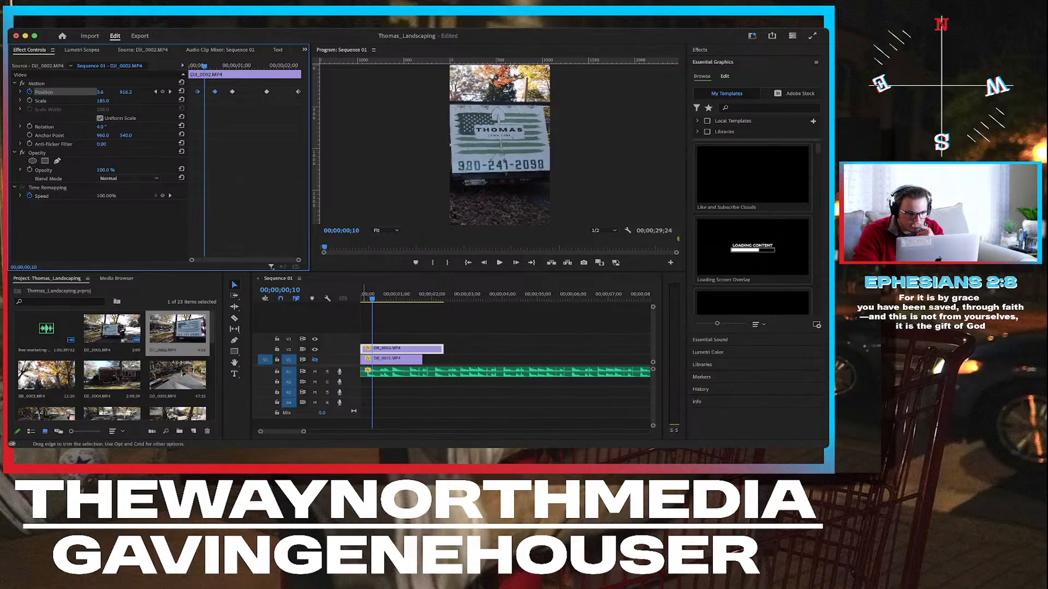
pyautogui.moveTo(363, 348)
pyautogui.mouseDown()
pyautogui.moveTo(398, 349)
pyautogui.moveTo(384, 349)
pyautogui.mouseUp()
pyautogui.click(398, 323)
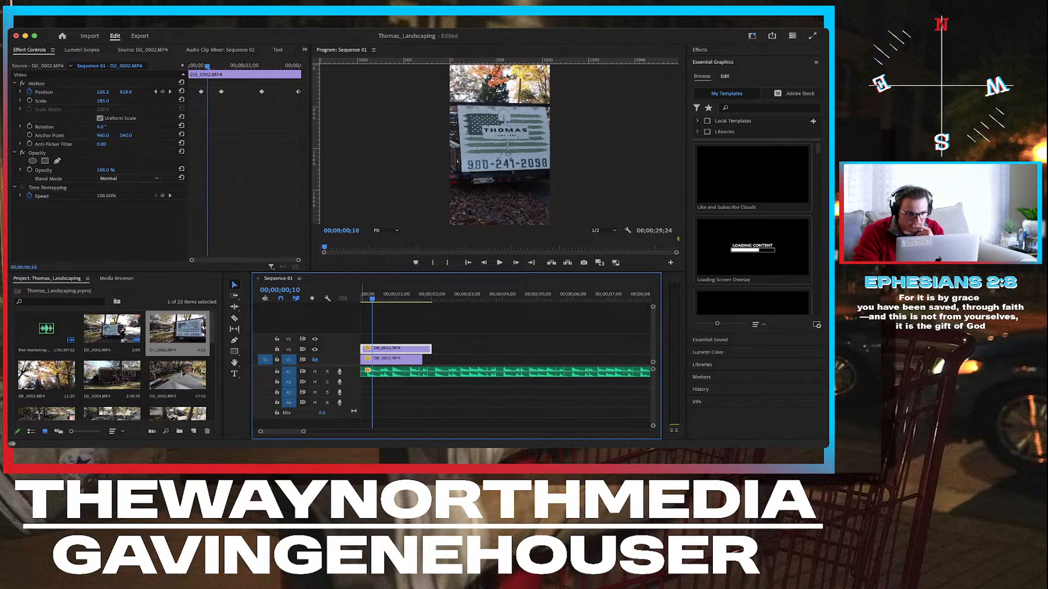
# Play the trimmed V2 clip from the sequence start and go to its end.
pyautogui.moveTo(372, 298); pyautogui.dragTo(361, 298)
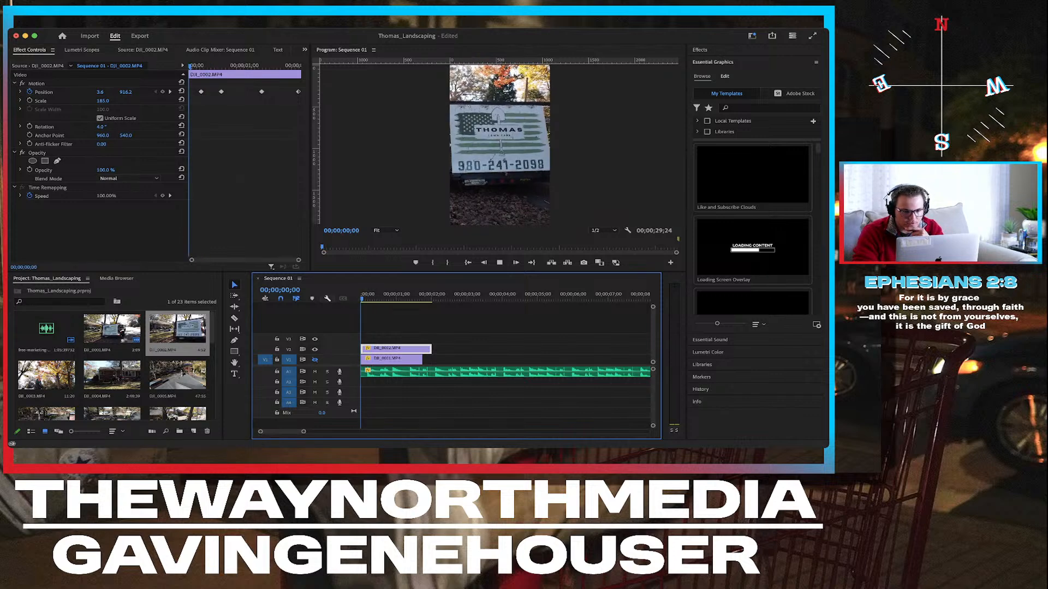
pyautogui.press('space')
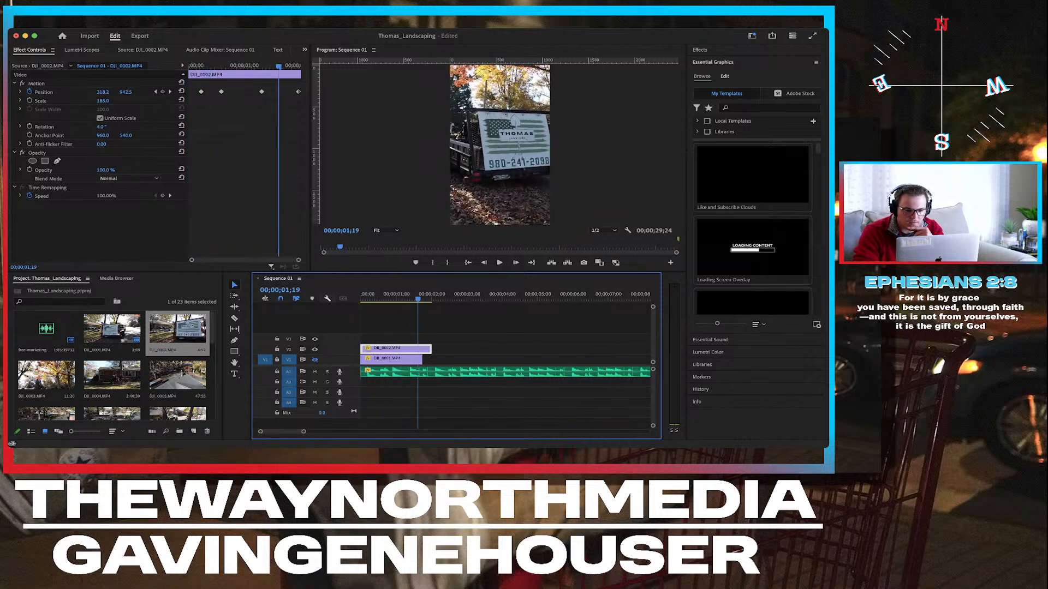
pyautogui.press('Down')
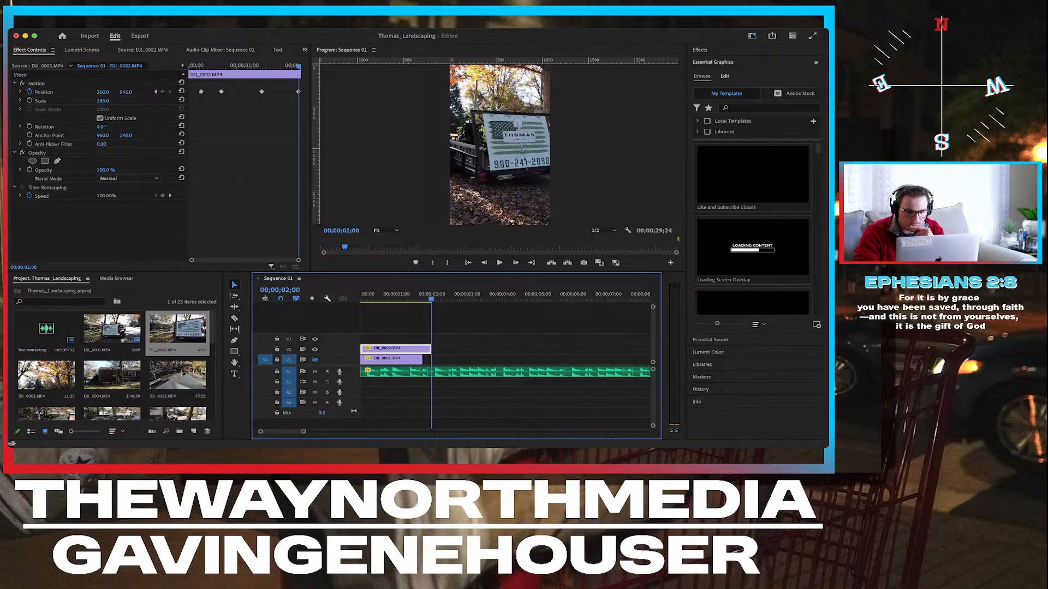
# Trim the end of the V2 clip to 00;00;01;23, level with the end of the V1 clip.
pyautogui.press('Left')
pyautogui.press('Left')
pyautogui.press('Left')
pyautogui.press('Left')
pyautogui.press('Left')
pyautogui.press('Left')
pyautogui.press('Left')
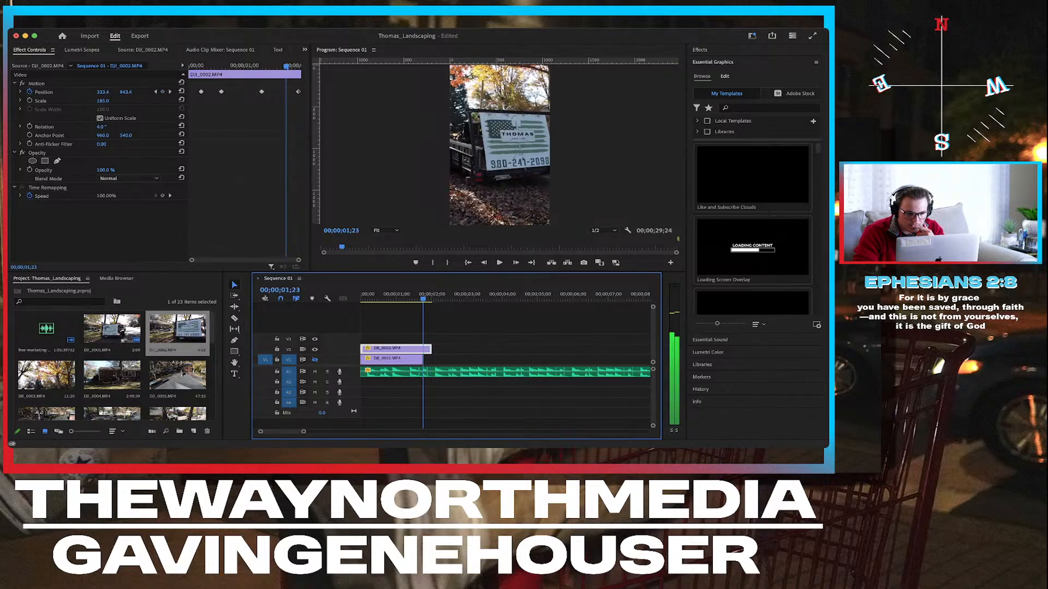
pyautogui.press('Left')
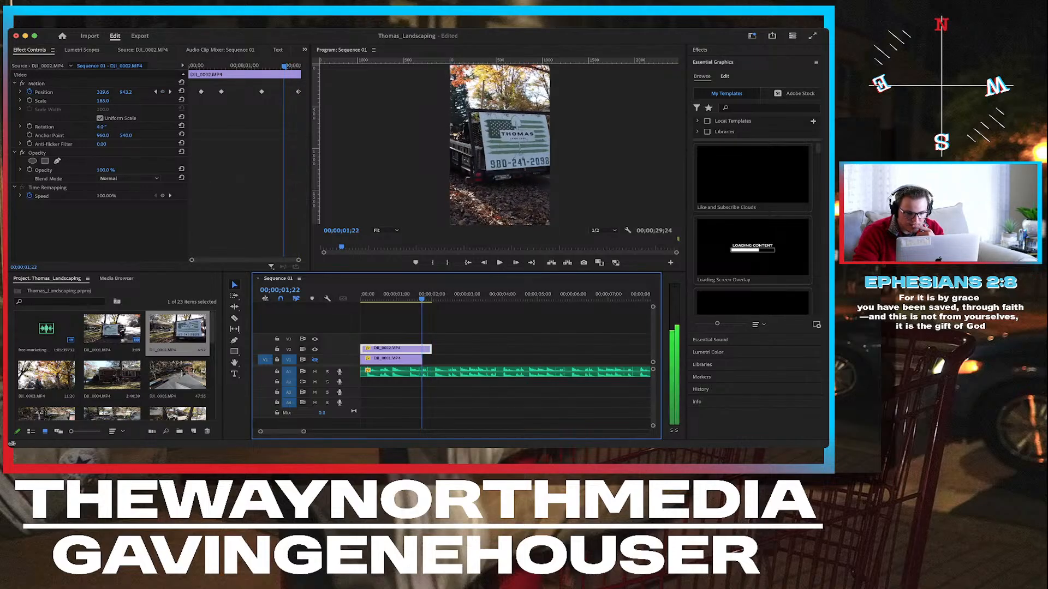
pyautogui.press('Right')
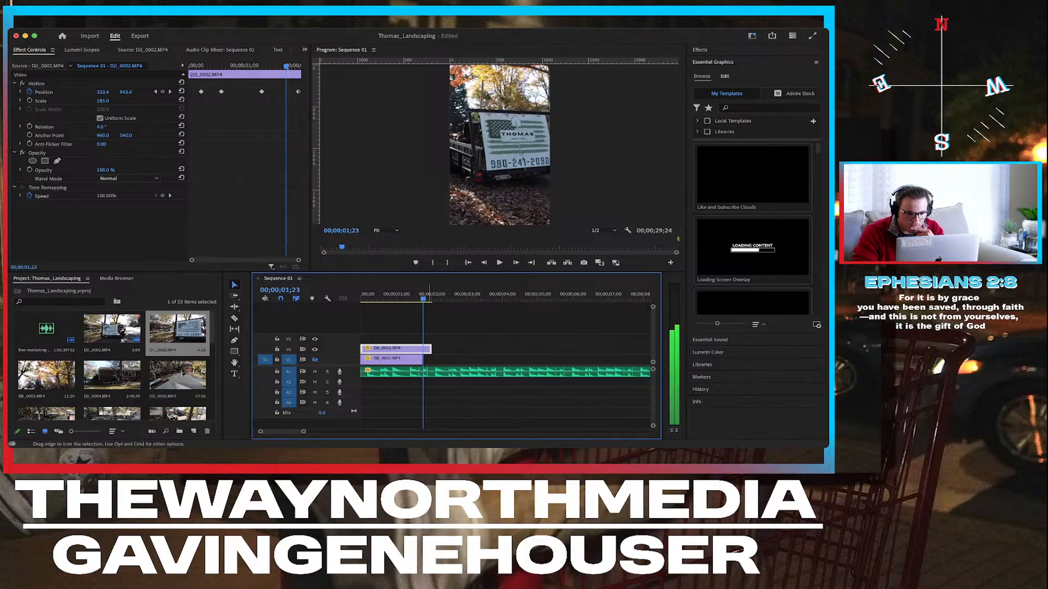
pyautogui.moveTo(430, 349); pyautogui.dragTo(421, 349)
# Delete the clip on V1 beneath the V2 clip and play the sequence from the start.
pyautogui.click(410, 359)
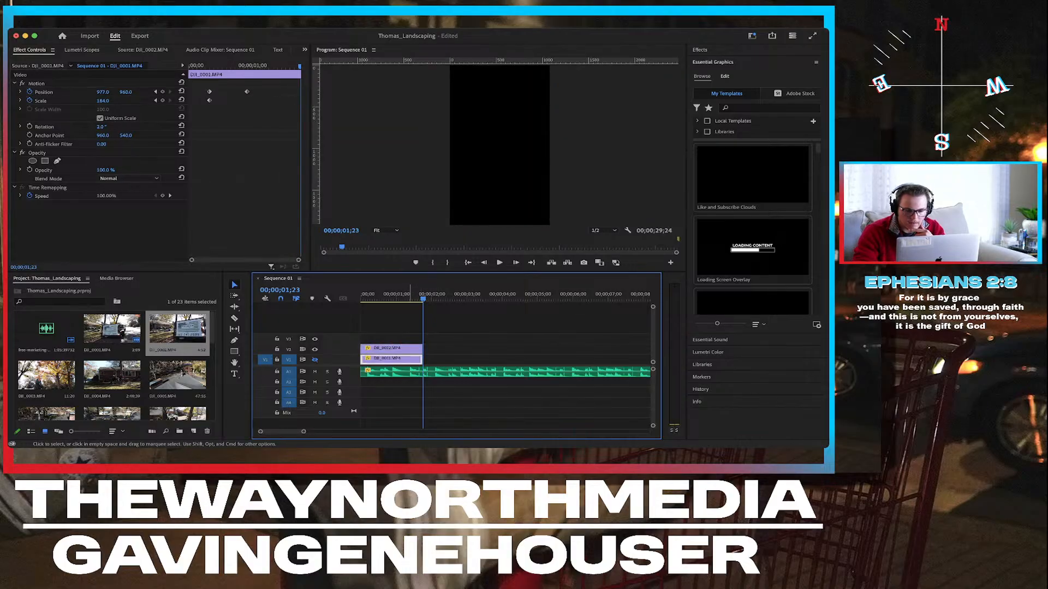
pyautogui.press('Delete')
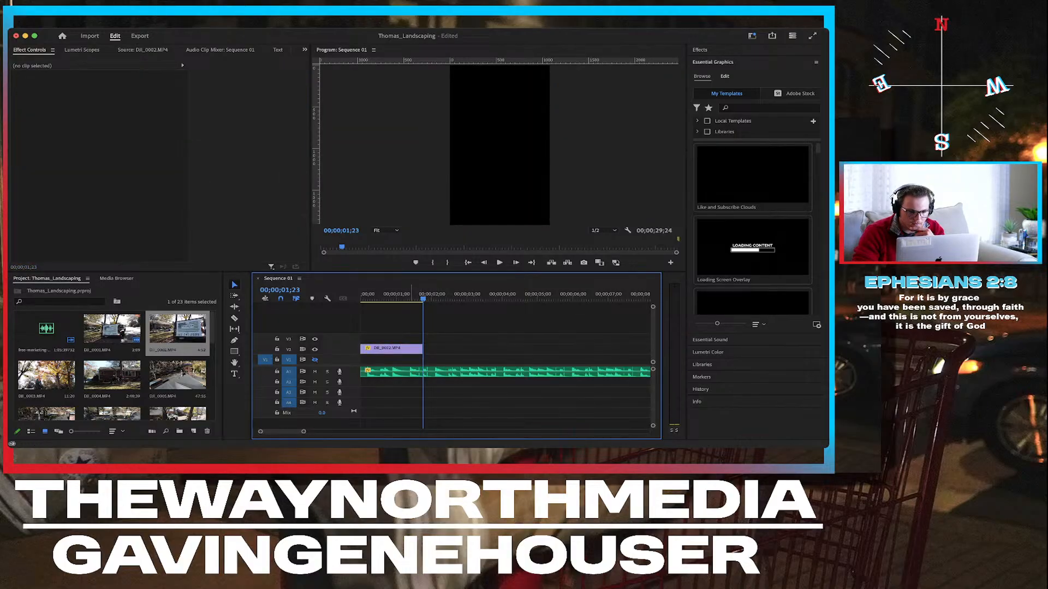
pyautogui.press('Home')
pyautogui.press('space')
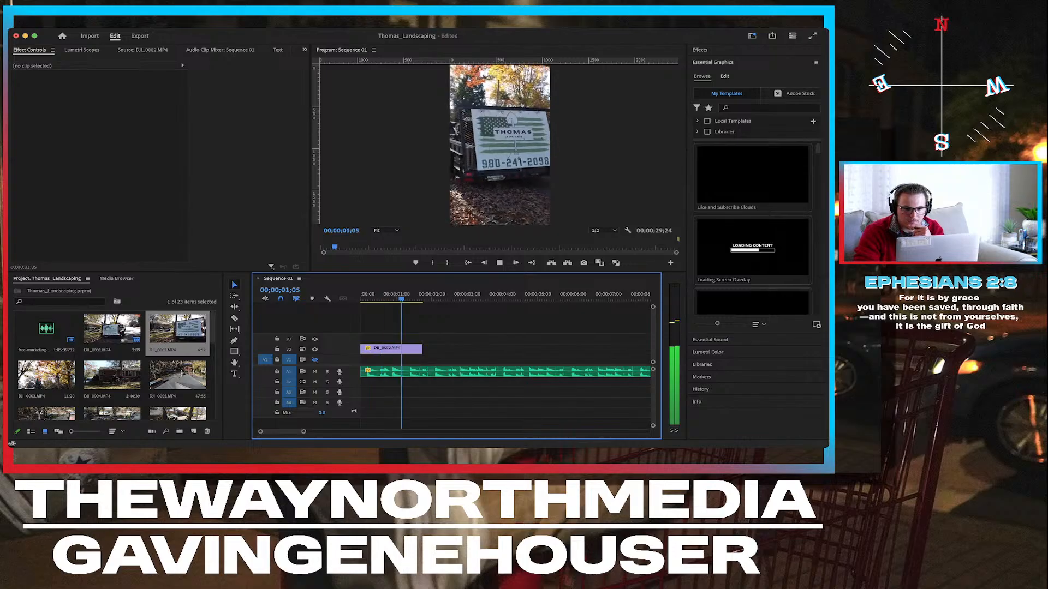
pyautogui.press('space')
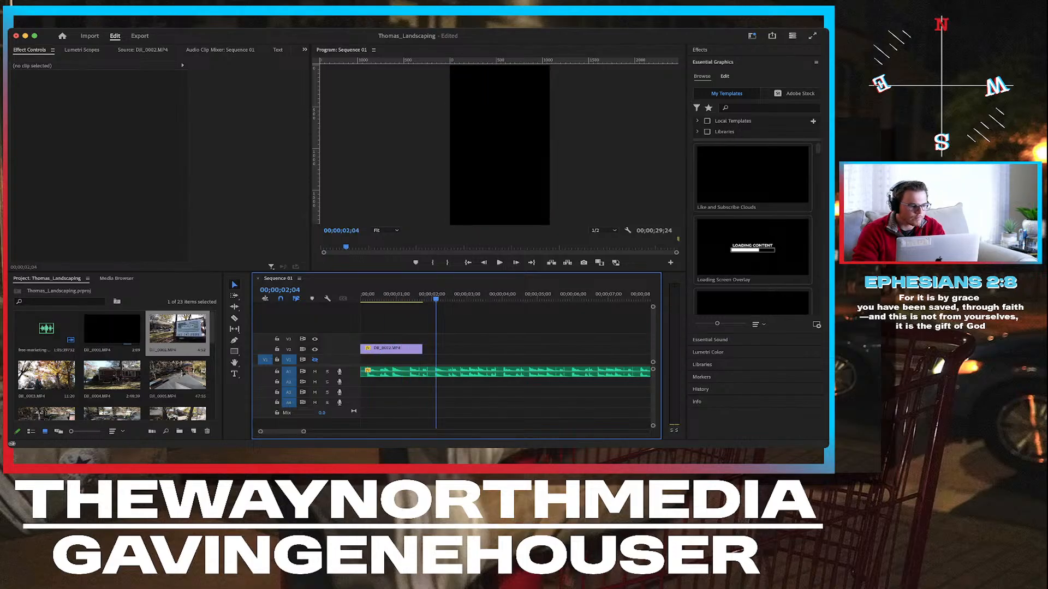
# Preview the DJI_0003.MP4 footage from the project, and load DJI_0004.MP4 as the source clip.
pyautogui.moveTo(212, 331); pyautogui.dragTo(213, 339)
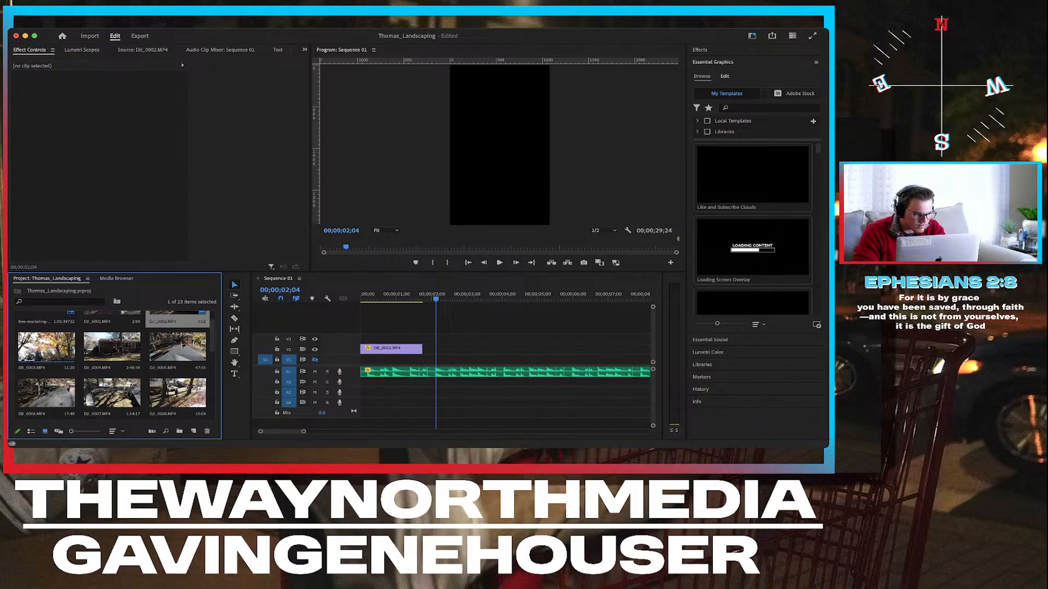
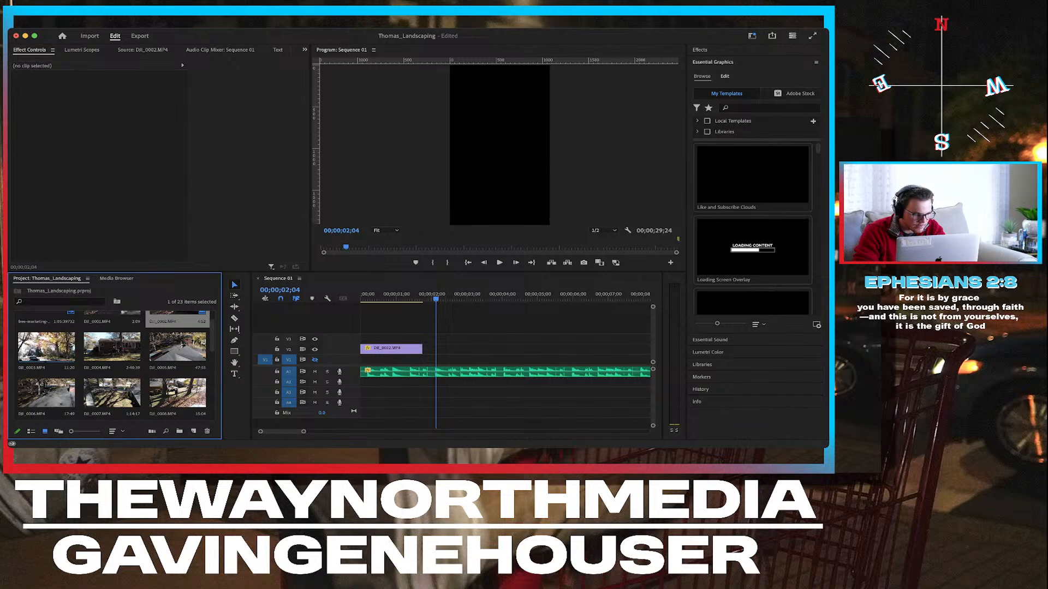
pyautogui.doubleClick(47, 347)
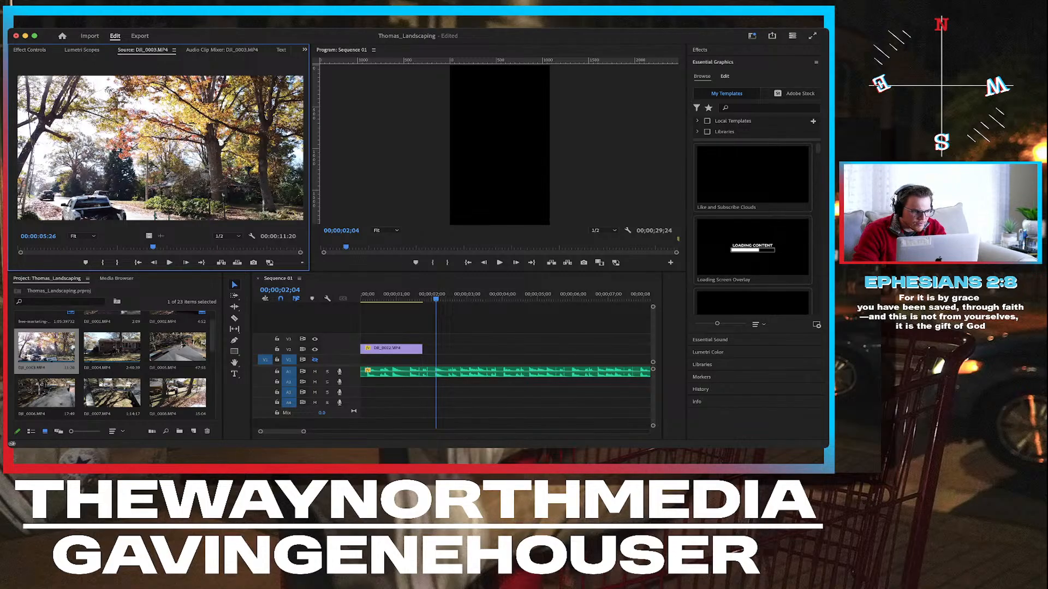
pyautogui.doubleClick(91, 349)
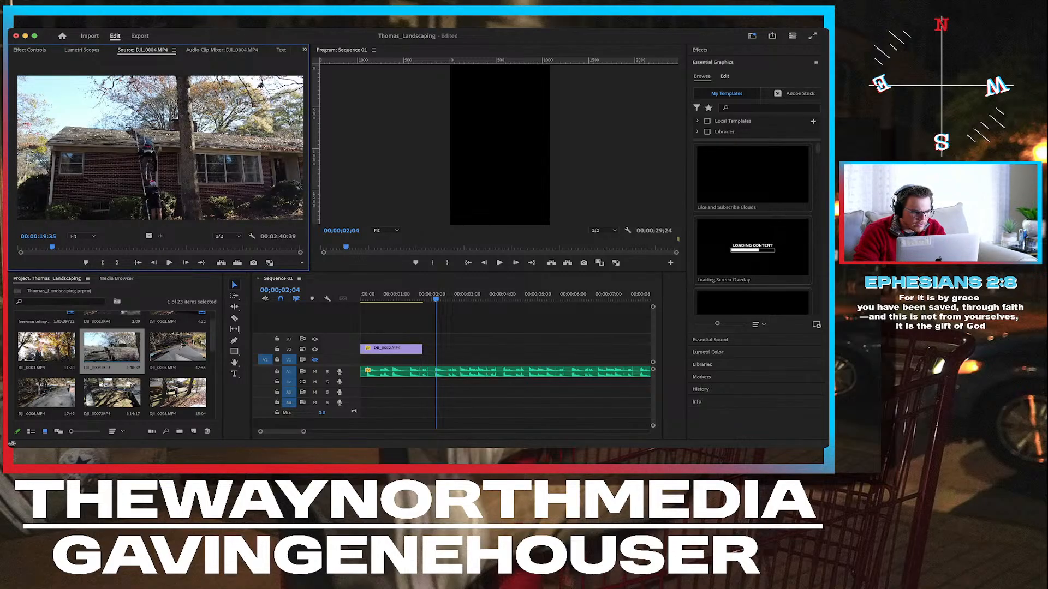
# Set the In point of DJI_0004.MP4 at 00:00:18:37 and play the source footage onward.
pyautogui.moveTo(52, 248)
pyautogui.mouseDown()
pyautogui.moveTo(92, 247)
pyautogui.moveTo(27, 247)
pyautogui.moveTo(45, 247)
pyautogui.mouseUp()
pyautogui.press('i')
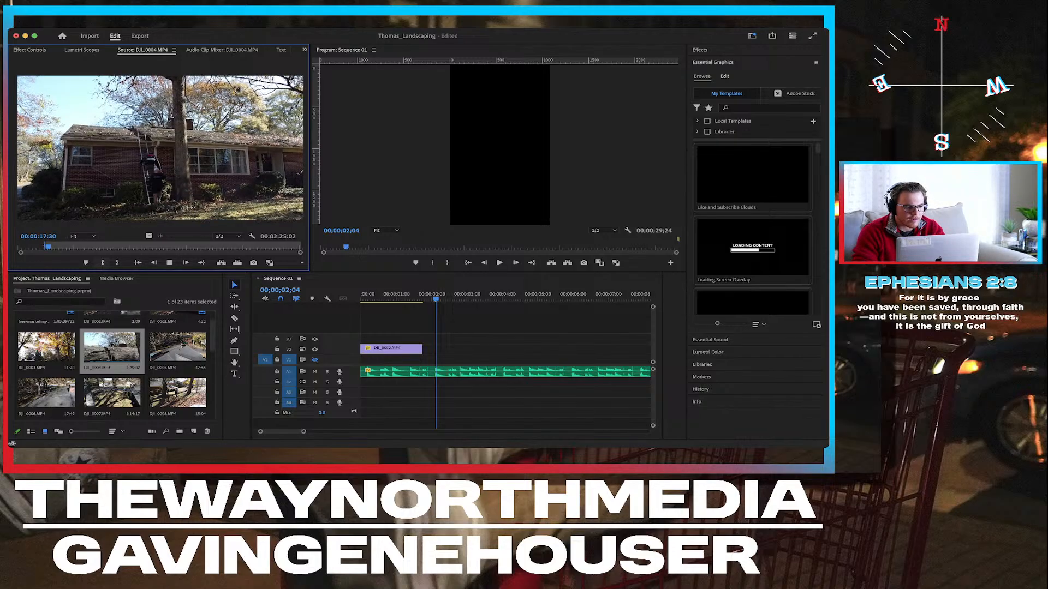
pyautogui.press('space')
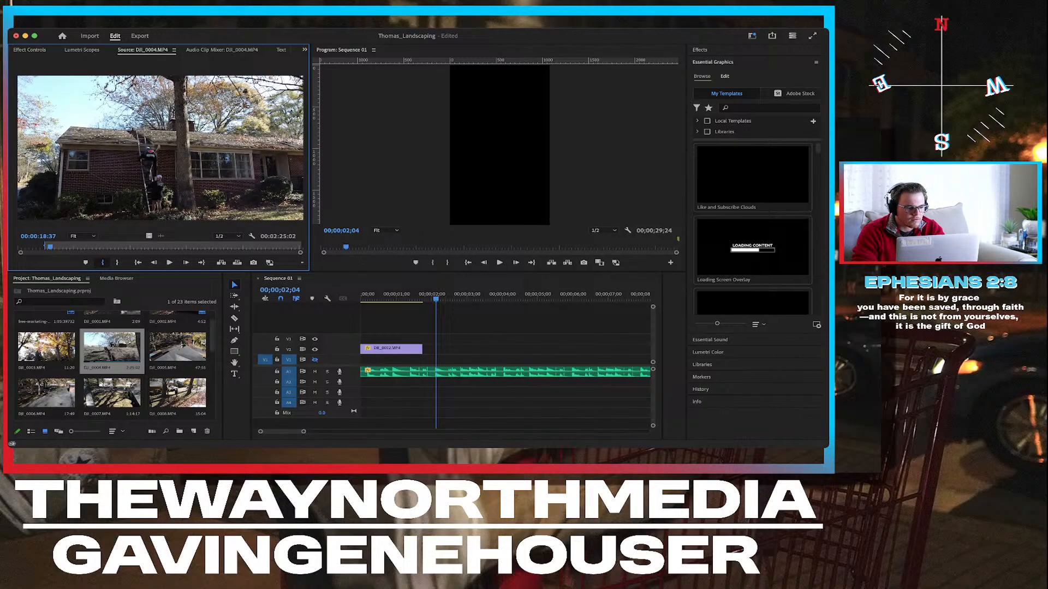
pyautogui.click(103, 263)
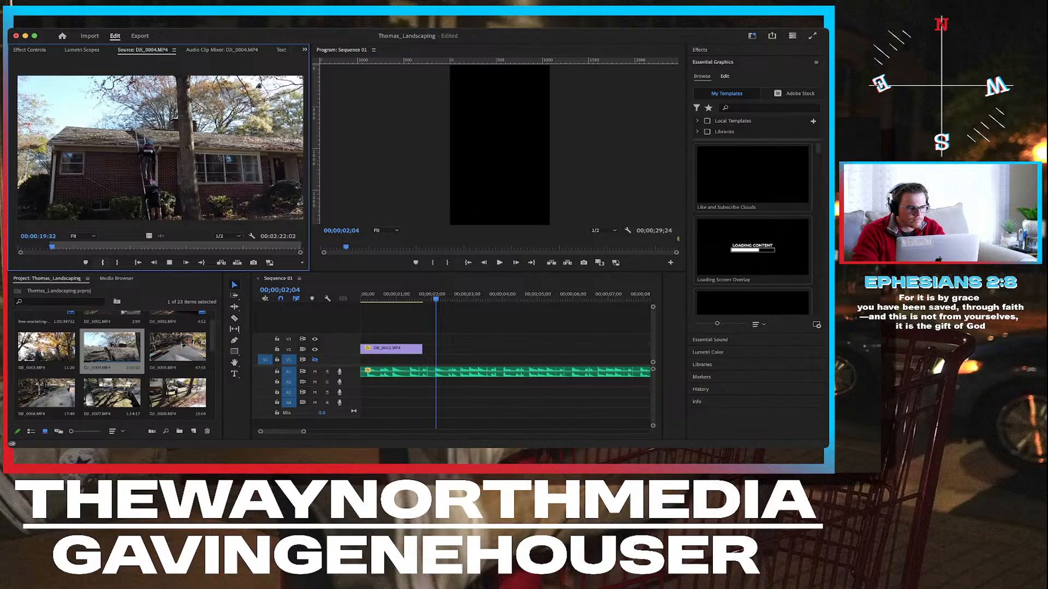
pyautogui.press('space')
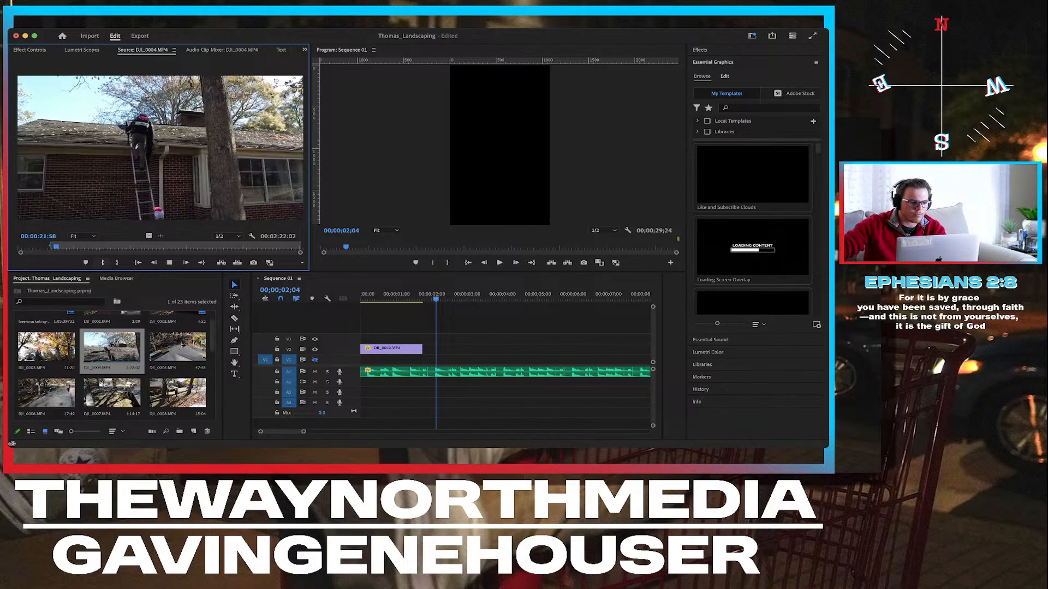
# Set the Out point of DJI_0004.MP4 at 00:00:22:47 and place the marked section on V1, directly after the V2 clip's end.
pyautogui.press('space')
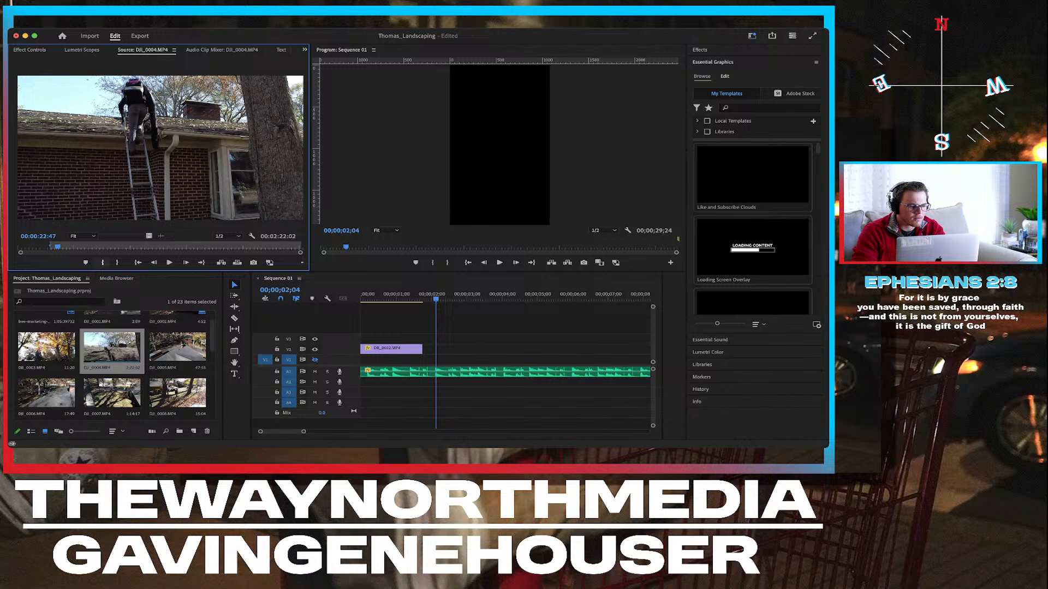
pyautogui.press('o')
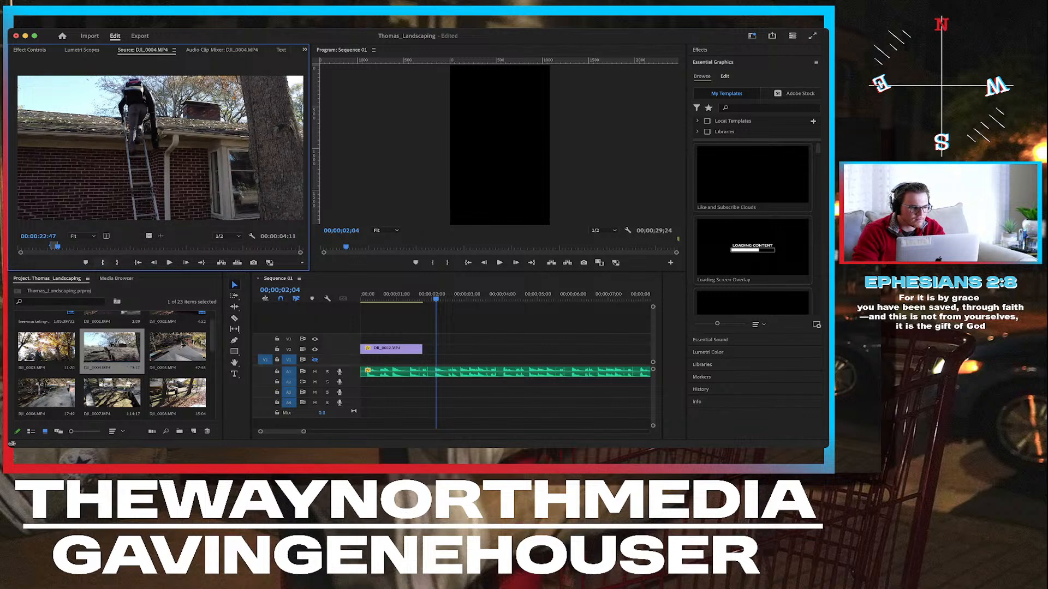
pyautogui.click(113, 359)
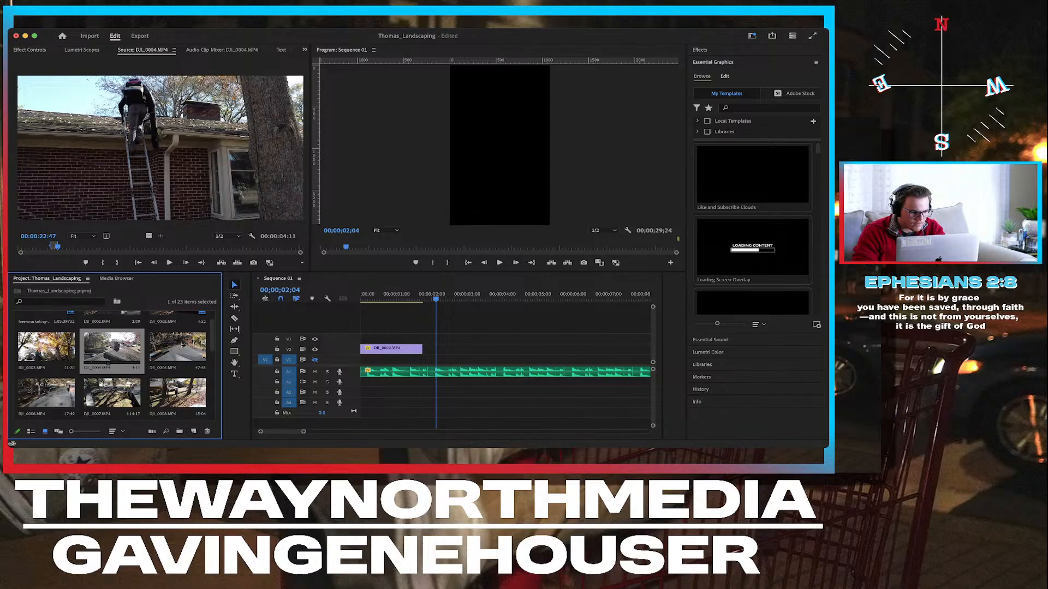
pyautogui.moveTo(113, 357); pyautogui.dragTo(431, 361)
pyautogui.hscroll(2, 430, 360)
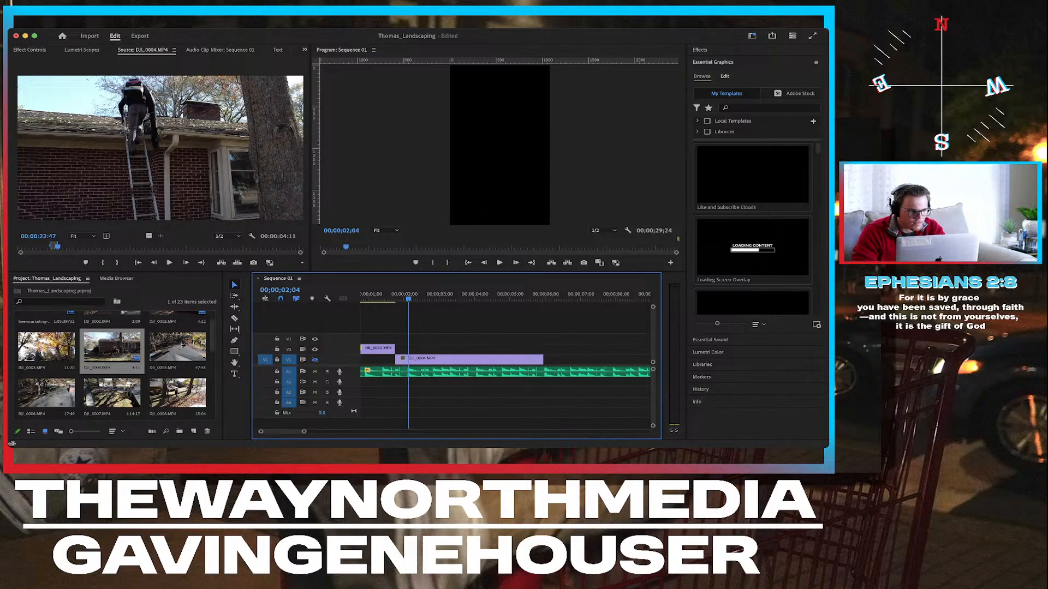
# Play the DJI_0004.MP4 source onward, and mark a new open-ended section with its In point at 00:00:26:02.
pyautogui.click(169, 263)
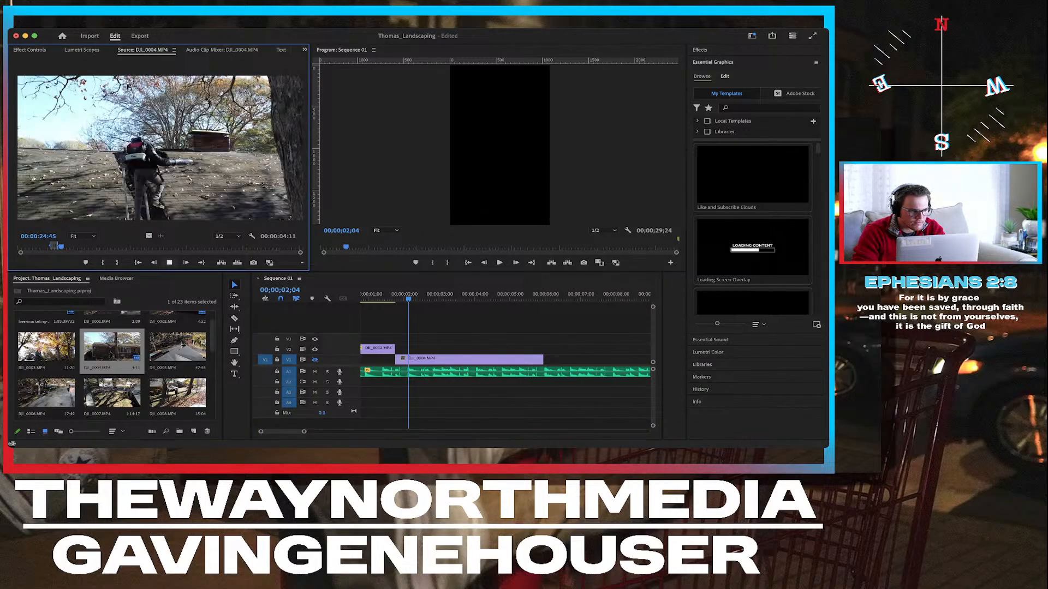
pyautogui.press('space')
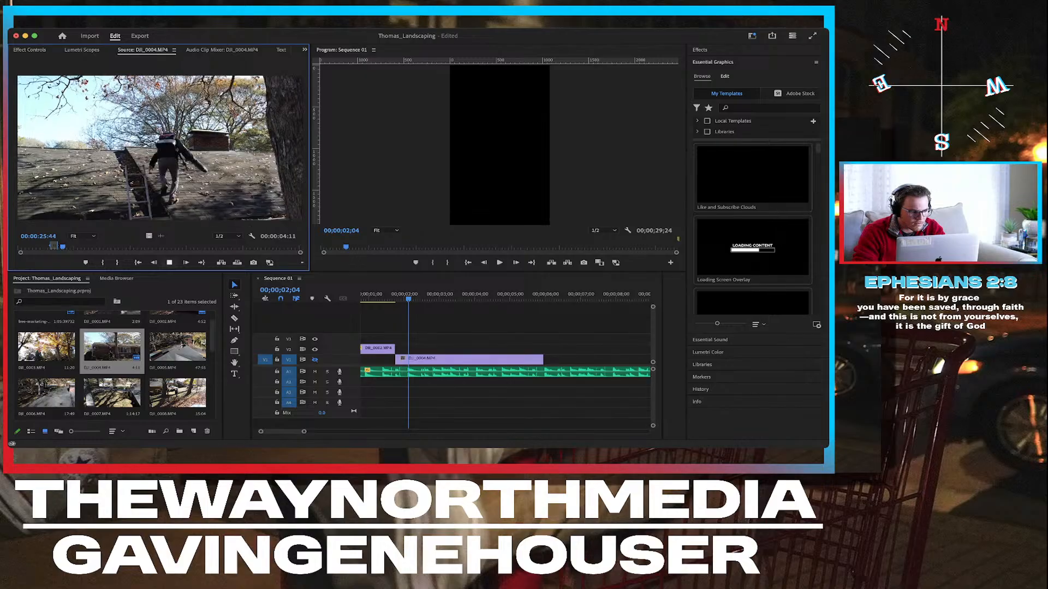
pyautogui.press('space')
pyautogui.hotkey('alt', 'x')
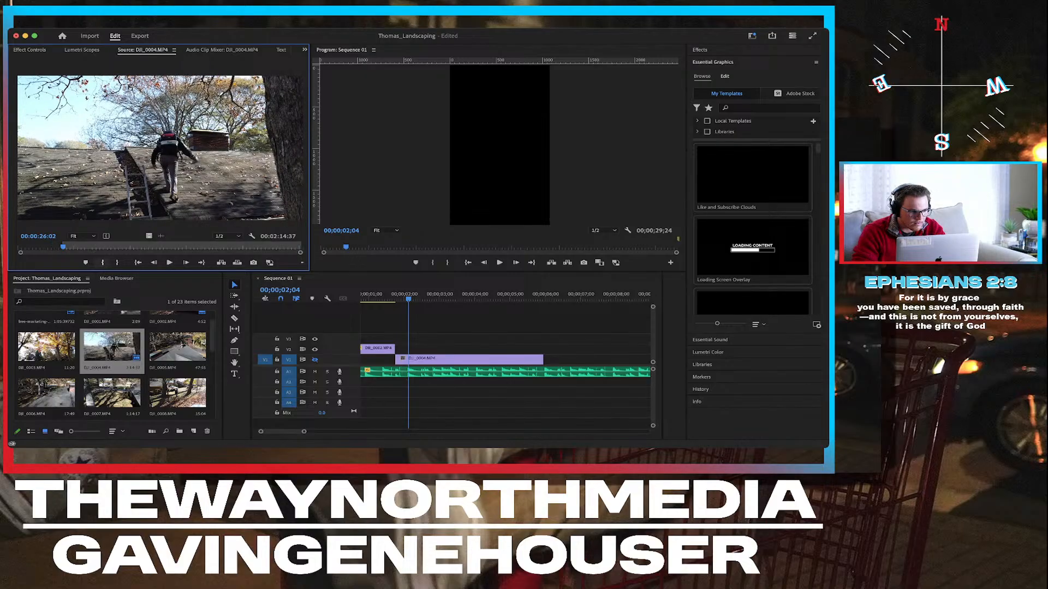
# Preview the rooftop footage in DJI_0004.MP4 through to about 00:01:13:10.
pyautogui.press('space')
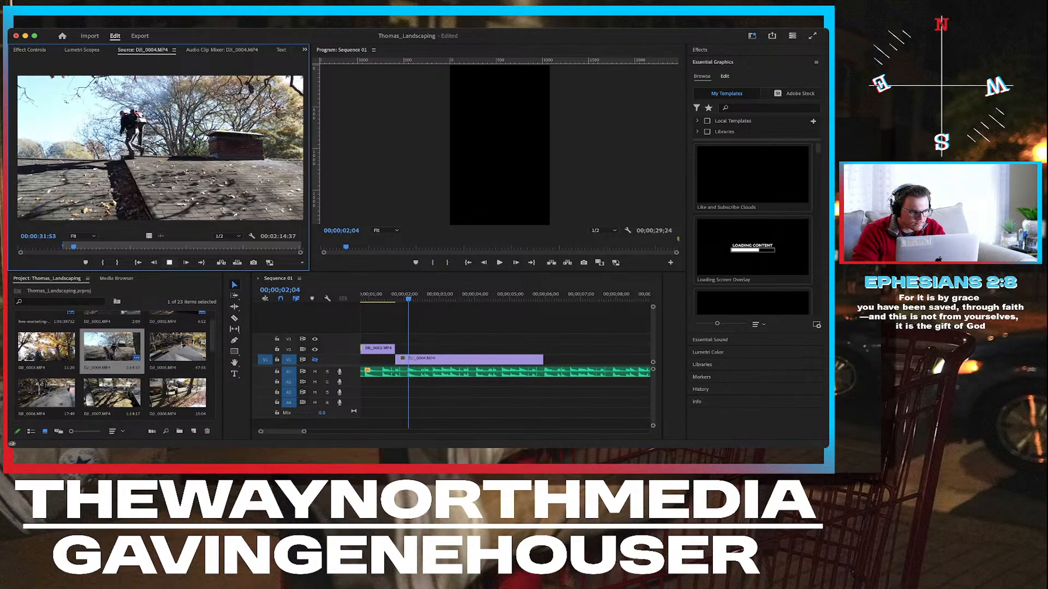
pyautogui.press('space')
pyautogui.press('space')
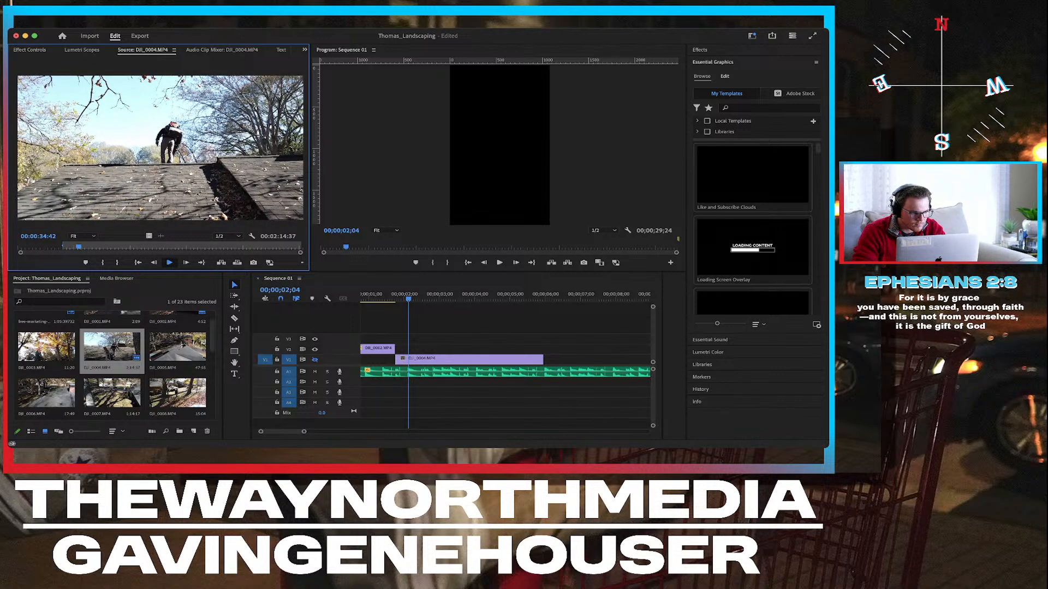
pyautogui.press('space')
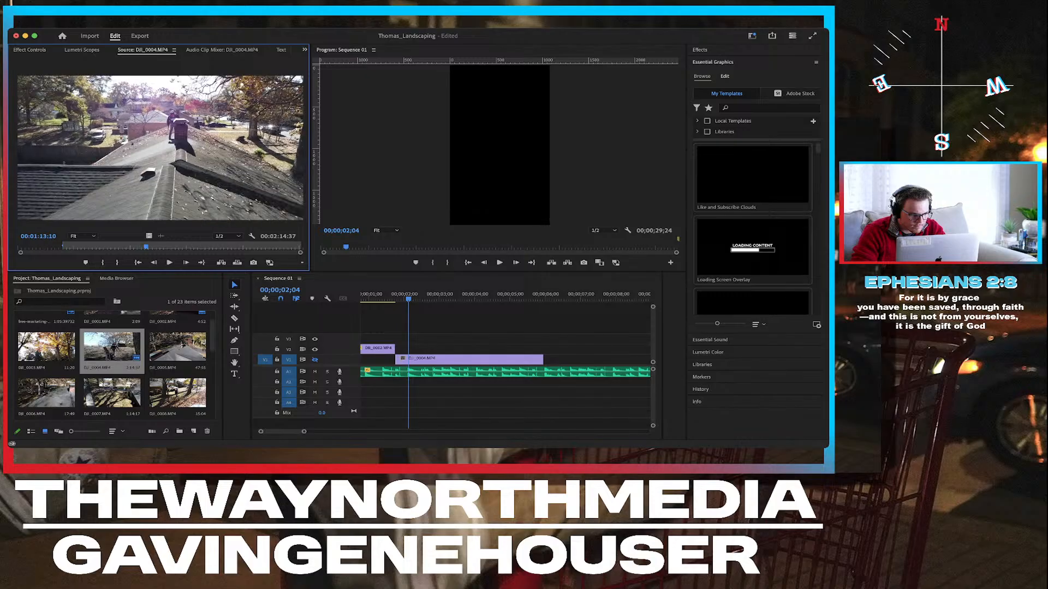
# Set the In point of DJI_0004.MP4 at 00:01:07:42 on the roof-ridge shot and review the footage from there.
pyautogui.moveTo(139, 247); pyautogui.dragTo(137, 247)
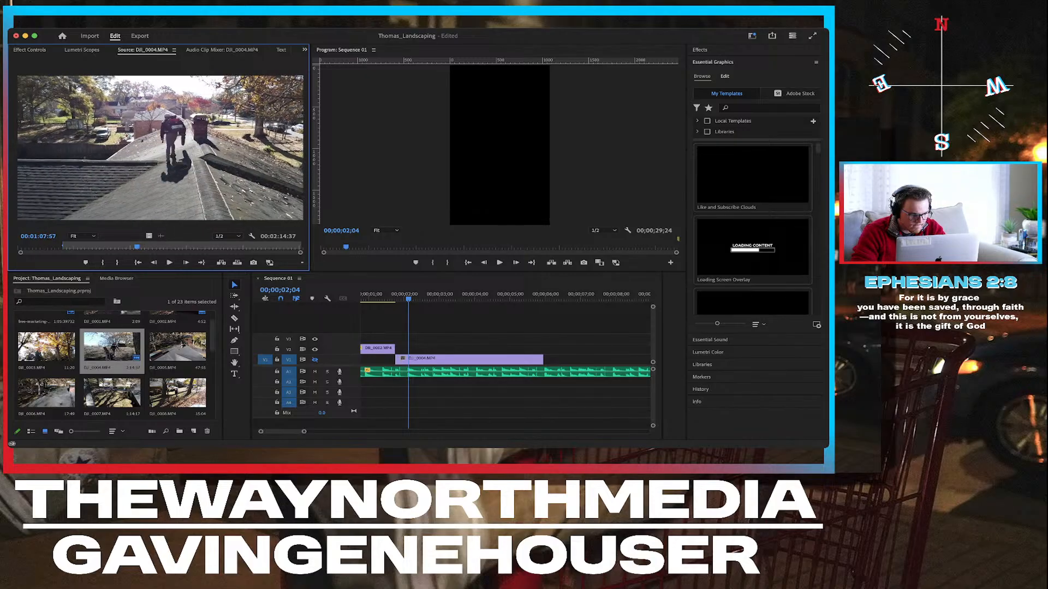
pyautogui.press('i')
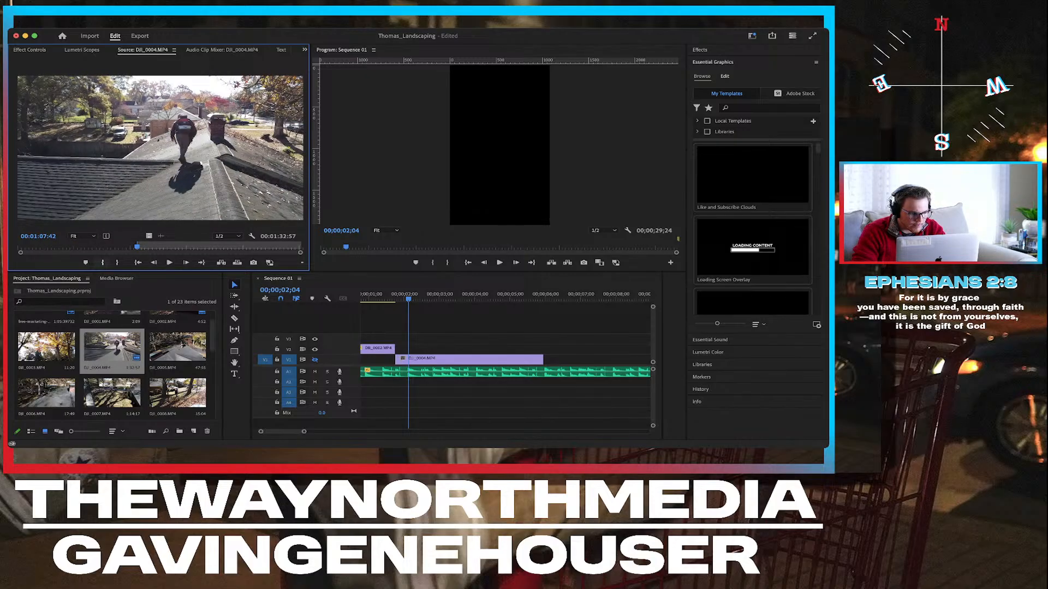
pyautogui.press('space')
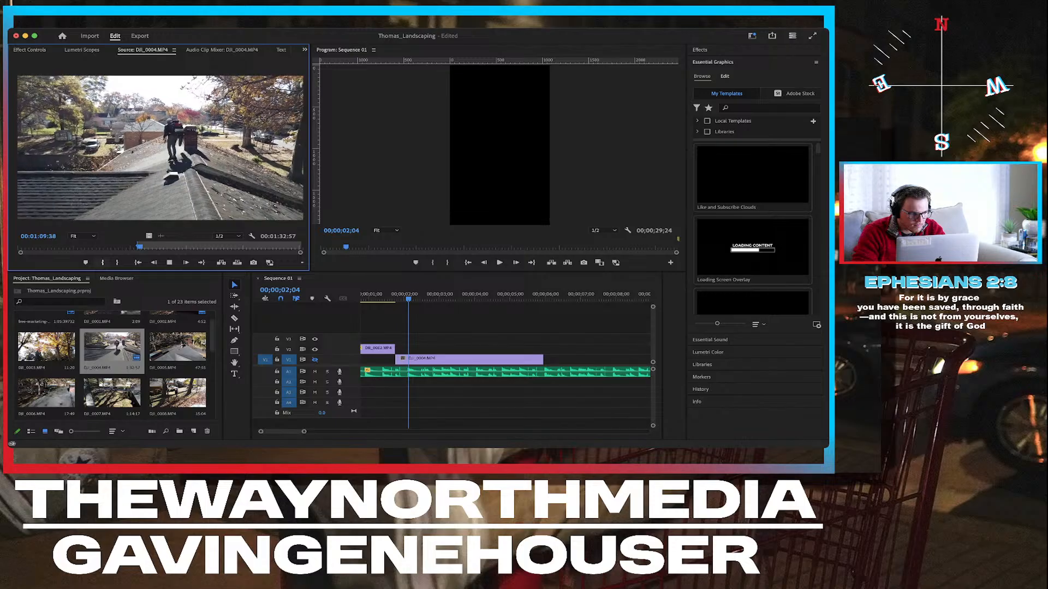
pyautogui.press('space')
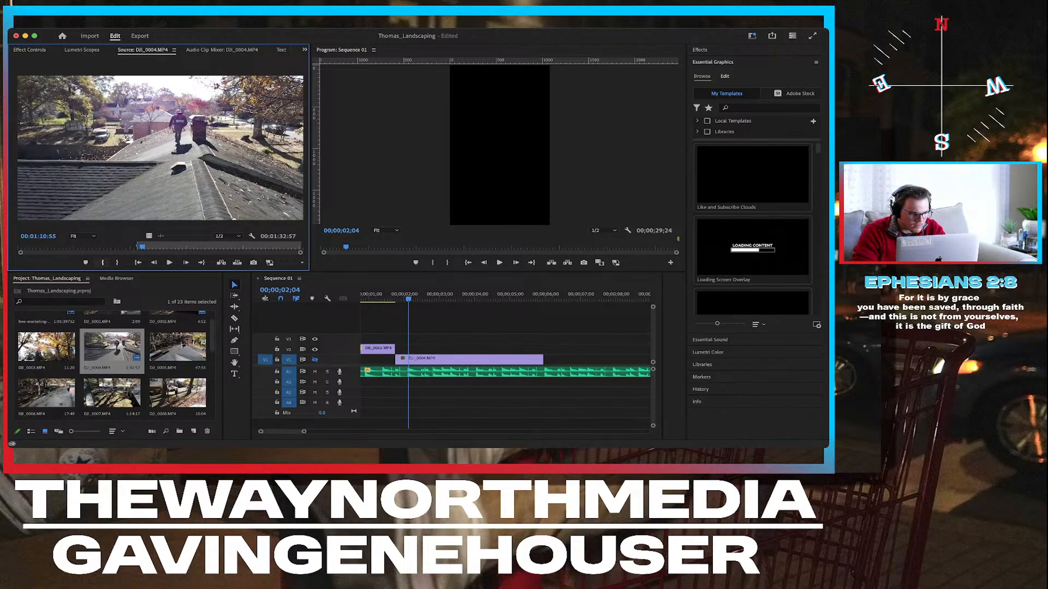
pyautogui.press('j')
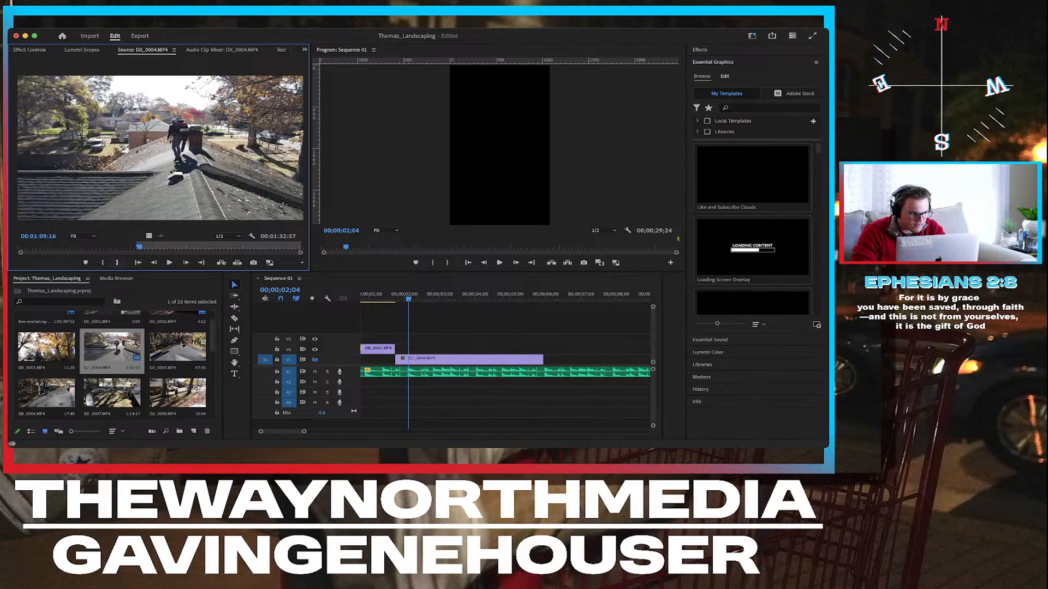
pyautogui.click(137, 263)
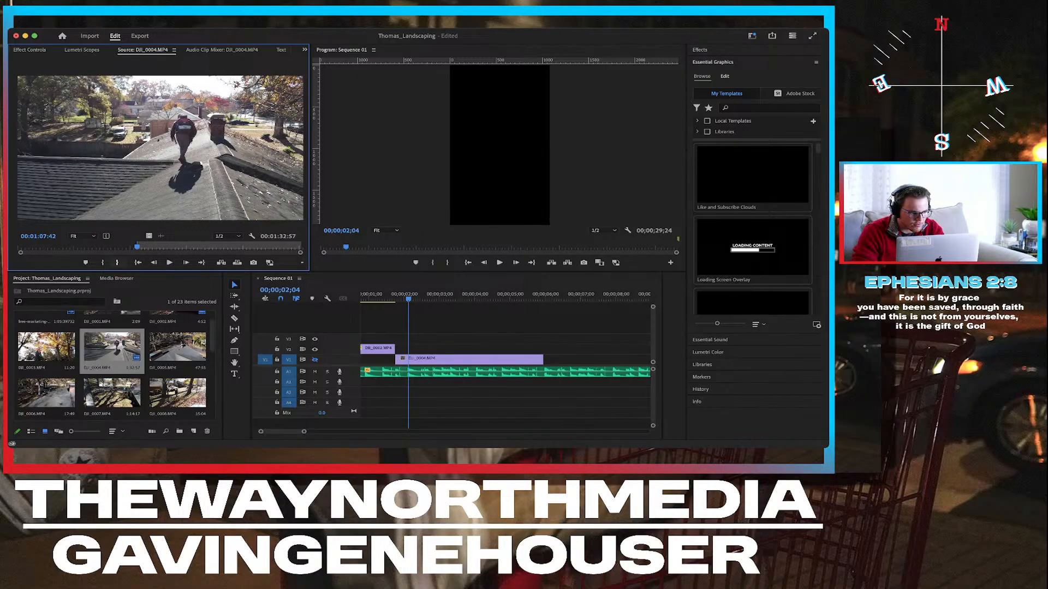
# Mark the roof-ridge shot in DJI_0004.MP4 with an In point at 00:01:08:32 and an Out point at 00:01:10:26.
pyautogui.press('space')
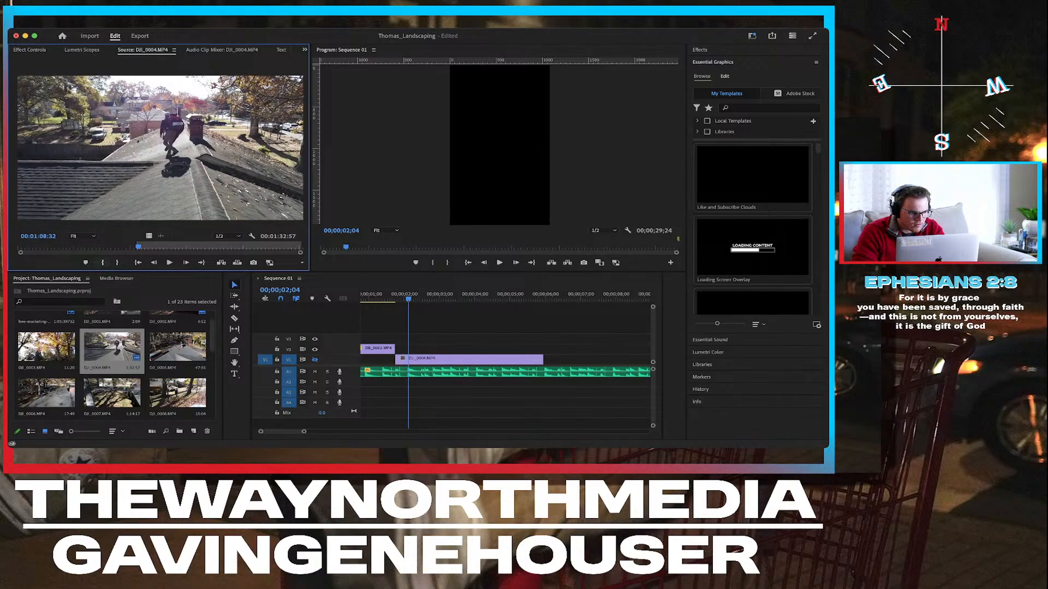
pyautogui.press('i')
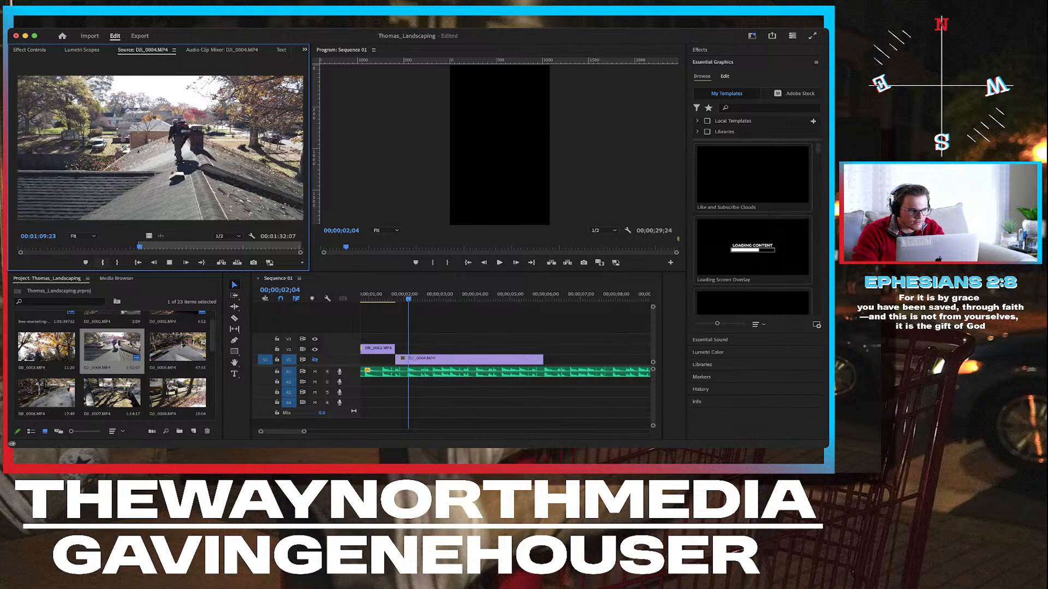
pyautogui.press('space')
pyautogui.press('o')
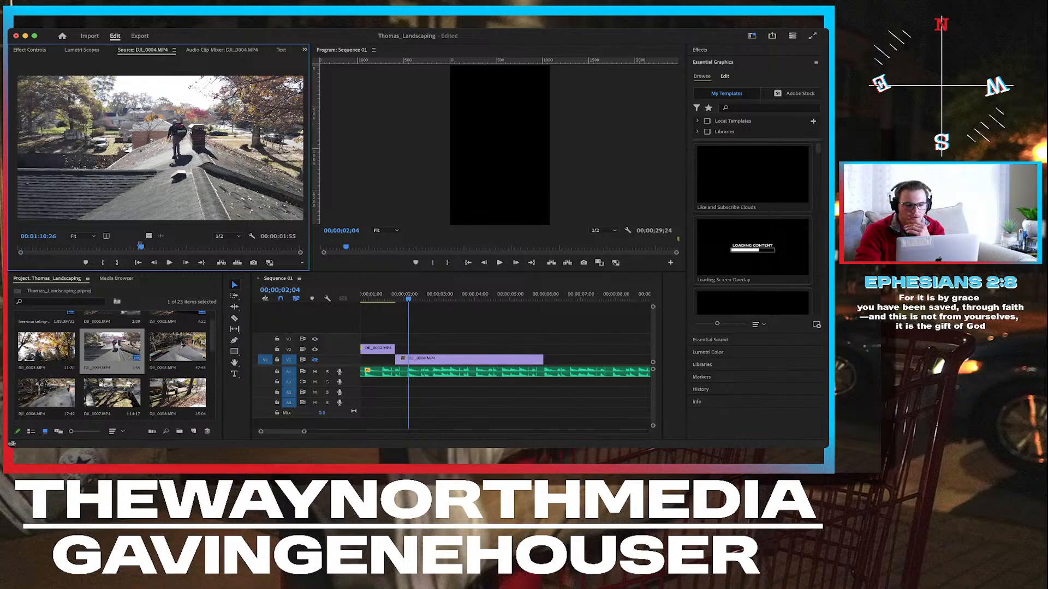
# Turn on the V1 track output and show the ladder clip at 00;00;01;28 in the sequence.
pyautogui.click(425, 295)
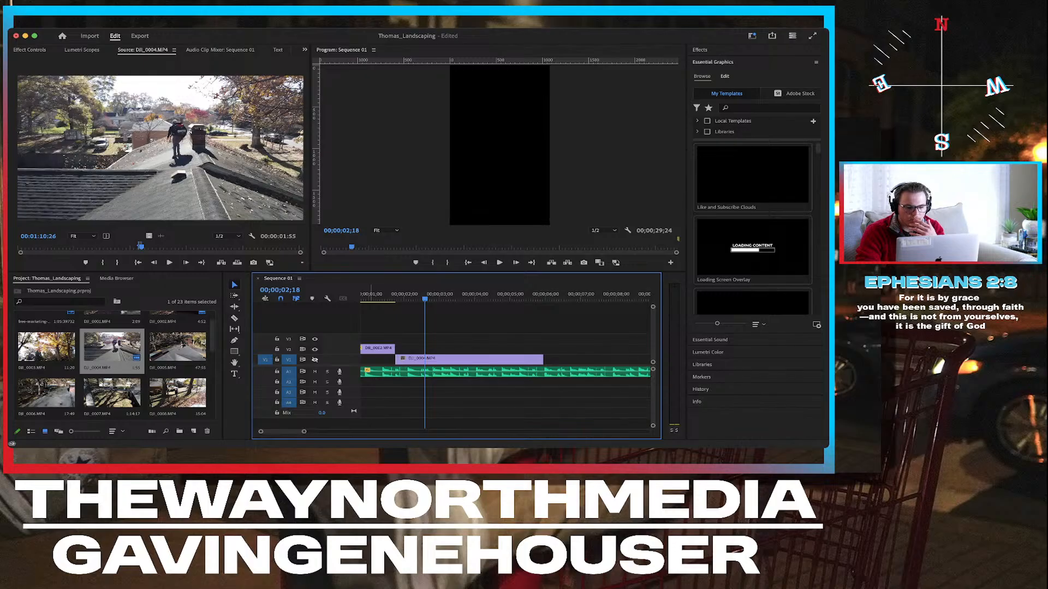
pyautogui.click(314, 359)
pyautogui.click(401, 295)
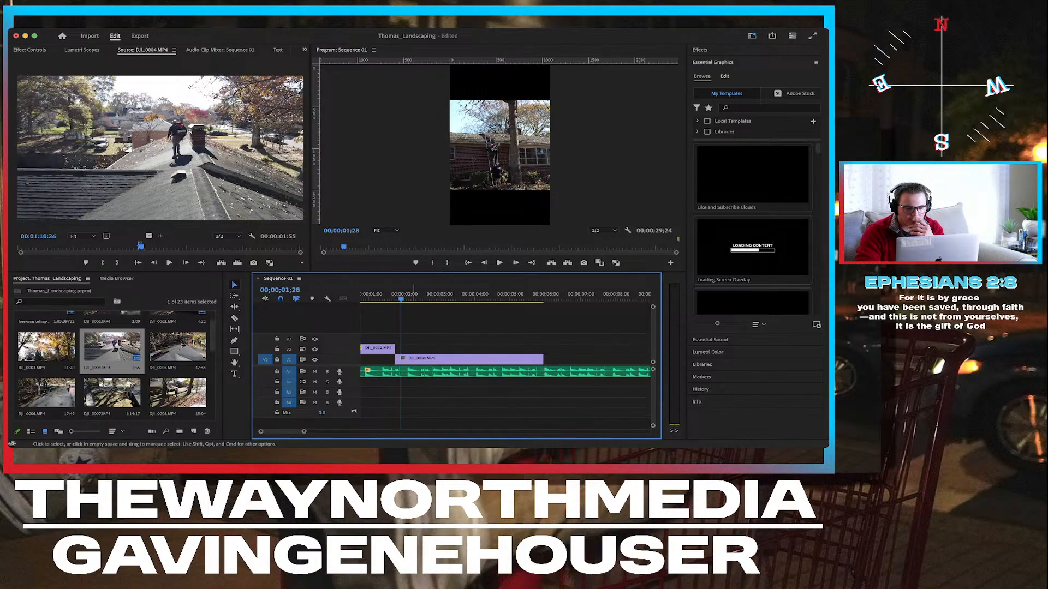
# Set the Scale of the DJI_0004.MP4 clip on V1 to 178 to fill the vertical frame.
pyautogui.click(29, 49)
pyautogui.moveTo(103, 101); pyautogui.dragTo(147, 101)
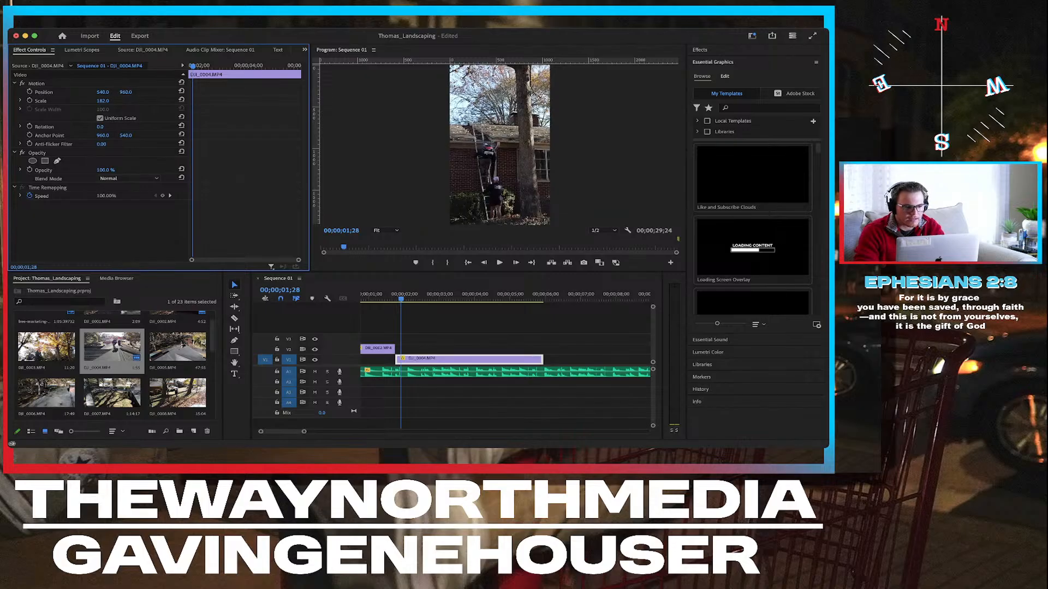
pyautogui.click(103, 101)
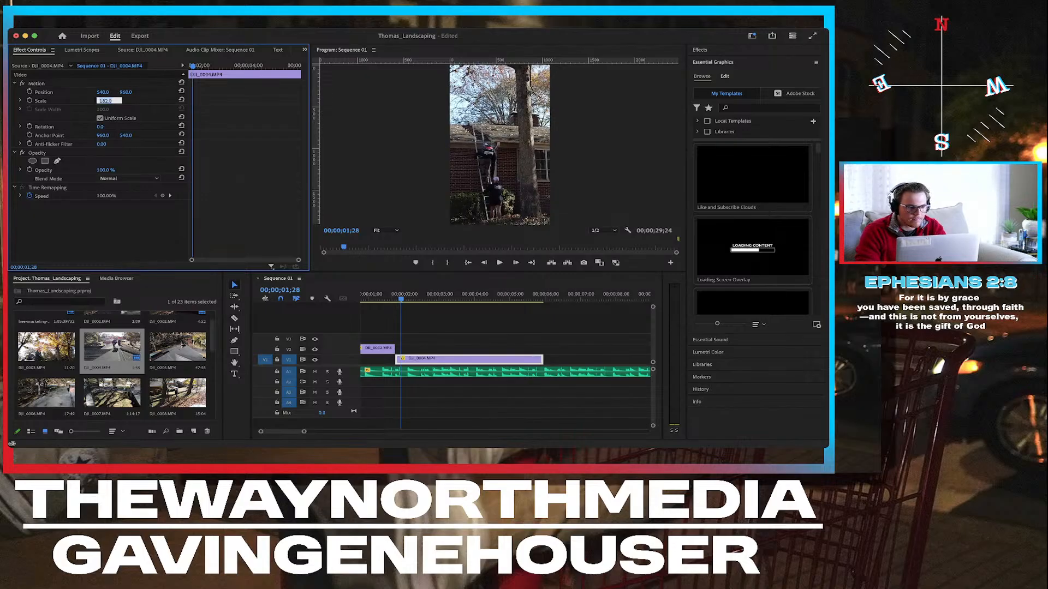
pyautogui.write('180')
pyautogui.press('Return')
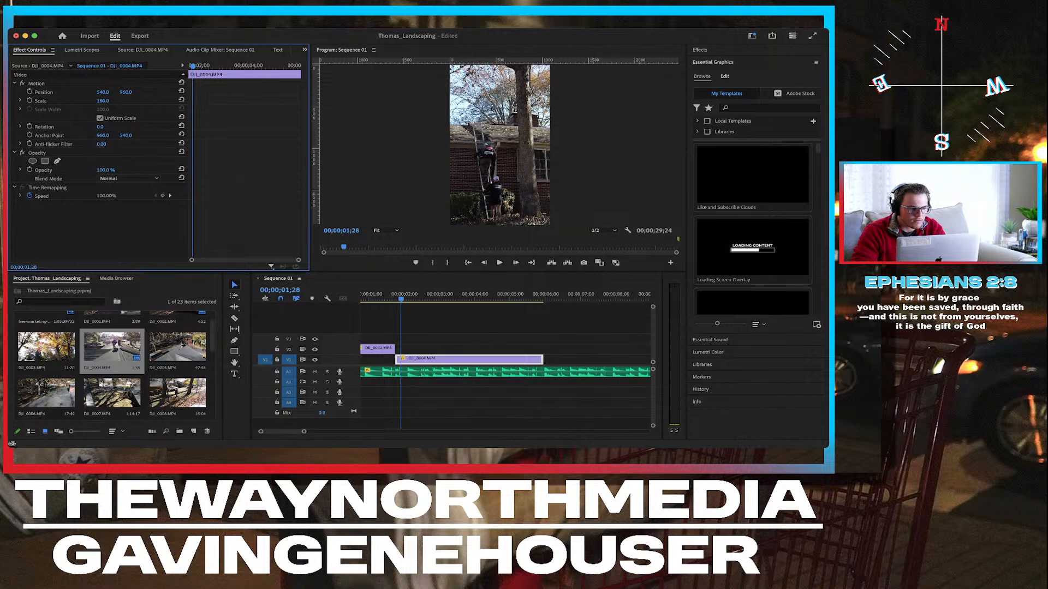
pyautogui.click(102, 101)
pyautogui.click(108, 101)
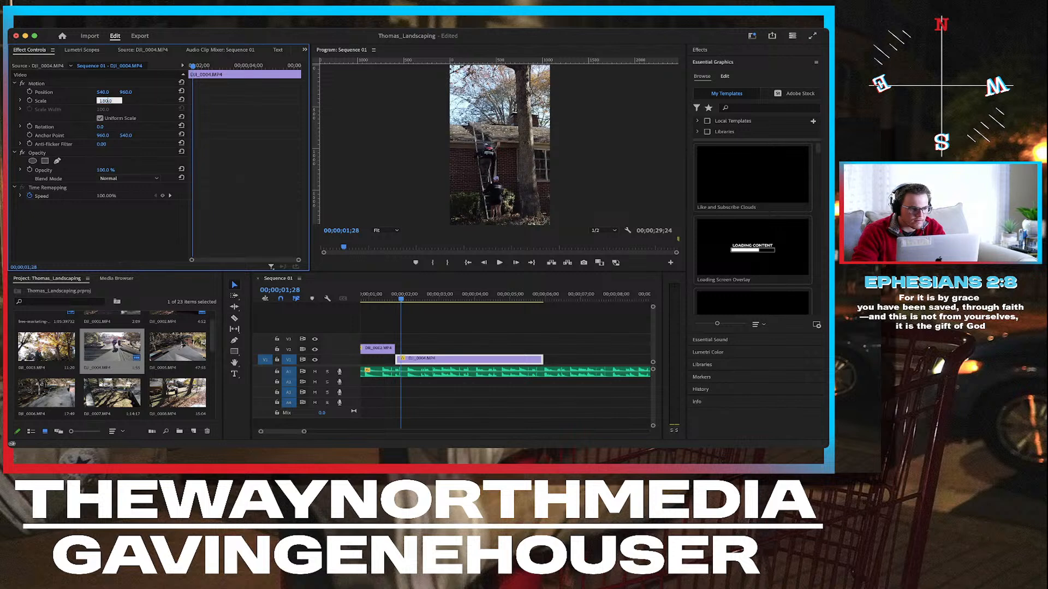
pyautogui.write('78')
pyautogui.press('Return')
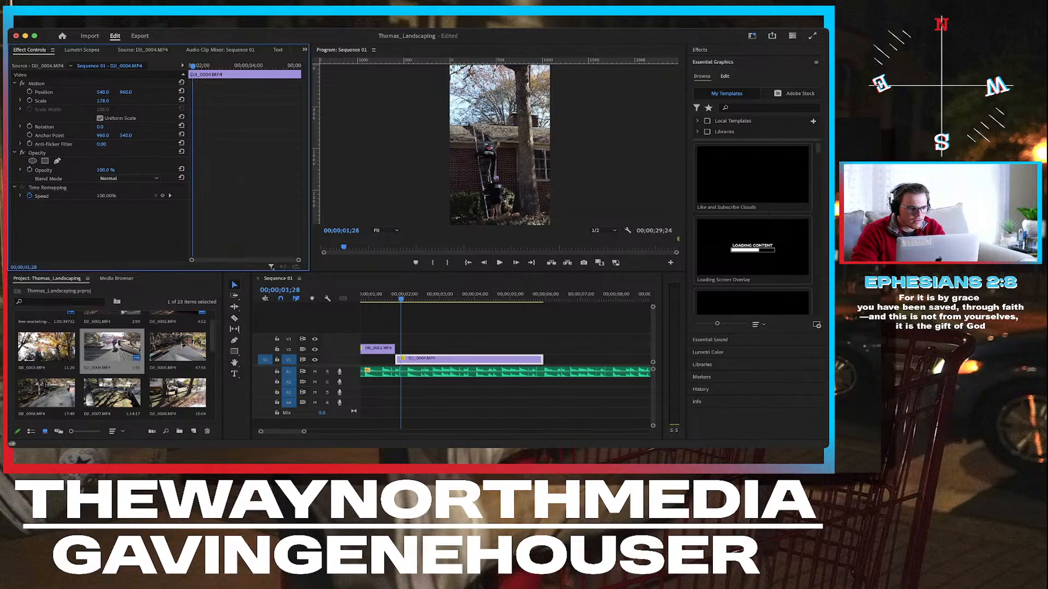
# Undo a trial vertical shift of the ladder clip and set its horizontal Position to 638.
pyautogui.moveTo(126, 92); pyautogui.dragTo(171, 92)
pyautogui.press('super+z')
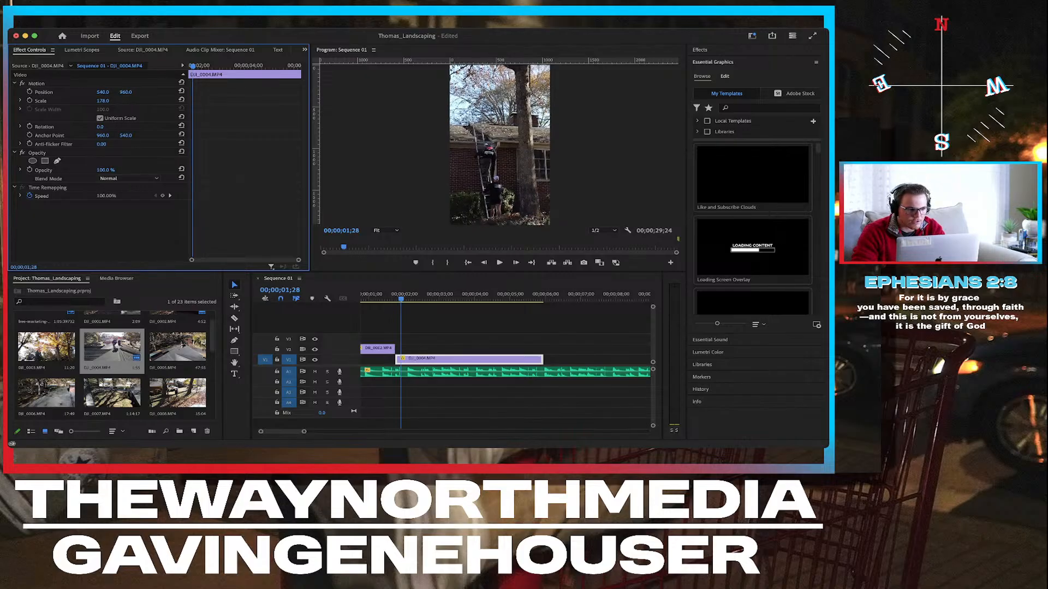
pyautogui.moveTo(103, 93); pyautogui.dragTo(153, 92)
pyautogui.moveTo(103, 93); pyautogui.dragTo(103, 92)
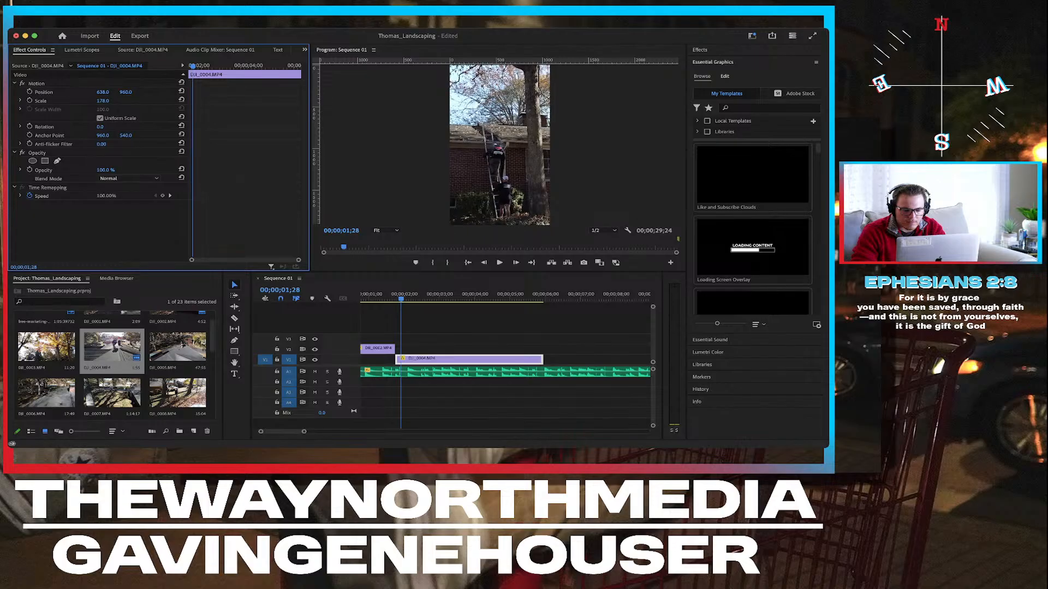
# Play the cut from the sign opener to the ladder clip several times to check its timing against the music.
pyautogui.moveTo(401, 299); pyautogui.dragTo(395, 299)
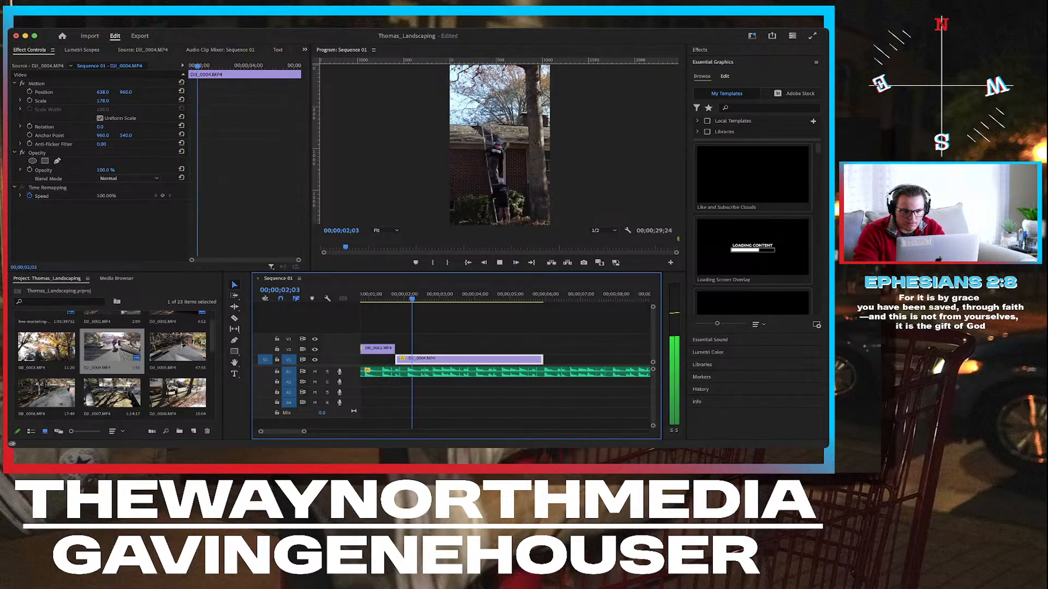
pyautogui.press('space')
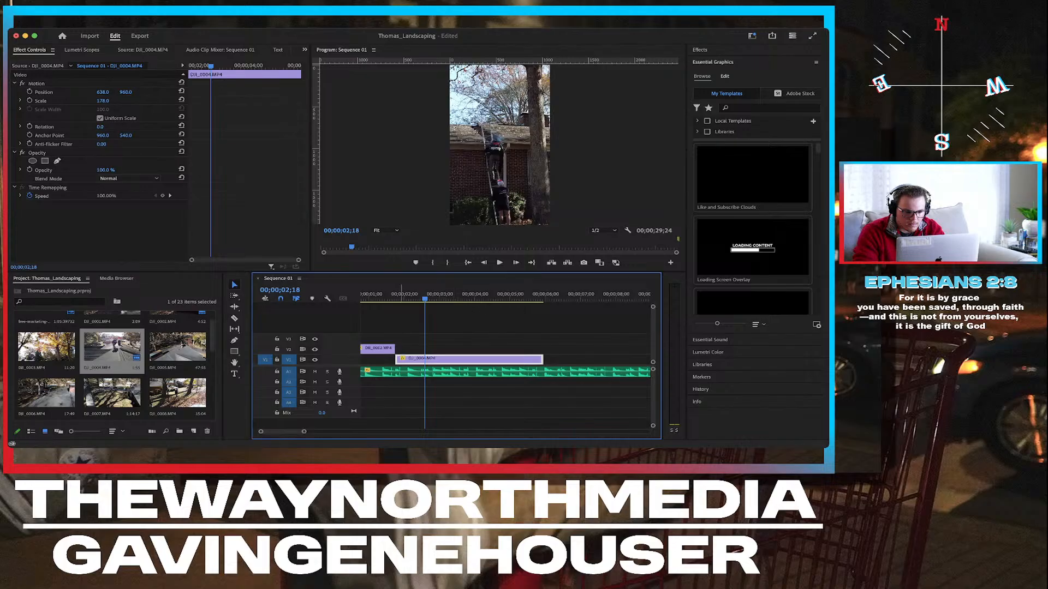
pyautogui.moveTo(395, 298); pyautogui.dragTo(372, 298)
pyautogui.press('space')
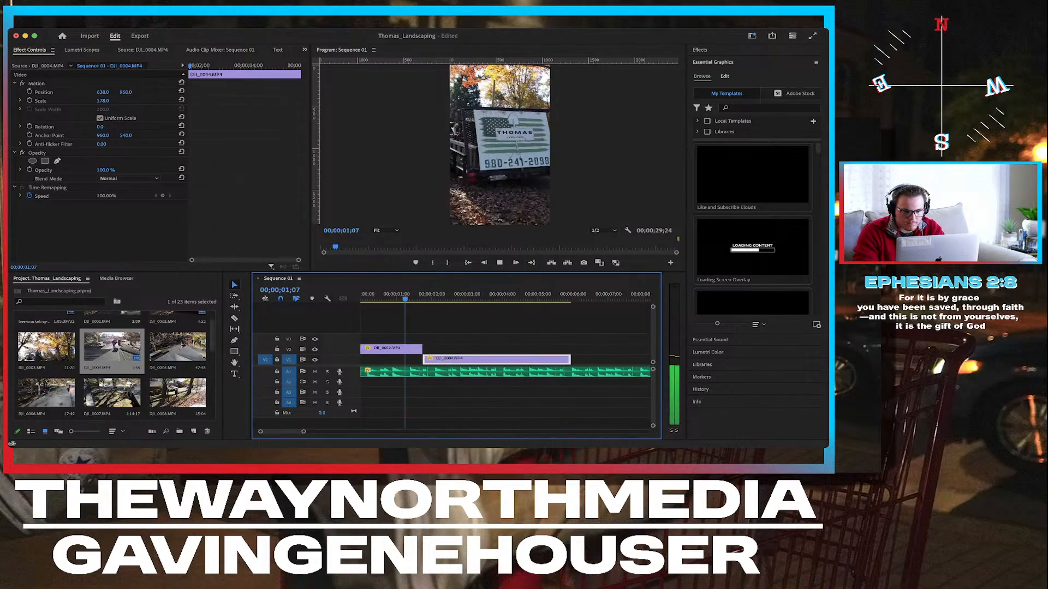
pyautogui.press('space')
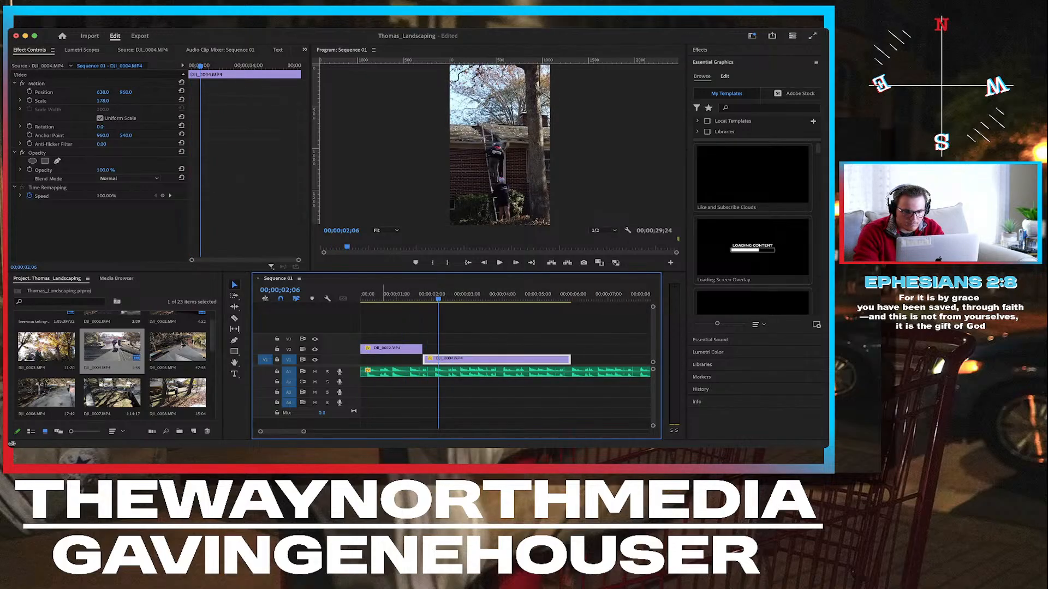
pyautogui.click(382, 294)
pyautogui.press('space')
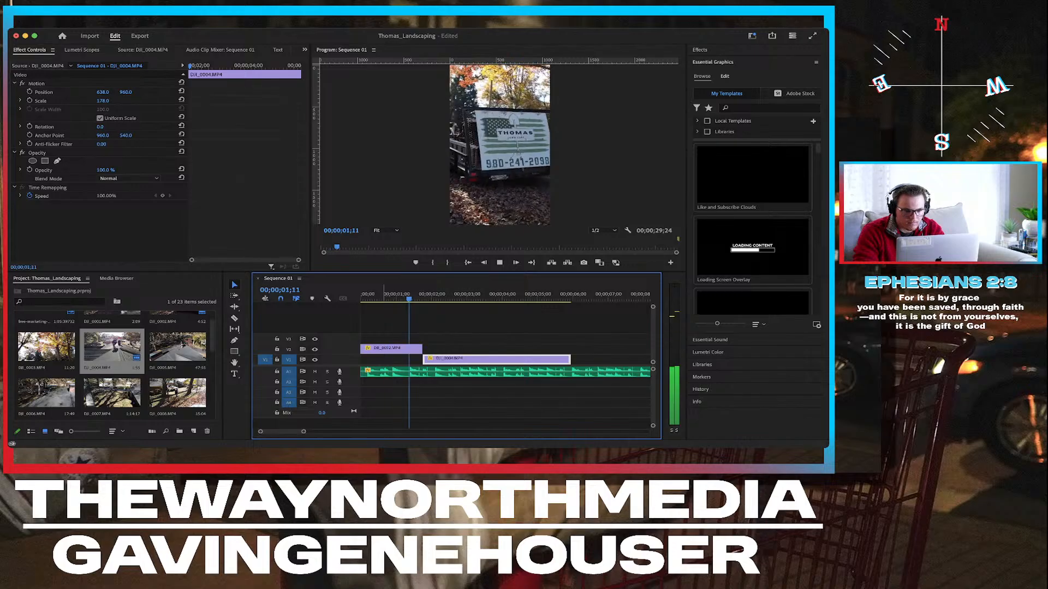
pyautogui.press('space')
pyautogui.click(409, 294)
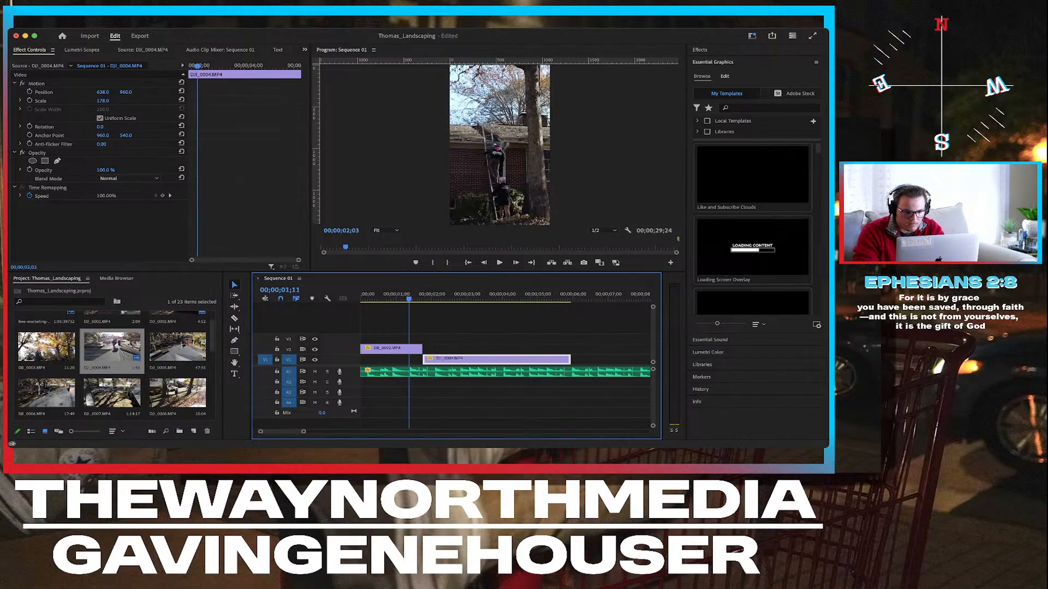
pyautogui.press('space')
pyautogui.press('space')
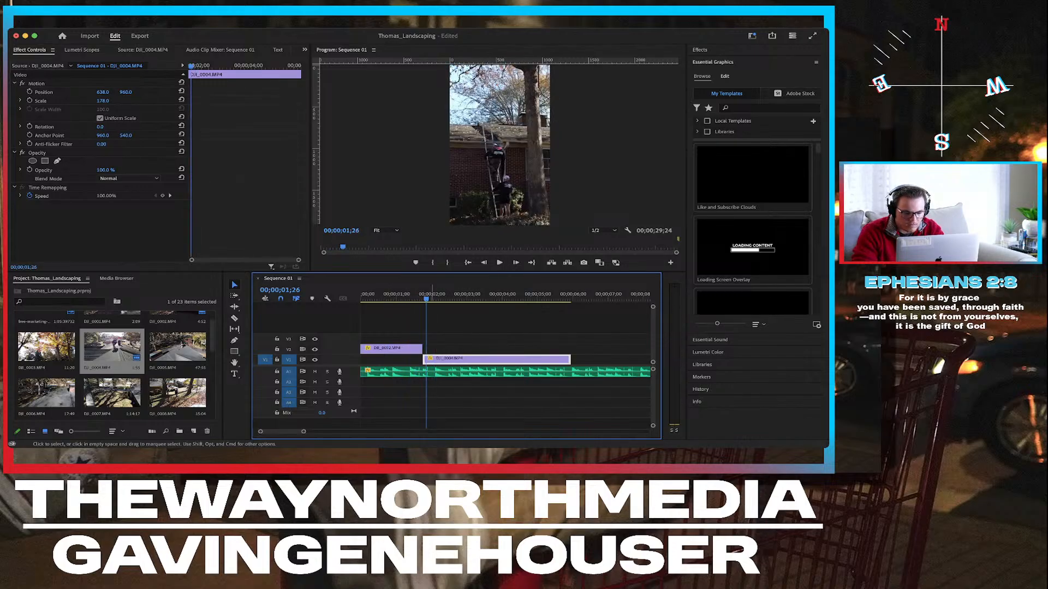
# Replay the first frames of the ladder clip repeatedly, between about 00;00;01;21 and 00;00;02;13, to locate the music beats.
pyautogui.scroll(5, 431, 354)
pyautogui.hscroll(-1, 430, 355)
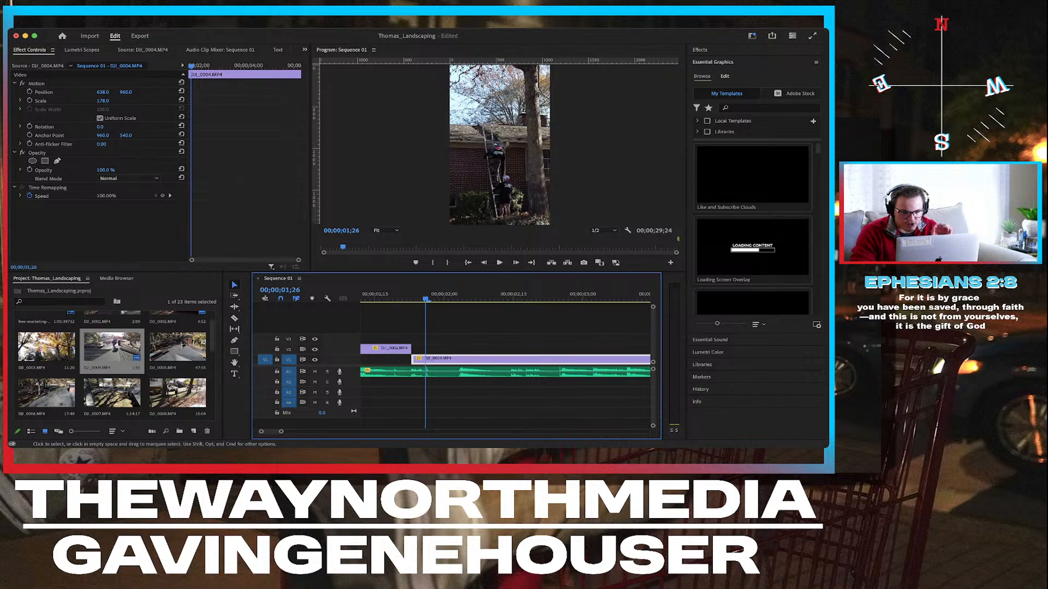
pyautogui.click(406, 294)
pyautogui.press('space')
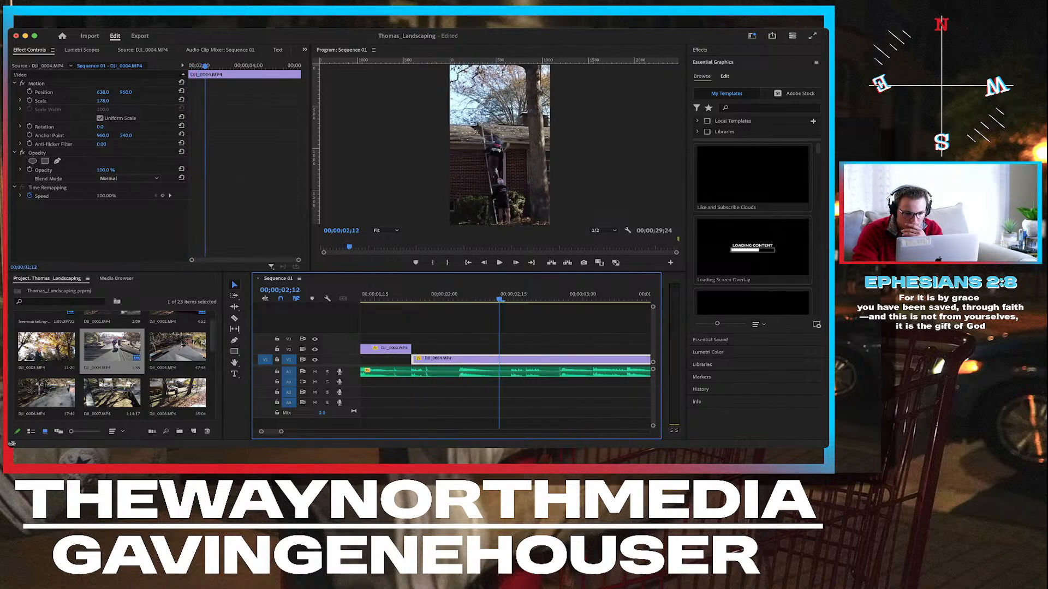
pyautogui.press('space')
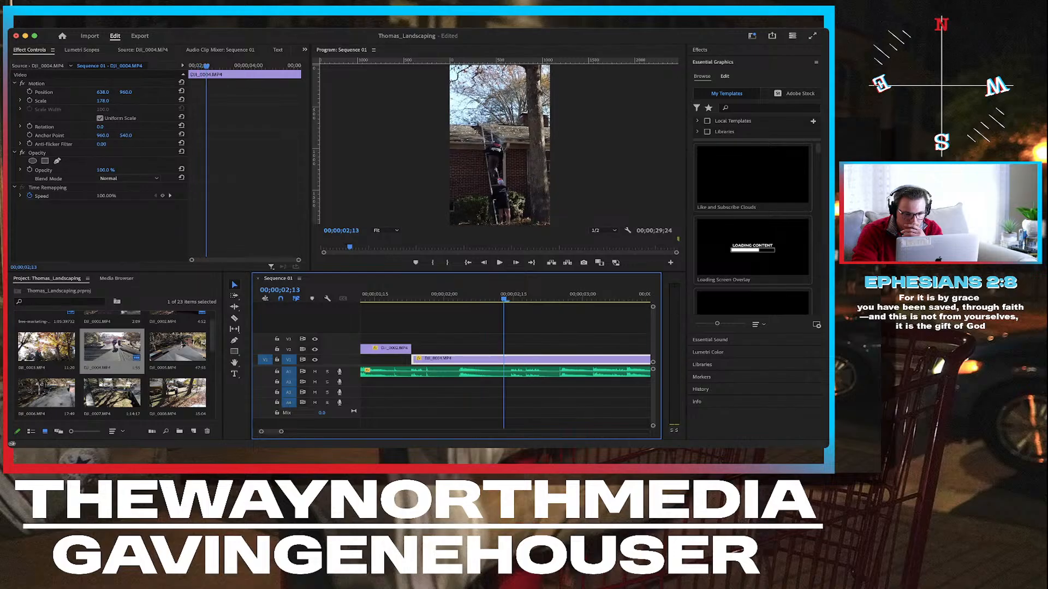
pyautogui.click(430, 294)
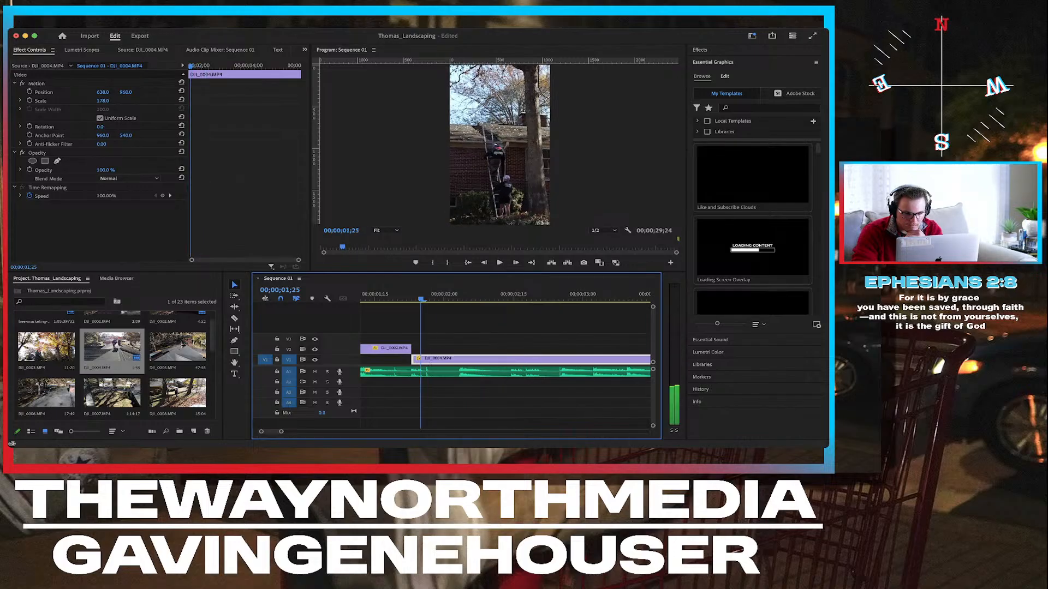
pyautogui.press('space')
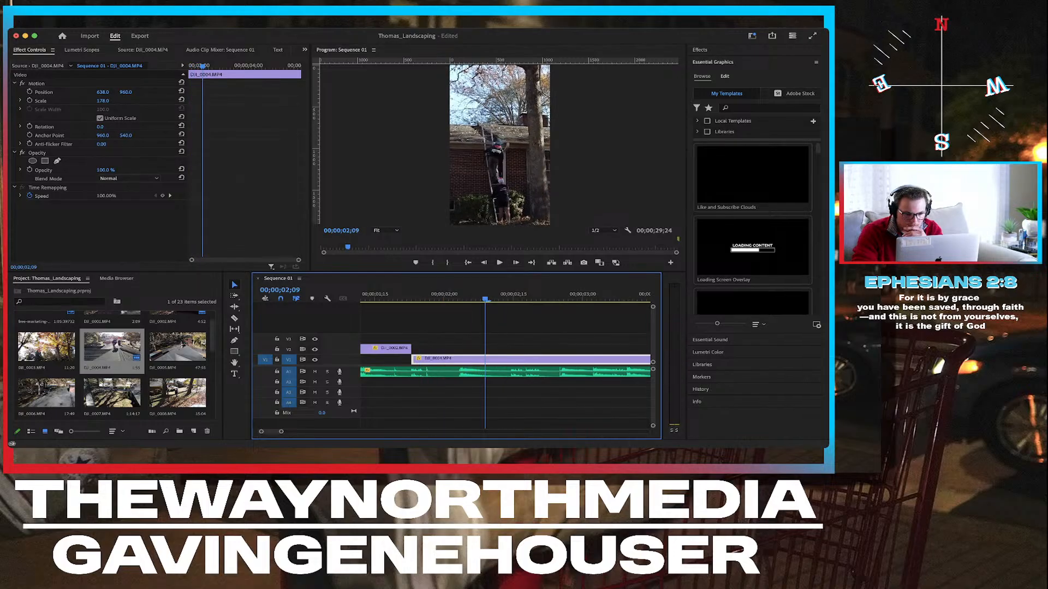
pyautogui.click(422, 294)
pyautogui.press('space')
pyautogui.press('space')
pyautogui.click(423, 294)
pyautogui.press('space')
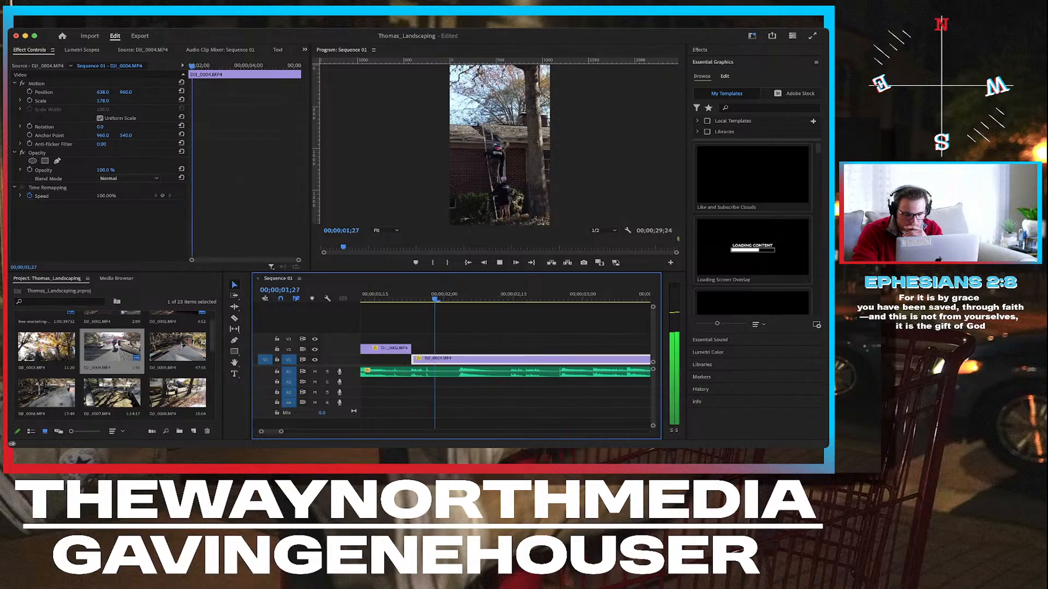
pyautogui.press('space')
pyautogui.click(403, 294)
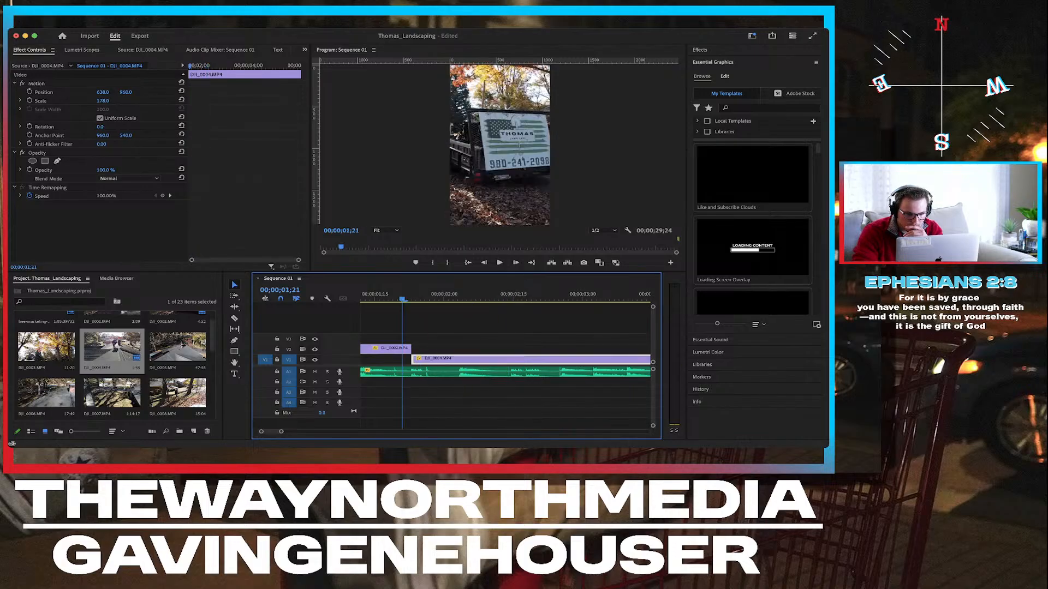
pyautogui.press('space')
pyautogui.press('space')
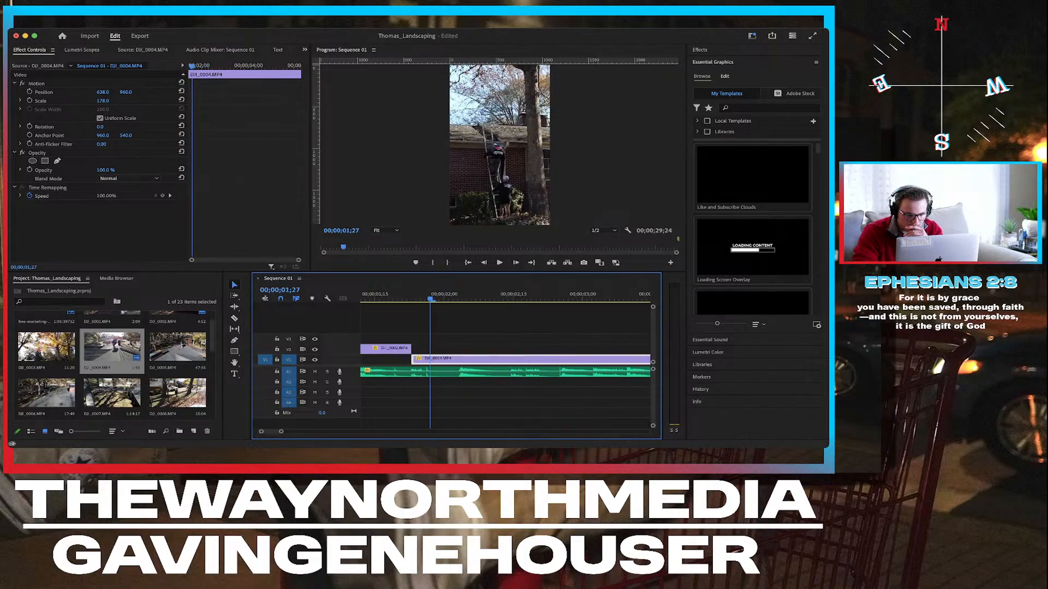
pyautogui.press('space')
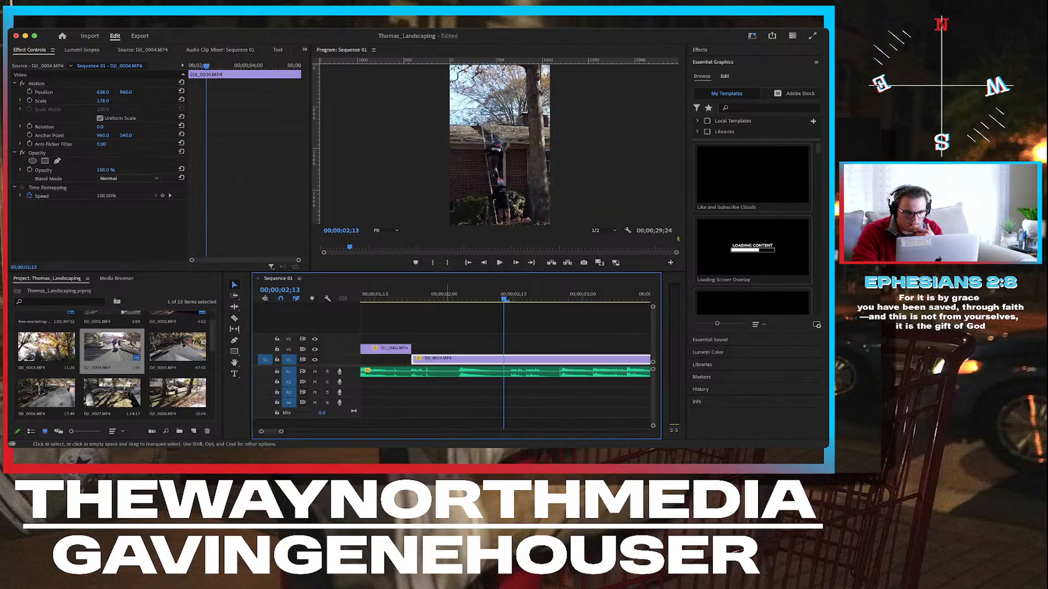
pyautogui.click(406, 295)
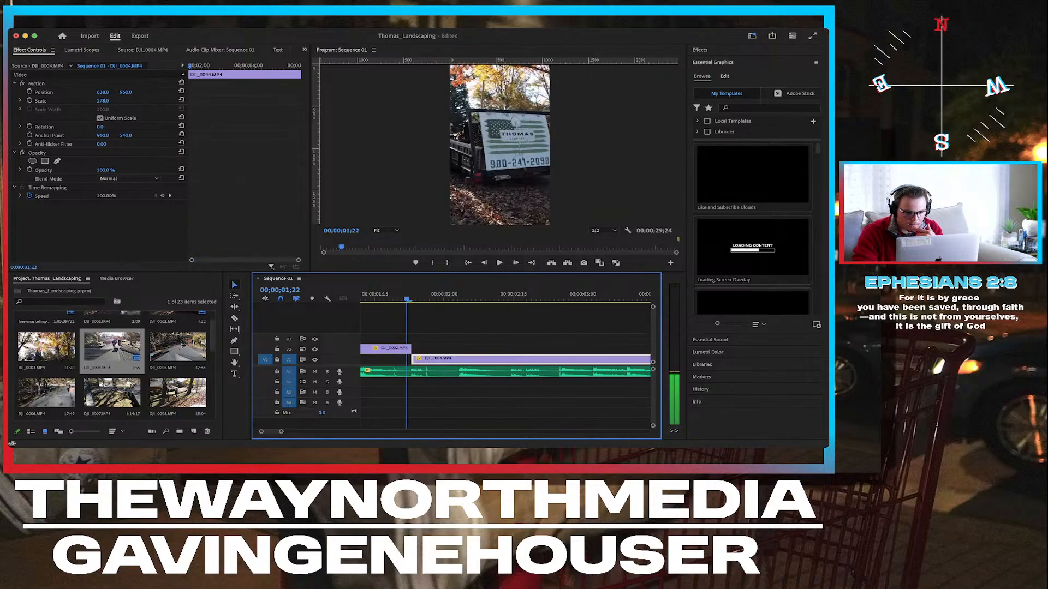
# Extend the start of the ladder clip on V1 back to 00;00;01;19.
pyautogui.moveTo(406, 296); pyautogui.dragTo(589, 295)
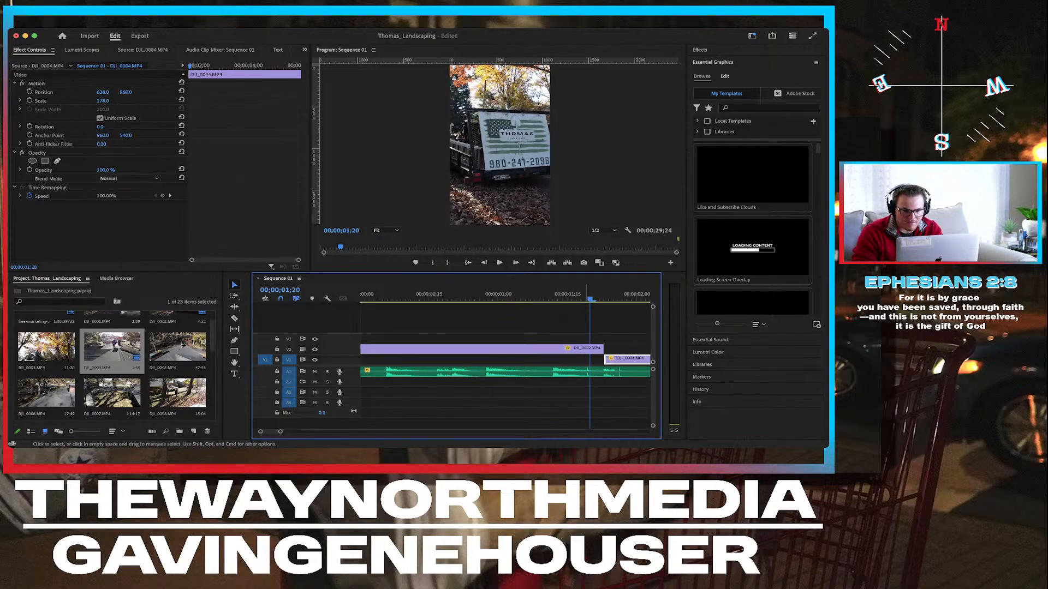
pyautogui.hscroll(3, 586, 295)
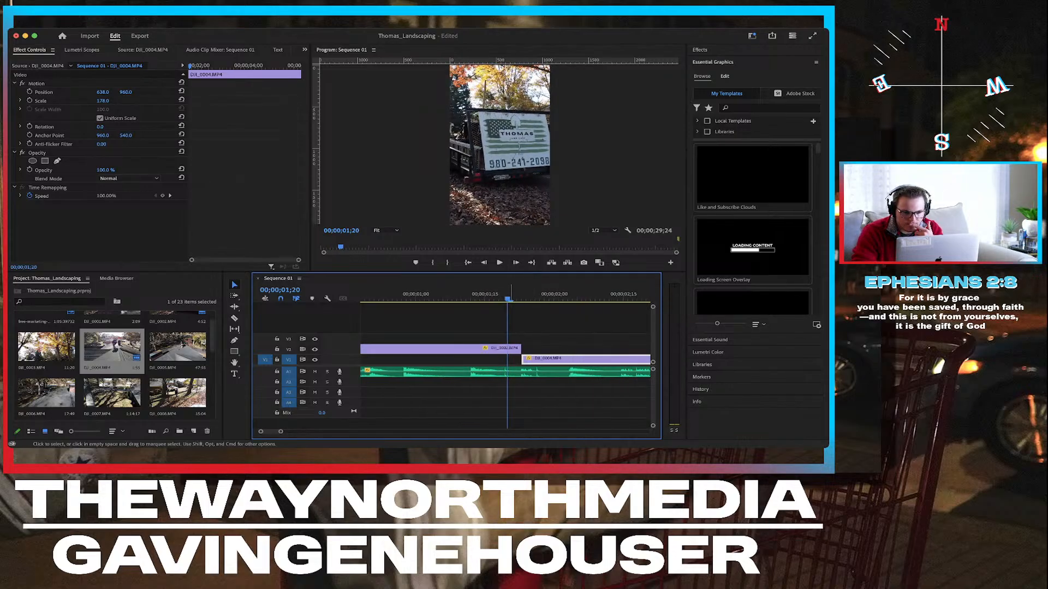
pyautogui.press('Left')
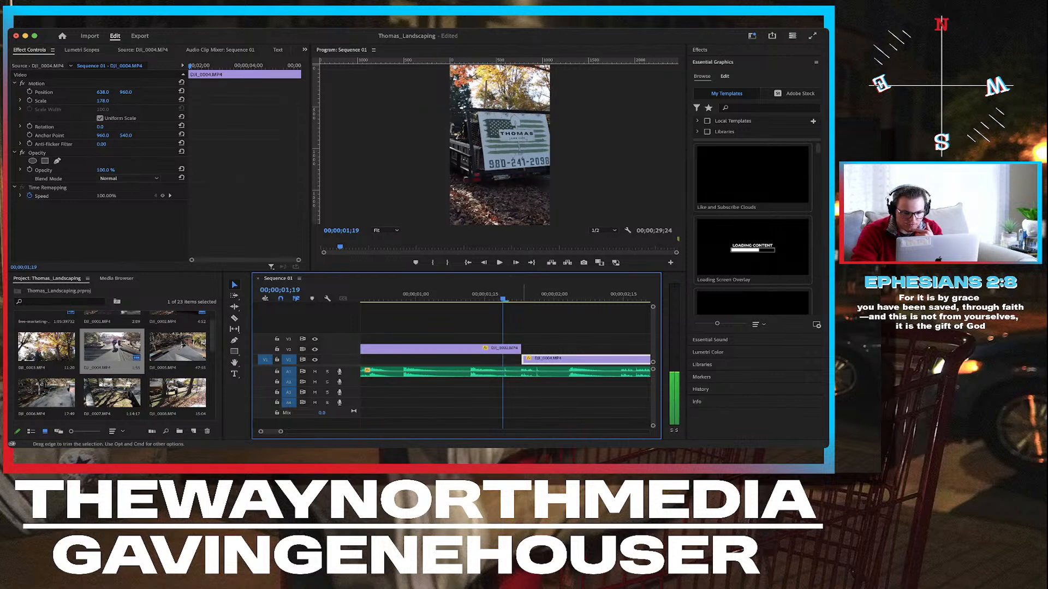
pyautogui.moveTo(523, 359); pyautogui.dragTo(503, 359)
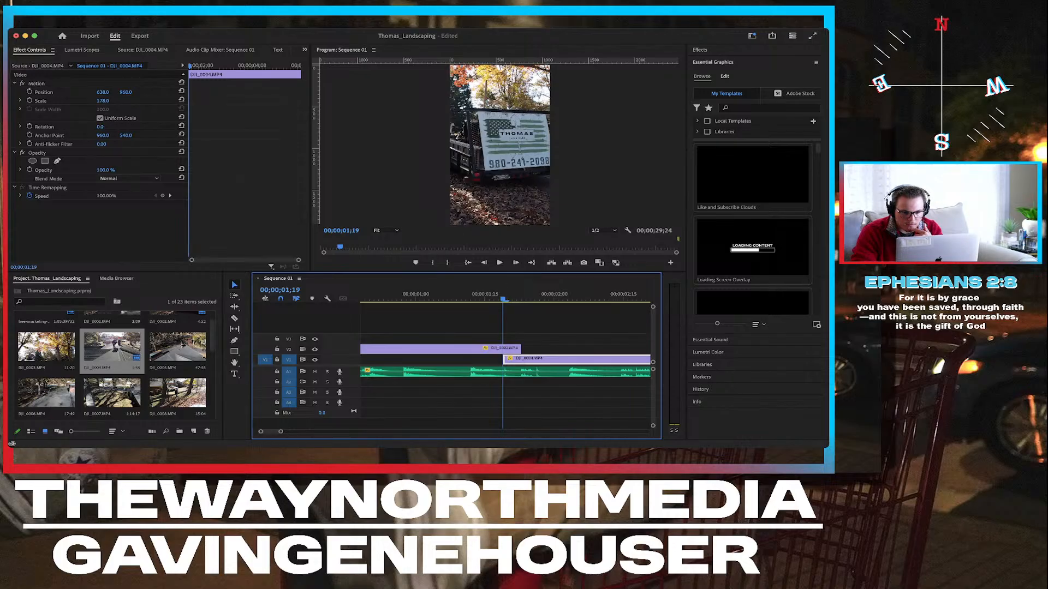
pyautogui.press('space')
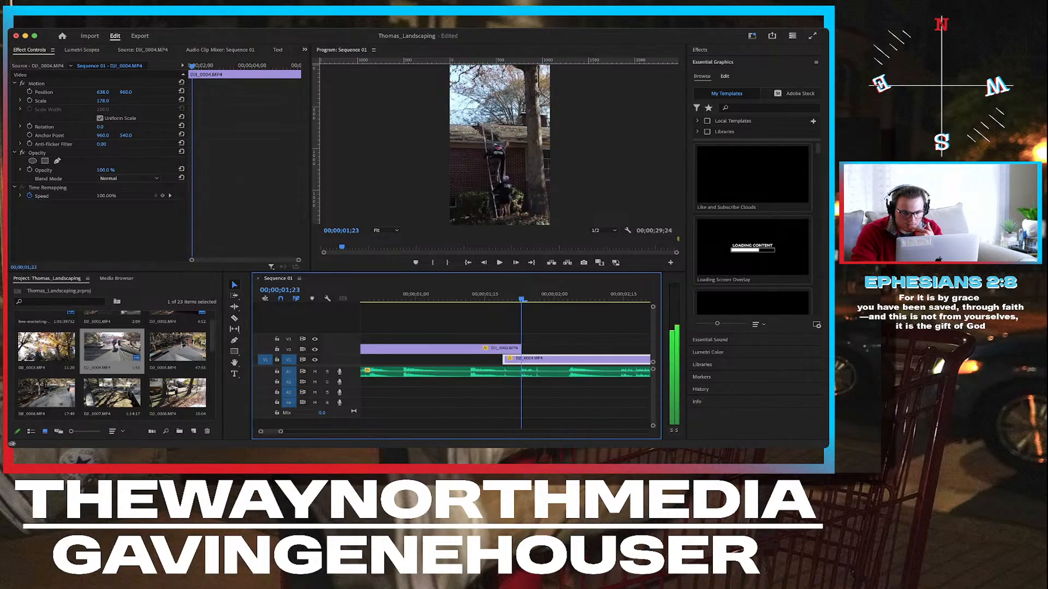
# Trim the end of the sign opener clip on V2 to 00;00;01;19 and play back the new cut.
pyautogui.press('Left')
pyautogui.press('Left')
pyautogui.press('Left')
pyautogui.press('Left')
pyautogui.press('Left')
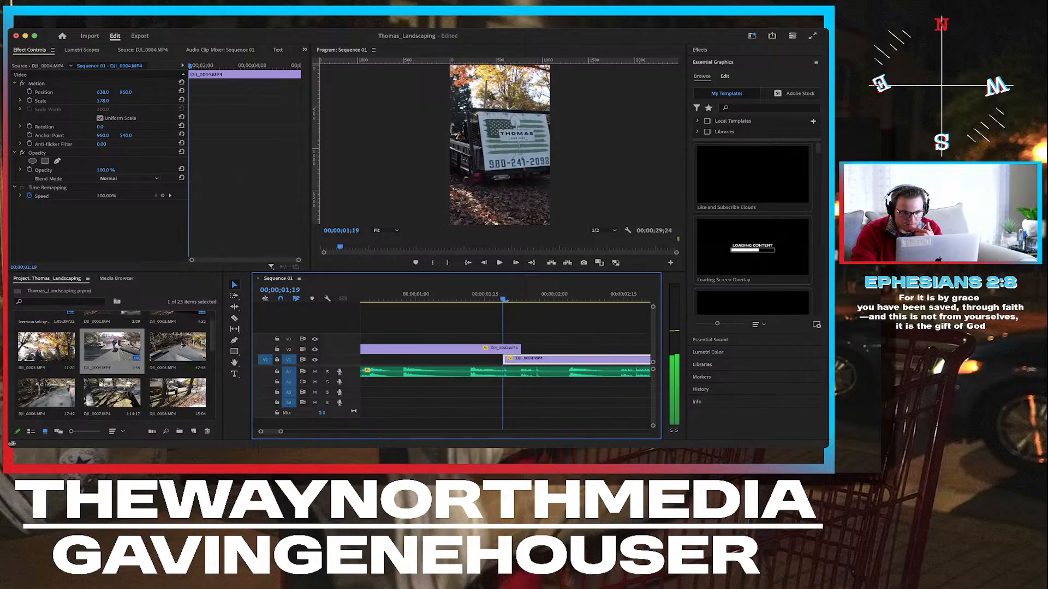
pyautogui.press('Right')
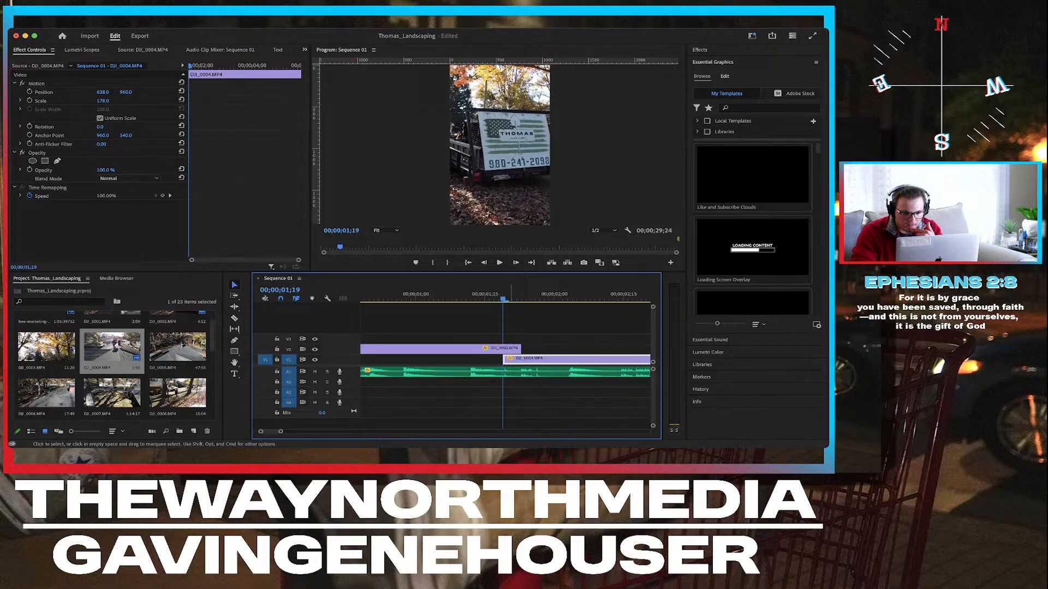
pyautogui.moveTo(520, 348); pyautogui.dragTo(501, 349)
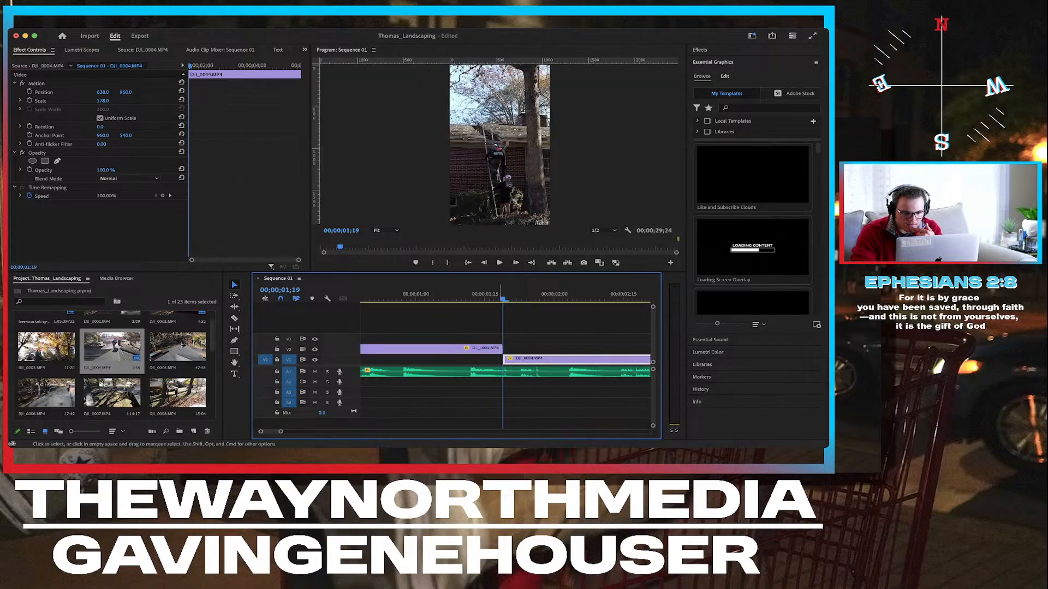
pyautogui.click(466, 295)
pyautogui.press('space')
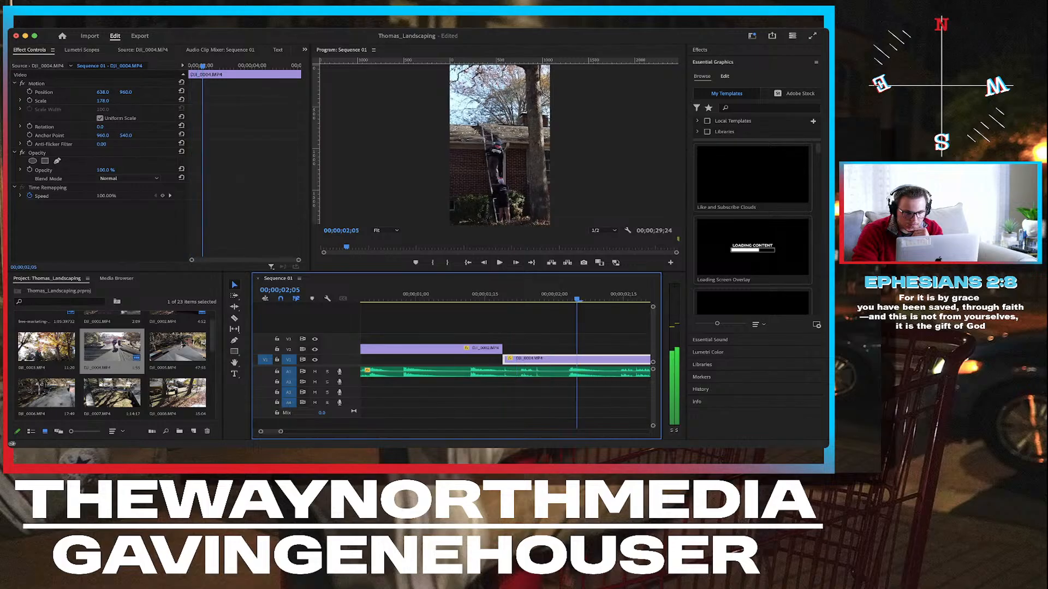
pyautogui.press('space')
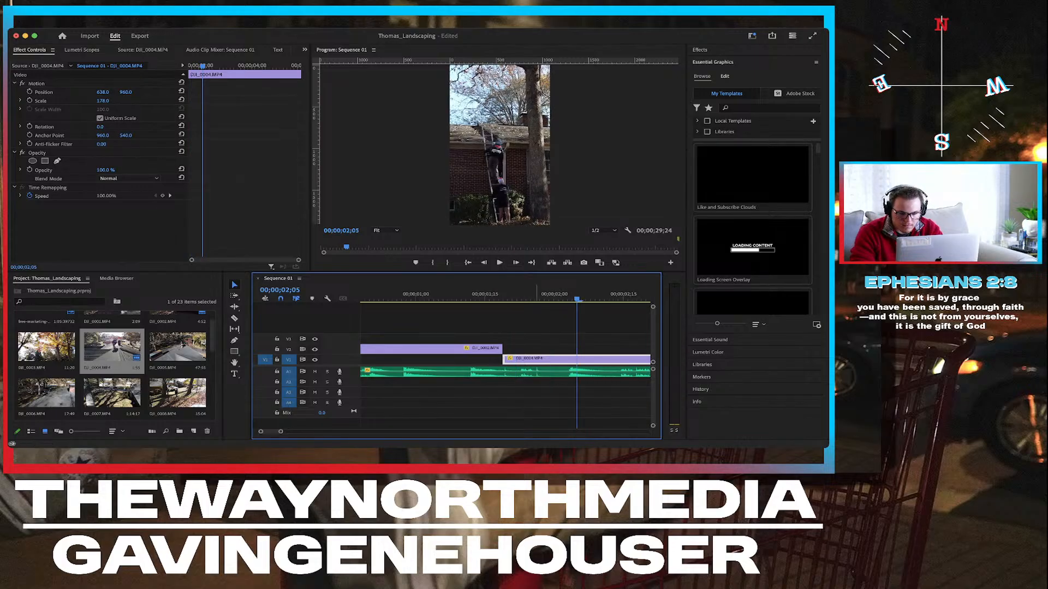
# Split the ladder clip on V1 at 00;00;01;26 with the Razor tool.
pyautogui.click(531, 295)
pyautogui.press('Right')
pyautogui.press('c')
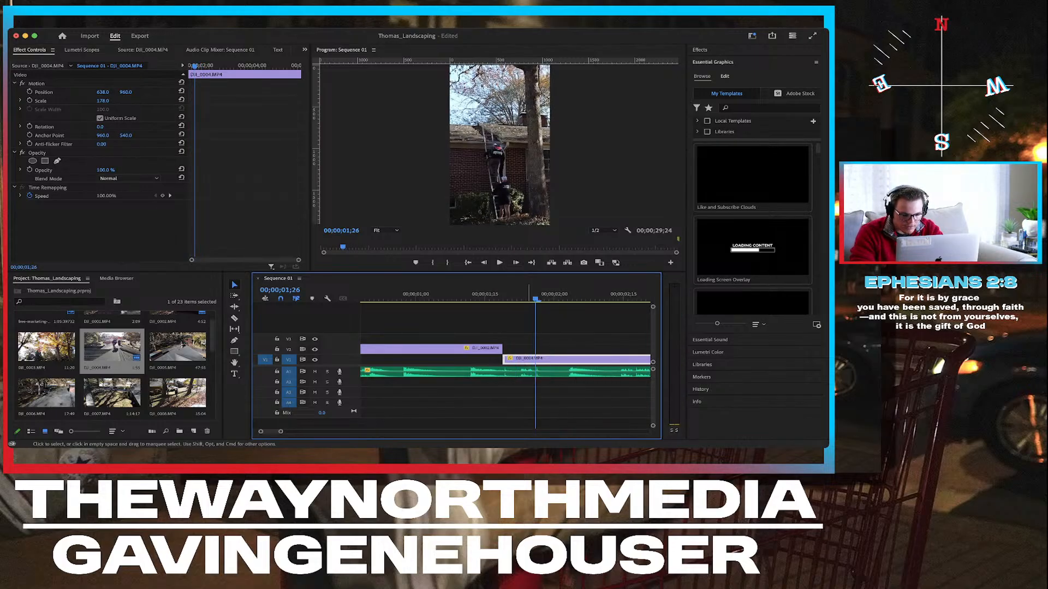
pyautogui.click(535, 359)
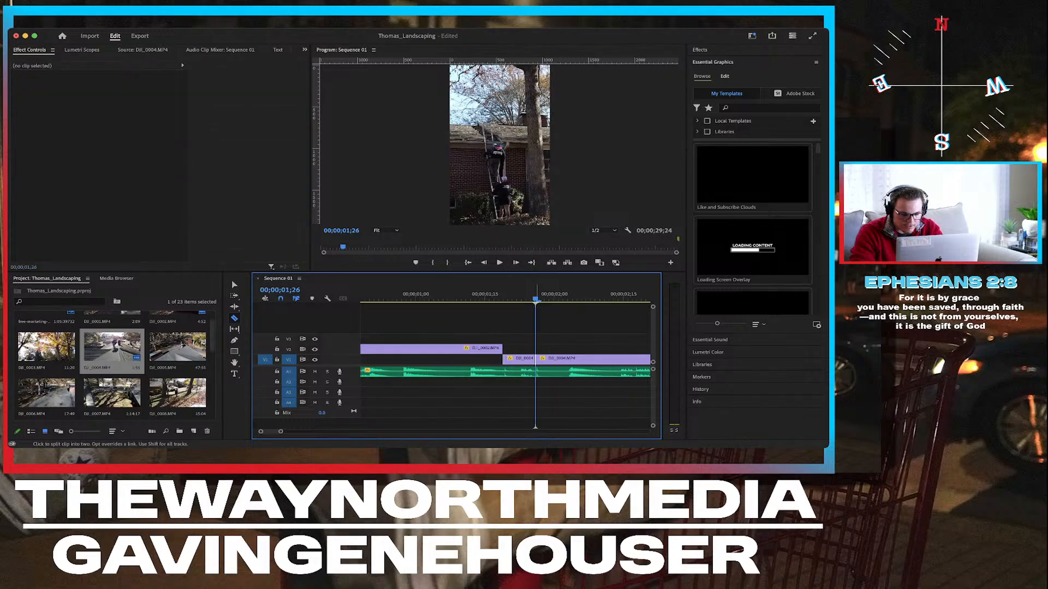
# Ripple trim the start of the second ladder segment to make a jump cut at 00;00;01;26, and compare the frames around it.
pyautogui.press('v')
pyautogui.moveTo(539, 359)
pyautogui.mouseDown()
pyautogui.moveTo(609, 359)
pyautogui.moveTo(537, 359)
pyautogui.mouseUp()
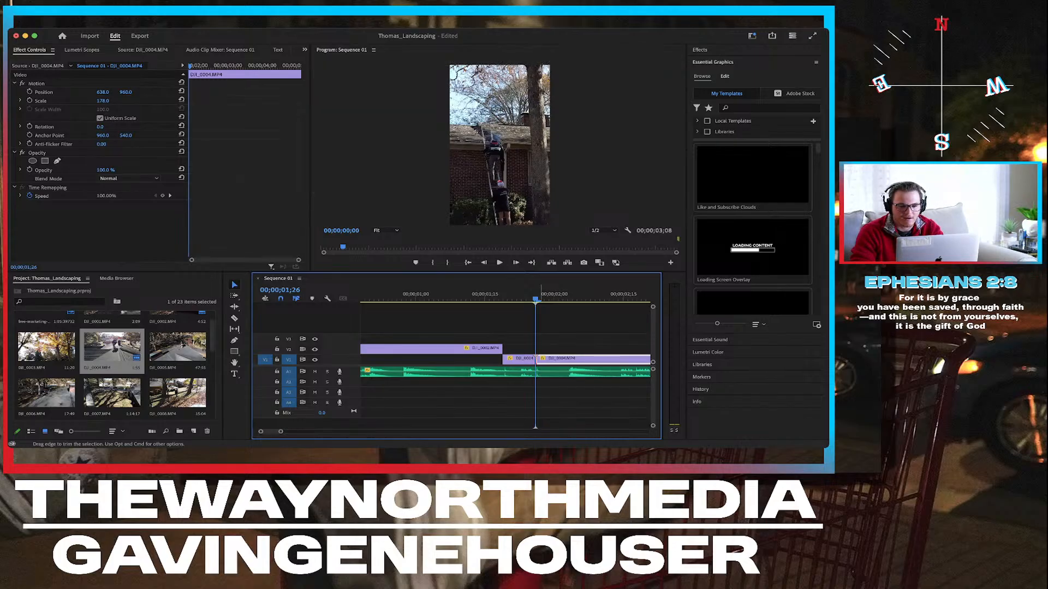
pyautogui.moveTo(537, 359); pyautogui.dragTo(563, 359)
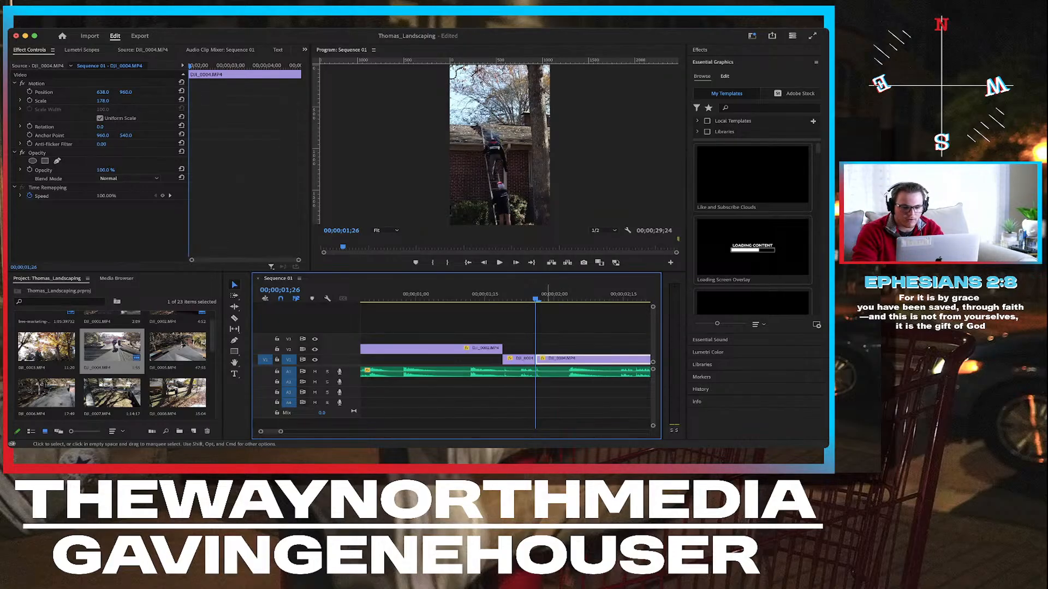
pyautogui.press('Left')
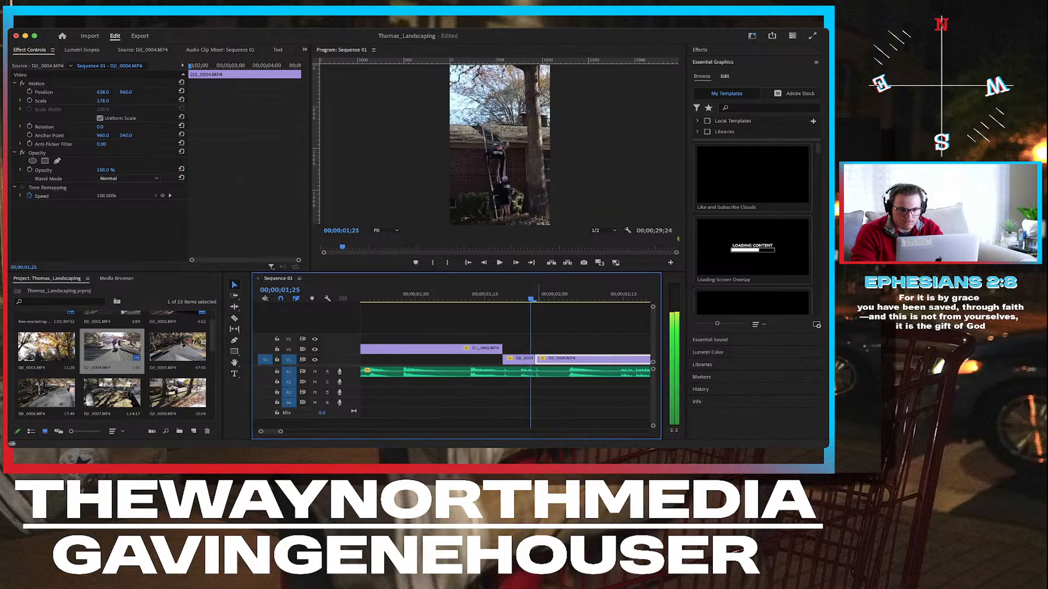
pyautogui.press('Right')
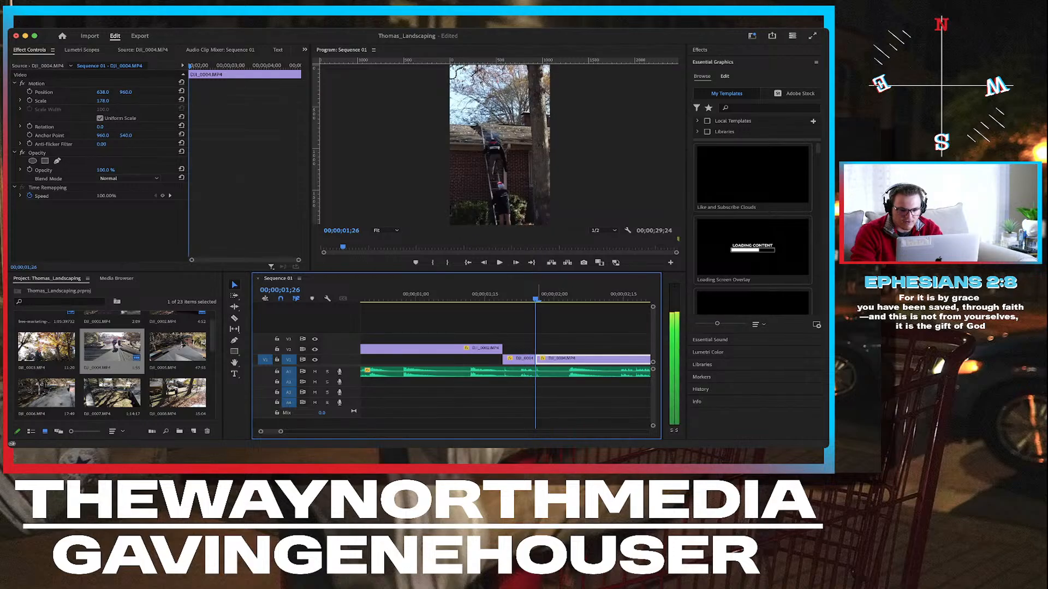
pyautogui.press('Left')
pyautogui.press('Right')
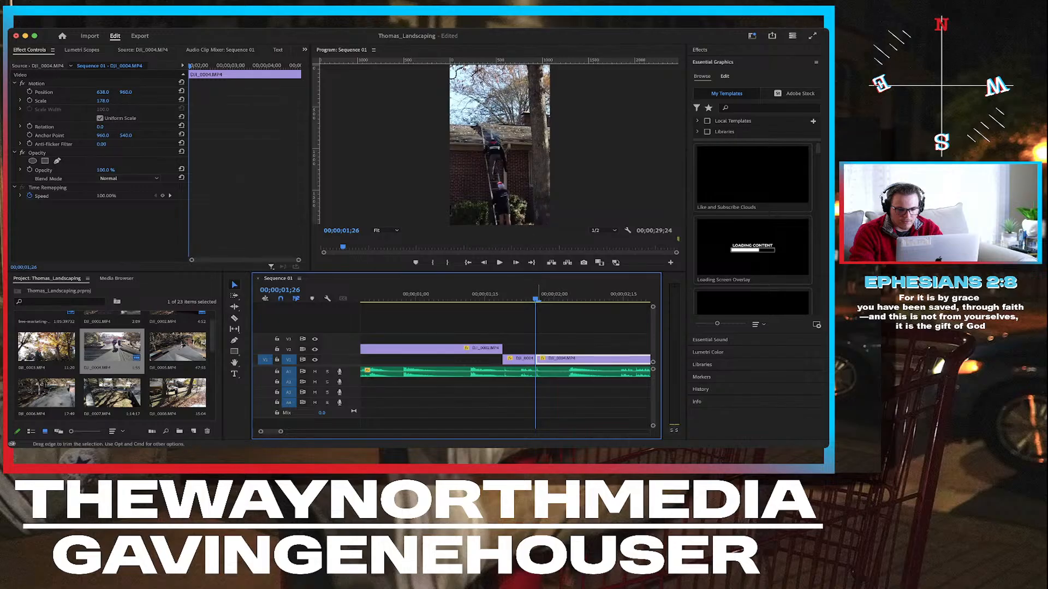
# Examine the frames up to 00;00;02;10 and ripple trim more off the start of the second ladder segment for a stronger jump cut.
pyautogui.press('Right')
pyautogui.press('Right')
pyautogui.press('Right')
pyautogui.press('Right')
pyautogui.press('Right')
pyautogui.press('Right')
pyautogui.press('Right')
pyautogui.press('Right')
pyautogui.press('Right')
pyautogui.press('Right')
pyautogui.press('Right')
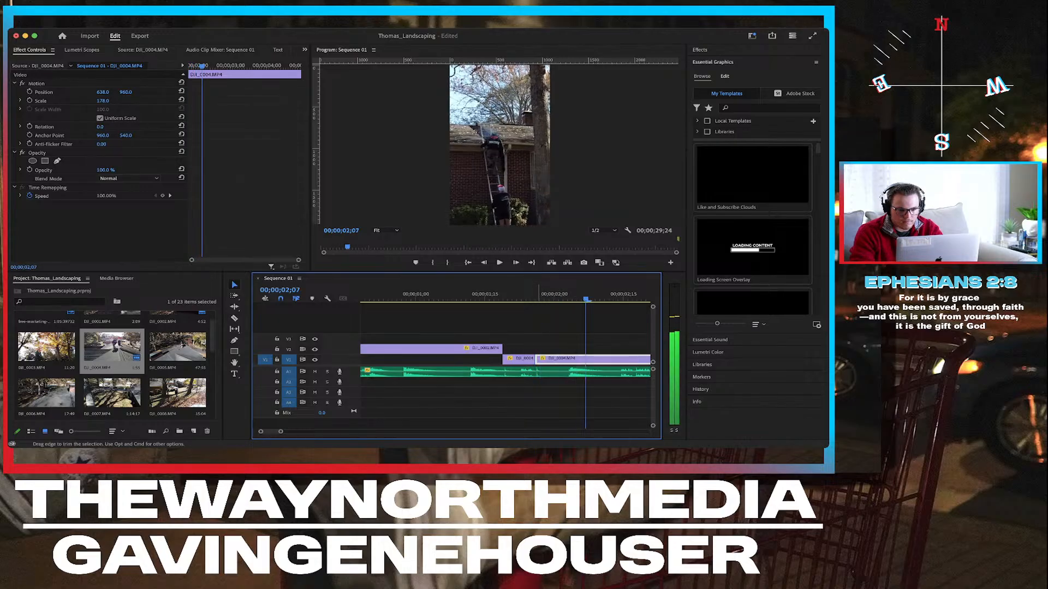
pyautogui.press('Right')
pyautogui.press('Right')
pyautogui.press('Right')
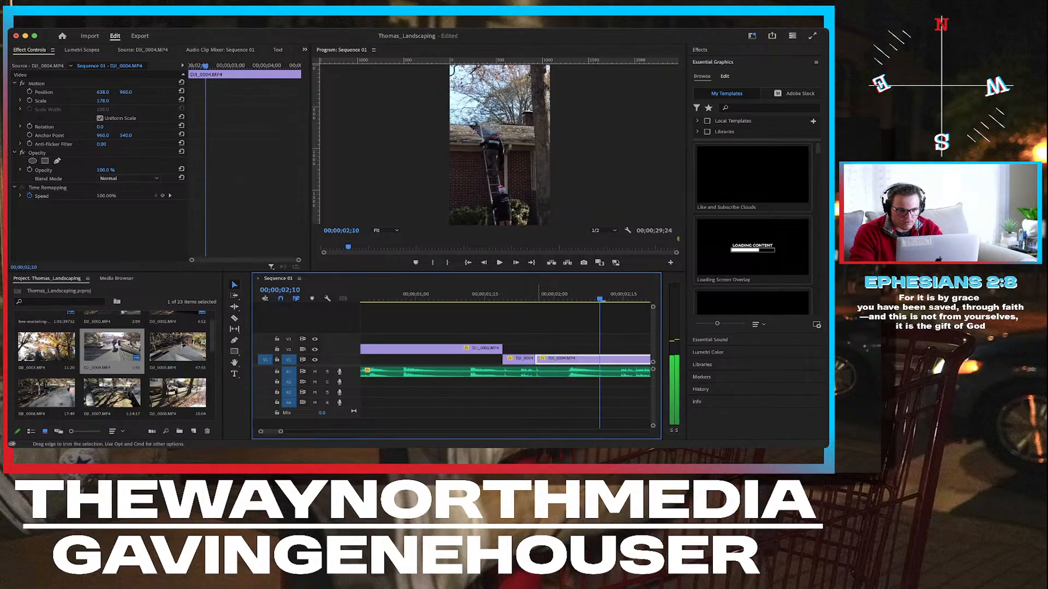
pyautogui.moveTo(537, 360); pyautogui.dragTo(561, 360)
# Play from the sign opener through the ladder jump cut and step back to 00;00;02;03 to check the timing.
pyautogui.click(476, 294)
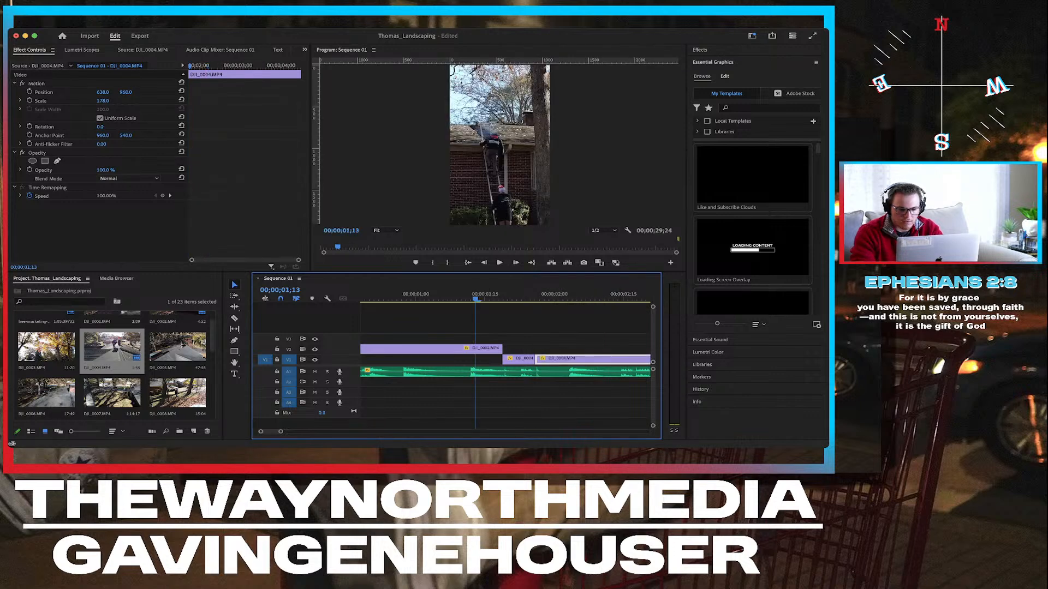
pyautogui.click(438, 293)
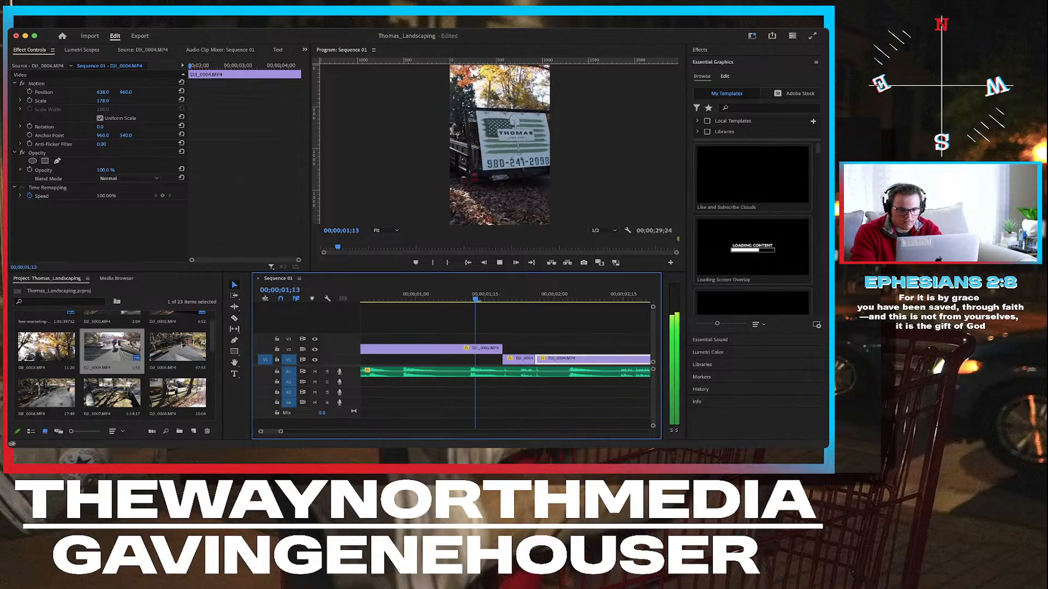
pyautogui.press('space')
pyautogui.click(498, 294)
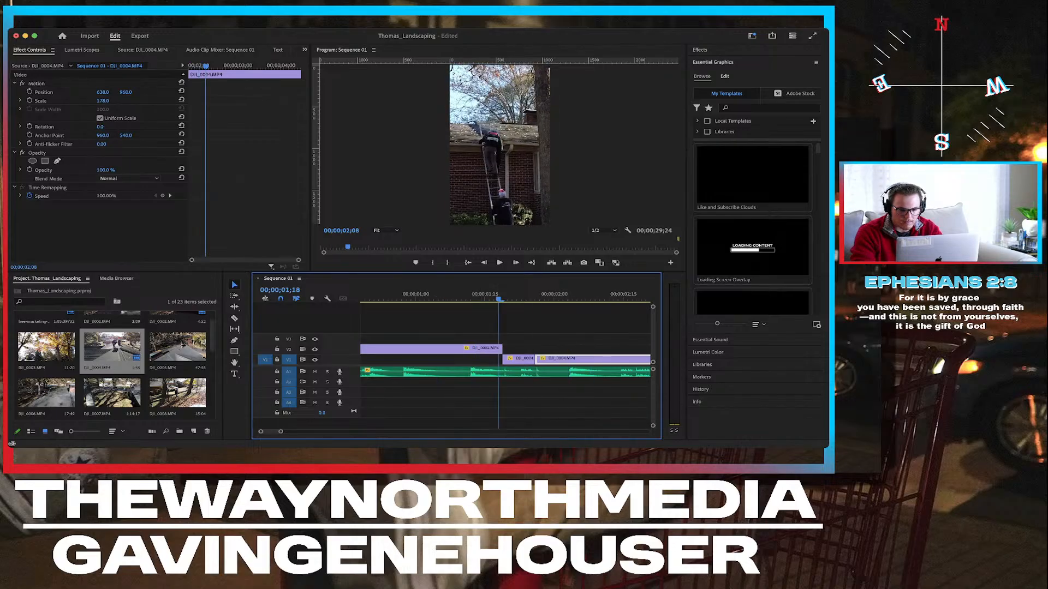
pyautogui.press('space')
pyautogui.press('space')
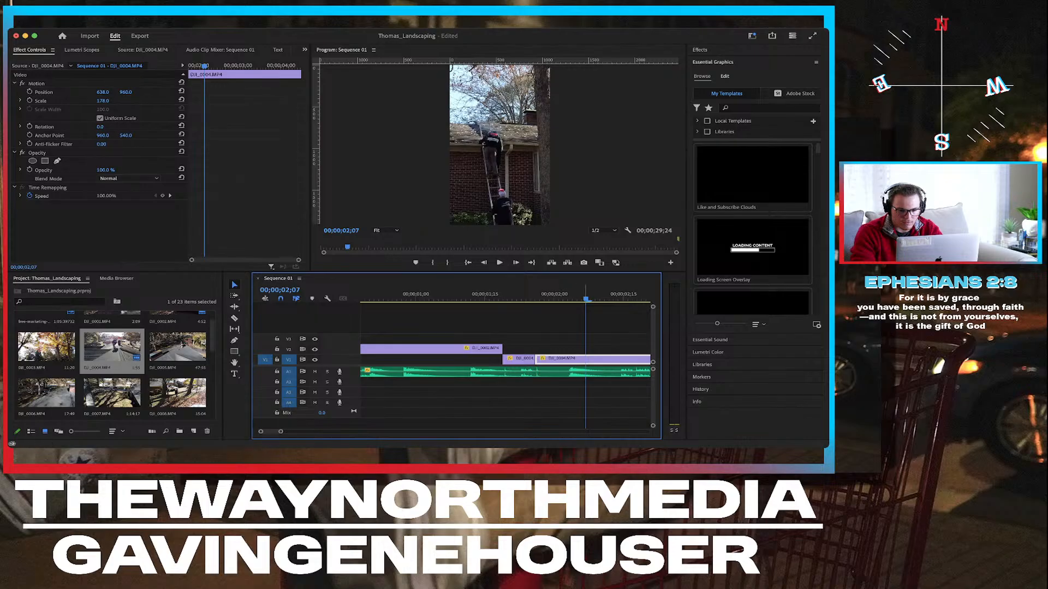
pyautogui.press('Left')
pyautogui.press('Left')
pyautogui.press('Left')
pyautogui.press('Left')
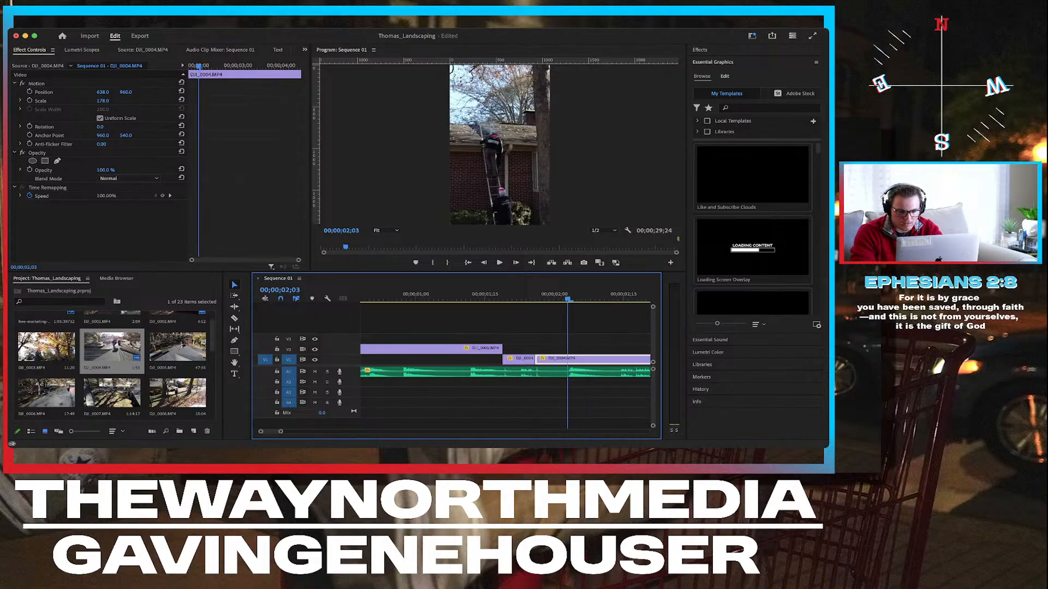
# Play the second ladder segment through to its end and return to 00;00;02;25.
pyautogui.press('-')
pyautogui.press('-')
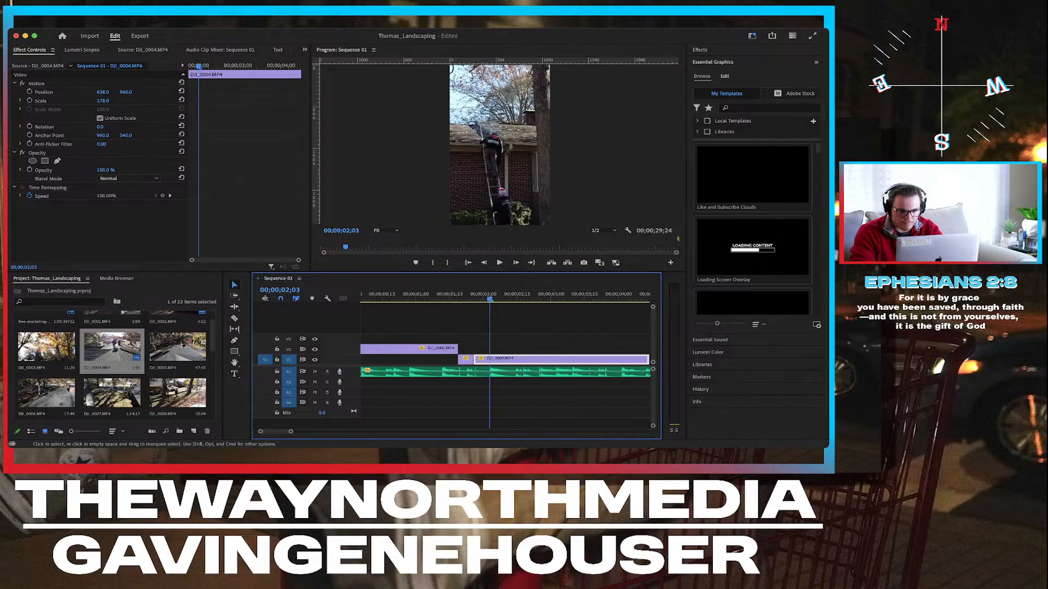
pyautogui.press('space')
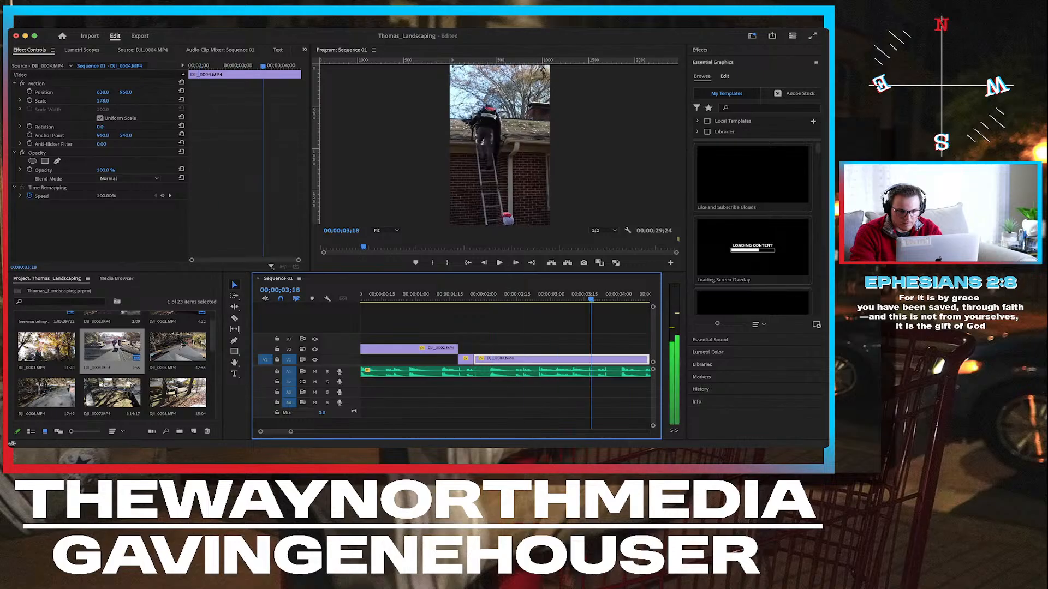
pyautogui.hscroll(3, 492, 371)
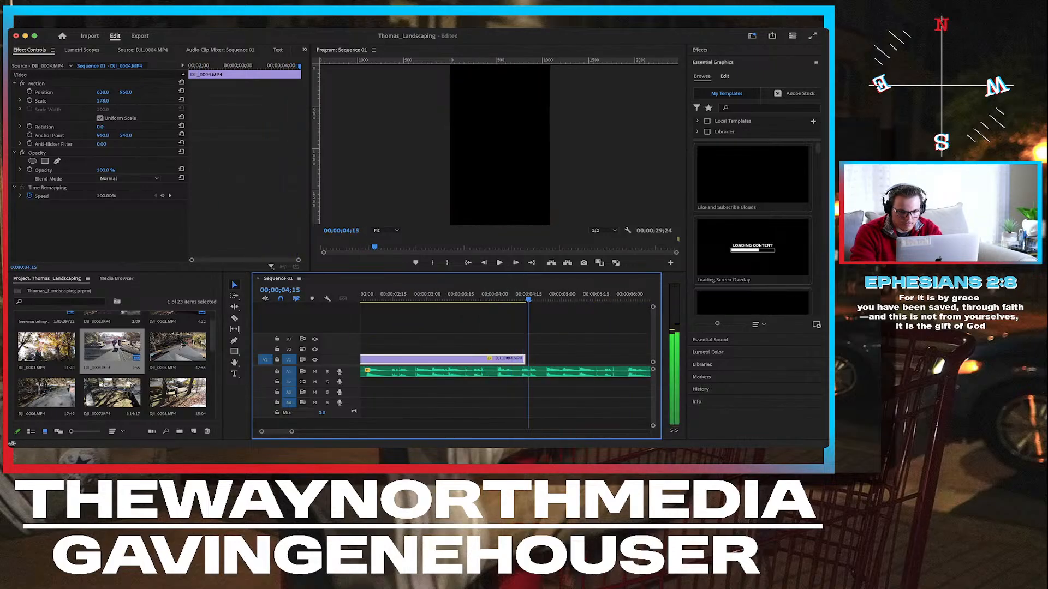
pyautogui.moveTo(441, 294); pyautogui.dragTo(416, 295)
pyautogui.hscroll(-3, 491, 360)
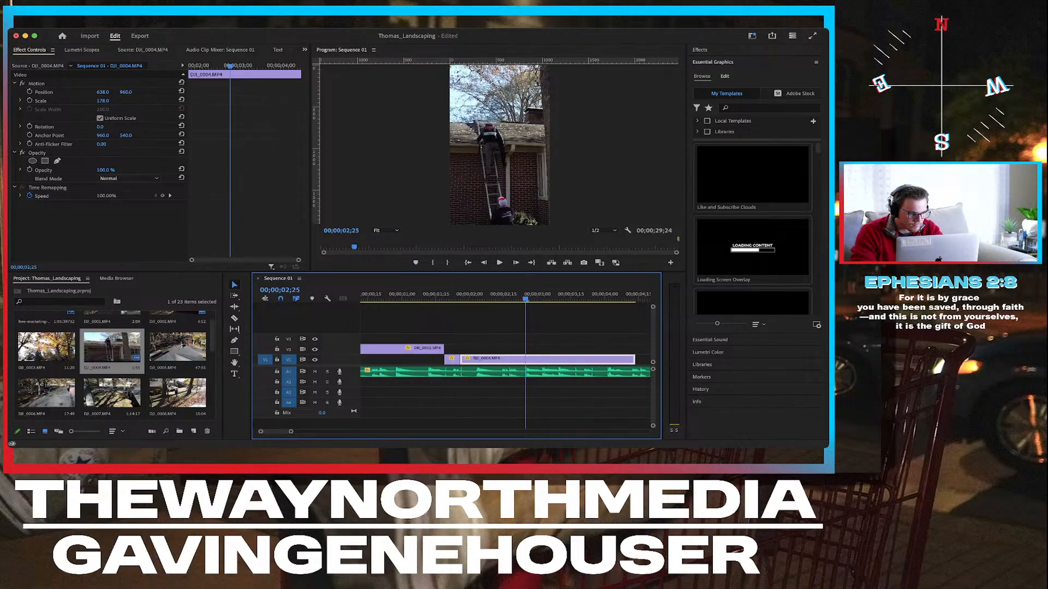
# Open the DJI_0004.MP4 footage from the project for source viewing.
pyautogui.doubleClick(112, 347)
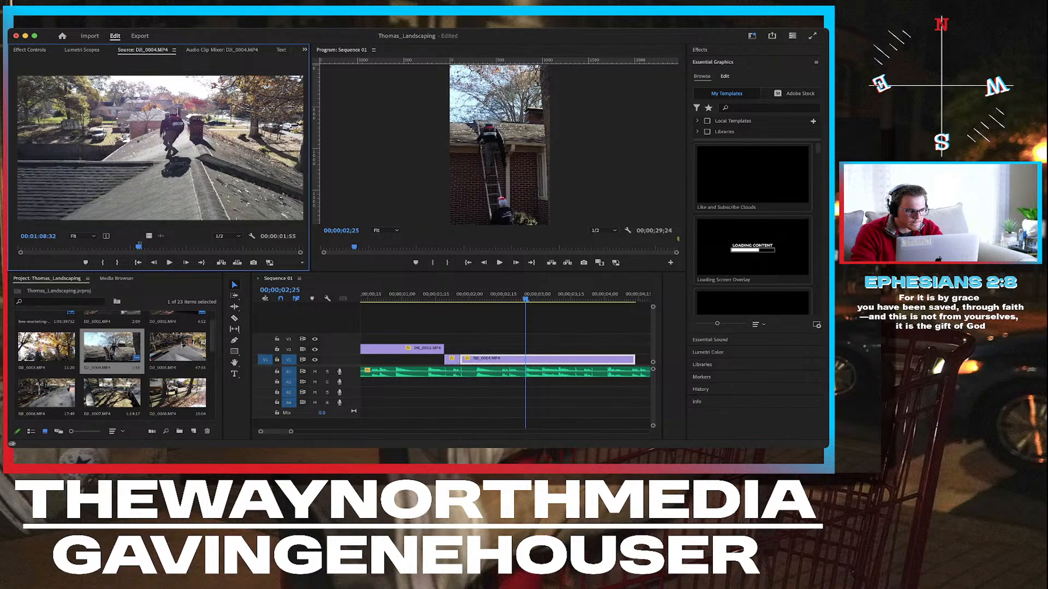
# Mark DJI_0004.MP4 from 00:00:27:05 to 00:00:27:58 and place that section on track V2 at about 00;00;02;04.
pyautogui.moveTo(139, 247); pyautogui.dragTo(65, 247)
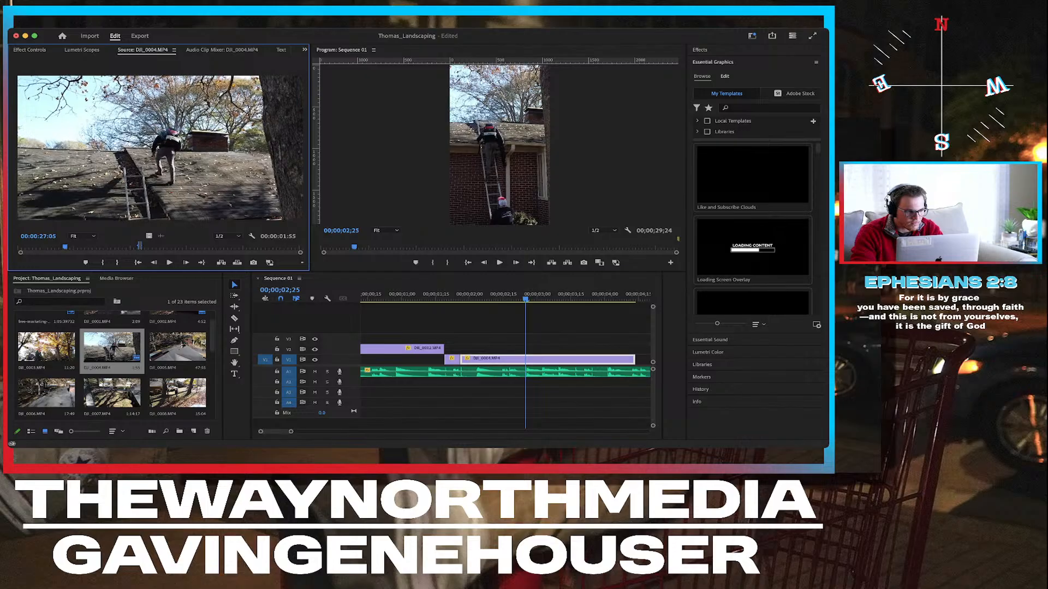
pyautogui.press('i')
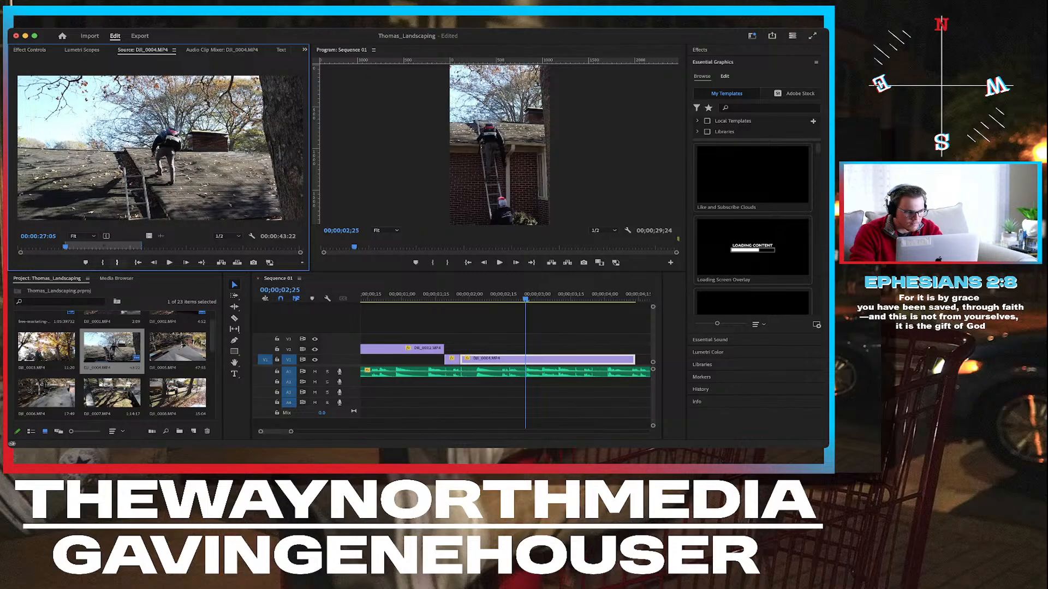
pyautogui.press('space')
pyautogui.press('space')
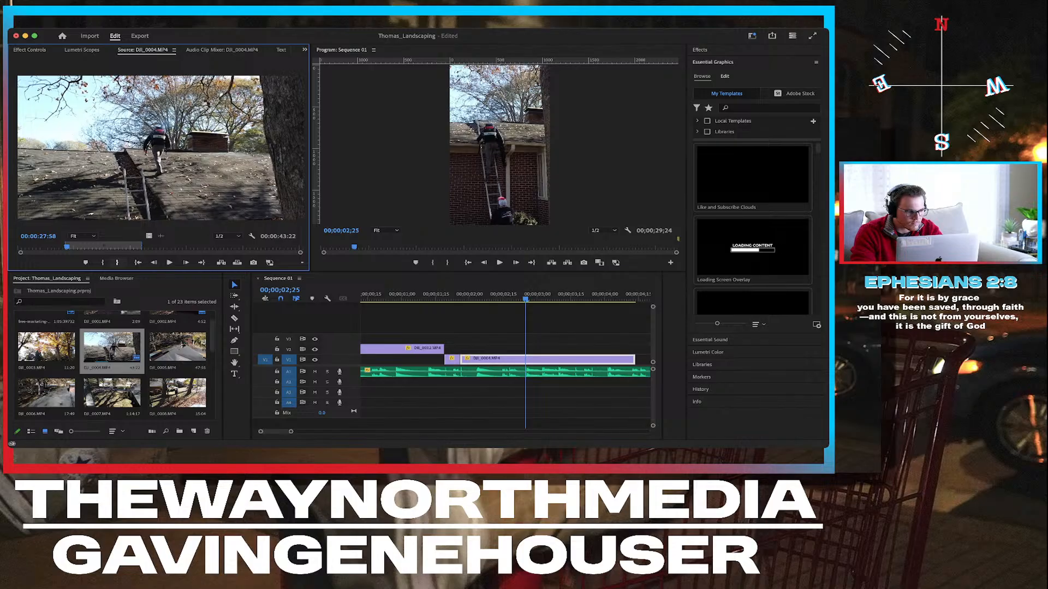
pyautogui.press('o')
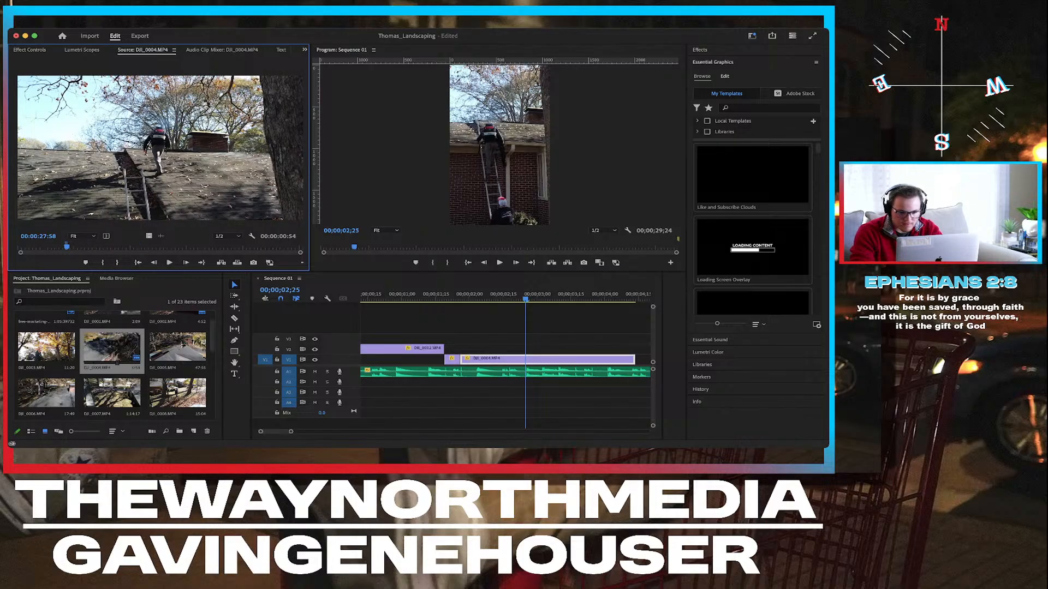
pyautogui.moveTo(111, 348); pyautogui.dragTo(478, 350)
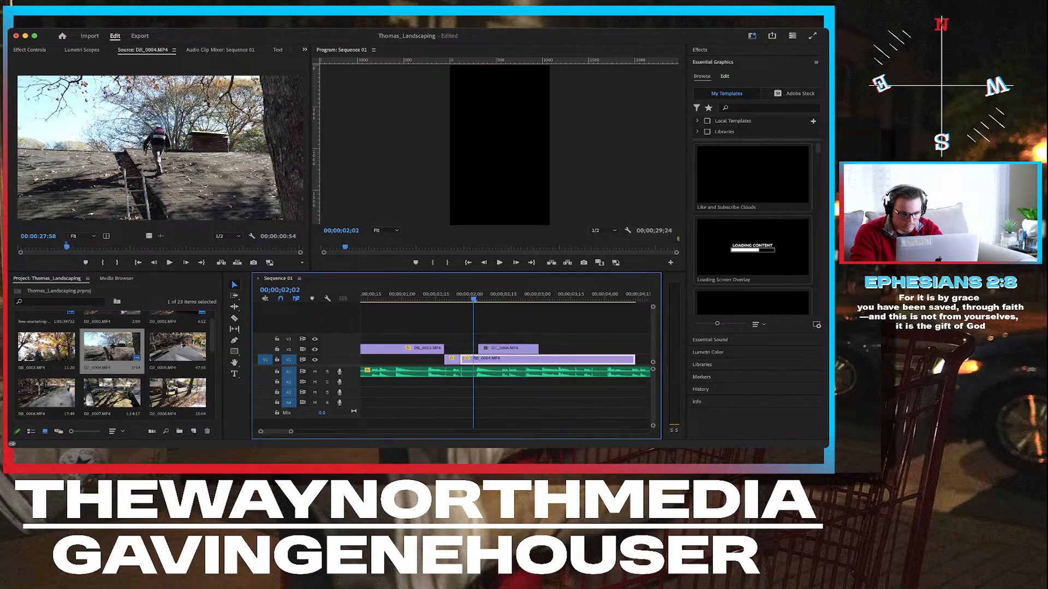
# Preview the newly placed DJI_0004 clip on V2 and set its scale to 178 to fill the vertical frame.
pyautogui.click(449, 295)
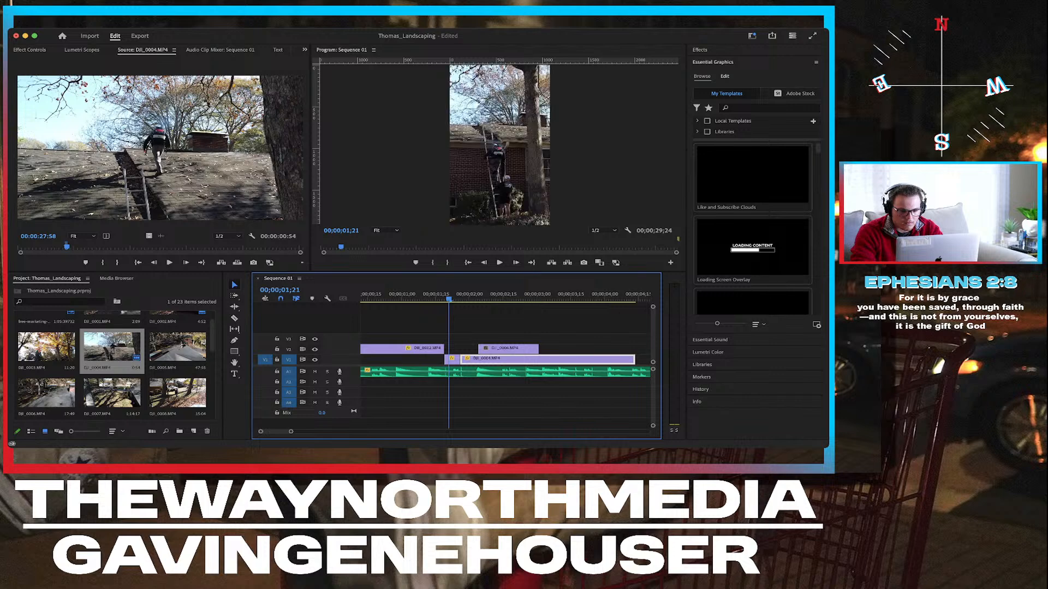
pyautogui.press('space')
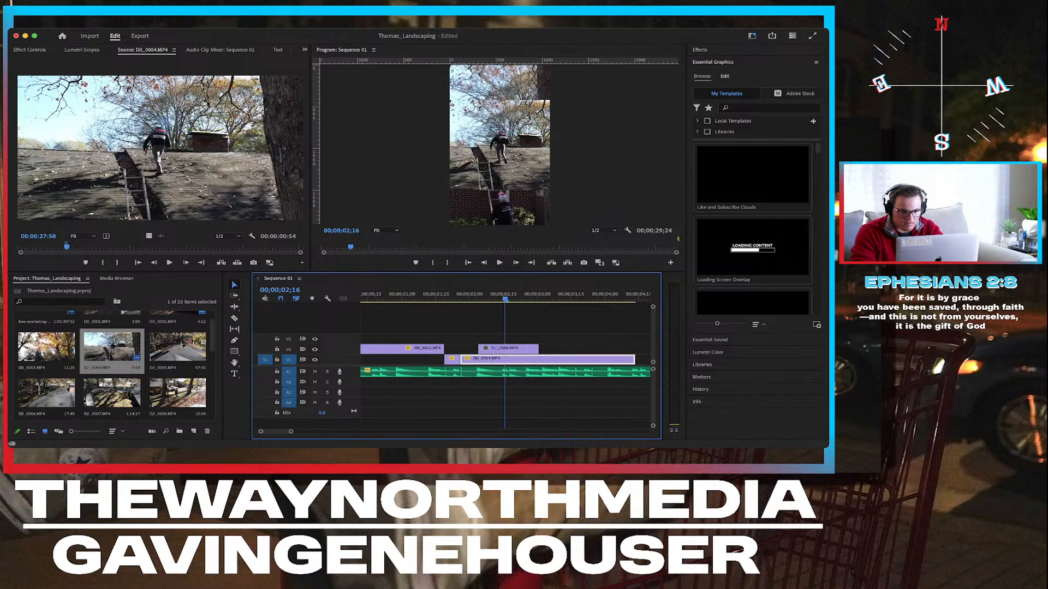
pyautogui.click(507, 349)
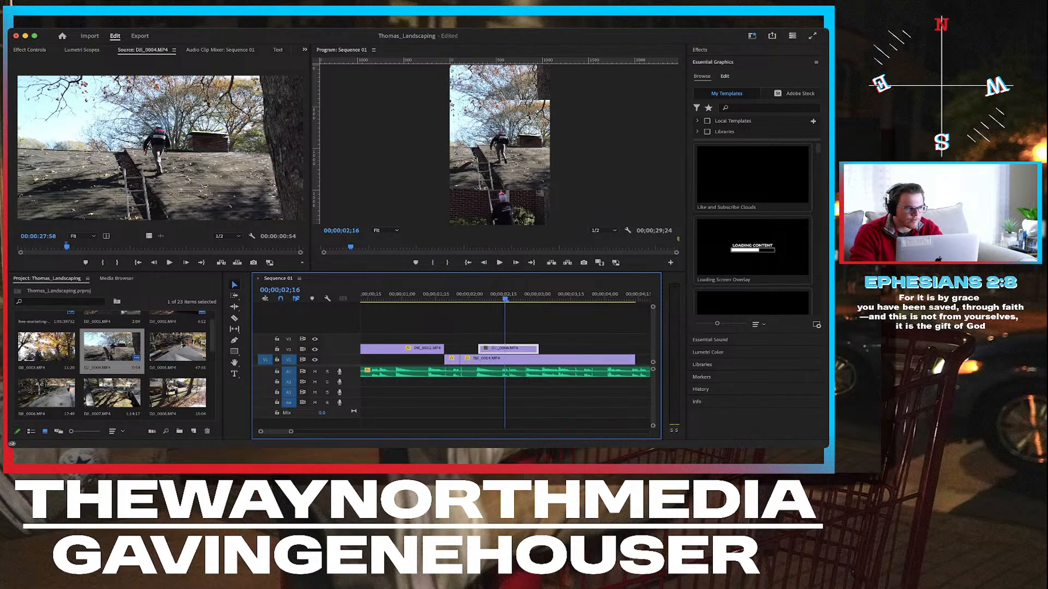
pyautogui.hotkey('shift', '5')
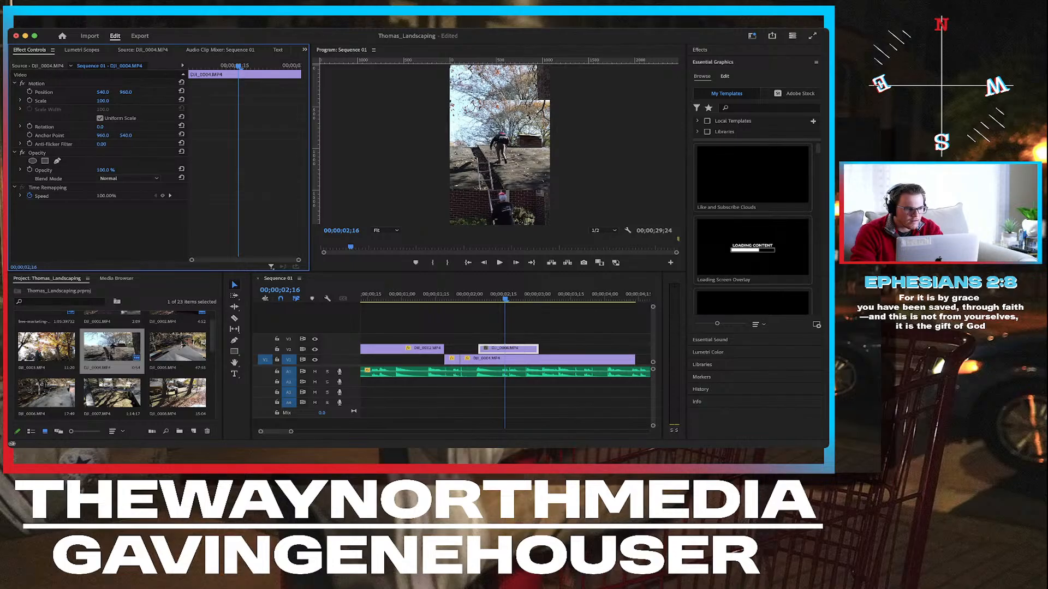
pyautogui.click(103, 101)
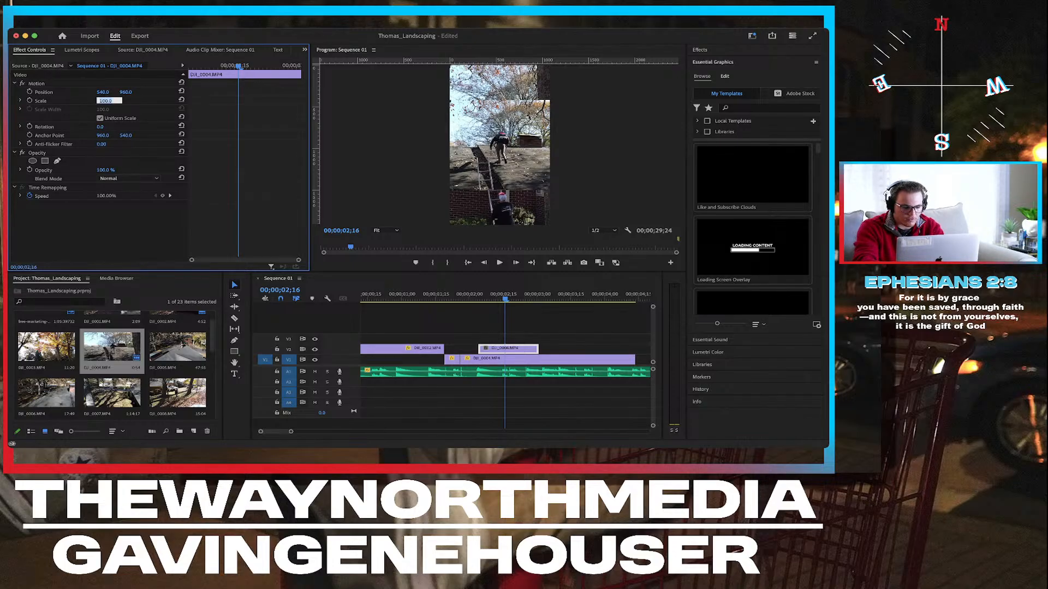
pyautogui.write('178')
pyautogui.press('Return')
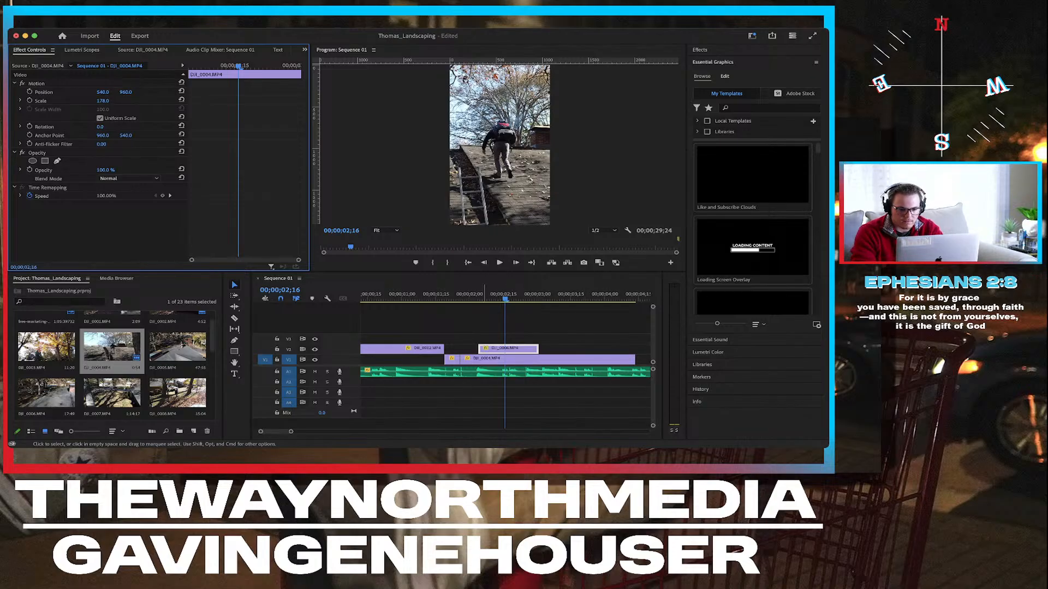
# Add a vertical and a horizontal guide crossing on the ladder climber just before the cut at about 00;00;02;04.
pyautogui.click(476, 299)
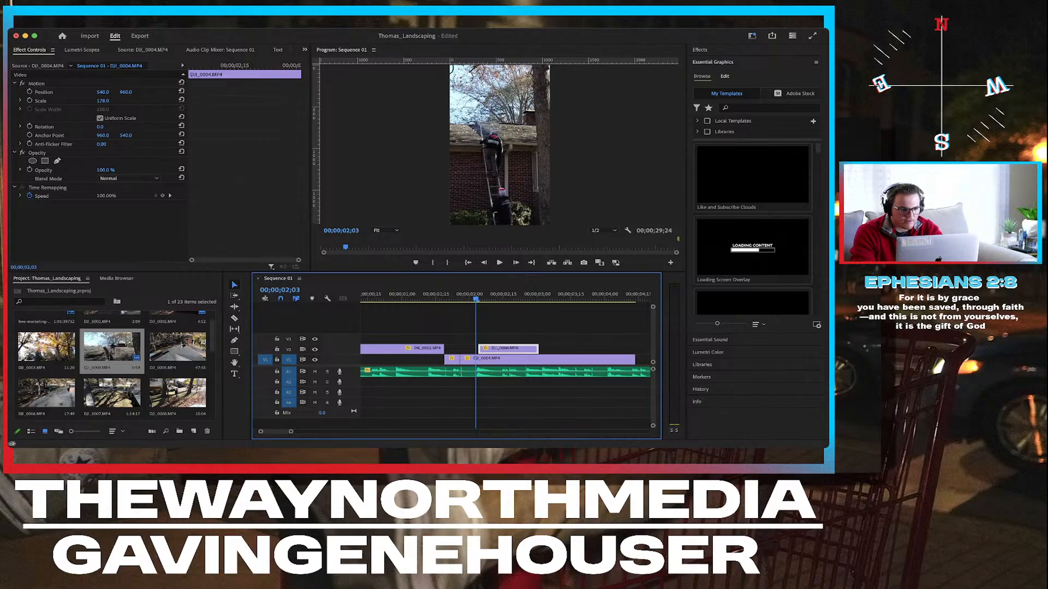
pyautogui.moveTo(314, 171); pyautogui.dragTo(494, 171)
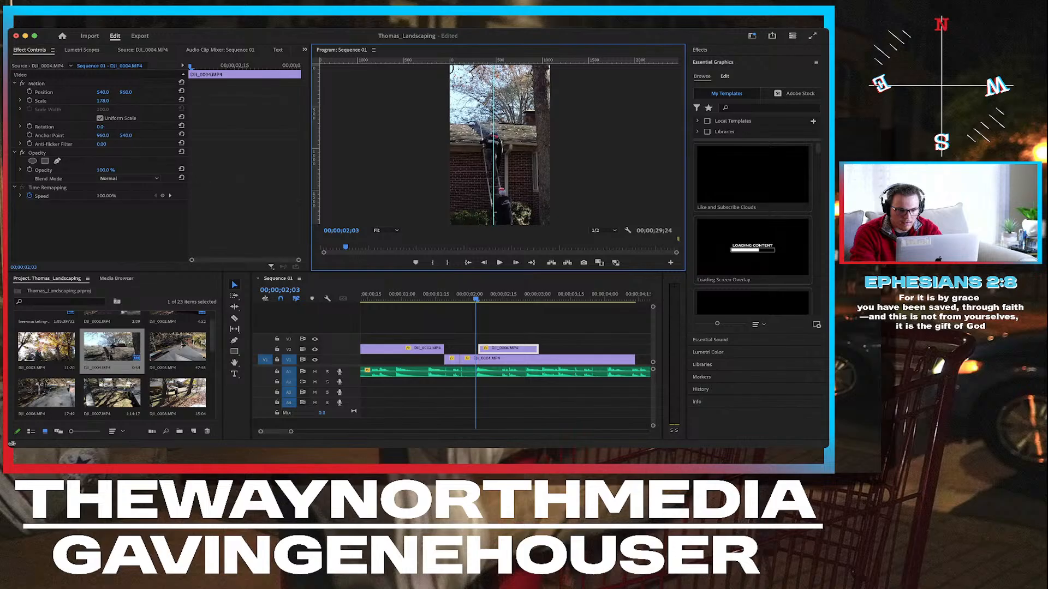
pyautogui.moveTo(480, 59); pyautogui.dragTo(480, 142)
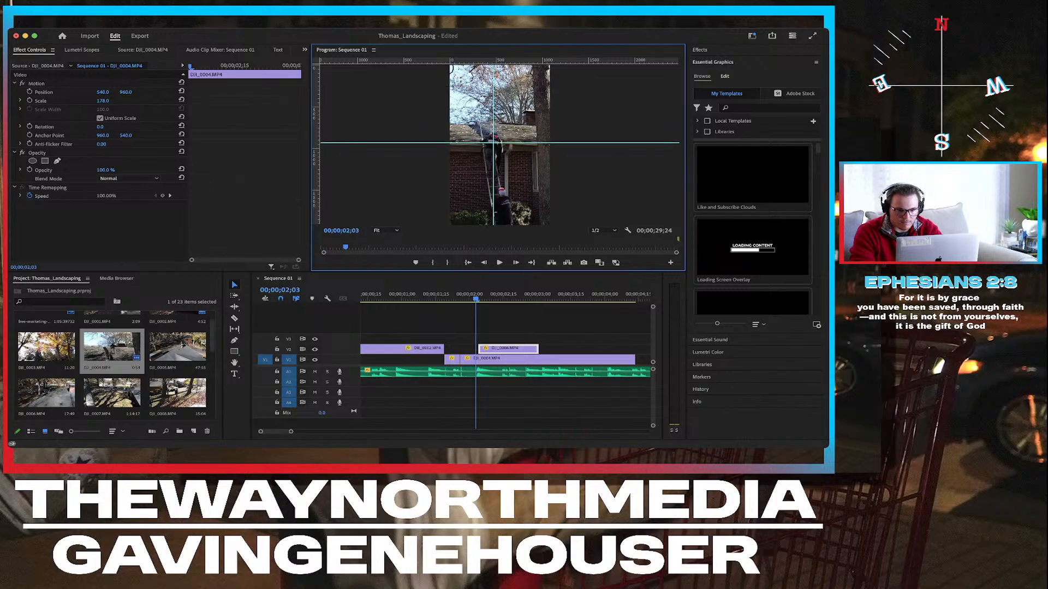
# Shift the V2 clip's horizontal position to 408 to line up its subject across the cut, and remove both guides.
pyautogui.press('space')
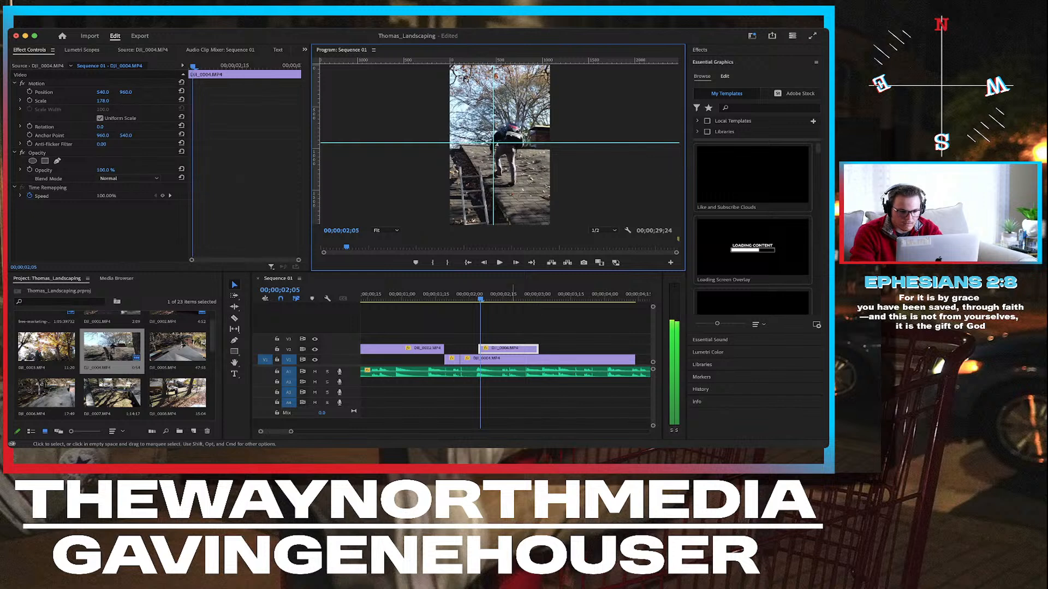
pyautogui.click(512, 350)
pyautogui.moveTo(103, 93); pyautogui.dragTo(31, 92)
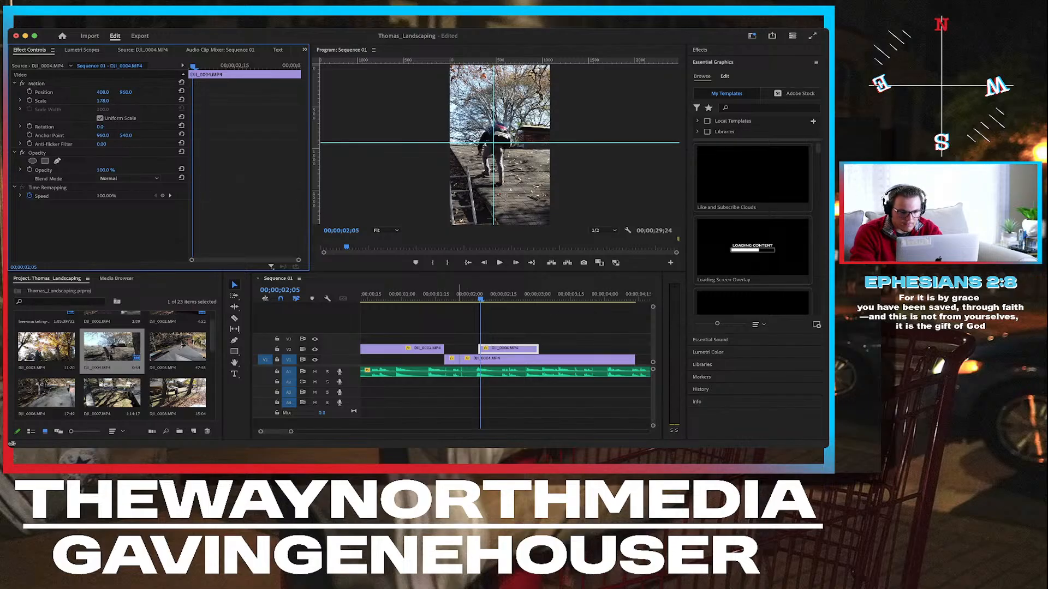
pyautogui.click(456, 296)
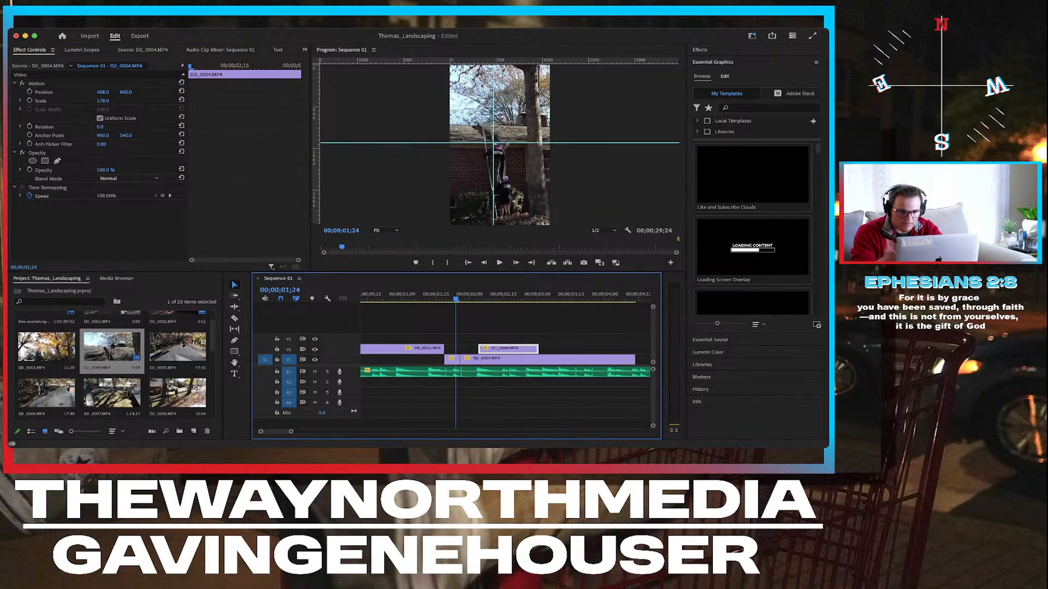
pyautogui.click(470, 295)
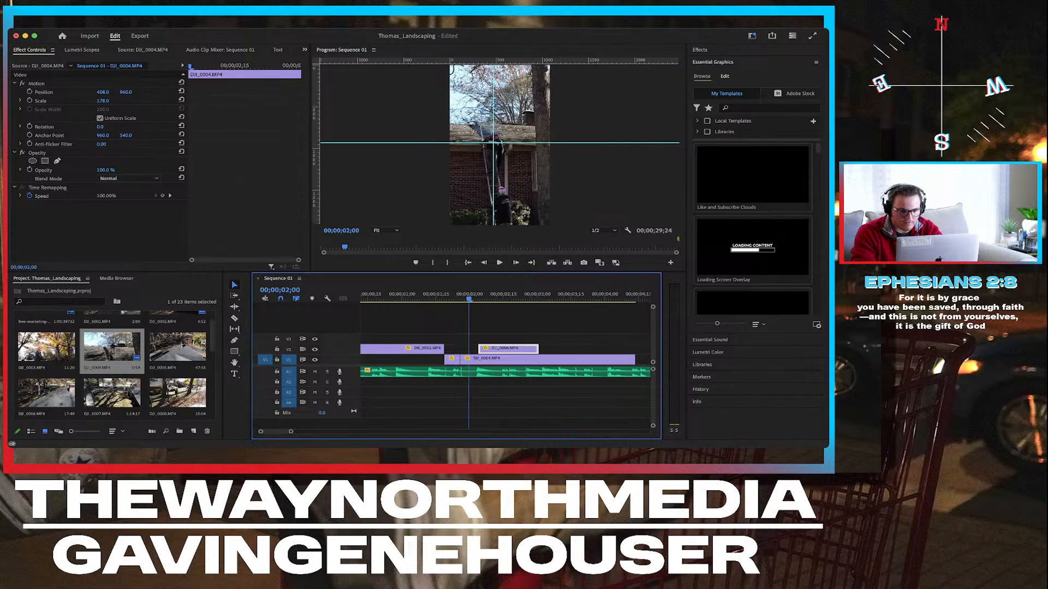
pyautogui.click(497, 295)
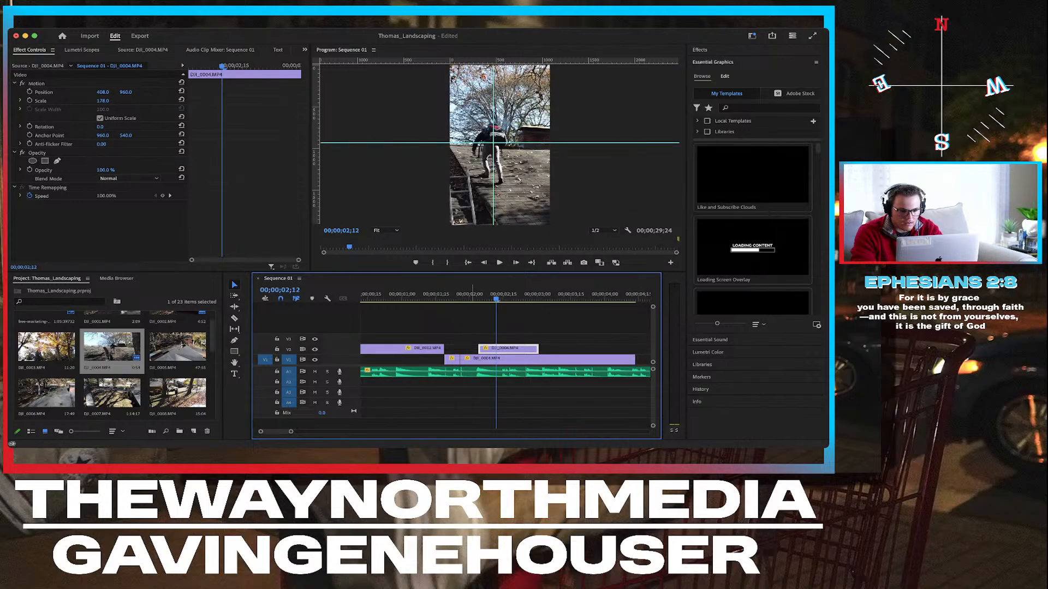
pyautogui.click(472, 295)
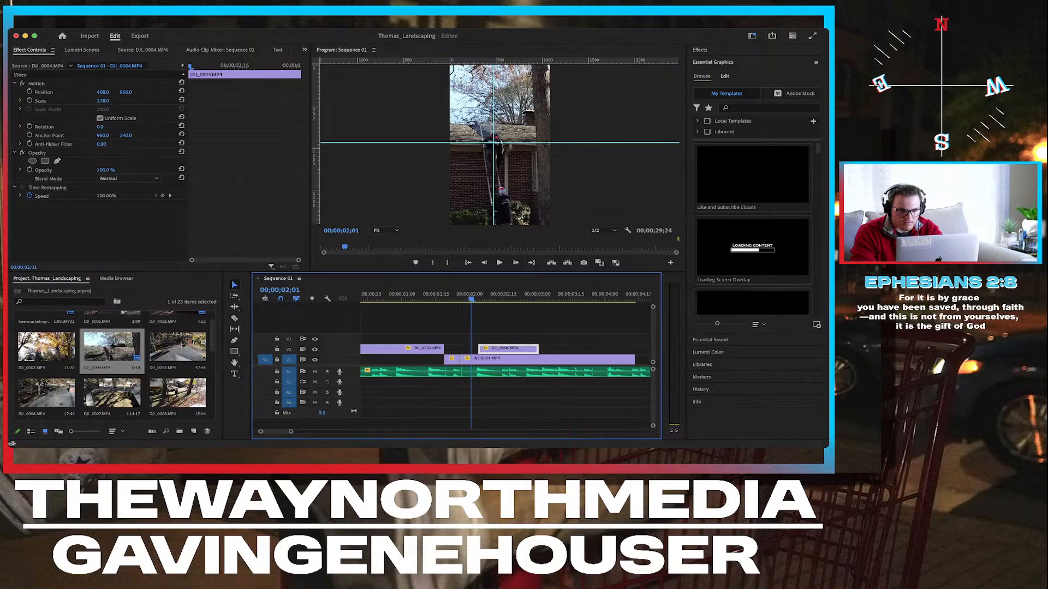
pyautogui.moveTo(474, 143); pyautogui.dragTo(473, 59)
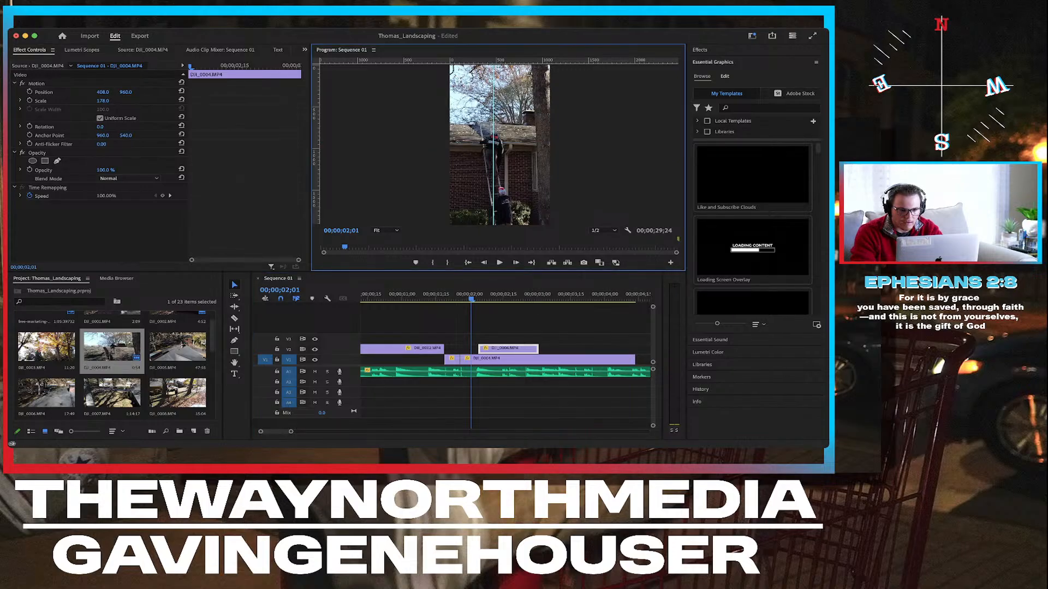
pyautogui.moveTo(493, 143); pyautogui.dragTo(316, 143)
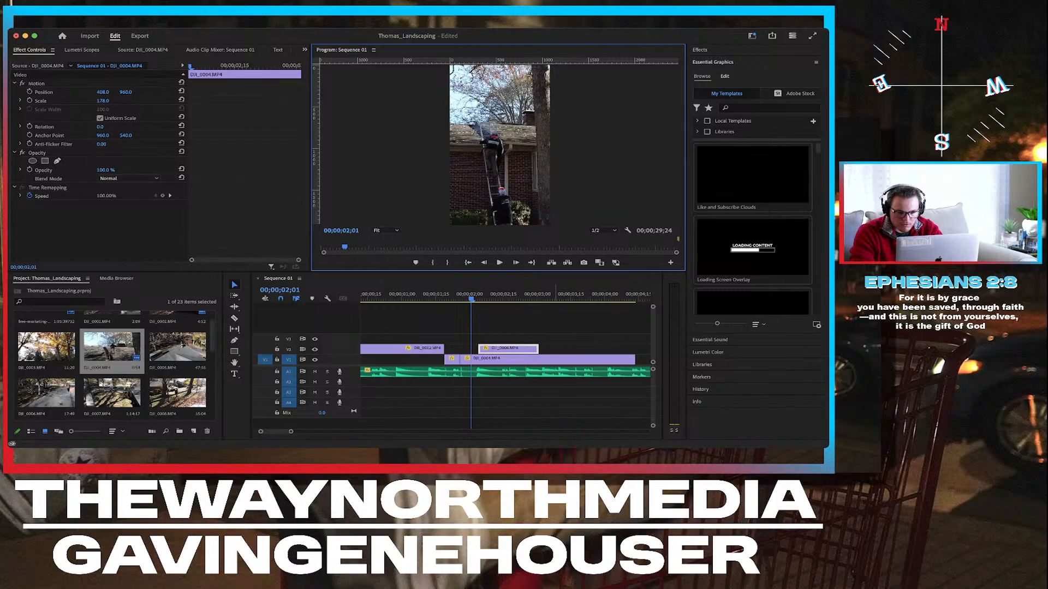
# Trim the end of the last V1 clip back to the start of the V2 roof clip and play the section.
pyautogui.click(554, 295)
pyautogui.moveTo(635, 359); pyautogui.dragTo(478, 360)
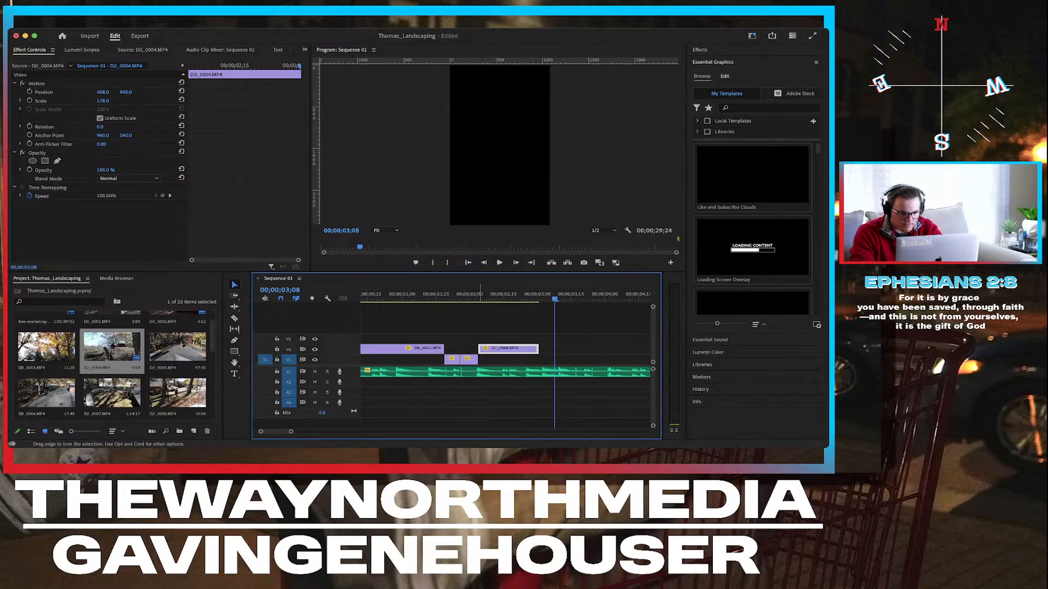
pyautogui.click(483, 297)
pyautogui.press('space')
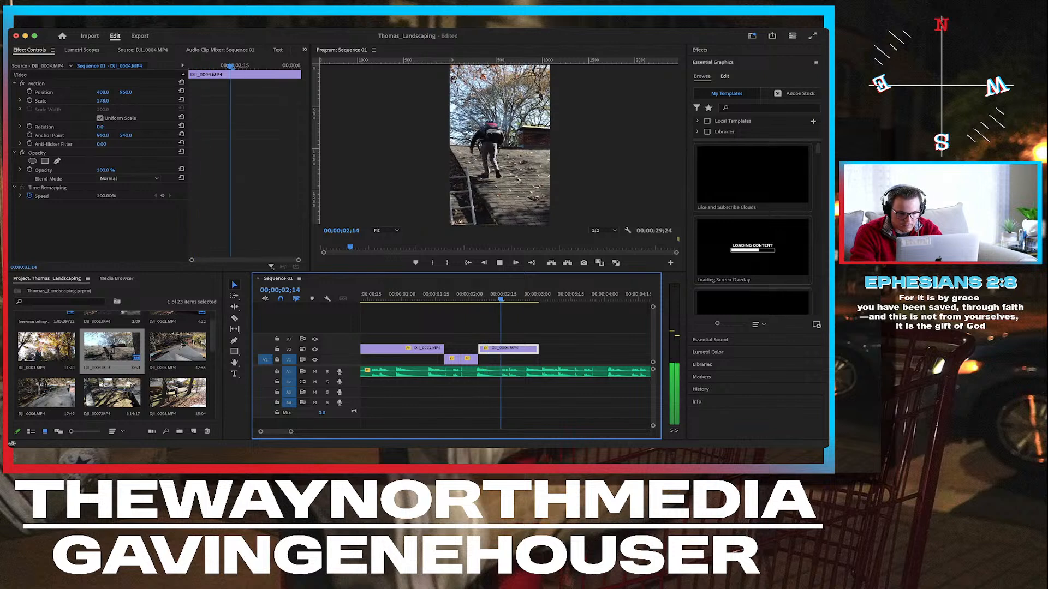
pyautogui.press('space')
pyautogui.click(493, 295)
pyautogui.press('space')
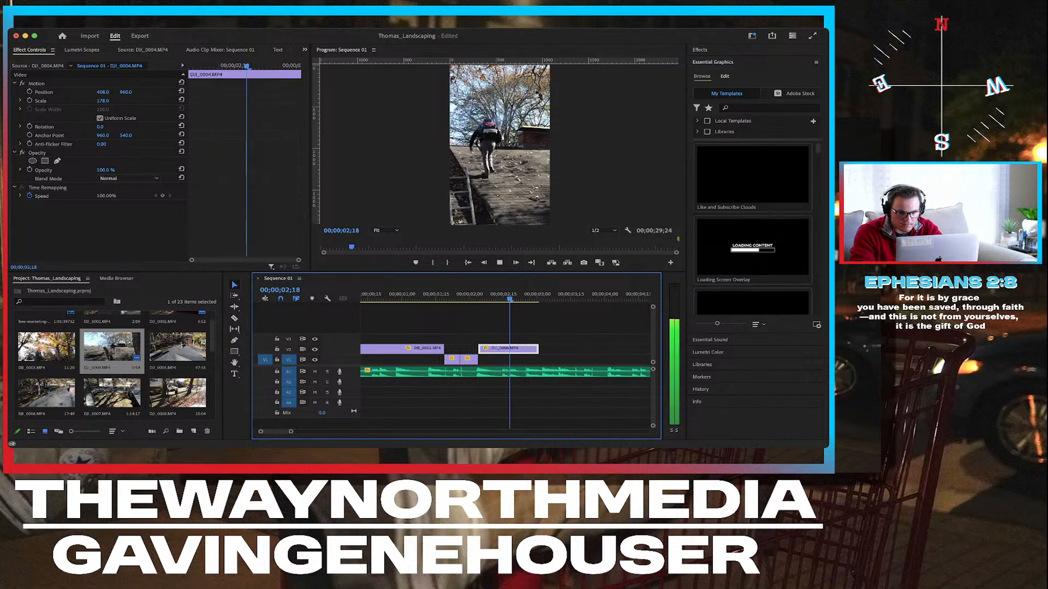
pyautogui.press('space')
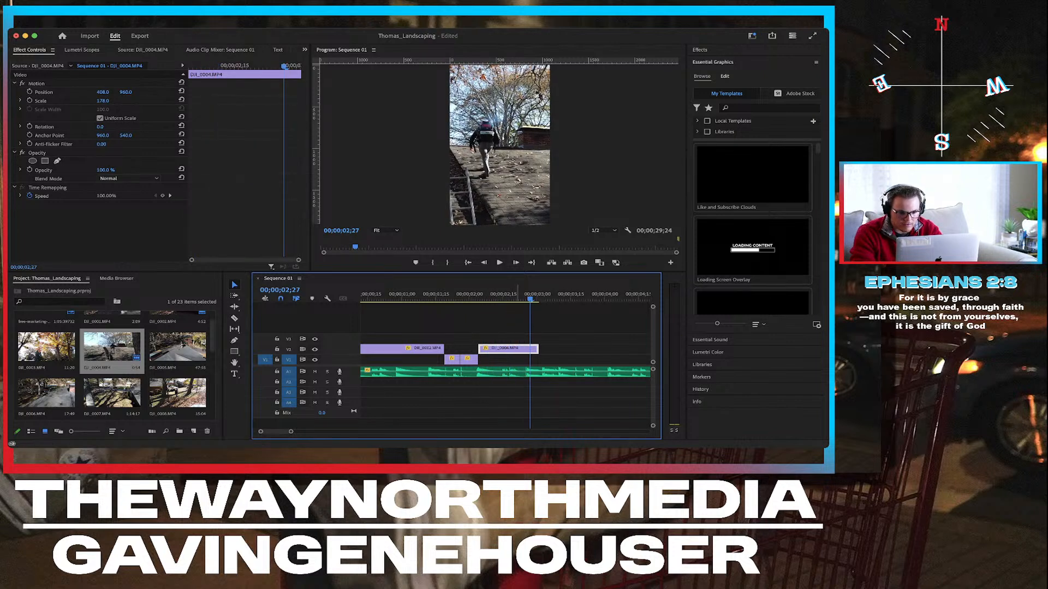
# Find the beat in the music by playback and split the V2 roof clip at 00;00;02;14.
pyautogui.scroll(3, 514, 295)
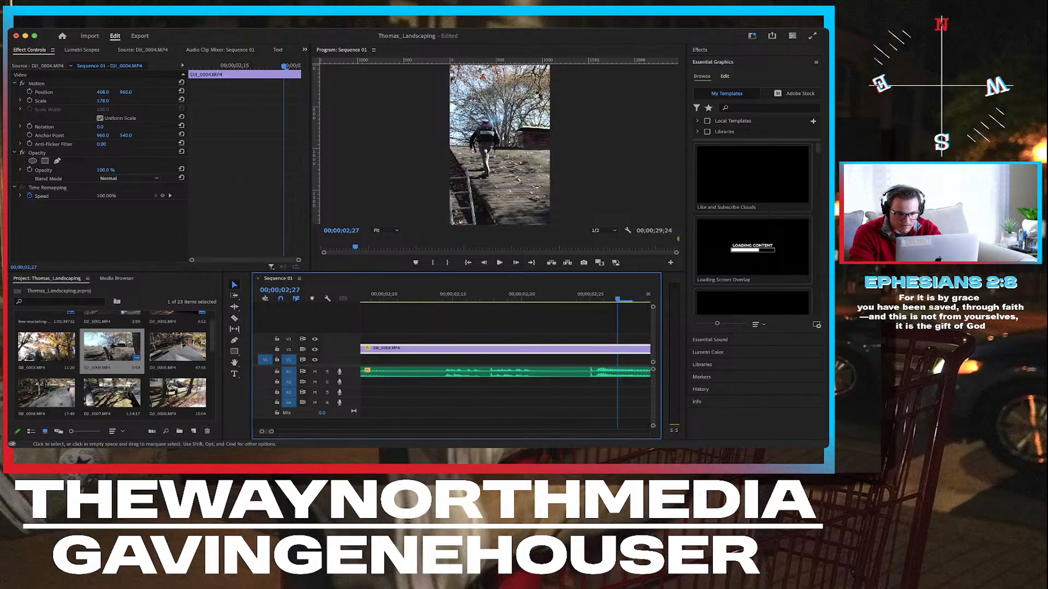
pyautogui.click(441, 295)
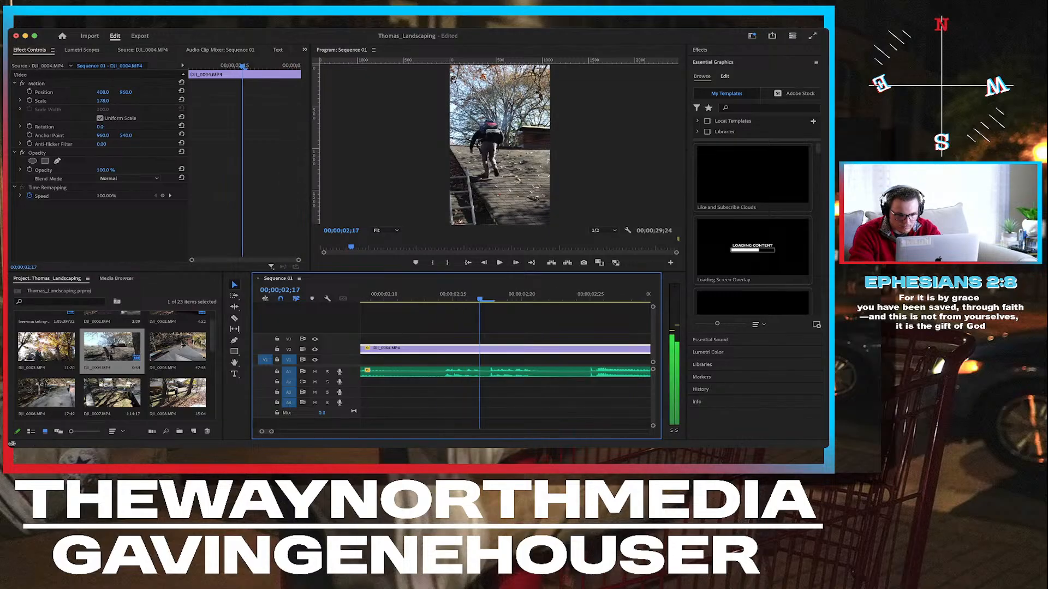
pyautogui.press('space')
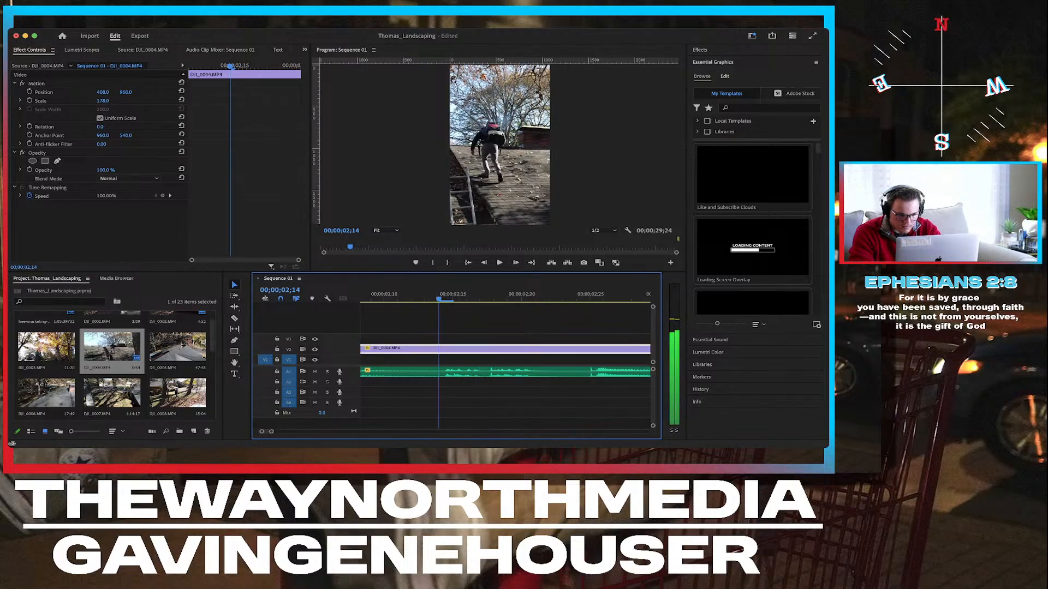
pyautogui.press('space')
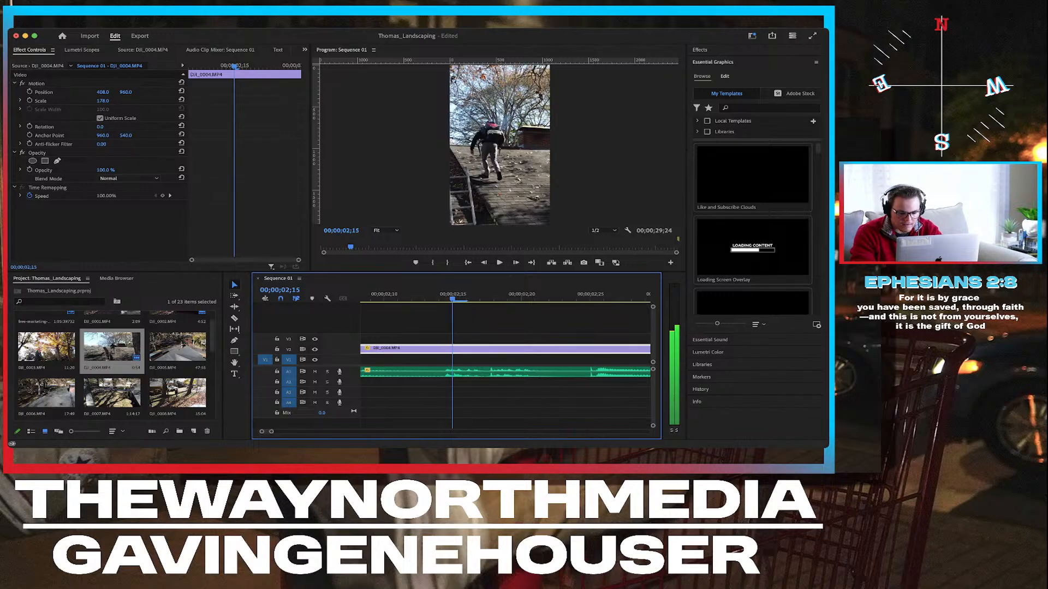
pyautogui.press('space')
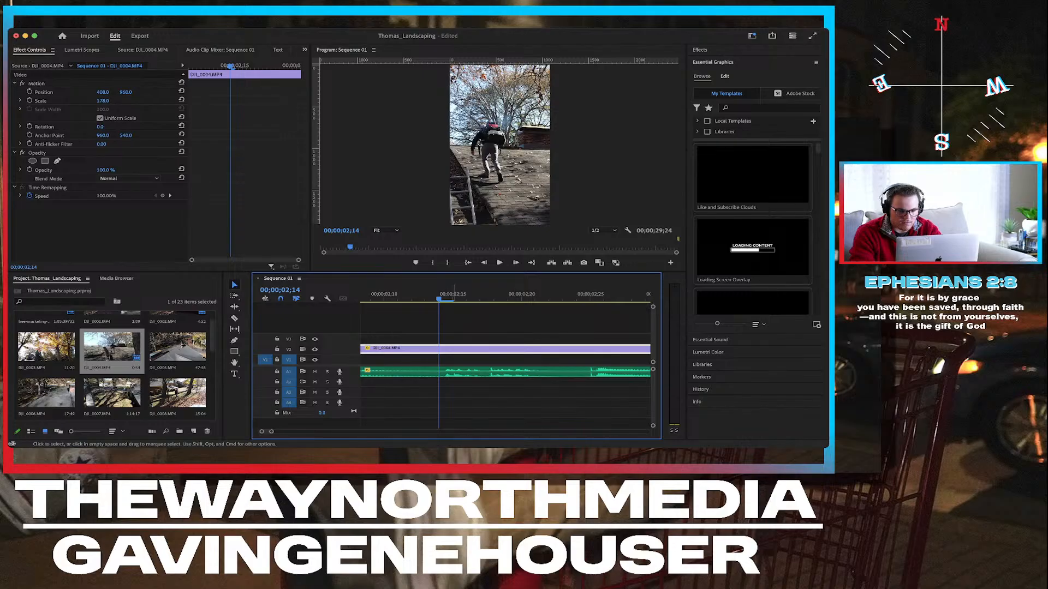
pyautogui.press('c')
pyautogui.click(440, 348)
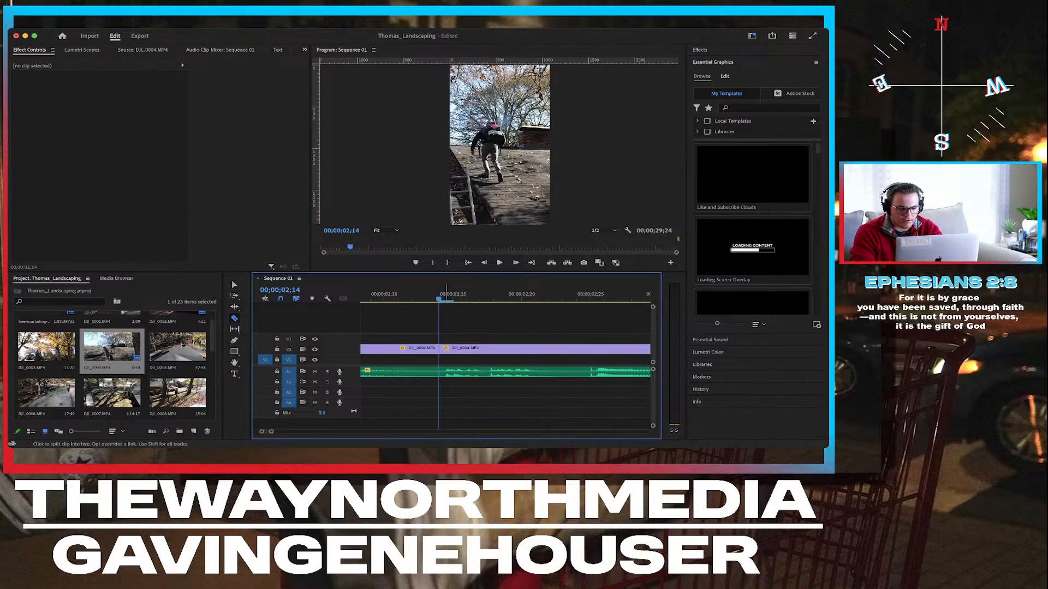
# Trim the second roof piece's start, keeping it joined to the 00;00;02;14 cut, and split the shortened piece at about 00;00;02;18.
pyautogui.press('v')
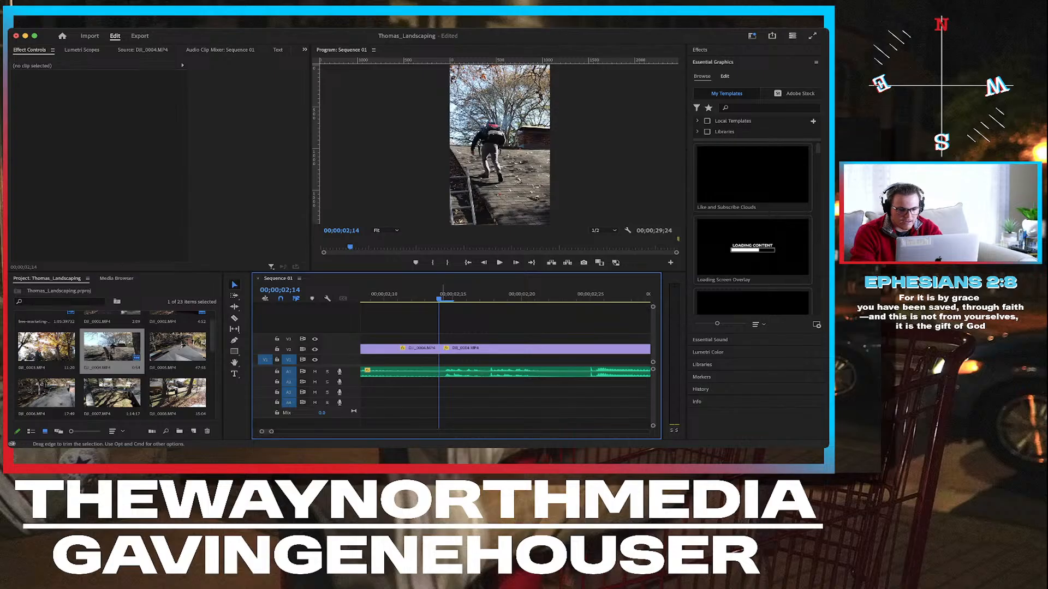
pyautogui.moveTo(440, 348); pyautogui.dragTo(477, 349)
pyautogui.press('c')
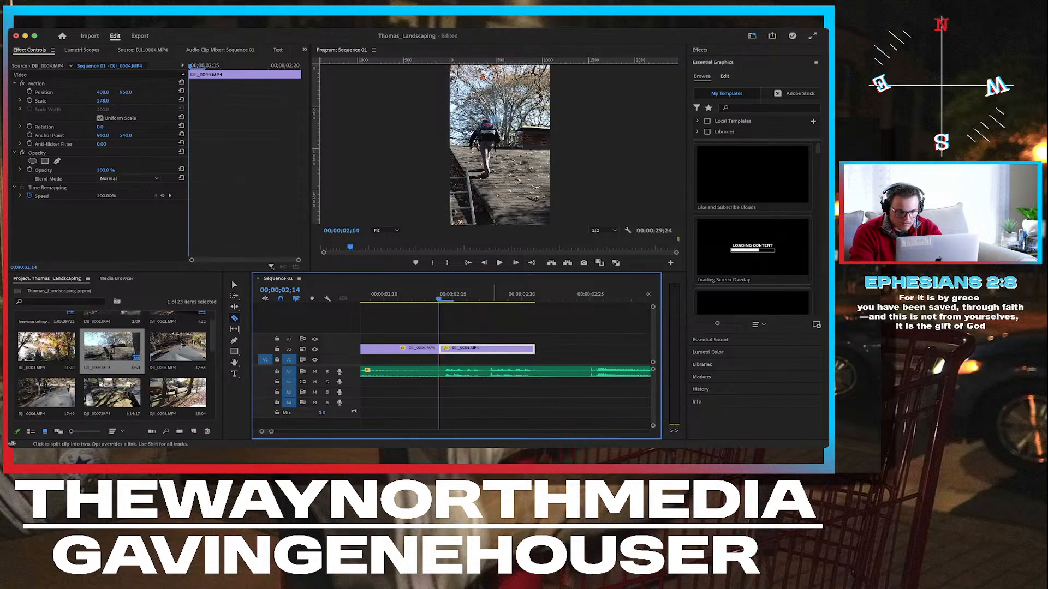
pyautogui.click(494, 348)
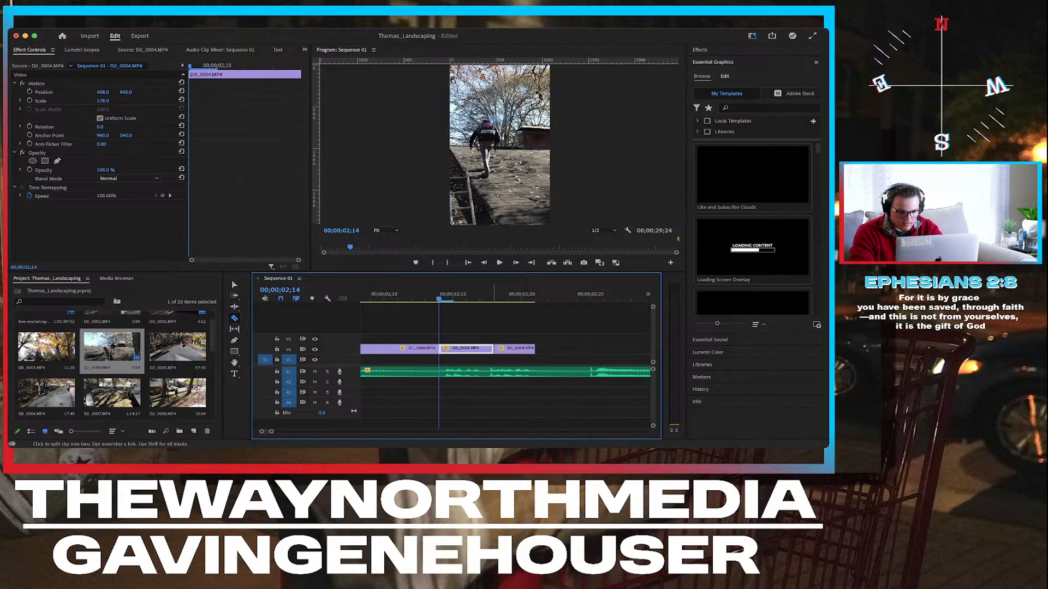
# Trim the third roof piece to span 00;00;02;20 to 00;00;02;25 and join it to the end of the second piece.
pyautogui.press('v')
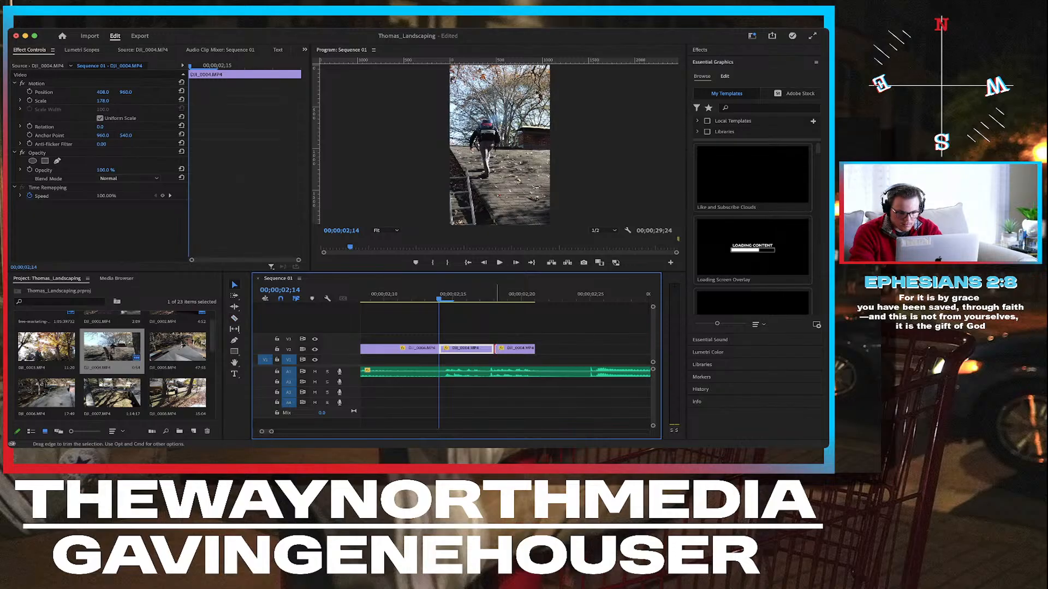
pyautogui.moveTo(495, 348); pyautogui.dragTo(591, 348)
pyautogui.click(522, 295)
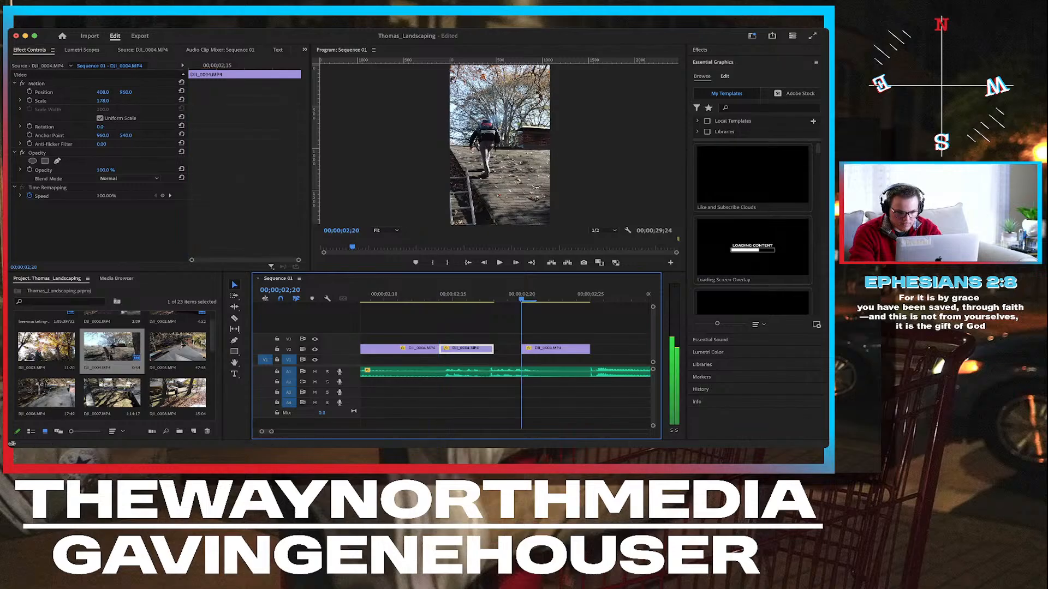
pyautogui.press('Right')
pyautogui.press('Right')
pyautogui.press('Right')
pyautogui.press('Right')
pyautogui.press('Right')
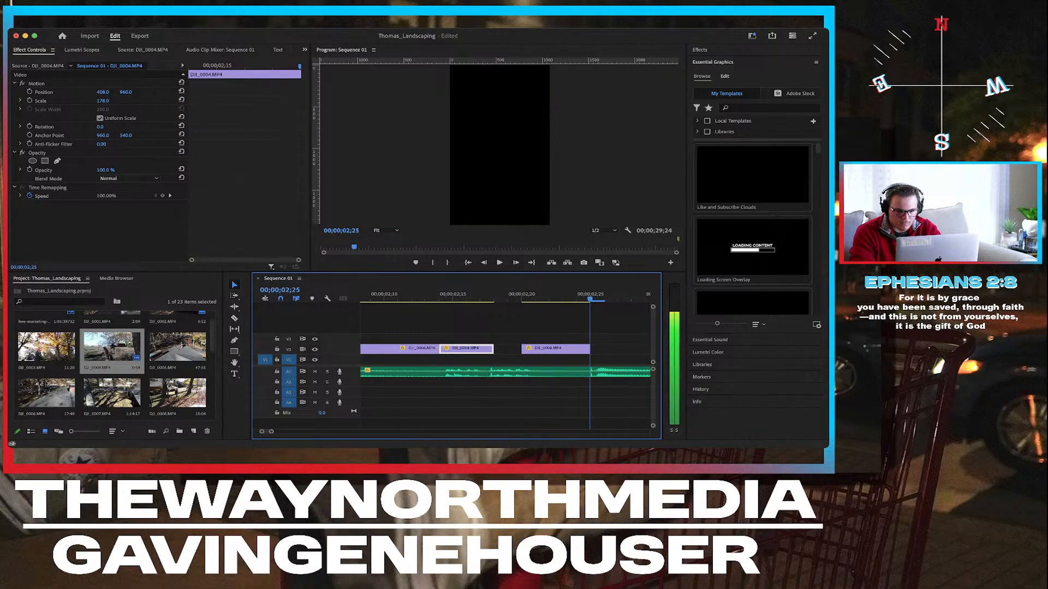
pyautogui.press('Left')
pyautogui.moveTo(554, 349); pyautogui.dragTo(526, 350)
pyautogui.press('-')
pyautogui.press('-')
pyautogui.hscroll(-2, 526, 350)
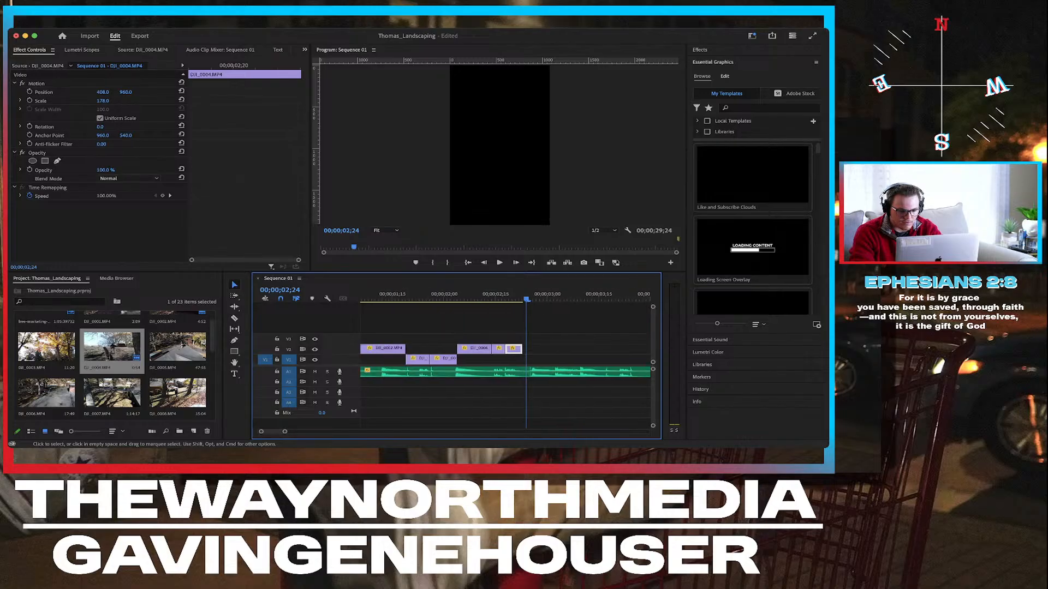
# Play the section leading through the roof cuts repeatedly to check the cuts against the music.
pyautogui.click(386, 295)
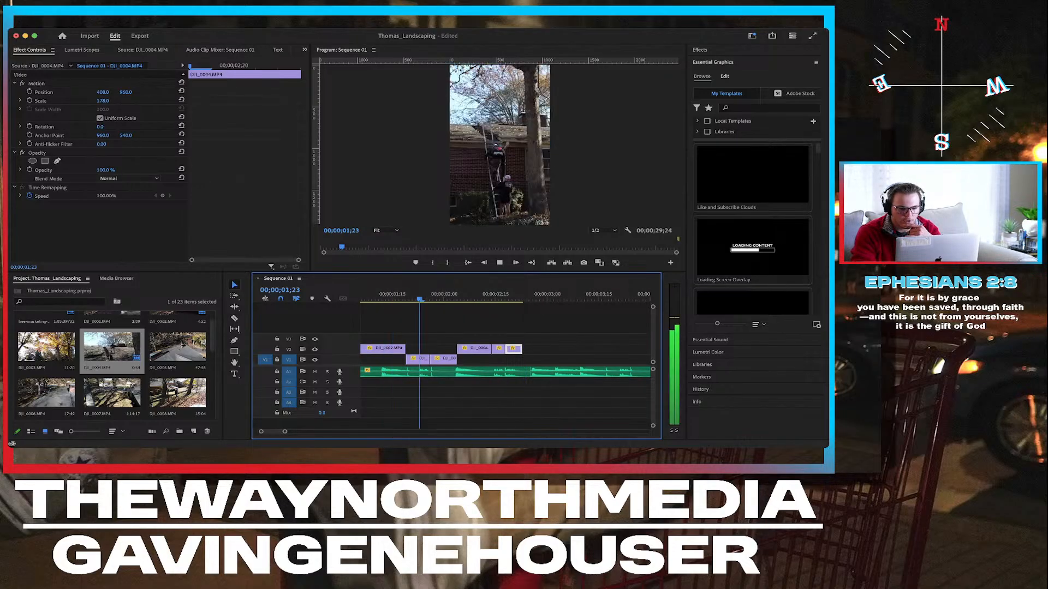
pyautogui.press('space')
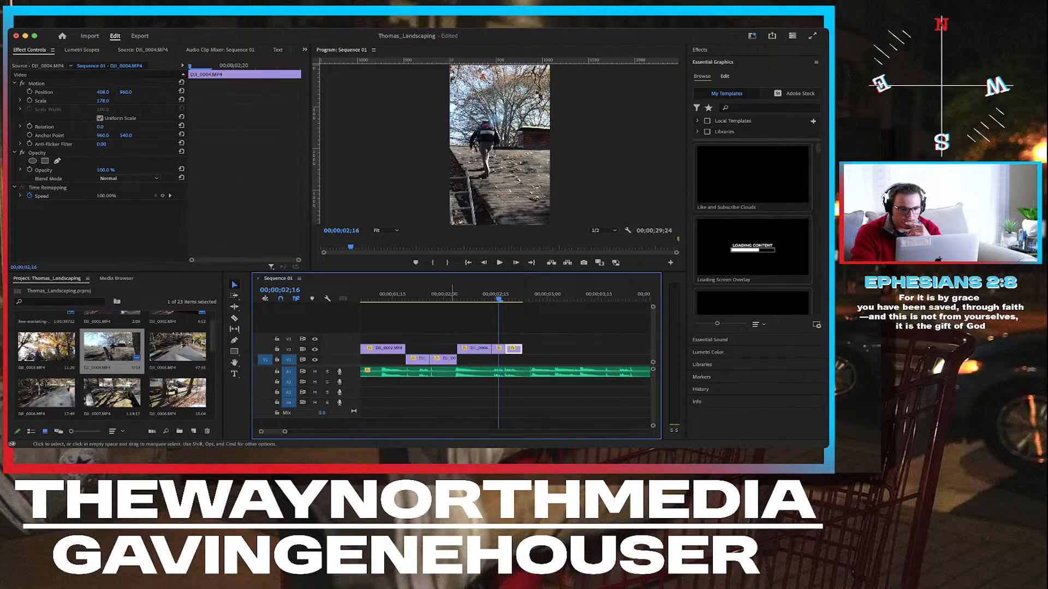
pyautogui.scroll(-2, 451, 330)
pyautogui.click(409, 295)
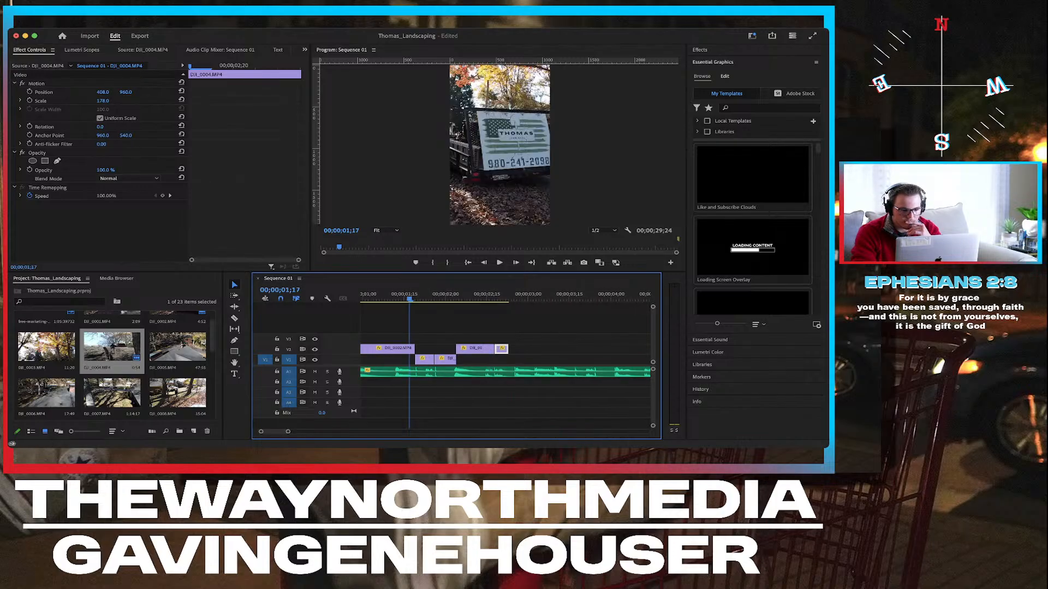
pyautogui.press('space')
pyautogui.press('space')
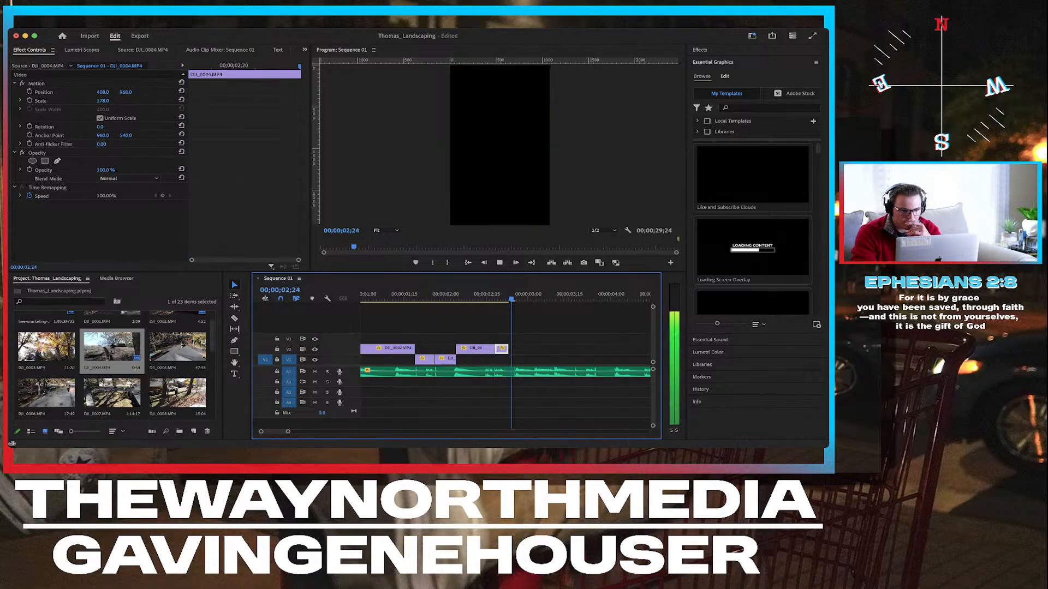
pyautogui.press('space')
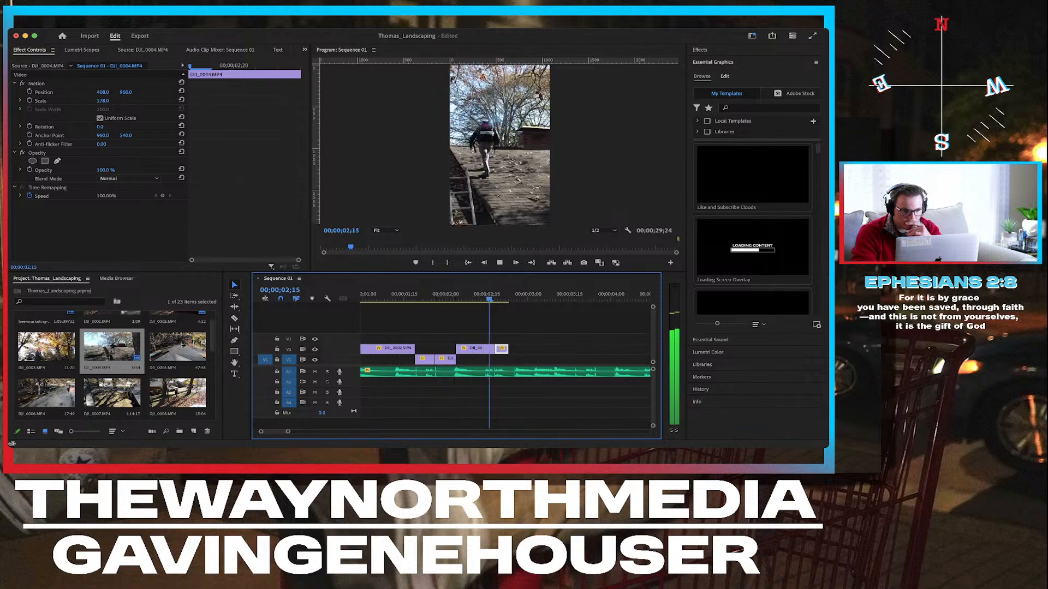
pyautogui.press('space')
# Delete the two short roof pieces on V2 that follow the 00;00;02;14 cut.
pyautogui.scroll(5, 493, 328)
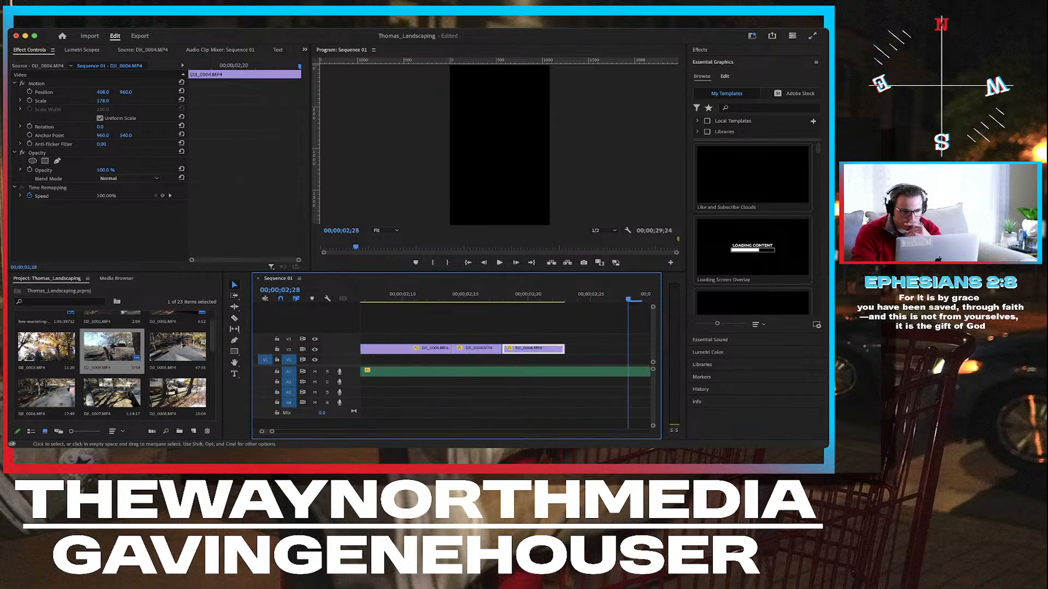
pyautogui.click(478, 298)
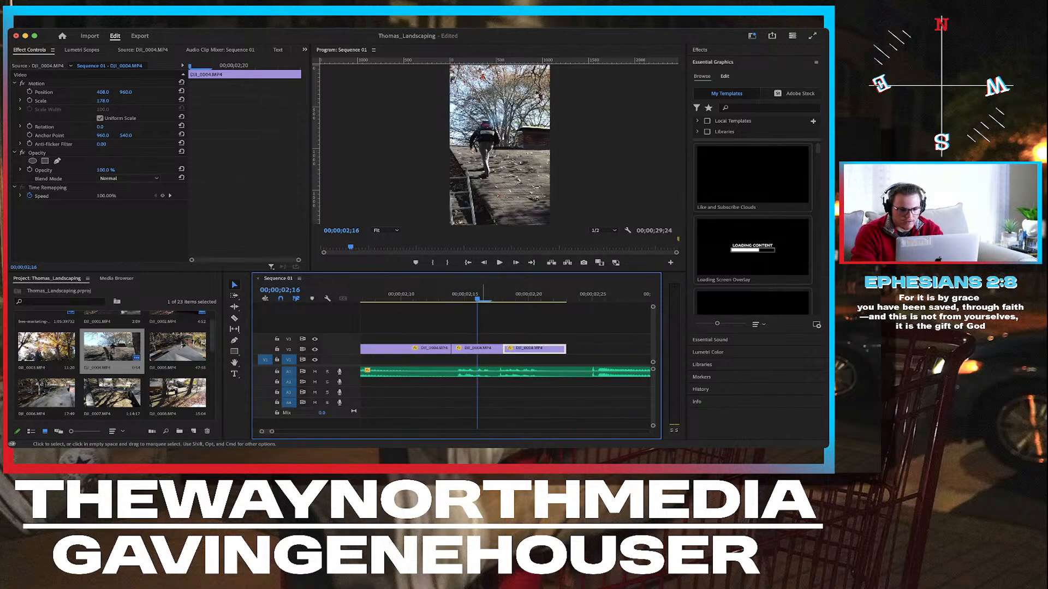
pyautogui.click(483, 349)
pyautogui.press('Delete')
pyautogui.click(534, 349)
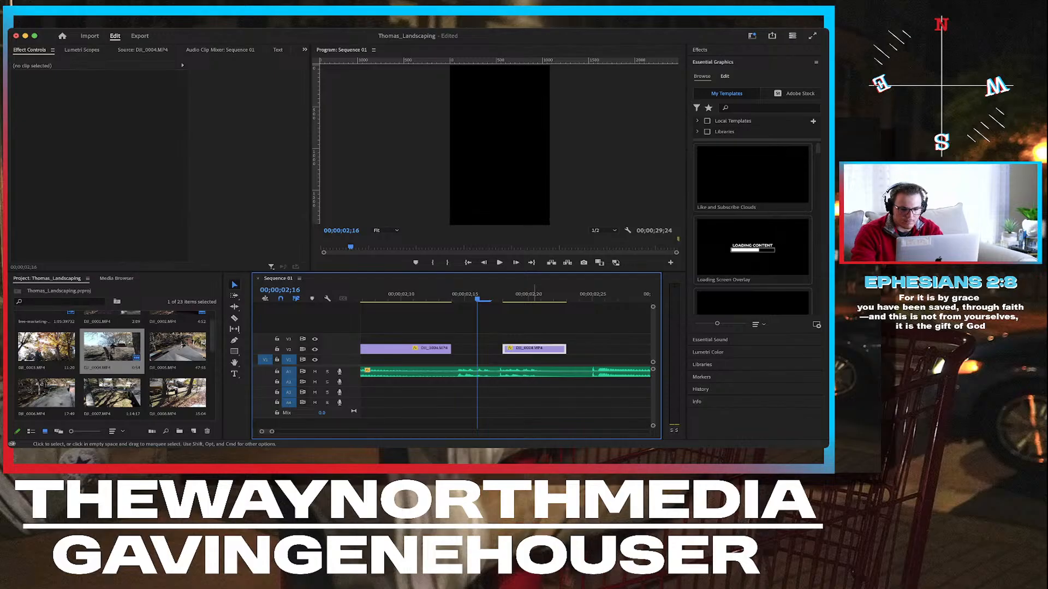
pyautogui.press('Delete')
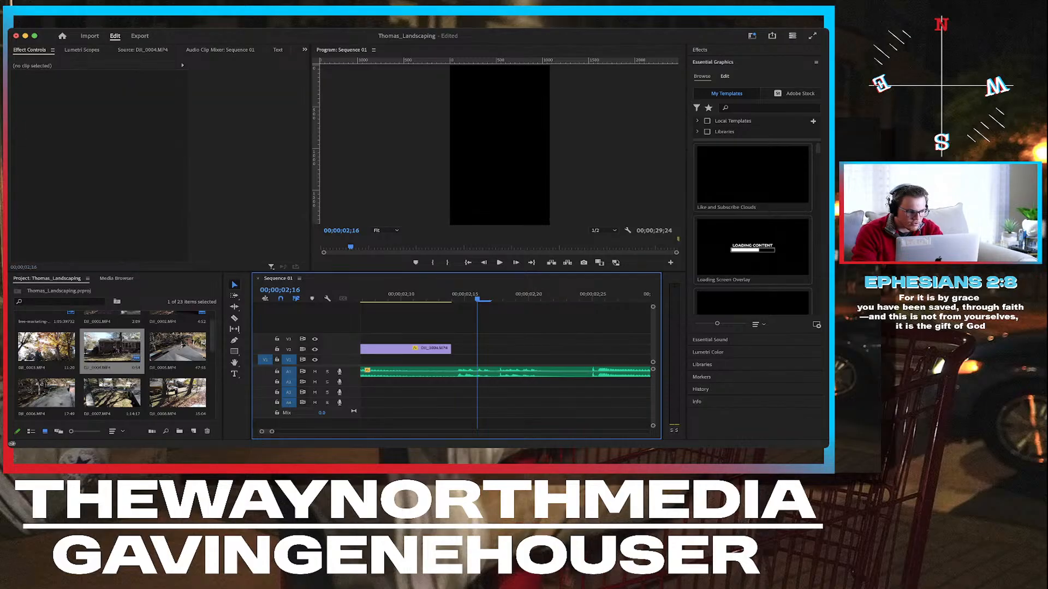
# Mark a one-second range of the DJI_0004.MP4 source from 00:01:09:28, where the worker walks along the roof ridge.
pyautogui.doubleClick(112, 347)
pyautogui.moveTo(66, 247); pyautogui.dragTo(141, 247)
pyautogui.press('i')
pyautogui.press('Left')
pyautogui.press('Left')
pyautogui.press('Left')
pyautogui.press('Left')
pyautogui.press('Left')
pyautogui.press('Left')
pyautogui.press('Left')
pyautogui.press('Left')
pyautogui.press('Left')
pyautogui.press('Left')
pyautogui.press('Left')
pyautogui.press('Left')
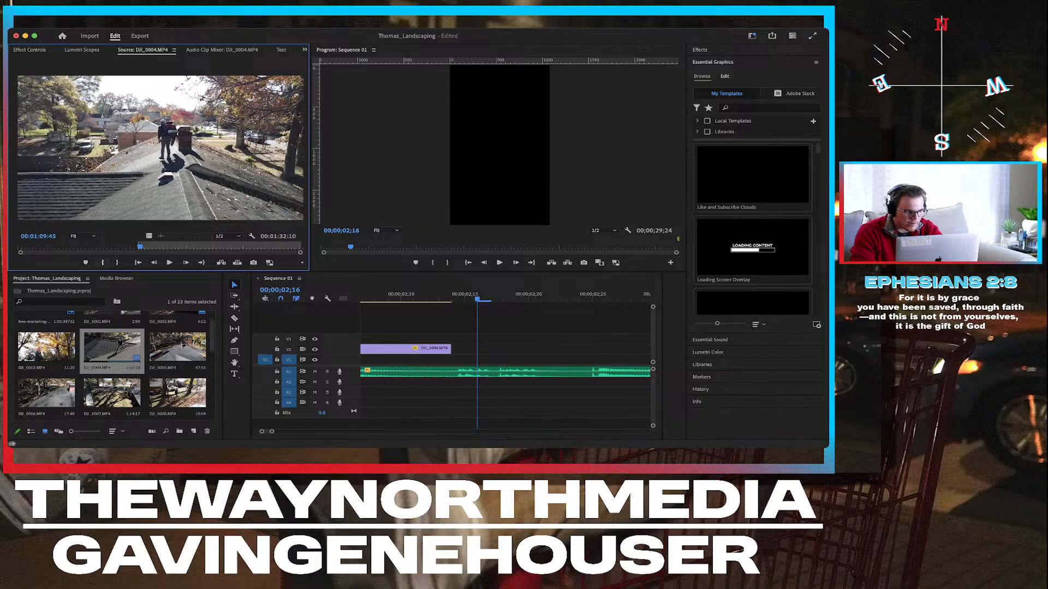
pyautogui.press('Left')
pyautogui.press('Left')
pyautogui.press('Left')
pyautogui.press('Left')
pyautogui.press('Left')
pyautogui.press('Left')
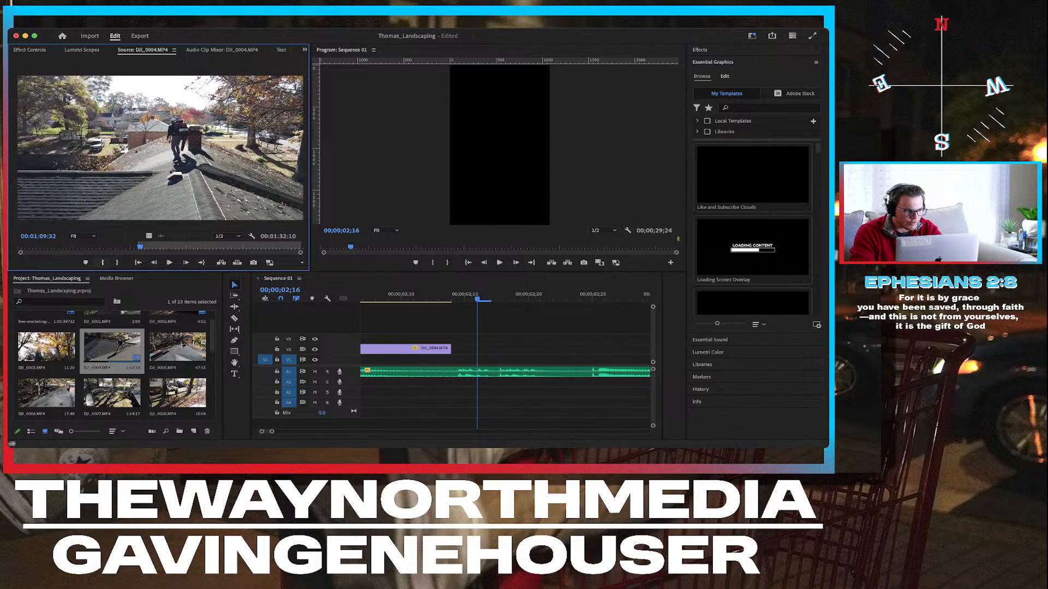
pyautogui.press('Left')
pyautogui.press('Left')
pyautogui.press('Left')
pyautogui.press('Left')
pyautogui.press('Left')
pyautogui.press('Left')
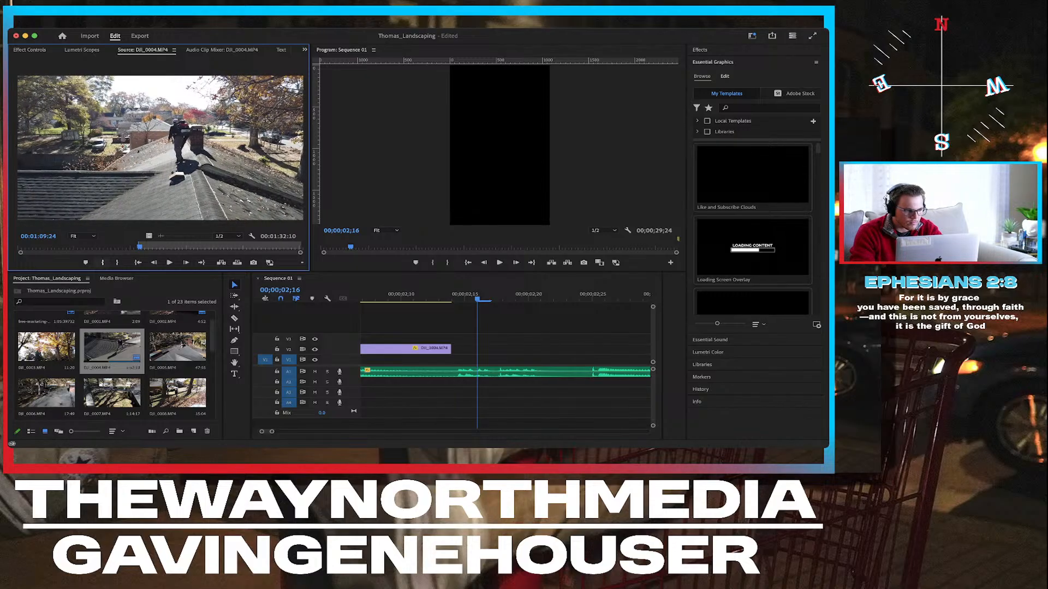
pyautogui.press('Right')
pyautogui.press('Right')
pyautogui.press('Right')
pyautogui.press('Right')
pyautogui.press('i')
pyautogui.press('o')
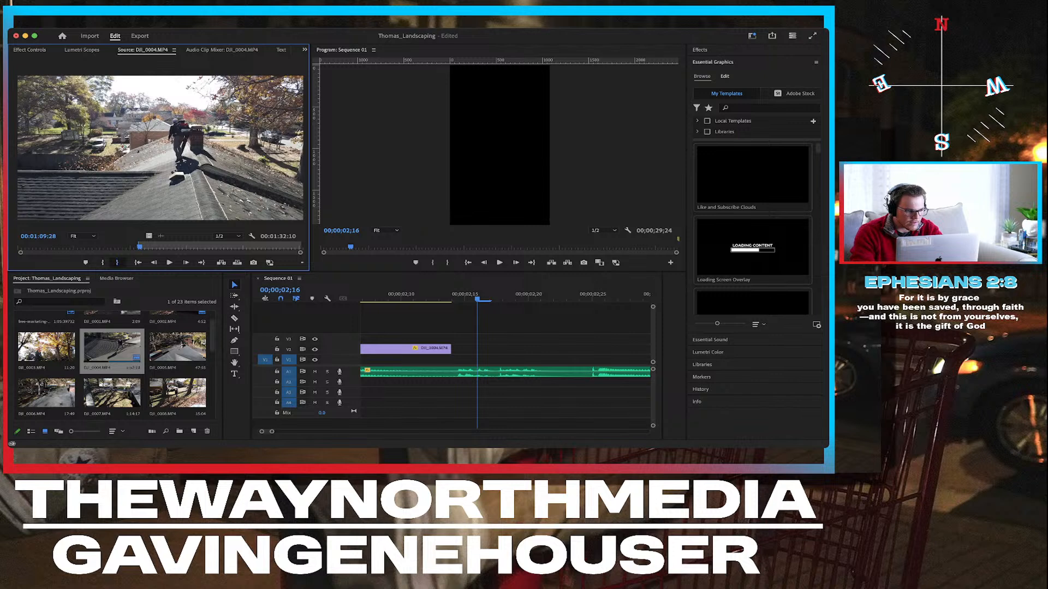
# Place the marked DJI_0004.MP4 range on V3, starting where the V2 roof clip ends at 00;00;02;14.
pyautogui.click(113, 348)
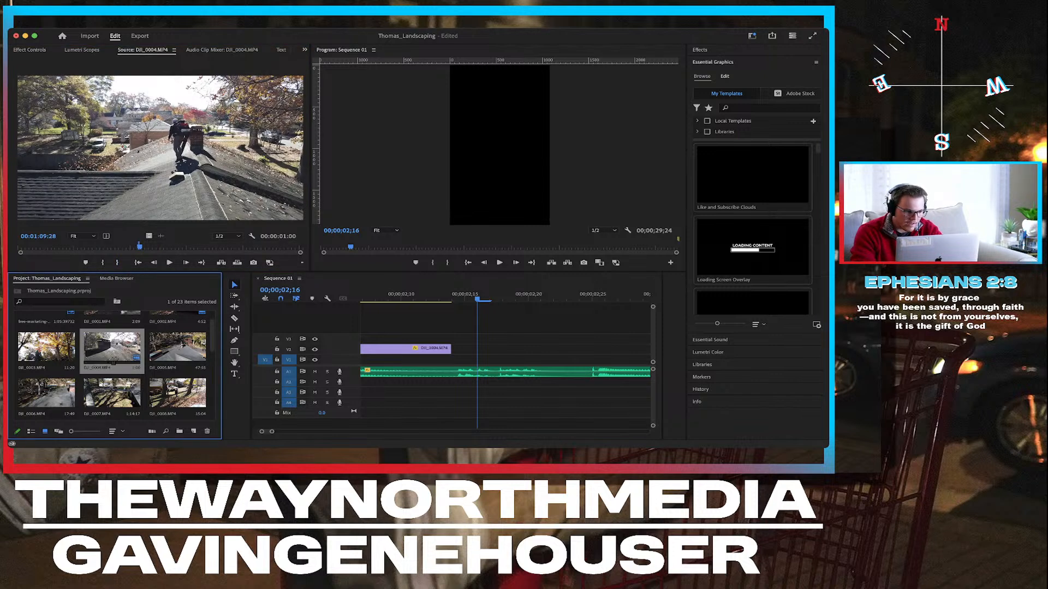
pyautogui.moveTo(113, 347); pyautogui.dragTo(457, 339)
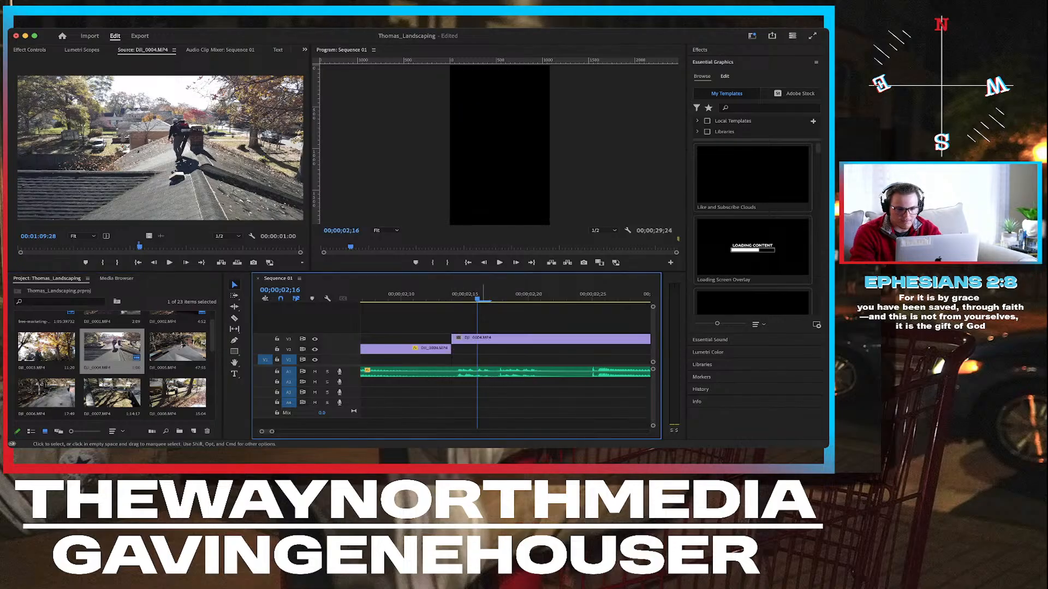
pyautogui.press('-')
pyautogui.press('-')
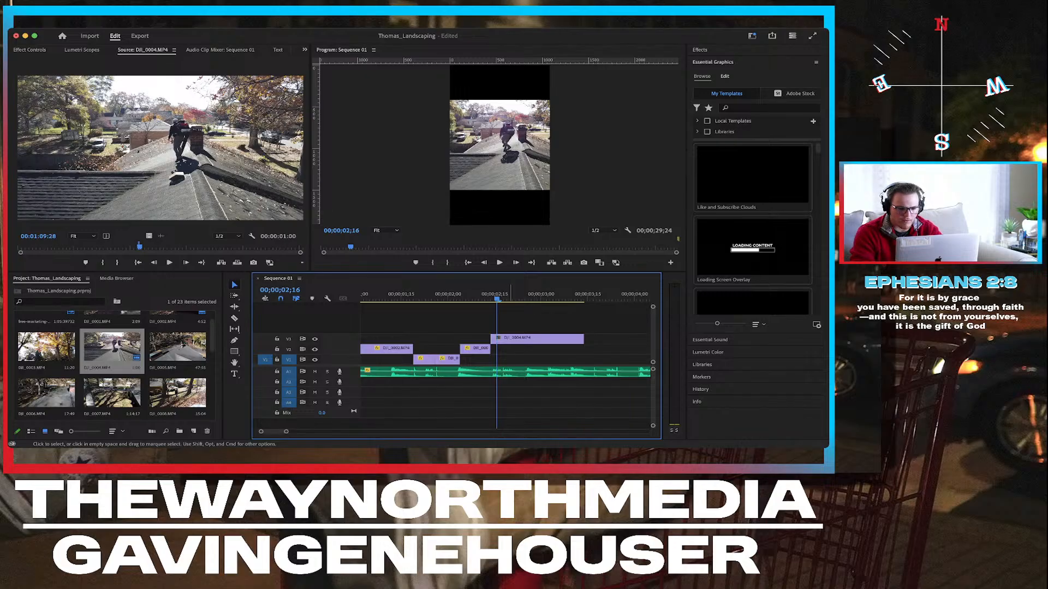
# Scale the new V3 clip to 178 and shift its image toward the left of the frame.
pyautogui.click(511, 339)
pyautogui.click(29, 50)
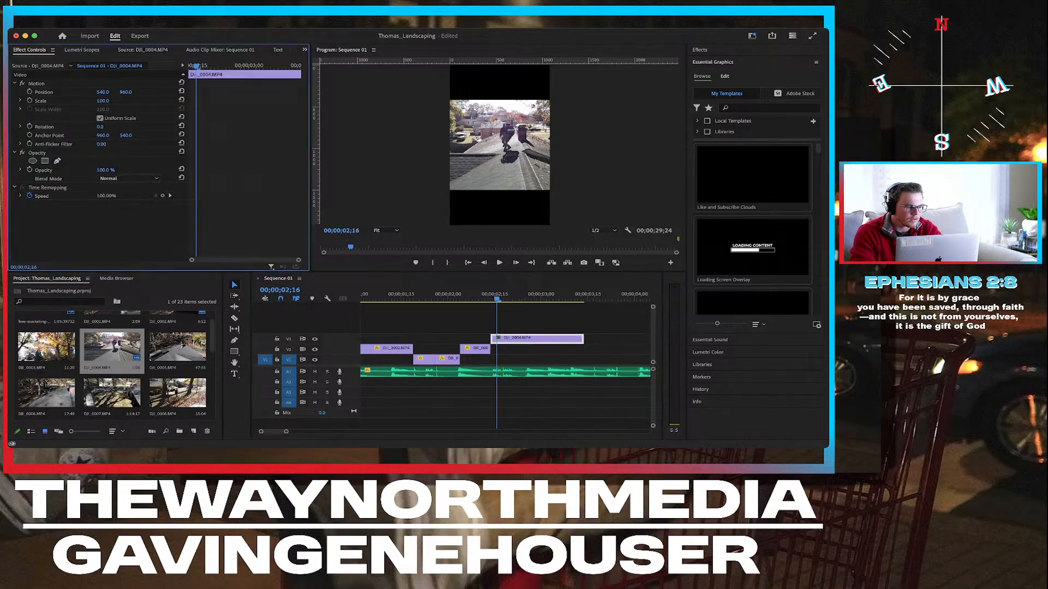
pyautogui.click(102, 101)
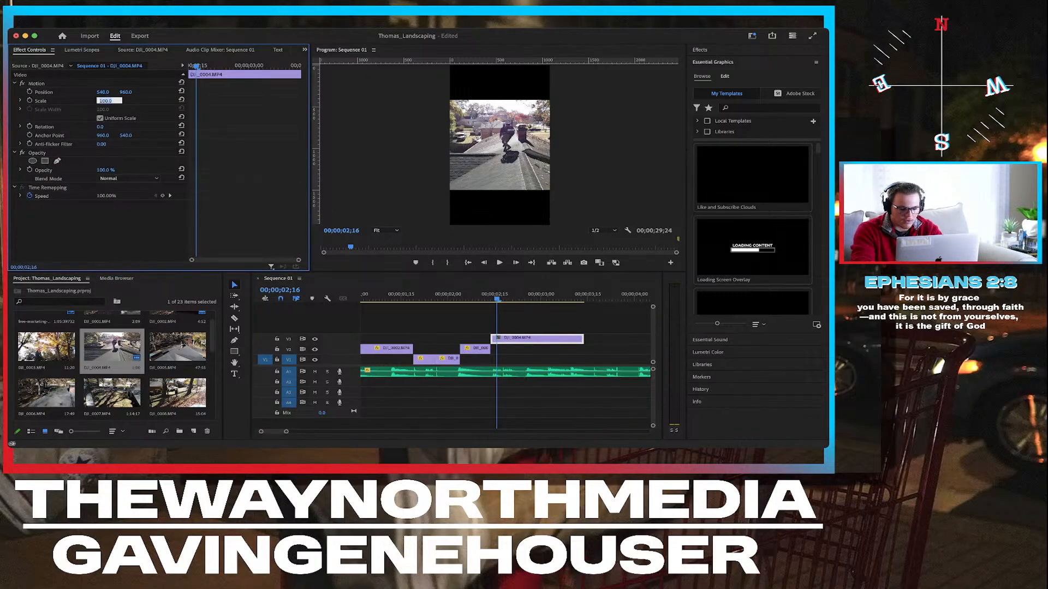
pyautogui.write('178')
pyautogui.press('Return')
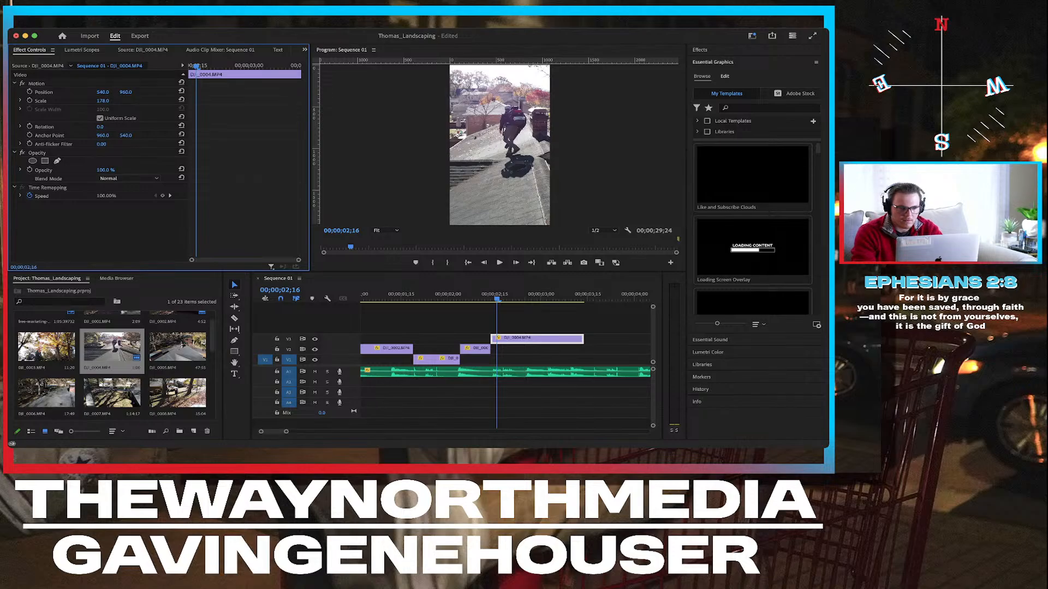
pyautogui.moveTo(103, 92); pyautogui.dragTo(38, 93)
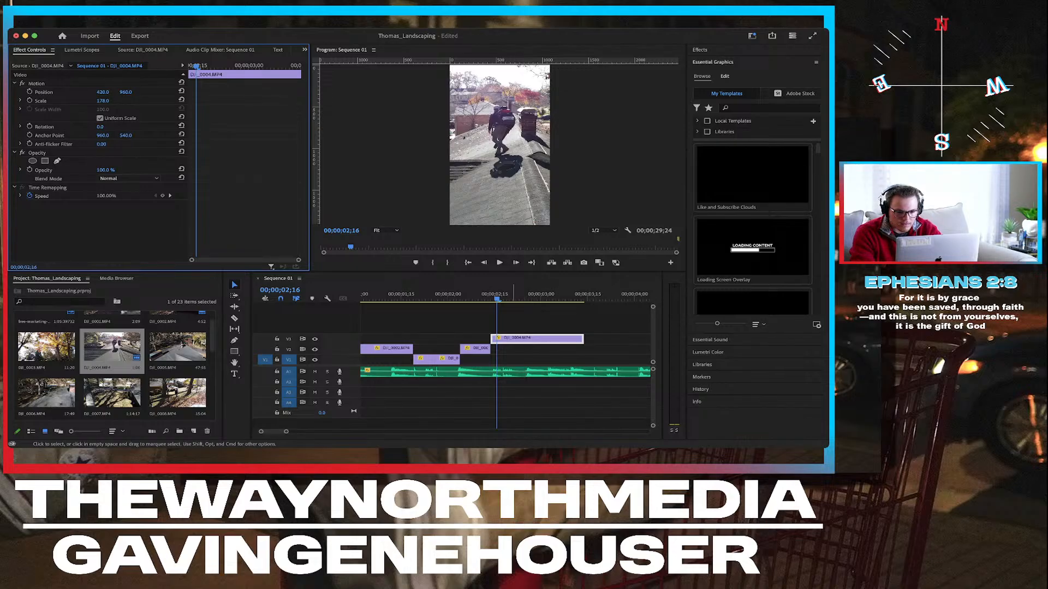
# Step through the frames around the 00;00;02;14 cut to compare the worker's placement in both clips.
pyautogui.click(515, 339)
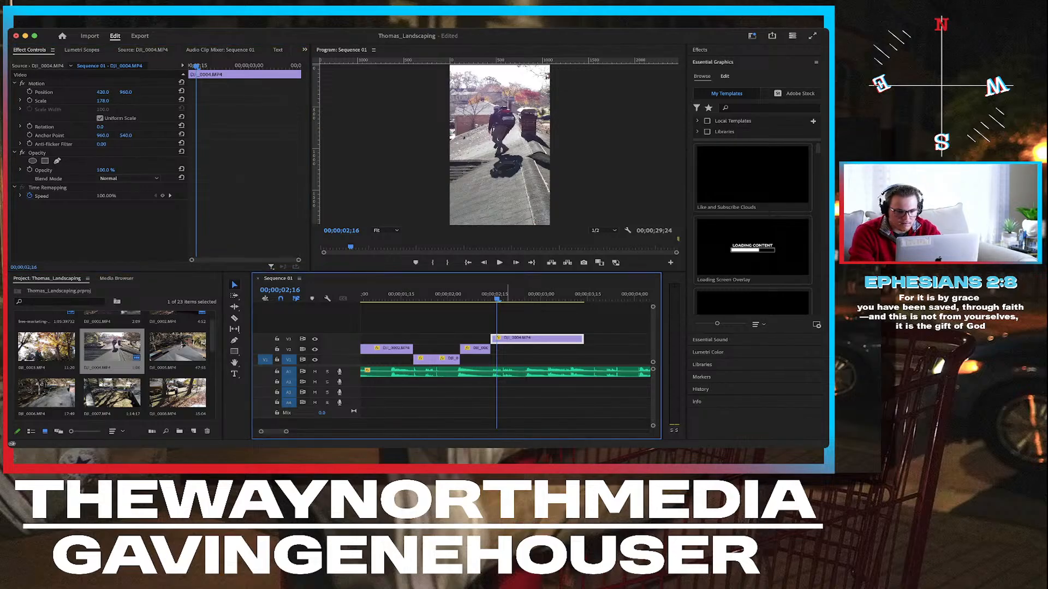
pyautogui.press('Left')
pyautogui.press('Left')
pyautogui.press('Left')
pyautogui.press('Left')
pyautogui.press('Left')
pyautogui.press('Right')
pyautogui.press('Right')
pyautogui.press('Right')
pyautogui.press('Right')
pyautogui.press('Right')
pyautogui.press('Right')
pyautogui.press('Right')
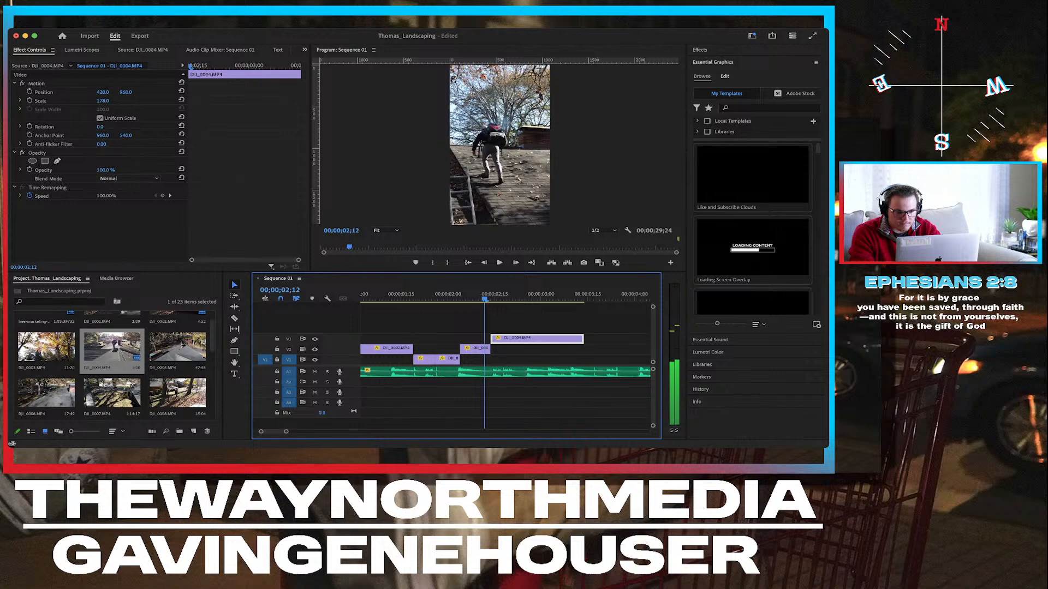
pyautogui.press('Right')
pyautogui.press('Right')
pyautogui.press('Right')
pyautogui.press('Right')
pyautogui.press('Right')
pyautogui.press('Right')
pyautogui.press('Right')
pyautogui.press('Right')
pyautogui.press('Right')
pyautogui.press('Right')
pyautogui.press('Right')
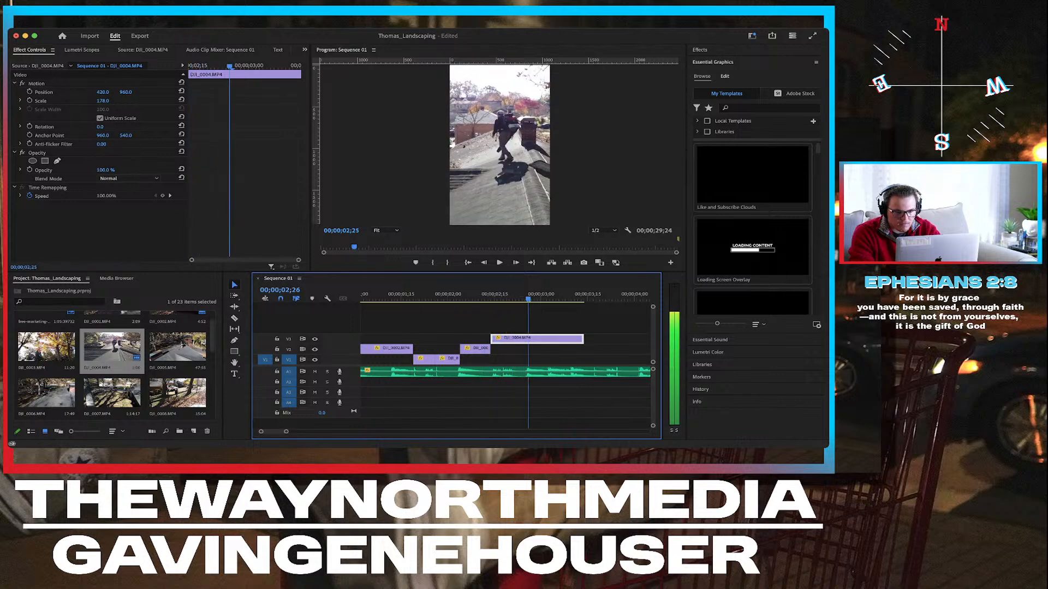
pyautogui.press('Left')
pyautogui.press('Left')
pyautogui.press('Left')
pyautogui.press('Left')
pyautogui.press('Left')
pyautogui.press('Left')
pyautogui.press('Left')
pyautogui.press('Left')
pyautogui.press('Left')
pyautogui.press('Left')
pyautogui.press('Left')
pyautogui.press('Left')
pyautogui.press('Left')
pyautogui.press('Left')
pyautogui.press('Left')
pyautogui.press('Left')
pyautogui.press('Right')
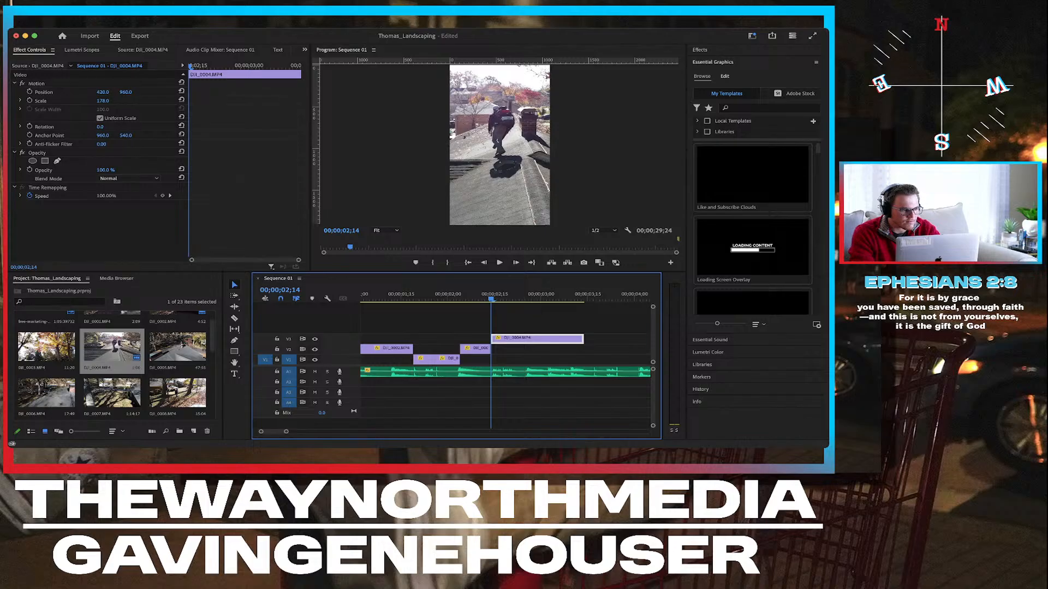
# Set the V3 clip's horizontal position to 605 and play it from the cut.
pyautogui.moveTo(102, 92); pyautogui.dragTo(209, 92)
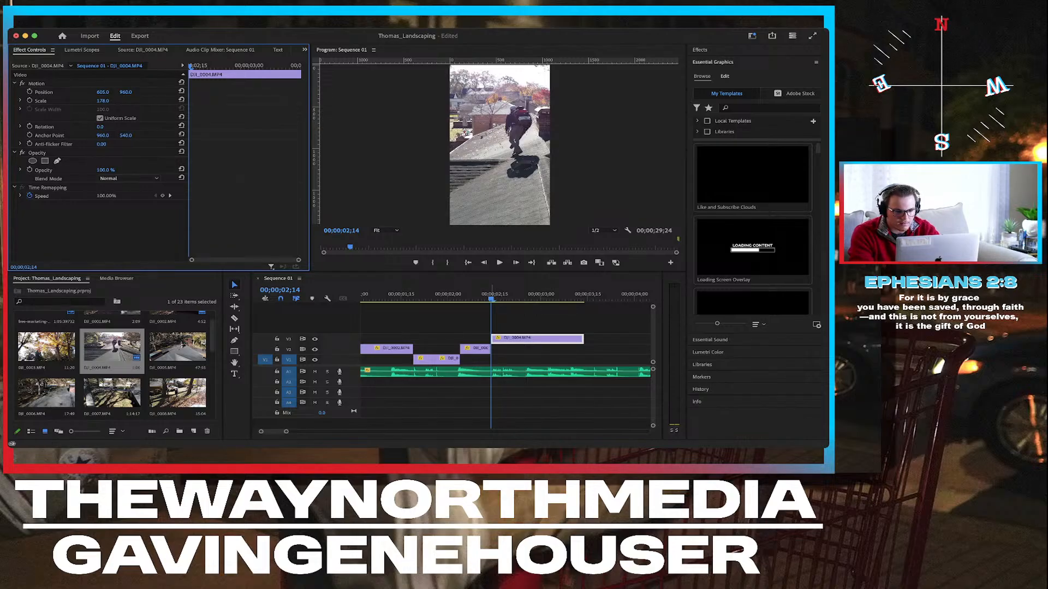
pyautogui.press('space')
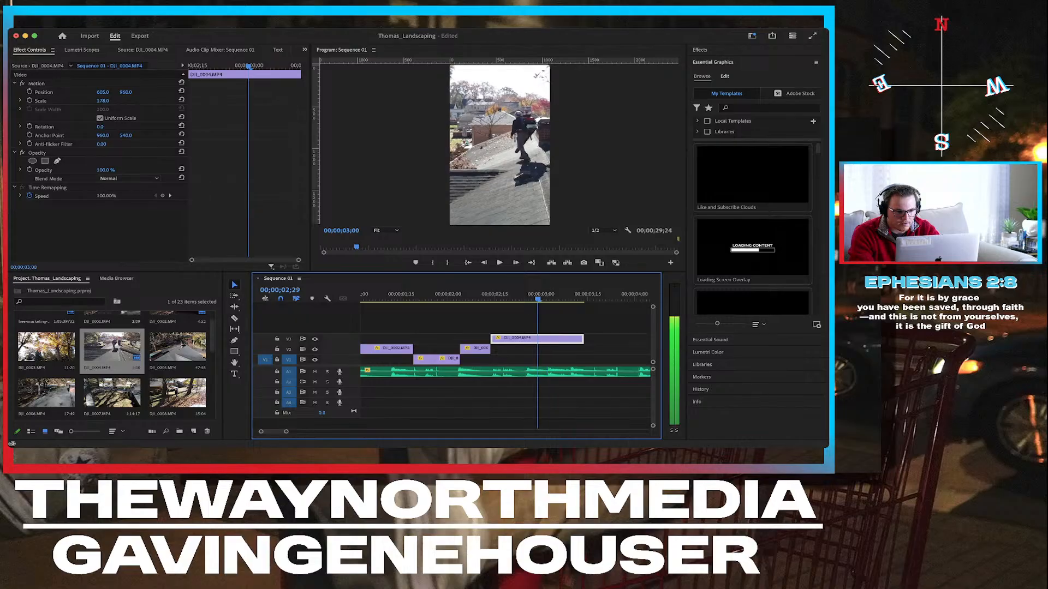
pyautogui.press('space')
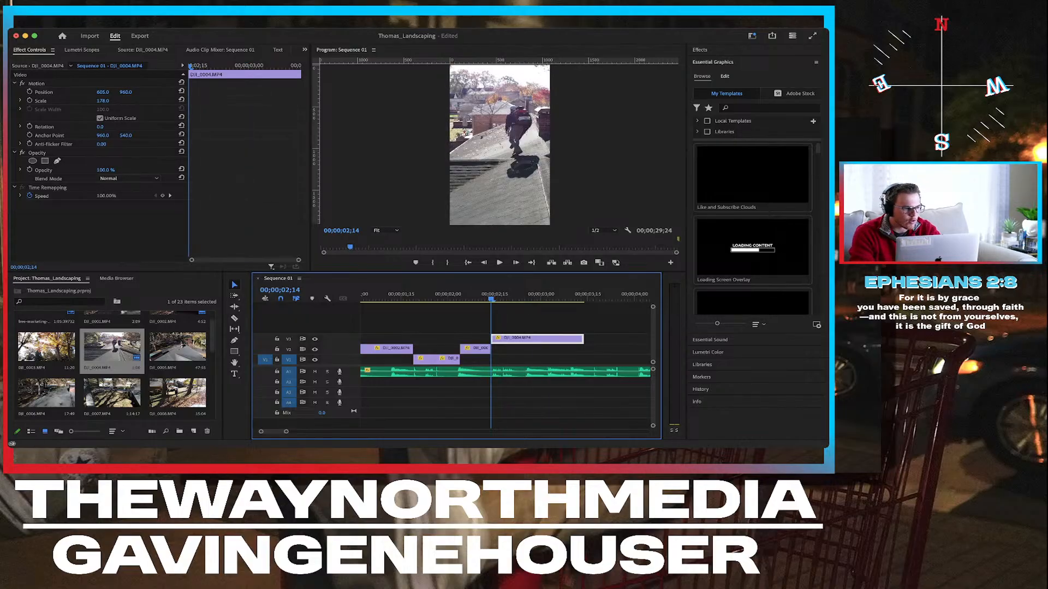
# Start Position and Scale keyframing on the V3 clip at 00;00;02;14.
pyautogui.click(30, 91)
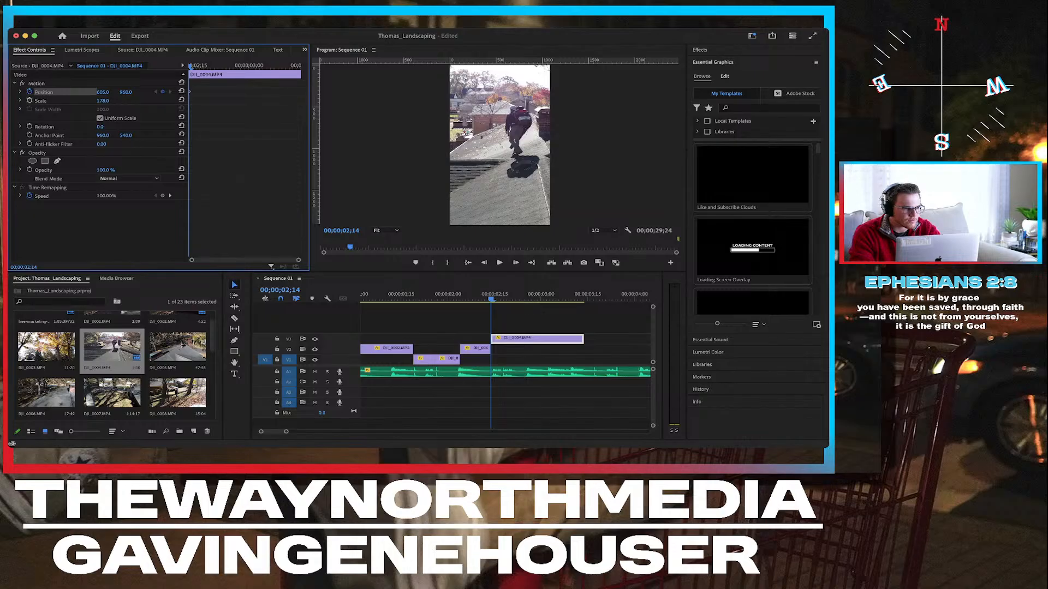
pyautogui.click(29, 101)
# Add a Position keyframe to the V3 clip at 00;00;02;25 with the horizontal value at 1376.
pyautogui.press('space')
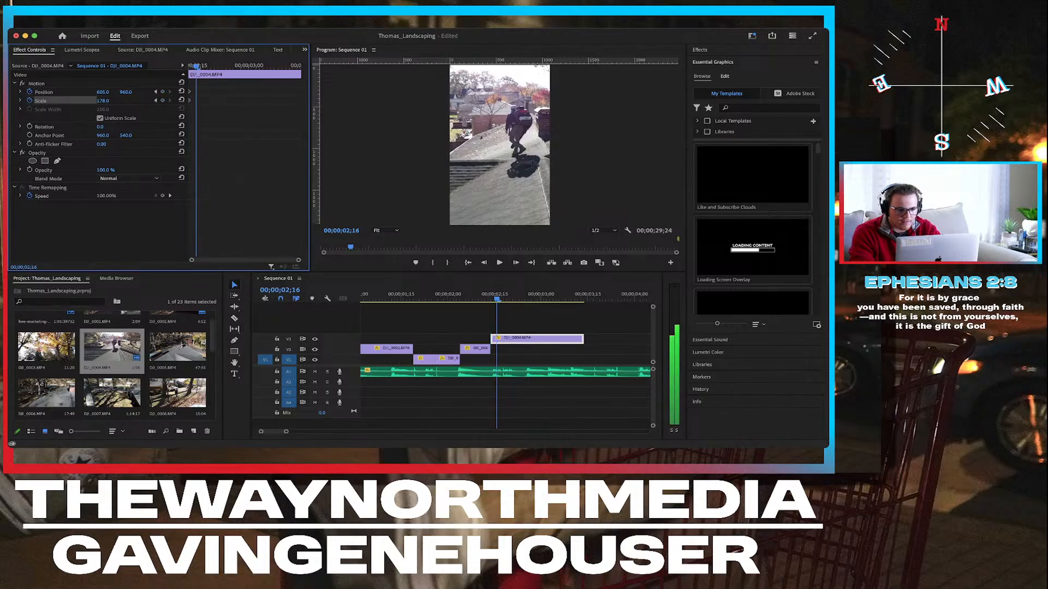
pyautogui.press('Right')
pyautogui.press('Right')
pyautogui.press('Right')
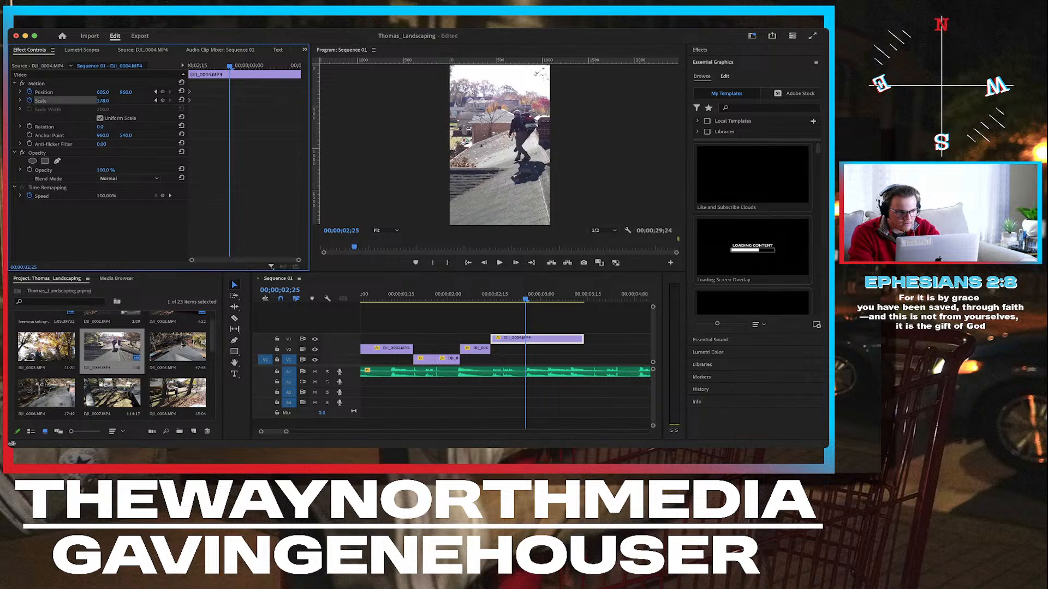
pyautogui.moveTo(103, 93); pyautogui.dragTo(469, 93)
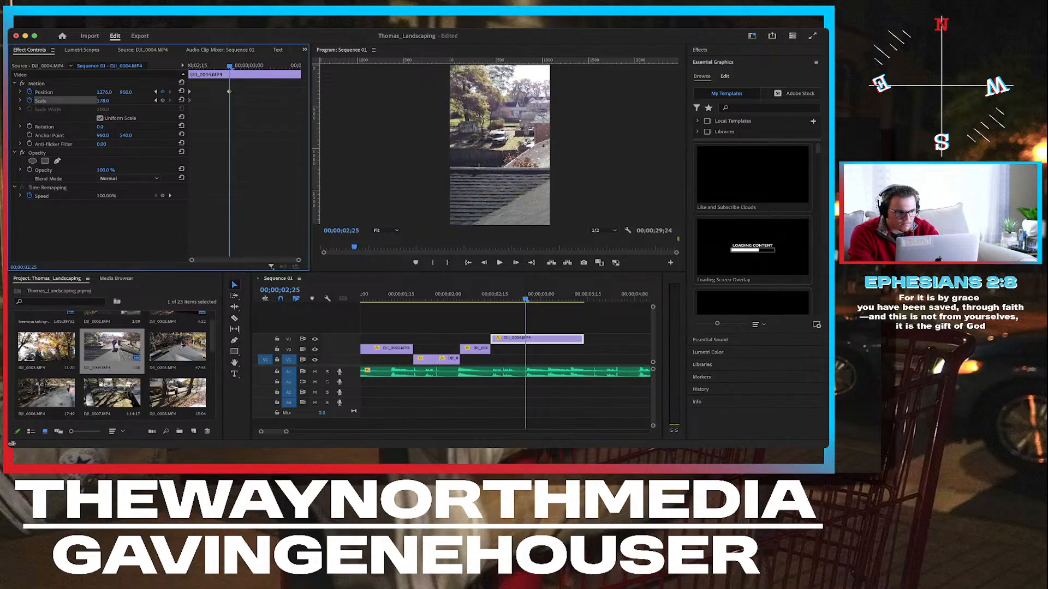
# Trim the end of the V3 clip to 00;00;03;10 and play back the shortened clip.
pyautogui.press('space')
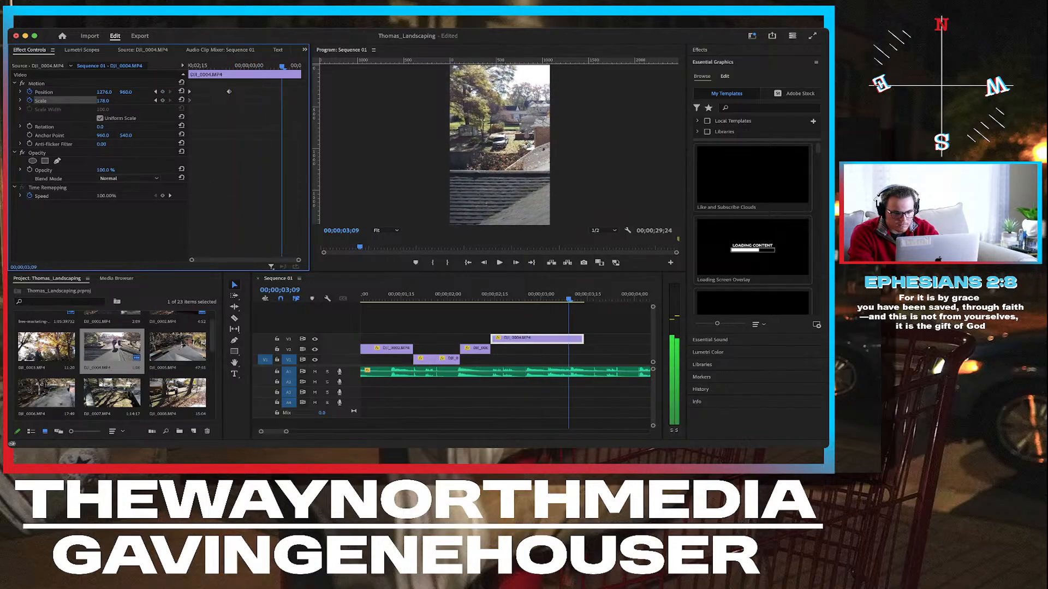
pyautogui.press('space')
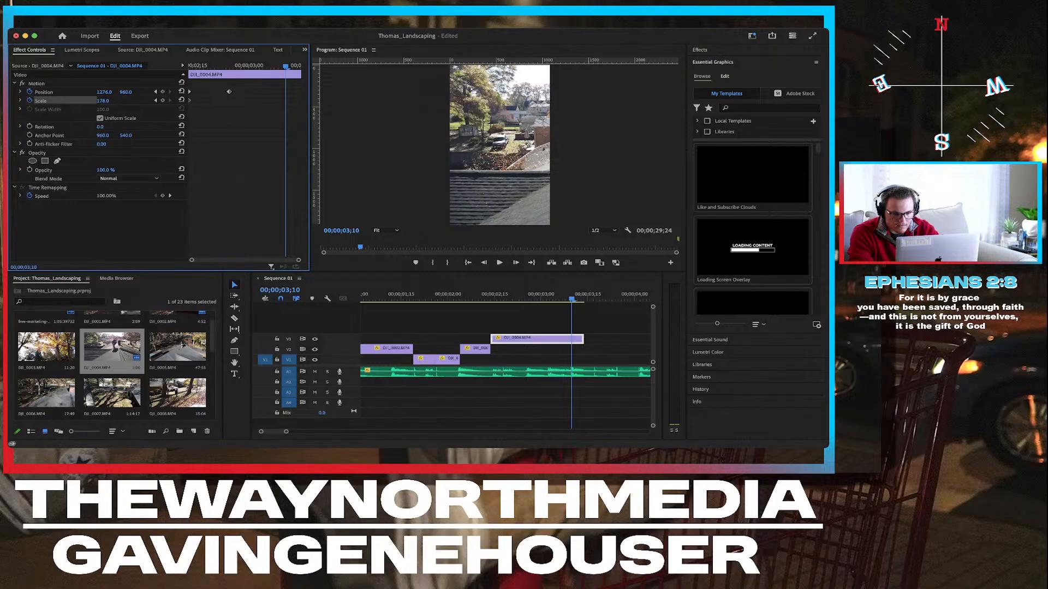
pyautogui.moveTo(582, 339); pyautogui.dragTo(572, 339)
pyautogui.click(379, 295)
pyautogui.press('space')
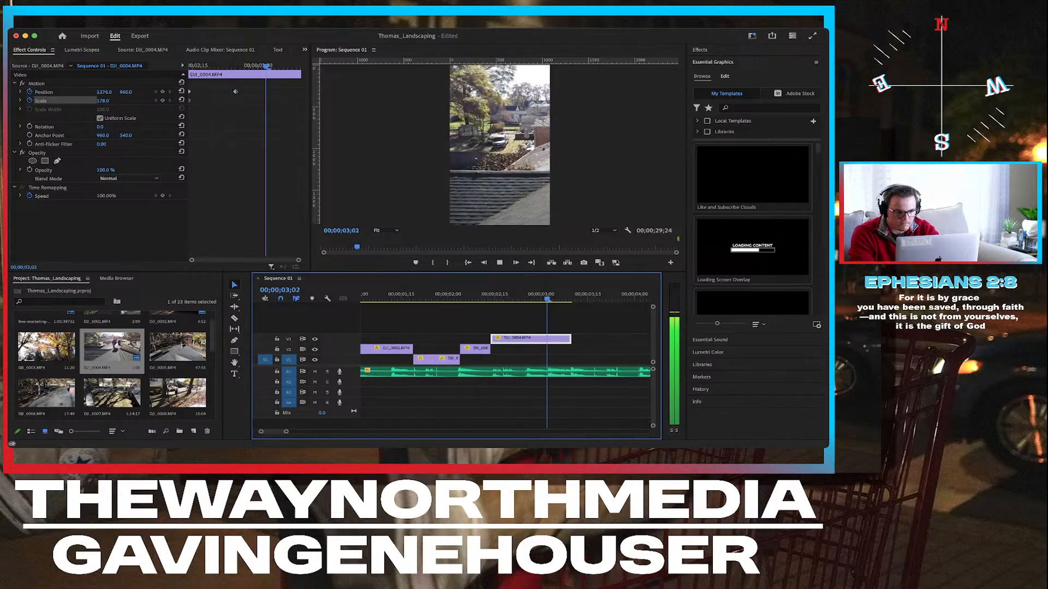
pyautogui.press('space')
pyautogui.click(492, 292)
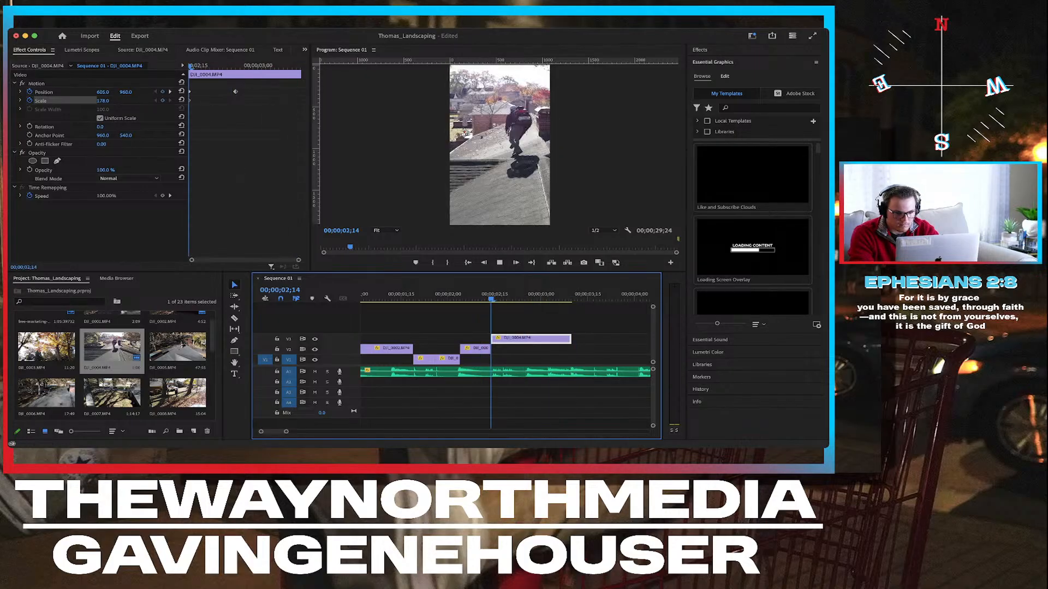
pyautogui.press('space')
pyautogui.press('space')
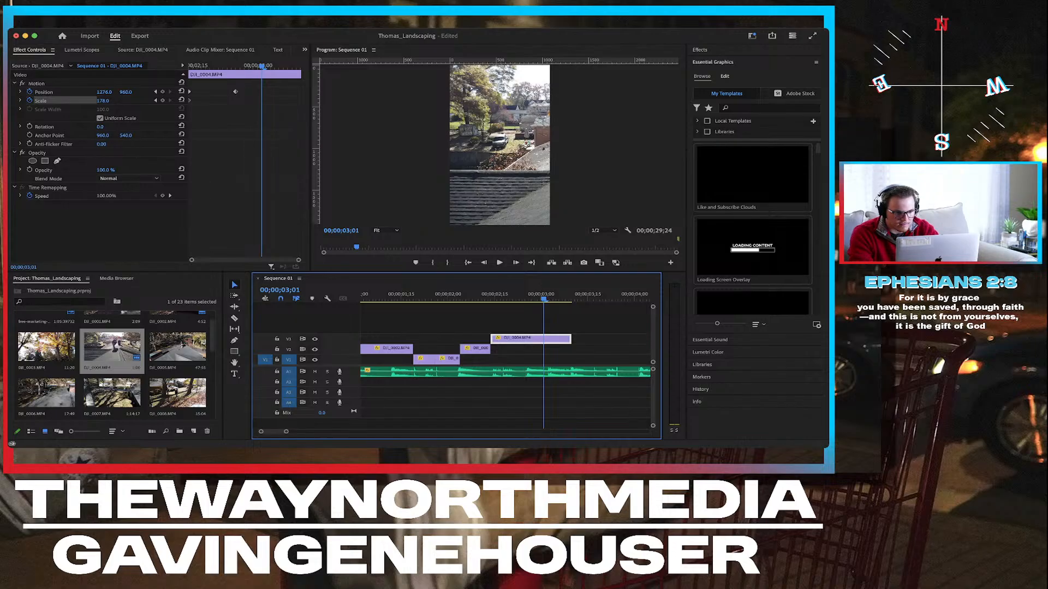
# Move the second Position keyframe to the end of the V3 clip and replay the movement from the cut.
pyautogui.moveTo(235, 91); pyautogui.dragTo(189, 66)
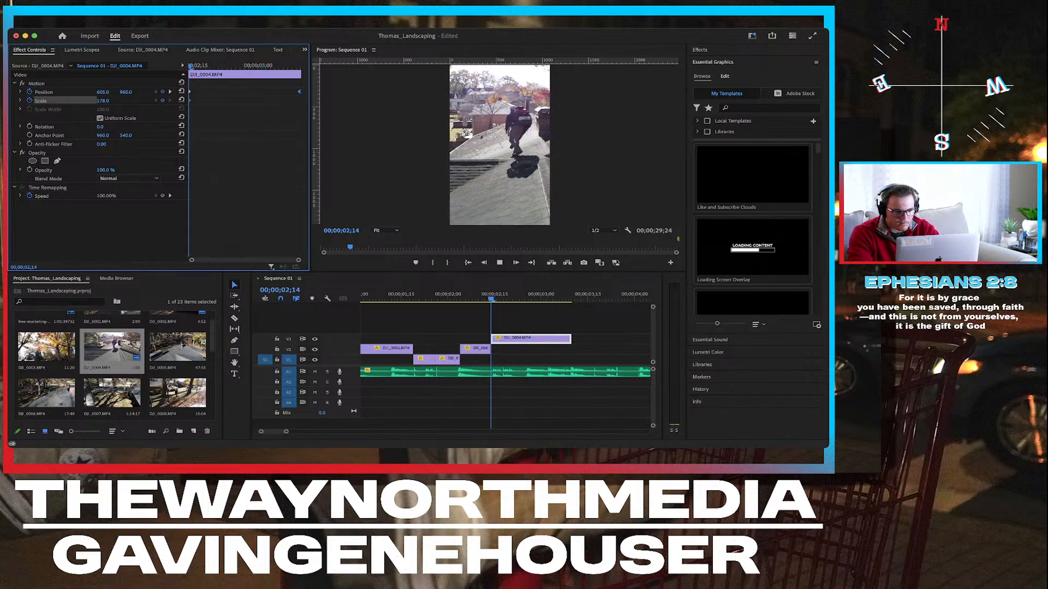
pyautogui.press('space')
pyautogui.press('space')
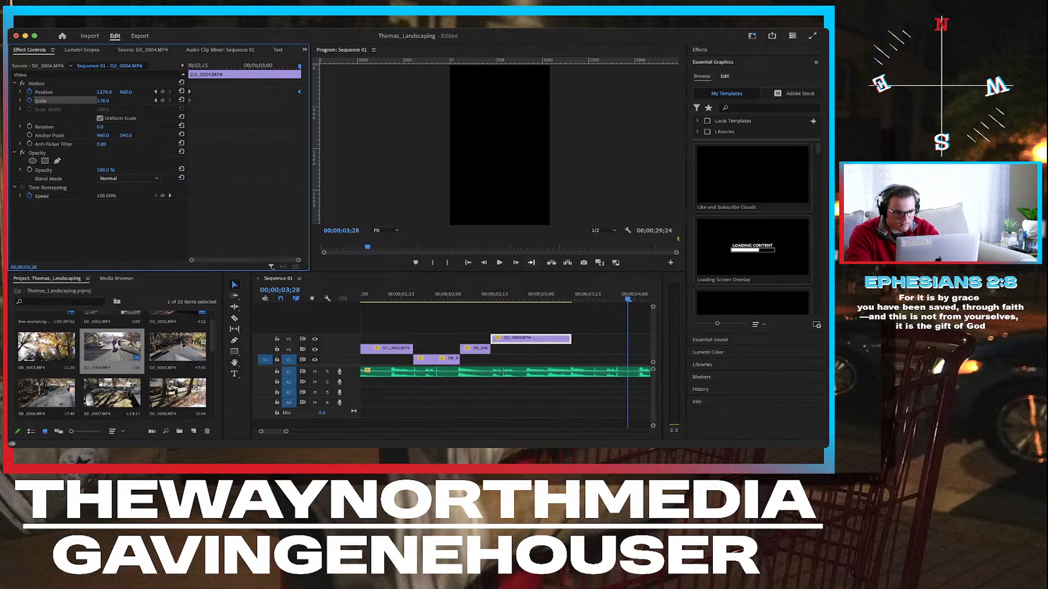
pyautogui.click(497, 295)
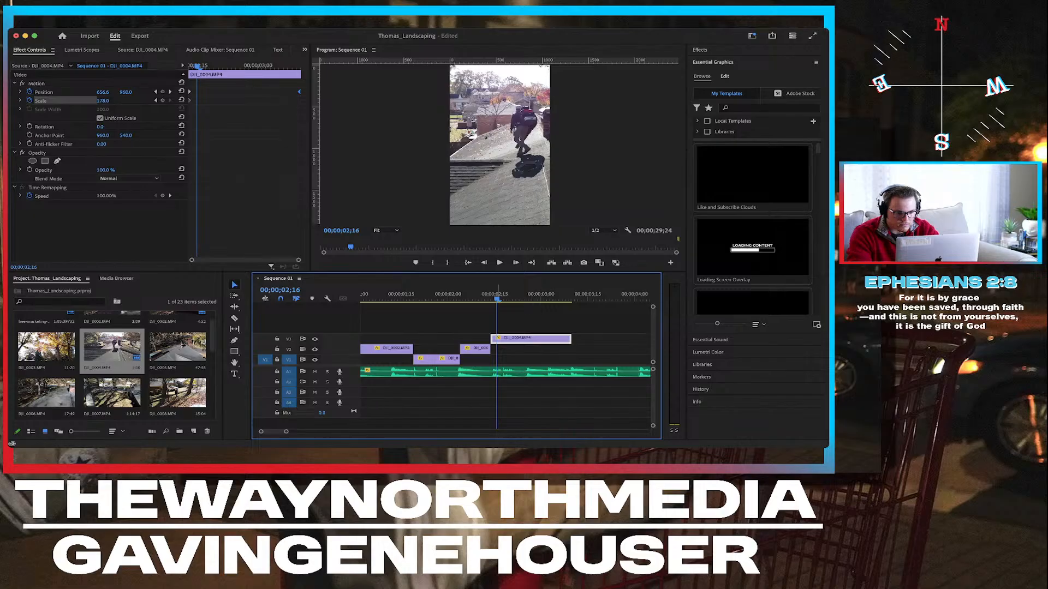
pyautogui.press('space')
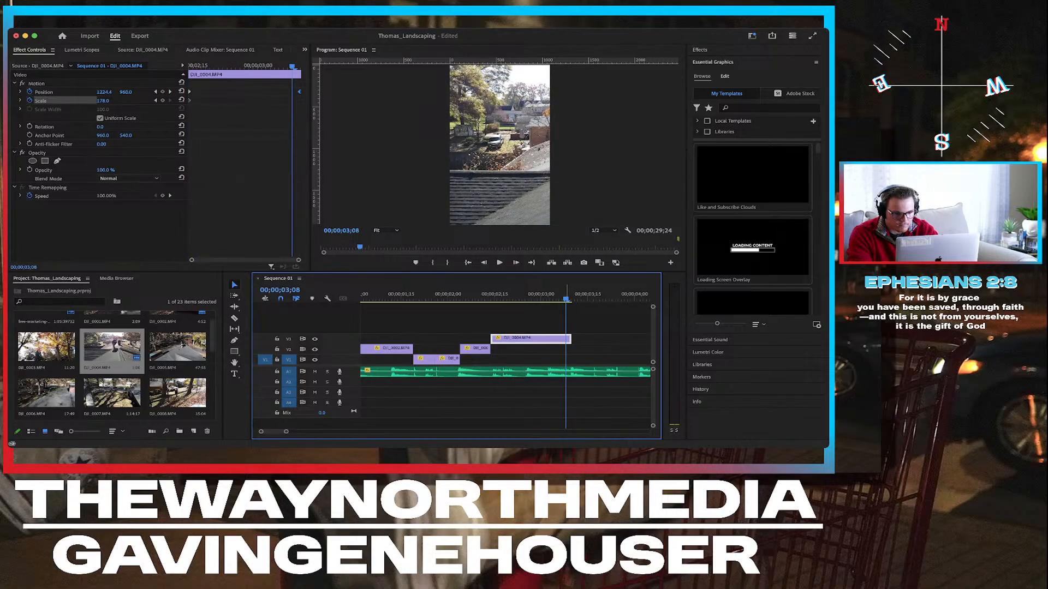
pyautogui.moveTo(565, 297); pyautogui.dragTo(473, 298)
pyautogui.press('space')
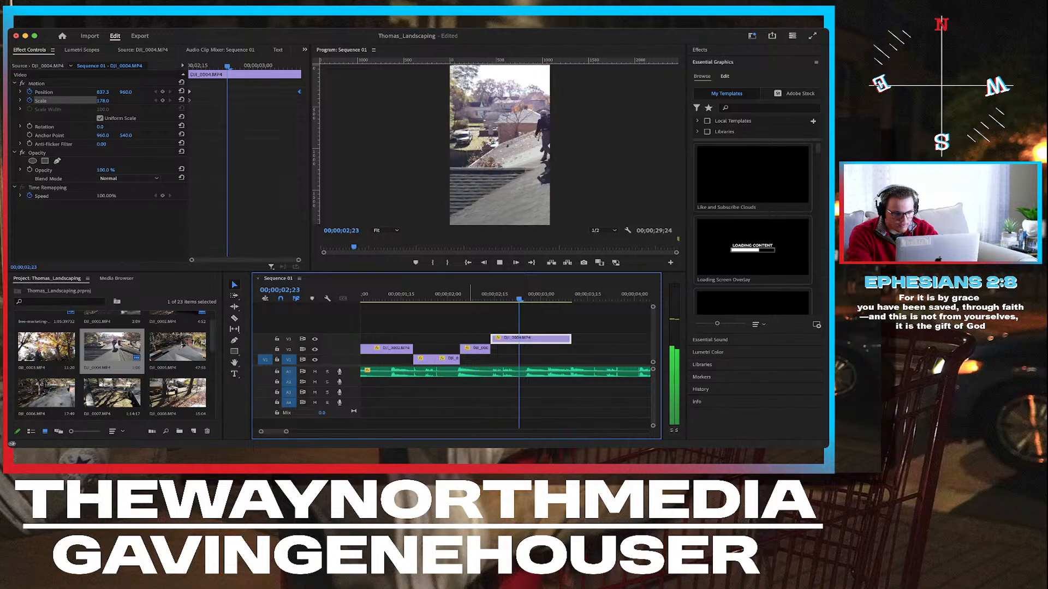
pyautogui.press('space')
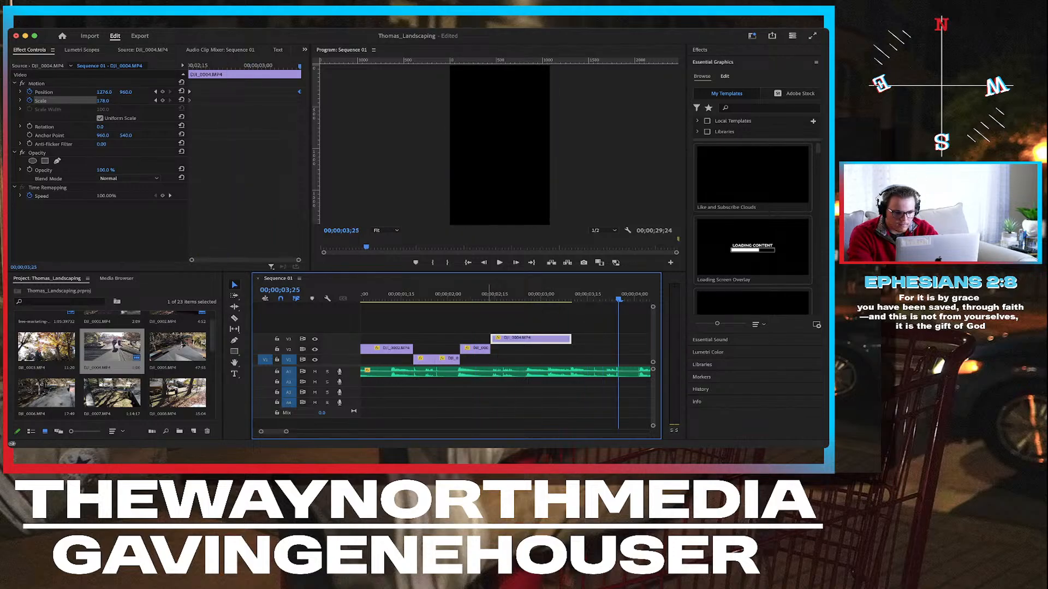
pyautogui.moveTo(484, 294); pyautogui.dragTo(510, 295)
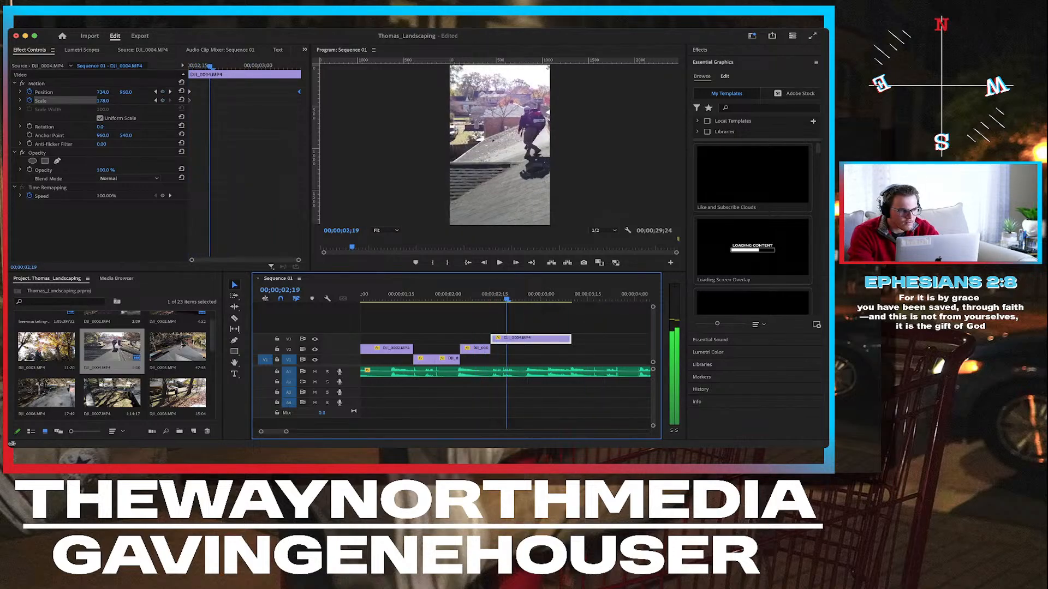
# Review the sequence from 00;00;01;18 in the maximized Program monitor, then restore the workspace with the V3 clip in view.
pyautogui.click(410, 294)
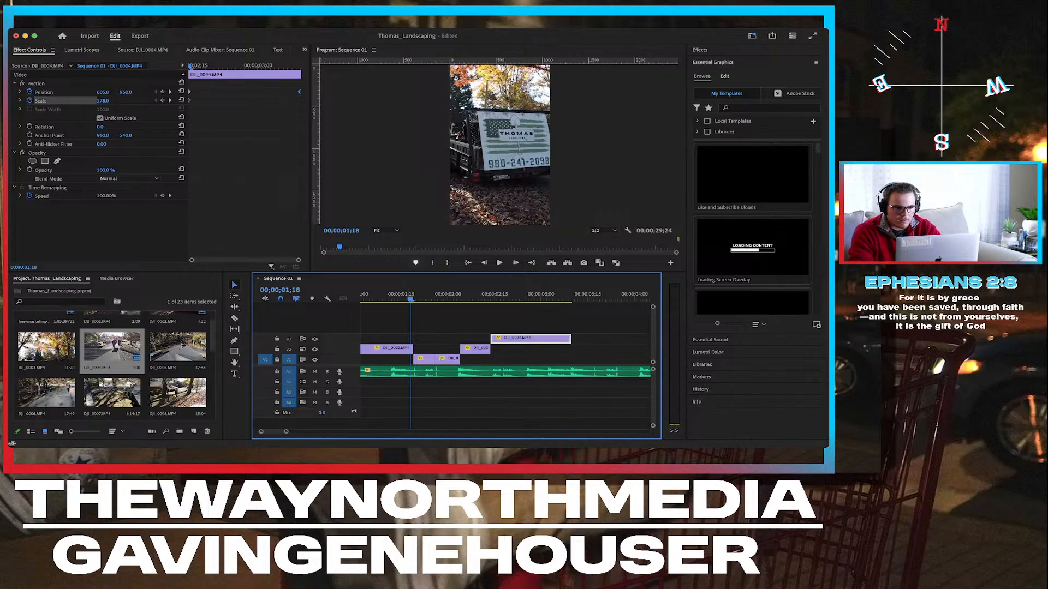
pyautogui.press('`')
pyautogui.press('space')
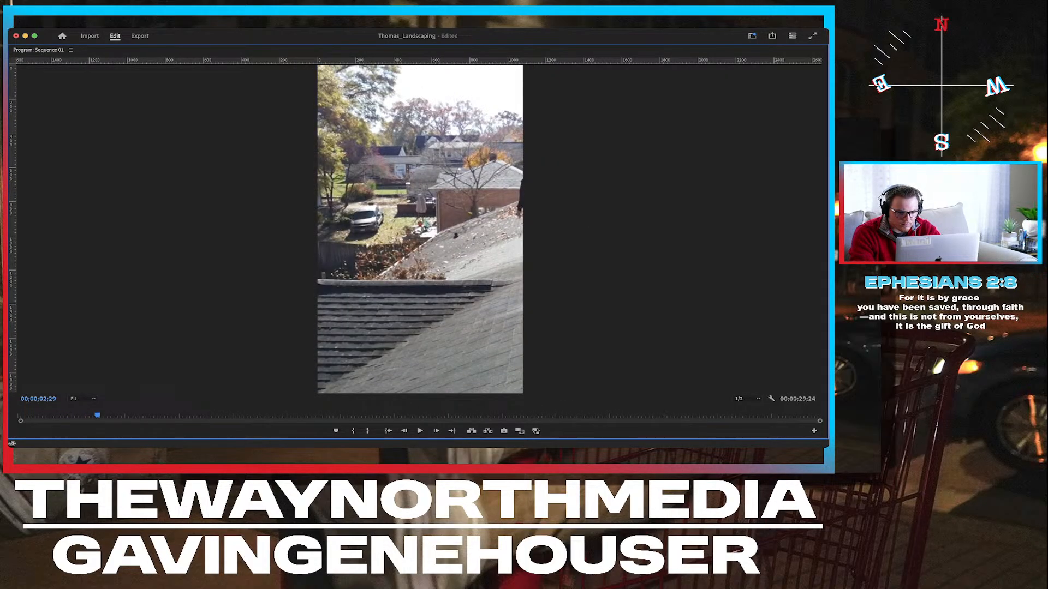
pyautogui.press('space')
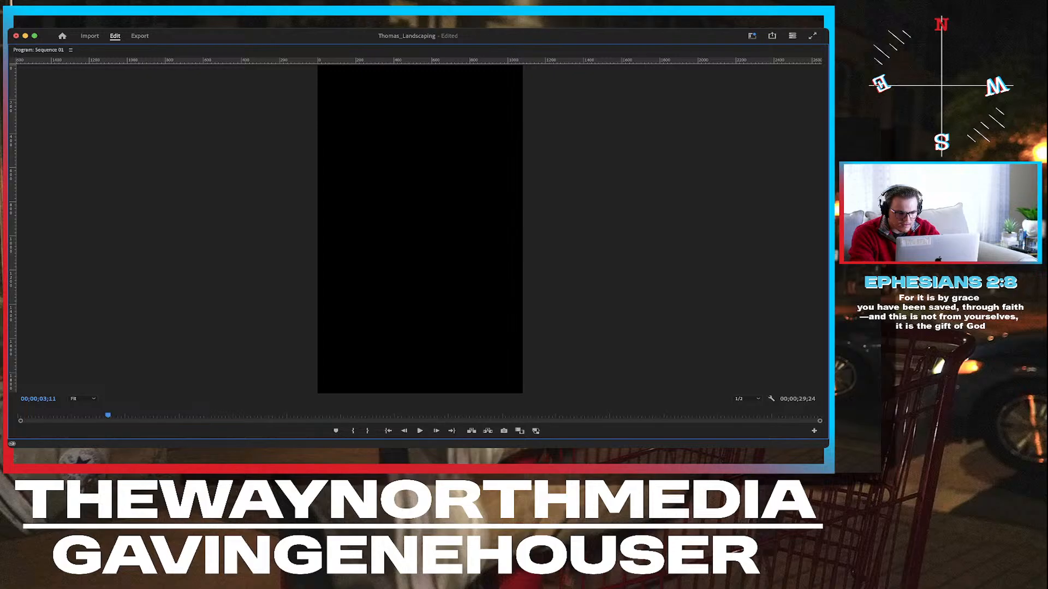
pyautogui.press('Up')
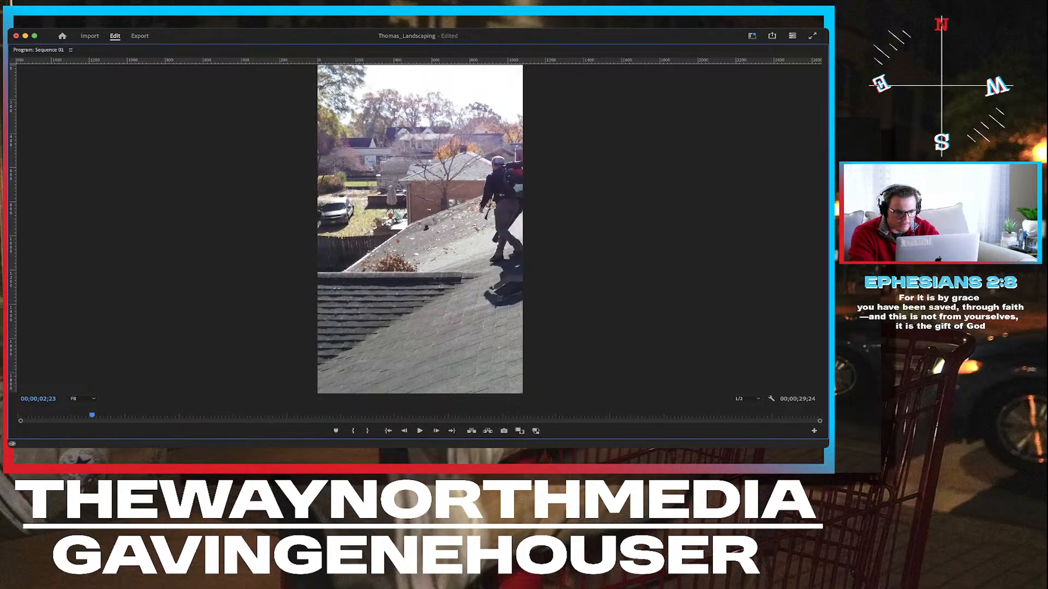
pyautogui.press('`')
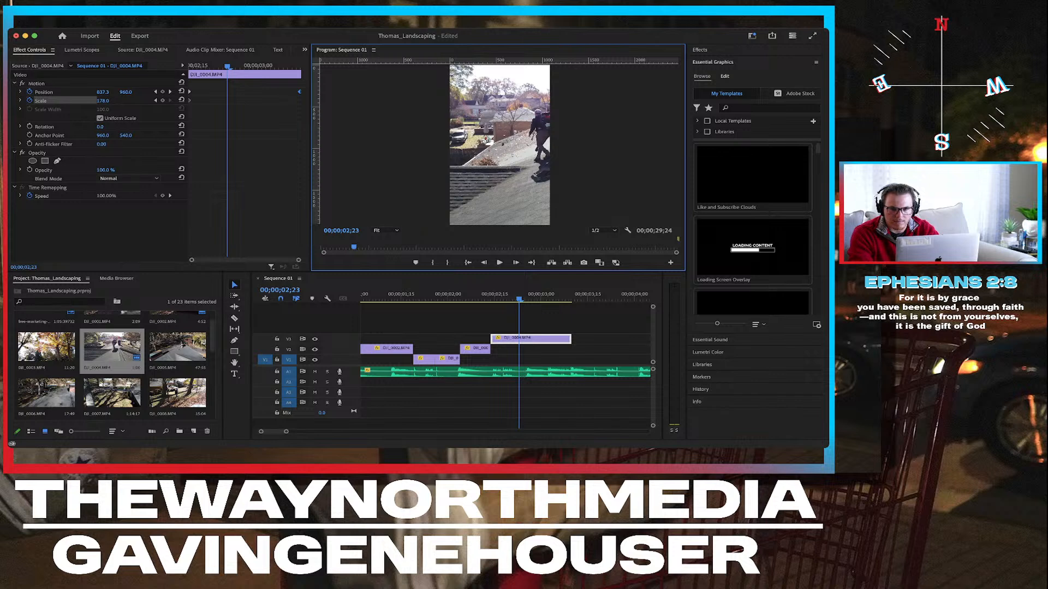
# Color-correct the V3 clip in Lumetri Color with Contrast 15.9, Exposure -0.4 and Highlights -7.2.
pyautogui.click(708, 352)
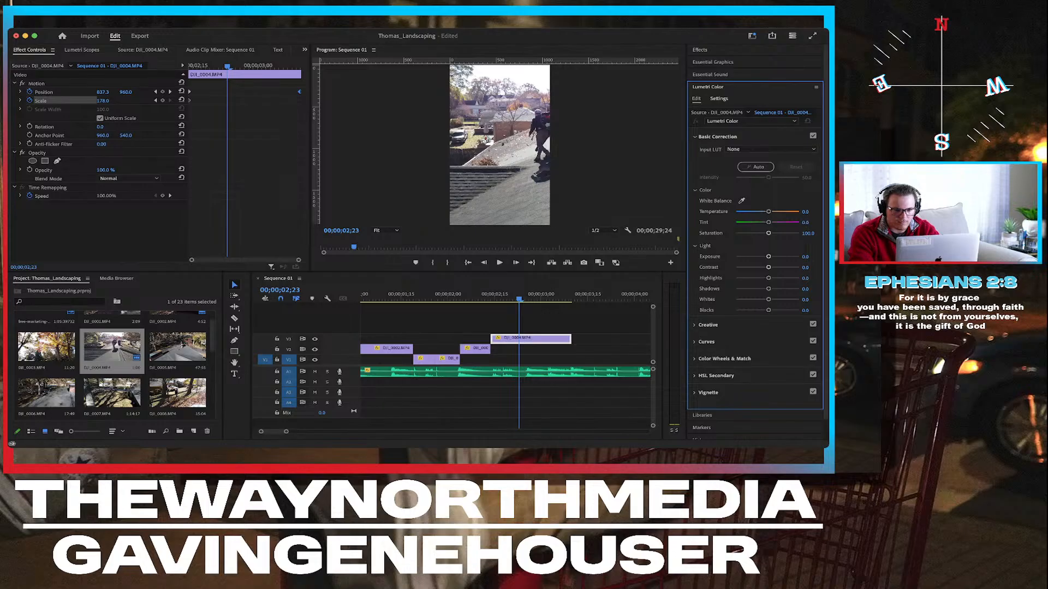
pyautogui.moveTo(769, 268); pyautogui.dragTo(772, 267)
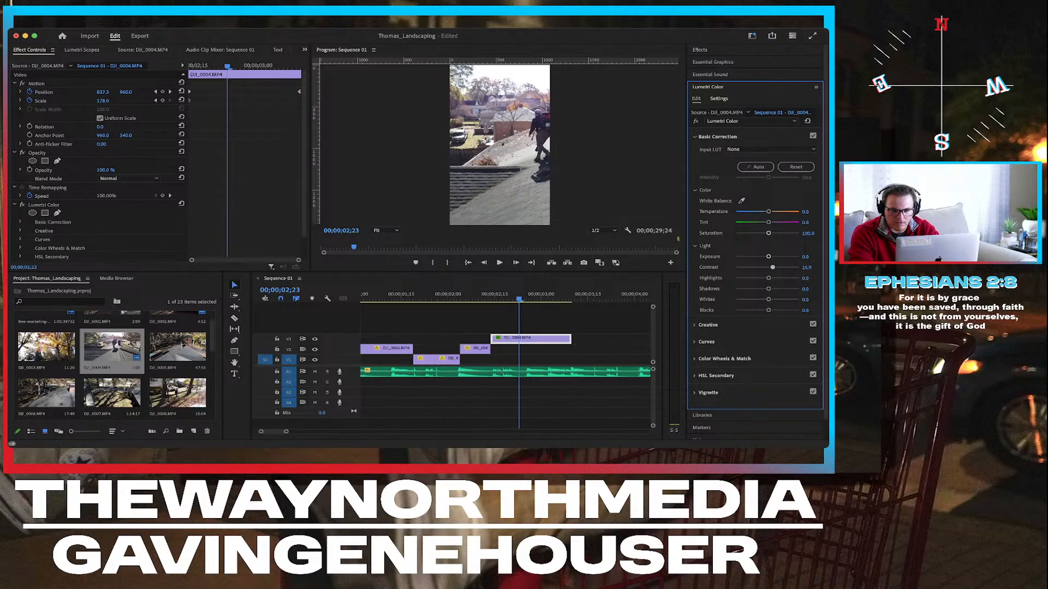
pyautogui.moveTo(768, 257); pyautogui.dragTo(764, 257)
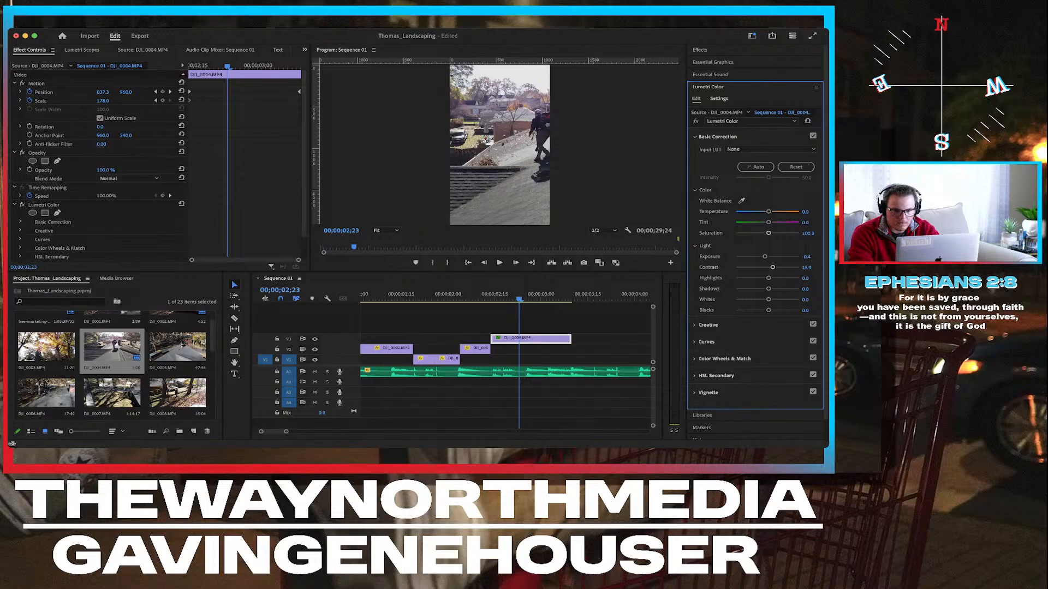
pyautogui.moveTo(769, 278); pyautogui.dragTo(766, 278)
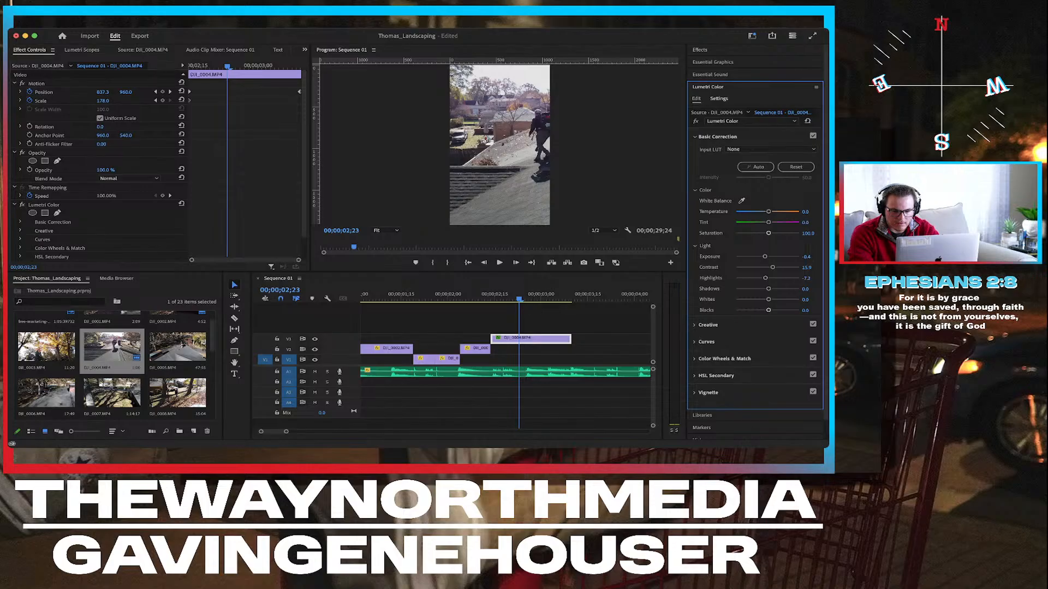
# Slightly increase the V3 clip's Sharpen amount in Lumetri Color, and set Shadows to 4.3 and Blacks to -1.4.
pyautogui.scroll(-2, 755, 245)
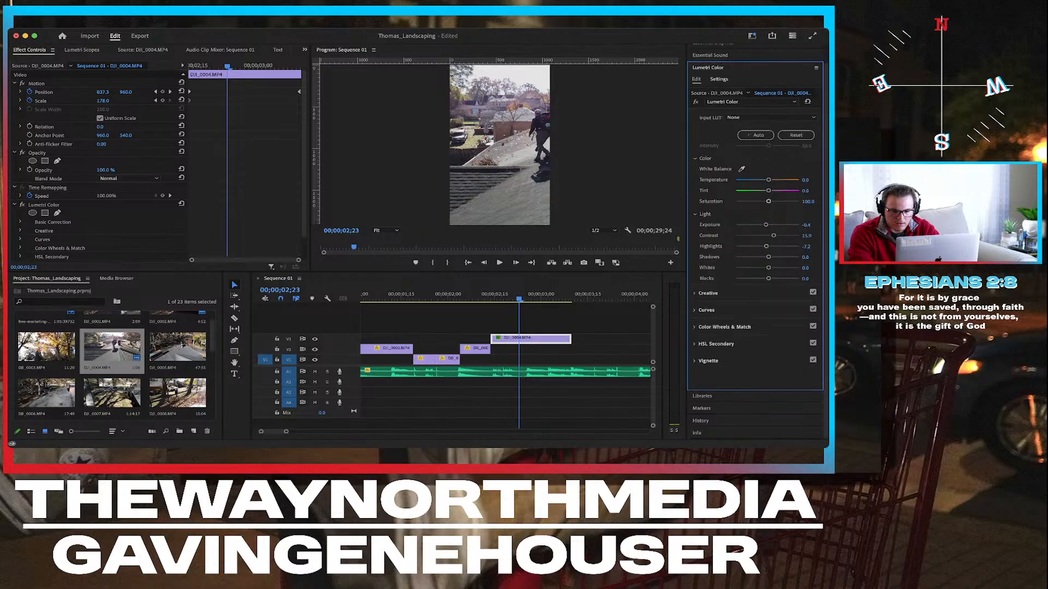
pyautogui.click(708, 293)
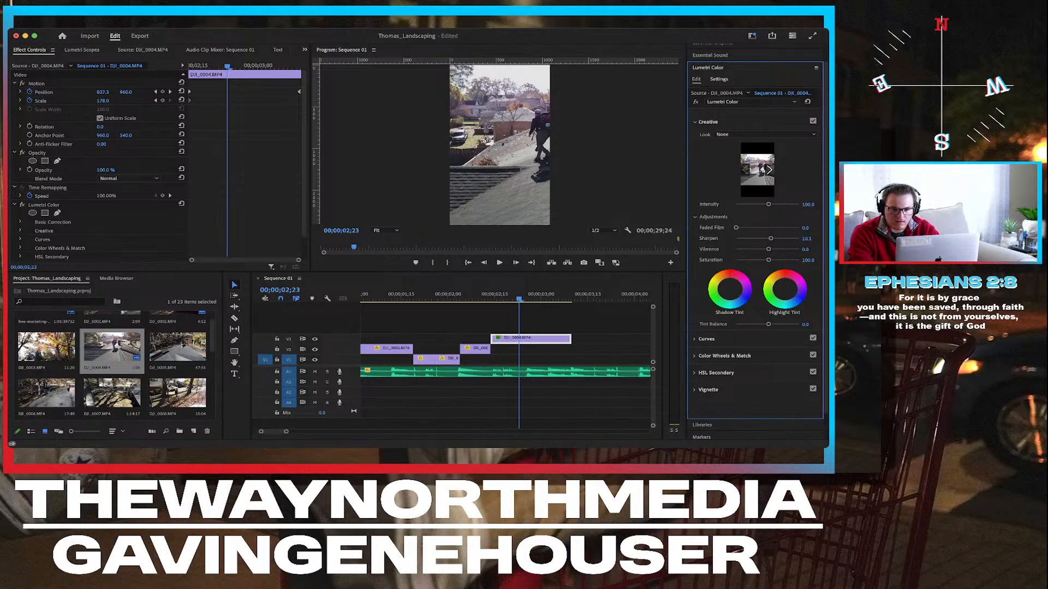
pyautogui.click(695, 121)
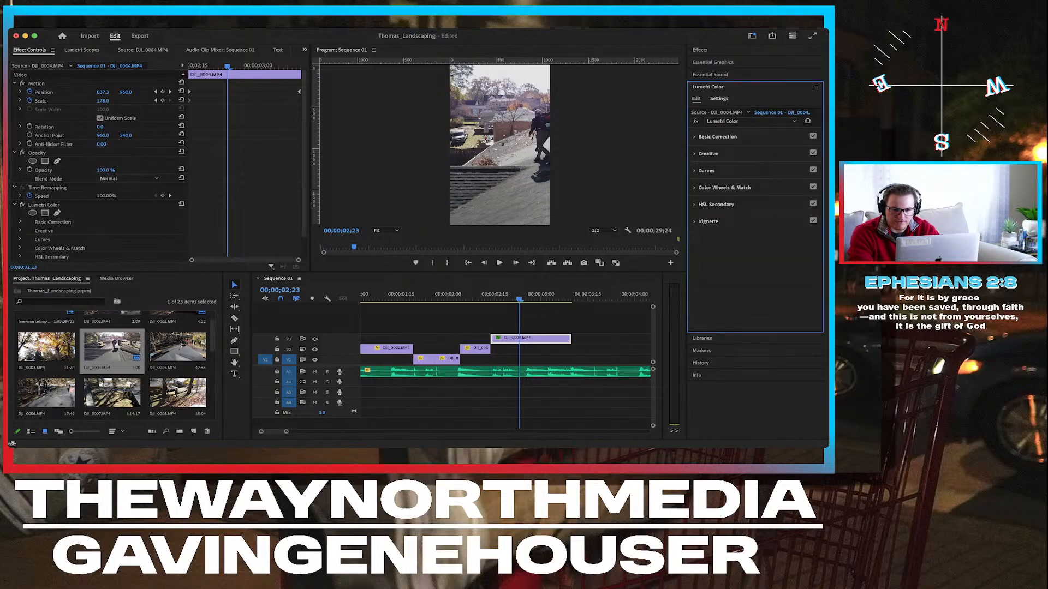
pyautogui.click(717, 137)
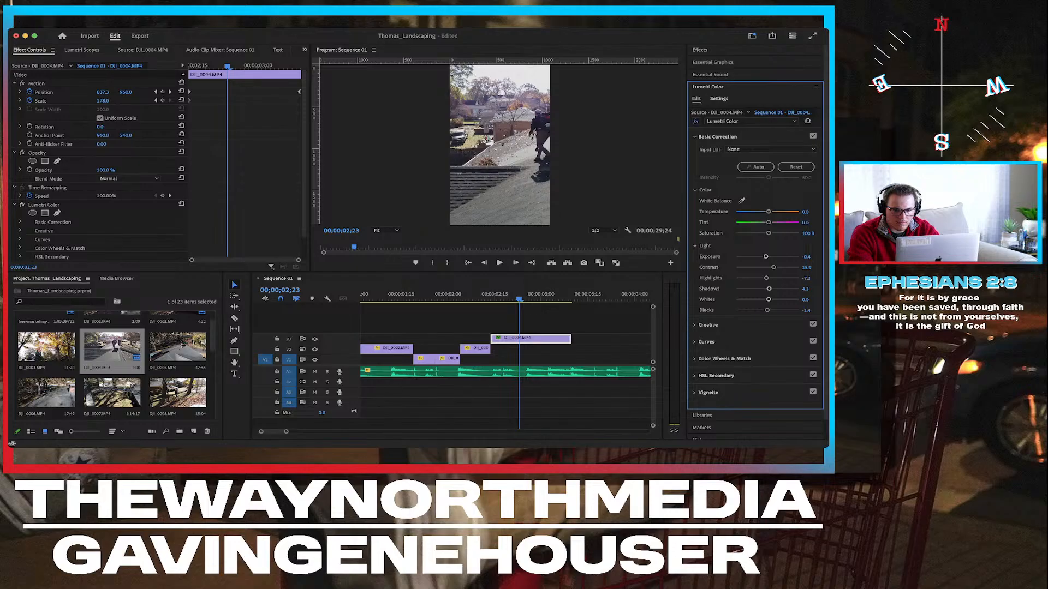
# Compare the V3 clip with and without the Lumetri Color correction, including in the maximized Program monitor, leaving the correction enabled.
pyautogui.click(696, 121)
pyautogui.click(696, 121)
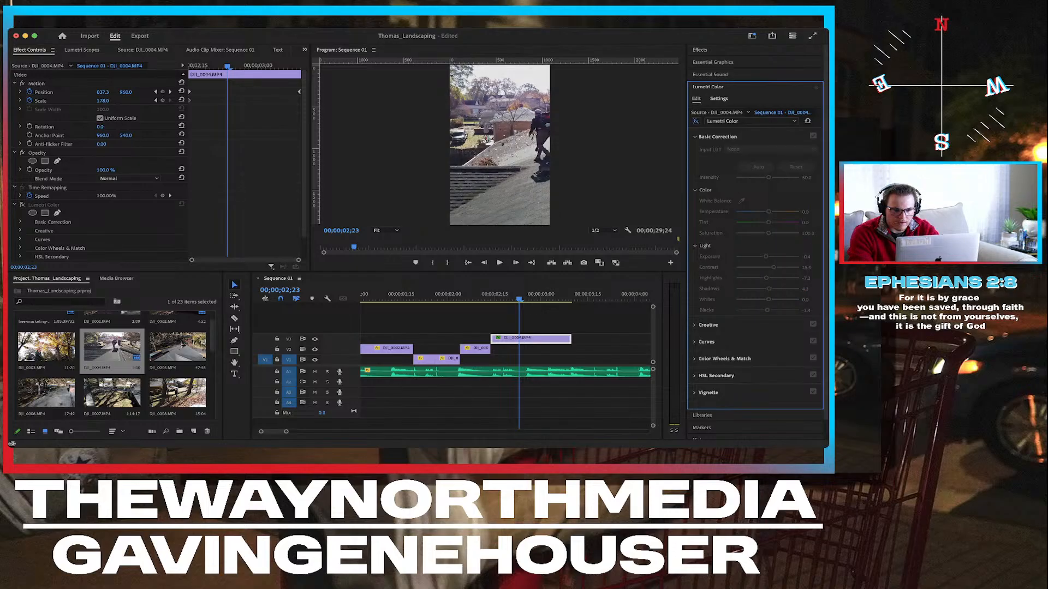
pyautogui.click(696, 121)
pyautogui.click(696, 122)
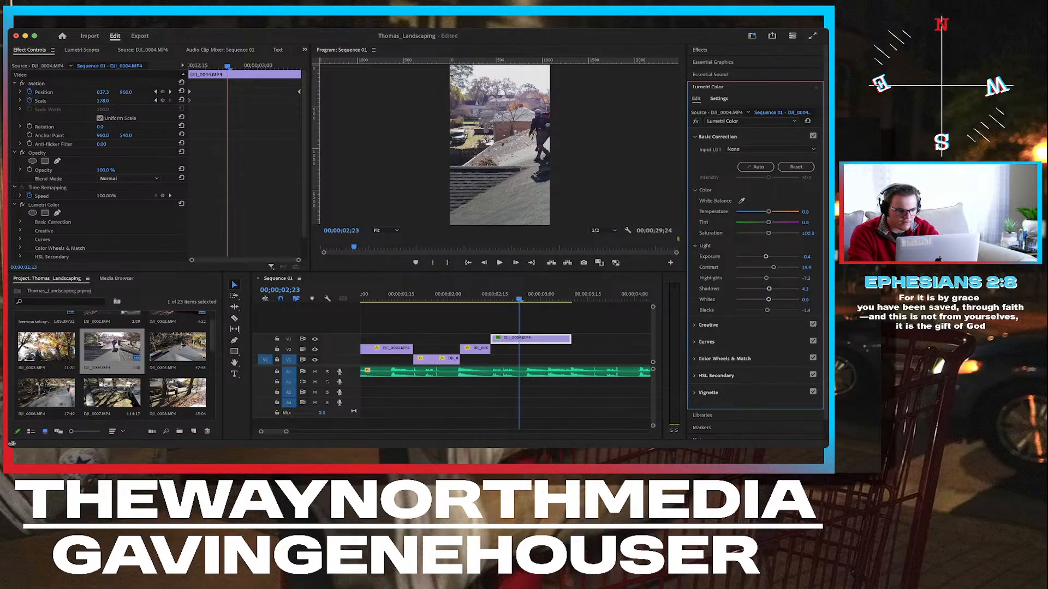
pyautogui.press('`')
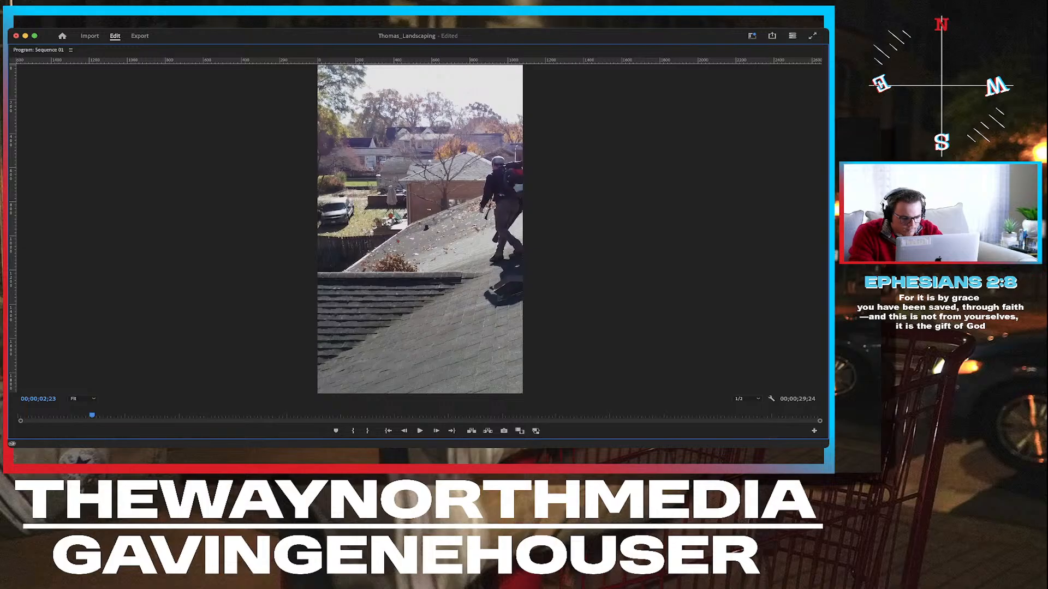
pyautogui.press('super+z')
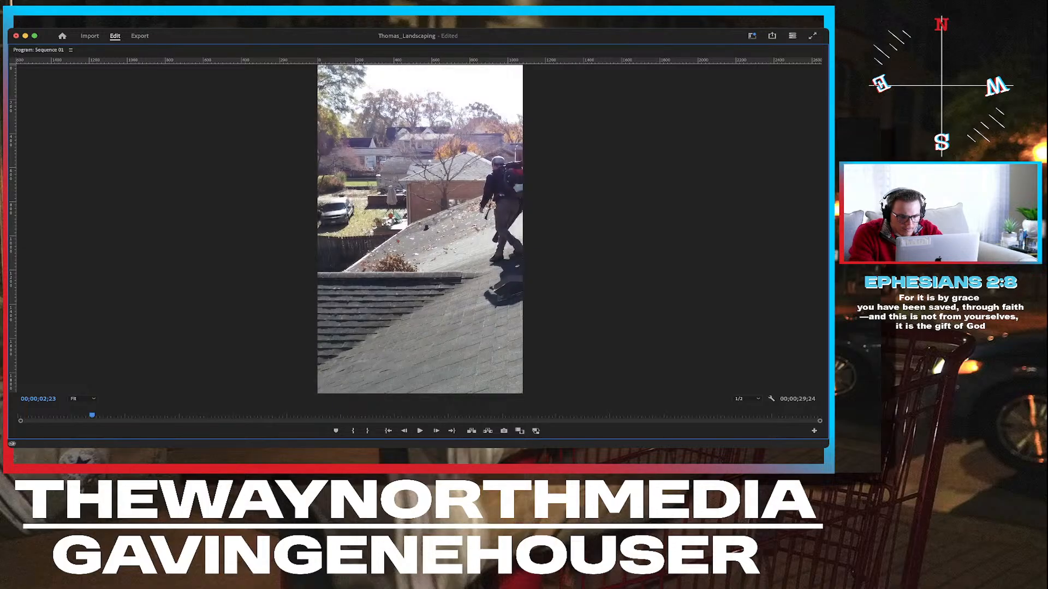
pyautogui.press('super+shift+z')
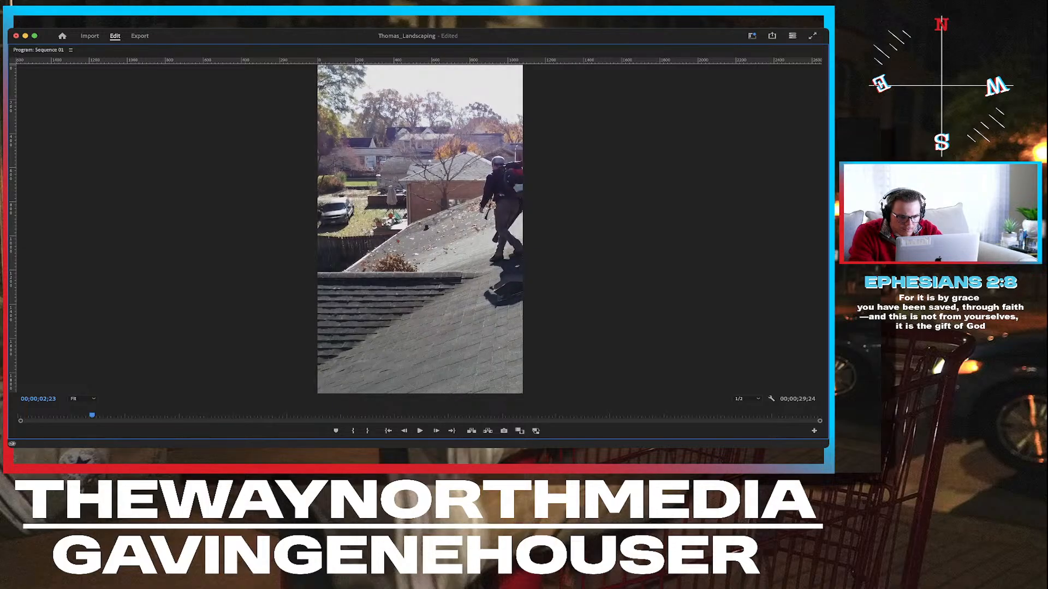
pyautogui.press('super+z')
pyautogui.press('super+shift+z')
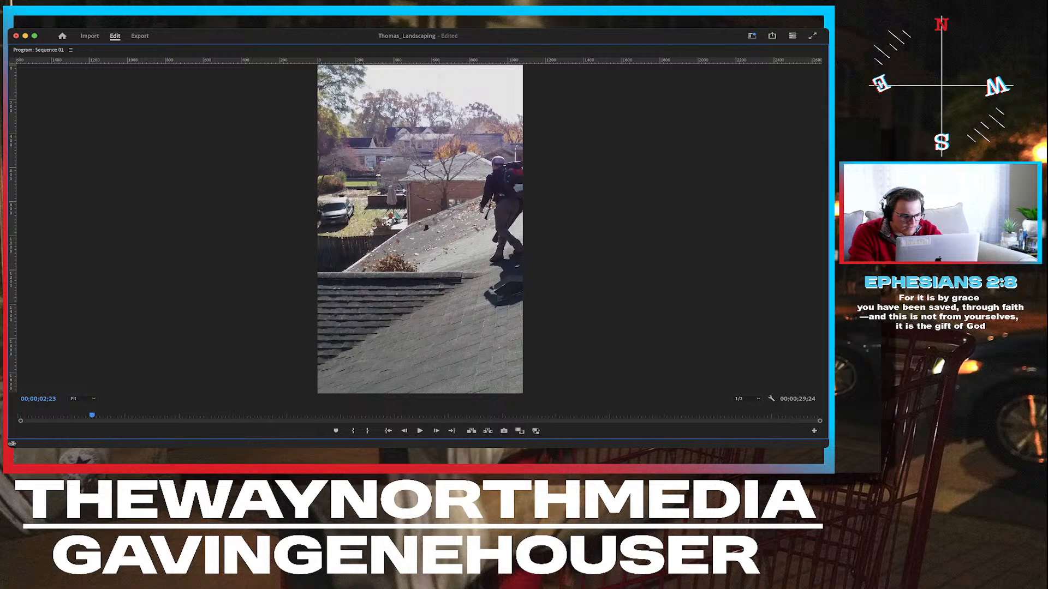
pyautogui.press('`')
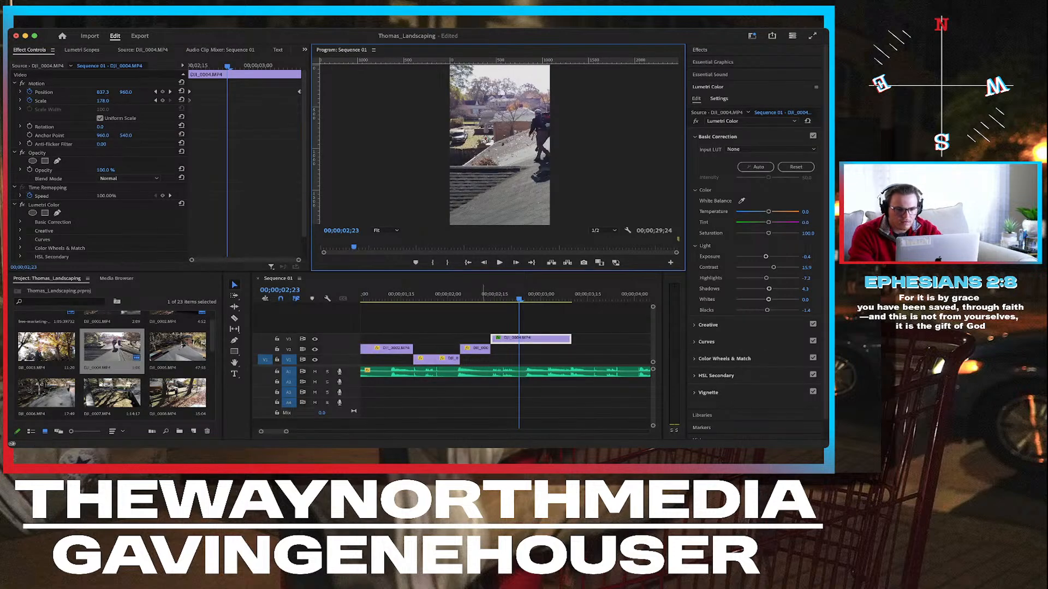
# Play the color-corrected V3 clip from just before its cut and inspect the frame at 00;00;03;04.
pyautogui.click(485, 295)
pyautogui.press('space')
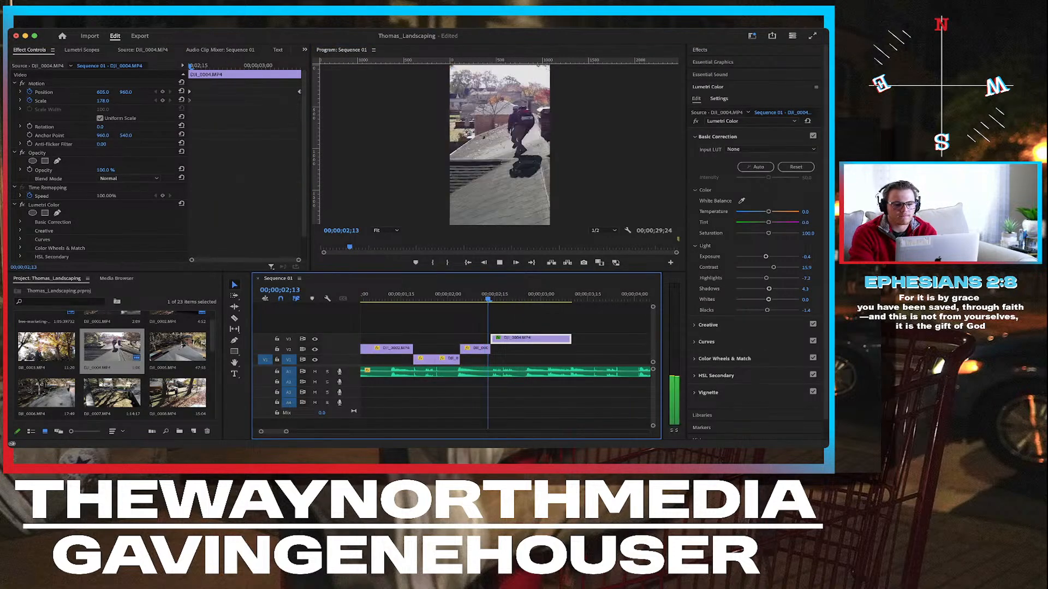
pyautogui.press('space')
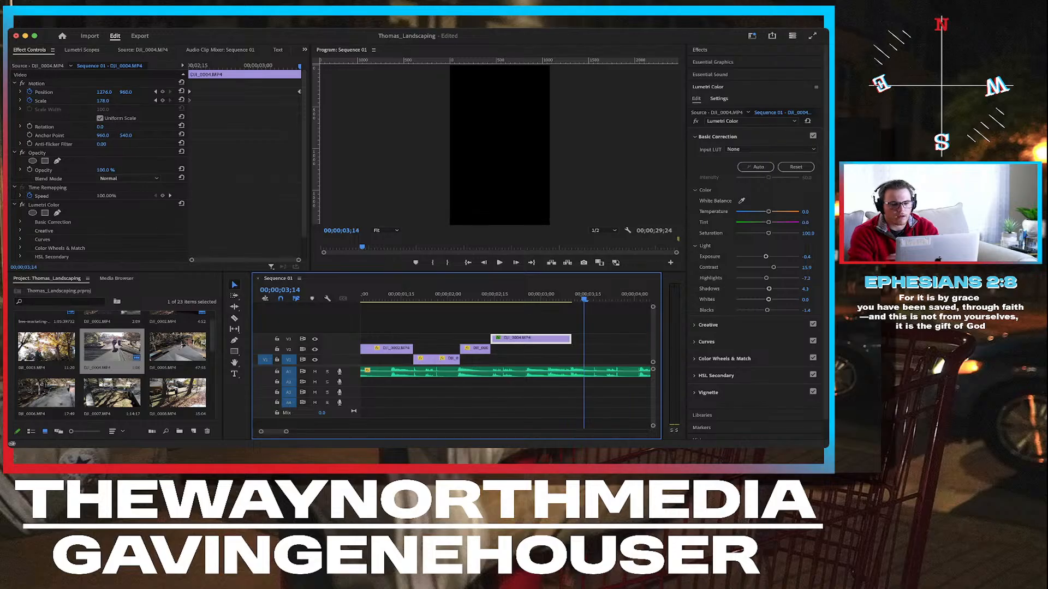
pyautogui.click(553, 294)
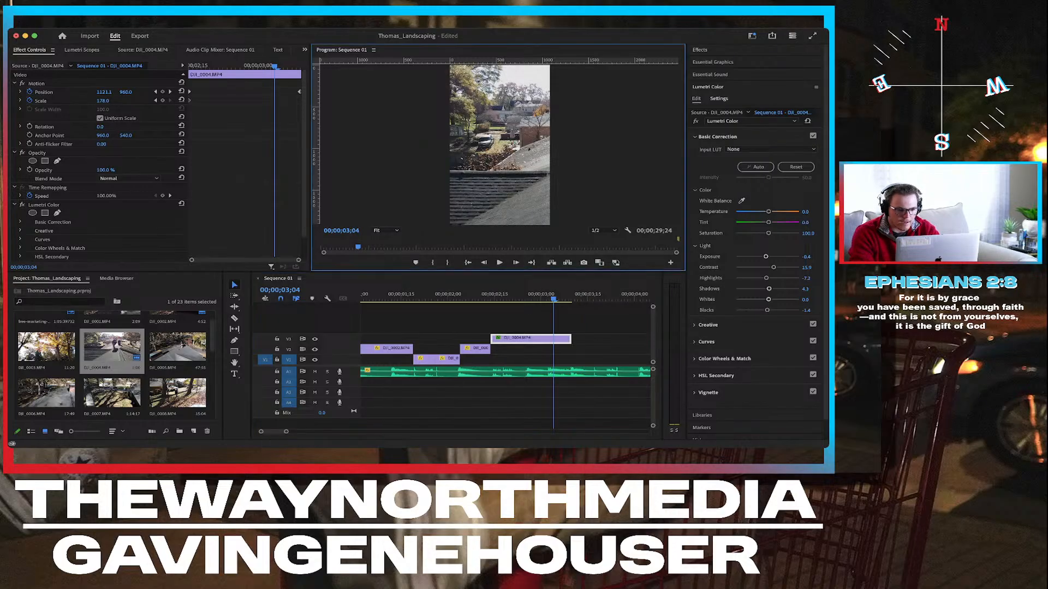
# Inspect the V3 clip's frame in the maximized Program monitor and play the sequence from before its cut through its end.
pyautogui.press('`')
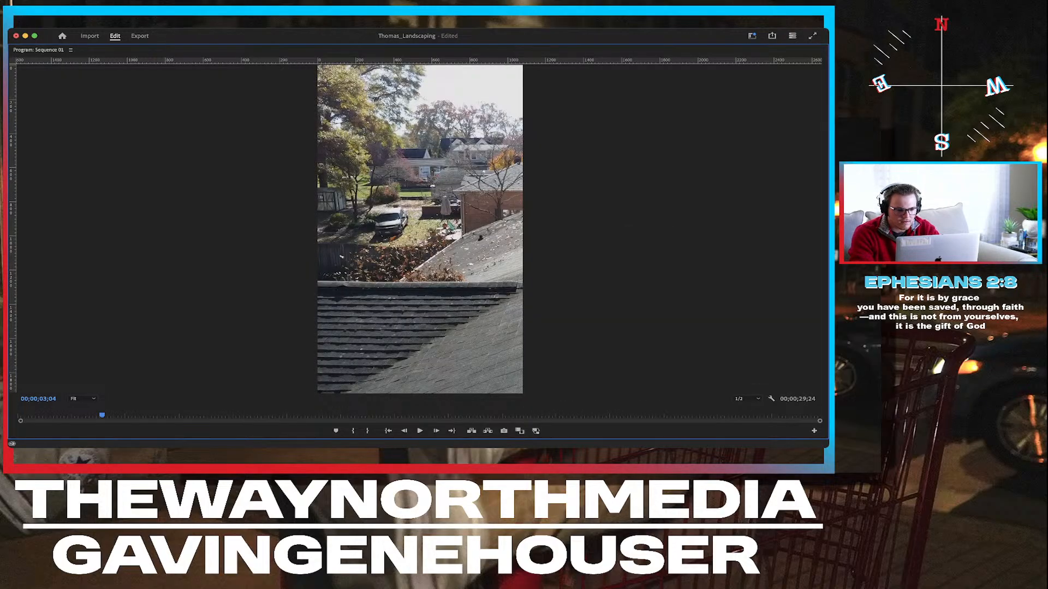
pyautogui.press('`')
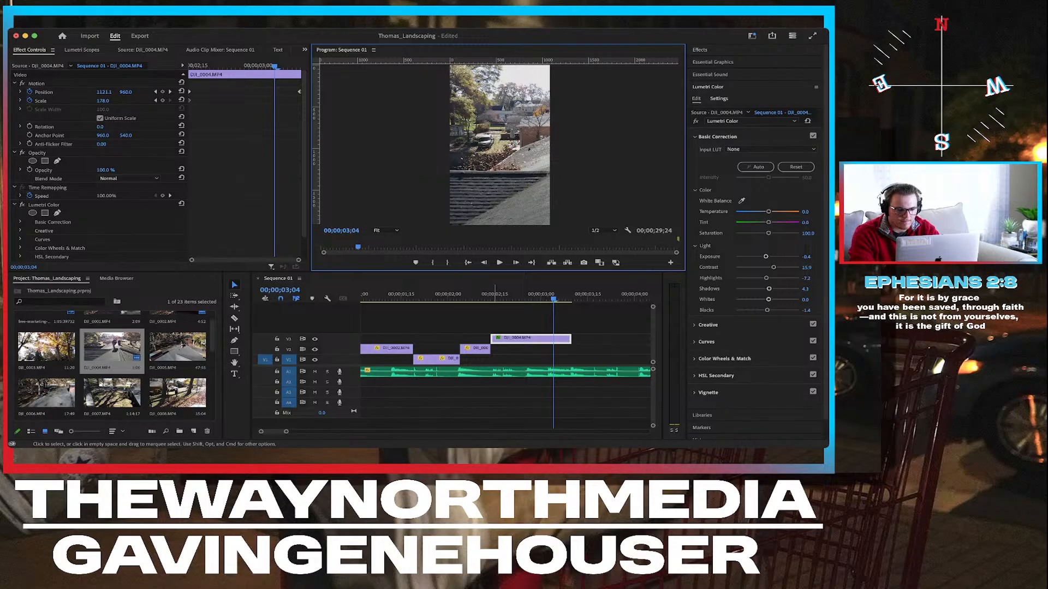
pyautogui.press('-')
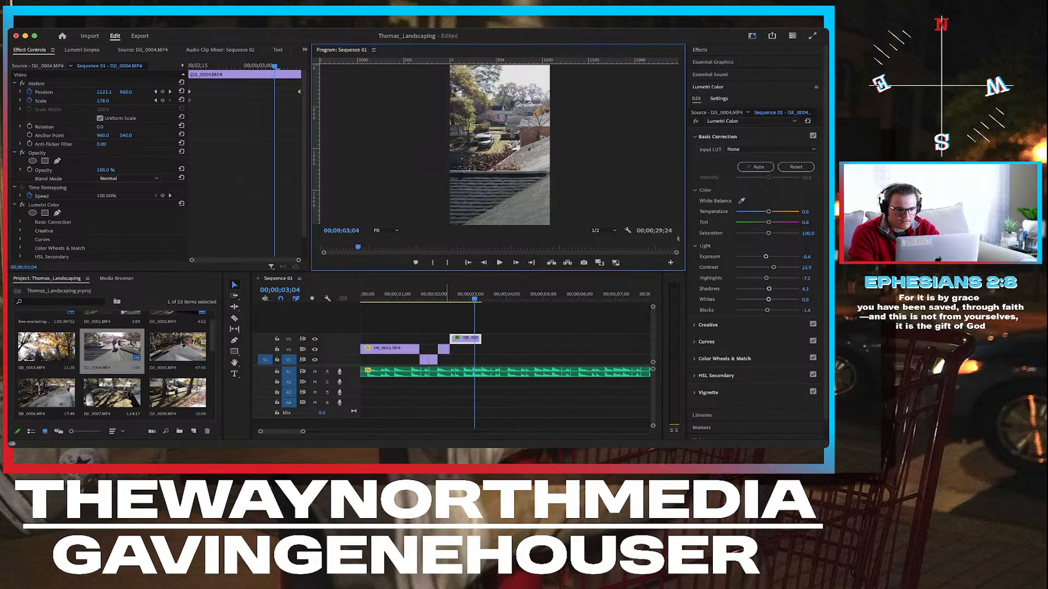
pyautogui.click(445, 295)
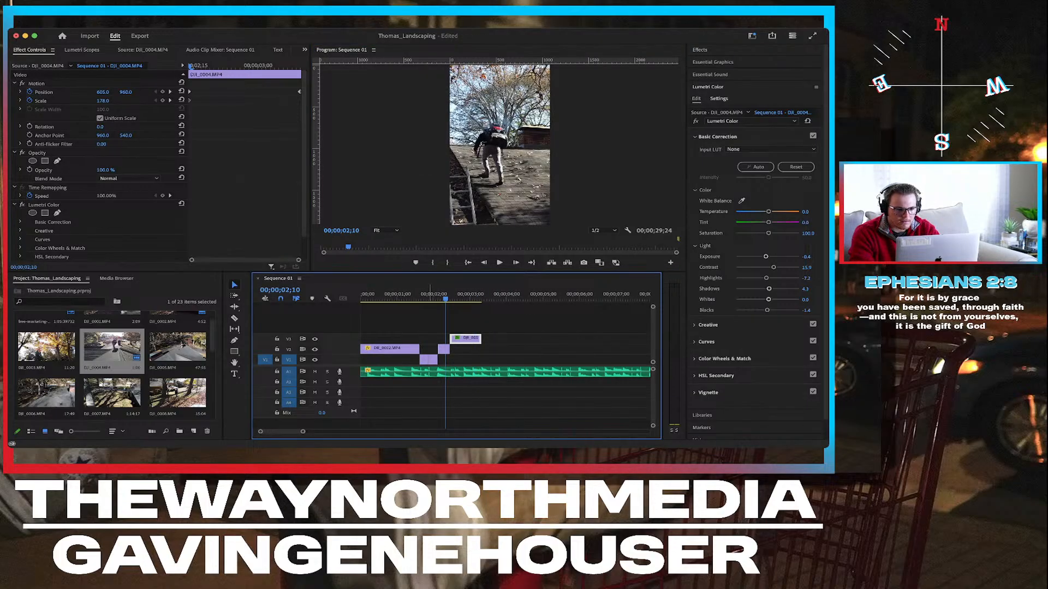
pyautogui.moveTo(445, 299); pyautogui.dragTo(428, 298)
pyautogui.press('space')
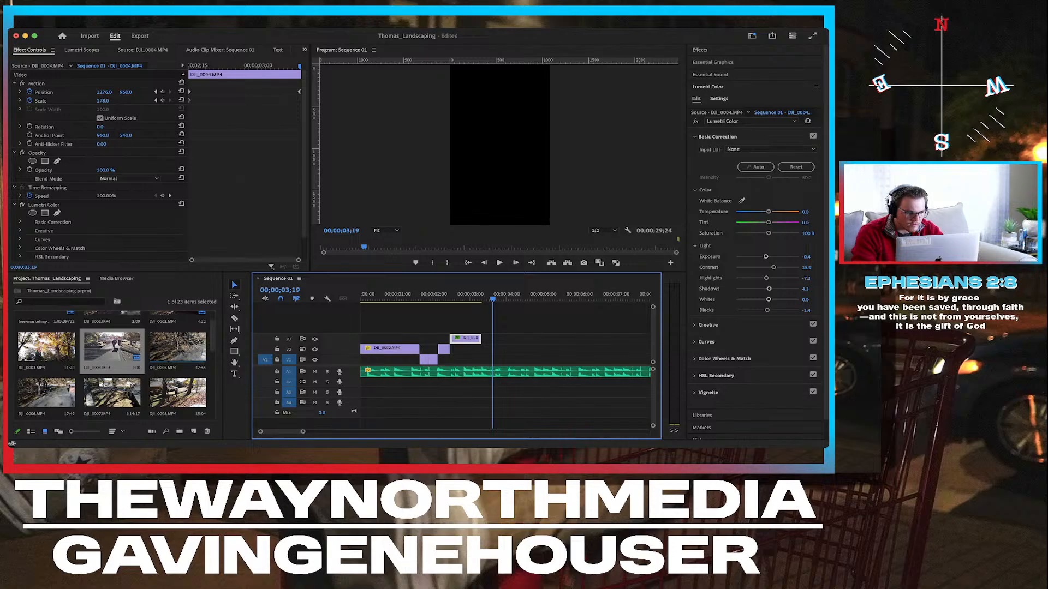
# Open DJI_0005.MP4 in the Source monitor and mark a range from 00:00:06:08 to about 00:00:09:24.
pyautogui.doubleClick(178, 347)
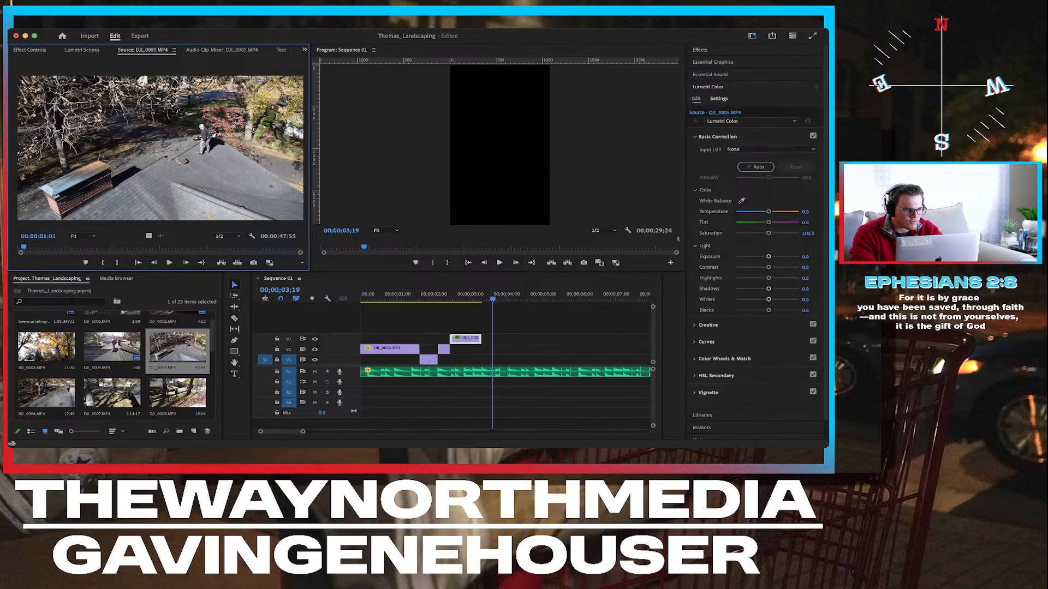
pyautogui.press('space')
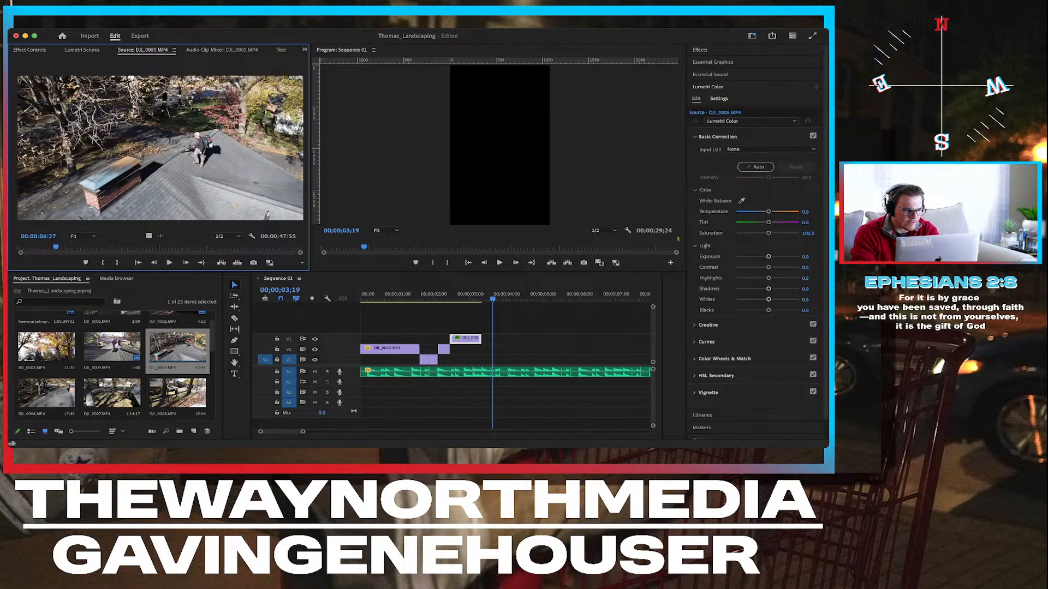
pyautogui.press('j')
pyautogui.press('i')
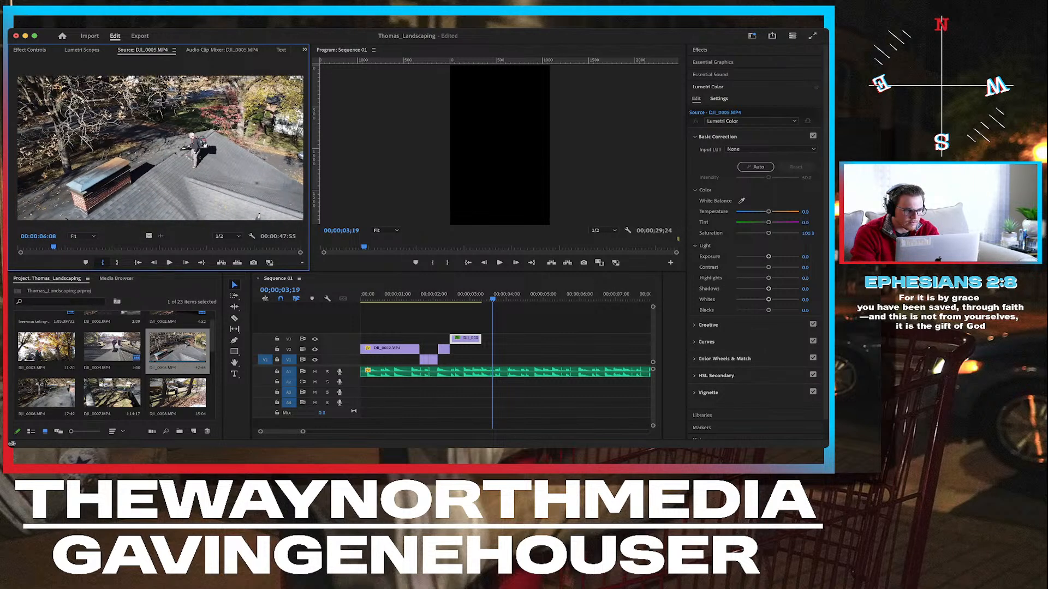
pyautogui.press('space')
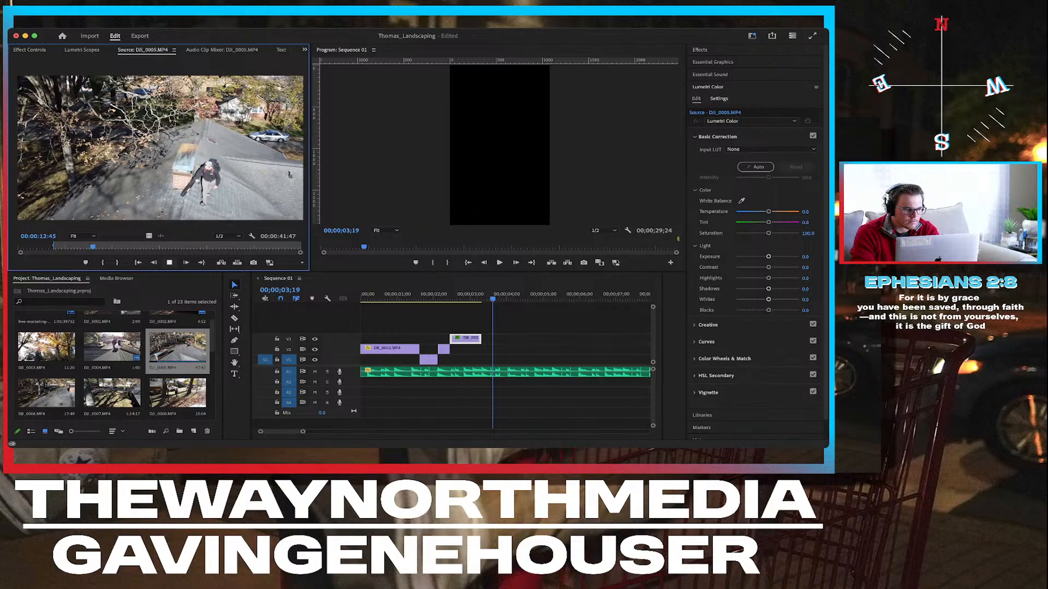
pyautogui.press('space')
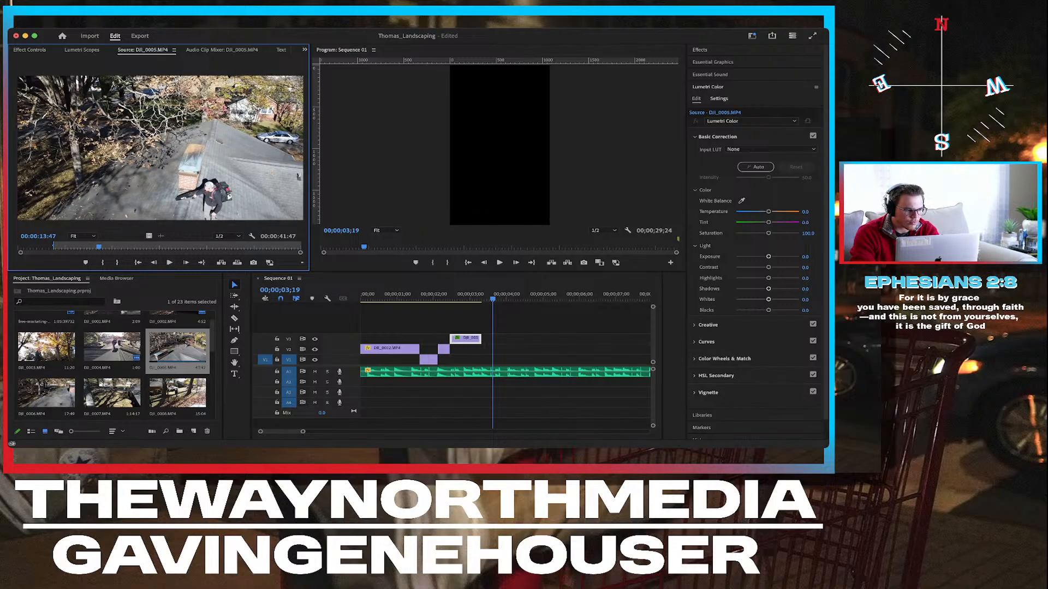
pyautogui.moveTo(98, 247); pyautogui.dragTo(73, 247)
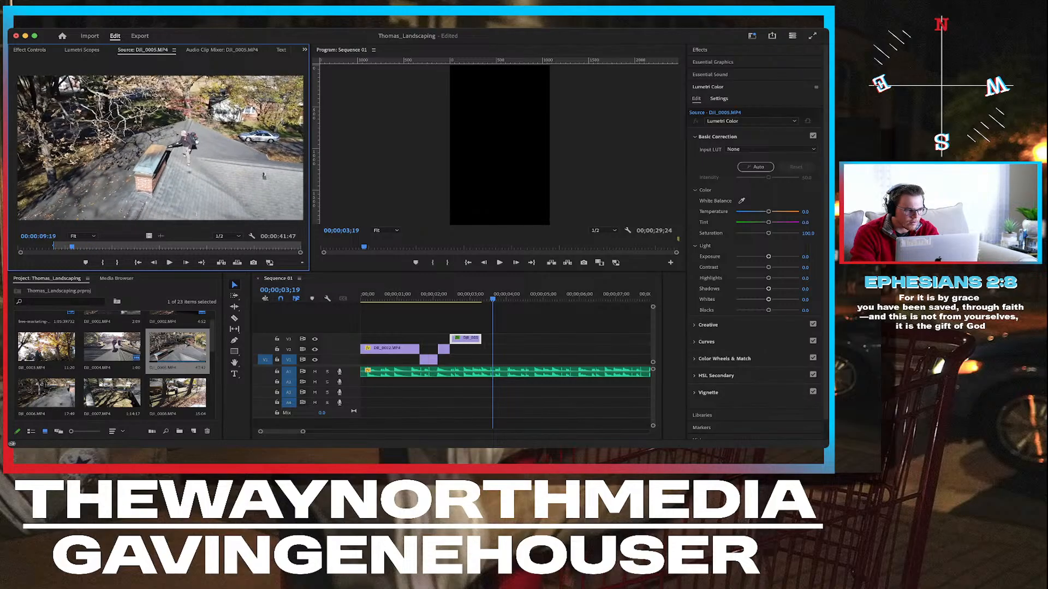
pyautogui.press('o')
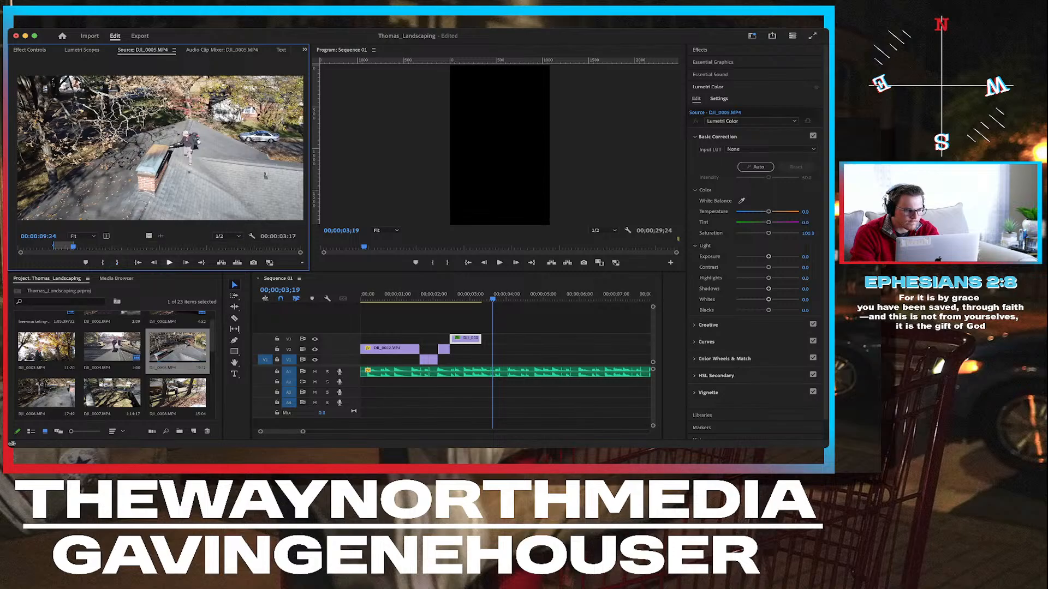
# Mark DJI_0005.MP4 from 00:00:26:10 to about 00:00:44:04 and place it on V2 directly after the V3 clip.
pyautogui.press('space')
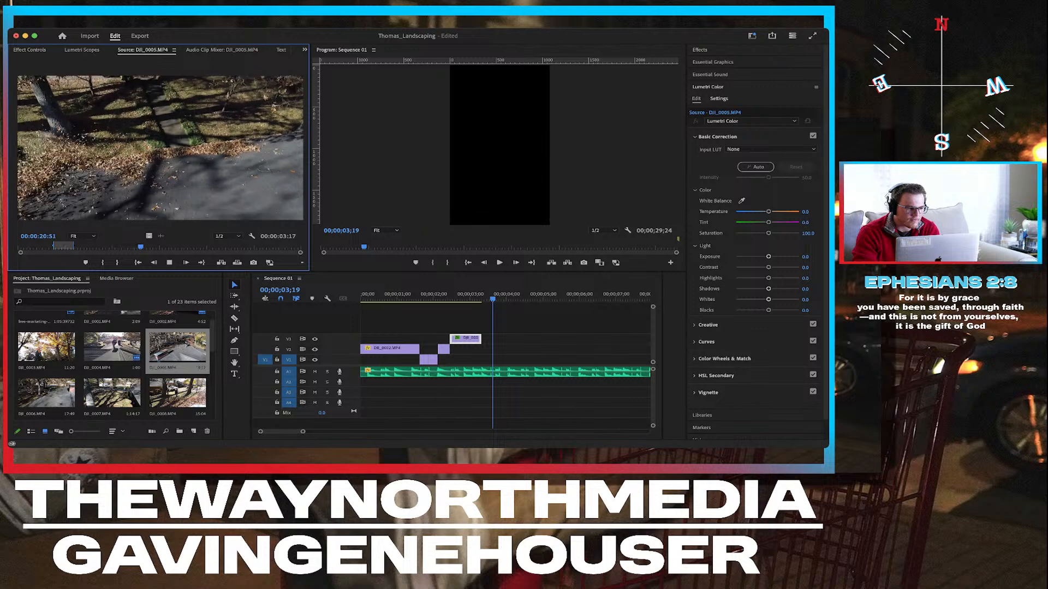
pyautogui.press('space')
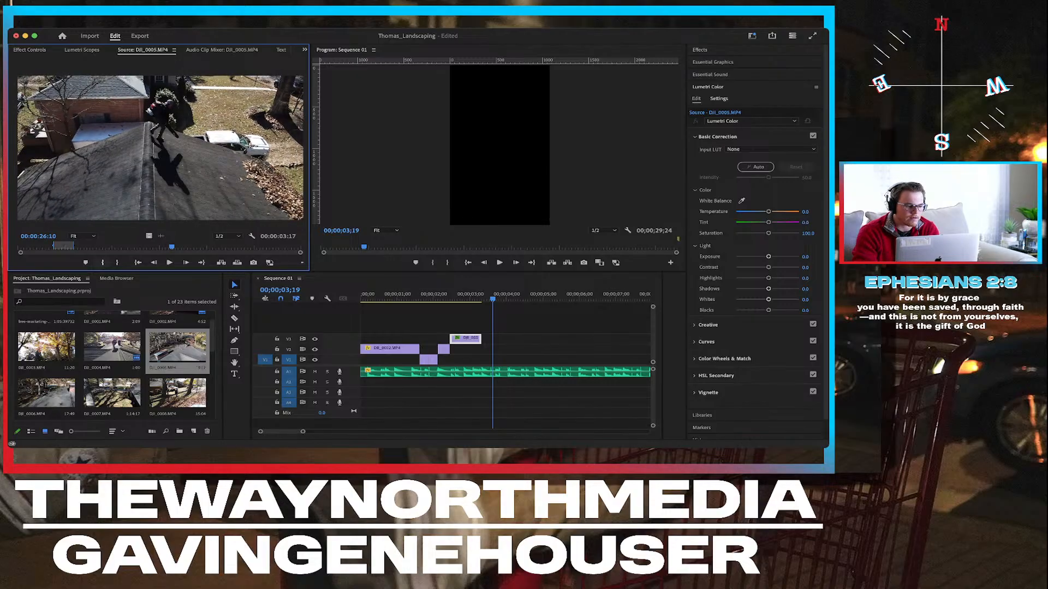
pyautogui.press('i')
pyautogui.press('space')
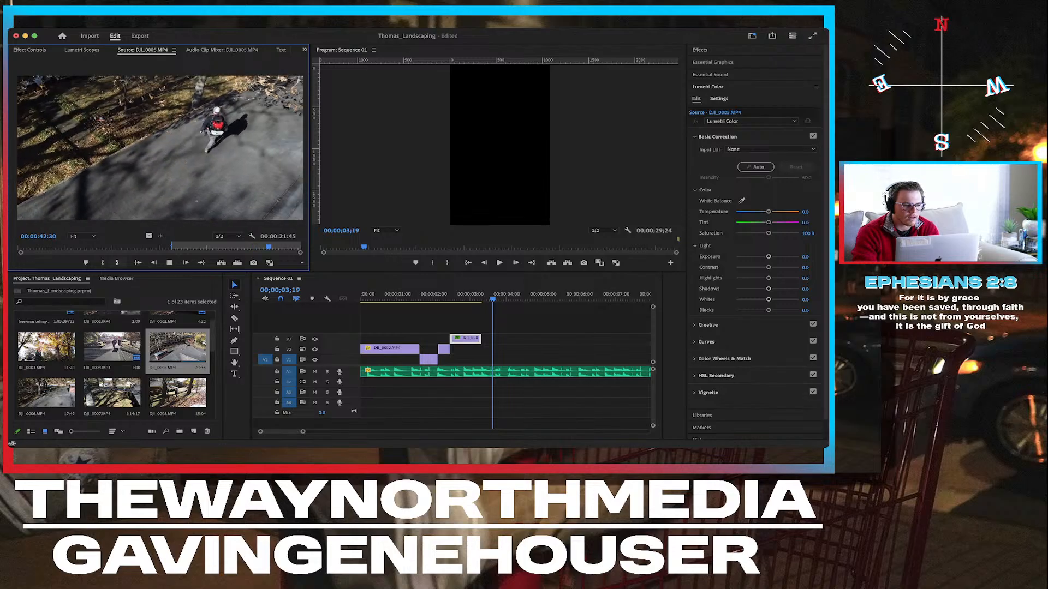
pyautogui.press('space')
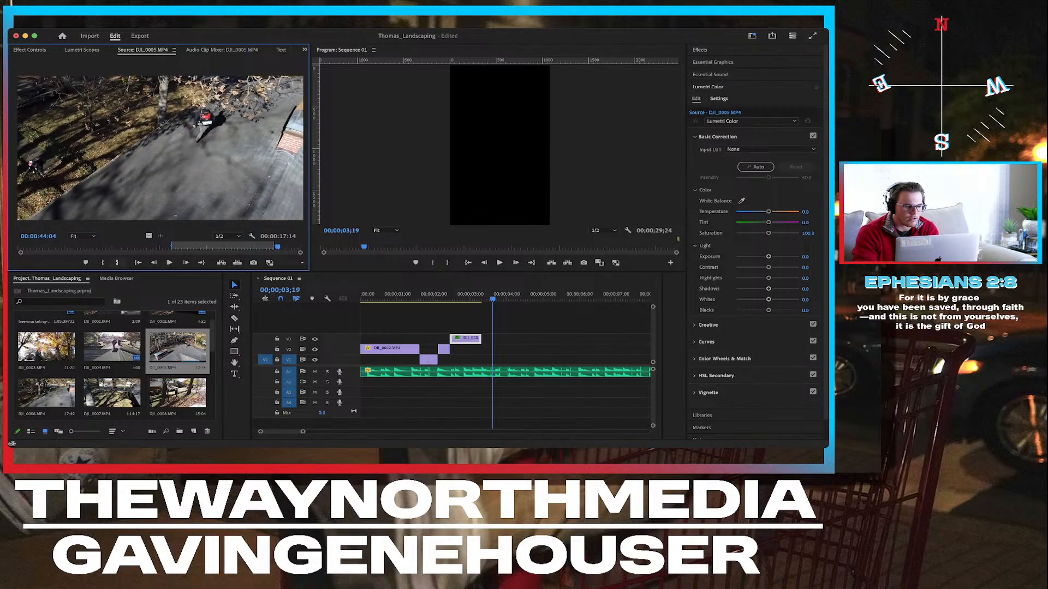
pyautogui.click(187, 348)
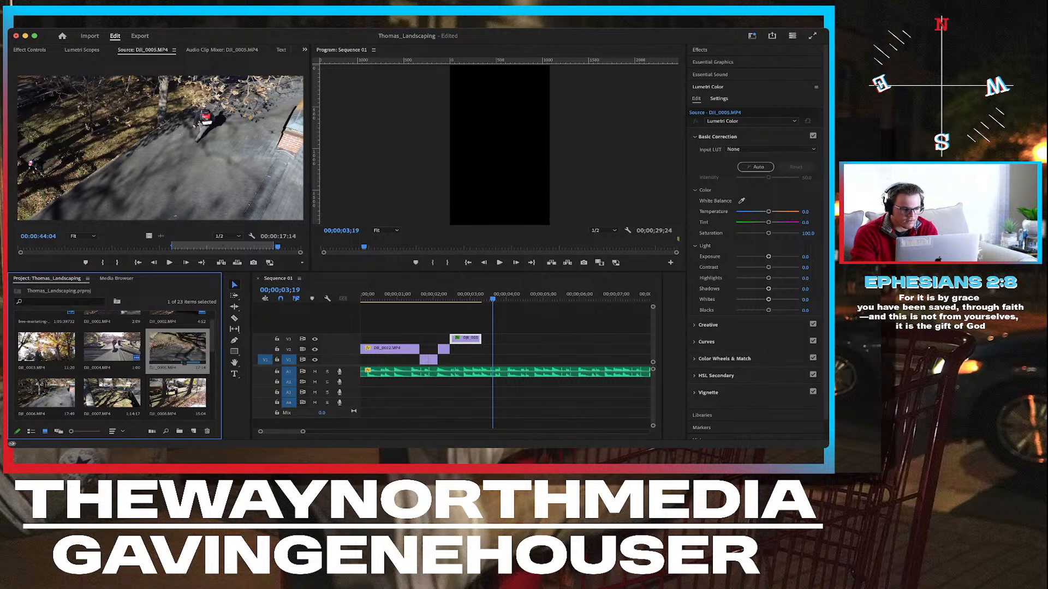
pyautogui.moveTo(180, 349); pyautogui.dragTo(483, 349)
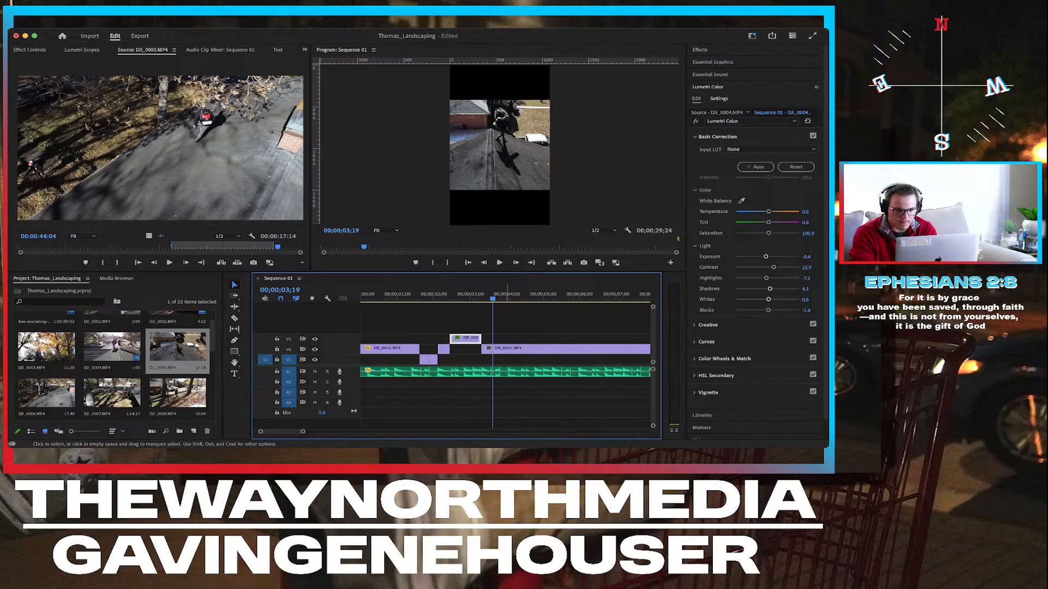
# Set the new V2 clip's Scale to 178 and shift its horizontal Position to 147.
pyautogui.click(508, 348)
pyautogui.hotkey('shift', '5')
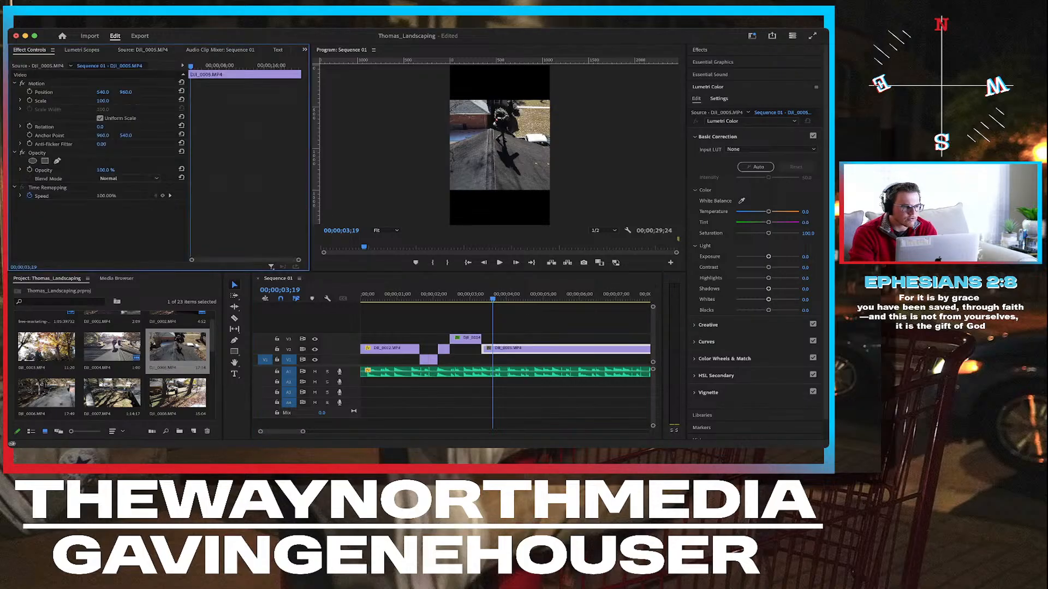
pyautogui.click(103, 101)
pyautogui.write('1')
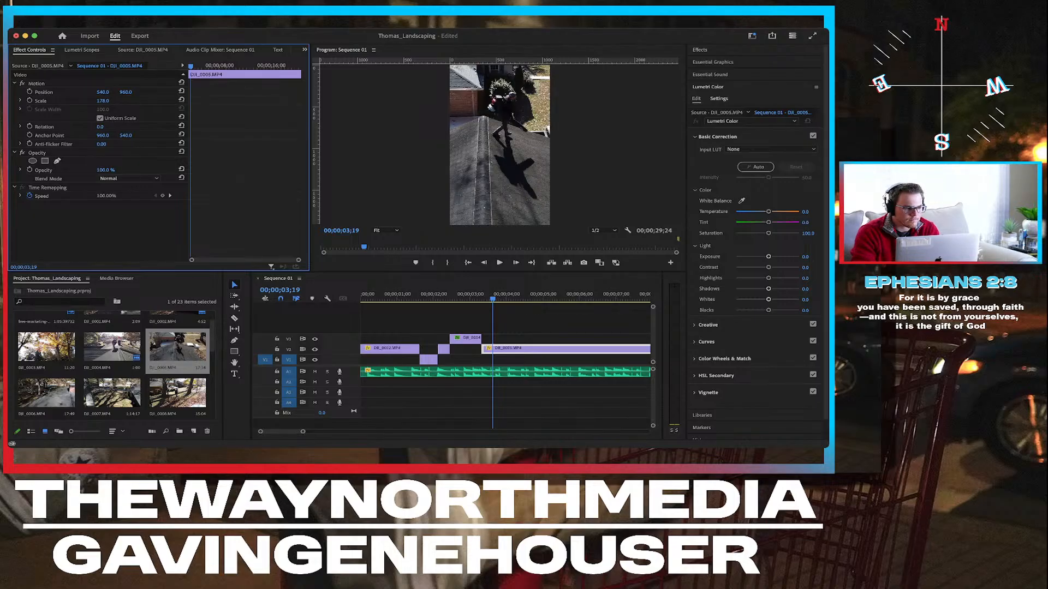
pyautogui.moveTo(102, 93); pyautogui.dragTo(11, 92)
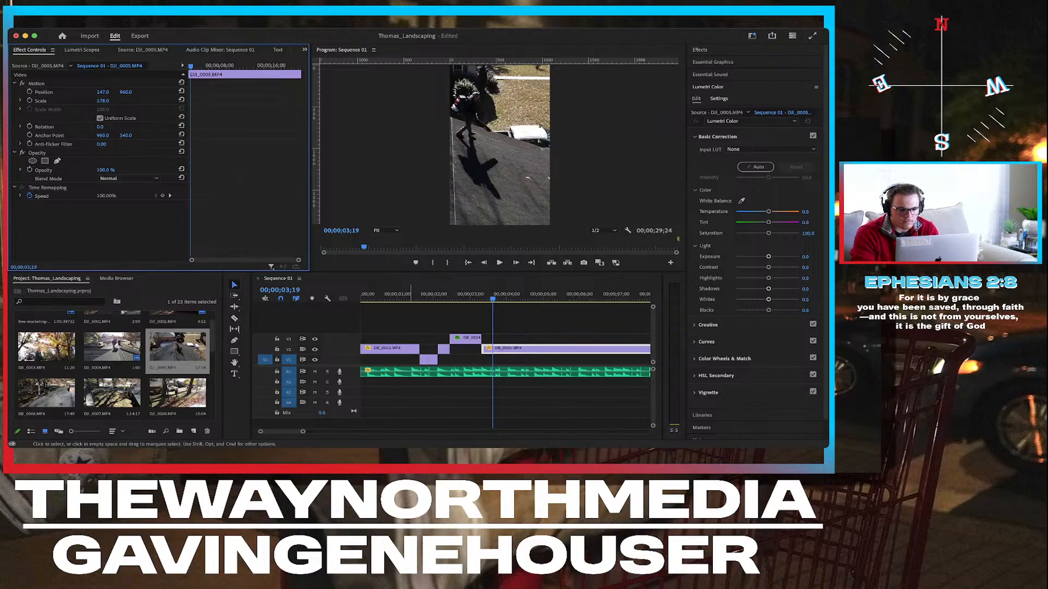
# Play the V2 clip, move its horizontal Position to about 180, and replay it from its start at 00;00;03;10.
pyautogui.press('space')
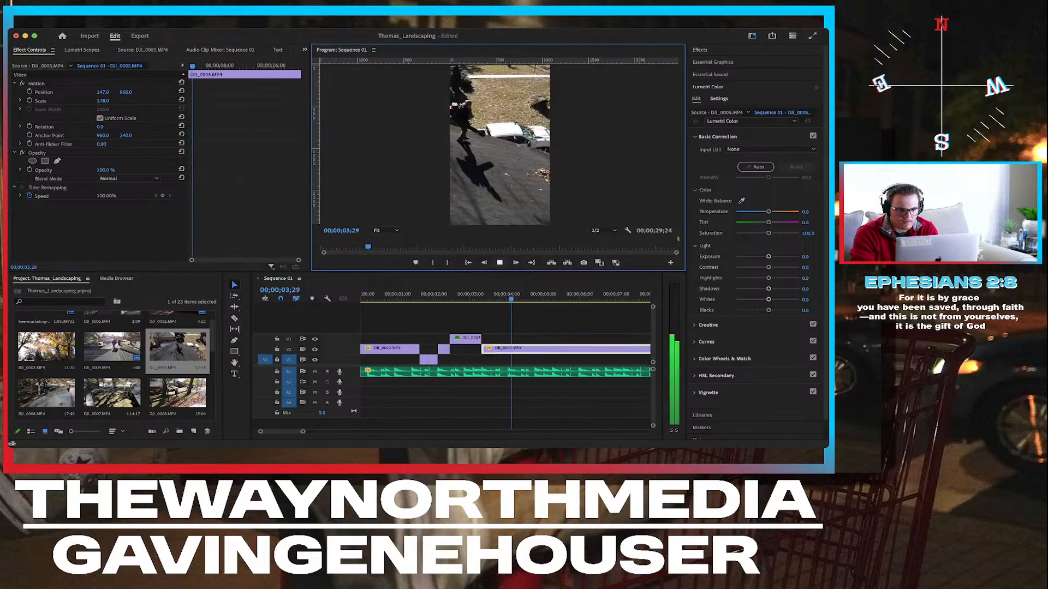
pyautogui.press('space')
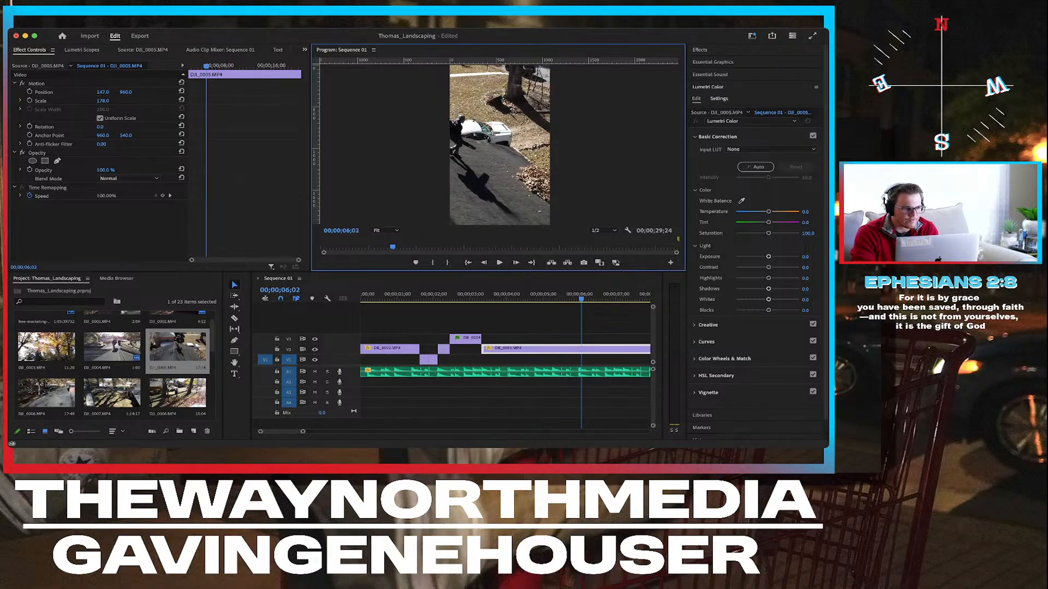
pyautogui.moveTo(103, 92); pyautogui.dragTo(122, 92)
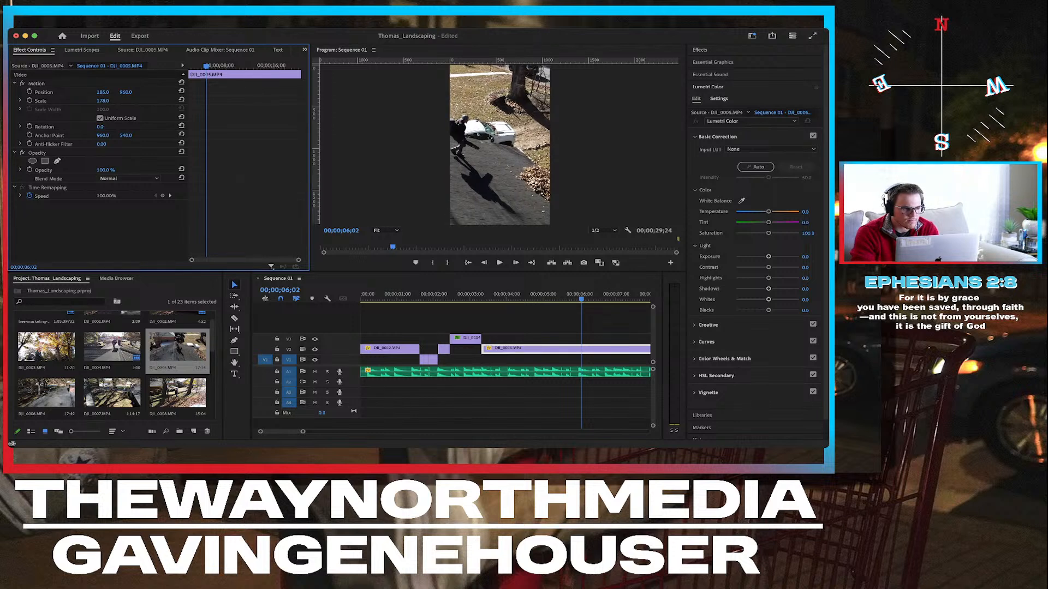
pyautogui.moveTo(206, 66); pyautogui.dragTo(188, 66)
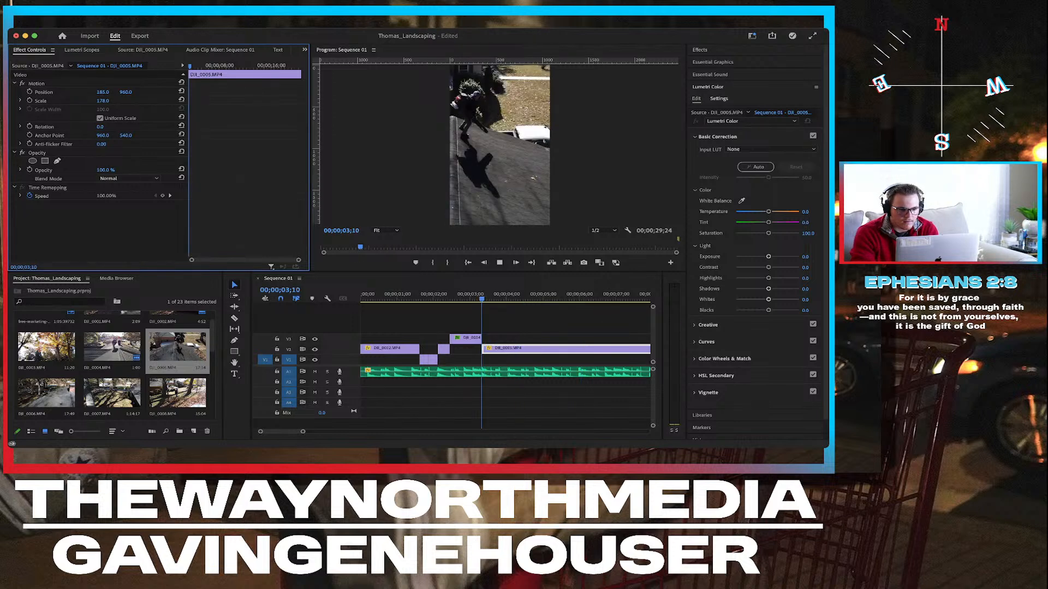
pyautogui.press('space')
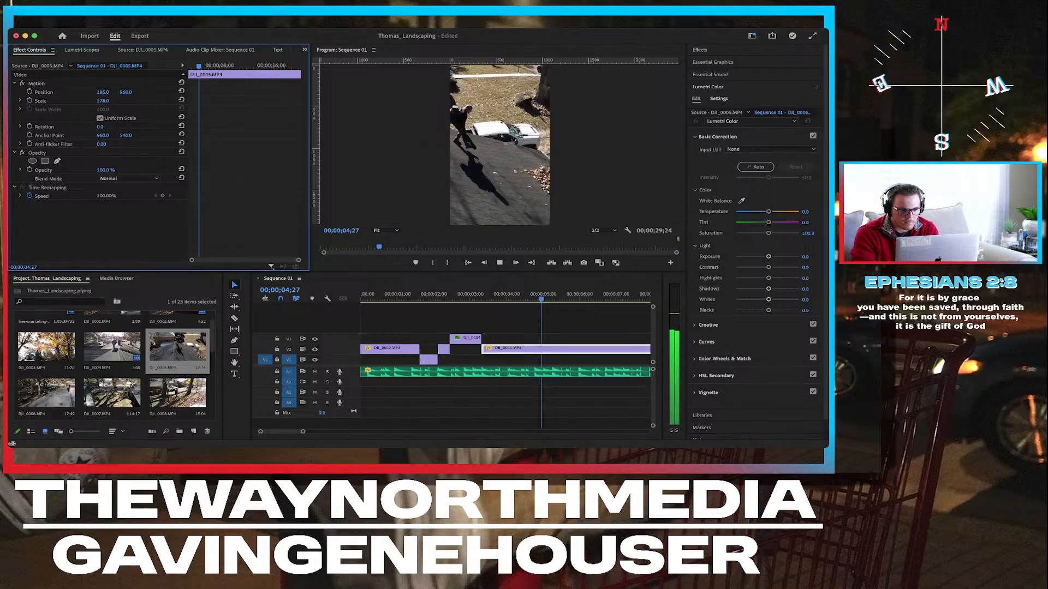
pyautogui.press('space')
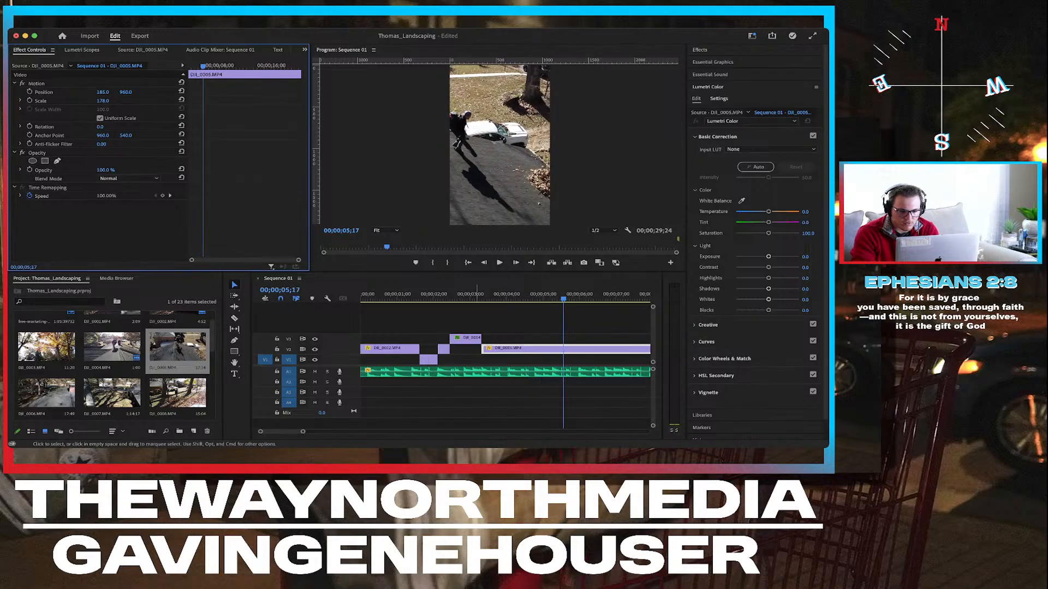
# Trim the opening footage of the V2 clip, keeping its start at 00;00;03;10, and play the result.
pyautogui.moveTo(483, 349); pyautogui.dragTo(506, 349)
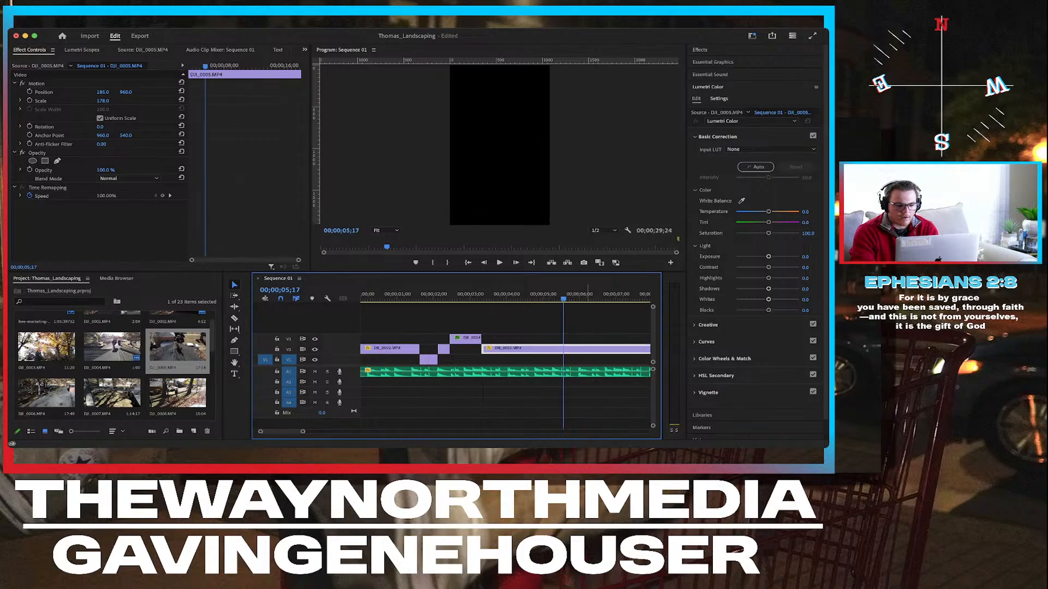
pyautogui.press('Up')
pyautogui.press('space')
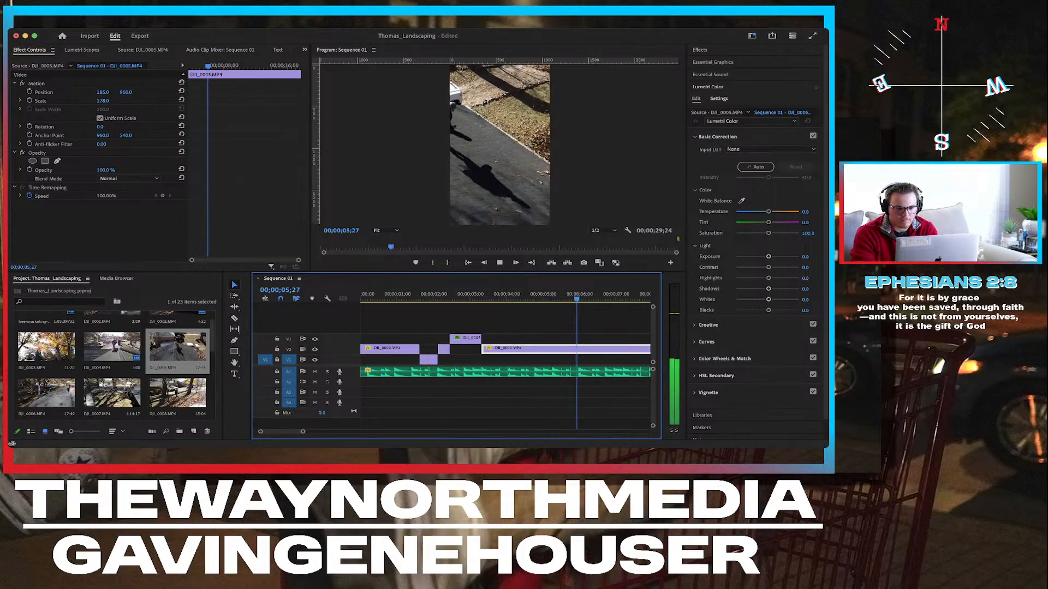
pyautogui.press('space')
pyautogui.press('Up')
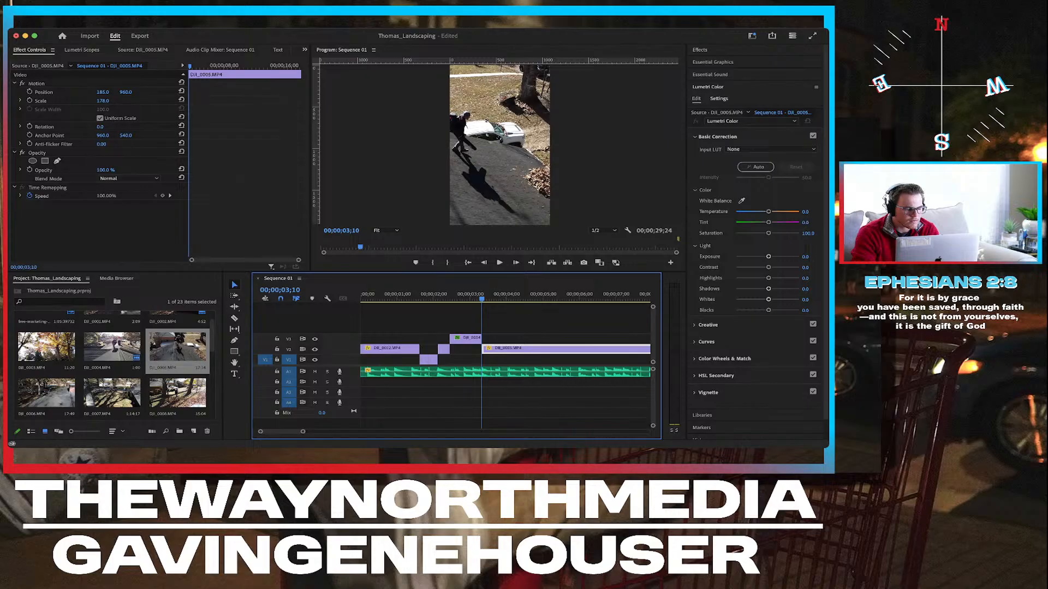
# Set the V2 clip's horizontal Position to 372 and start Position and Scale keyframes at 00;00;03;10.
pyautogui.moveTo(103, 93); pyautogui.dragTo(205, 92)
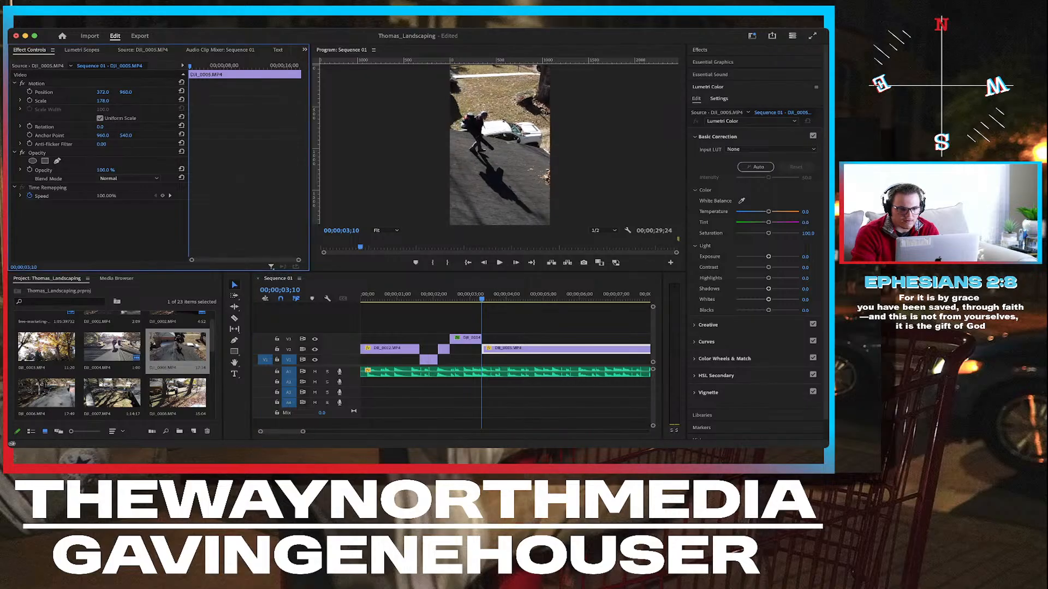
pyautogui.click(29, 91)
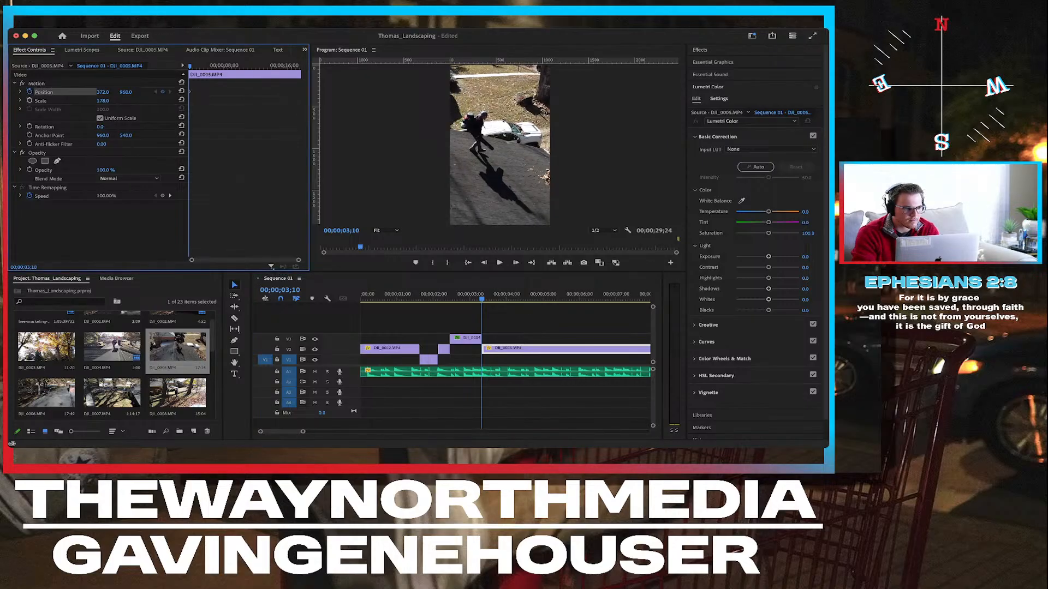
pyautogui.click(29, 101)
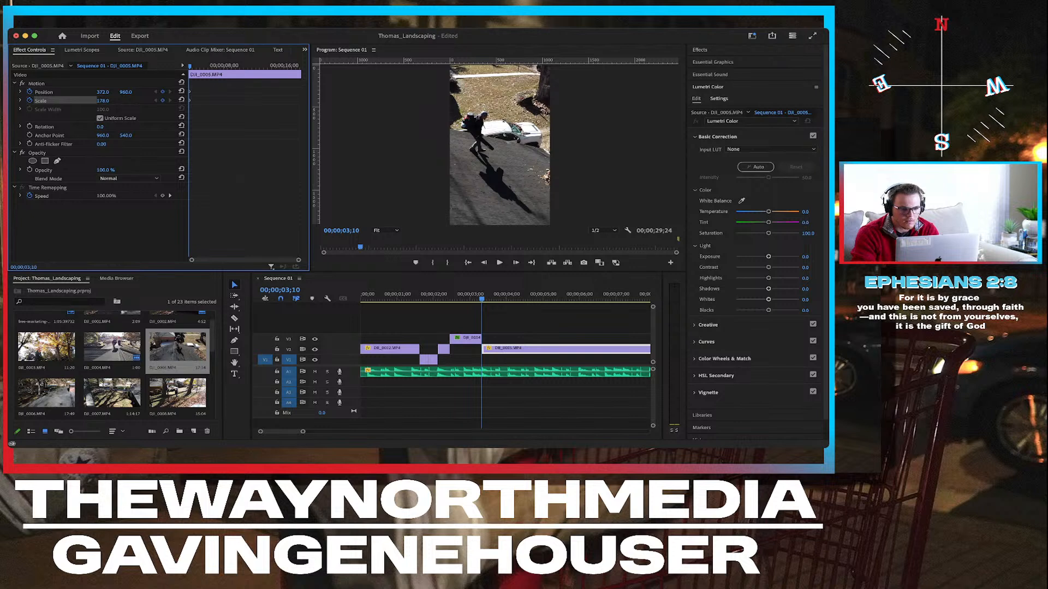
# Play the V2 clip to 00;00;04;17 and add a Position keyframe there with a horizontal value of -259.
pyautogui.press('space')
pyautogui.press('space')
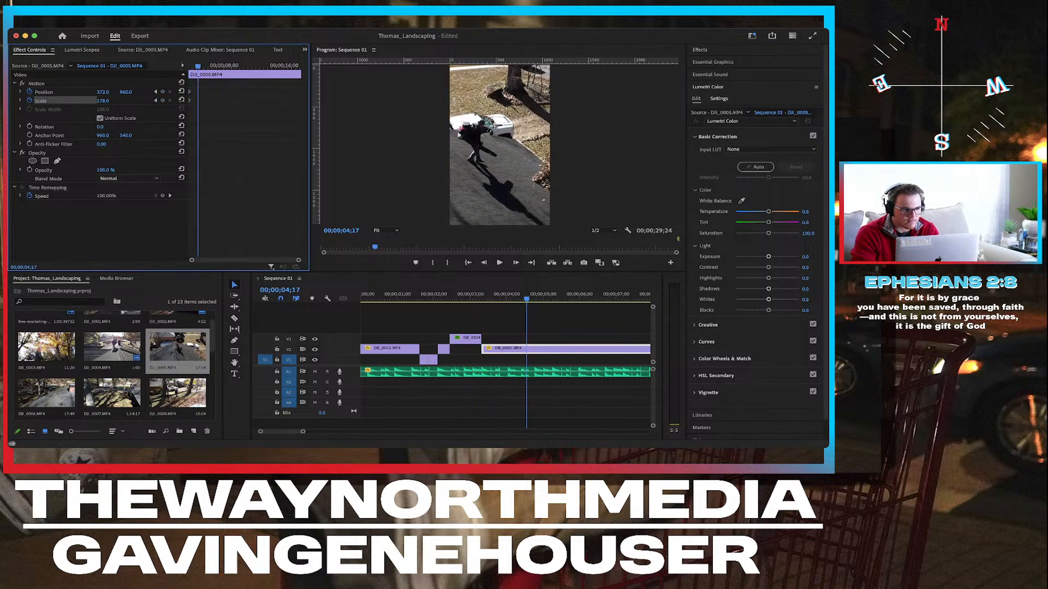
pyautogui.moveTo(102, 92); pyautogui.dragTo(6, 92)
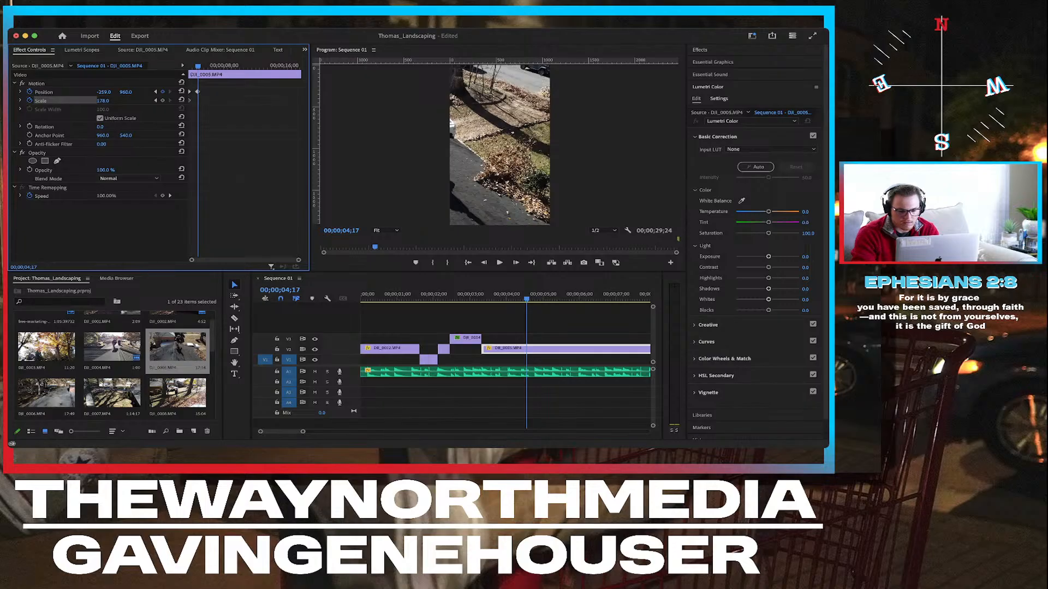
# Add a Position keyframe with a horizontal value of -374 to the V2 clip at 00;00;05;16 and replay the movement from 00;00;03;01.
pyautogui.press('space')
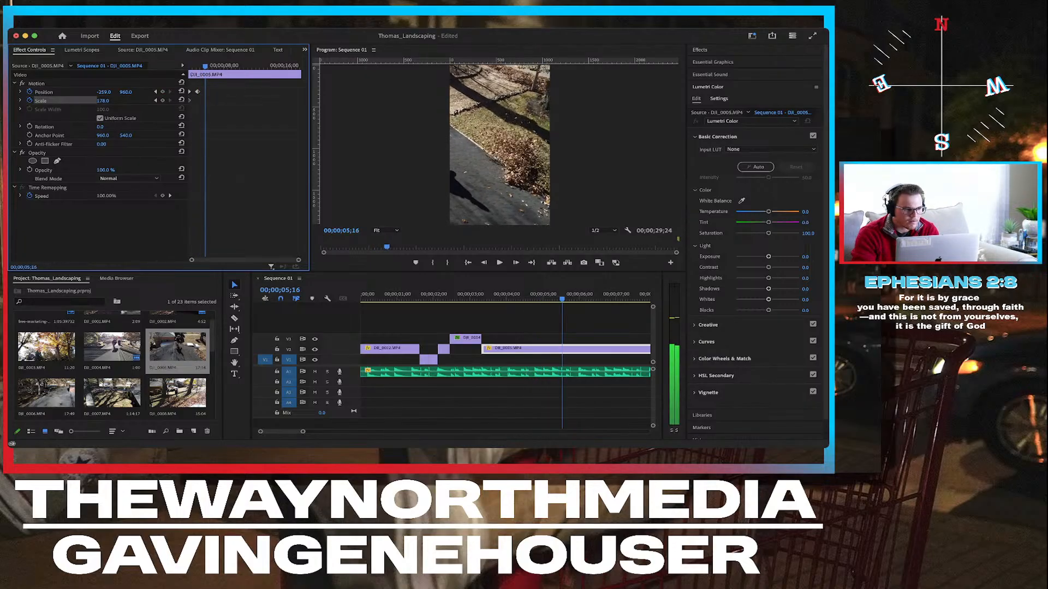
pyautogui.moveTo(103, 92); pyautogui.dragTo(40, 92)
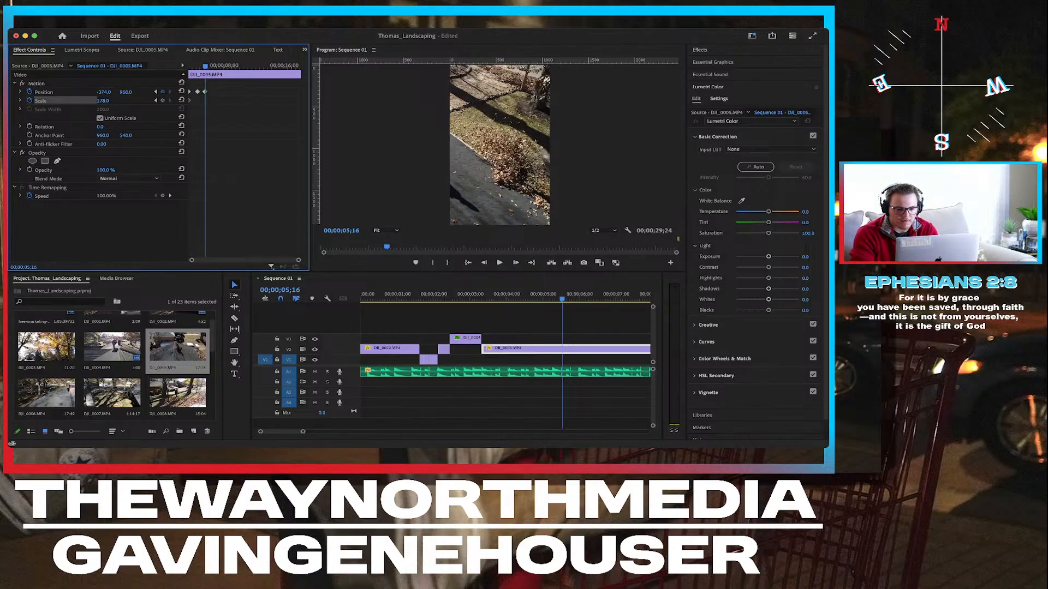
pyautogui.click(471, 298)
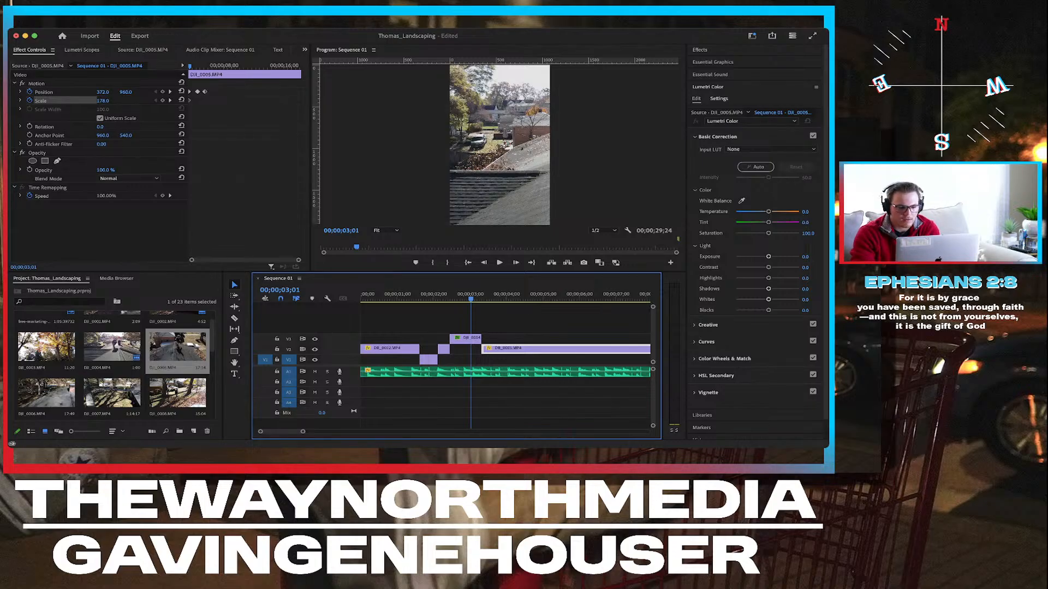
pyautogui.click(500, 262)
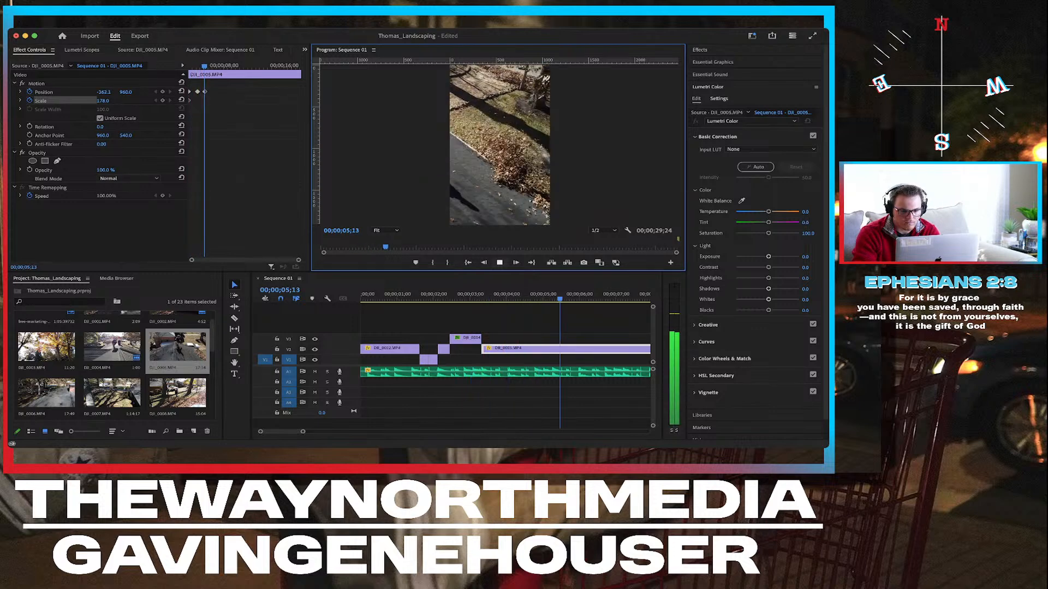
pyautogui.press('space')
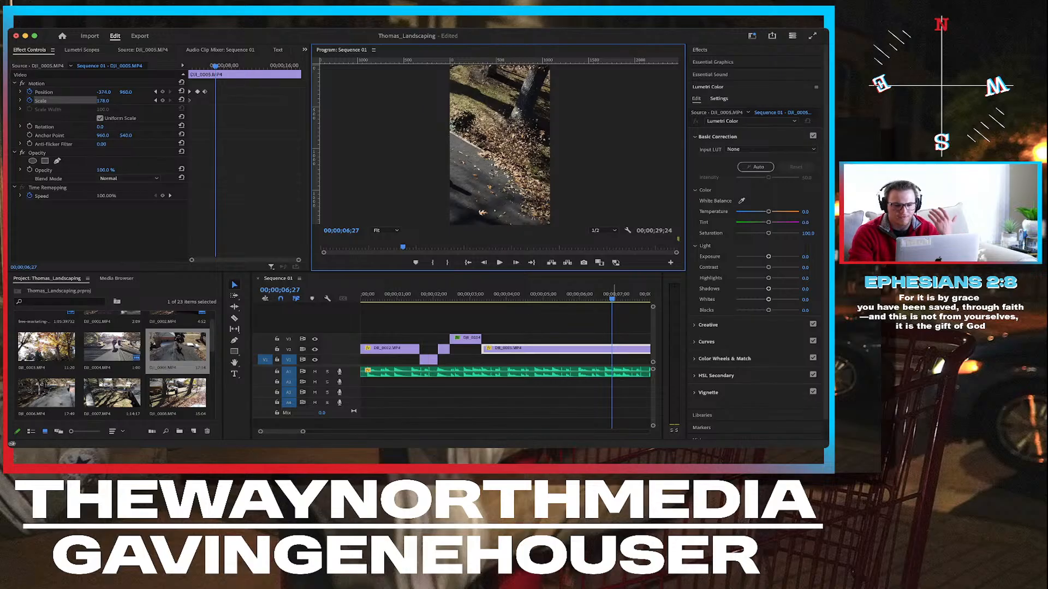
# Cut the V2 clip at 00;00;06;21 and slide the remaining portion further along the timeline, leaving a gap.
pyautogui.moveTo(613, 298); pyautogui.dragTo(605, 298)
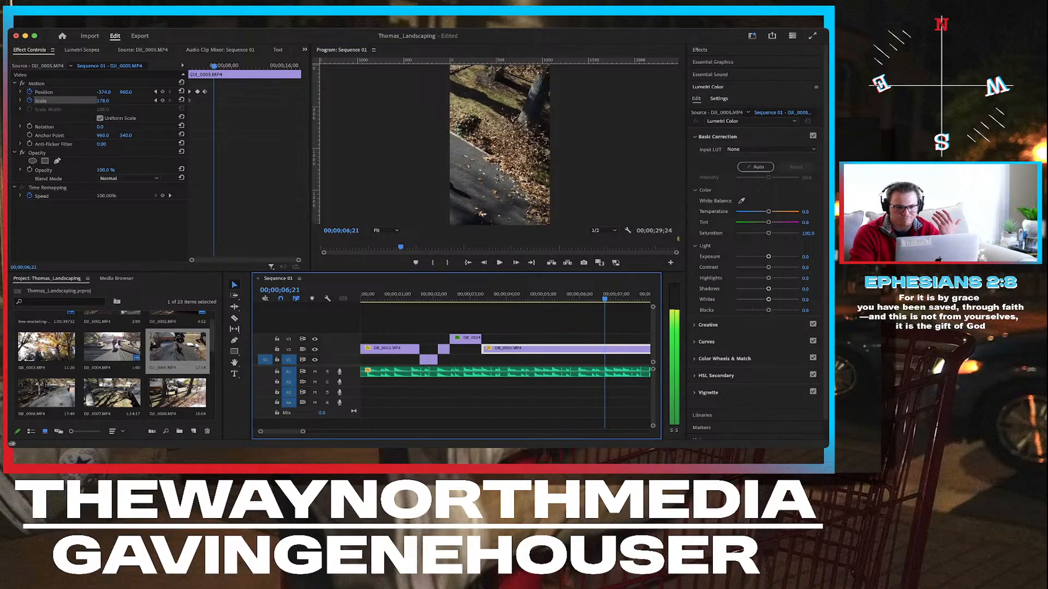
pyautogui.press('c')
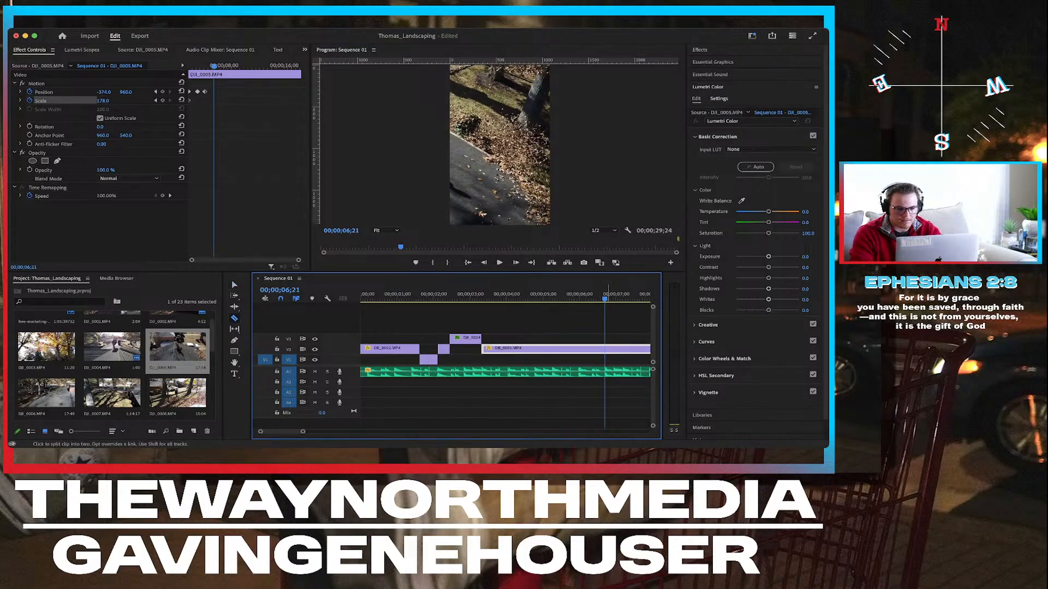
pyautogui.click(604, 348)
pyautogui.press('v')
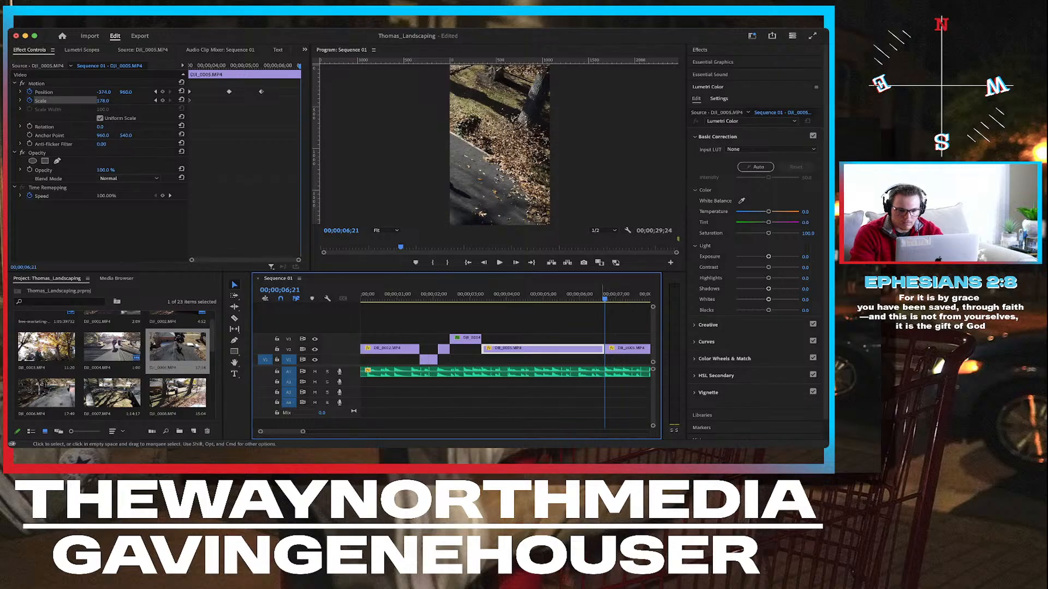
pyautogui.moveTo(605, 348); pyautogui.dragTo(633, 348)
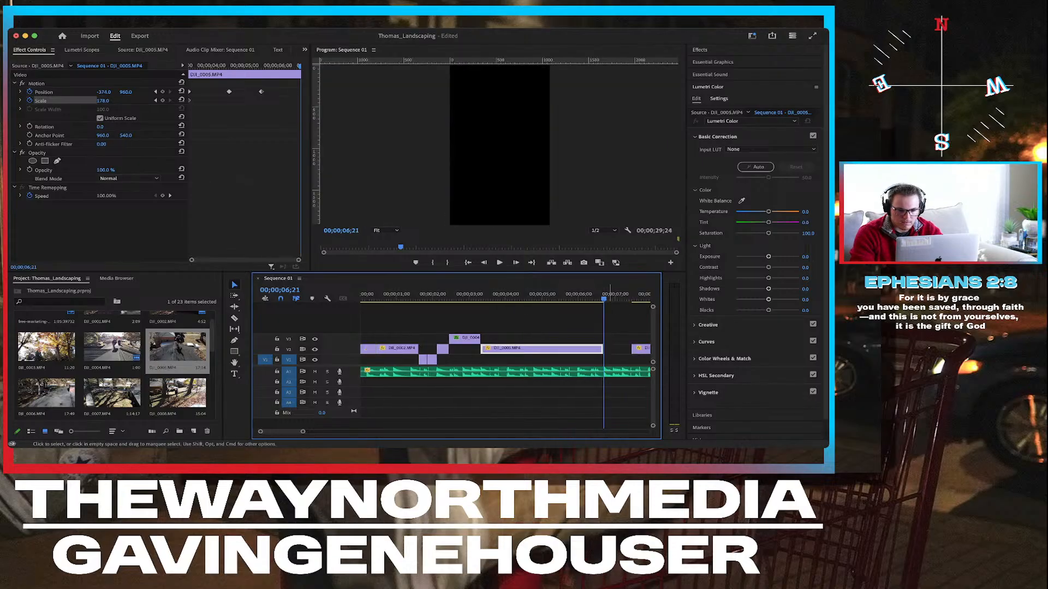
# Play the sequence twice from its start to check the timing of the cuts against the music.
pyautogui.press('-')
pyautogui.press('-')
pyautogui.hscroll(1, 505, 360)
pyautogui.hscroll(3, 434, 354)
pyautogui.scroll(-4, 434, 355)
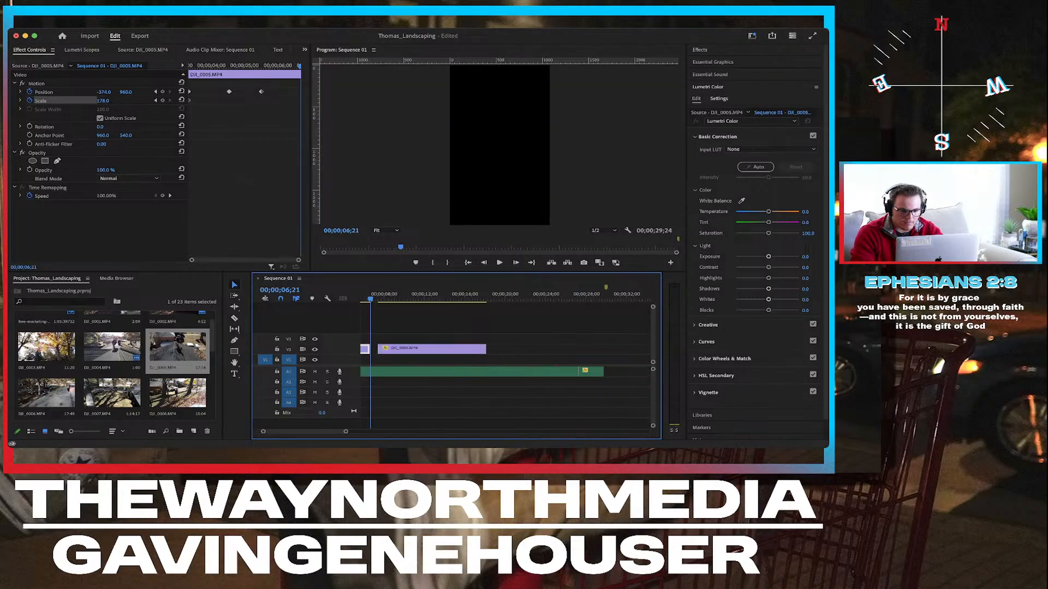
pyautogui.hscroll(-1, 435, 354)
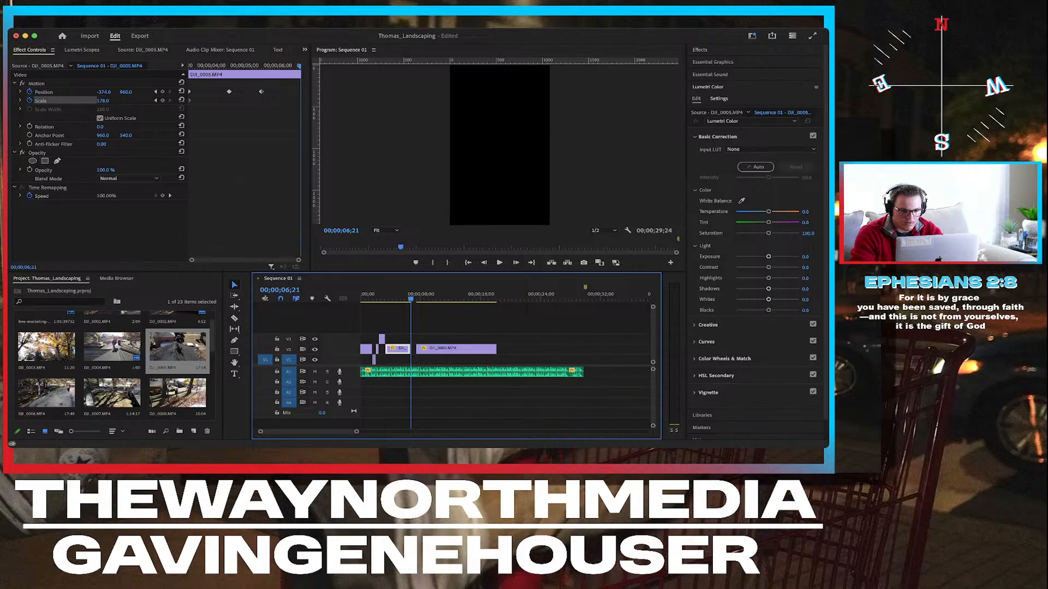
pyautogui.press('Up')
pyautogui.press('Home')
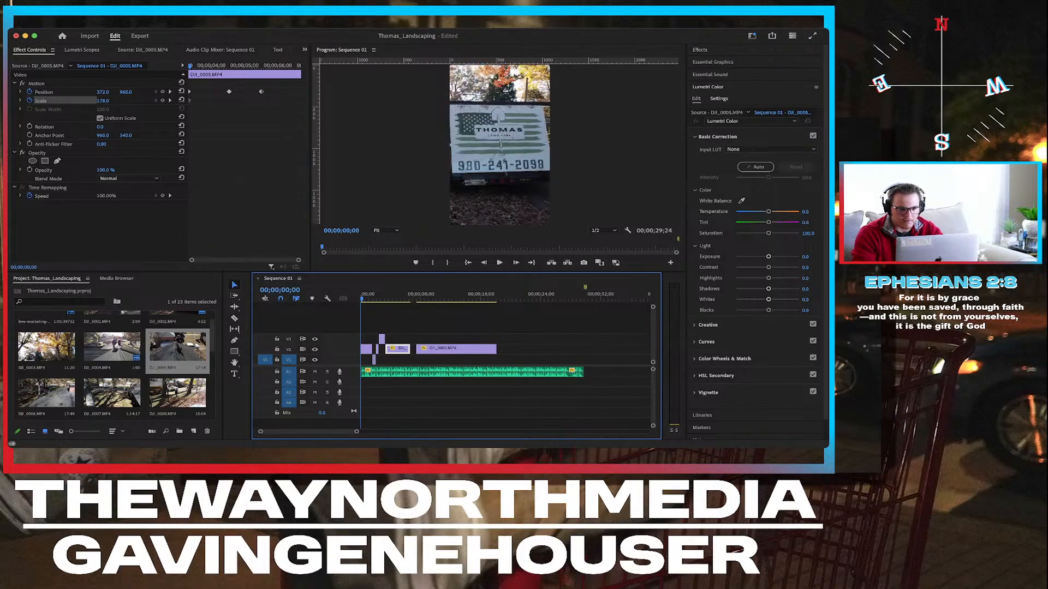
pyautogui.press('space')
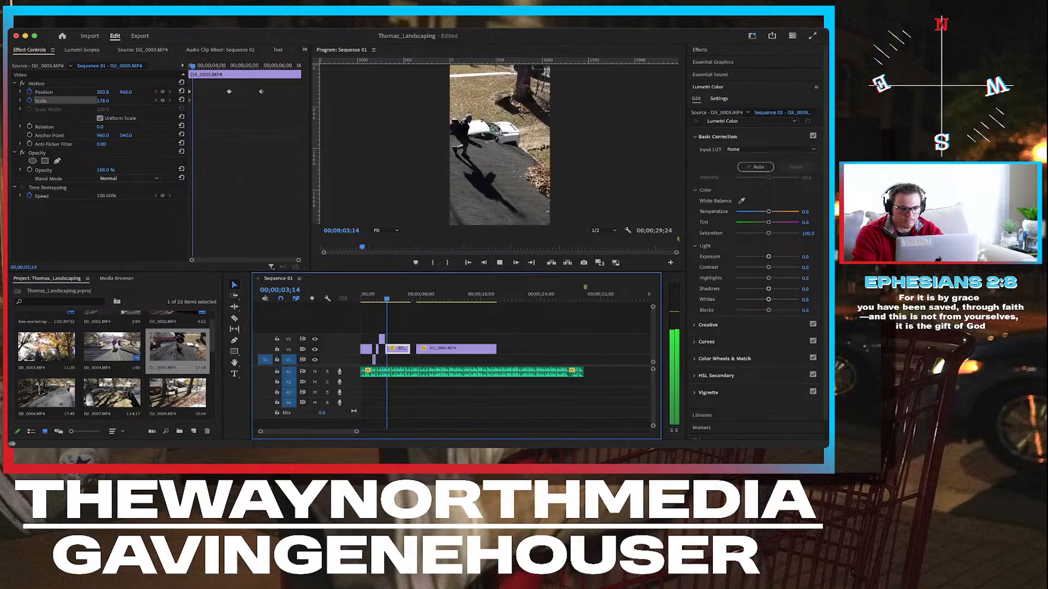
pyautogui.press('space')
pyautogui.press('Home')
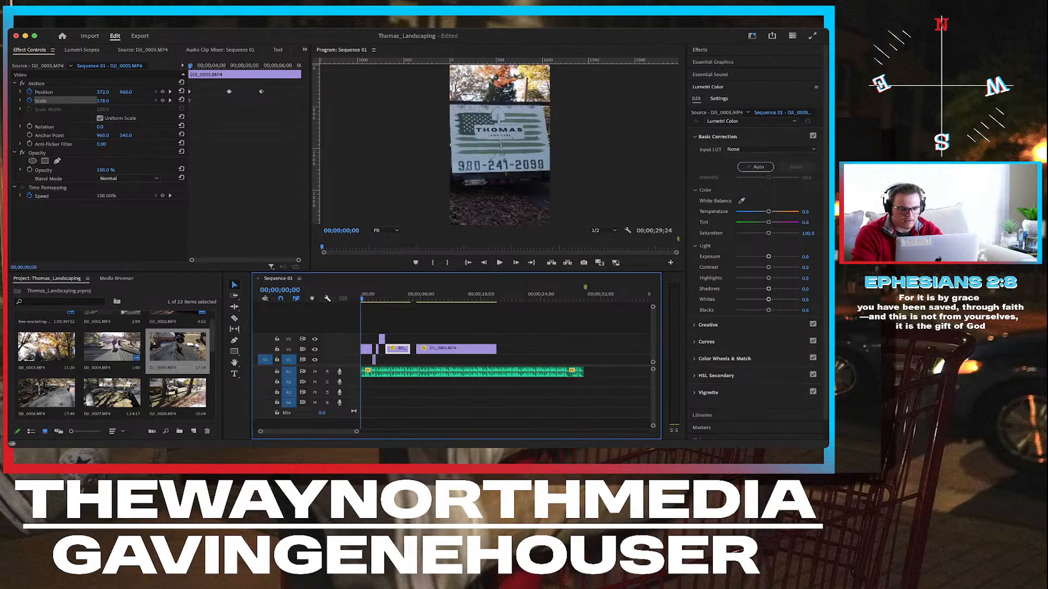
pyautogui.press('space')
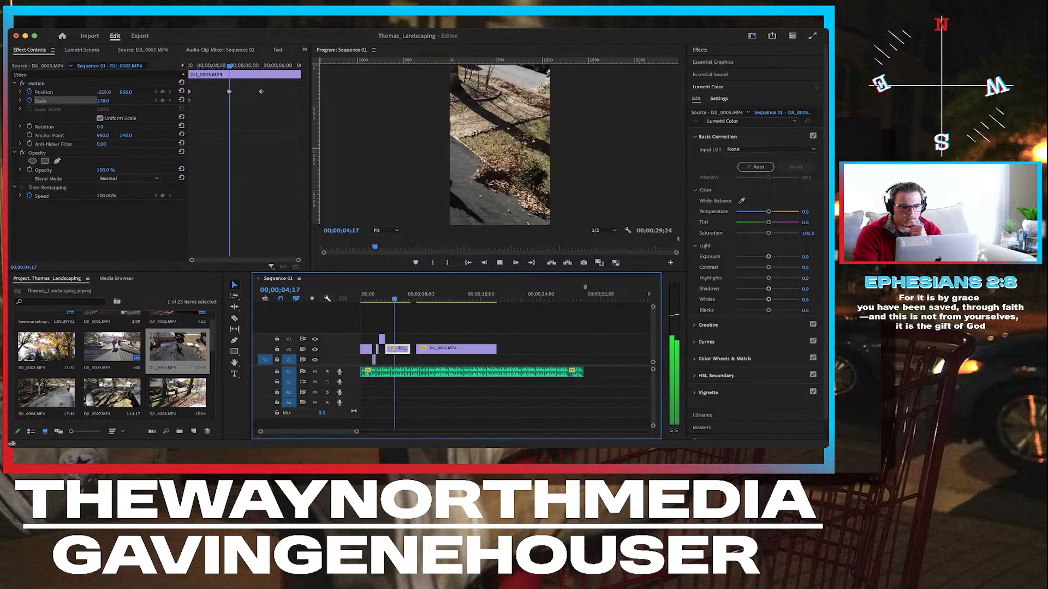
pyautogui.press('space')
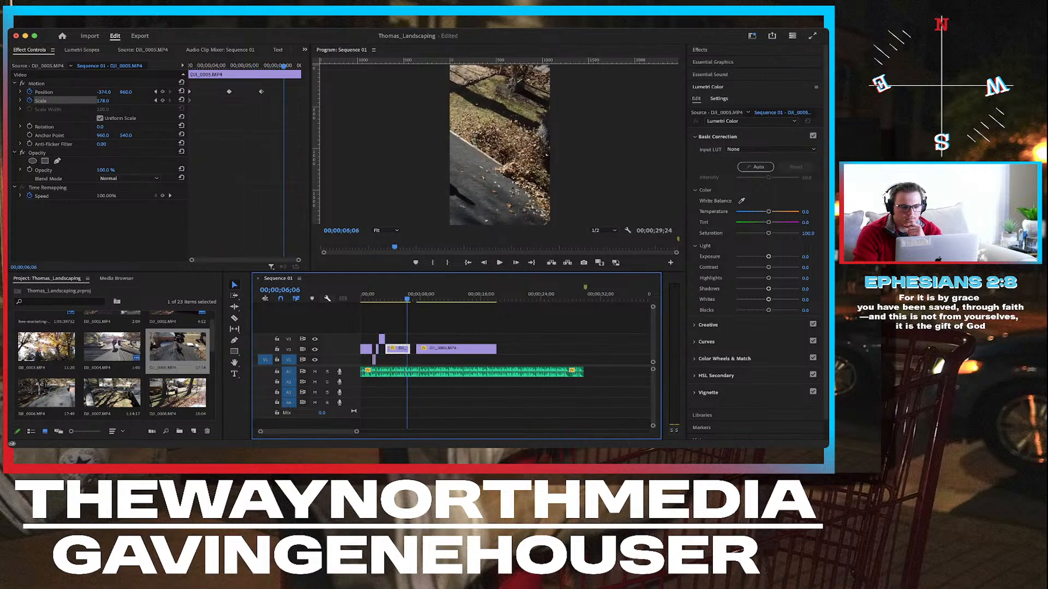
# Trim the end of the keyframed V2 clip back to 00;00;05;29.
pyautogui.press('=')
pyautogui.press('=')
pyautogui.press('=')
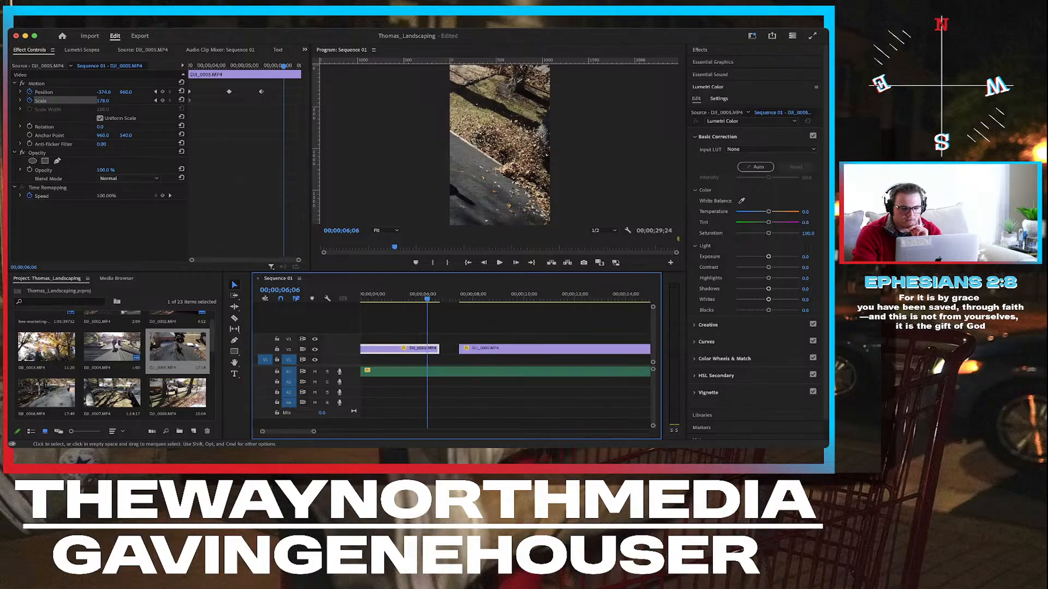
pyautogui.press('Left')
pyautogui.press('Left')
pyautogui.press('Left')
pyautogui.press('Left')
pyautogui.press('Left')
pyautogui.press('Left')
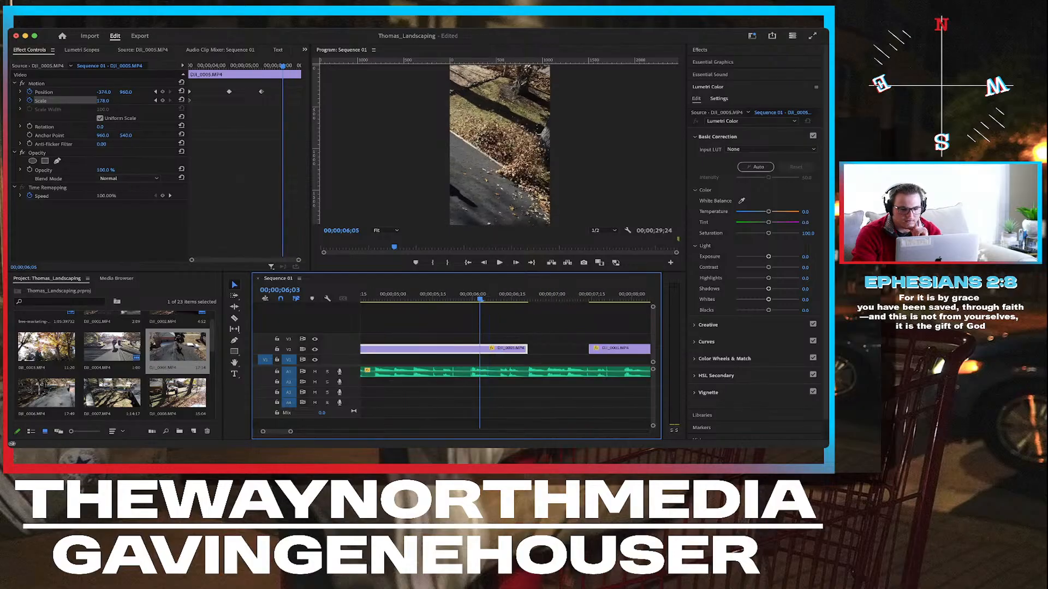
pyautogui.press('Left')
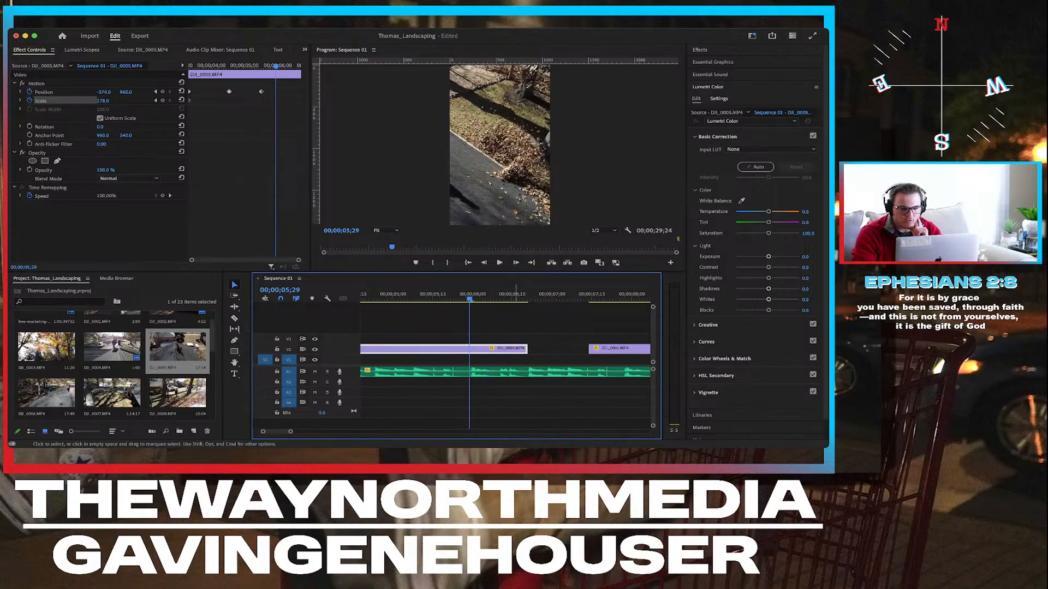
pyautogui.moveTo(527, 349); pyautogui.dragTo(469, 349)
# Delete the leftover portion of DJI_0005.MP4 that sits after the gap on V2.
pyautogui.press('-')
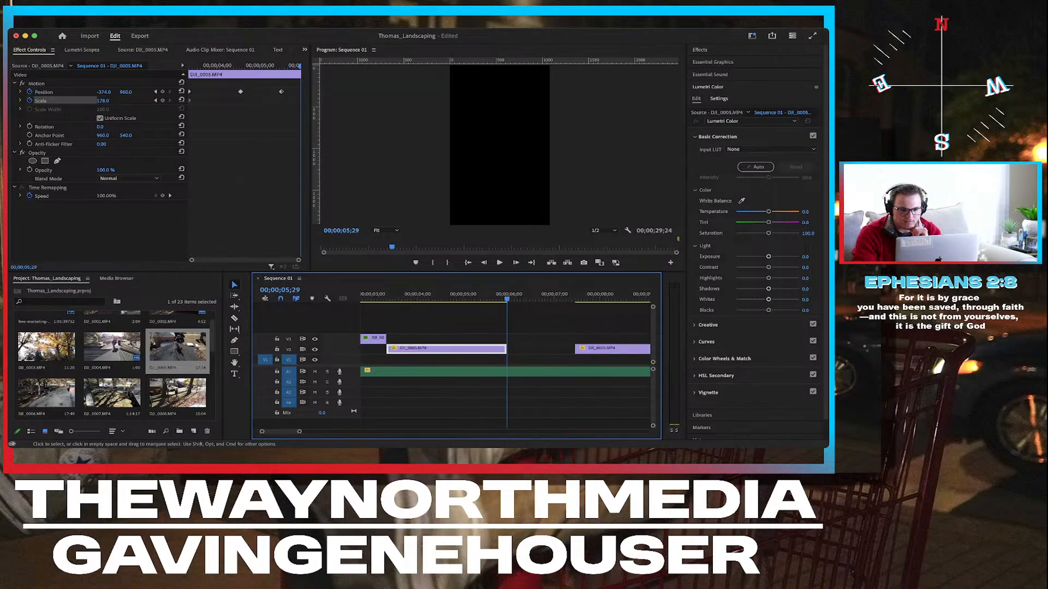
pyautogui.hscroll(3, 584, 349)
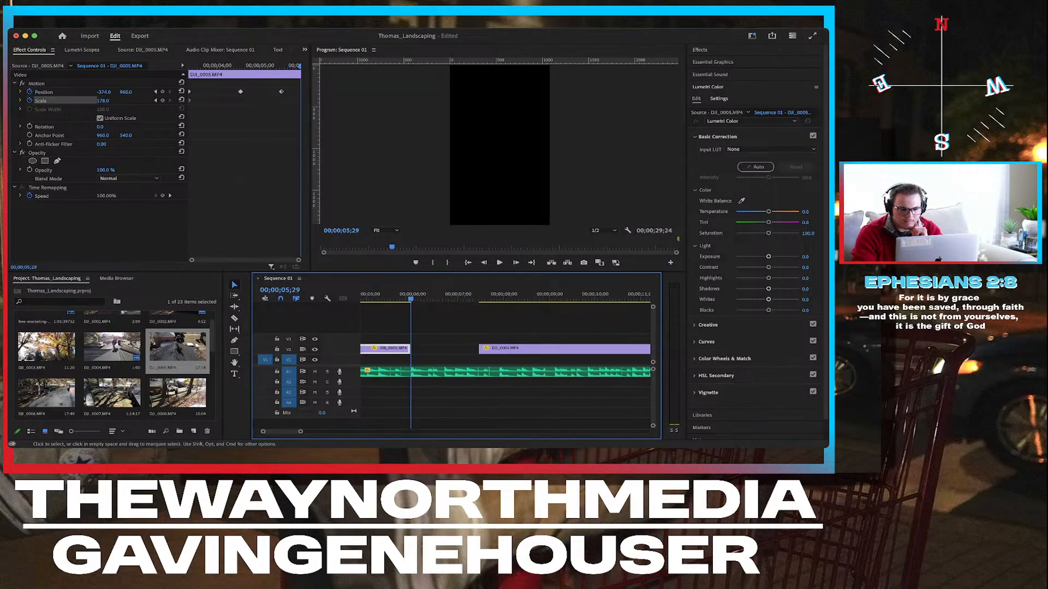
pyautogui.click(538, 349)
pyautogui.press('Delete')
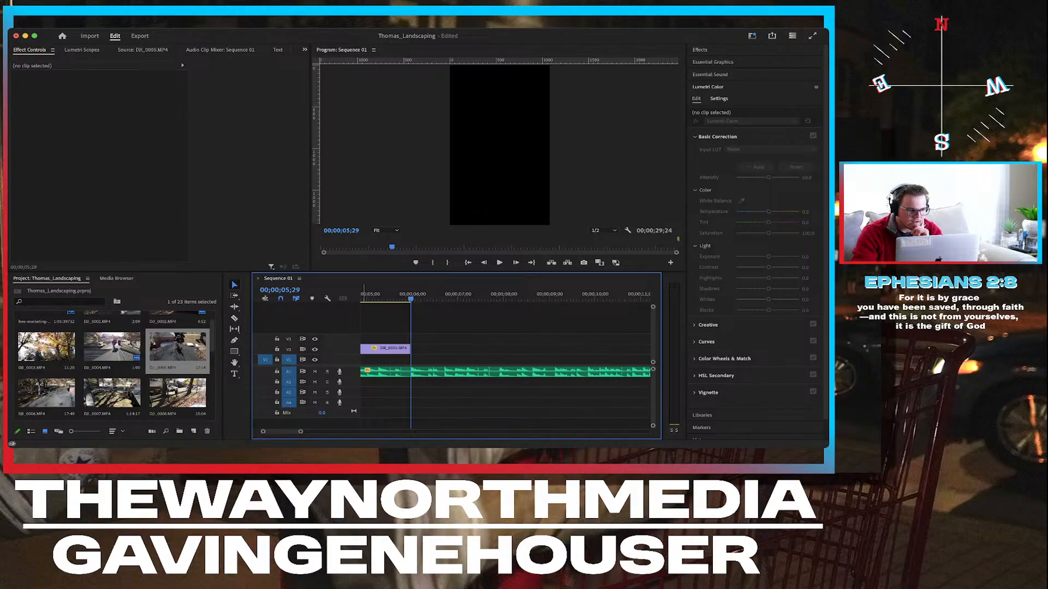
# Open DJI_0007.MP4 in the Source monitor and play through it to find the leaf-blowing shot.
pyautogui.scroll(-1, 177, 349)
pyautogui.scroll(-3, 177, 349)
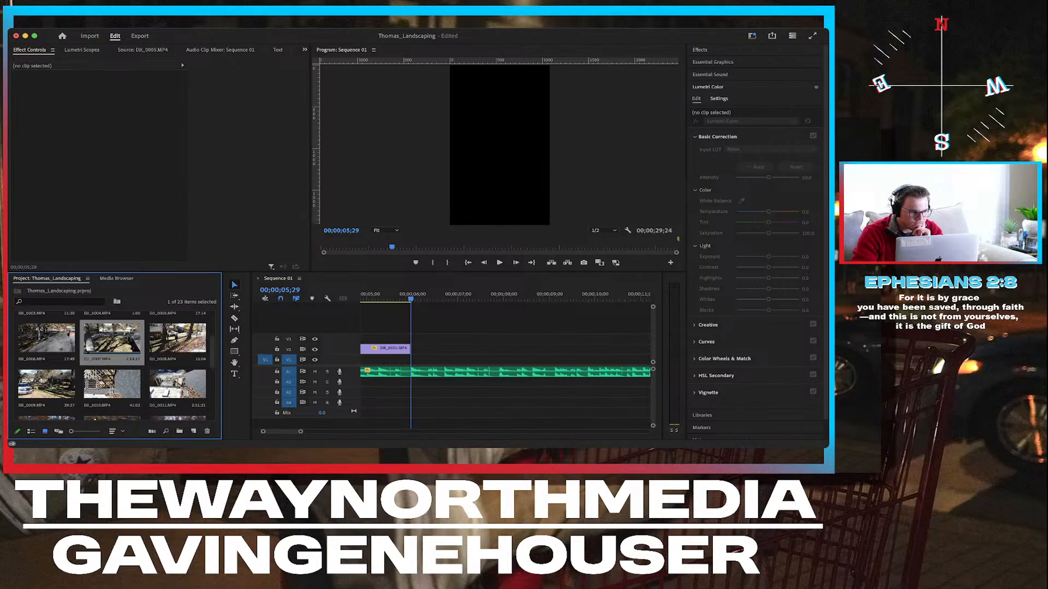
pyautogui.doubleClick(111, 338)
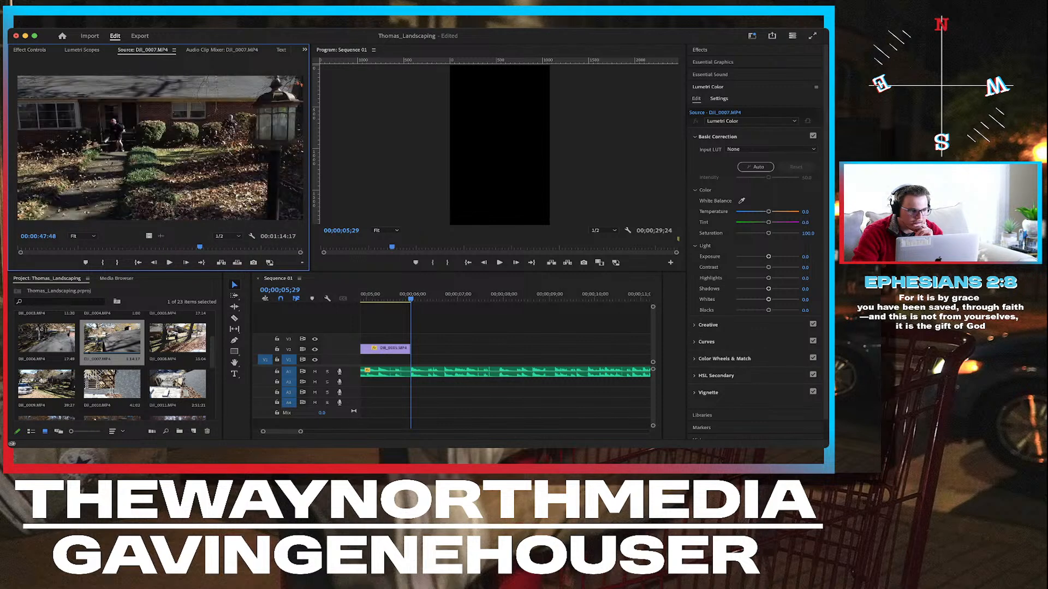
pyautogui.press('j')
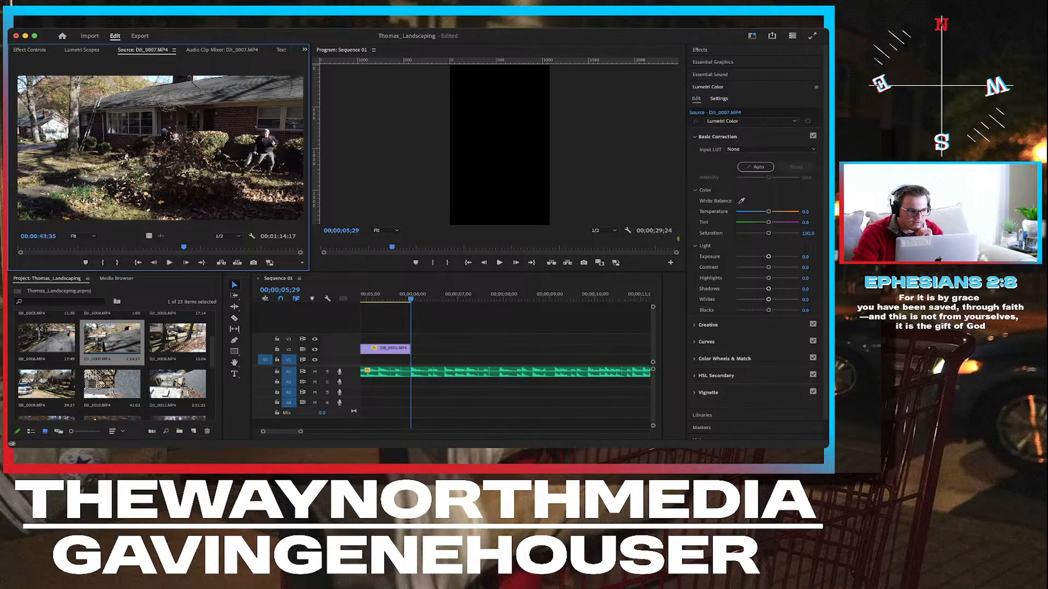
# Mark the In point of DJI_0007.MP4 at 00;00;42;44 and the Out point at 00;00;46;23.
pyautogui.moveTo(183, 247); pyautogui.dragTo(181, 248)
pyautogui.press('Left')
pyautogui.press('Left')
pyautogui.press('Left')
pyautogui.press('Left')
pyautogui.press('Left')
pyautogui.press('Left')
pyautogui.press('Left')
pyautogui.press('Left')
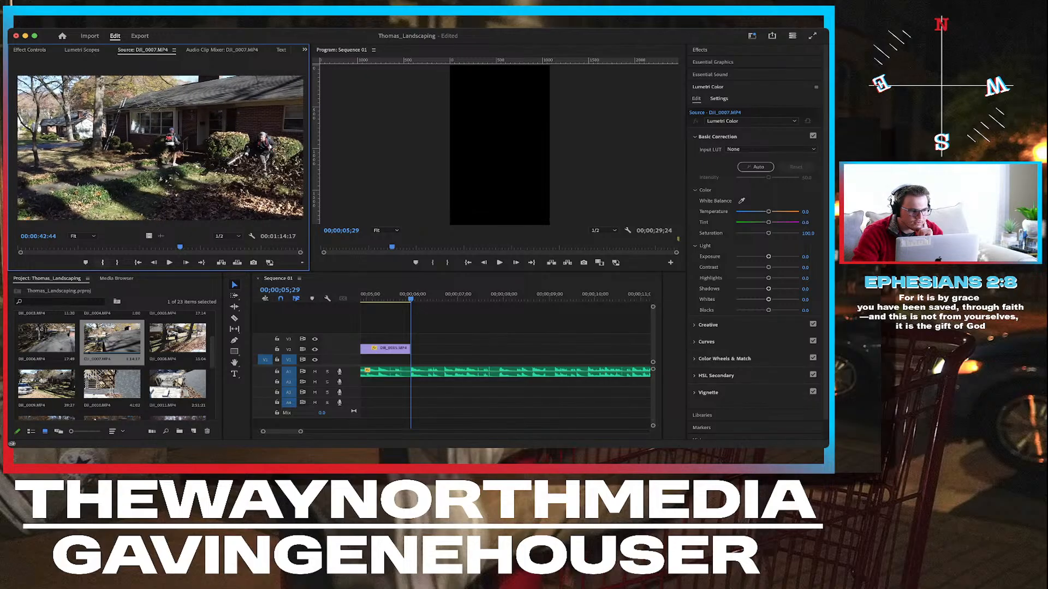
pyautogui.press('i')
pyautogui.press('space')
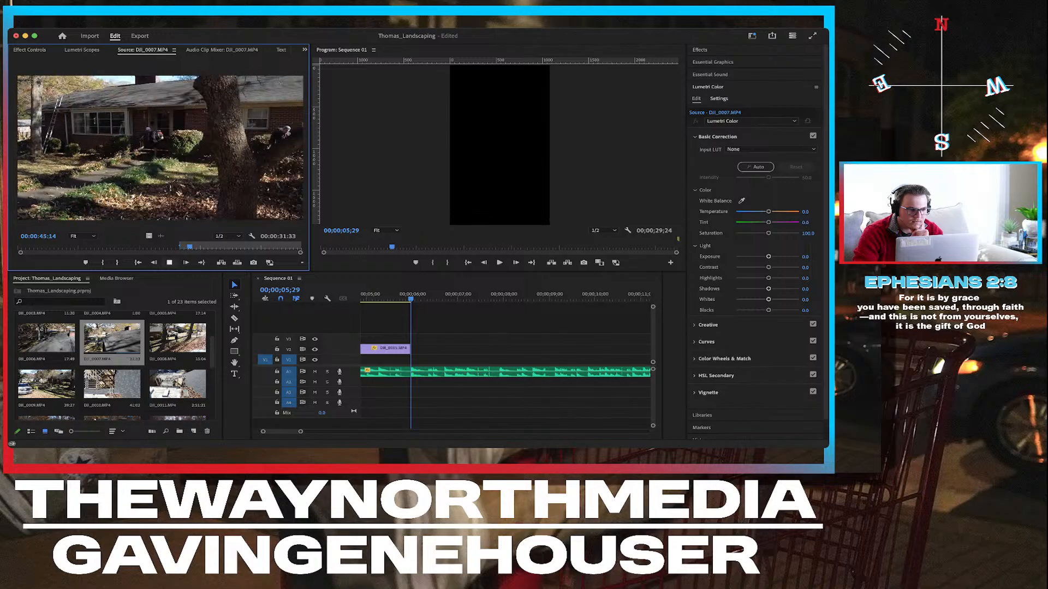
pyautogui.press('space')
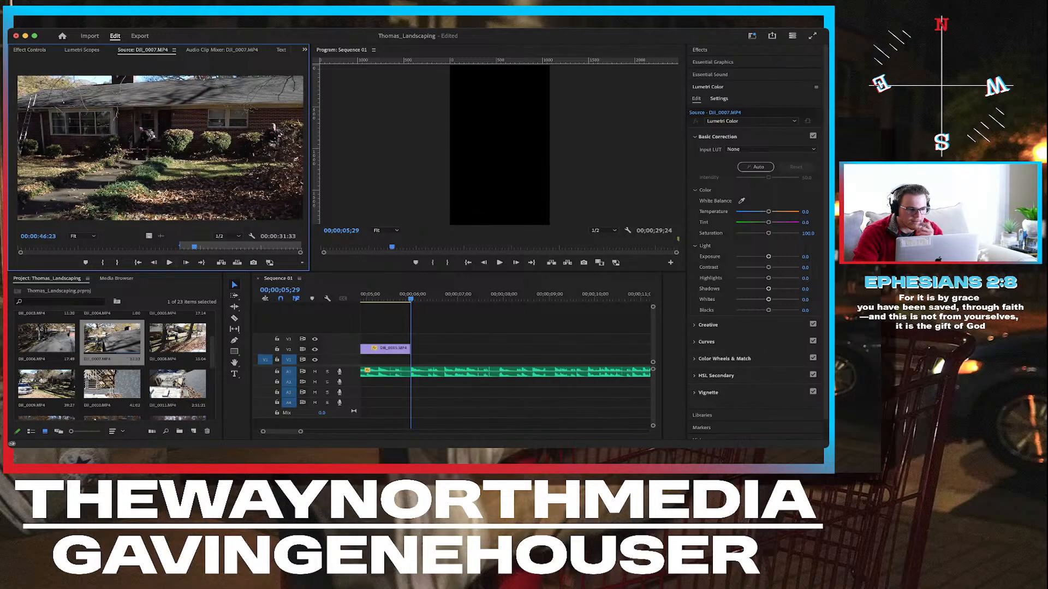
pyautogui.press('o')
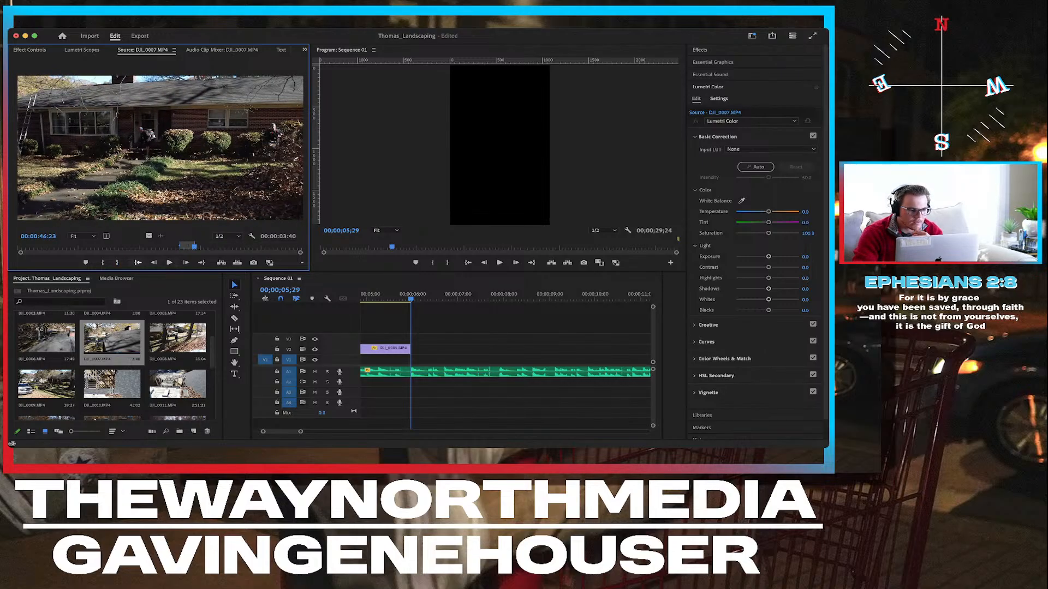
# Replay the marked range of DJI_0007.MP4 from its In point to find a better starting frame.
pyautogui.hotkey('shift', 'i')
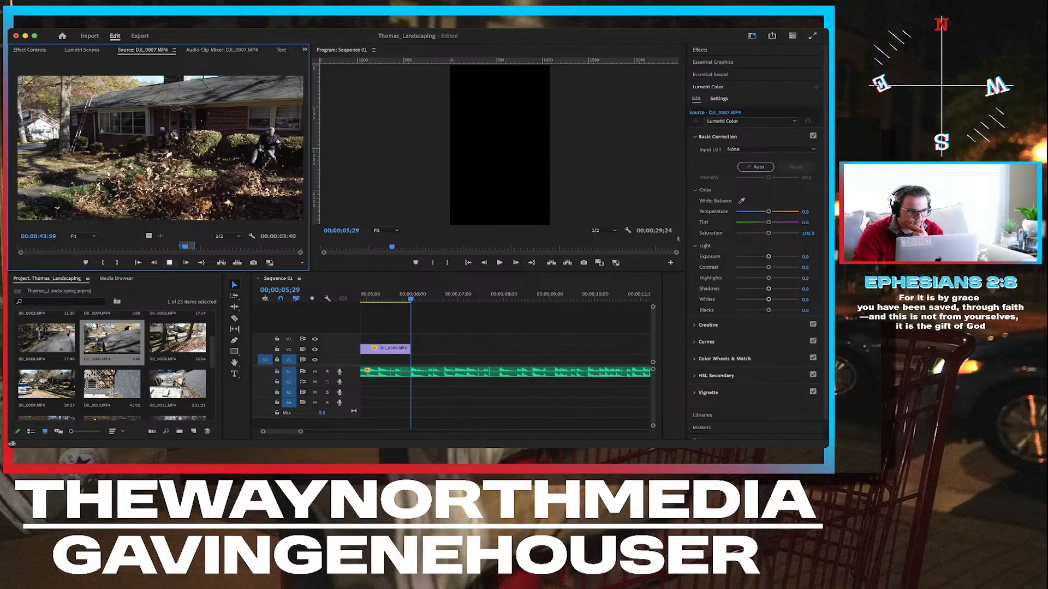
pyautogui.press('space')
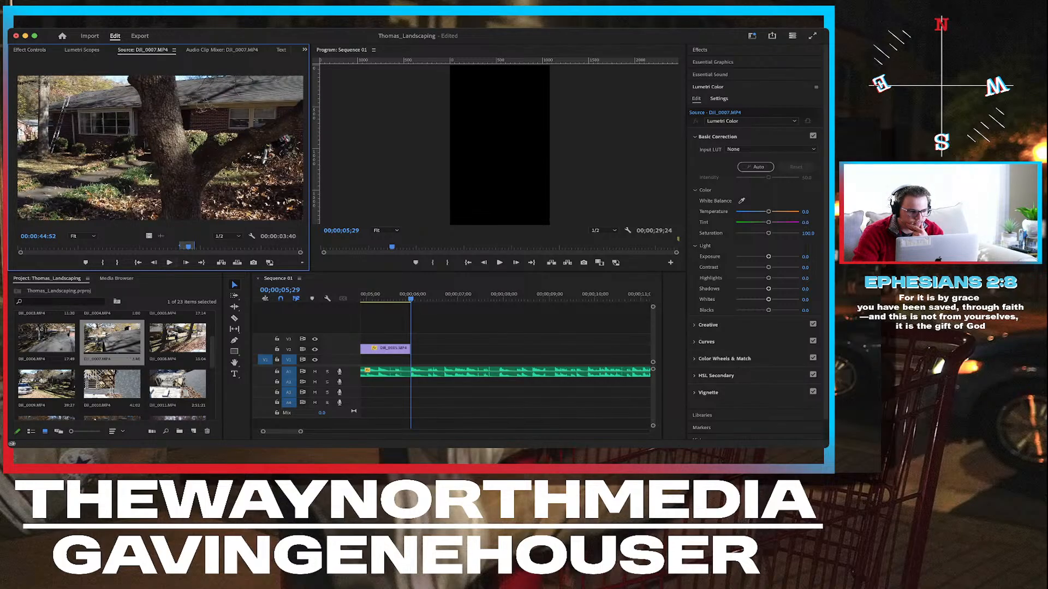
pyautogui.hotkey('shift', 'i')
pyautogui.press('space')
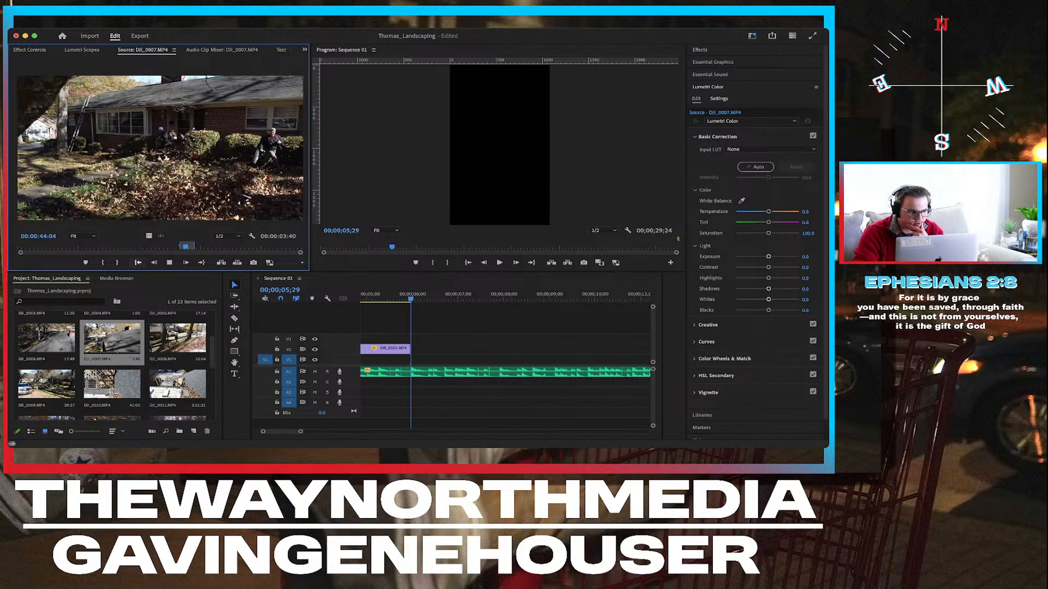
# Move the In point of DJI_0007.MP4 to 00;00;44;10 and play the shortened range.
pyautogui.press('space')
pyautogui.press('Left')
pyautogui.press('Left')
pyautogui.press('Left')
pyautogui.press('Left')
pyautogui.press('Left')
pyautogui.press('Left')
pyautogui.press('Left')
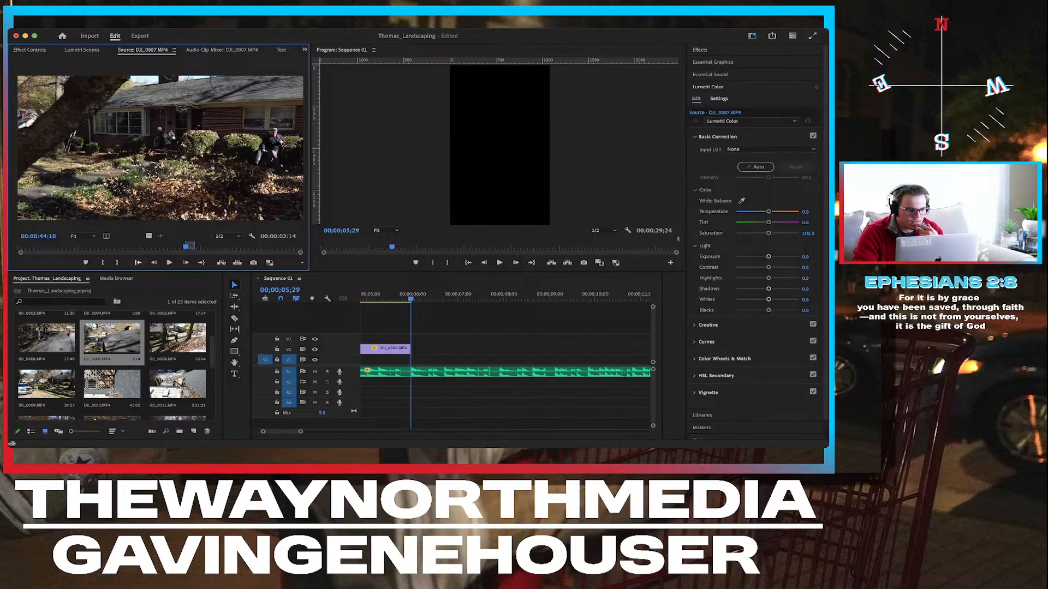
pyautogui.press('space')
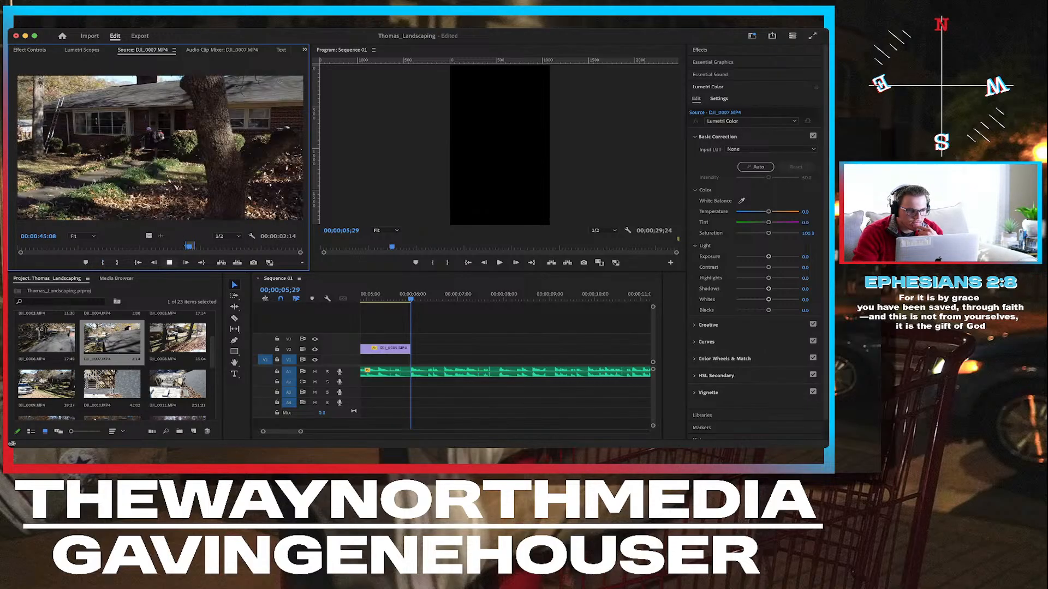
pyautogui.press('space')
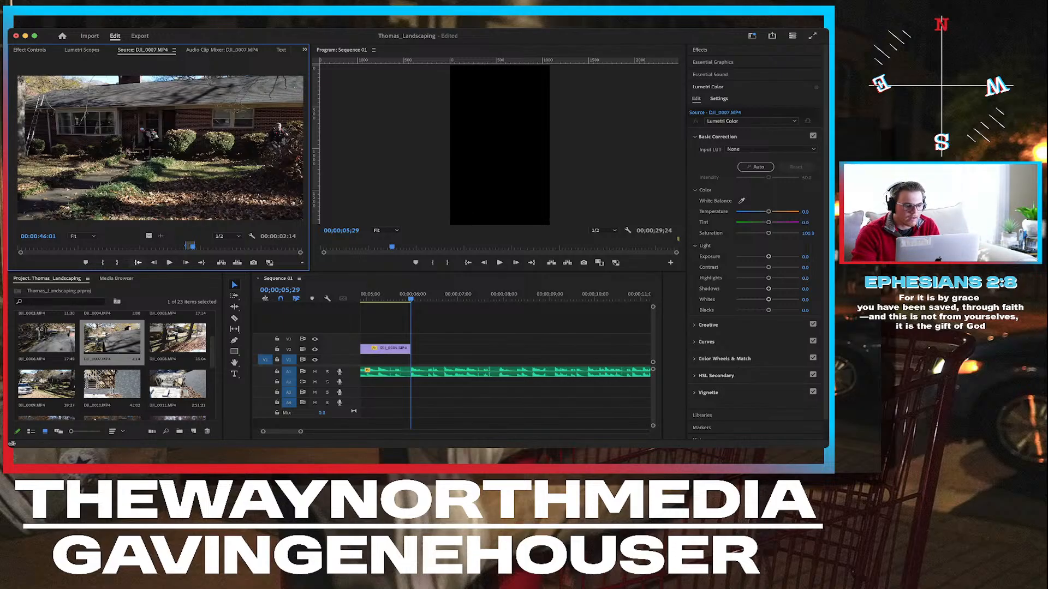
# Replay the marked range of DJI_0007.MP4 in the Source monitor from its In point.
pyautogui.click(138, 262)
pyautogui.click(170, 262)
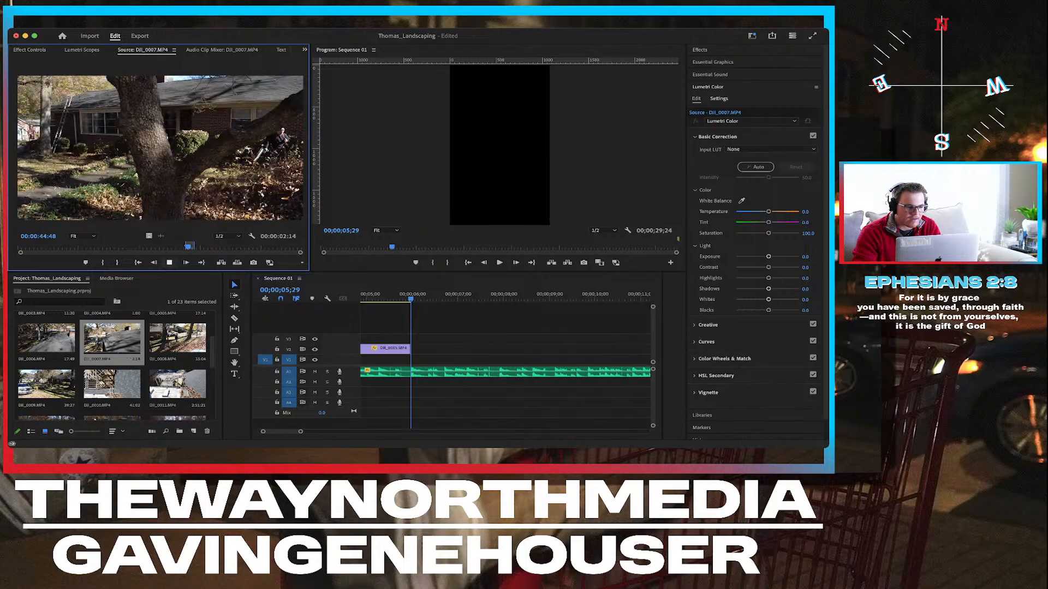
pyautogui.click(169, 263)
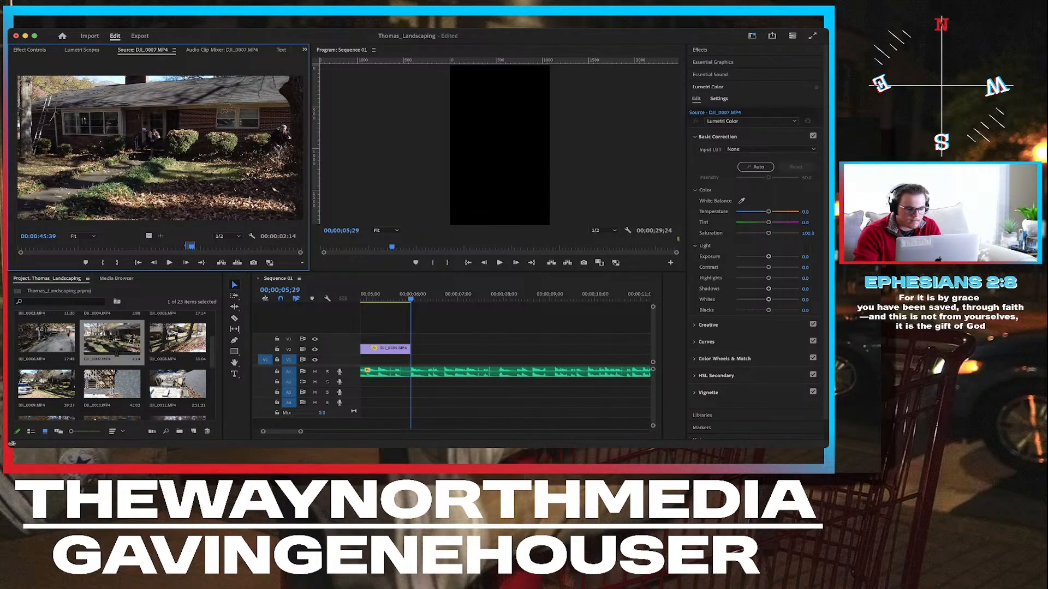
# Place the marked DJI_0007.MP4 range on V2 directly after the previous clip, at 00;00;05;29, and set its scale to 178.
pyautogui.click(117, 341)
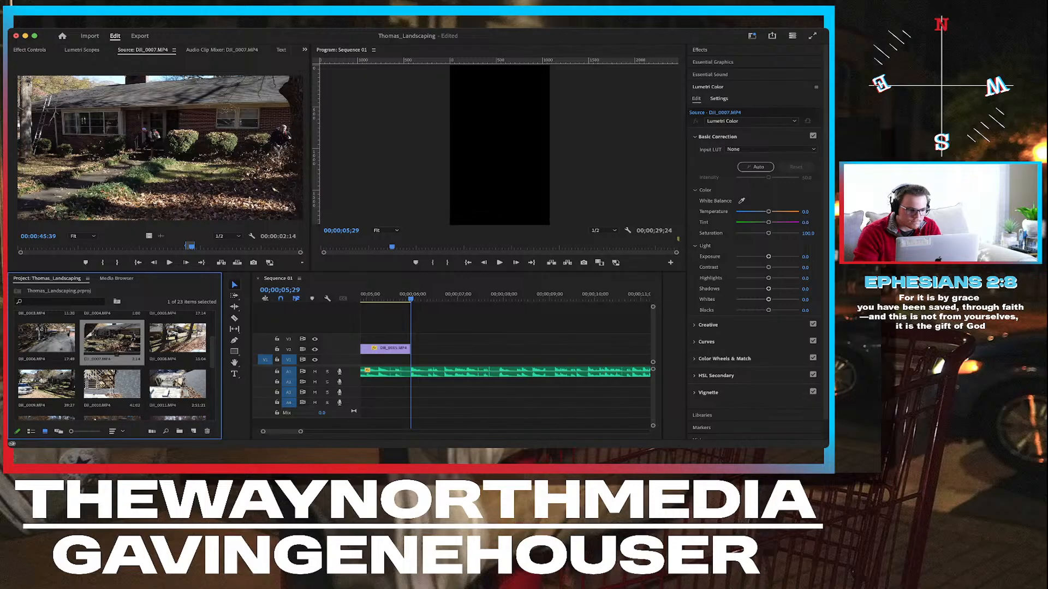
pyautogui.moveTo(117, 341); pyautogui.dragTo(415, 349)
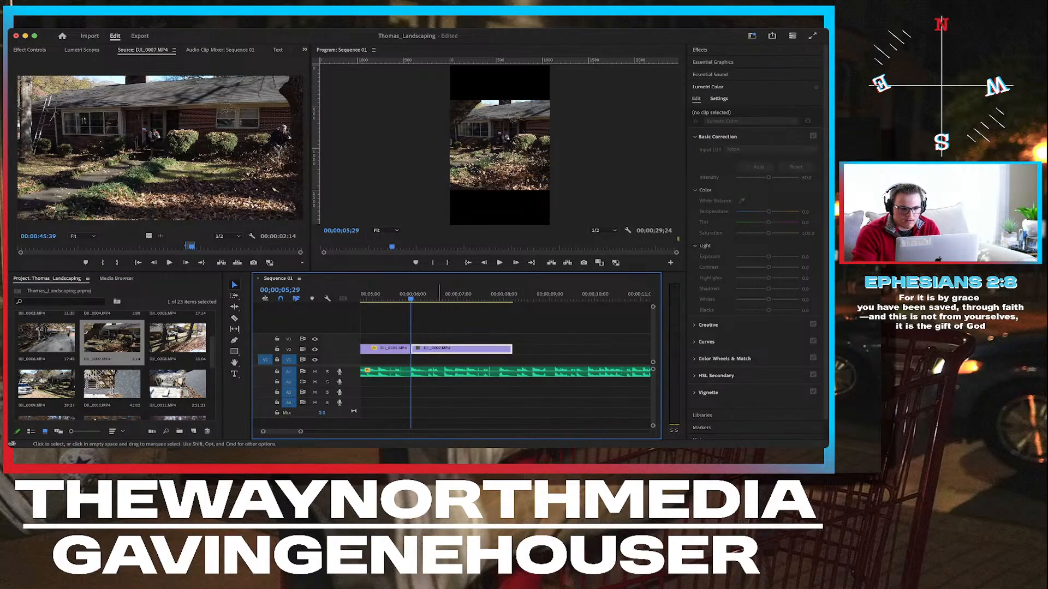
pyautogui.click(438, 349)
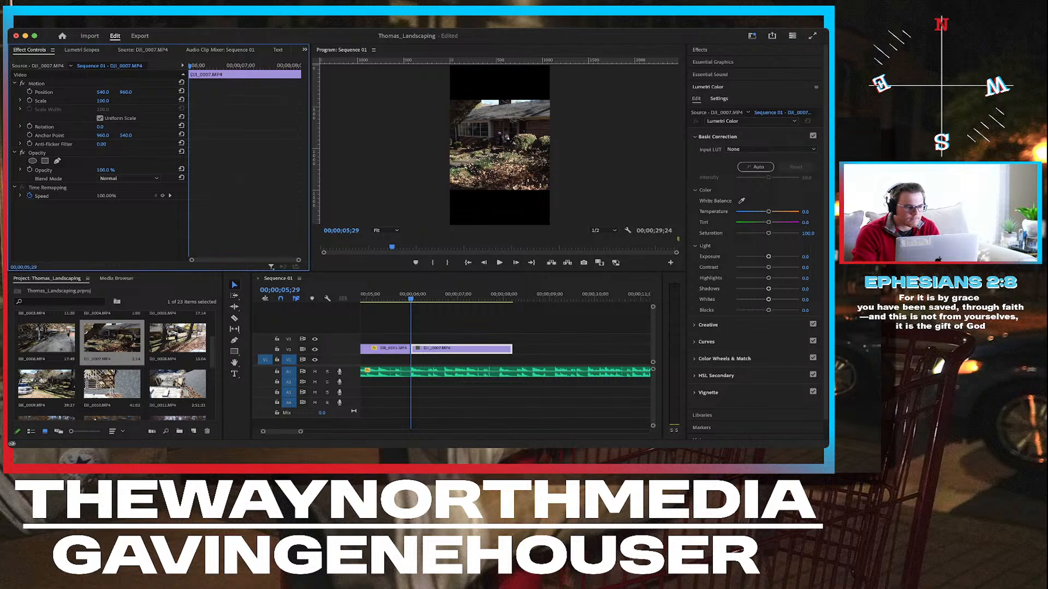
pyautogui.click(103, 101)
pyautogui.write('78')
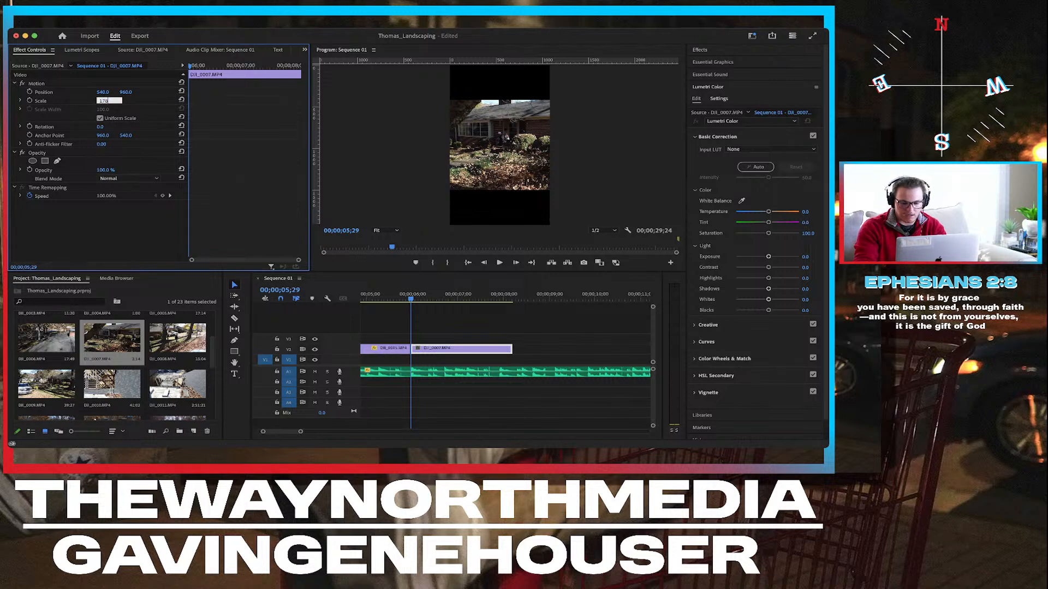
pyautogui.press('Return')
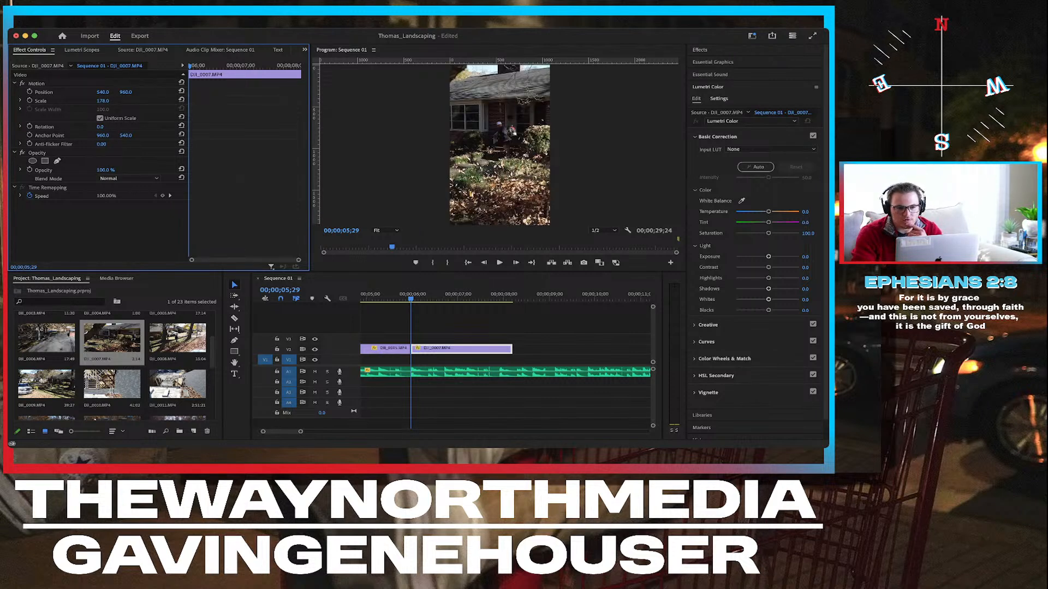
# Play across the cut into DJI_0007.MP4 and step back to 00;00;06;14, where the tree trunk crosses the frame.
pyautogui.click(392, 297)
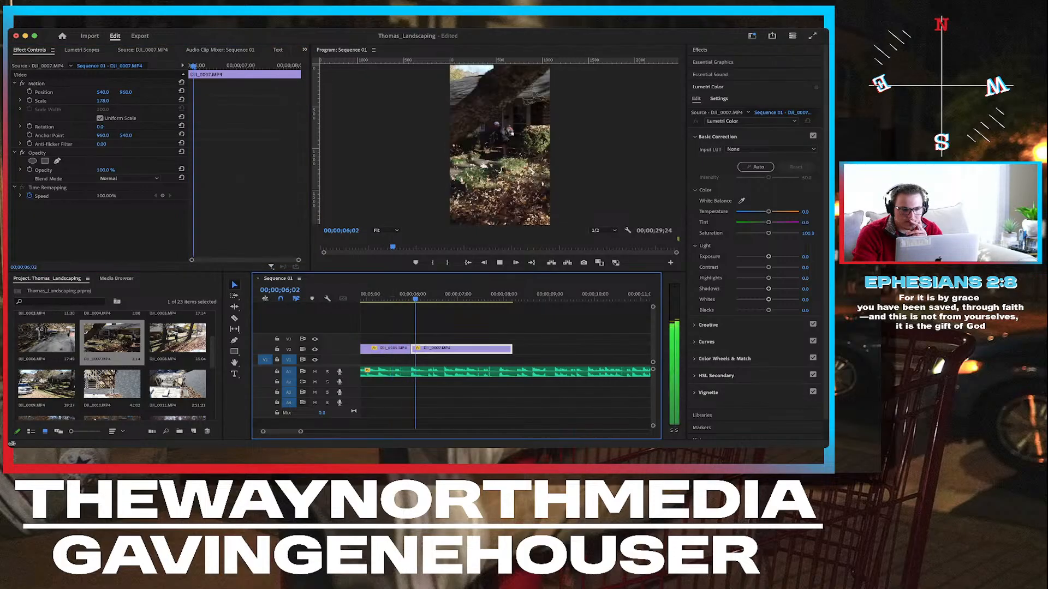
pyautogui.press('space')
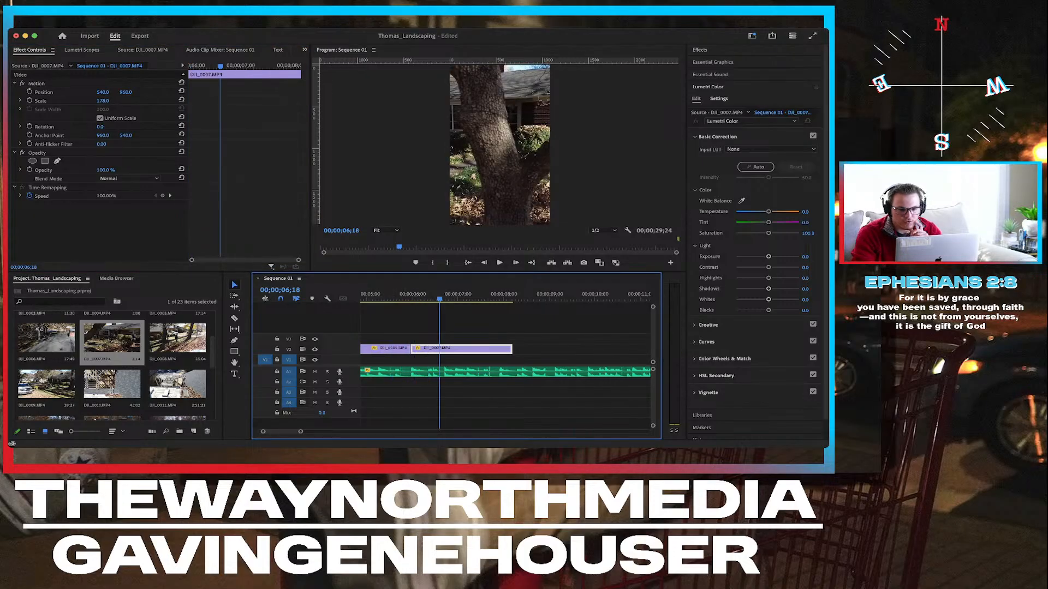
pyautogui.press('Left')
pyautogui.press('Left')
pyautogui.press('Left')
pyautogui.press('Left')
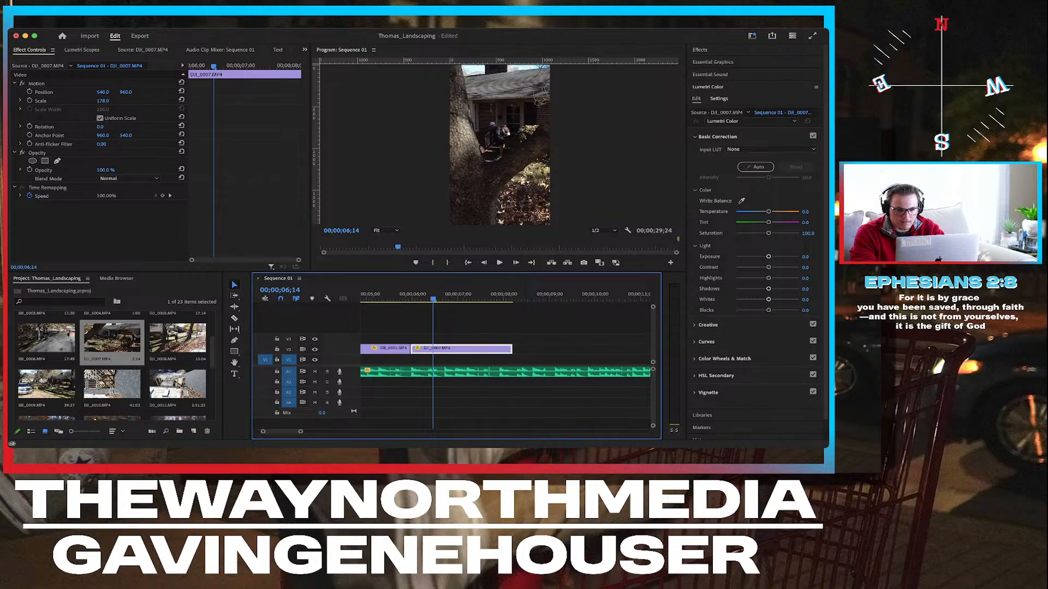
# Enlarge the Program monitor, set its zoom to 50%, and keep DJI_0007.MP4 selected with the playhead at 00;00;06;14.
pyautogui.moveTo(454, 272); pyautogui.dragTo(454, 336)
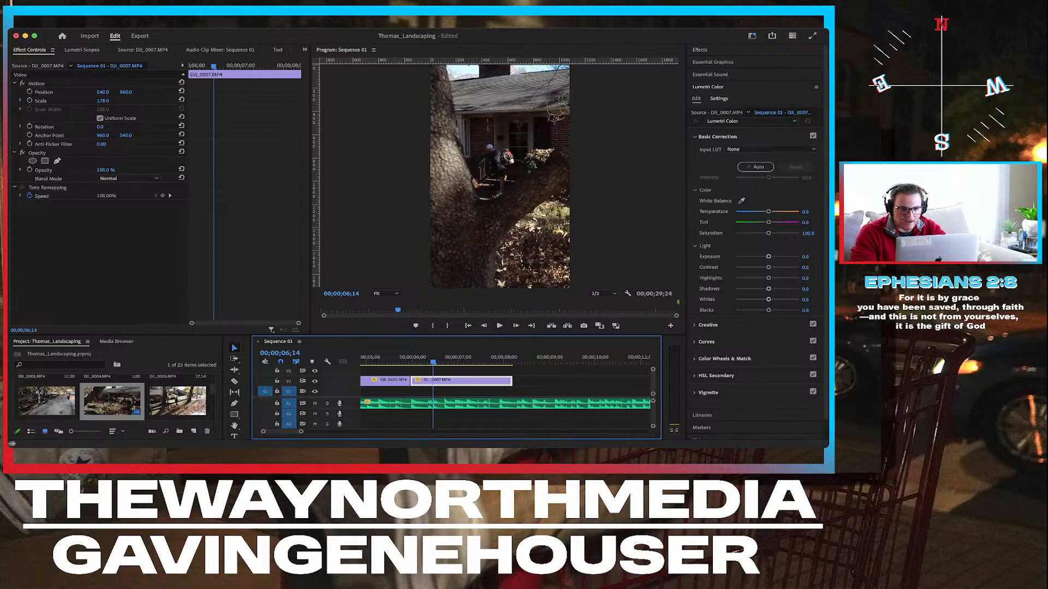
pyautogui.press('super+equal')
pyautogui.press('super+minus')
pyautogui.press('super+minus')
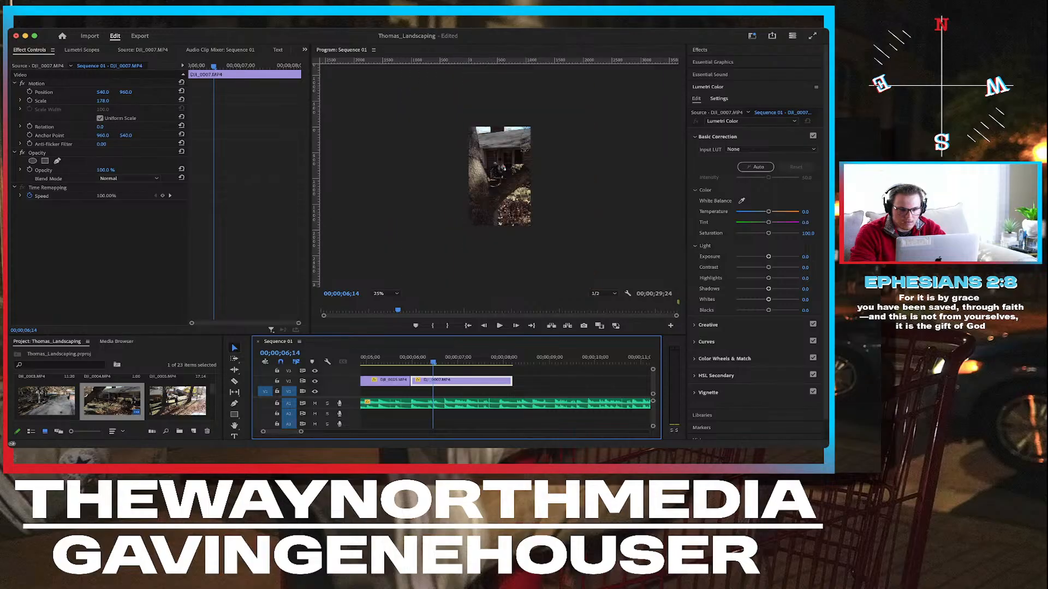
pyautogui.press('super+equal')
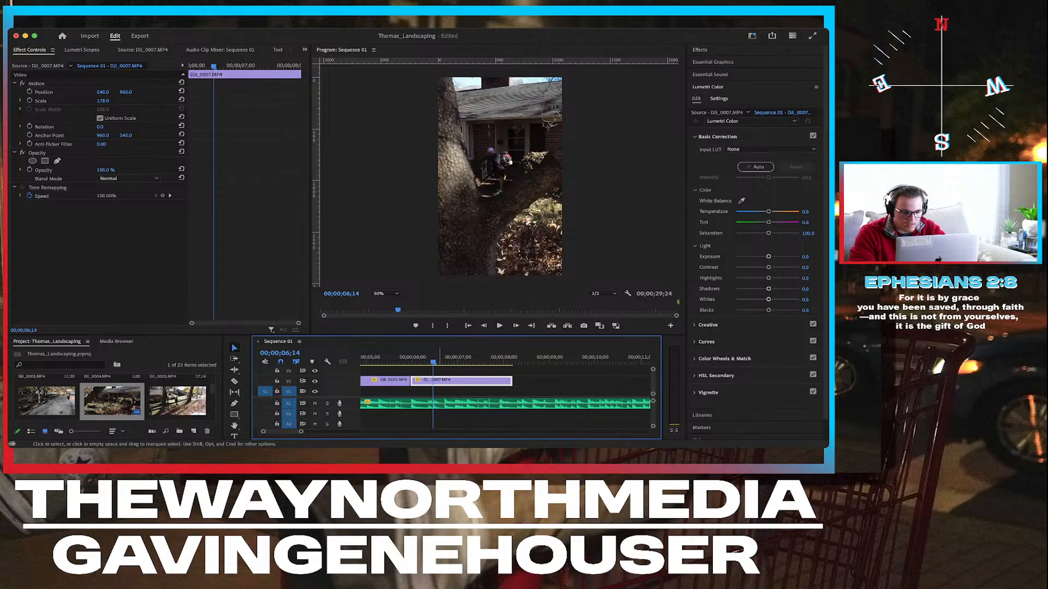
pyautogui.click(441, 392)
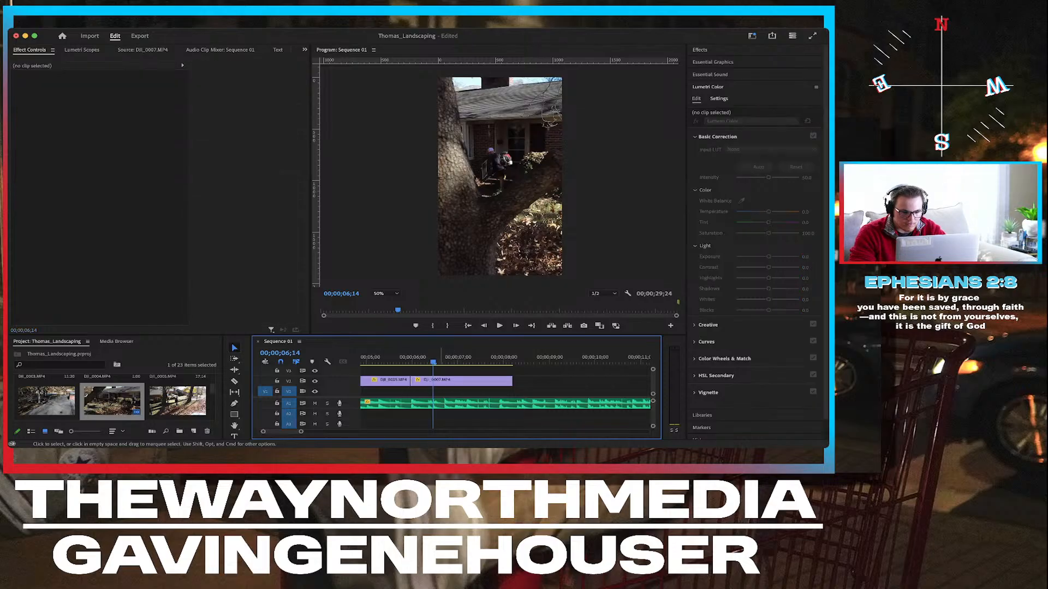
pyautogui.click(441, 382)
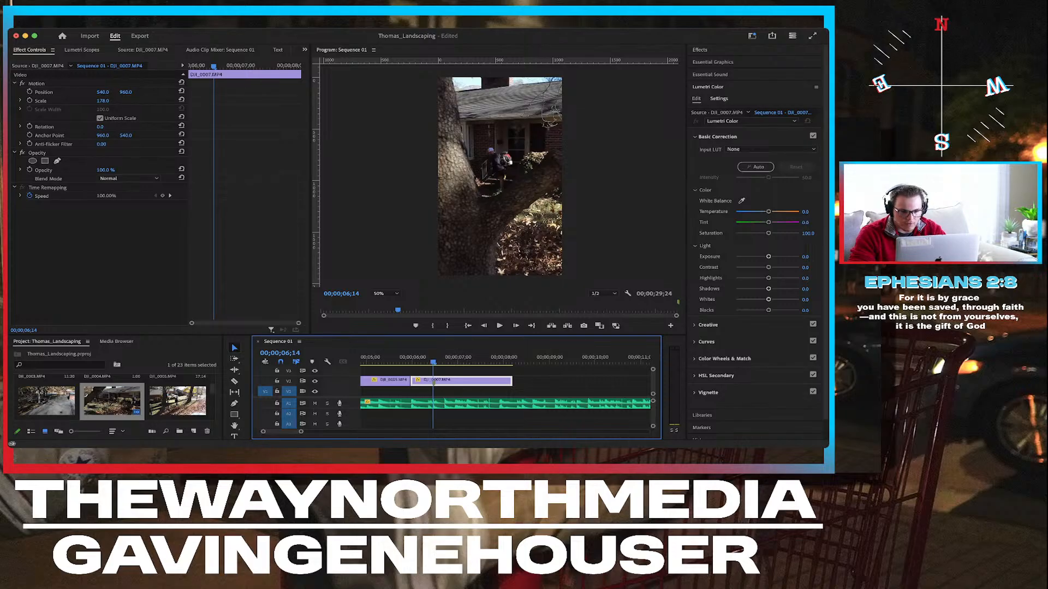
pyautogui.press('space')
pyautogui.press('Left')
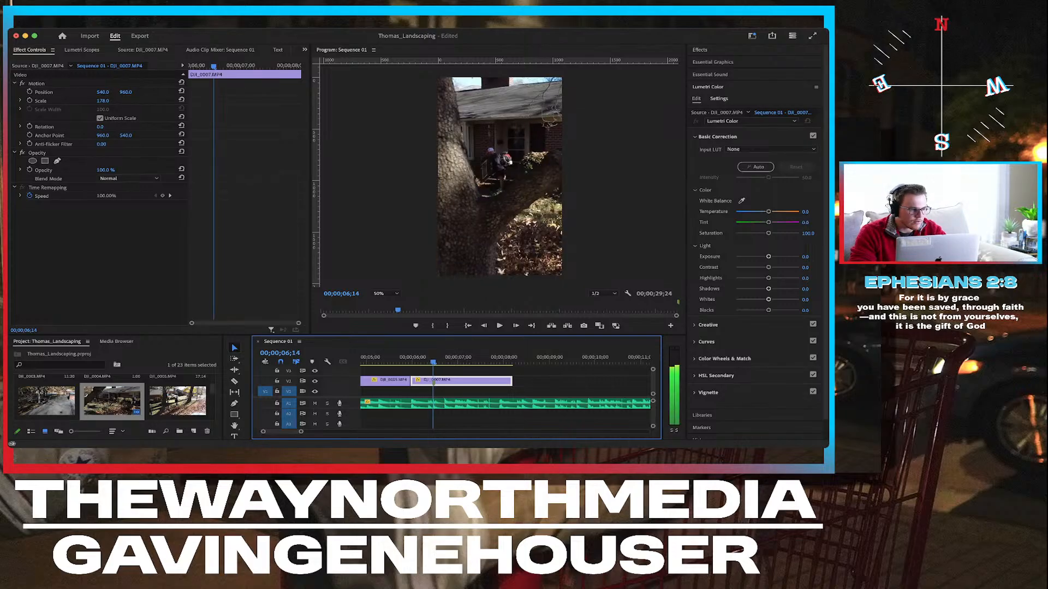
# Start a free-draw opacity mask on DJI_0007.MP4 and place points up along the outside of the frame's left edge.
pyautogui.click(57, 161)
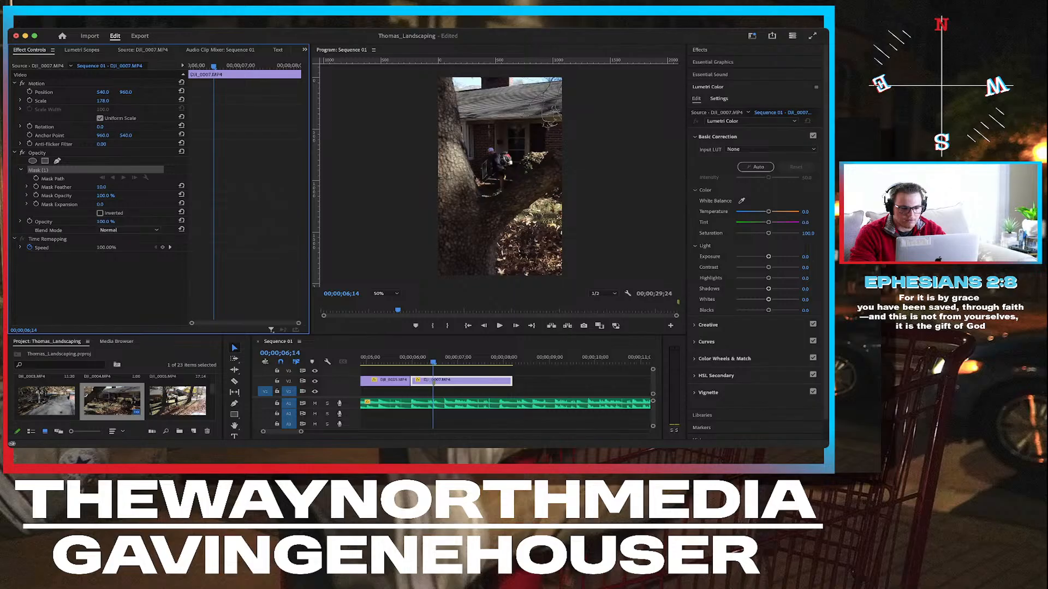
pyautogui.click(426, 286)
pyautogui.click(426, 274)
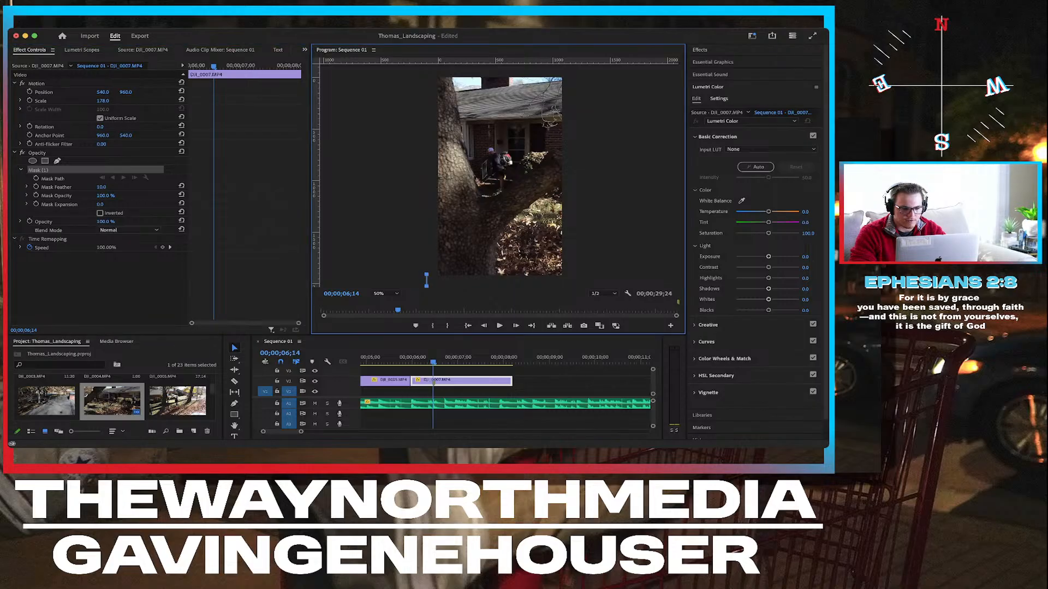
pyautogui.click(426, 252)
pyautogui.click(426, 226)
pyautogui.click(427, 210)
pyautogui.click(426, 185)
pyautogui.click(423, 160)
pyautogui.click(425, 136)
pyautogui.click(426, 113)
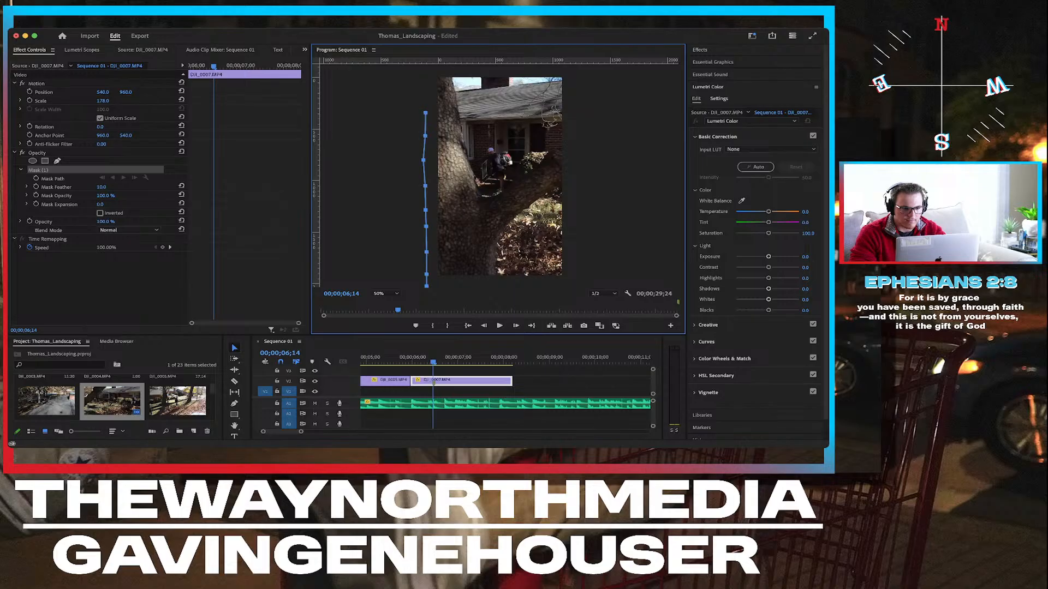
pyautogui.click(425, 91)
pyautogui.click(422, 69)
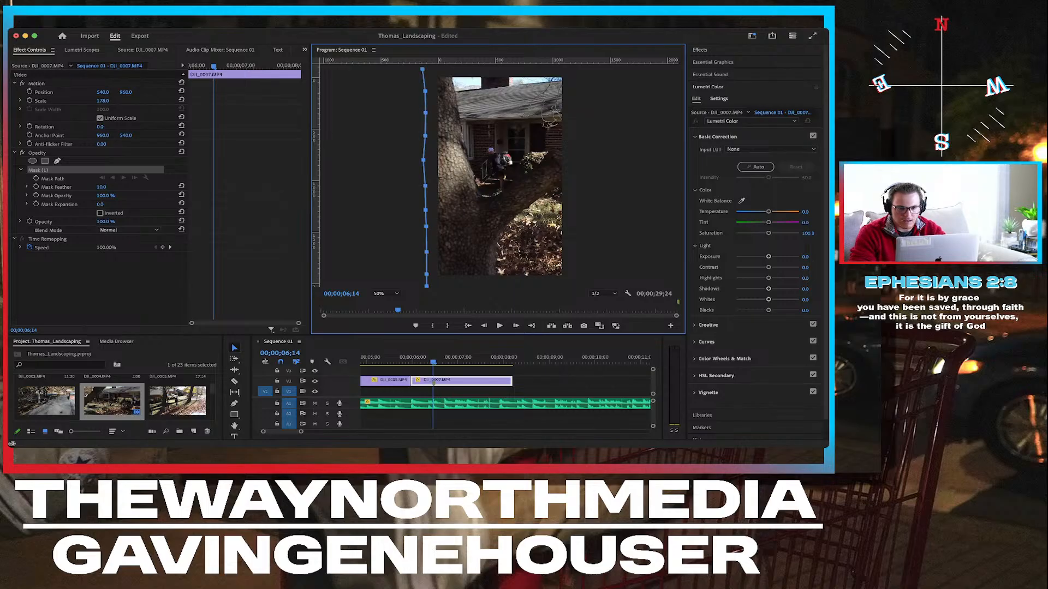
# Continue the mask outside the frame's top, right and bottom edges at 00;00;06;14 and close it at its starting point.
pyautogui.click(573, 67)
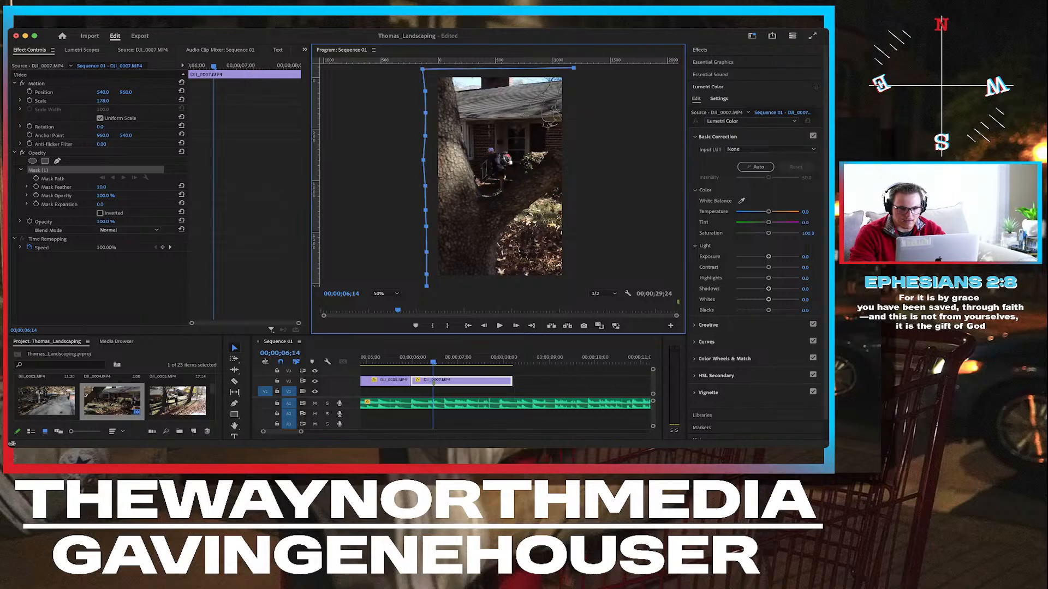
pyautogui.click(587, 167)
pyautogui.click(581, 254)
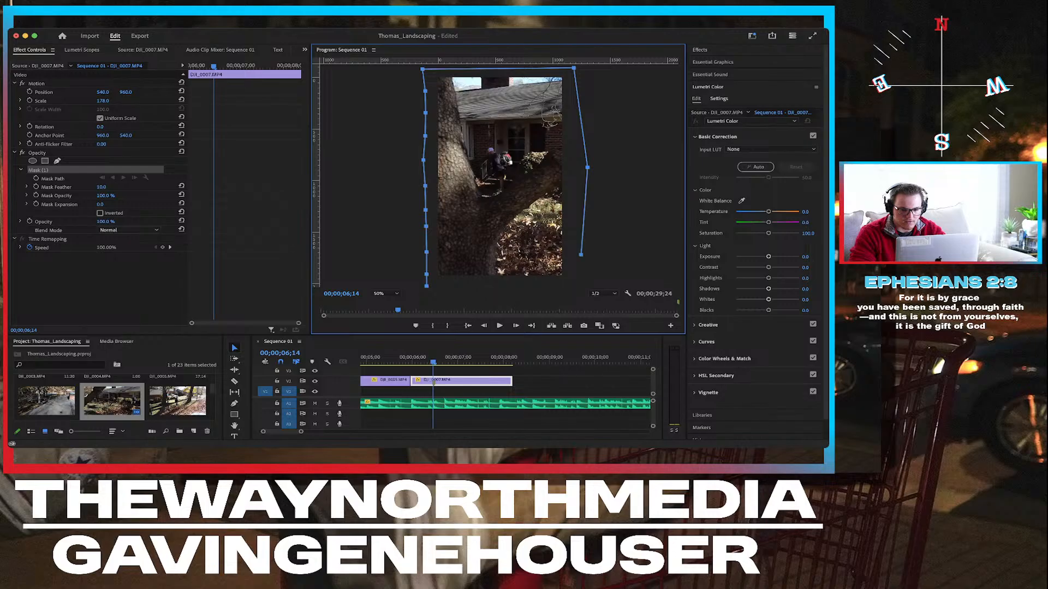
pyautogui.click(580, 310)
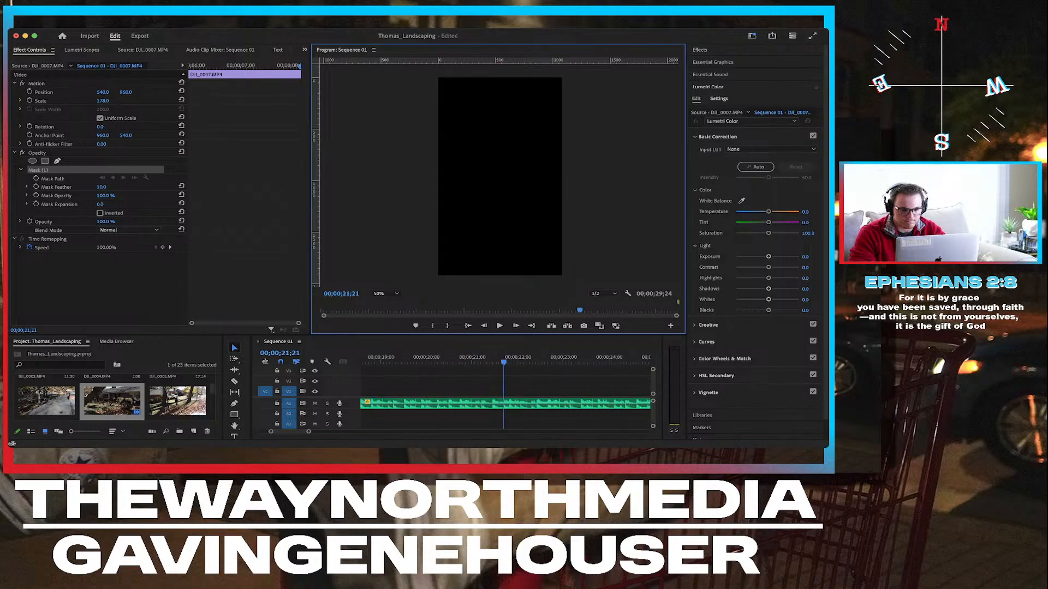
pyautogui.scroll(10, 509, 383)
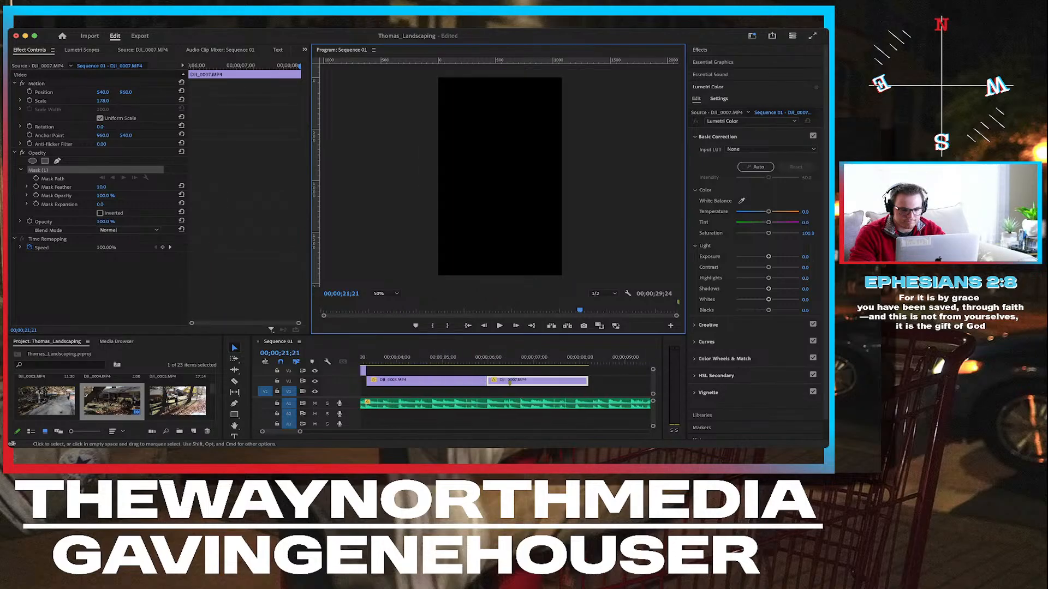
pyautogui.click(510, 362)
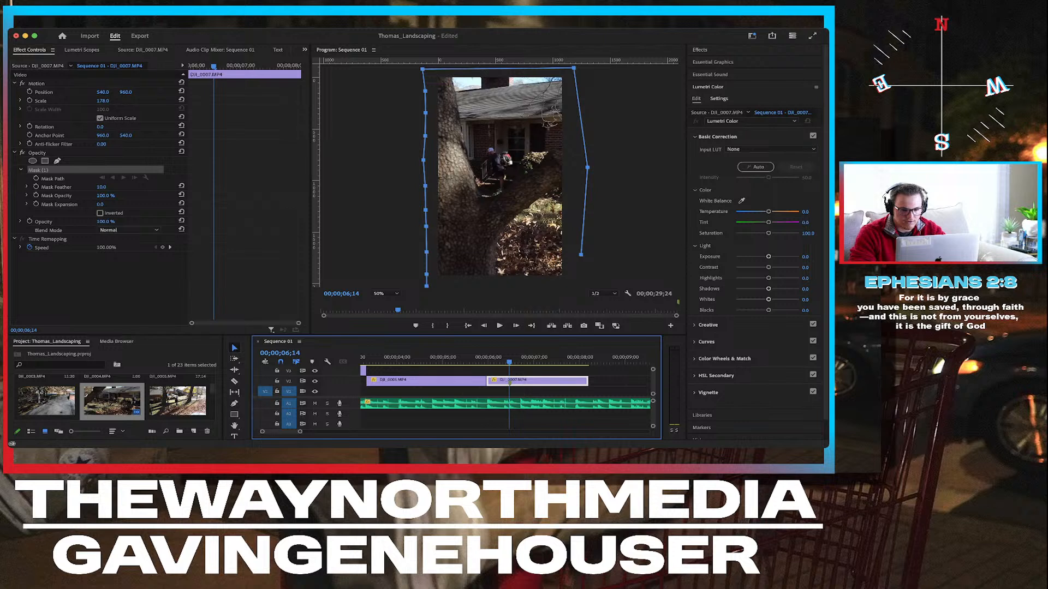
pyautogui.click(579, 269)
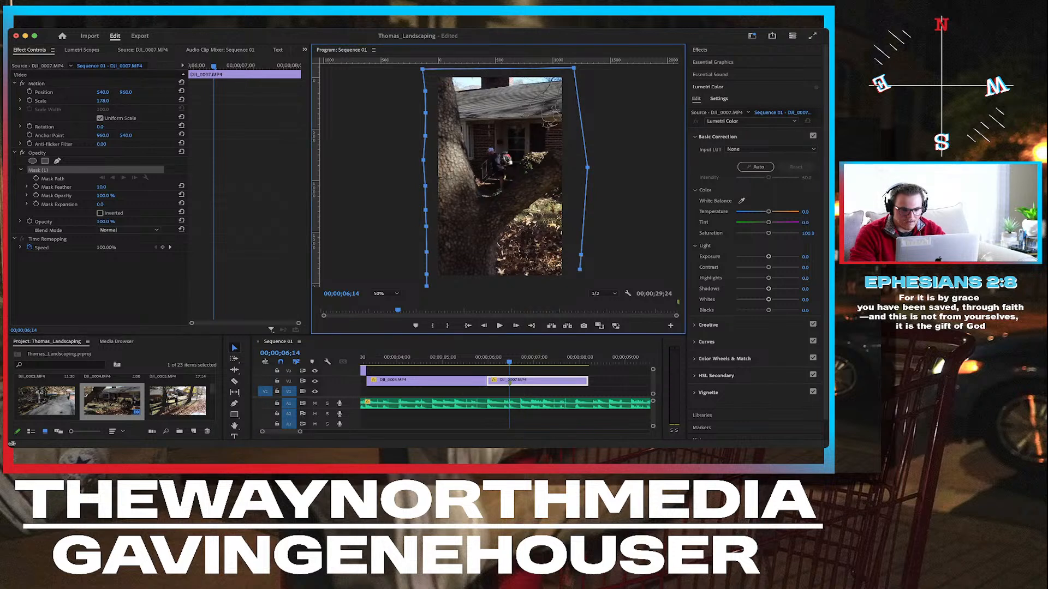
pyautogui.click(574, 286)
pyautogui.click(513, 284)
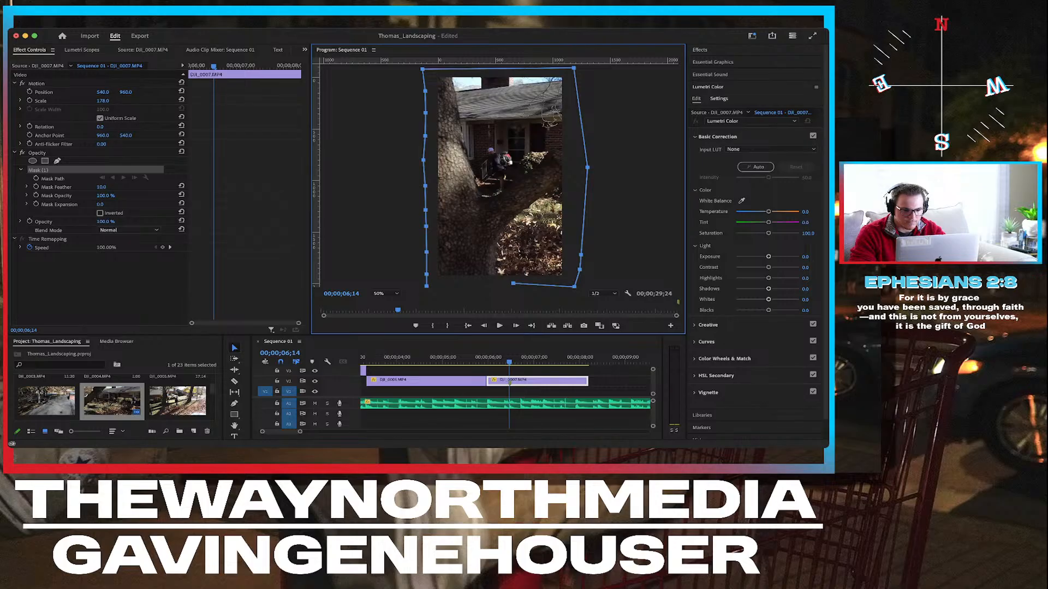
pyautogui.click(446, 285)
pyautogui.moveTo(426, 285); pyautogui.dragTo(415, 280)
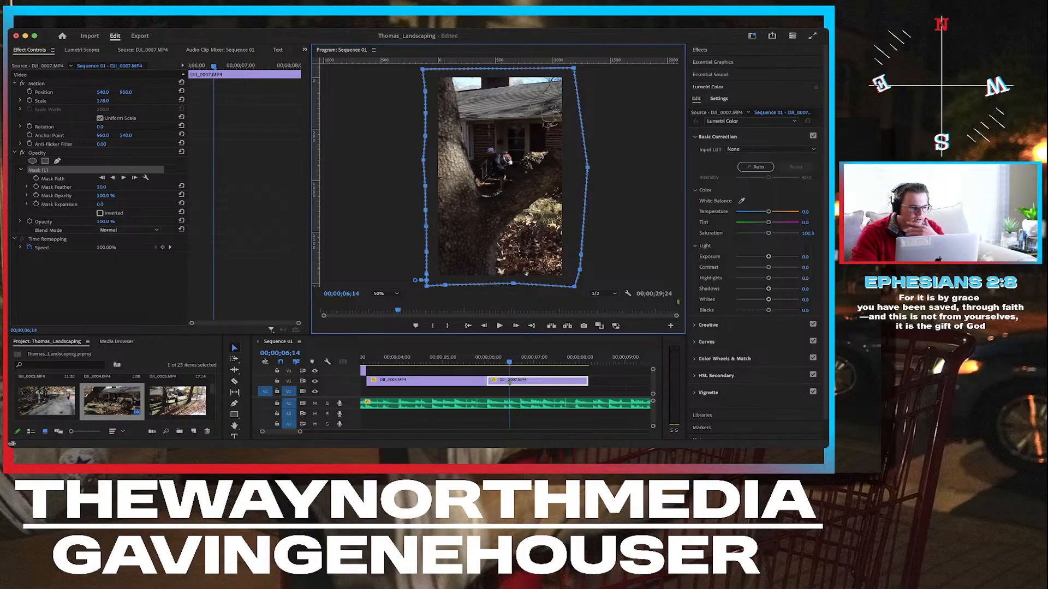
# Try inverting the opacity mask on DJI_0007.MP4, and turn the inversion off again.
pyautogui.click(100, 213)
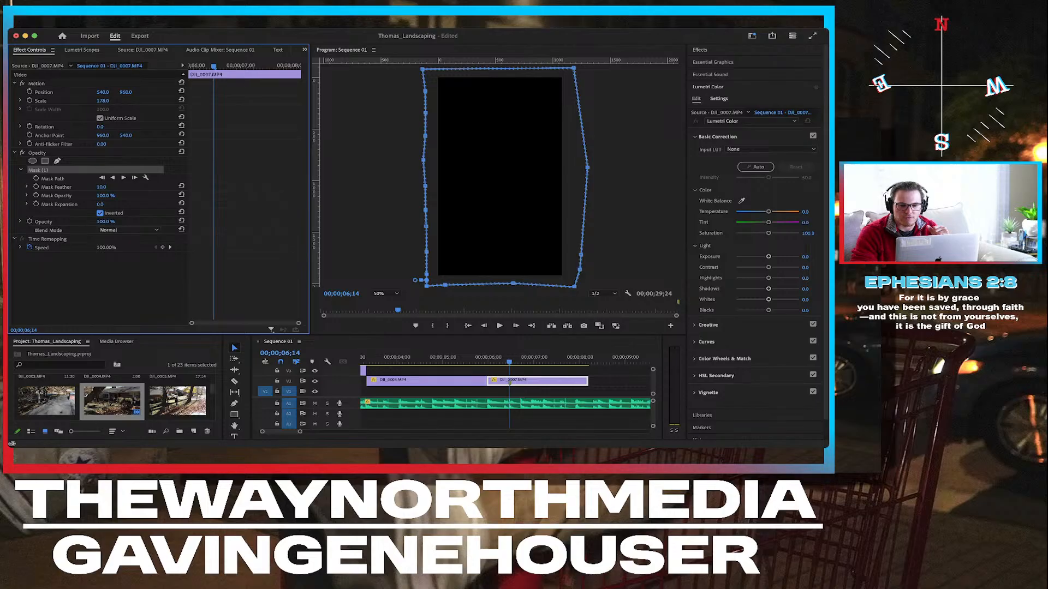
pyautogui.moveTo(586, 188)
pyautogui.mouseDown()
pyautogui.moveTo(481, 187)
pyautogui.moveTo(437, 172)
pyautogui.moveTo(588, 167)
pyautogui.mouseUp()
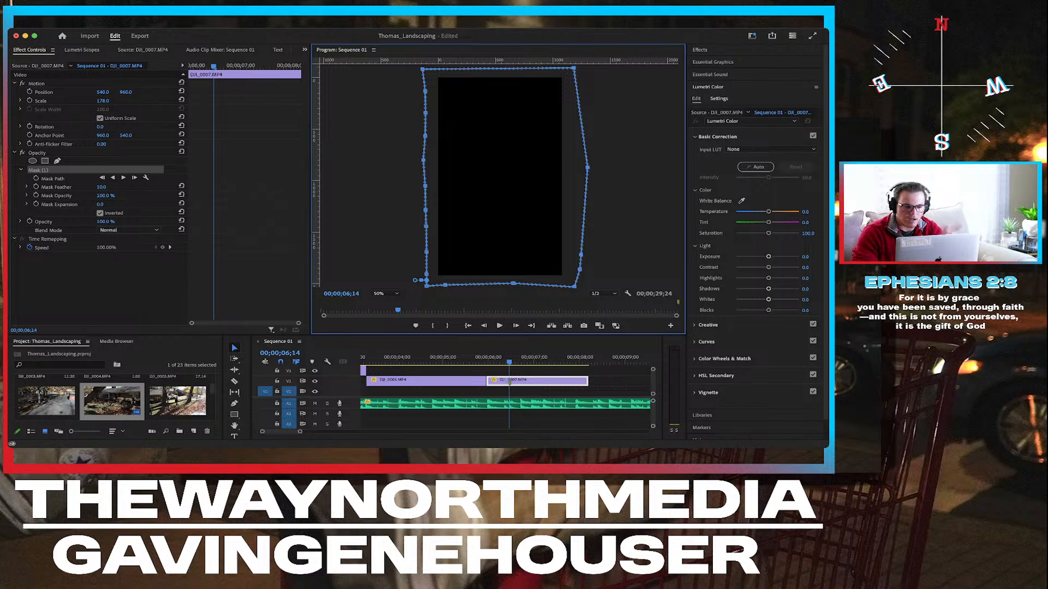
pyautogui.click(100, 213)
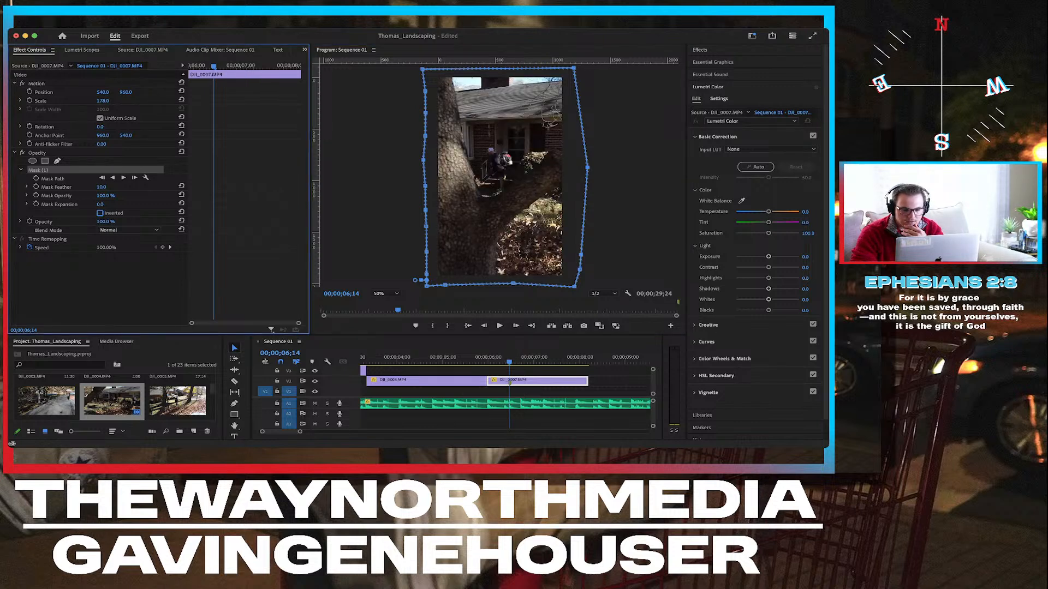
# Advance to 00;00;06;15 and pull the DJI_0007.MP4 mask's lower-left points inward and upward along the left edge of the tree trunk.
pyautogui.press('Right')
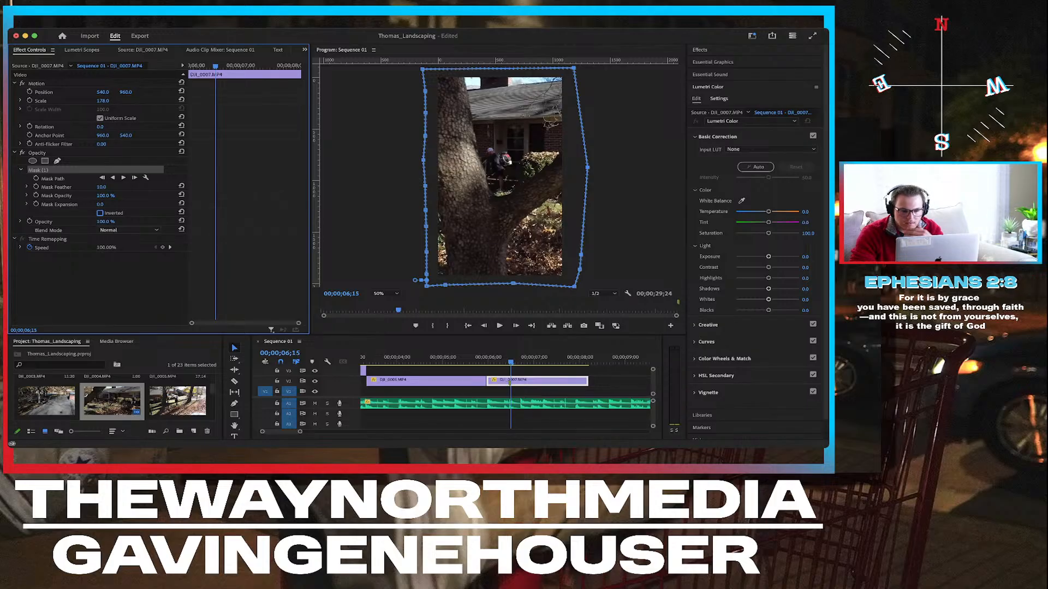
pyautogui.scroll(3, 497, 174)
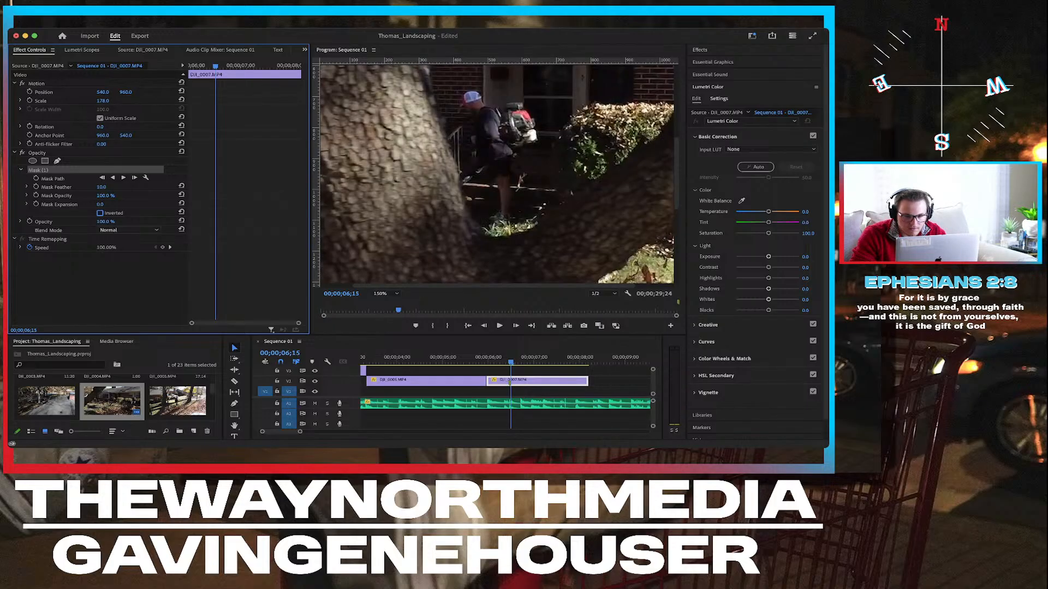
pyautogui.moveTo(677, 175); pyautogui.dragTo(677, 247)
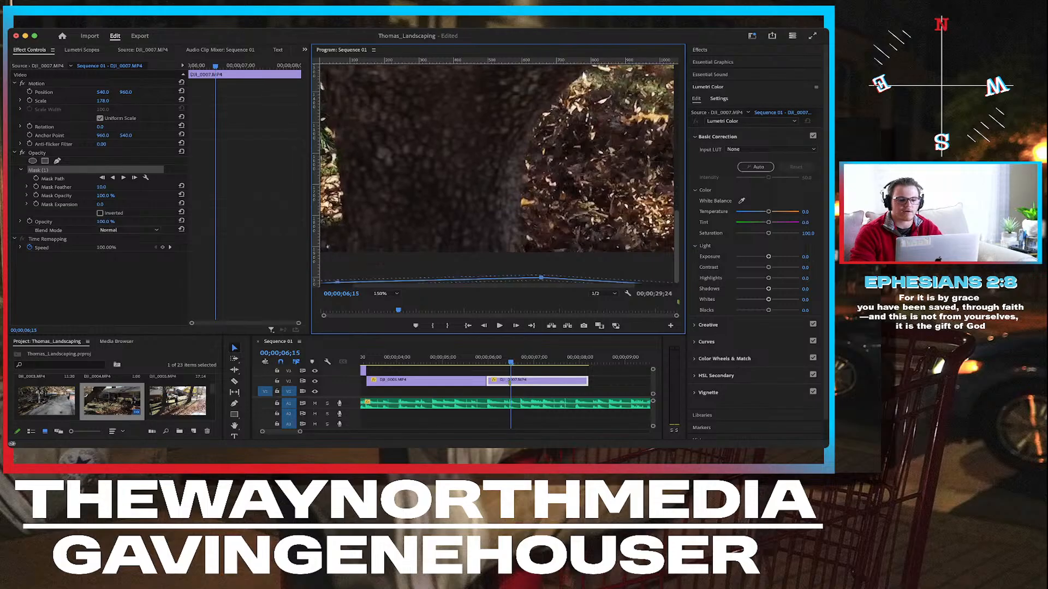
pyautogui.hscroll(-3, 497, 172)
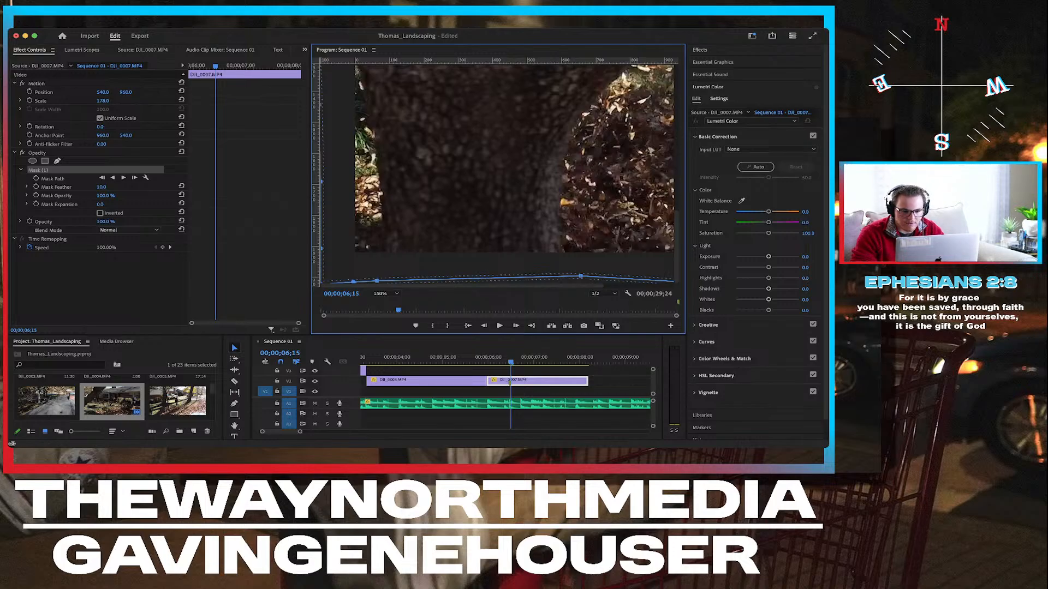
pyautogui.press('-')
pyautogui.press('-')
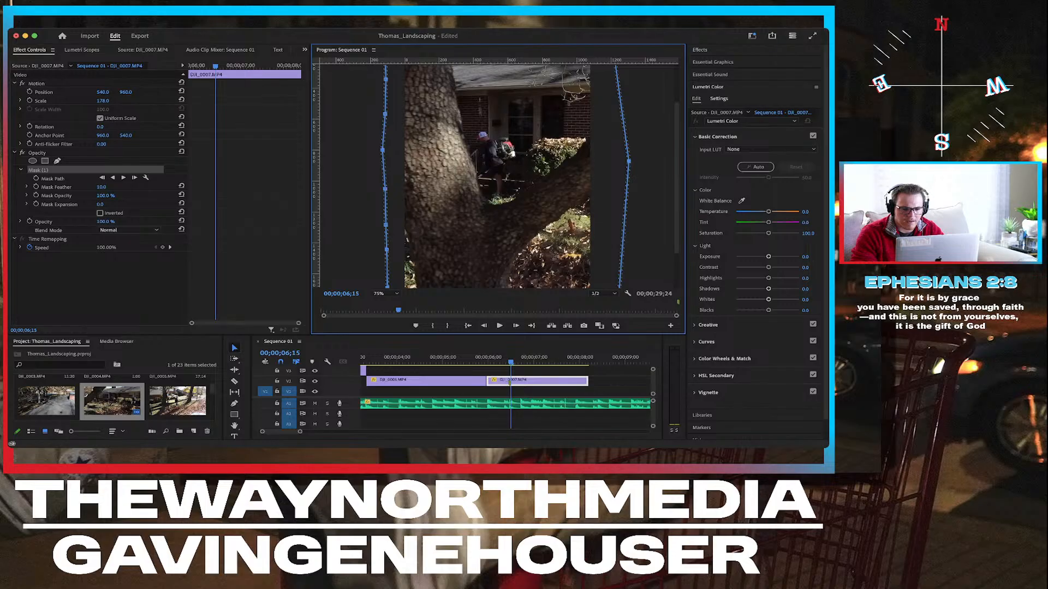
pyautogui.scroll(-3, 497, 175)
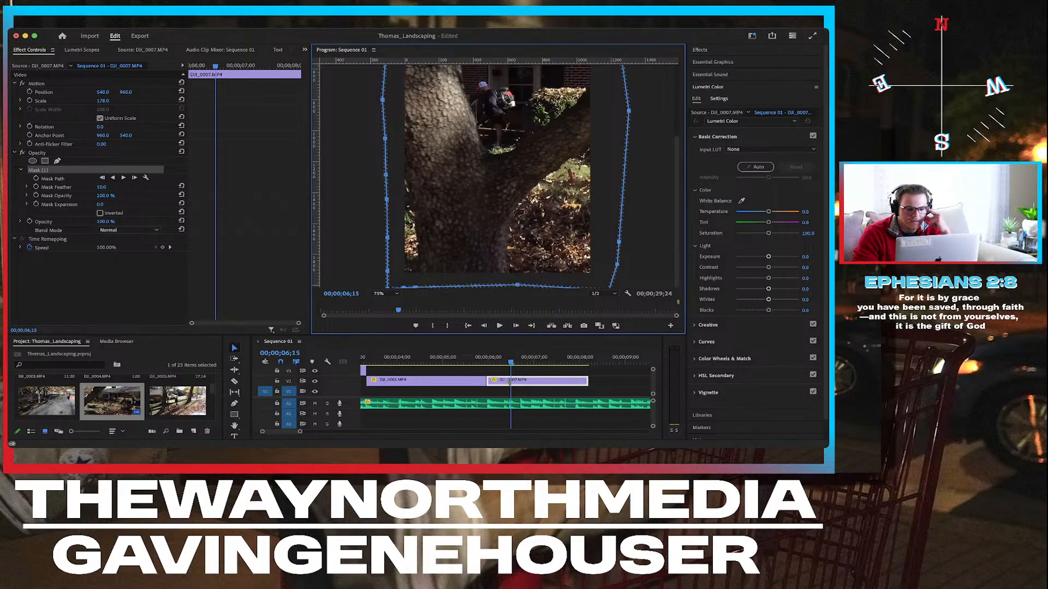
pyautogui.moveTo(387, 271); pyautogui.dragTo(420, 274)
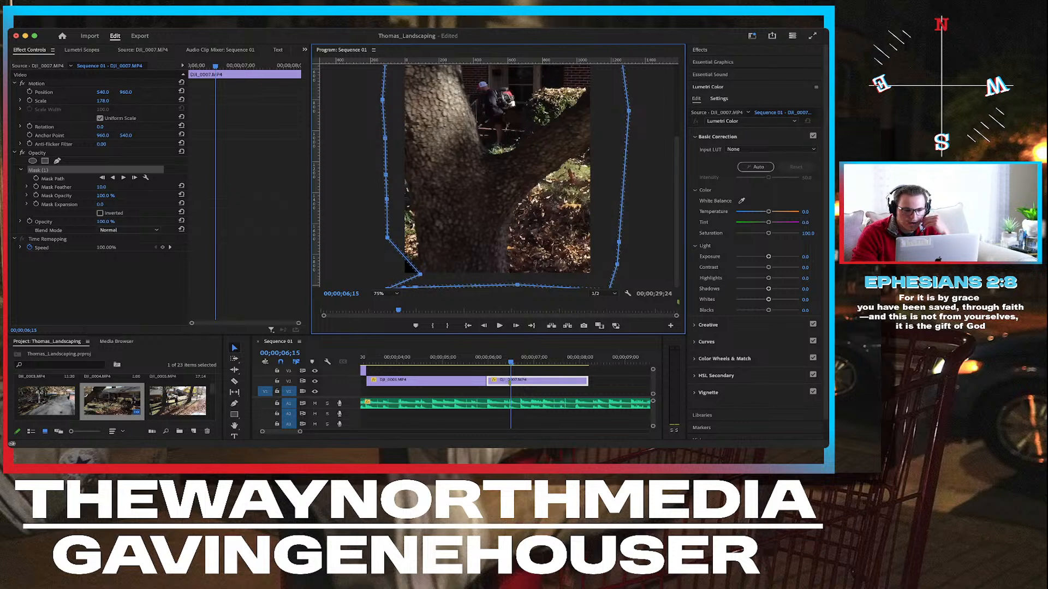
pyautogui.moveTo(388, 237); pyautogui.dragTo(399, 236)
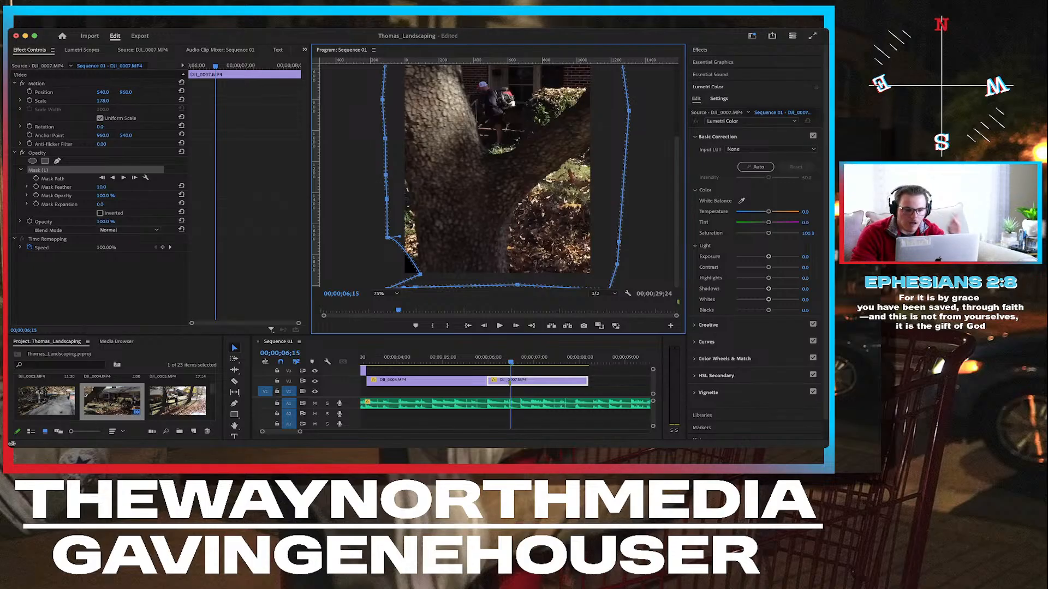
pyautogui.moveTo(388, 237); pyautogui.dragTo(399, 166)
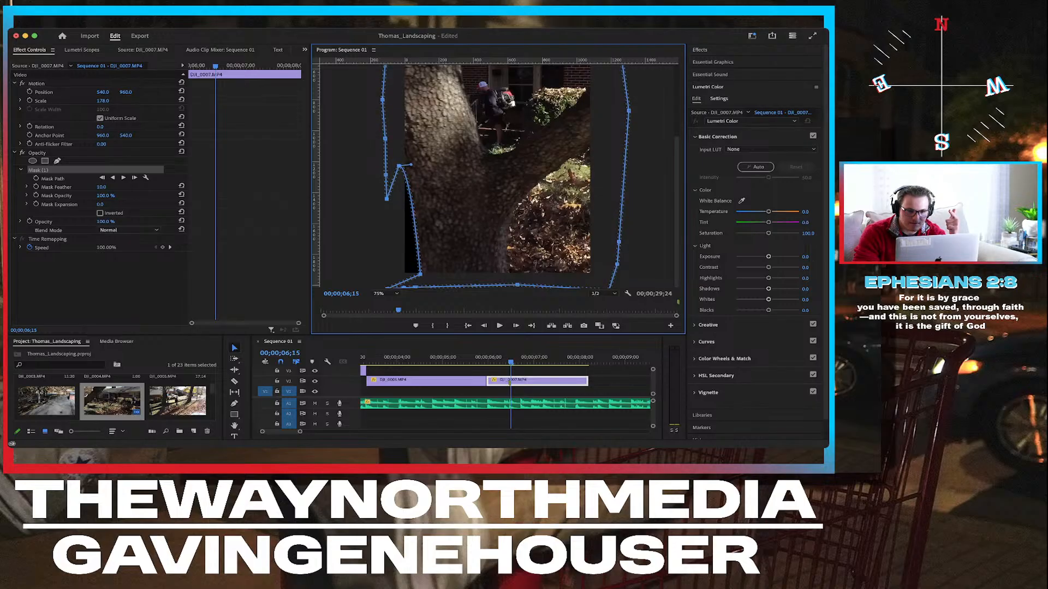
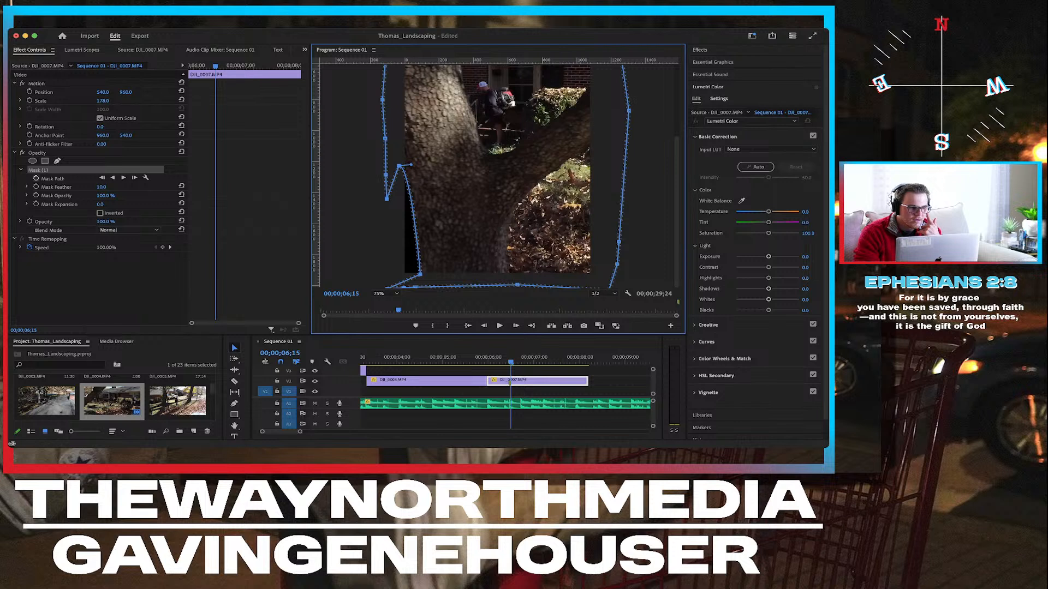
# Enable Mask Path keyframing at 00;00;06;15 and nudge the lower-left mask point slightly inward at the trunk's base.
pyautogui.click(36, 178)
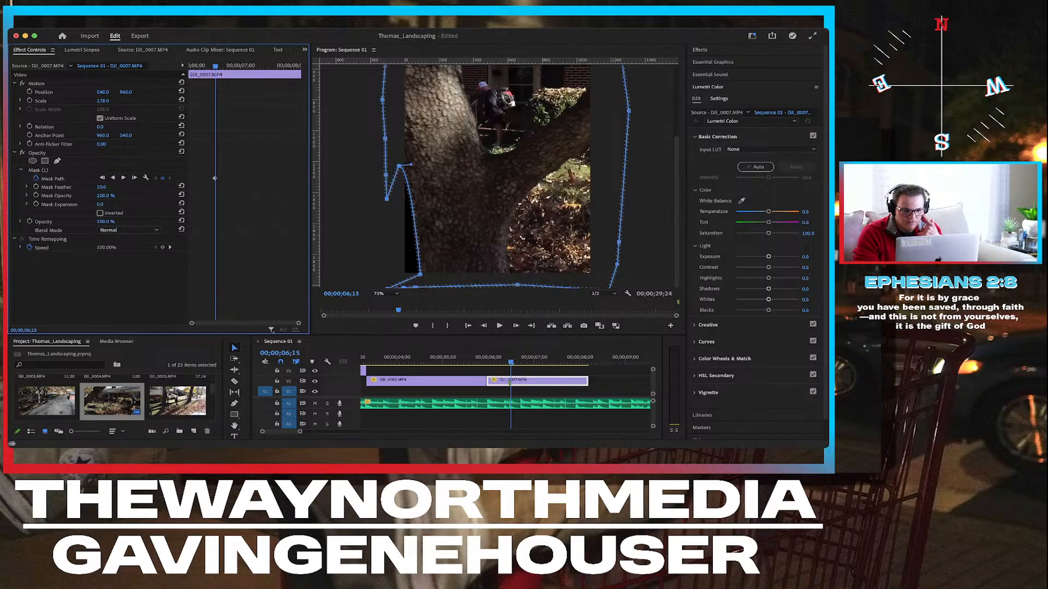
pyautogui.moveTo(420, 275); pyautogui.dragTo(422, 274)
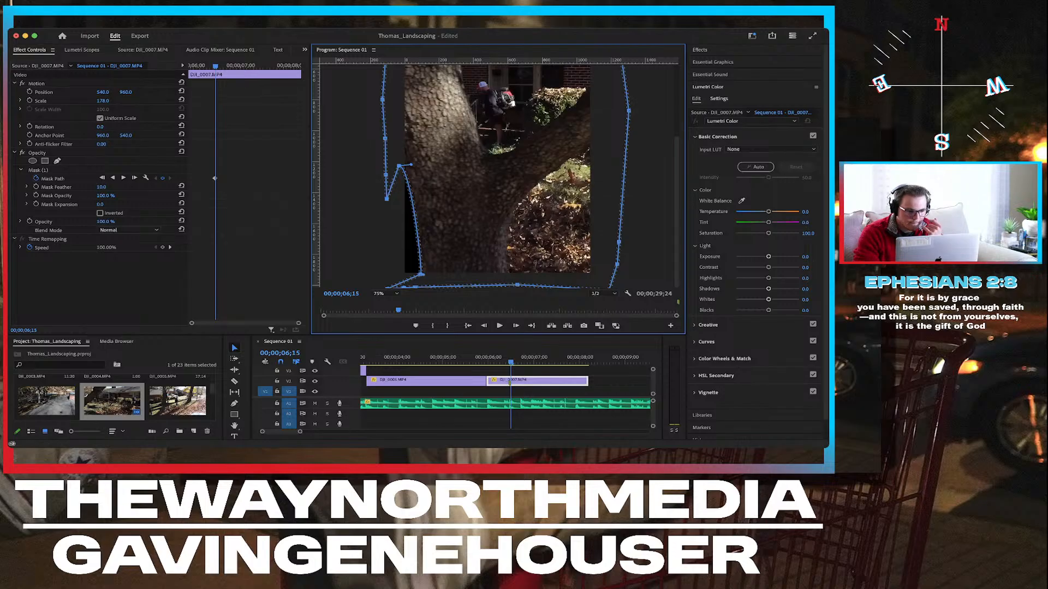
pyautogui.click(449, 392)
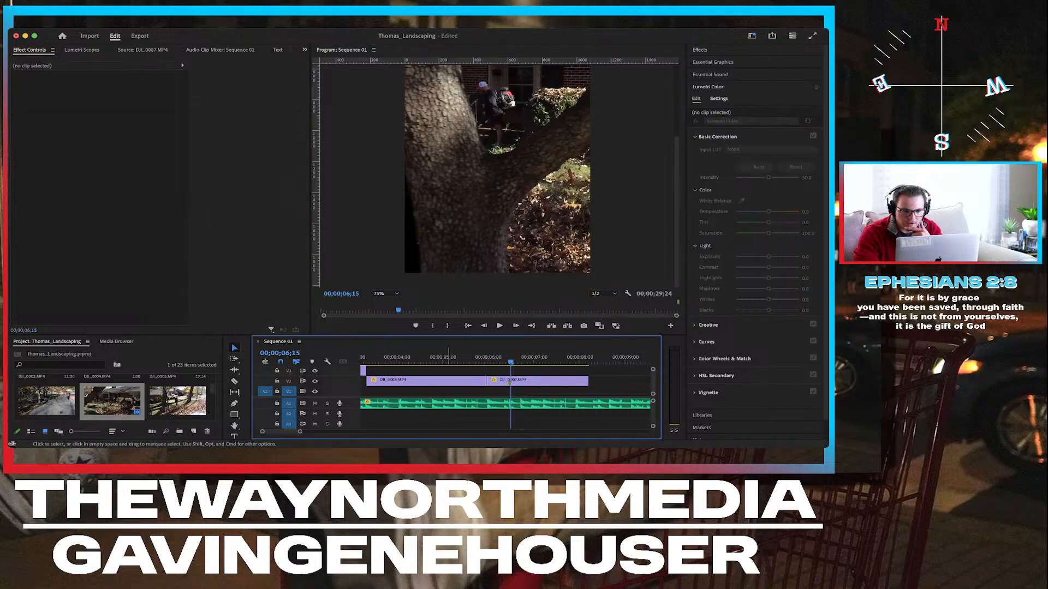
pyautogui.click(517, 381)
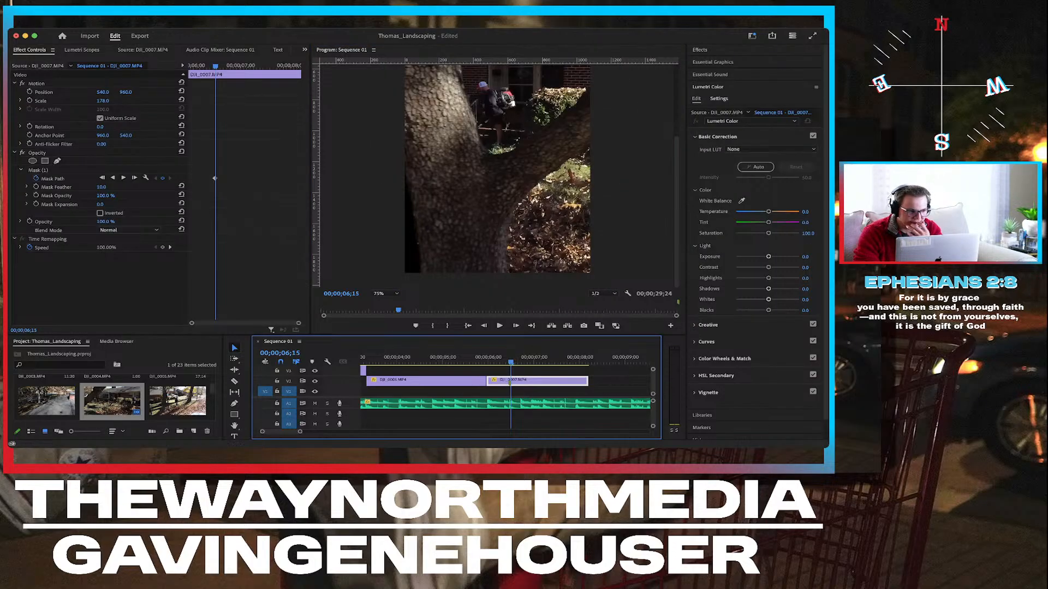
# At 00;00;05;29, move the mask's lower-left curve back outside the frame and play forward to check the mask animation.
pyautogui.click(39, 170)
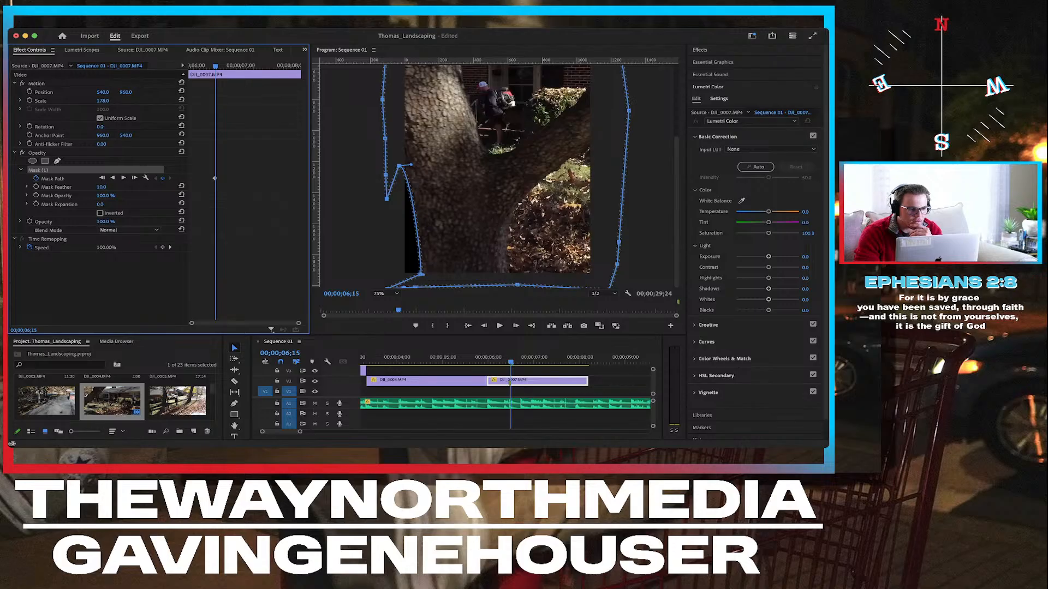
pyautogui.moveTo(216, 66); pyautogui.dragTo(189, 66)
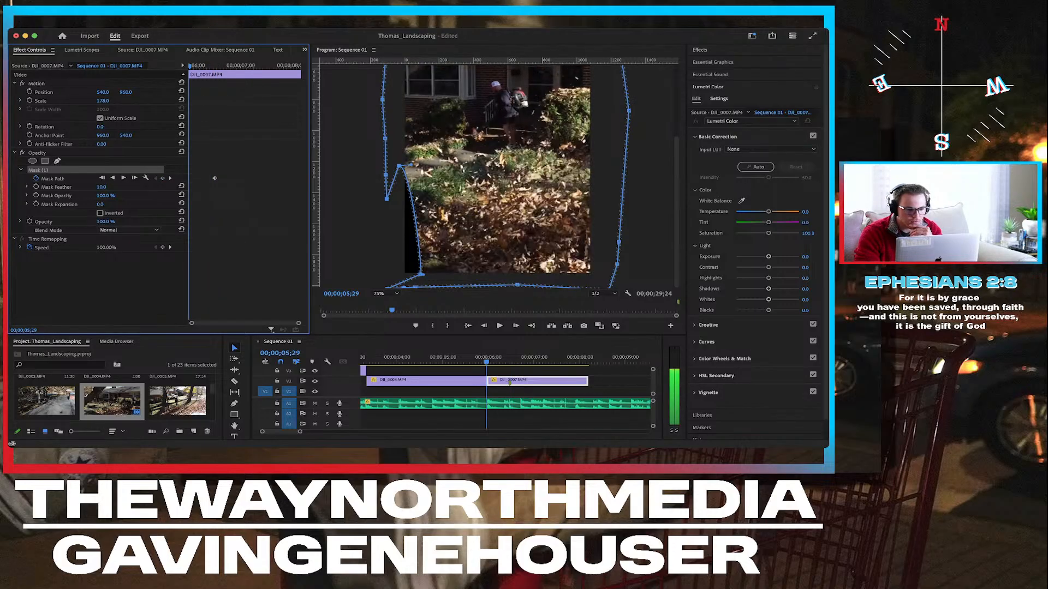
pyautogui.moveTo(423, 274); pyautogui.dragTo(385, 288)
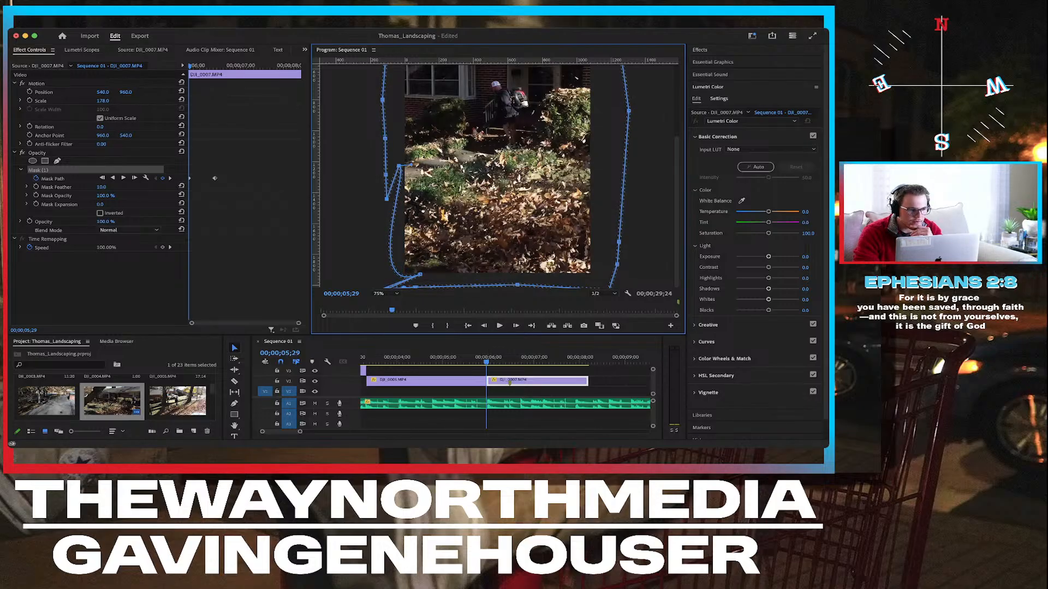
pyautogui.press('space')
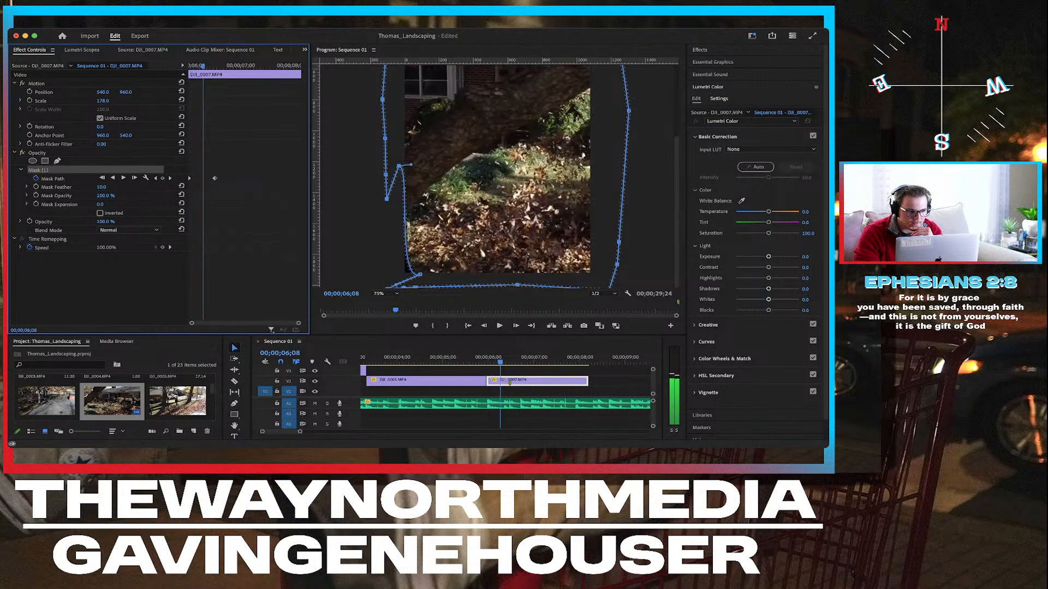
pyautogui.press('space')
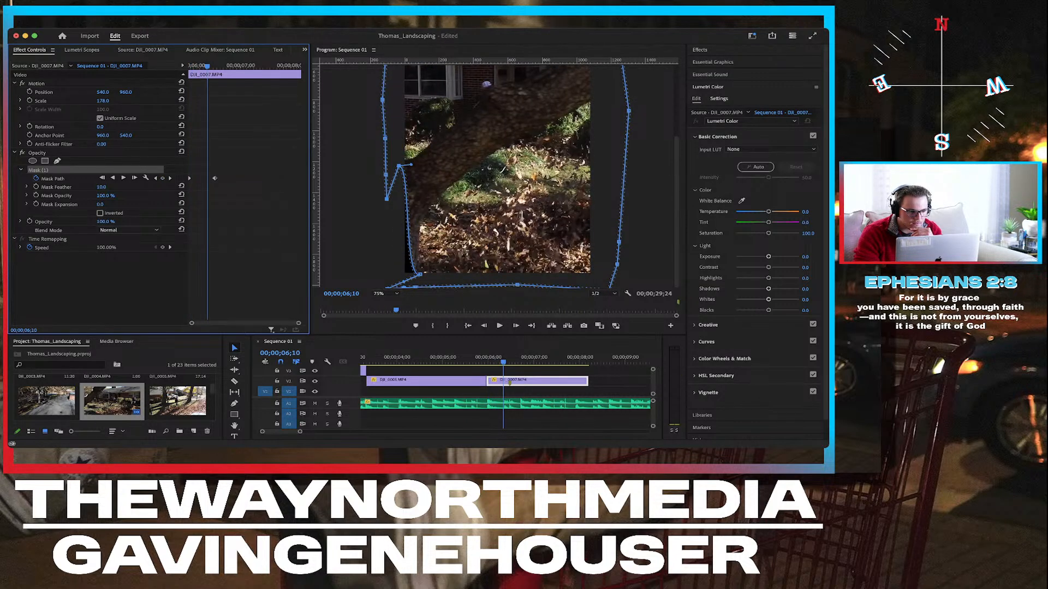
# Try moving the clip-start Mask Path keyframe close to the 00;00;06;15 keyframe, and undo the move.
pyautogui.moveTo(190, 179); pyautogui.dragTo(215, 179)
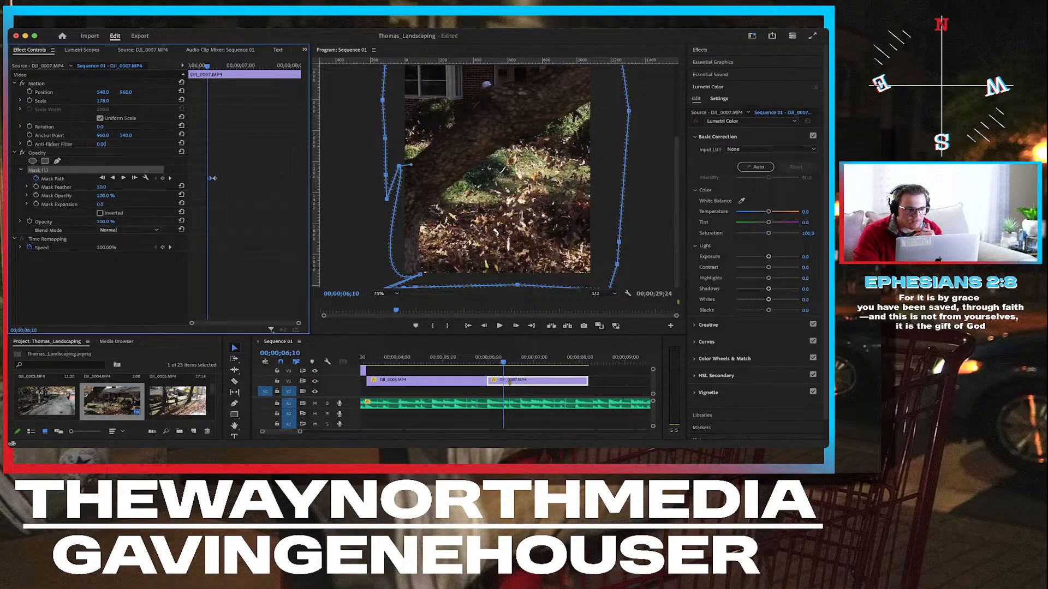
pyautogui.press('super+z')
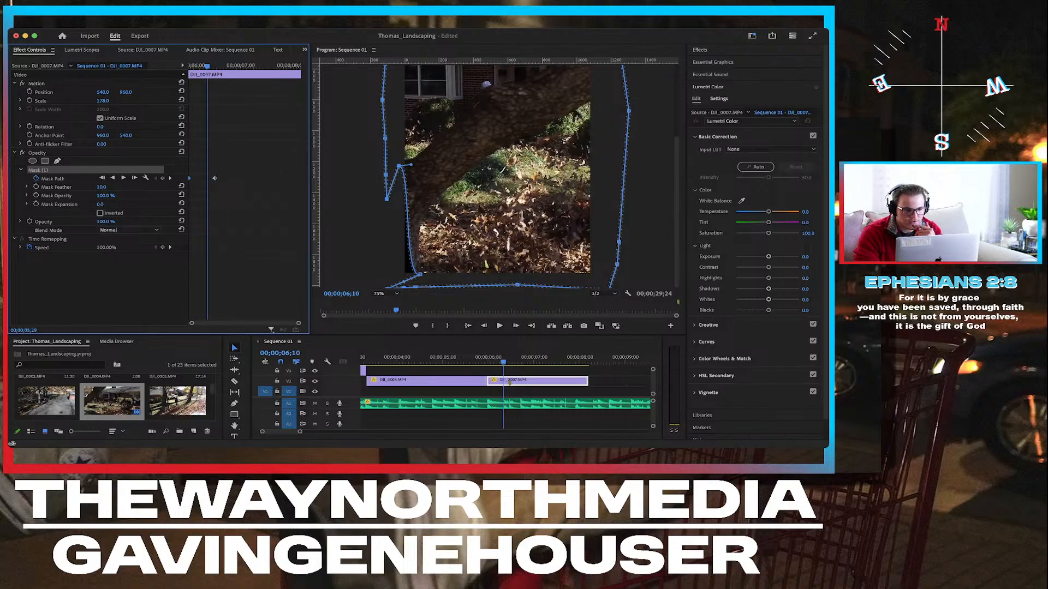
# Examine the mask against the tree trunk frame by frame between 00;00;06;03 and 00;00;06;14.
pyautogui.press('Left')
pyautogui.press('Left')
pyautogui.press('Left')
pyautogui.press('Left')
pyautogui.press('Left')
pyautogui.press('Left')
pyautogui.press('Left')
pyautogui.press('Left')
pyautogui.press('Left')
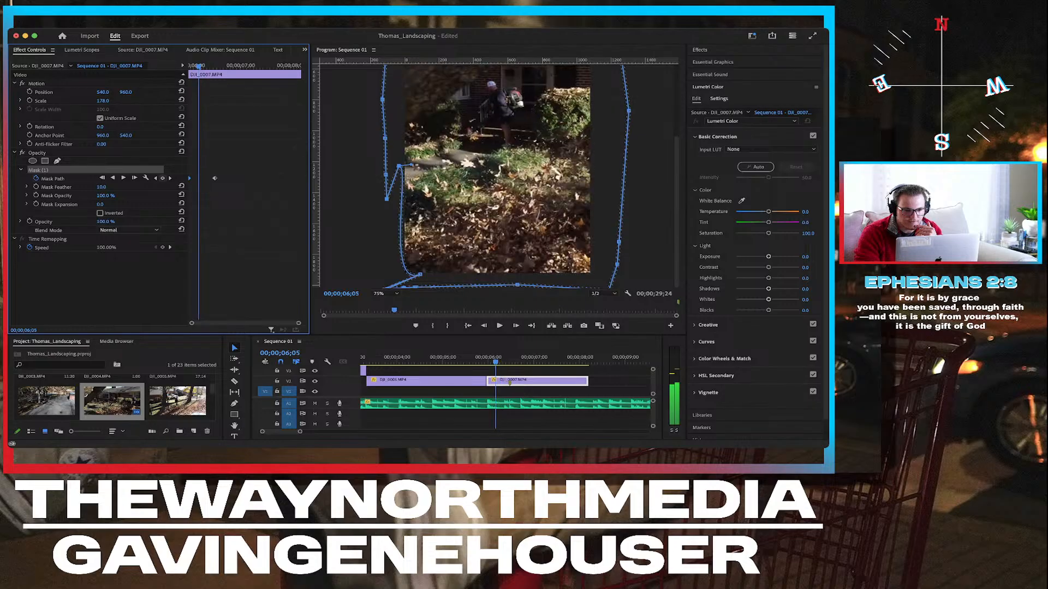
pyautogui.press('Right')
pyautogui.press('Right')
pyautogui.press('Right')
pyautogui.press('Right')
pyautogui.press('Right')
pyautogui.press('Right')
pyautogui.press('Right')
pyautogui.press('Right')
pyautogui.press('Right')
pyautogui.press('Right')
pyautogui.press('Right')
pyautogui.press('Right')
pyautogui.press('Right')
pyautogui.press('Right')
pyautogui.press('Right')
pyautogui.press('Right')
pyautogui.press('Right')
pyautogui.press('Right')
pyautogui.press('Right')
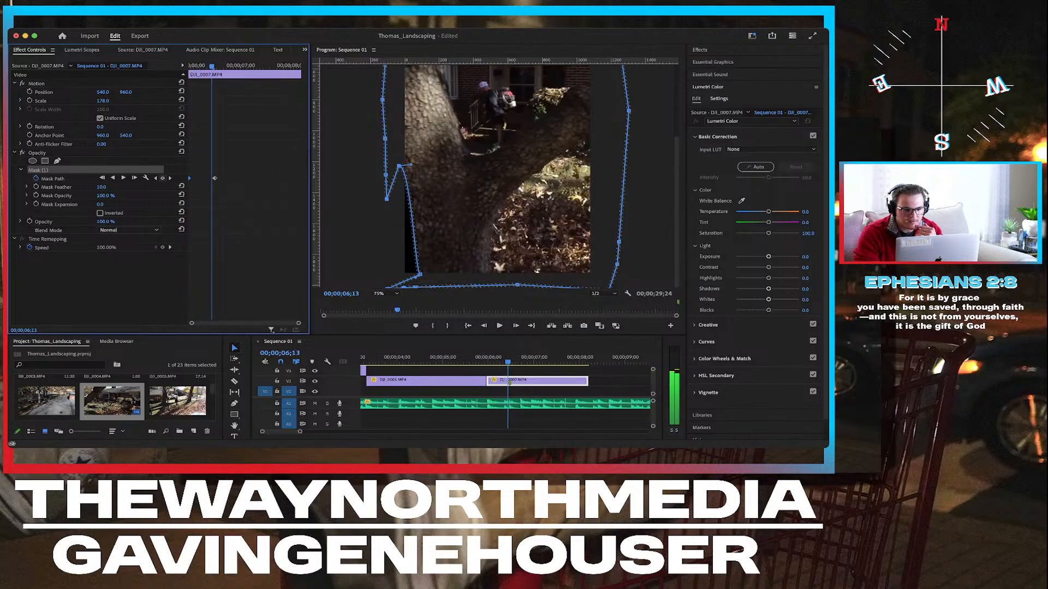
pyautogui.press('Left')
pyautogui.press('Left')
pyautogui.press('Left')
pyautogui.press('Left')
pyautogui.press('Left')
pyautogui.press('Left')
pyautogui.press('Left')
pyautogui.press('Left')
pyautogui.press('Left')
pyautogui.press('Left')
pyautogui.press('Left')
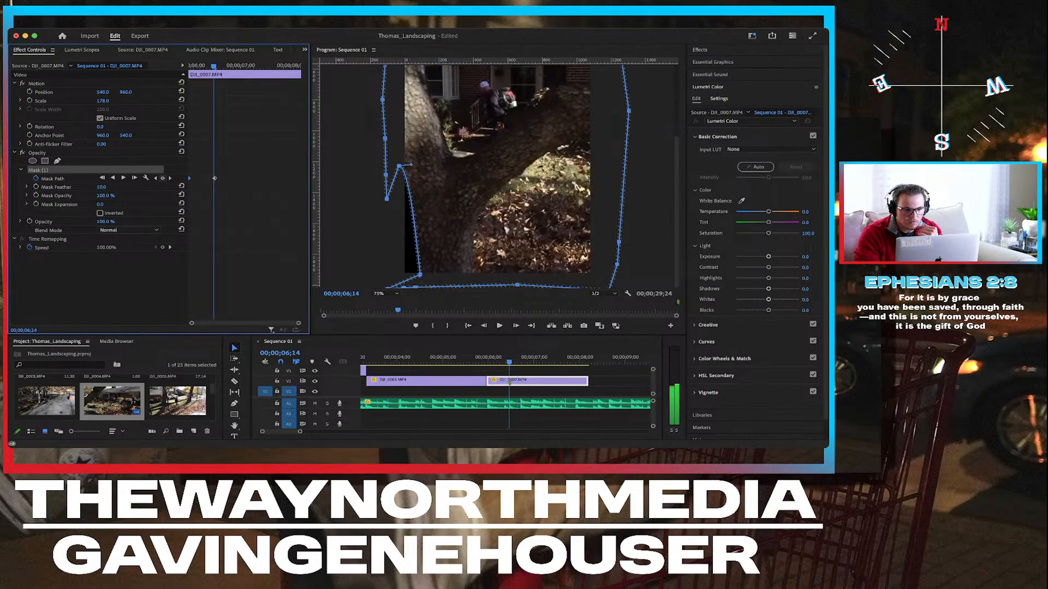
pyautogui.press('Left')
pyautogui.press('Left')
pyautogui.press('Left')
pyautogui.press('Left')
pyautogui.press('Left')
pyautogui.press('Left')
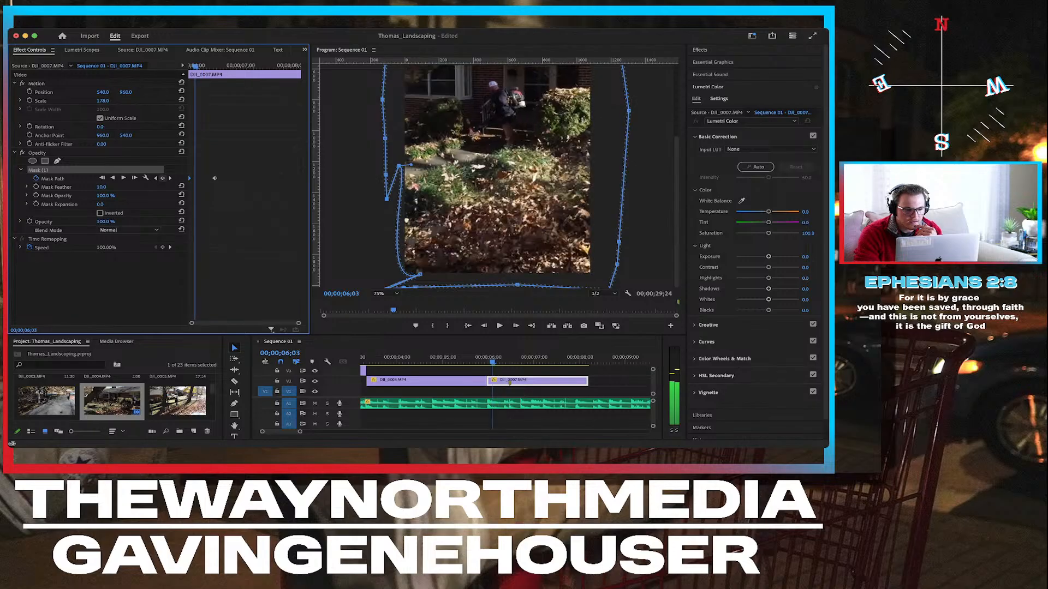
pyautogui.press('Right')
pyautogui.press('Right')
pyautogui.press('Right')
pyautogui.press('Right')
pyautogui.press('Right')
pyautogui.press('Right')
pyautogui.press('Right')
pyautogui.press('Right')
pyautogui.press('Right')
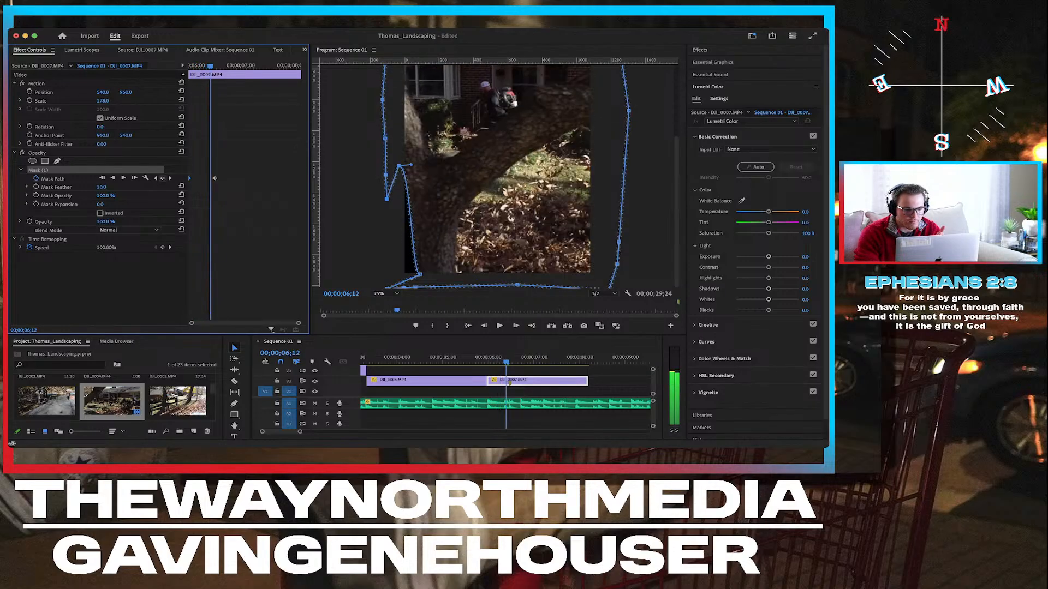
pyautogui.press('Right')
pyautogui.press('Right')
pyautogui.press('Right')
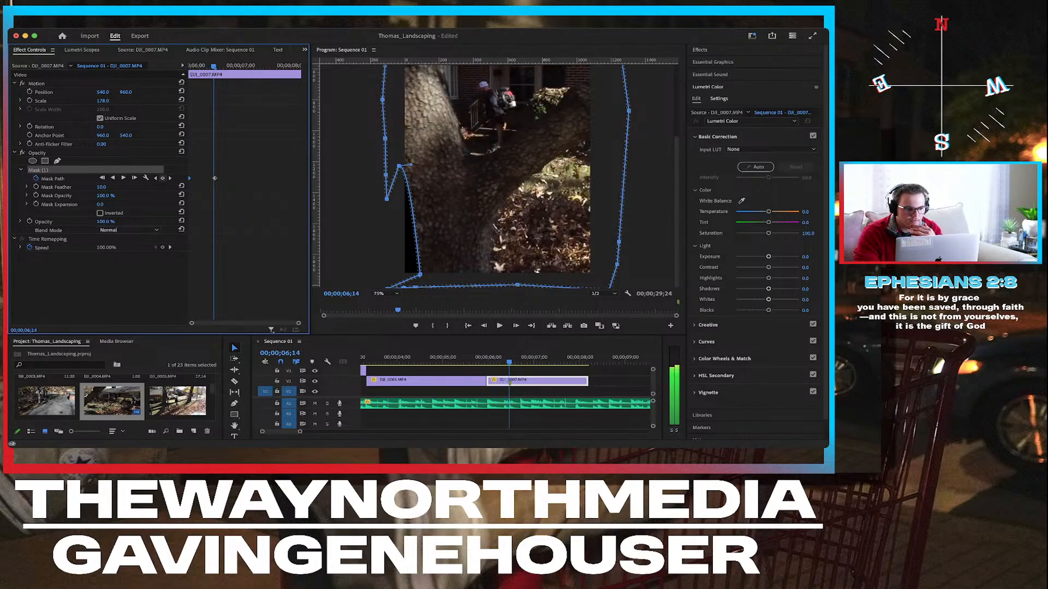
pyautogui.press('Left')
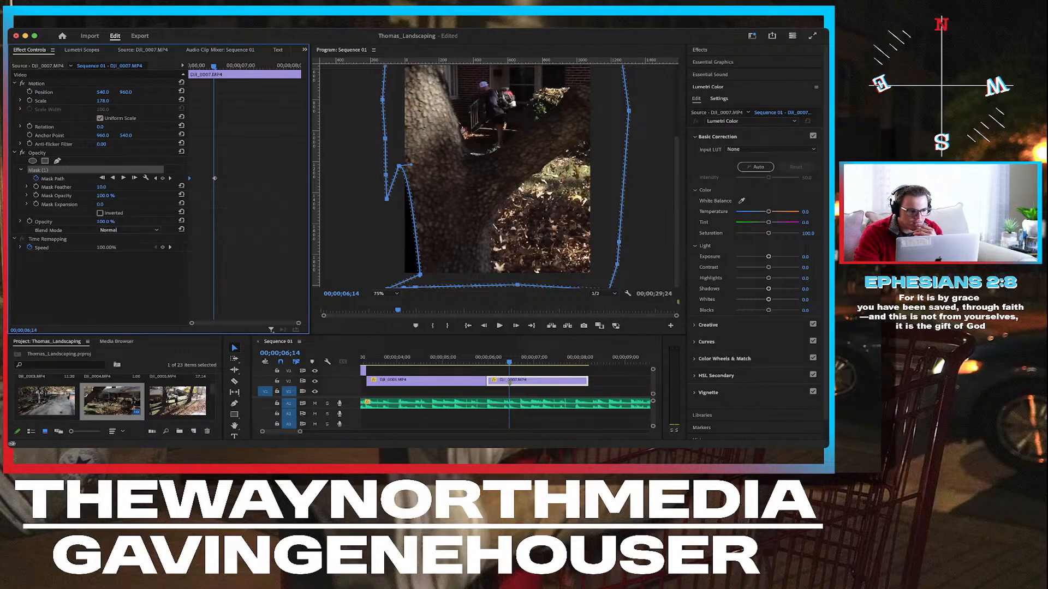
# Move the clip-start Mask Path keyframe to 00;00;06;14 and check the mask frame by frame through 00;00;06;16.
pyautogui.moveTo(190, 179); pyautogui.dragTo(214, 178)
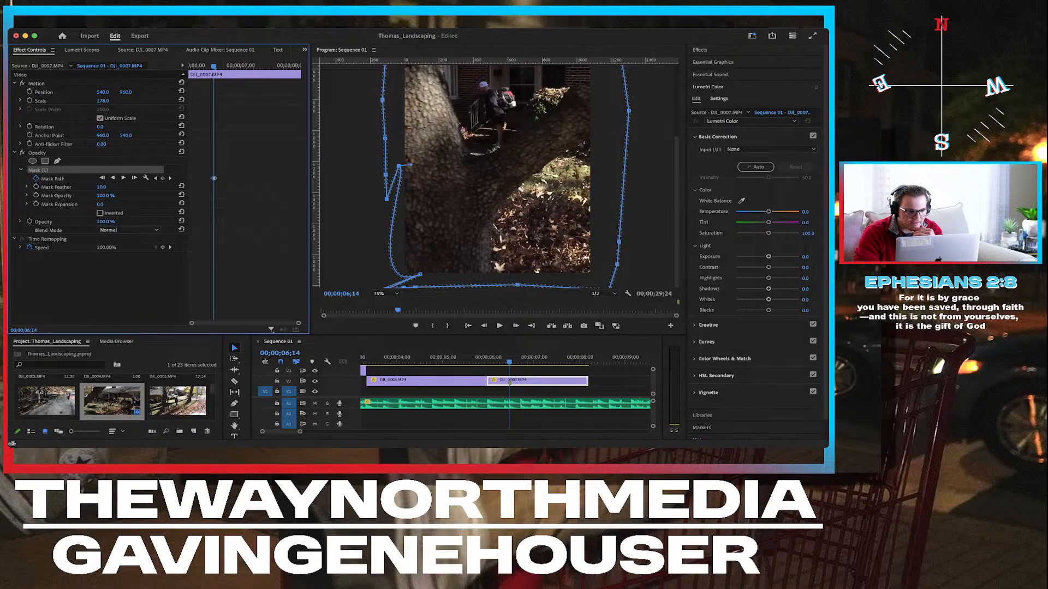
pyautogui.press('Right')
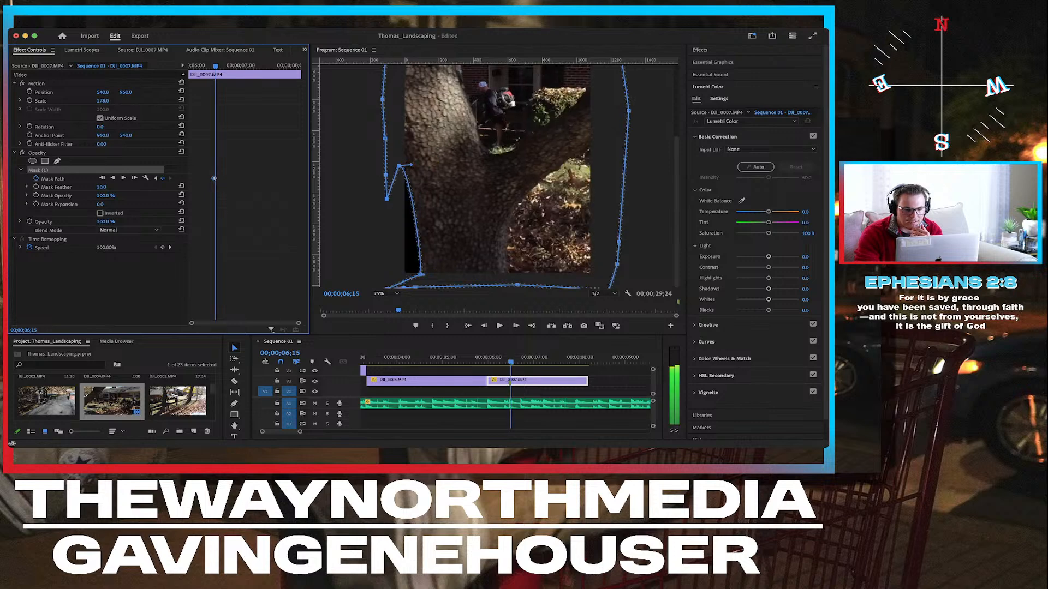
pyautogui.press('Left')
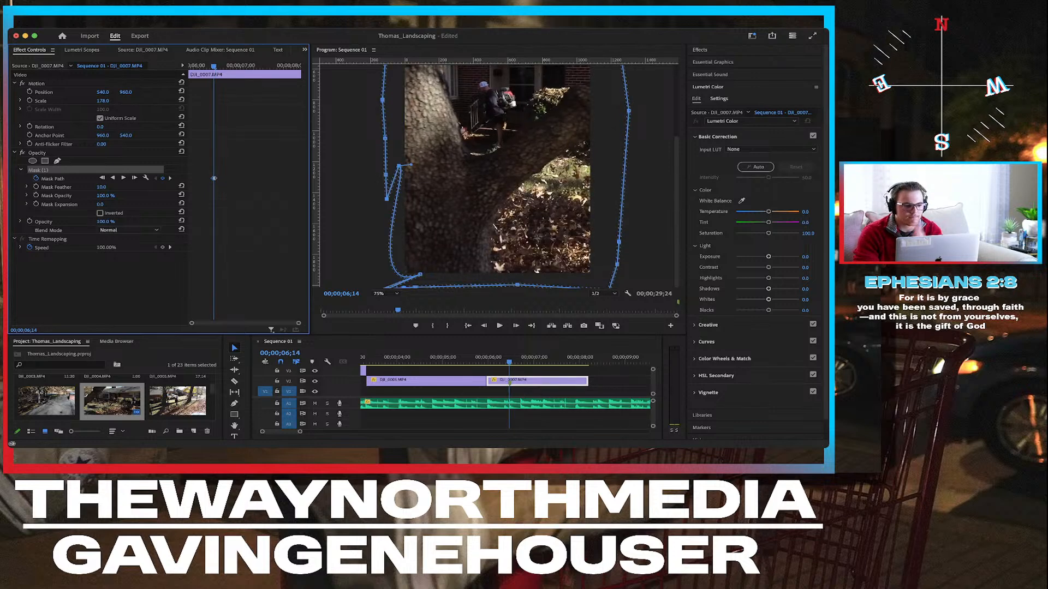
pyautogui.press('Right')
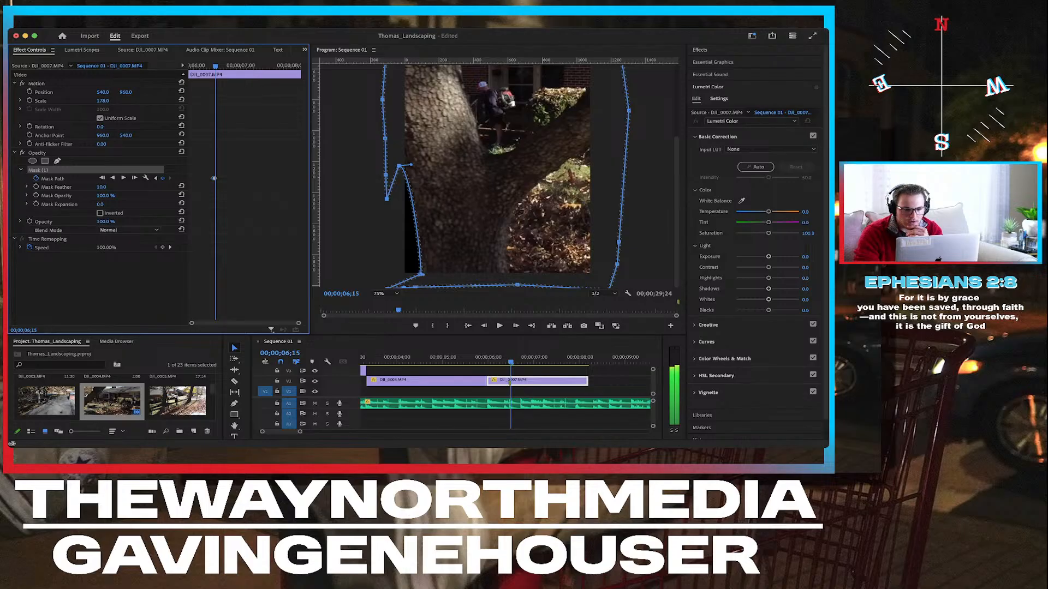
pyautogui.press('Right')
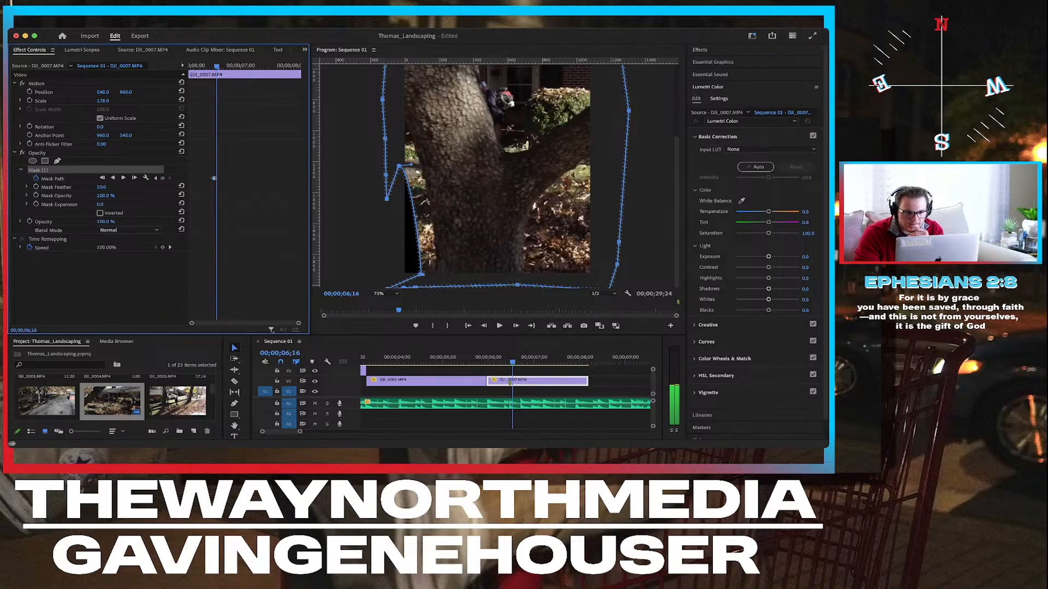
# Try moving the upper mask point beside the trunk outside the frame at 00;00;06;16, and undo the change.
pyautogui.moveTo(399, 166); pyautogui.dragTo(385, 145)
pyautogui.press('super+z')
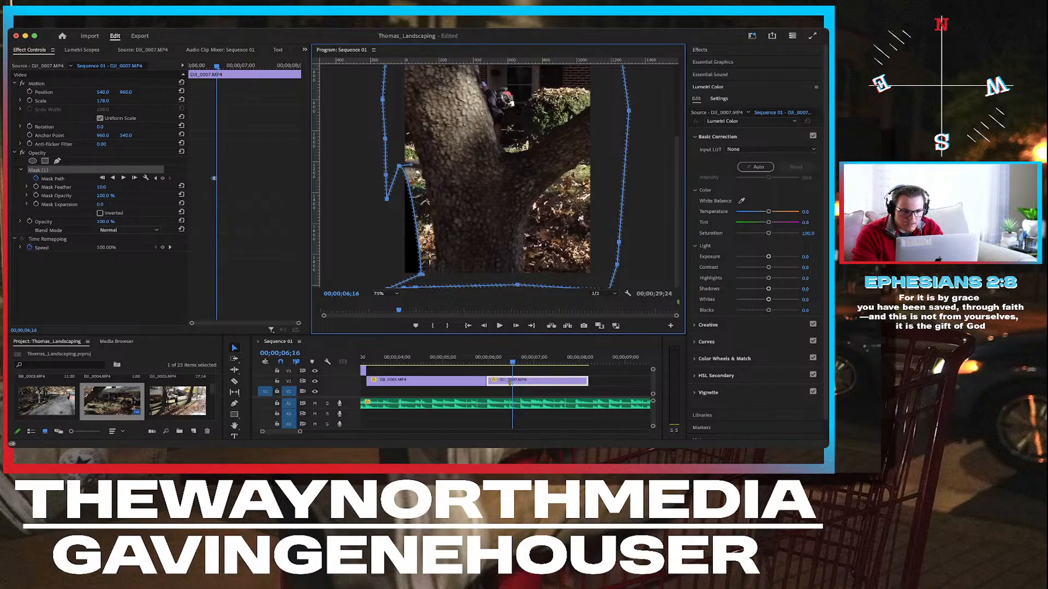
# Step back and forth around 00;00;06;14 to examine where the mask path should begin to follow the trunk.
pyautogui.press('Left')
pyautogui.press('Left')
pyautogui.press('Left')
pyautogui.press('Left')
pyautogui.press('Left')
pyautogui.press('Right')
pyautogui.press('Right')
pyautogui.press('Right')
pyautogui.press('Right')
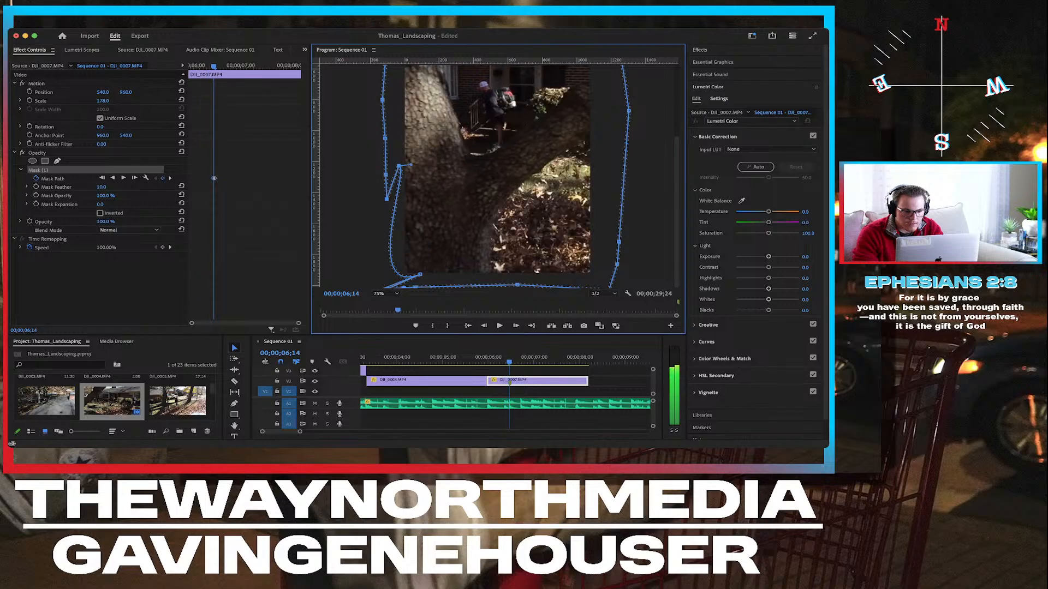
# At 00;00;06;16, shift the whole mask toward the trunk and raise its curved upper point to the frame's side edge.
pyautogui.press('Right')
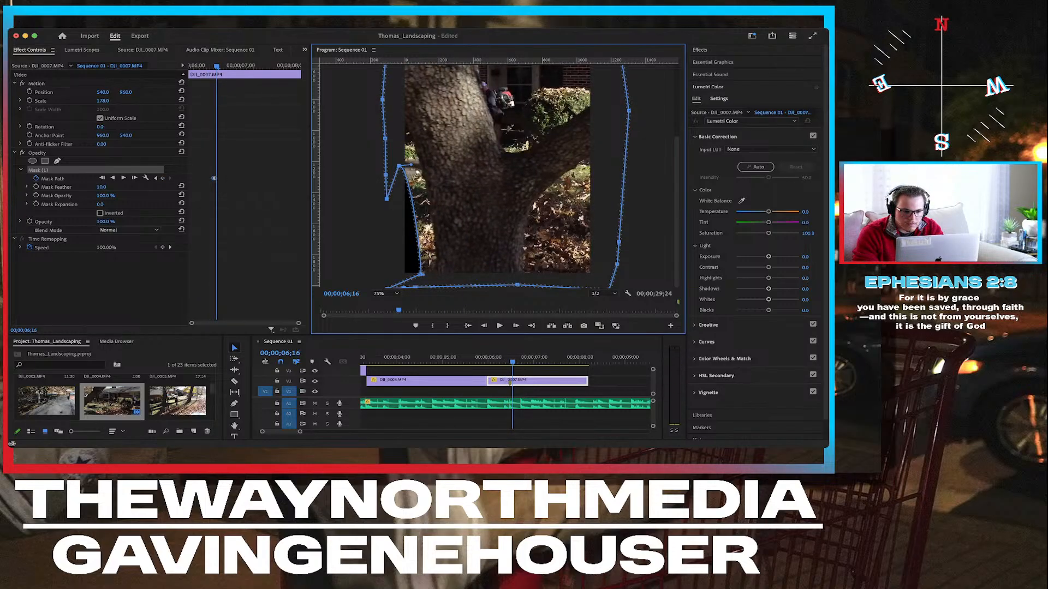
pyautogui.moveTo(470, 180); pyautogui.dragTo(486, 175)
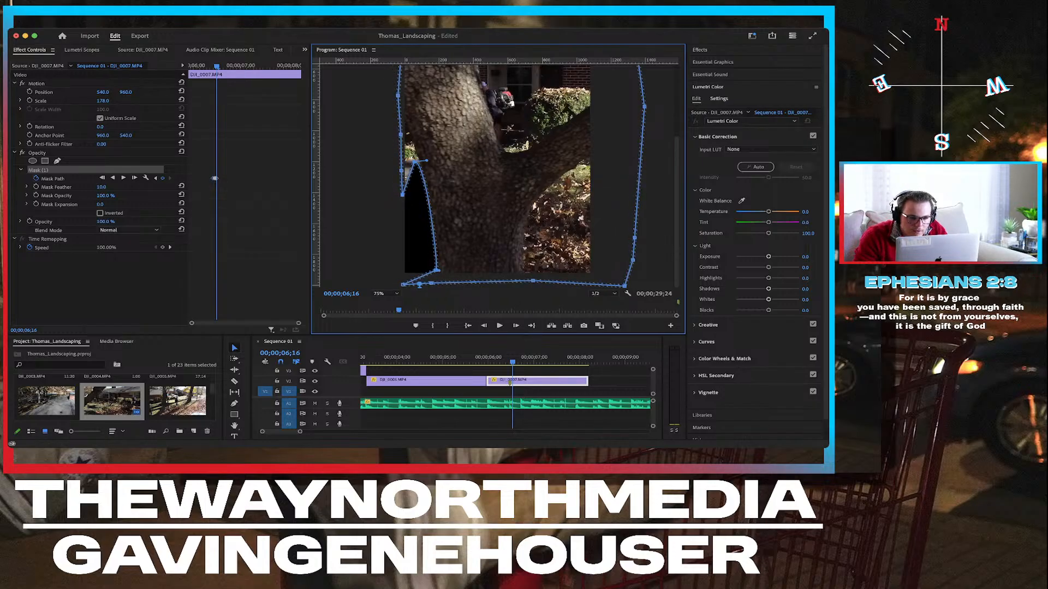
pyautogui.moveTo(415, 162); pyautogui.dragTo(423, 133)
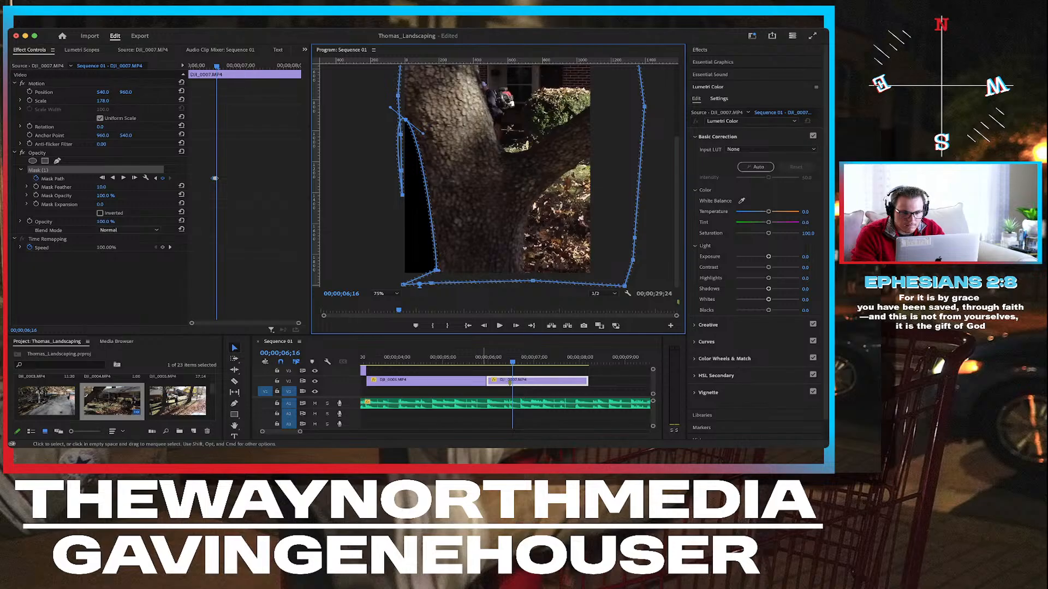
# Align the mask's lower point with the trunk base at 00;00;06;16 and move two side points farther outside the frame.
pyautogui.click(484, 393)
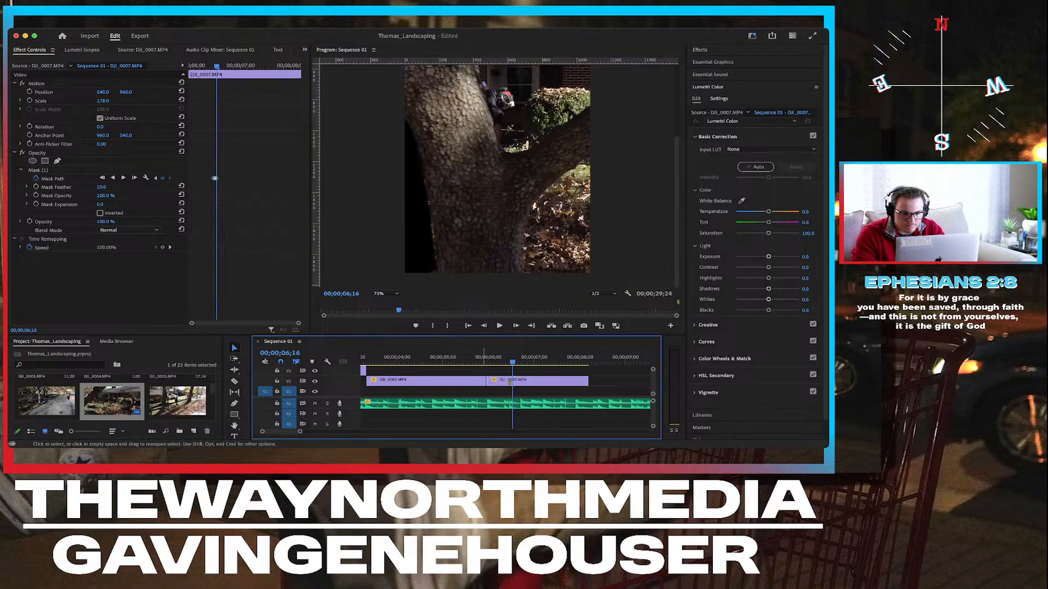
pyautogui.click(509, 382)
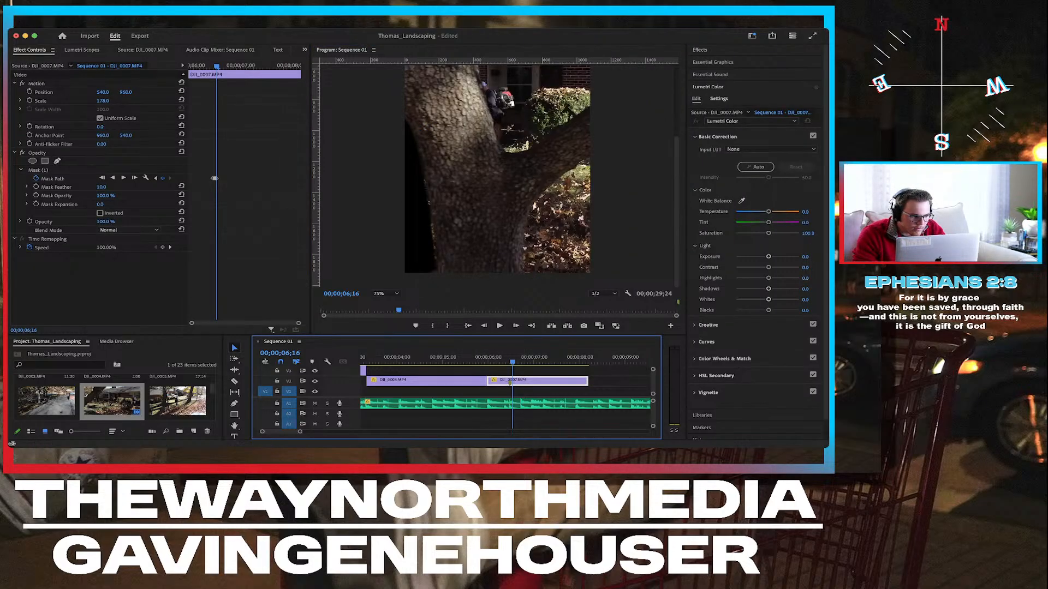
pyautogui.click(38, 169)
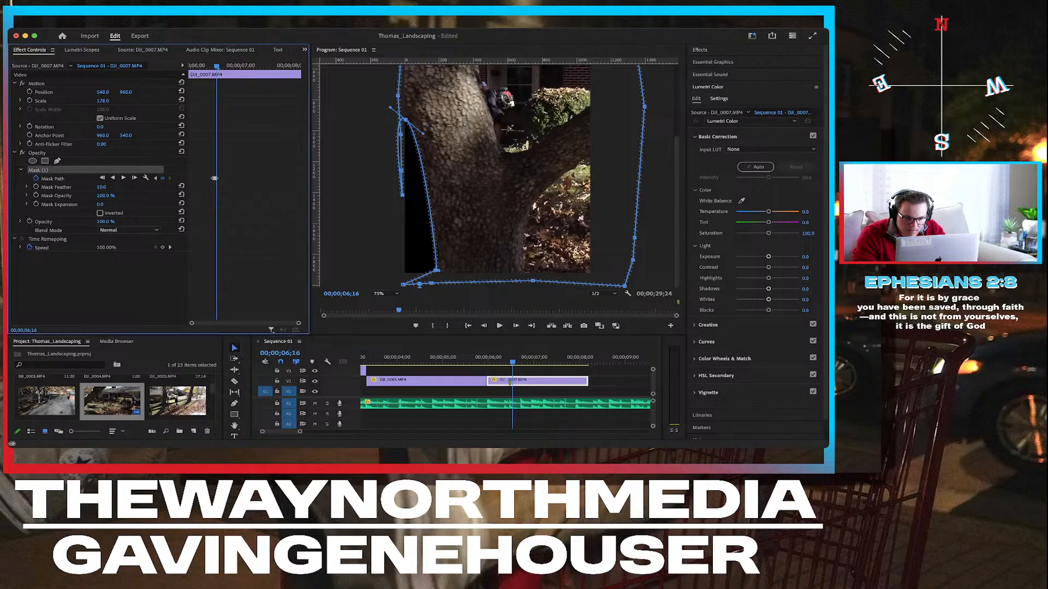
pyautogui.moveTo(437, 270); pyautogui.dragTo(439, 275)
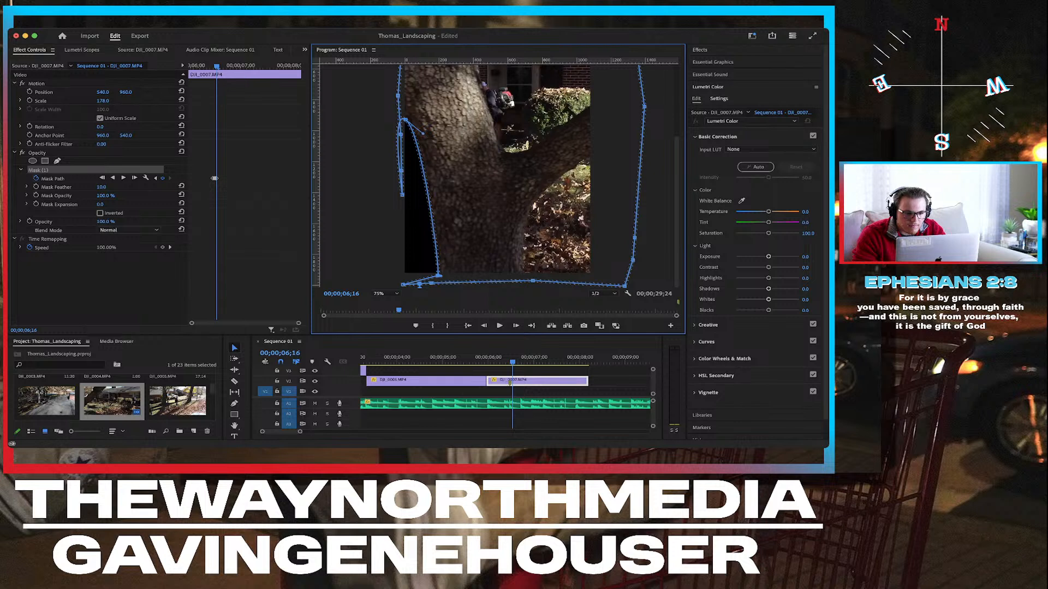
pyautogui.moveTo(402, 194); pyautogui.dragTo(358, 165)
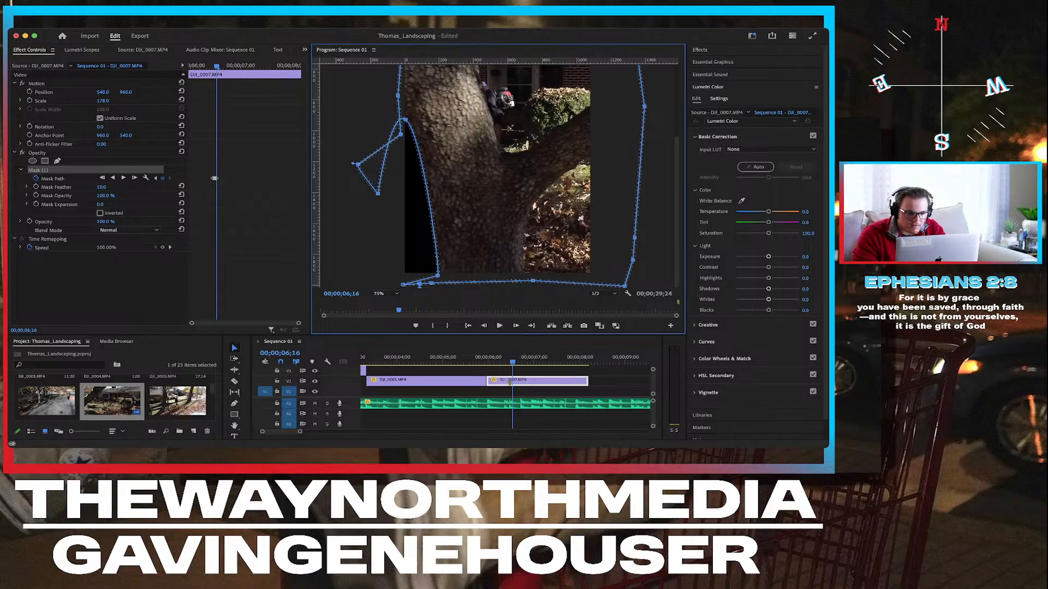
pyautogui.moveTo(401, 134); pyautogui.dragTo(364, 117)
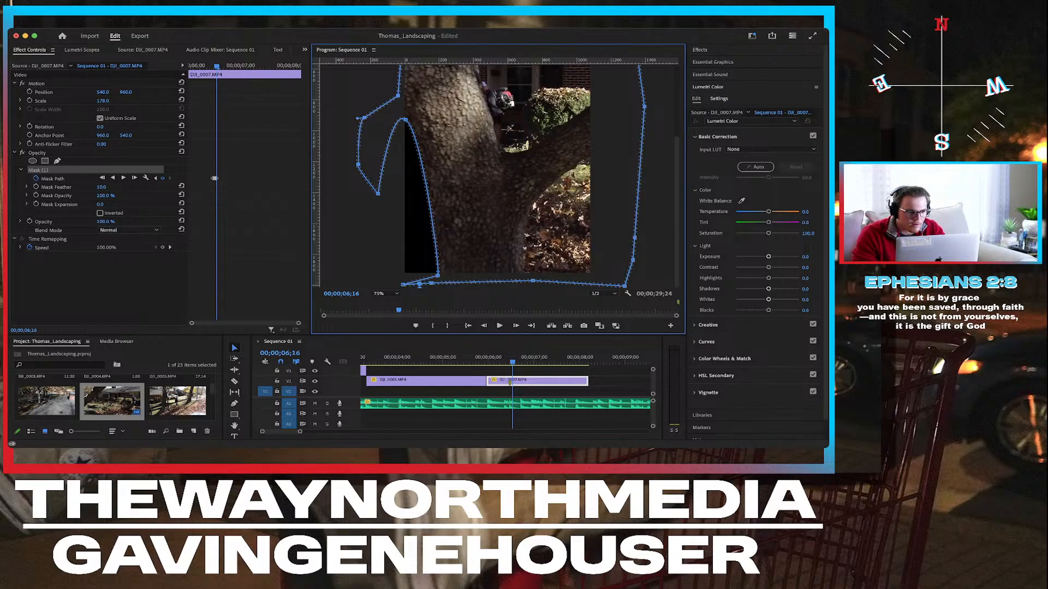
# At 00;00;06;17, move the mask's lower point to the trunk base, raise its upper point, and bow the curve toward the bark.
pyautogui.click(38, 170)
pyautogui.press('Right')
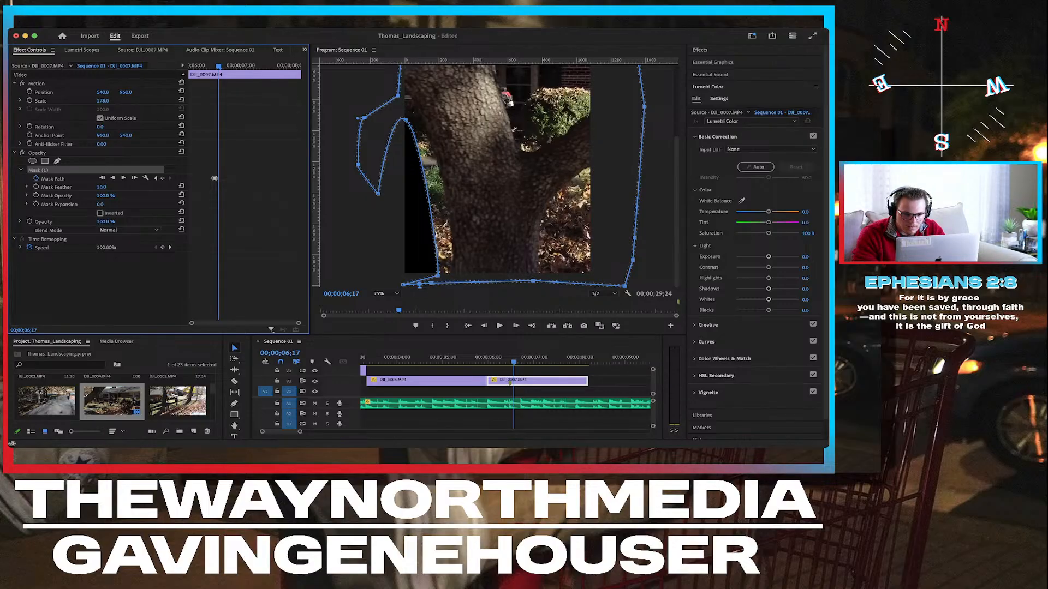
pyautogui.moveTo(437, 275); pyautogui.dragTo(451, 275)
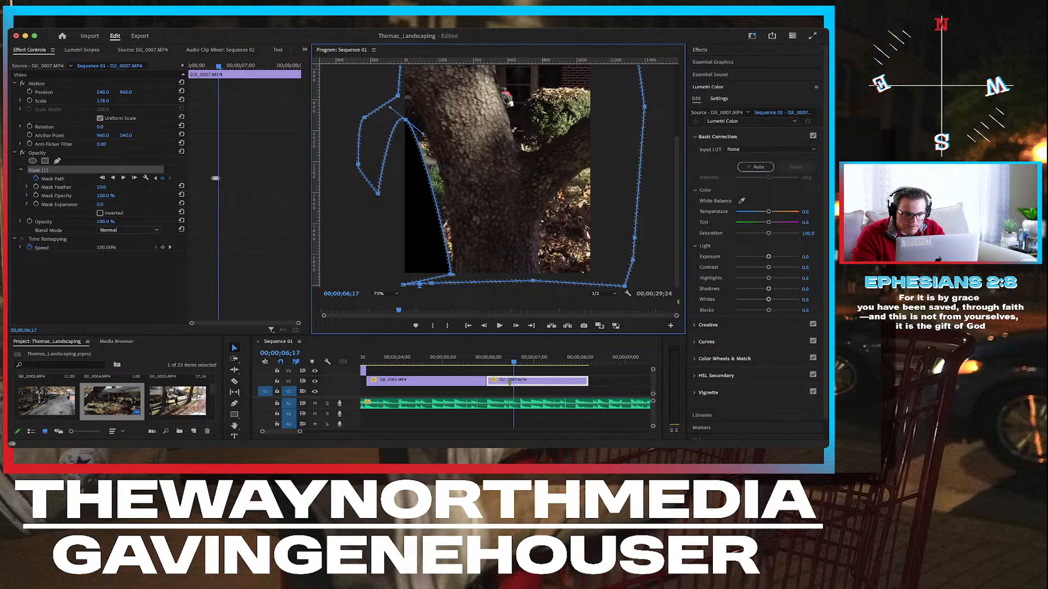
pyautogui.moveTo(405, 119); pyautogui.dragTo(405, 86)
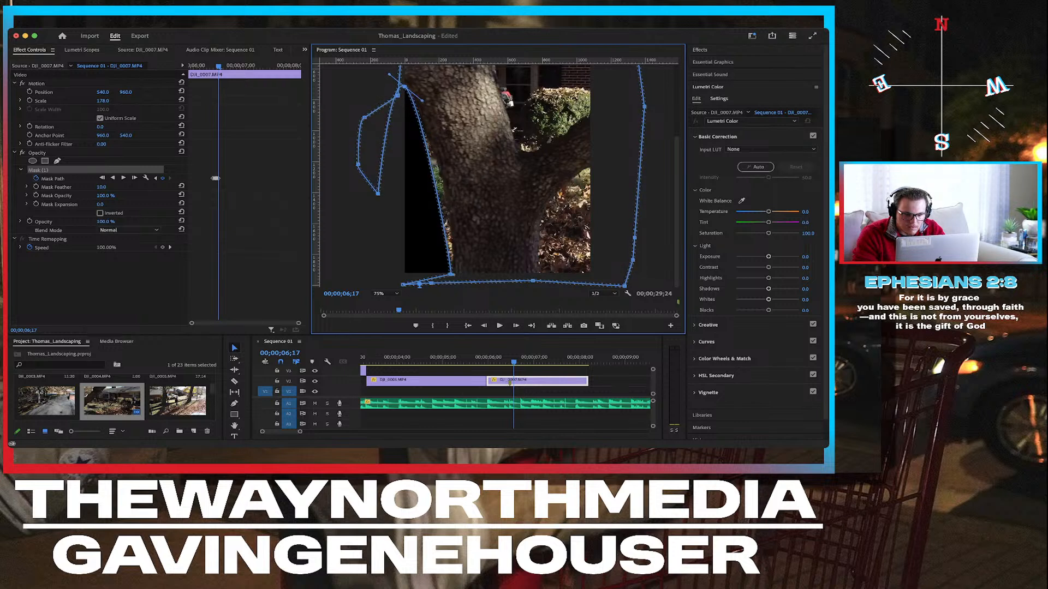
pyautogui.moveTo(422, 100); pyautogui.dragTo(448, 119)
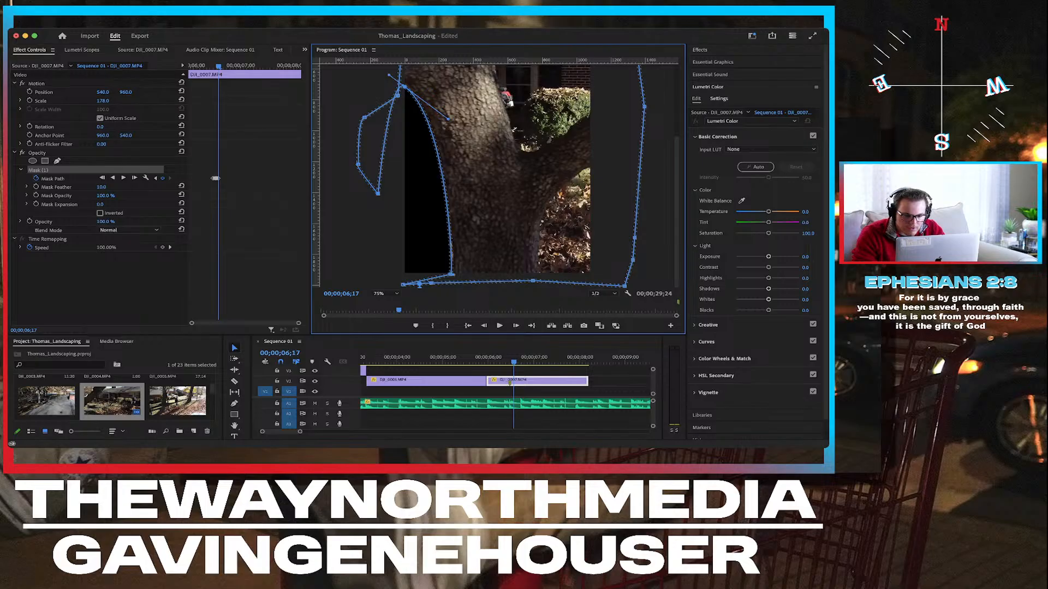
pyautogui.moveTo(452, 274); pyautogui.dragTo(453, 275)
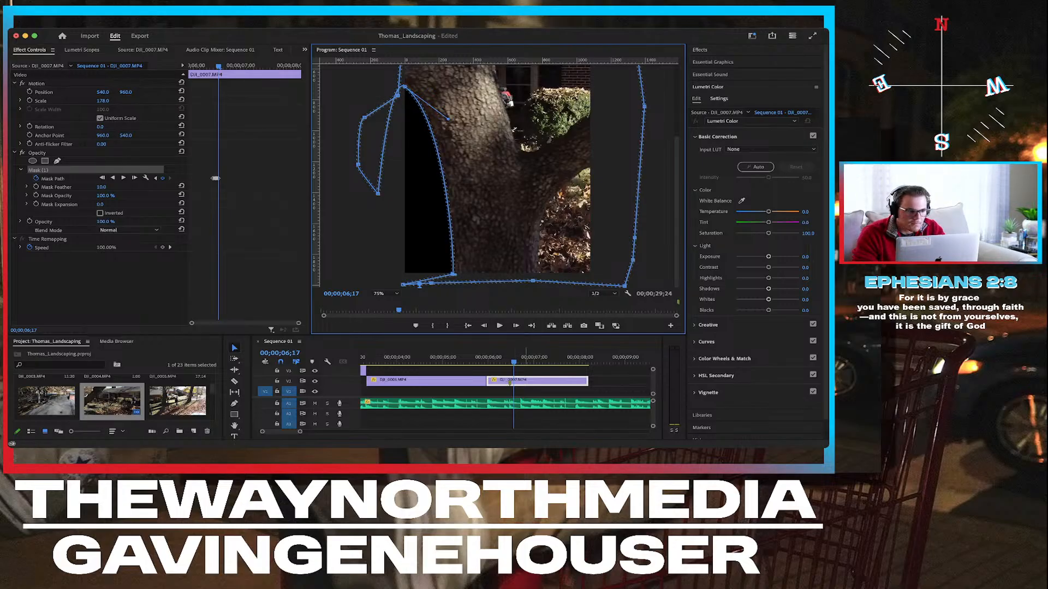
# Examine the gap between the mask edge and the trunk frame by frame from 00;00;06;17 through 00;00;06;19.
pyautogui.moveTo(218, 66); pyautogui.dragTo(220, 66)
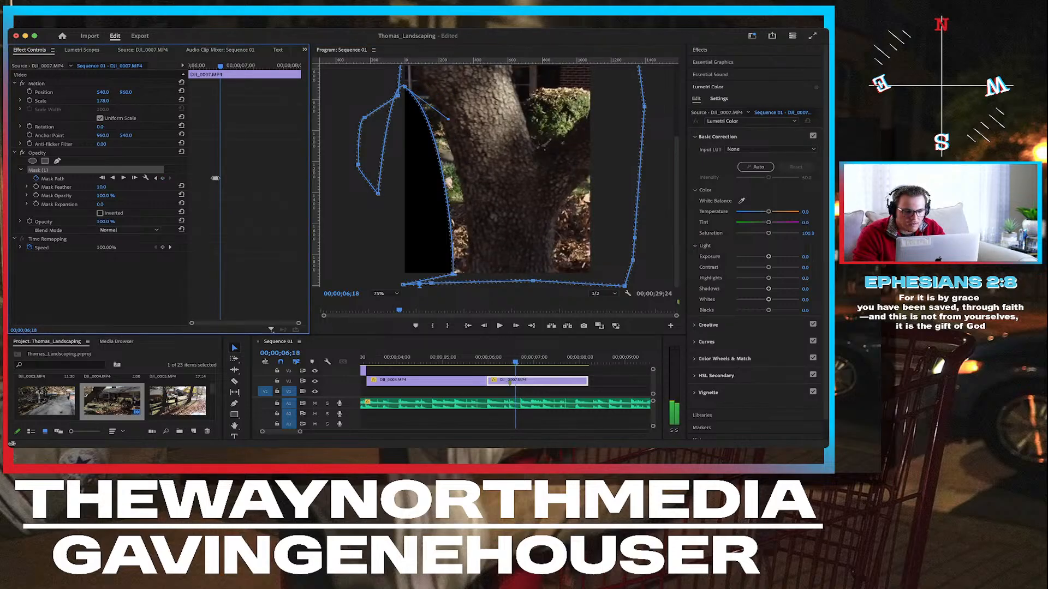
pyautogui.press('Right')
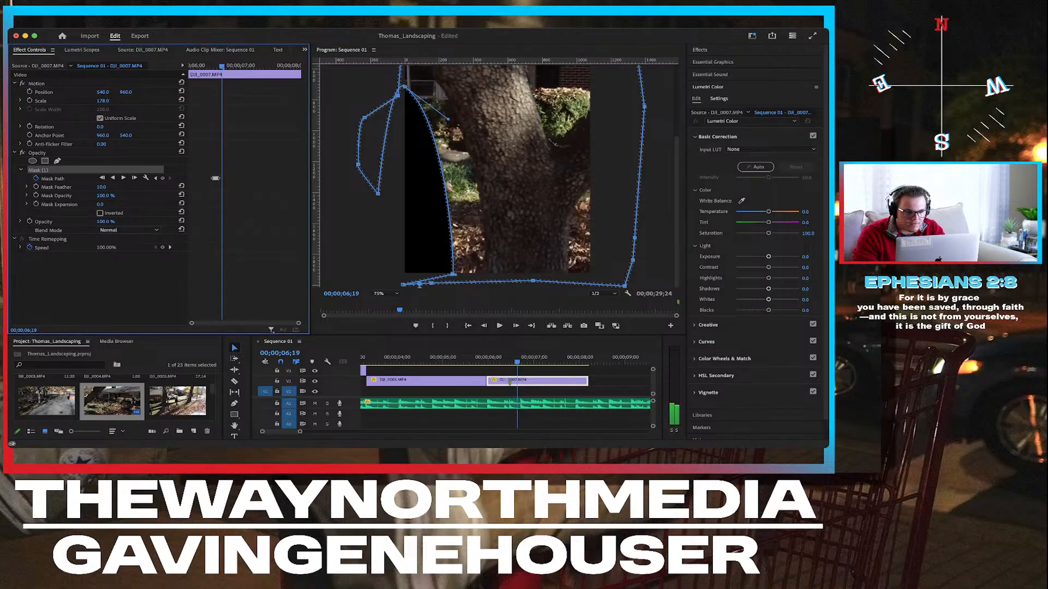
pyautogui.press('Left')
pyautogui.press('Left')
pyautogui.press('Right')
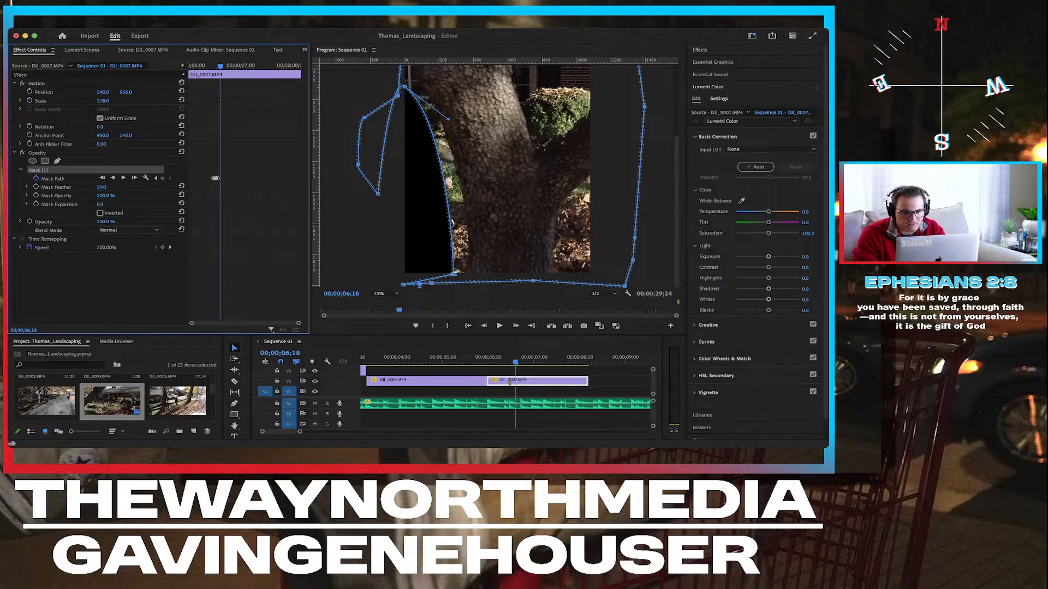
# At 00;00;06;17, bend the mask segment above the curved point inward along the trunk's upper edge.
pyautogui.moveTo(677, 219); pyautogui.dragTo(677, 160)
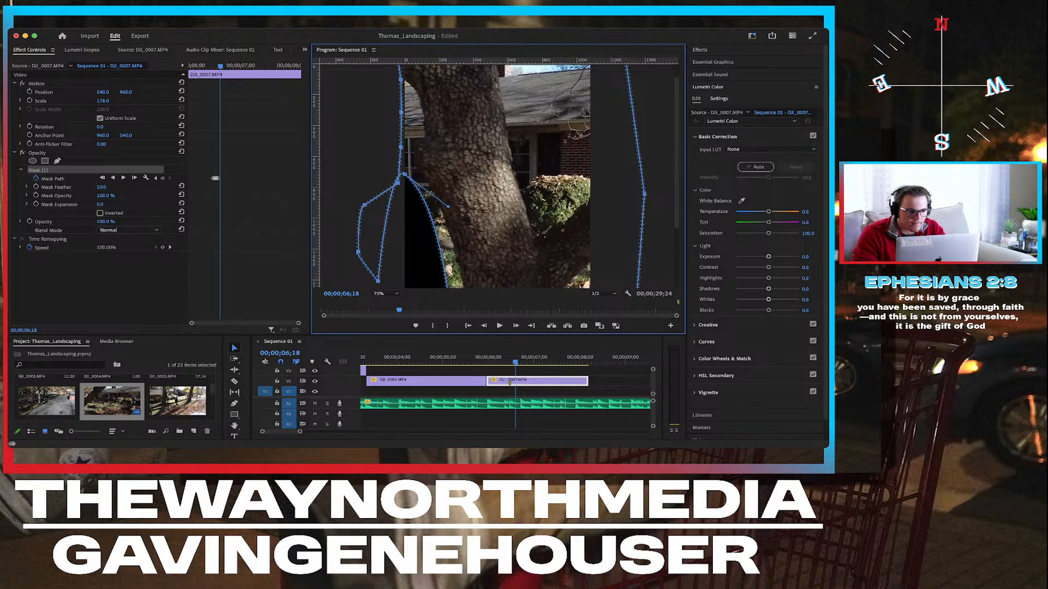
pyautogui.click(215, 178)
pyautogui.press('Left')
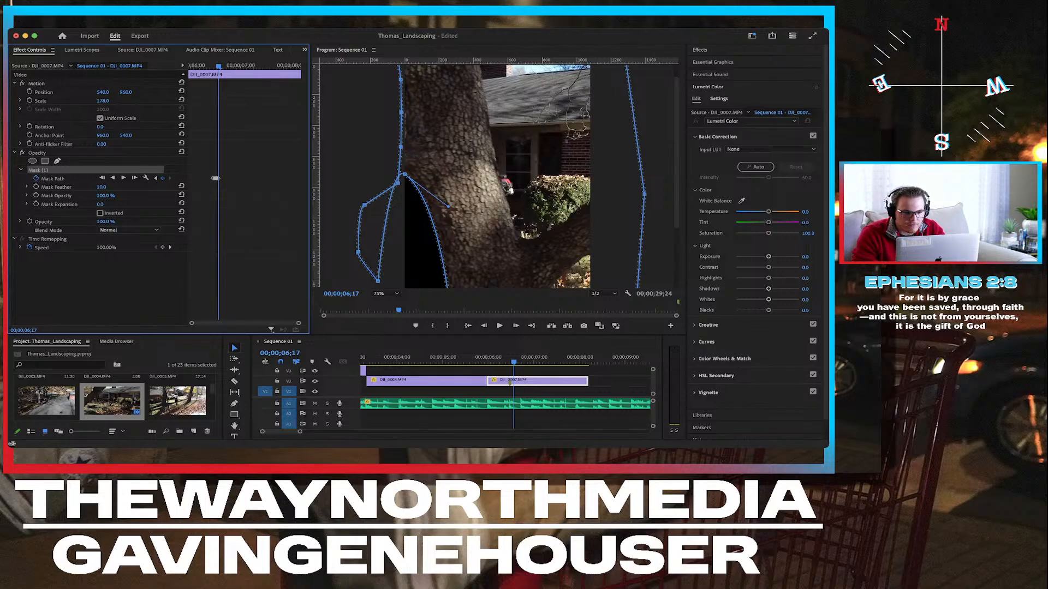
pyautogui.moveTo(400, 146)
pyautogui.mouseDown()
pyautogui.moveTo(408, 111)
pyautogui.moveTo(411, 130)
pyautogui.mouseUp()
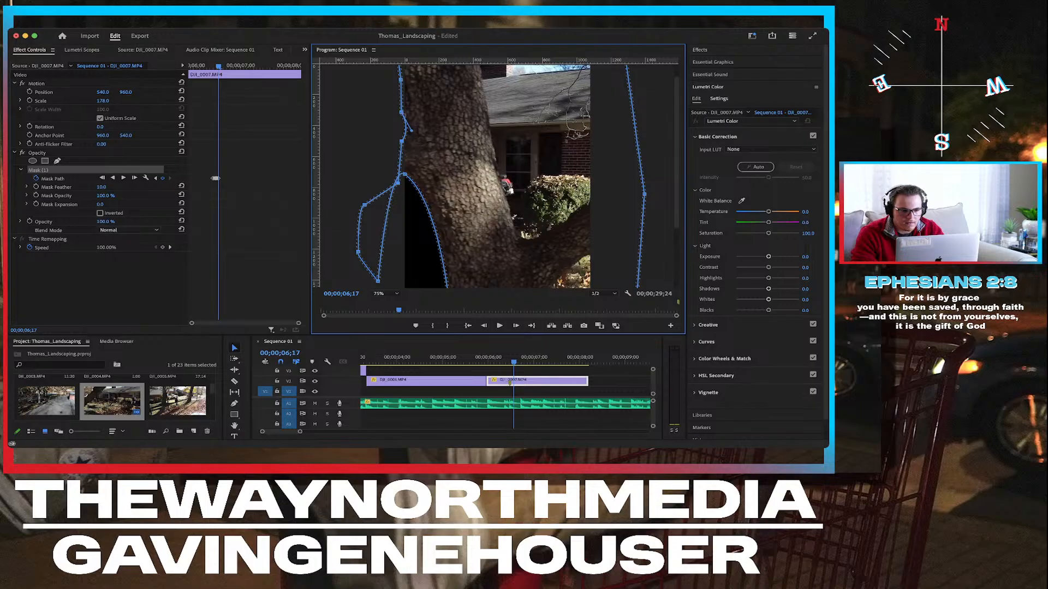
# Refine the two upper side points and the curve handle at 00;00;06;17, magnified to 150%, so the mask follows the bark.
pyautogui.click(615, 358)
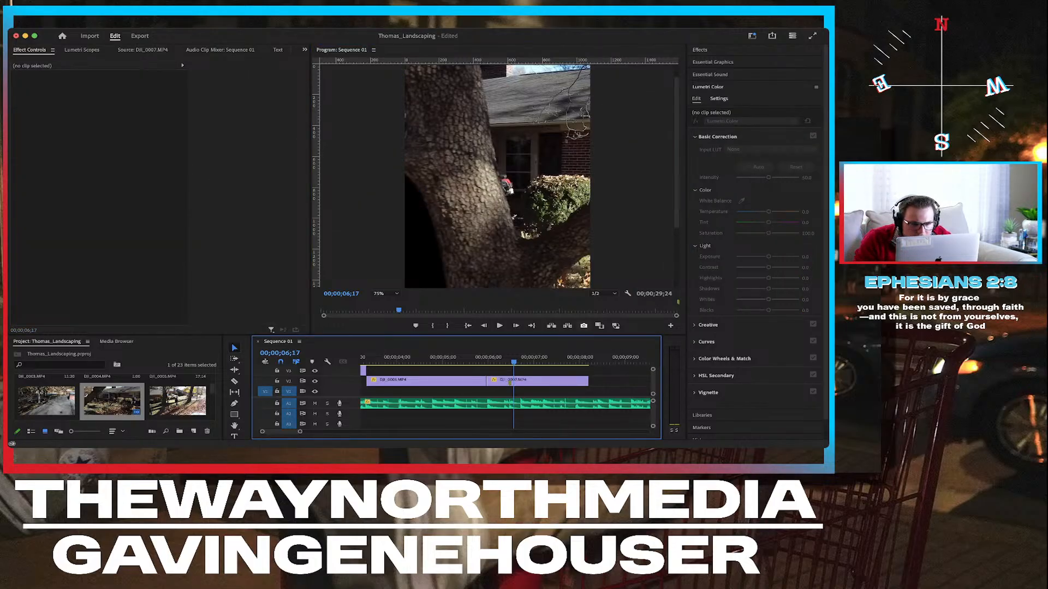
pyautogui.scroll(2, 497, 176)
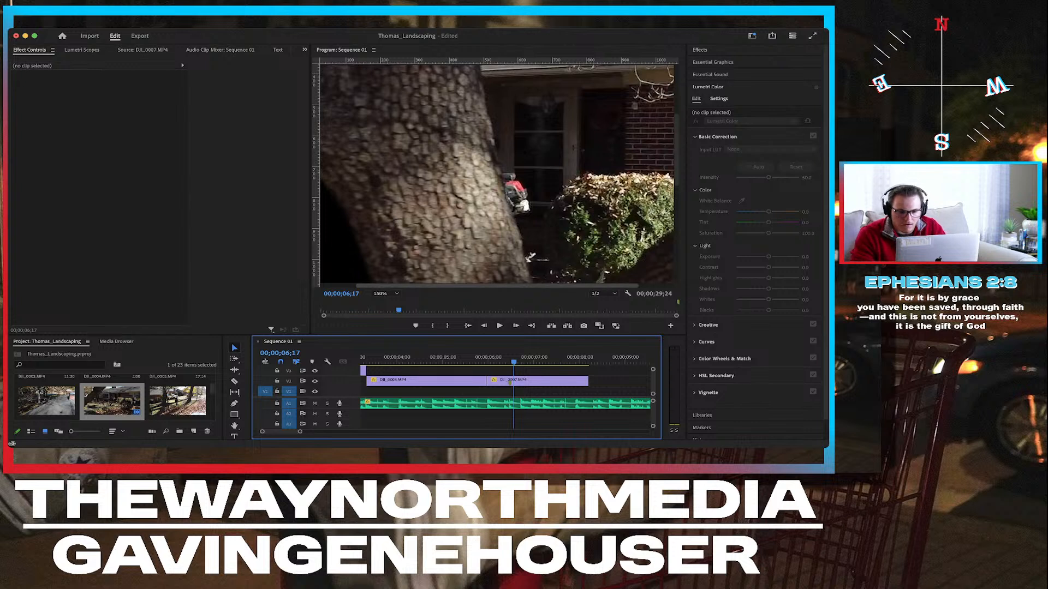
pyautogui.moveTo(497, 286); pyautogui.dragTo(462, 286)
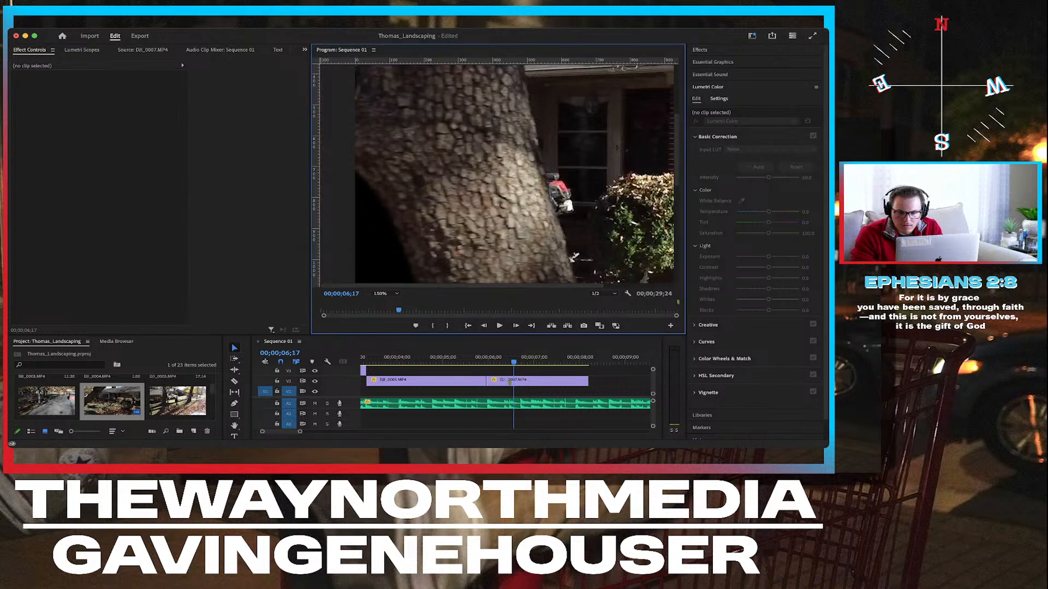
pyautogui.moveTo(677, 149); pyautogui.dragTo(677, 121)
pyautogui.click(548, 381)
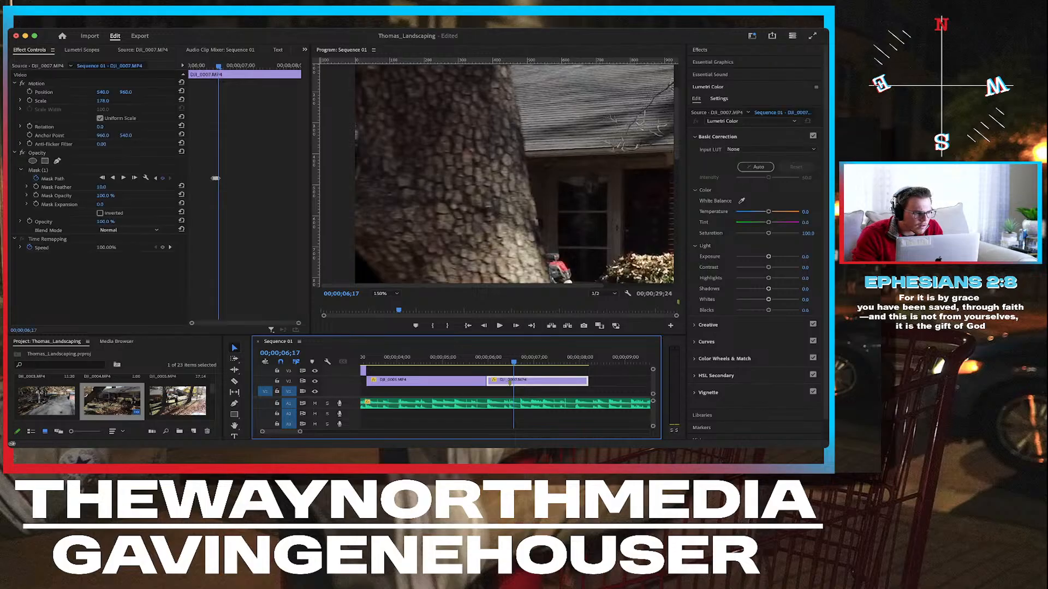
pyautogui.click(216, 178)
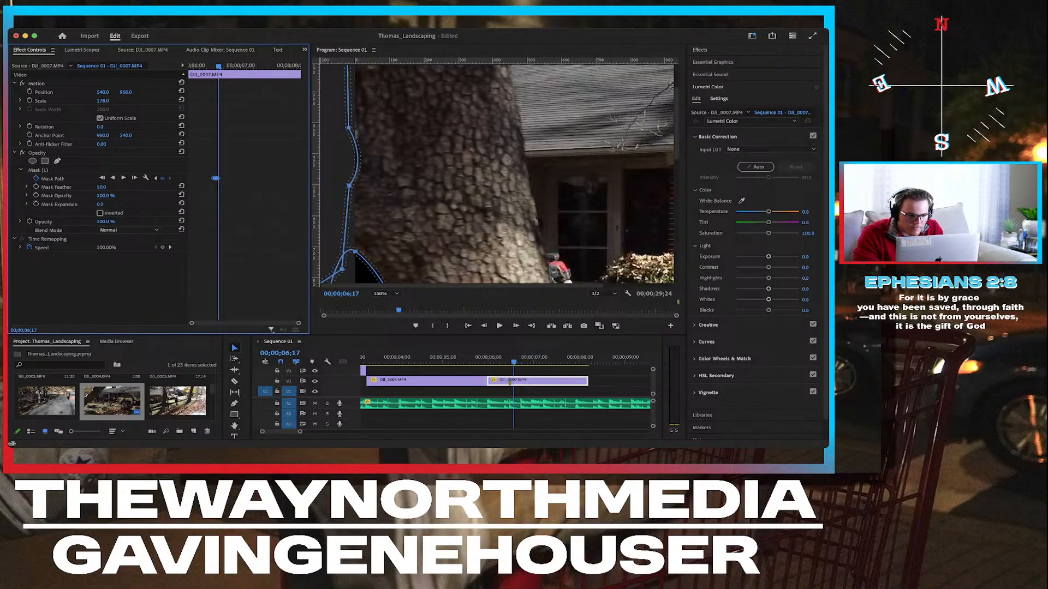
pyautogui.click(38, 170)
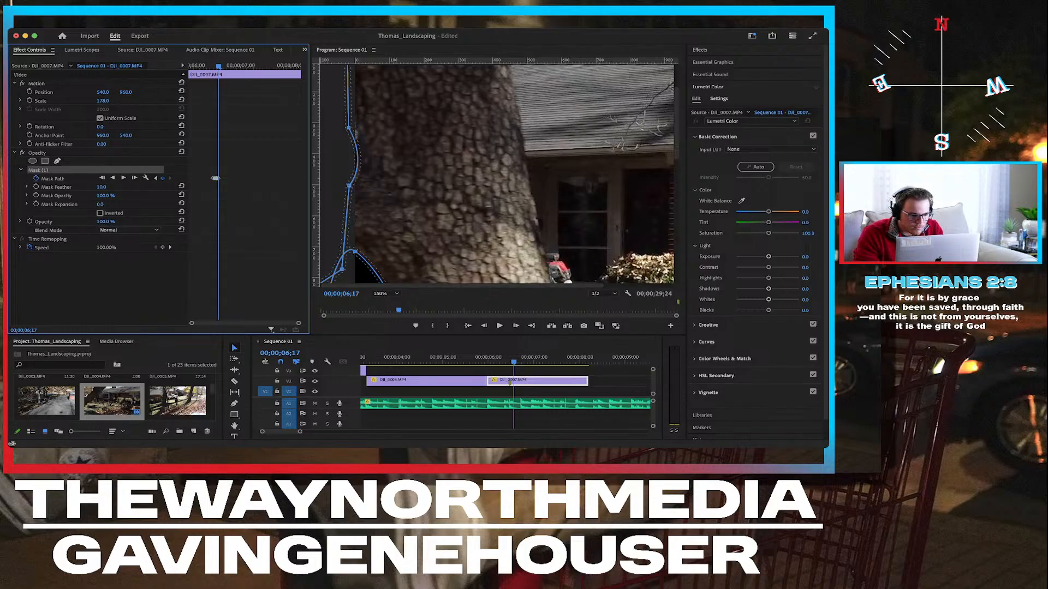
pyautogui.moveTo(349, 186); pyautogui.dragTo(353, 185)
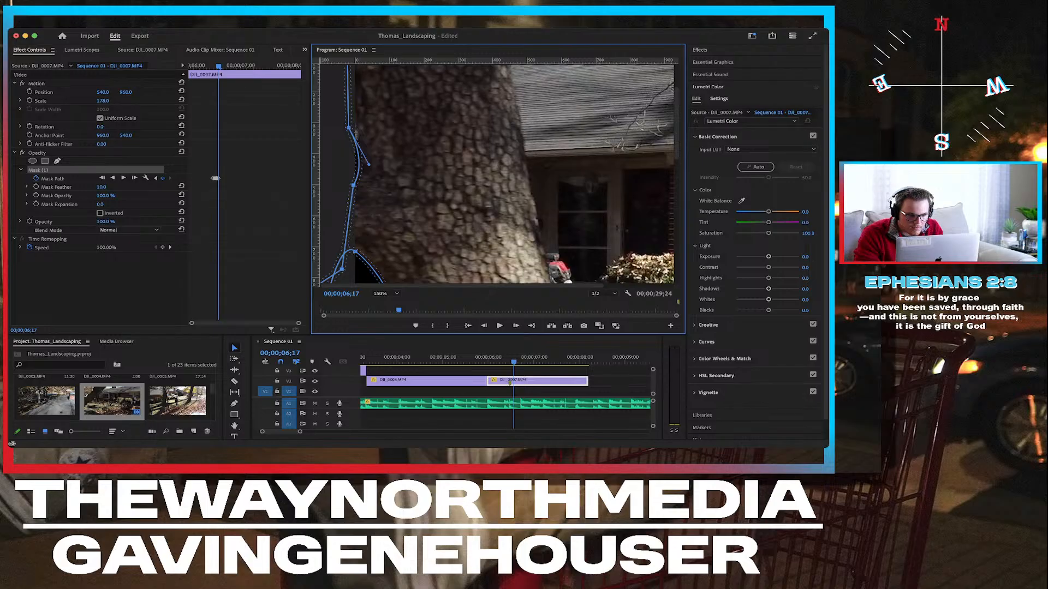
pyautogui.moveTo(348, 128); pyautogui.dragTo(354, 123)
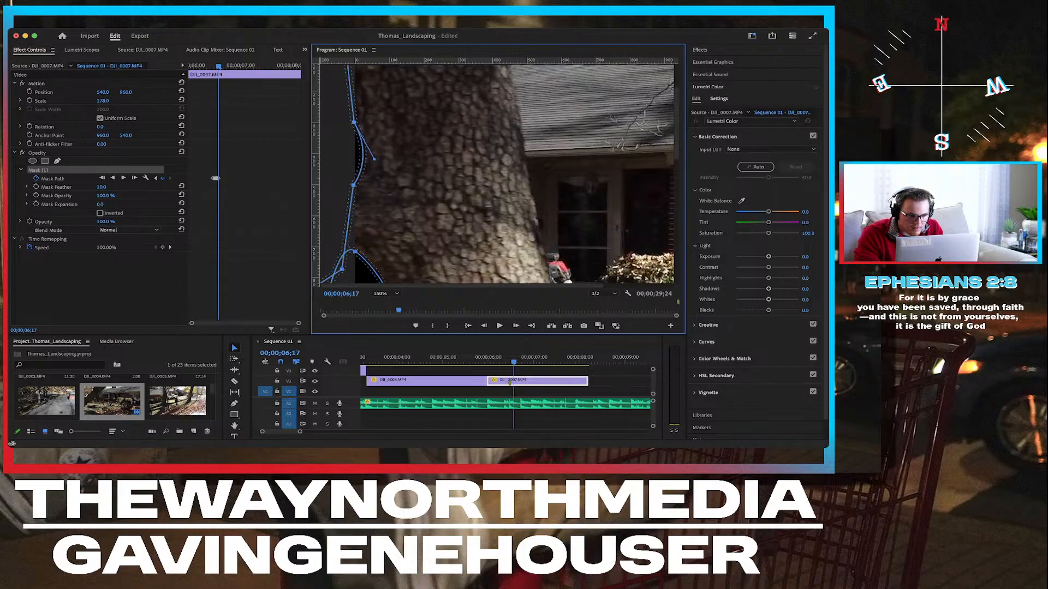
pyautogui.moveTo(374, 158); pyautogui.dragTo(373, 159)
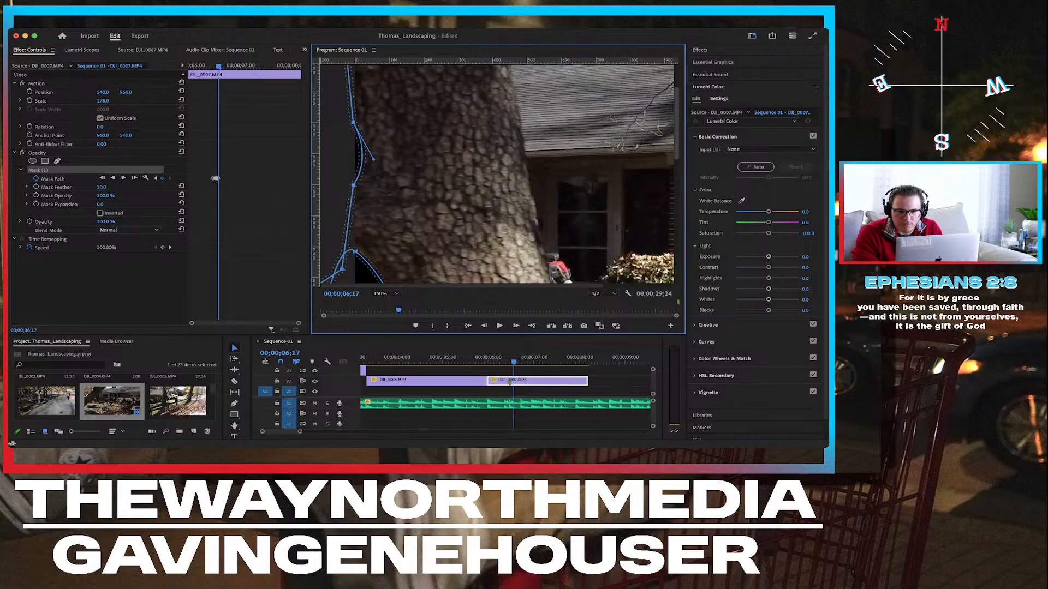
# At 00;00;06;18, move the mask's curved peak and its lower point at the frame's bottom edge toward the trunk.
pyautogui.scroll(-5, 495, 175)
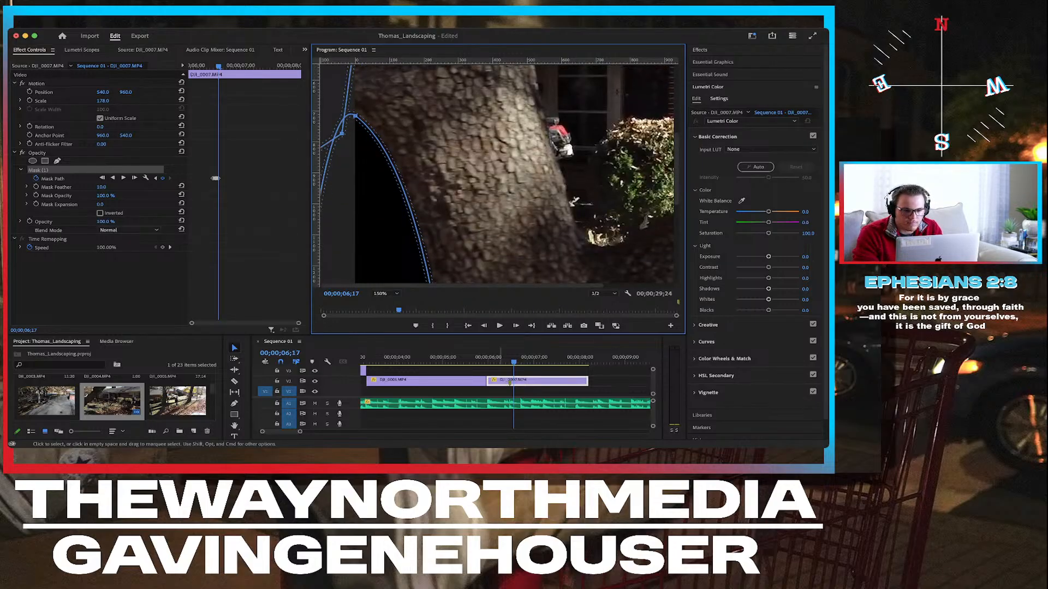
pyautogui.hotkey('shift', '3')
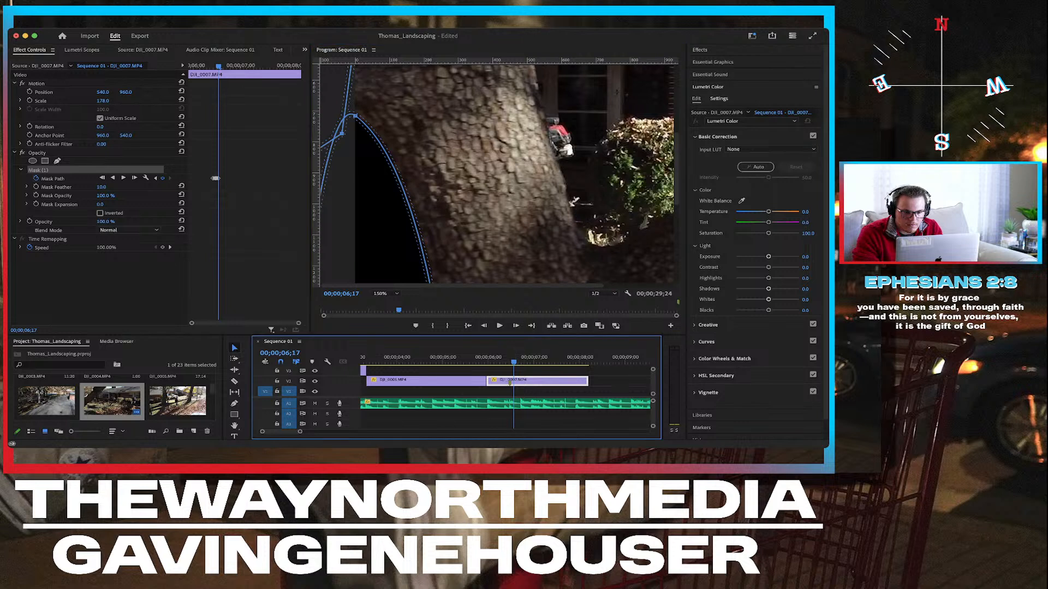
pyautogui.press('Right')
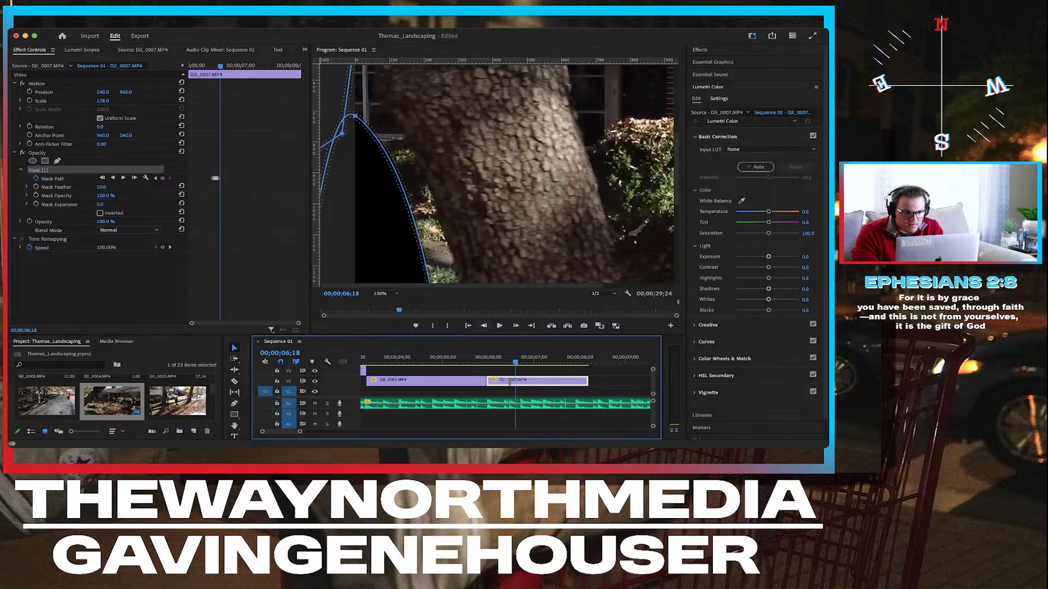
pyautogui.moveTo(355, 116); pyautogui.dragTo(379, 107)
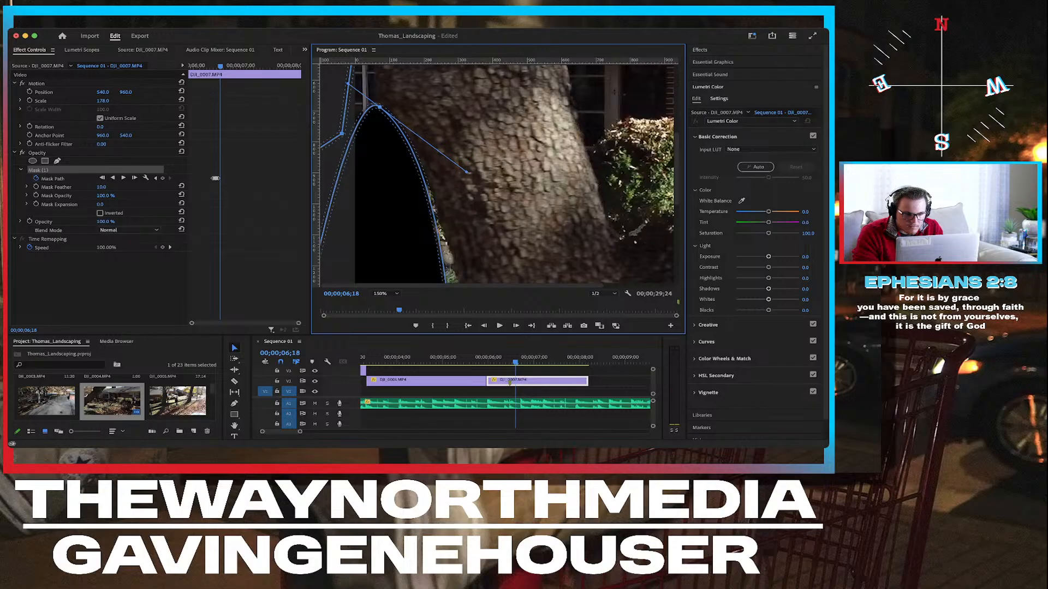
pyautogui.scroll(-10, 497, 175)
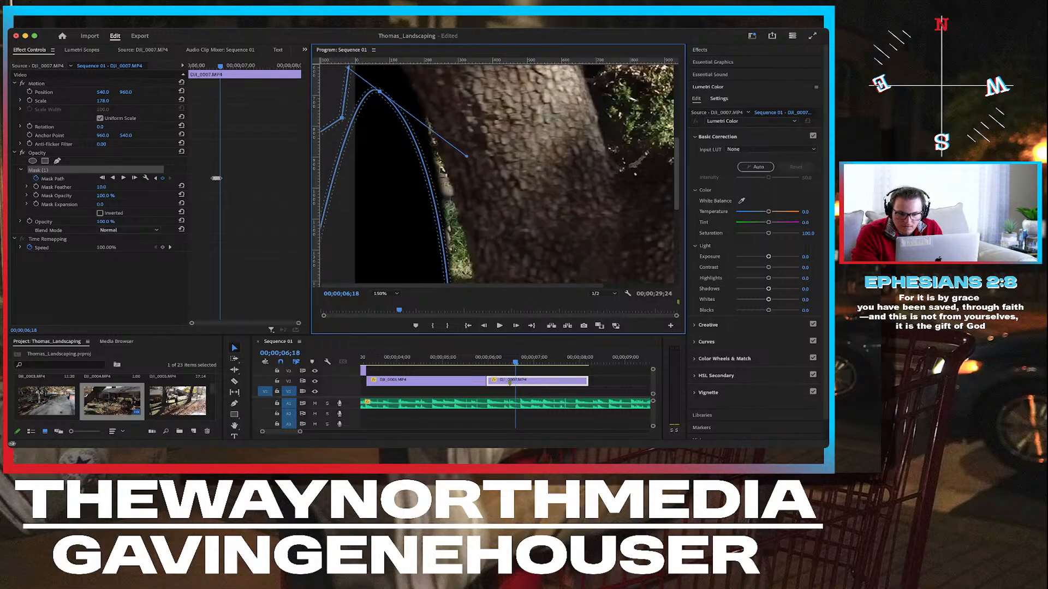
pyautogui.scroll(-2, 496, 175)
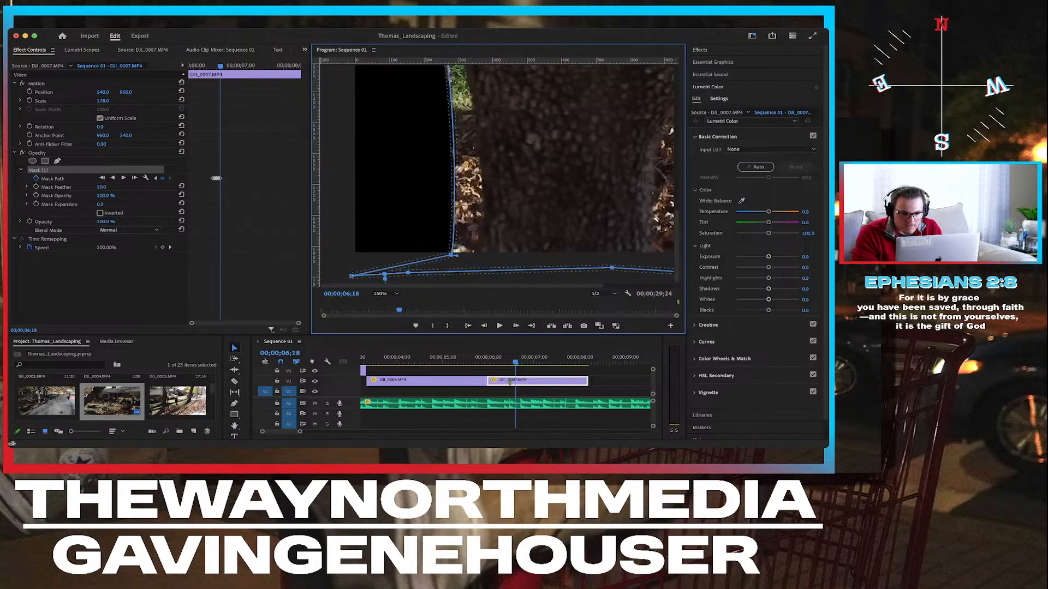
pyautogui.moveTo(451, 255); pyautogui.dragTo(488, 254)
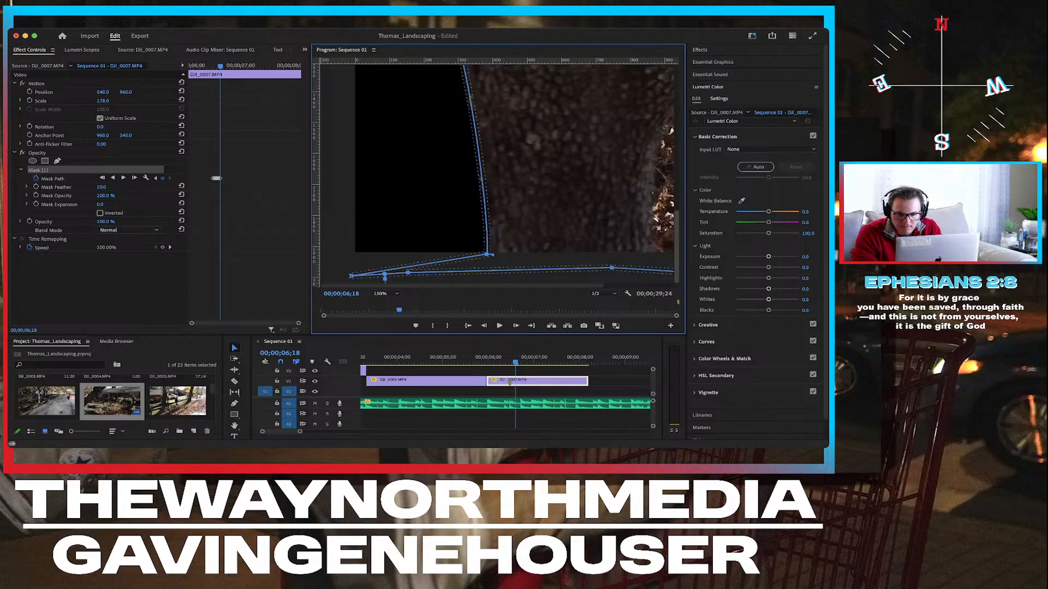
# At 00;00;06;18, add two mask points beside the curved peak and raise them along the trunk's outer edge.
pyautogui.moveTo(677, 246); pyautogui.dragTo(677, 144)
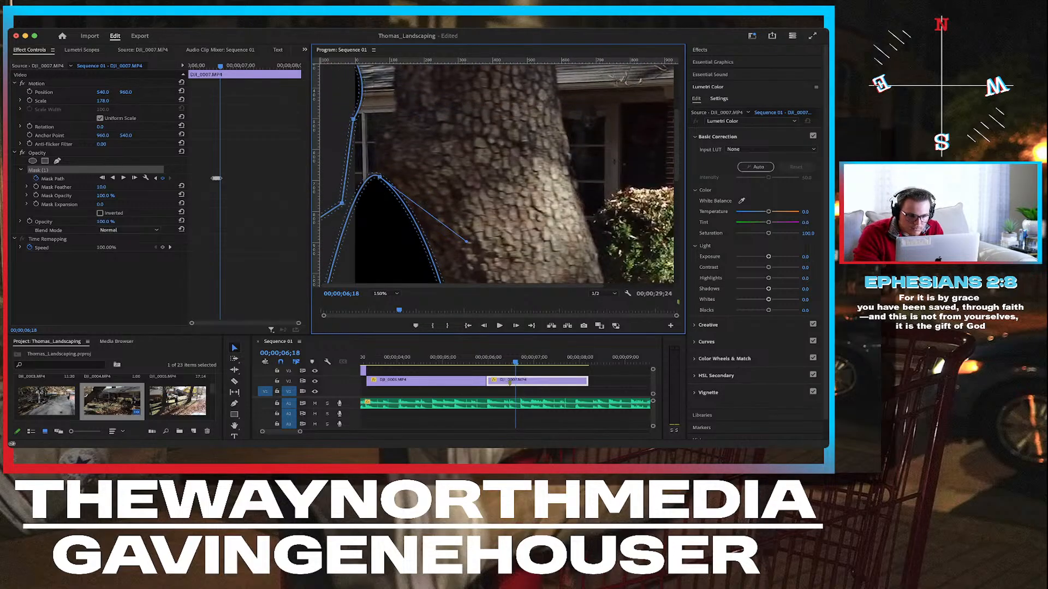
pyautogui.click(365, 182)
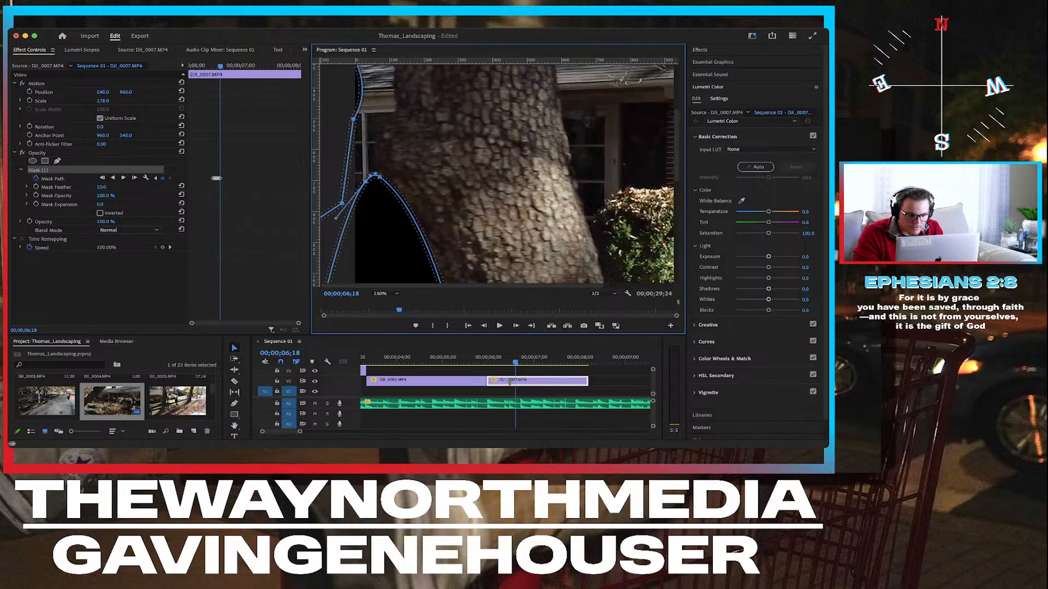
pyautogui.moveTo(376, 175)
pyautogui.mouseDown()
pyautogui.moveTo(369, 141)
pyautogui.moveTo(347, 170)
pyautogui.moveTo(370, 156)
pyautogui.mouseUp()
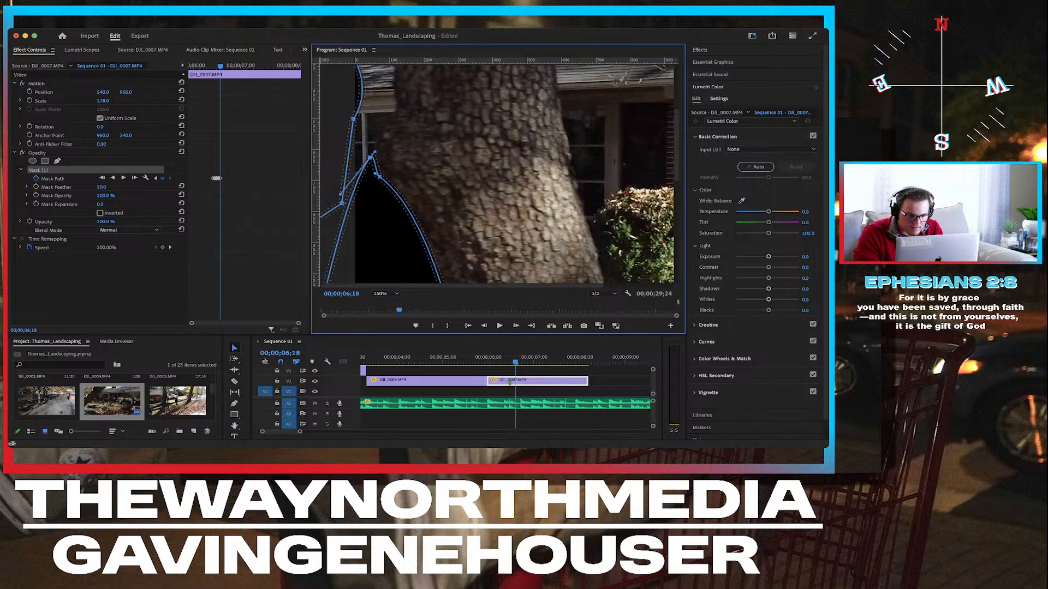
pyautogui.moveTo(342, 203); pyautogui.dragTo(333, 231)
pyautogui.moveTo(361, 173); pyautogui.dragTo(376, 141)
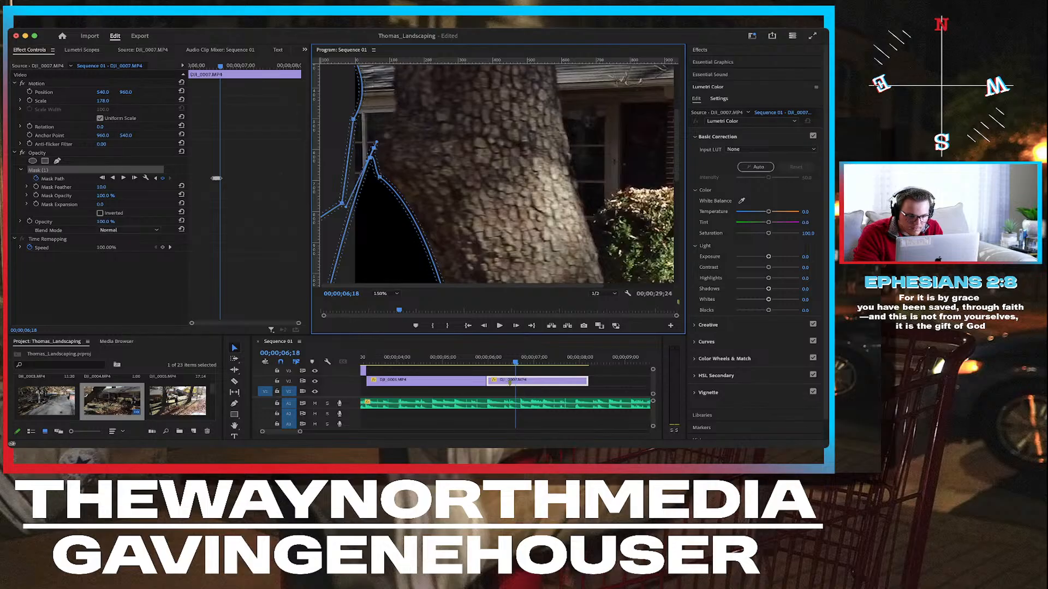
pyautogui.click(355, 194)
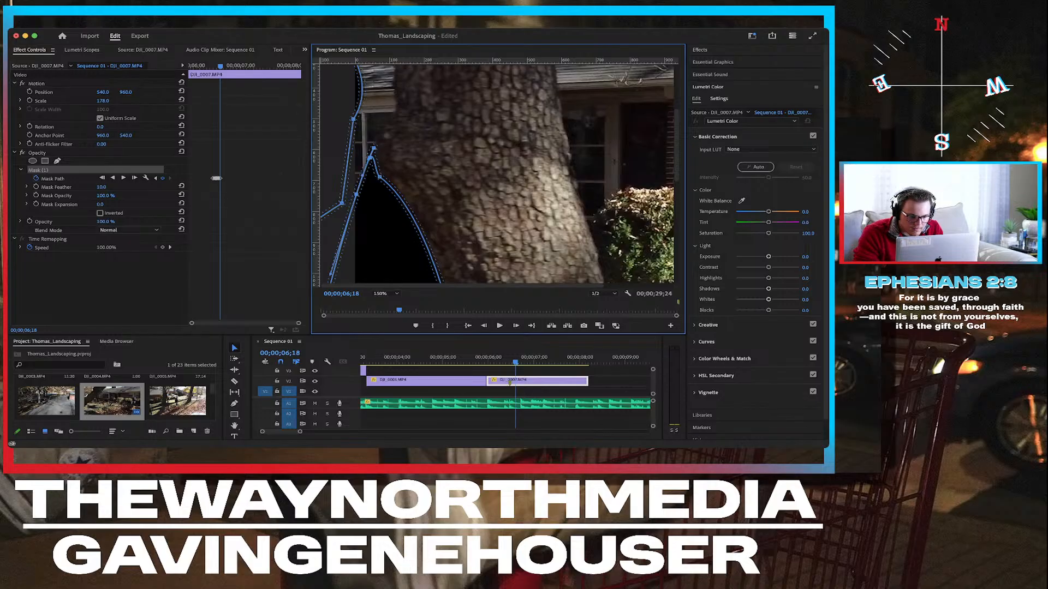
pyautogui.moveTo(356, 194); pyautogui.dragTo(384, 118)
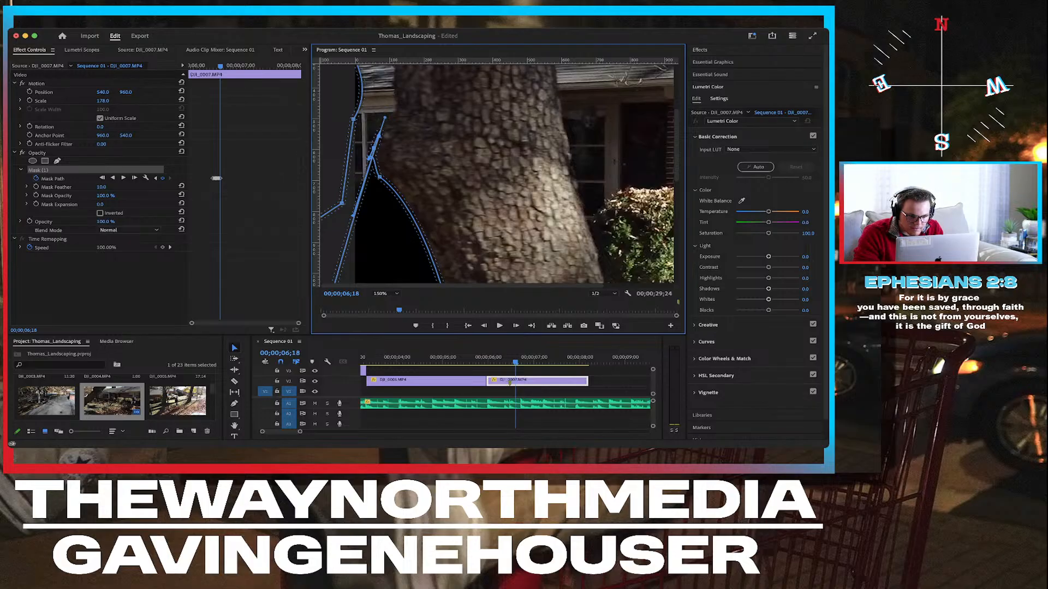
pyautogui.moveTo(384, 118); pyautogui.dragTo(380, 132)
# Try to pull the mask segment near the added points inward onto the bark.
pyautogui.moveTo(368, 170); pyautogui.dragTo(413, 152)
pyautogui.press('super+z')
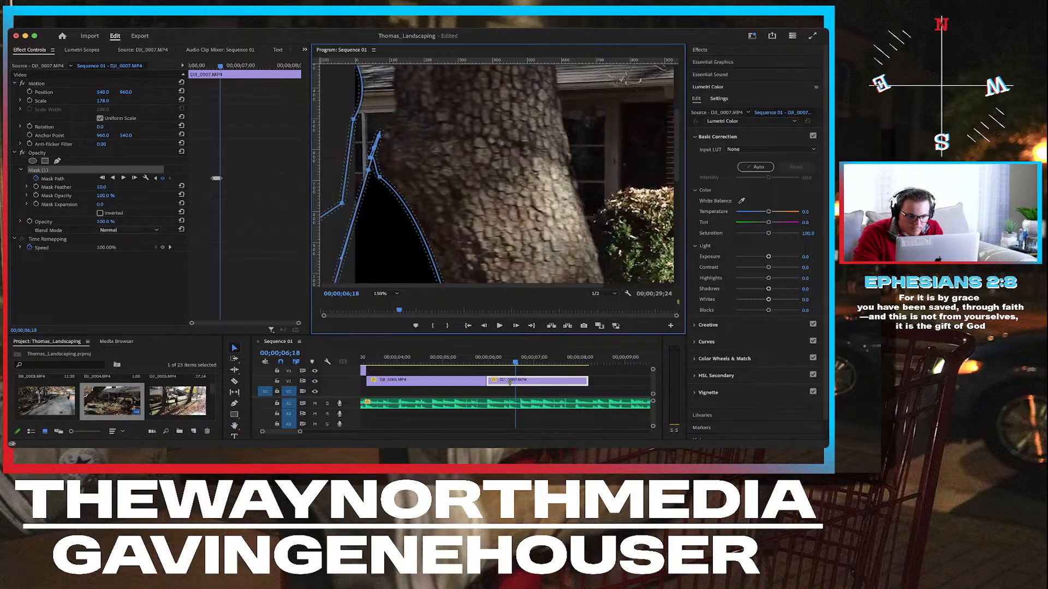
pyautogui.press('super+z')
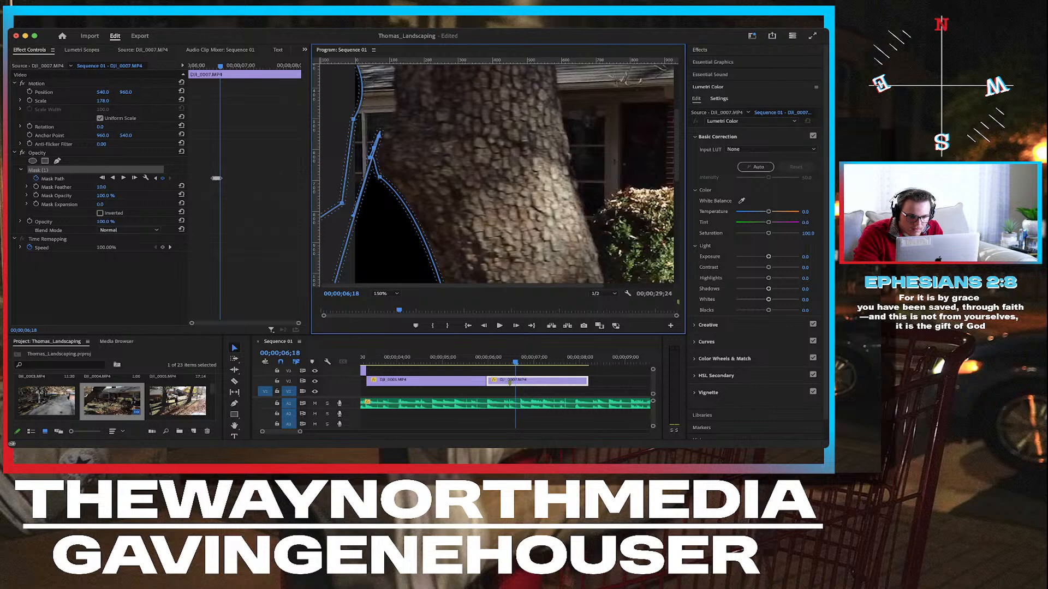
pyautogui.moveTo(363, 186); pyautogui.dragTo(394, 142)
pyautogui.press('super+z')
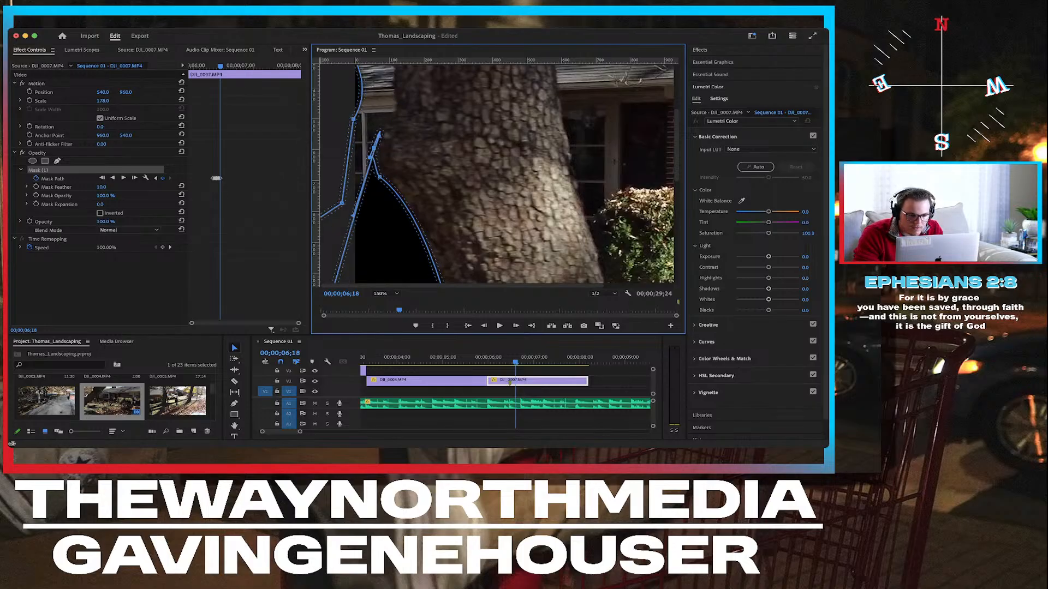
# Magnify the preview to 400% and add another mask point above the curved peak, raised beside the trunk's upper edge.
pyautogui.press('super+equal')
pyautogui.press('super+equal')
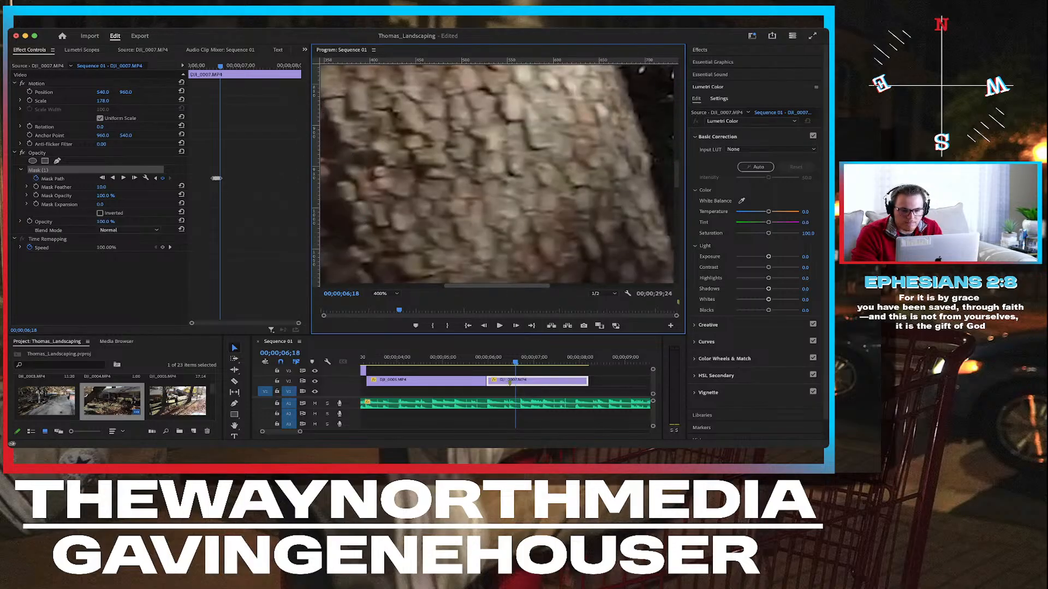
pyautogui.hscroll(-10, 497, 174)
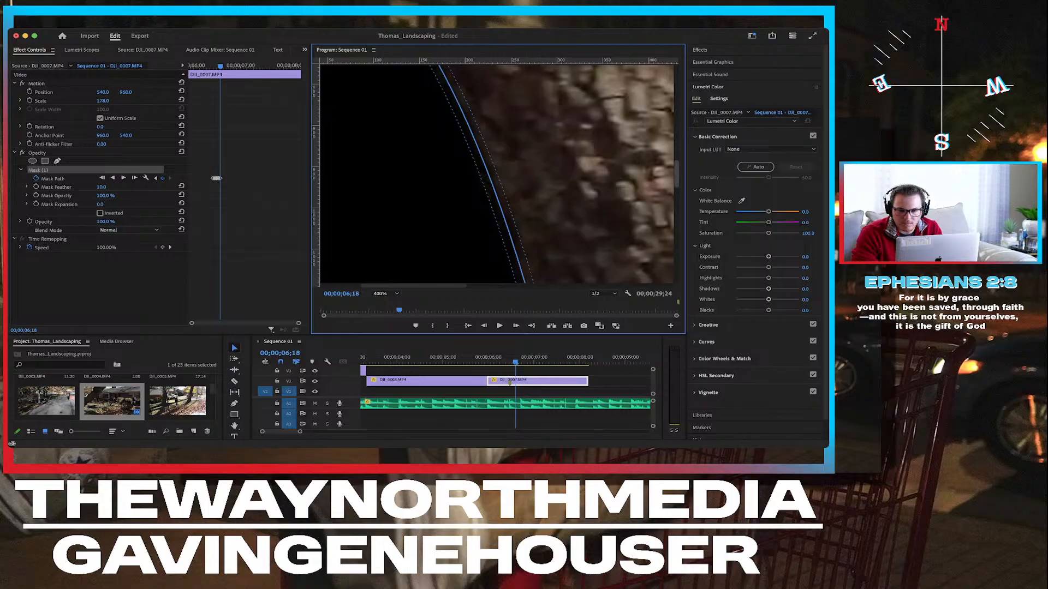
pyautogui.scroll(10, 496, 174)
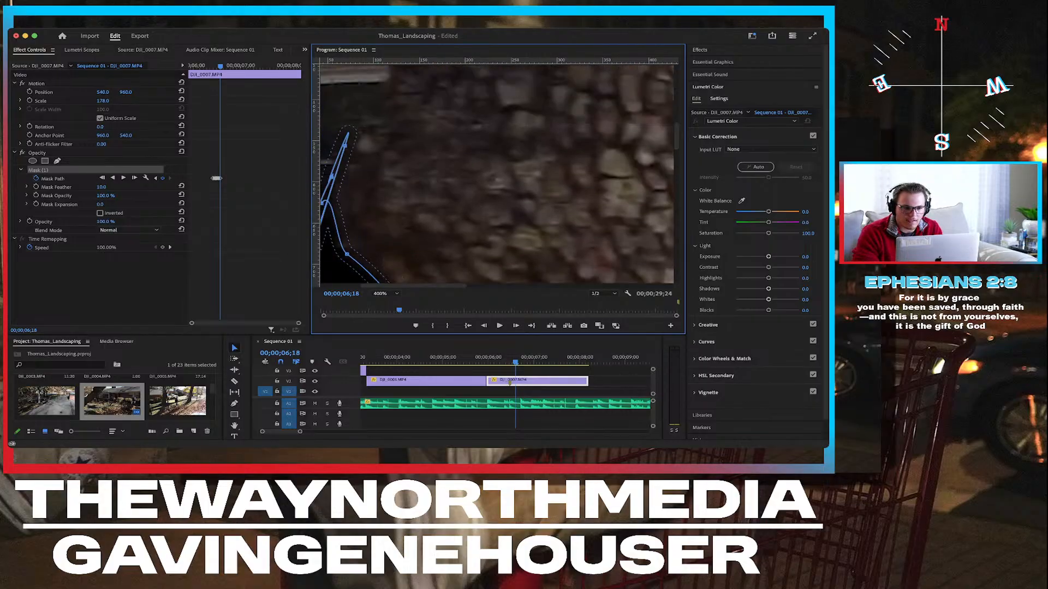
pyautogui.hscroll(-4, 497, 174)
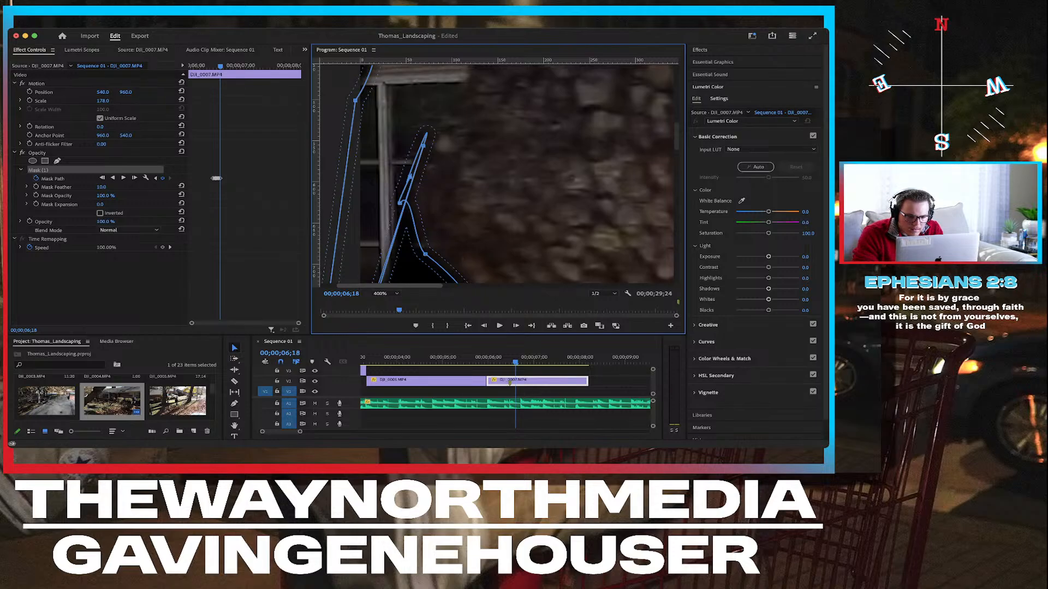
pyautogui.click(401, 218)
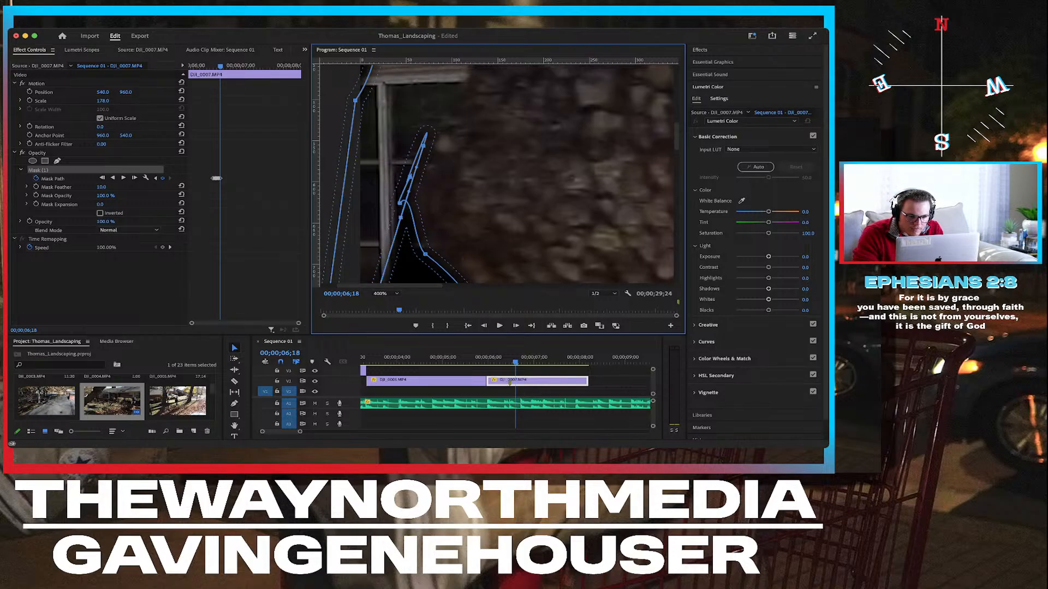
pyautogui.moveTo(400, 218); pyautogui.dragTo(411, 129)
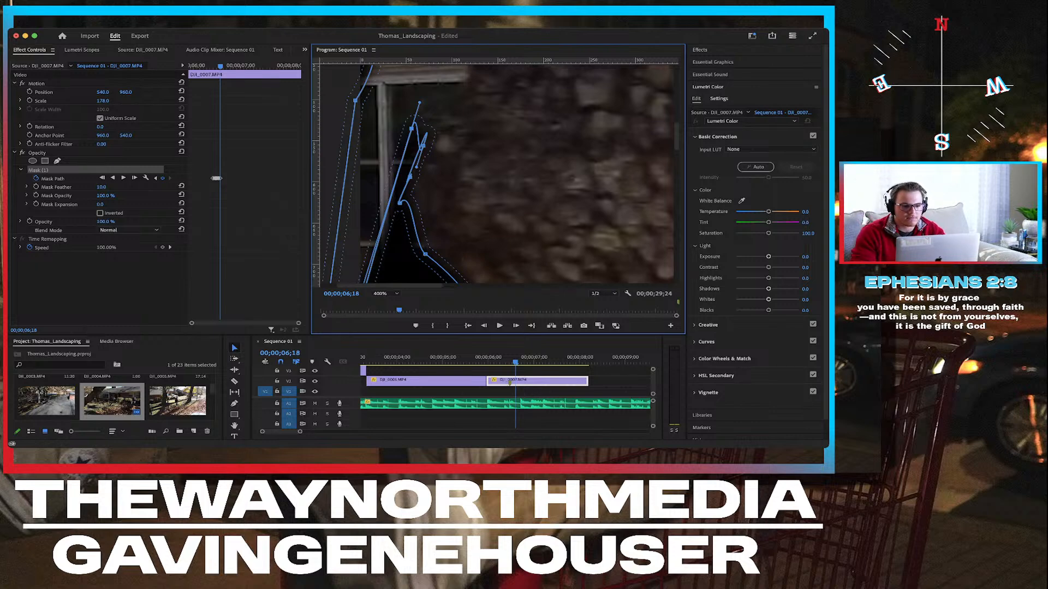
pyautogui.press('super+minus')
pyautogui.press('super+minus')
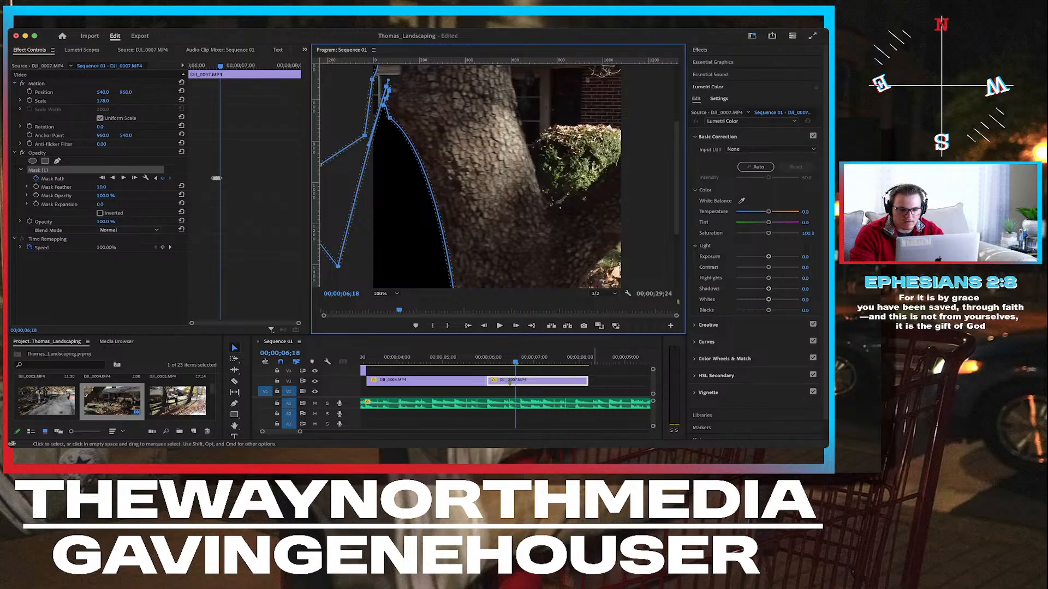
# Play the tree transition from 00;00;05;25 with the whole frame fitted in the preview.
pyautogui.click(595, 386)
pyautogui.press('-')
pyautogui.press('-')
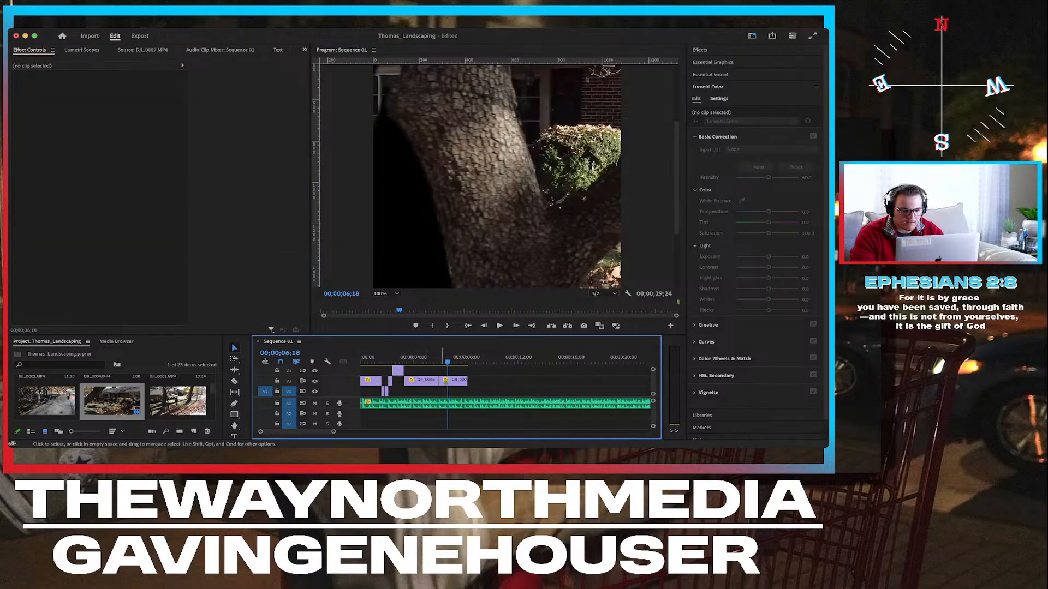
pyautogui.moveTo(447, 361); pyautogui.dragTo(437, 360)
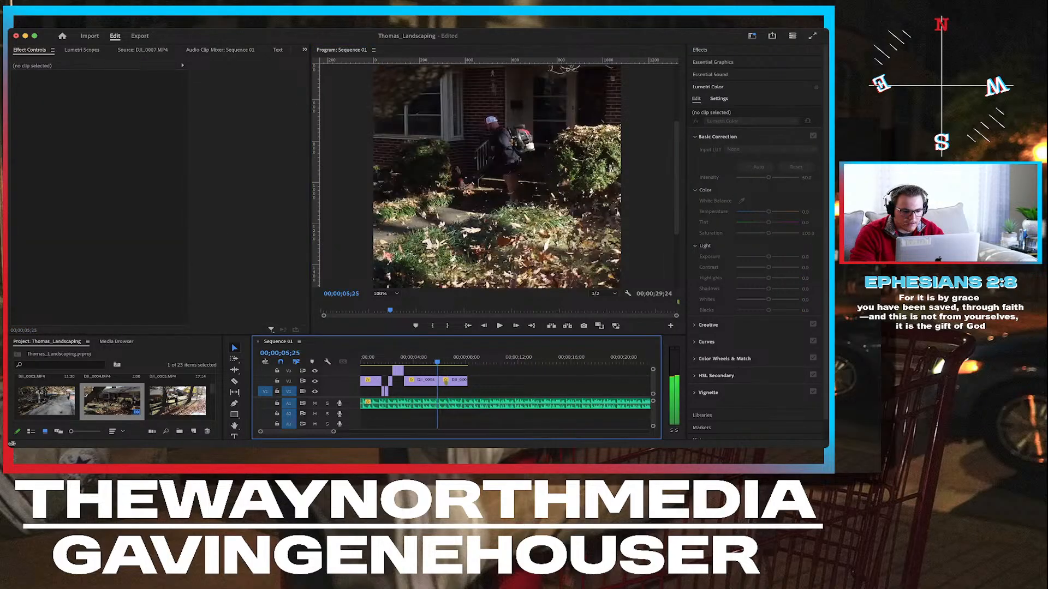
pyautogui.press('super+Tab')
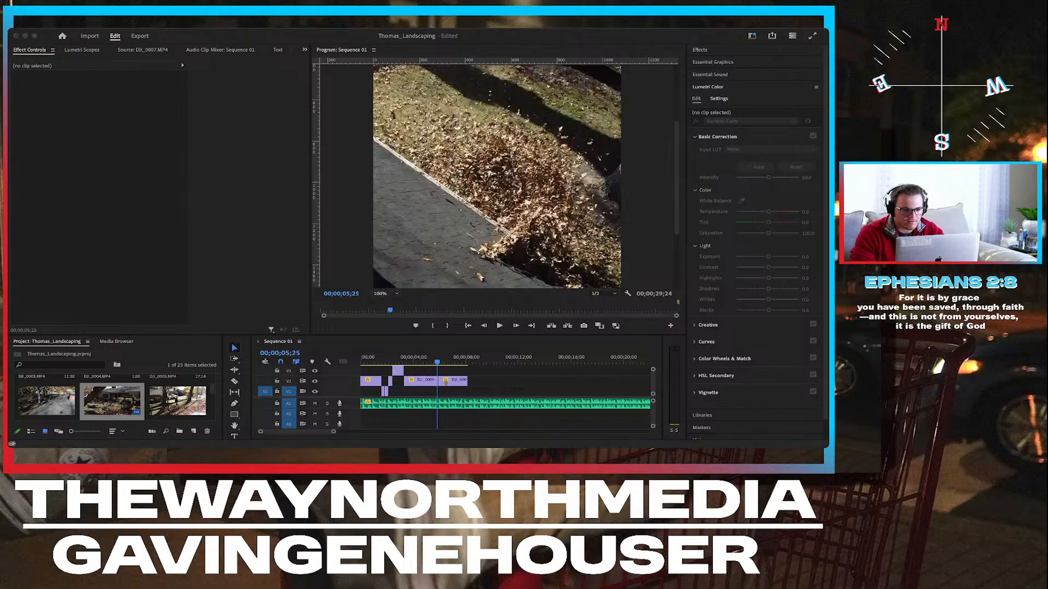
pyautogui.click(381, 303)
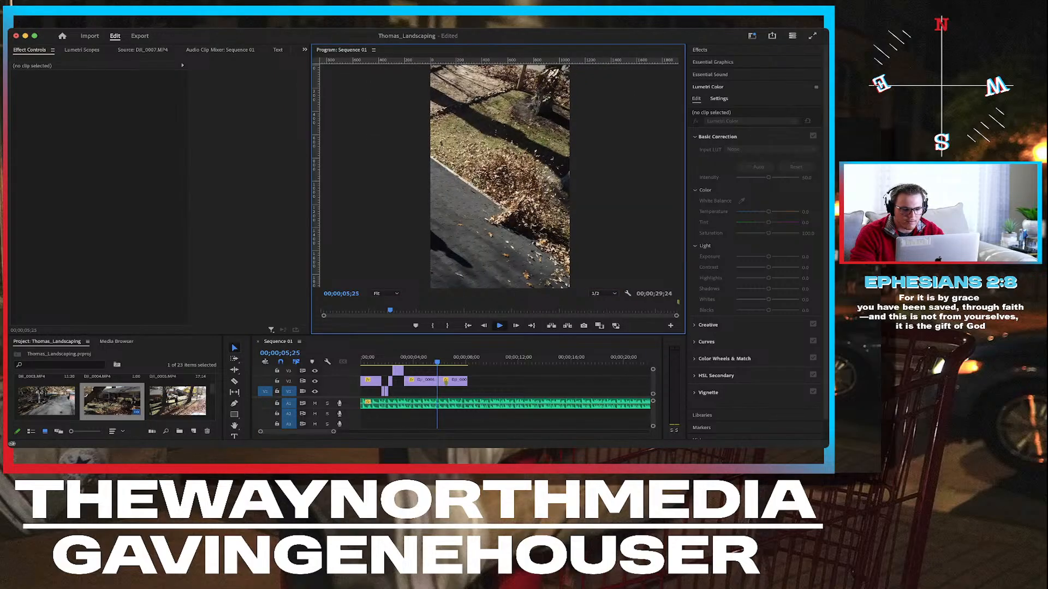
pyautogui.press('space')
pyautogui.press('space')
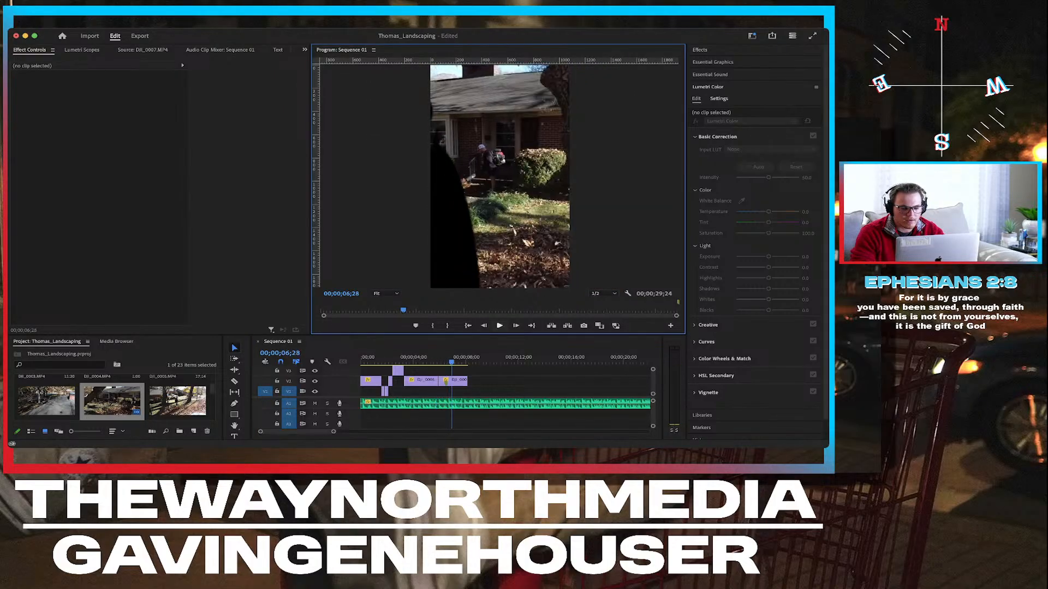
# Examine the trunk passing across the frame, frame by frame, ending at 00;00;06;11.
pyautogui.press('Left')
pyautogui.press('Left')
pyautogui.press('Left')
pyautogui.press('Left')
pyautogui.press('Left')
pyautogui.press('Left')
pyautogui.press('Left')
pyautogui.press('Left')
pyautogui.press('Left')
pyautogui.press('Left')
pyautogui.press('Left')
pyautogui.press('Left')
pyautogui.press('Left')
pyautogui.press('Left')
pyautogui.press('Left')
pyautogui.press('Left')
pyautogui.press('Left')
pyautogui.press('Left')
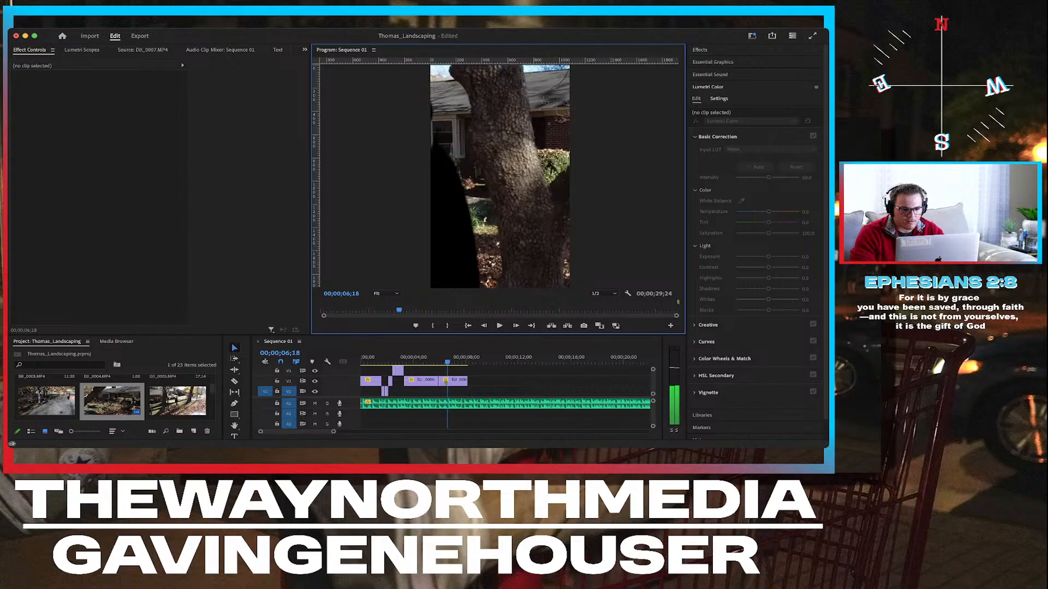
pyautogui.press('Right')
pyautogui.press('Right')
pyautogui.press('Right')
pyautogui.press('Right')
pyautogui.press('Right')
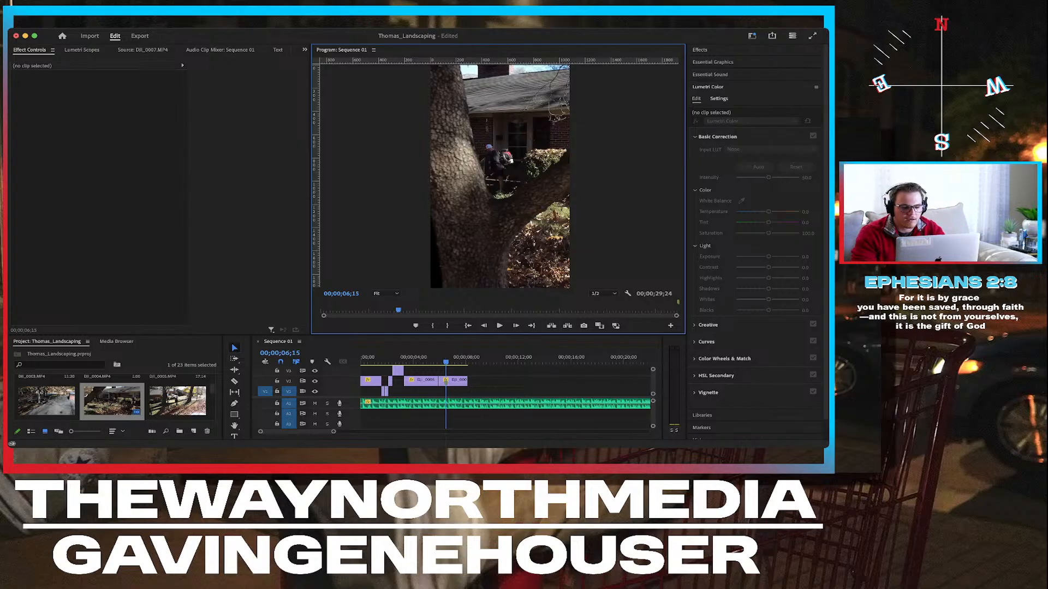
pyautogui.press('Left')
pyautogui.press('Left')
pyautogui.press('Left')
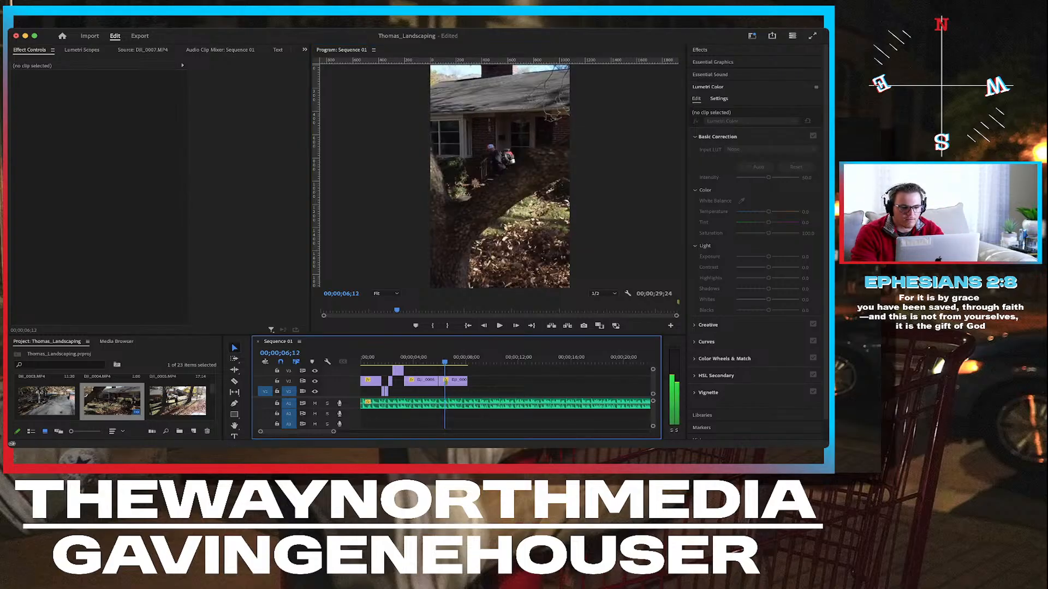
pyautogui.press('Left')
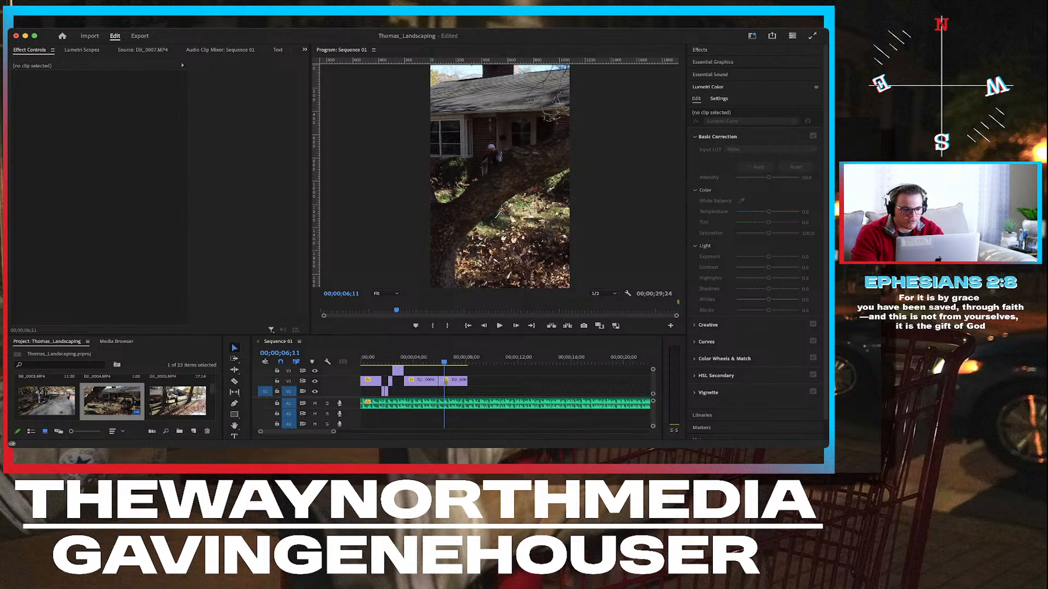
# Delete Mask (1) from the DJI_0007.MP4 clip's opacity and collapse the Opacity settings.
pyautogui.click(460, 381)
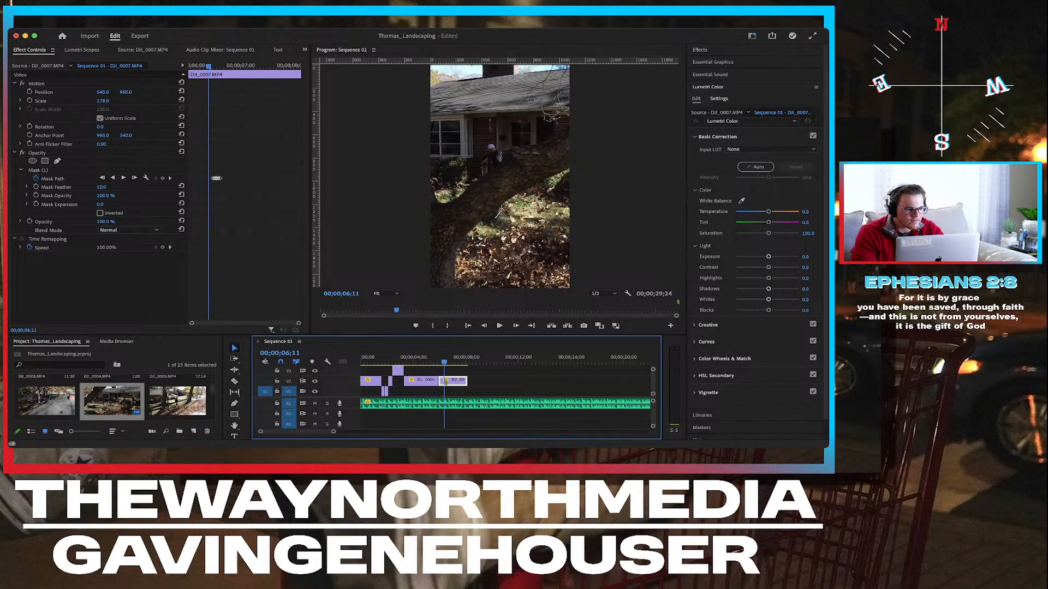
pyautogui.click(38, 170)
pyautogui.press('Delete')
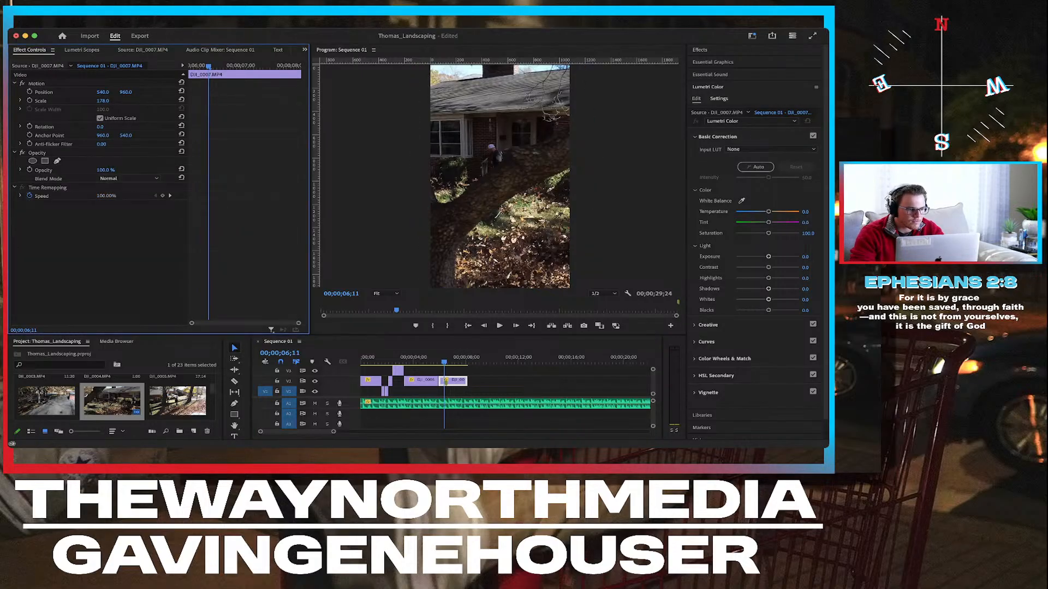
pyautogui.click(14, 153)
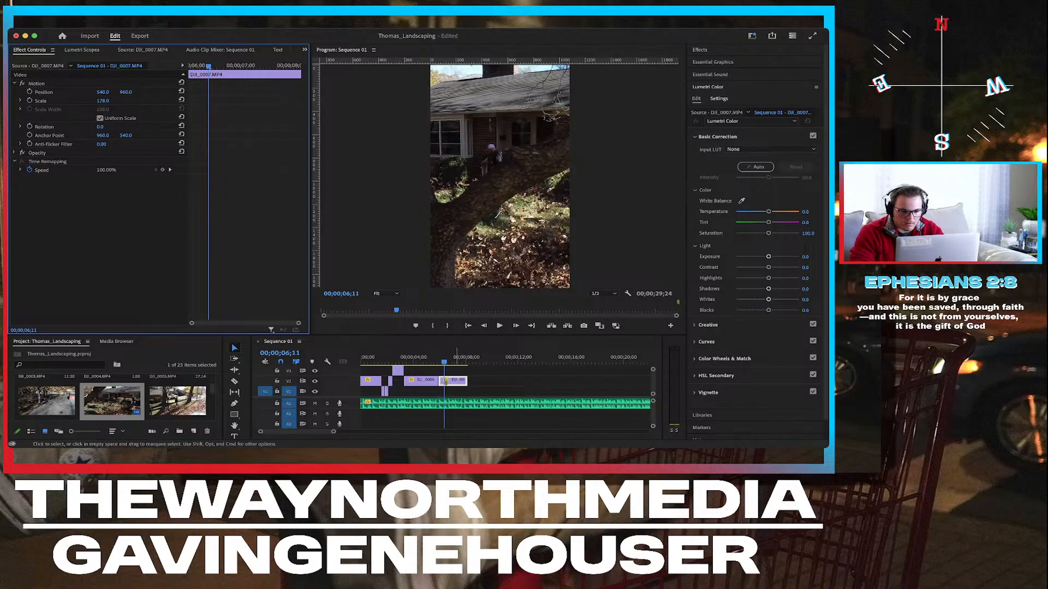
# Mark the sequence's in point at 00;00;06;00 and out point at 00;00;08;05, spanning the last DJI_0007.MP4 clip.
pyautogui.scroll(5, 454, 377)
pyautogui.moveTo(454, 360); pyautogui.dragTo(375, 360)
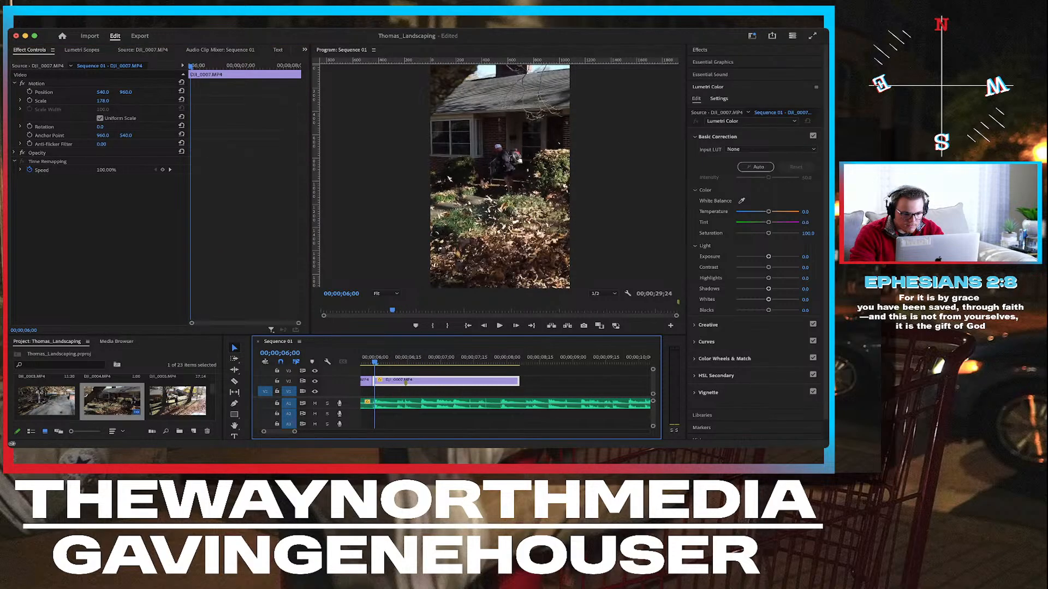
pyautogui.press('i')
pyautogui.press('Down')
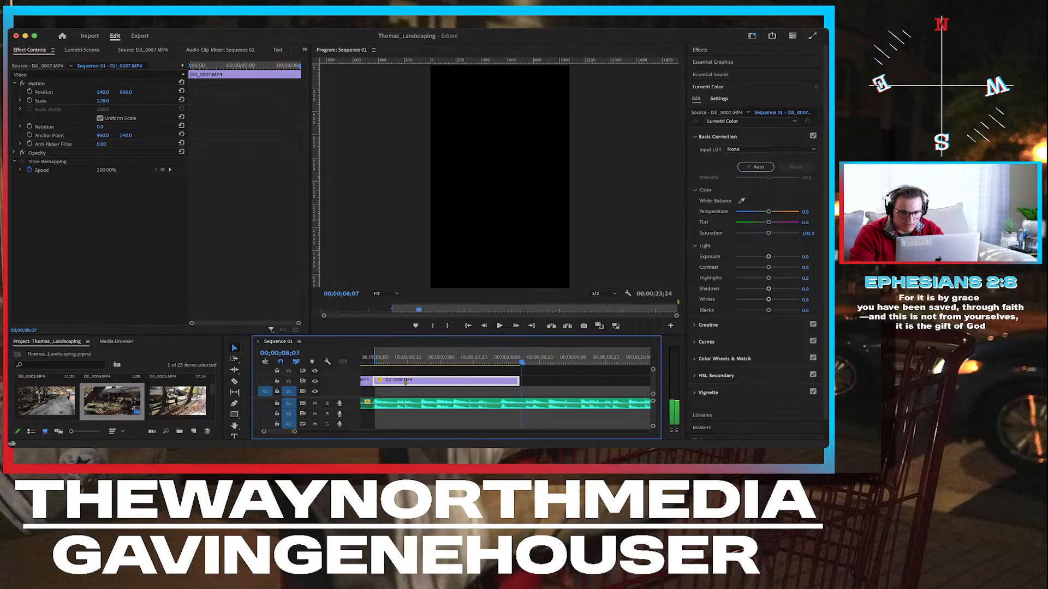
pyautogui.press('Right')
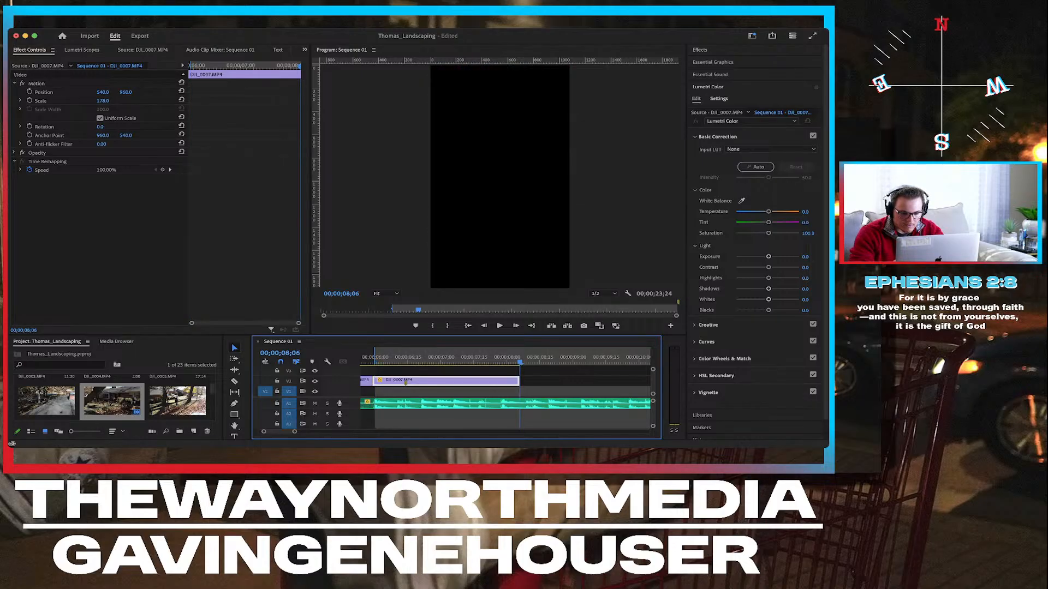
pyautogui.press('Left')
pyautogui.press('o')
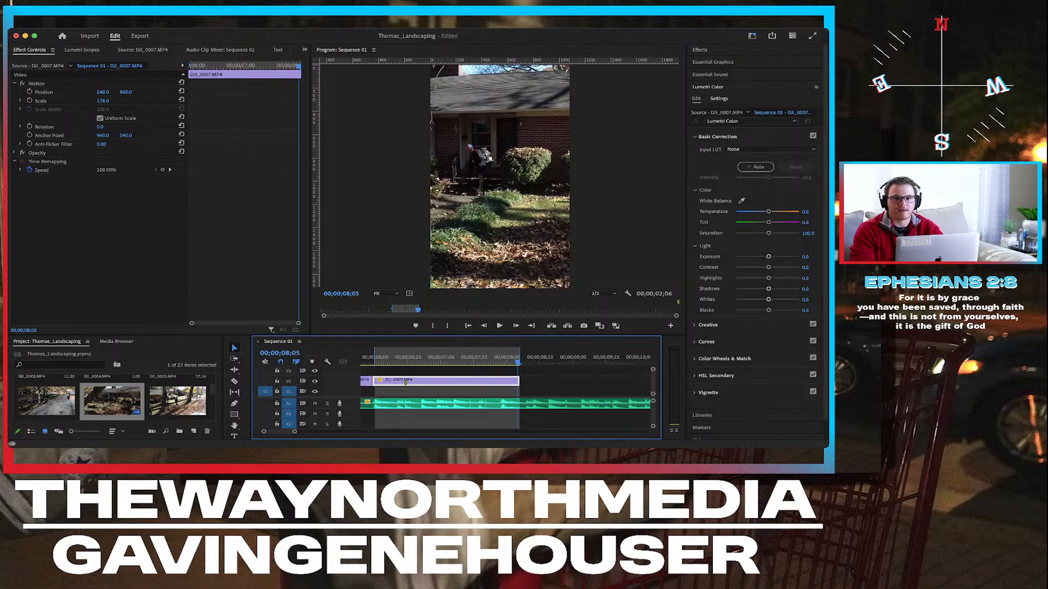
# Open the export settings for the marked range of Sequence 01 and name the output file Tree.mp4.
pyautogui.click(568, 382)
pyautogui.press('super+m')
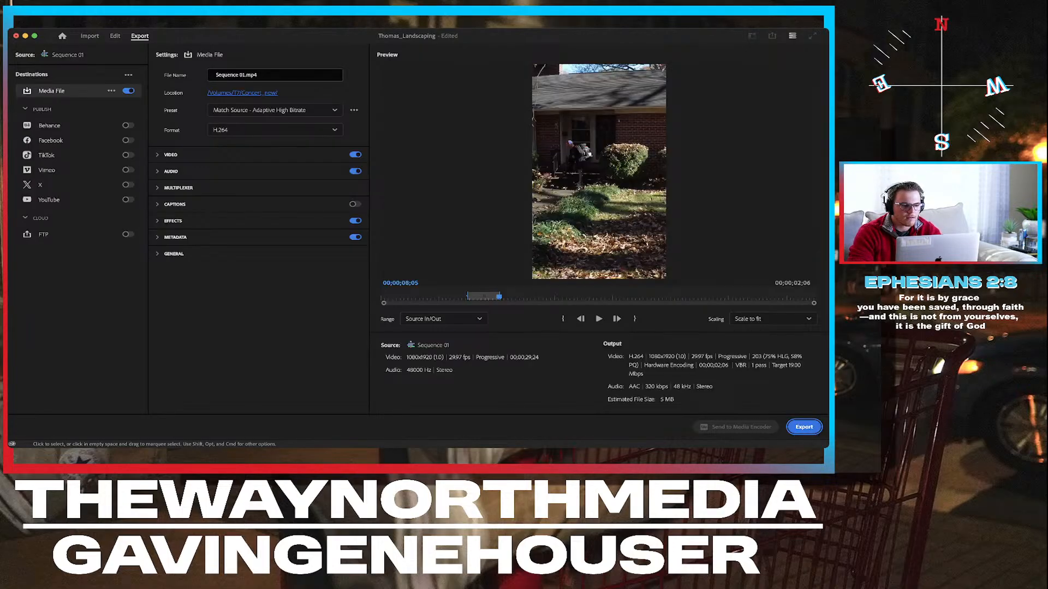
pyautogui.click(245, 75)
pyautogui.write('Tree')
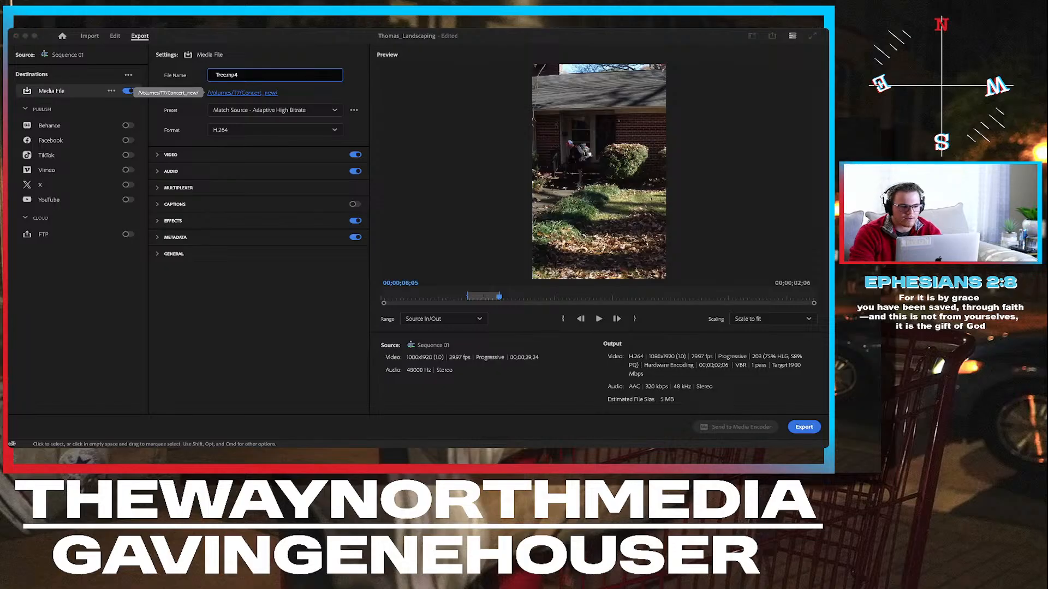
# Export the marked range without audio as Sequence 01.mp4 into the VFX folder of Thomas Landscaping, using H.264 with Match Source - Adaptive High Bitrate.
pyautogui.click(243, 92)
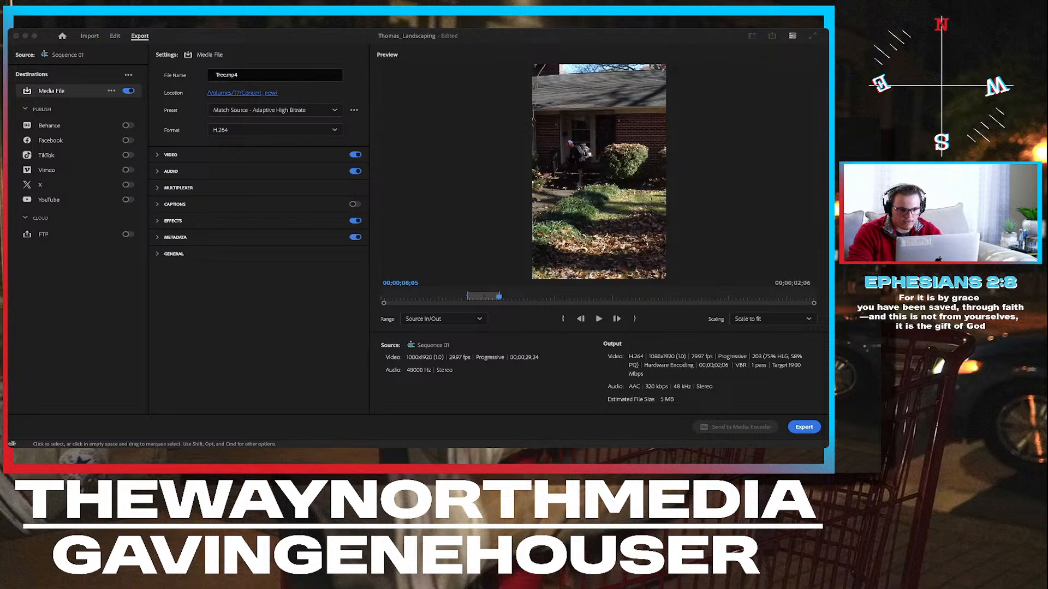
pyautogui.press('Return')
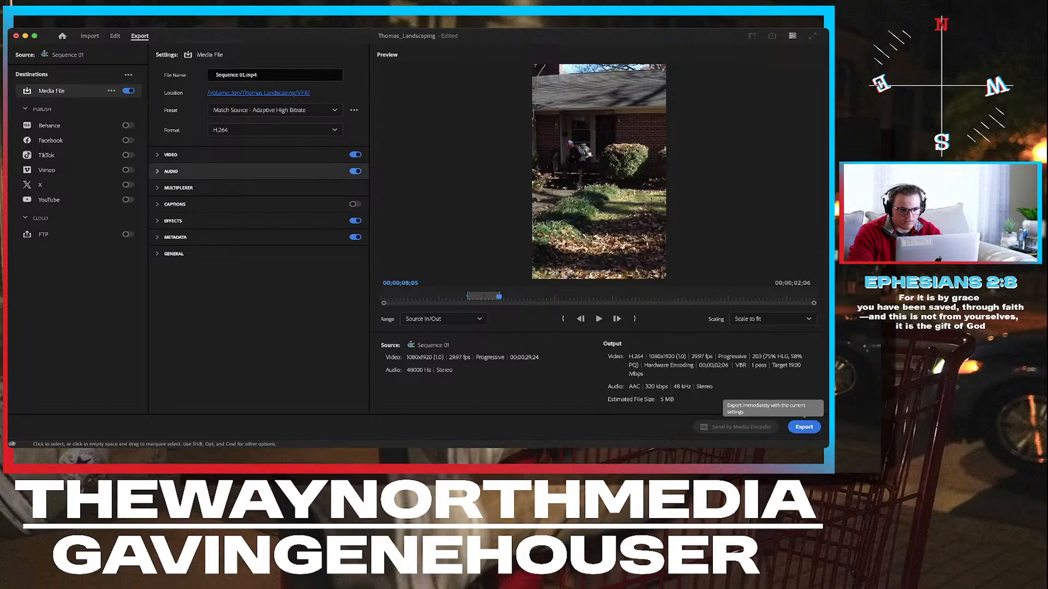
pyautogui.click(355, 171)
pyautogui.click(804, 427)
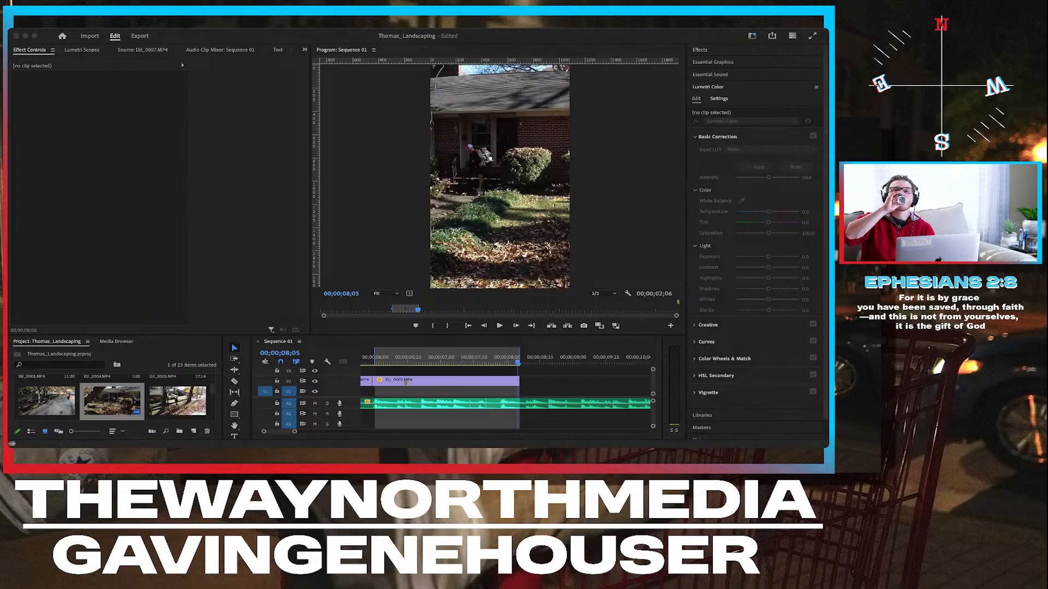
# Play the edited sequence from its start and examine the rooftop shot in an enlarged program preview.
pyautogui.press('super+Tab')
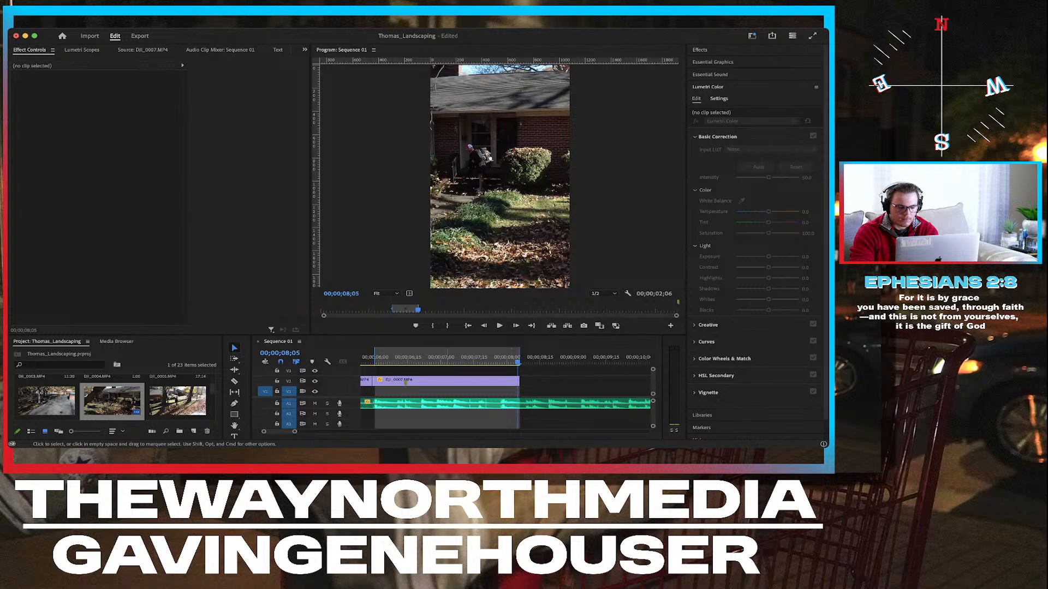
pyautogui.scroll(-5, 406, 382)
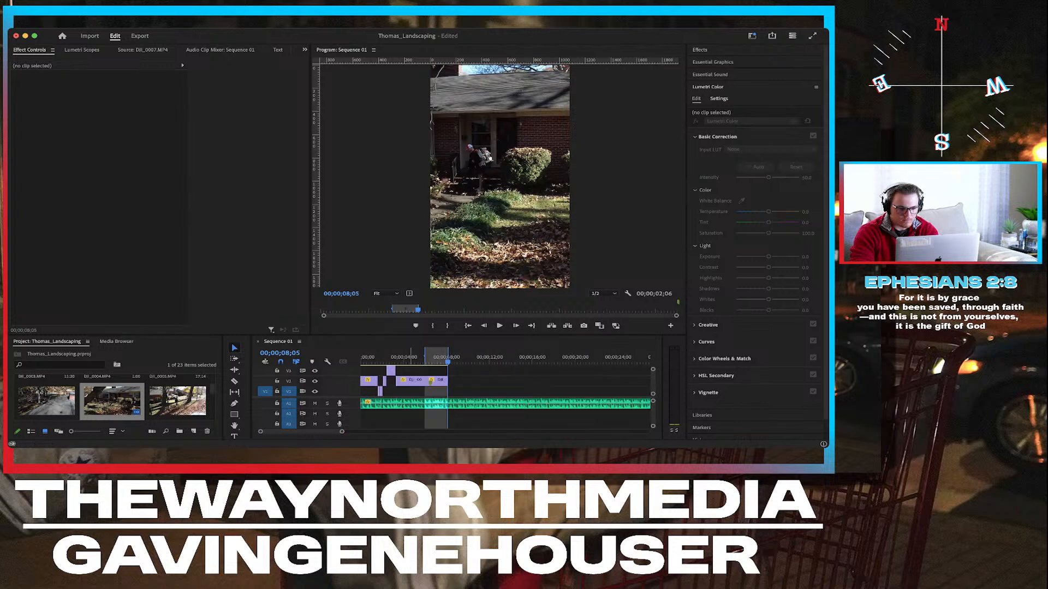
pyautogui.press('Home')
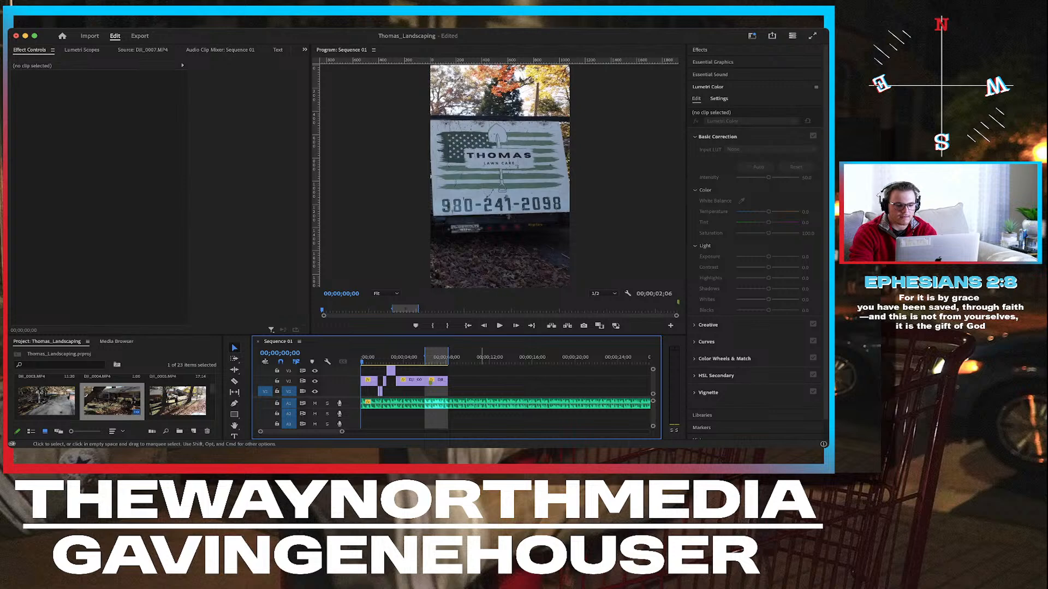
pyautogui.press('space')
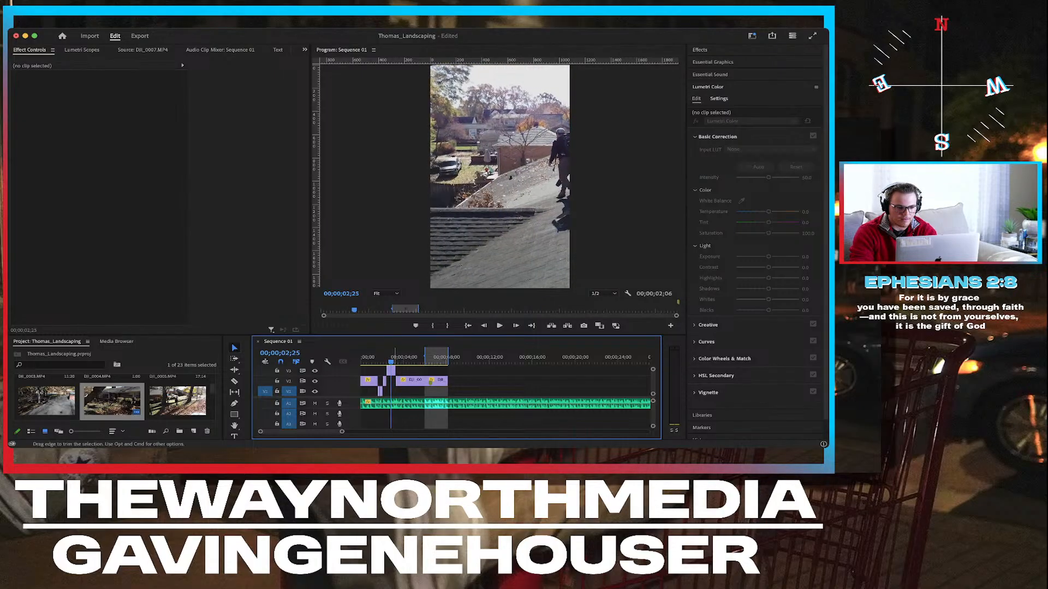
pyautogui.press('`')
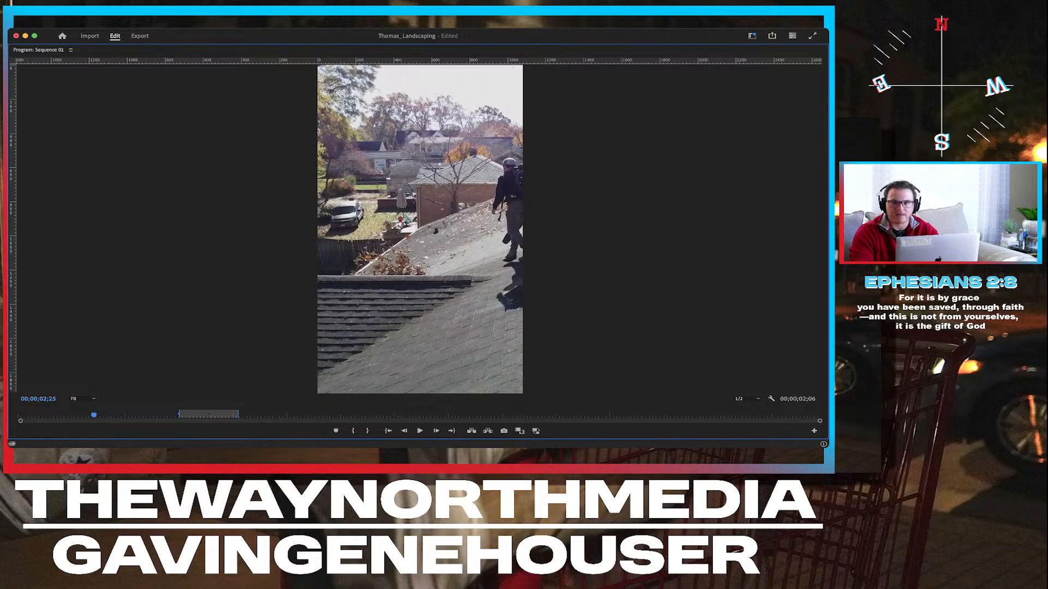
pyautogui.press('`')
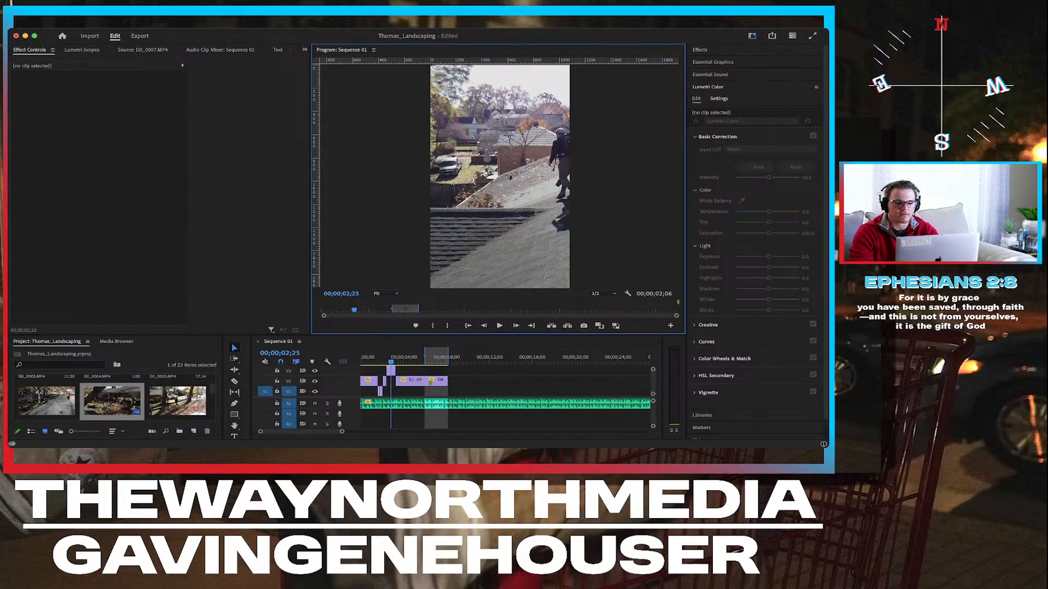
# Review the driveway shot enlarged and the front-yard clip in the marked range, leaving the playhead at 00;00;06;09.
pyautogui.moveTo(391, 362); pyautogui.dragTo(404, 362)
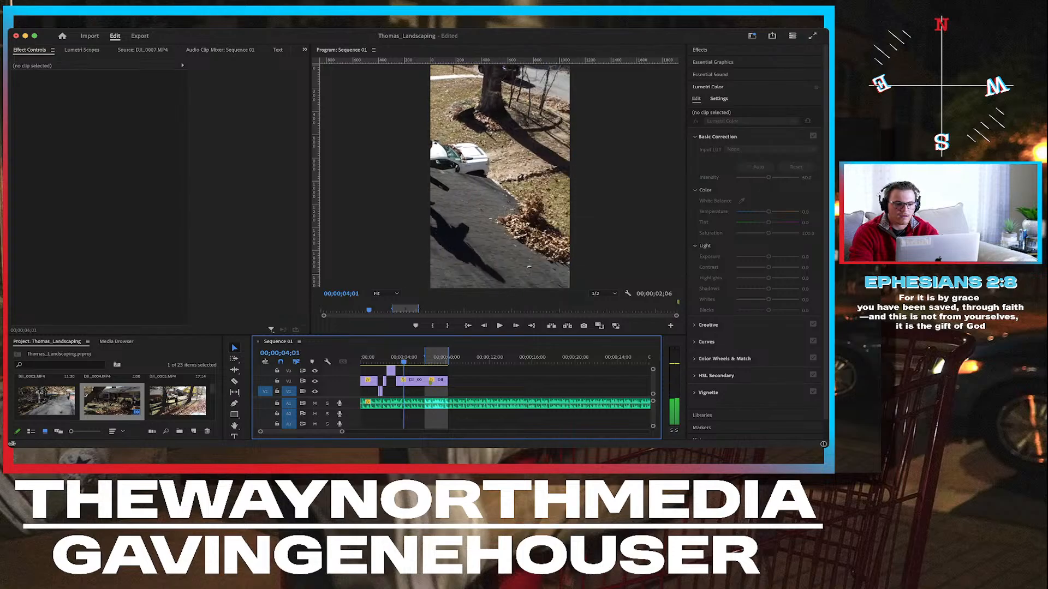
pyautogui.press('`')
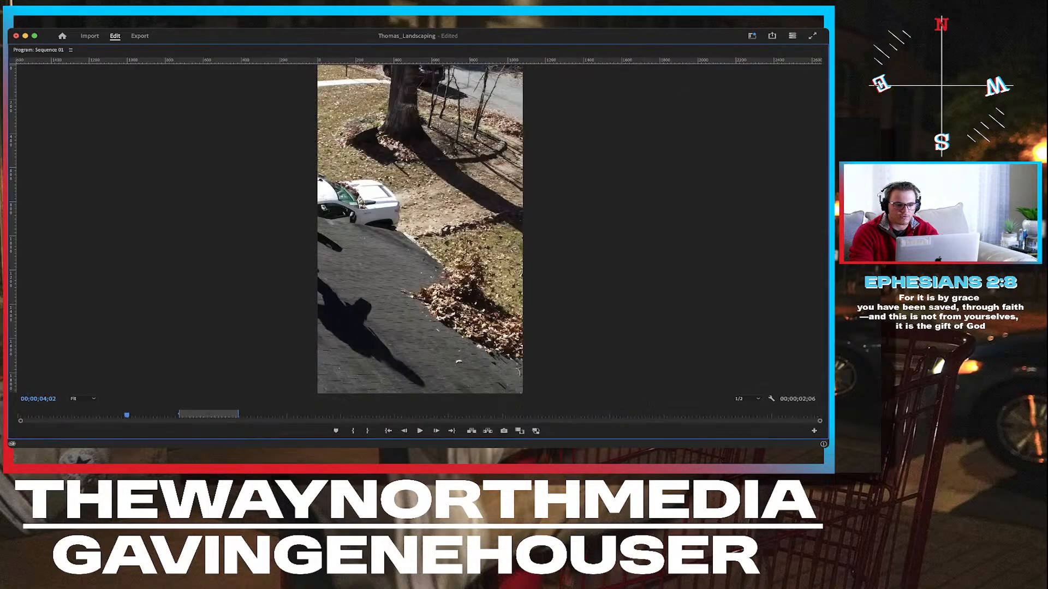
pyautogui.press('`')
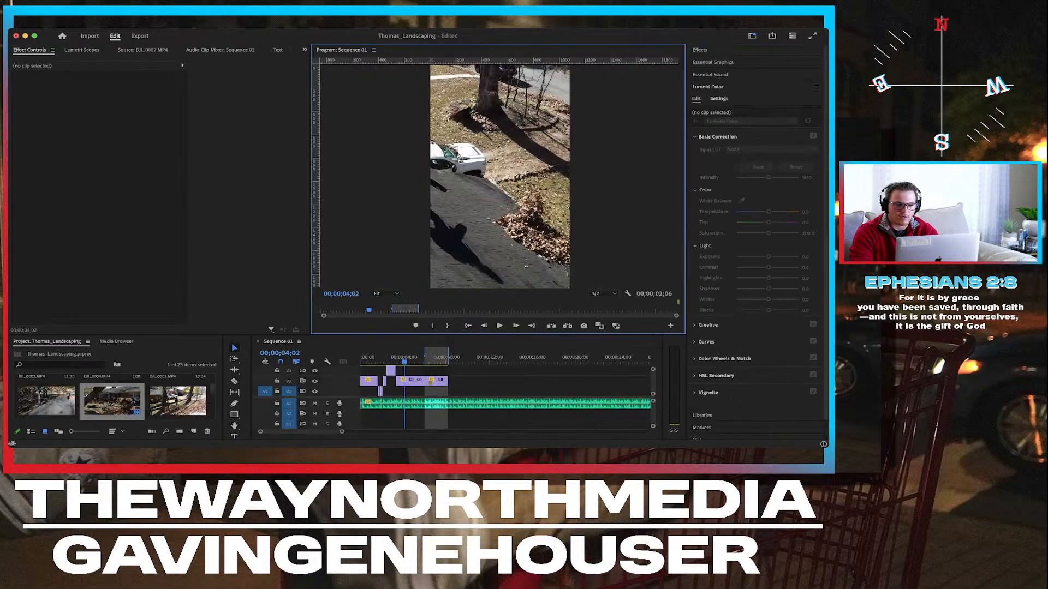
pyautogui.click(430, 359)
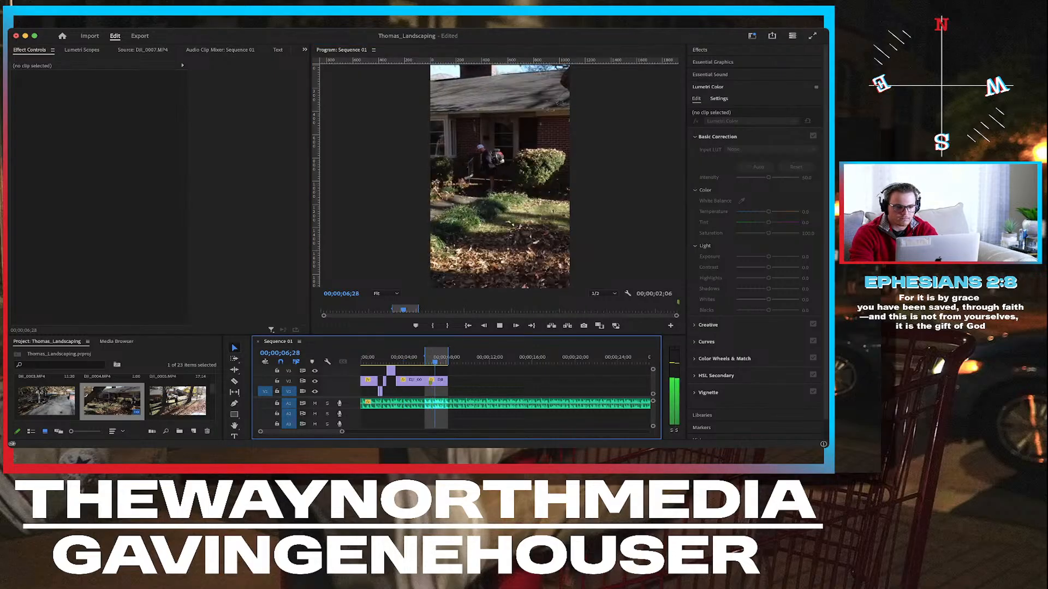
pyautogui.press('space')
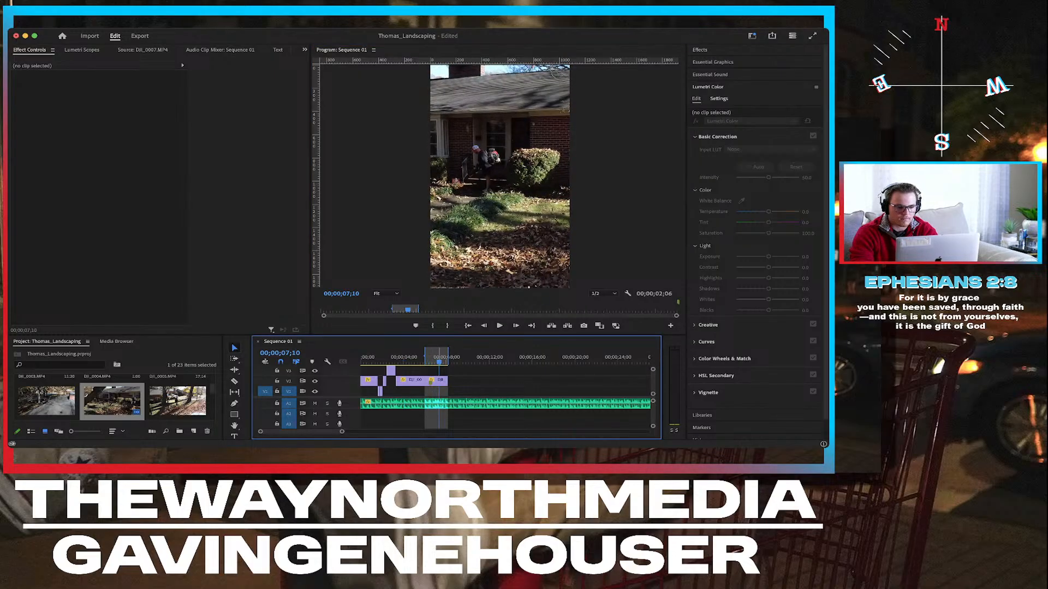
pyautogui.moveTo(439, 361); pyautogui.dragTo(428, 361)
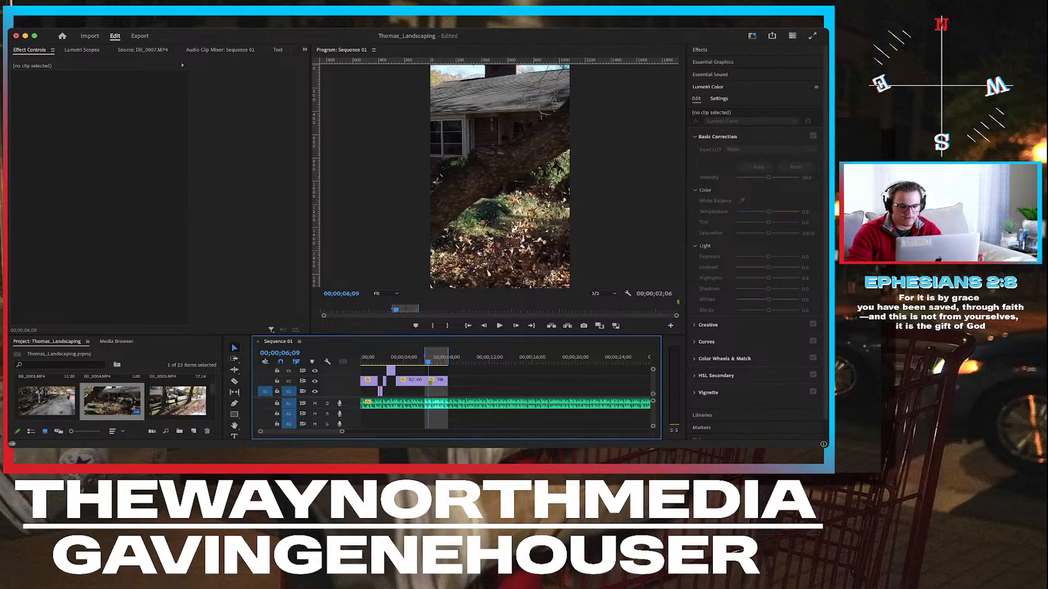
pyautogui.press('super+s')
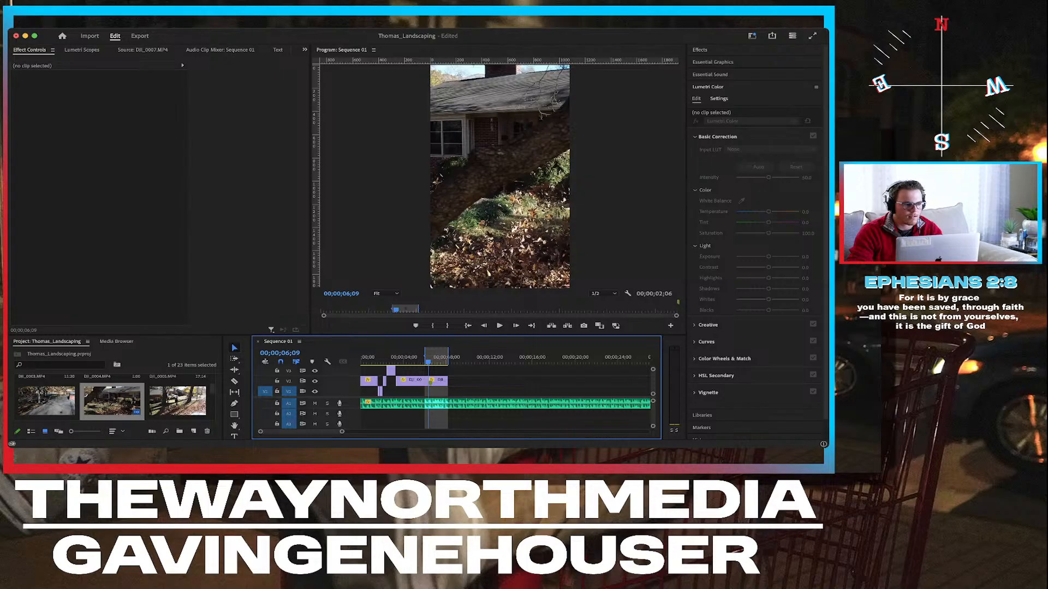
pyautogui.press('super+Tab')
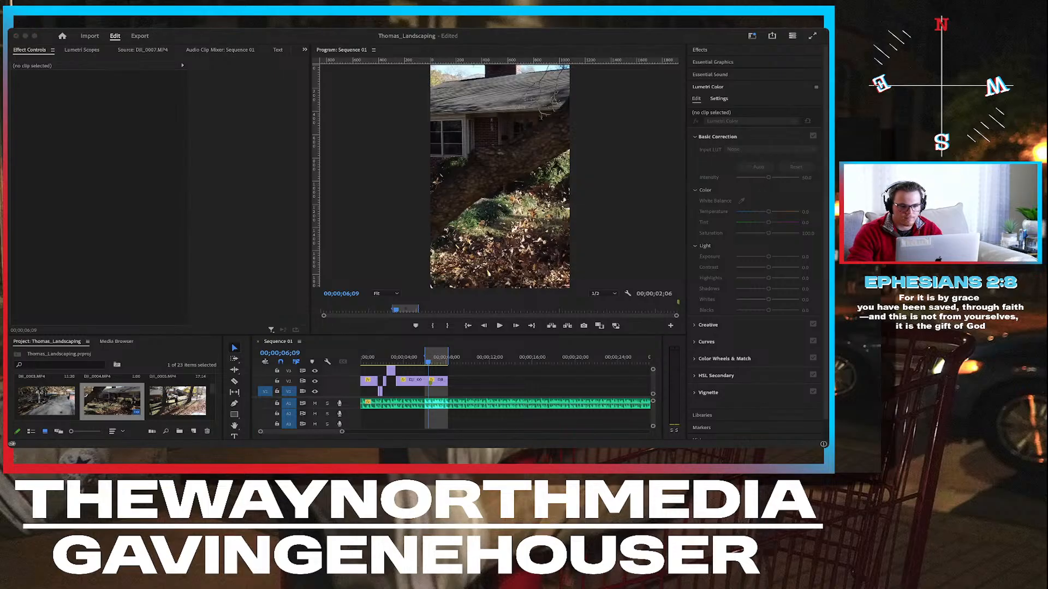
pyautogui.press('super+Tab')
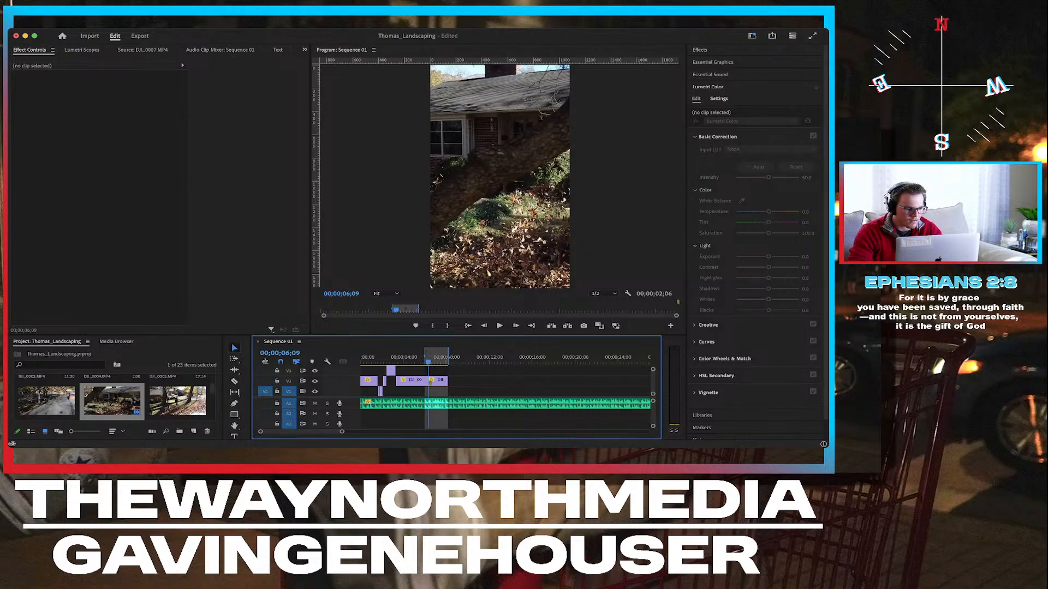
pyautogui.press('super+Tab')
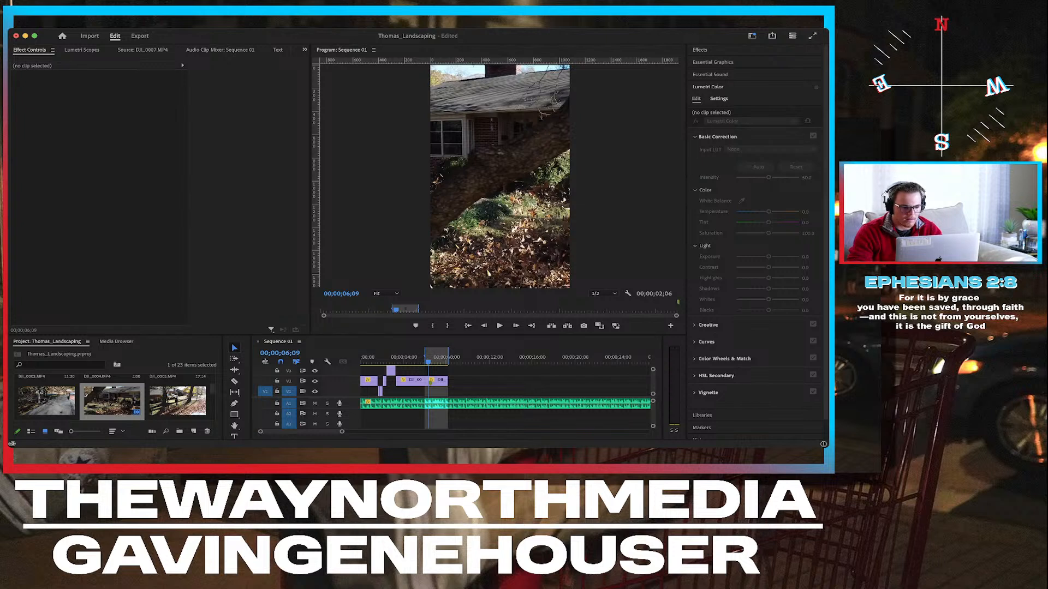
pyautogui.press('super+Tab')
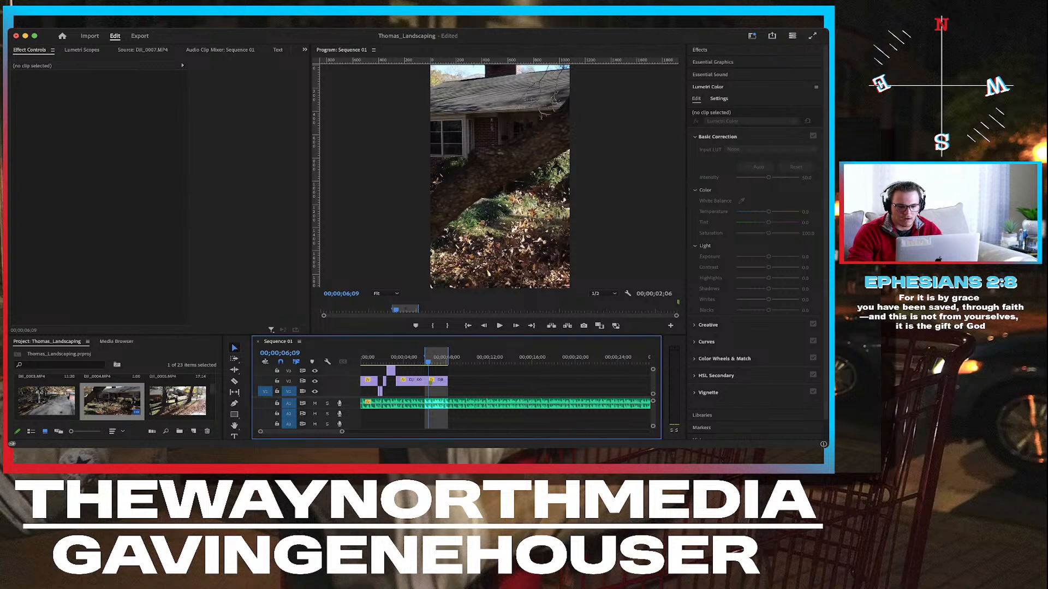
pyautogui.press('super+Tab')
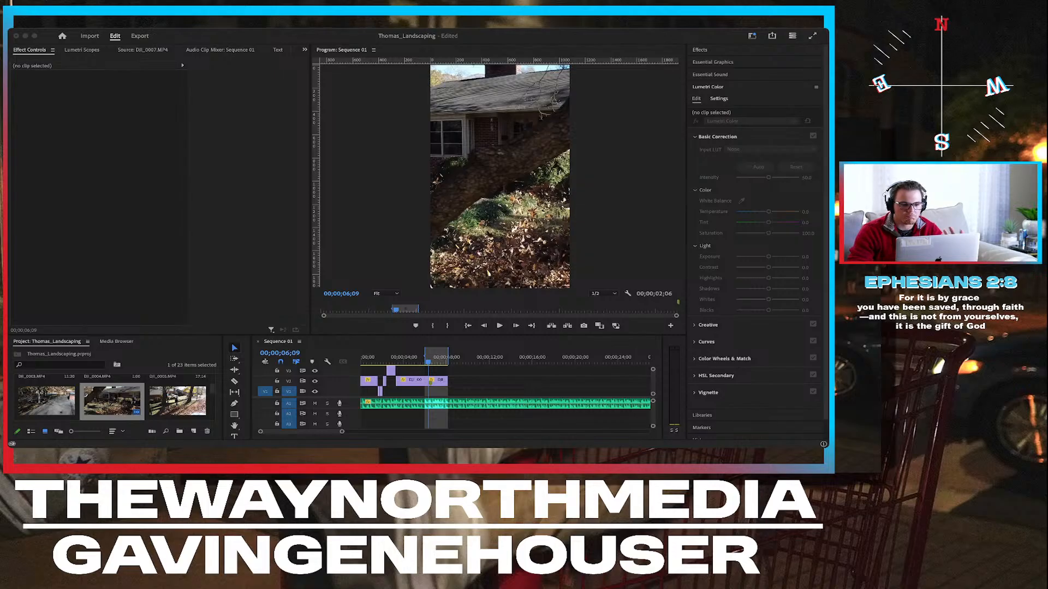
pyautogui.press('super+Tab')
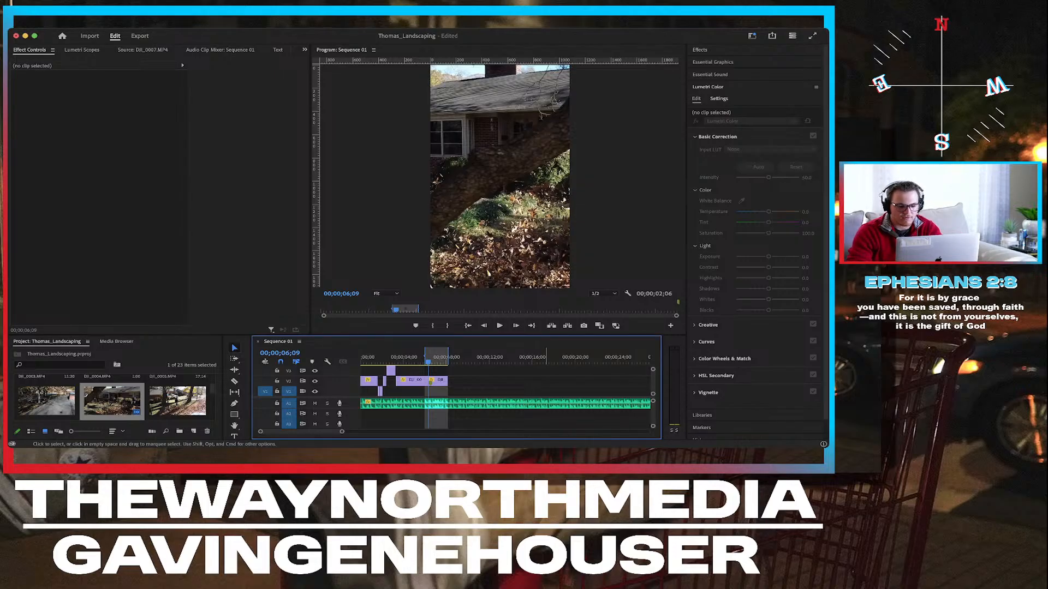
pyautogui.press('super+s')
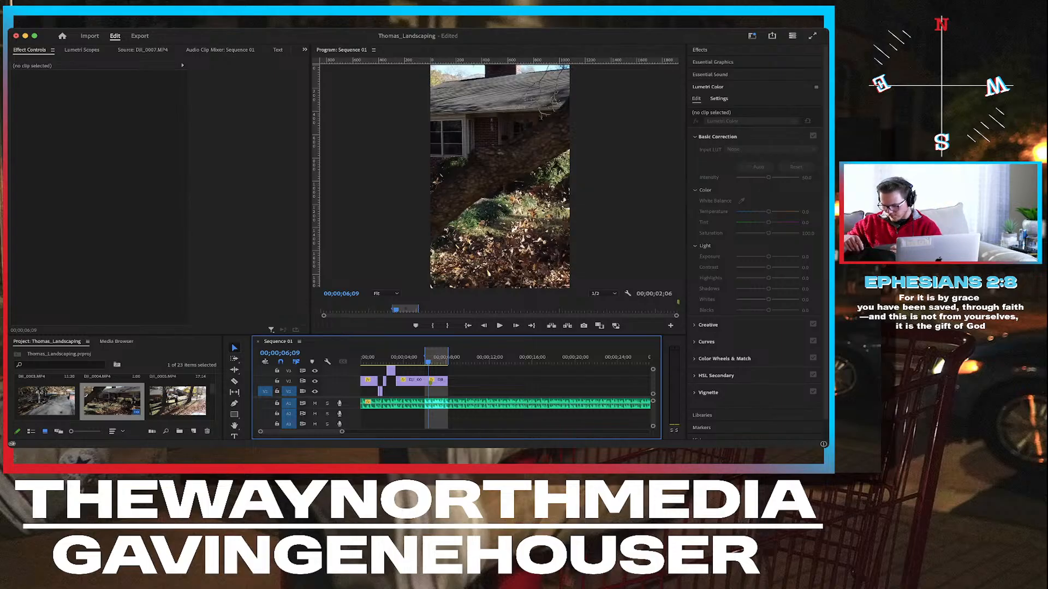
pyautogui.press('Return')
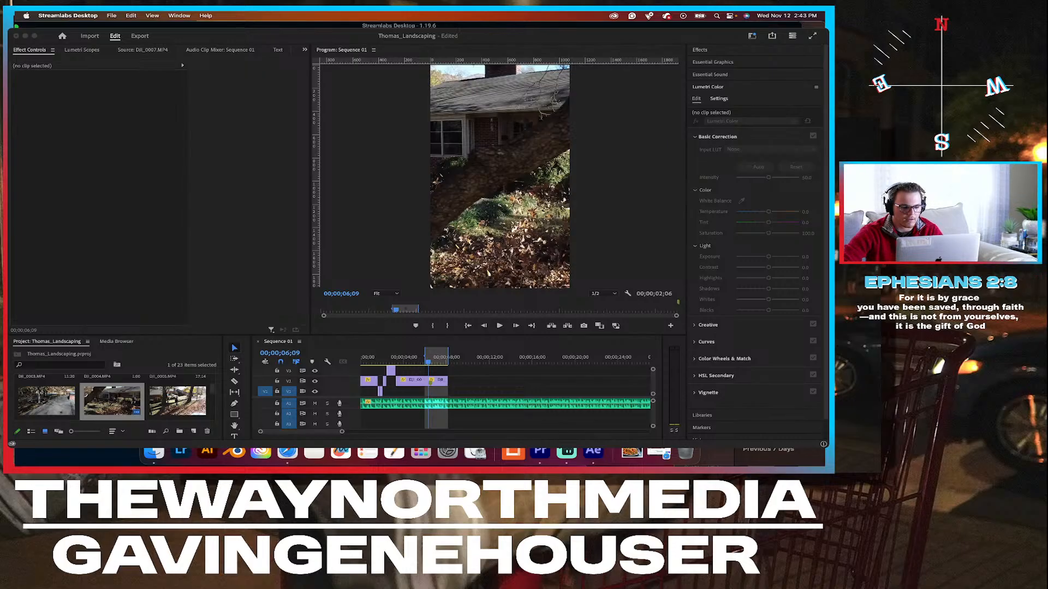
# Hide the Editor source in Streamlabs Desktop and switch to After Effects.
pyautogui.click(388, 330)
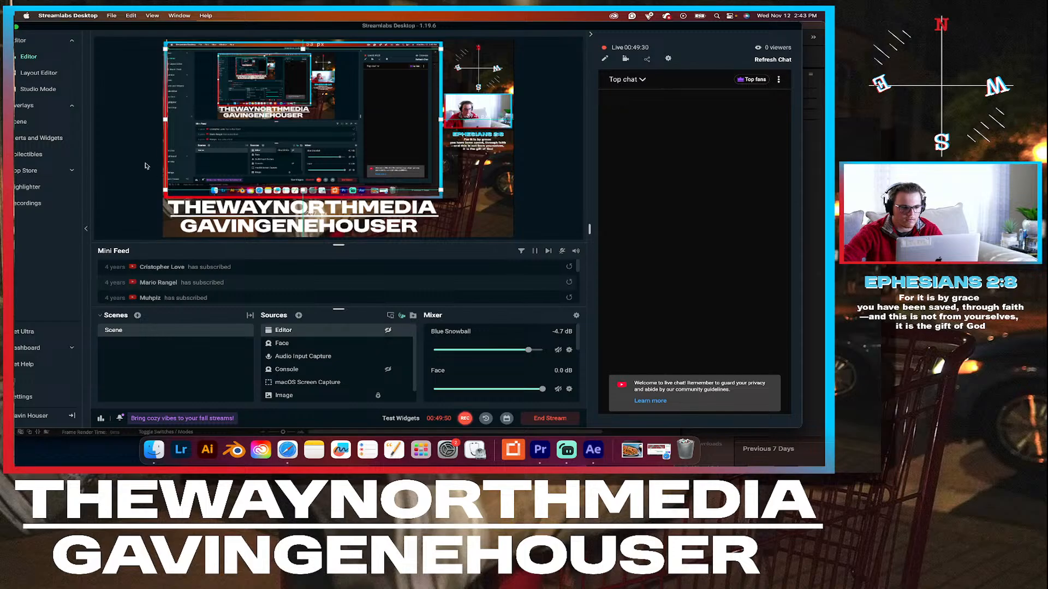
pyautogui.click(595, 452)
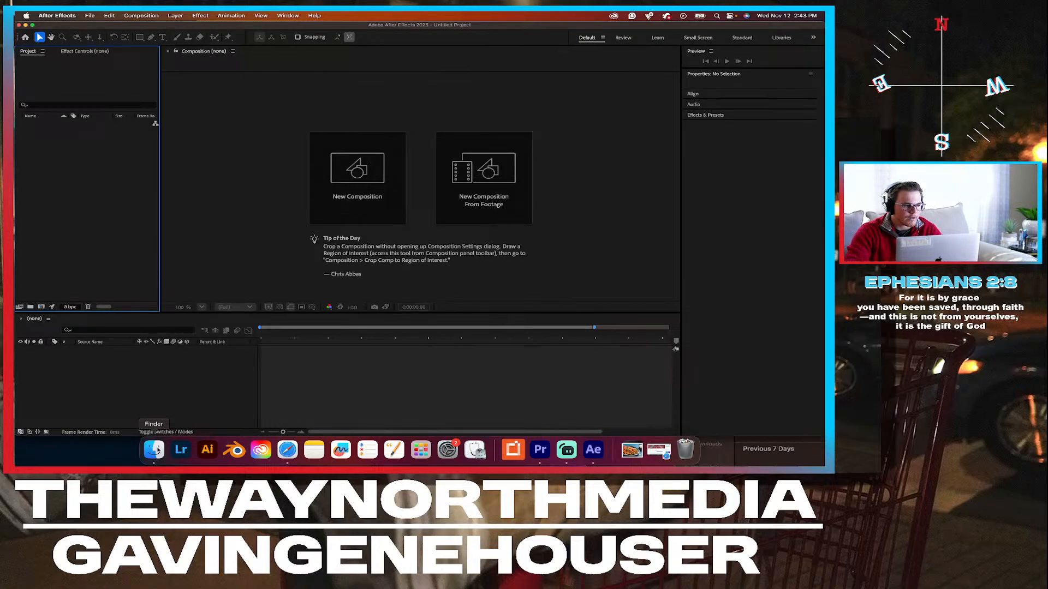
# Switch to Finder, show the contents of the T7 drive, and fit its window over the upper part of After Effects.
pyautogui.click(155, 449)
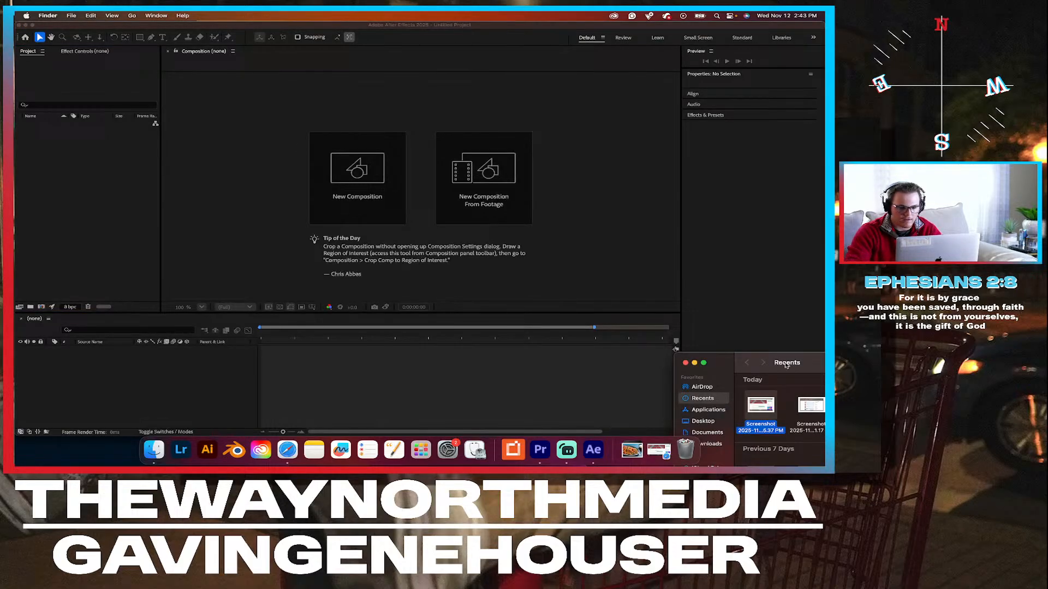
pyautogui.moveTo(786, 365); pyautogui.dragTo(786, 216)
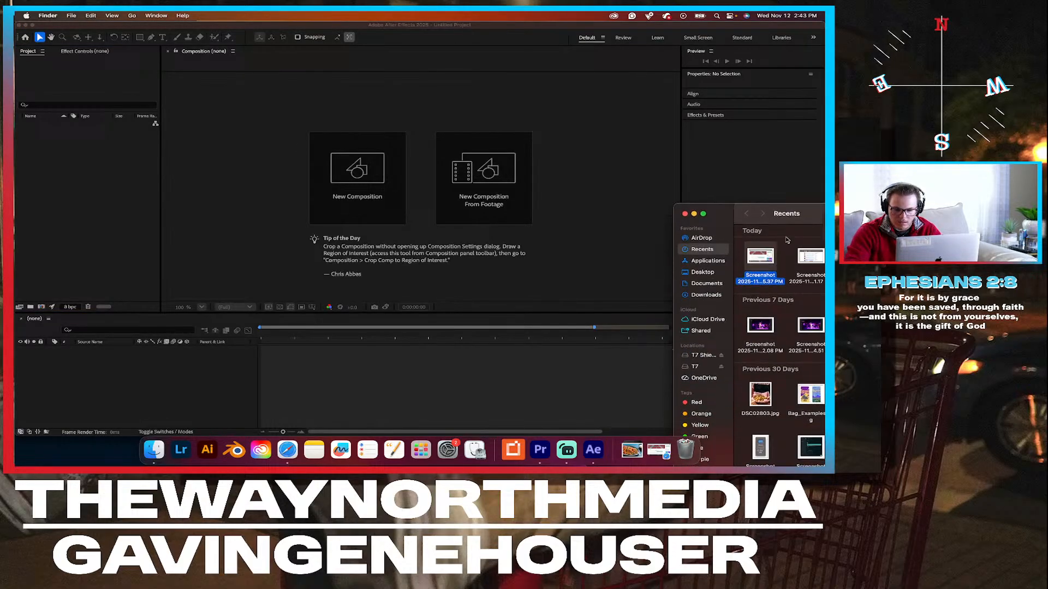
pyautogui.click(702, 356)
pyautogui.click(702, 366)
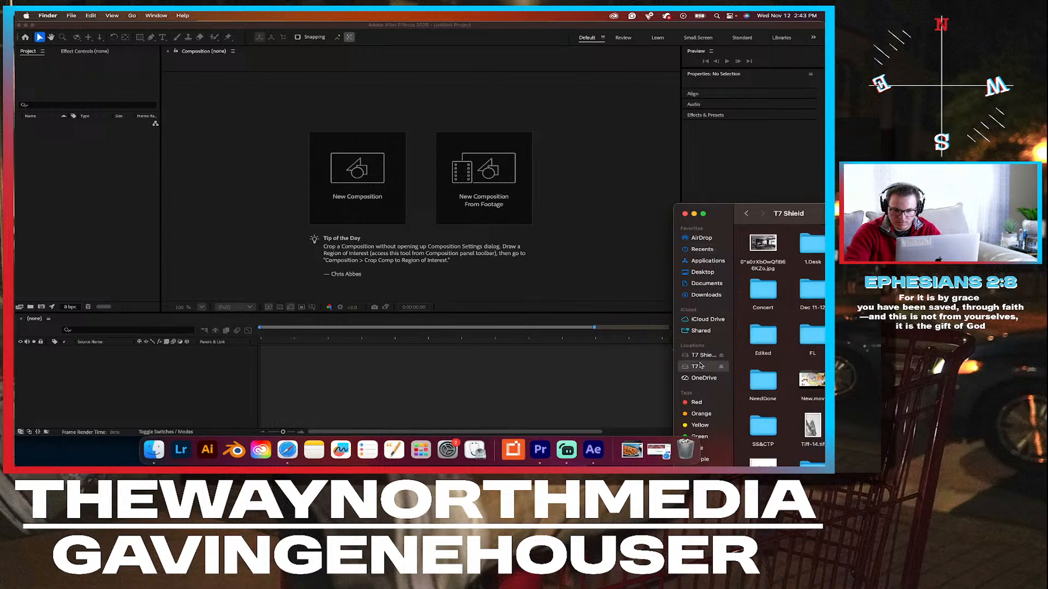
pyautogui.doubleClick(811, 214)
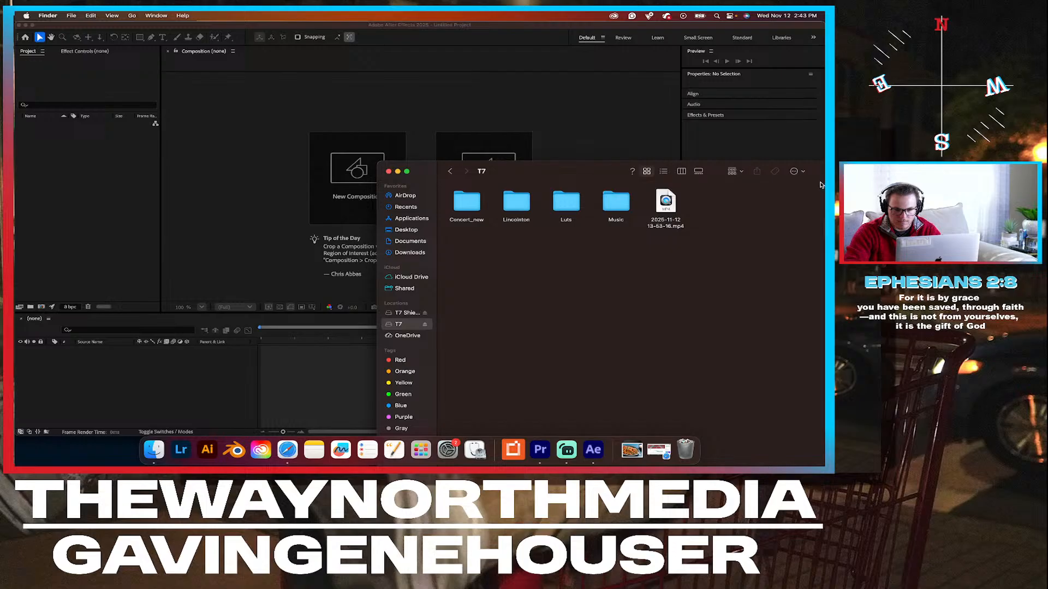
pyautogui.moveTo(820, 176); pyautogui.dragTo(522, 36)
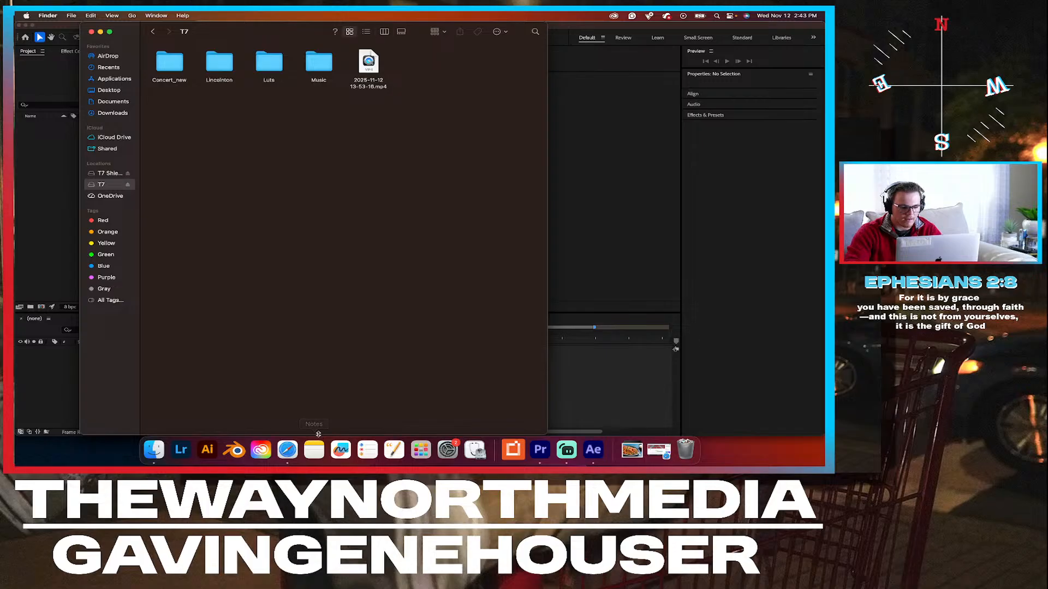
pyautogui.moveTo(318, 436); pyautogui.dragTo(305, 248)
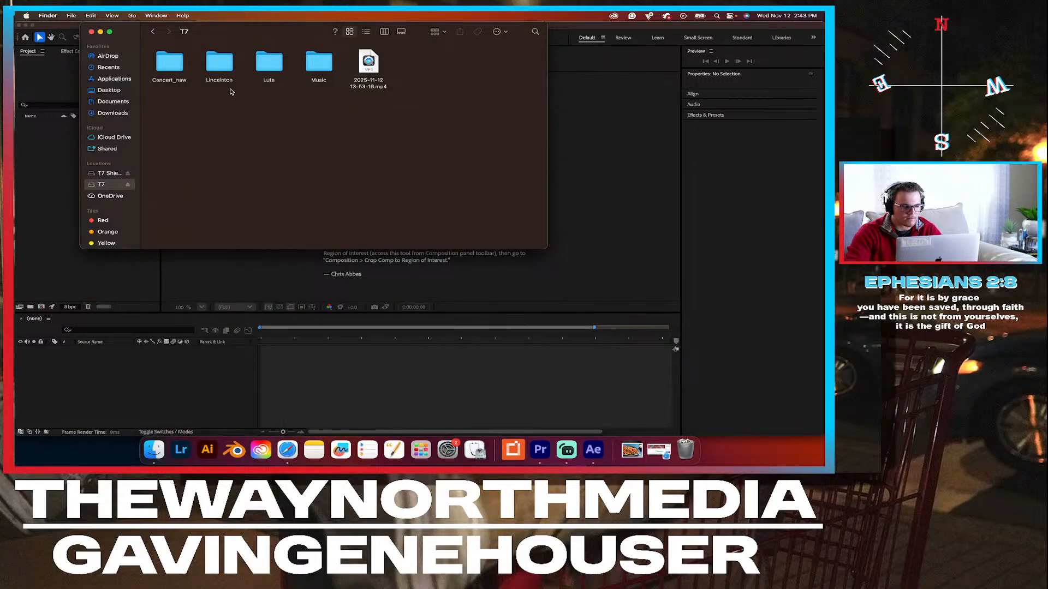
# Open the VFX folder inside Lincolnton > Thomas Landscaping on the T7 drive.
pyautogui.doubleClick(220, 63)
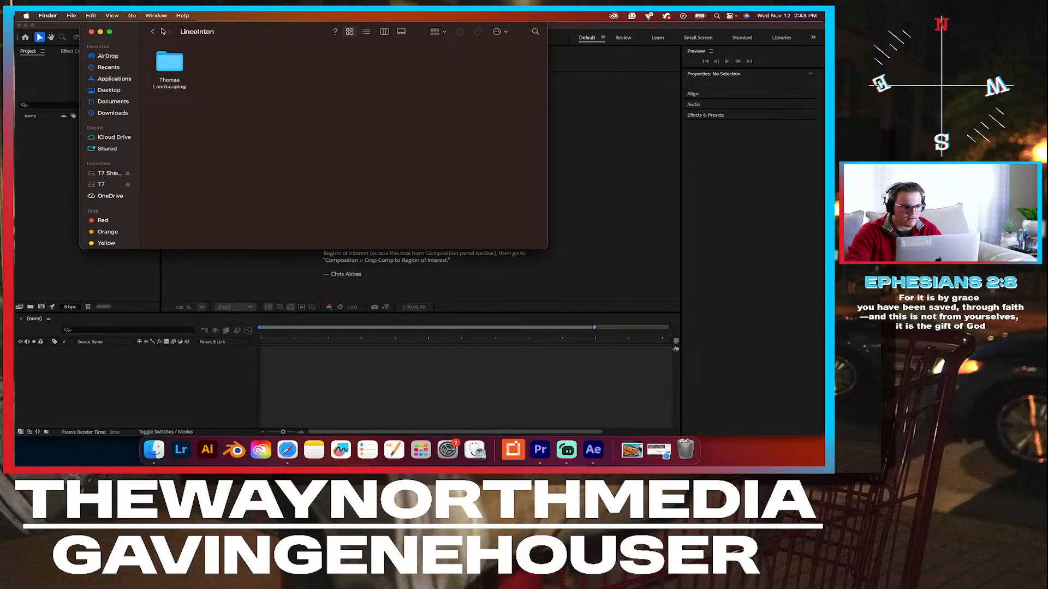
pyautogui.doubleClick(169, 63)
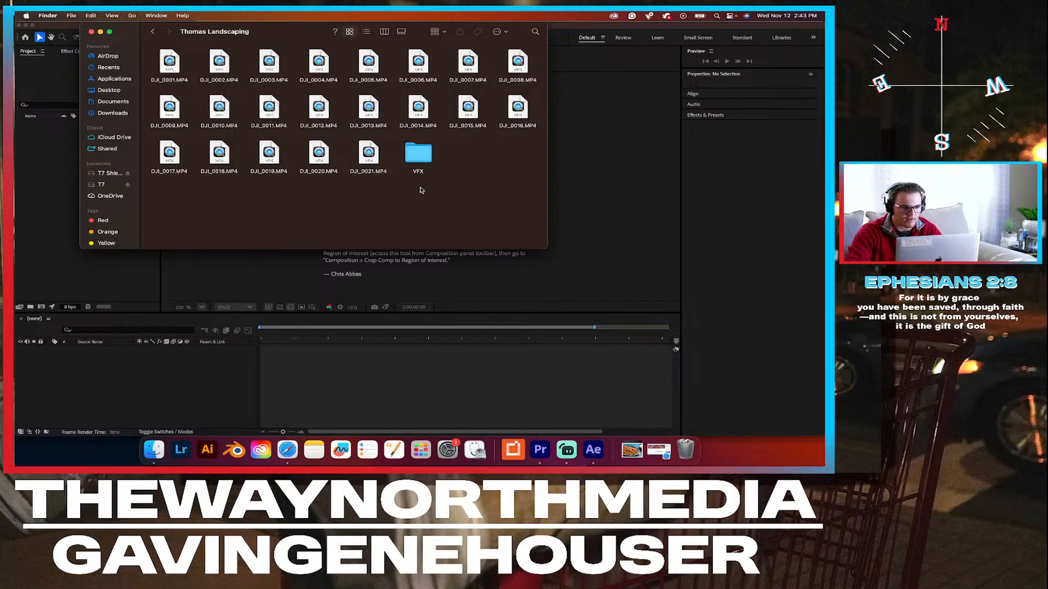
pyautogui.doubleClick(418, 154)
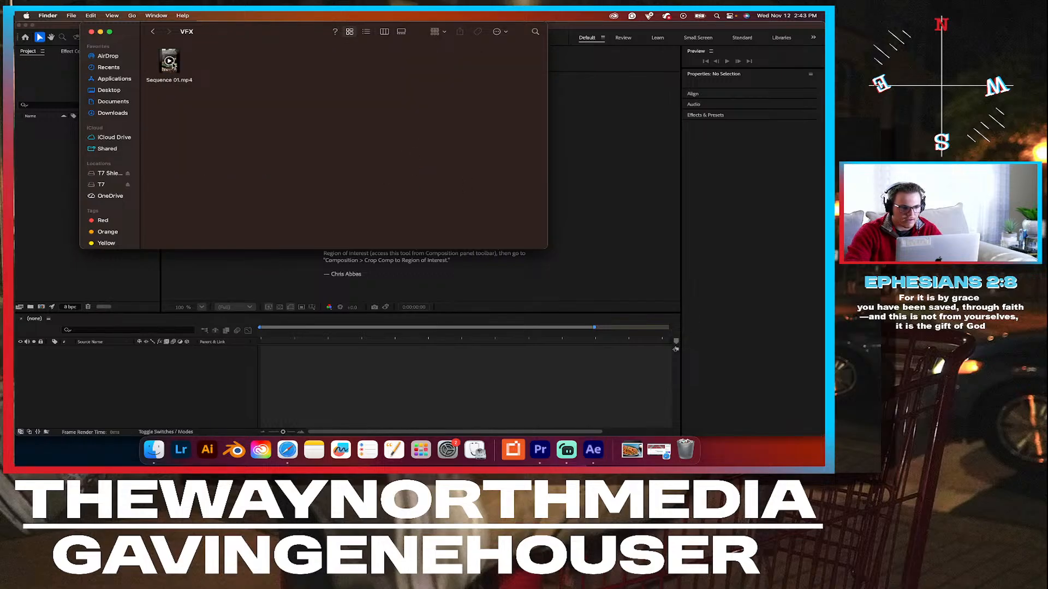
# Import Sequence 01.mp4 from the VFX folder into the After Effects project, create a composition from it, and dismiss the Properties Panel tip.
pyautogui.moveTo(172, 64); pyautogui.dragTo(50, 200)
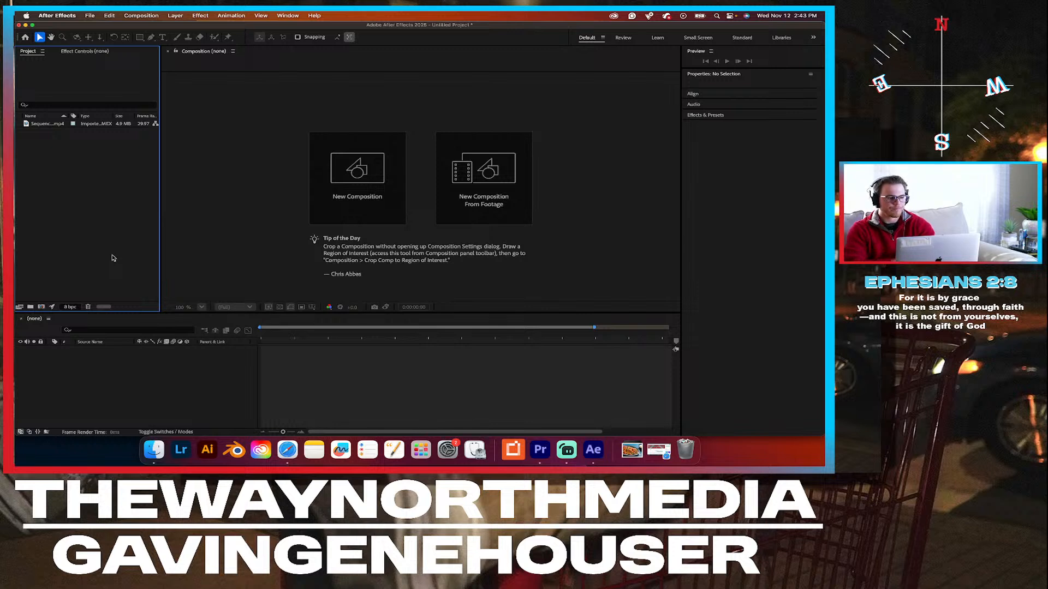
pyautogui.click(36, 125)
pyautogui.moveTo(36, 125); pyautogui.dragTo(335, 157)
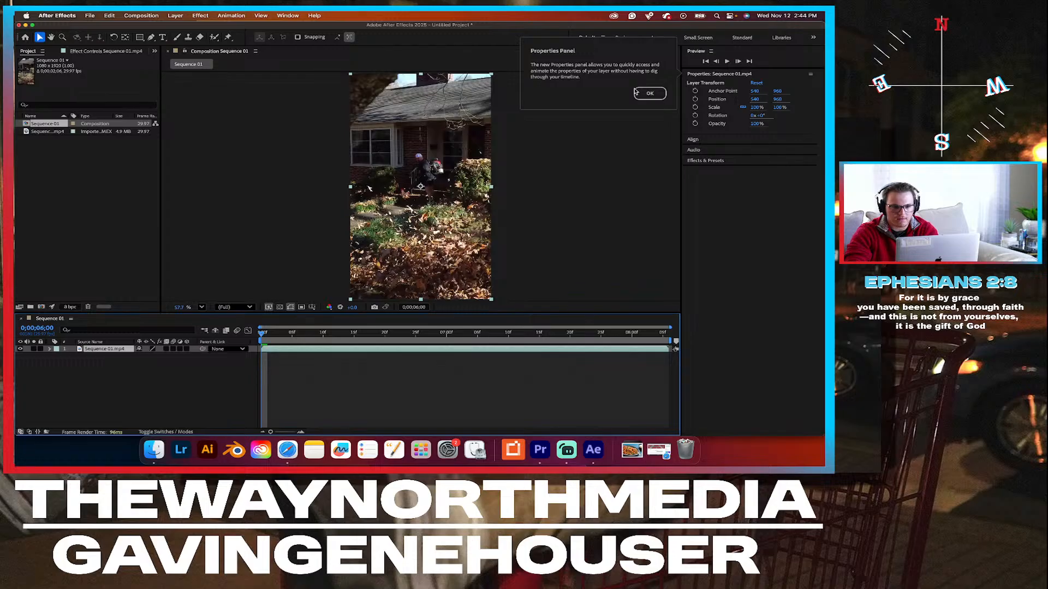
pyautogui.click(647, 93)
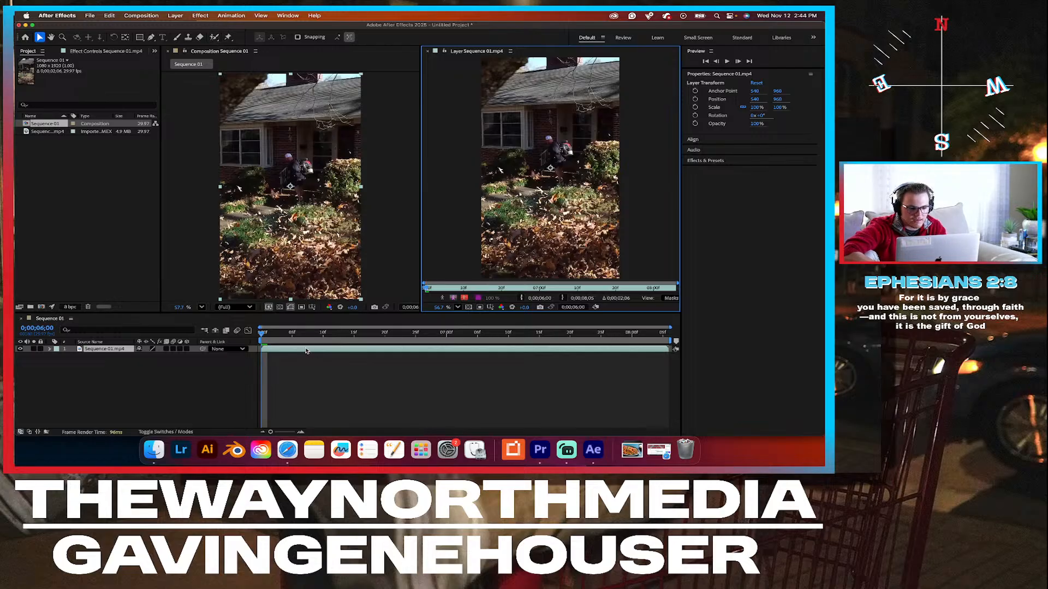
pyautogui.rightClick(307, 350)
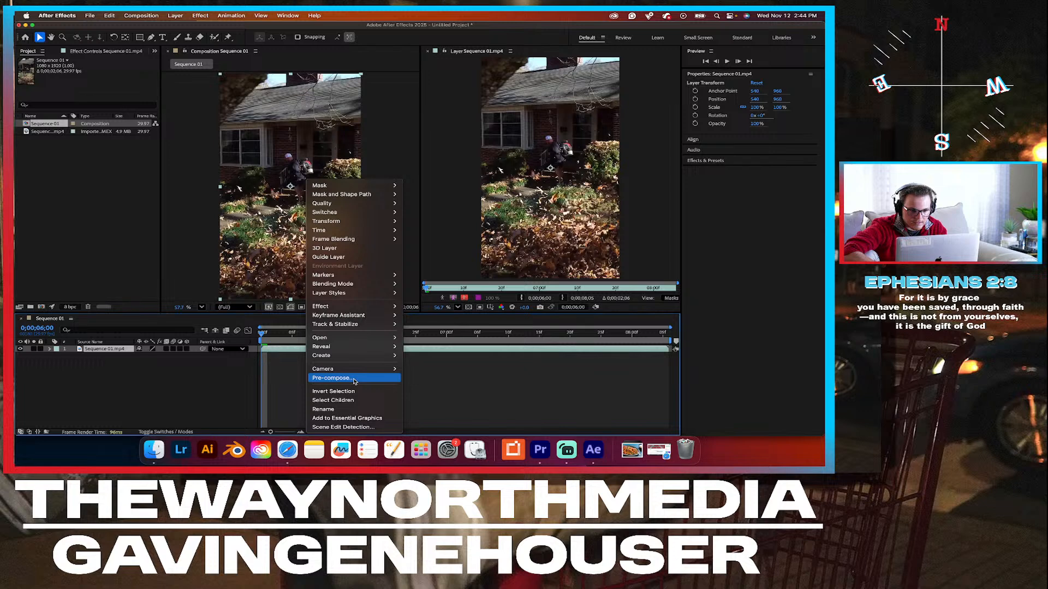
pyautogui.moveTo(355, 355)
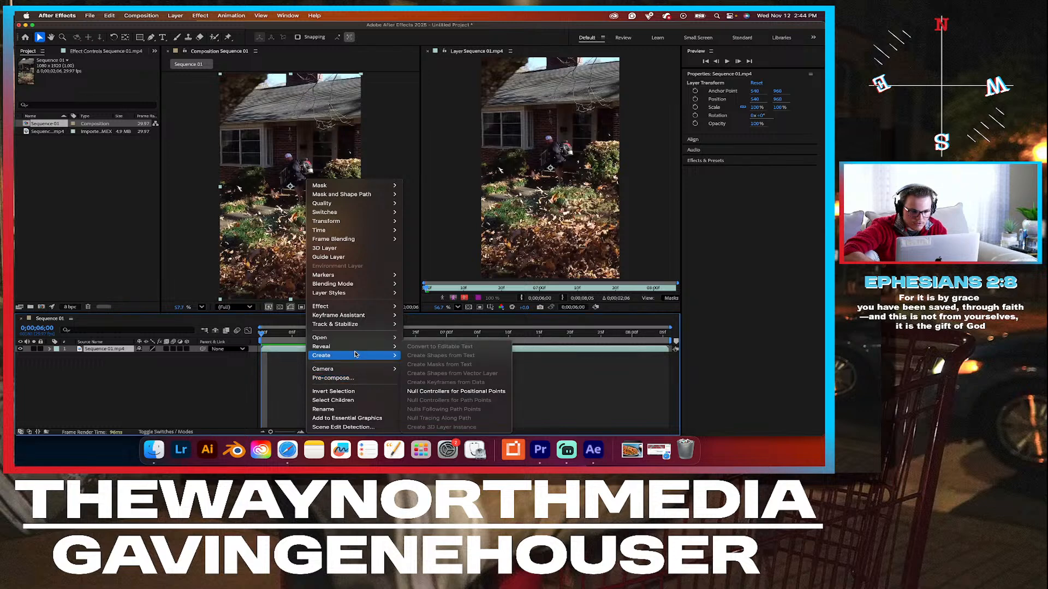
pyautogui.moveTo(355, 308)
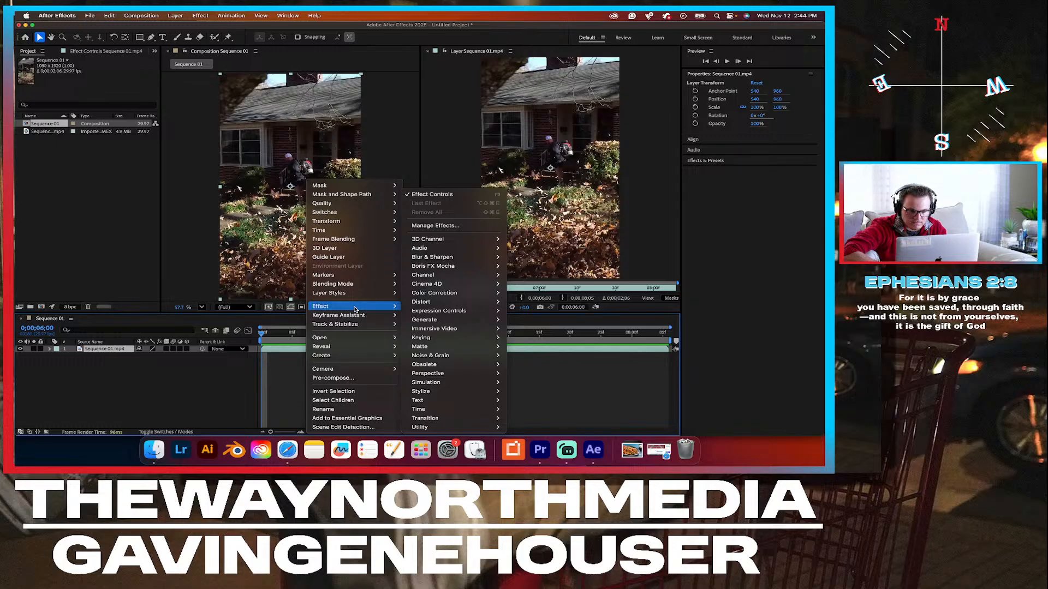
pyautogui.moveTo(406, 322)
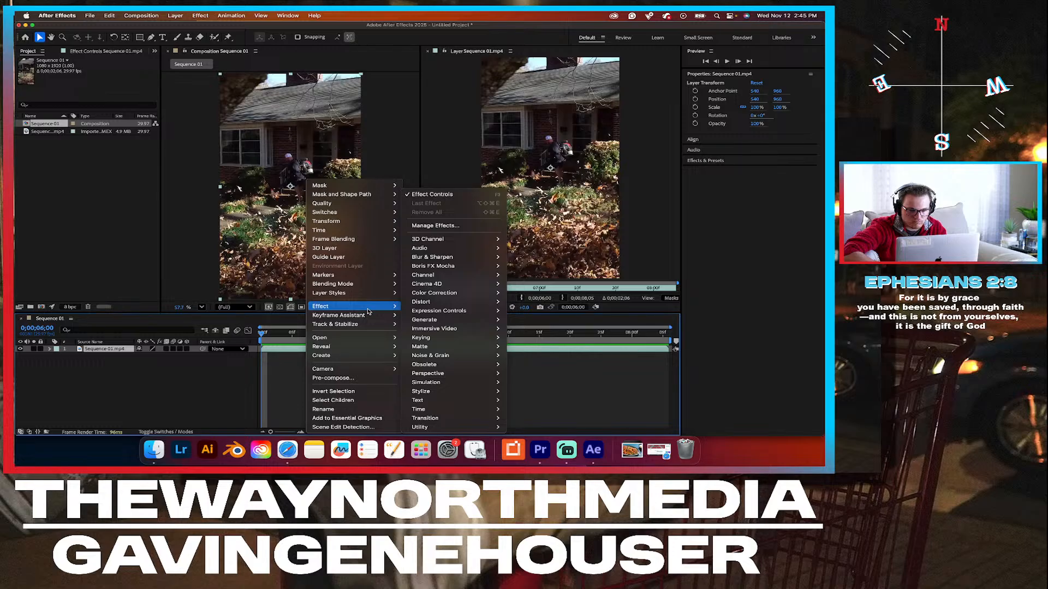
pyautogui.moveTo(446, 268)
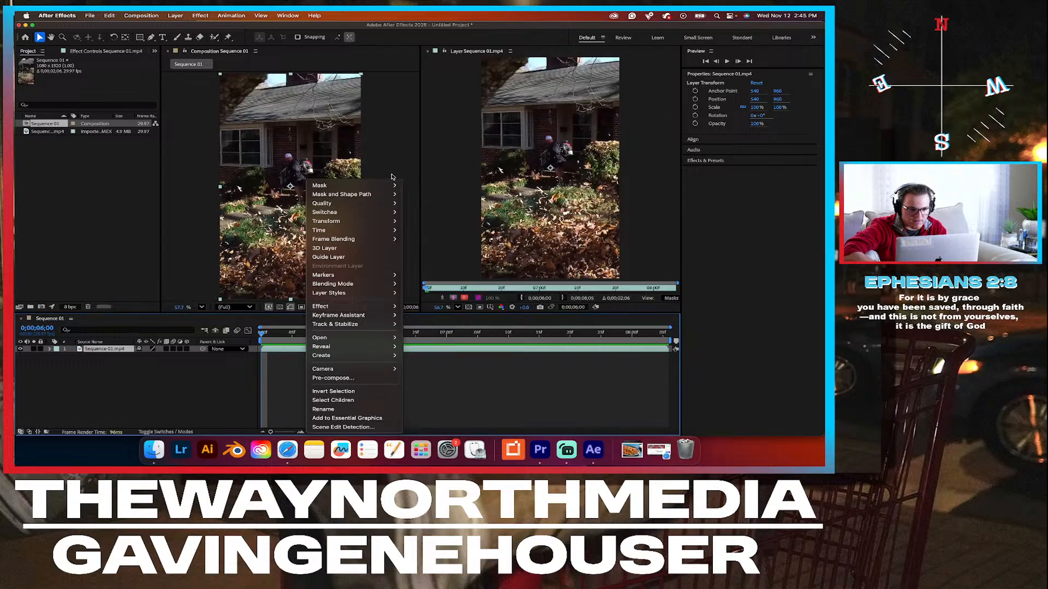
pyautogui.moveTo(388, 189)
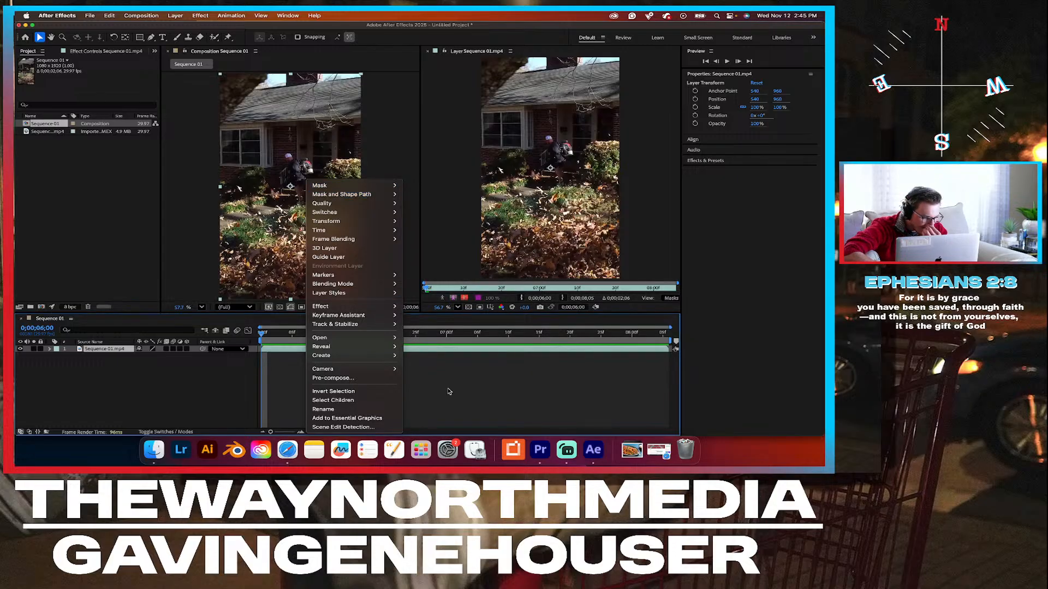
pyautogui.click(435, 365)
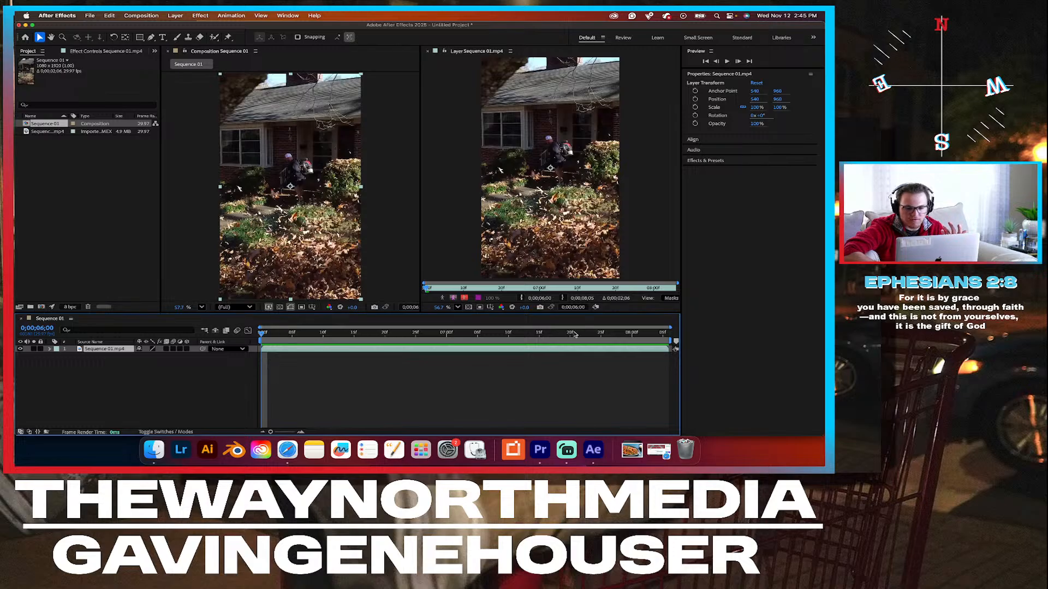
# Check the footage near its end at 0;00;08;02 and return the playhead to 0;00;06;00.
pyautogui.click(619, 333)
pyautogui.click(644, 334)
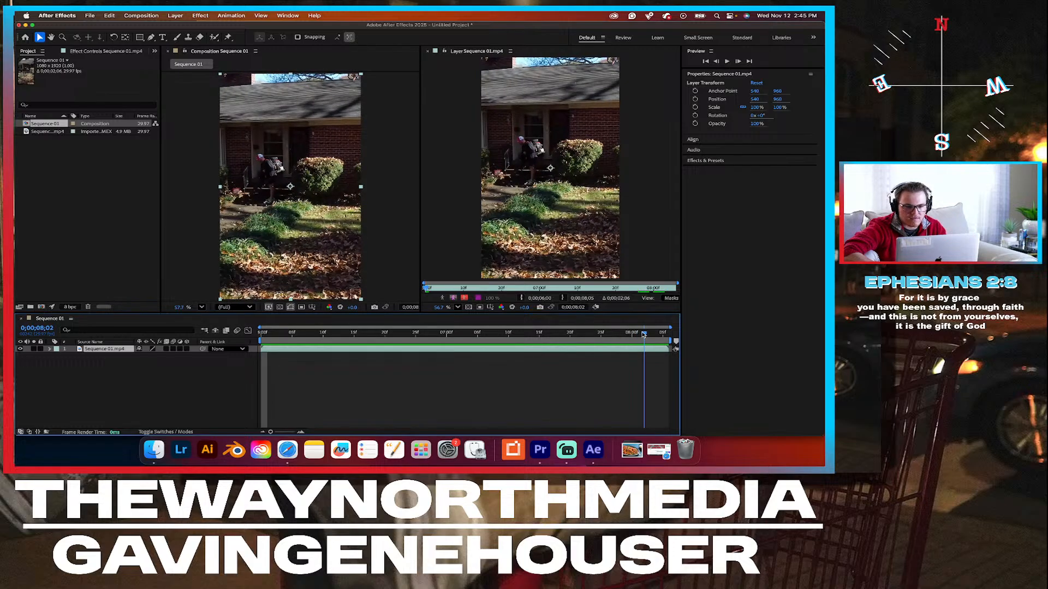
pyautogui.moveTo(643, 334); pyautogui.dragTo(258, 320)
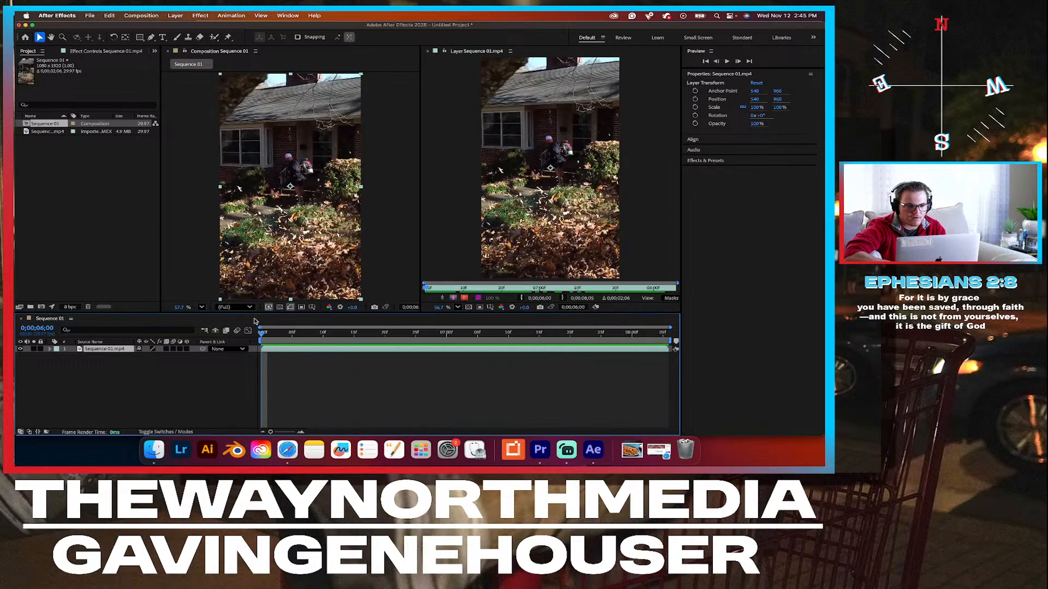
# On the first frame, mark the house and yard as foreground with the Roto Brush and exclude the tree in the upper-left corner.
pyautogui.click(214, 37)
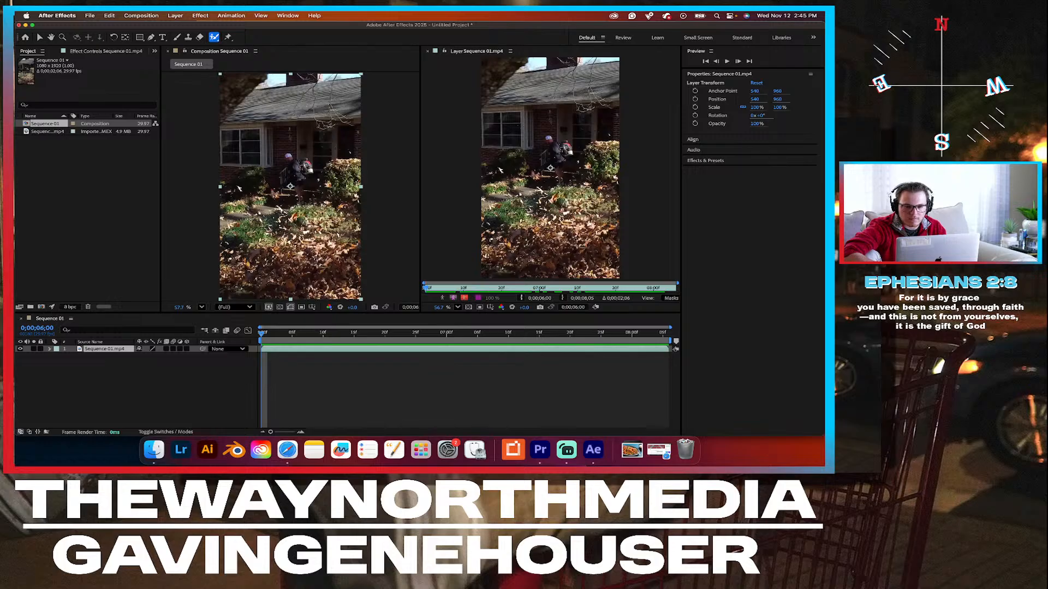
pyautogui.click(556, 151)
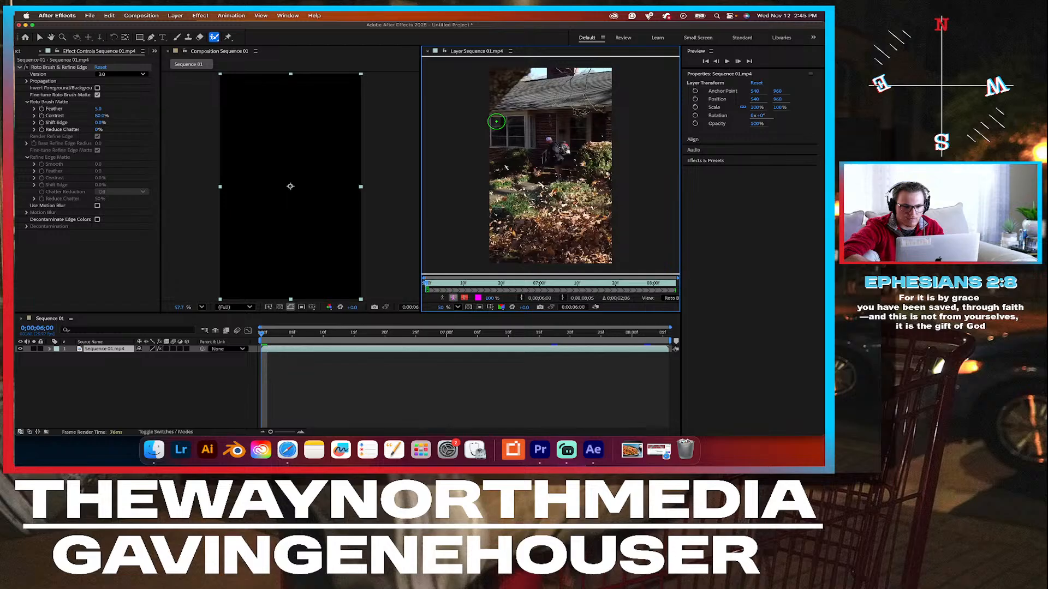
pyautogui.moveTo(494, 125)
pyautogui.mouseDown()
pyautogui.moveTo(536, 76)
pyautogui.moveTo(600, 77)
pyautogui.moveTo(603, 260)
pyautogui.moveTo(494, 257)
pyautogui.moveTo(495, 129)
pyautogui.mouseUp()
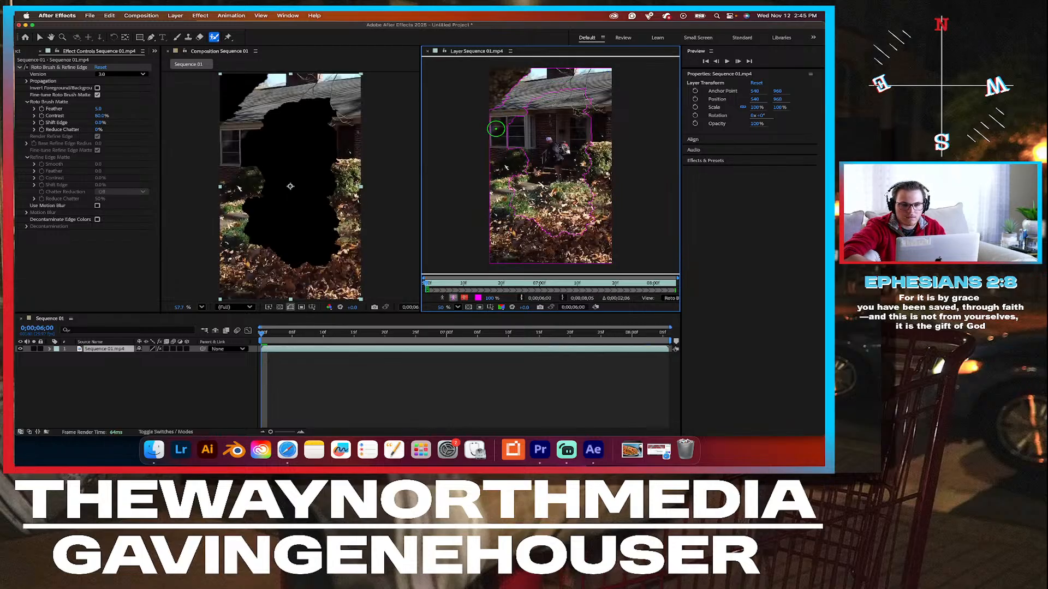
pyautogui.moveTo(584, 95)
pyautogui.mouseDown()
pyautogui.moveTo(528, 101)
pyautogui.moveTo(565, 135)
pyautogui.moveTo(527, 151)
pyautogui.moveTo(542, 187)
pyautogui.moveTo(582, 205)
pyautogui.moveTo(566, 239)
pyautogui.moveTo(524, 208)
pyautogui.moveTo(530, 148)
pyautogui.moveTo(560, 104)
pyautogui.moveTo(588, 210)
pyautogui.moveTo(586, 137)
pyautogui.mouseUp()
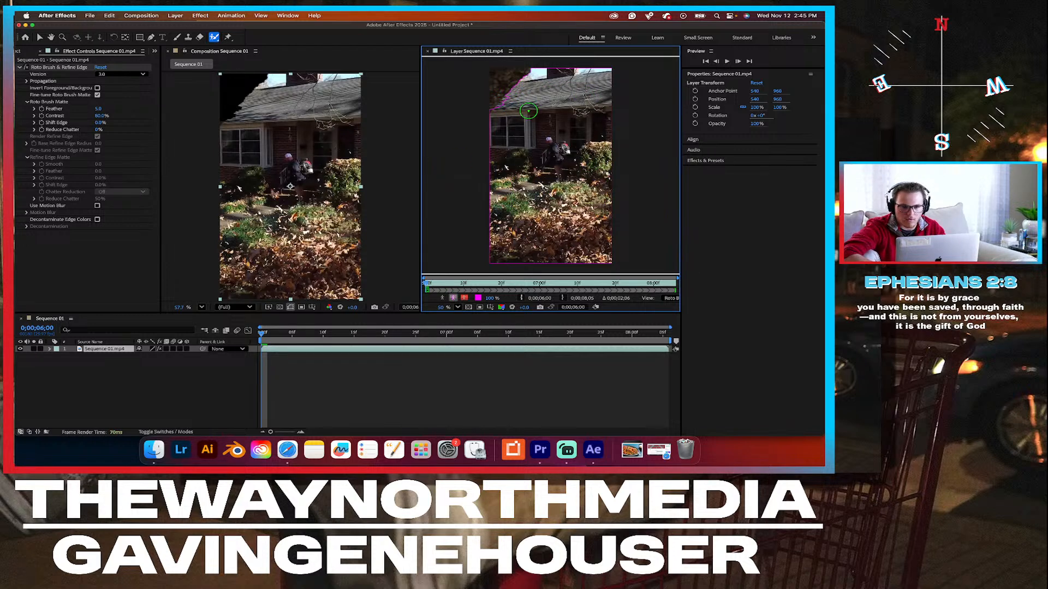
pyautogui.moveTo(513, 97)
pyautogui.mouseDown()
pyautogui.moveTo(503, 105)
pyautogui.moveTo(511, 118)
pyautogui.mouseUp()
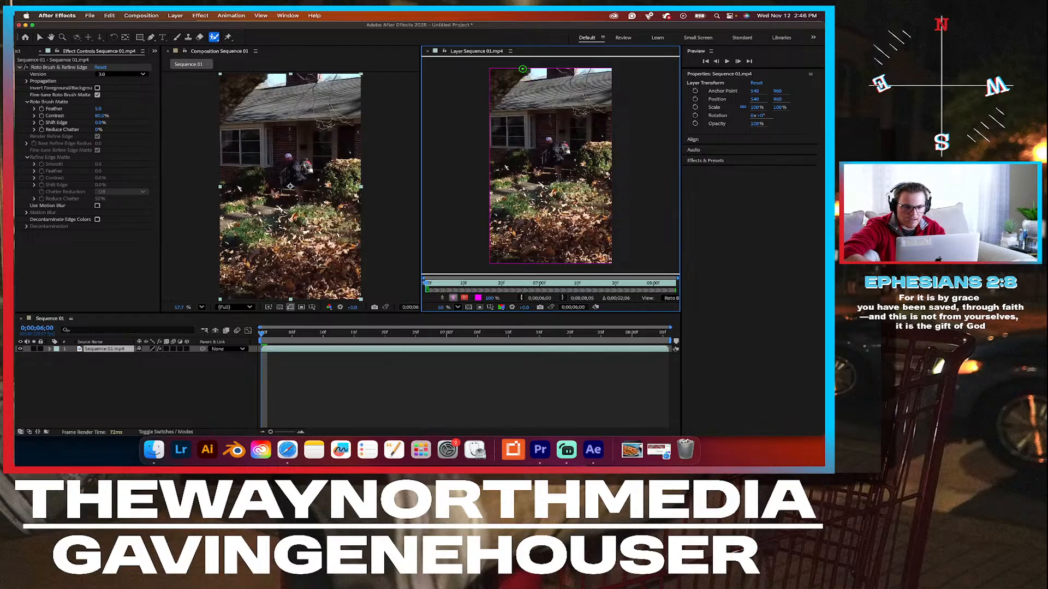
pyautogui.press('alt')
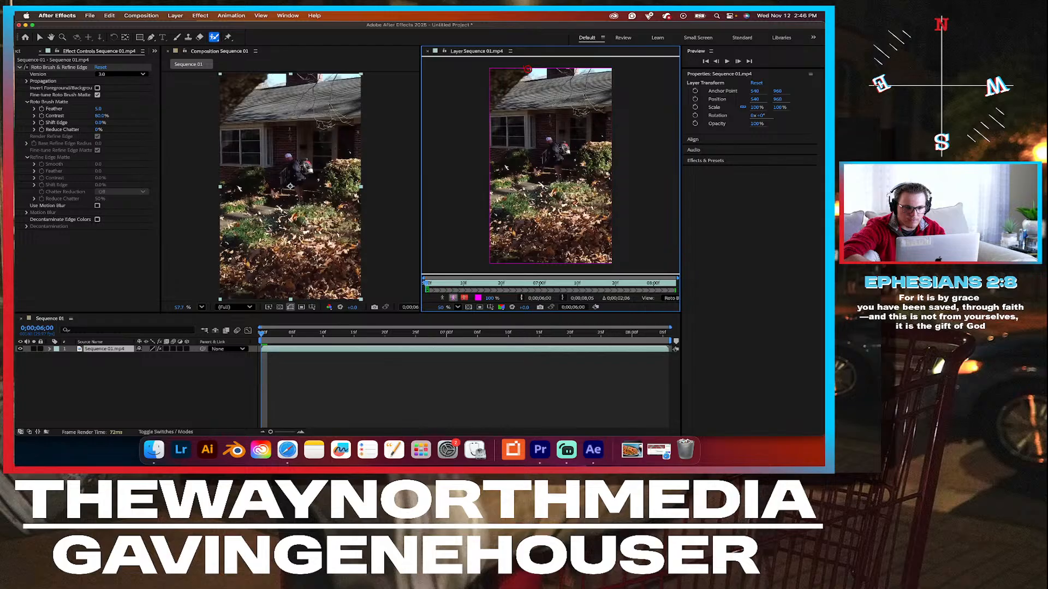
pyautogui.moveTo(525, 70); pyautogui.dragTo(490, 113)
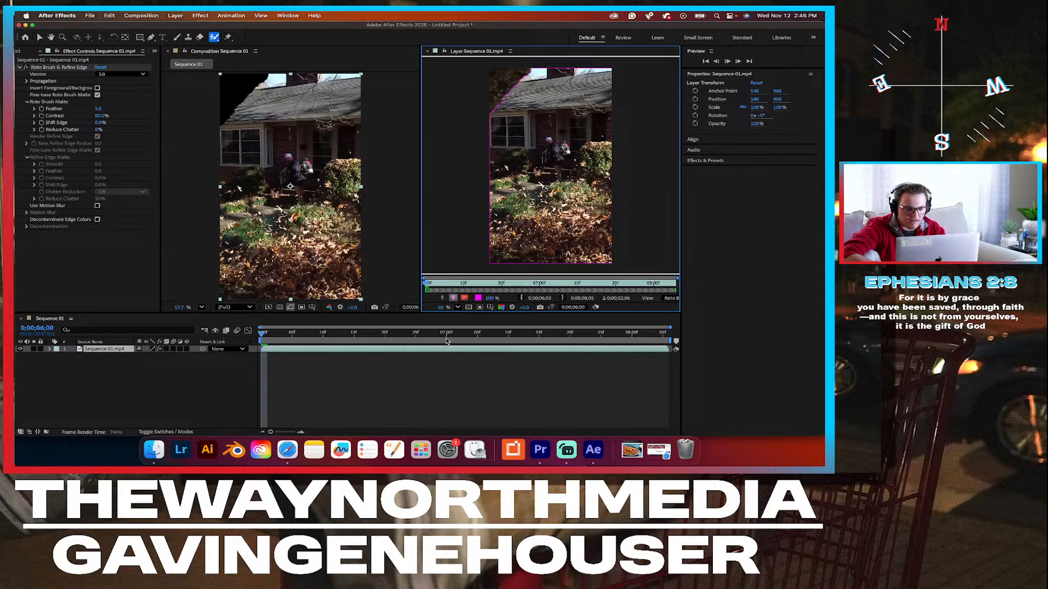
# Play the matte, go back to 0;00;06;02, and refine the Roto Brush selection around the sky corner above the tree.
pyautogui.press('space')
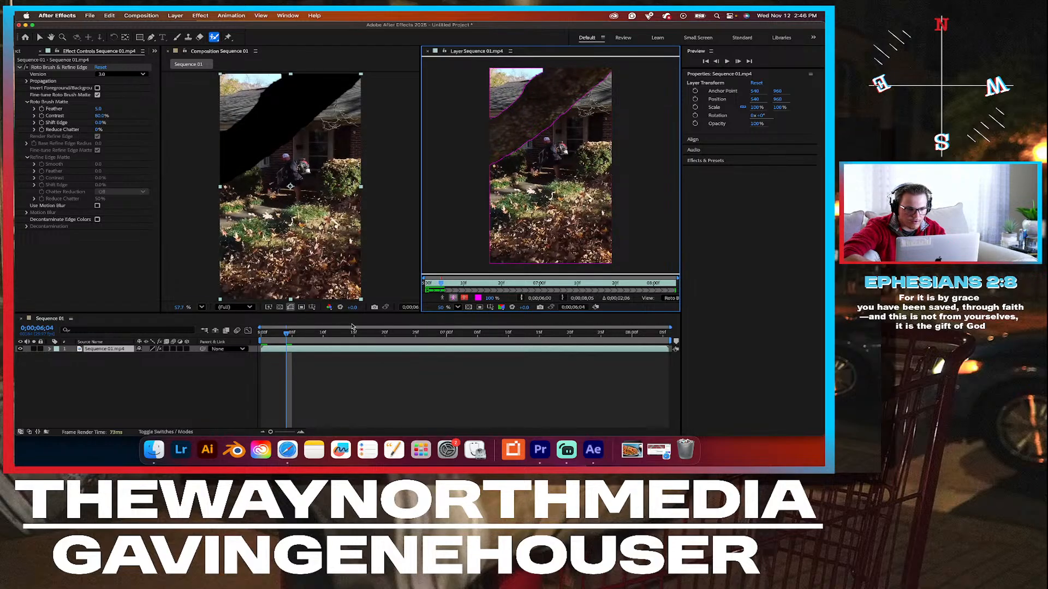
pyautogui.click(284, 335)
pyautogui.click(283, 335)
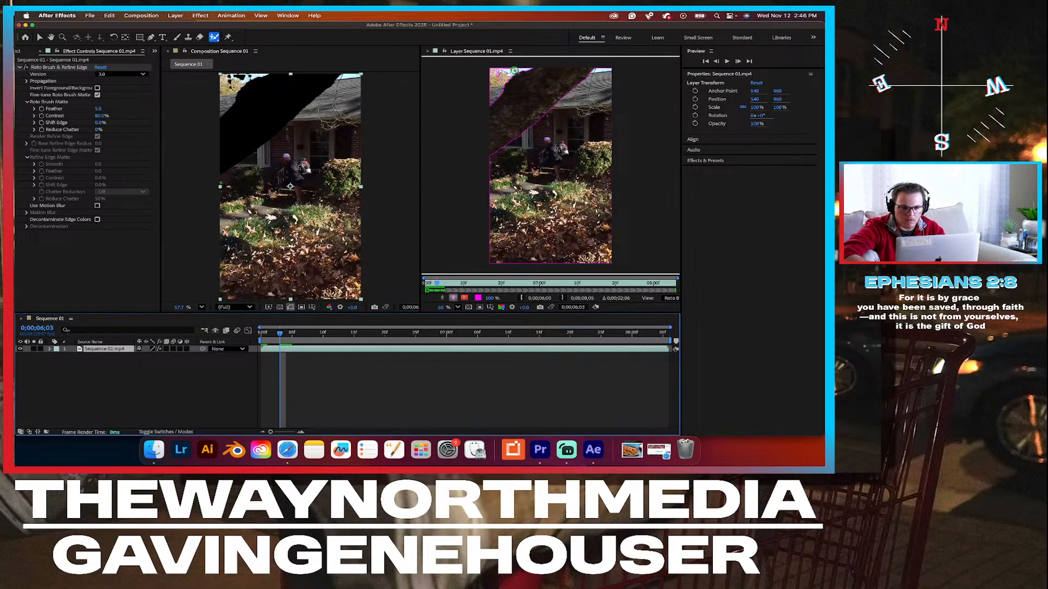
pyautogui.click(275, 335)
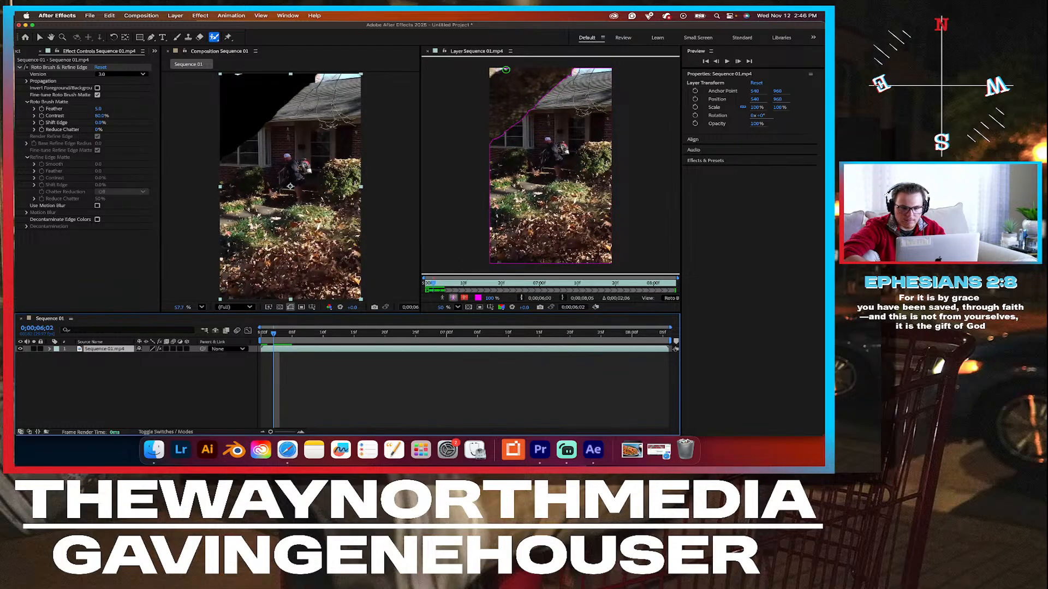
pyautogui.moveTo(506, 66); pyautogui.dragTo(489, 73)
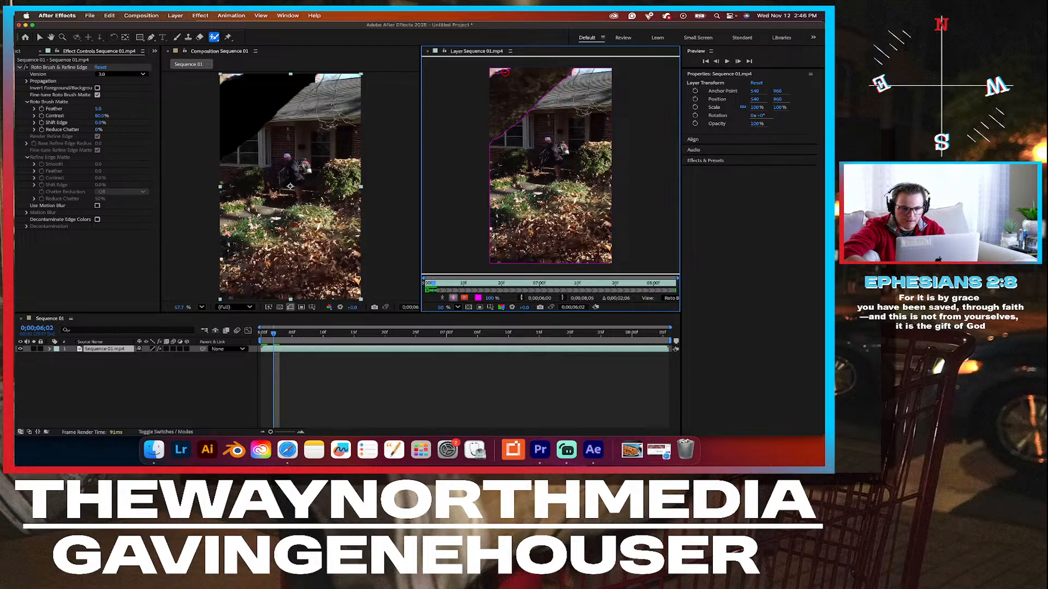
pyautogui.moveTo(504, 72); pyautogui.dragTo(494, 75)
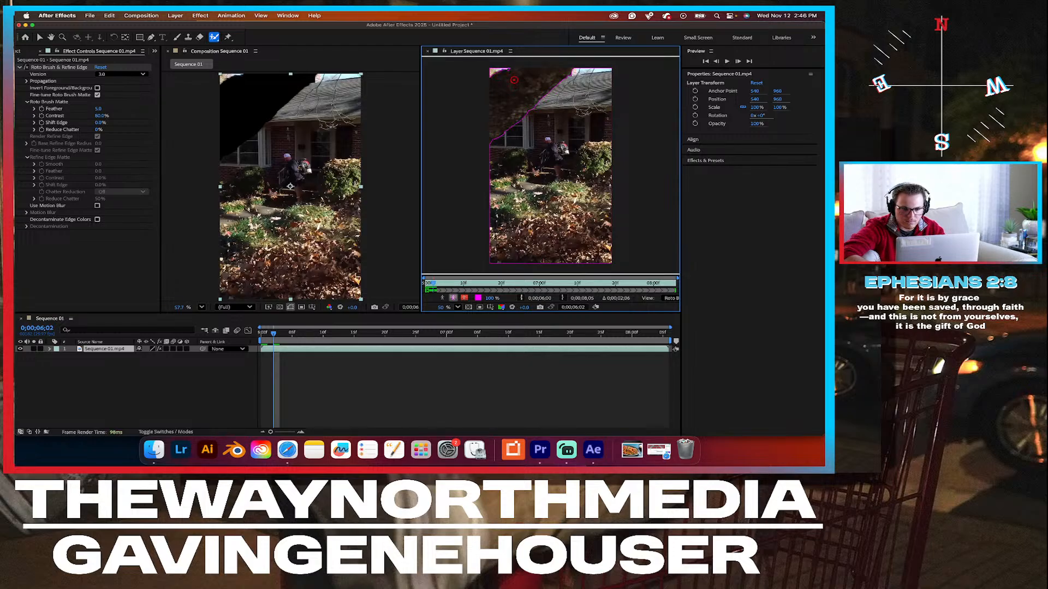
# Compare the Roto Brush matte around the tree branch on the frames between 0;00;06;03 and 0;00;06;07.
pyautogui.click(274, 335)
pyautogui.moveTo(277, 335); pyautogui.dragTo(278, 336)
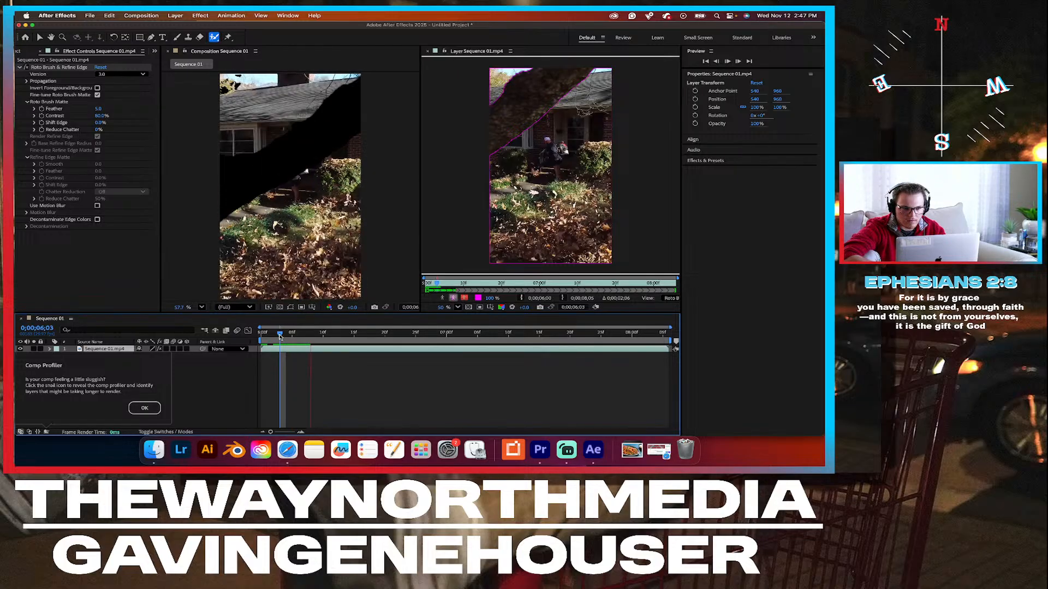
pyautogui.moveTo(279, 334); pyautogui.dragTo(305, 334)
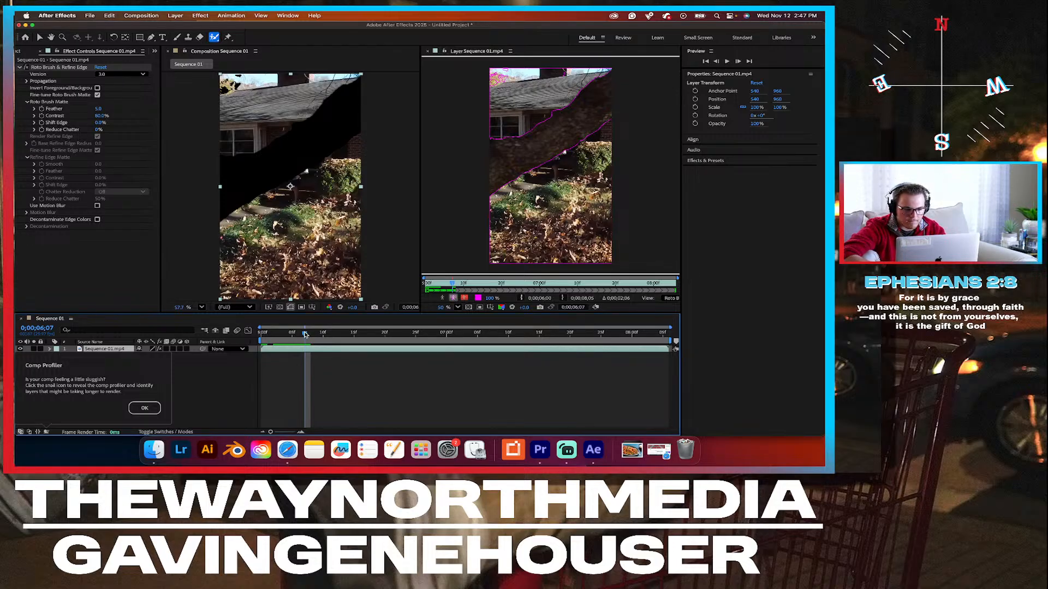
pyautogui.moveTo(305, 334); pyautogui.dragTo(286, 335)
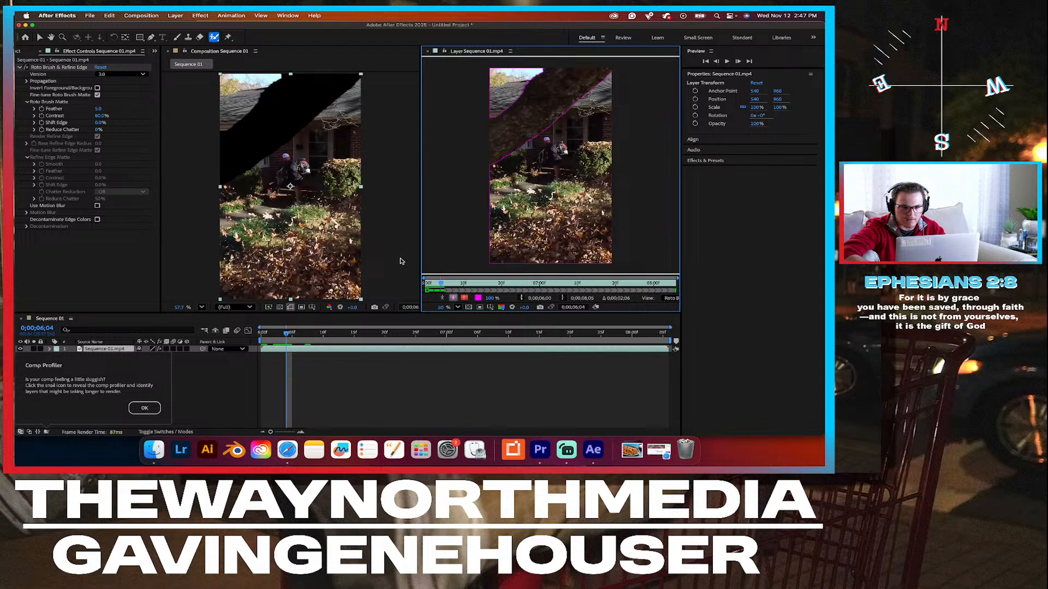
# At 0;00;06;05, add the roof and sky areas above the branch to the Roto Brush foreground and exclude the branch's upper edge.
pyautogui.moveTo(288, 335); pyautogui.dragTo(291, 334)
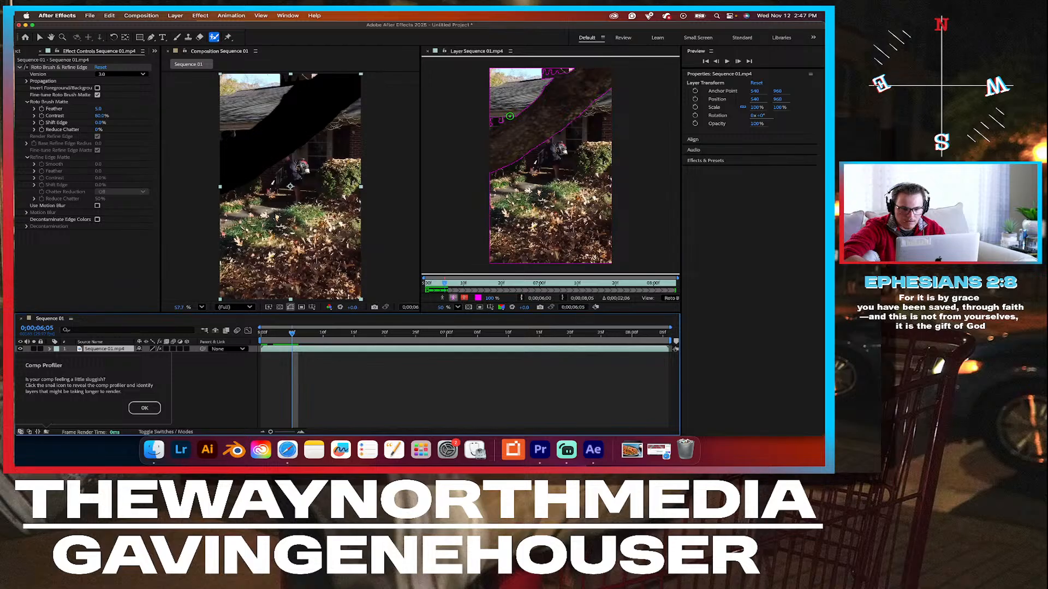
pyautogui.moveTo(509, 117)
pyautogui.mouseDown()
pyautogui.moveTo(490, 130)
pyautogui.moveTo(493, 97)
pyautogui.mouseUp()
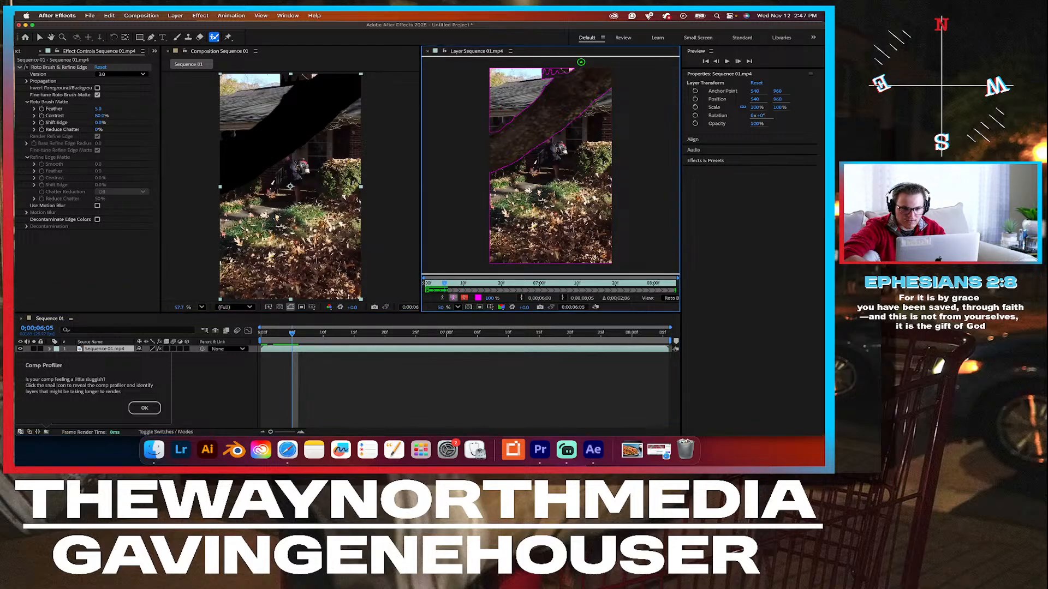
pyautogui.moveTo(572, 69); pyautogui.dragTo(539, 69)
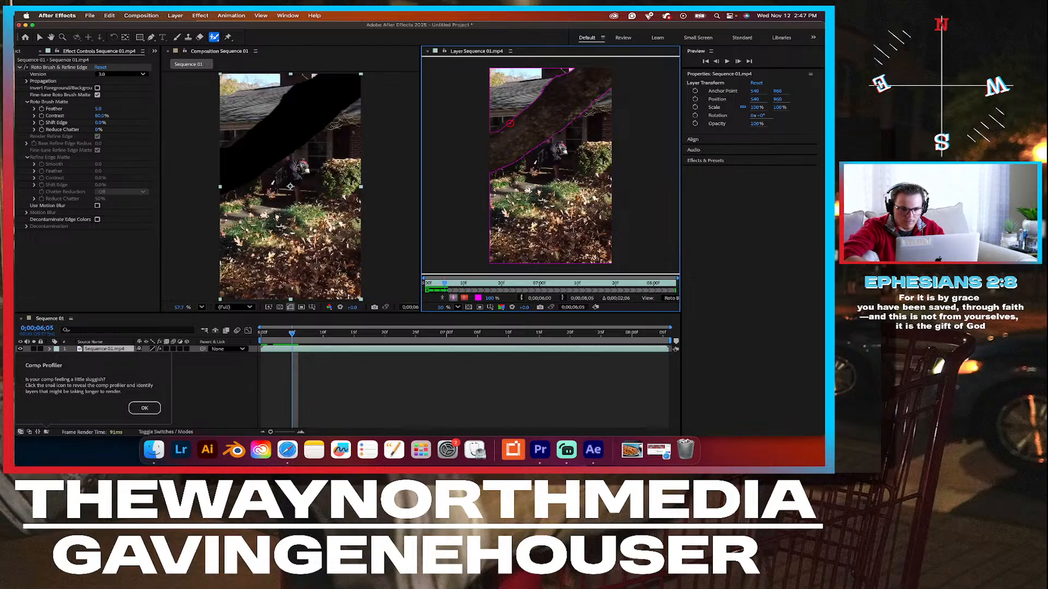
pyautogui.moveTo(509, 123); pyautogui.dragTo(495, 136)
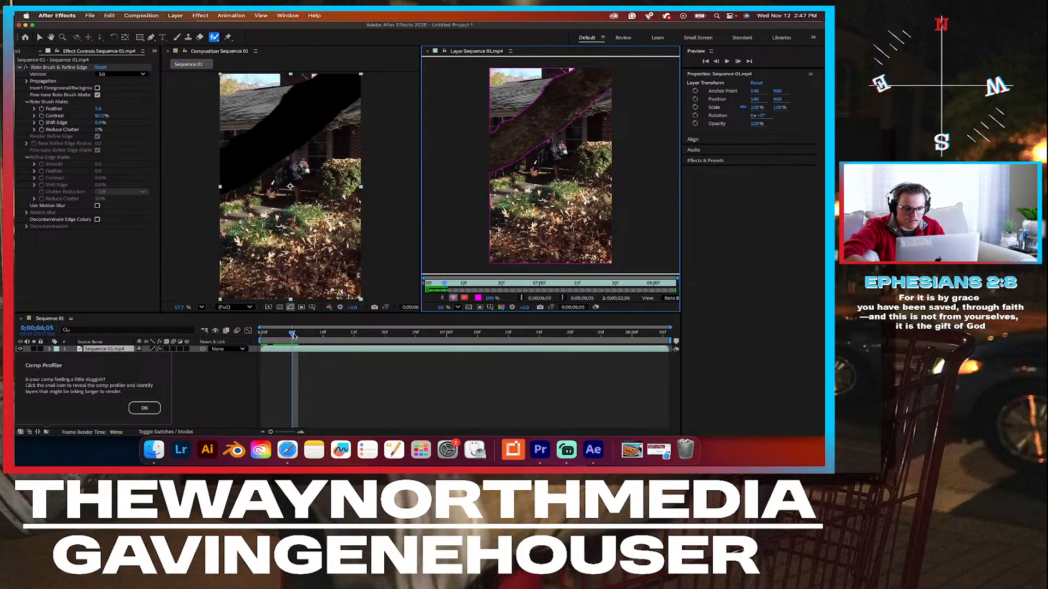
# Check the branch matte frame by frame from 0;00;06;06 to 0;00;06;09.
pyautogui.click(301, 334)
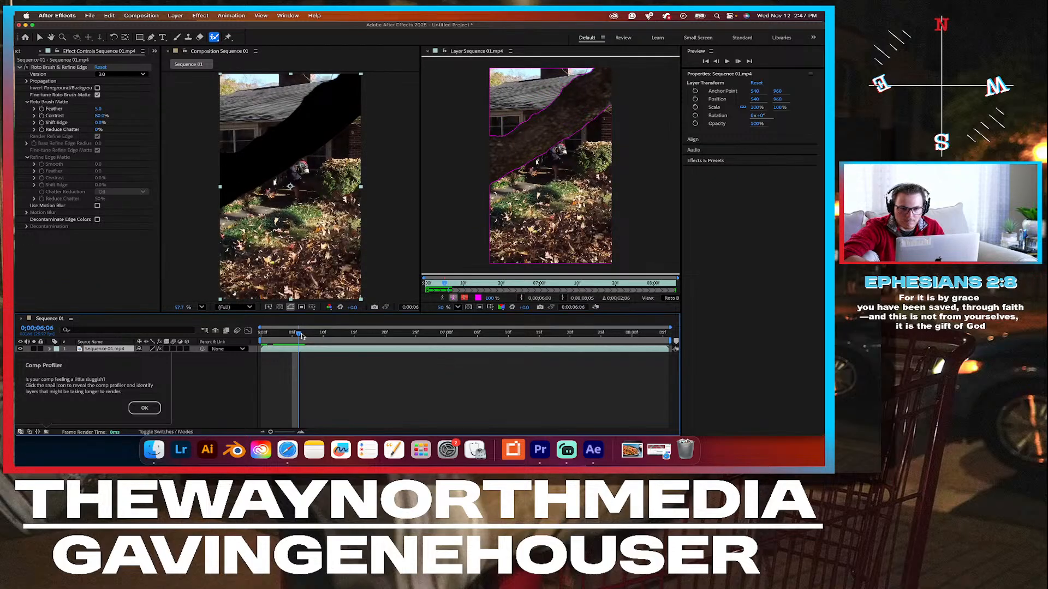
pyautogui.click(305, 334)
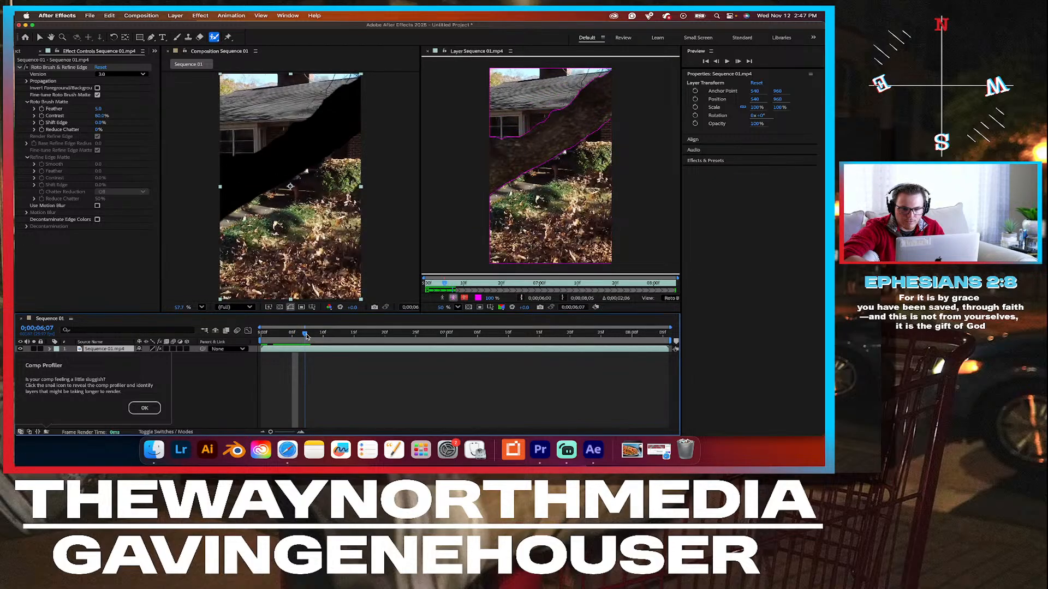
pyautogui.click(312, 334)
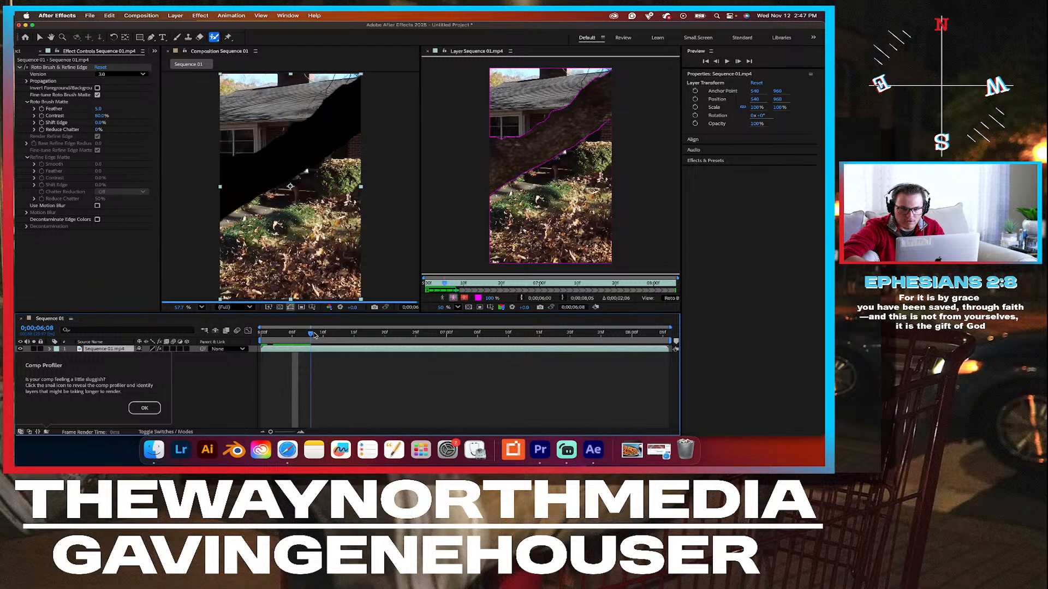
pyautogui.click(321, 334)
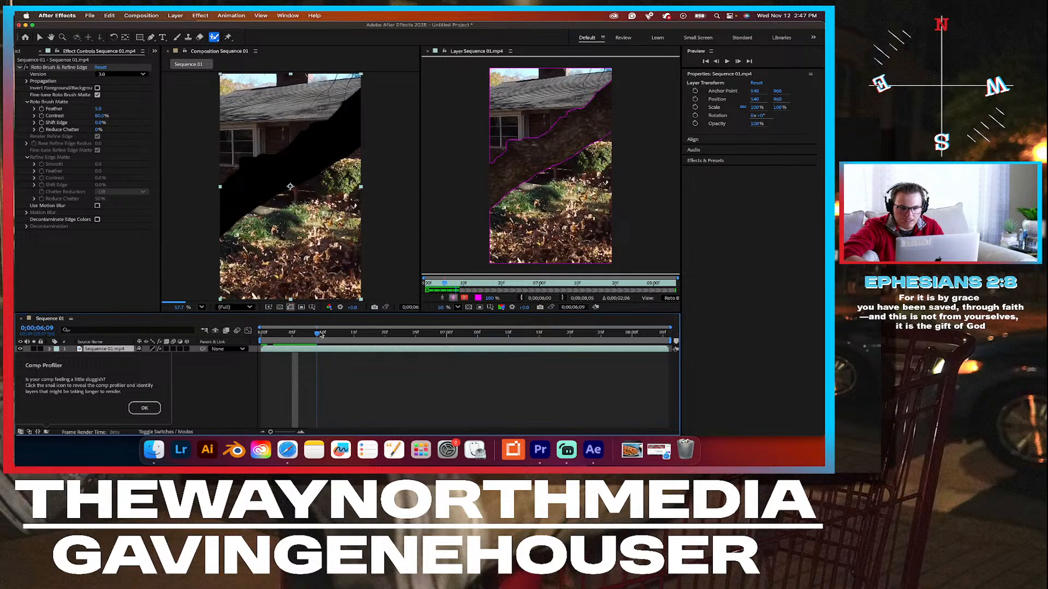
# At 0;00;06;10, exclude the knob on the branch's upper edge from the Roto Brush foreground.
pyautogui.click(325, 334)
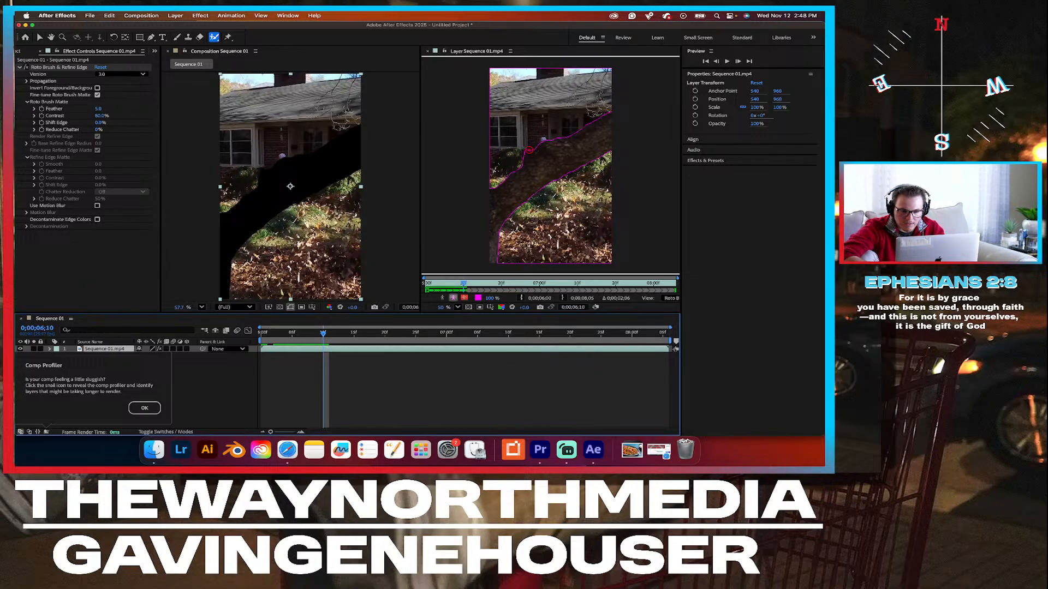
pyautogui.moveTo(528, 150)
pyautogui.mouseDown()
pyautogui.moveTo(515, 161)
pyautogui.moveTo(532, 145)
pyautogui.mouseUp()
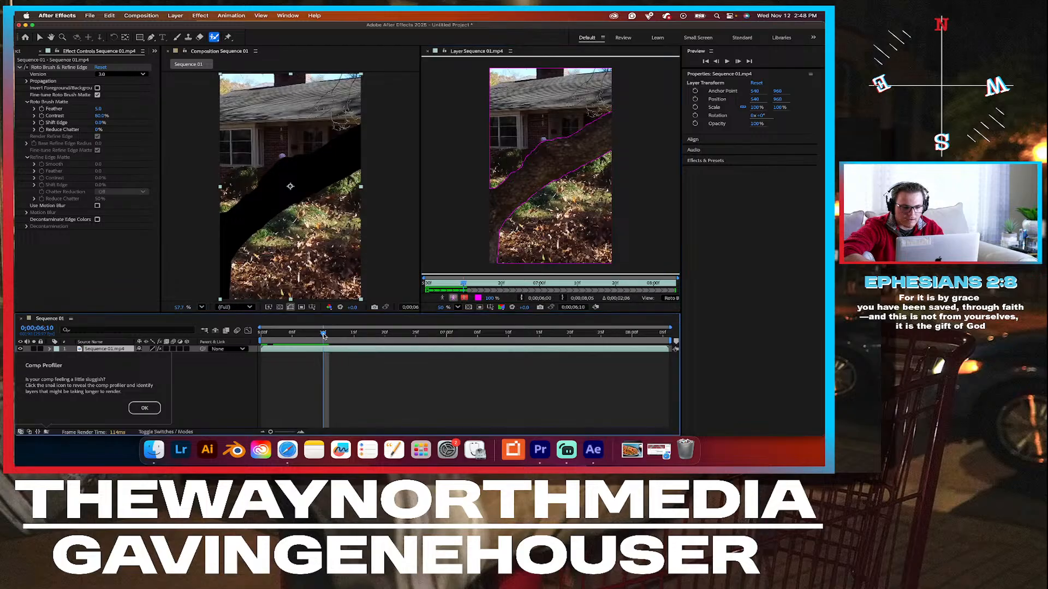
# At 0;00;06;13, refine the Roto Brush boundary along the branch's upper edge beside the worker, restoring the walkway area to the foreground.
pyautogui.moveTo(321, 336); pyautogui.dragTo(336, 335)
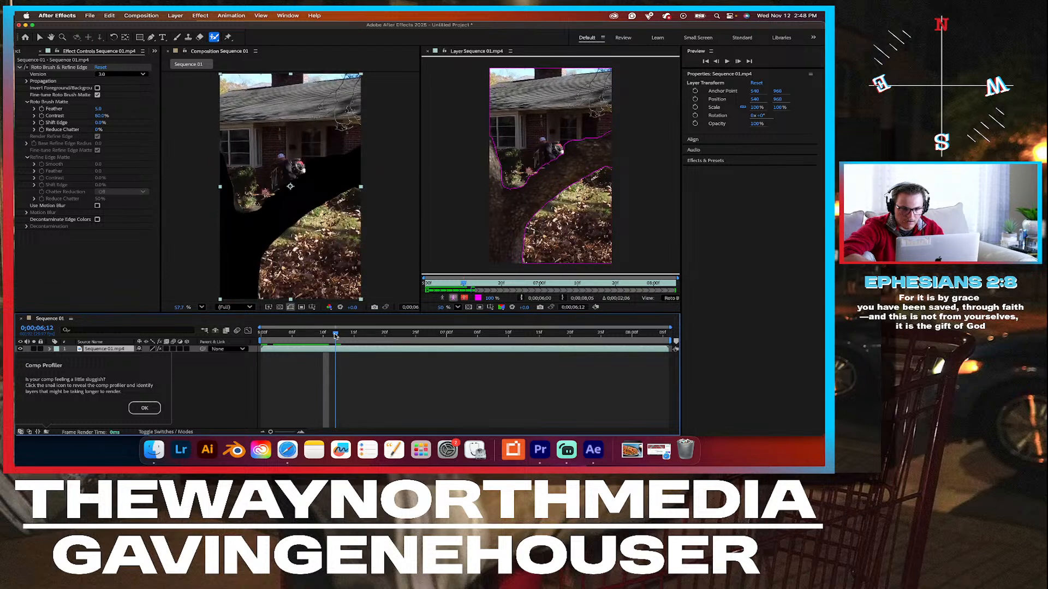
pyautogui.moveTo(335, 335); pyautogui.dragTo(344, 336)
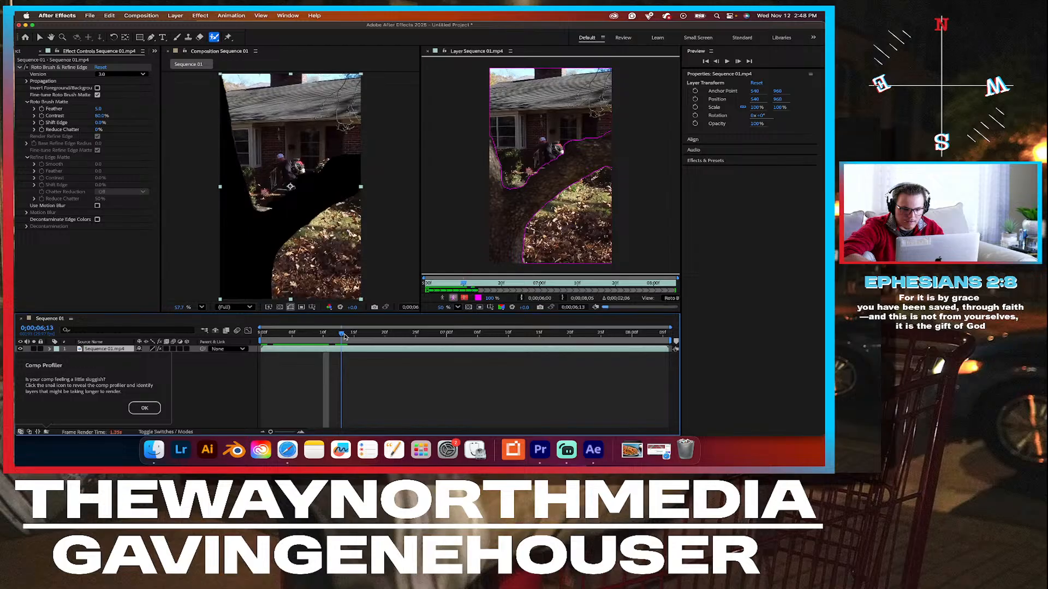
pyautogui.moveTo(343, 336); pyautogui.dragTo(343, 337)
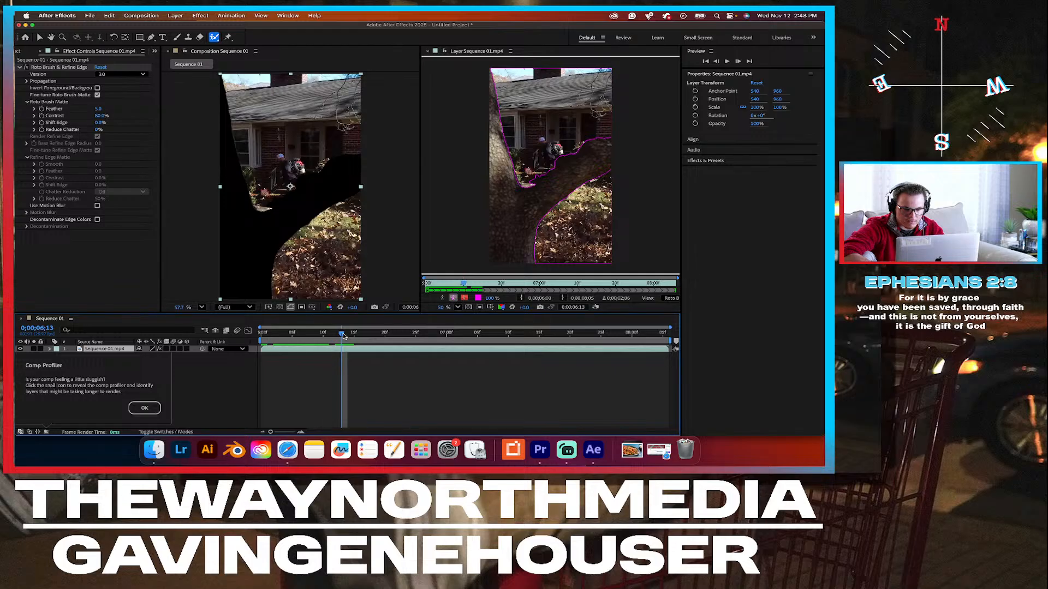
pyautogui.scroll(1, 555, 166)
pyautogui.scroll(8, 555, 166)
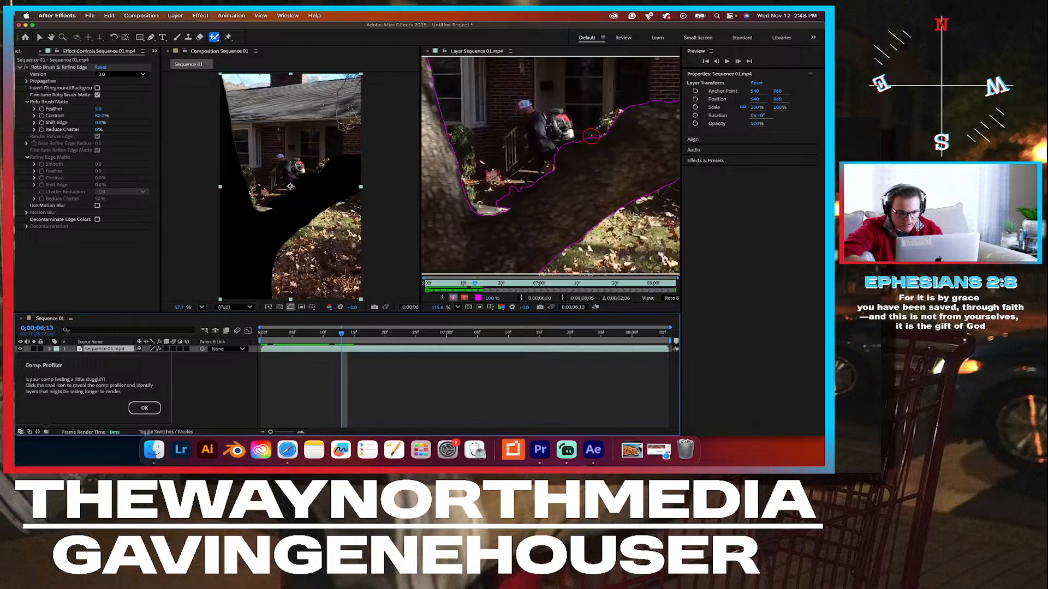
pyautogui.moveTo(597, 134); pyautogui.dragTo(536, 170)
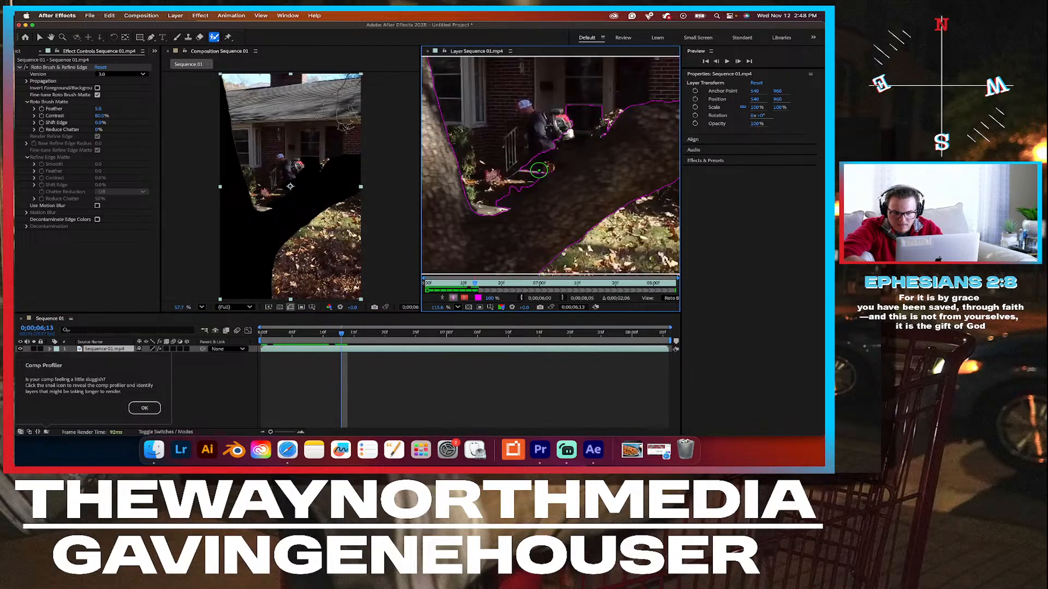
pyautogui.moveTo(528, 171)
pyautogui.mouseDown()
pyautogui.moveTo(601, 126)
pyautogui.moveTo(576, 121)
pyautogui.moveTo(521, 158)
pyautogui.moveTo(493, 196)
pyautogui.moveTo(504, 201)
pyautogui.moveTo(561, 158)
pyautogui.mouseUp()
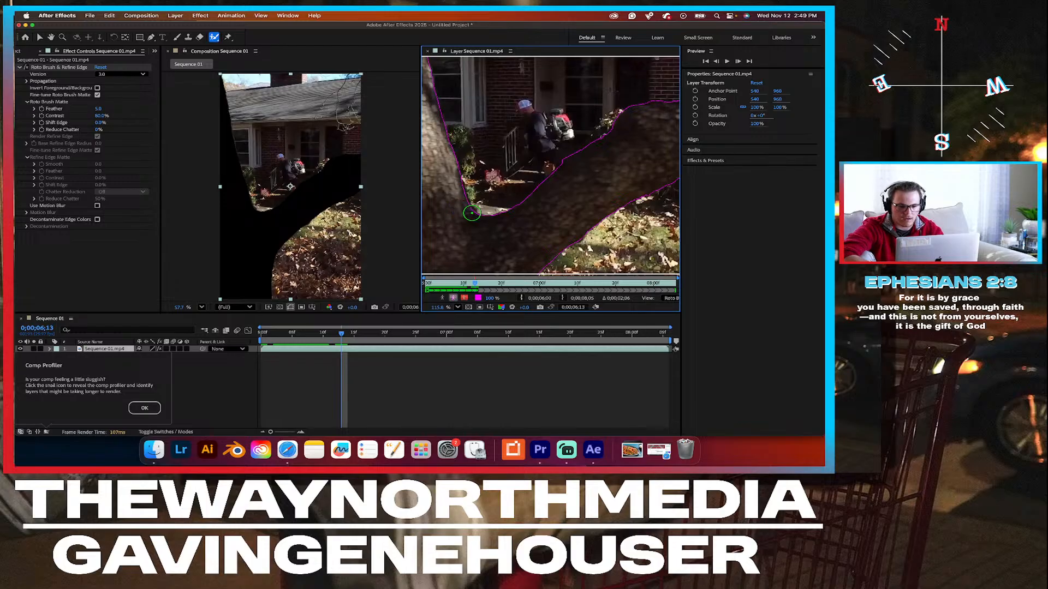
# Refine the Roto Brush boundary at the fork between trunk and branch on frame 0;00;06;13.
pyautogui.moveTo(468, 215); pyautogui.dragTo(468, 215)
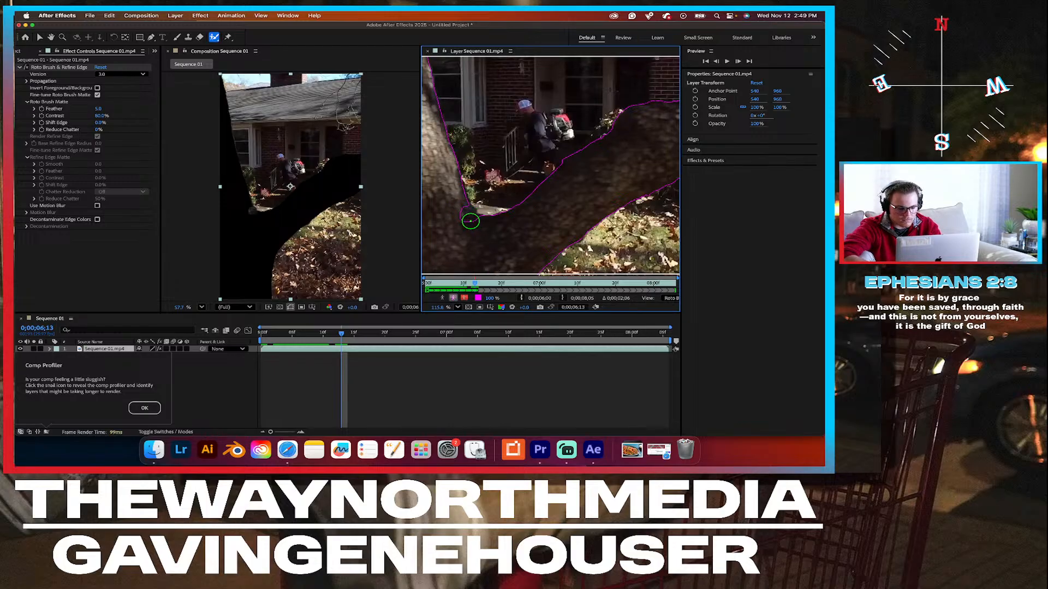
pyautogui.press('alt')
pyautogui.moveTo(472, 220); pyautogui.dragTo(469, 216)
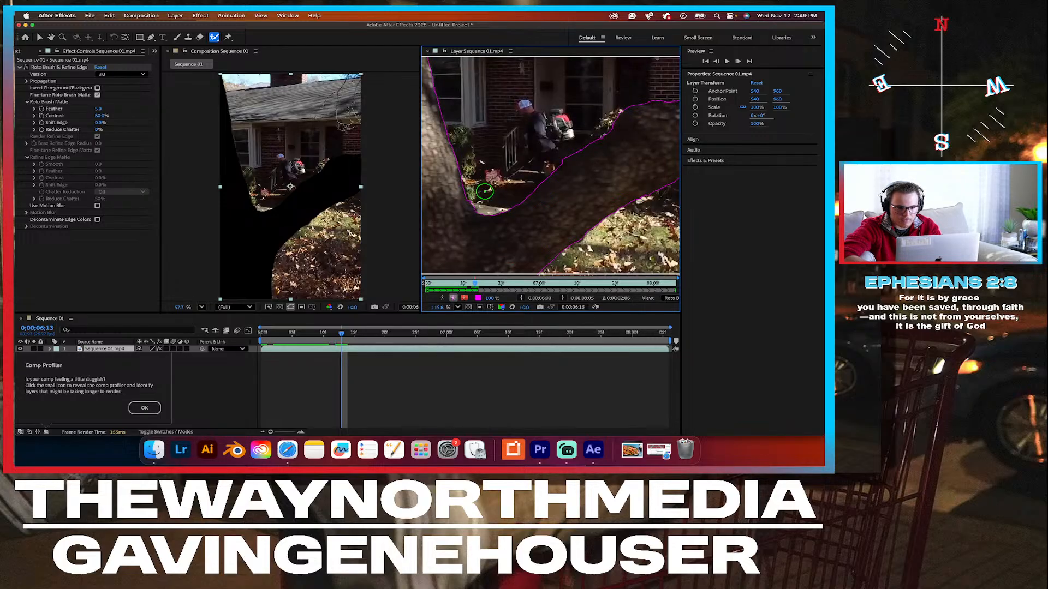
pyautogui.scroll(-2, 510, 200)
pyautogui.scroll(-3, 509, 199)
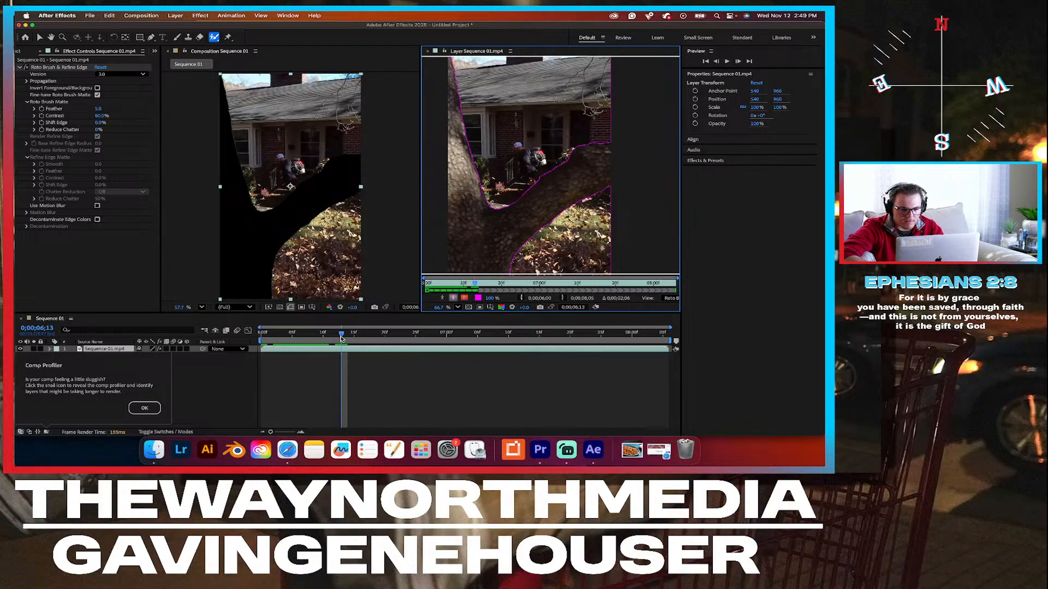
# Exclude the ground strip left of the trunk from the Roto Brush foreground at 0;00;06;15 and 0;00;06;16.
pyautogui.moveTo(343, 335); pyautogui.dragTo(354, 336)
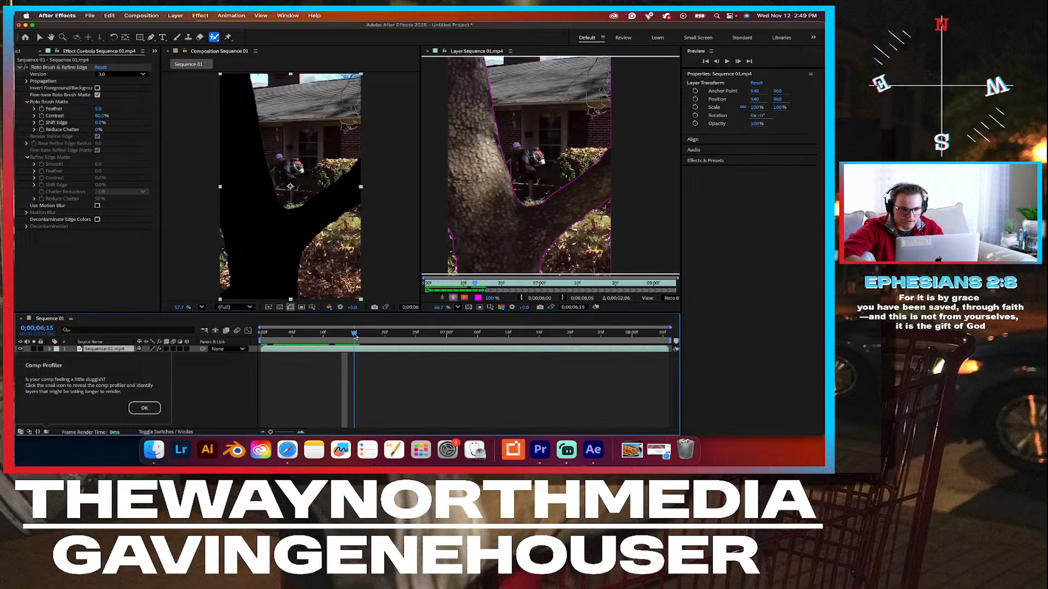
pyautogui.moveTo(355, 335); pyautogui.dragTo(355, 336)
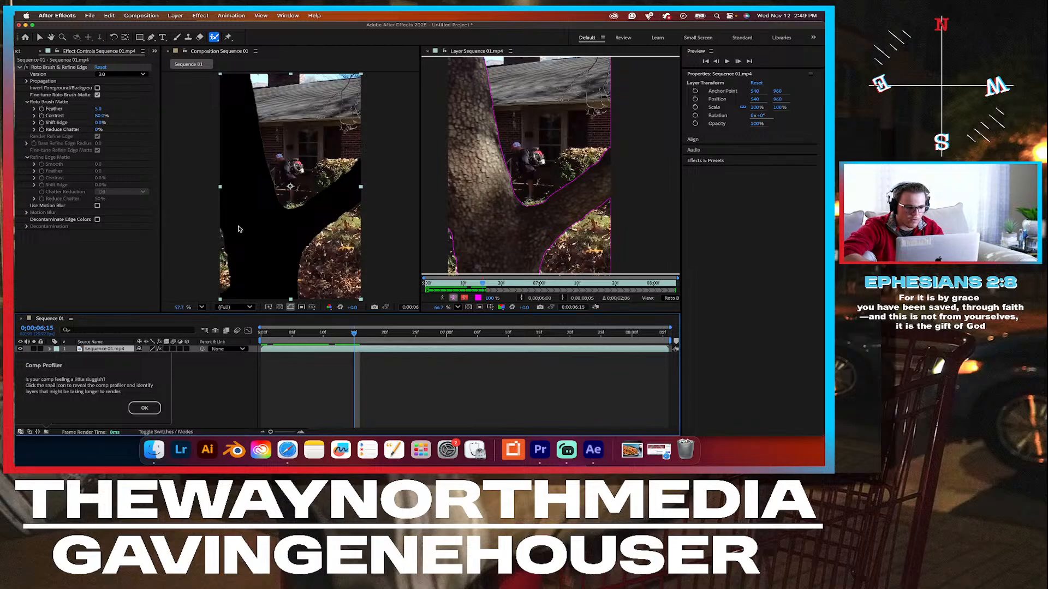
pyautogui.scroll(-3, 501, 228)
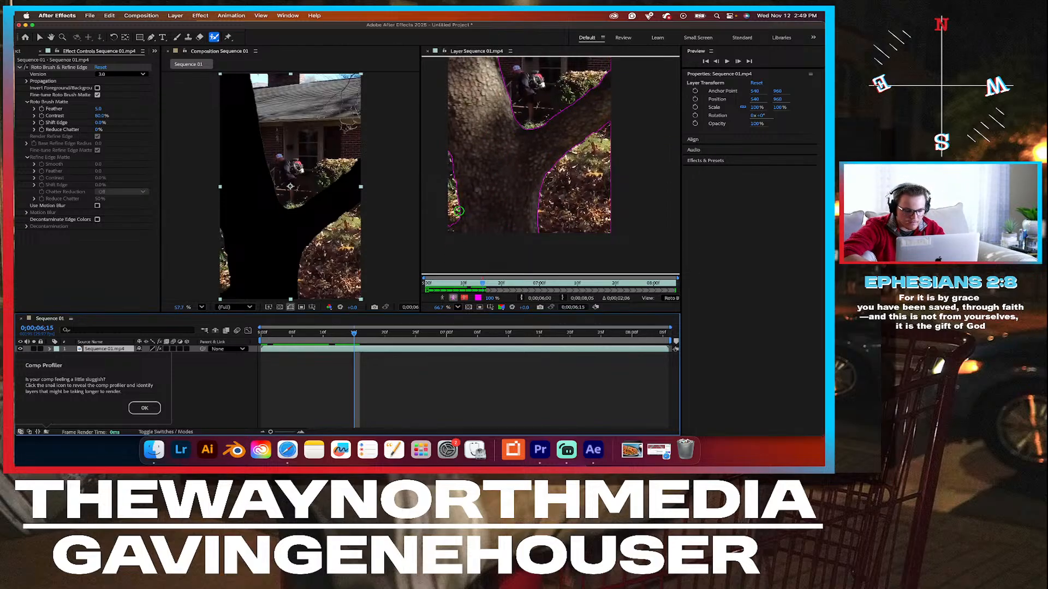
pyautogui.moveTo(453, 228); pyautogui.dragTo(452, 151)
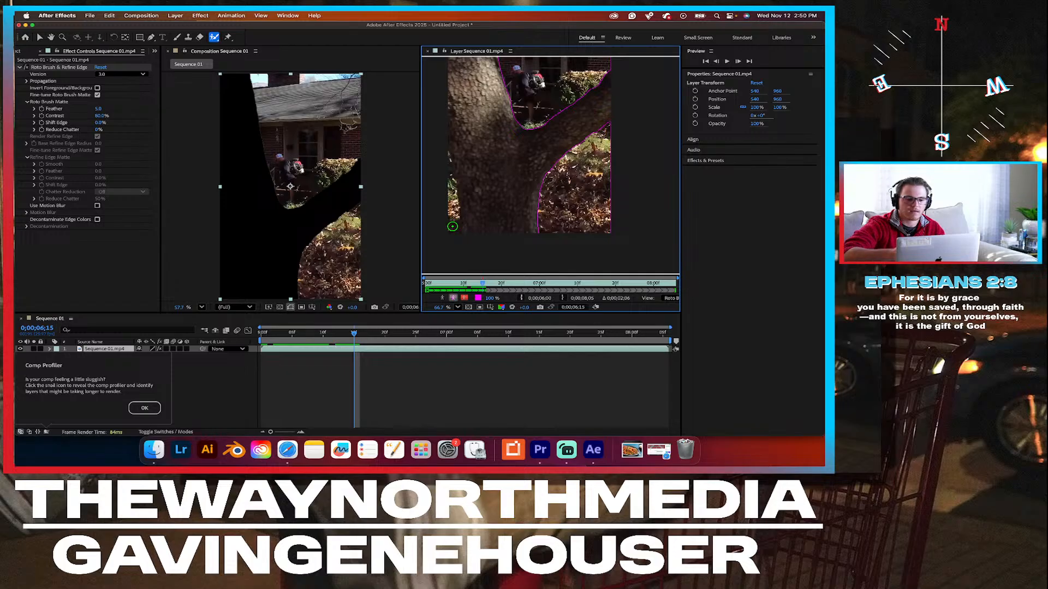
pyautogui.click(360, 333)
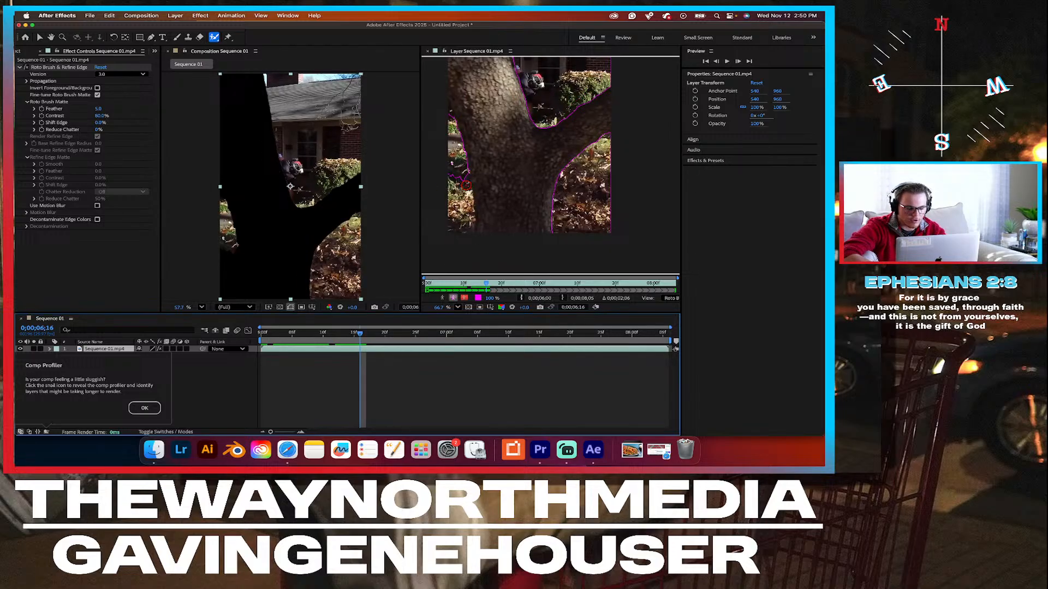
pyautogui.moveTo(465, 184)
pyautogui.mouseDown()
pyautogui.moveTo(448, 115)
pyautogui.moveTo(459, 188)
pyautogui.mouseUp()
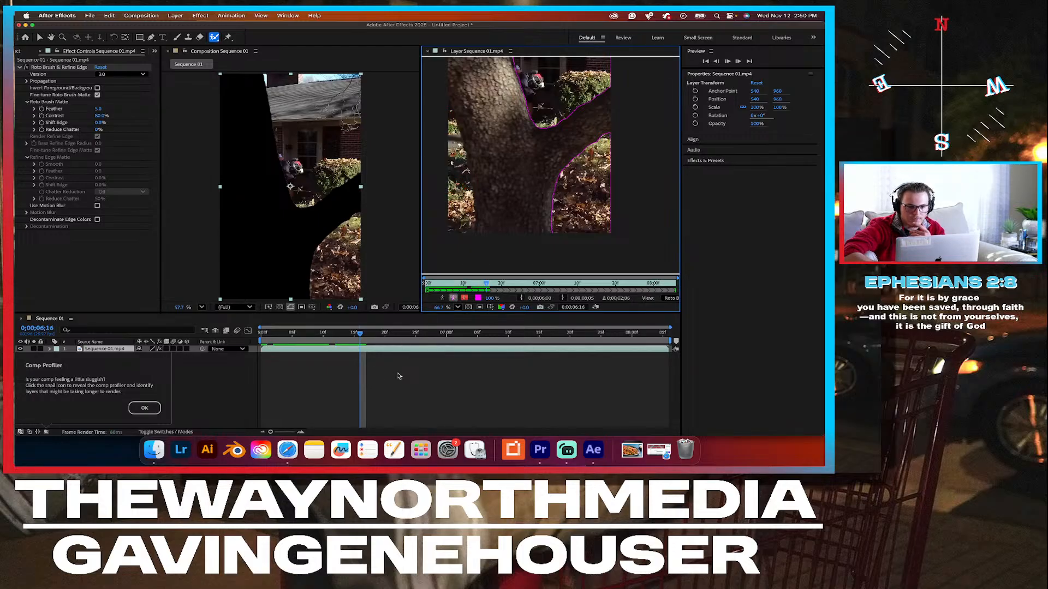
# Play ahead, stop at 0;00;06;18, and exclude the house area left of the trunk from the Roto Brush foreground.
pyautogui.press('space')
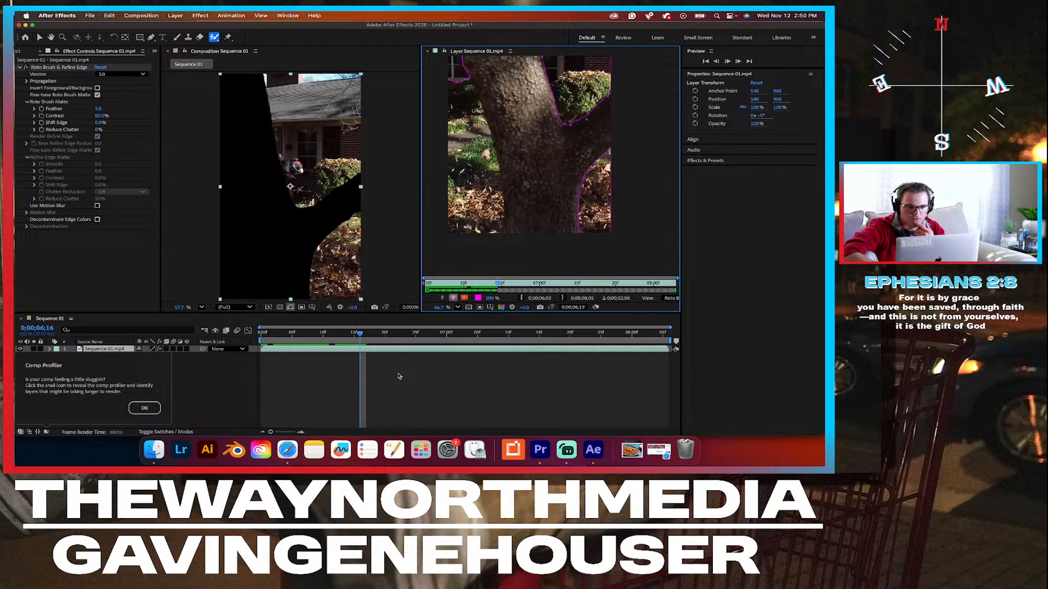
pyautogui.press('space')
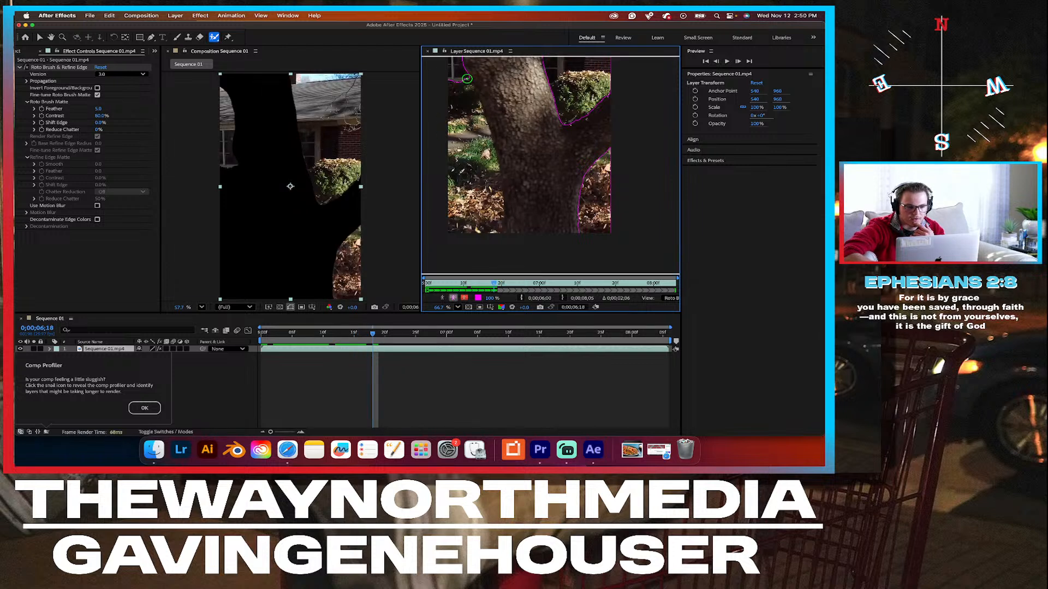
pyautogui.scroll(5, 510, 190)
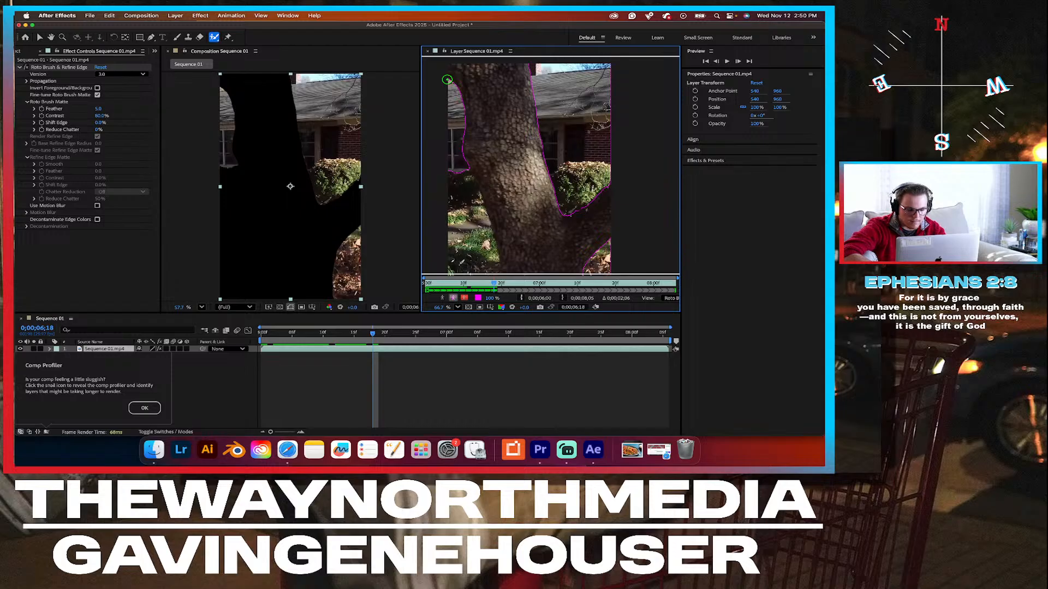
pyautogui.moveTo(448, 81)
pyautogui.mouseDown()
pyautogui.moveTo(466, 138)
pyautogui.moveTo(457, 176)
pyautogui.moveTo(446, 61)
pyautogui.mouseUp()
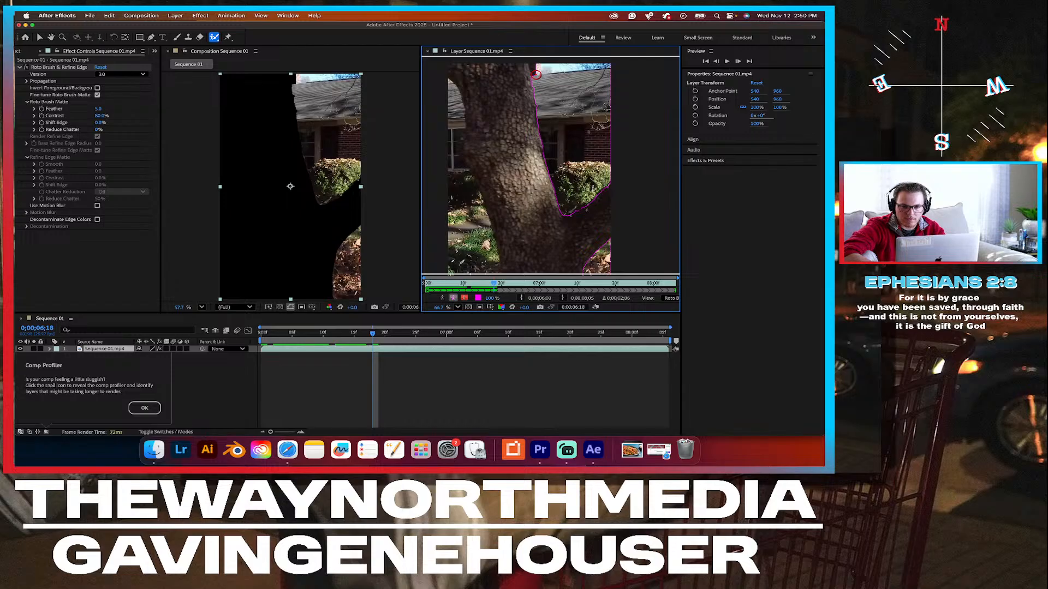
# Refine the trunk's right edge near the roofline and add the sky corner beside it back to the foreground.
pyautogui.moveTo(536, 75); pyautogui.dragTo(533, 60)
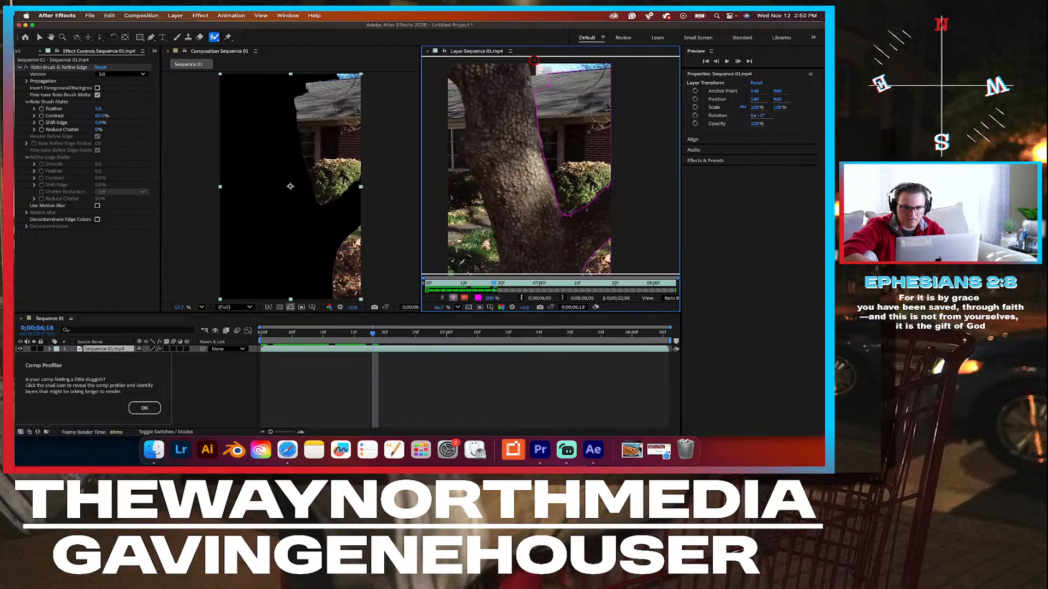
pyautogui.moveTo(540, 112)
pyautogui.mouseDown()
pyautogui.moveTo(535, 59)
pyautogui.moveTo(542, 99)
pyautogui.moveTo(546, 64)
pyautogui.moveTo(591, 66)
pyautogui.mouseUp()
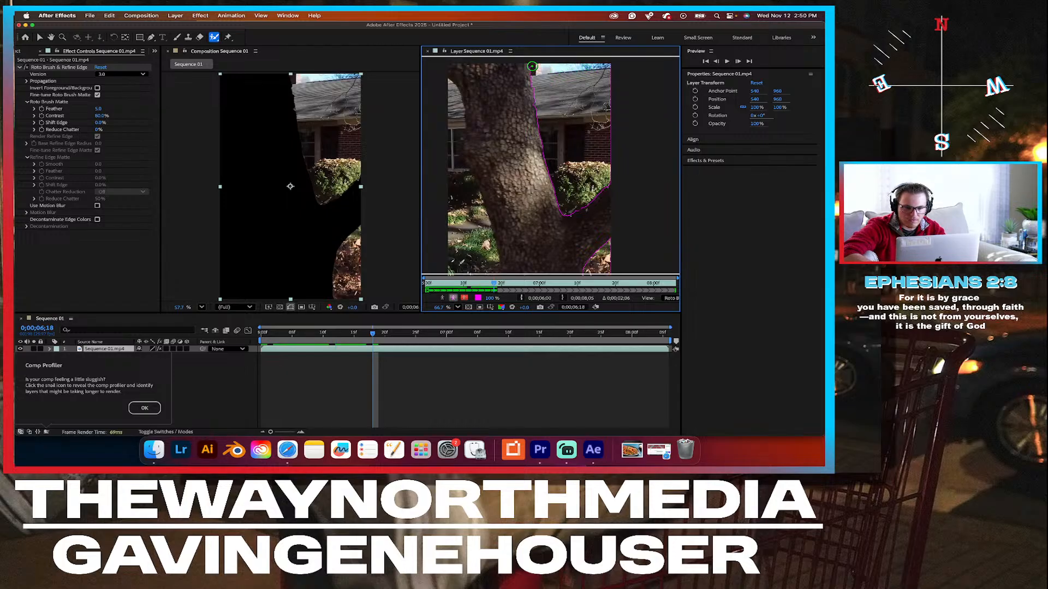
pyautogui.click(532, 66)
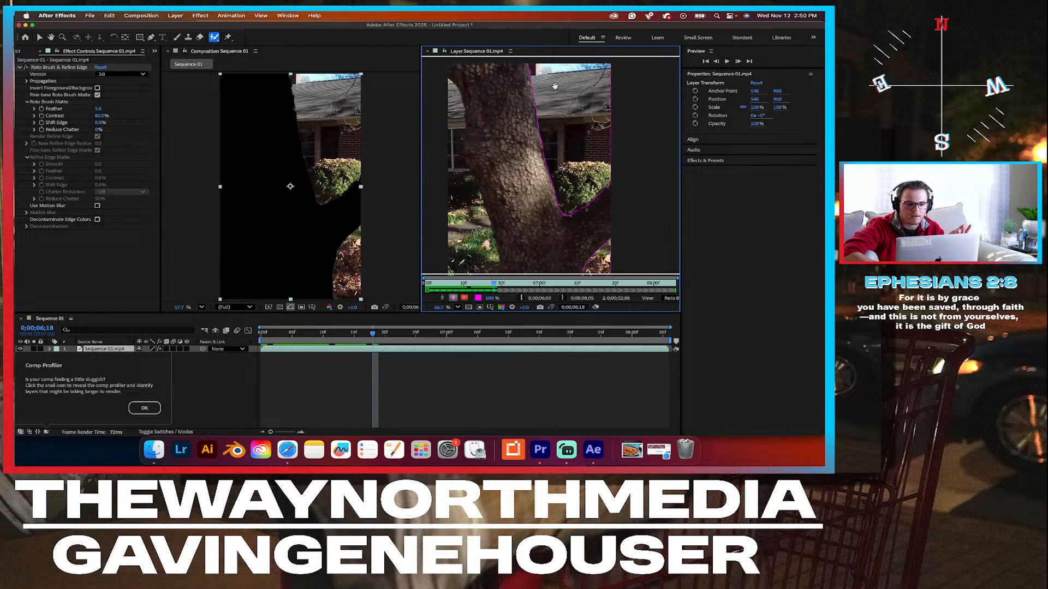
# Advance to 0;00;06;20 and exclude the small patch left of the trunk from the Roto Brush foreground.
pyautogui.press('pagedown')
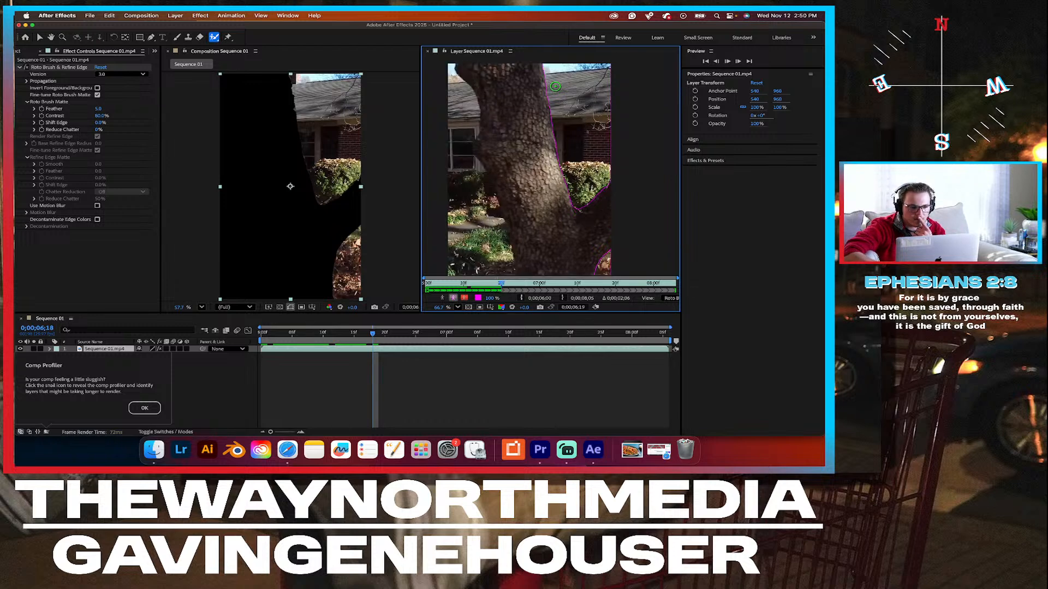
pyautogui.press('pagedown')
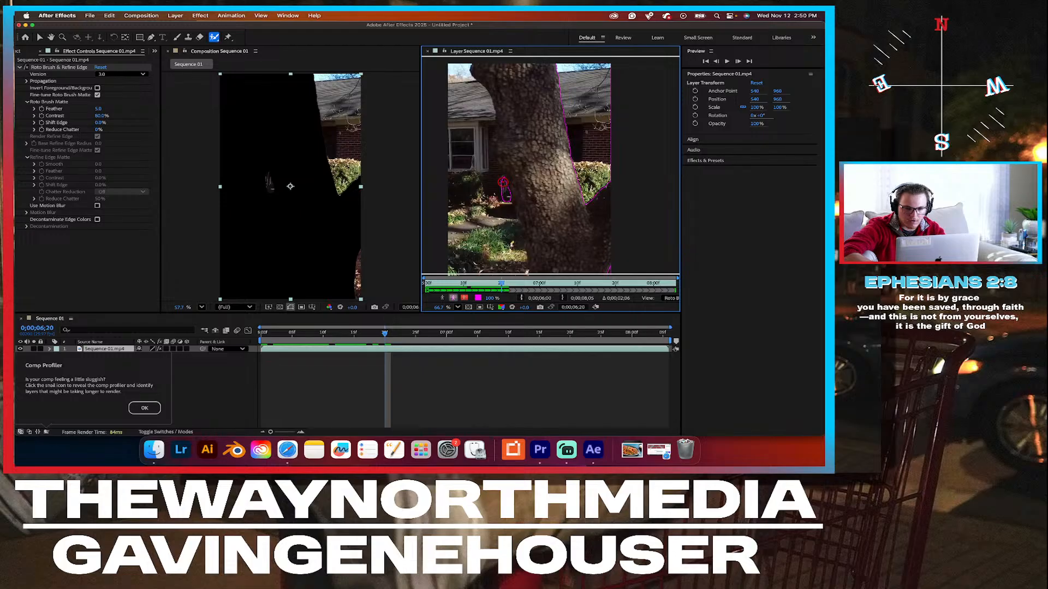
pyautogui.moveTo(504, 179); pyautogui.dragTo(506, 212)
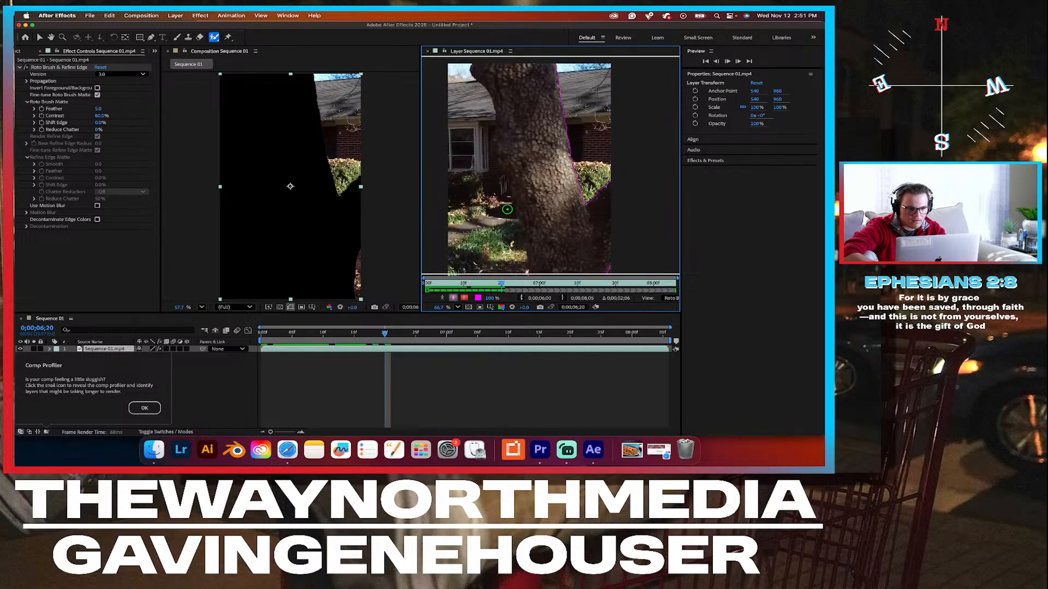
# Play ahead to 0;00;06;26 and exclude the house and bush patch left of the trunk from the Roto Brush foreground.
pyautogui.press('space')
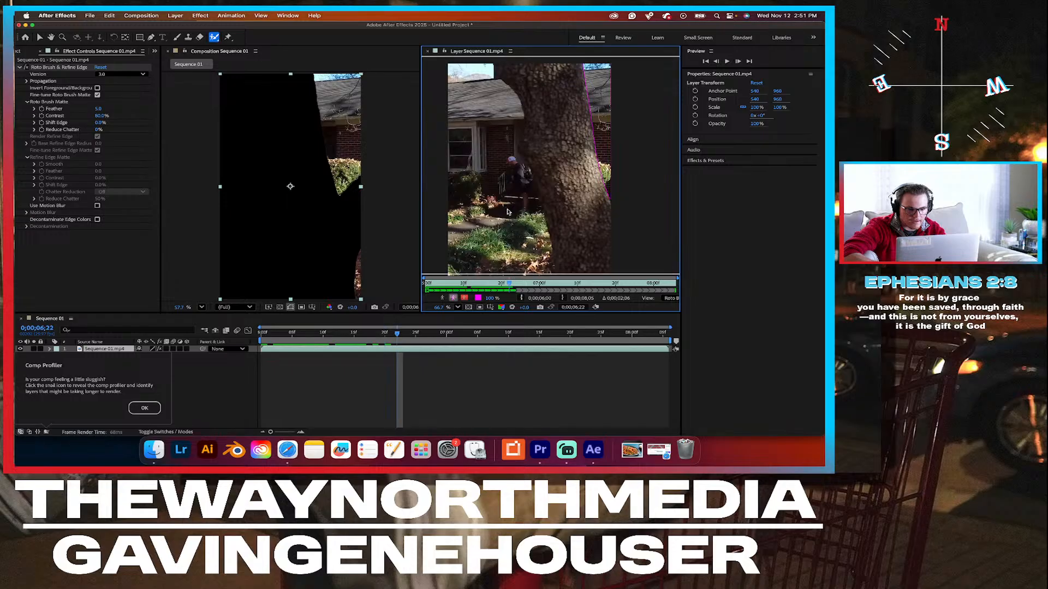
pyautogui.press('space')
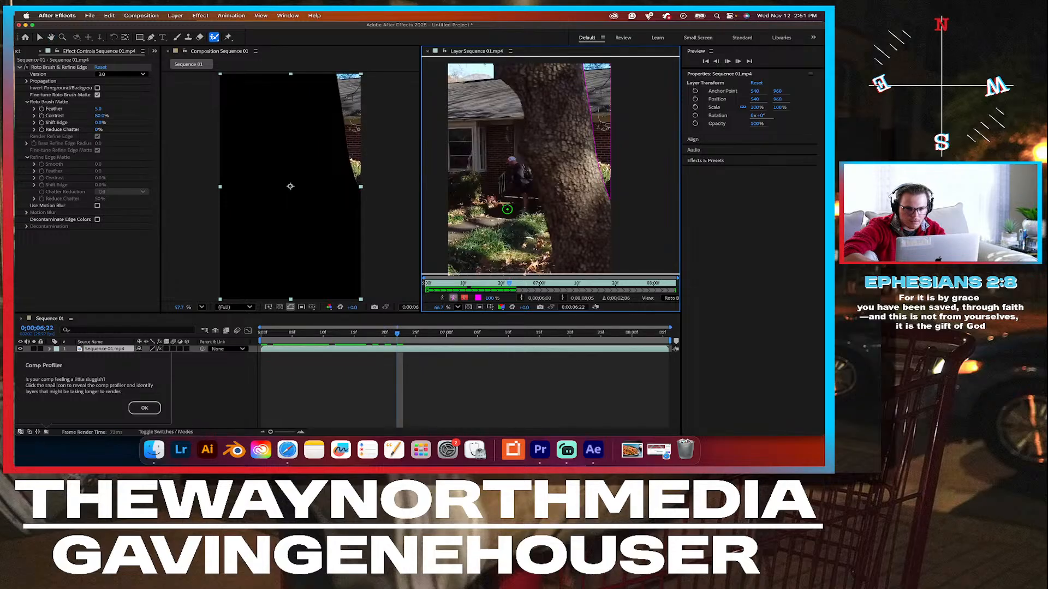
pyautogui.press('space')
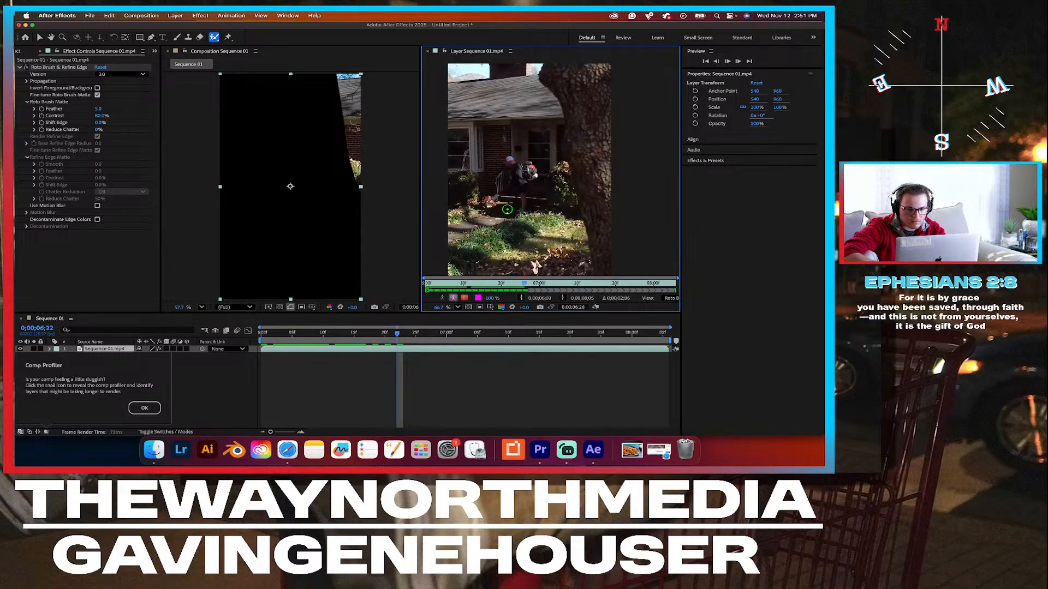
pyautogui.press('space')
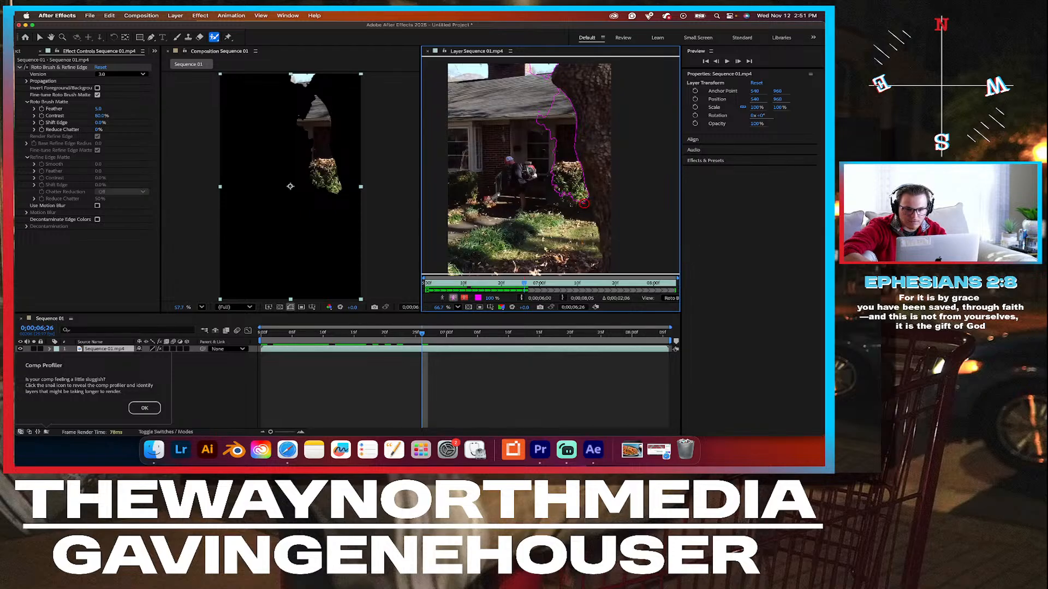
pyautogui.moveTo(584, 204)
pyautogui.mouseDown()
pyautogui.moveTo(566, 110)
pyautogui.moveTo(536, 68)
pyautogui.moveTo(564, 108)
pyautogui.moveTo(558, 99)
pyautogui.moveTo(541, 113)
pyautogui.moveTo(579, 190)
pyautogui.mouseUp()
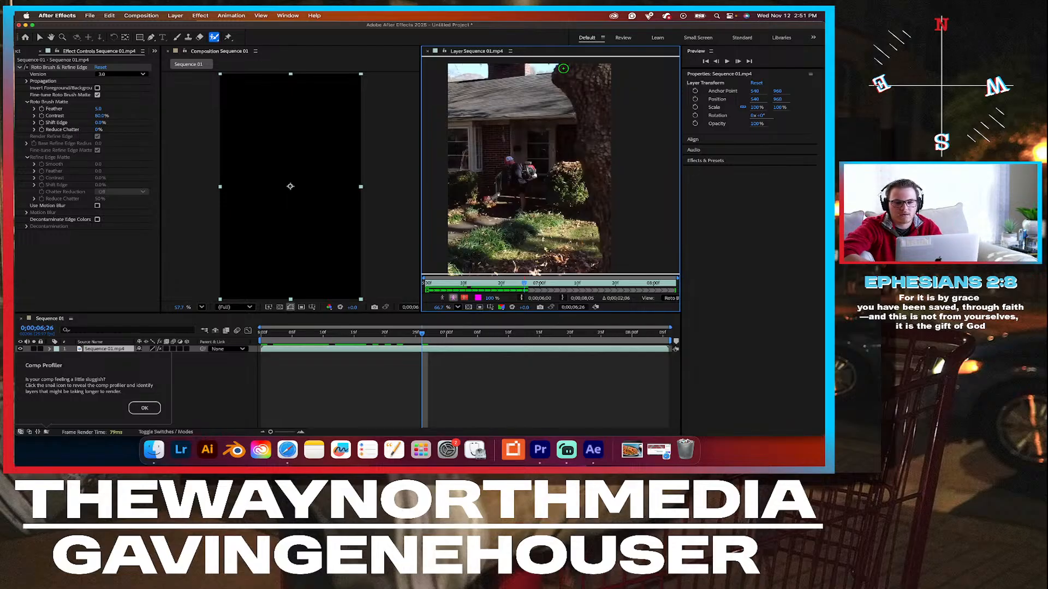
# At 0;00;06;26, paint the trunk as Roto Brush foreground and exclude the bush and lawn patches left of it.
pyautogui.moveTo(560, 66)
pyautogui.mouseDown()
pyautogui.moveTo(581, 115)
pyautogui.moveTo(578, 157)
pyautogui.moveTo(608, 272)
pyautogui.moveTo(631, 244)
pyautogui.mouseUp()
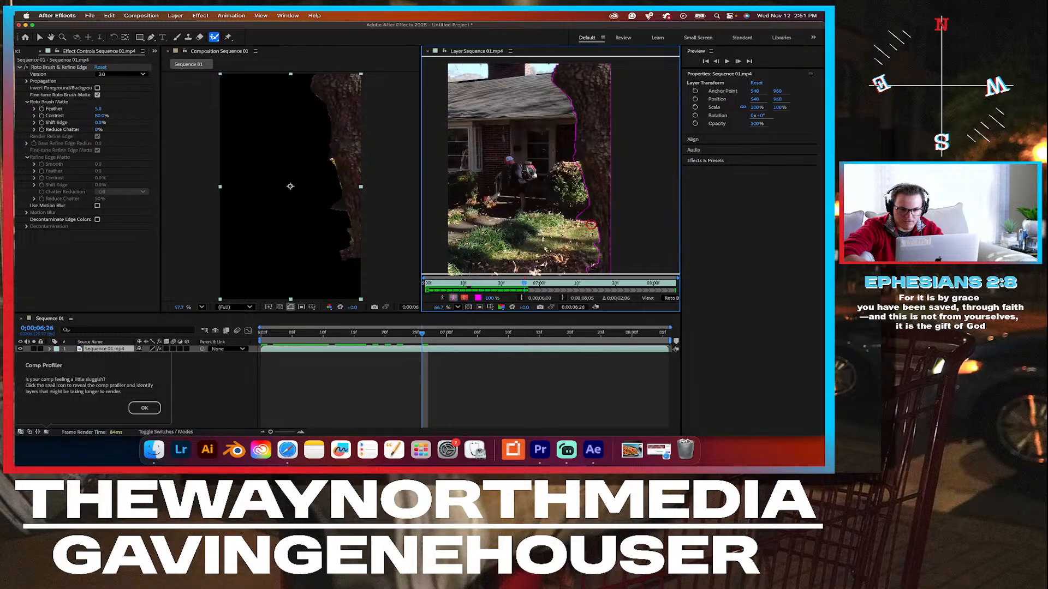
pyautogui.moveTo(591, 224)
pyautogui.mouseDown()
pyautogui.moveTo(583, 197)
pyautogui.moveTo(580, 229)
pyautogui.mouseUp()
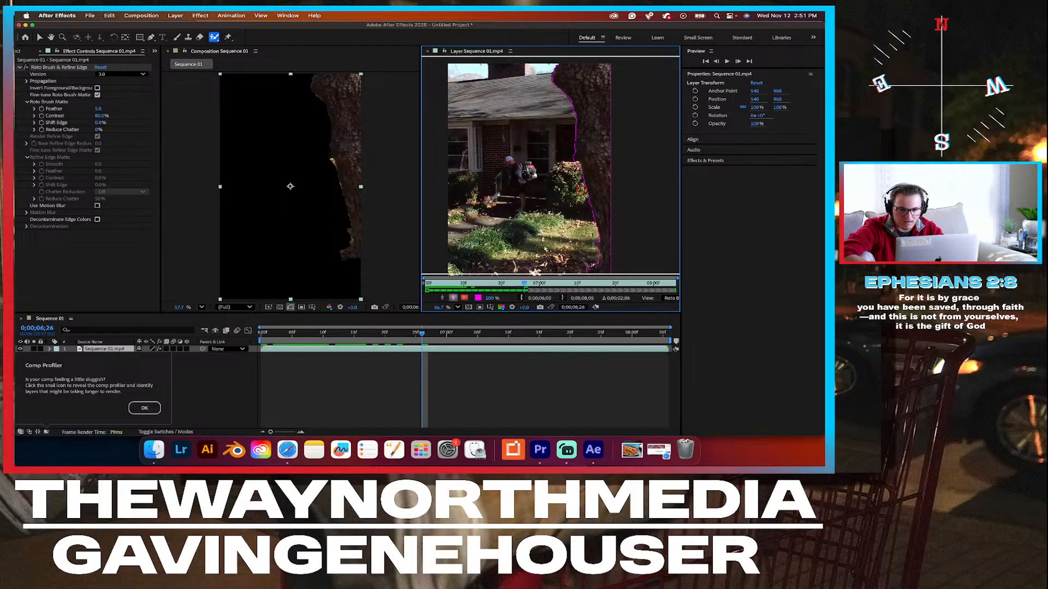
pyautogui.moveTo(577, 171); pyautogui.dragTo(569, 134)
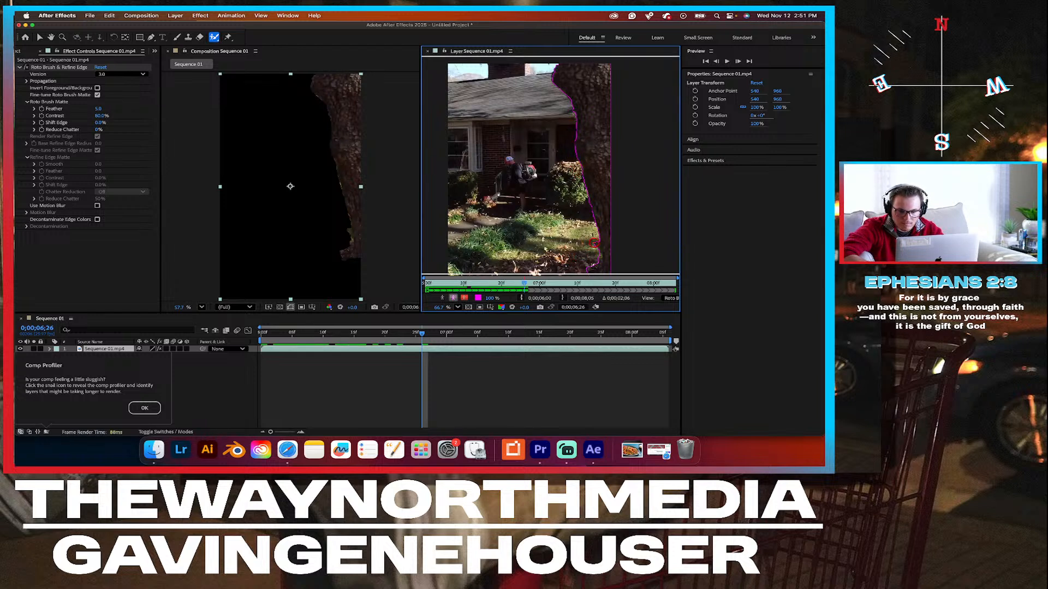
# Refine the trunk's lower left edge at 0;00;06;26 by excluding the strips of lawn and bush beside it from the foreground.
pyautogui.moveTo(594, 242); pyautogui.dragTo(594, 288)
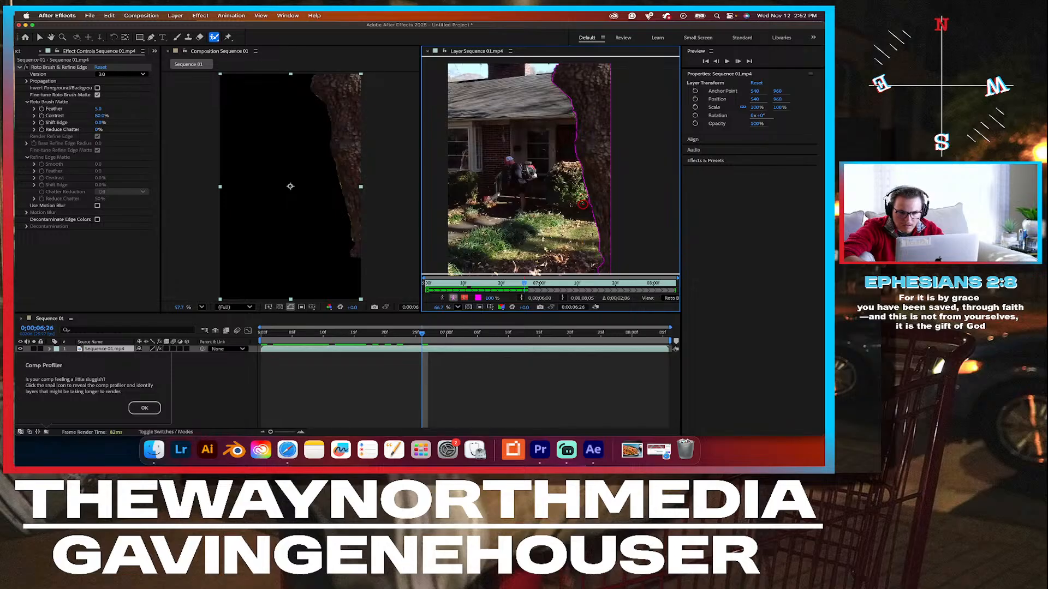
pyautogui.moveTo(584, 199); pyautogui.dragTo(584, 195)
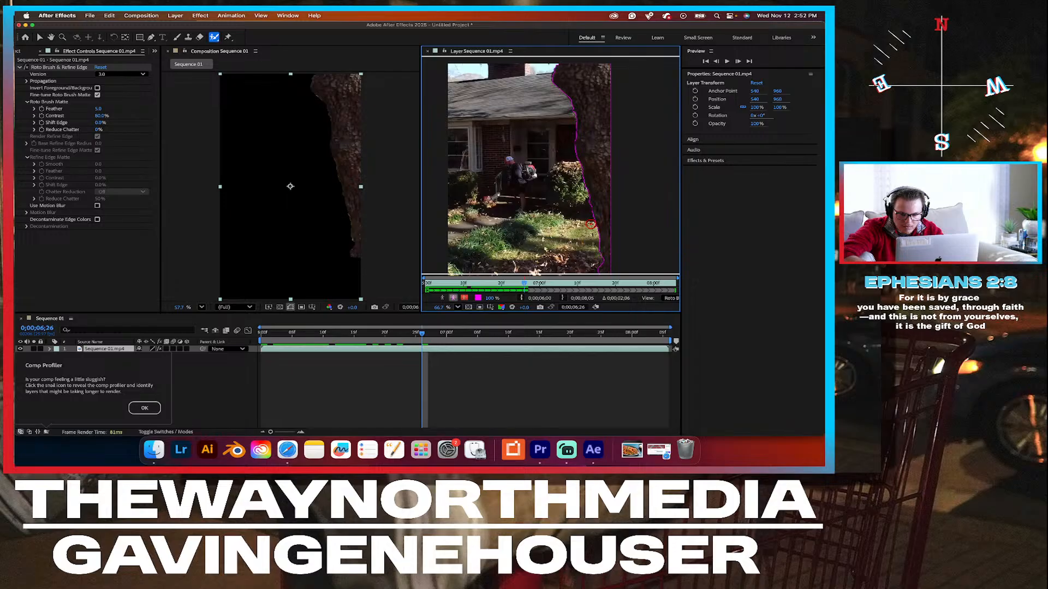
pyautogui.moveTo(590, 224); pyautogui.dragTo(592, 232)
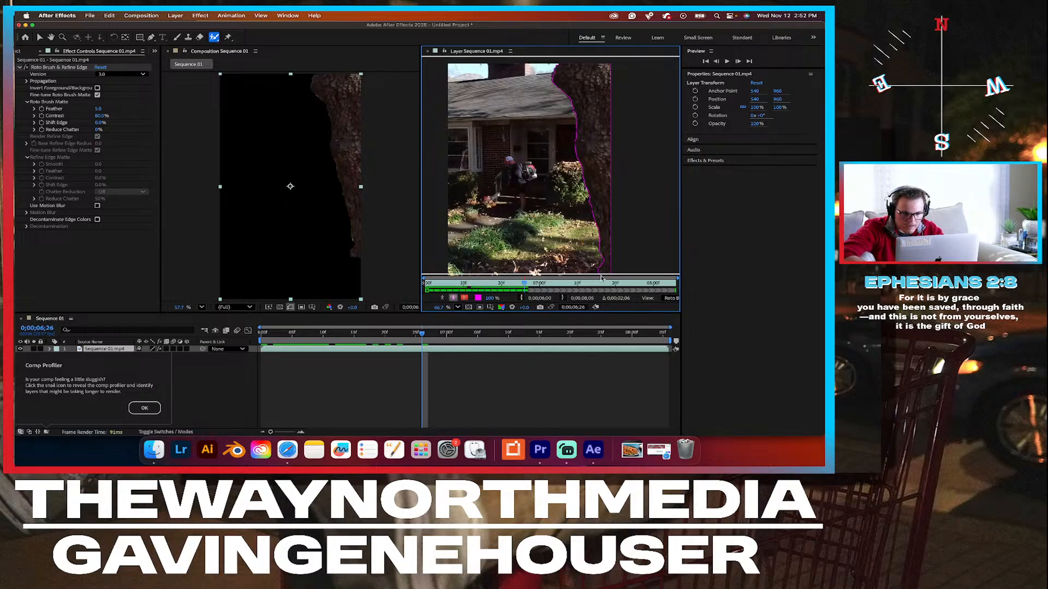
pyautogui.click(597, 257)
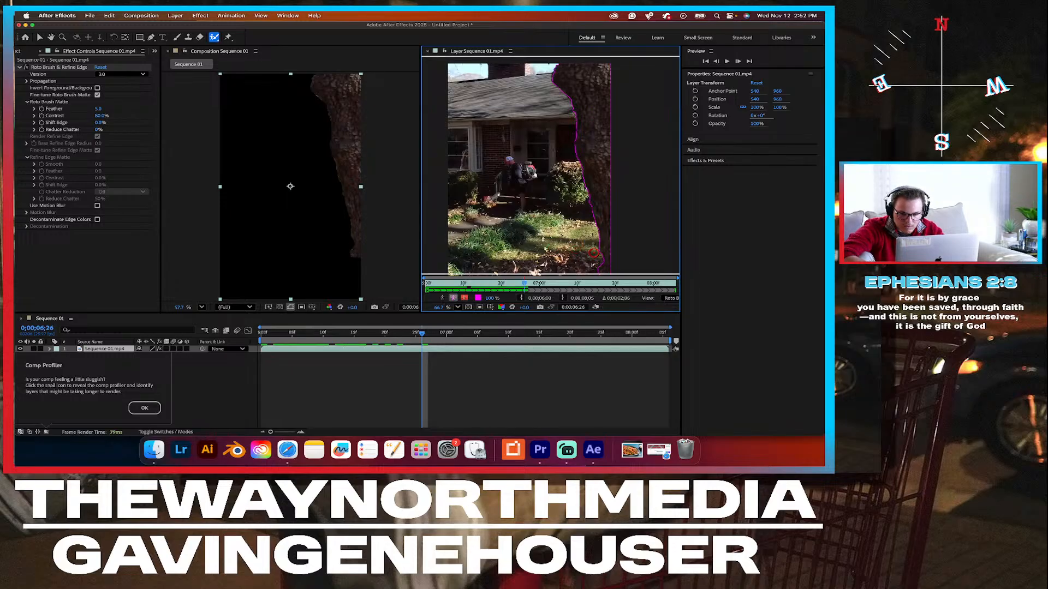
pyautogui.moveTo(594, 252); pyautogui.dragTo(598, 264)
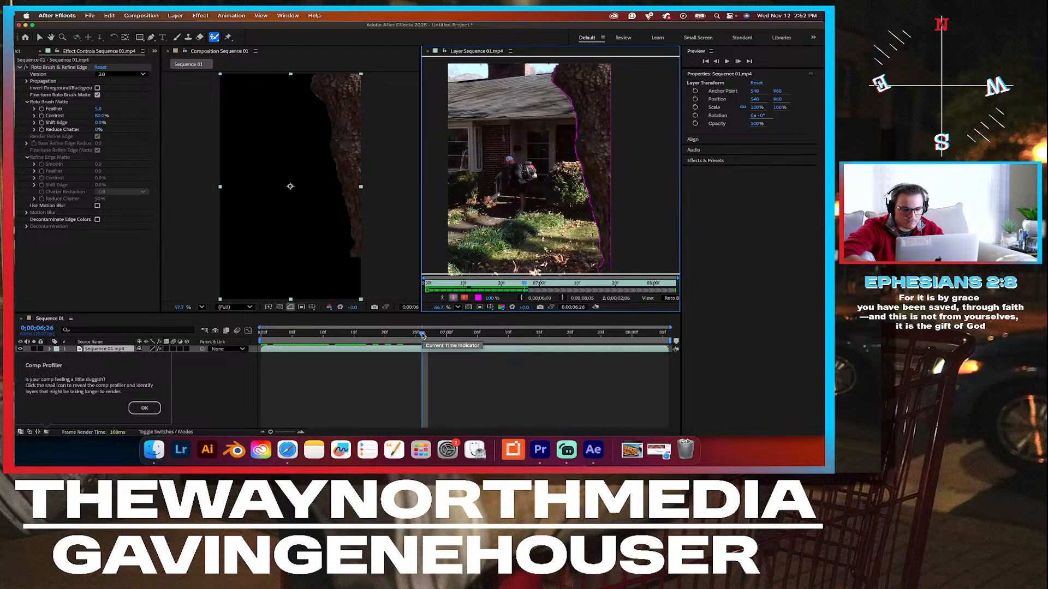
# Step ahead frame by frame past 0;00;07;00 to check the Roto Brush outline as the trunk leaves the shot.
pyautogui.press('pagedown')
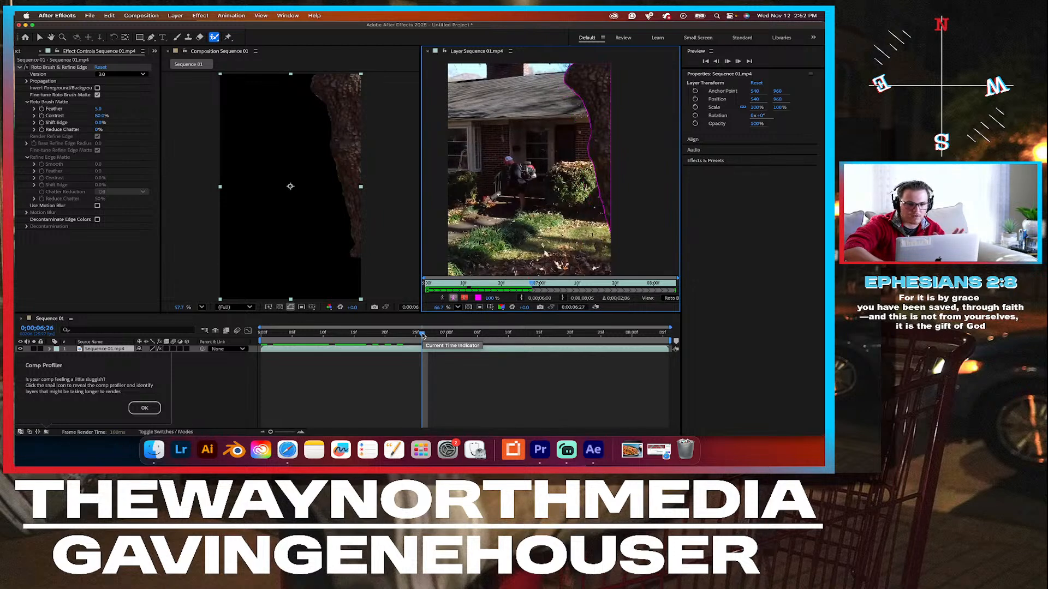
pyautogui.press('pagedown')
pyautogui.press('pagedown')
pyautogui.press('pagedown')
pyautogui.press('pagedown')
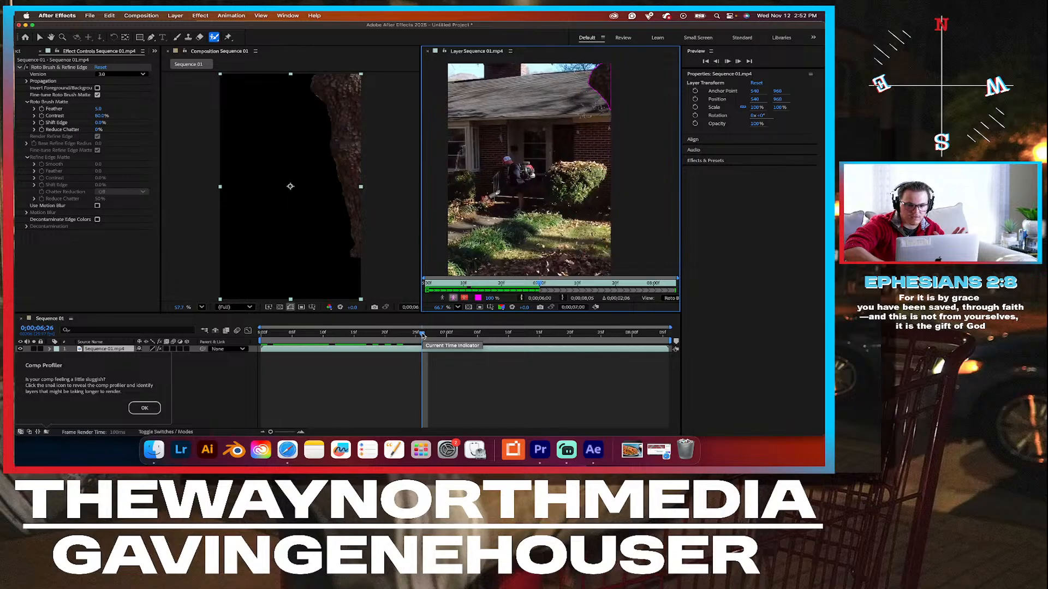
pyautogui.press('pagedown')
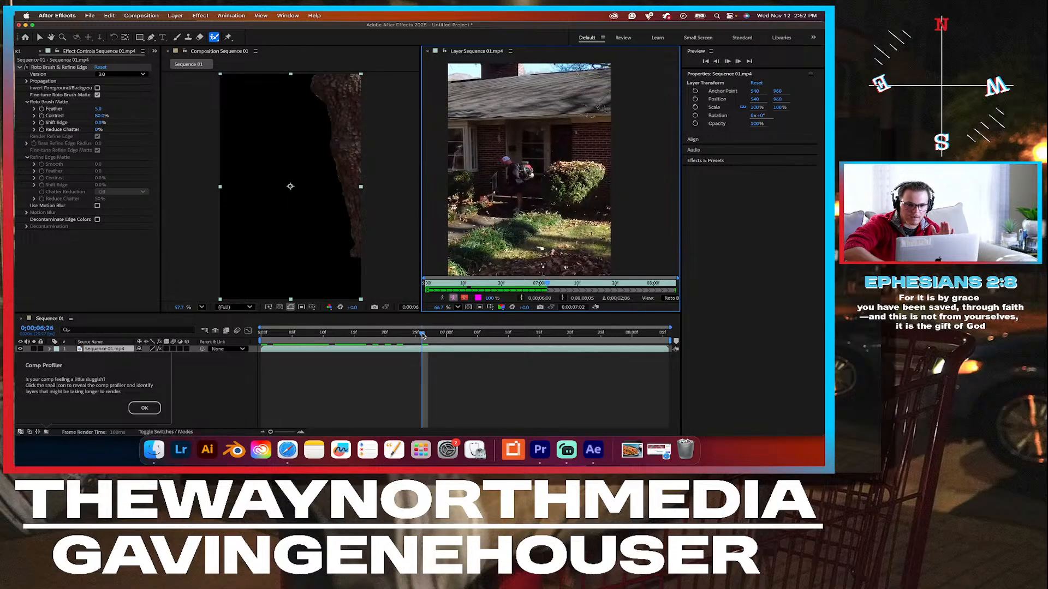
pyautogui.press('pagedown')
pyautogui.press('pagedown')
pyautogui.press('pagedown')
pyautogui.press('pagedown')
pyautogui.press('pagedown')
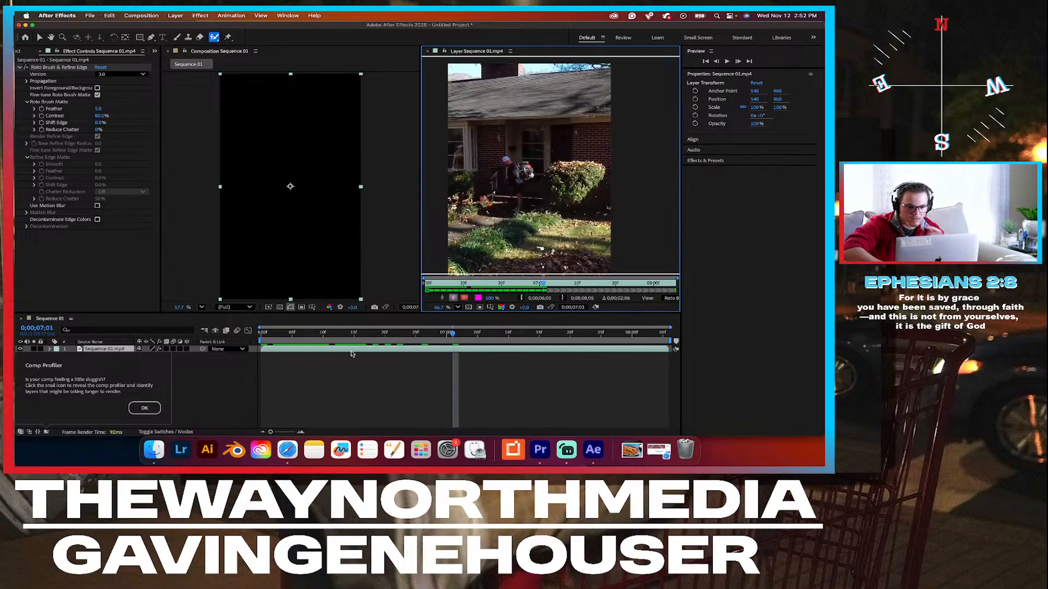
# Go back to 0;00;06;15 and add the trunk, its branch and its lower left edge to the Roto Brush foreground.
pyautogui.moveTo(452, 333); pyautogui.dragTo(415, 334)
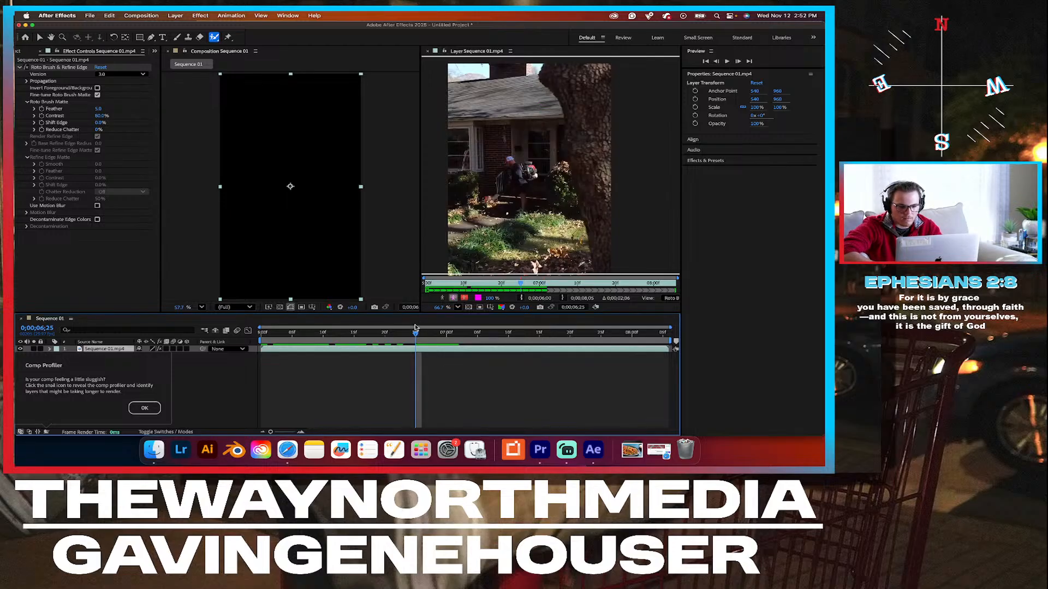
pyautogui.moveTo(416, 334); pyautogui.dragTo(398, 335)
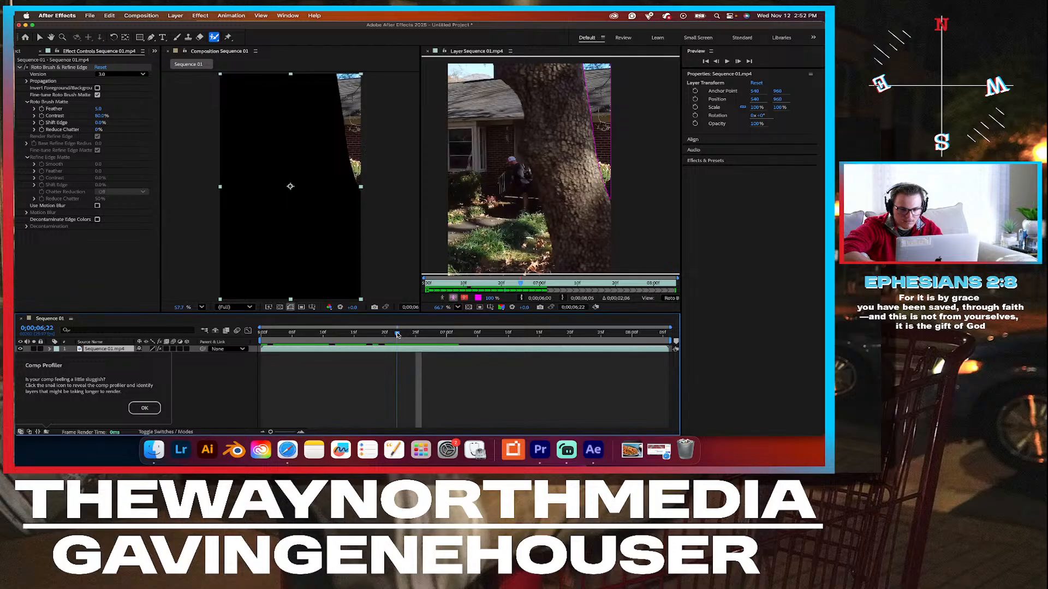
pyautogui.moveTo(398, 334); pyautogui.dragTo(354, 334)
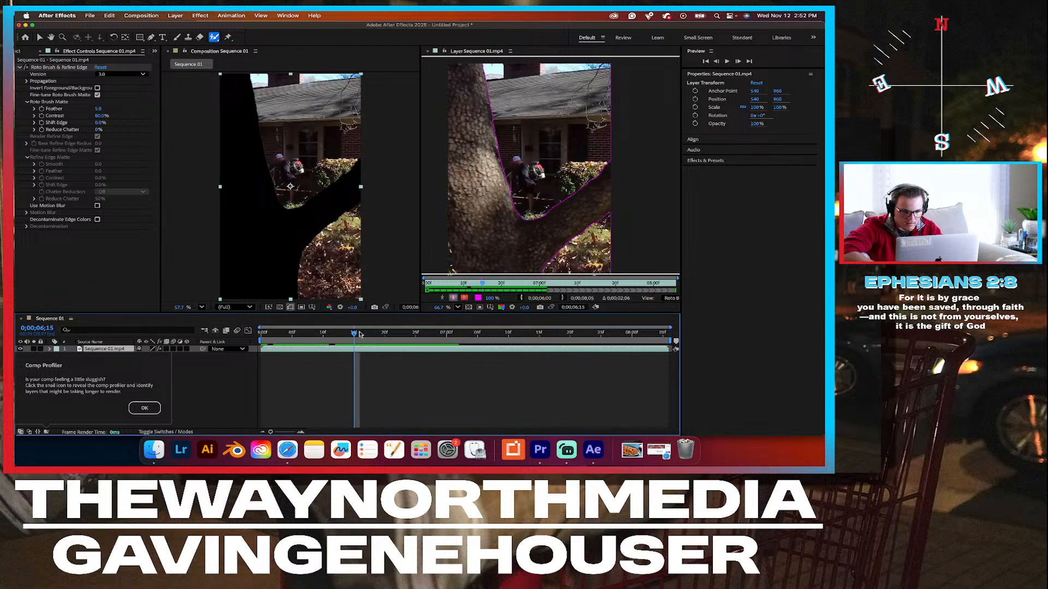
pyautogui.moveTo(353, 335); pyautogui.dragTo(353, 334)
pyautogui.scroll(-2, 564, 196)
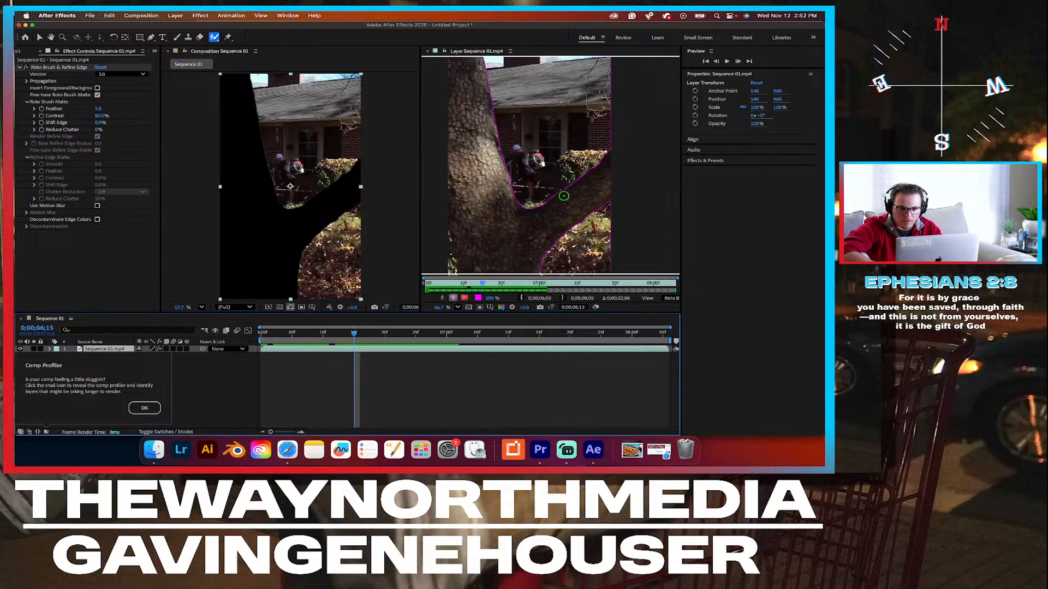
pyautogui.scroll(-3, 564, 196)
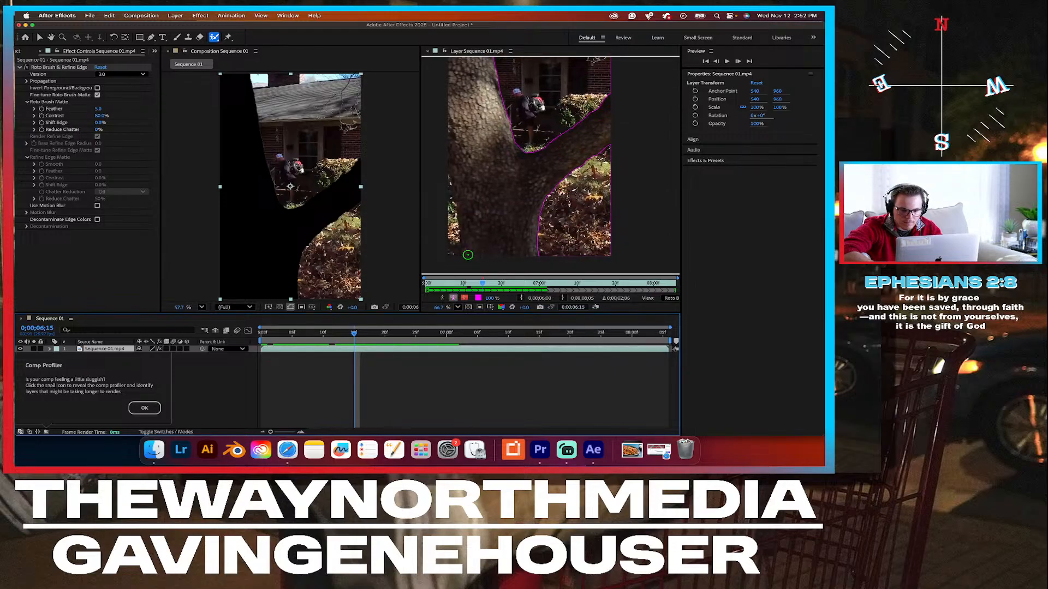
pyautogui.moveTo(465, 255); pyautogui.dragTo(450, 165)
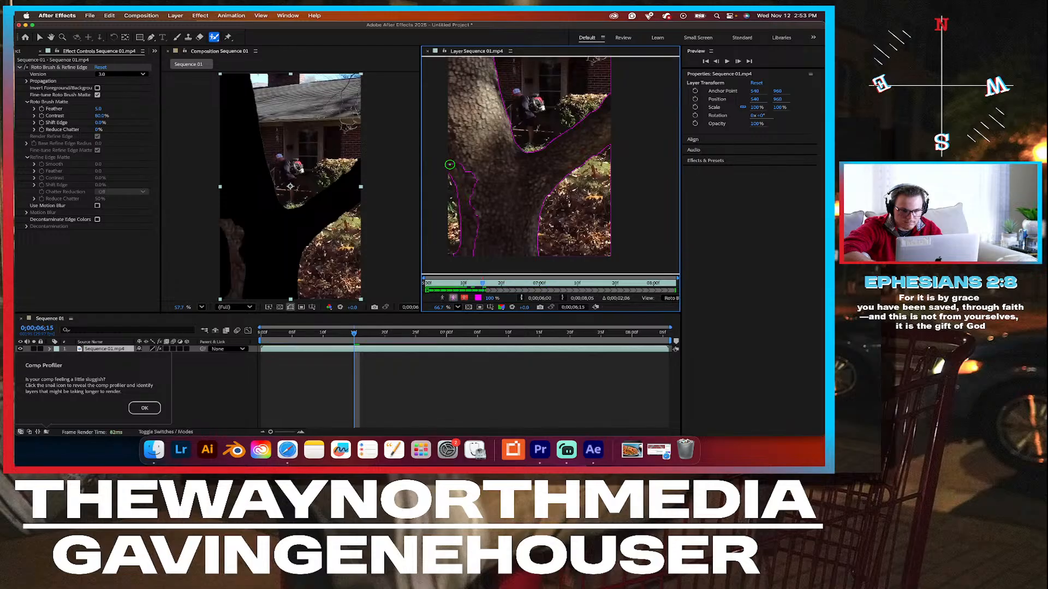
pyautogui.moveTo(472, 254)
pyautogui.mouseDown()
pyautogui.moveTo(531, 254)
pyautogui.moveTo(503, 184)
pyautogui.moveTo(514, 165)
pyautogui.moveTo(570, 150)
pyautogui.moveTo(598, 124)
pyautogui.moveTo(531, 168)
pyautogui.moveTo(505, 148)
pyautogui.moveTo(454, 63)
pyautogui.moveTo(490, 179)
pyautogui.mouseUp()
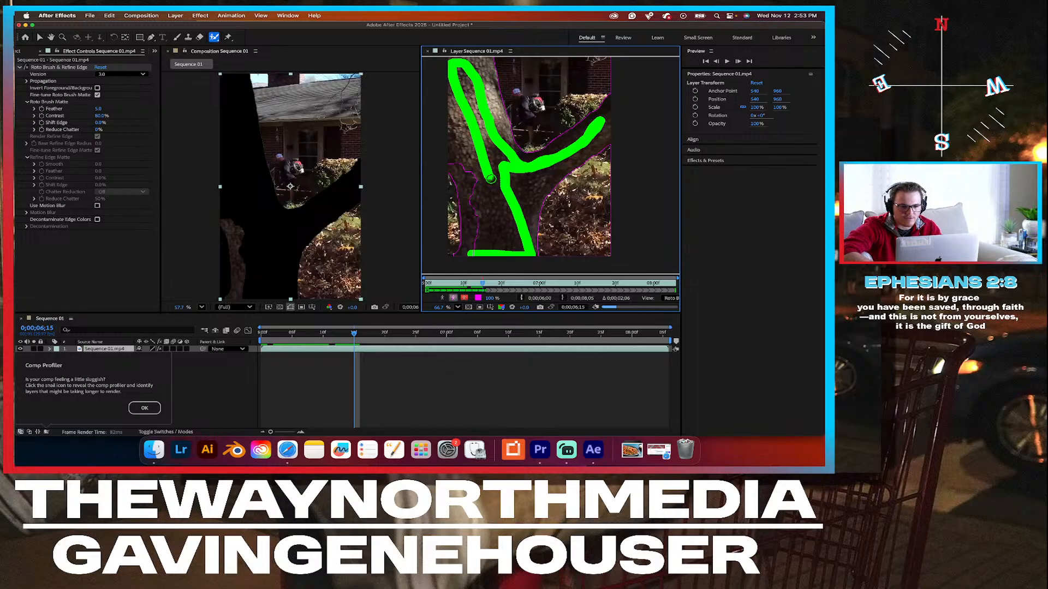
pyautogui.moveTo(500, 110)
pyautogui.mouseDown()
pyautogui.moveTo(485, 55)
pyautogui.moveTo(459, 44)
pyautogui.moveTo(499, 94)
pyautogui.mouseUp()
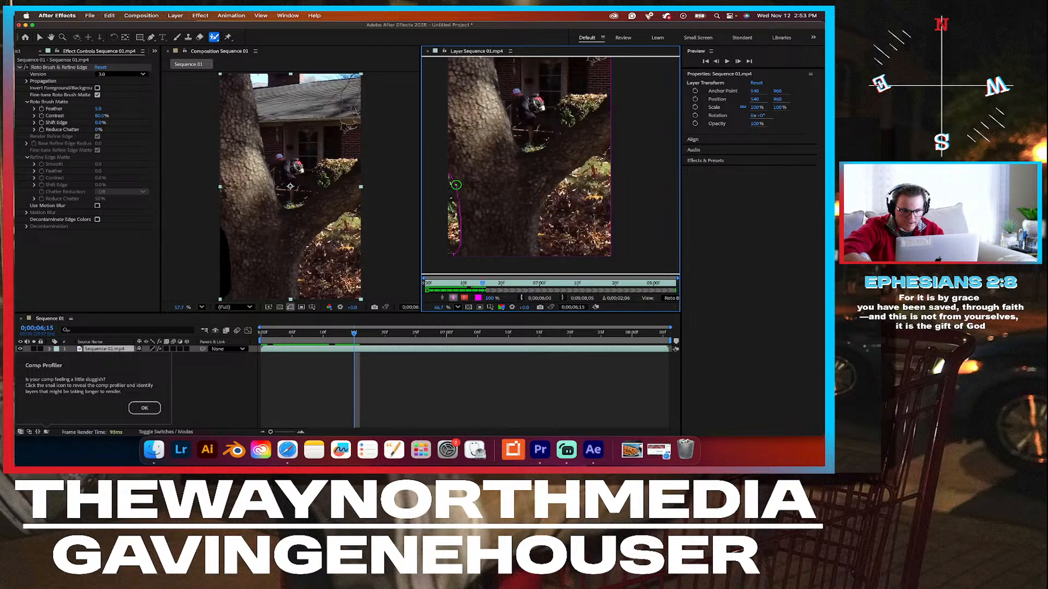
pyautogui.moveTo(457, 184); pyautogui.dragTo(466, 246)
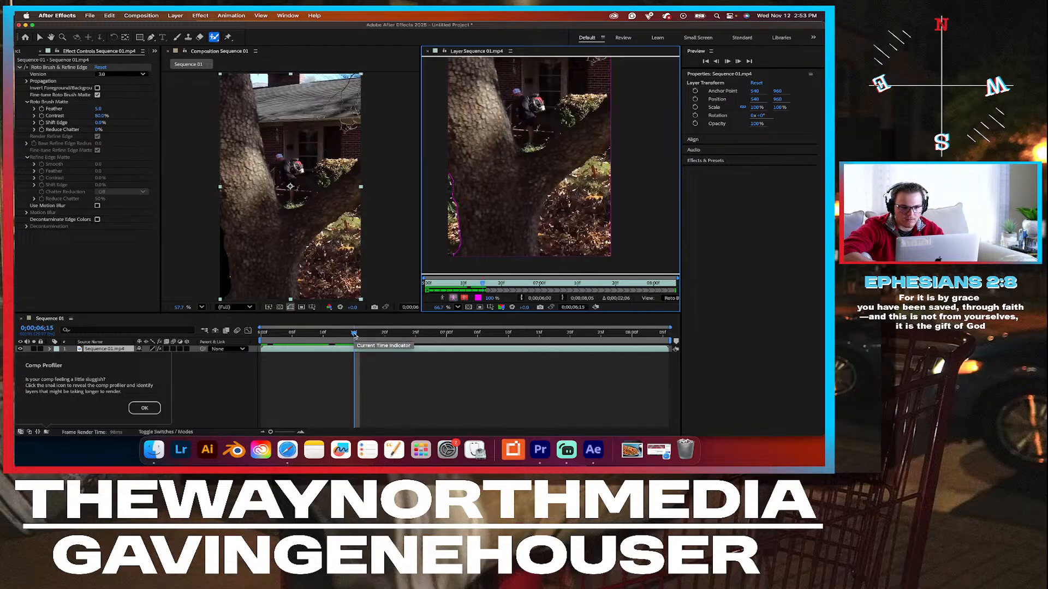
# Advance to 0;00;06;16, add the trunk's missing left side to the foreground, and exclude the lawn spots beside it.
pyautogui.moveTo(354, 334); pyautogui.dragTo(360, 334)
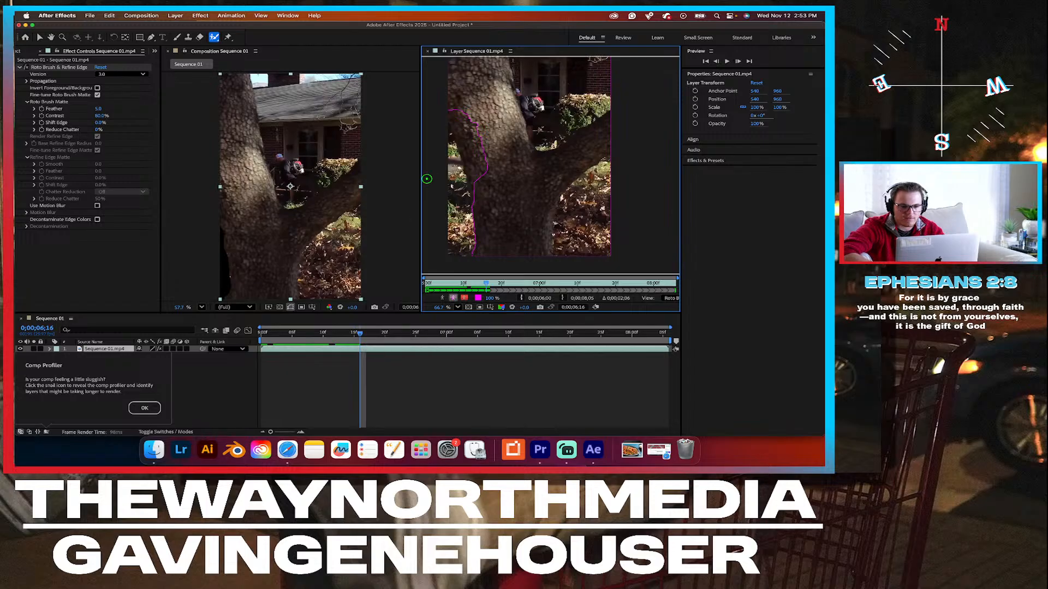
pyautogui.moveTo(475, 203)
pyautogui.mouseDown()
pyautogui.moveTo(452, 109)
pyautogui.moveTo(465, 162)
pyautogui.mouseUp()
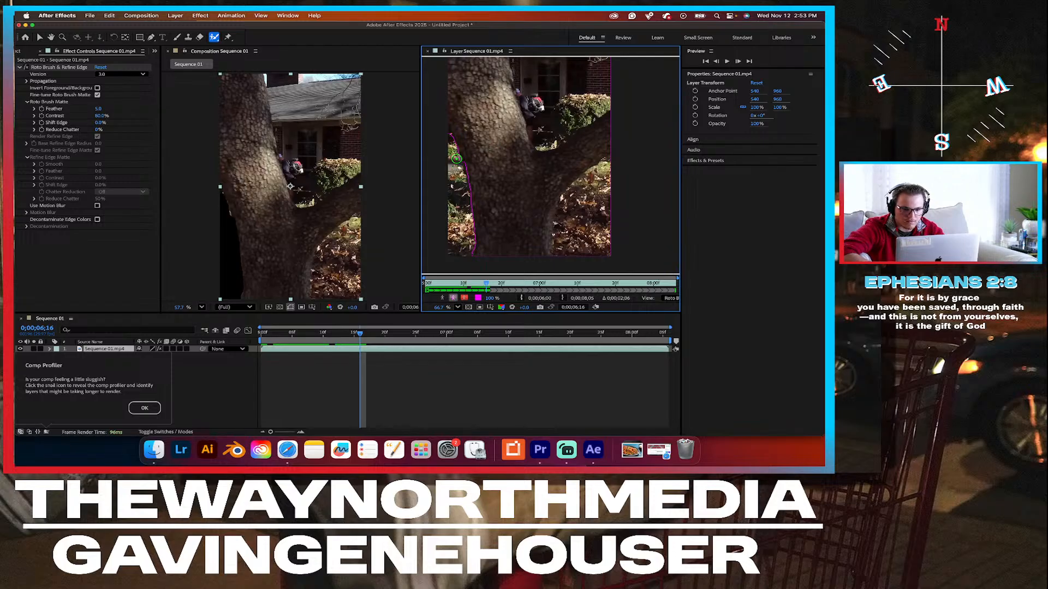
pyautogui.keyDown('alt'); pyautogui.click(457, 159); pyautogui.keyUp('alt')
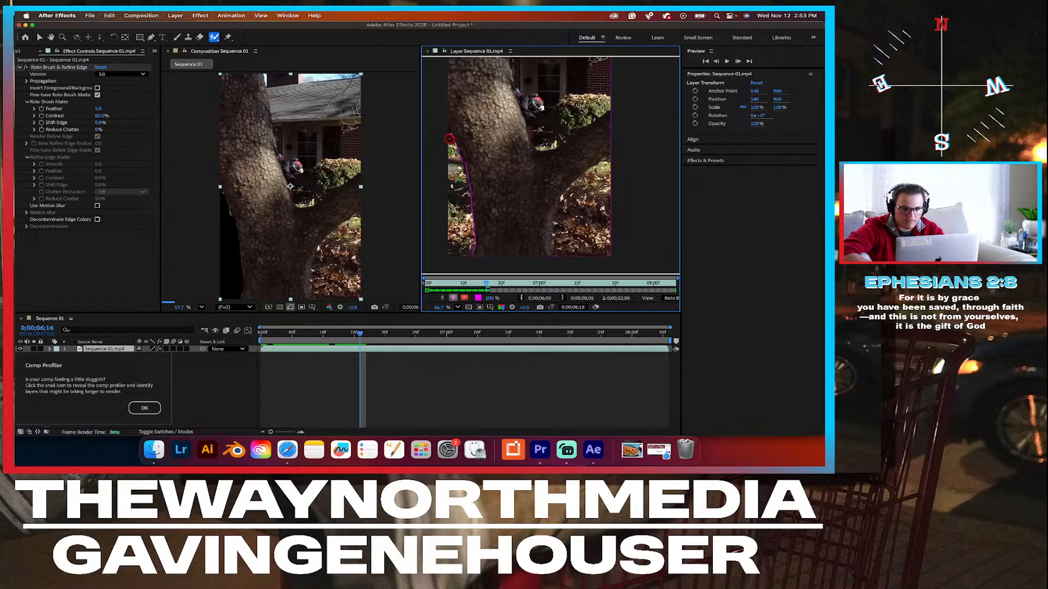
pyautogui.keyDown('alt'); pyautogui.click(450, 137); pyautogui.keyUp('alt')
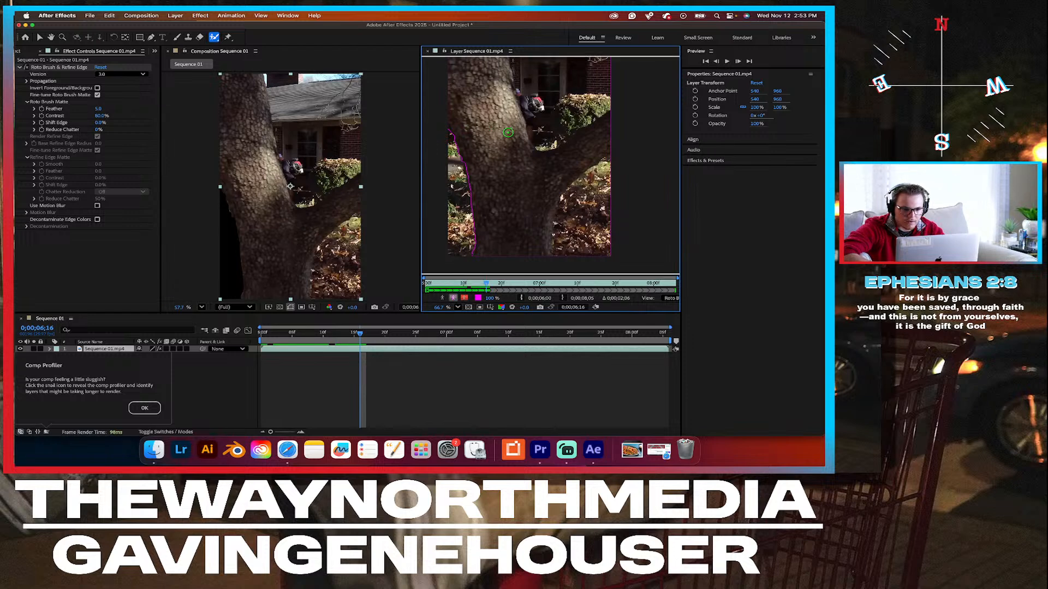
# Advance to 0;00;06;18, add the trunk's upper part to the foreground, and exclude the bush patch left of the trunk.
pyautogui.press('pagedown')
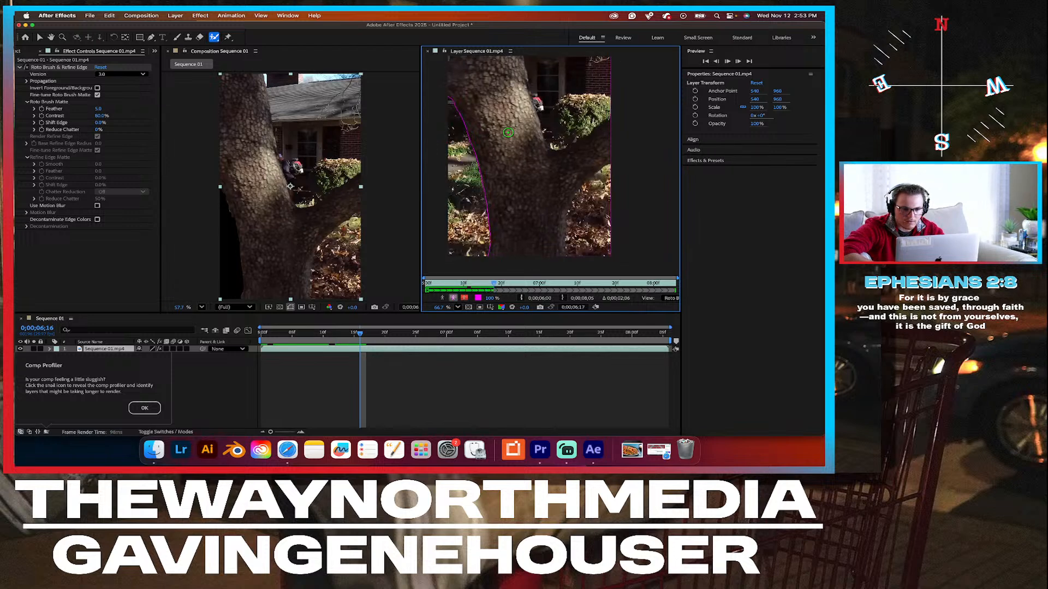
pyautogui.press('pagedown')
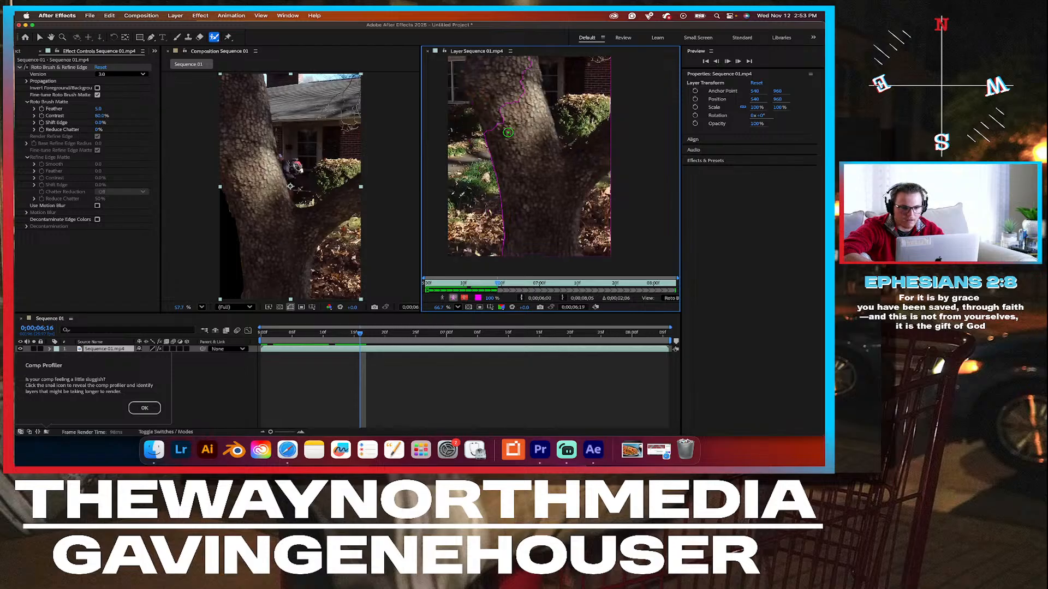
pyautogui.scroll(5, 546, 144)
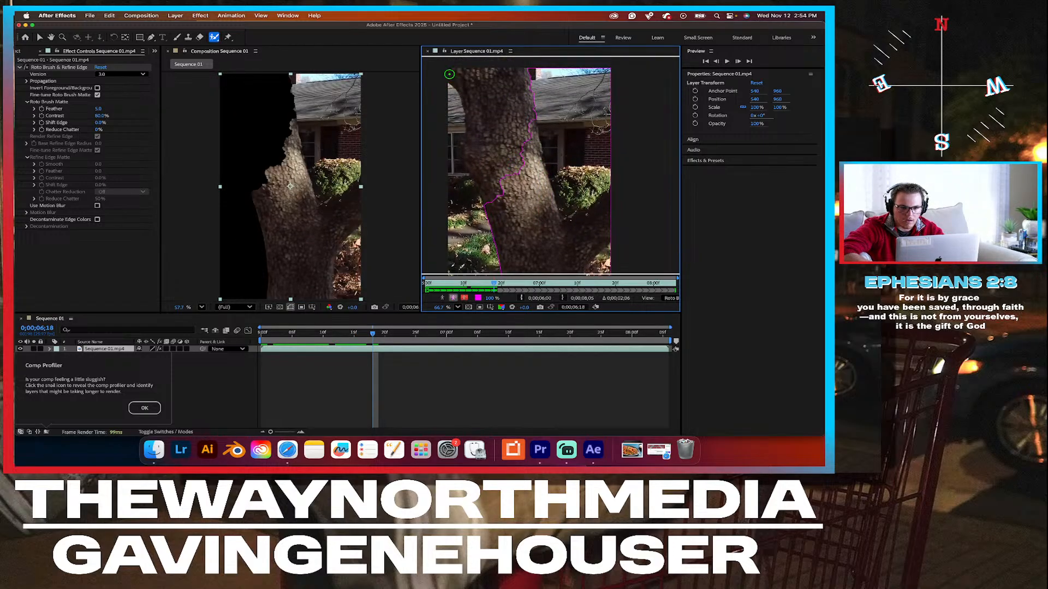
pyautogui.moveTo(449, 71)
pyautogui.mouseDown()
pyautogui.moveTo(468, 98)
pyautogui.moveTo(466, 157)
pyautogui.moveTo(490, 208)
pyautogui.mouseUp()
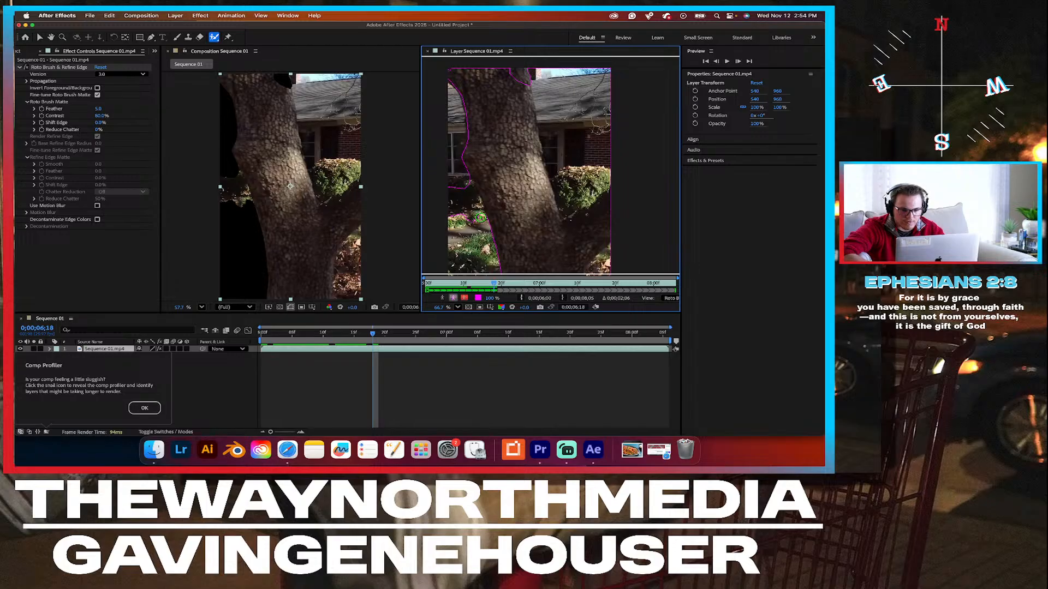
pyautogui.moveTo(480, 218); pyautogui.dragTo(465, 175)
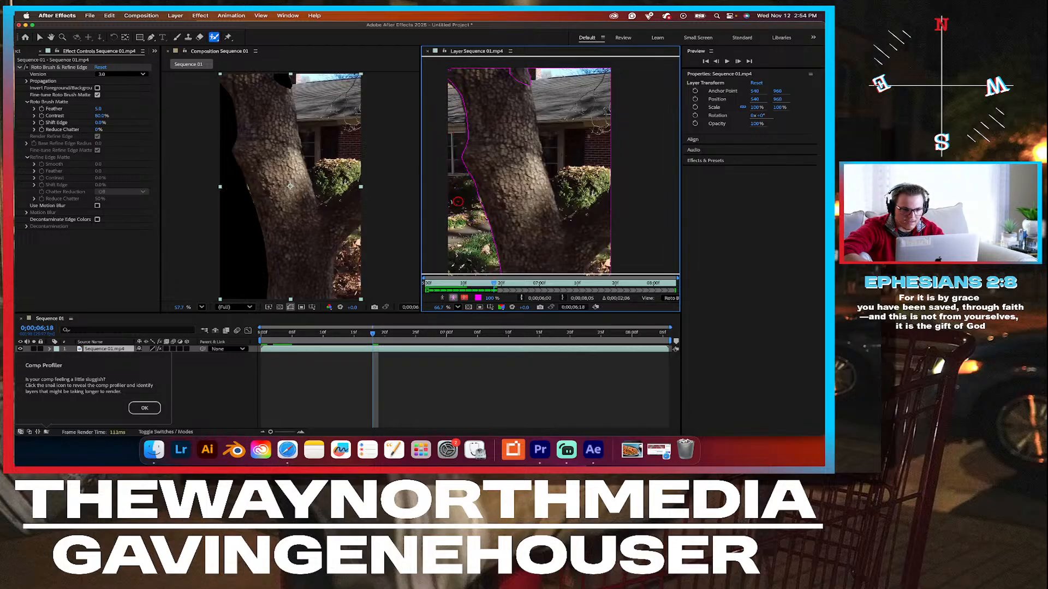
# Fill the gap at the trunk's top with foreground and refine its upper left edge against the house at 0;00;06;18.
pyautogui.moveTo(529, 86)
pyautogui.mouseDown()
pyautogui.moveTo(505, 70)
pyautogui.moveTo(451, 69)
pyautogui.moveTo(469, 126)
pyautogui.moveTo(461, 155)
pyautogui.moveTo(486, 179)
pyautogui.moveTo(453, 133)
pyautogui.mouseUp()
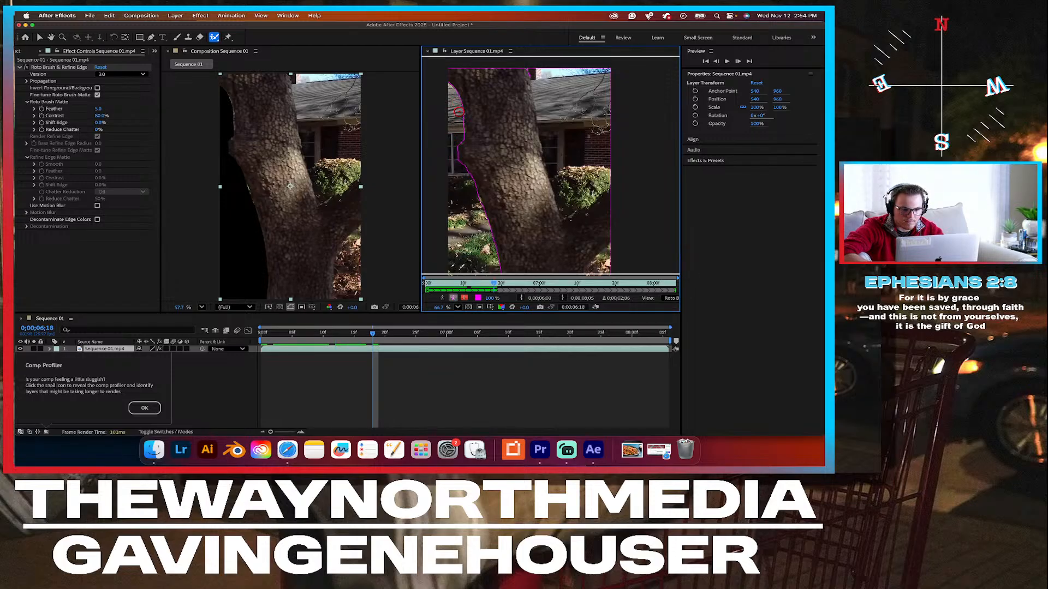
pyautogui.moveTo(458, 113); pyautogui.dragTo(461, 133)
pyautogui.moveTo(531, 78); pyautogui.dragTo(527, 71)
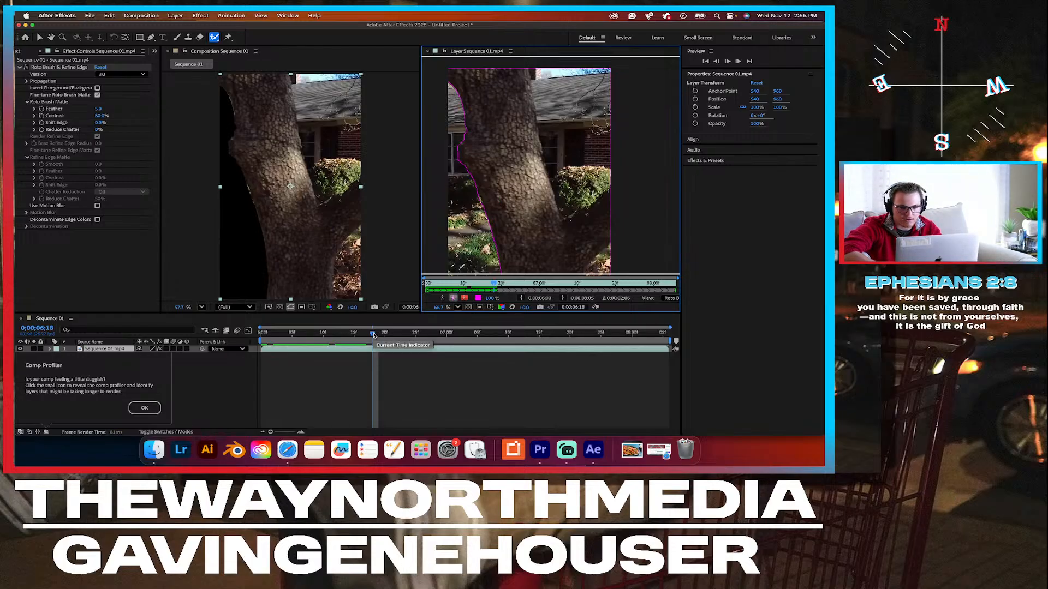
# Advance to 0;00;06;20 and add the missing notch on the trunk's left edge to the Roto Brush foreground.
pyautogui.press('super+Right')
pyautogui.press('super+Right')
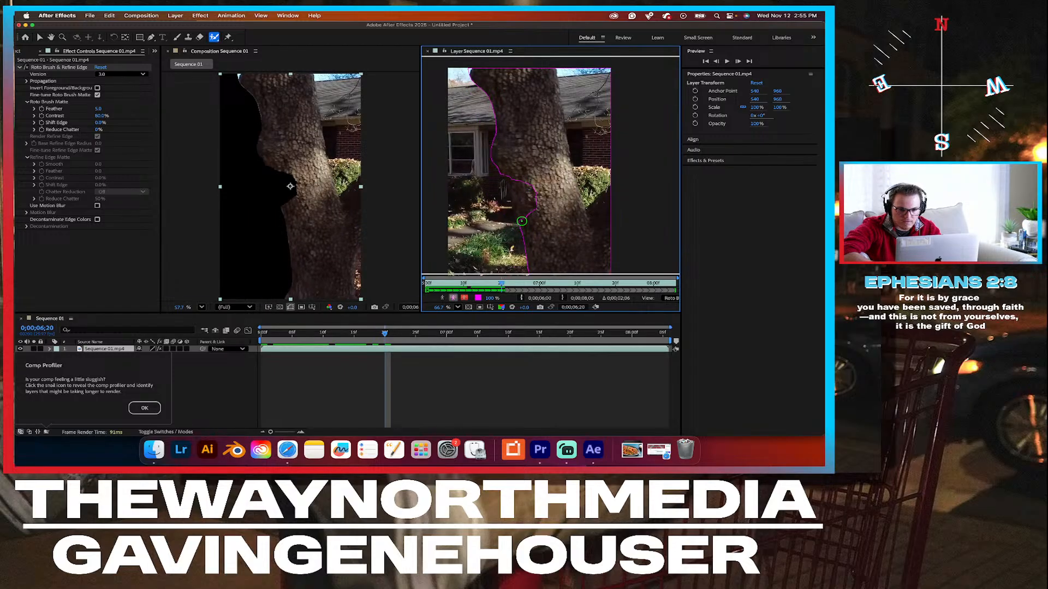
pyautogui.moveTo(521, 220); pyautogui.dragTo(508, 164)
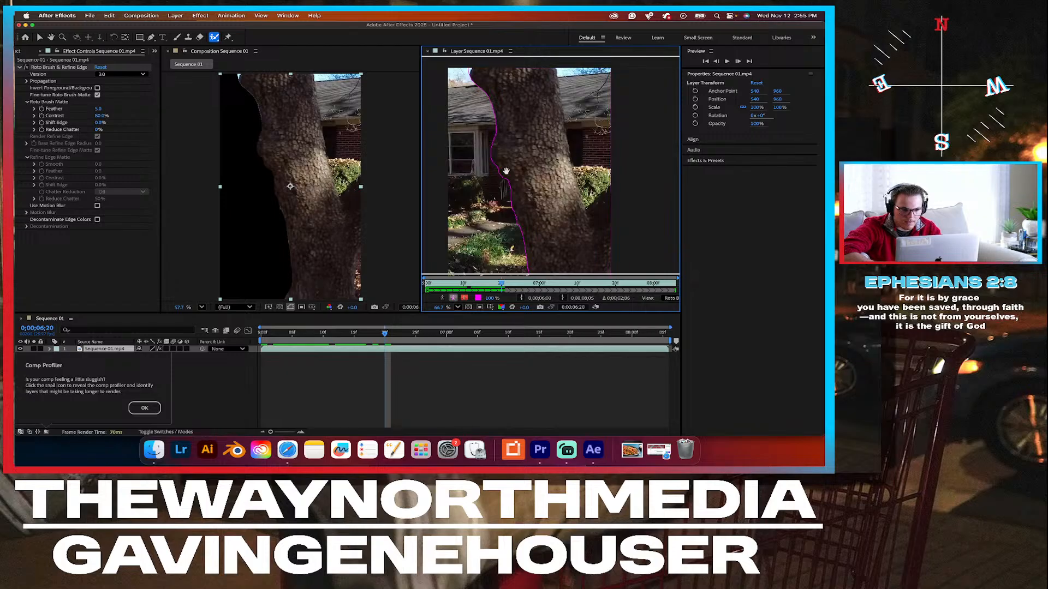
# Propagate the Roto Brush matte frame by frame from 0;00;06;20 to 0;00;07;02, until the trunk has left the shot.
pyautogui.press('super+Right')
pyautogui.press('super+Right')
pyautogui.press('super+Right')
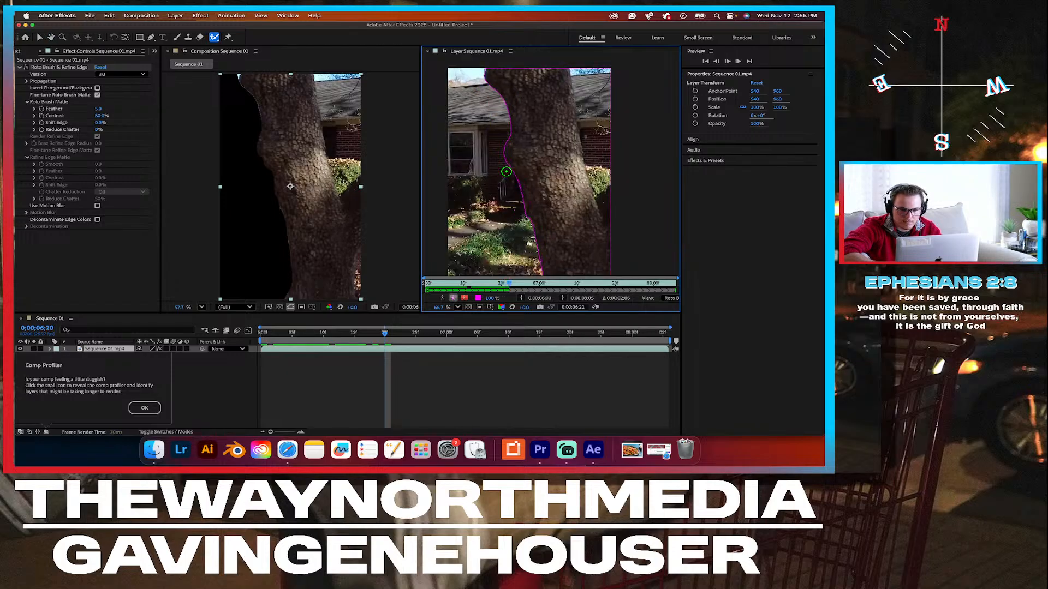
pyautogui.press('super+Right')
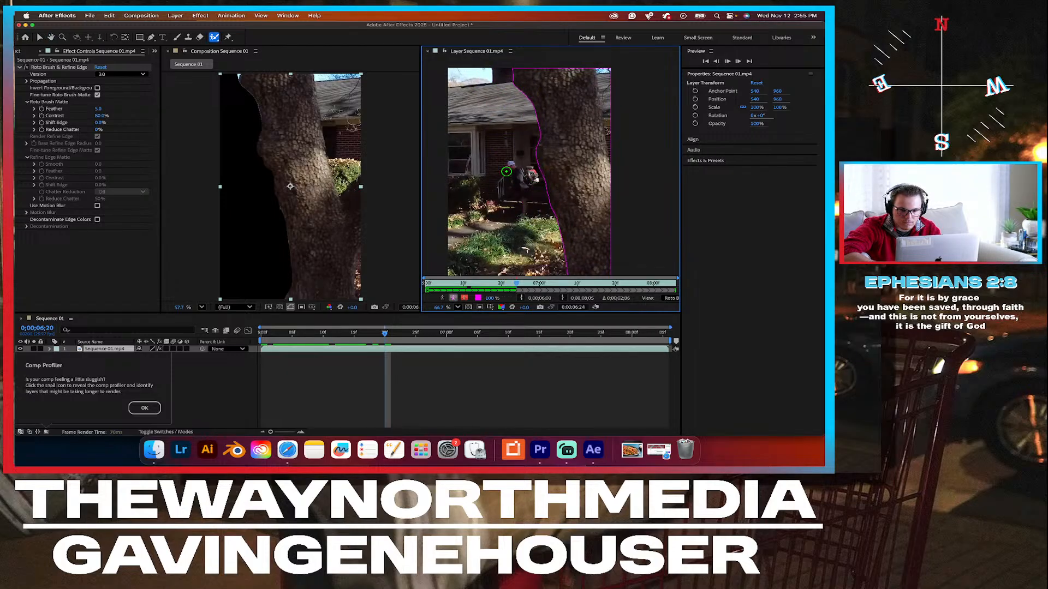
pyautogui.press('super+Right')
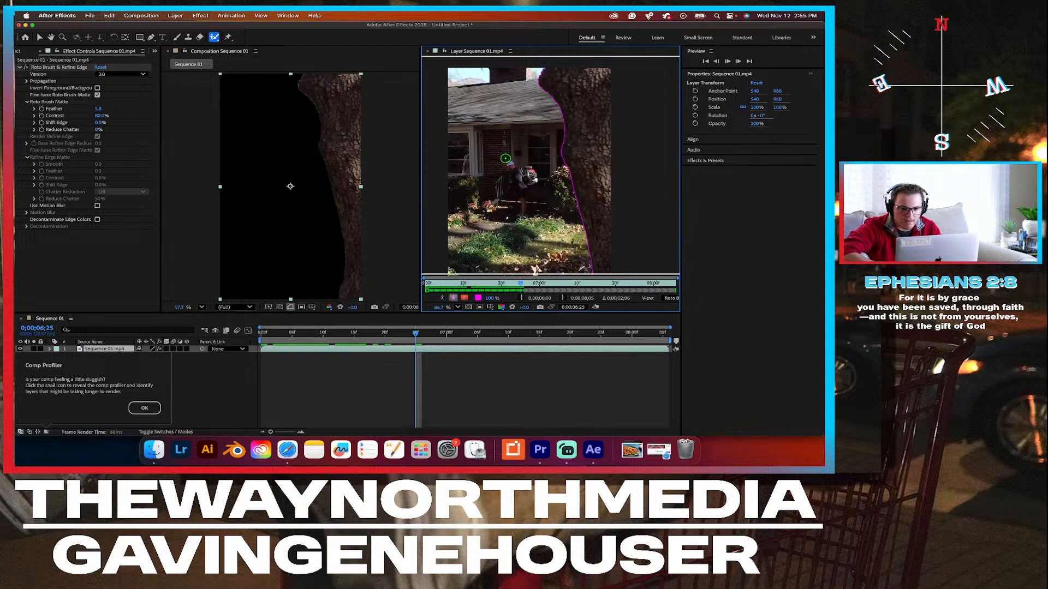
pyautogui.press('pagedown')
pyautogui.press('pagedown')
pyautogui.press('pagedown')
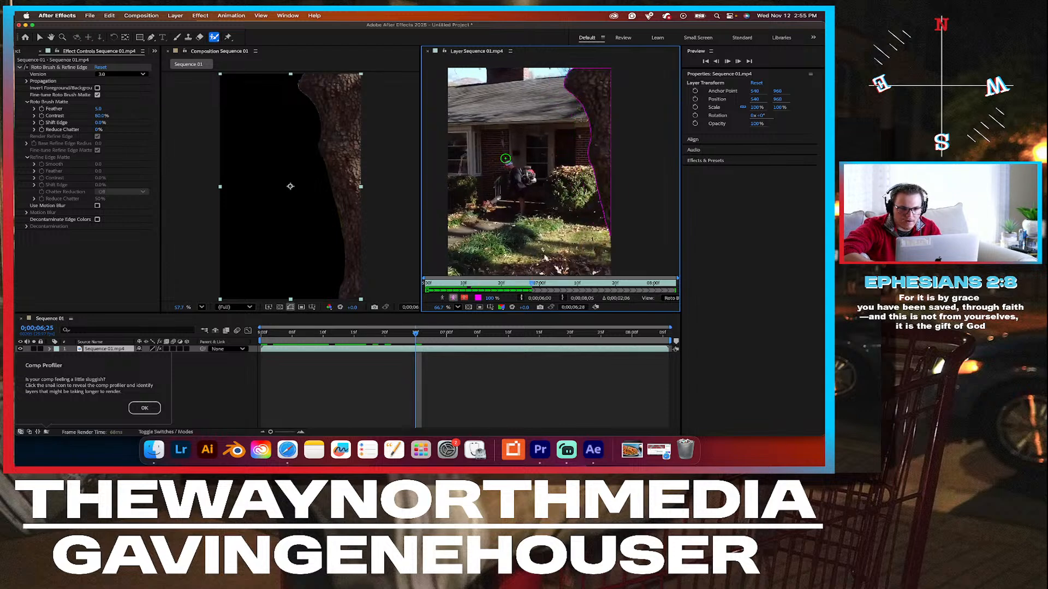
pyautogui.press('pagedown')
pyautogui.press('pagedown')
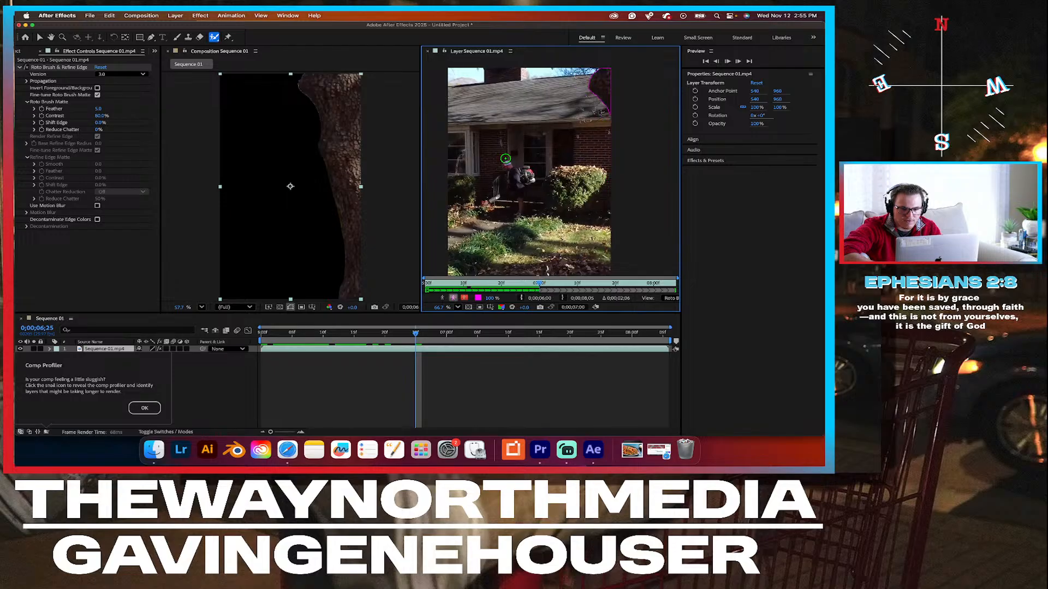
pyautogui.press('pagedown')
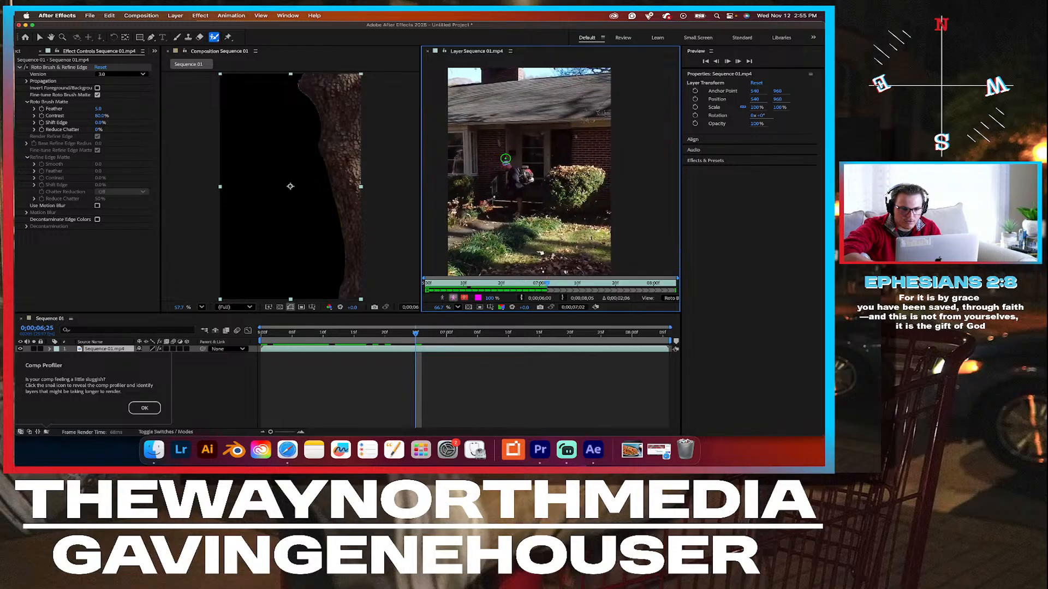
pyautogui.press('space')
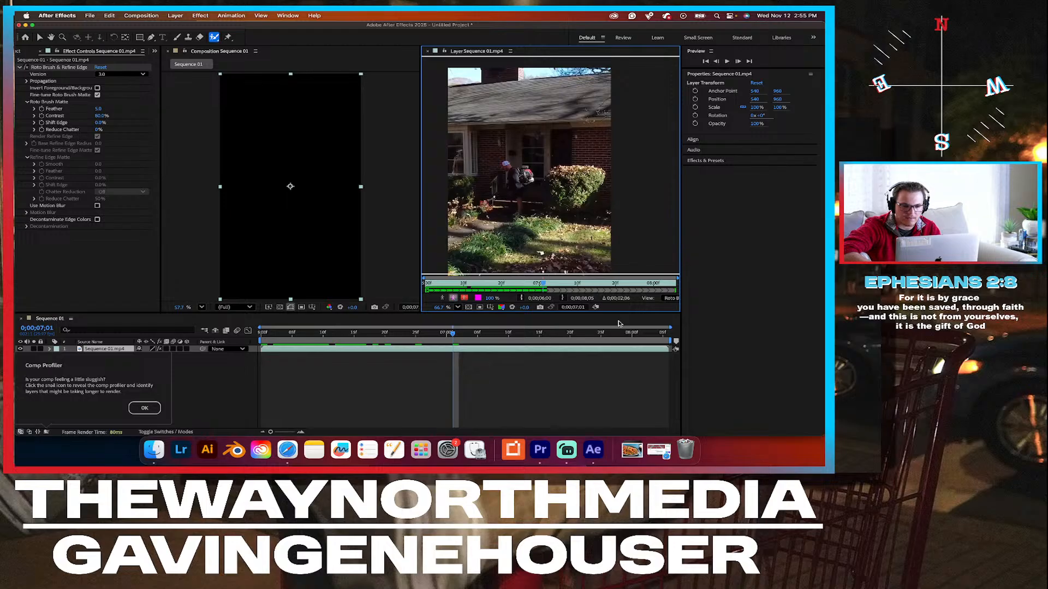
# Dismiss the Comp Profiler notice and add the Sequence 01 composition to the Render Queue.
pyautogui.click(152, 409)
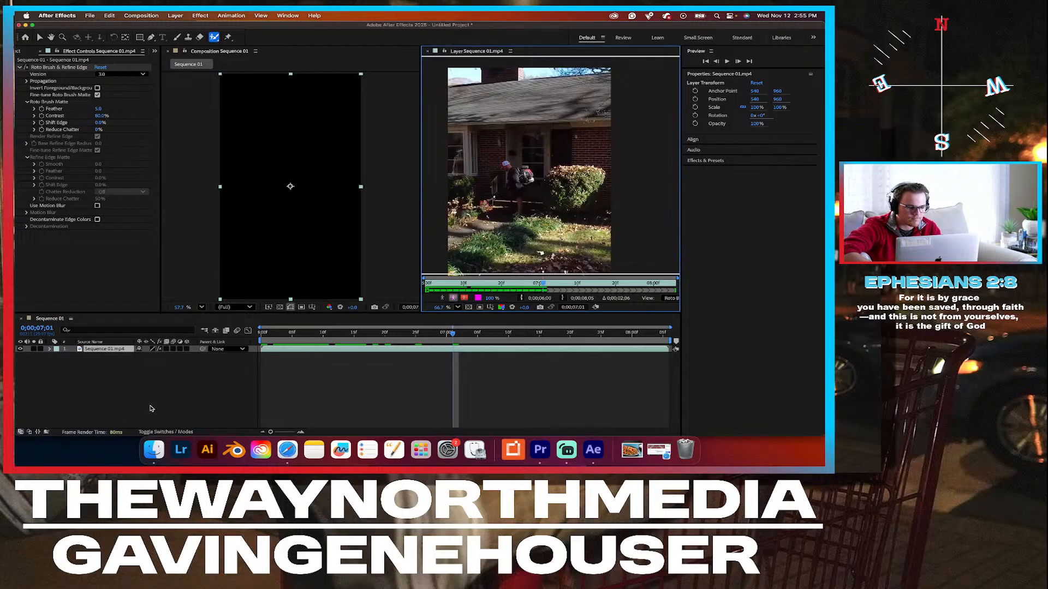
pyautogui.click(89, 16)
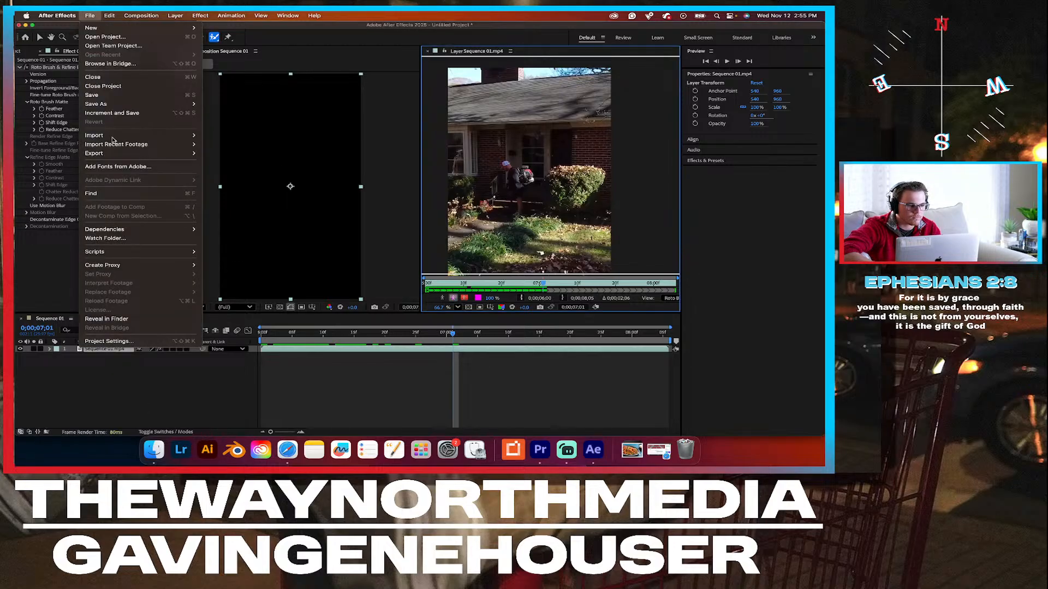
pyautogui.moveTo(120, 154)
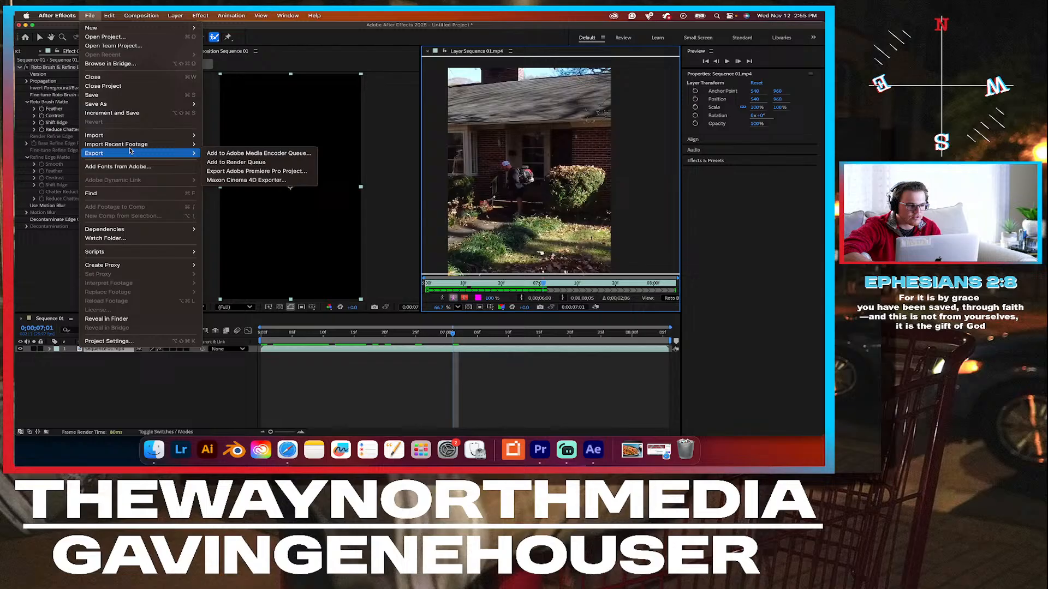
pyautogui.click(256, 163)
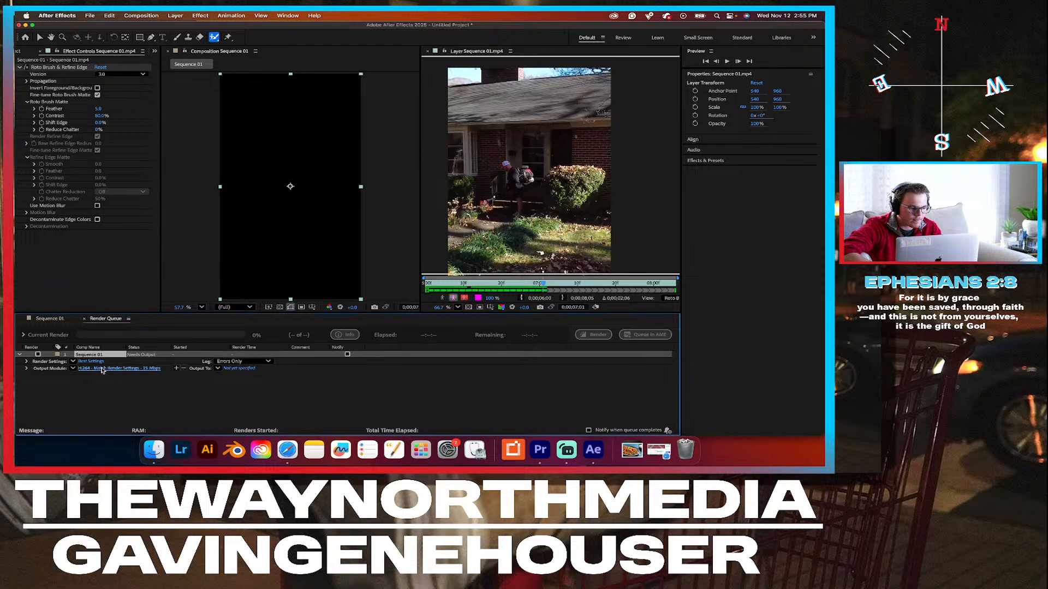
# Set the render's output module to QuickTime format with RGB + Alpha channels.
pyautogui.click(119, 368)
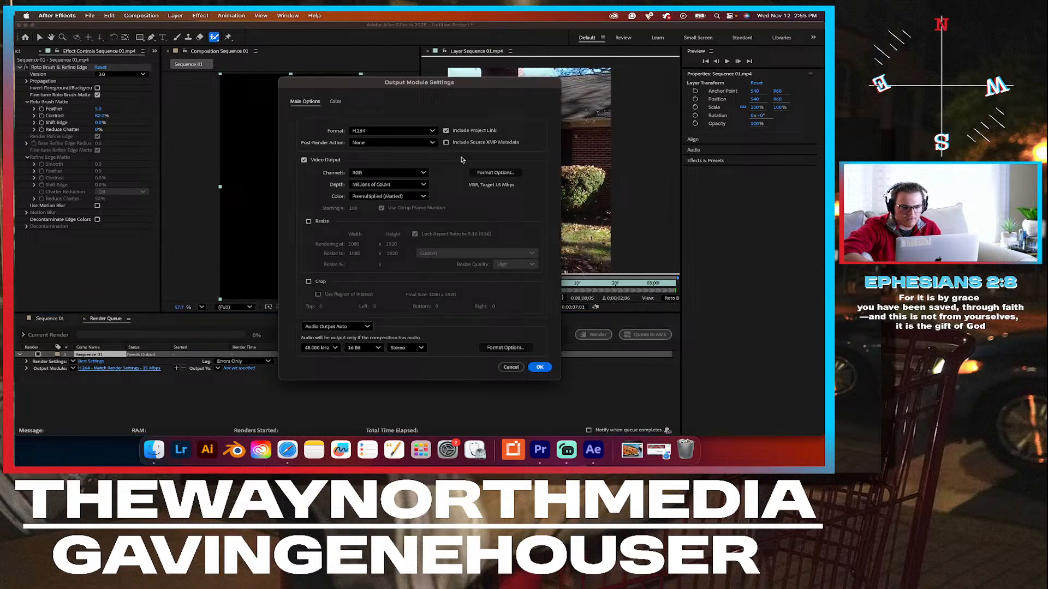
pyautogui.click(384, 133)
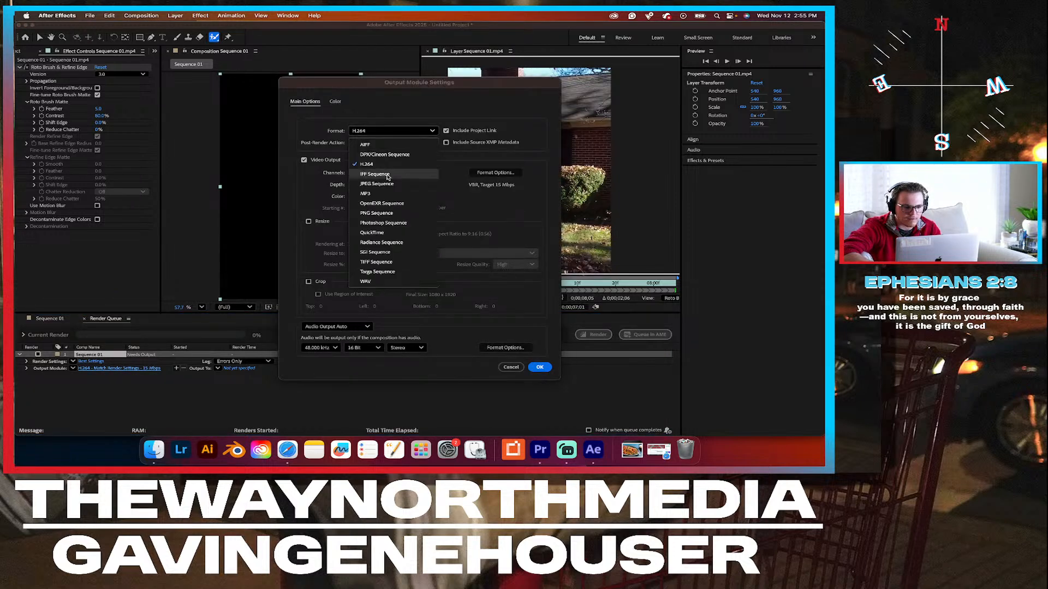
pyautogui.click(386, 233)
pyautogui.click(383, 174)
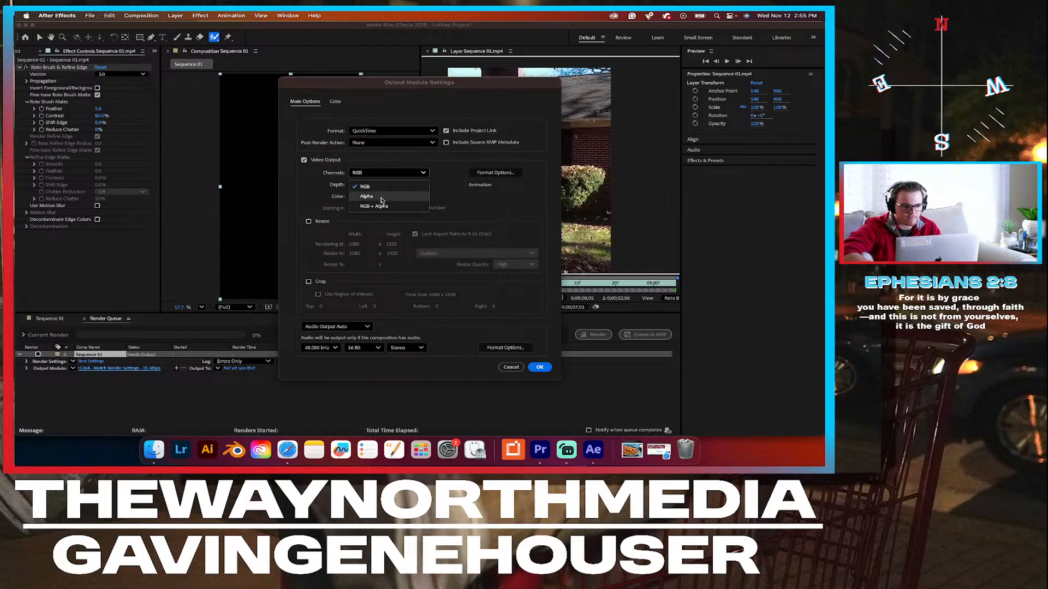
pyautogui.click(376, 206)
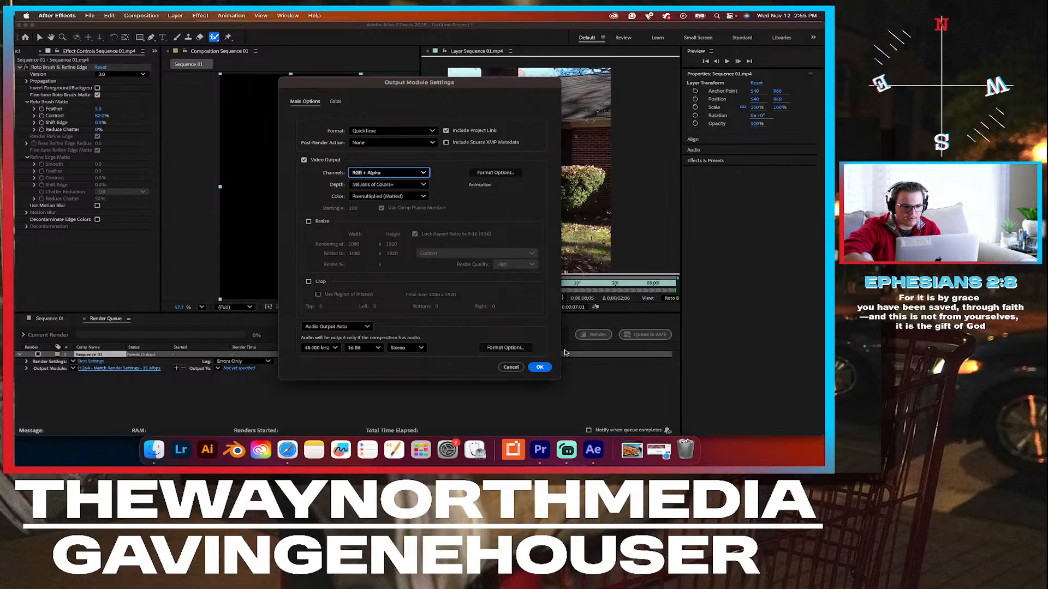
pyautogui.click(539, 368)
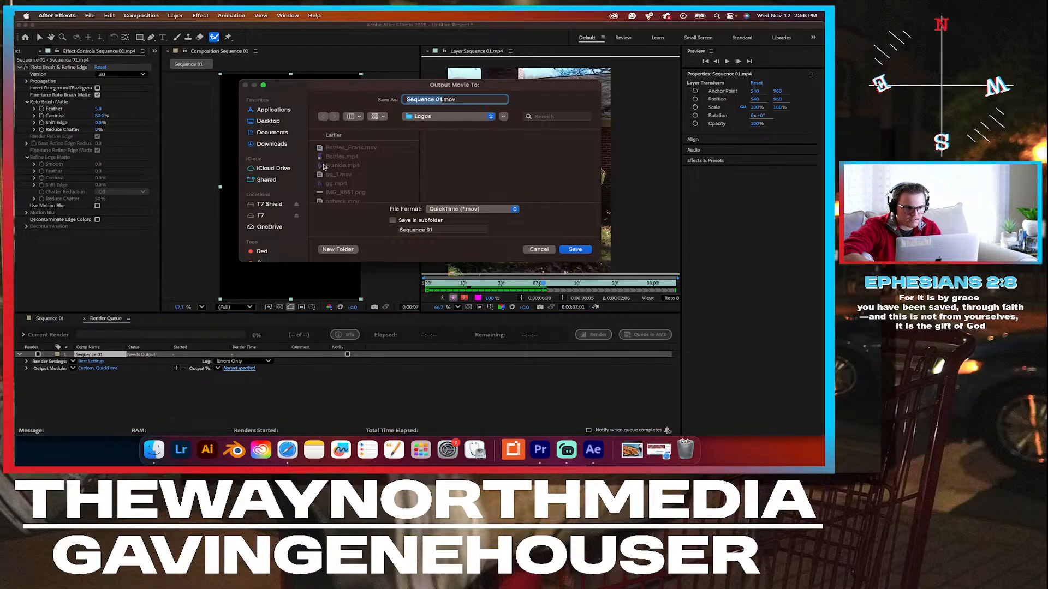
# Choose the VFX folder inside Lincolnton / Thomas Landscaping on the T7 drive as the render's output location.
pyautogui.click(262, 216)
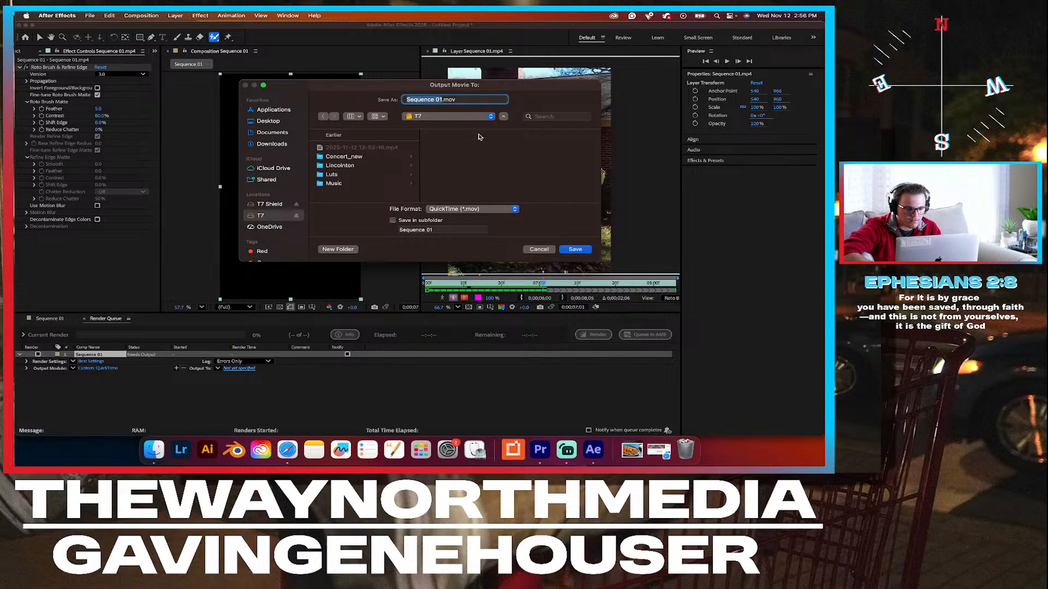
pyautogui.click(342, 166)
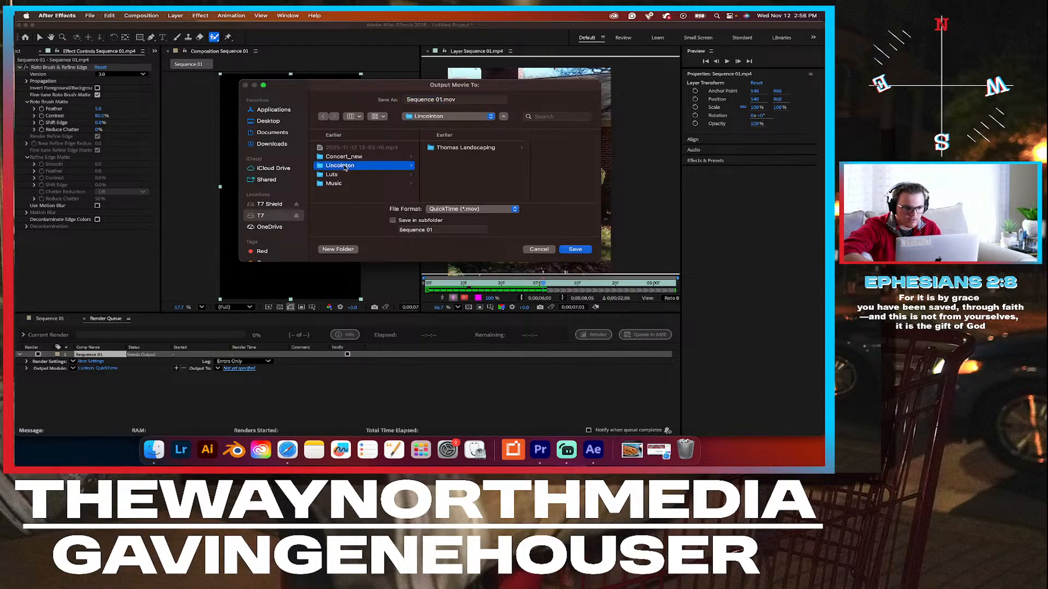
pyautogui.click(471, 149)
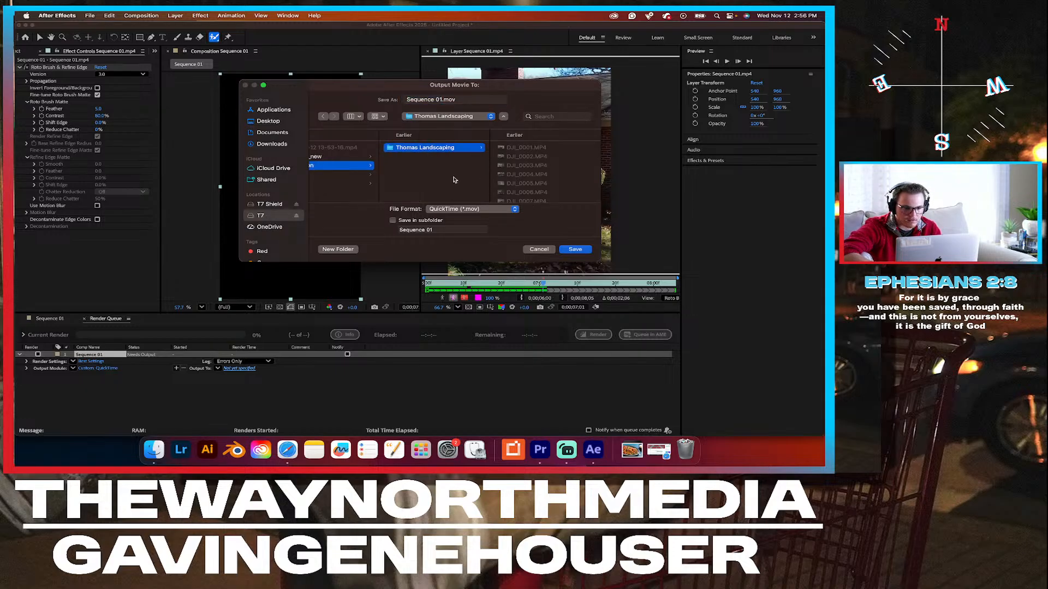
pyautogui.scroll(-5, 524, 188)
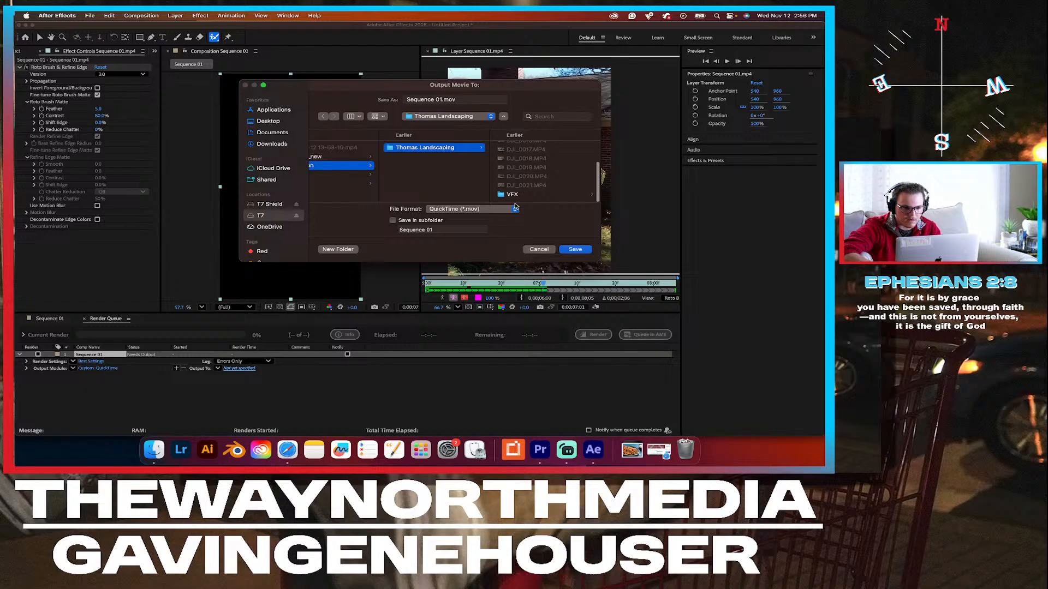
pyautogui.click(516, 196)
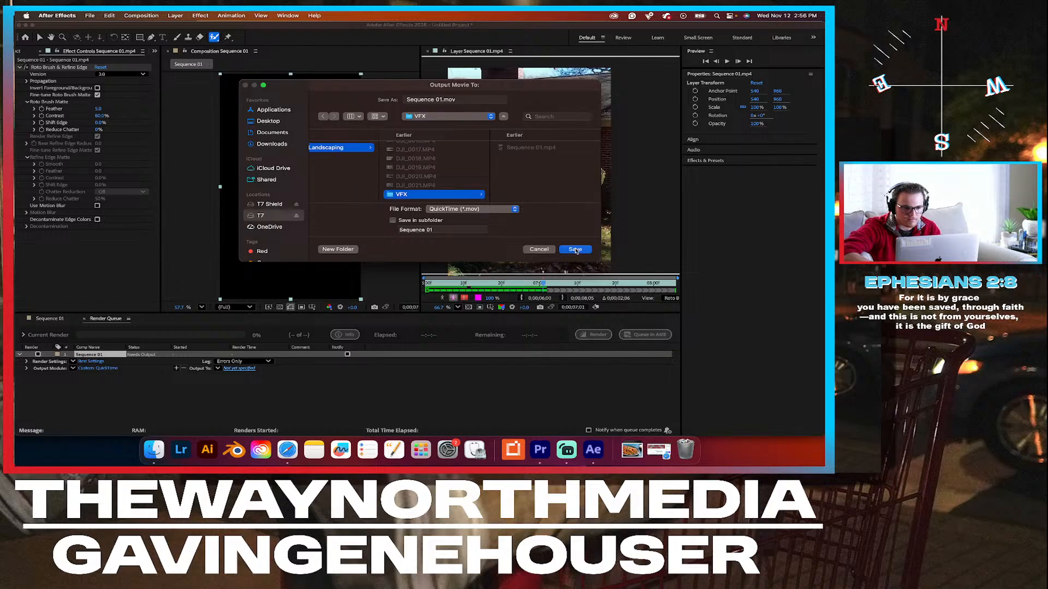
# Name the output movie Tree_transition.mov, save it to the chosen folder, and start the render.
pyautogui.click(440, 98)
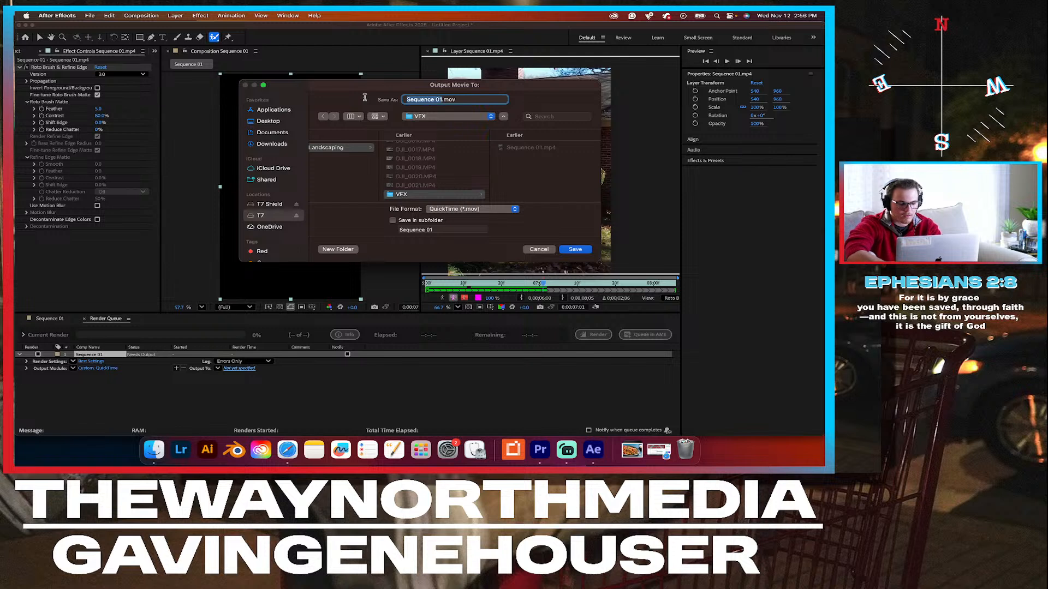
pyautogui.write('Tree')
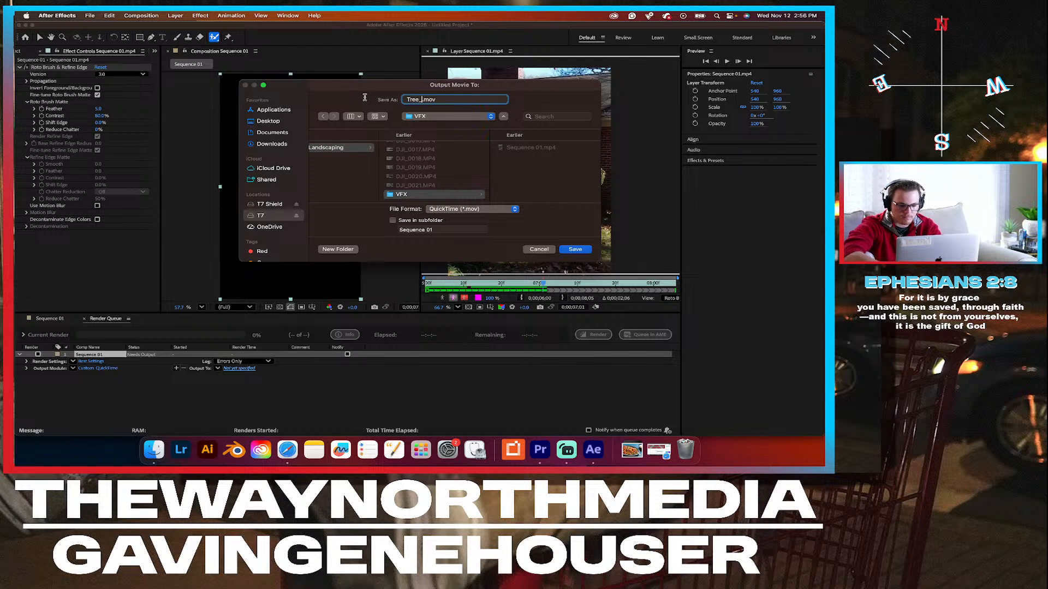
pyautogui.write('_transition')
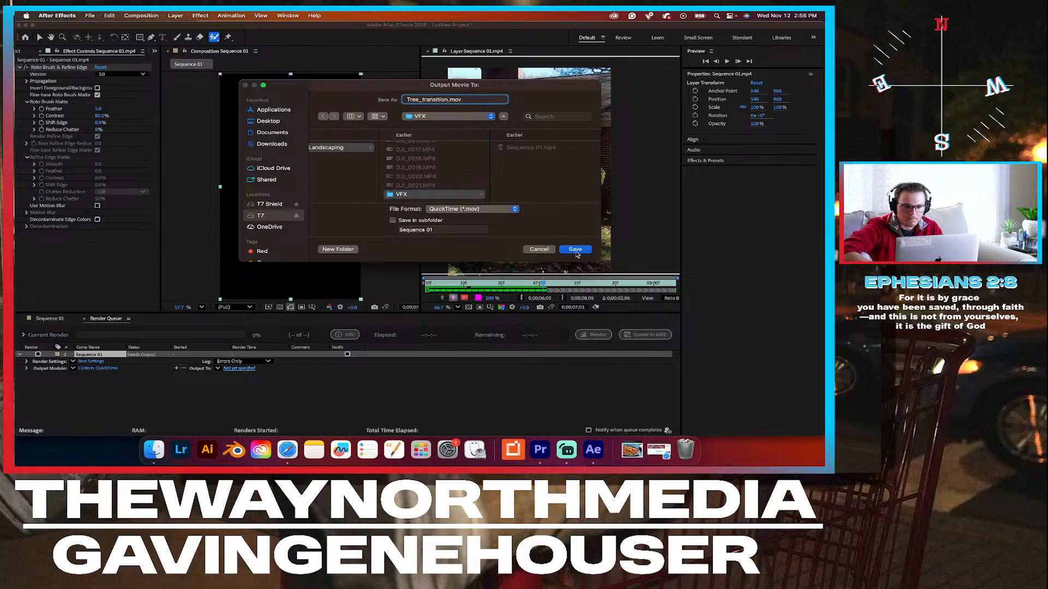
pyautogui.click(576, 249)
pyautogui.click(597, 335)
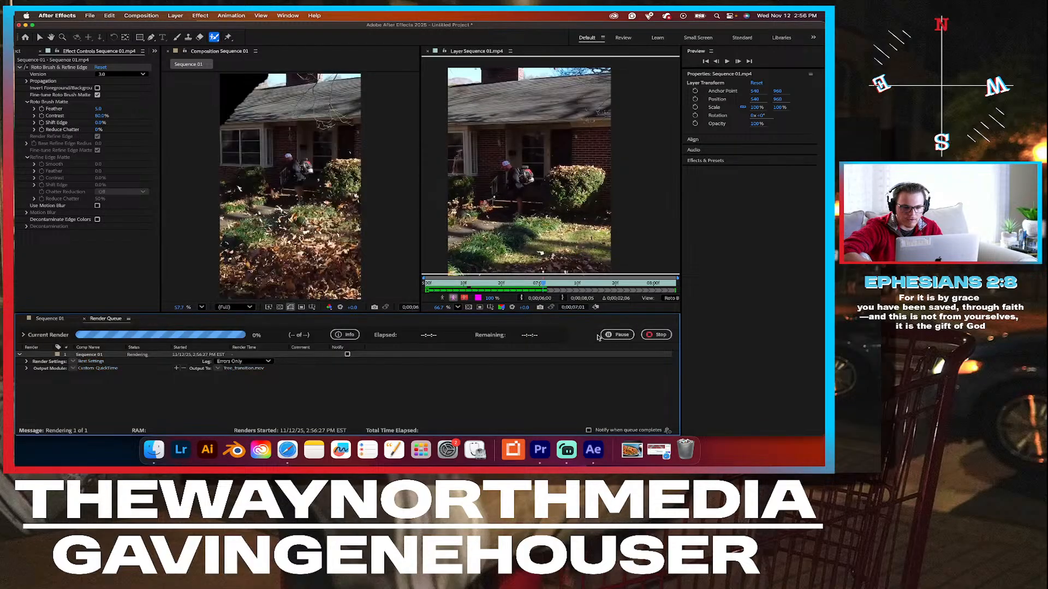
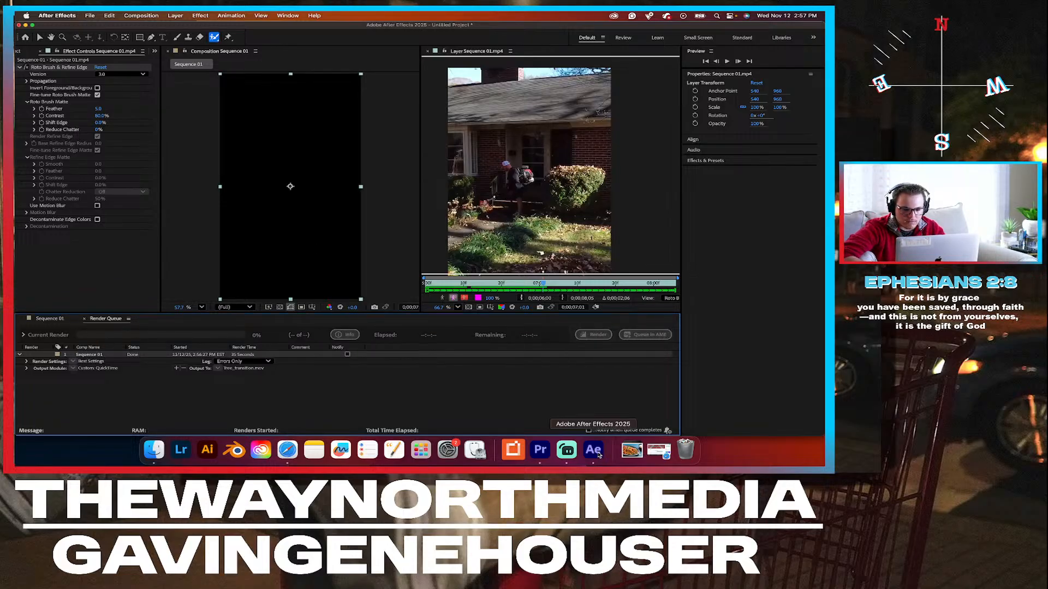
# Switch to Streamlabs Desktop and make the Editor source visible in the scene.
pyautogui.click(562, 451)
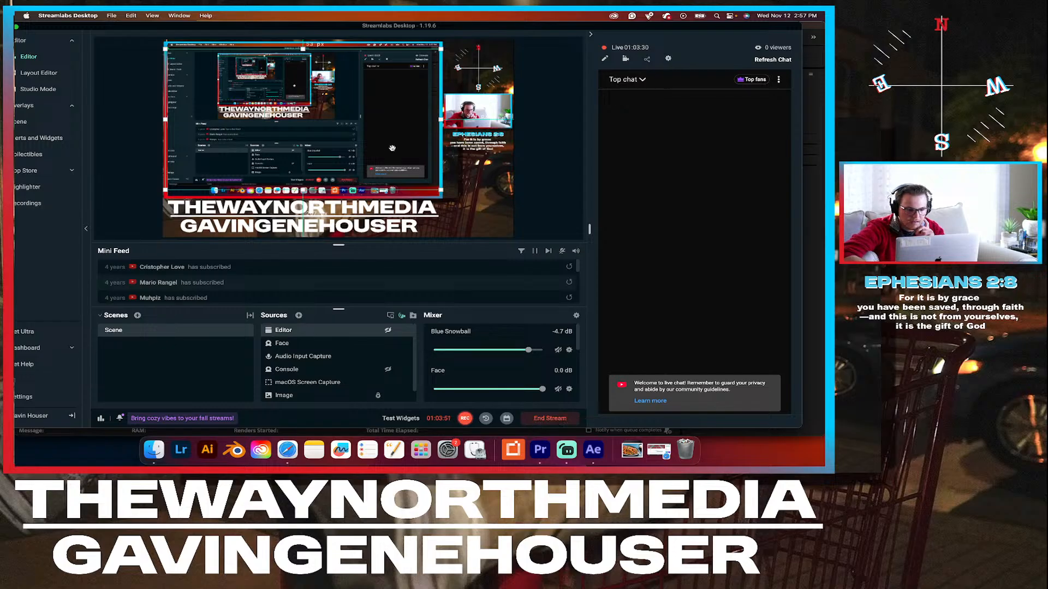
pyautogui.click(388, 330)
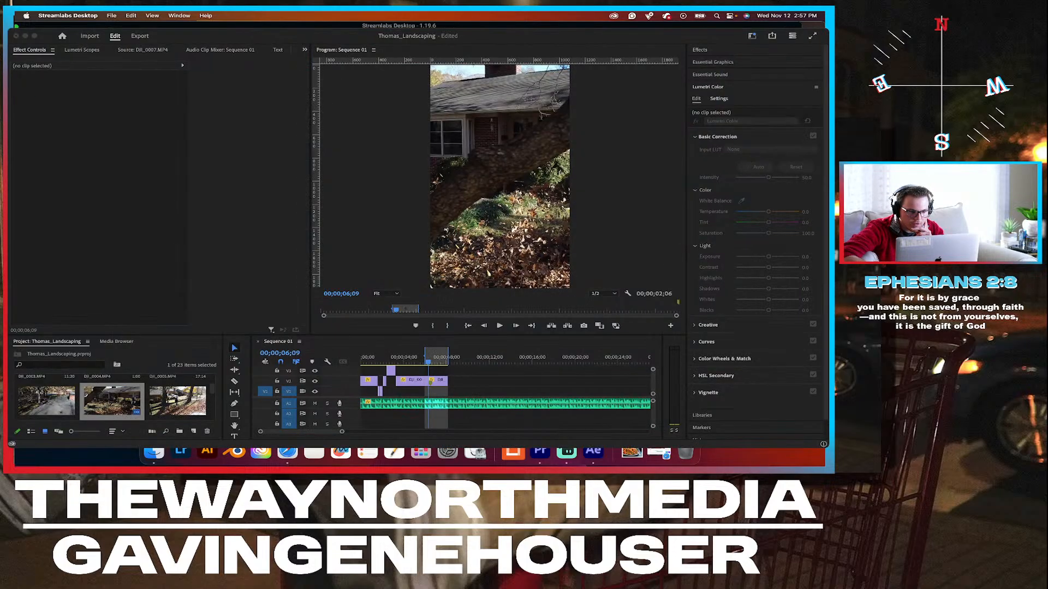
# Switch to Premiere Pro and place the rendered Tree_transition.mov on track V3, directly above the DJI_0007.MP4 clip.
pyautogui.click(596, 450)
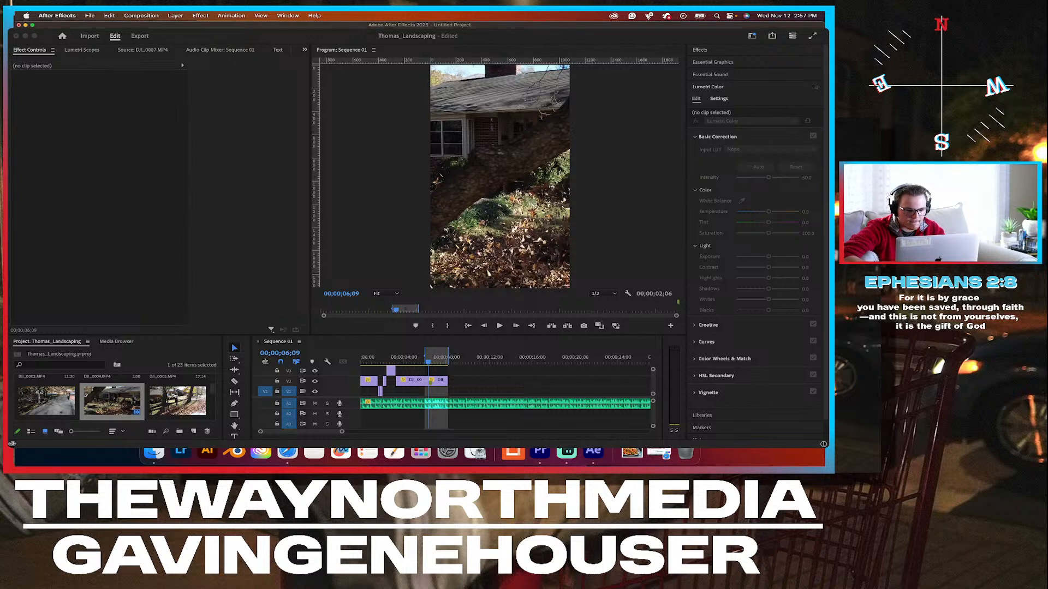
pyautogui.press('super+Tab')
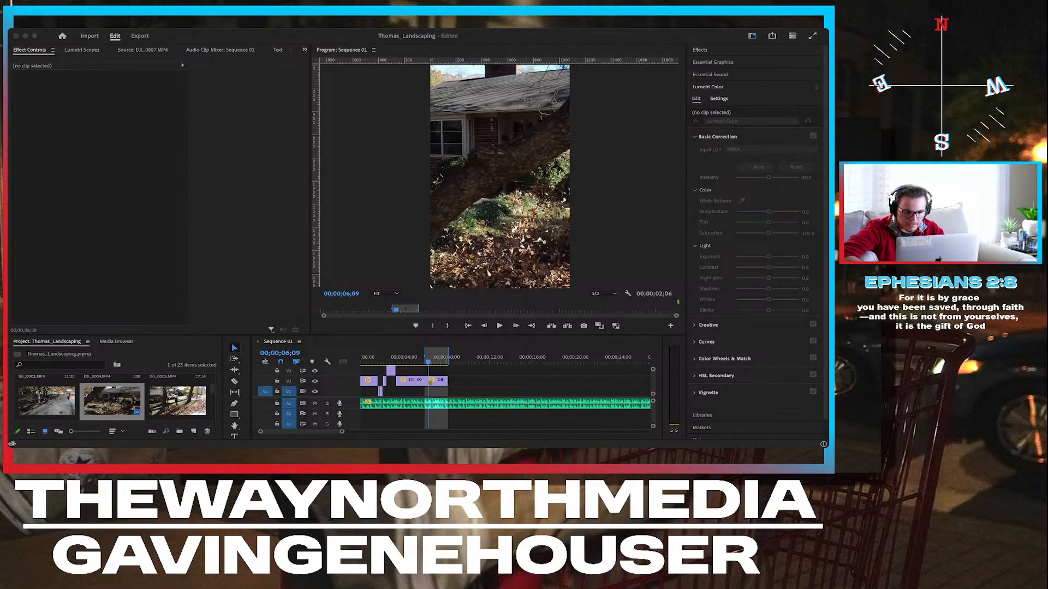
pyautogui.press('super+Tab')
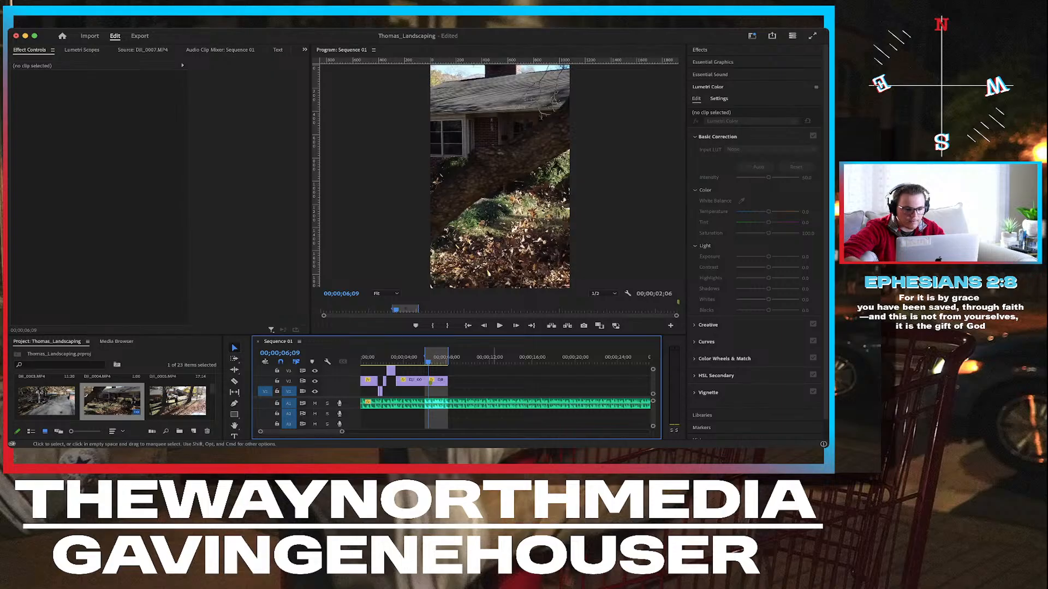
pyautogui.press('super+Tab')
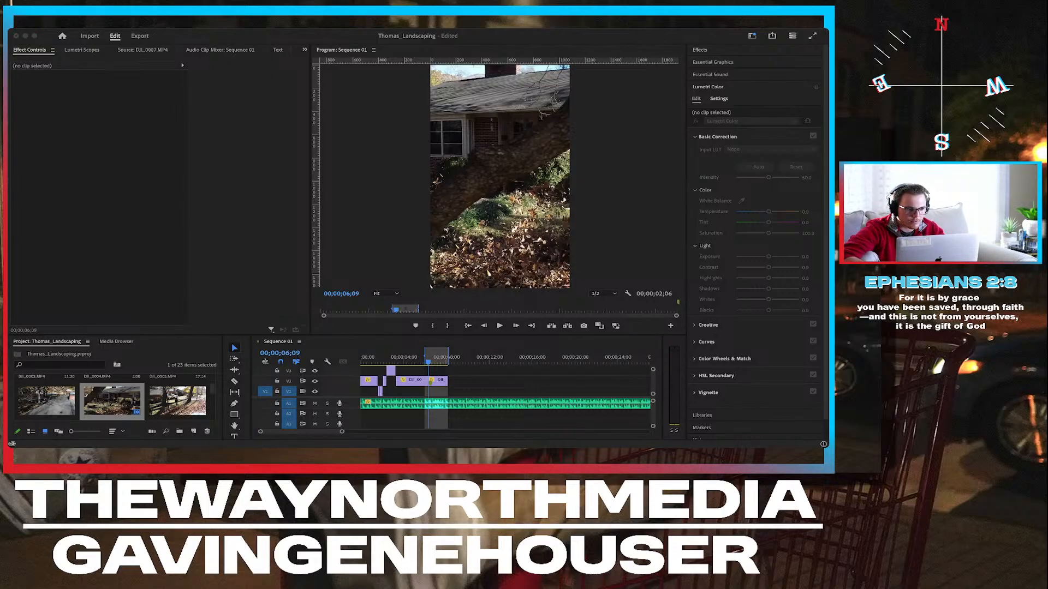
pyautogui.moveTo(485, 382); pyautogui.dragTo(431, 373)
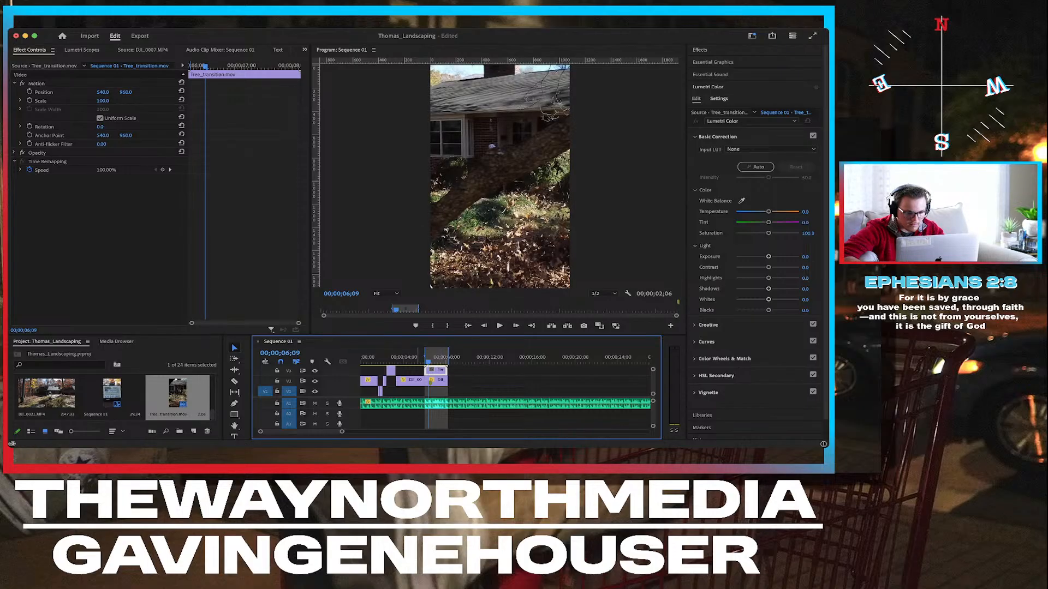
pyautogui.scroll(10, 448, 371)
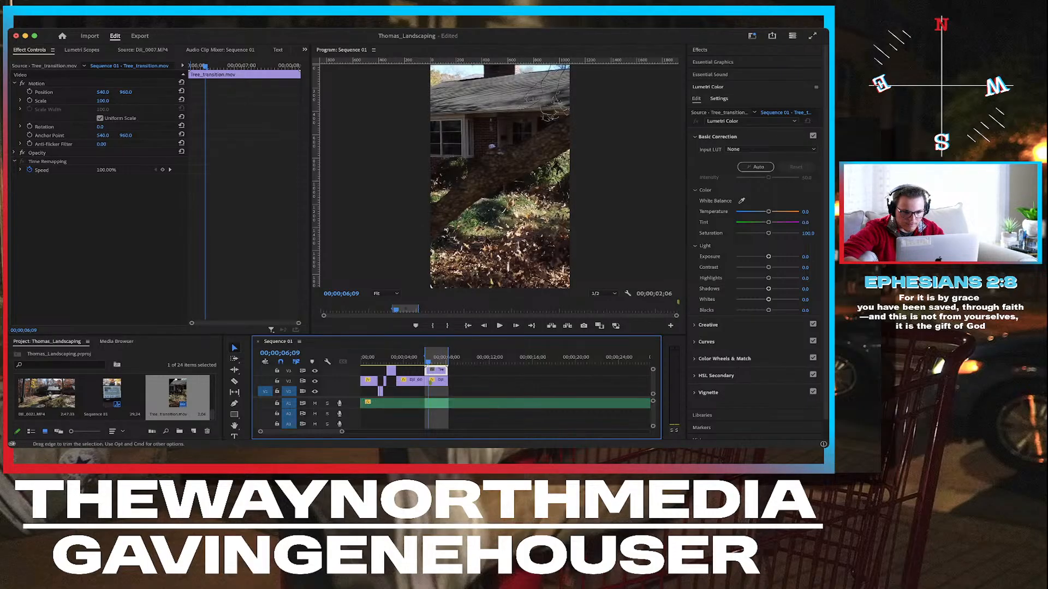
pyautogui.hscroll(-3, 426, 371)
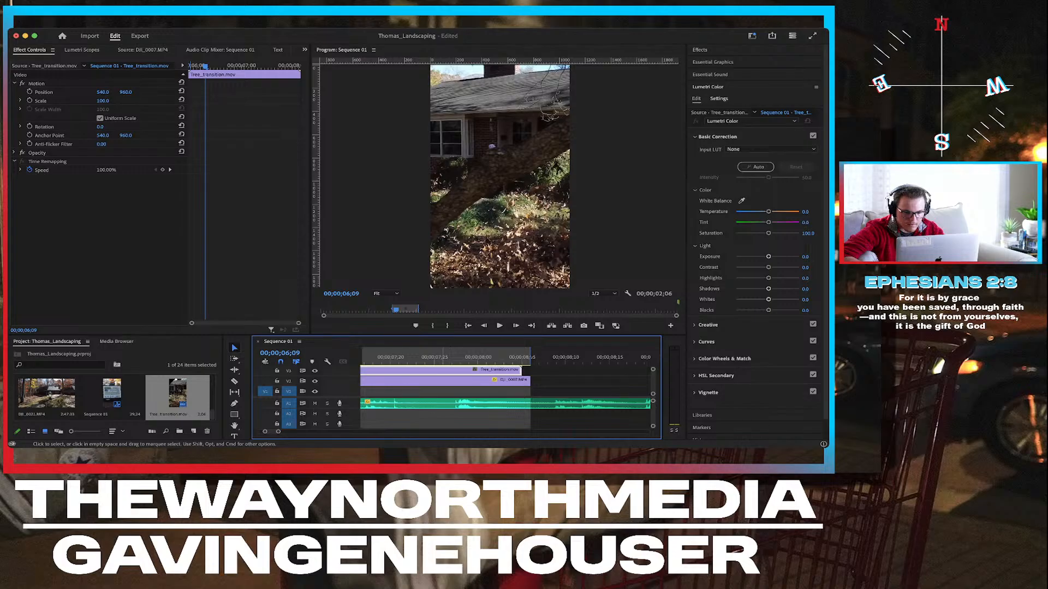
# Hide track V2 and play the sequence around 00;00;06;09 to check the Tree_transition.mov cutout by itself.
pyautogui.moveTo(441, 372); pyautogui.dragTo(449, 371)
pyautogui.hscroll(-5, 450, 371)
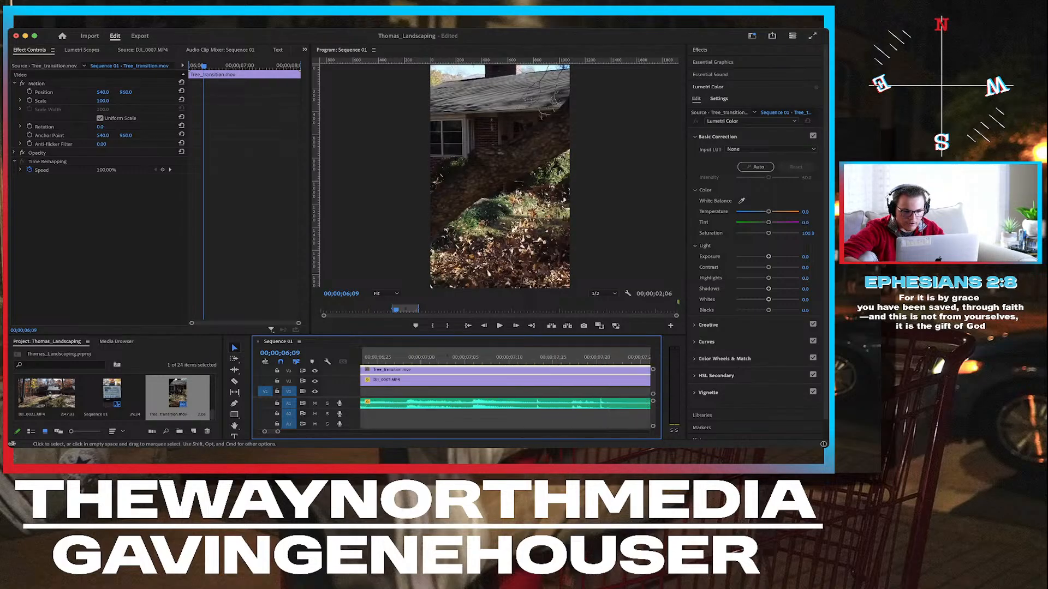
pyautogui.hscroll(-5, 449, 371)
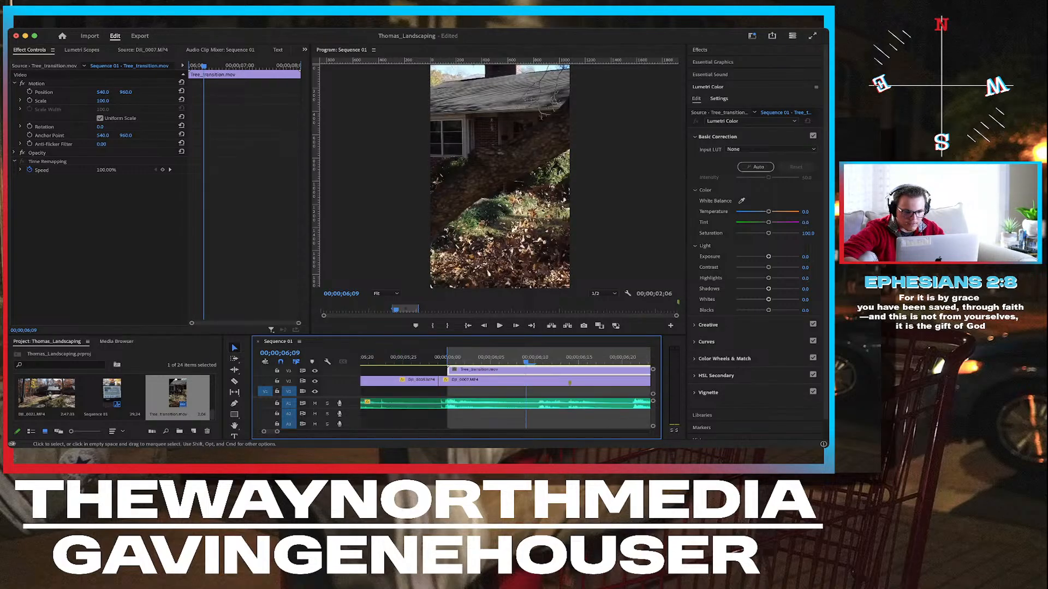
pyautogui.scroll(-1, 449, 371)
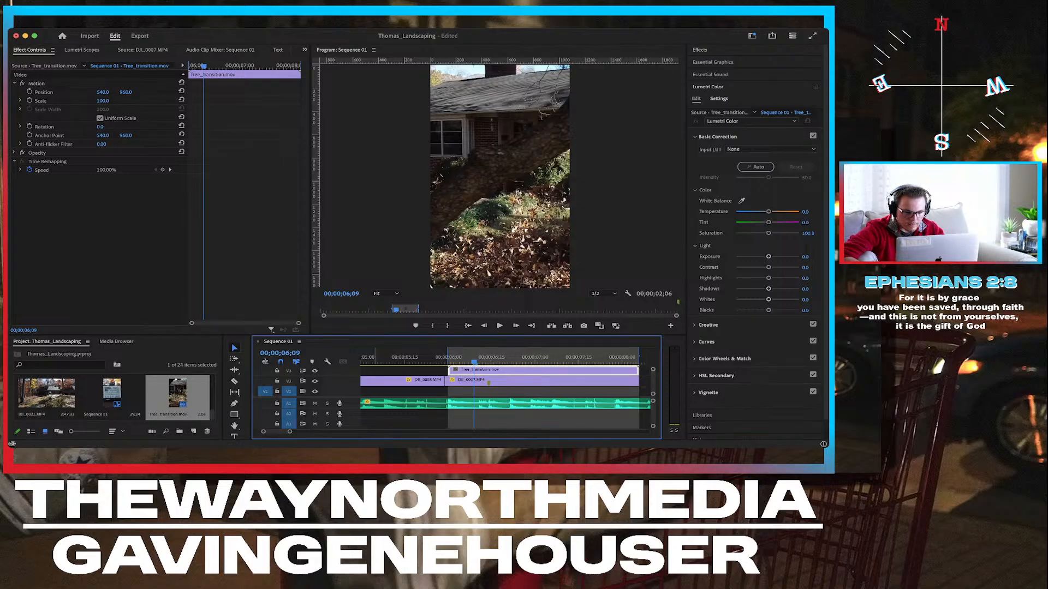
pyautogui.press('space')
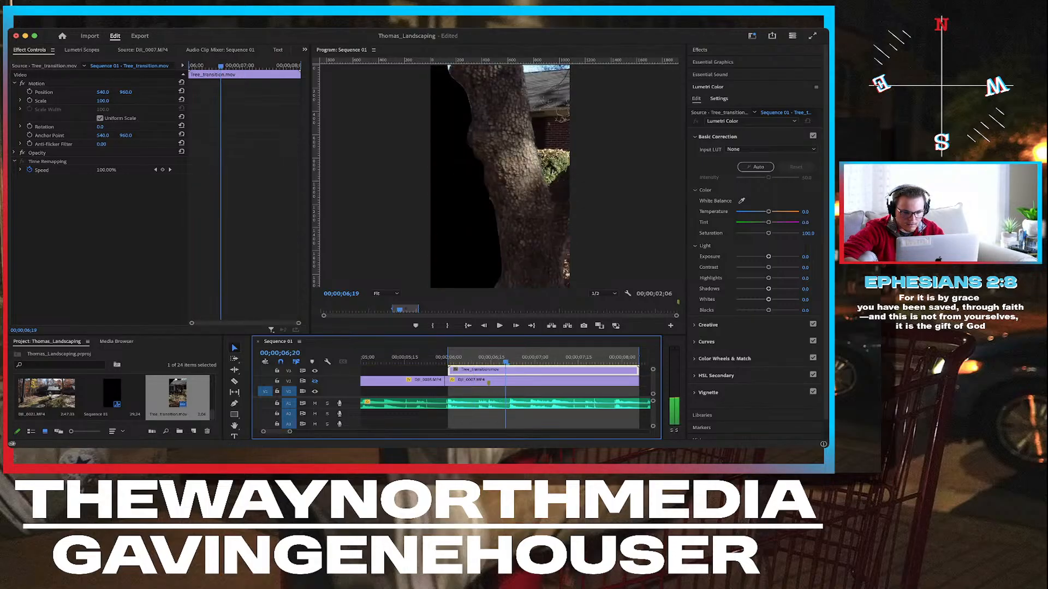
# Trim the start of Tree_transition.mov on V3 to 00;00;06;15, the frame where the trunk enters with its cut-out edge.
pyautogui.press('Left')
pyautogui.press('Left')
pyautogui.press('Left')
pyautogui.press('Left')
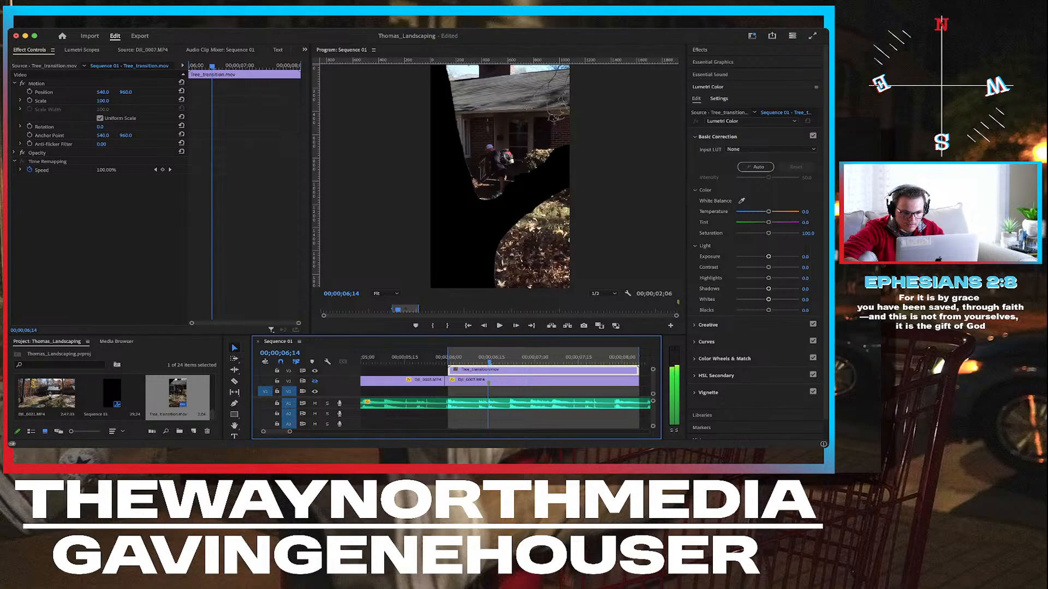
pyautogui.press('Right')
pyautogui.press('Left')
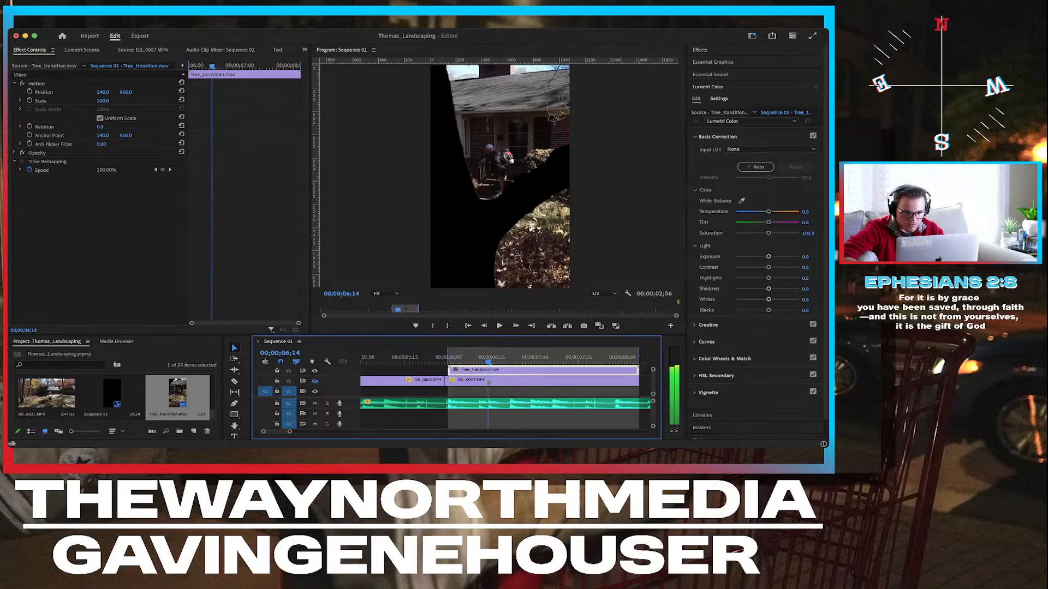
pyautogui.press('Right')
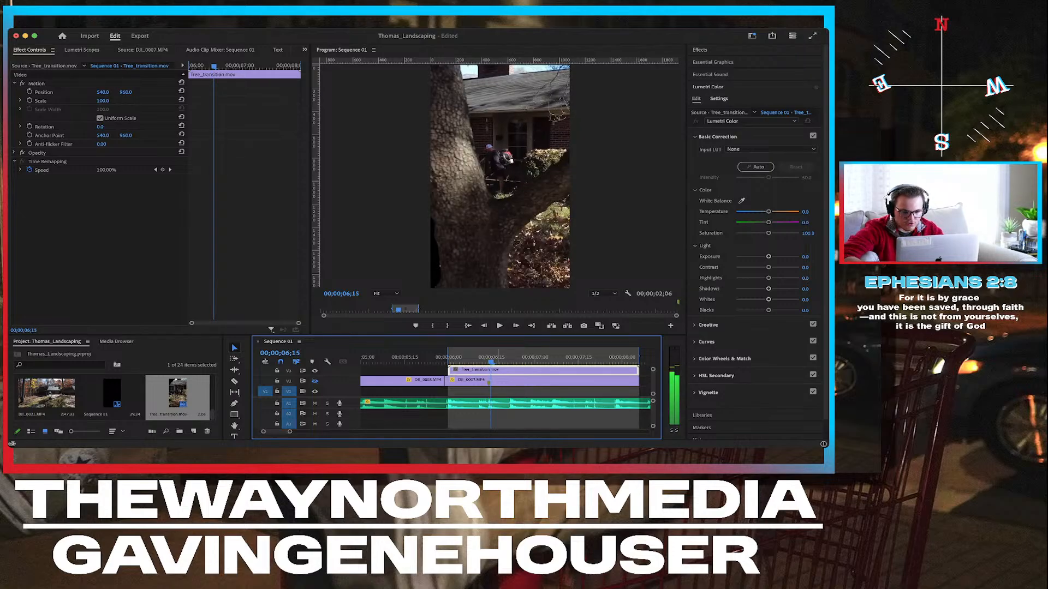
pyautogui.hscroll(2, 579, 387)
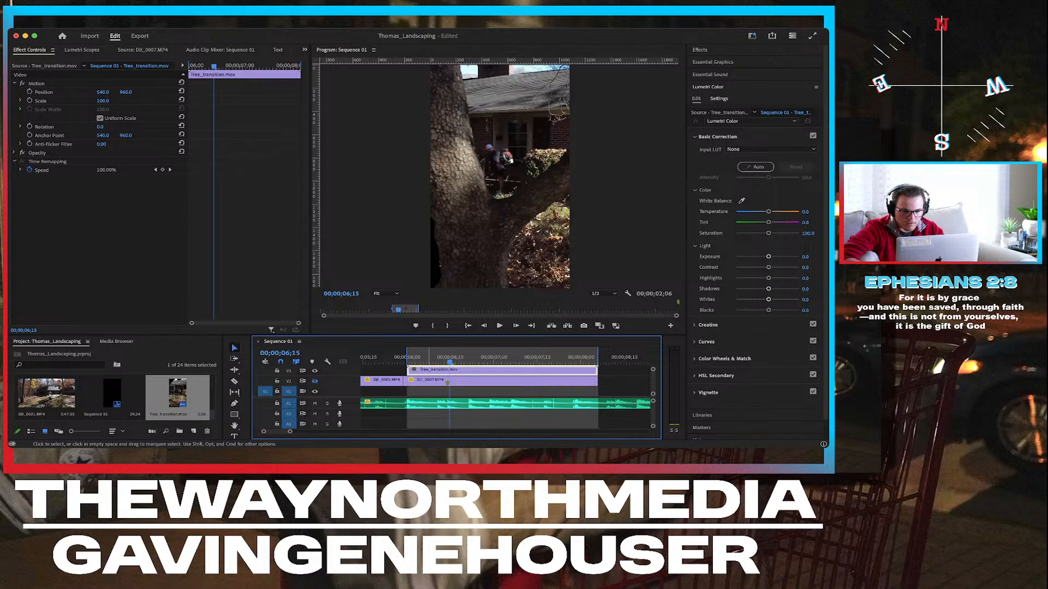
pyautogui.moveTo(408, 370); pyautogui.dragTo(451, 370)
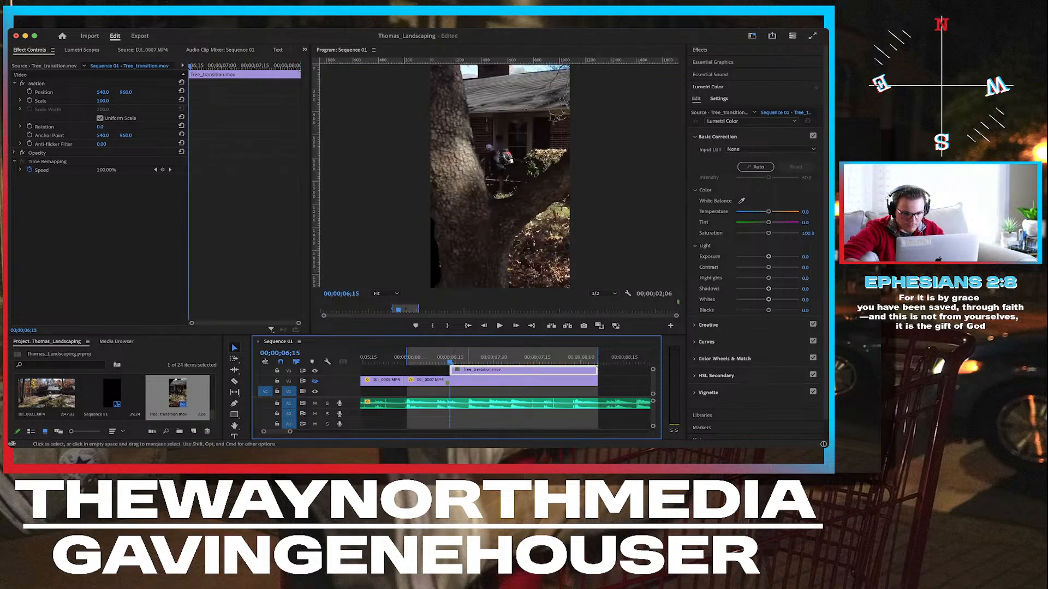
# Trim the end of DJI_0007.MP4 on V2 to 00;00;06;15, where Tree_transition.mov starts, and make track V2 visible again.
pyautogui.moveTo(598, 380); pyautogui.dragTo(448, 380)
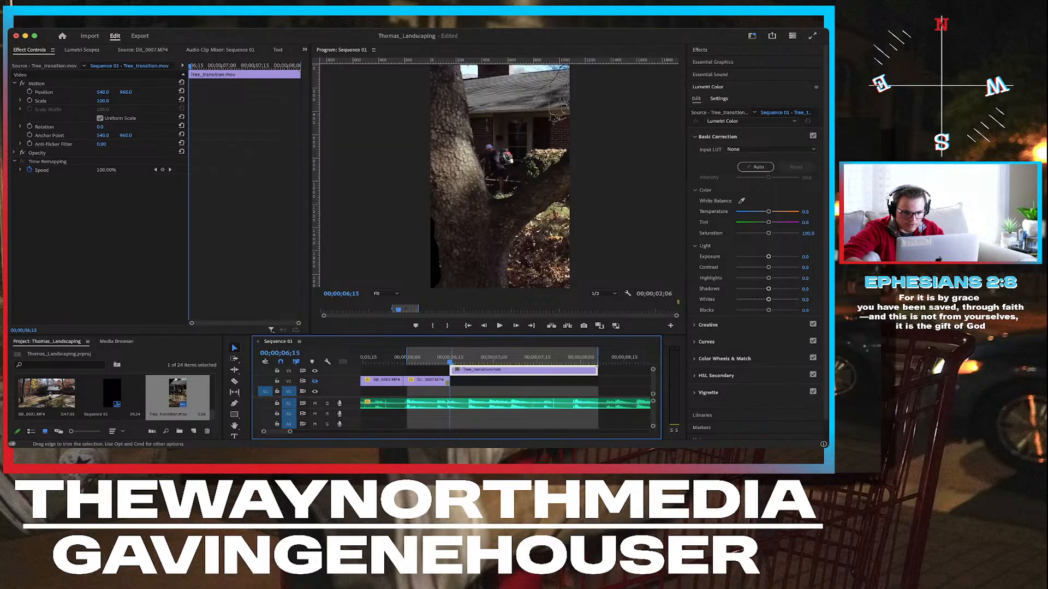
pyautogui.press('Left')
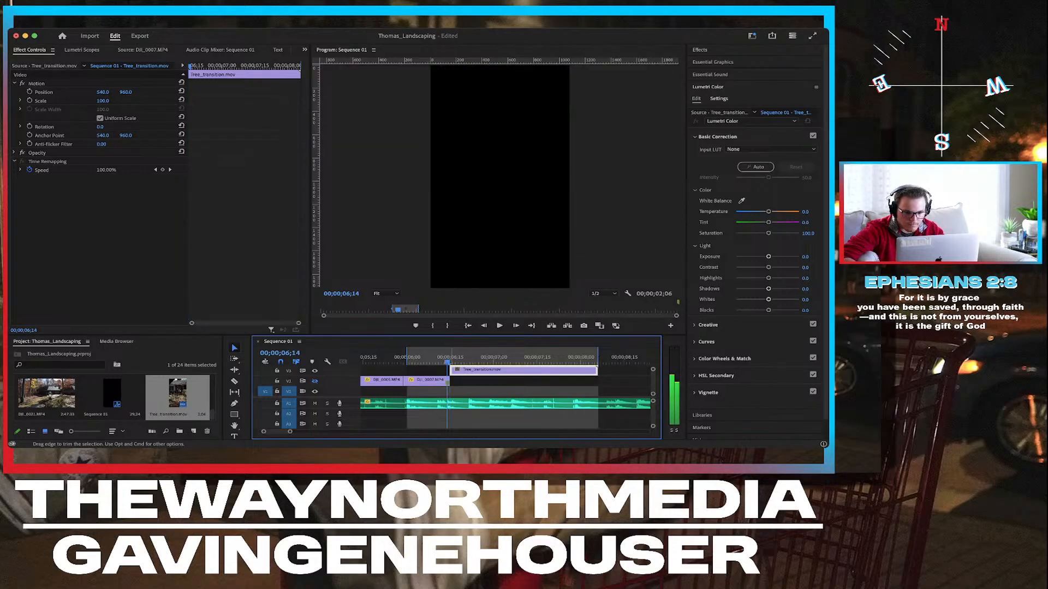
pyautogui.press('Right')
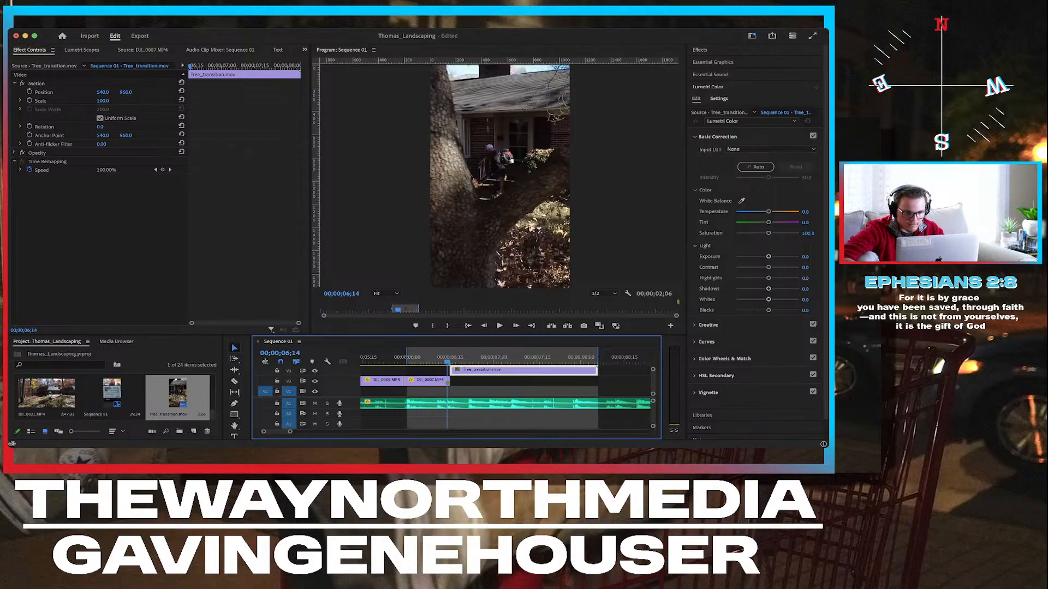
# Examine frame by frame how DJI_0007.MP4 hands over to Tree_transition.mov around the cut at 00;00;06;15.
pyautogui.press('Left')
pyautogui.press('Right')
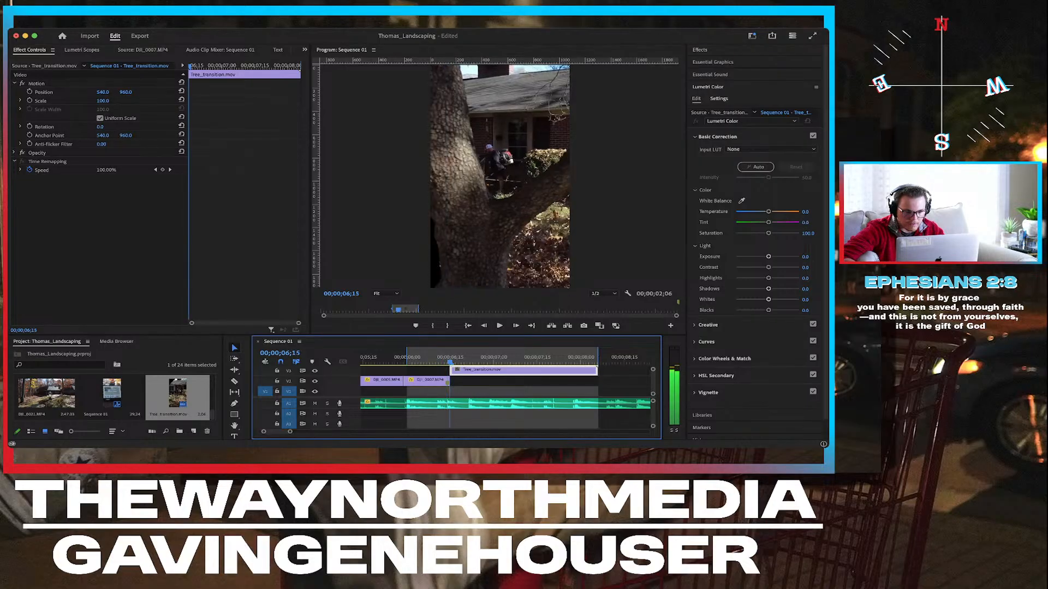
pyautogui.press('Left')
pyautogui.press('Right')
pyautogui.press('Left')
pyautogui.press('Right')
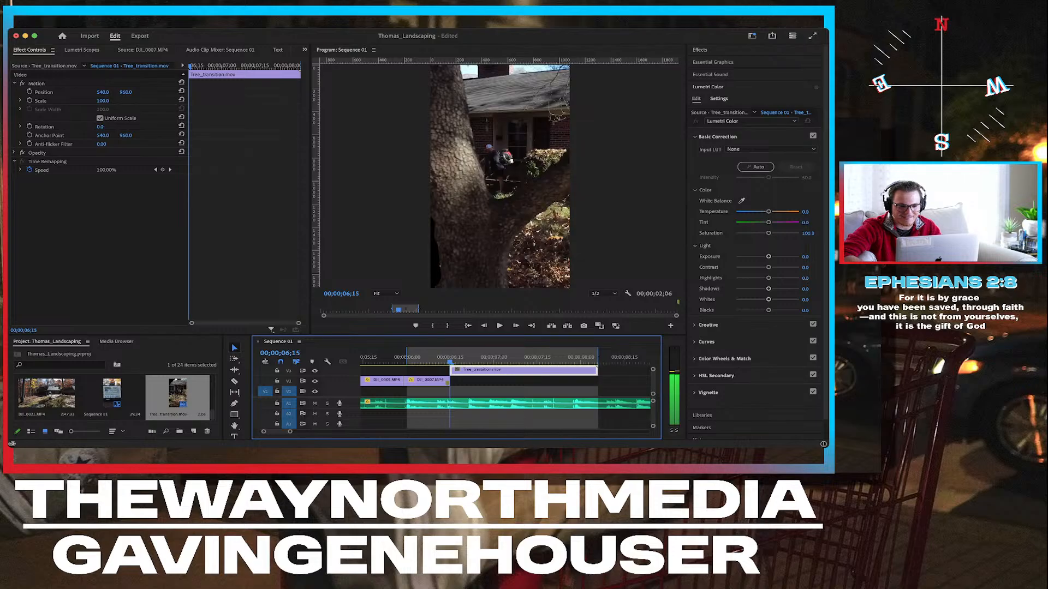
pyautogui.press('Left')
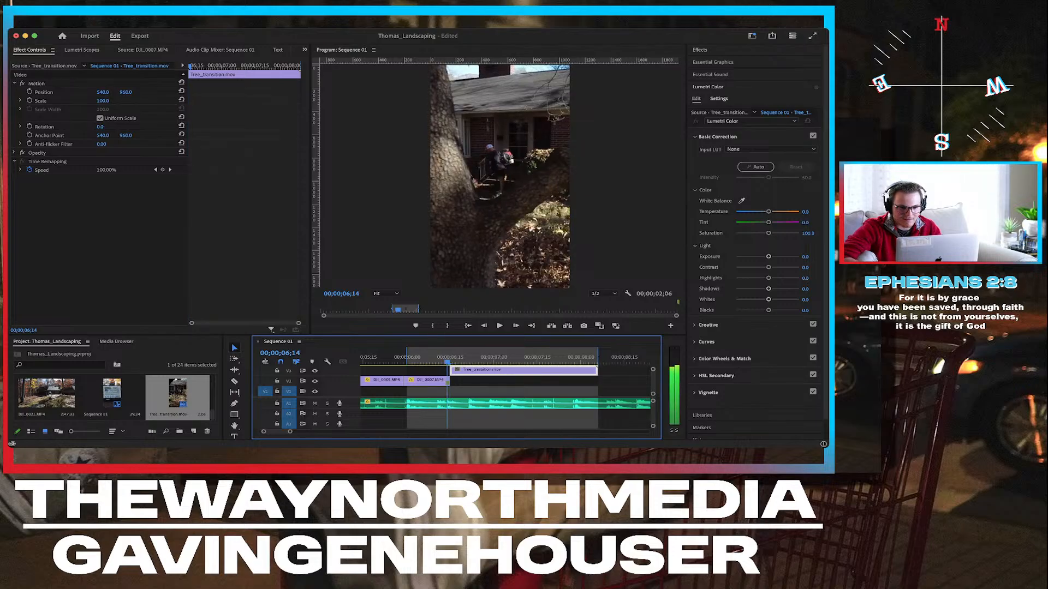
pyautogui.press('Right')
pyautogui.press('Left')
pyautogui.press('Right')
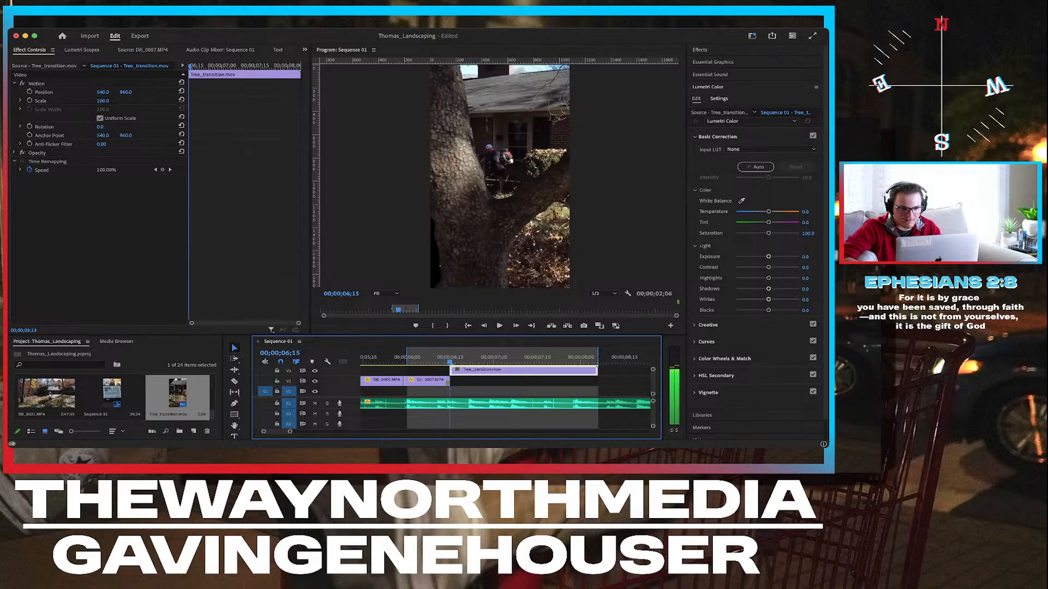
pyautogui.press('Right')
pyautogui.press('Left')
pyautogui.press('Right')
pyautogui.press('Right')
pyautogui.press('Left')
pyautogui.press('Left')
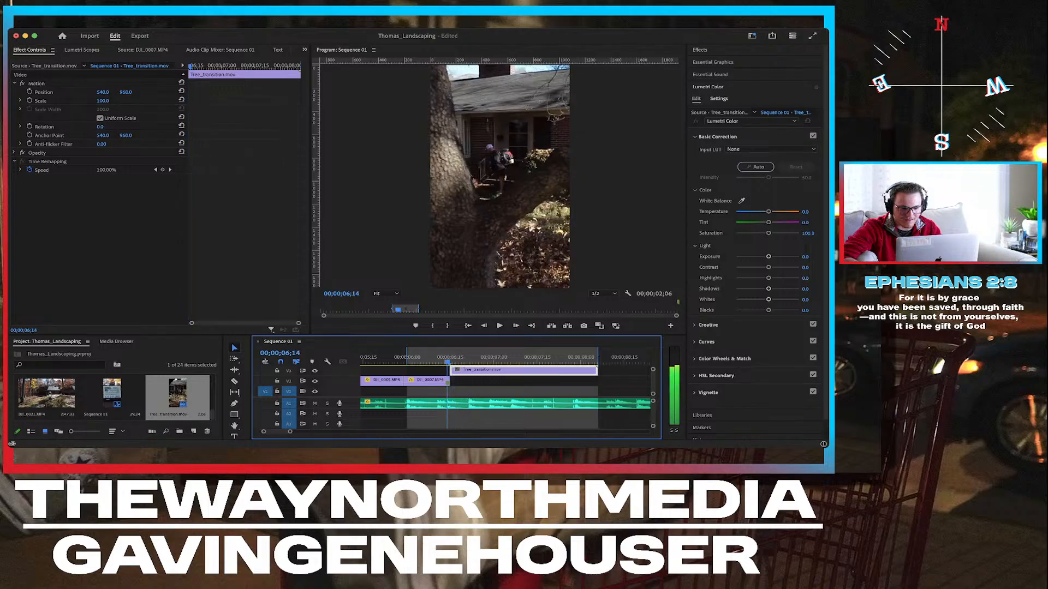
pyautogui.press('Right')
pyautogui.press('Right')
pyautogui.press('Left')
pyautogui.press('Left')
pyautogui.press('Left')
pyautogui.press('Right')
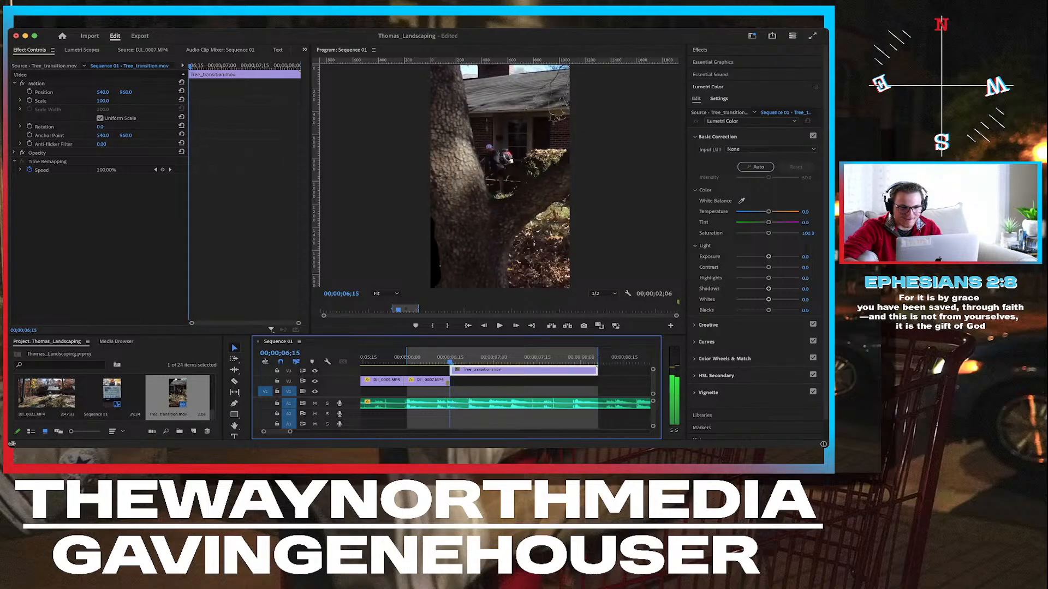
pyautogui.press('Right')
pyautogui.press('Right')
pyautogui.press('Left')
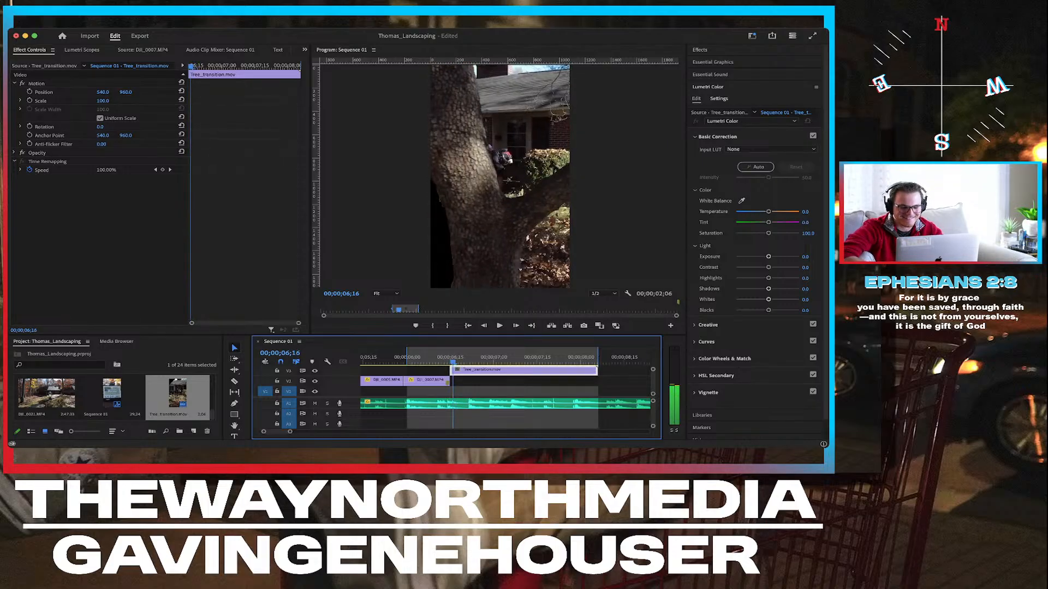
# Give the project bin and timeline more height, and preview the DJI_0008.MP4 source clip as a possible next shot.
pyautogui.press('-')
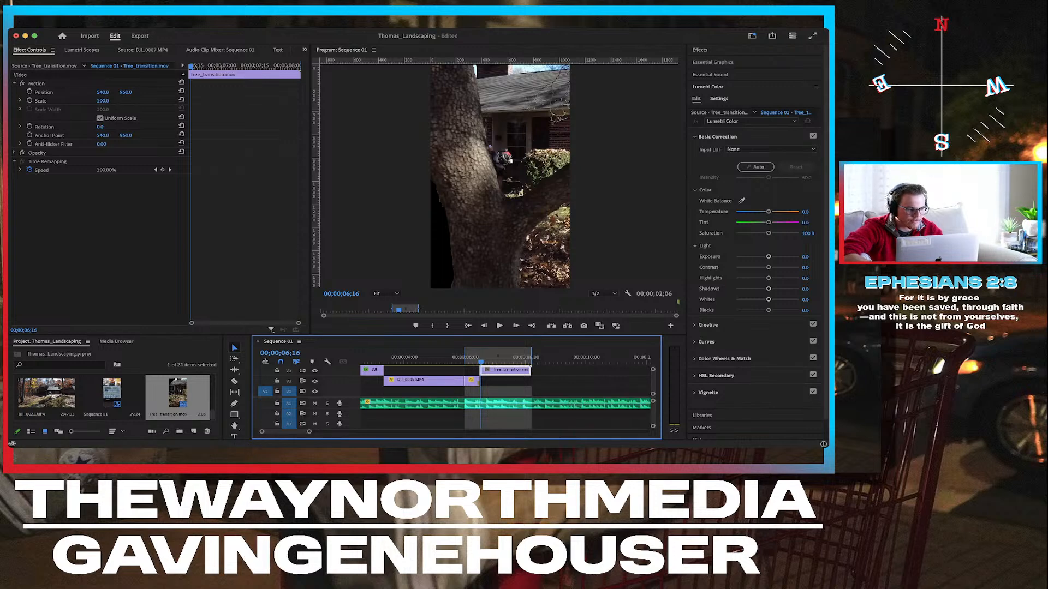
pyautogui.moveTo(437, 335); pyautogui.dragTo(437, 242)
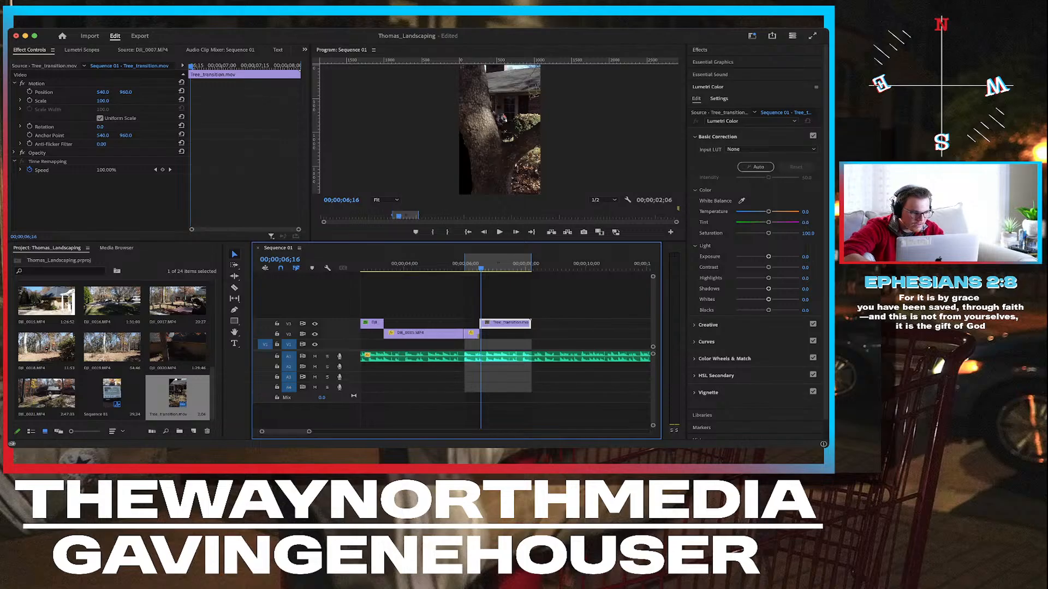
pyautogui.click(212, 394)
pyautogui.scroll(5, 212, 395)
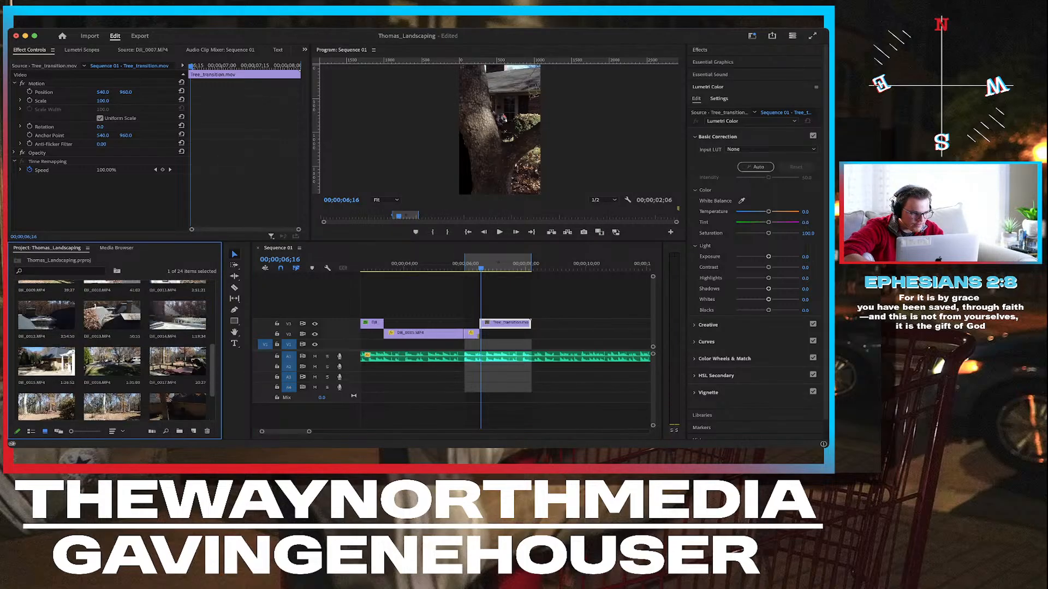
pyautogui.scroll(5, 115, 351)
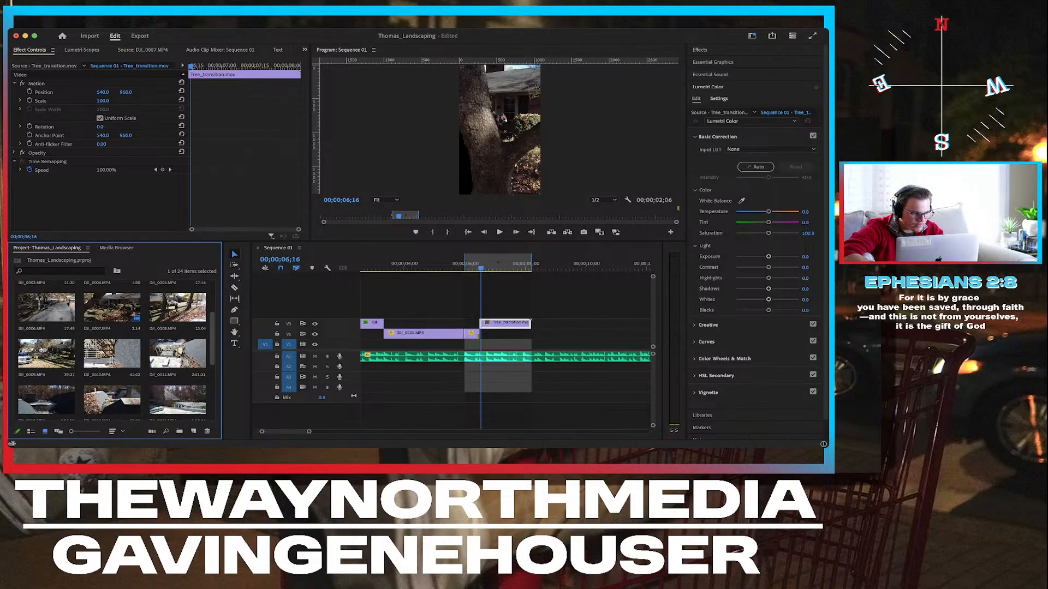
pyautogui.scroll(-2, 115, 351)
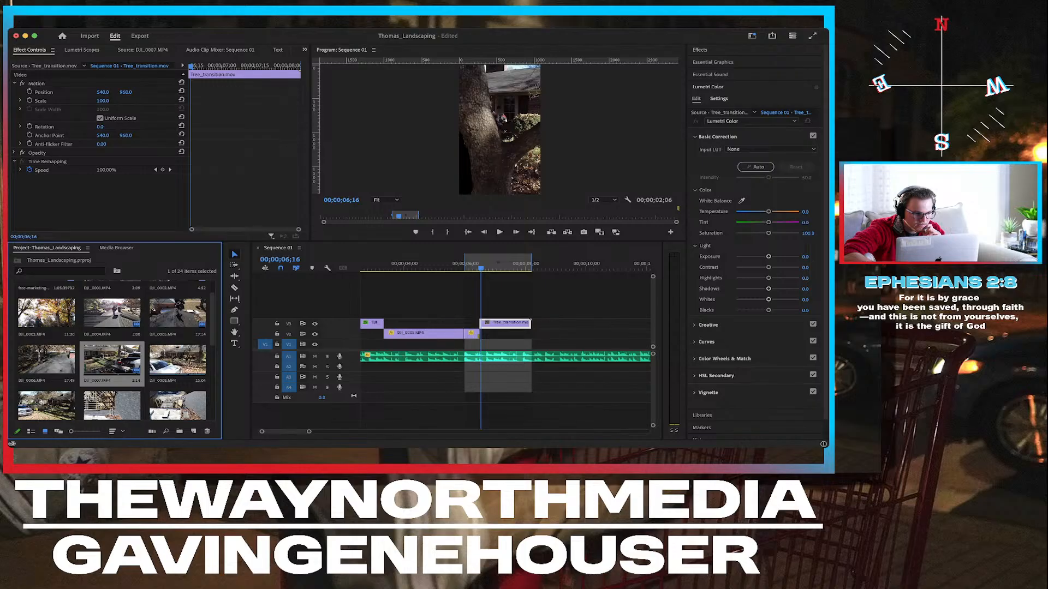
pyautogui.doubleClick(180, 360)
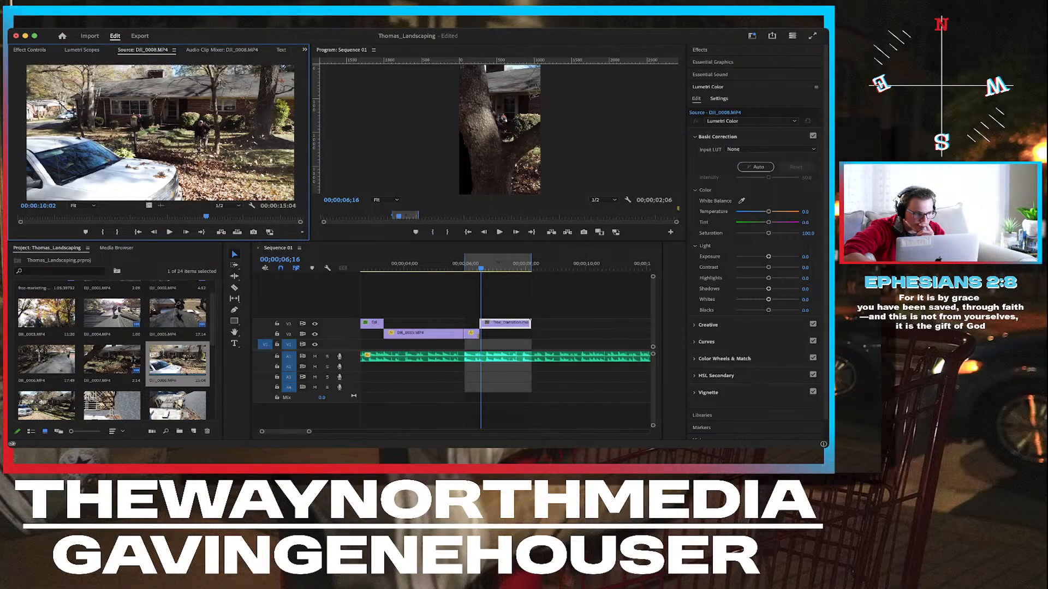
pyautogui.press('space')
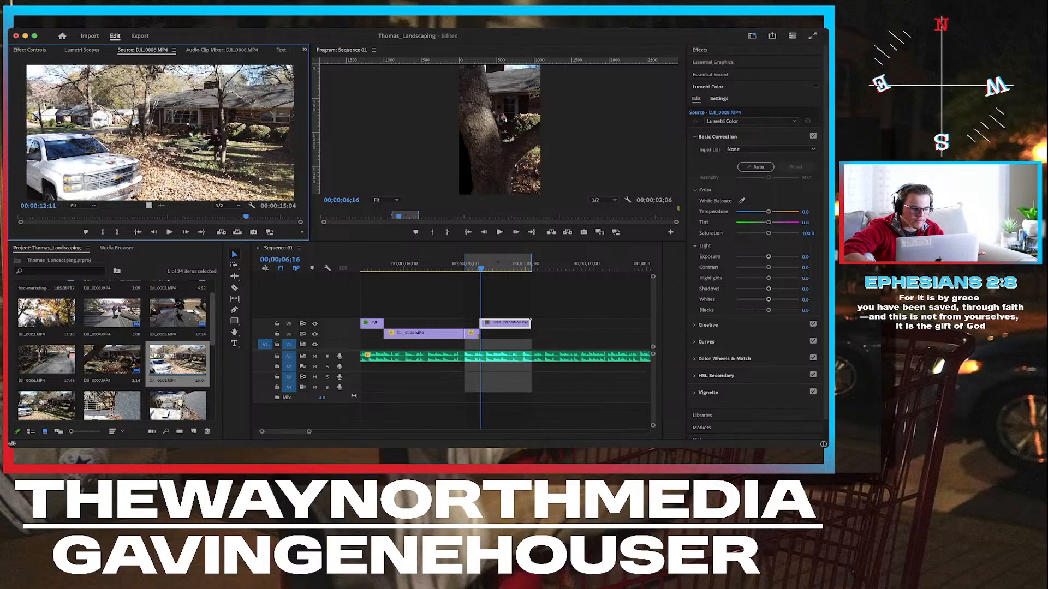
# Open DJI_0009.MP4 as the source clip and review its footage through to near the end.
pyautogui.scroll(-2, 177, 355)
pyautogui.scroll(-1, 114, 349)
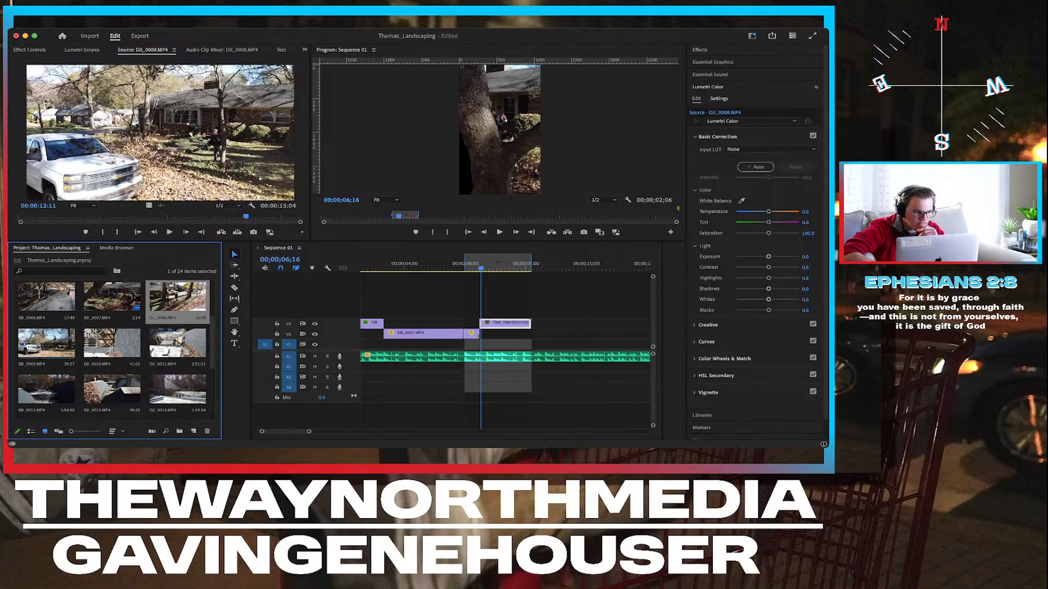
pyautogui.doubleClick(44, 342)
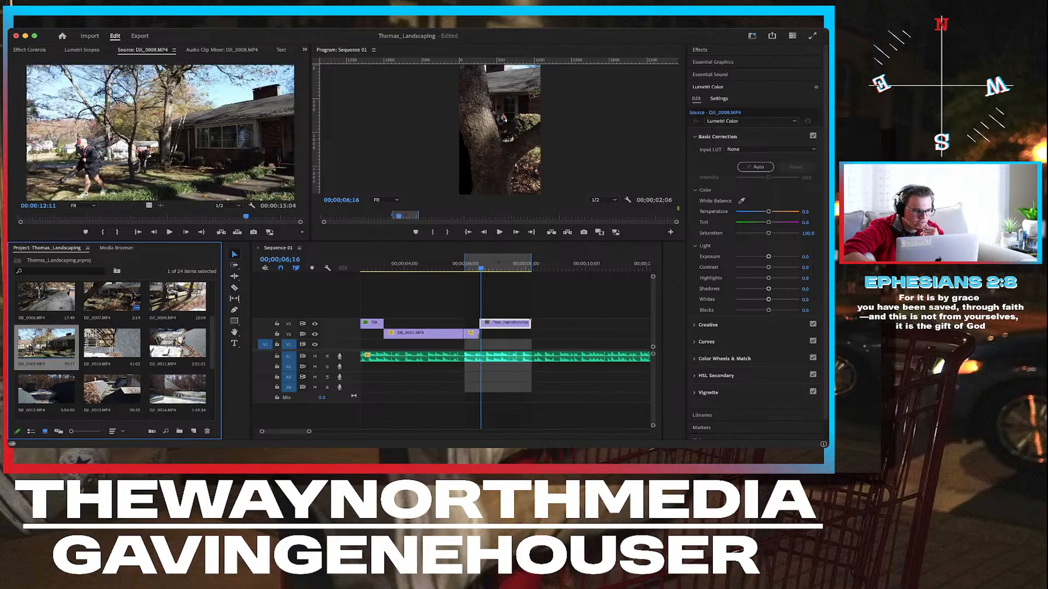
pyautogui.press('j')
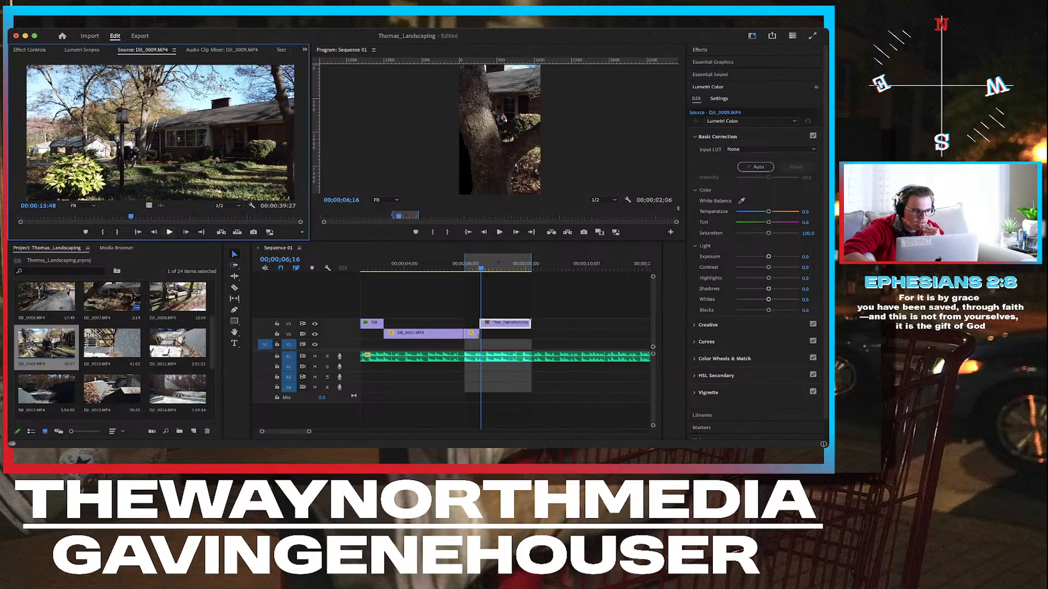
pyautogui.press('l')
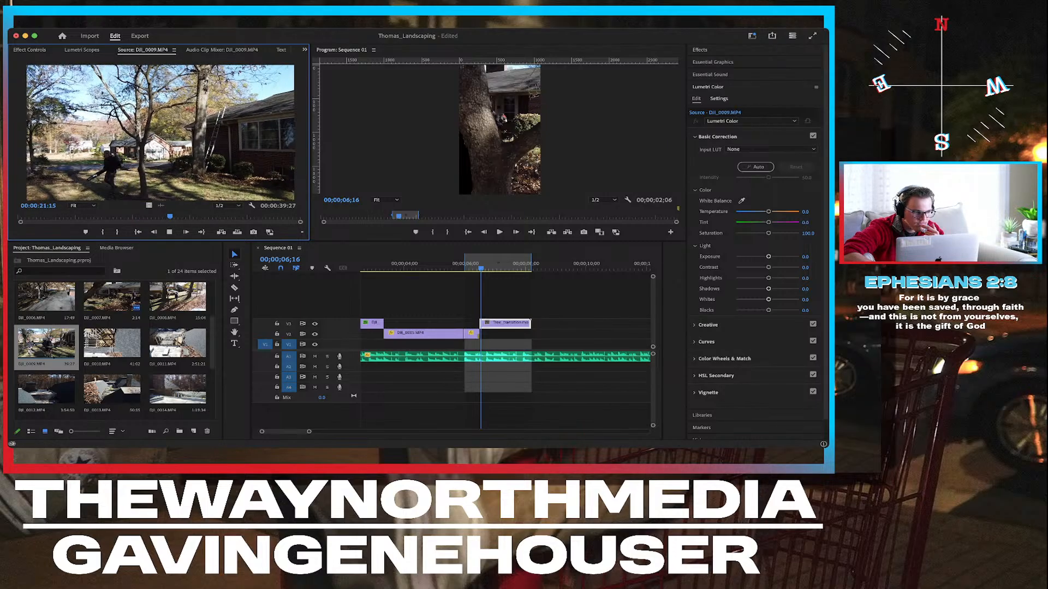
pyautogui.moveTo(170, 216); pyautogui.dragTo(295, 217)
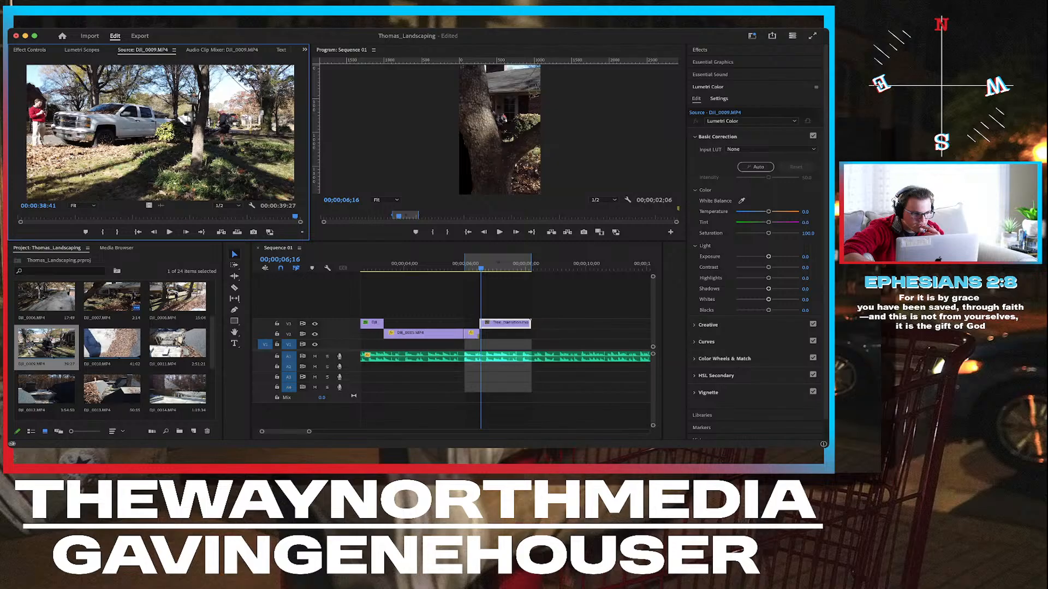
# Open DJI_0010.MP4 as the source clip and review its rooftop footage, trying In points at different moments.
pyautogui.doubleClick(112, 342)
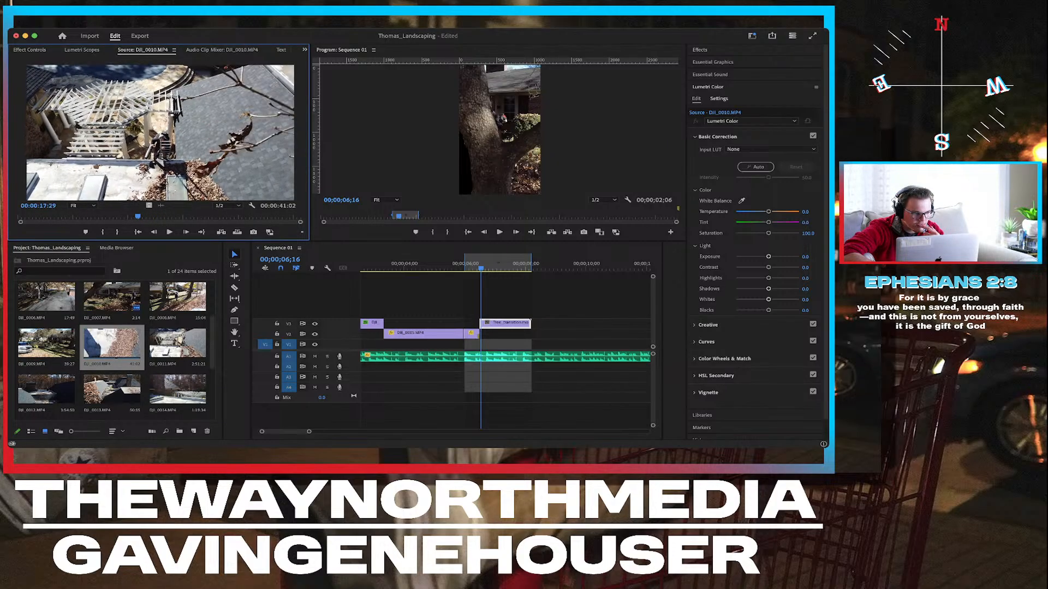
pyautogui.moveTo(133, 217); pyautogui.dragTo(111, 216)
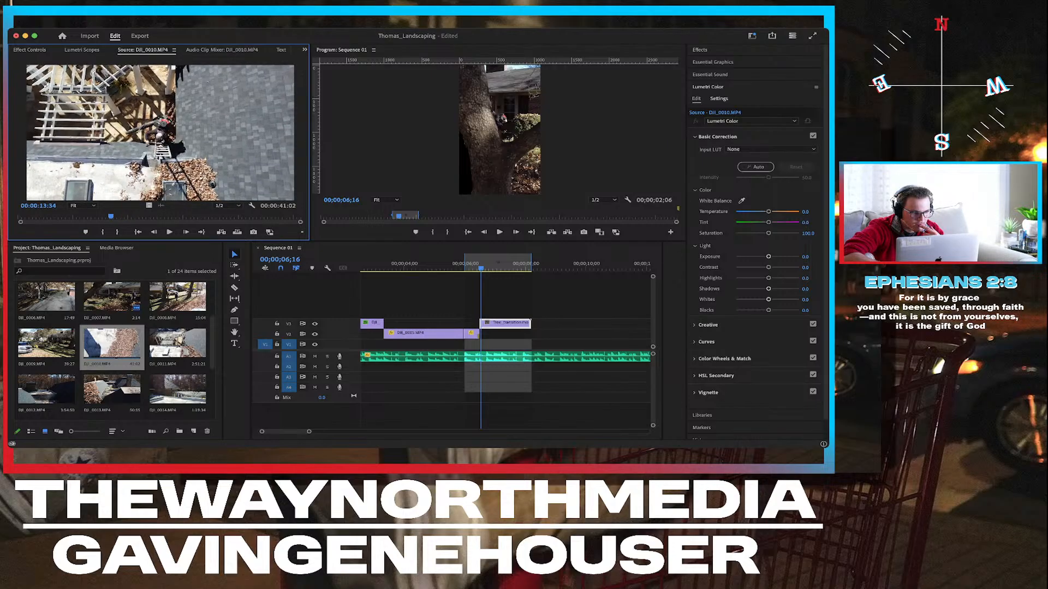
pyautogui.press('i')
pyautogui.press('space')
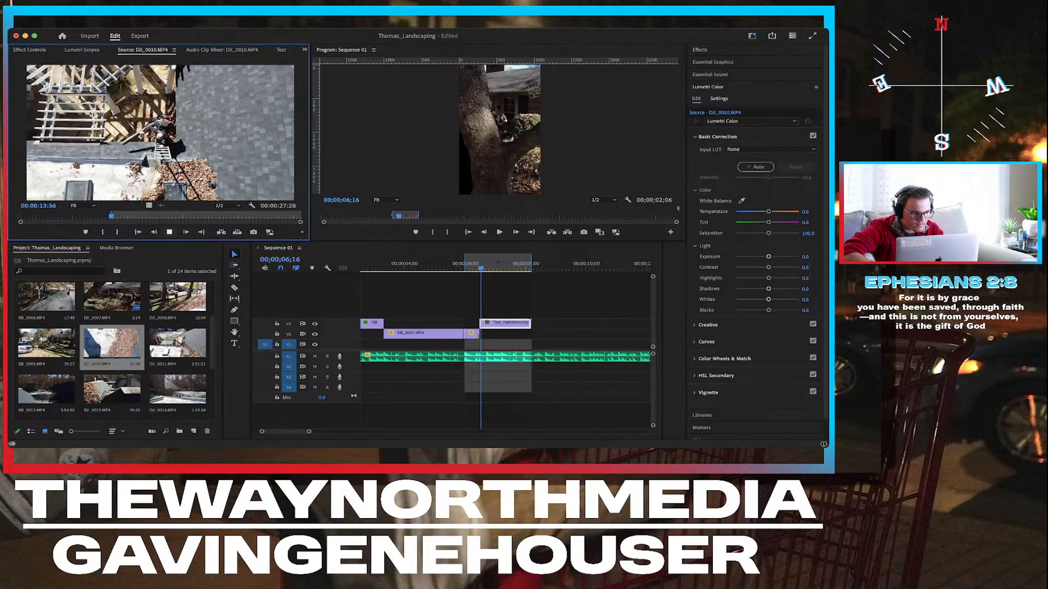
pyautogui.press('space')
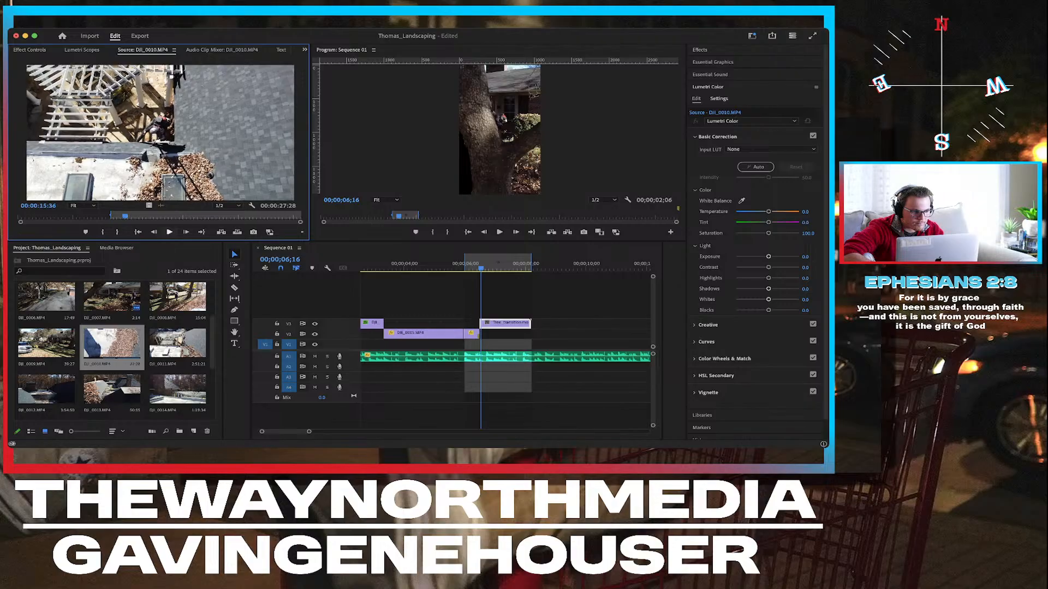
pyautogui.press('i')
pyautogui.press('space')
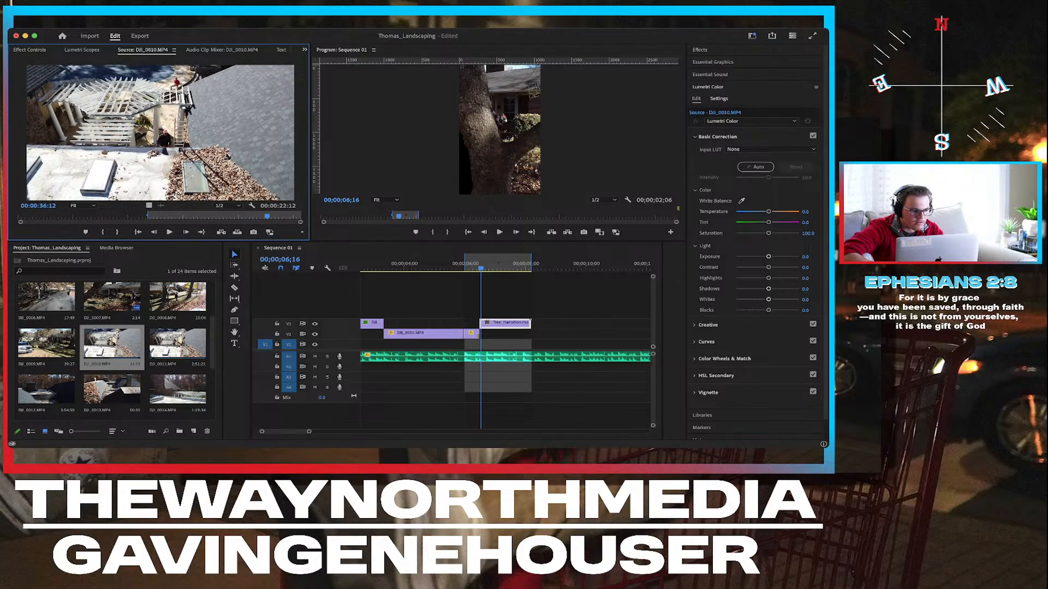
# Open DJI_0011.MP4 as the source clip and review the two workers crossing the roof around 00:00:22 to 00:00:25.
pyautogui.doubleClick(177, 344)
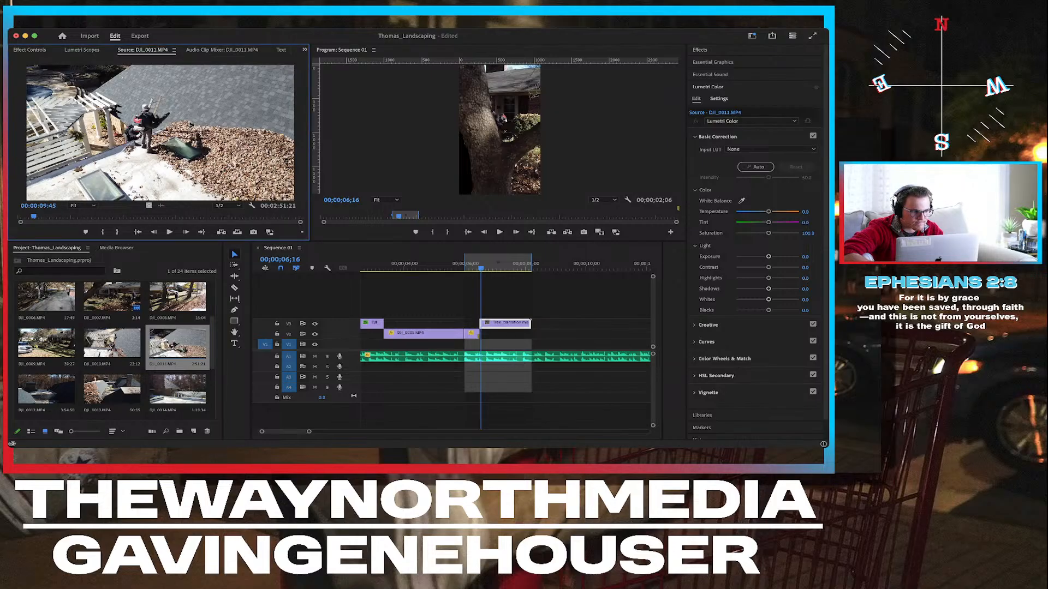
pyautogui.press('Left')
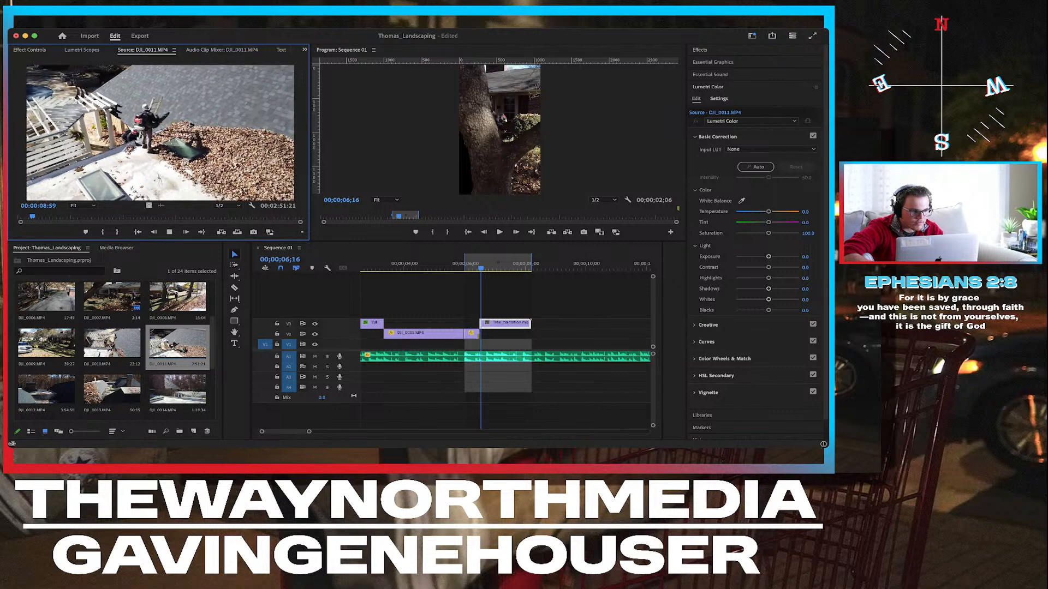
pyautogui.moveTo(32, 217); pyautogui.dragTo(54, 216)
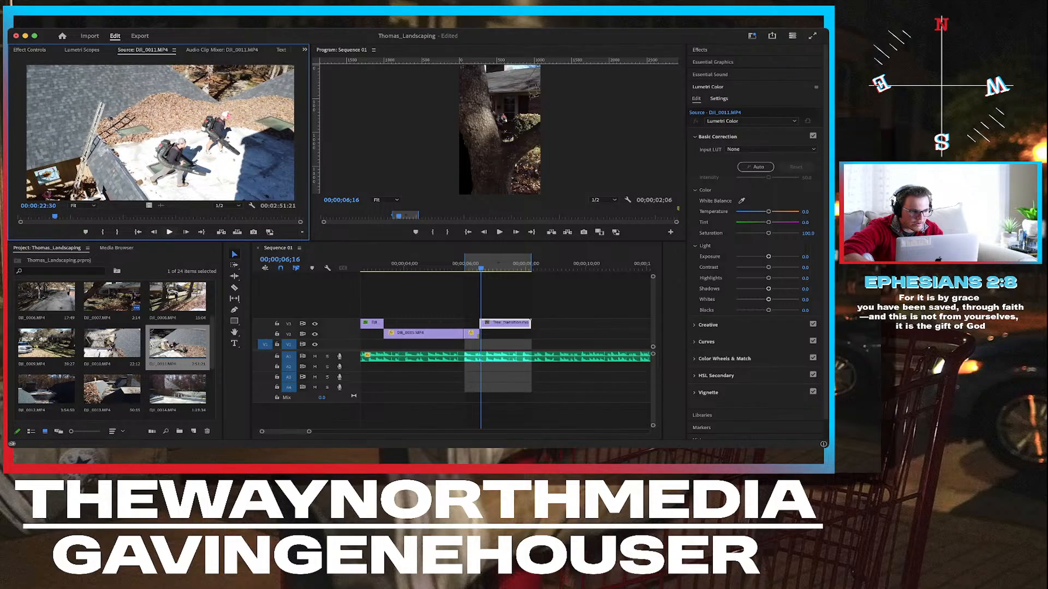
pyautogui.press('space')
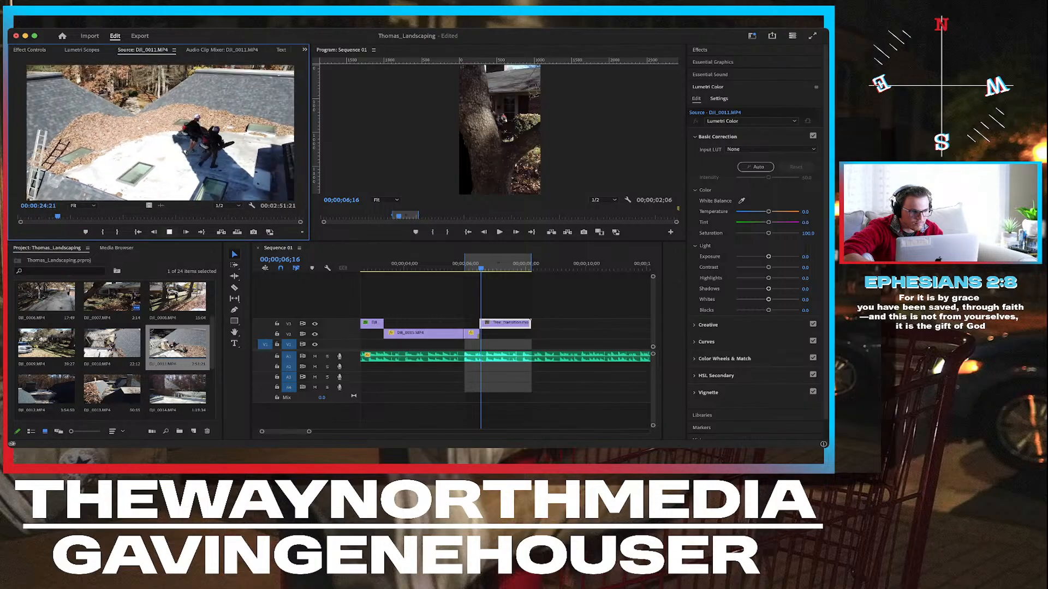
pyautogui.press('space')
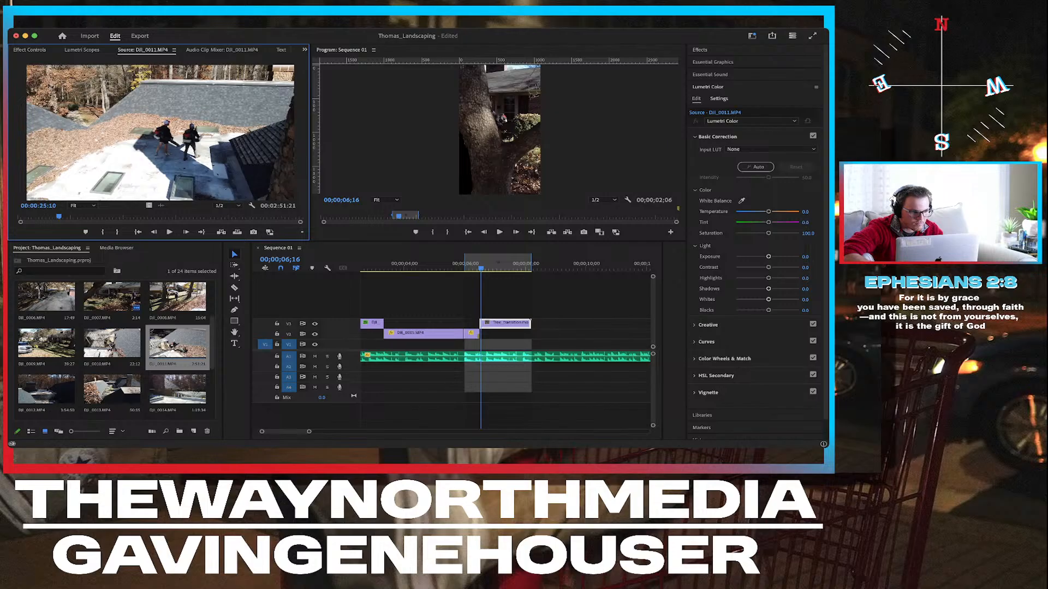
# Mark DJI_0011.MP4 from 00:00:22:13 to 00:00:25:27 and place that section on V2 after DJI_0007.MP4, beneath Tree_transition.mov.
pyautogui.moveTo(59, 216); pyautogui.dragTo(54, 216)
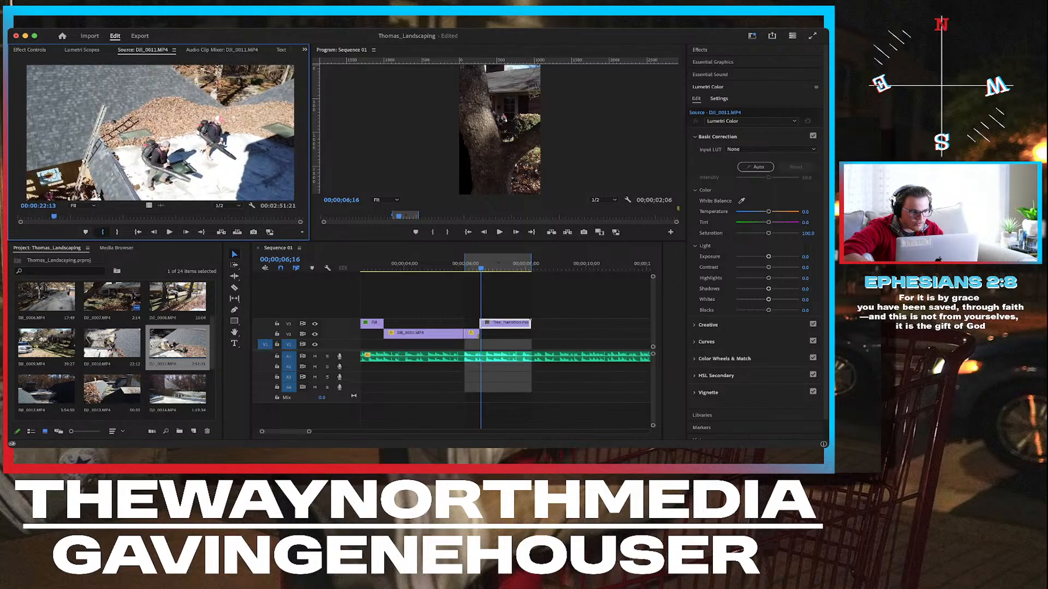
pyautogui.press('space')
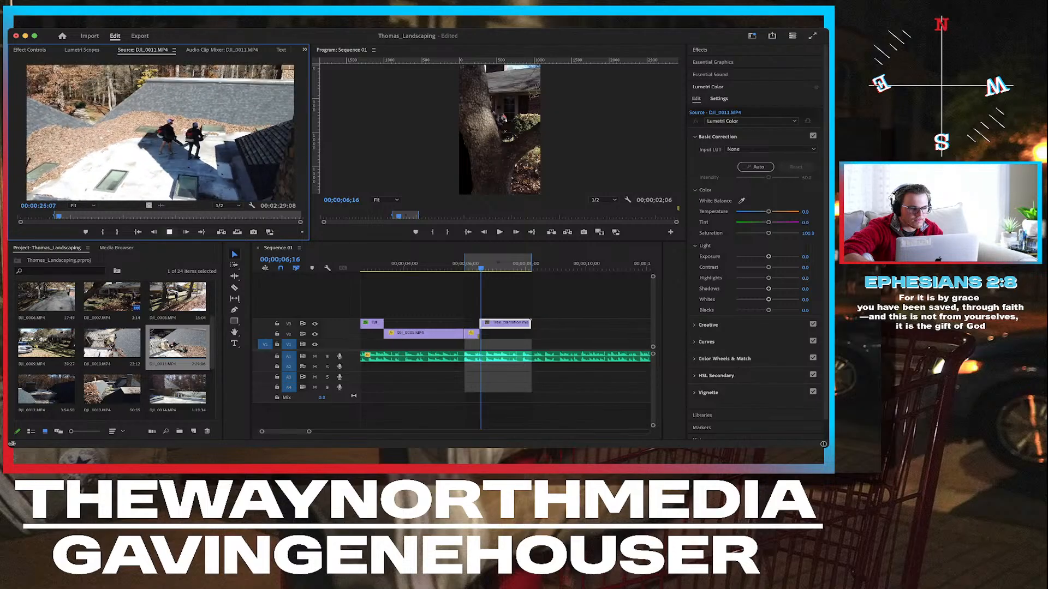
pyautogui.press('space')
pyautogui.press('o')
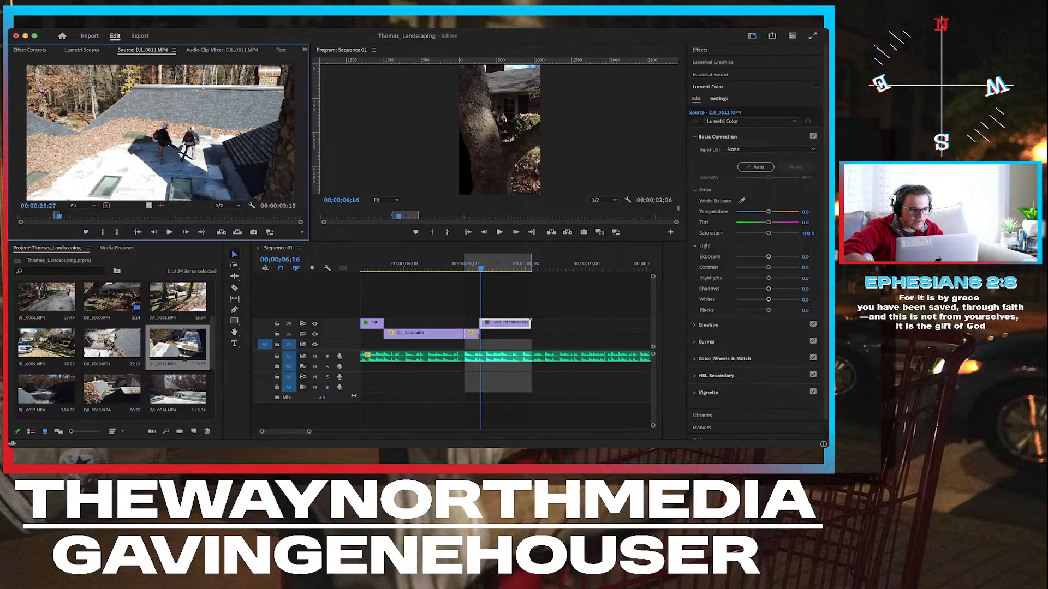
pyautogui.click(184, 345)
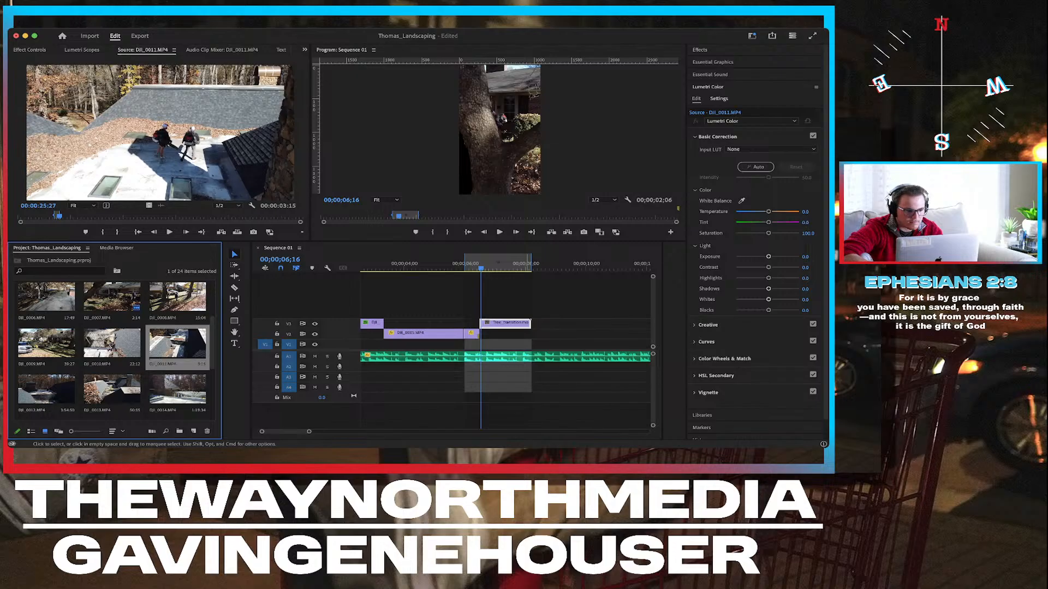
pyautogui.moveTo(180, 346); pyautogui.dragTo(485, 334)
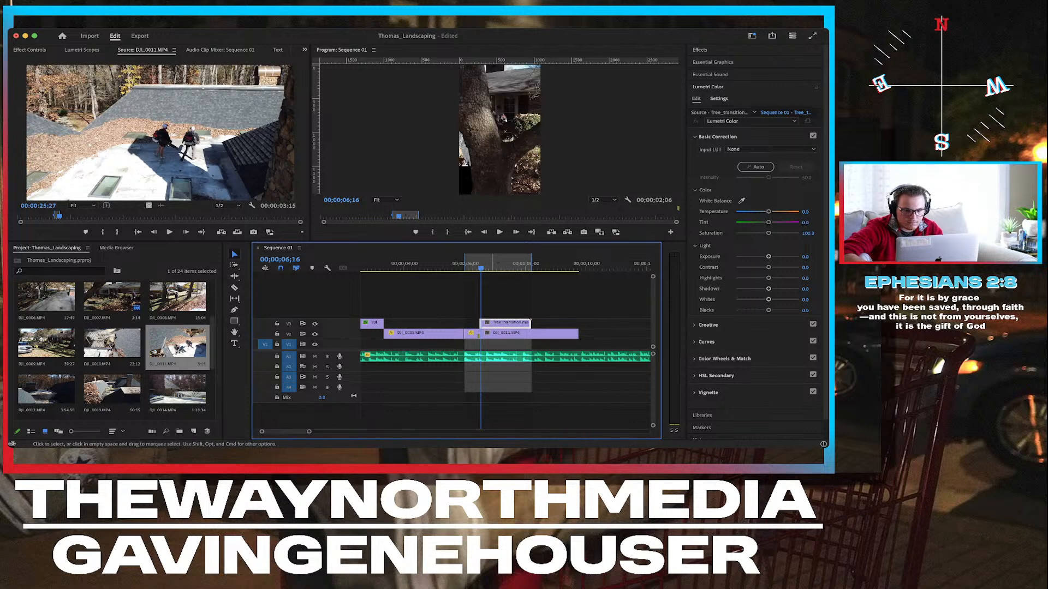
# Set the Scale of the DJI_0011.MP4 clip on V2 to 178 so it fills the vertical frame.
pyautogui.click(506, 334)
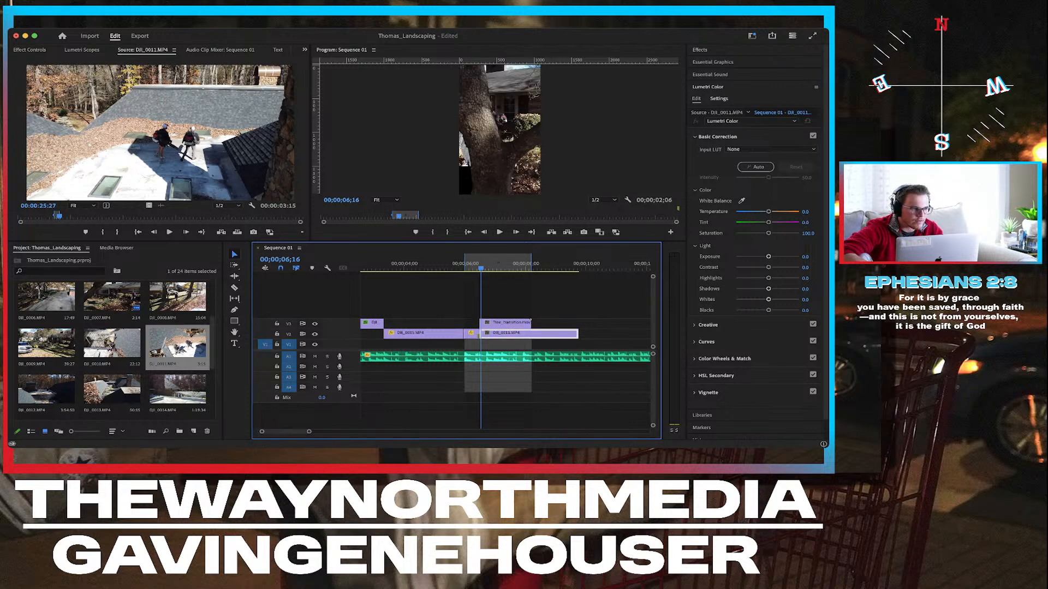
pyautogui.click(30, 50)
pyautogui.click(102, 101)
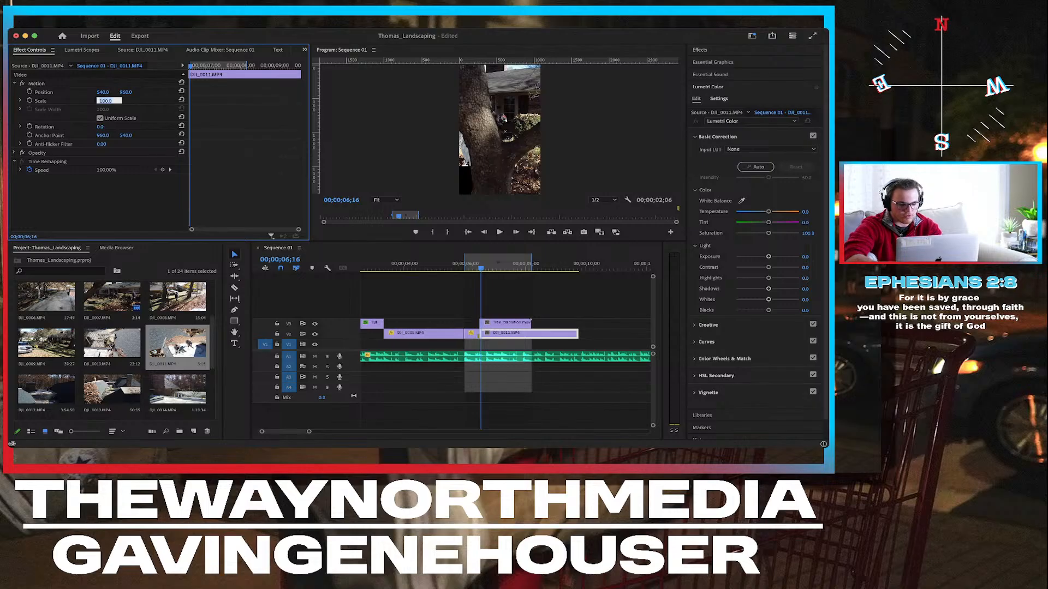
pyautogui.write('178')
pyautogui.press('Return')
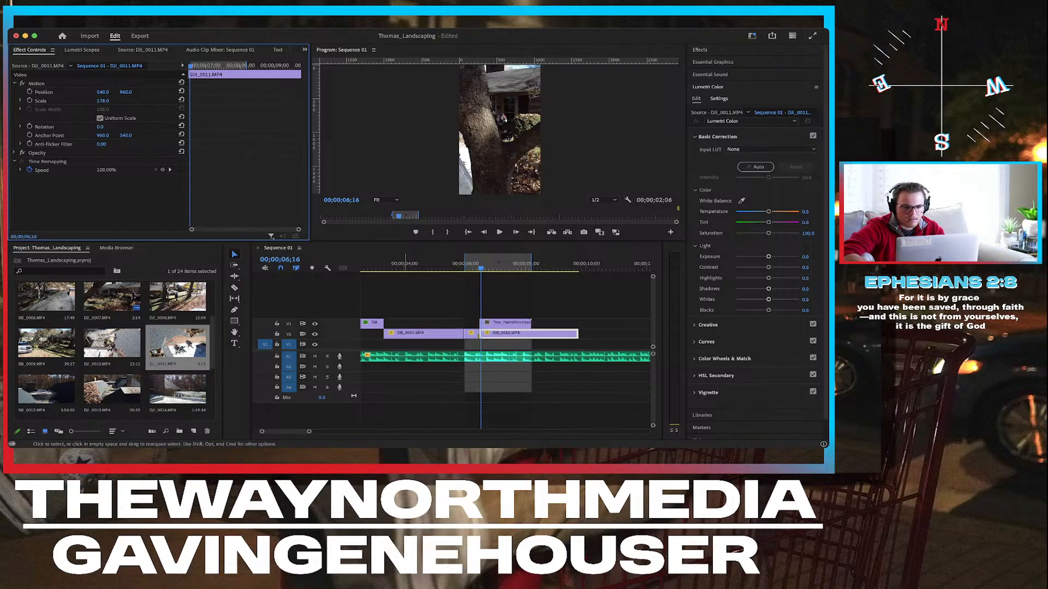
# At 00;00;06;20, shift DJI_0011.MP4 horizontally to a Position X of 168 to bring the workers into frame beside the tree.
pyautogui.press('space')
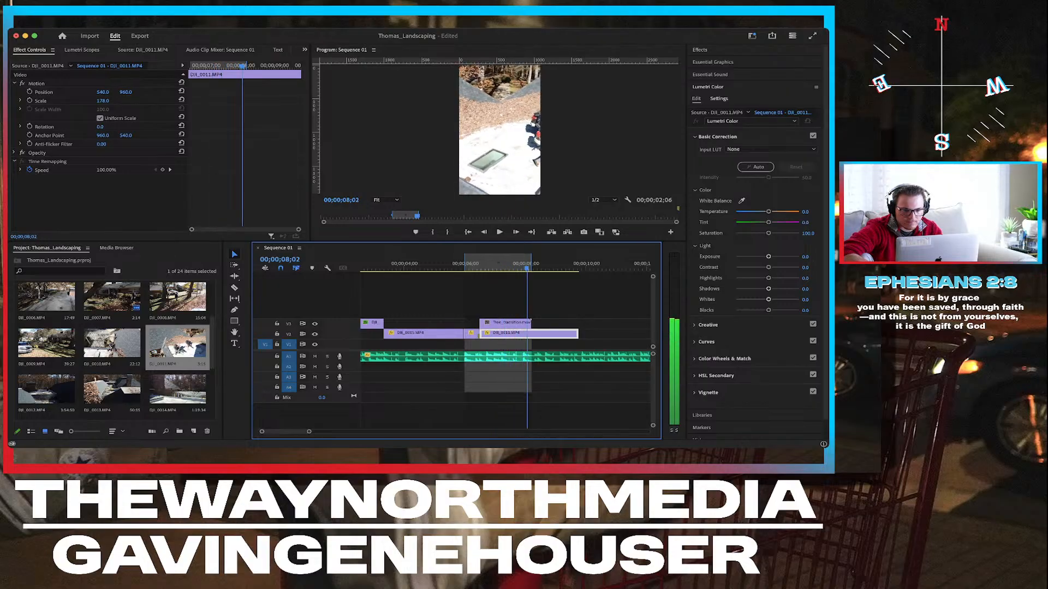
pyautogui.press('j')
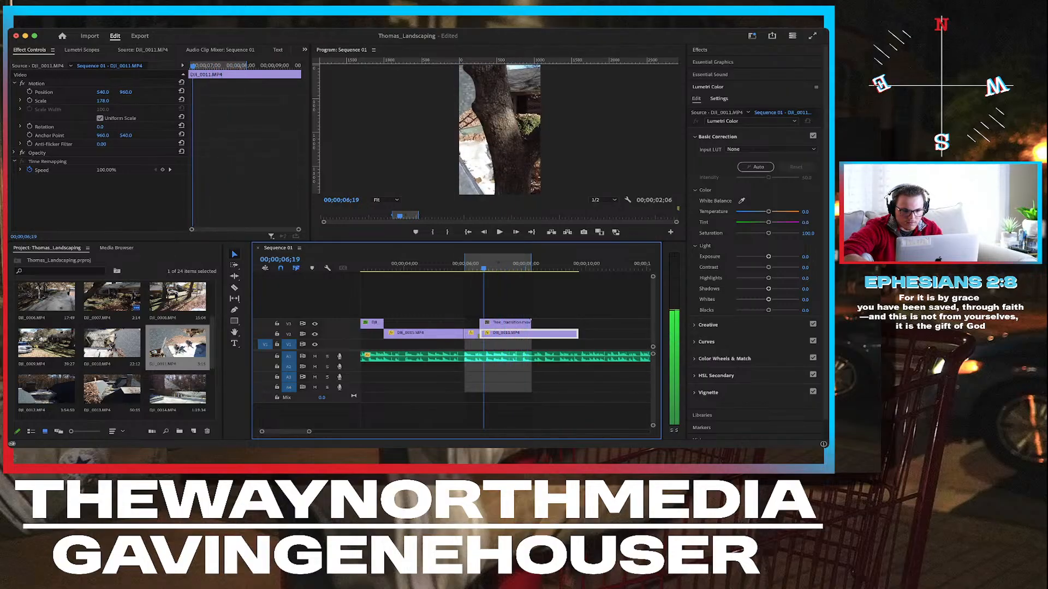
pyautogui.press('Right')
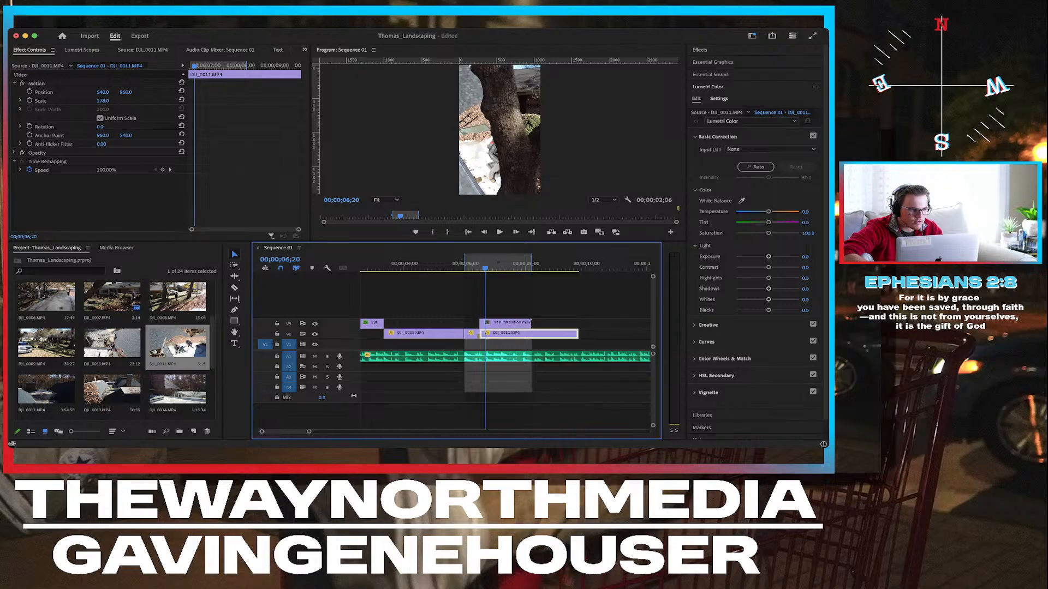
pyautogui.moveTo(102, 92); pyautogui.dragTo(24, 92)
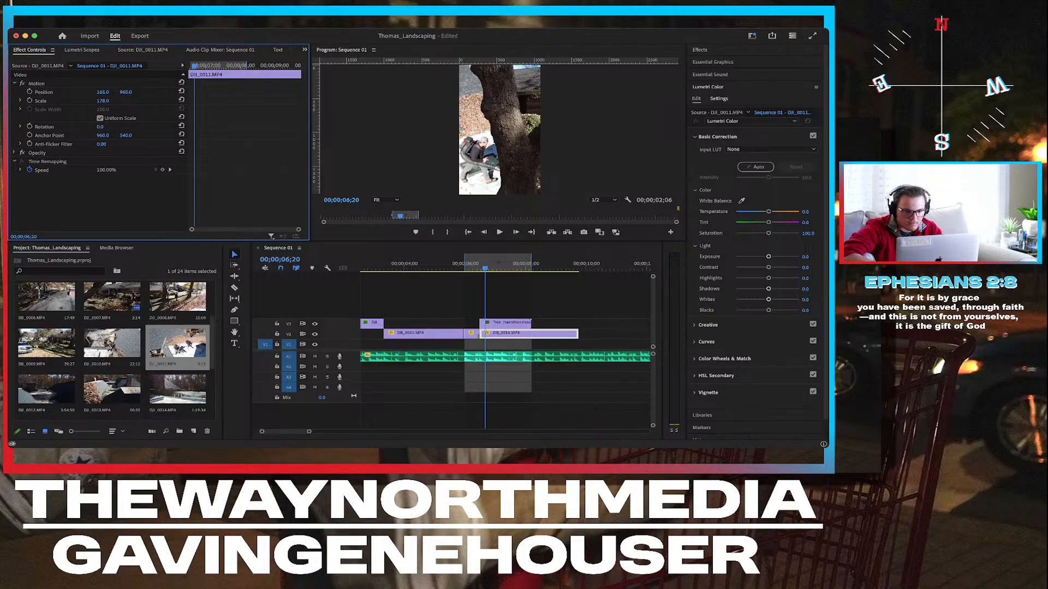
# Preview the reframed shot and start Position and Scale keyframes on DJI_0011.MP4 at 00;00;06;20.
pyautogui.press('space')
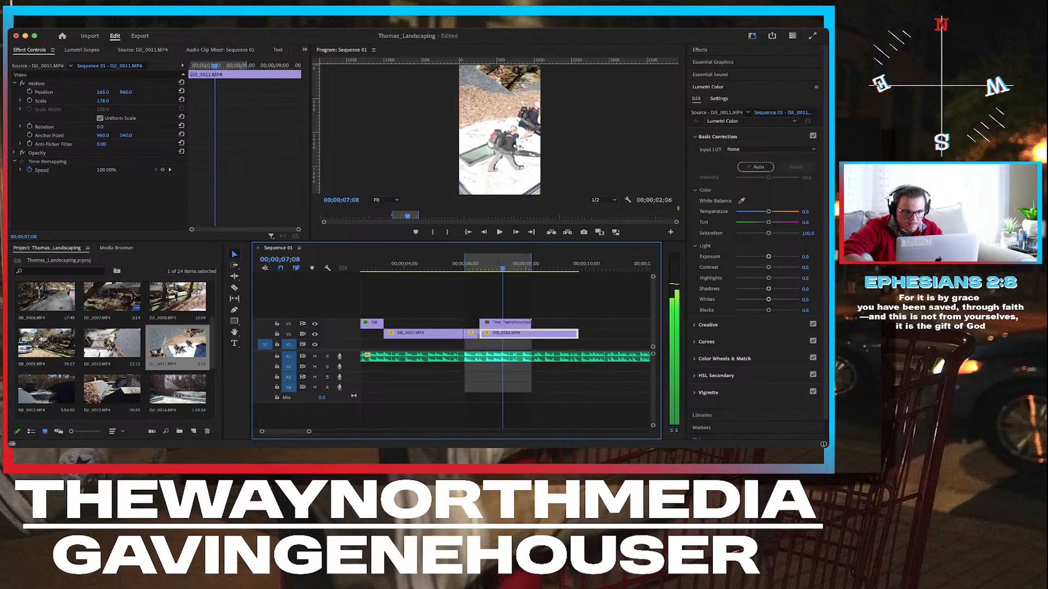
pyautogui.moveTo(504, 268); pyautogui.dragTo(485, 268)
pyautogui.click(30, 92)
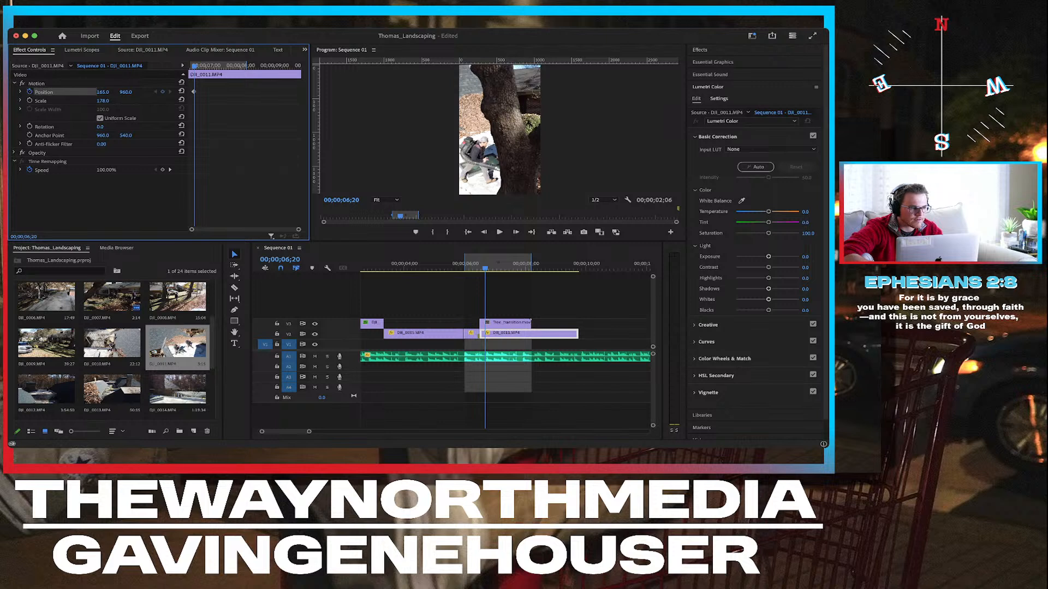
pyautogui.click(30, 101)
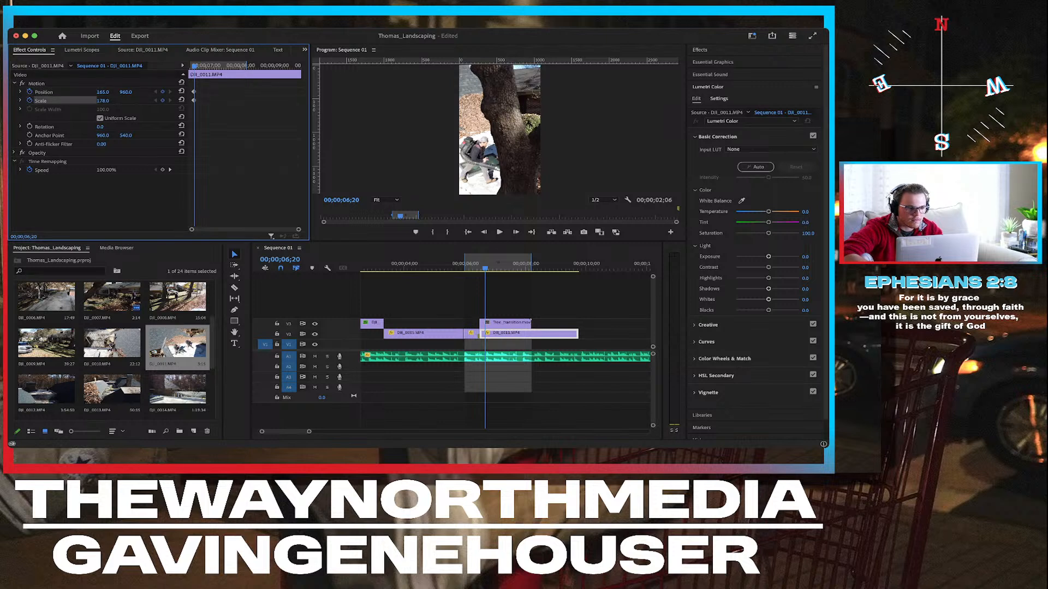
# Add a second Position keyframe to DJI_0011.MP4 at 00;00;08;19 with a horizontal value of -41.
pyautogui.press('space')
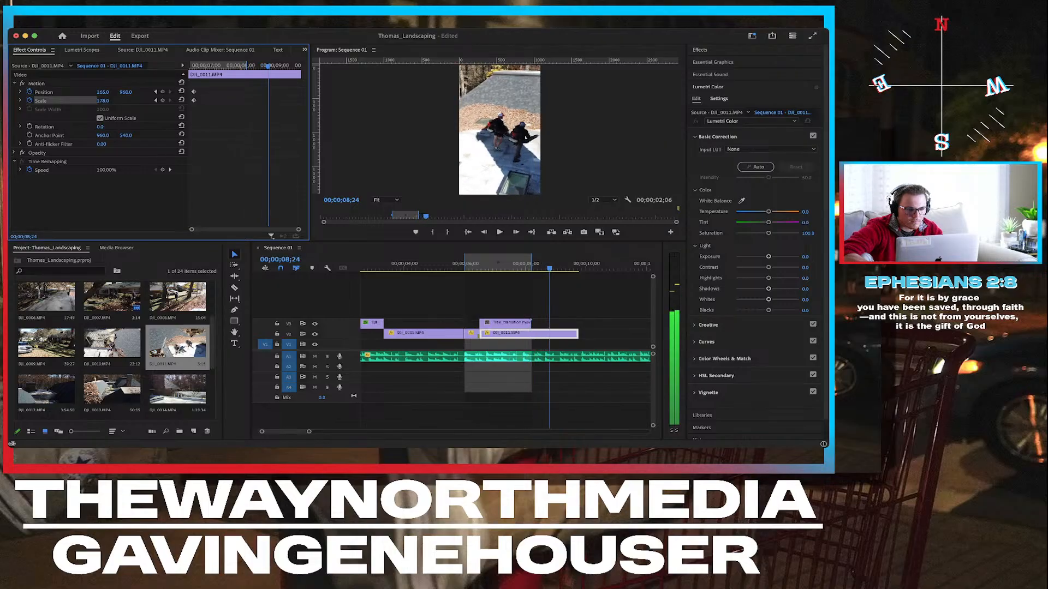
pyautogui.press('Left')
pyautogui.press('Left')
pyautogui.press('Left')
pyautogui.press('Left')
pyautogui.press('Left')
pyautogui.press('Left')
pyautogui.press('Left')
pyautogui.press('Left')
pyautogui.press('Left')
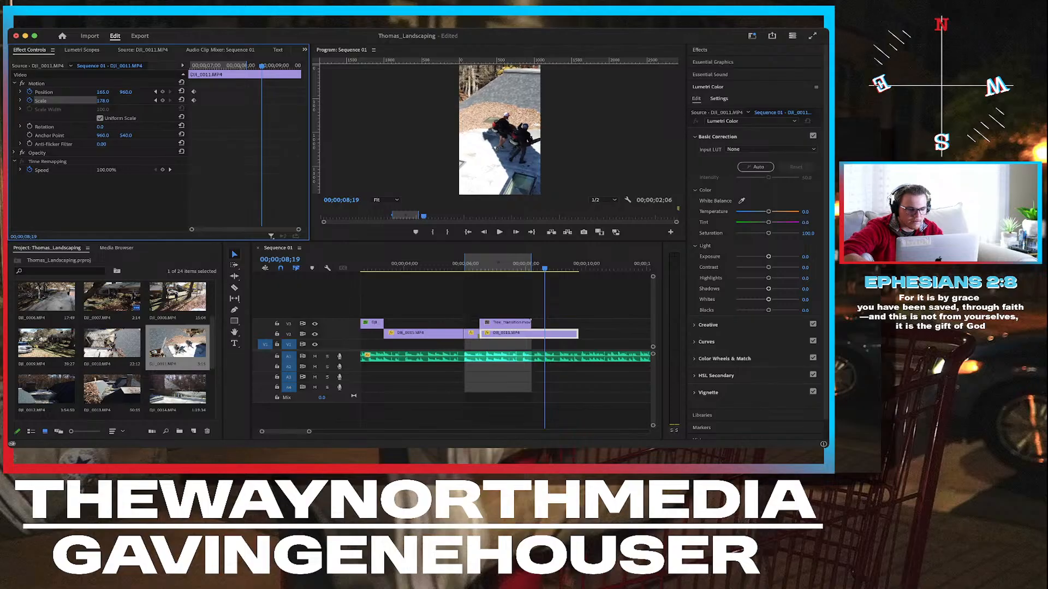
pyautogui.moveTo(103, 92); pyautogui.dragTo(11, 92)
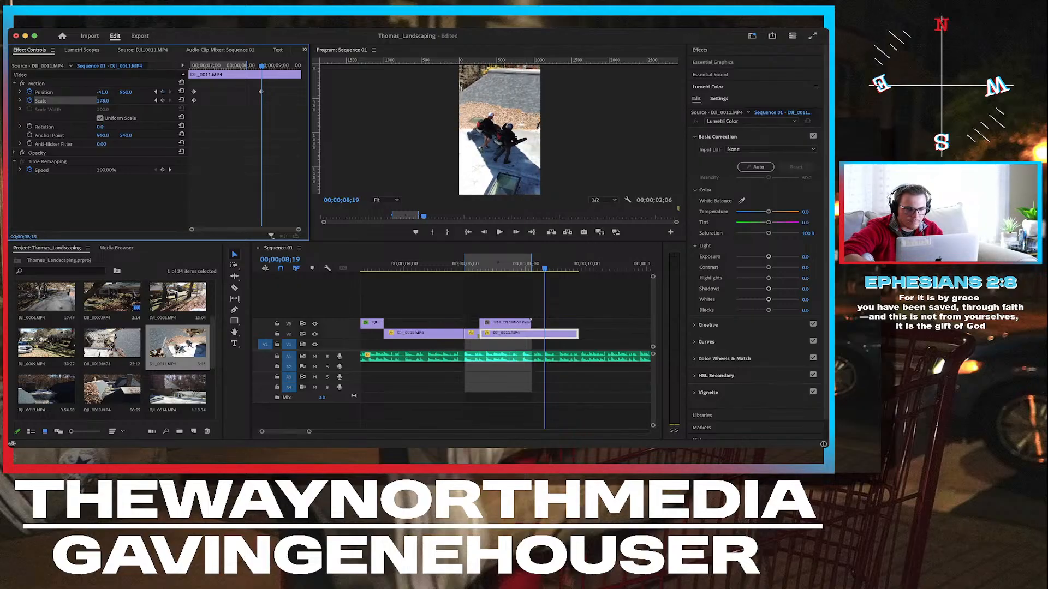
# Preview the keyframed pan and trim the end of DJI_0011.MP4 on V2 back to 00;00;08;19.
pyautogui.click(470, 264)
pyautogui.press('space')
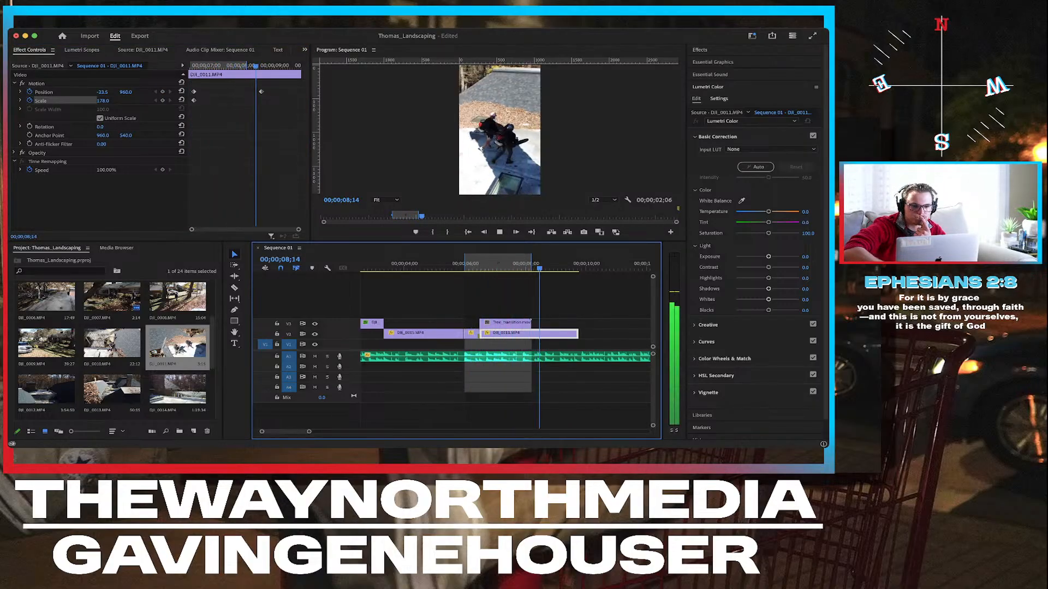
pyautogui.press('space')
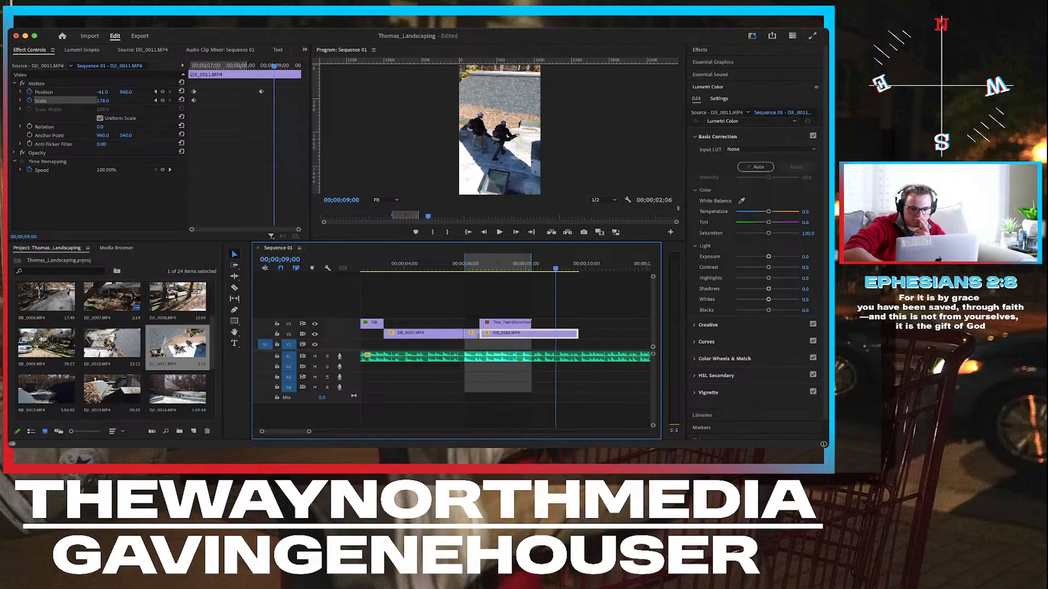
pyautogui.moveTo(578, 333); pyautogui.dragTo(545, 334)
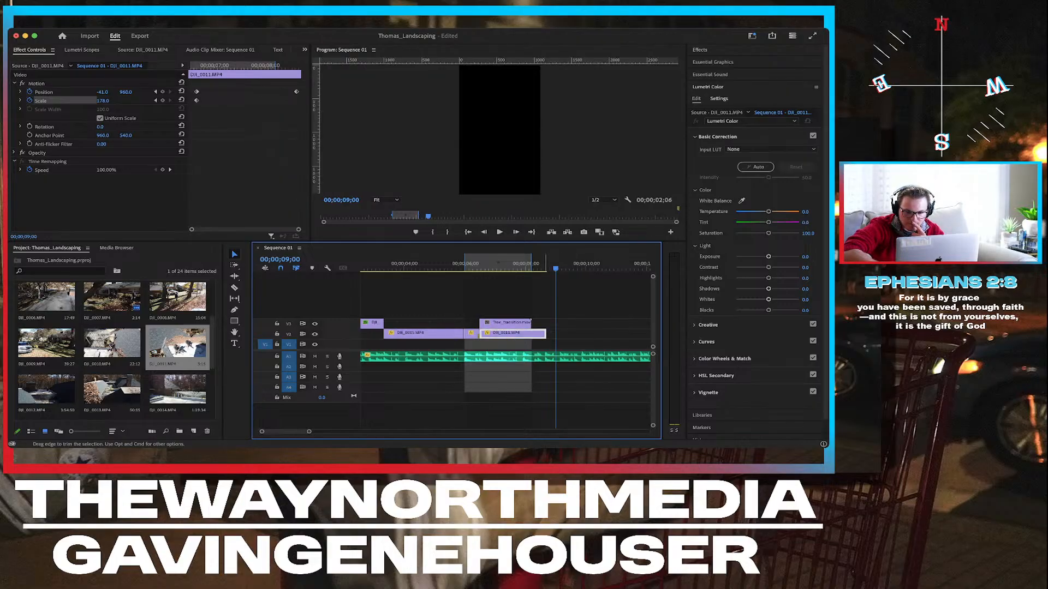
pyautogui.press('Up')
pyautogui.press('Right')
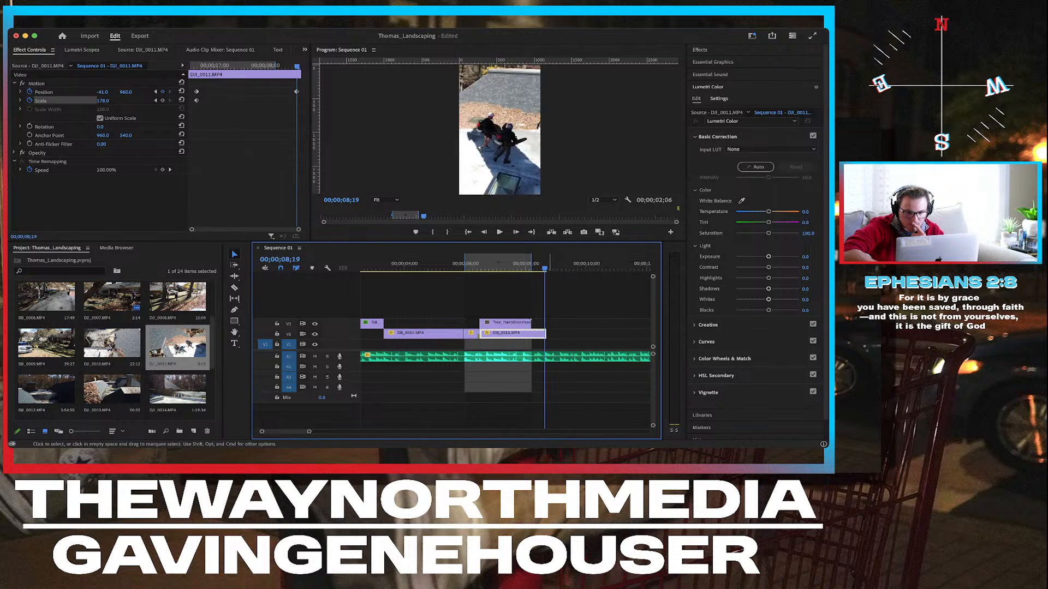
pyautogui.moveTo(547, 334); pyautogui.dragTo(544, 334)
# Play back the tree transition and extend the sequence's Out point to the end of DJI_0011.MP4.
pyautogui.click(445, 264)
pyautogui.press('space')
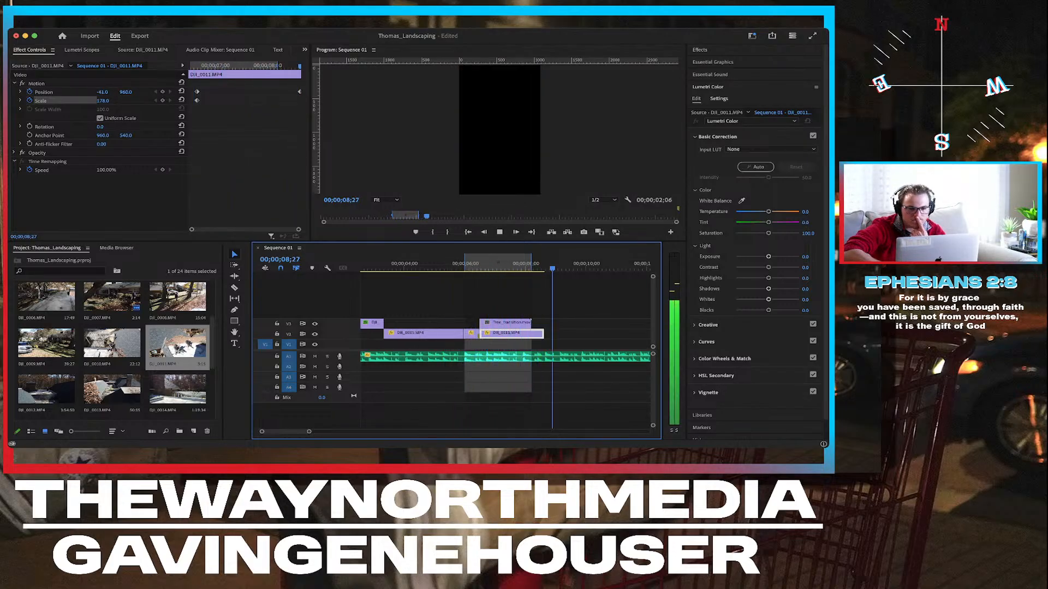
pyautogui.press('space')
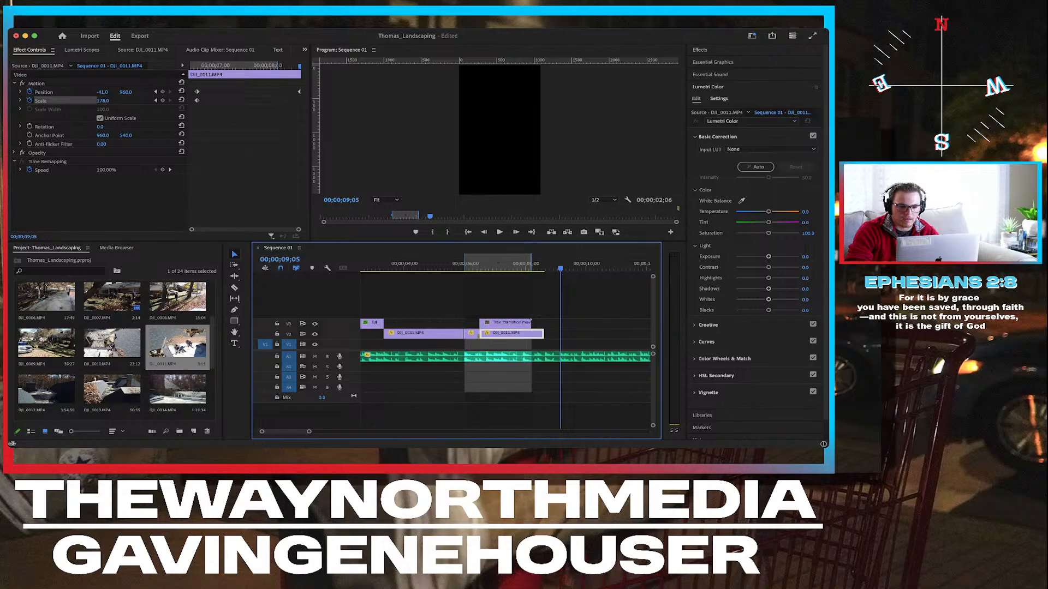
pyautogui.moveTo(531, 262); pyautogui.dragTo(545, 262)
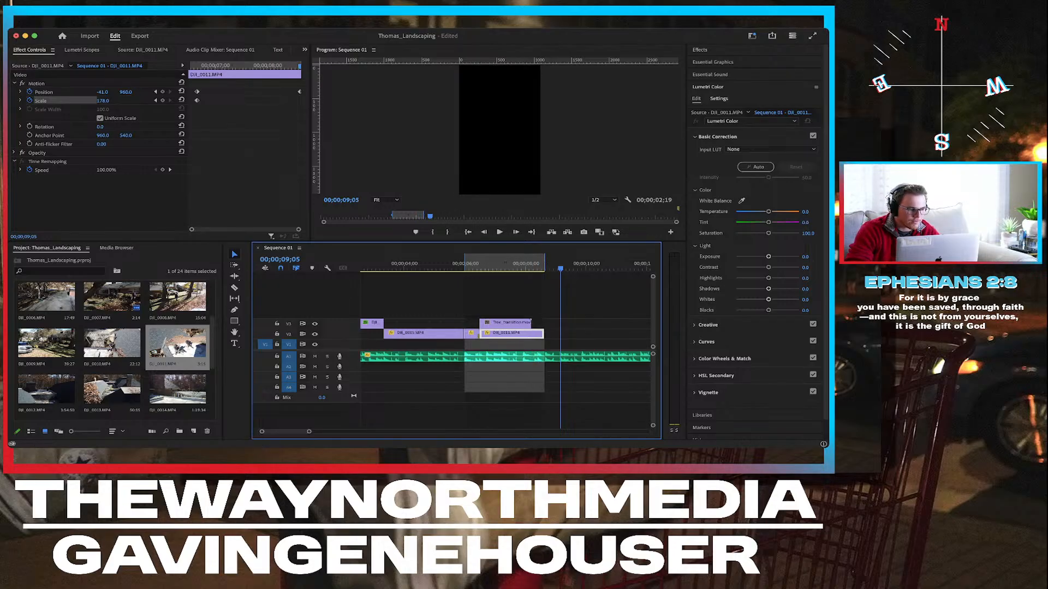
# Look through the DJI clips in the project bin and review the shots before and after the tree transition in the sequence.
pyautogui.scroll(-2, 114, 350)
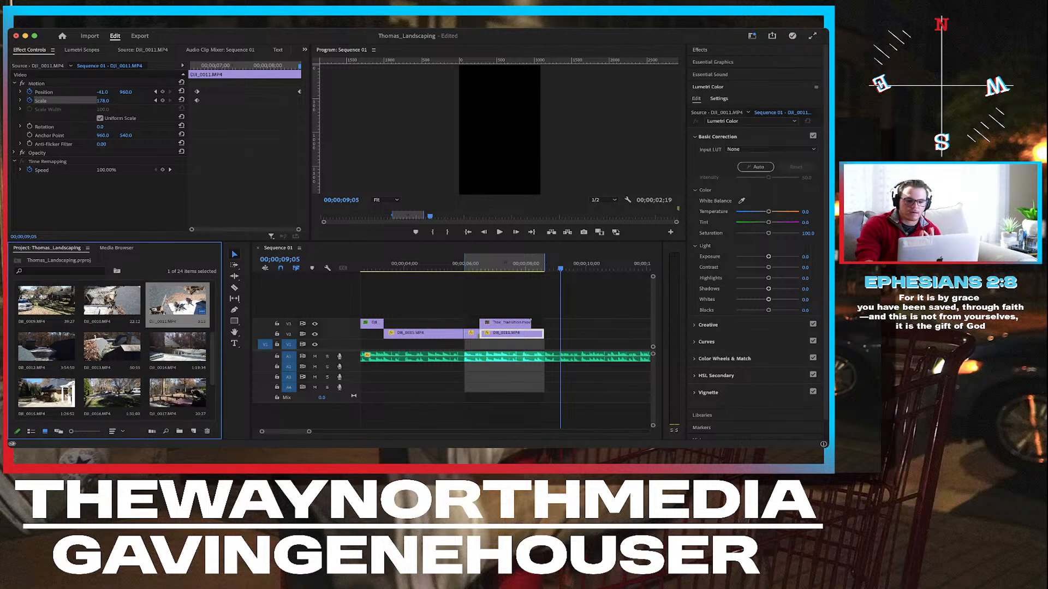
pyautogui.hscroll(-3, 506, 341)
pyautogui.scroll(-1, 506, 341)
pyautogui.scroll(-2, 506, 342)
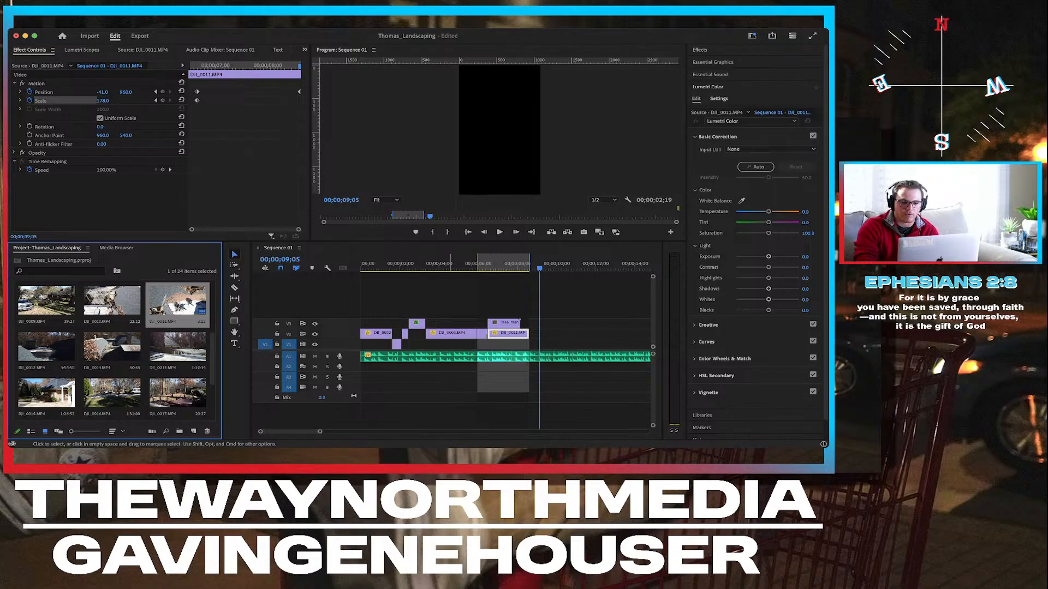
pyautogui.scroll(-5, 506, 341)
pyautogui.hscroll(3, 505, 341)
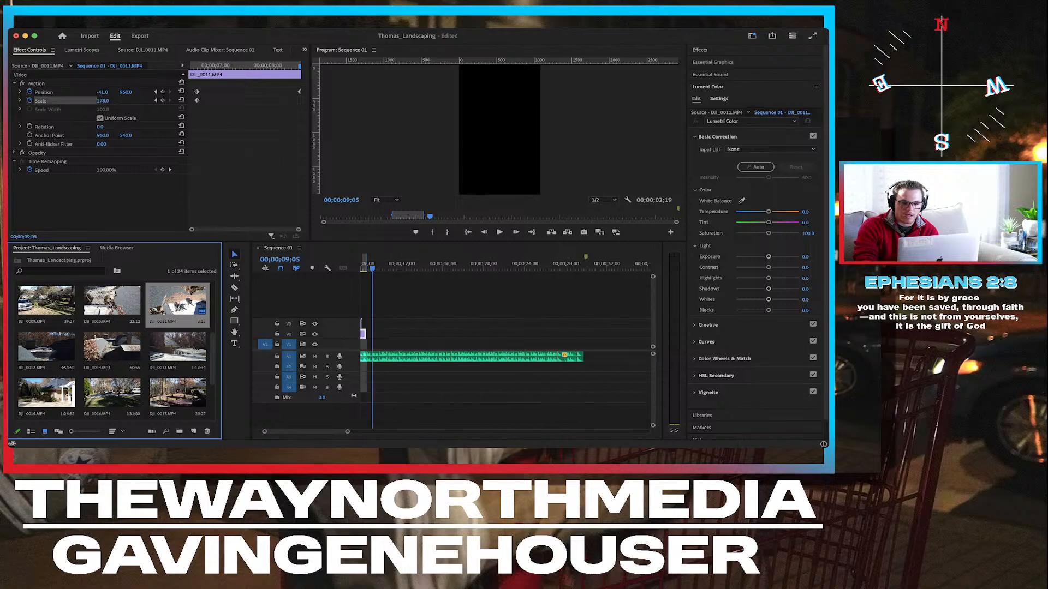
pyautogui.scroll(-3, 506, 342)
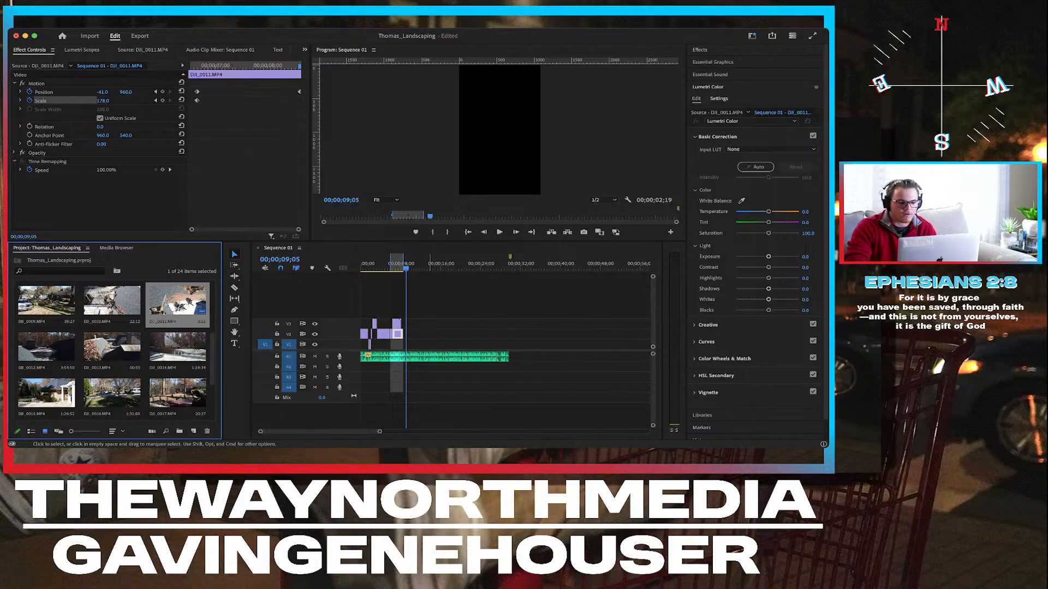
pyautogui.scroll(4, 430, 339)
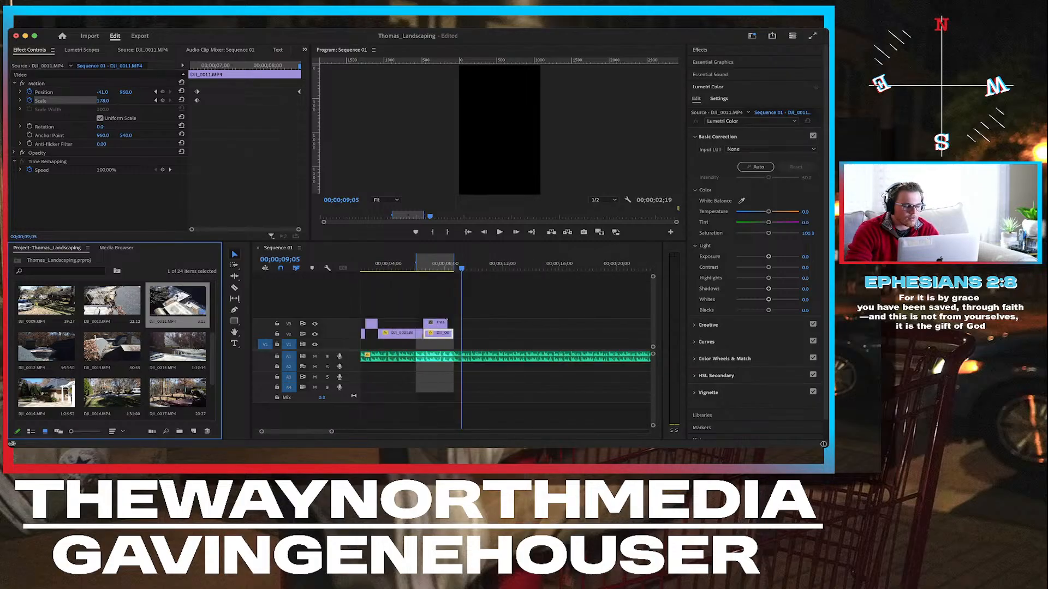
pyautogui.click(440, 267)
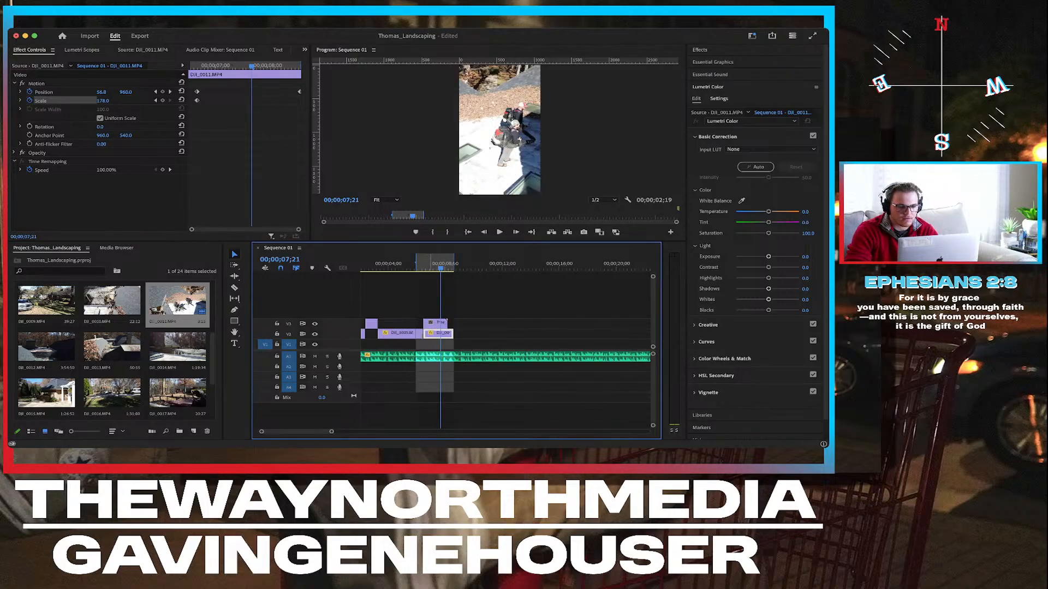
pyautogui.click(423, 266)
pyautogui.click(369, 267)
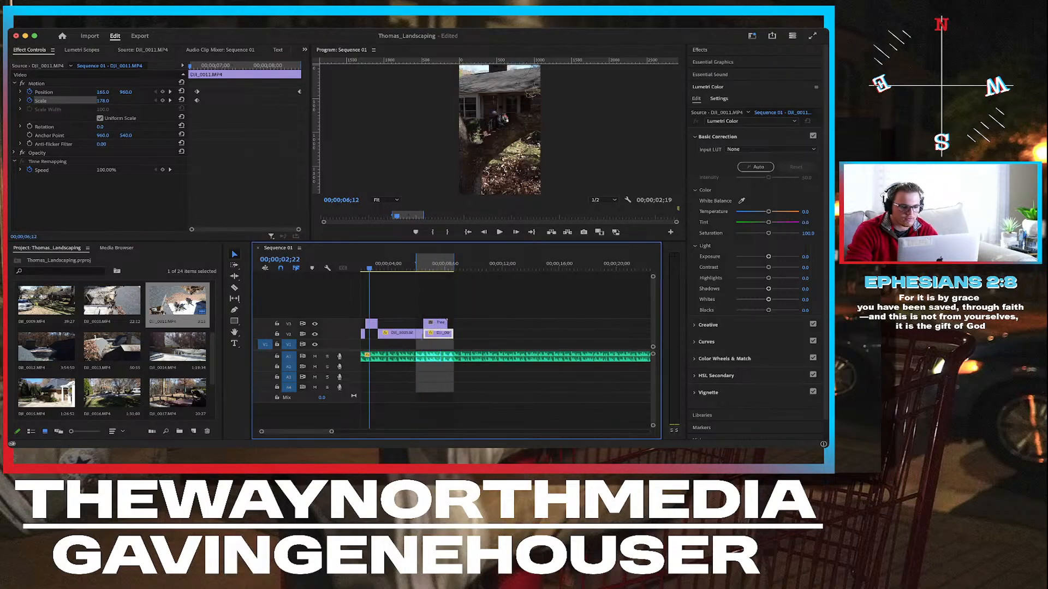
pyautogui.click(424, 267)
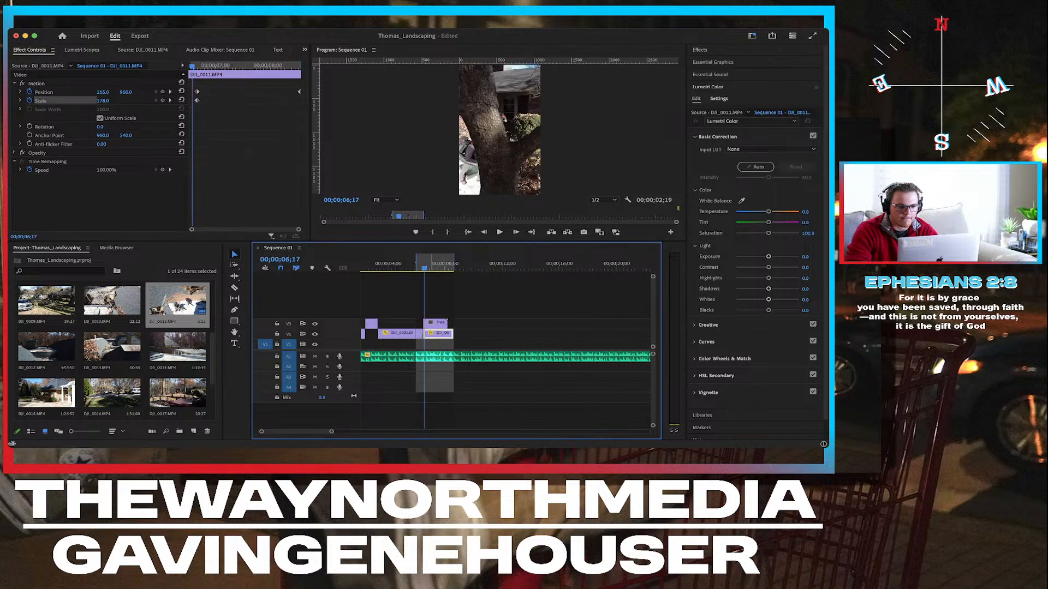
pyautogui.click(438, 267)
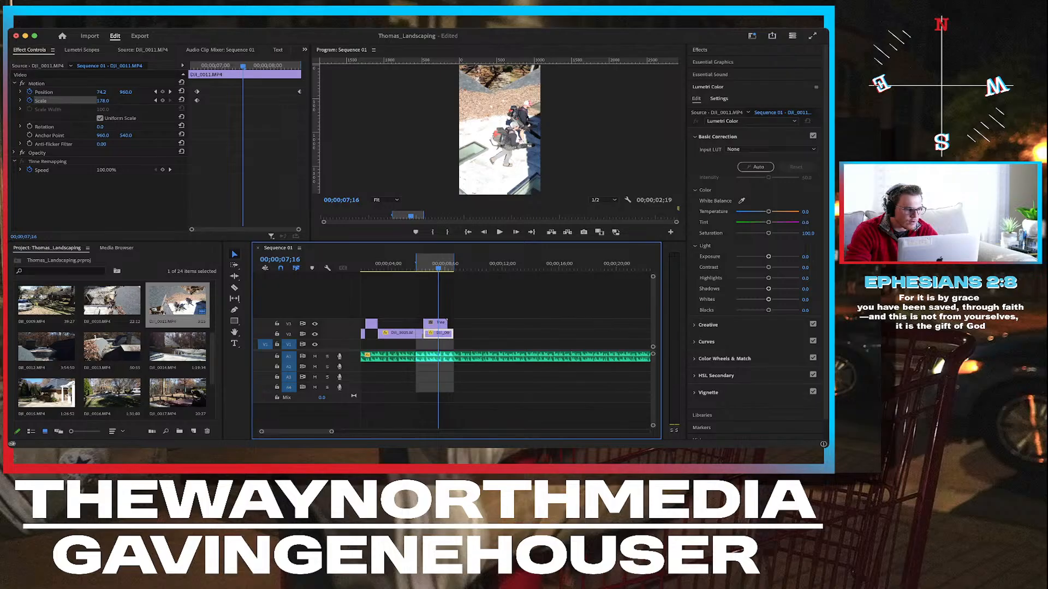
# Open DJI_0012.MP4 as the source clip, preview its start and mark the In point at 00:00:02:41.
pyautogui.doubleClick(47, 348)
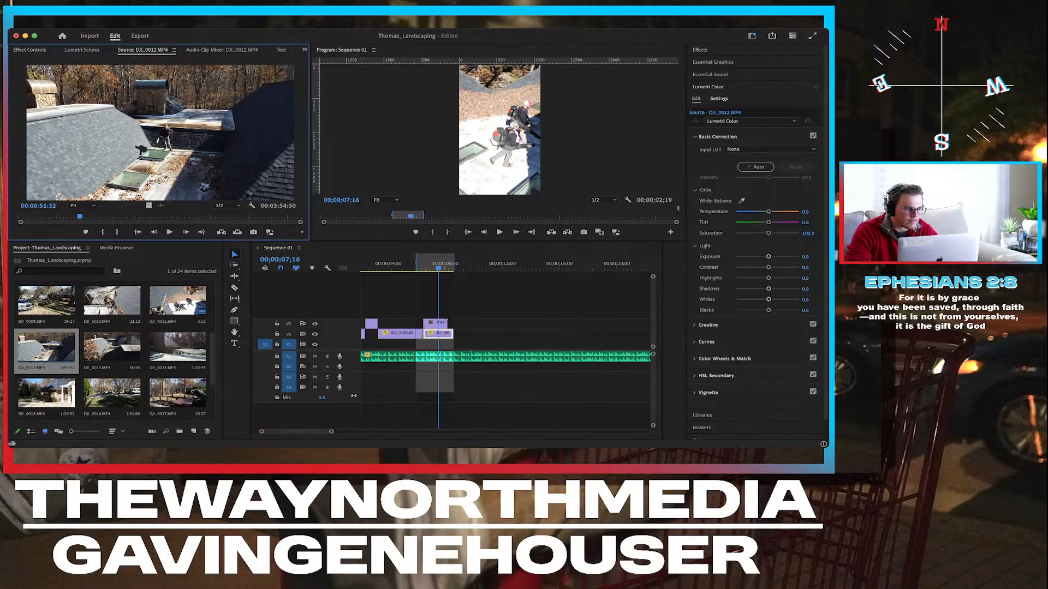
pyautogui.moveTo(80, 217); pyautogui.dragTo(20, 217)
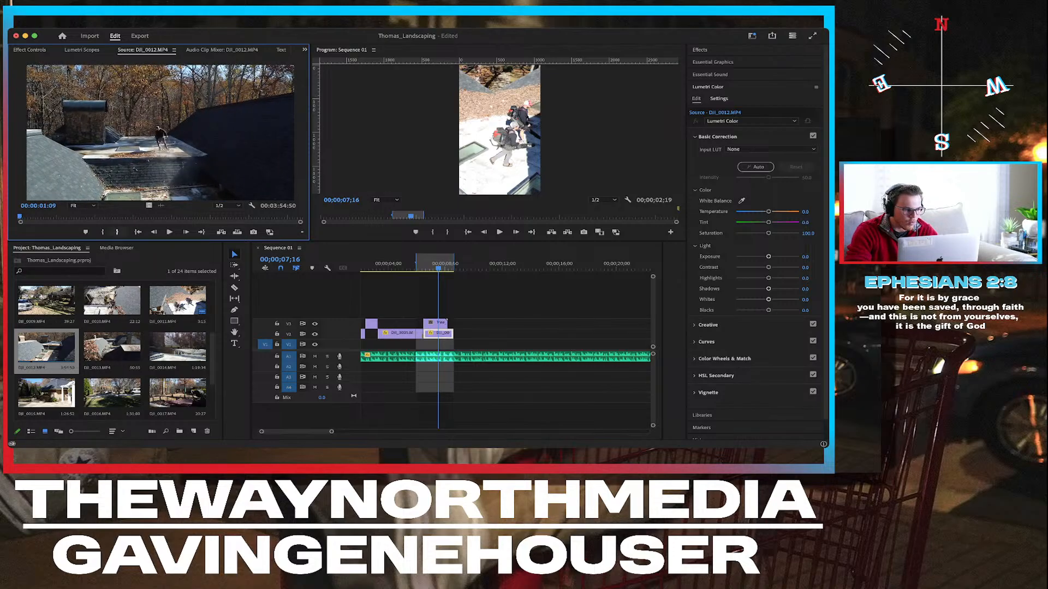
pyautogui.press('i')
pyautogui.press('space')
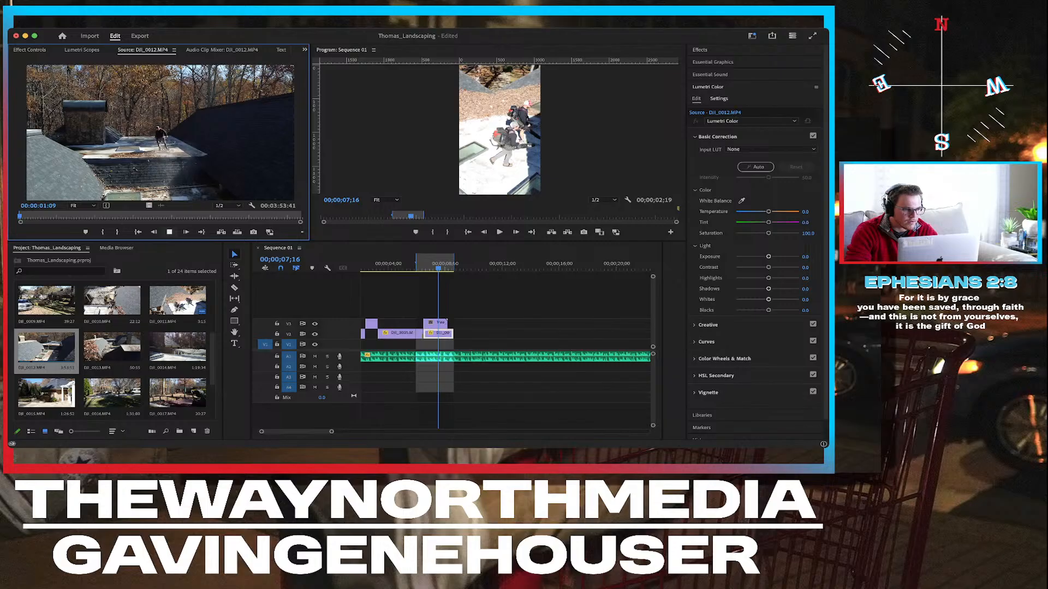
pyautogui.press('space')
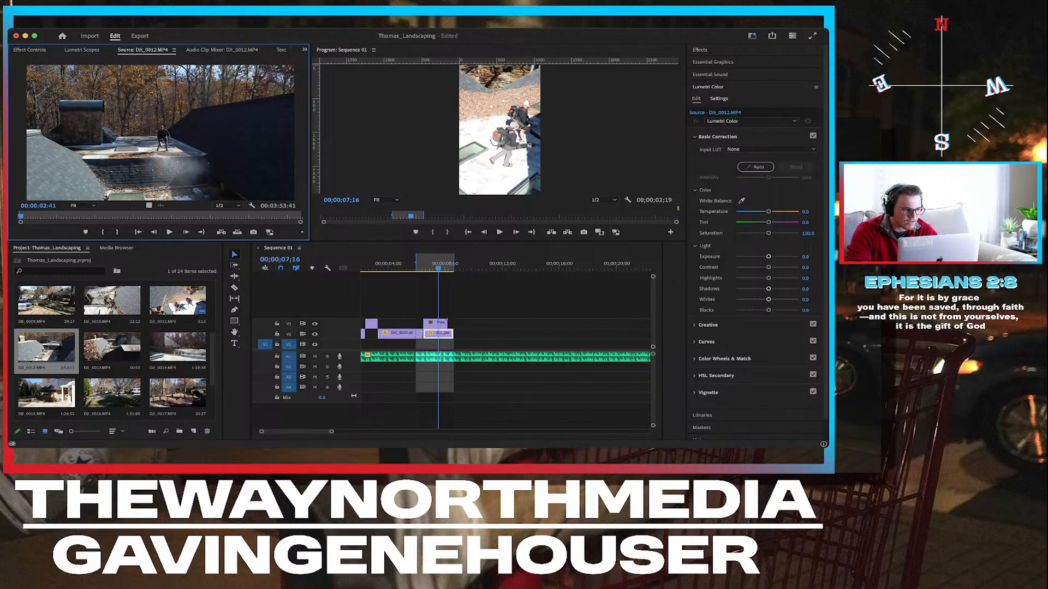
pyautogui.press('i')
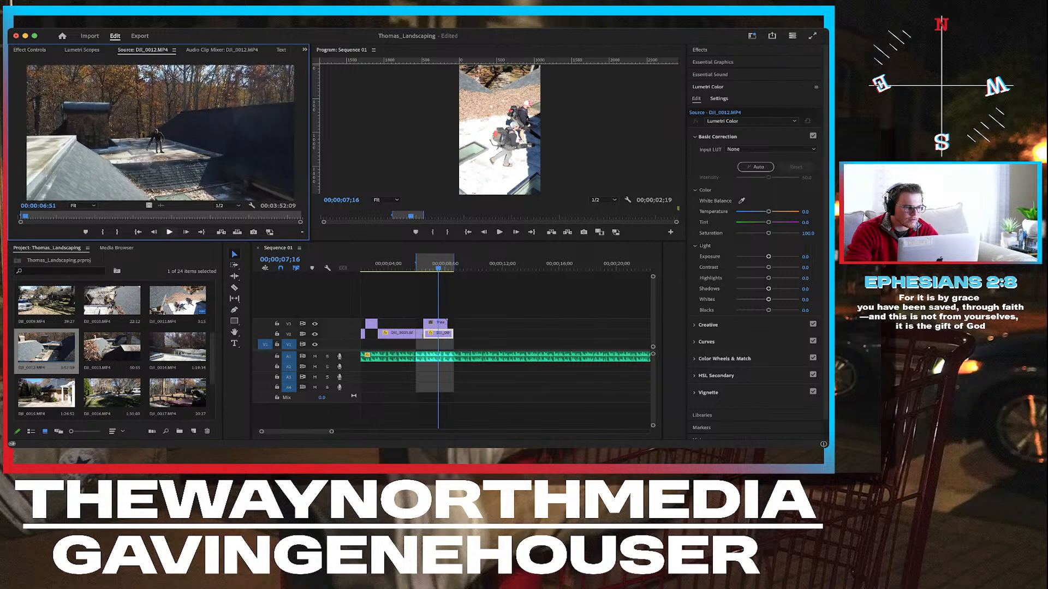
# Review DJI_0012.MP4 back from 00:00:06:51 and mark its Out point at 00:00:05:14.
pyautogui.press('space')
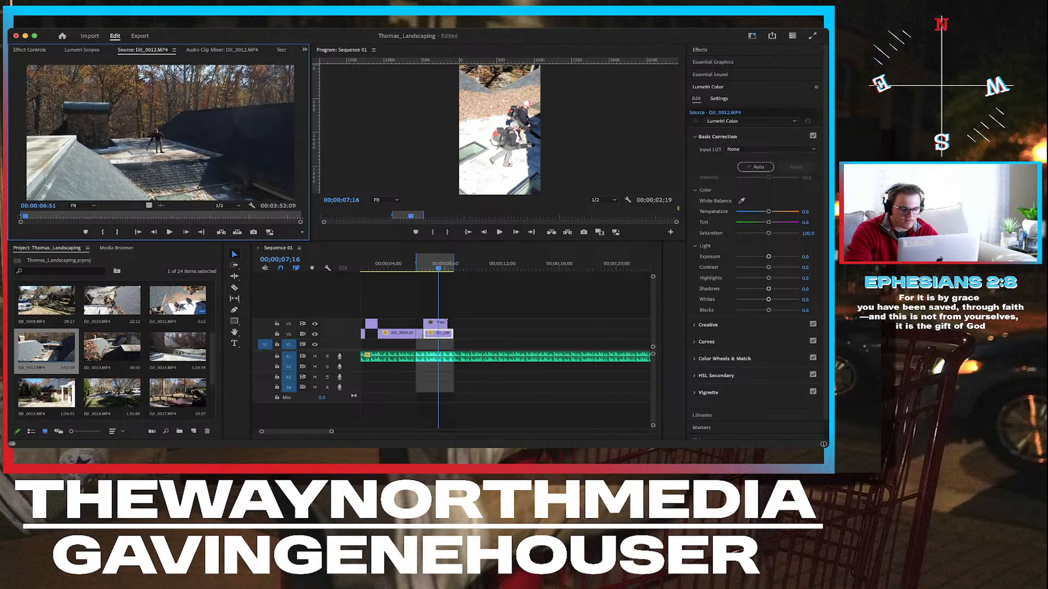
pyautogui.press('Left')
pyautogui.press('Left')
pyautogui.press('Left')
pyautogui.press('Left')
pyautogui.press('Left')
pyautogui.press('Left')
pyautogui.press('Left')
pyautogui.press('Left')
pyautogui.press('Left')
pyautogui.press('Left')
pyautogui.press('Left')
pyautogui.press('Left')
pyautogui.press('Left')
pyautogui.press('Left')
pyautogui.press('Left')
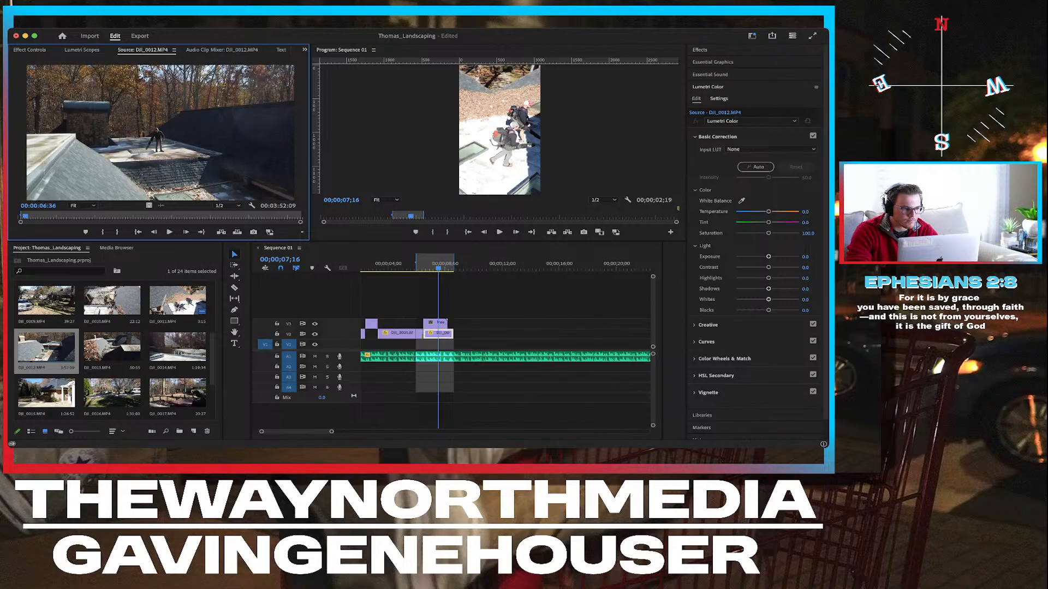
pyautogui.press('Left')
pyautogui.press('Left')
pyautogui.press('Left')
pyautogui.press('Left')
pyautogui.press('Left')
pyautogui.press('Left')
pyautogui.press('Left')
pyautogui.press('Left')
pyautogui.press('Left')
pyautogui.press('Left')
pyautogui.press('Left')
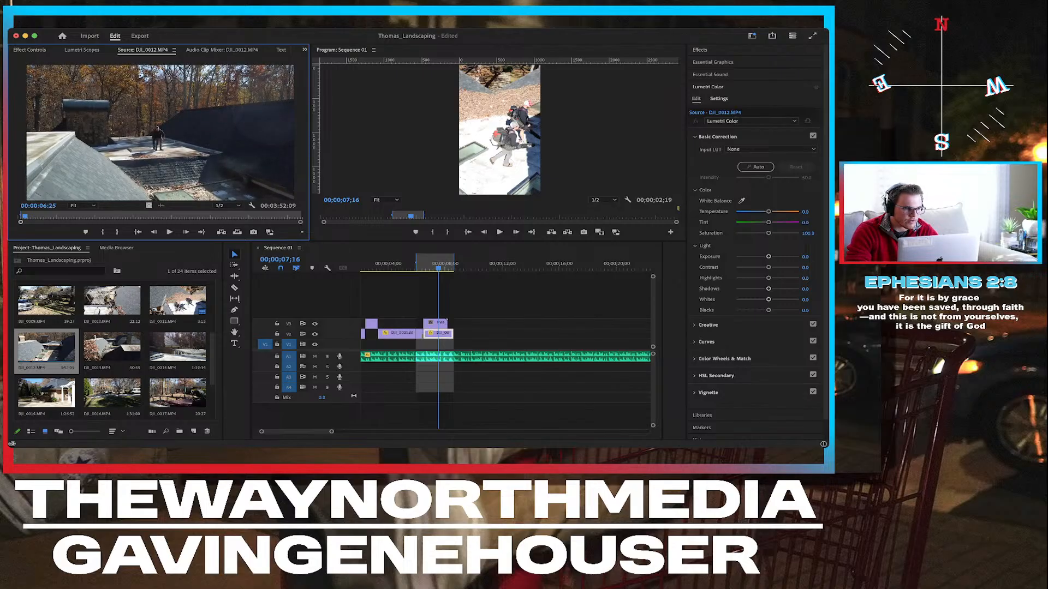
pyautogui.moveTo(300, 223); pyautogui.dragTo(176, 222)
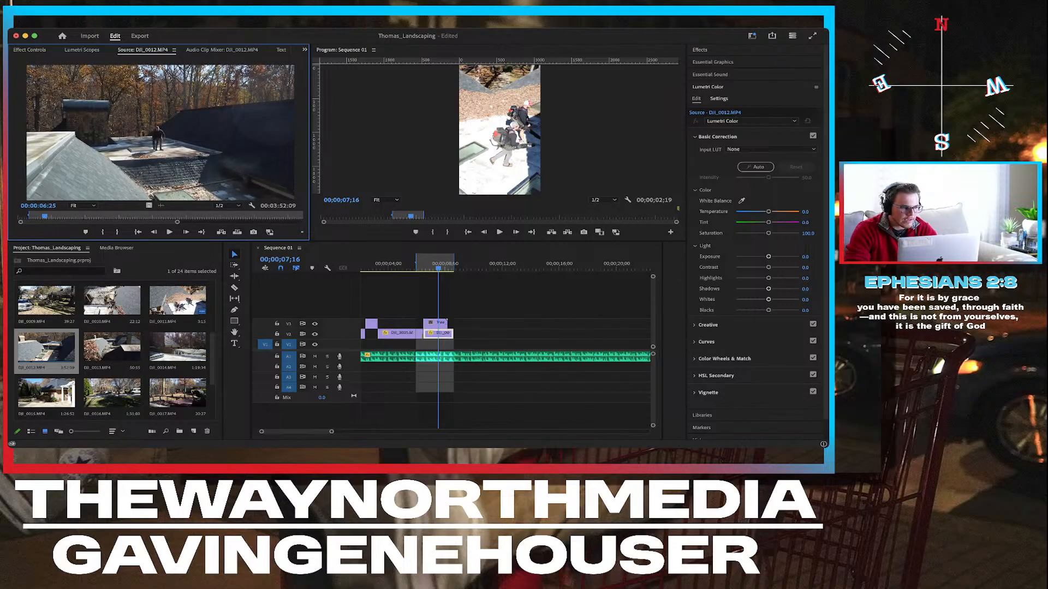
pyautogui.press('j')
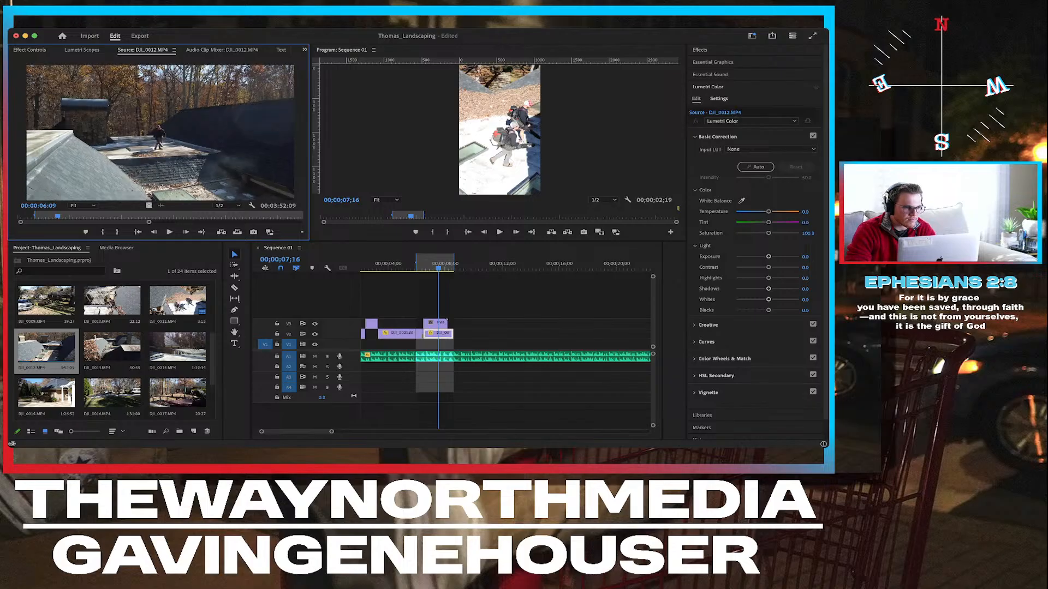
pyautogui.press('l')
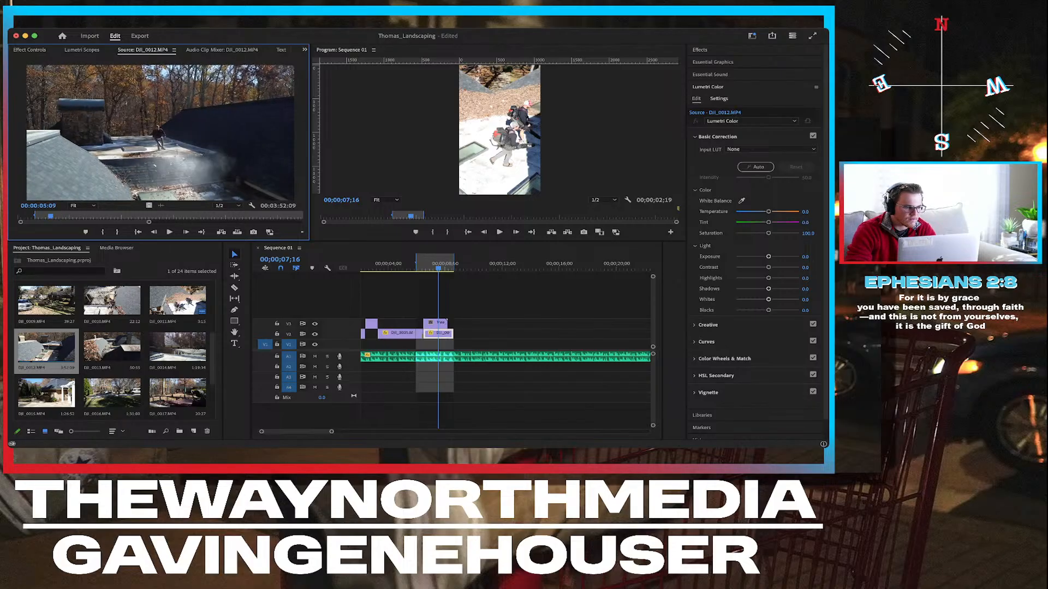
pyautogui.click(117, 232)
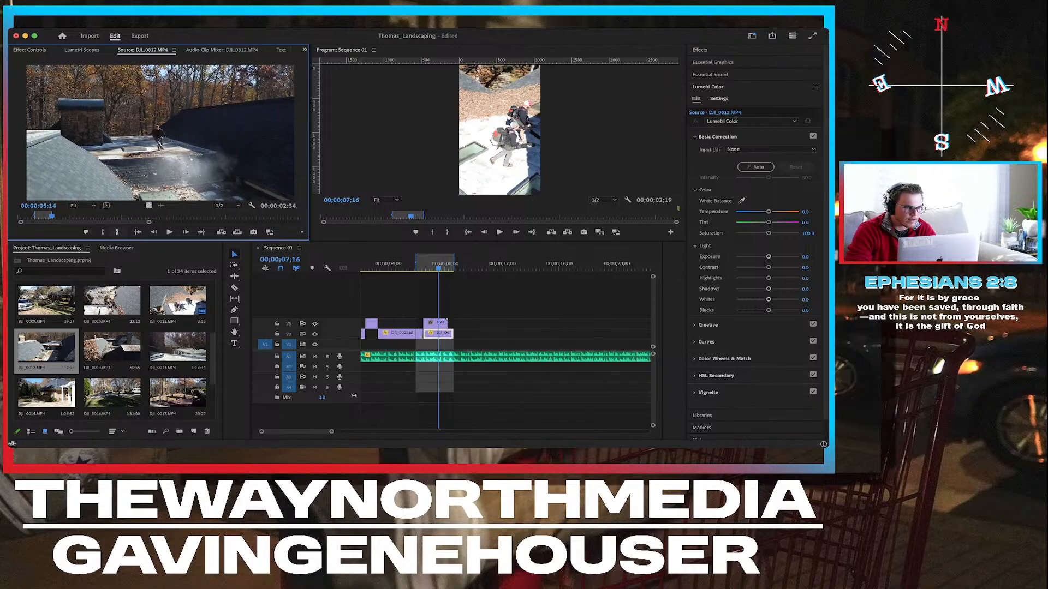
# Play back the end of the marked DJI_0012.MP4 range and set its Out point at 00:00:05:22.
pyautogui.click(138, 232)
pyautogui.click(169, 232)
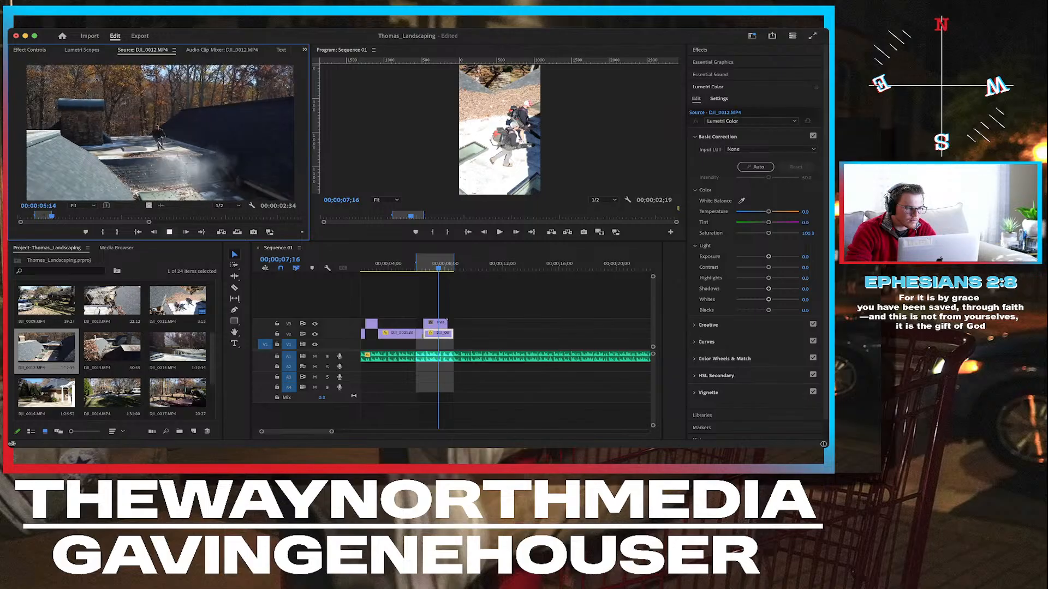
pyautogui.press('space')
pyautogui.press('Left')
pyautogui.press('Left')
pyautogui.press('Left')
pyautogui.press('Left')
pyautogui.press('Left')
pyautogui.press('Left')
pyautogui.press('Left')
pyautogui.press('Left')
pyautogui.press('Left')
pyautogui.press('Left')
pyautogui.press('Left')
pyautogui.press('Left')
pyautogui.press('Left')
pyautogui.press('Left')
pyautogui.press('Left')
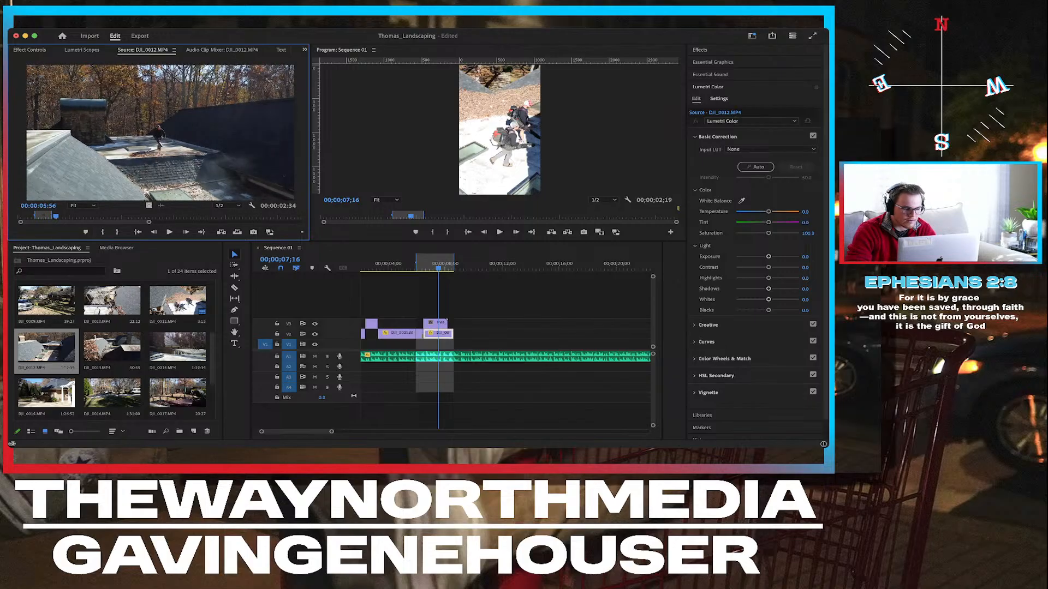
pyautogui.press('Left')
pyautogui.press('Left')
pyautogui.press('Left')
pyautogui.press('Left')
pyautogui.press('Left')
pyautogui.press('Left')
pyautogui.press('Left')
pyautogui.press('Left')
pyautogui.press('Left')
pyautogui.press('Left')
pyautogui.press('Left')
pyautogui.press('Left')
pyautogui.press('Left')
pyautogui.press('Left')
pyautogui.press('Left')
pyautogui.press('Left')
pyautogui.press('Left')
pyautogui.press('Left')
pyautogui.press('Left')
pyautogui.press('Left')
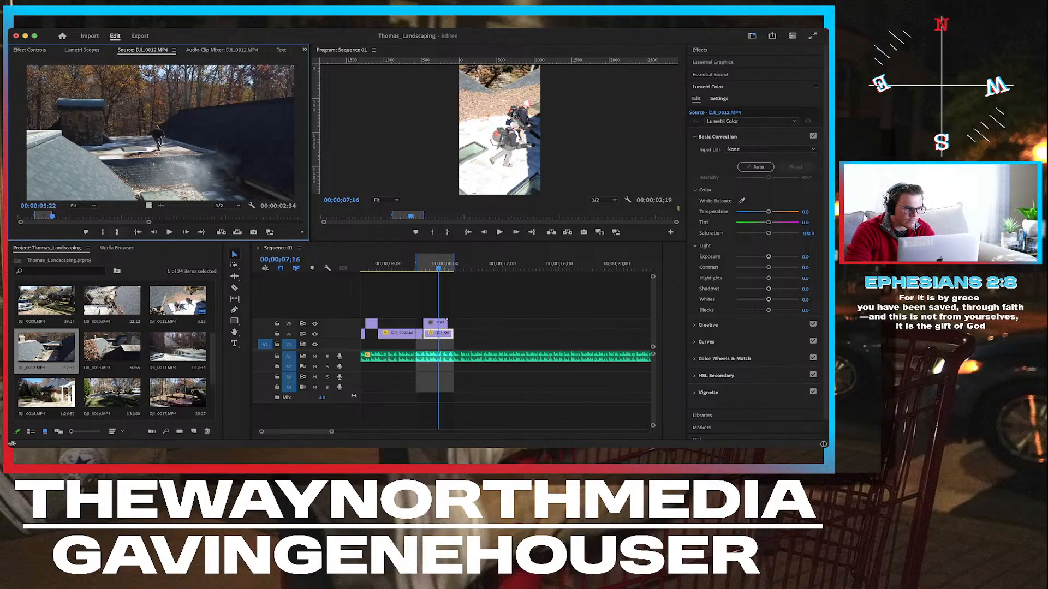
pyautogui.press('i')
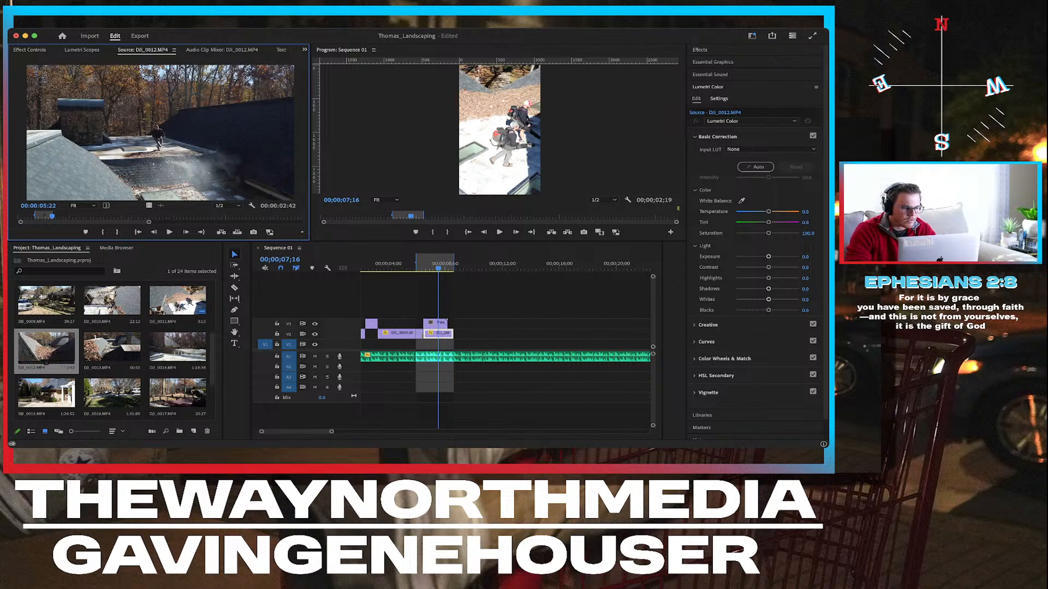
# Place the marked DJI_0012.MP4 range on V1 directly after DJI_0011.MP4 and preview the cut.
pyautogui.click(46, 350)
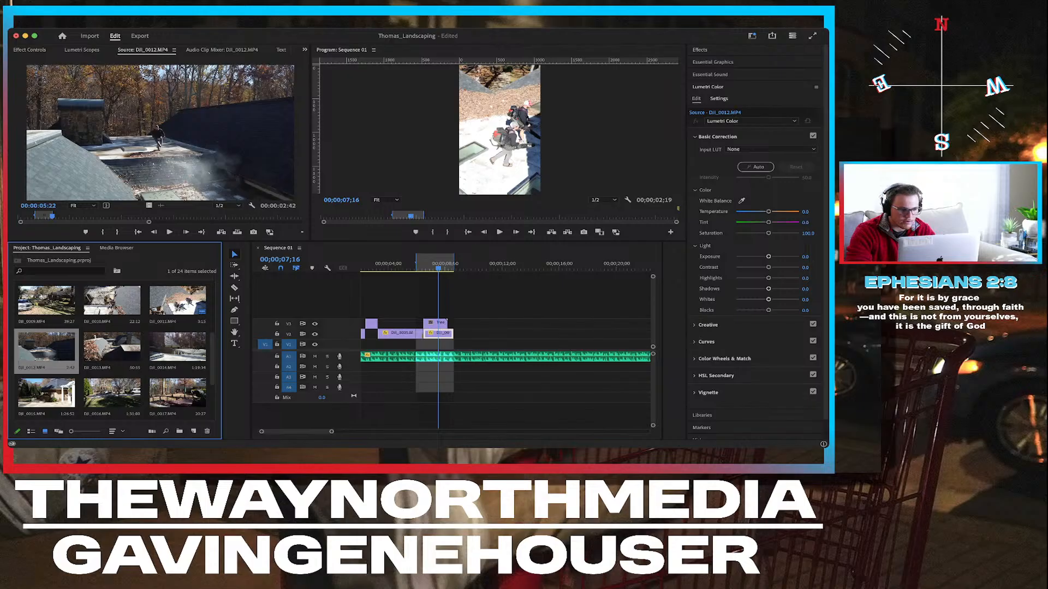
pyautogui.moveTo(46, 349); pyautogui.dragTo(454, 332)
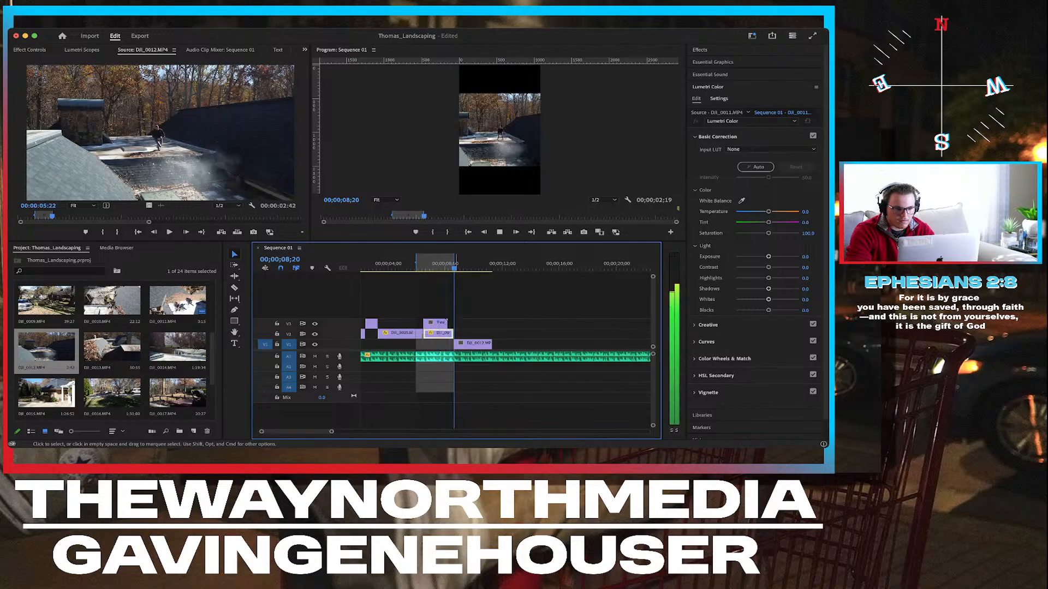
pyautogui.press('space')
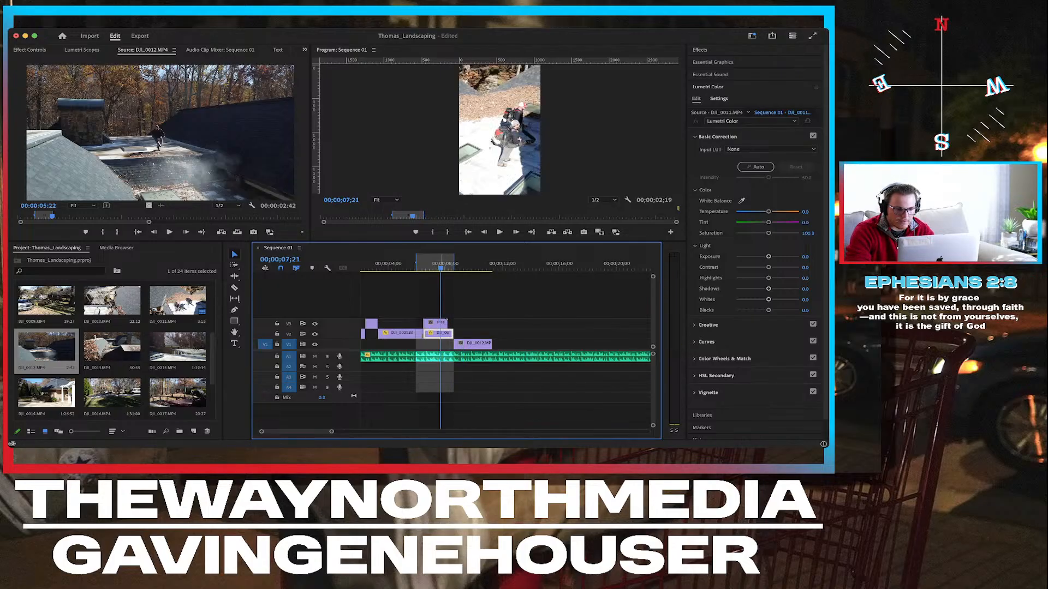
# Trim the end of the tree transition clip on V3 back to shortly after the tree has left the frame.
pyautogui.click(438, 323)
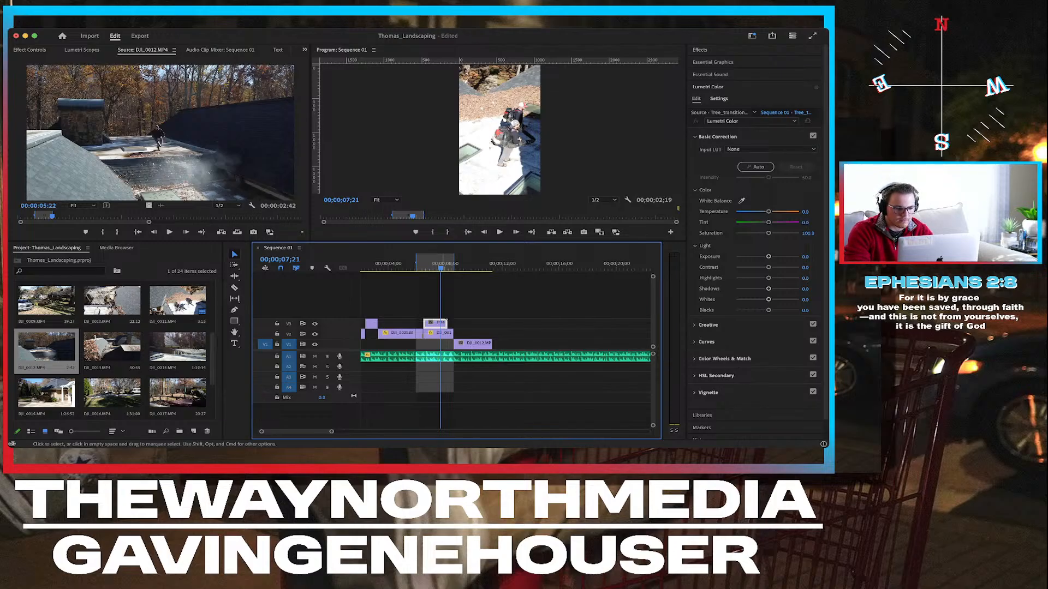
pyautogui.press('Left')
pyautogui.press('Left')
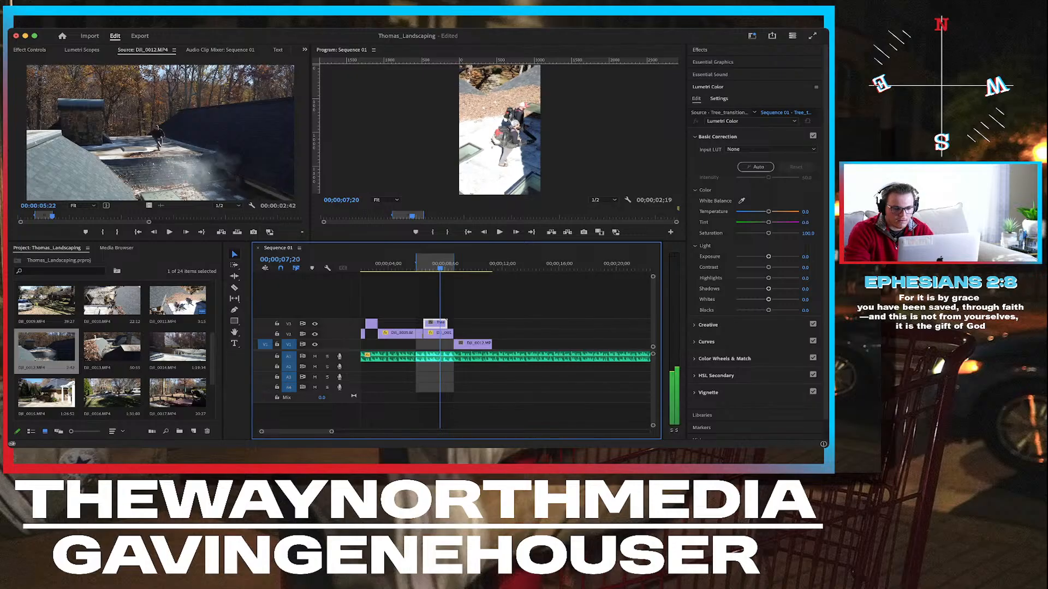
pyautogui.press('Left')
pyautogui.press('Left')
pyautogui.press('Left')
pyautogui.press('Left')
pyautogui.press('Left')
pyautogui.press('Left')
pyautogui.press('Left')
pyautogui.press('Left')
pyautogui.press('Left')
pyautogui.press('Left')
pyautogui.press('Left')
pyautogui.press('Left')
pyautogui.press('Left')
pyautogui.press('Left')
pyautogui.press('Left')
pyautogui.press('Left')
pyautogui.press('Left')
pyautogui.press('Left')
pyautogui.press('Left')
pyautogui.press('Left')
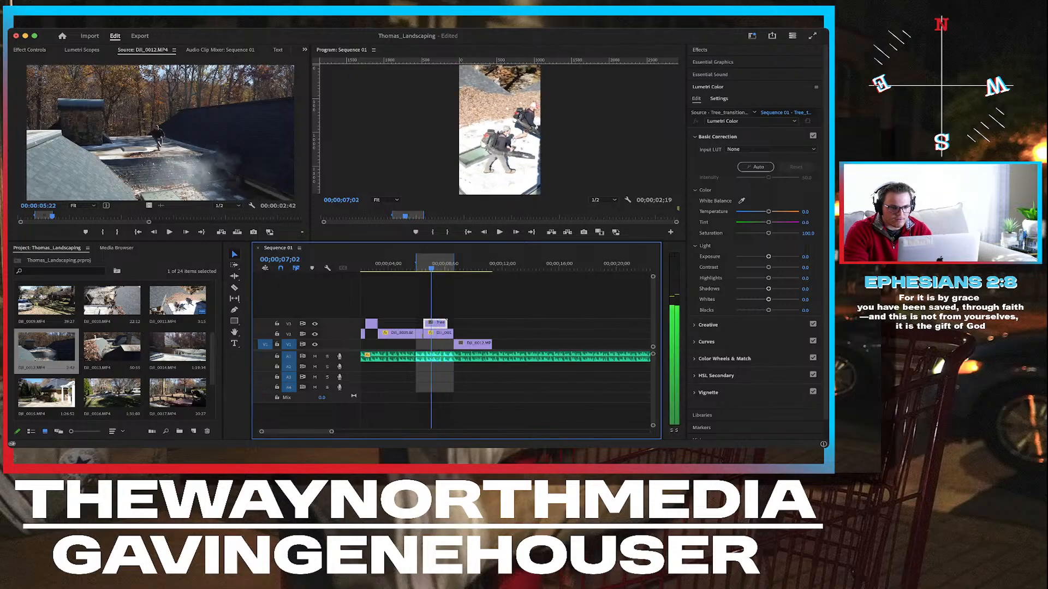
pyautogui.press('Right')
pyautogui.press('Right')
pyautogui.press('Right')
pyautogui.press('Right')
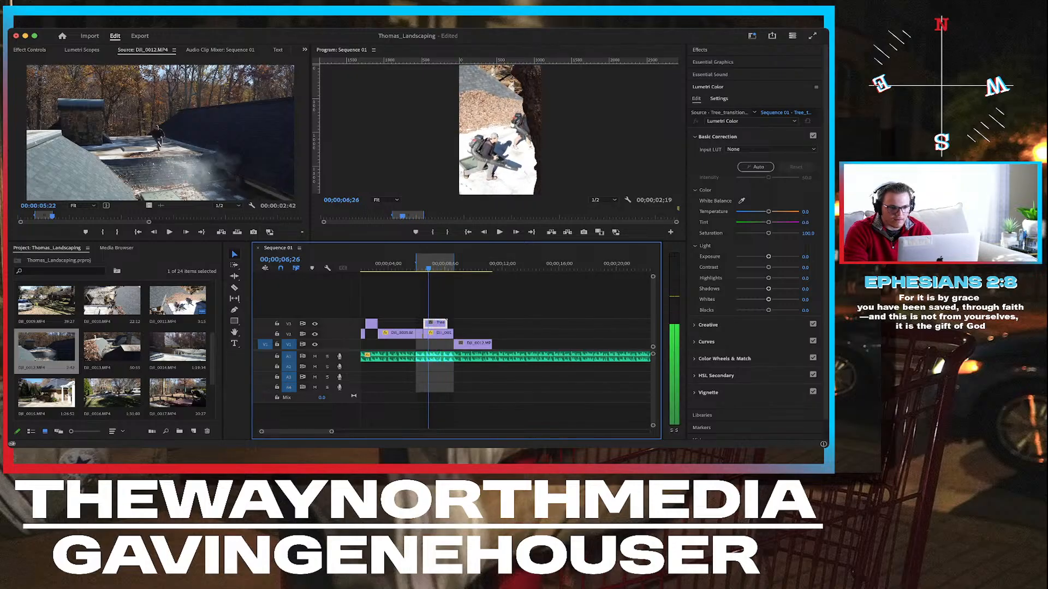
pyautogui.press('Right')
pyautogui.press('Right')
pyautogui.press('Right')
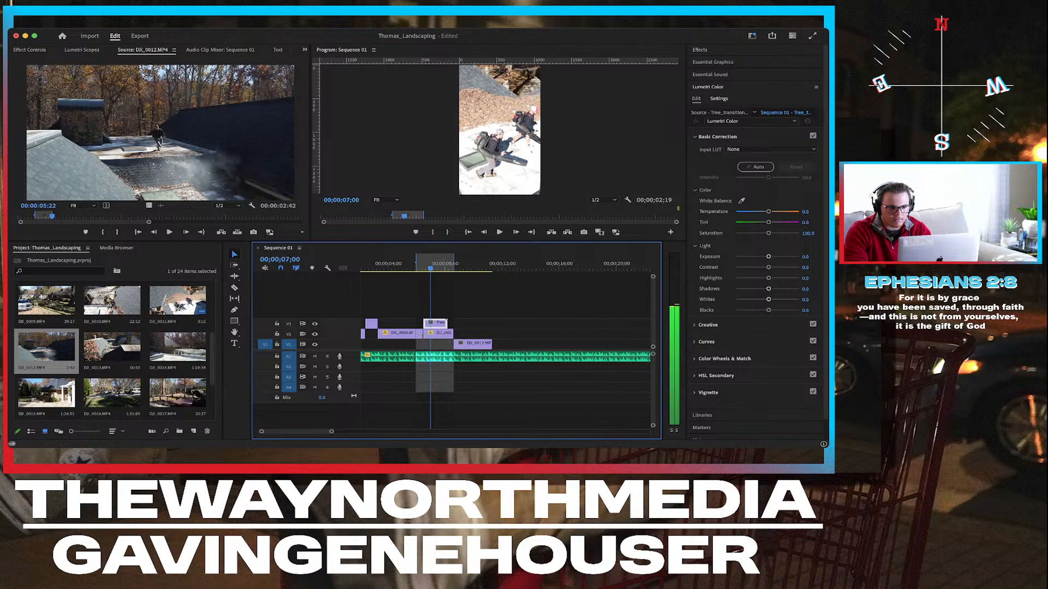
pyautogui.press('Right')
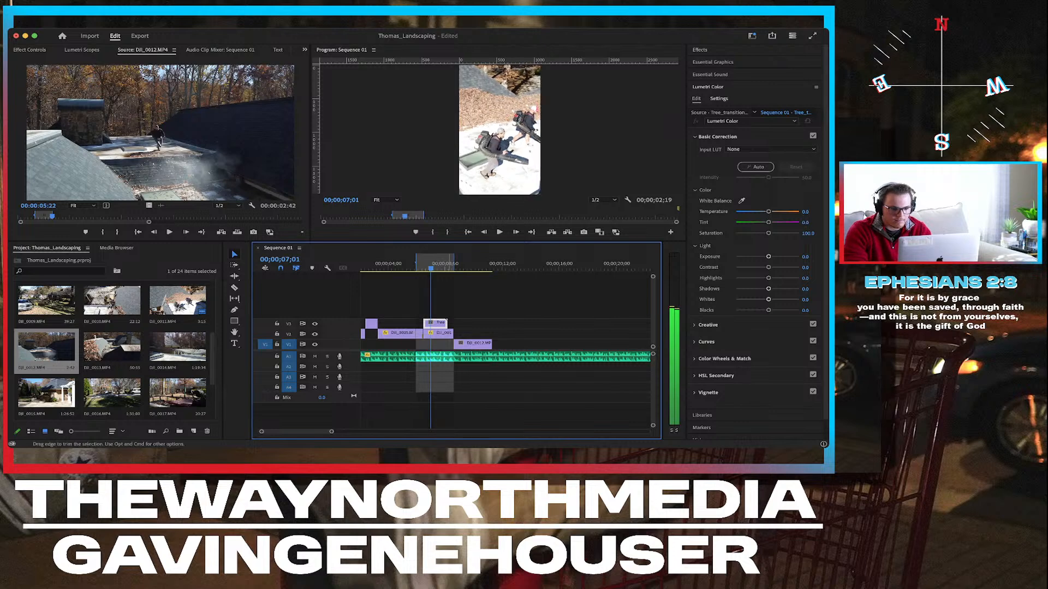
pyautogui.moveTo(447, 323); pyautogui.dragTo(437, 324)
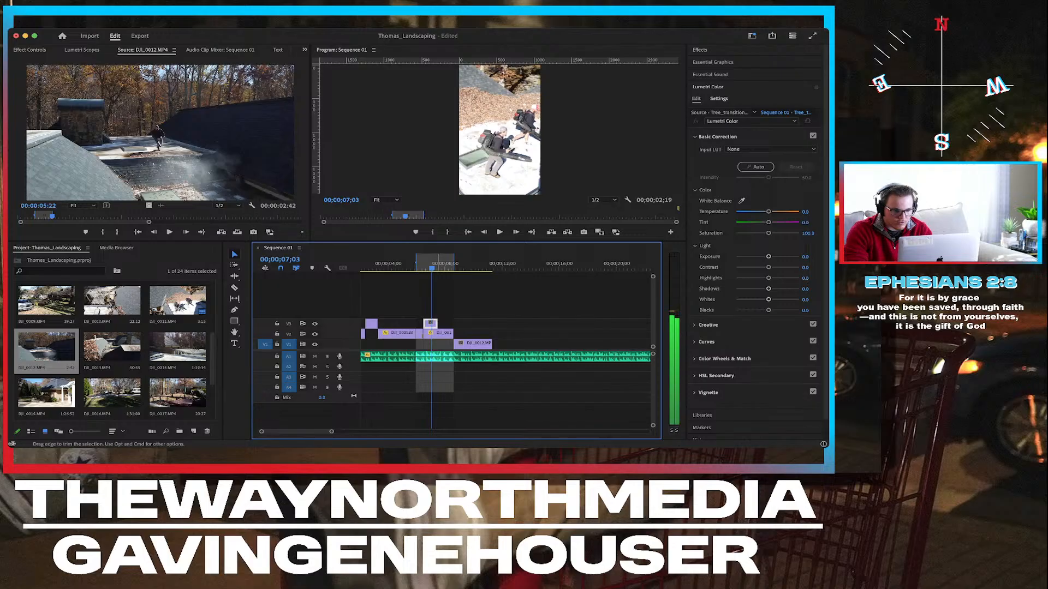
# Trim the end of the tree transition clip on V3 to 00;00;07;03.
pyautogui.moveTo(437, 324); pyautogui.dragTo(430, 323)
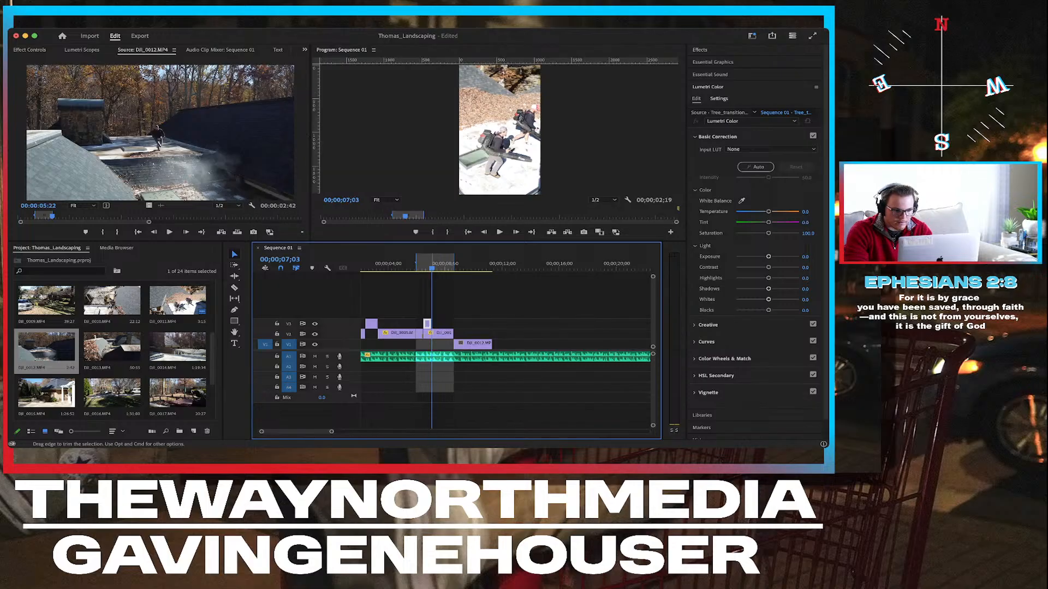
pyautogui.scroll(5, 447, 333)
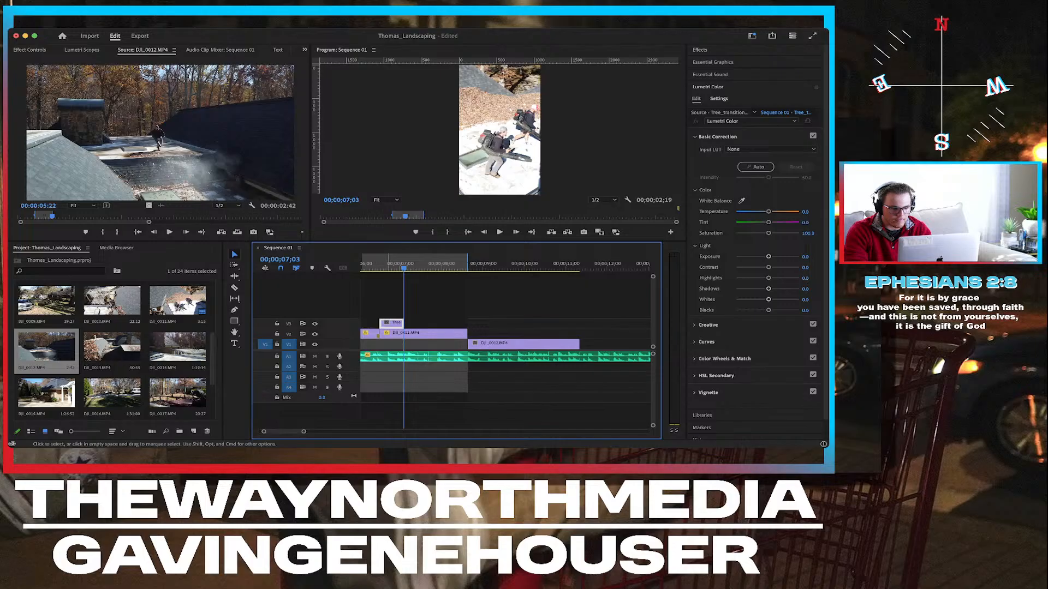
# Set the Scale of the DJI_0012.MP4 clip on V1 to 178 to fill the vertical frame.
pyautogui.click(449, 264)
pyautogui.moveTo(449, 265); pyautogui.dragTo(475, 264)
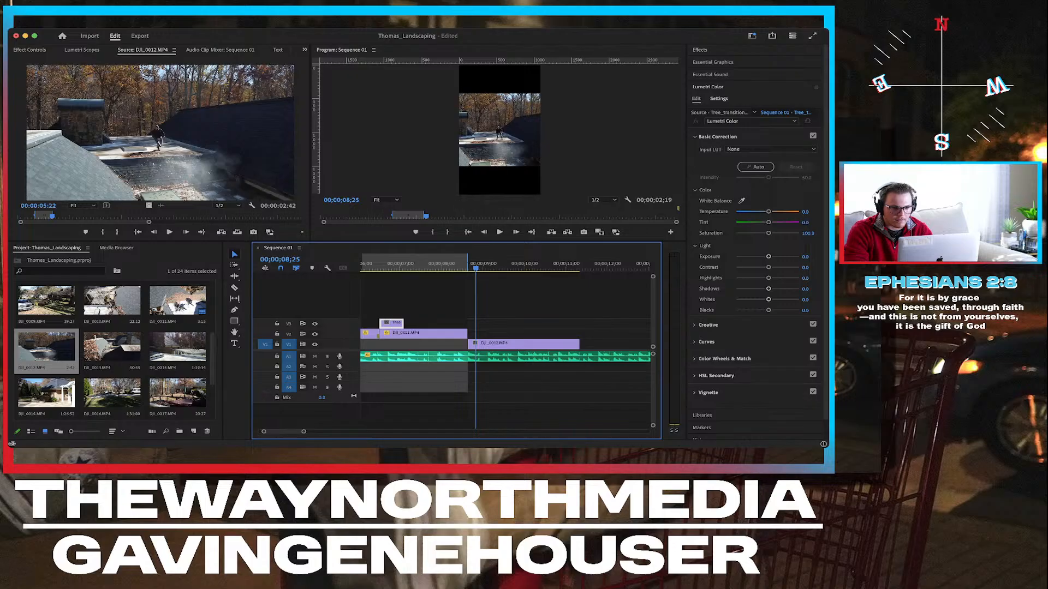
pyautogui.click(490, 344)
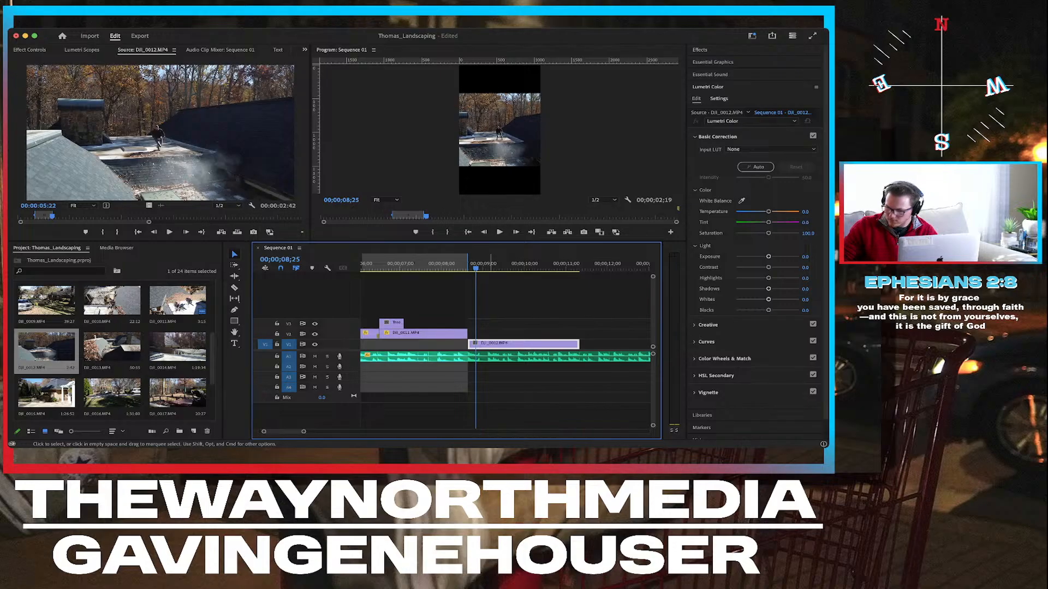
pyautogui.click(30, 50)
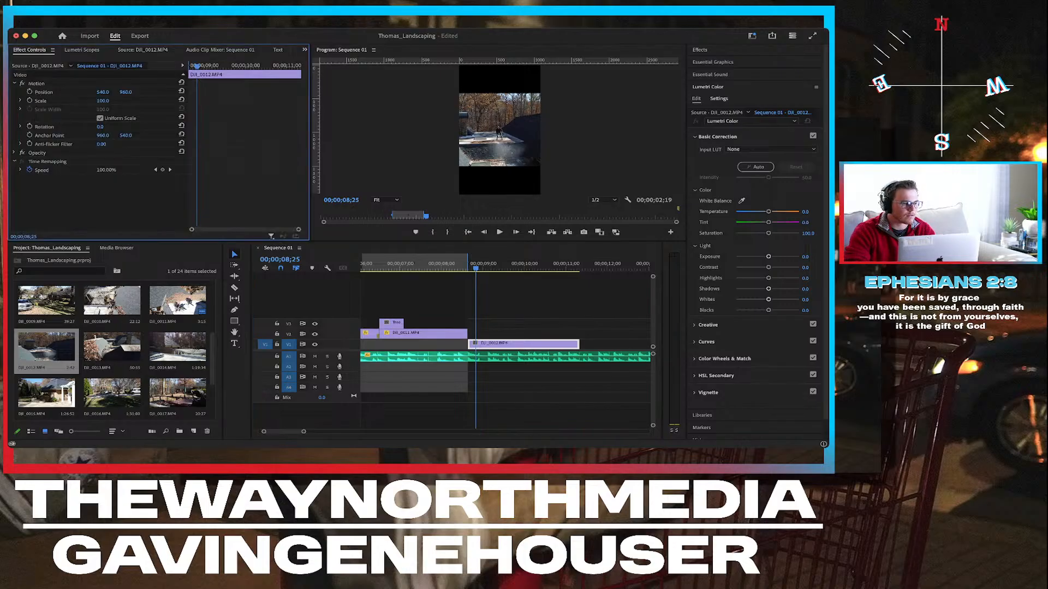
pyautogui.click(103, 101)
pyautogui.write('1')
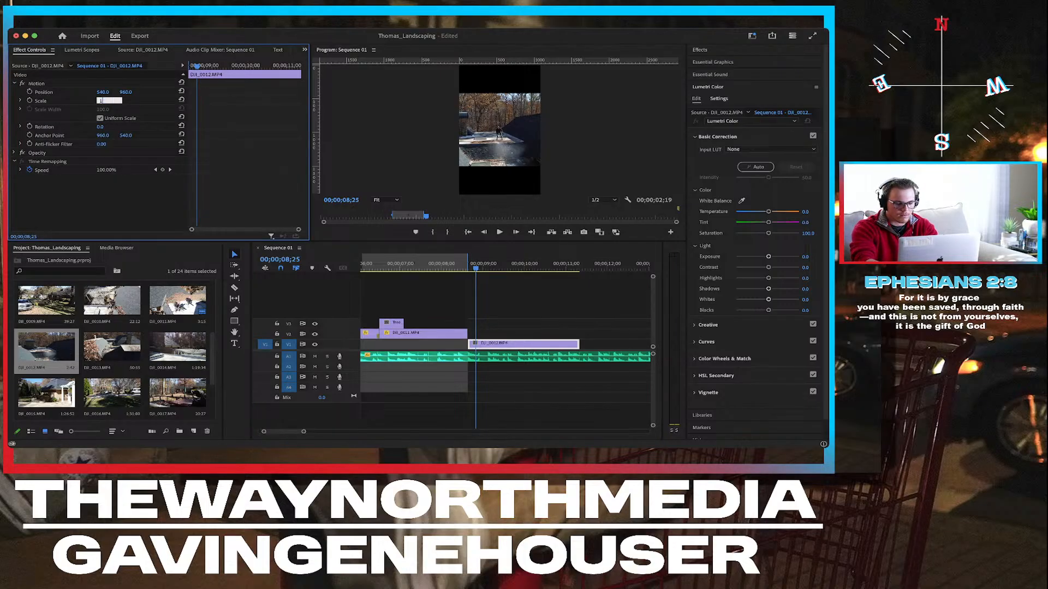
pyautogui.write('78')
pyautogui.press('Return')
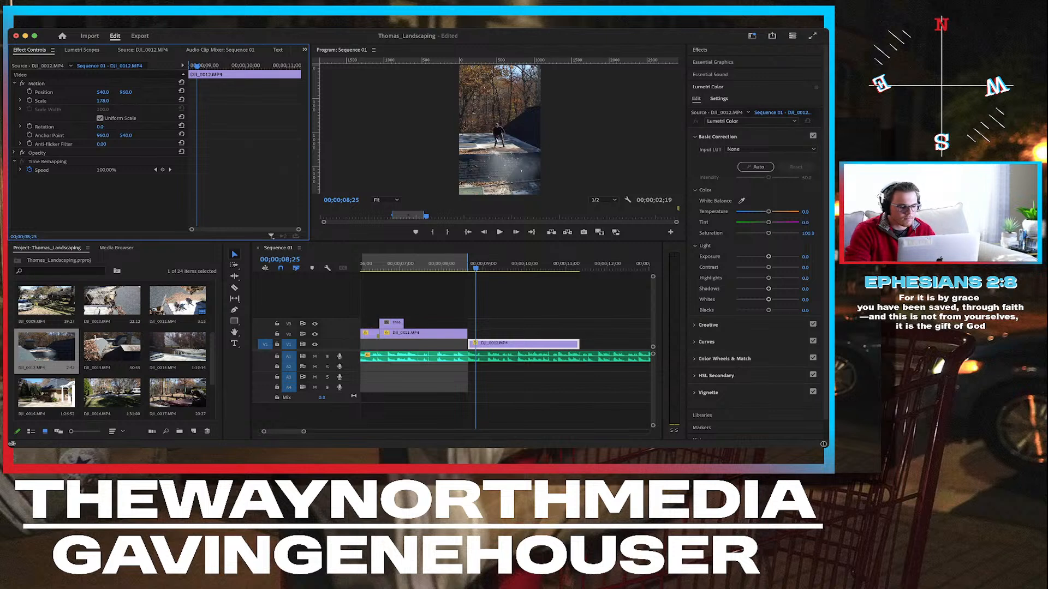
# Play through the cut into DJI_0012.MP4 on V1 and trim the clip's end to 00;00;09;26.
pyautogui.moveTo(476, 264)
pyautogui.mouseDown()
pyautogui.moveTo(512, 264)
pyautogui.moveTo(460, 264)
pyautogui.mouseUp()
pyautogui.press('space')
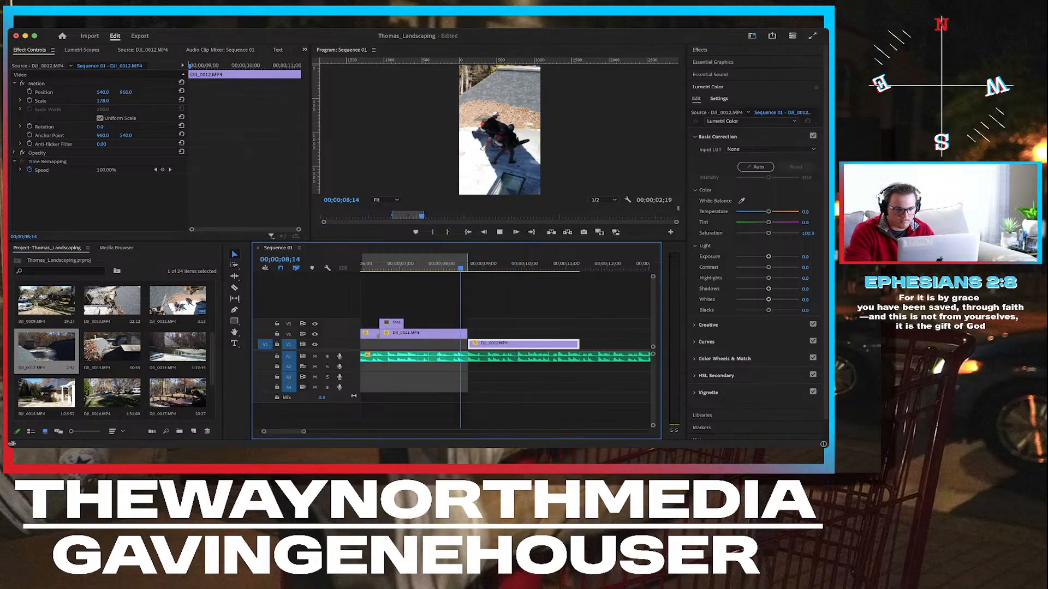
pyautogui.press('space')
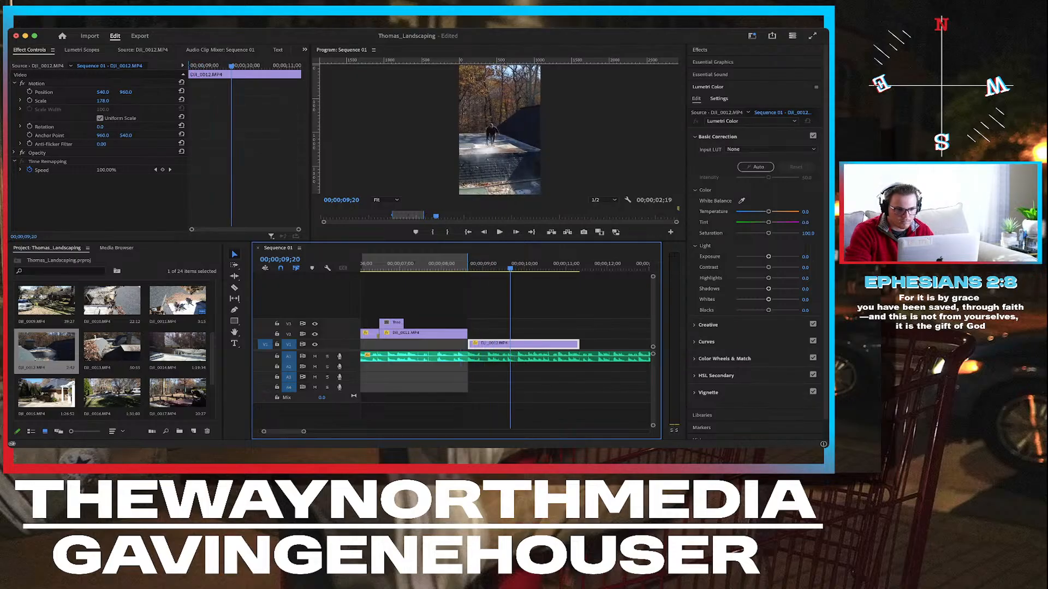
pyautogui.press('space')
pyautogui.press('space')
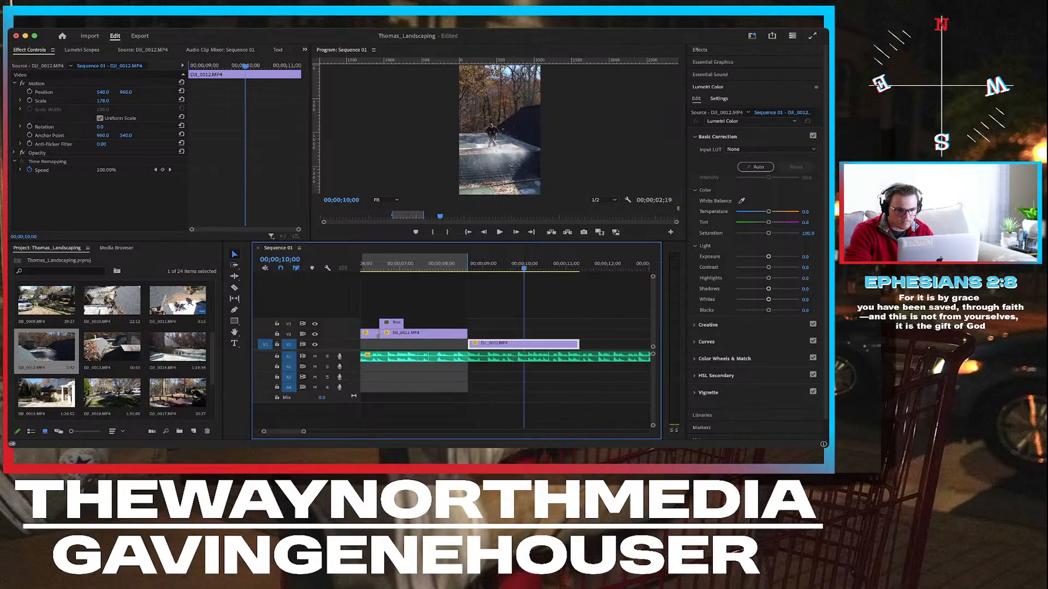
pyautogui.press('Left')
pyautogui.press('Left')
pyautogui.press('Left')
pyautogui.press('Left')
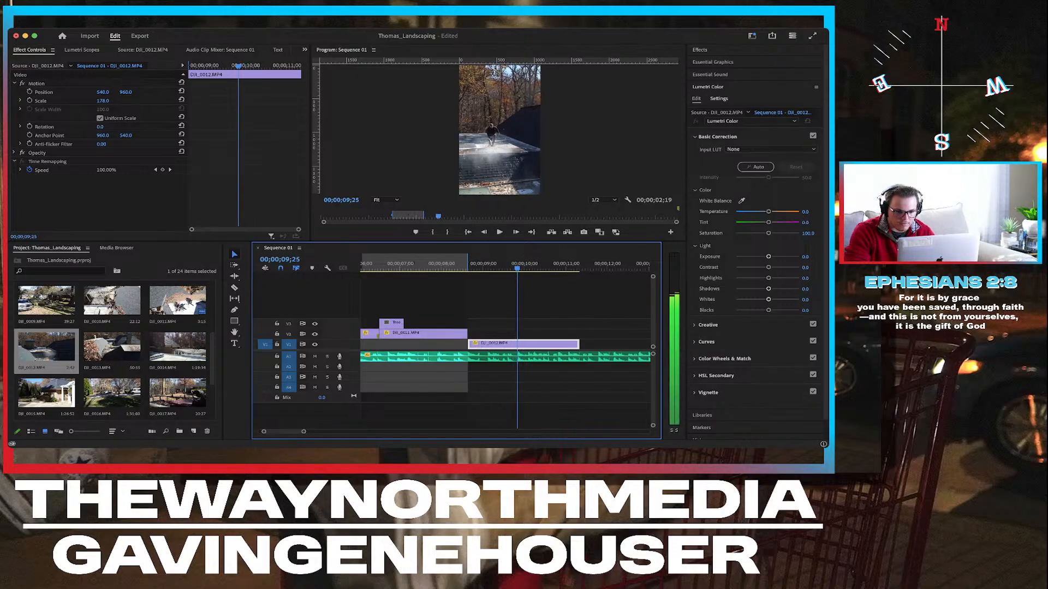
pyautogui.moveTo(578, 344); pyautogui.dragTo(518, 344)
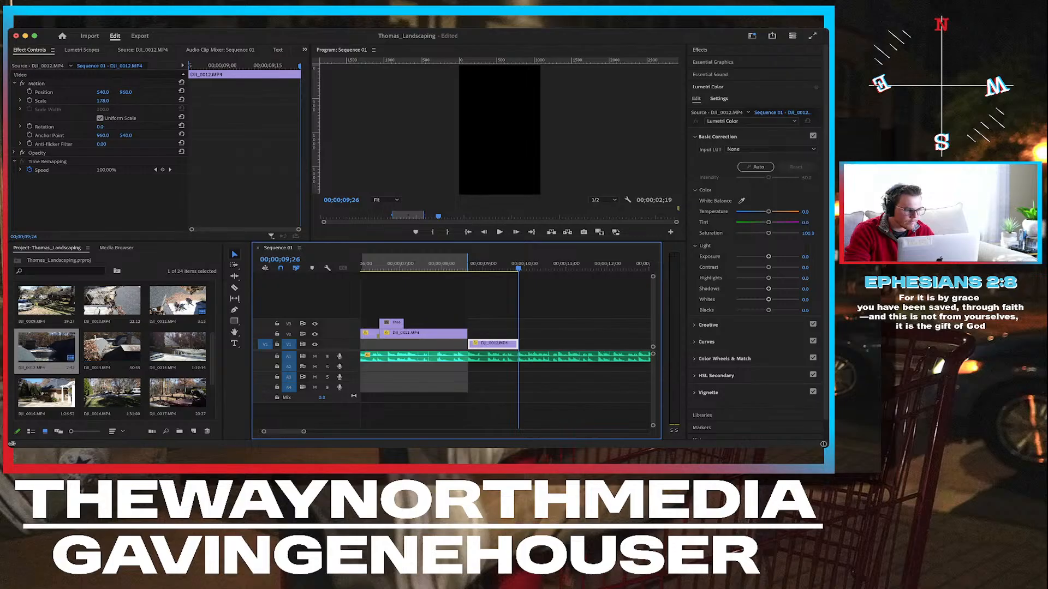
# Examine the source footage of DJI_0012.MP4, DJI_0013.MP4 and DJI_0016.MP4 for a shot to use next.
pyautogui.doubleClick(23, 350)
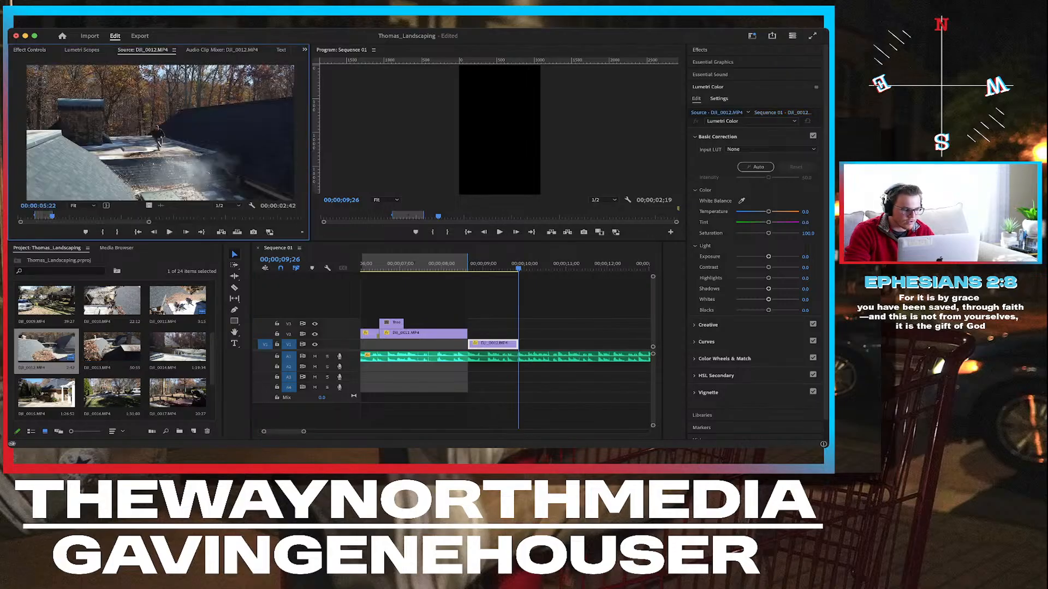
pyautogui.moveTo(52, 216); pyautogui.dragTo(295, 216)
pyautogui.doubleClick(111, 348)
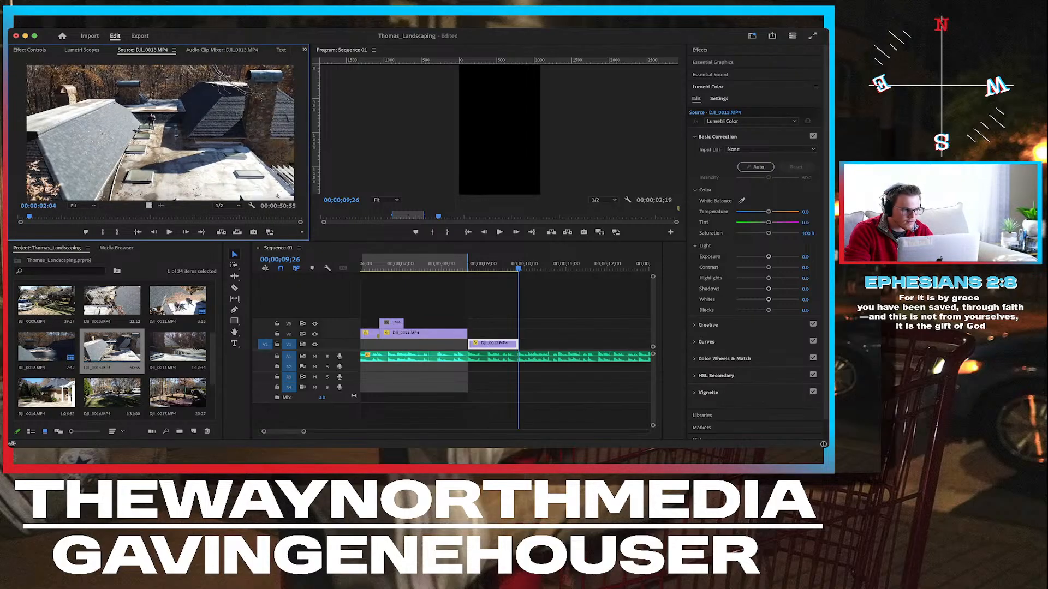
pyautogui.moveTo(29, 217); pyautogui.dragTo(20, 217)
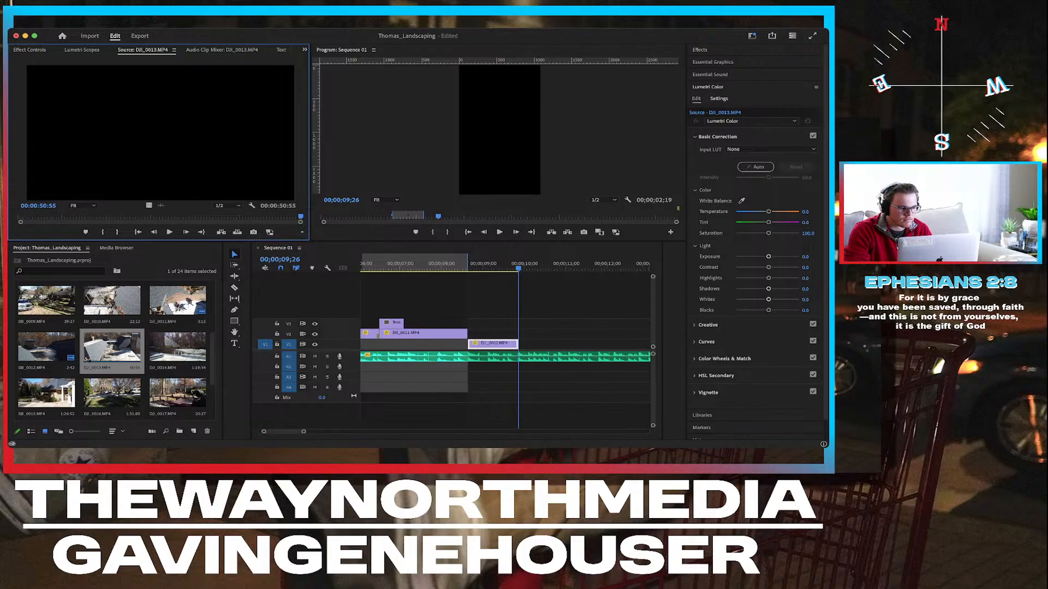
pyautogui.scroll(2, 115, 349)
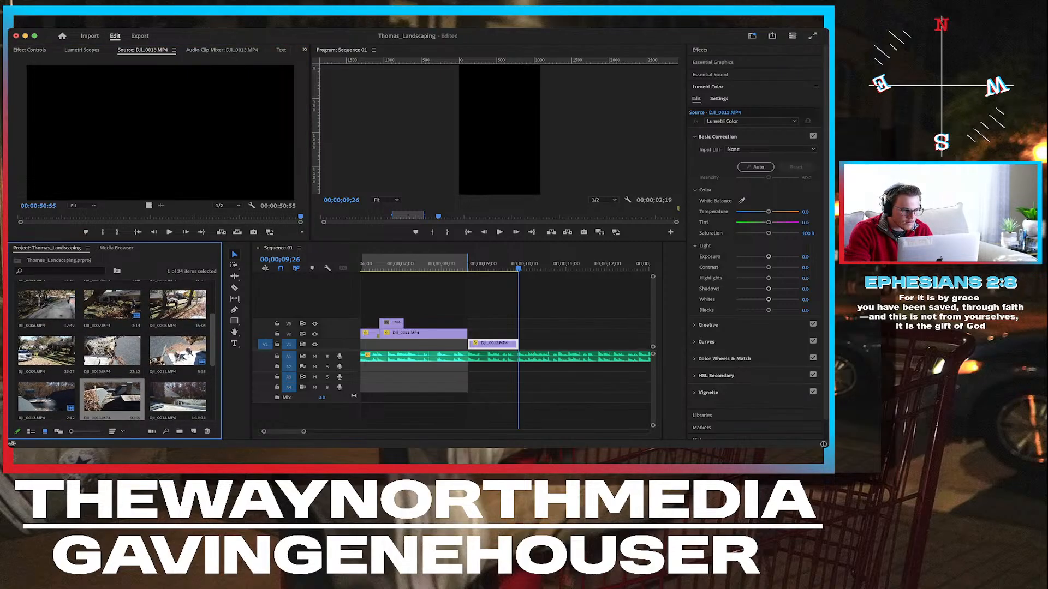
pyautogui.scroll(-2, 112, 351)
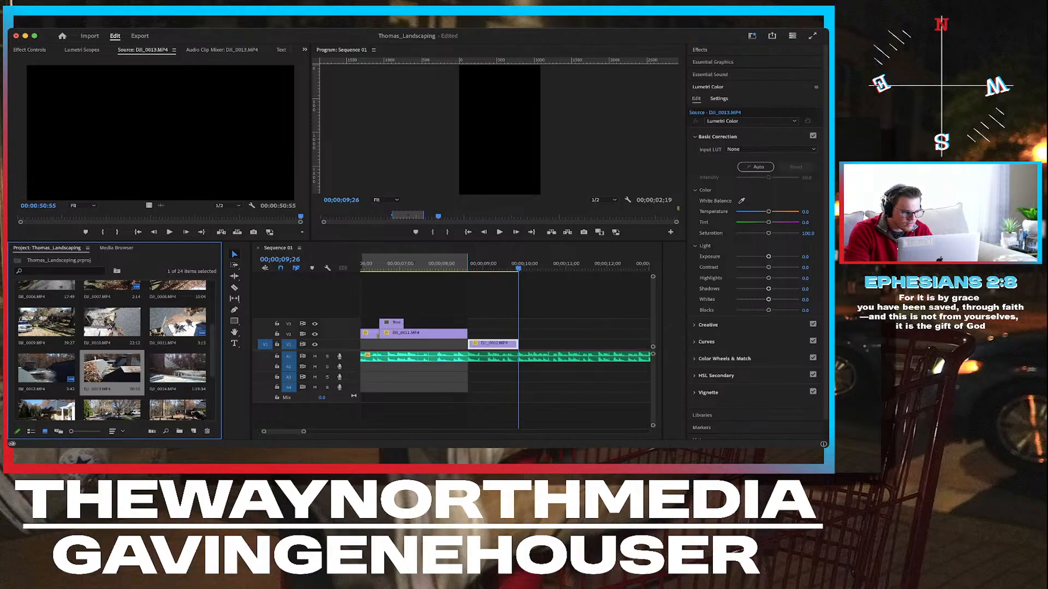
pyautogui.scroll(-2, 115, 351)
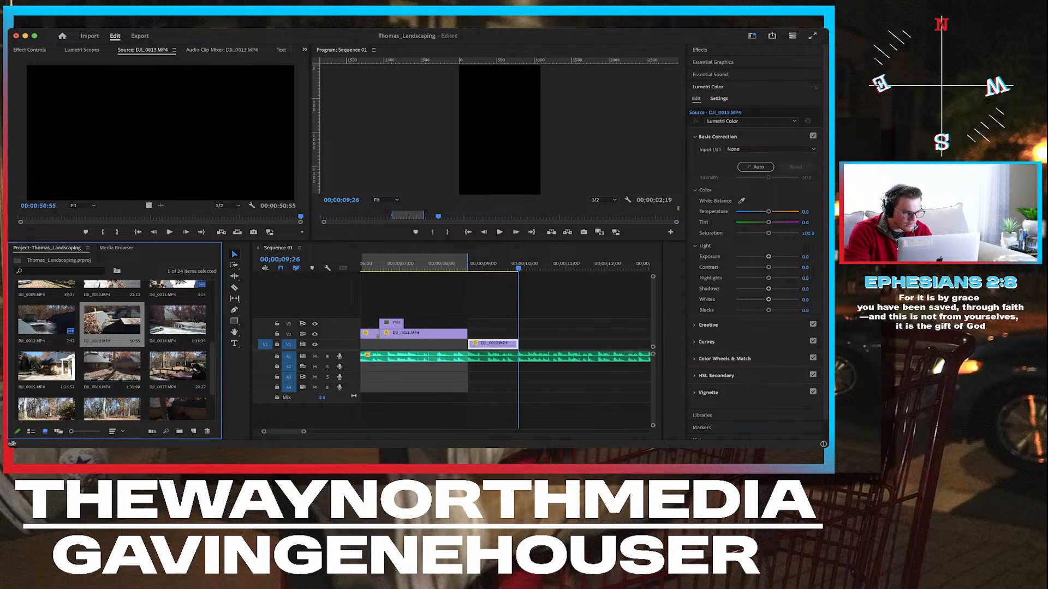
pyautogui.doubleClick(112, 366)
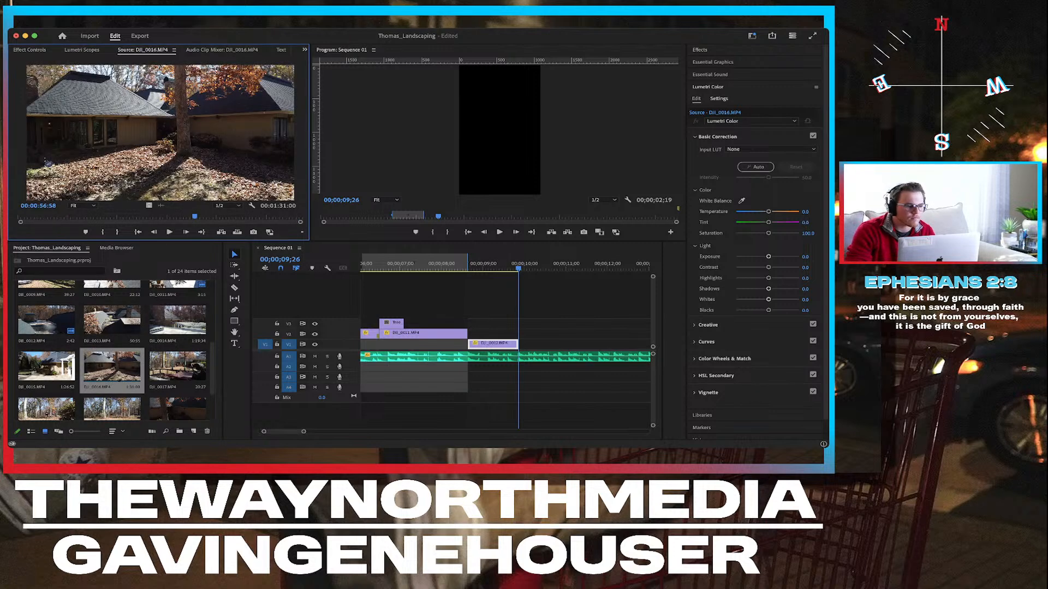
pyautogui.moveTo(152, 216); pyautogui.dragTo(214, 217)
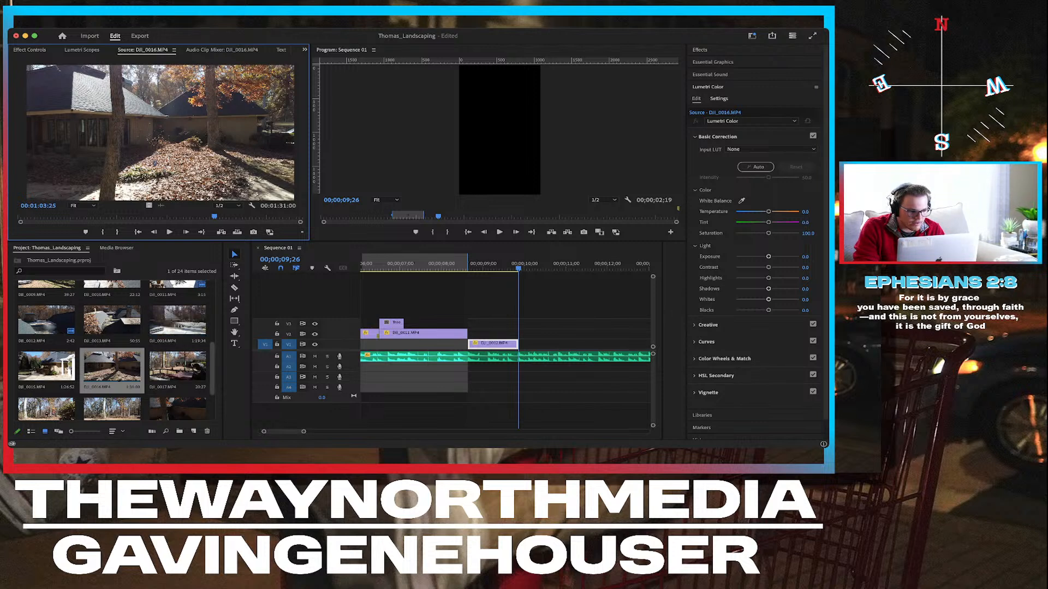
pyautogui.scroll(2, 112, 366)
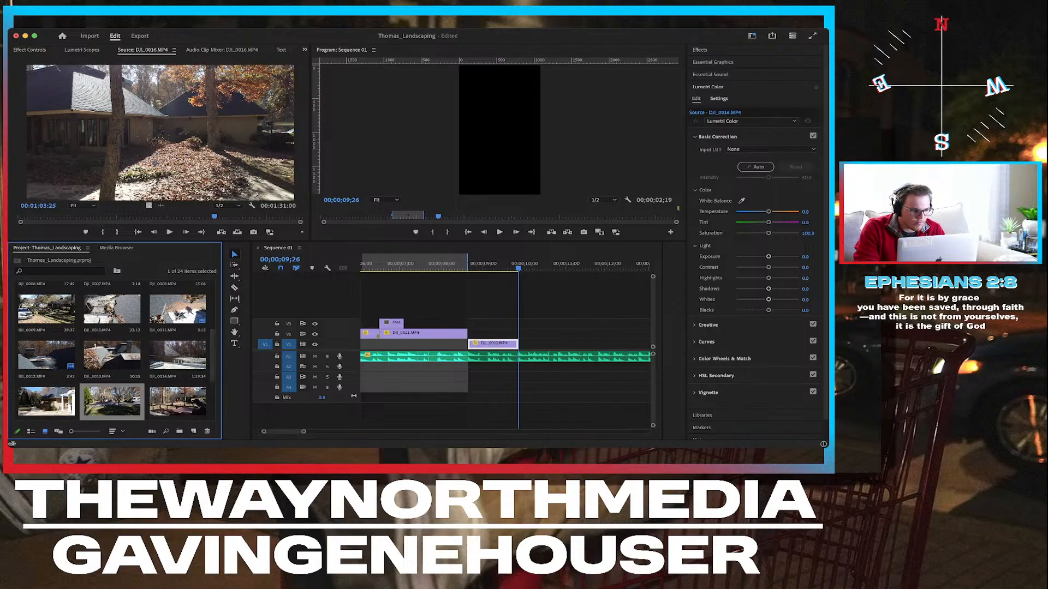
# Load DJI_0011.MP4 as the source, mark an In point at 00:01:37:12 and play the footage from there.
pyautogui.doubleClick(165, 314)
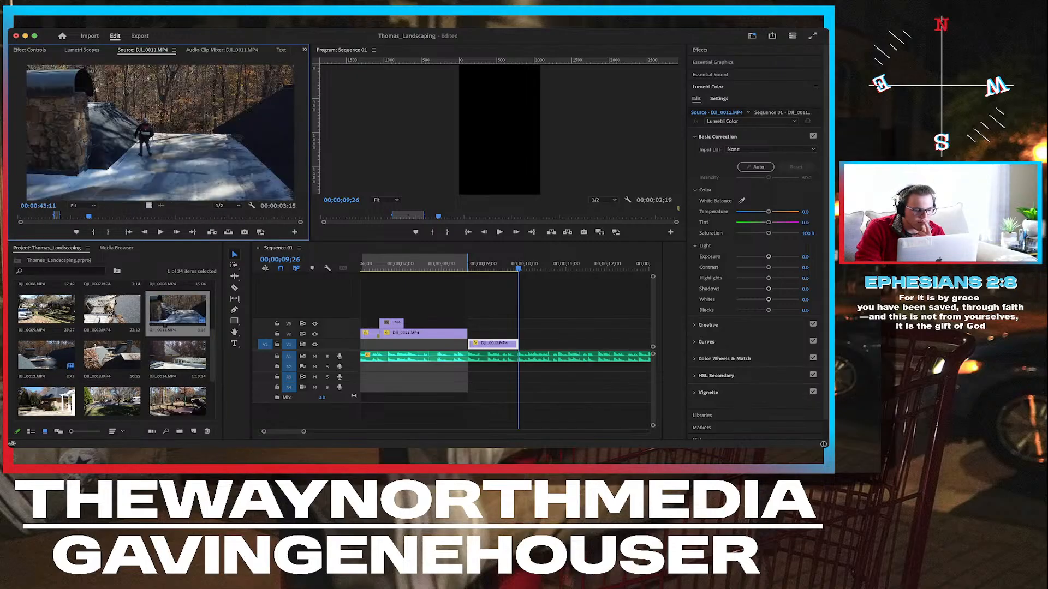
pyautogui.click(128, 217)
pyautogui.moveTo(127, 217); pyautogui.dragTo(178, 217)
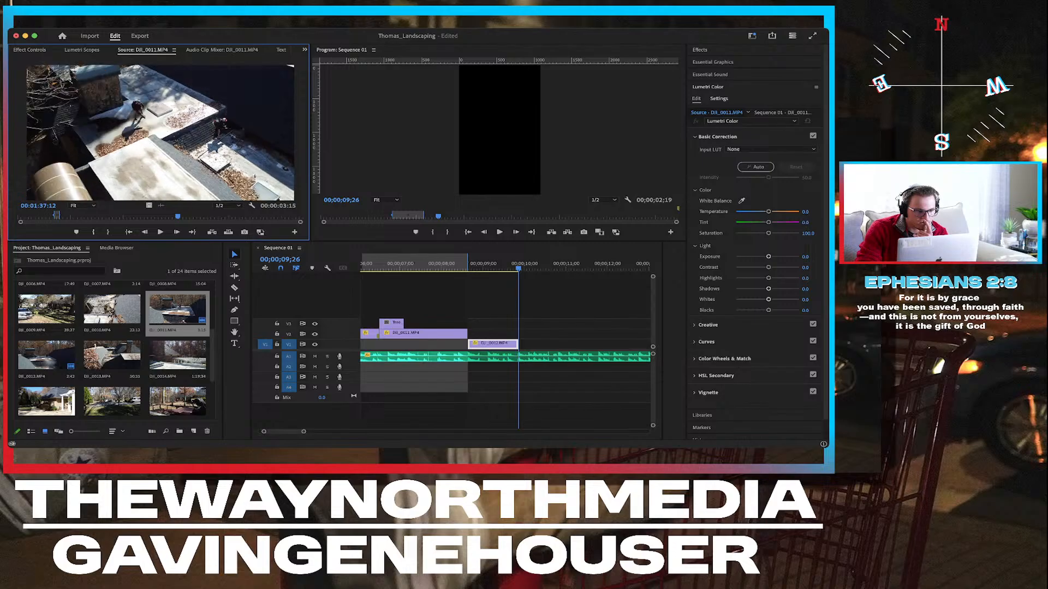
pyautogui.press('i')
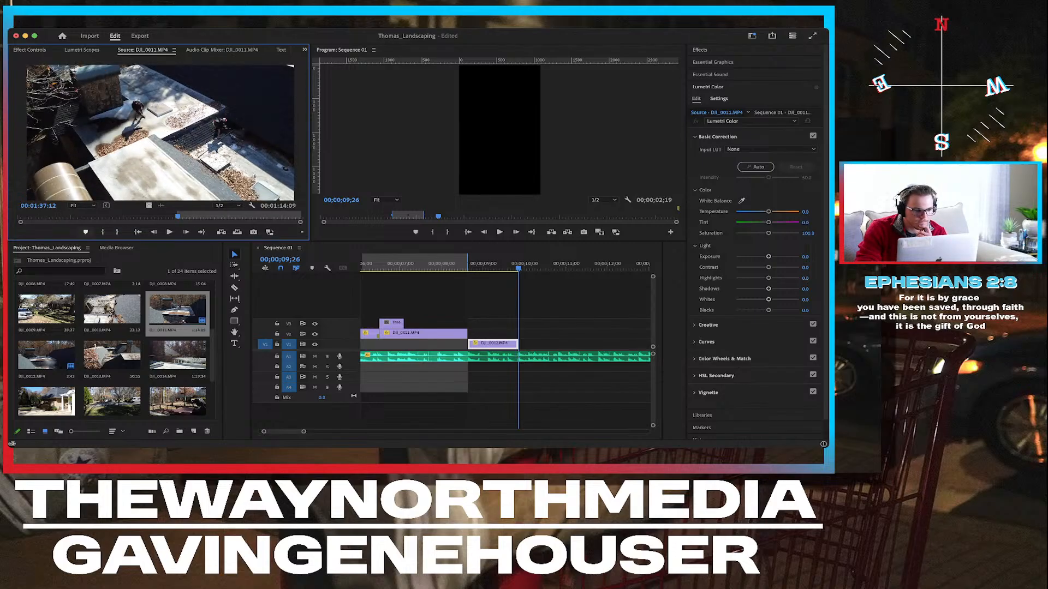
pyautogui.press('space')
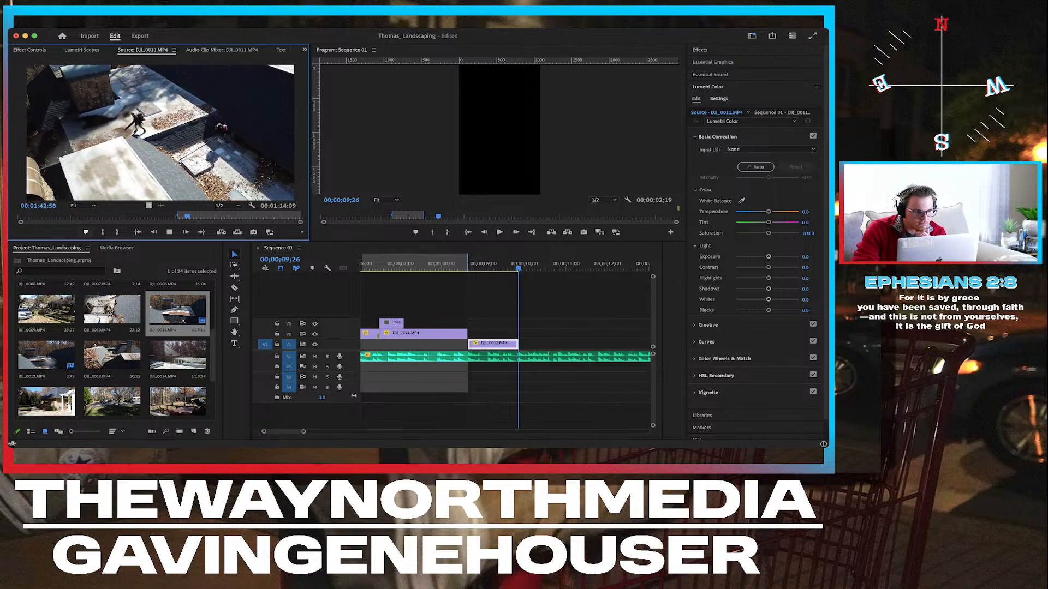
pyautogui.press('space')
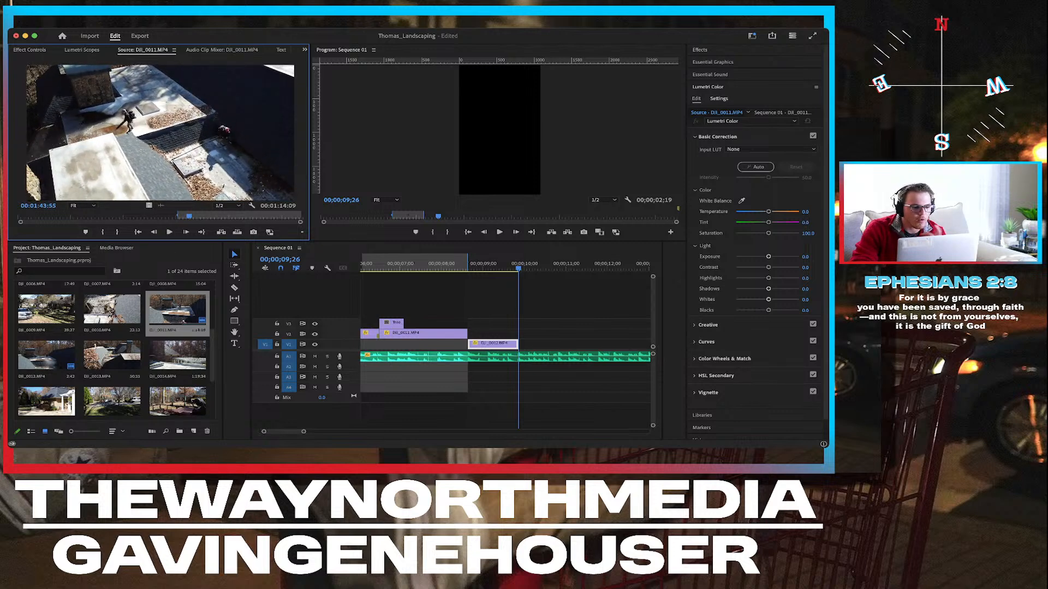
# Move the In point of DJI_0011.MP4 to 00:01:40:15 and set its Out point at 00:01:43:42.
pyautogui.press('j')
pyautogui.press('j')
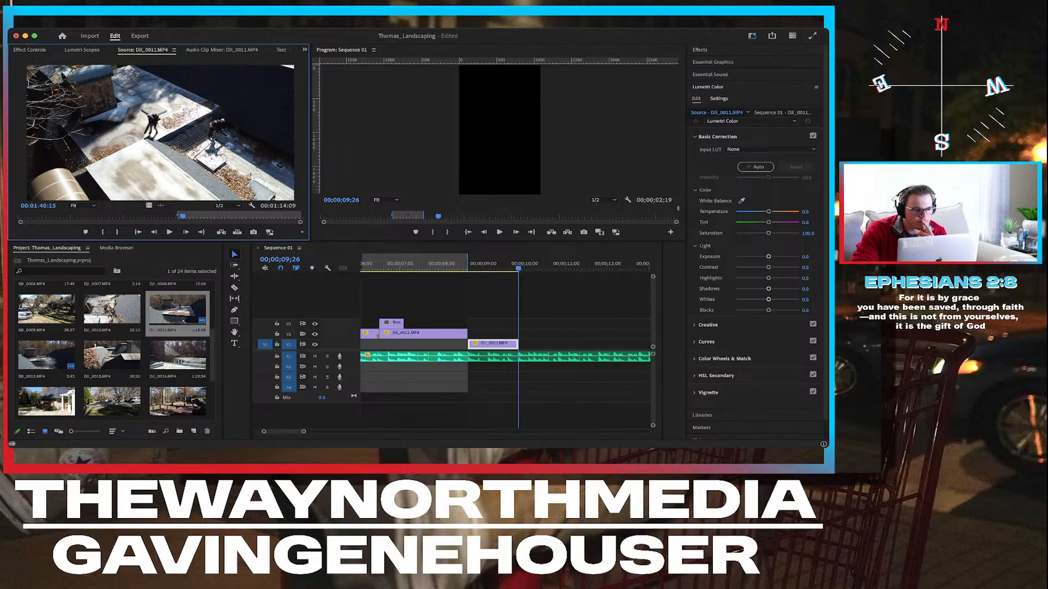
pyautogui.press('l')
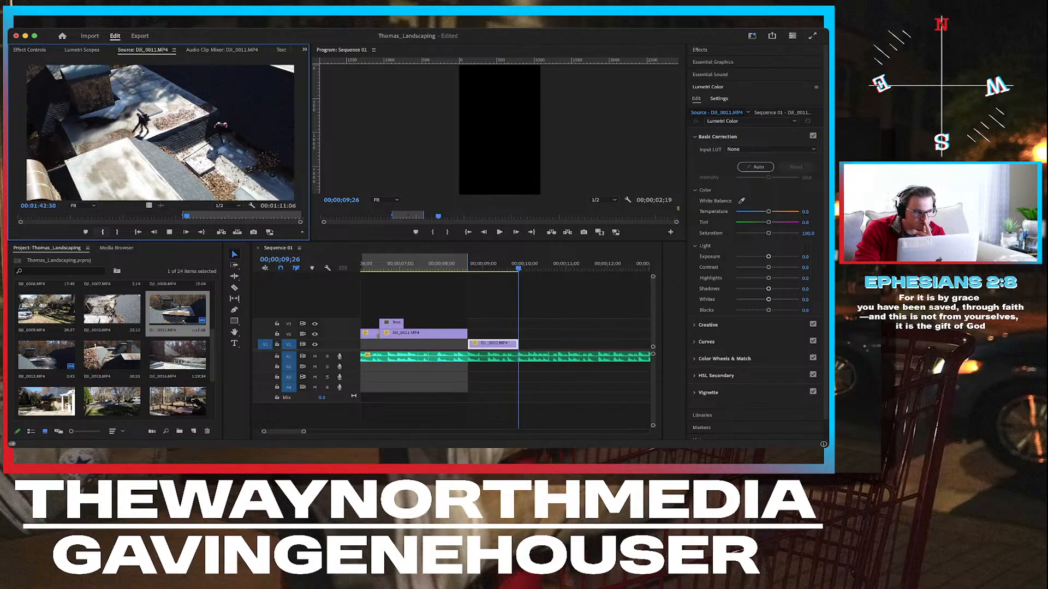
pyautogui.press('k')
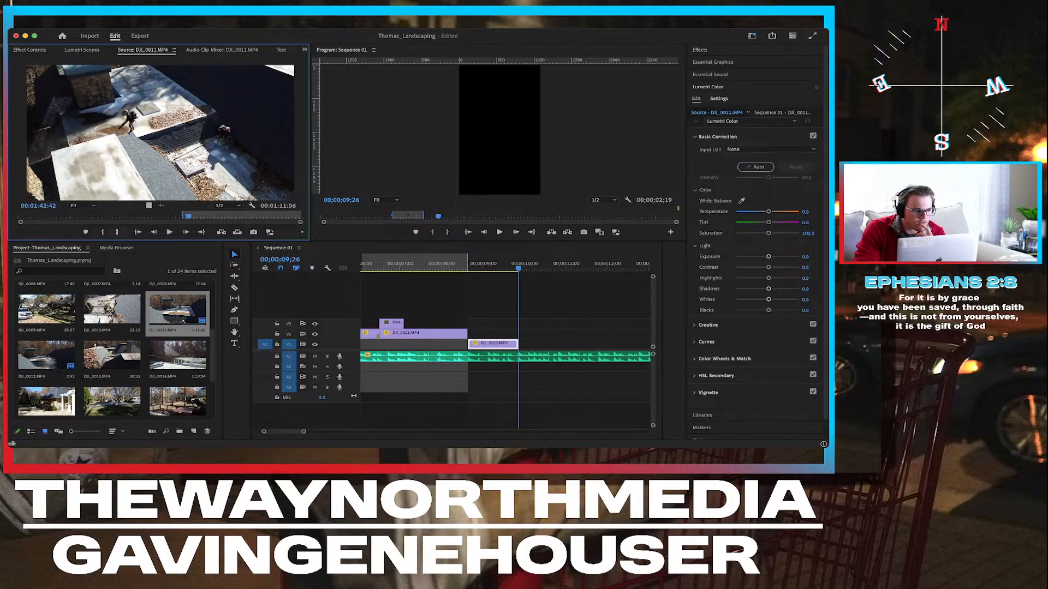
pyautogui.press('o')
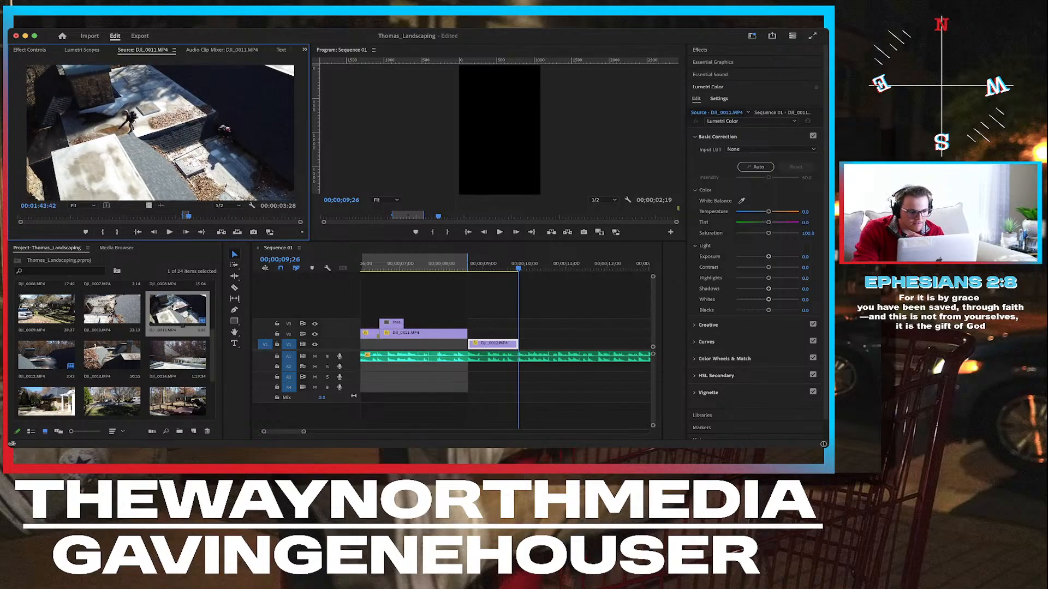
# Place the marked DJI_0011.MP4 range on V2 directly after the DJI_0012.MP4 clip.
pyautogui.hotkey('shift', '1')
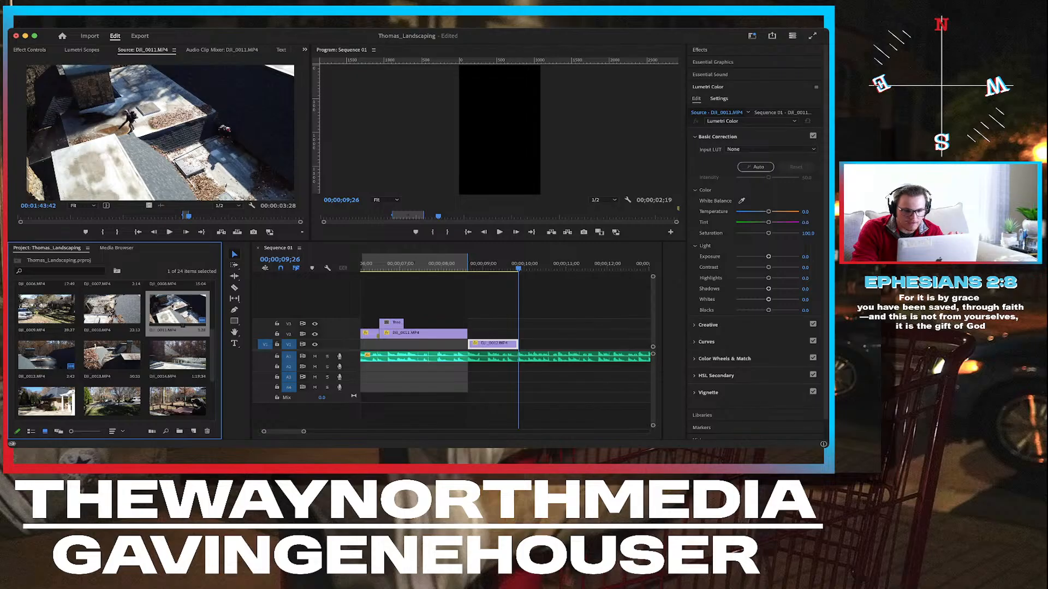
pyautogui.moveTo(178, 309); pyautogui.dragTo(521, 334)
pyautogui.scroll(-3, 505, 338)
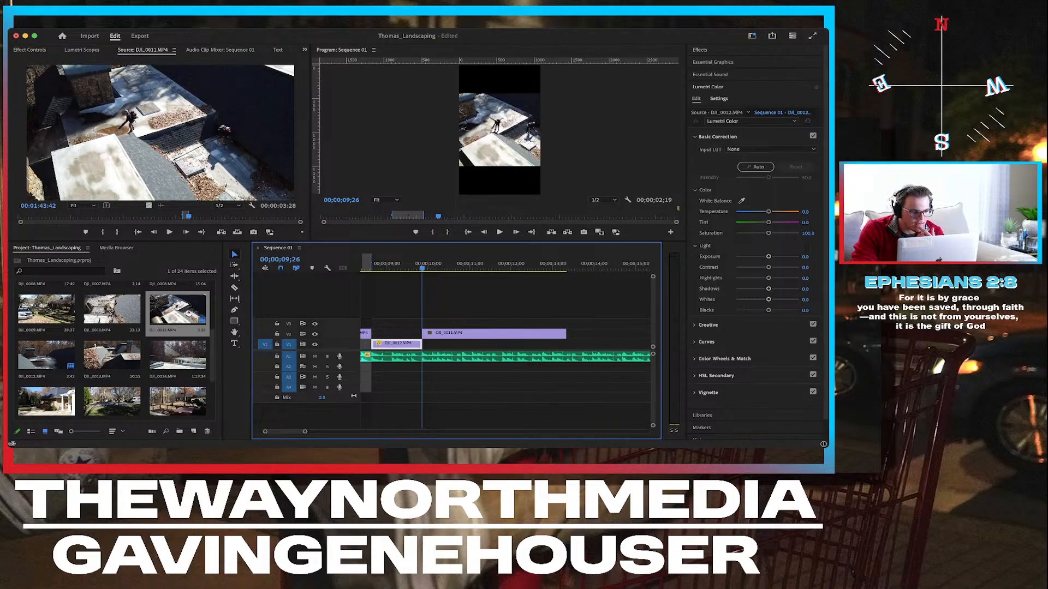
# Set the Scale of the new DJI_0011.MP4 clip on V2 to 178.
pyautogui.click(494, 333)
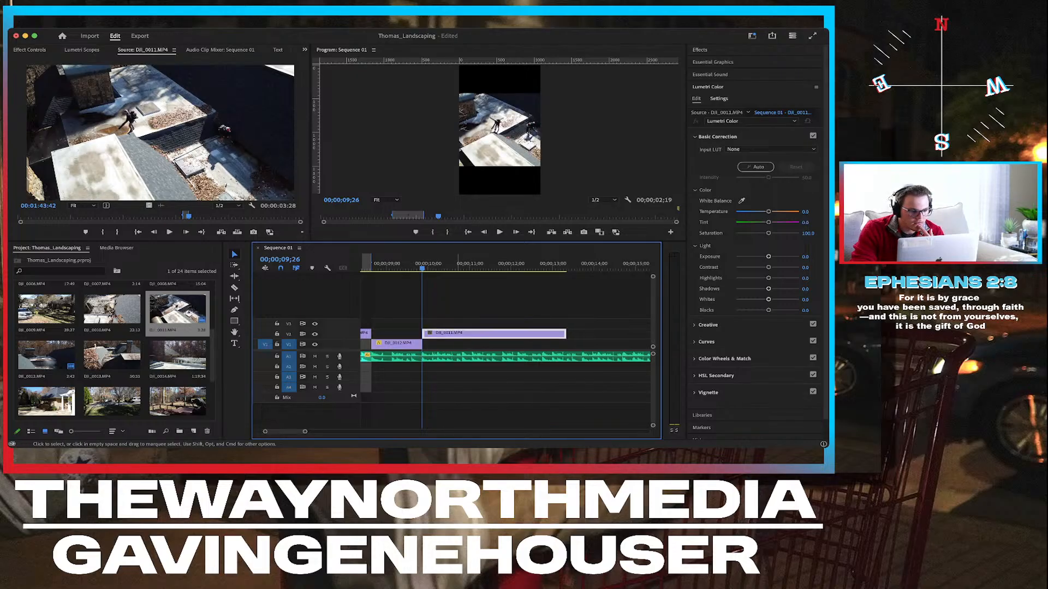
pyautogui.click(29, 50)
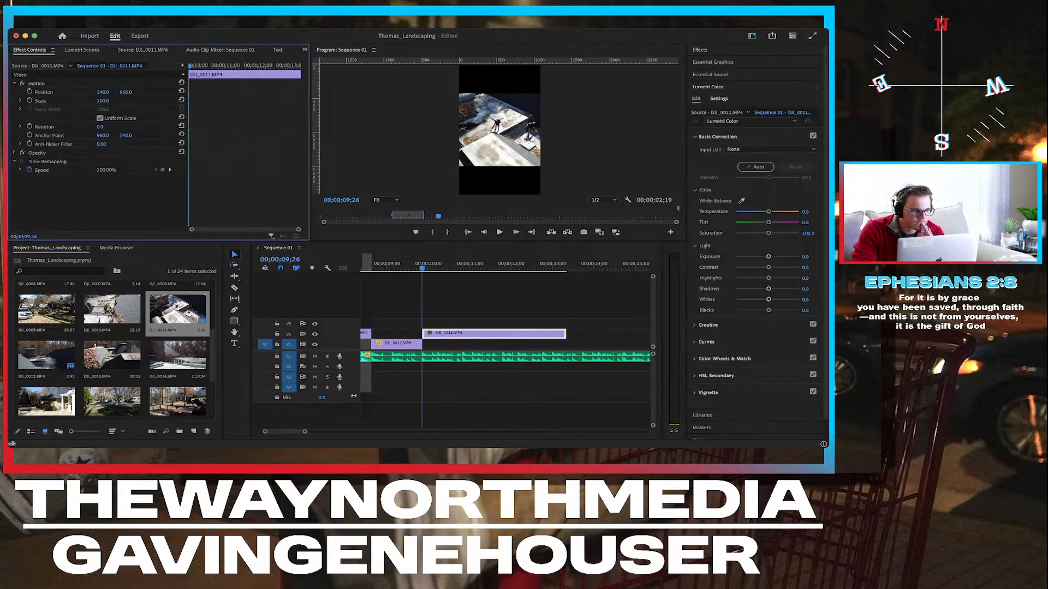
pyautogui.click(103, 101)
pyautogui.write('17')
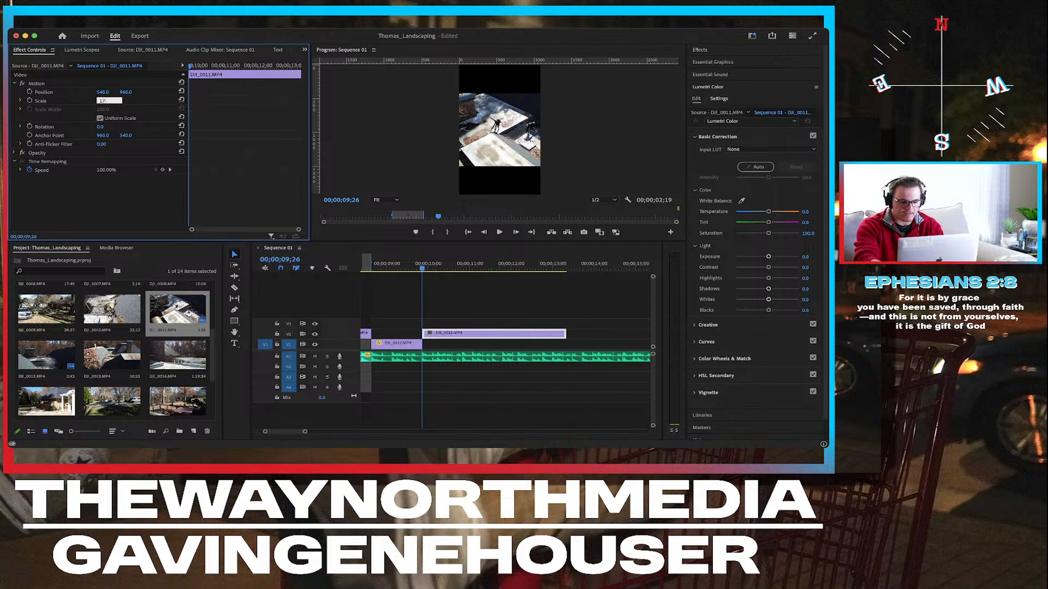
pyautogui.write('8')
pyautogui.press('Return')
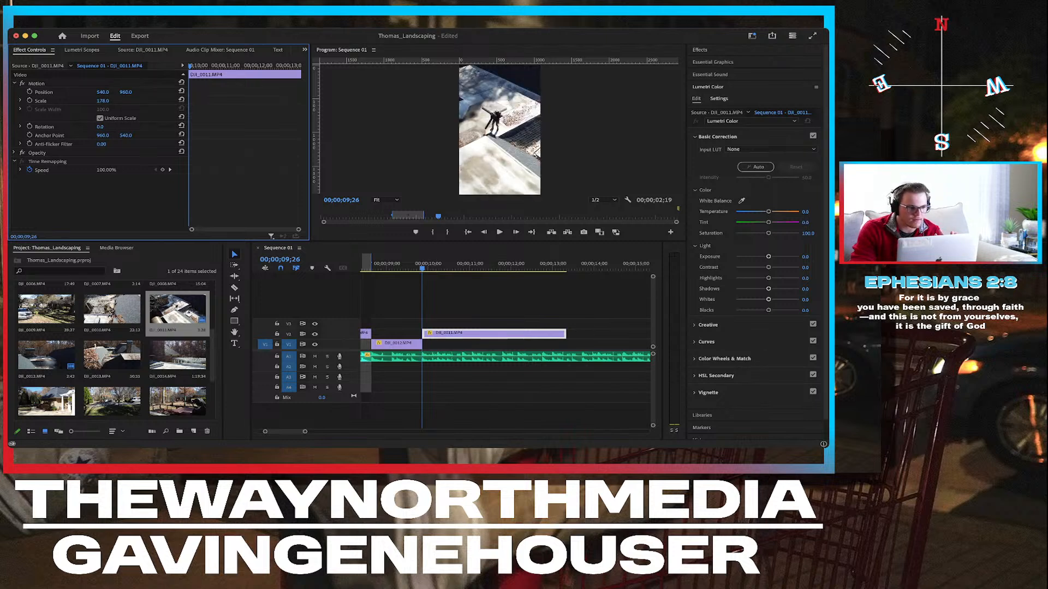
# Set the DJI_0011.MP4 clip's horizontal Position to 803, keyframe Position at the clip's start and play from there.
pyautogui.moveTo(103, 92); pyautogui.dragTo(245, 92)
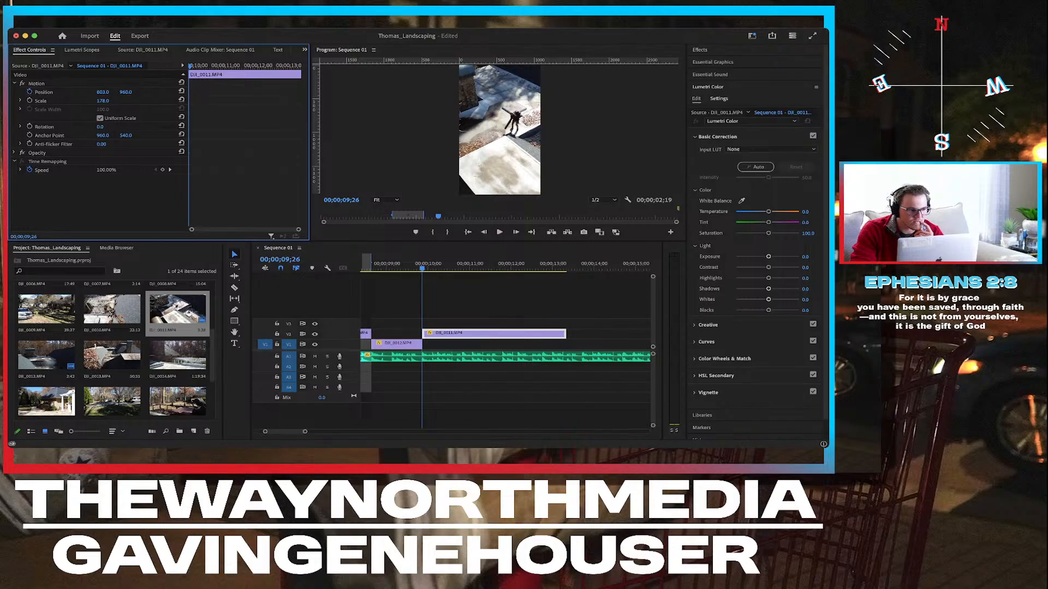
pyautogui.click(29, 91)
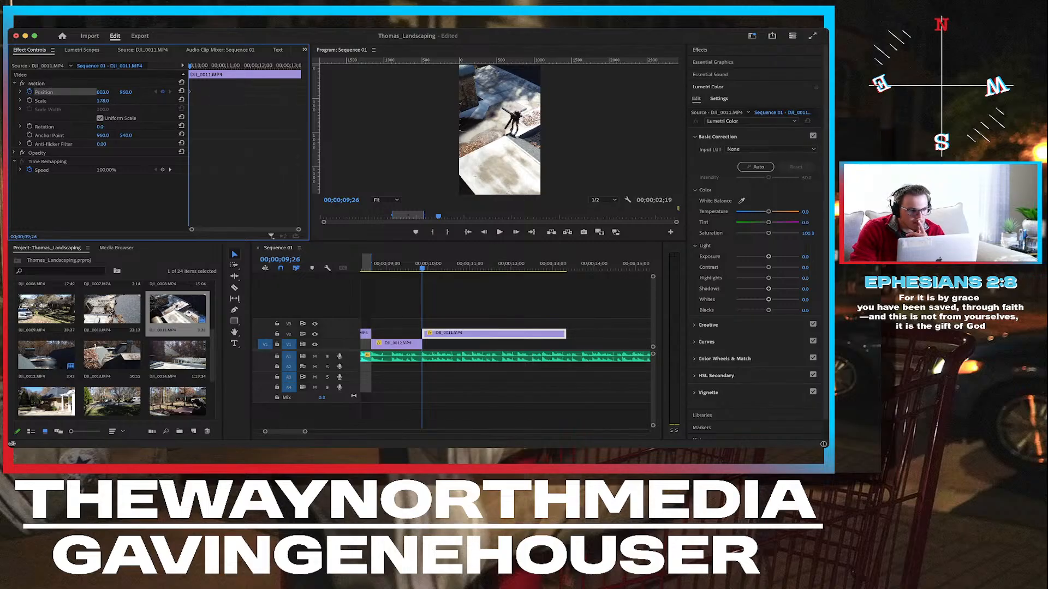
pyautogui.press('space')
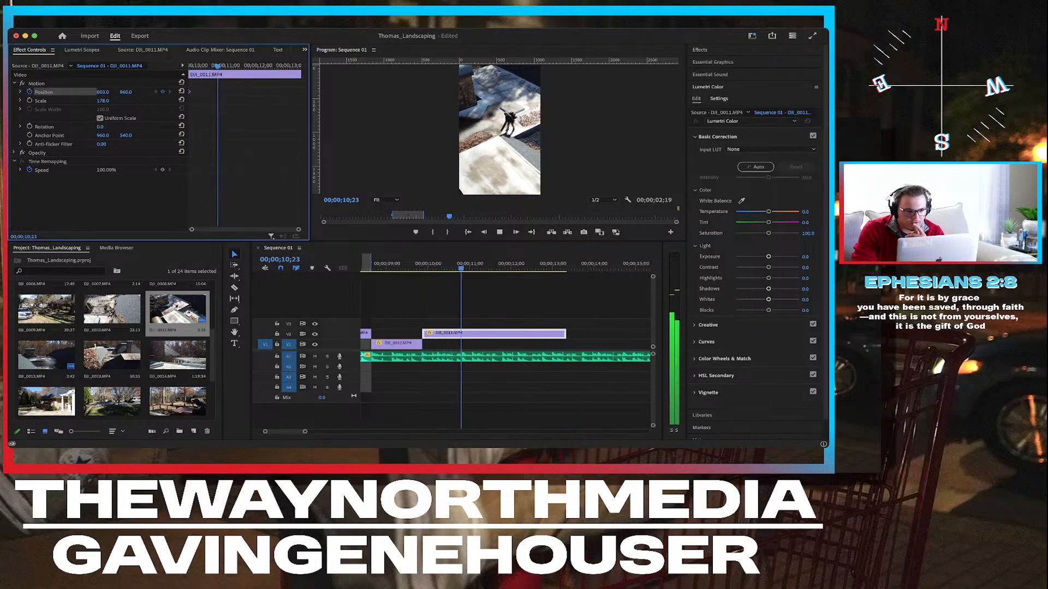
# Keyframe the DJI_0011 clip's horizontal position to -288 at 00;00;11;21 and play on past its end.
pyautogui.press('space')
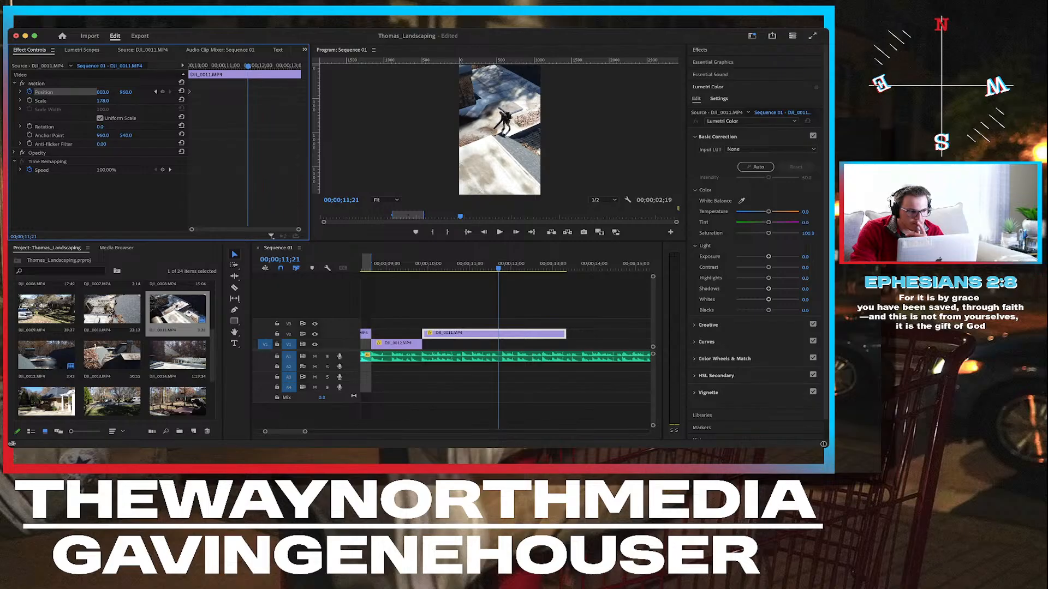
pyautogui.moveTo(103, 92); pyautogui.dragTo(1, 92)
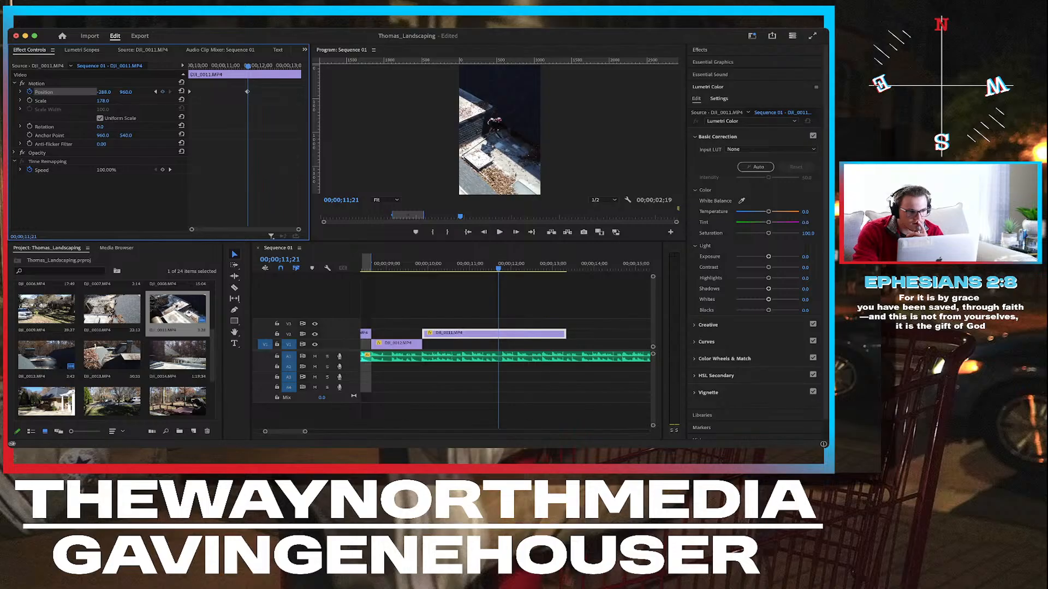
pyautogui.press('space')
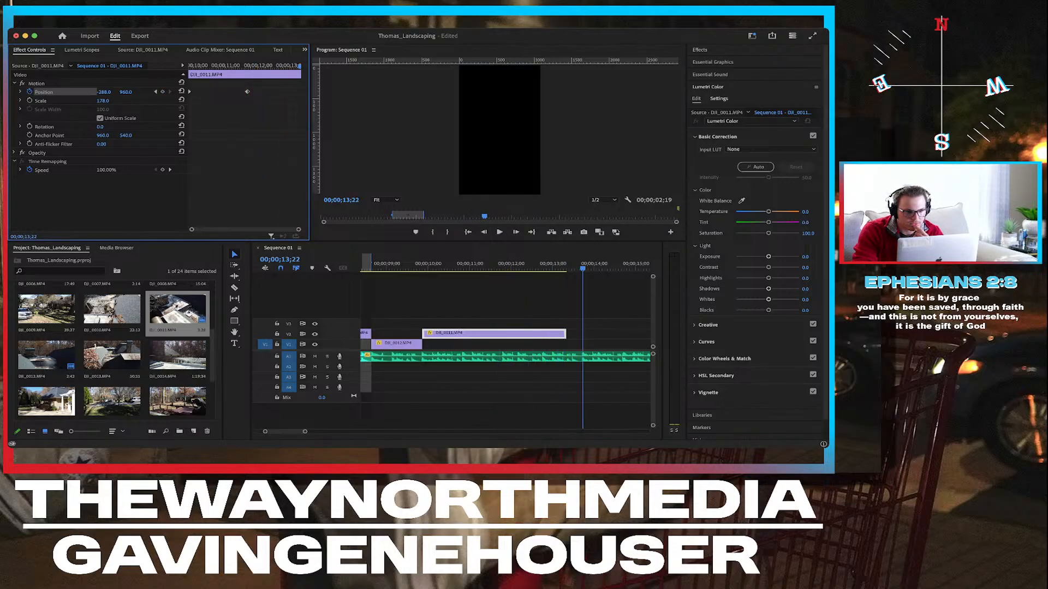
# Add a horizontal position keyframe of -385 on the last frame of the DJI_0011 clip, at 00;00;13;09.
pyautogui.hotkey('shift', 'Left')
pyautogui.hotkey('shift', 'Left')
pyautogui.hotkey('shift', 'Left')
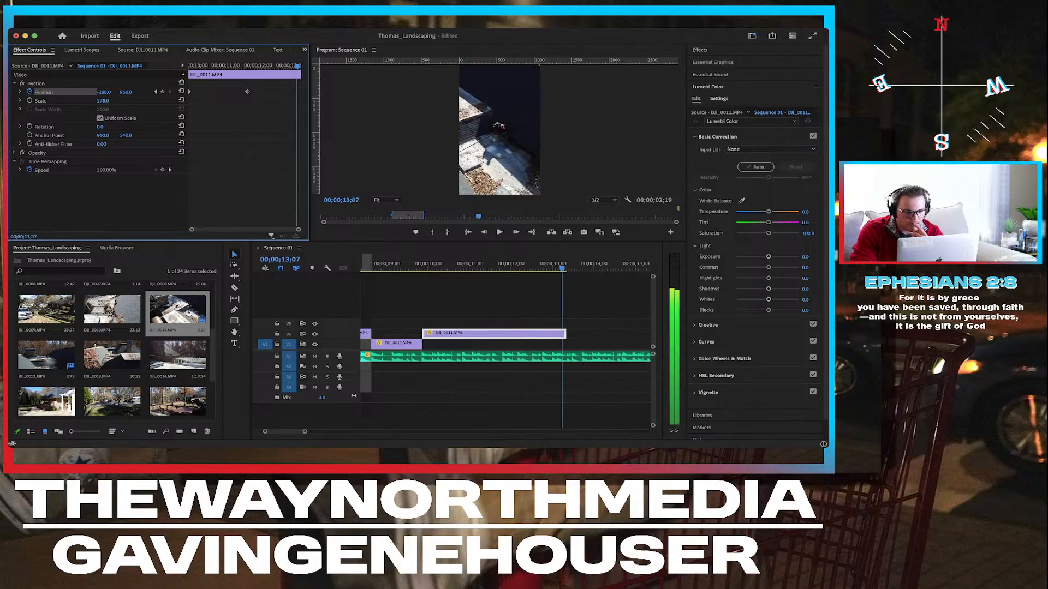
pyautogui.press('Left')
pyautogui.press('Right')
pyautogui.press('Right')
pyautogui.press('Right')
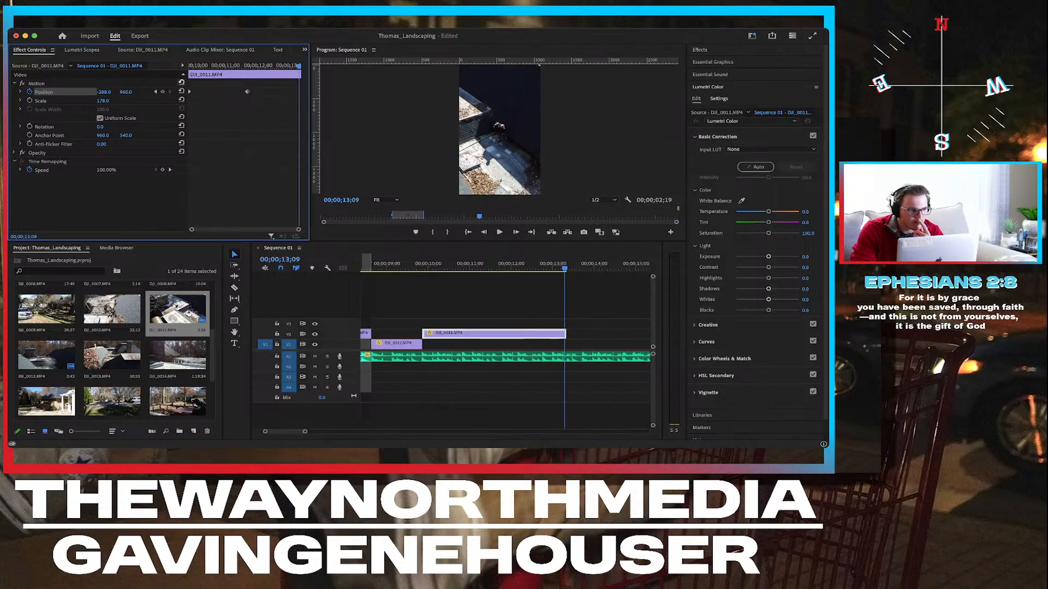
pyautogui.moveTo(103, 92); pyautogui.dragTo(53, 92)
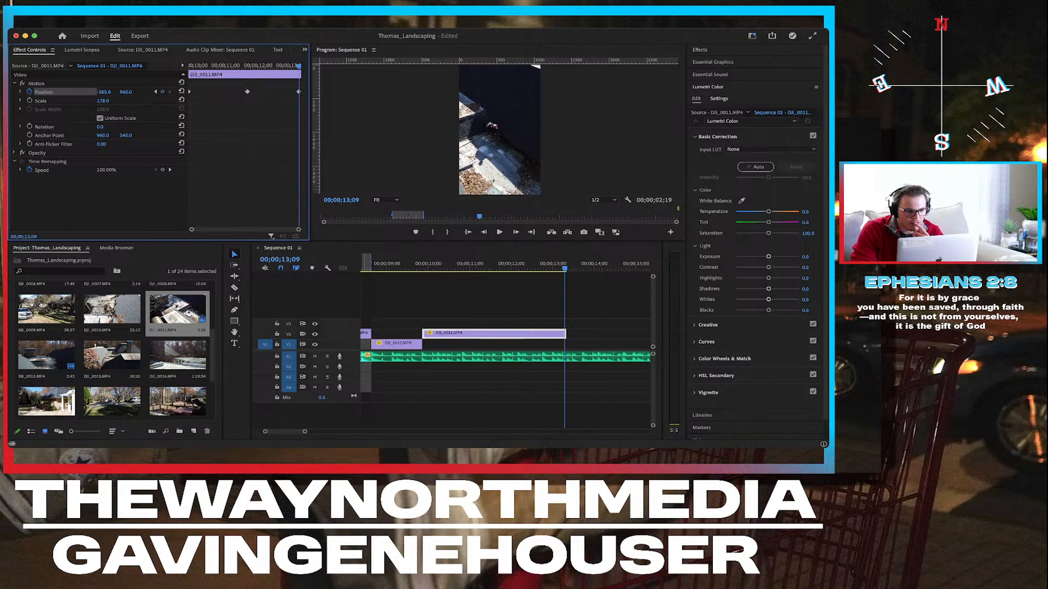
# Review the DJI_0011 pan and move its first position keyframe from the clip start to 00;00;10;05.
pyautogui.click(408, 267)
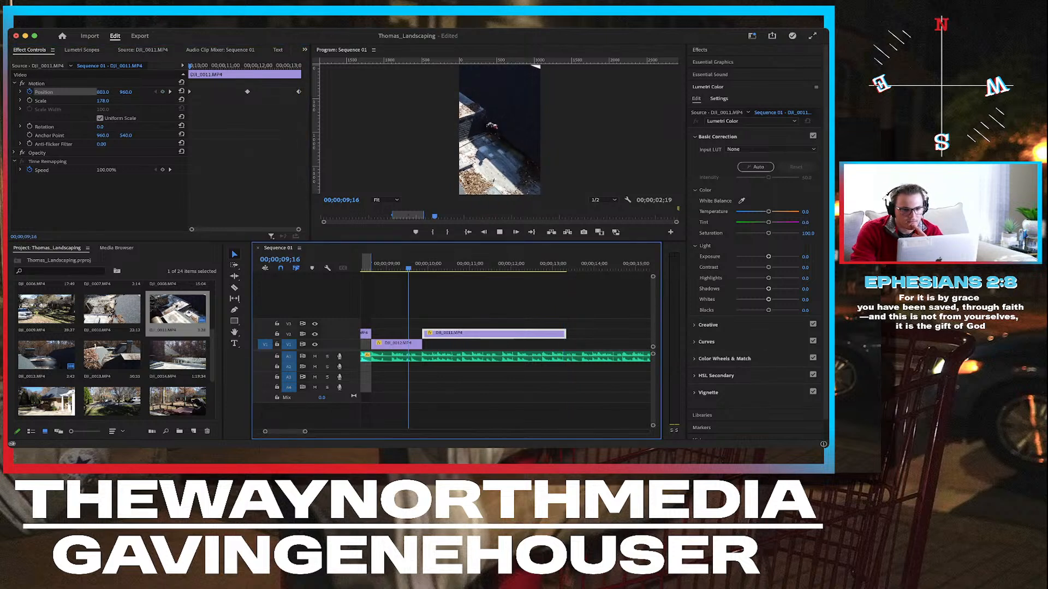
pyautogui.press('space')
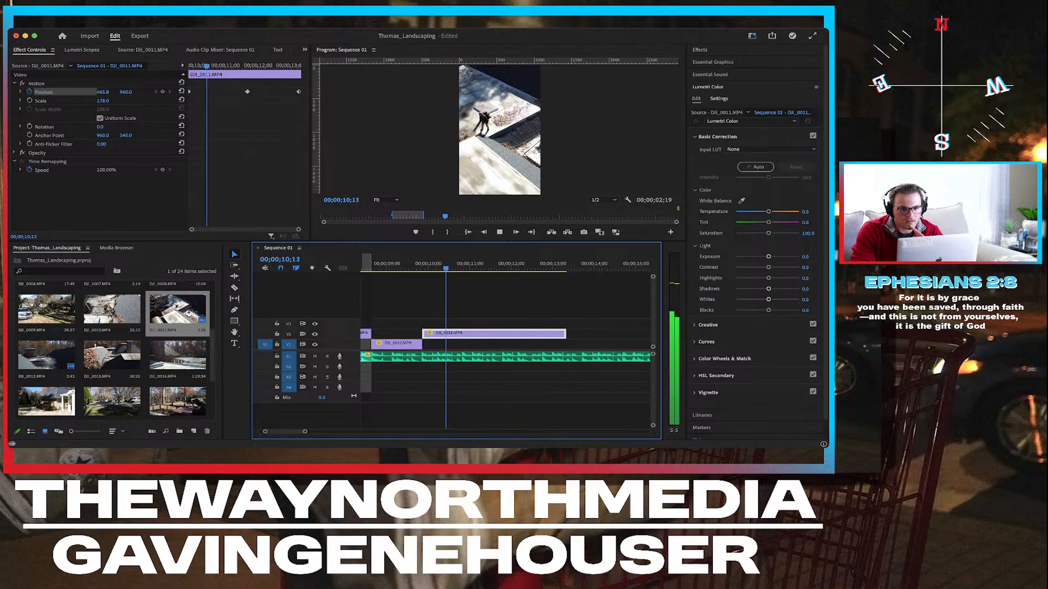
pyautogui.press('space')
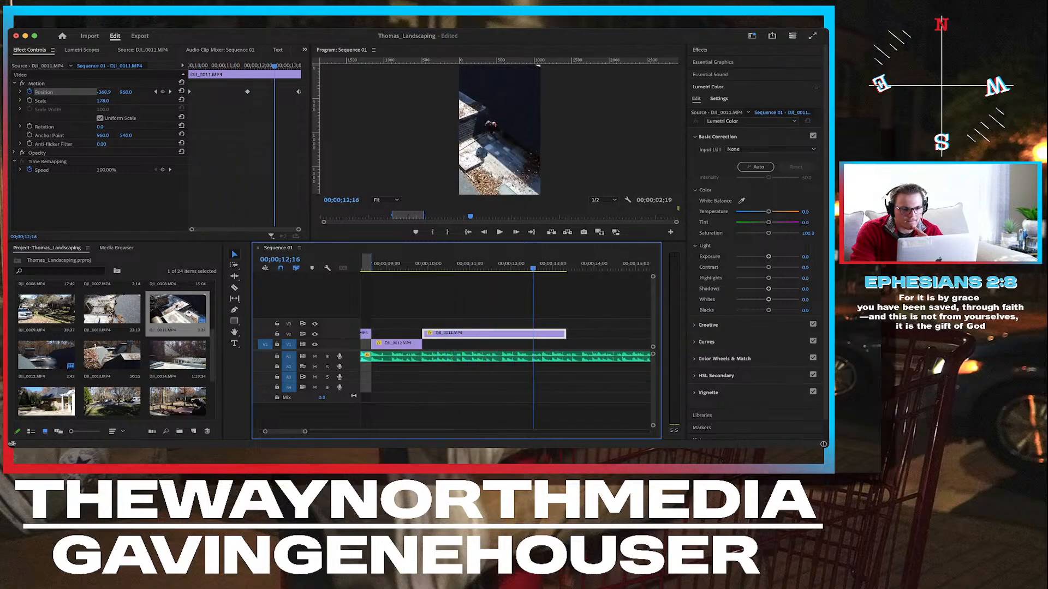
pyautogui.press('j')
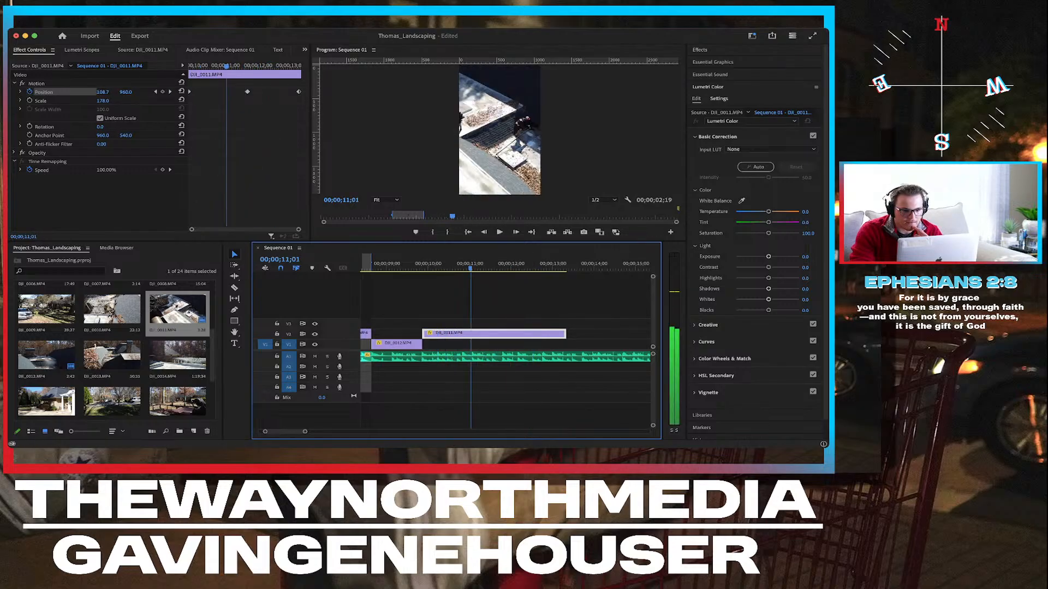
pyautogui.press('k')
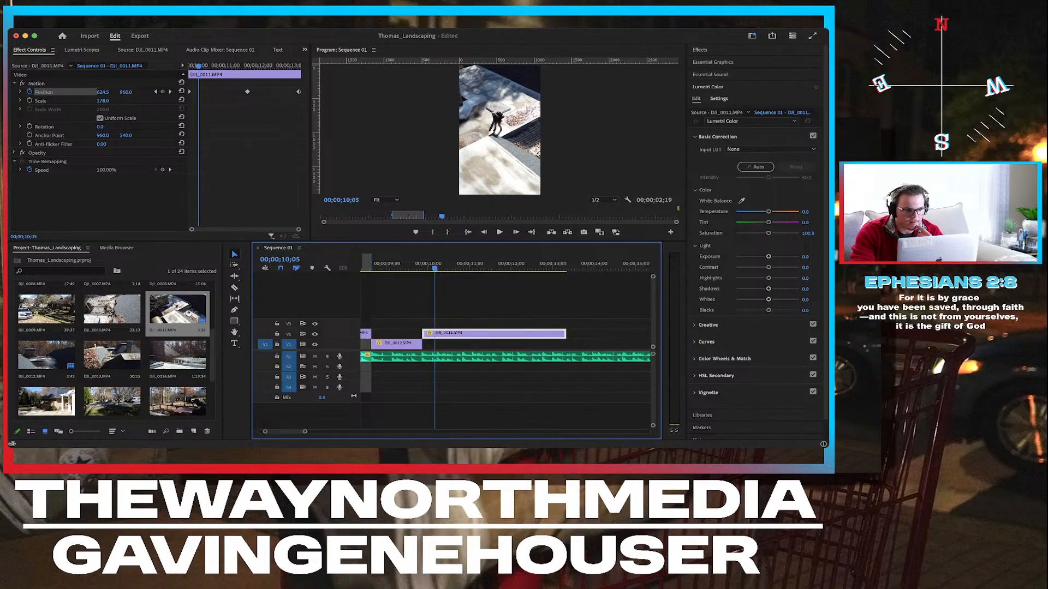
pyautogui.moveTo(190, 91); pyautogui.dragTo(198, 92)
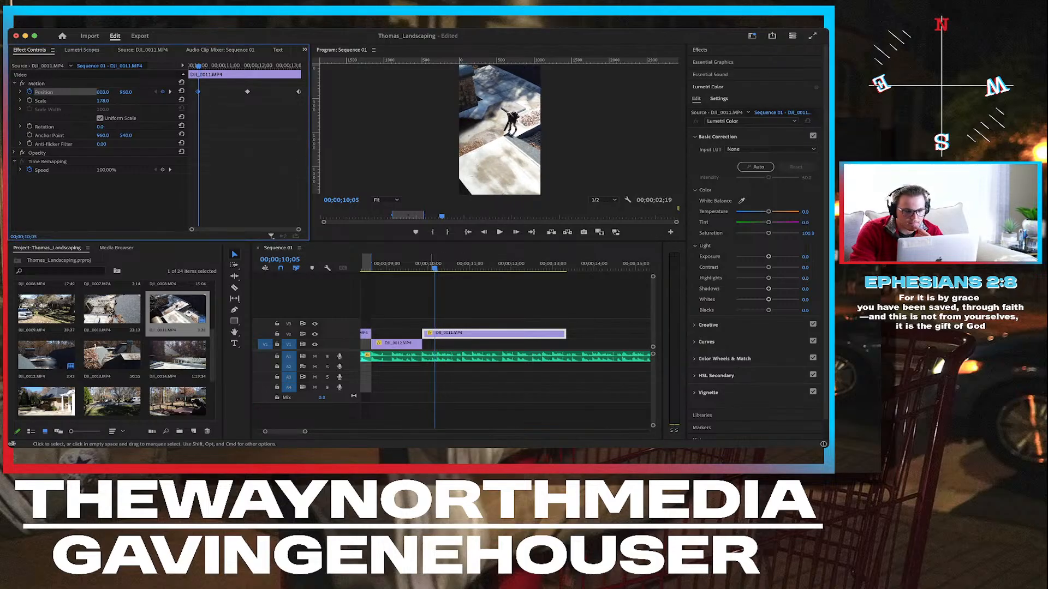
# Set the DJI_0011 clip's horizontal position to 886 at 00;00;10;04, one frame before the existing first keyframe.
pyautogui.press('space')
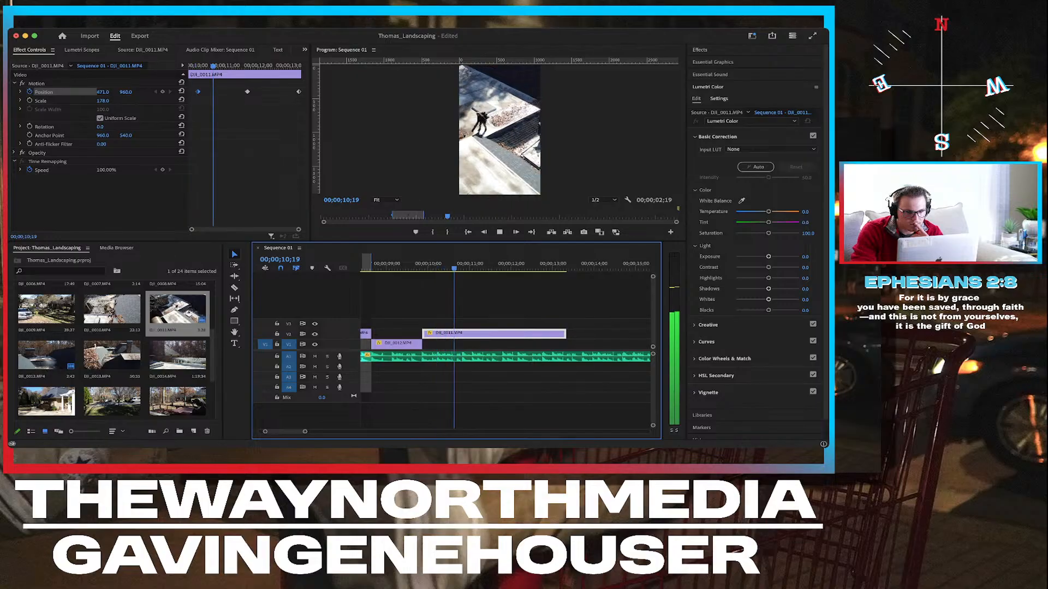
pyautogui.press('space')
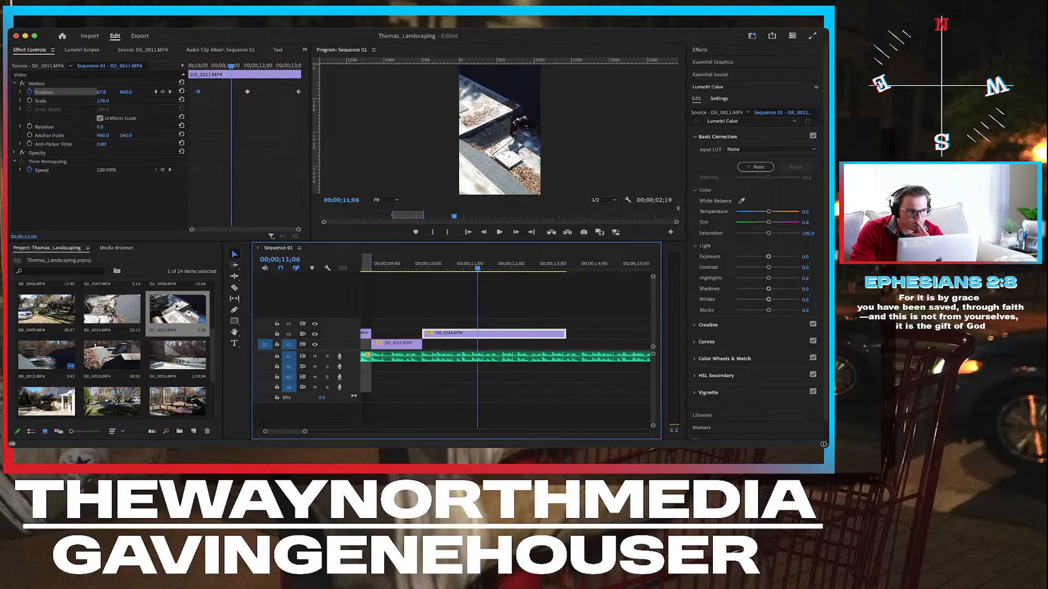
pyautogui.moveTo(231, 66); pyautogui.dragTo(197, 66)
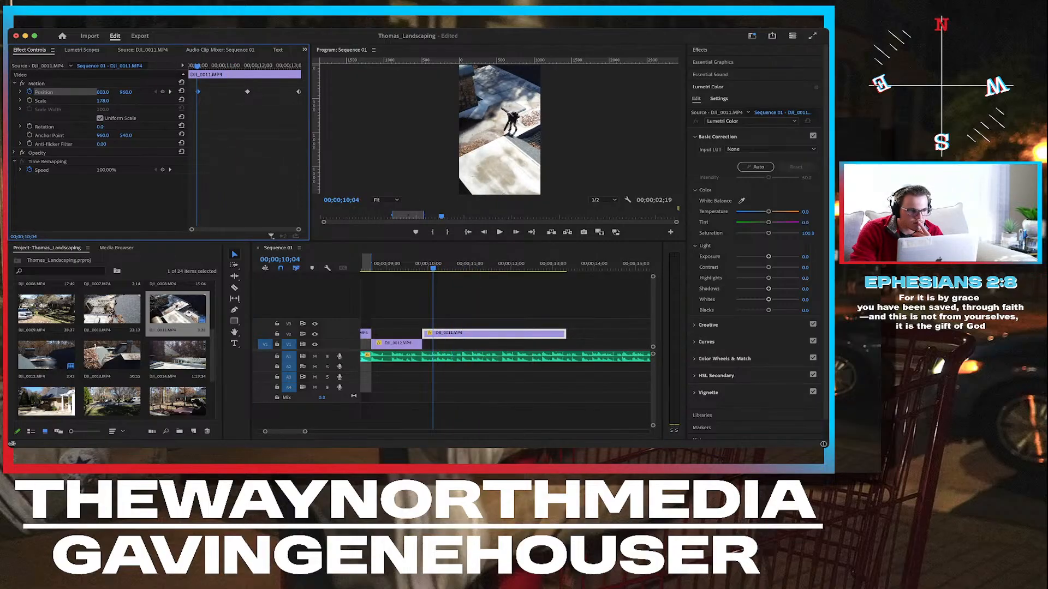
pyautogui.click(169, 91)
pyautogui.press('Left')
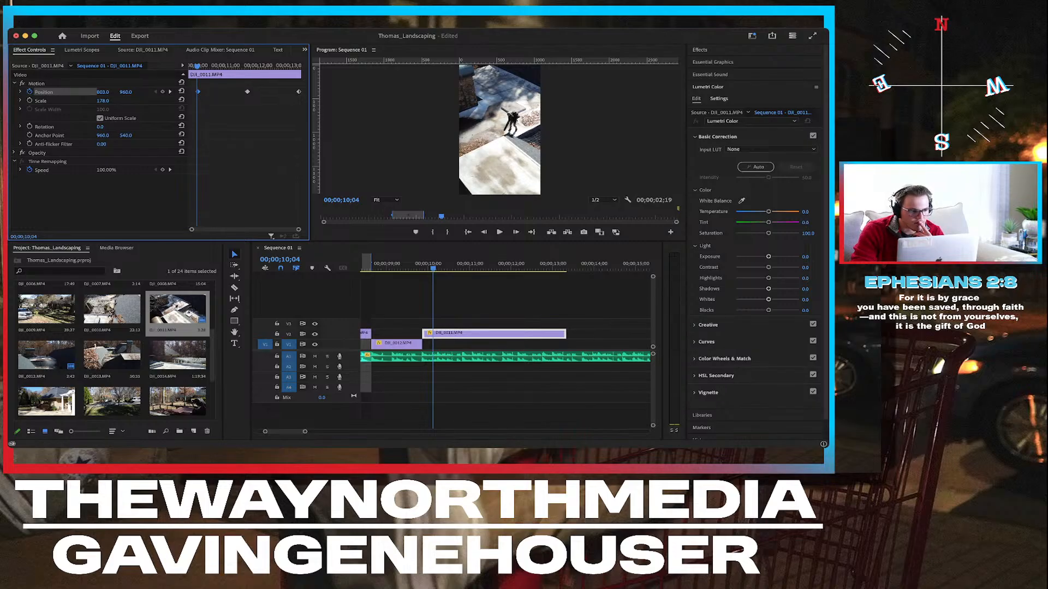
pyautogui.press('Right')
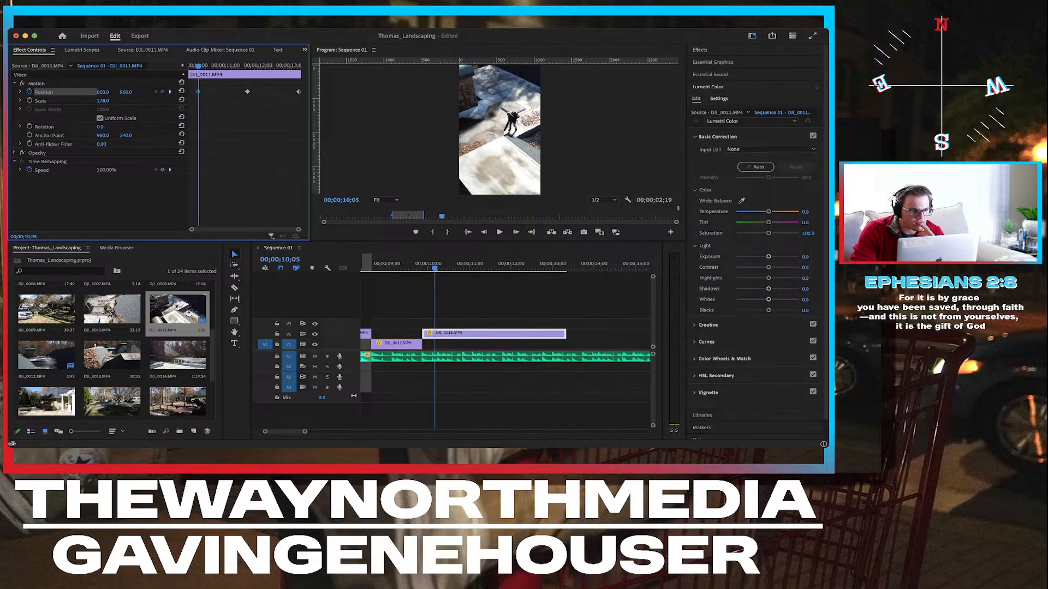
pyautogui.press('Left')
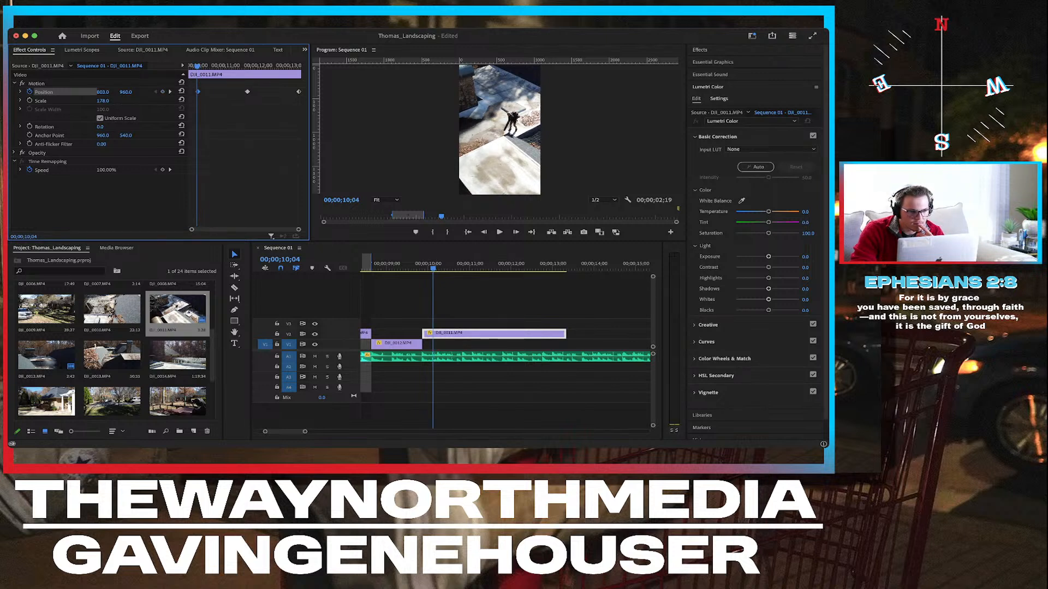
pyautogui.moveTo(103, 92); pyautogui.dragTo(148, 92)
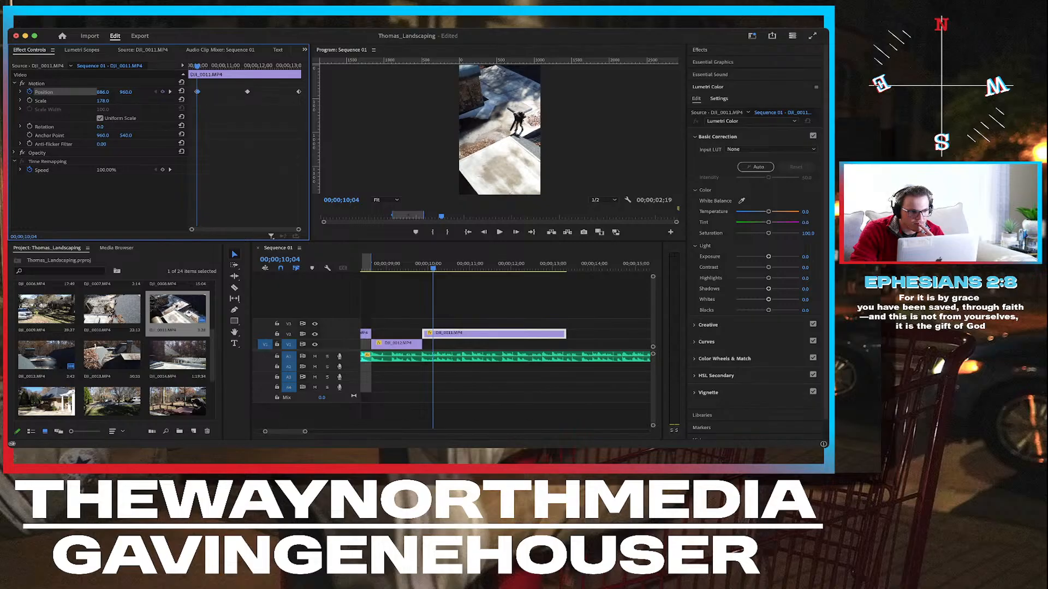
# Play the start of the DJI_0011 clip repeatedly to check how the position animation follows the moving subject.
pyautogui.press('Left')
pyautogui.press('Left')
pyautogui.press('Left')
pyautogui.press('Up')
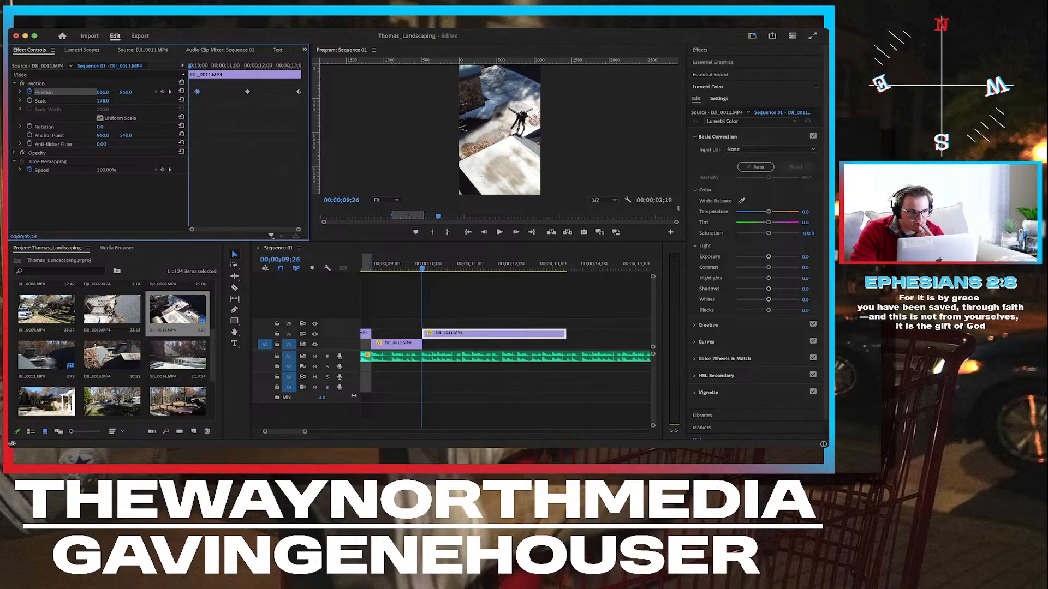
pyautogui.press('space')
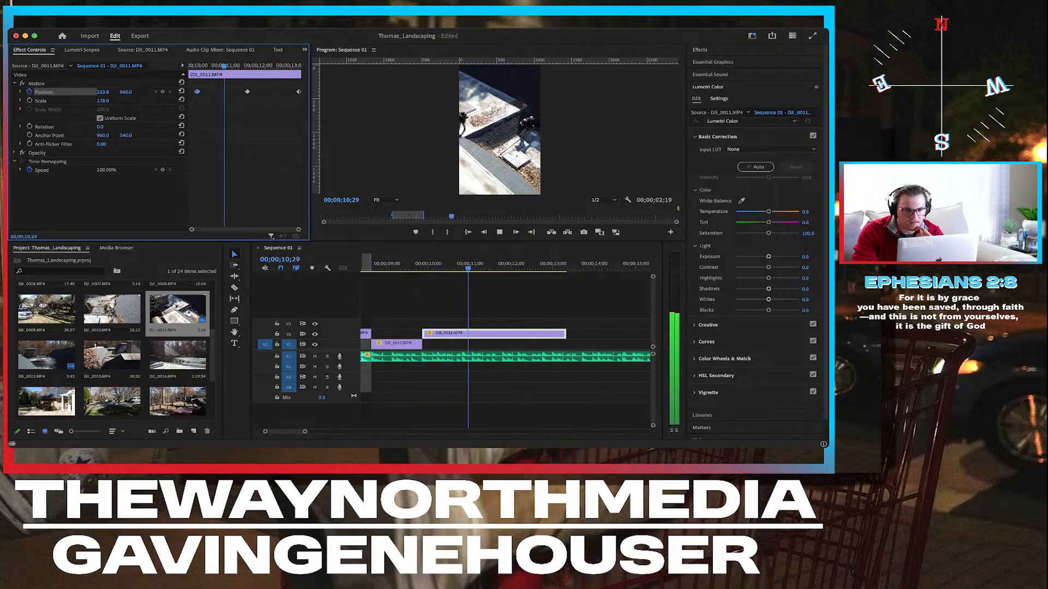
pyautogui.press('space')
pyautogui.press('Up')
pyautogui.press('space')
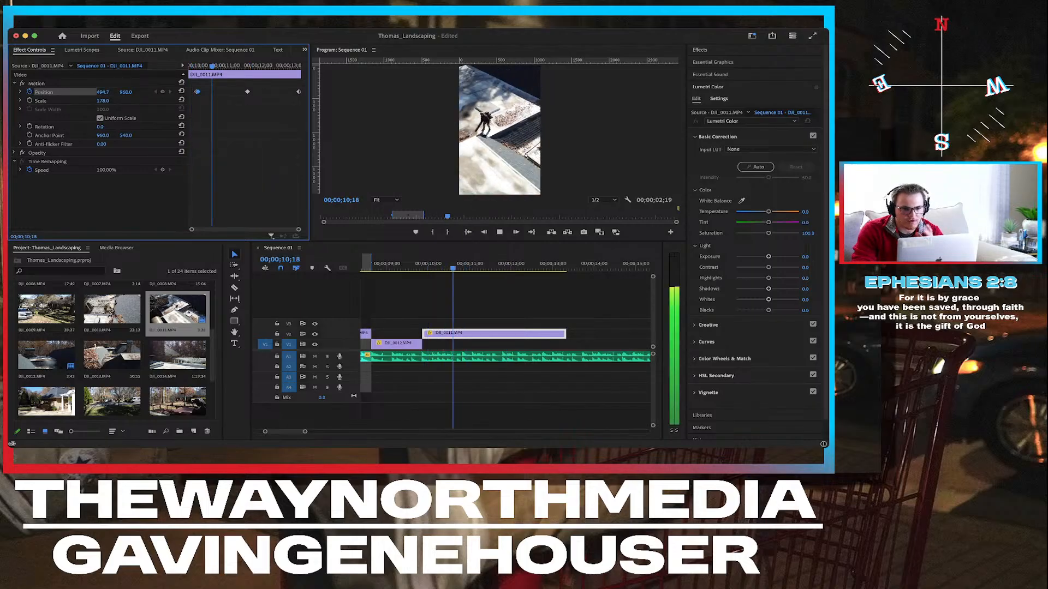
pyautogui.press('space')
pyautogui.press('Up')
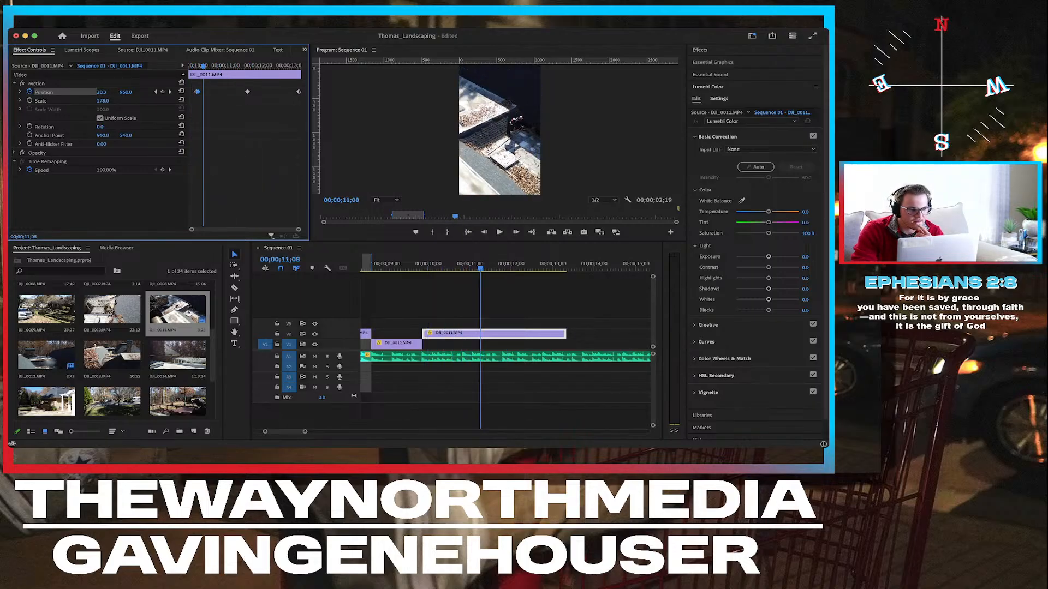
pyautogui.press('space')
pyautogui.press('space')
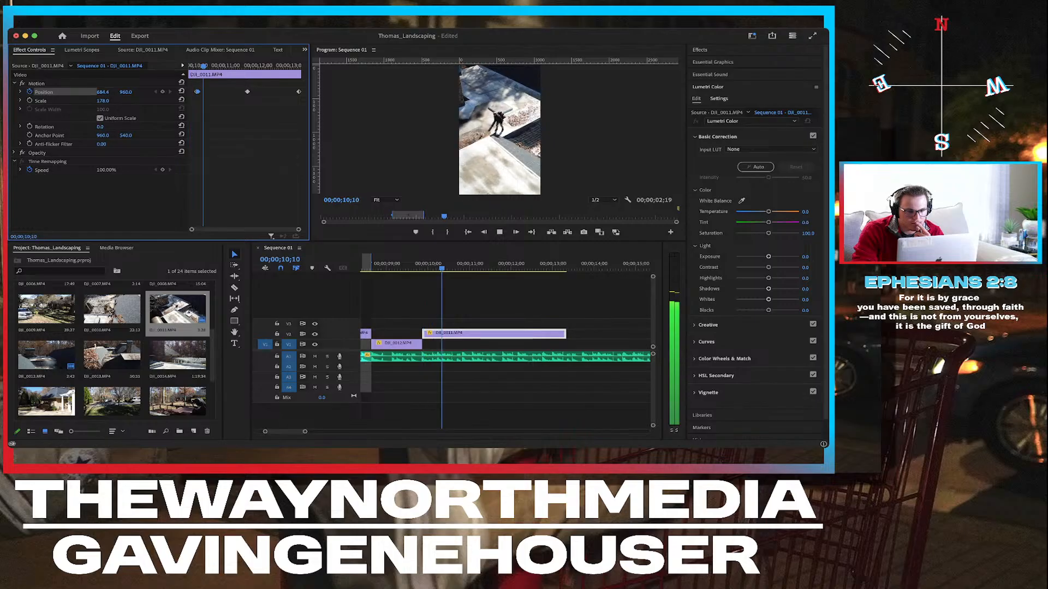
# Add a position keyframe on the first frame of the DJI_0011 clip at 00;00;09;26, keeping horizontal position 886.
pyautogui.press('Left')
pyautogui.press('Left')
pyautogui.press('Left')
pyautogui.press('Left')
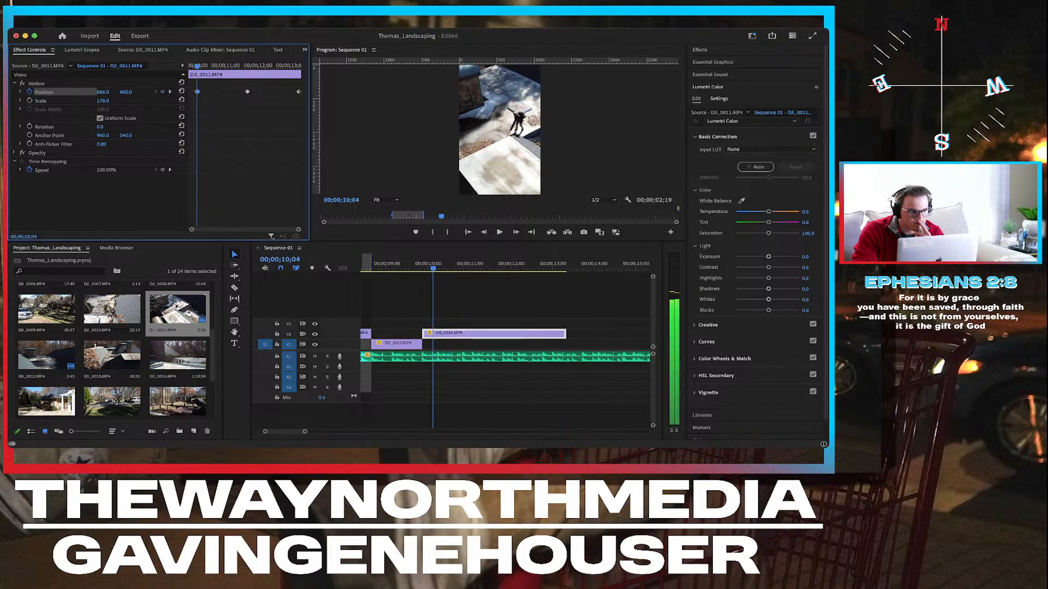
pyautogui.press('Left')
pyautogui.press('Left')
pyautogui.press('Left')
pyautogui.press('Left')
pyautogui.press('Left')
pyautogui.press('Left')
pyautogui.press('Left')
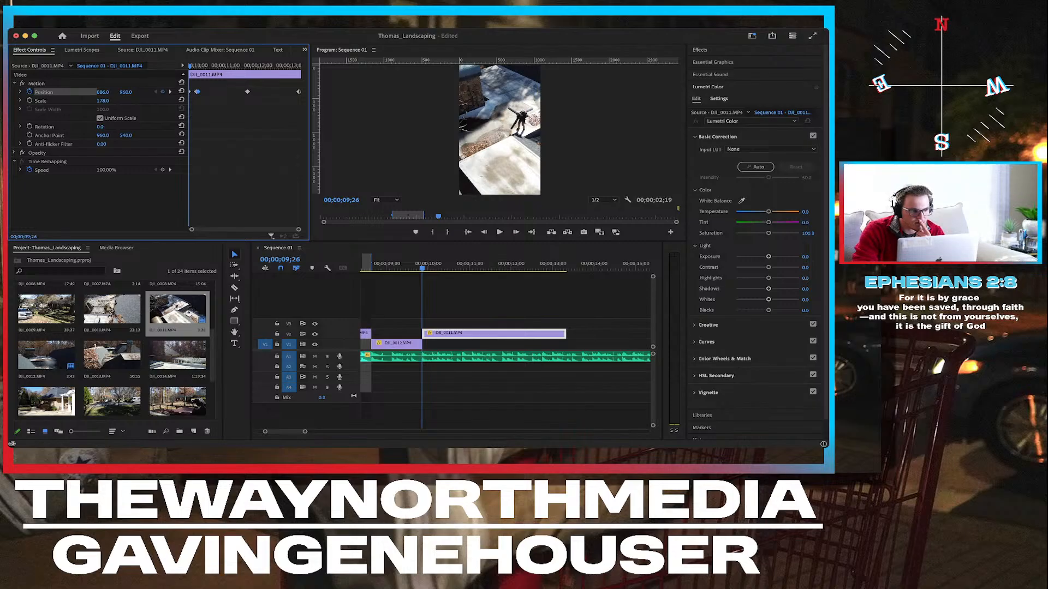
# Play through the DJI_0011 clip and trim its end back to 00;00;13;00.
pyautogui.press('space')
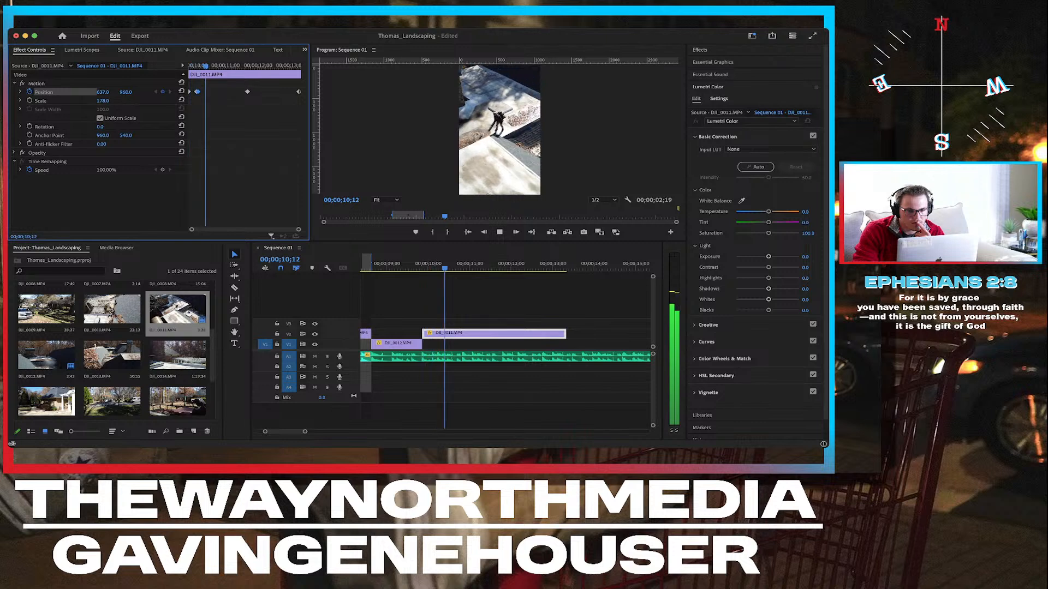
pyautogui.press('space')
pyautogui.click(420, 264)
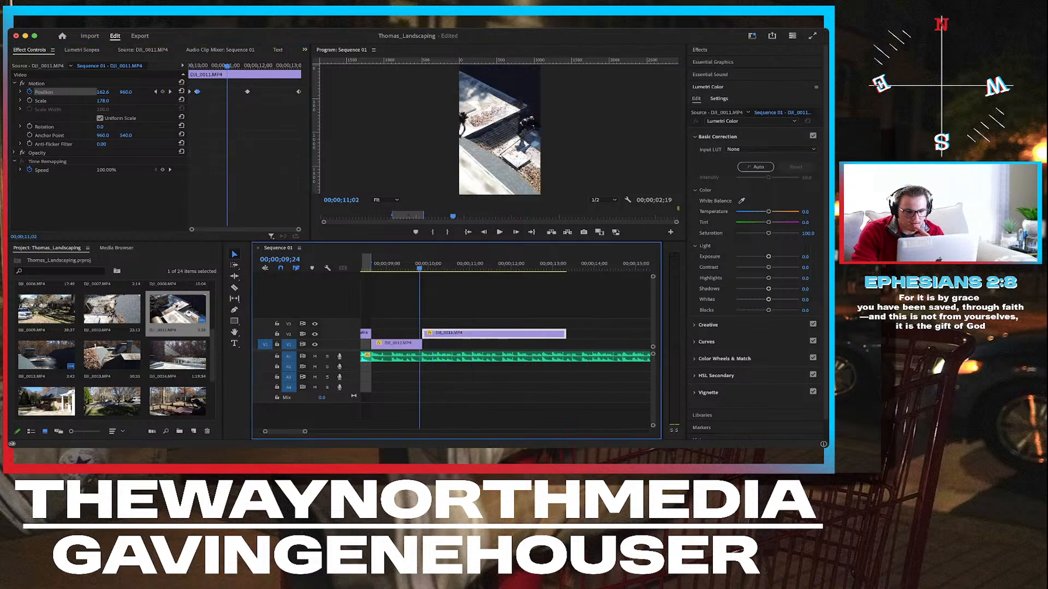
pyautogui.press('space')
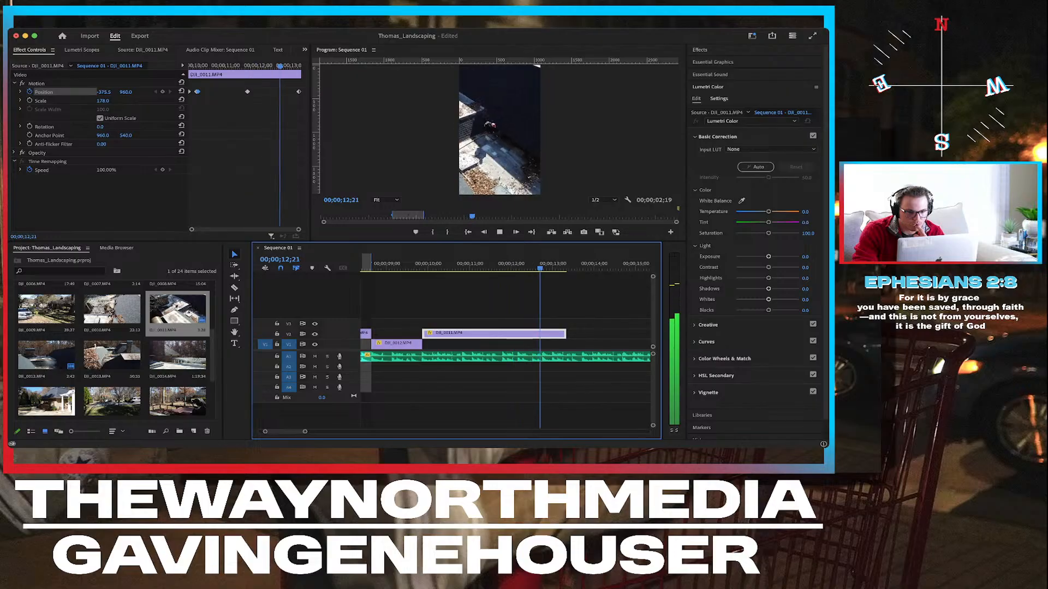
pyautogui.press('space')
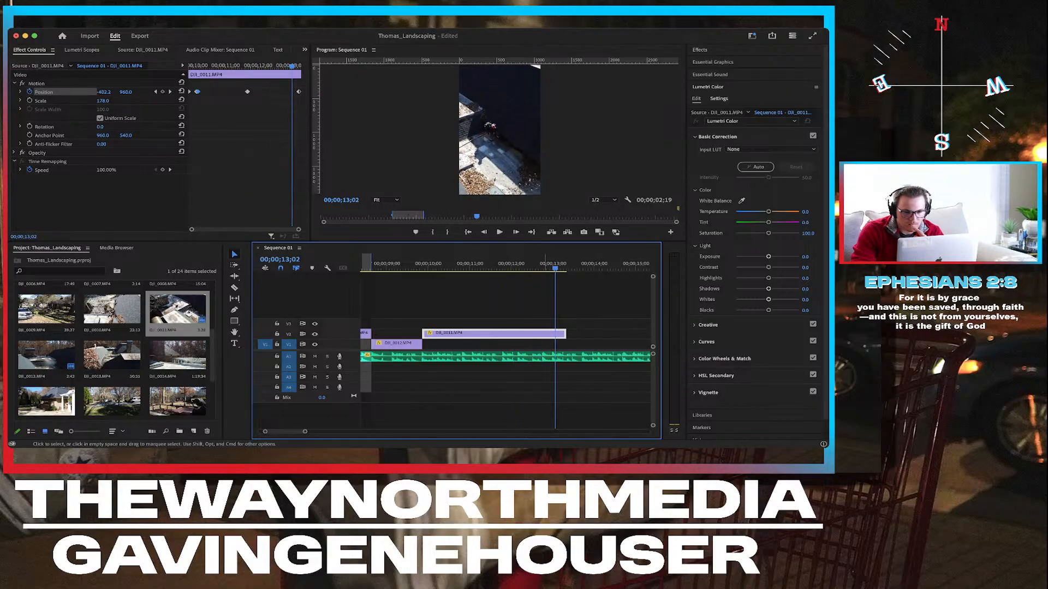
pyautogui.press('Left')
pyautogui.press('Left')
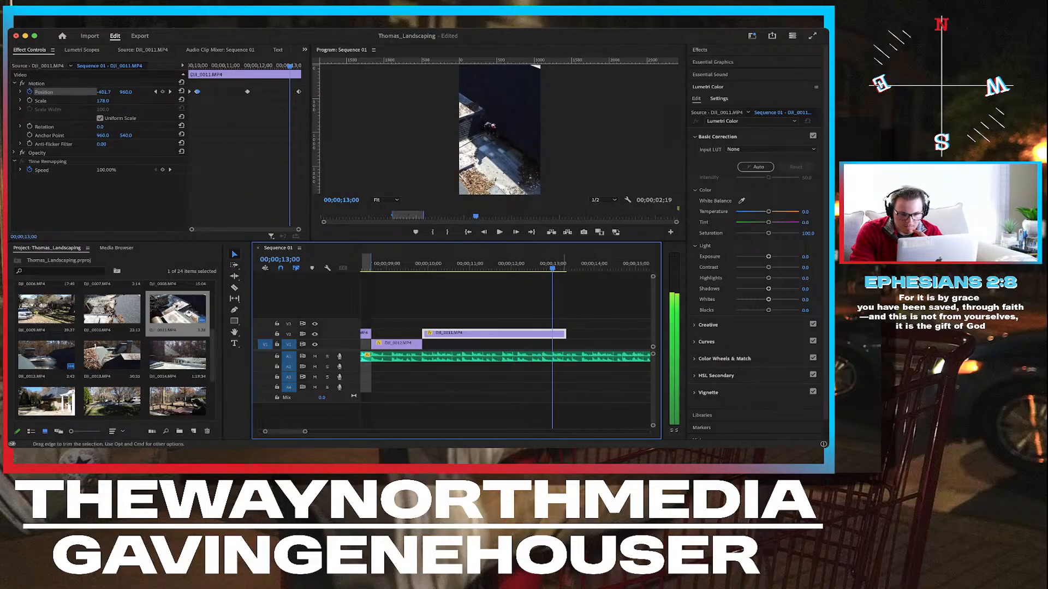
pyautogui.moveTo(566, 333); pyautogui.dragTo(552, 334)
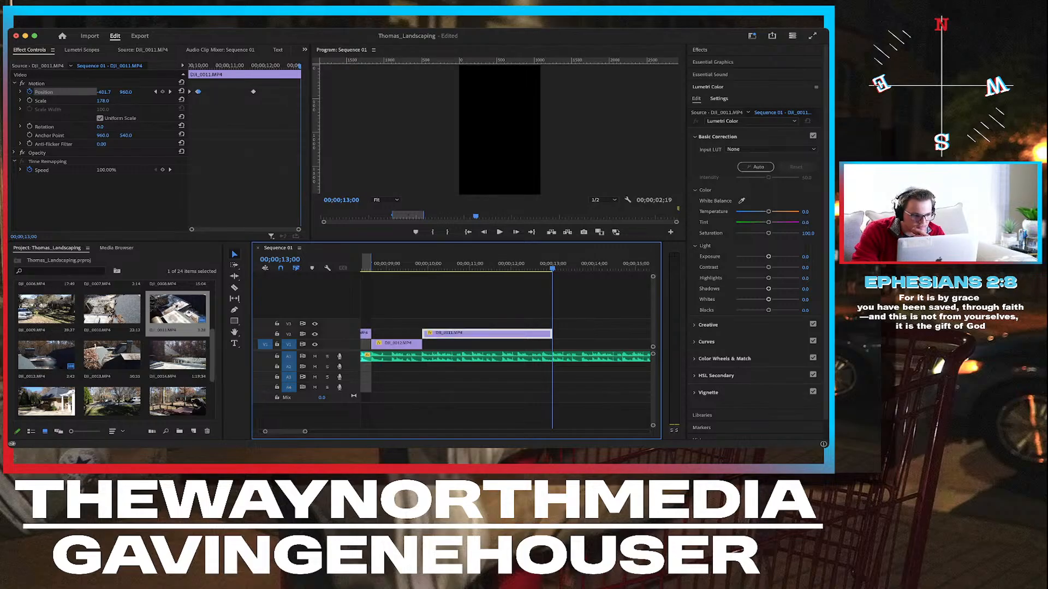
# Browse the project clips and open DJI_0013 in the source preview.
pyautogui.scroll(-3, 113, 351)
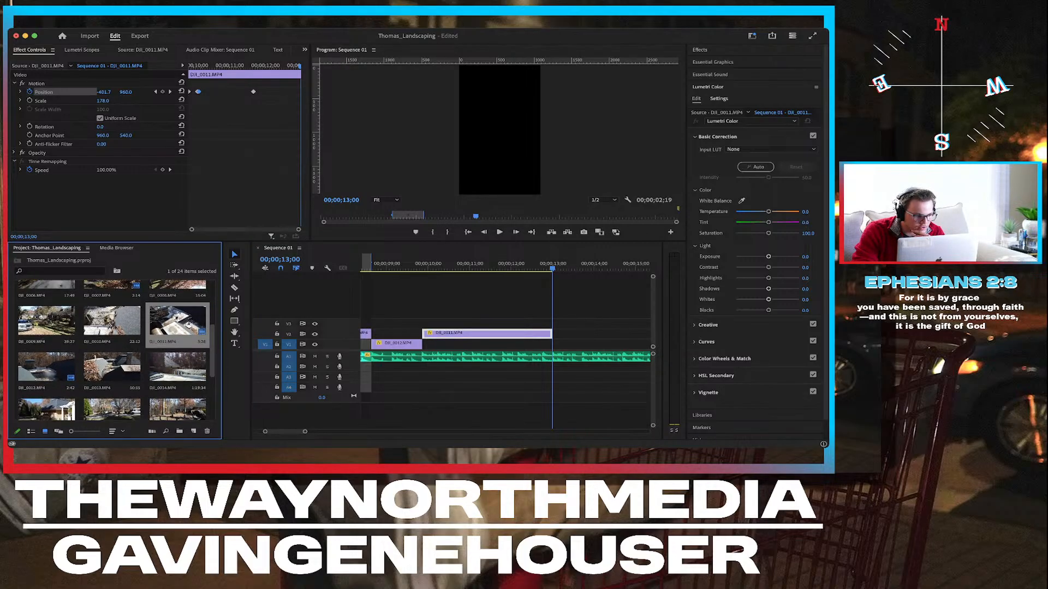
pyautogui.scroll(-5, 113, 351)
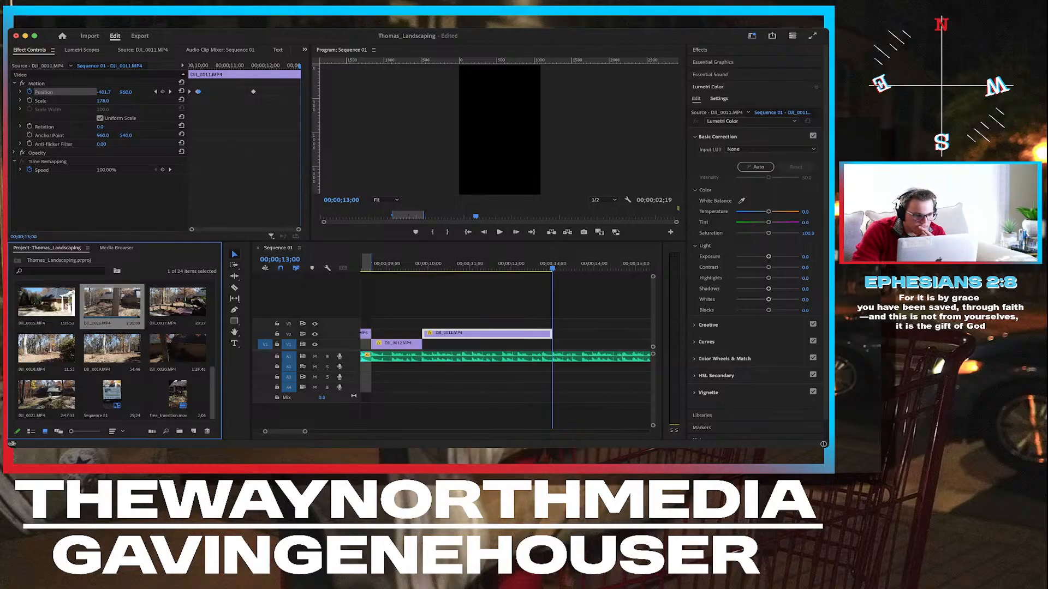
pyautogui.scroll(1, 112, 303)
pyautogui.scroll(4, 112, 350)
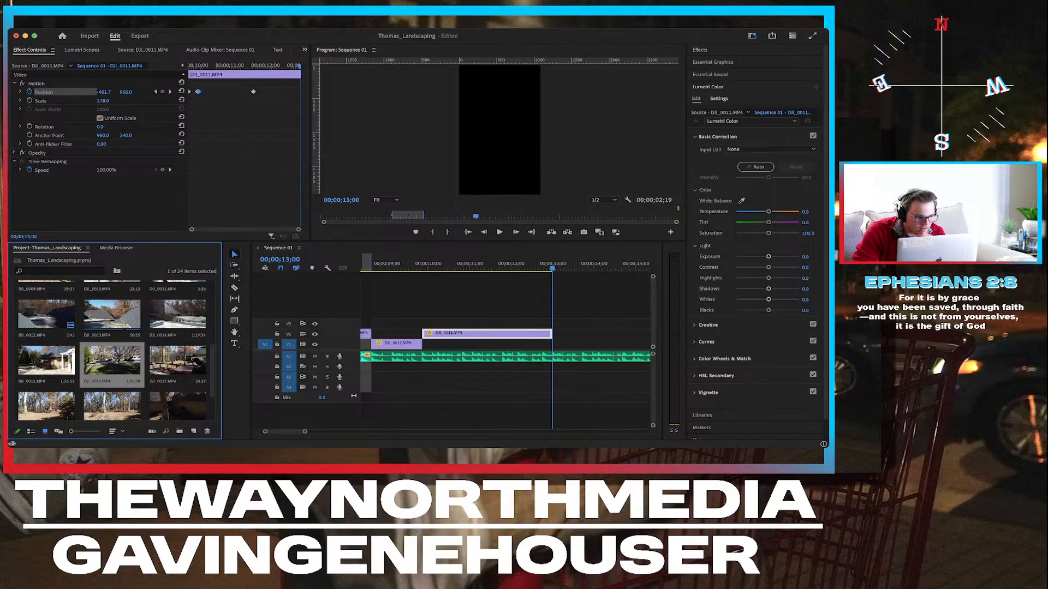
pyautogui.click(112, 316)
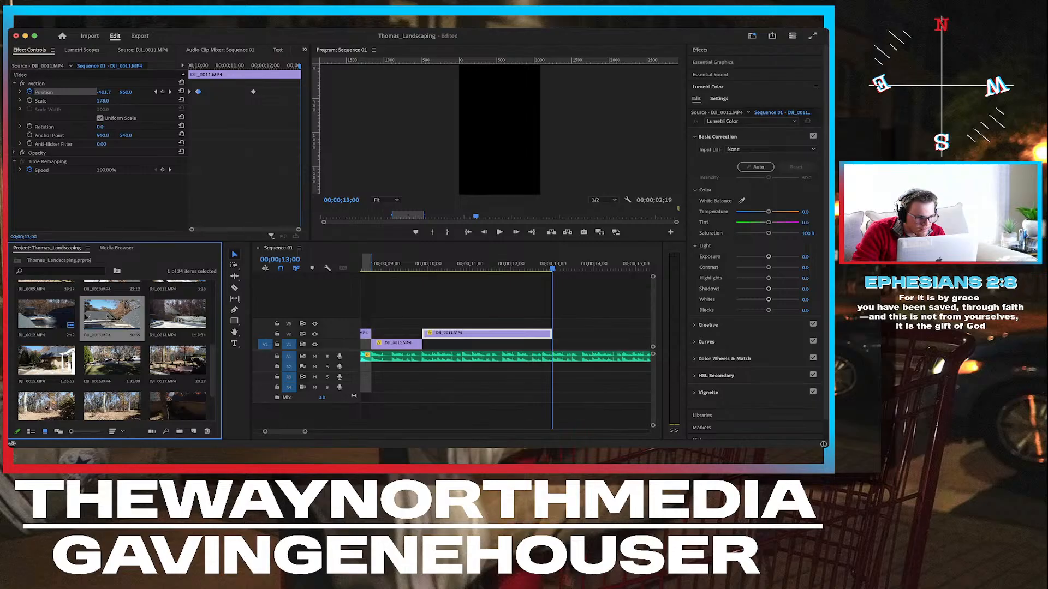
pyautogui.doubleClick(112, 315)
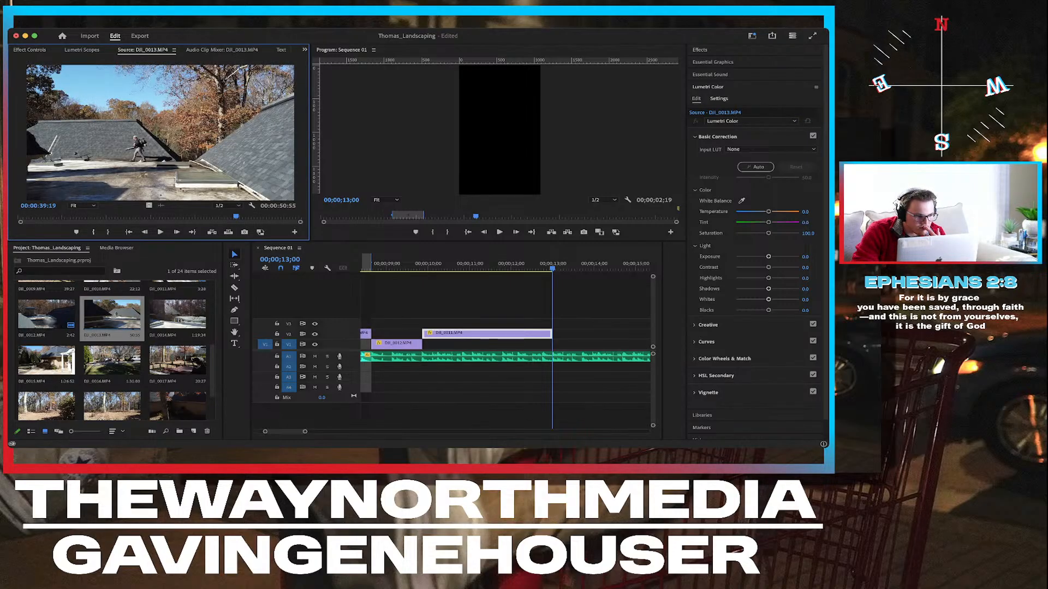
# Open the DJI_0012 source clip and search through it for the blowing leaves around 00:02:24:08.
pyautogui.doubleClick(47, 316)
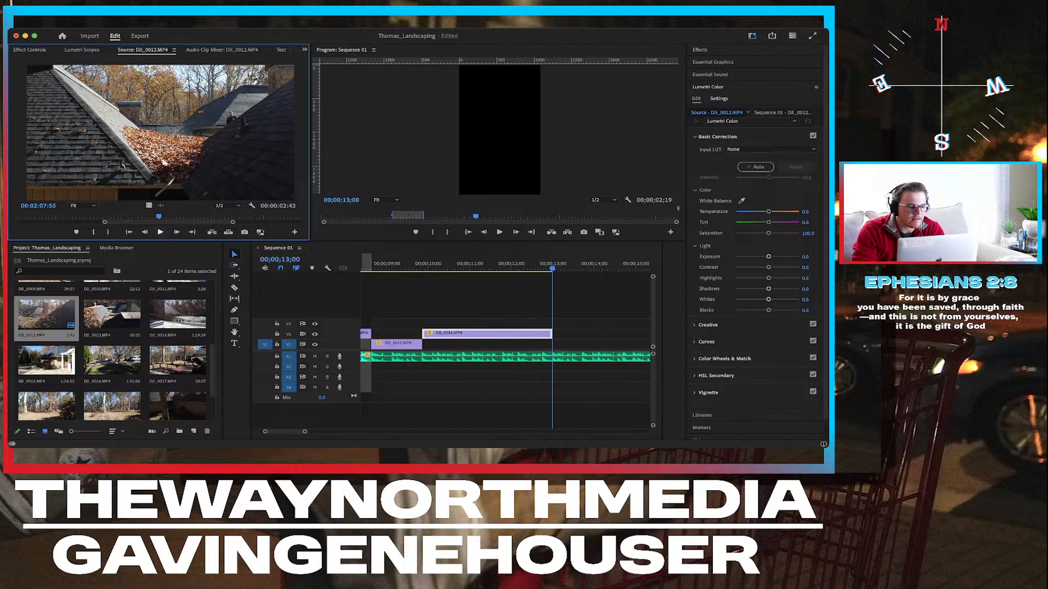
pyautogui.press('space')
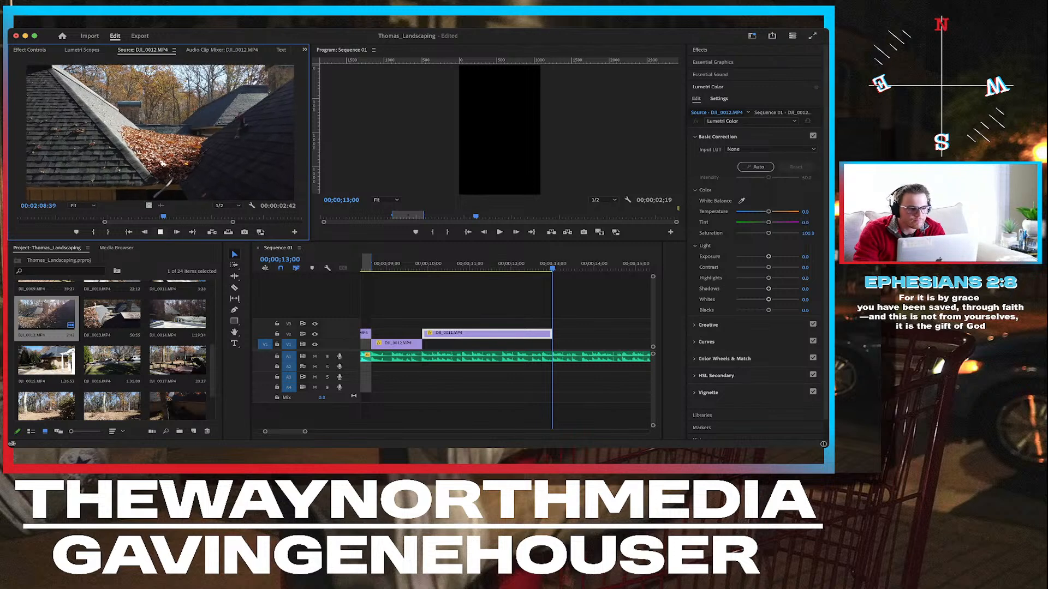
pyautogui.press('space')
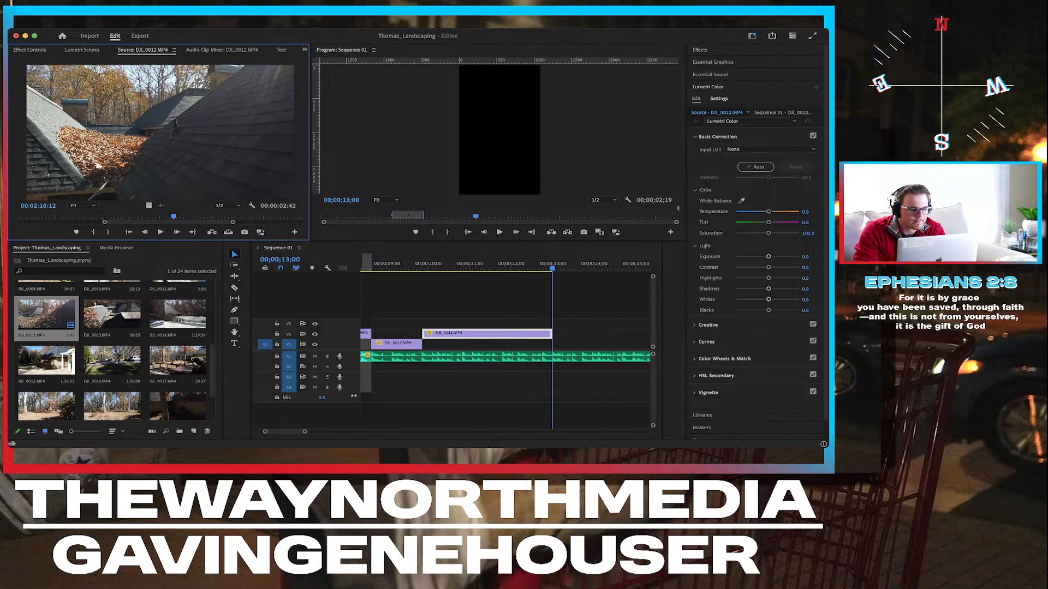
pyautogui.moveTo(173, 216); pyautogui.dragTo(275, 217)
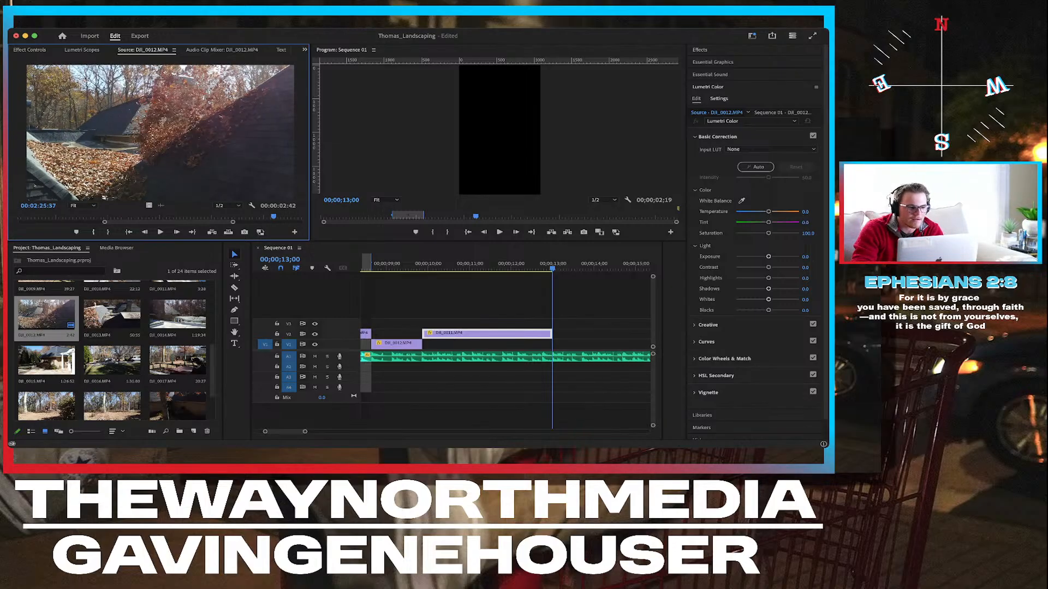
pyautogui.moveTo(274, 217); pyautogui.dragTo(264, 217)
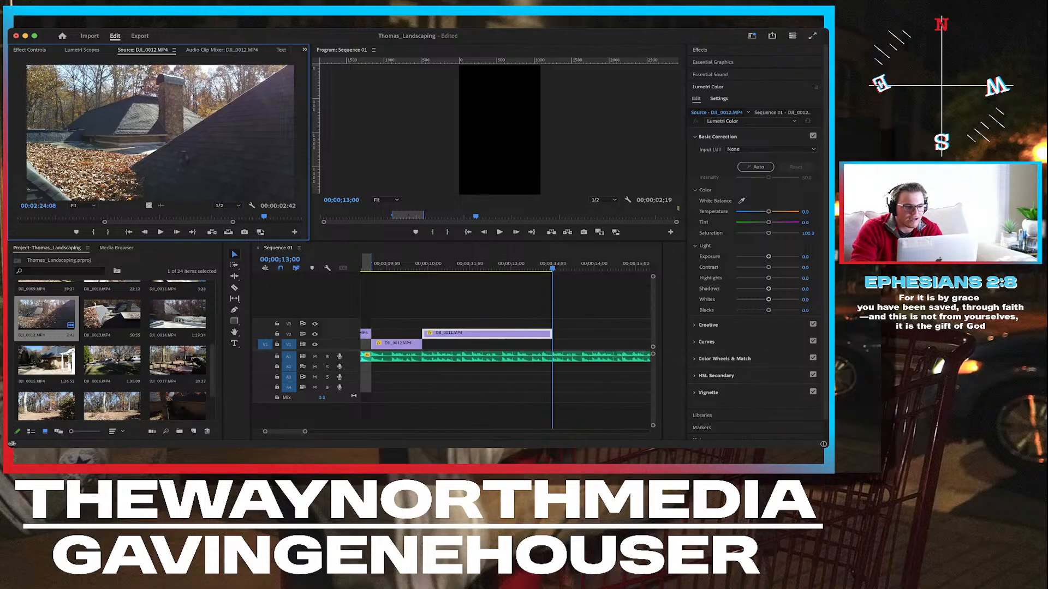
# Try an in point near 00:02:24:08 on the DJI_0012 source and preview the footage from there.
pyautogui.click(93, 232)
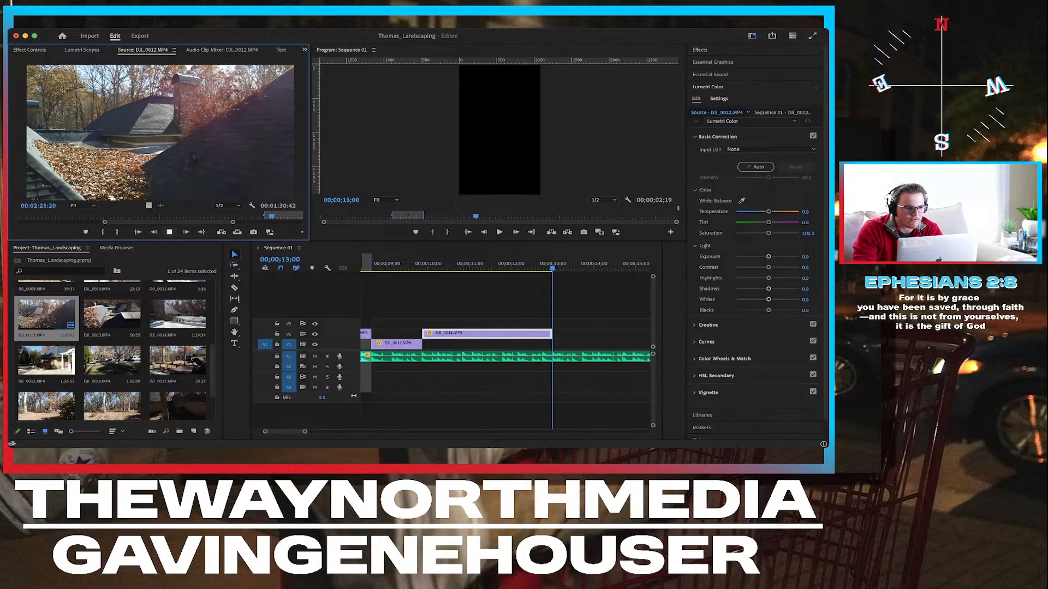
pyautogui.press('space')
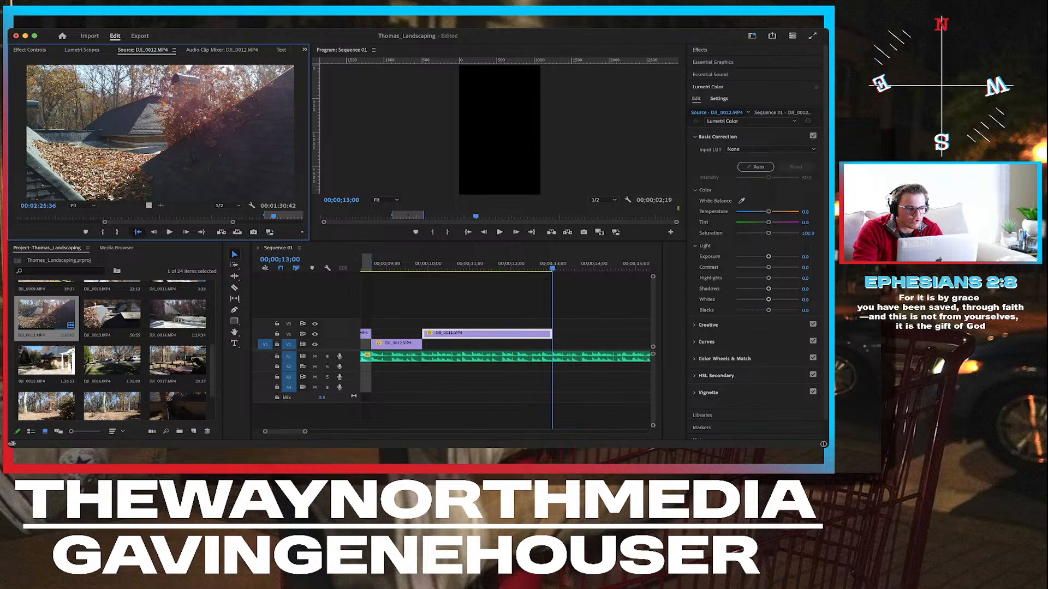
pyautogui.click(138, 232)
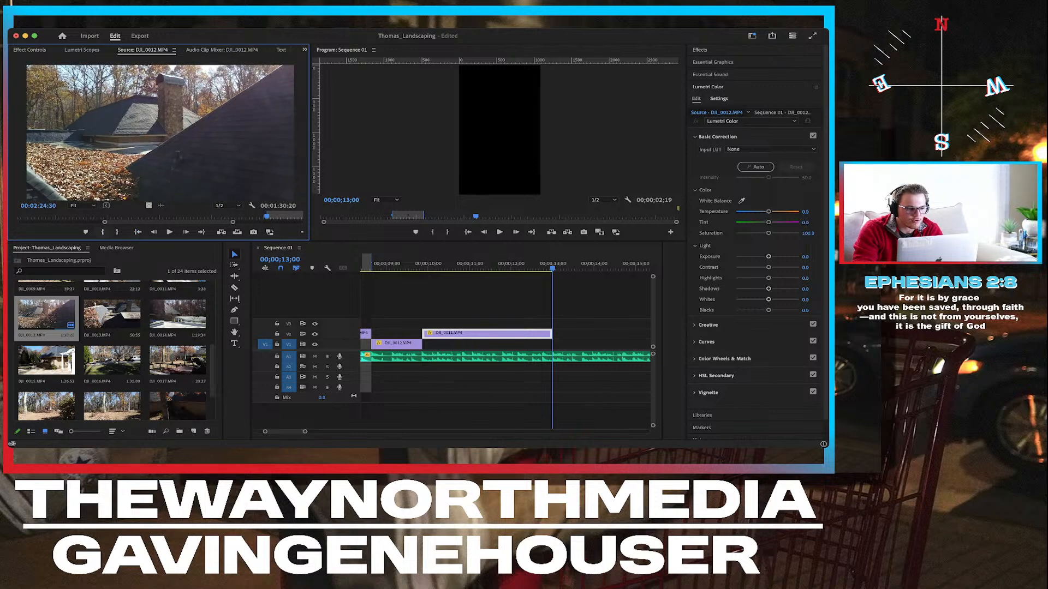
pyautogui.press('space')
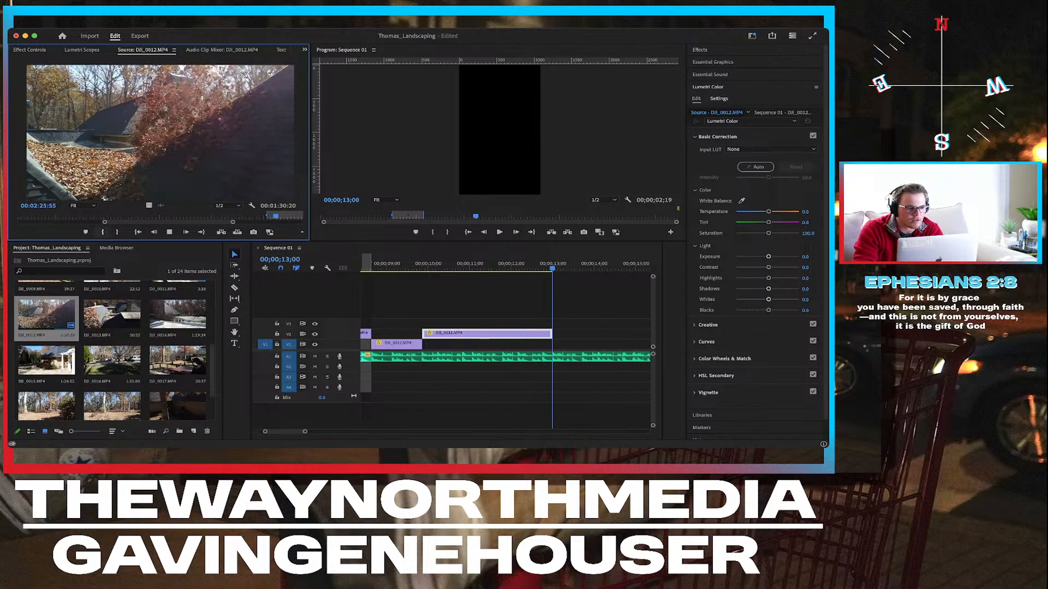
pyautogui.press('space')
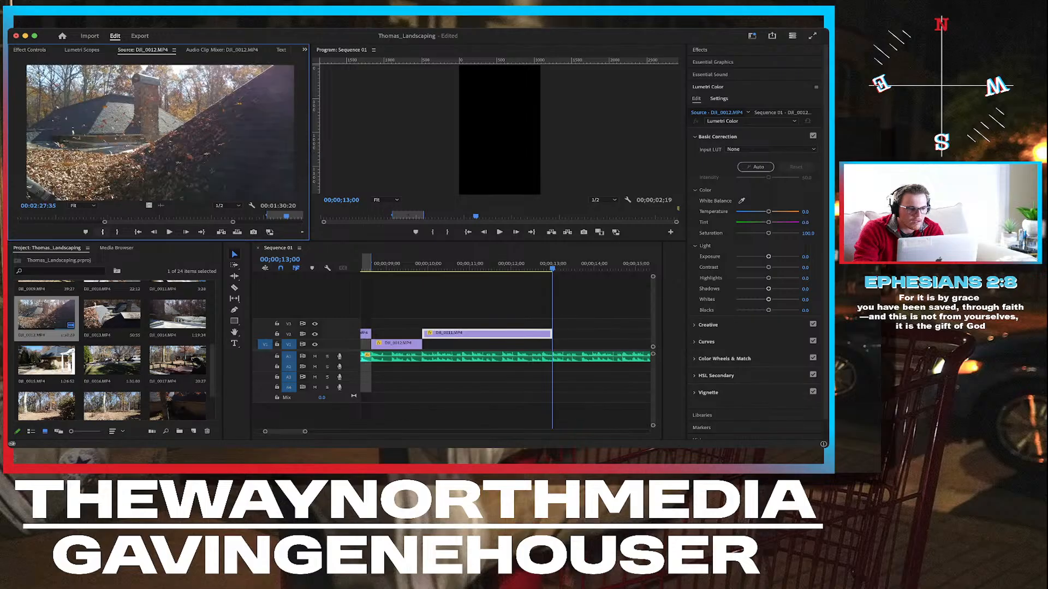
# Mark the DJI_0012 source section from an in point at 00:02:26:02 to an out point at 00:02:30:08.
pyautogui.press('space')
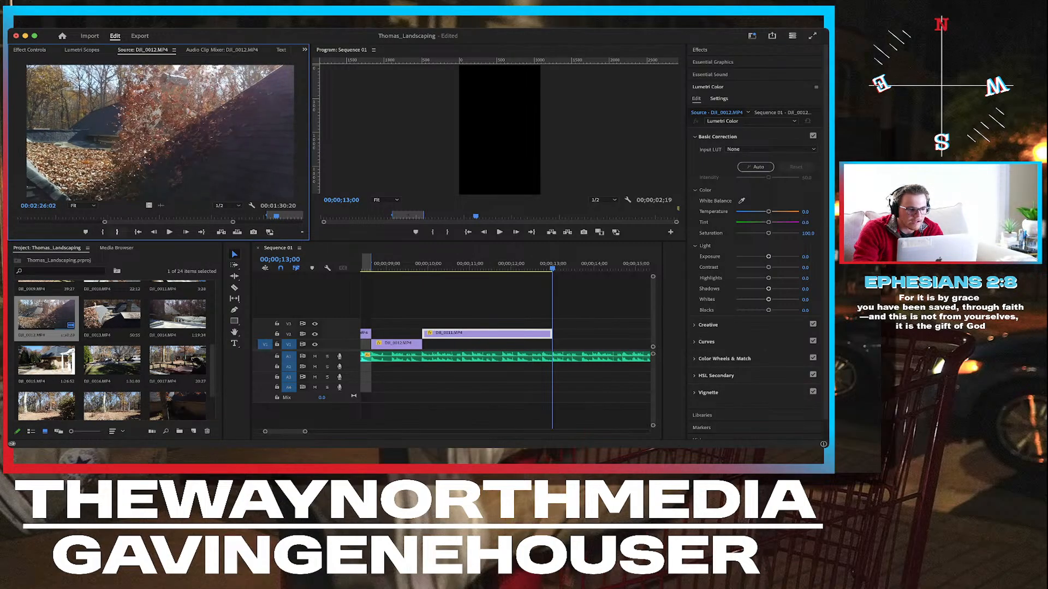
pyautogui.press('i')
pyautogui.press('space')
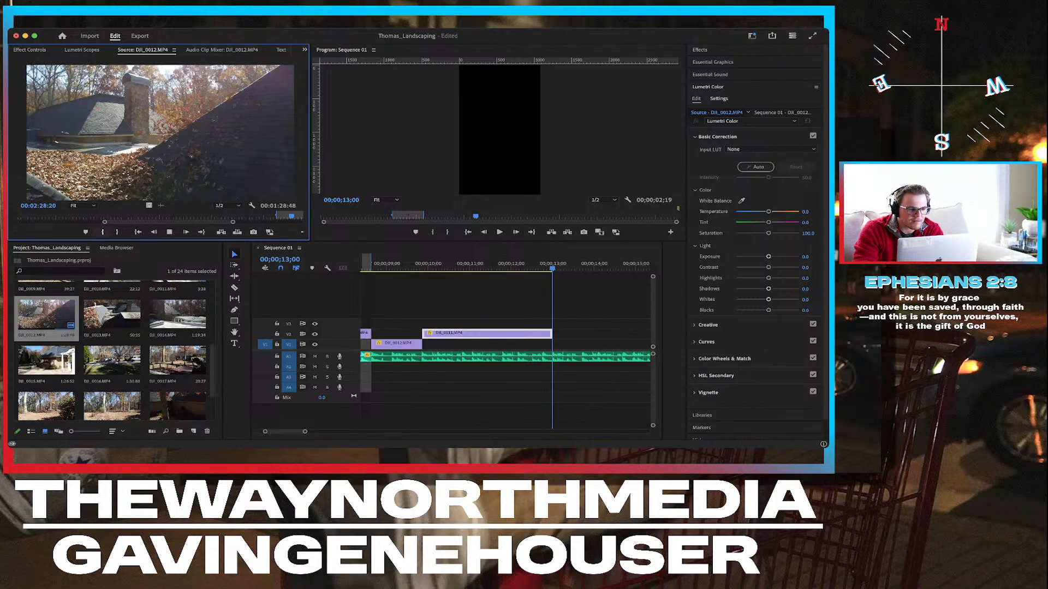
pyautogui.press('space')
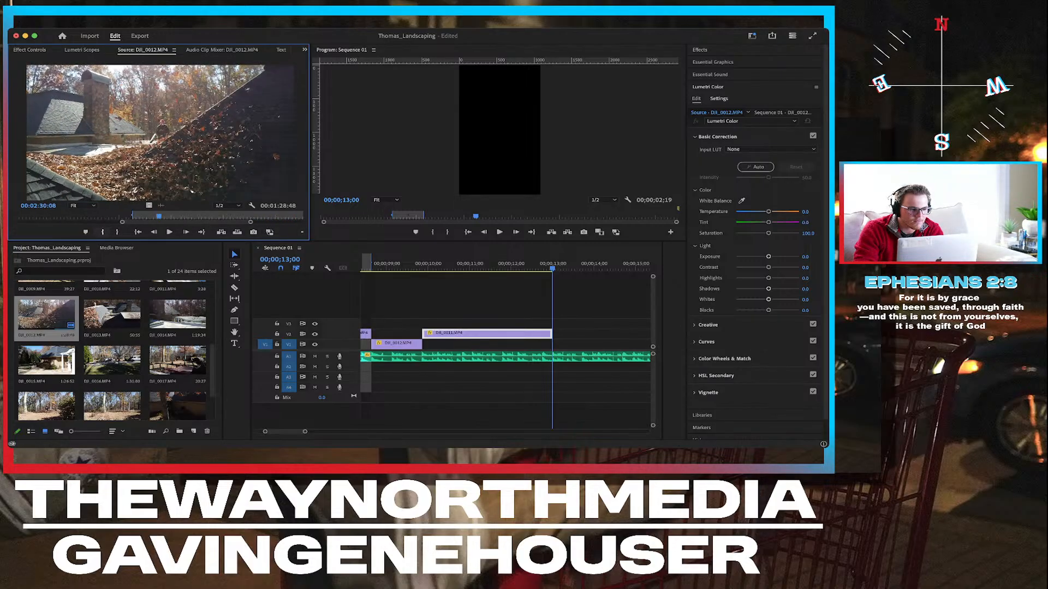
pyautogui.press('o')
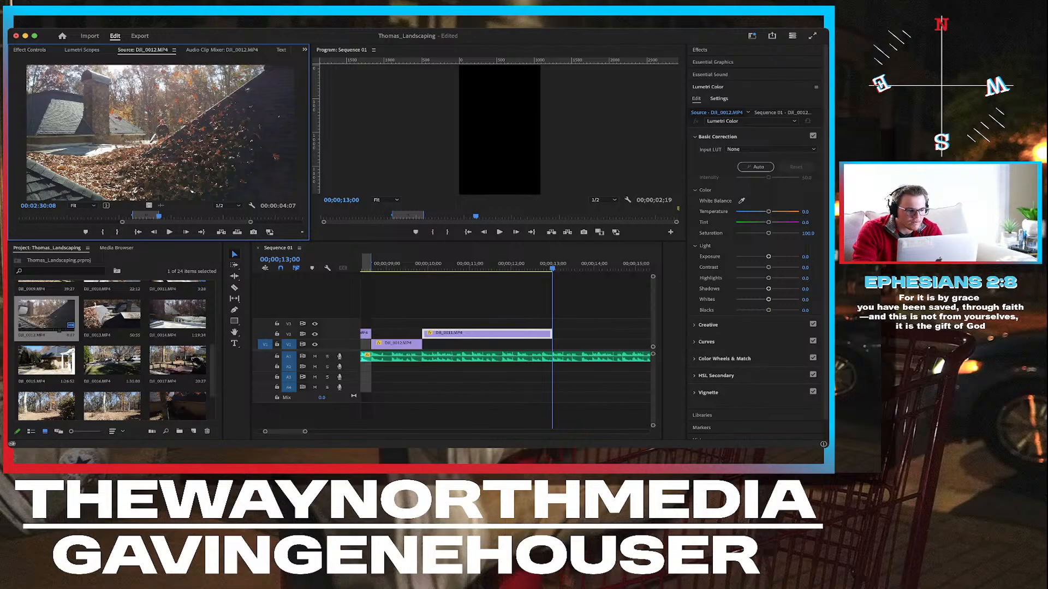
# Place the marked DJI_0012 section on track V3 at 00;00;13;00, directly after the DJI_0011 clip.
pyautogui.click(59, 316)
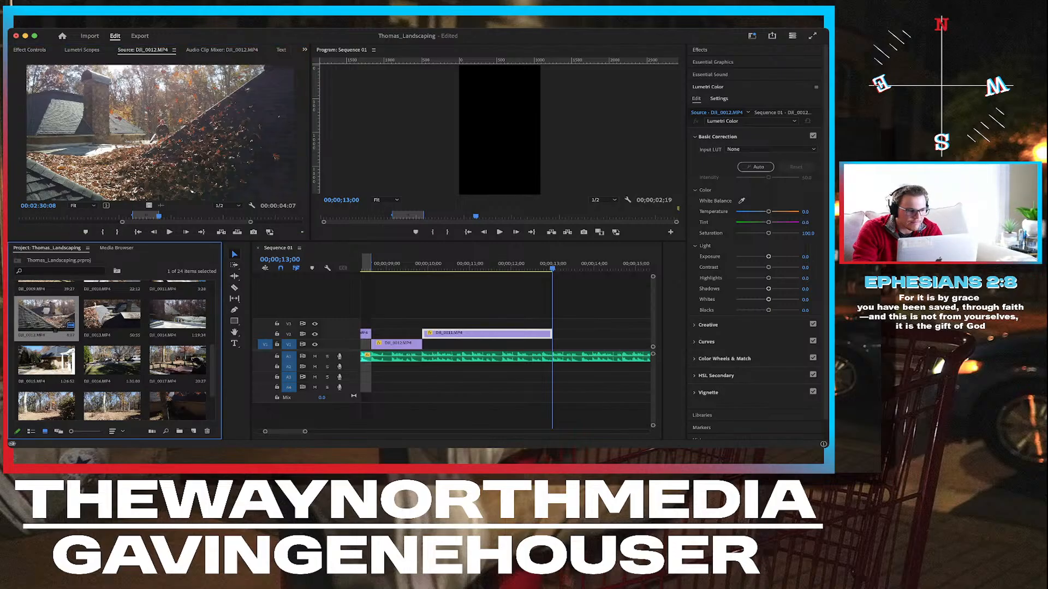
pyautogui.moveTo(58, 317); pyautogui.dragTo(554, 325)
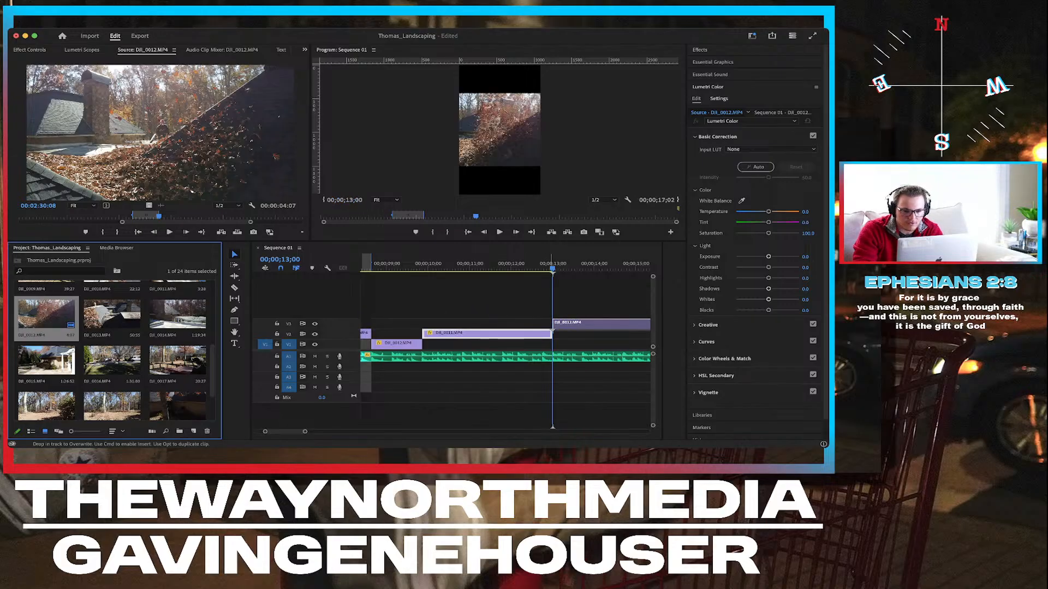
pyautogui.hscroll(5, 507, 355)
# Scale the new DJI_0012 clip to 178 and set its horizontal position to 338.
pyautogui.click(503, 324)
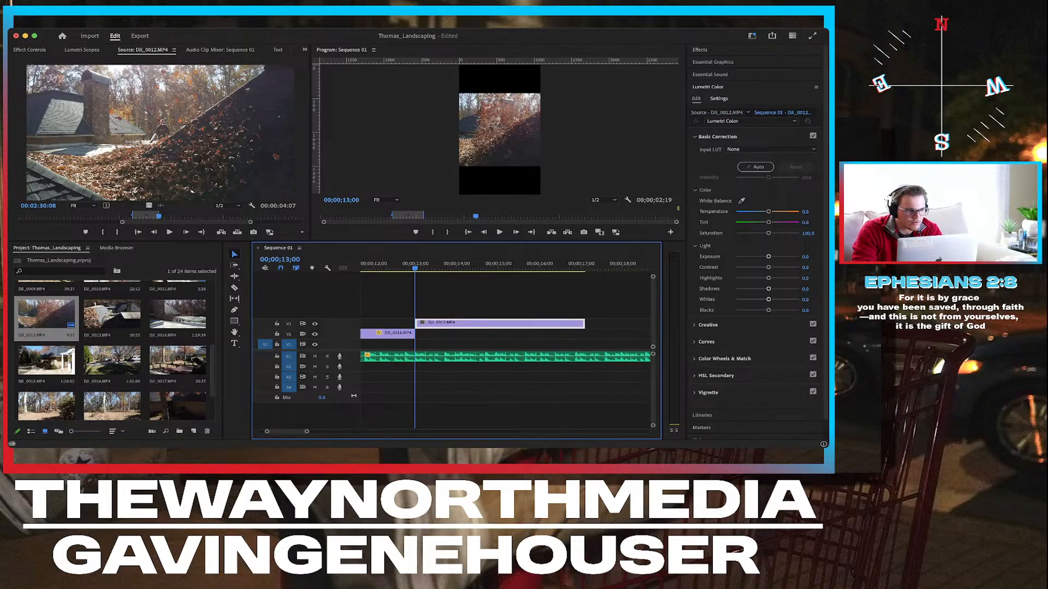
pyautogui.hotkey('shift', '5')
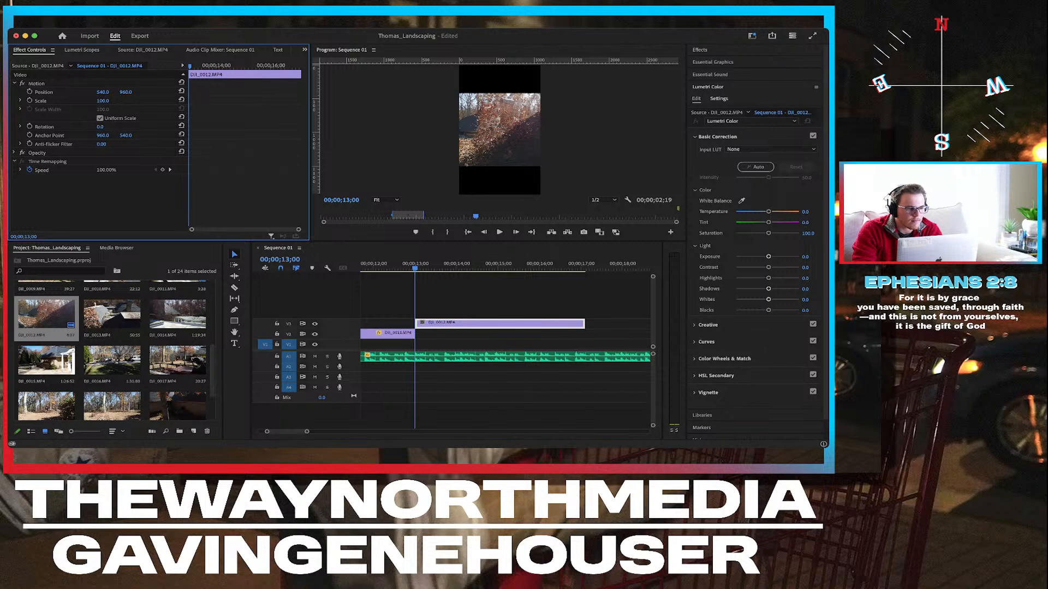
pyautogui.click(103, 101)
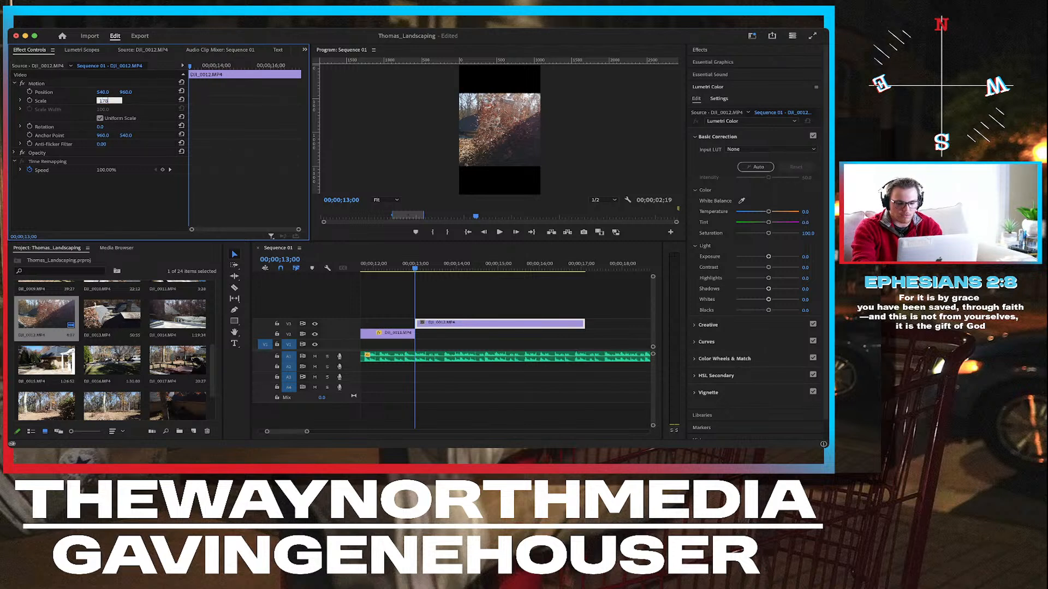
pyautogui.press('Return')
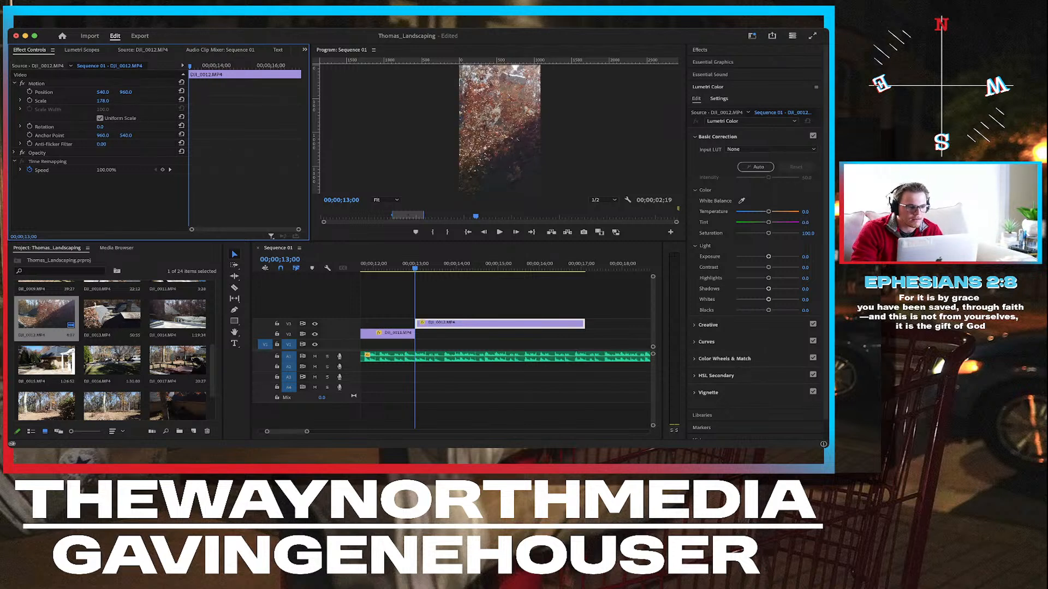
pyautogui.moveTo(102, 92); pyautogui.dragTo(11, 92)
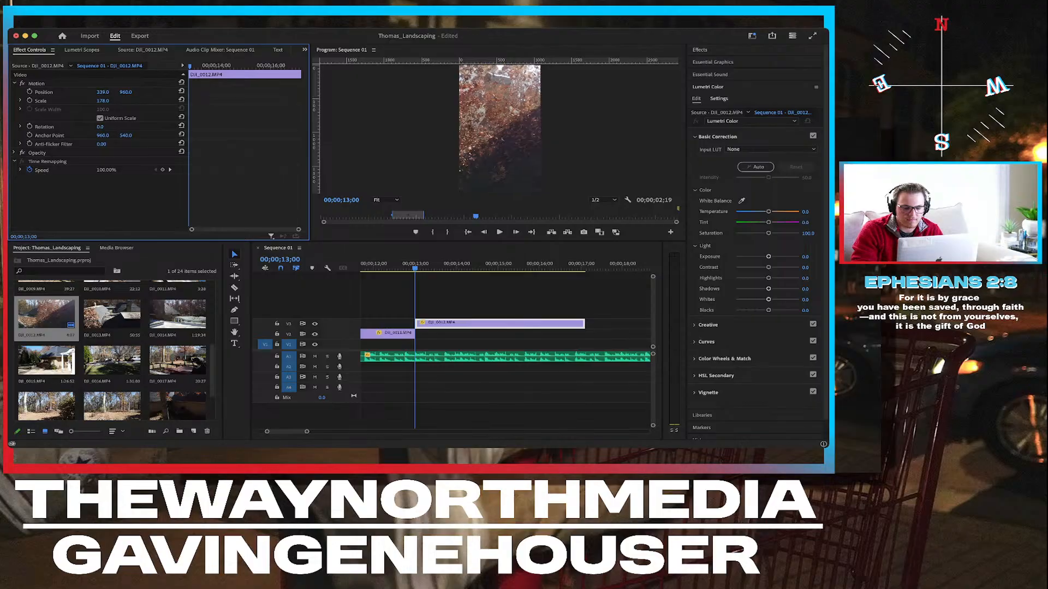
# Play through the DJI_0012 clip and slow its speed to 70%.
pyautogui.press('space')
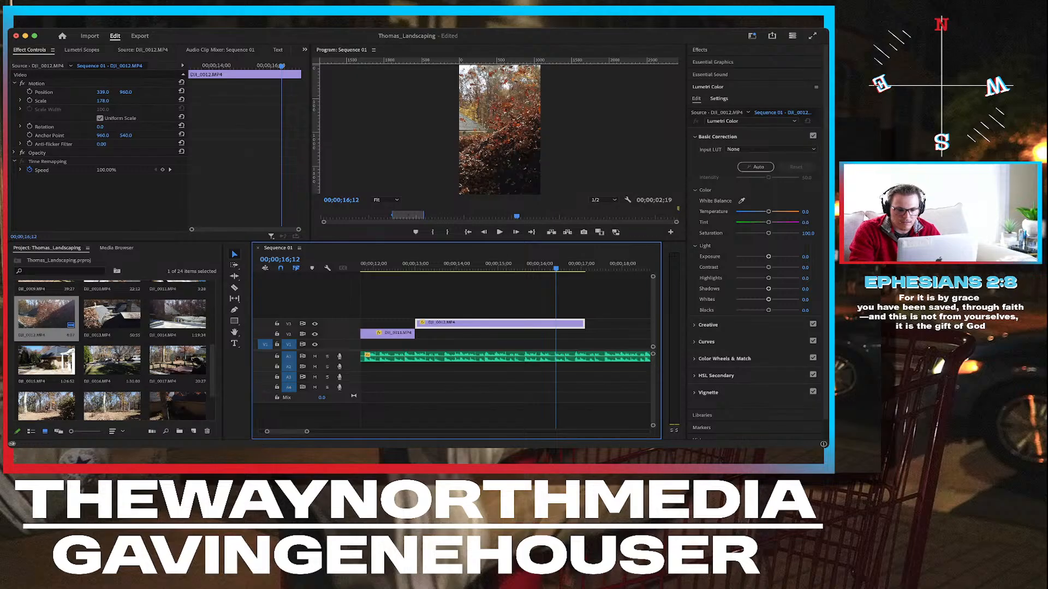
pyautogui.press('super+r')
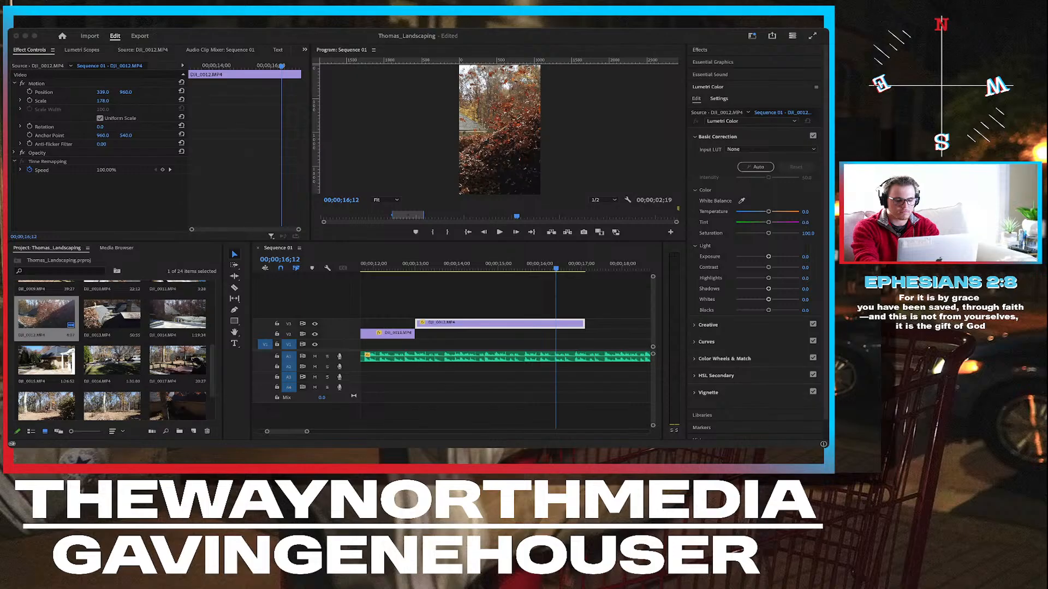
pyautogui.press('Return')
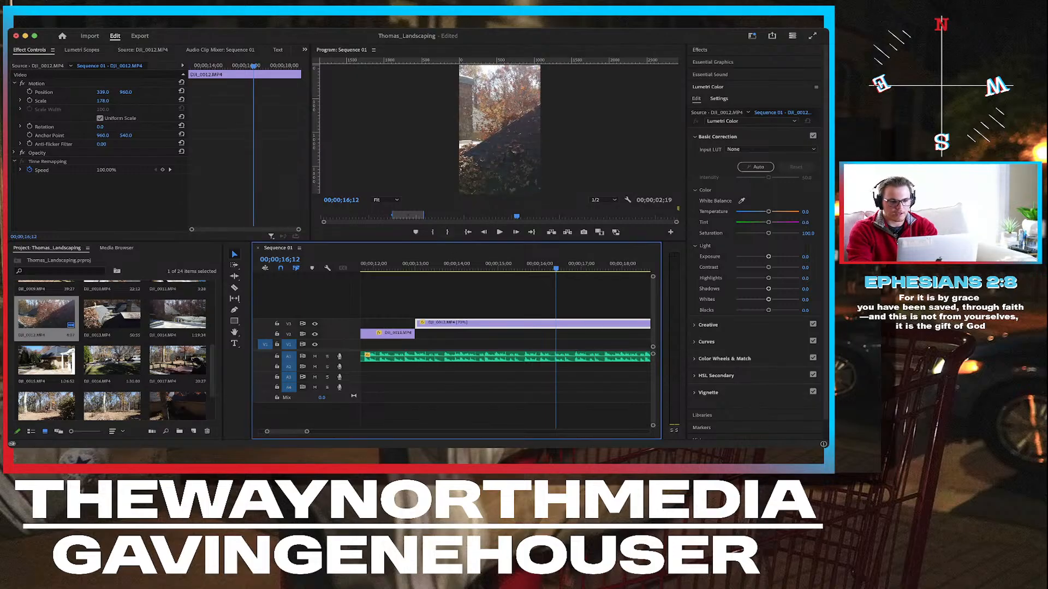
# Play the slowed DJI_0012 clip from its start to find the usable part.
pyautogui.press('Up')
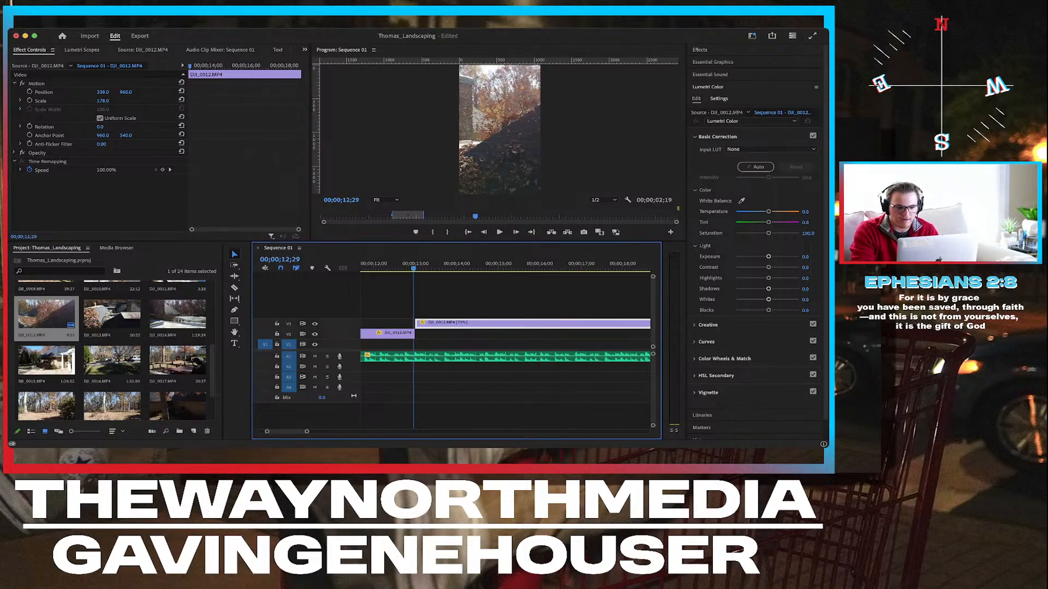
pyautogui.press('space')
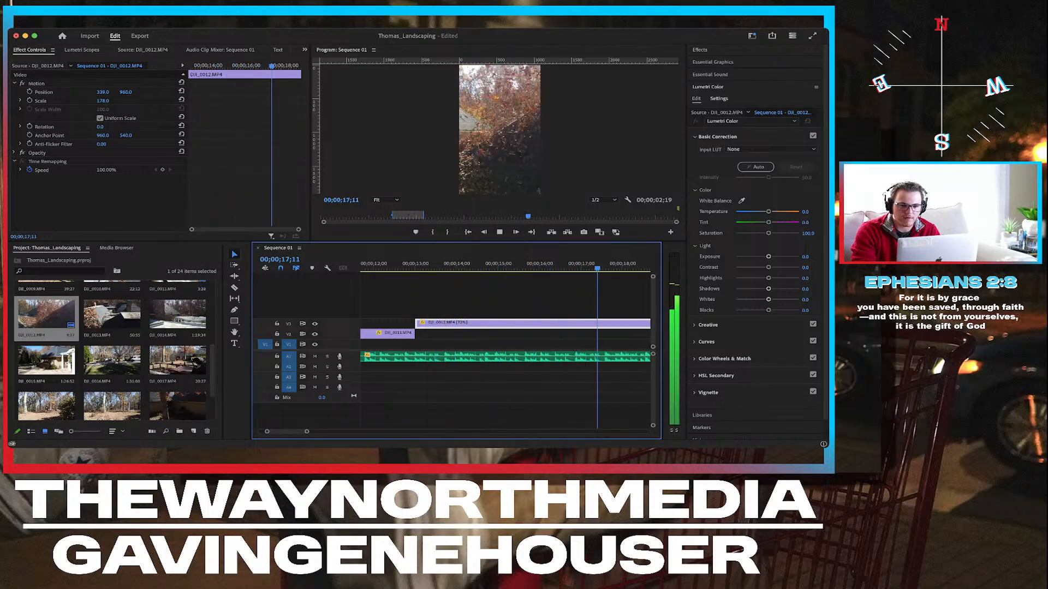
pyautogui.press('space')
pyautogui.press('j')
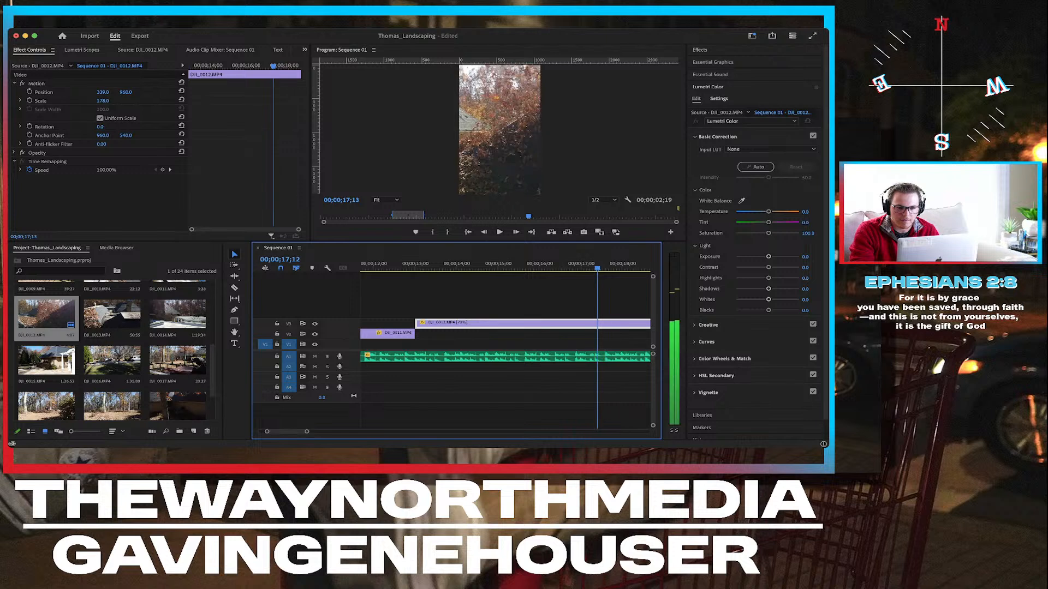
# Trim the start of the DJI_0012 clip to the frame at 00;00;15;29 and close the gap back to 00;00;13;00.
pyautogui.press('Left')
pyautogui.press('Left')
pyautogui.press('Left')
pyautogui.press('Left')
pyautogui.press('Left')
pyautogui.press('Left')
pyautogui.press('Left')
pyautogui.press('Left')
pyautogui.press('Left')
pyautogui.press('Left')
pyautogui.press('Left')
pyautogui.press('Left')
pyautogui.press('Left')
pyautogui.press('Left')
pyautogui.press('Left')
pyautogui.press('Left')
pyautogui.press('Left')
pyautogui.press('Left')
pyautogui.press('Left')
pyautogui.press('Left')
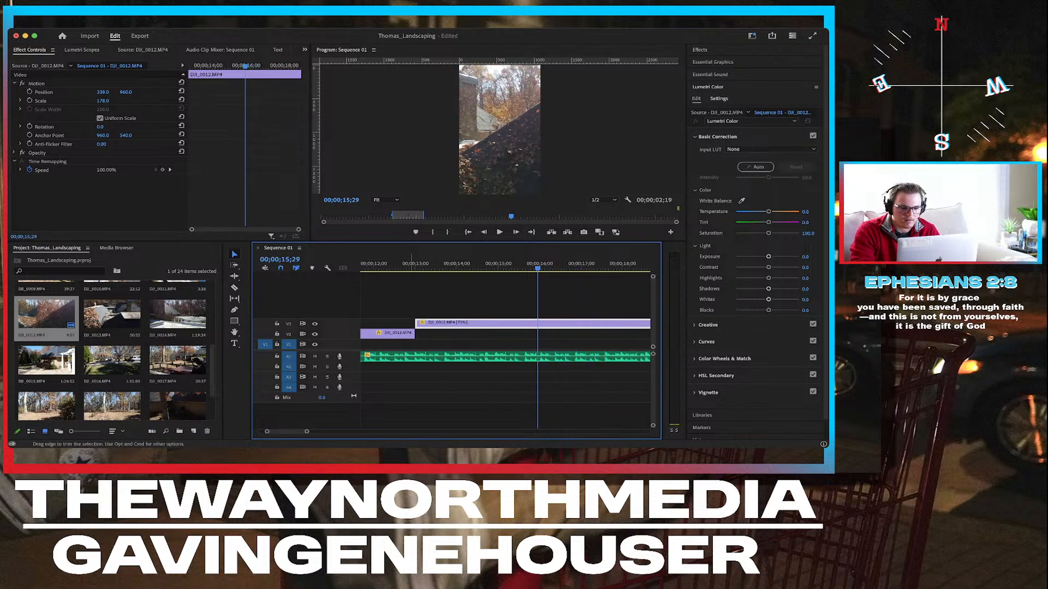
pyautogui.moveTo(416, 323); pyautogui.dragTo(450, 323)
# Play the trimmed DJI_0012 clip from the cut at 00;00;13;00 to check its timing.
pyautogui.click(409, 265)
pyautogui.press('space')
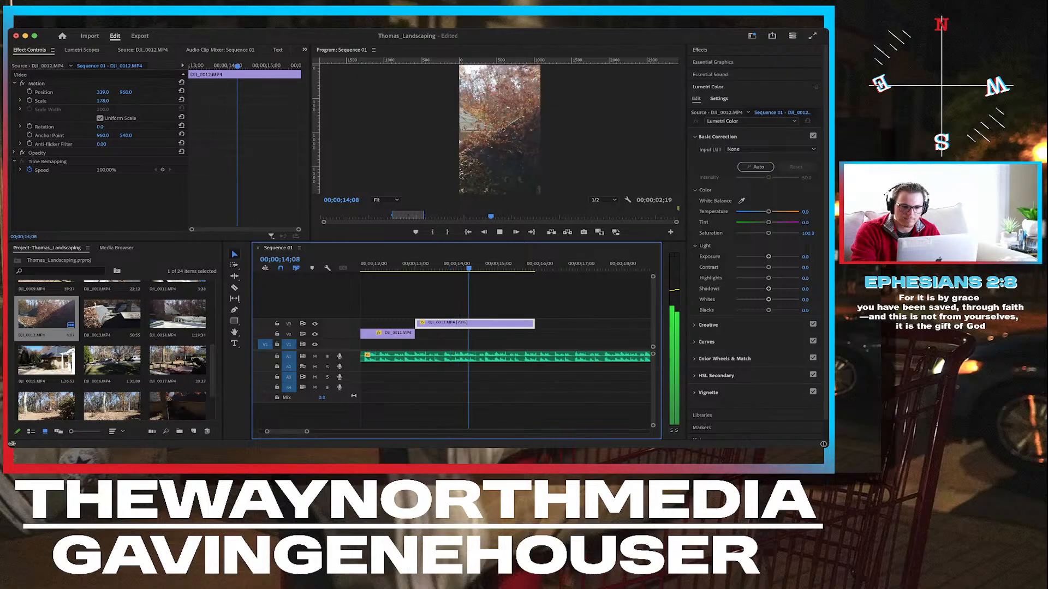
pyautogui.press('space')
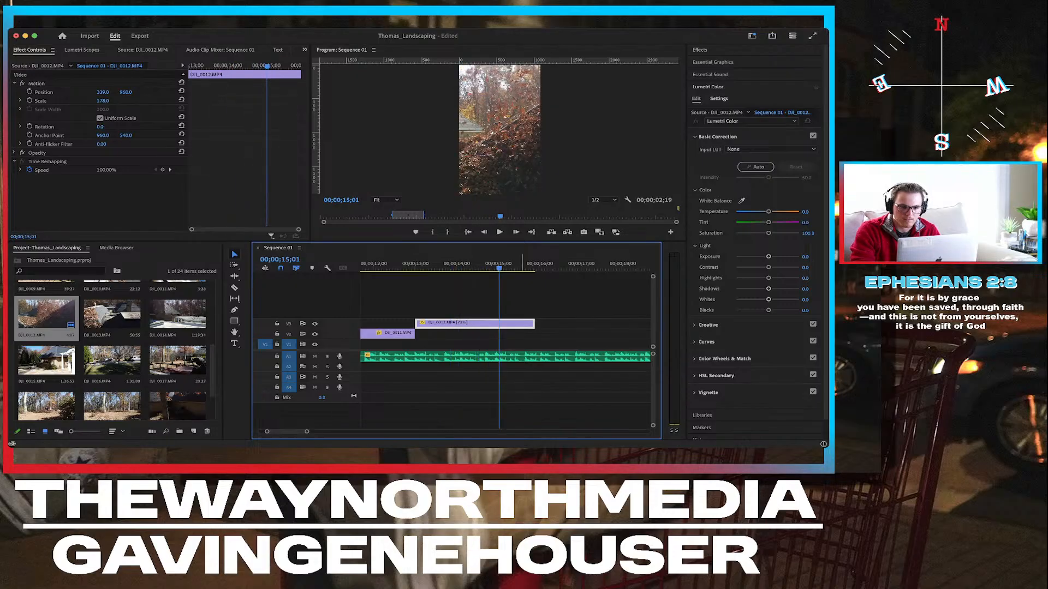
# Trim the start of the DJI_0012 clip to the frame at 00;00;13;16, close the gap back to 00;00;13;00, and play it.
pyautogui.moveTo(499, 268); pyautogui.dragTo(436, 268)
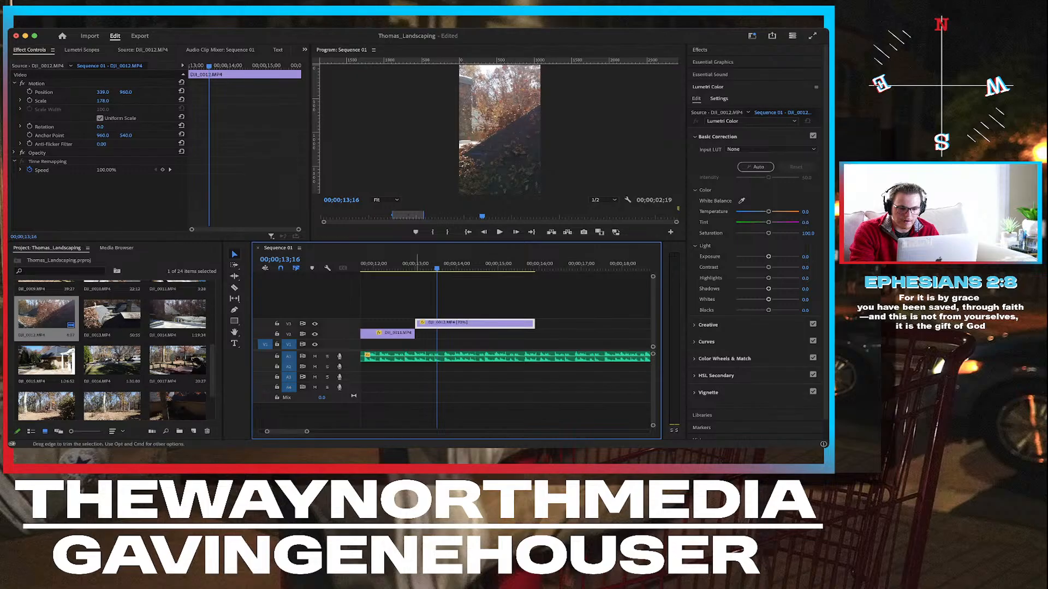
pyautogui.moveTo(418, 323); pyautogui.dragTo(449, 323)
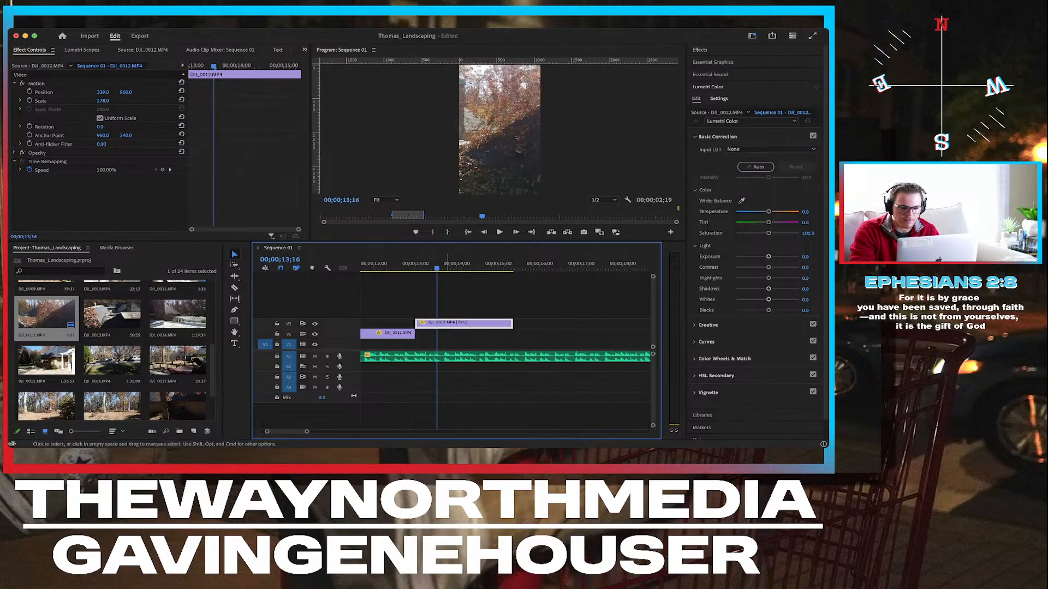
pyautogui.click(416, 268)
pyautogui.press('space')
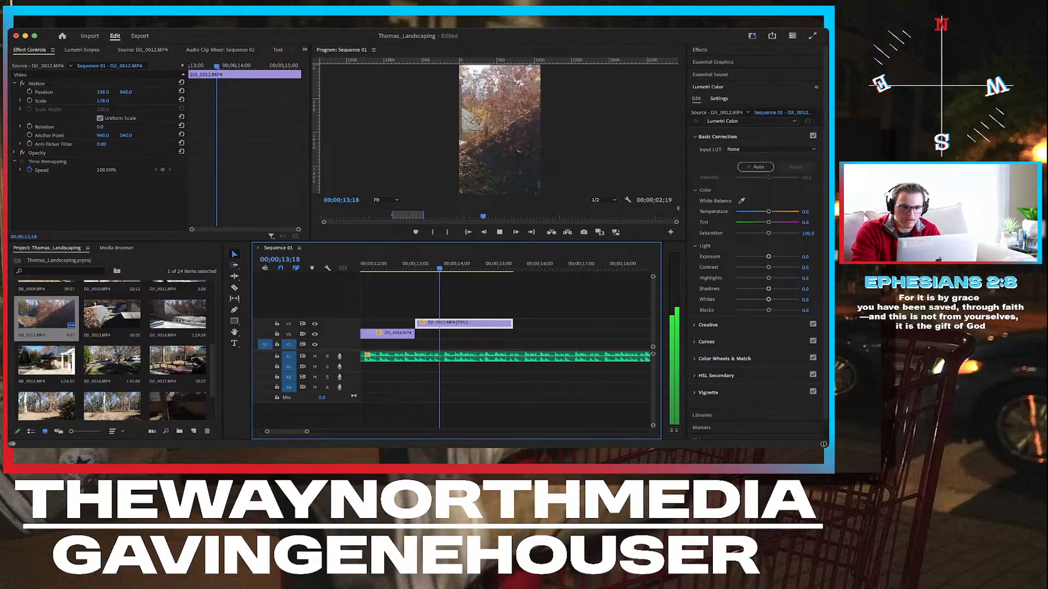
pyautogui.press('space')
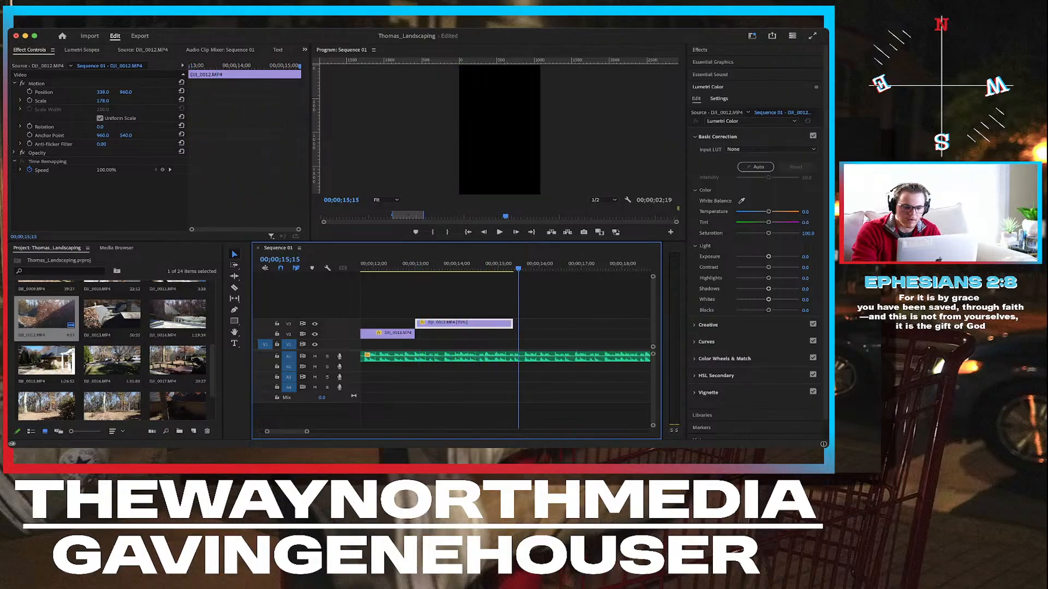
# Replay the end of the DJI_0012 clip from about 00;00;15;00 to check where it cuts against the music.
pyautogui.click(496, 266)
pyautogui.press('space')
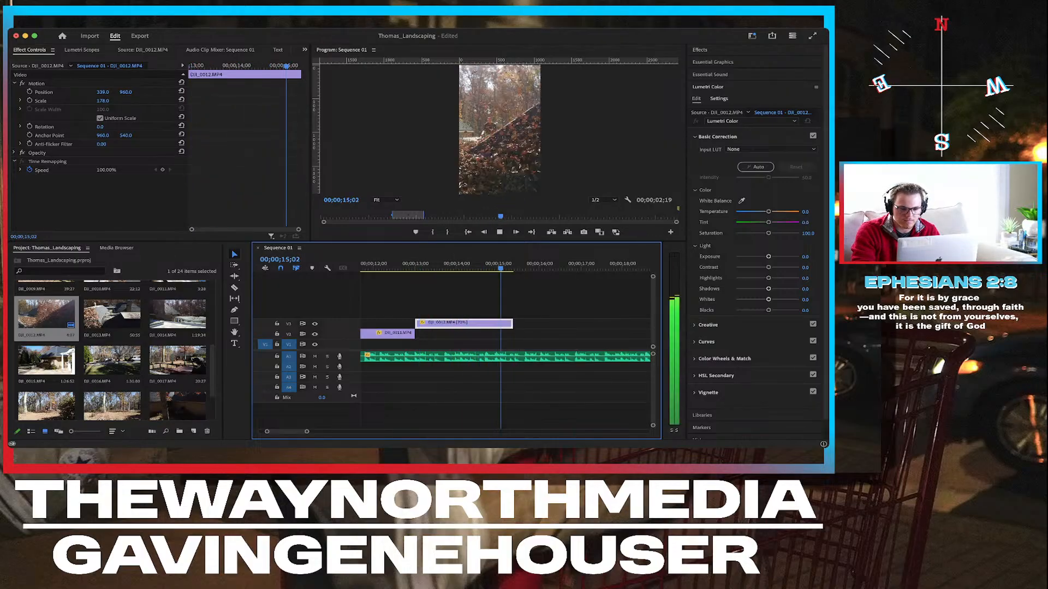
pyautogui.press('space')
pyautogui.click(496, 267)
pyautogui.press('space')
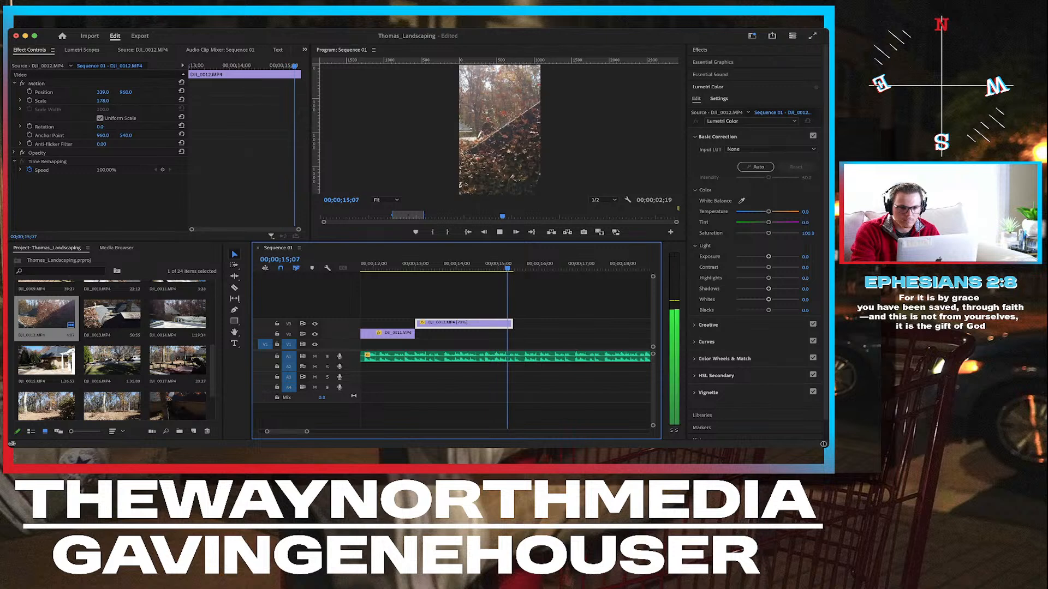
pyautogui.press('space')
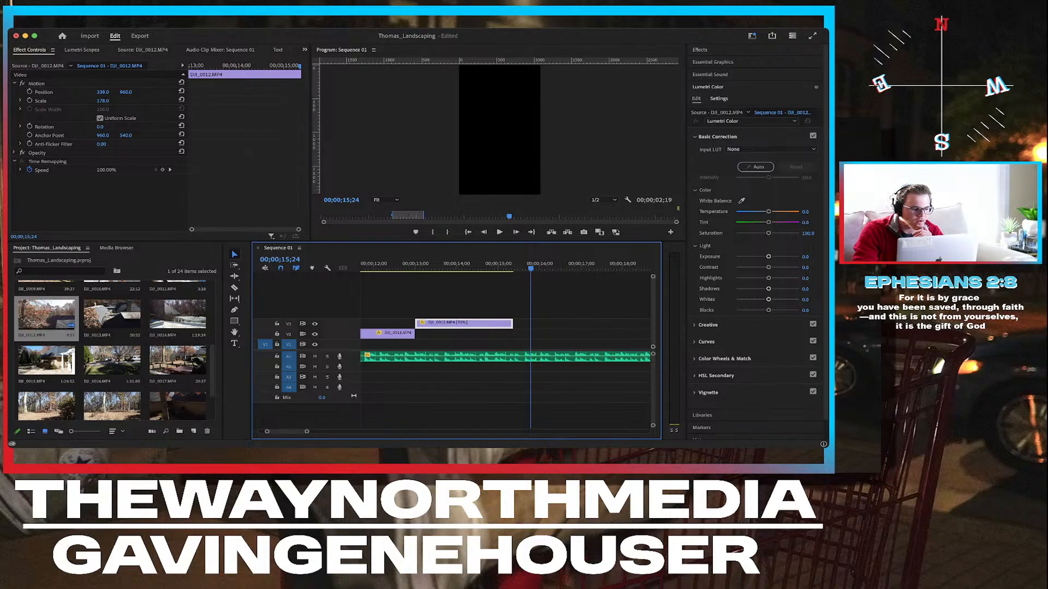
# Open the DJI_0016 clip from the bin in the source view, play it, and mark a usable range 00:00:04:01 long.
pyautogui.doubleClick(46, 315)
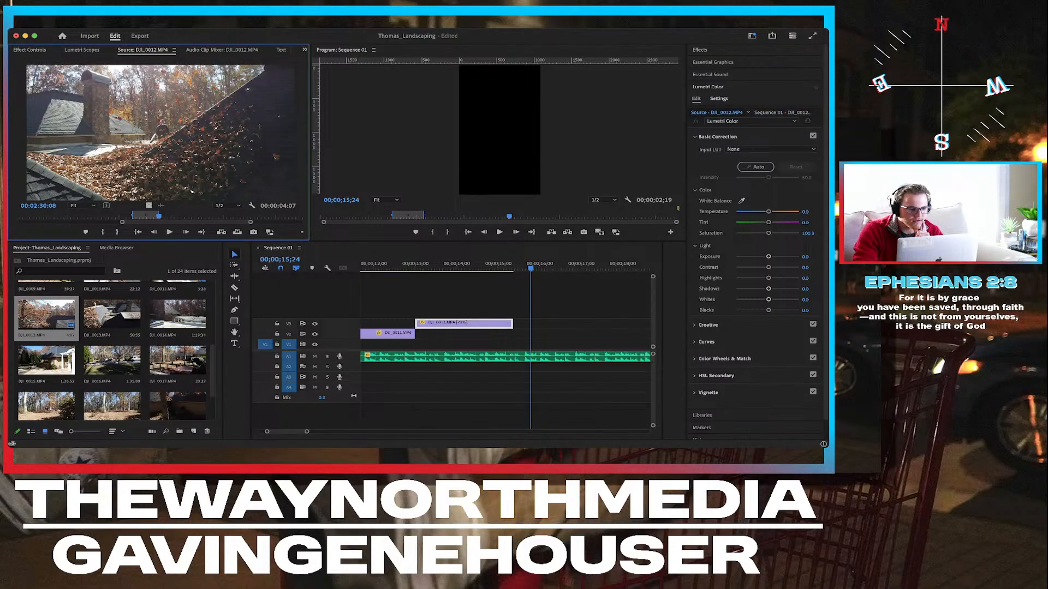
pyautogui.scroll(2, 111, 350)
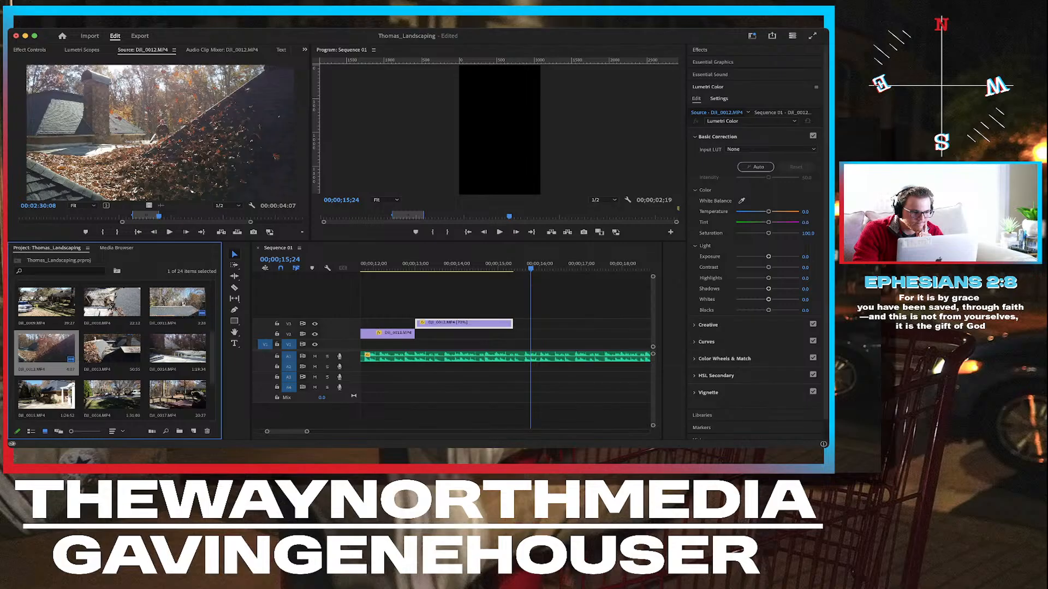
pyautogui.scroll(-3, 112, 349)
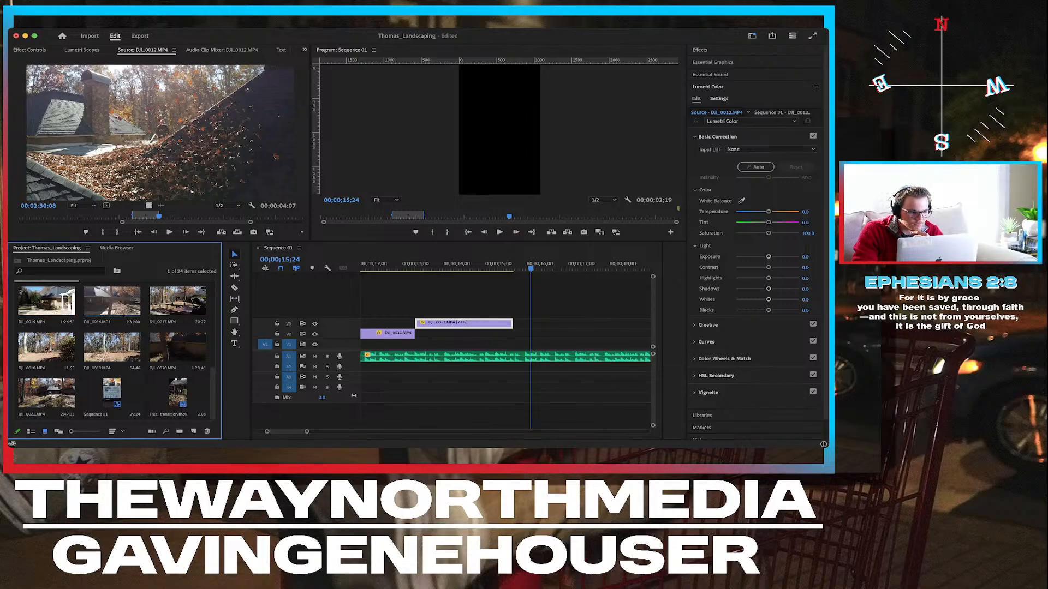
pyautogui.doubleClick(112, 300)
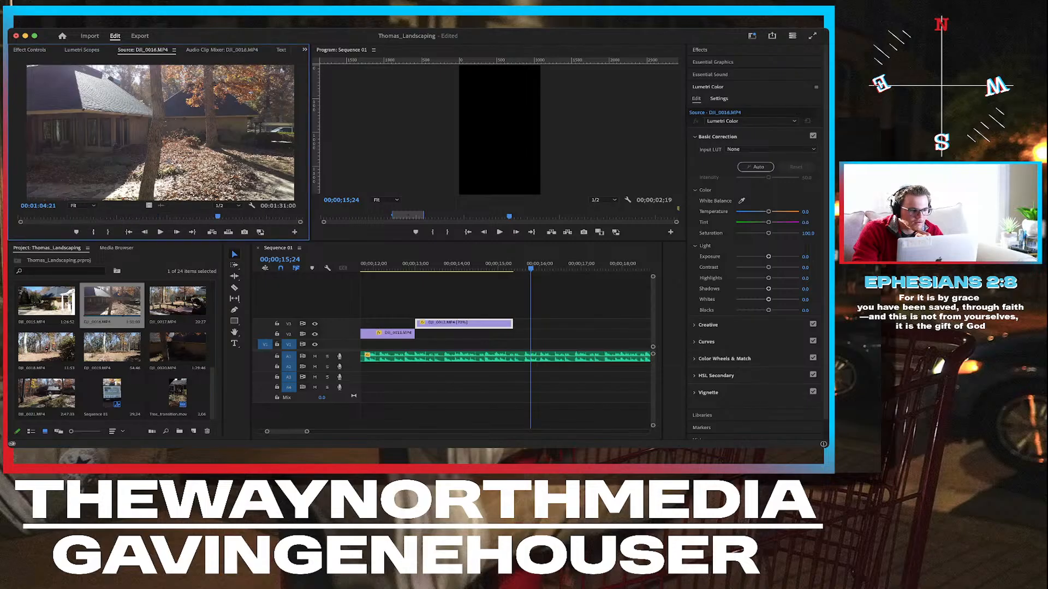
pyautogui.press('space')
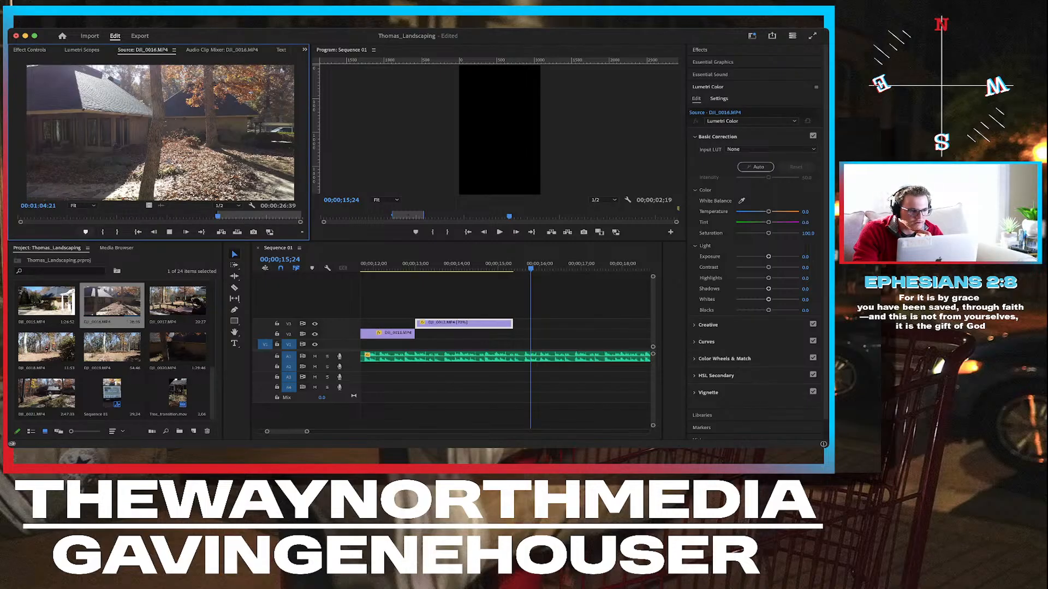
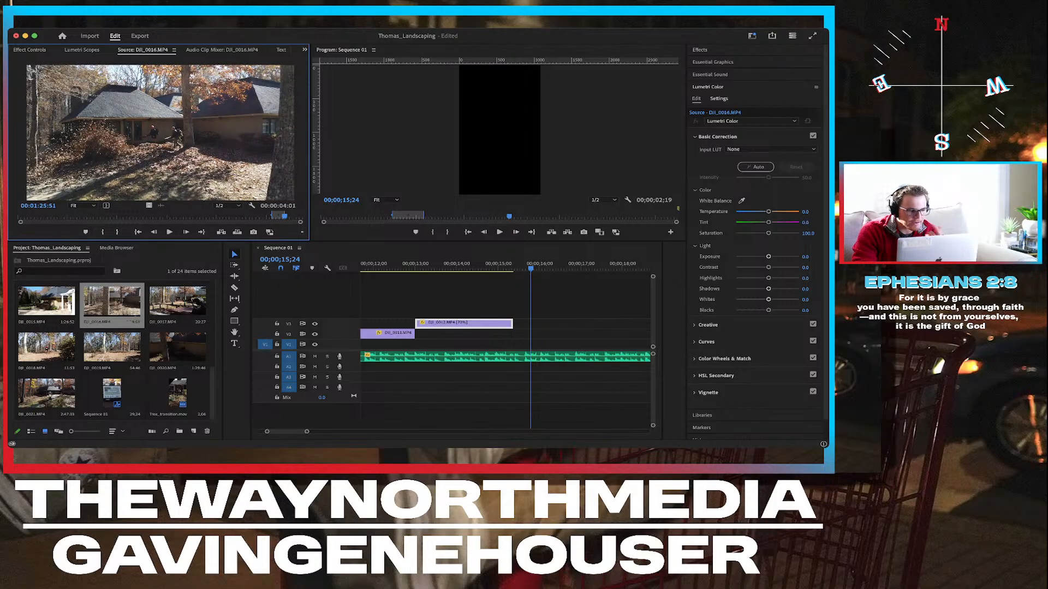
# Open the DJI_0017 clip and mark its in point at 00:00:03:49 and its out point at 00:00:12:52.
pyautogui.doubleClick(178, 302)
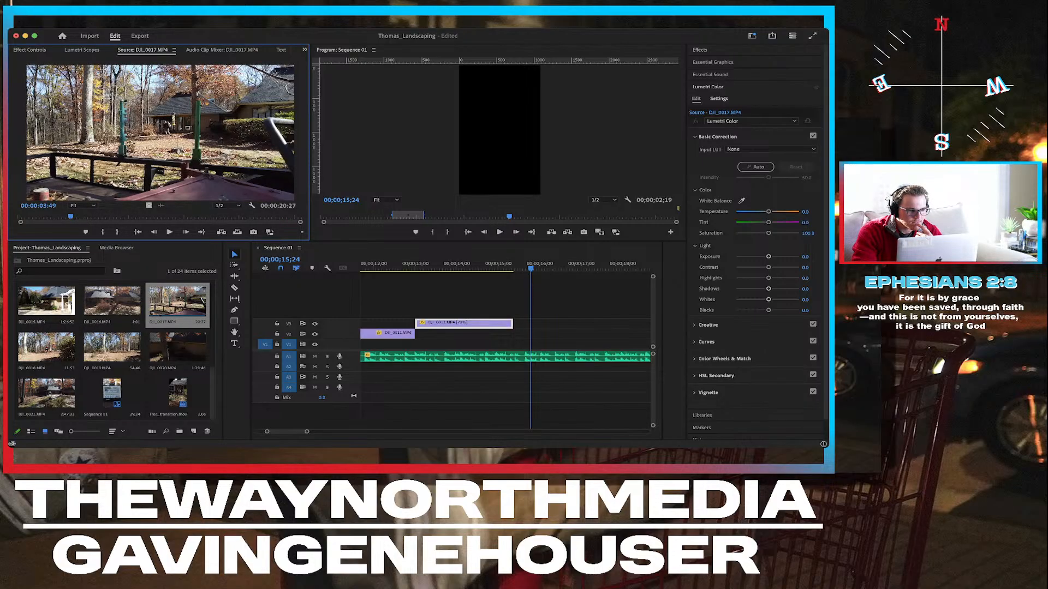
pyautogui.press('i')
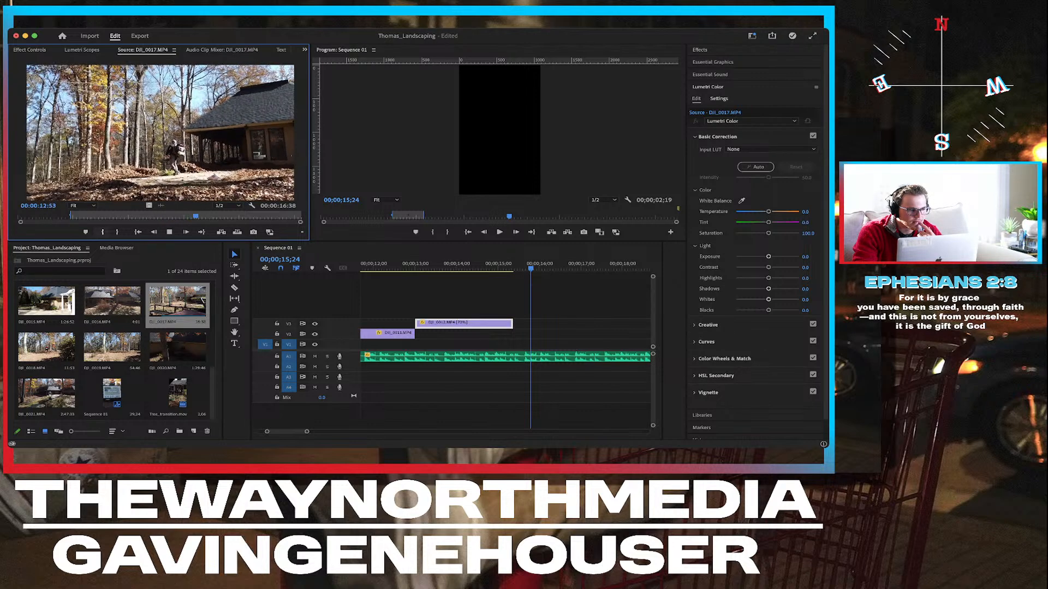
pyautogui.press('space')
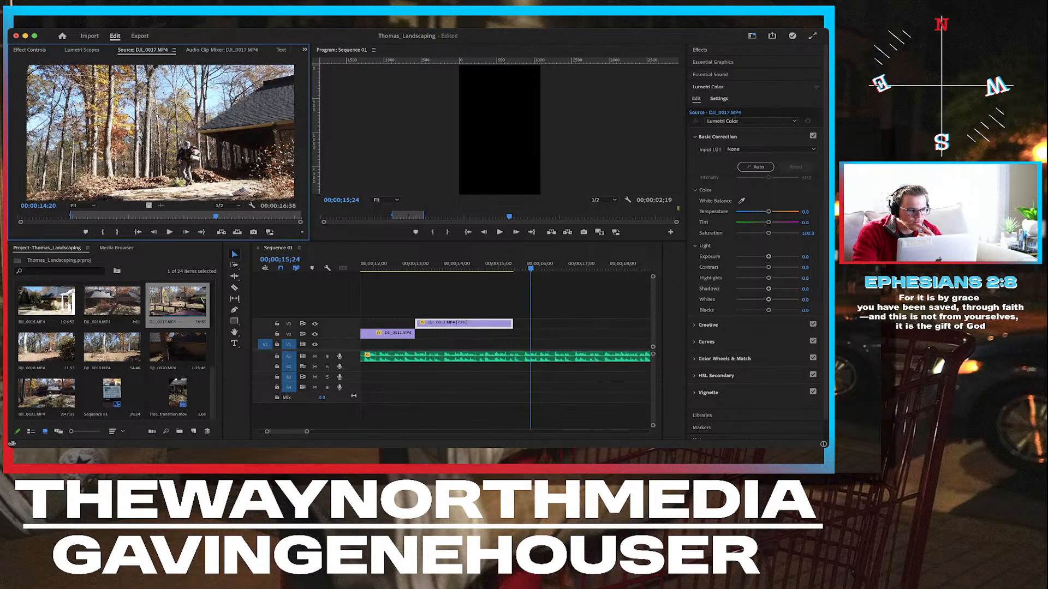
pyautogui.press('j')
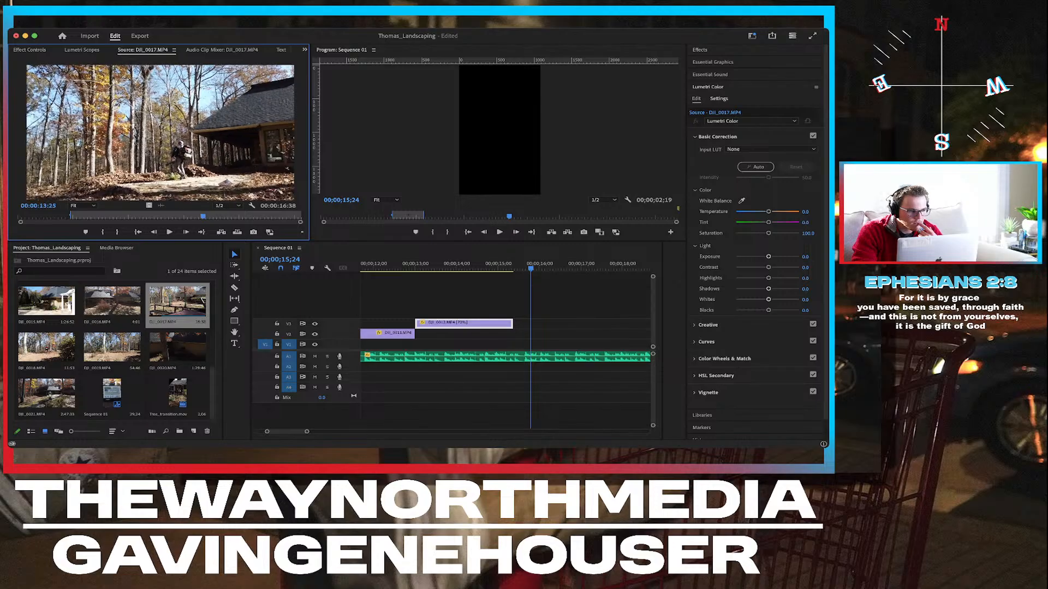
pyautogui.click(117, 232)
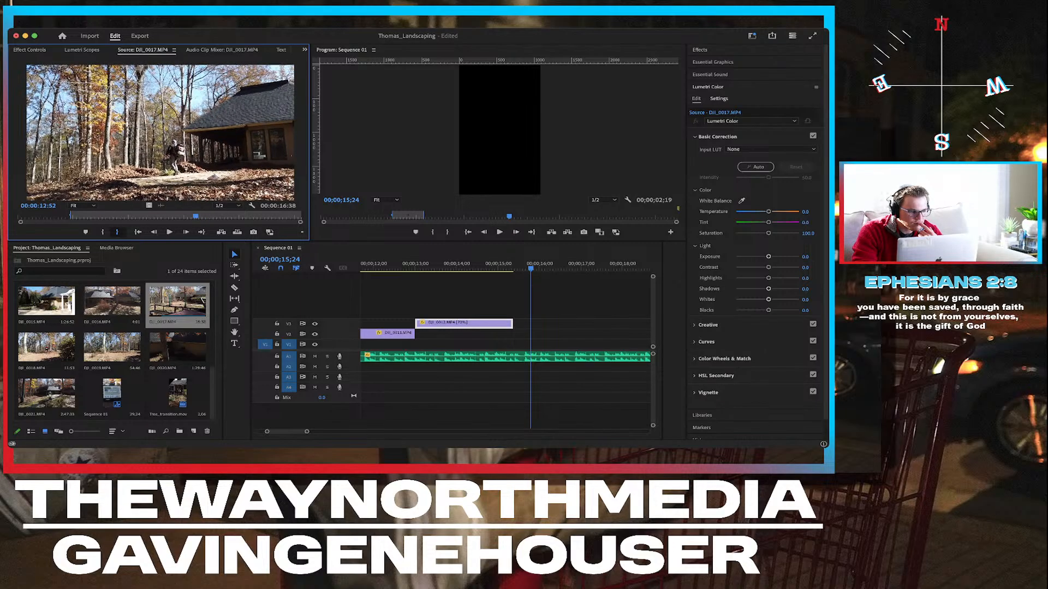
# Place the marked DJI_0017 range on track V2 at 00;00;15;11, directly after the DJI_0012 clip, and select it.
pyautogui.click(181, 301)
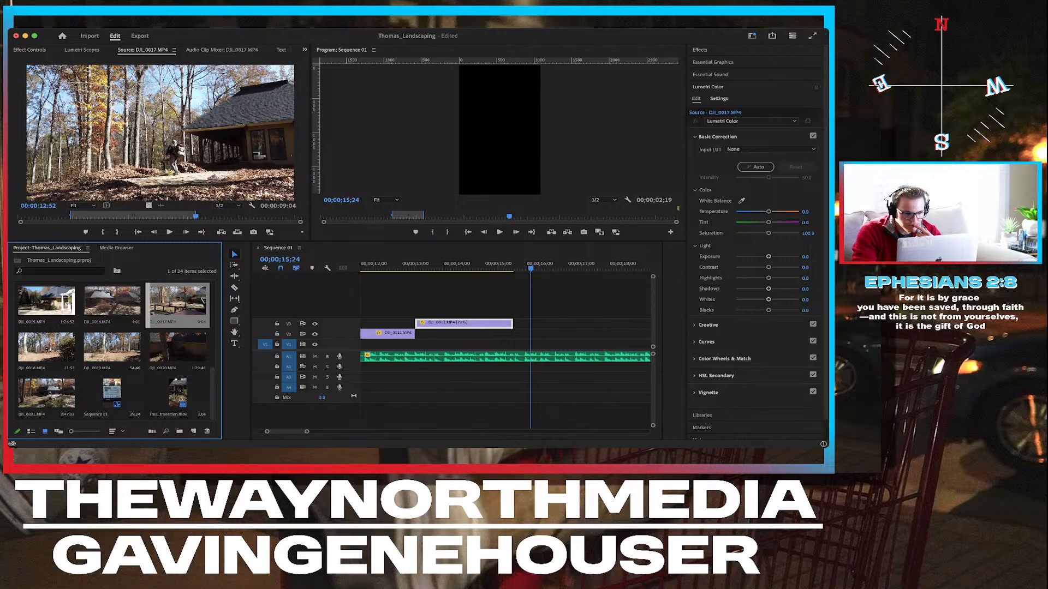
pyautogui.moveTo(181, 301); pyautogui.dragTo(501, 334)
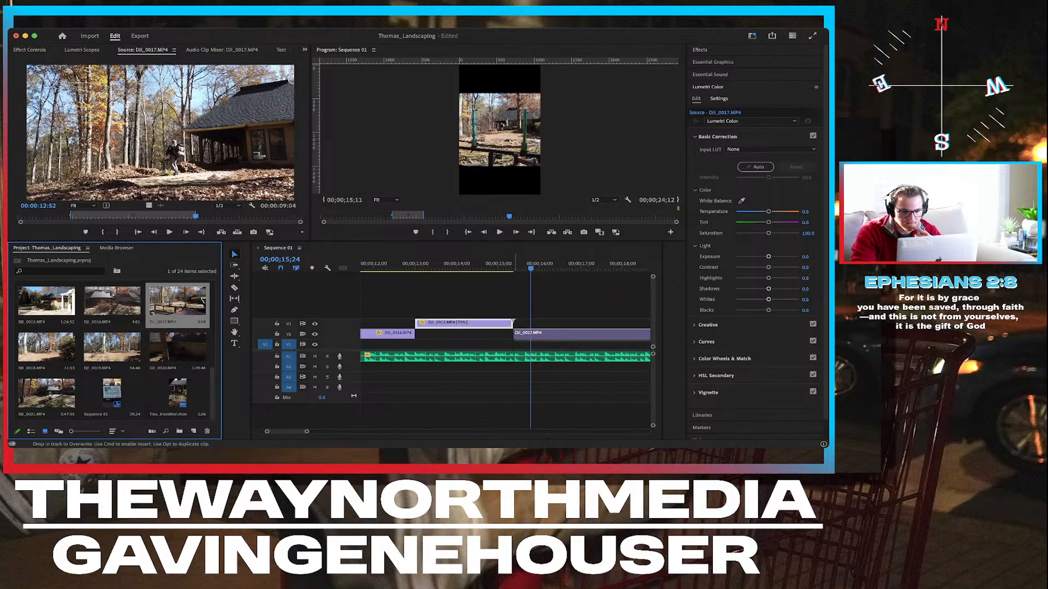
pyautogui.hscroll(2, 505, 334)
pyautogui.click(505, 333)
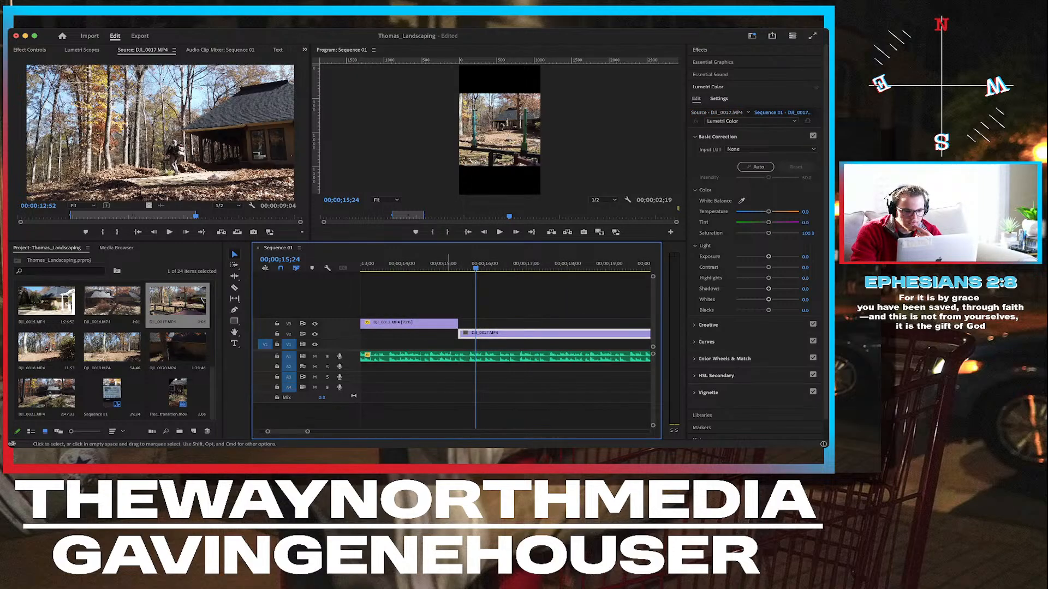
# Set the DJI_0017 clip's Scale to 178 so that it fills the vertical frame.
pyautogui.click(30, 50)
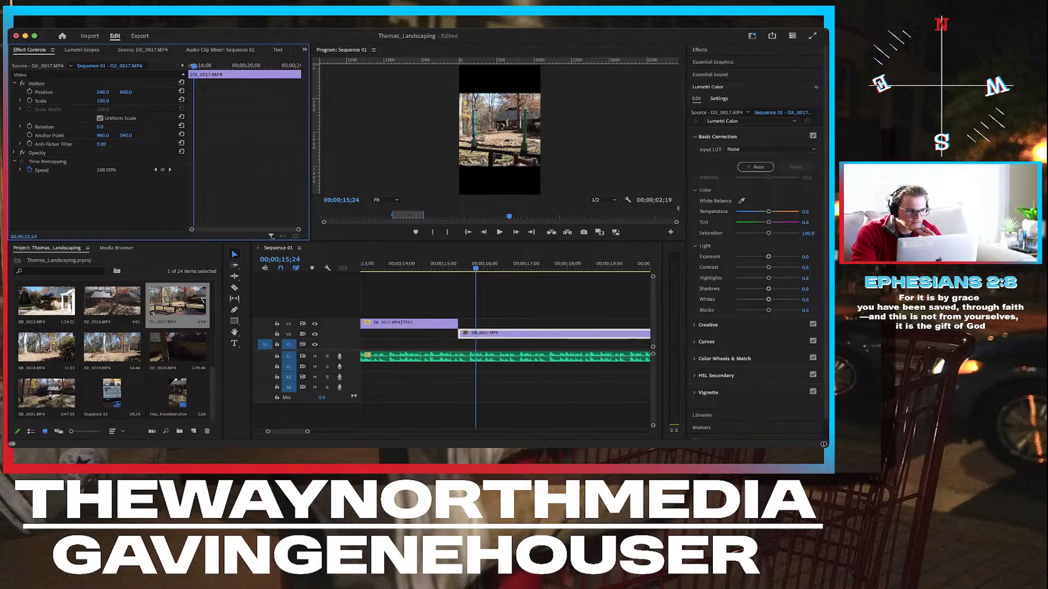
pyautogui.click(103, 100)
pyautogui.write('178')
pyautogui.press('Return')
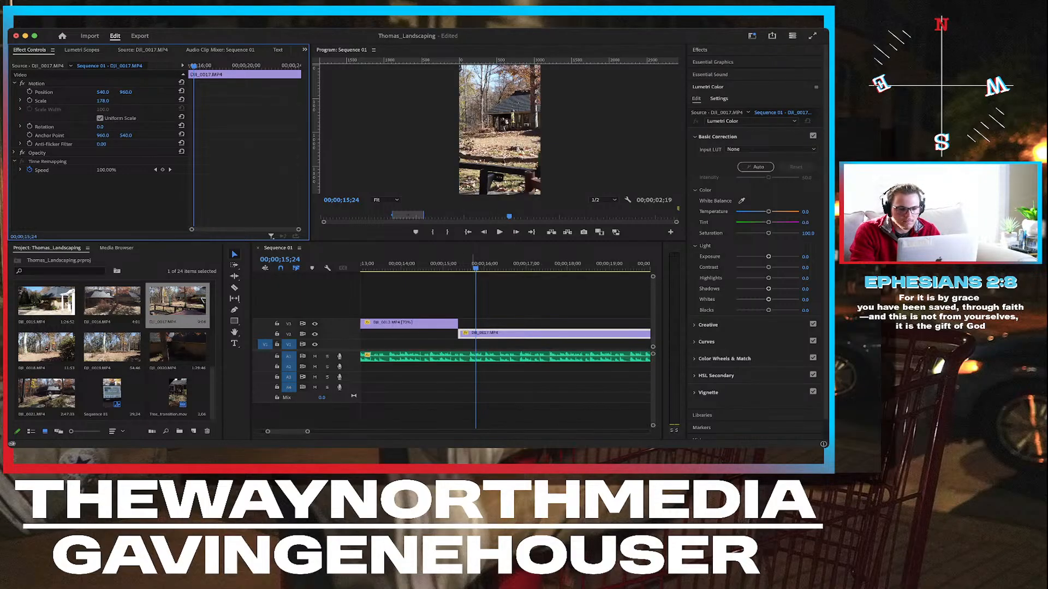
# Play the DJI_0017 clip from its start at 00;00;15;11 to 00;00;20;26 to check the framing.
pyautogui.moveTo(466, 264); pyautogui.dragTo(458, 264)
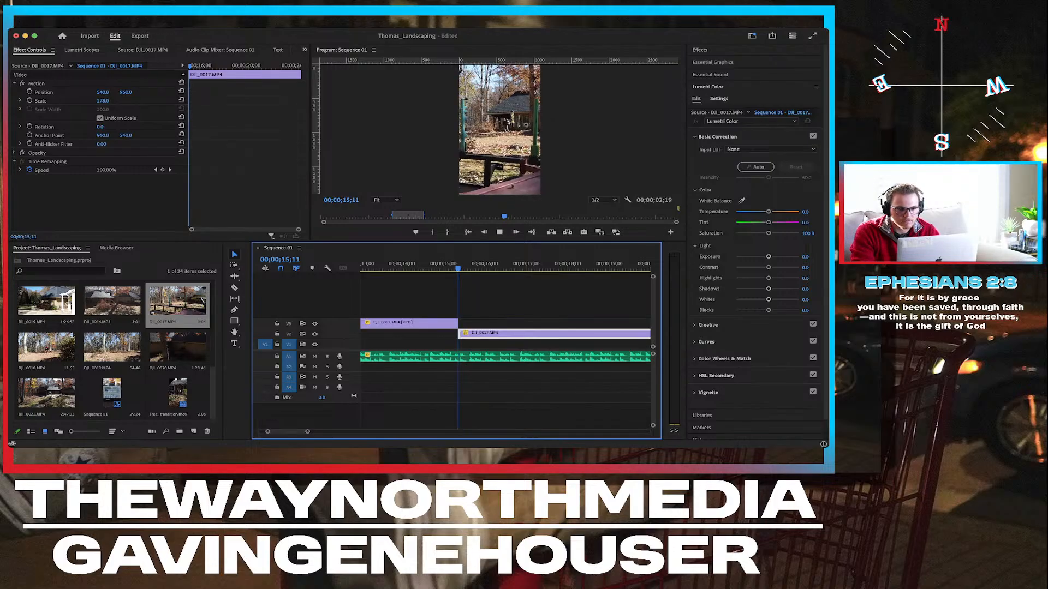
pyautogui.press('space')
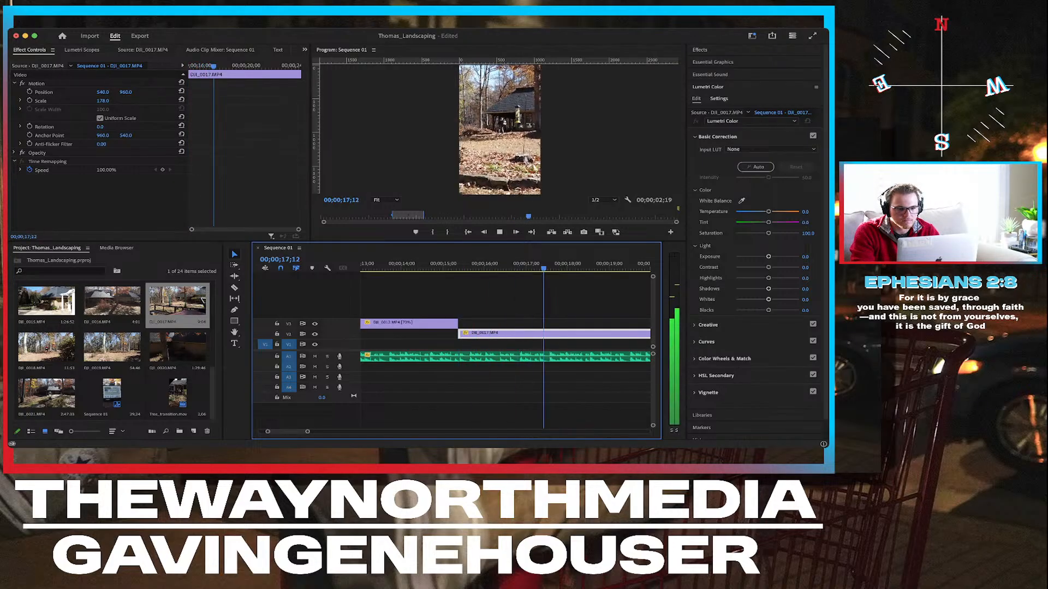
pyautogui.press('space')
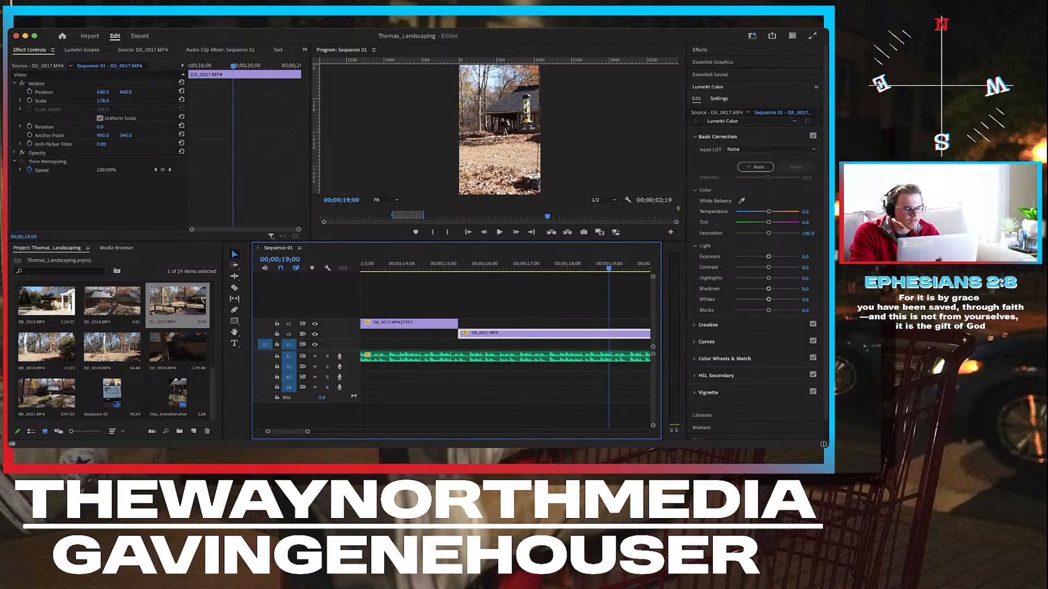
pyautogui.press('space')
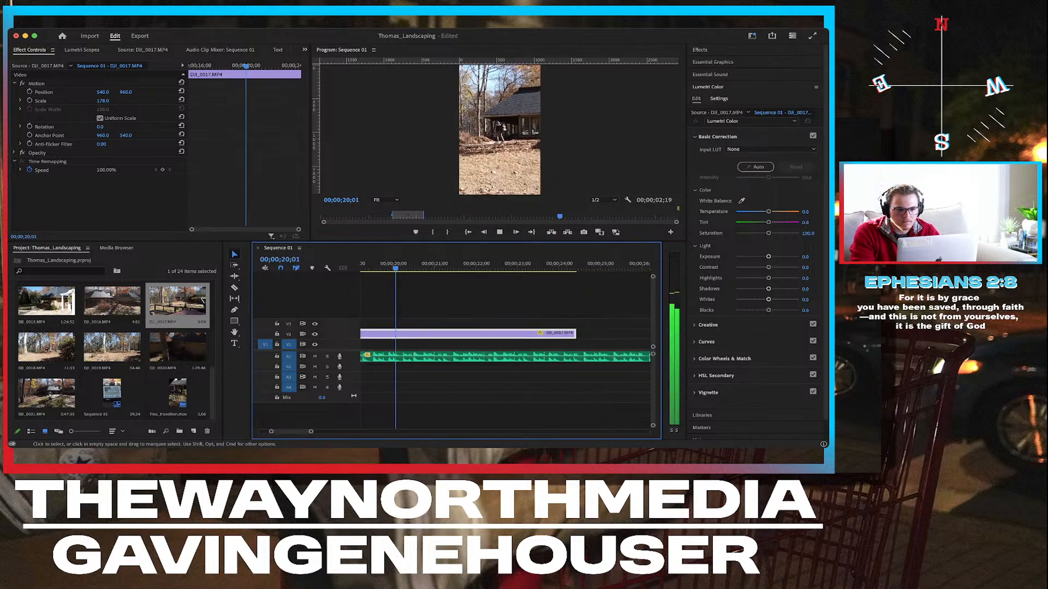
pyautogui.press('space')
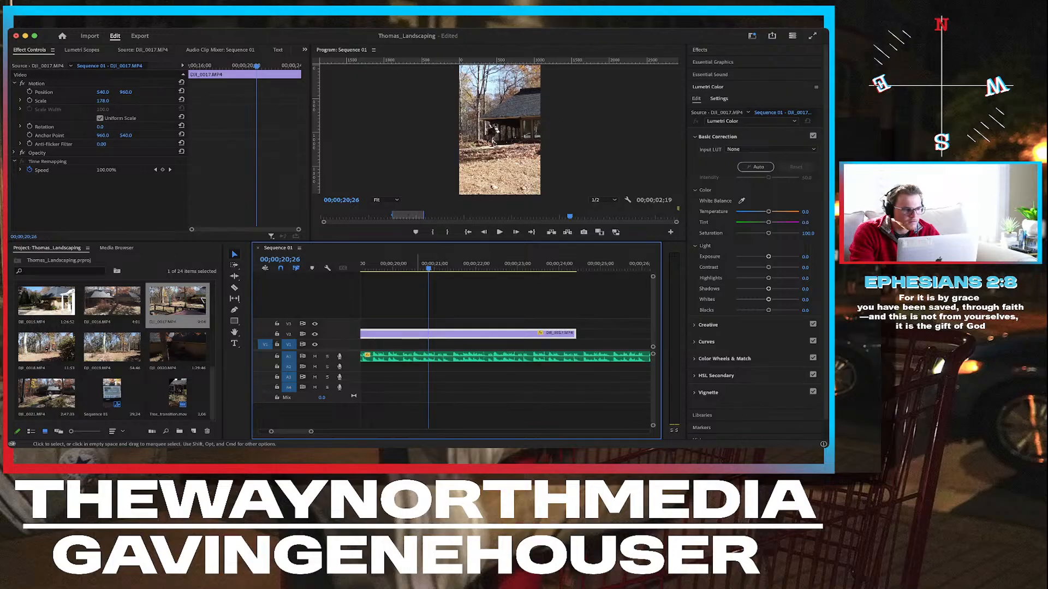
# Keyframe DJI_0017's Position and Scale at about 00;00;17;15, then set its horizontal position to 880 at 00;00;20;26.
pyautogui.click(29, 91)
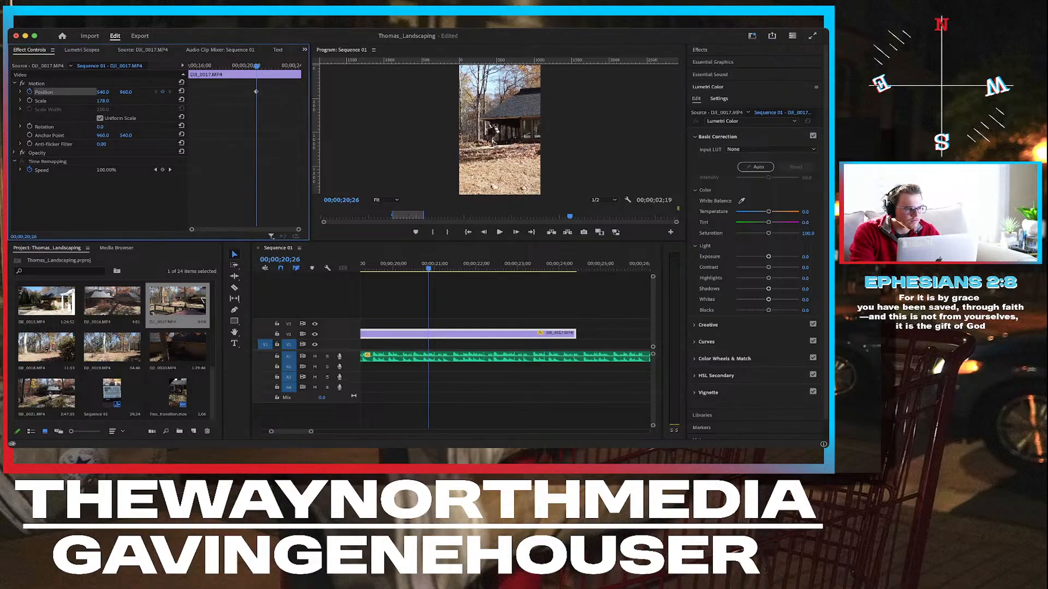
pyautogui.click(30, 101)
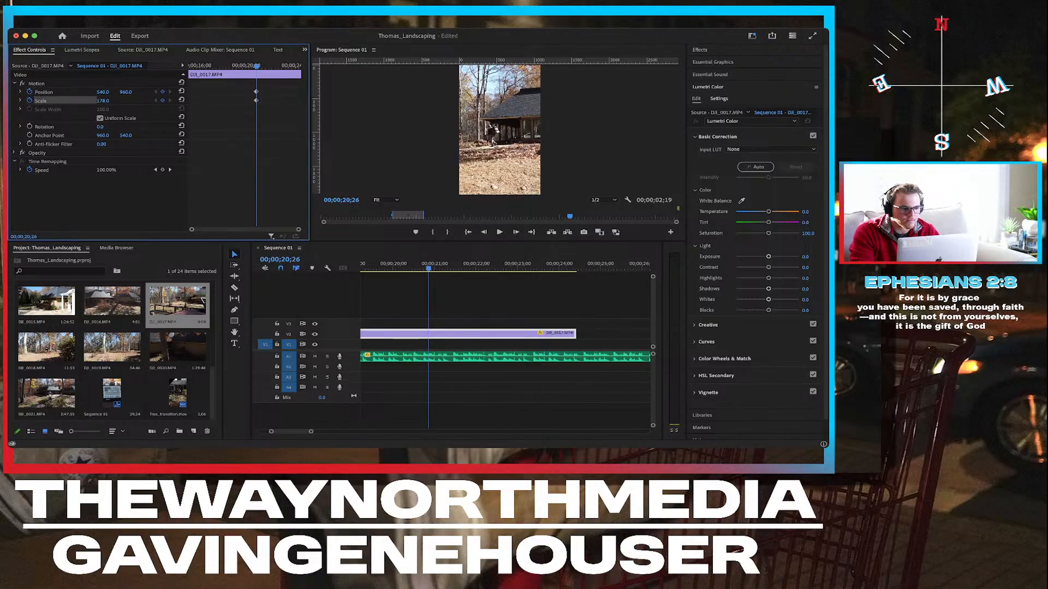
pyautogui.moveTo(256, 100); pyautogui.dragTo(215, 100)
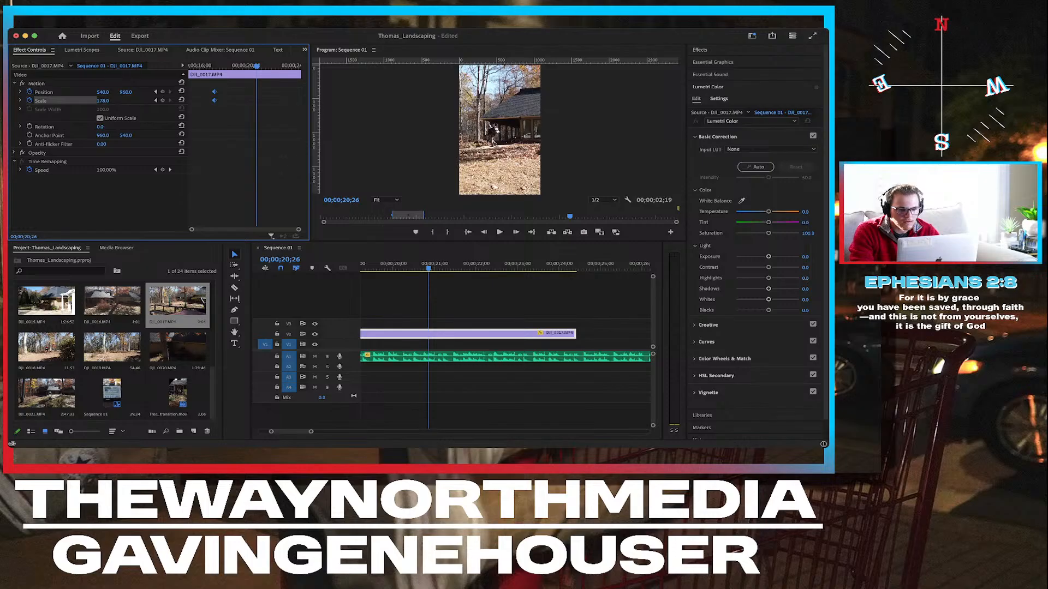
pyautogui.moveTo(103, 92); pyautogui.dragTo(288, 92)
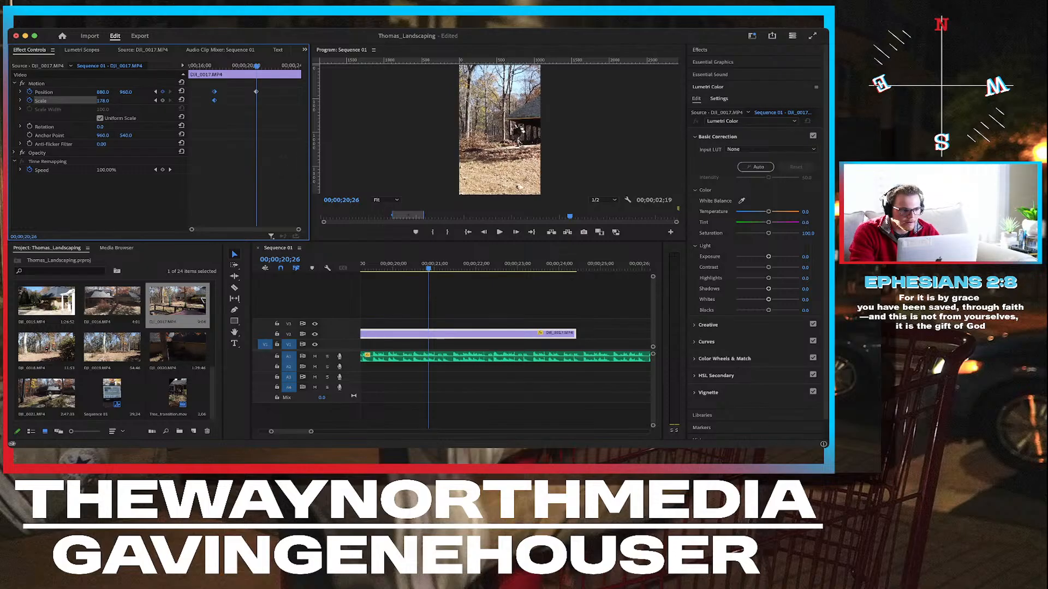
# Play back the DJI_0017 clip to check the keyframed reframing.
pyautogui.press('Up')
pyautogui.press('space')
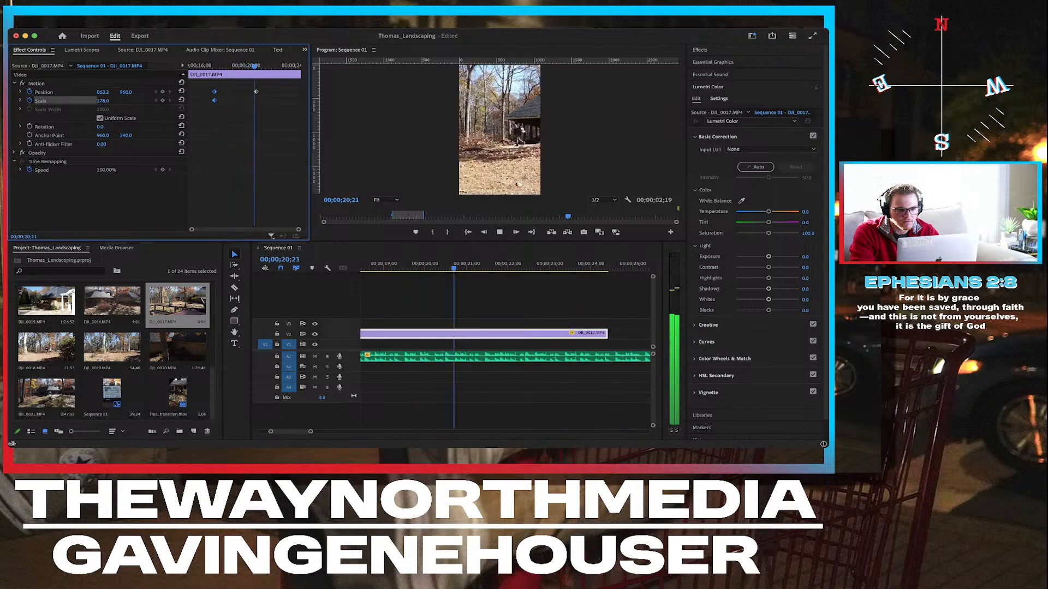
pyautogui.press('space')
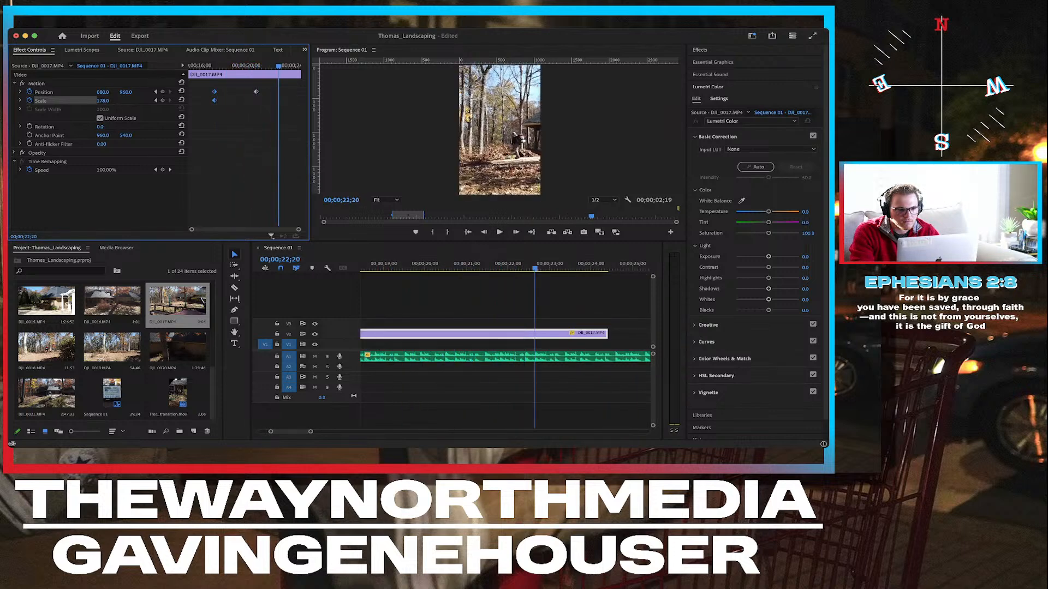
pyautogui.press('space')
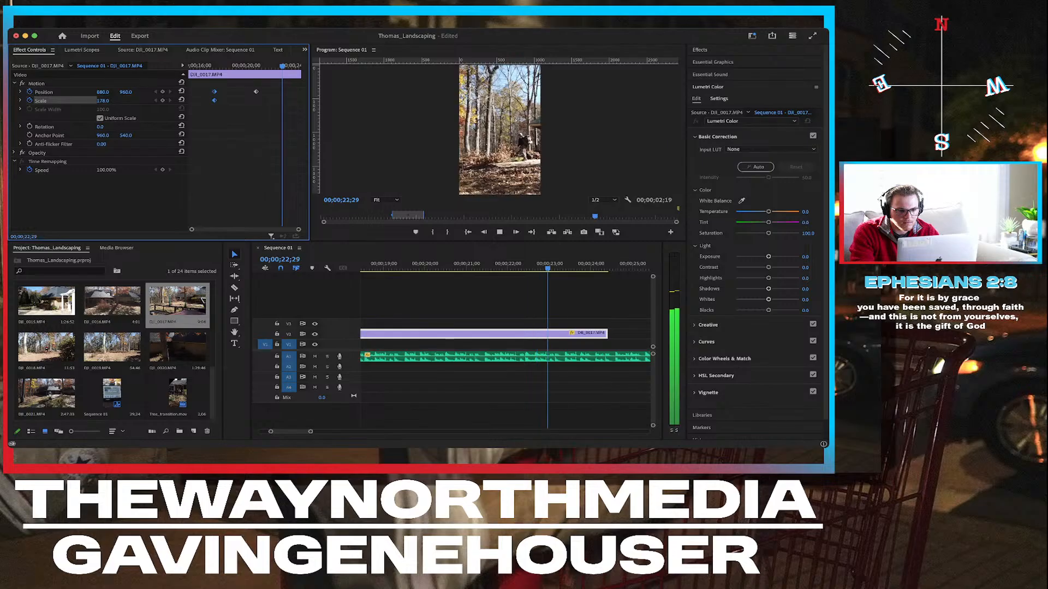
# Play the rest of the DJI_0017 clip through to its end to check the reframing.
pyautogui.press('space')
pyautogui.press('space')
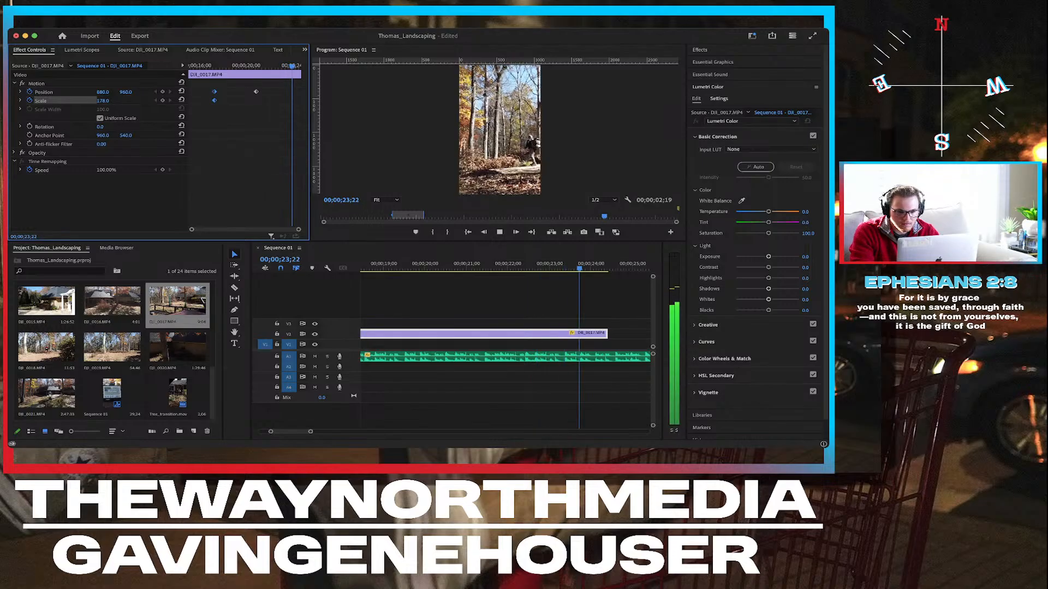
pyautogui.press('space')
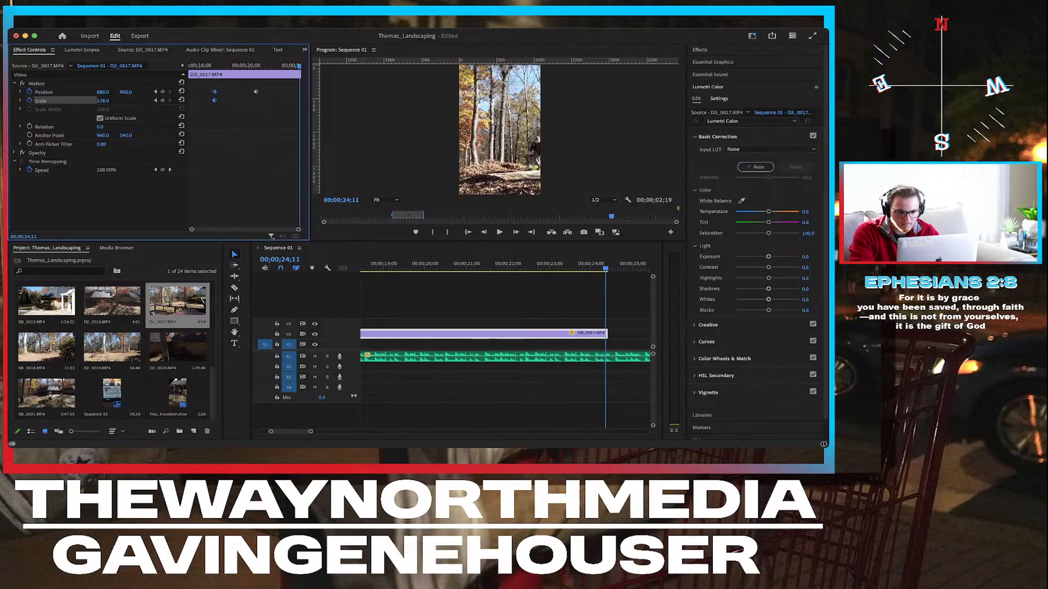
pyautogui.press('space')
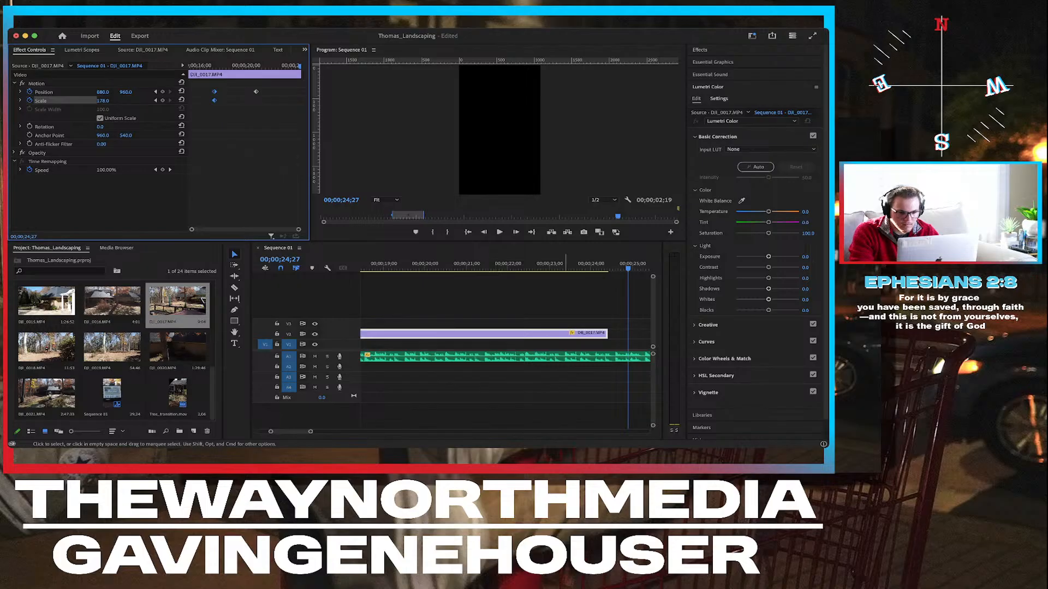
# Trim the start of the DJI_0017 clip by about ten frames, to the frame at 00;00;15;21, without leaving a gap before it.
pyautogui.scroll(-2, 566, 339)
pyautogui.hscroll(3, 566, 339)
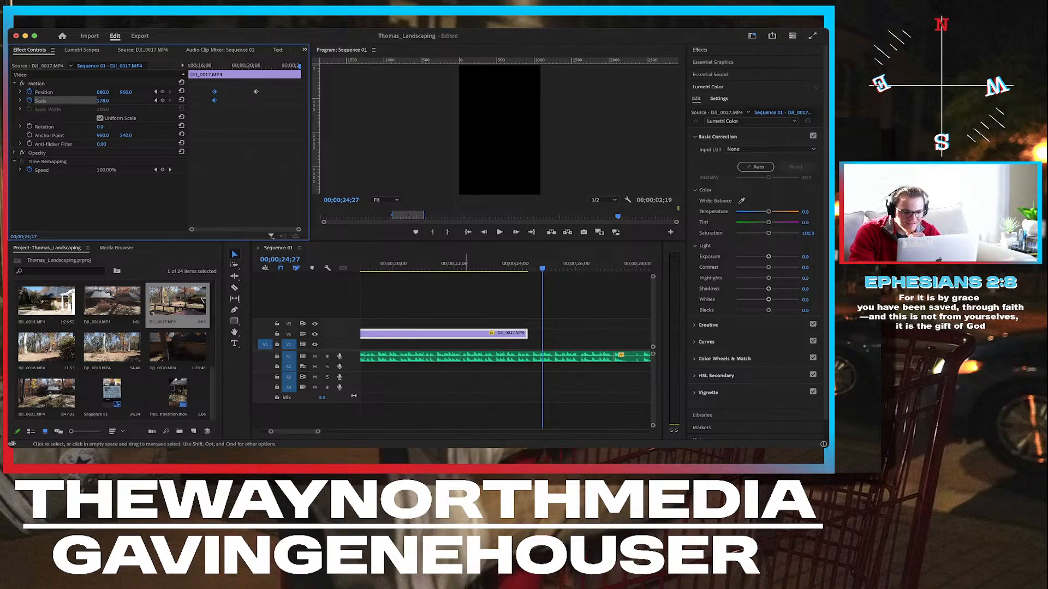
pyautogui.hscroll(-1, 566, 338)
pyautogui.scroll(-3, 470, 339)
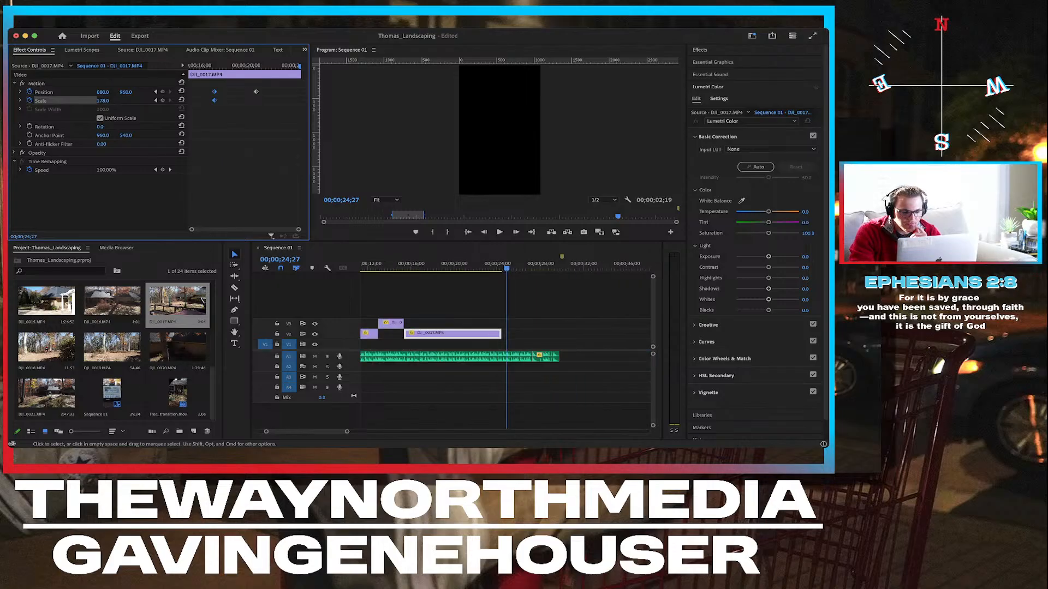
pyautogui.hscroll(-1, 474, 338)
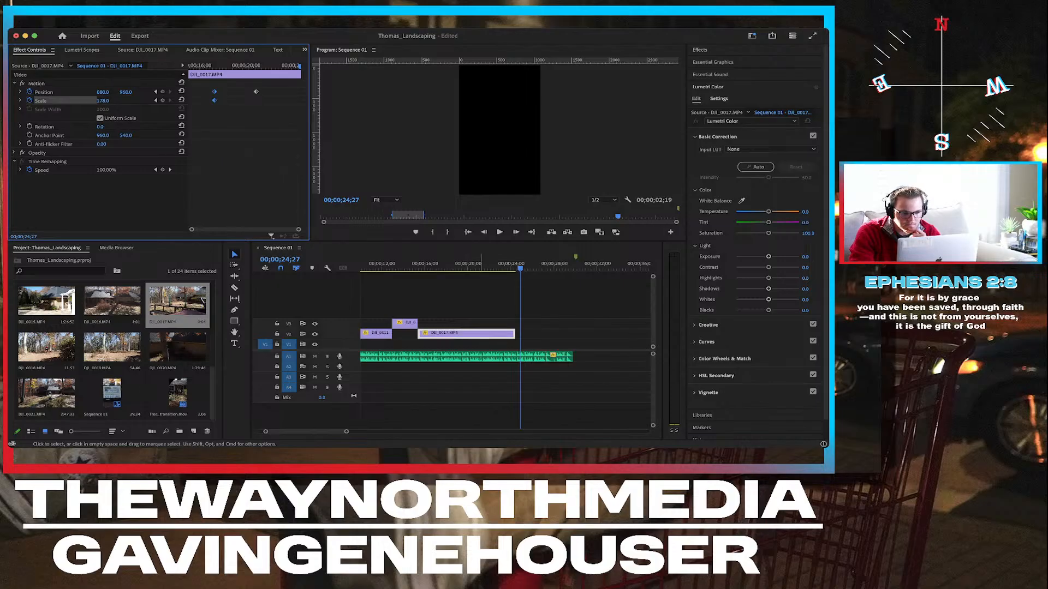
pyautogui.click(458, 264)
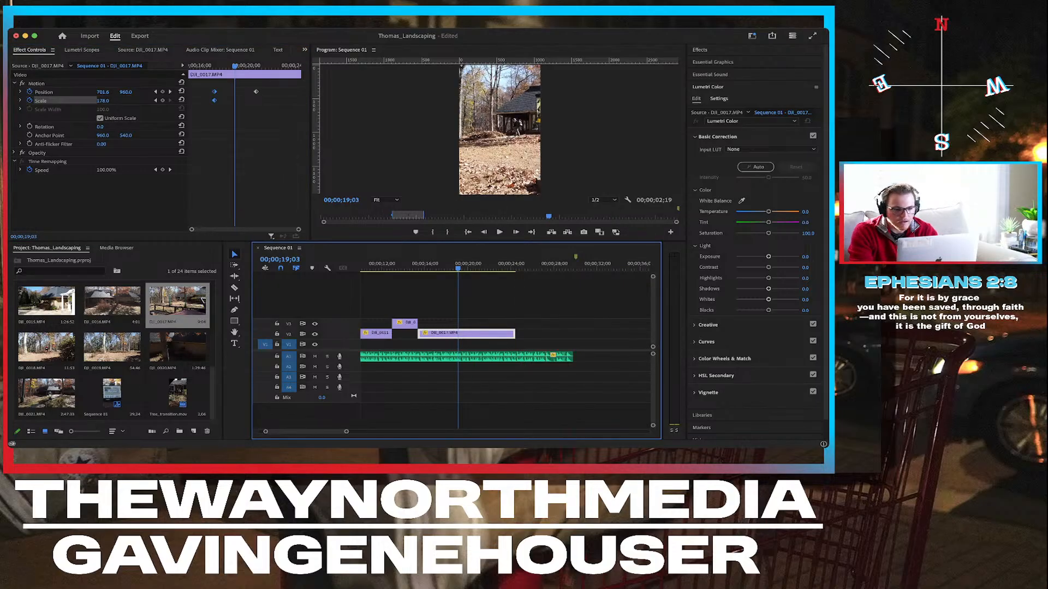
pyautogui.moveTo(458, 265); pyautogui.dragTo(422, 265)
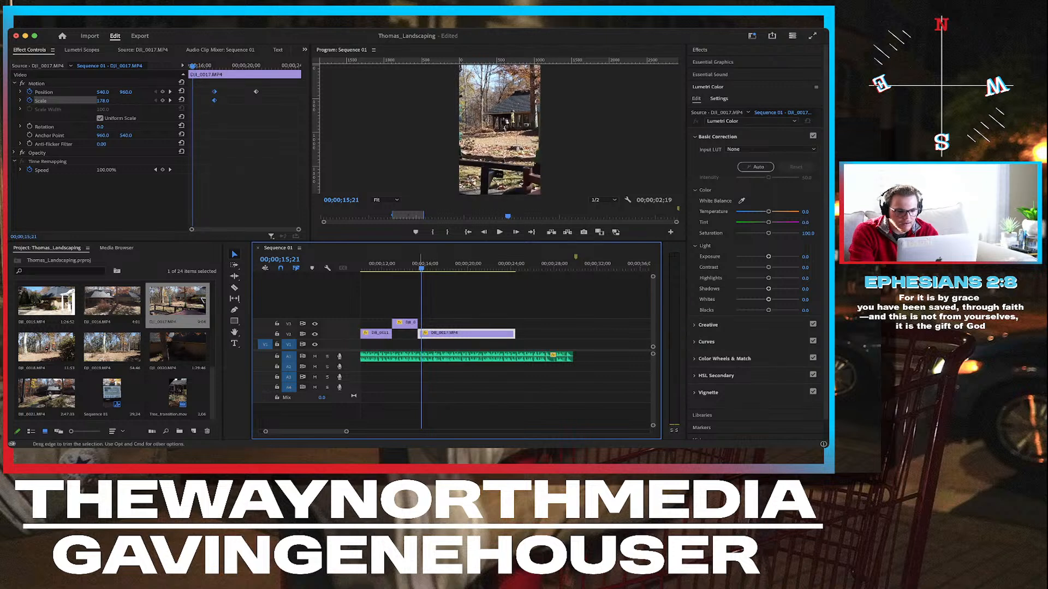
pyautogui.moveTo(420, 334); pyautogui.dragTo(442, 334)
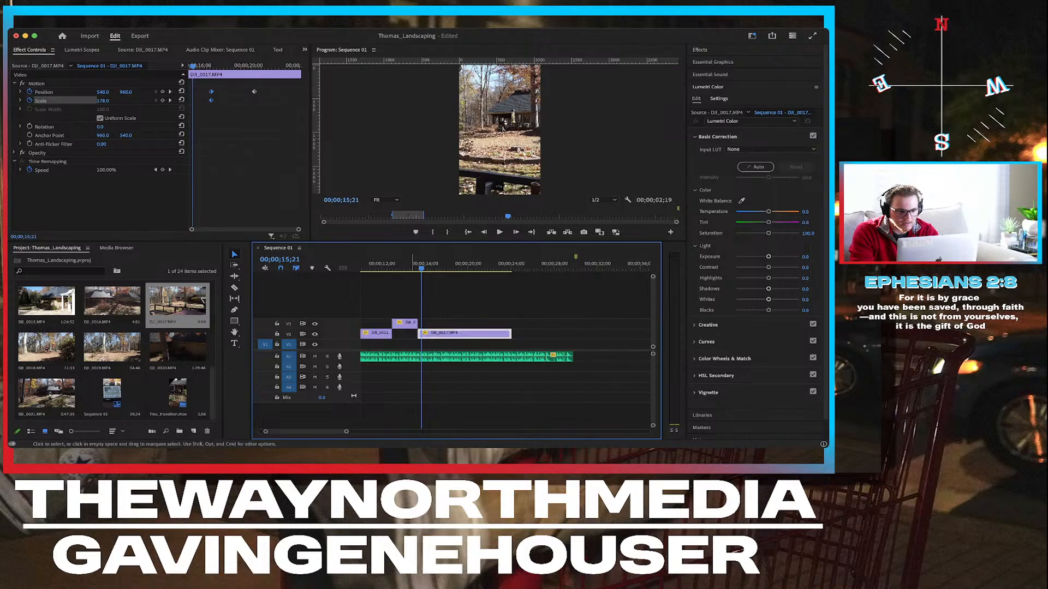
# Play the trimmed DJI_0017 clip repeatedly from around its start to judge its timing against the music.
pyautogui.click(413, 264)
pyautogui.press('space')
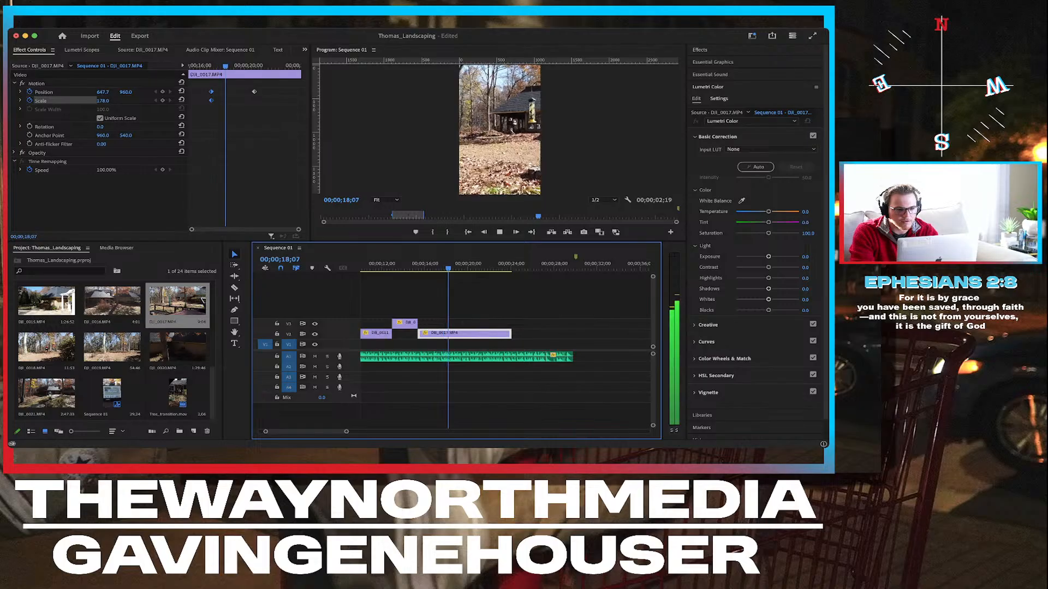
pyautogui.press('space')
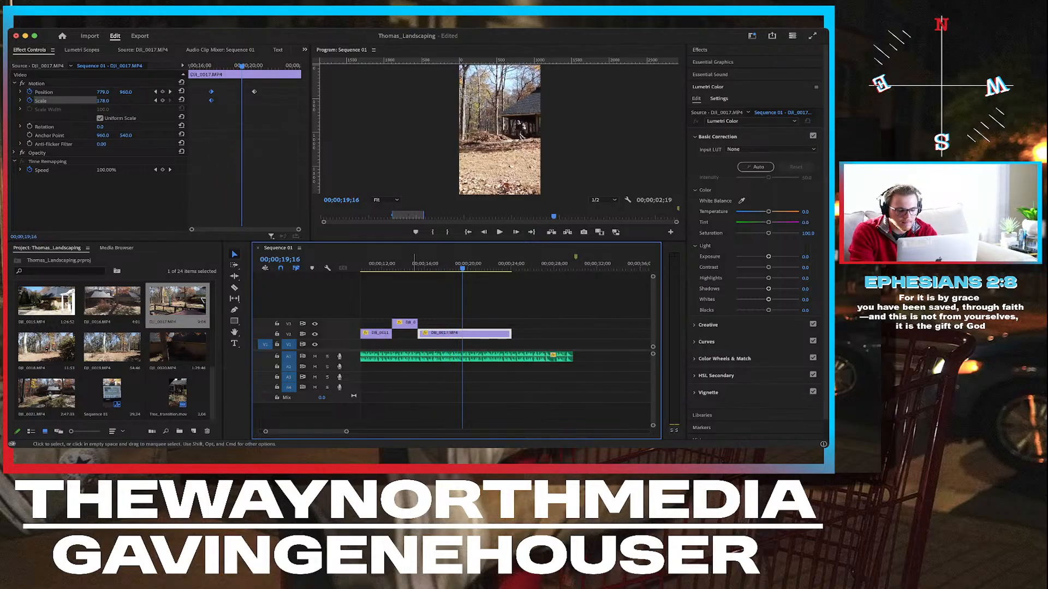
pyautogui.press('space')
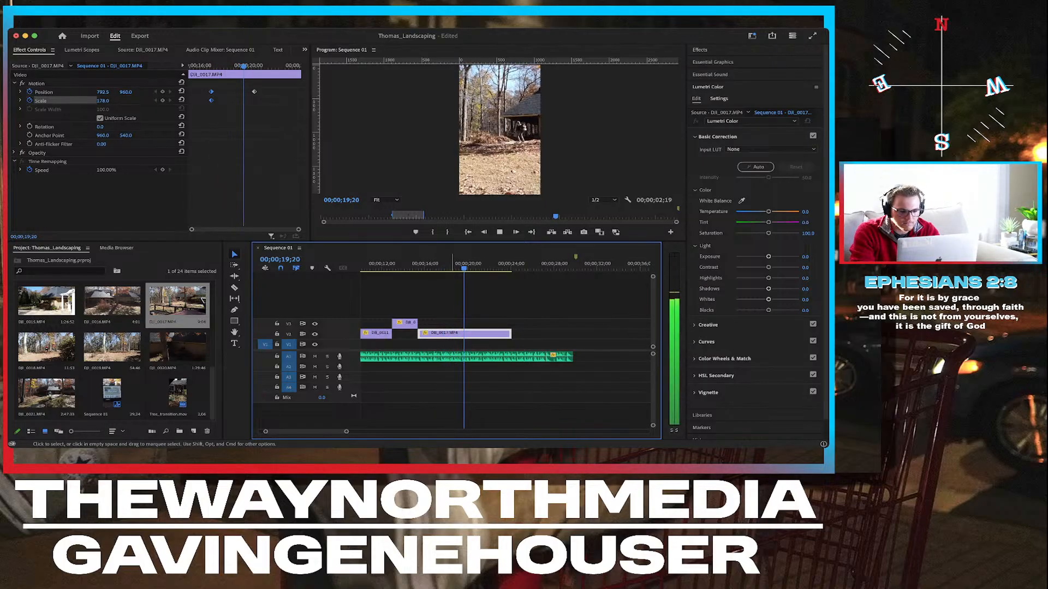
pyautogui.press('space')
pyautogui.press('=')
pyautogui.press('=')
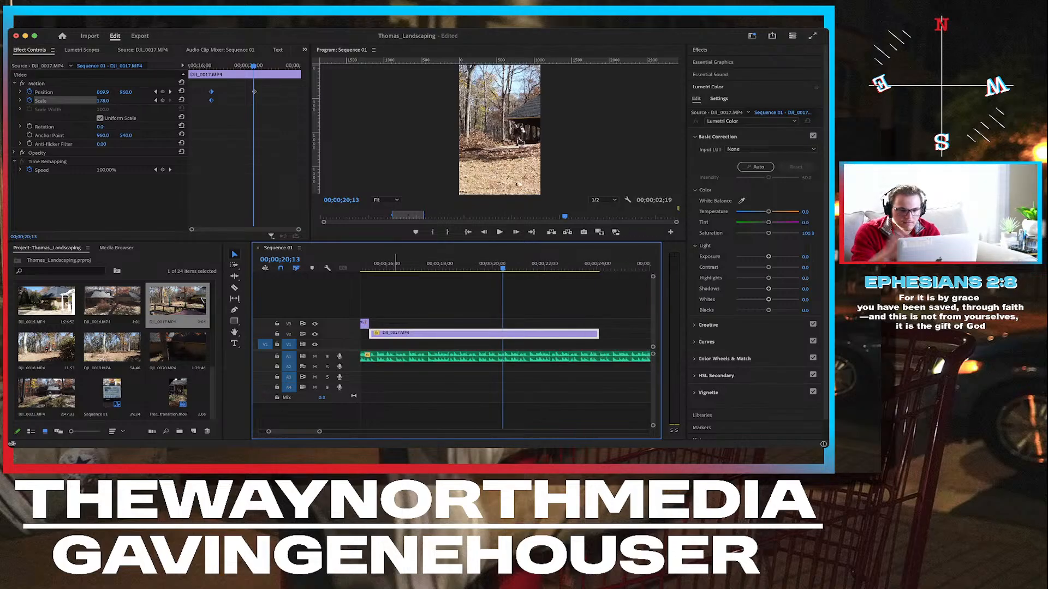
pyautogui.click(396, 262)
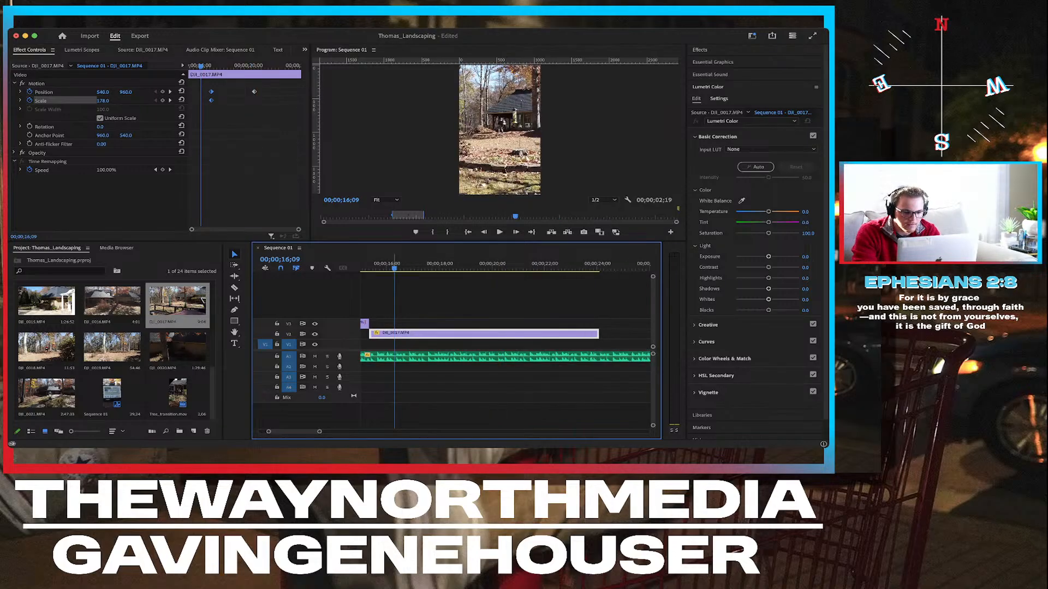
pyautogui.moveTo(395, 262); pyautogui.dragTo(375, 262)
pyautogui.press('space')
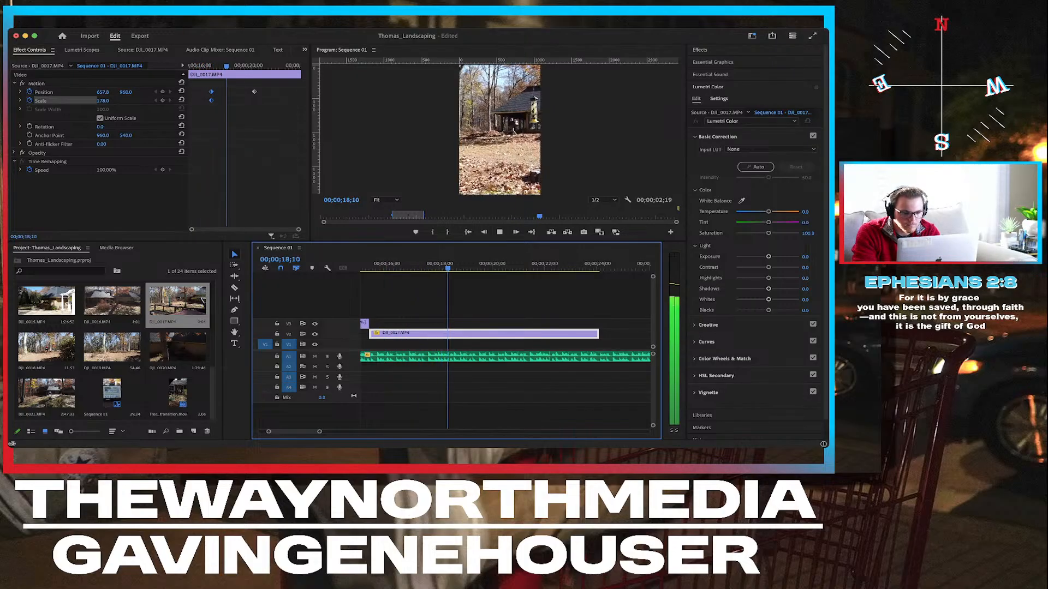
pyautogui.press('space')
pyautogui.click(367, 262)
pyautogui.press('space')
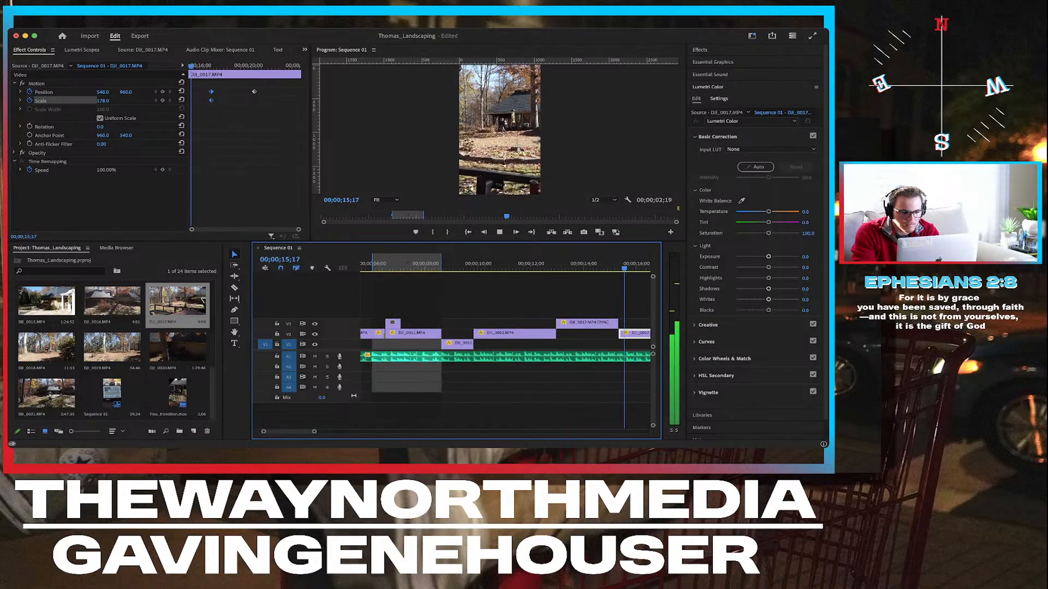
pyautogui.press('space')
# Step back to 00;00;16;01 and split the DJI_0017 clip there with the Razor tool.
pyautogui.hscroll(-2, 403, 265)
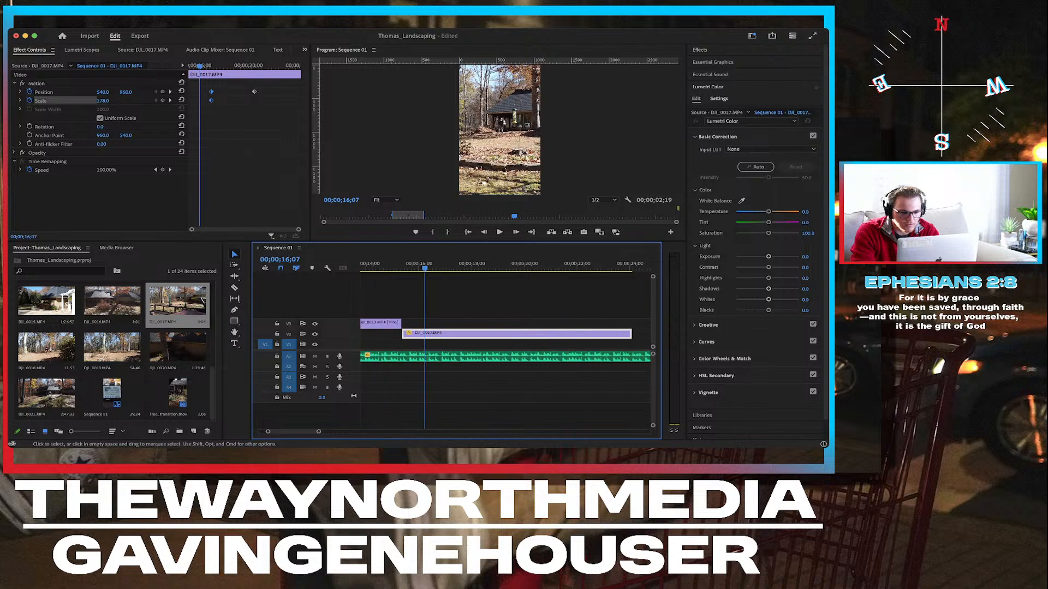
pyautogui.press('Left')
pyautogui.press('Left')
pyautogui.press('Left')
pyautogui.press('Left')
pyautogui.press('Left')
pyautogui.press('Left')
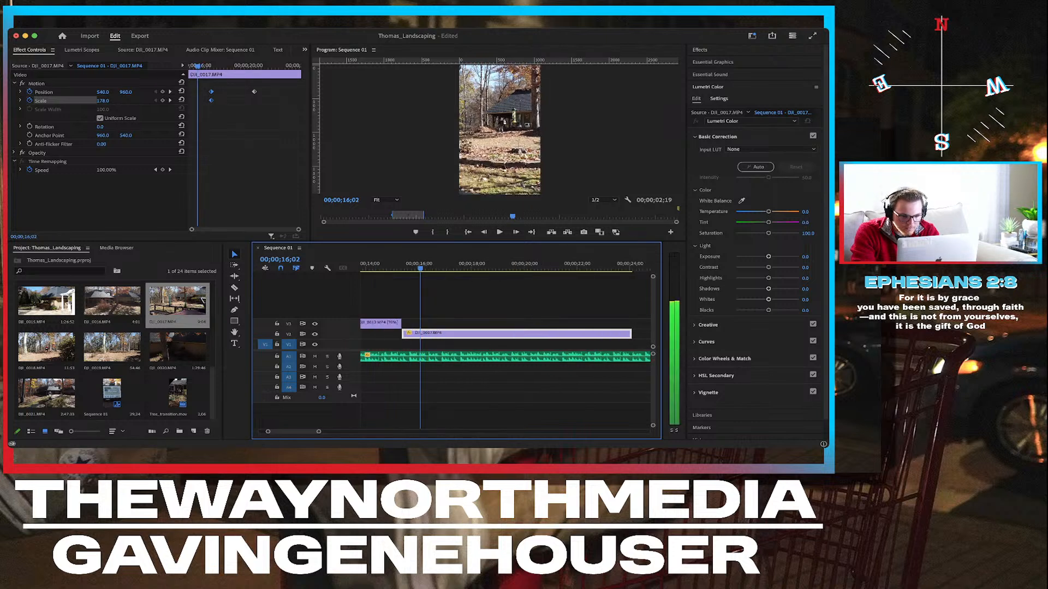
pyautogui.press('c')
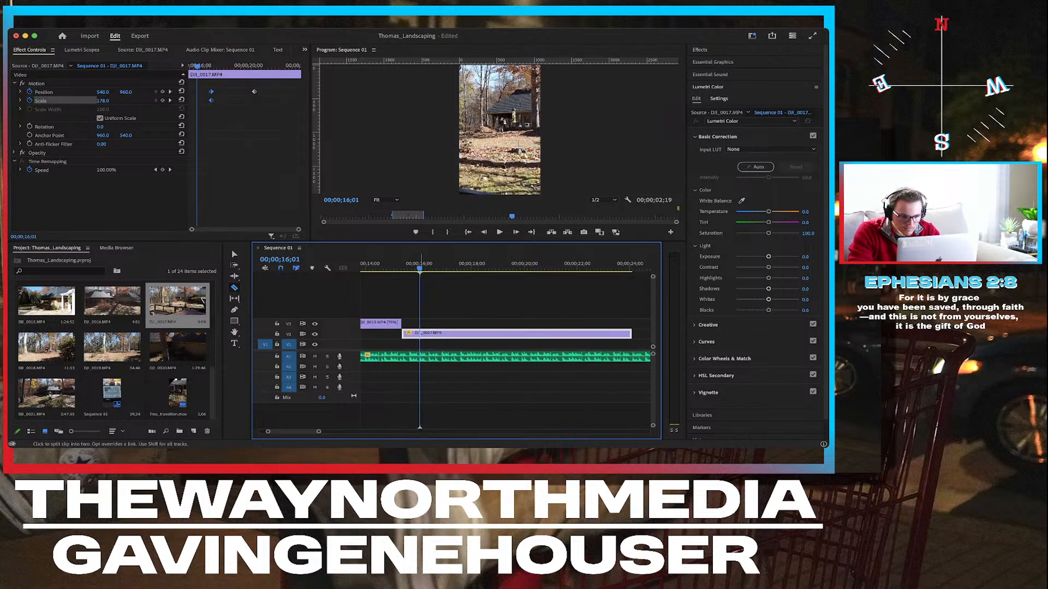
pyautogui.click(419, 333)
# Play on from the first cut, then split the DJI_0017 clip at 00;00;17;18 and 00;00;17;29.
pyautogui.press('space')
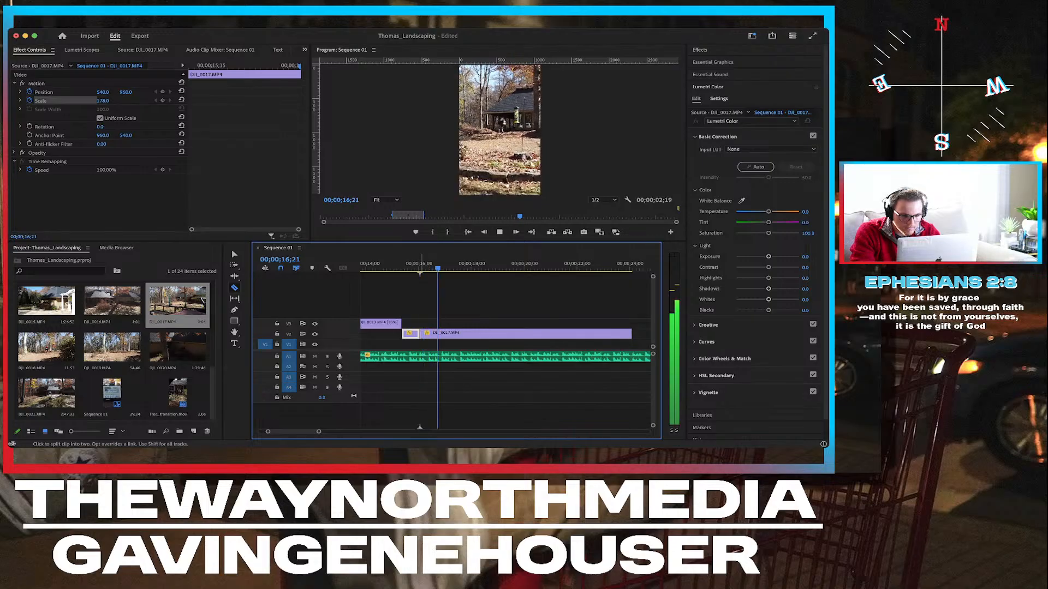
pyautogui.press('space')
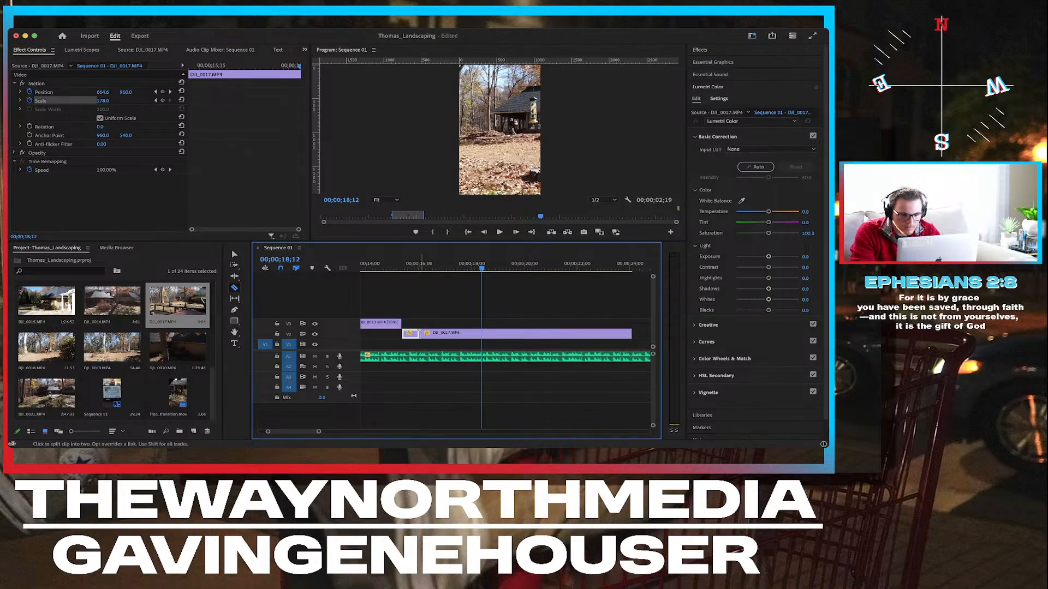
pyautogui.moveTo(472, 268); pyautogui.dragTo(461, 268)
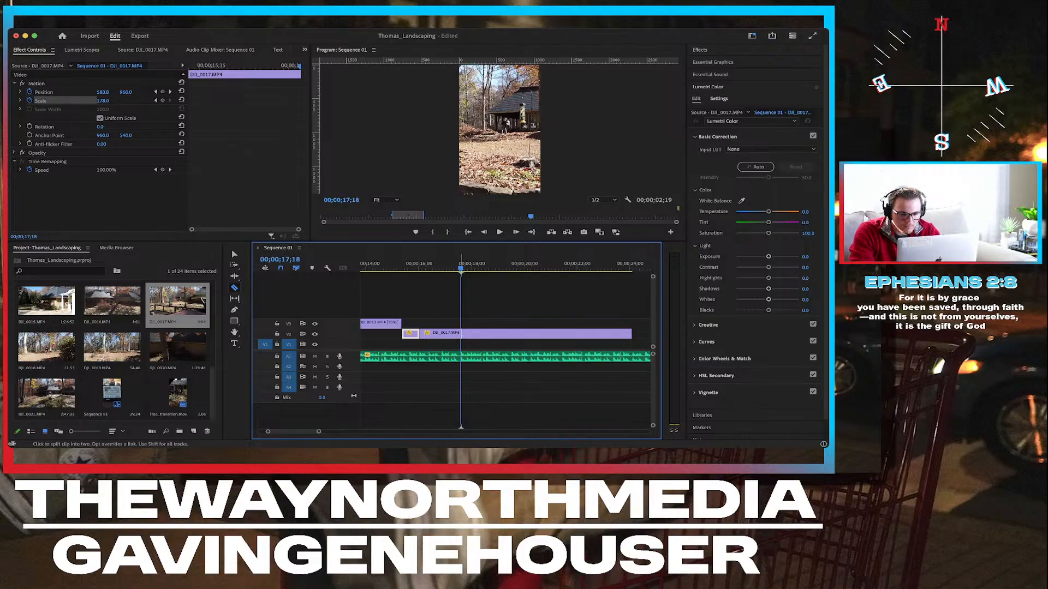
pyautogui.click(460, 333)
pyautogui.moveTo(468, 266); pyautogui.dragTo(471, 266)
pyautogui.click(471, 334)
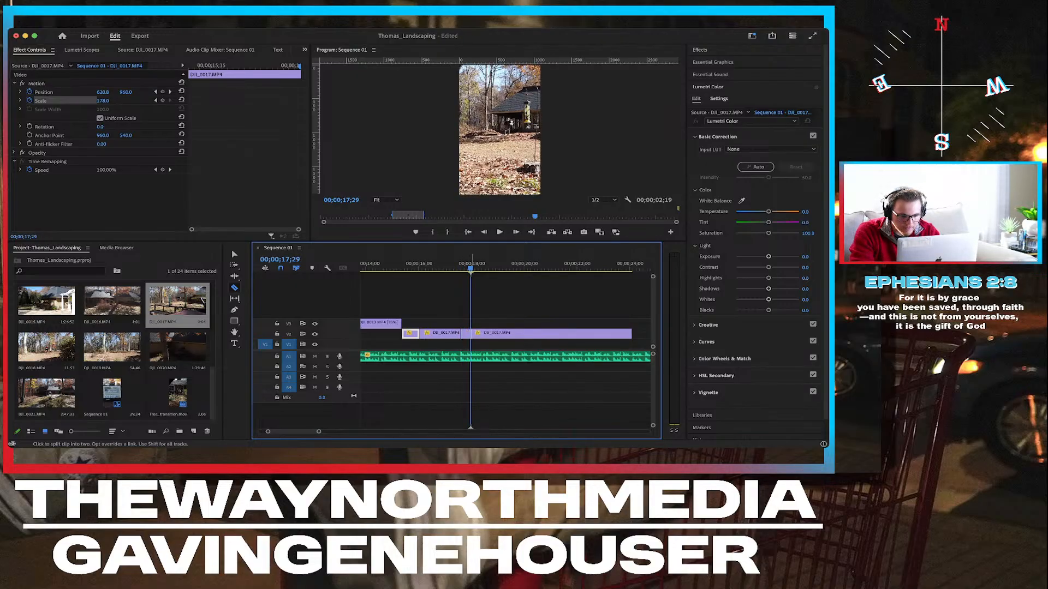
# Play the following section of DJI_0017 against the music and split the clip at 00;00;19;17.
pyautogui.press('space')
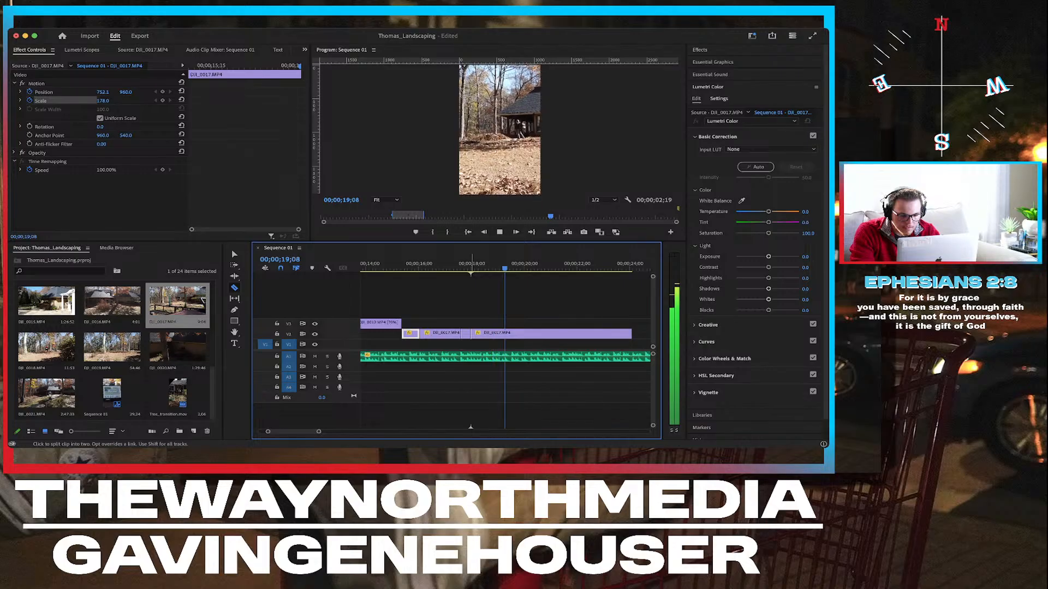
pyautogui.press('space')
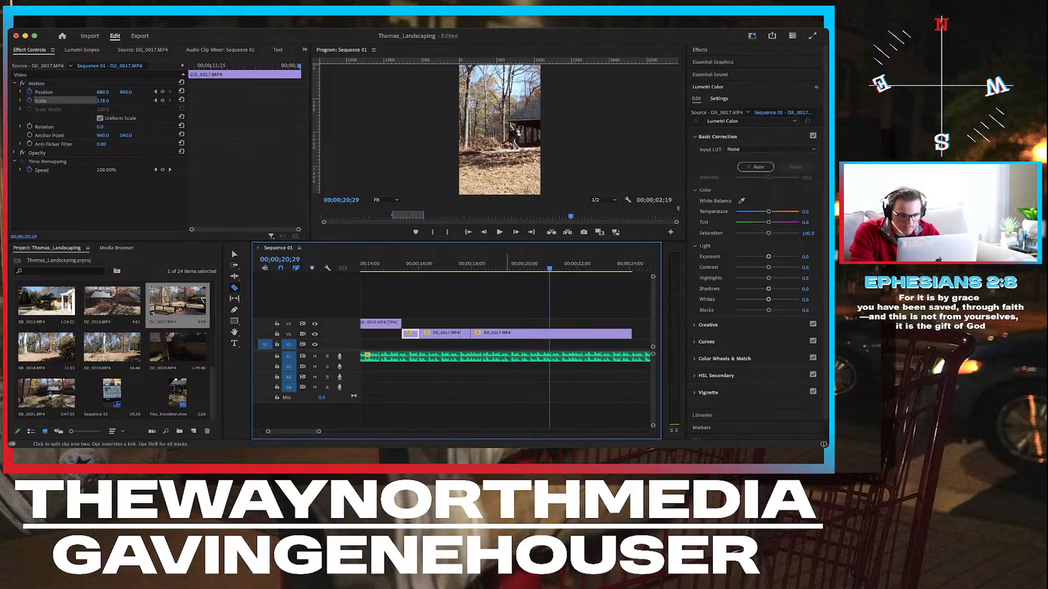
pyautogui.press('space')
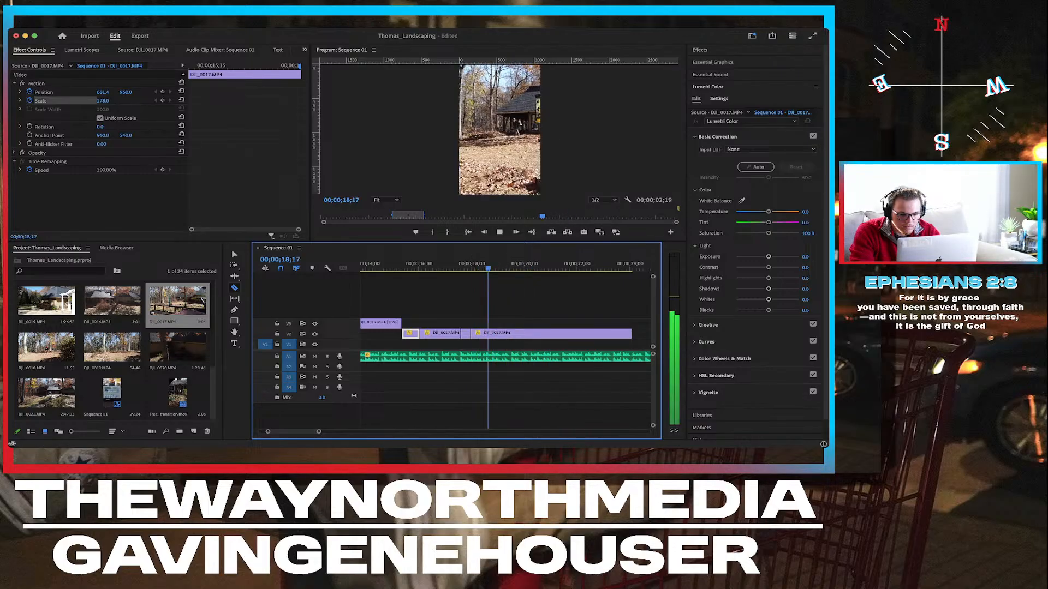
pyautogui.press('space')
pyautogui.click(447, 264)
pyautogui.press('space')
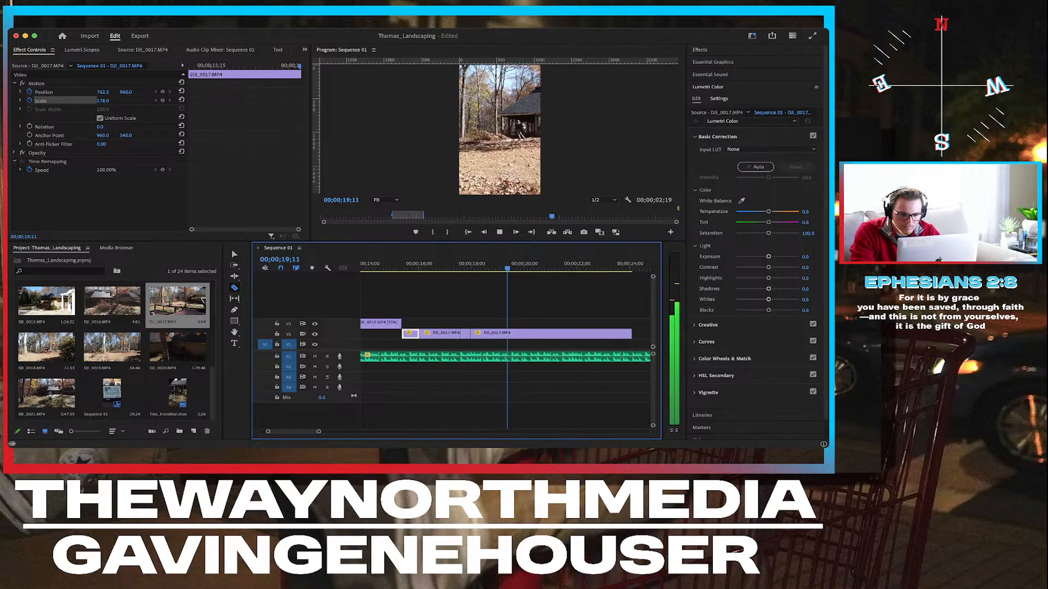
pyautogui.press('space')
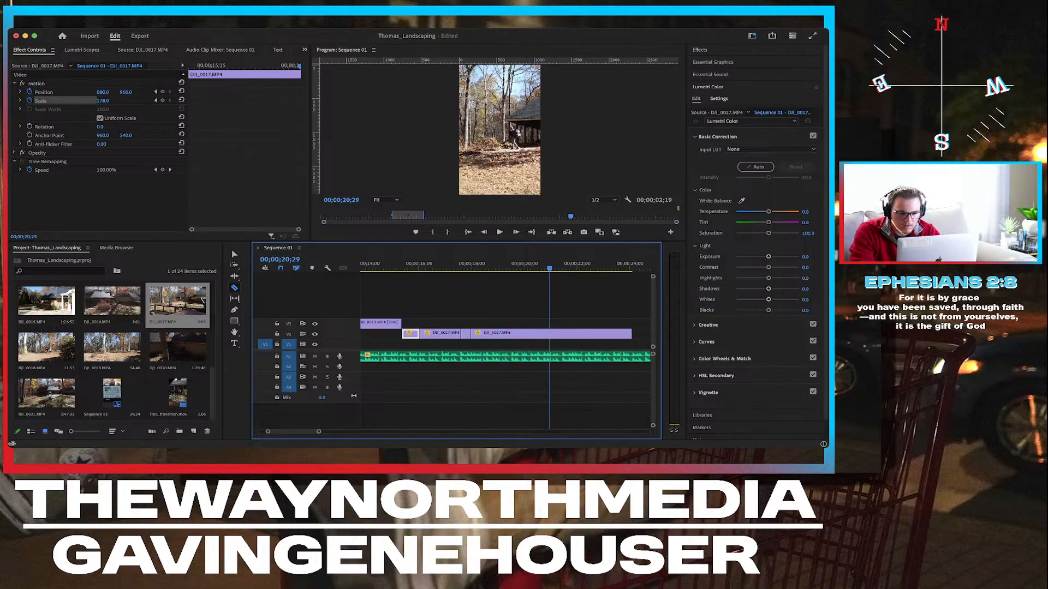
pyautogui.moveTo(517, 264); pyautogui.dragTo(511, 263)
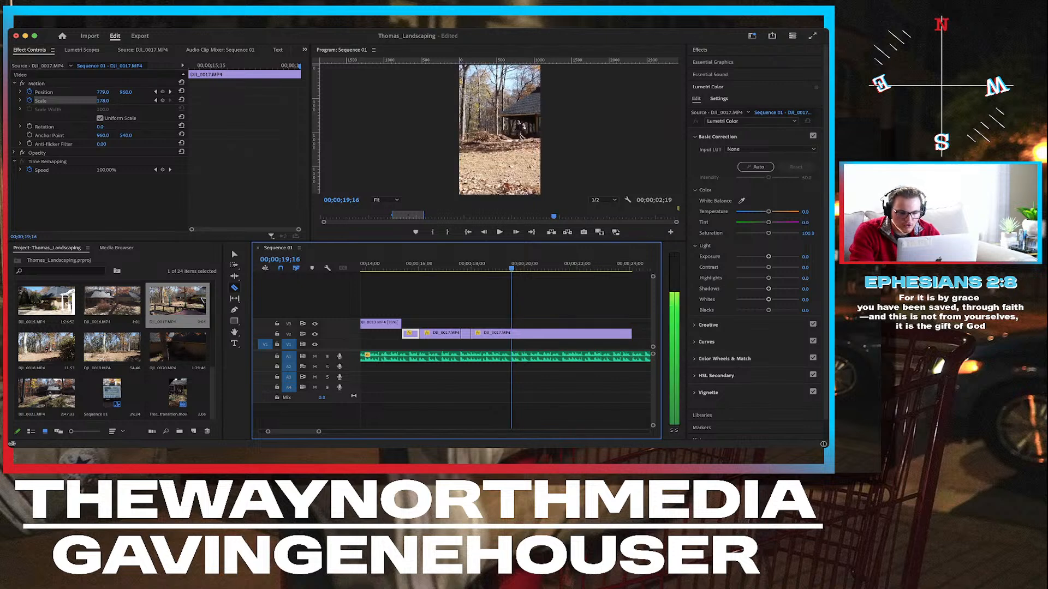
pyautogui.press('Right')
pyautogui.click(513, 334)
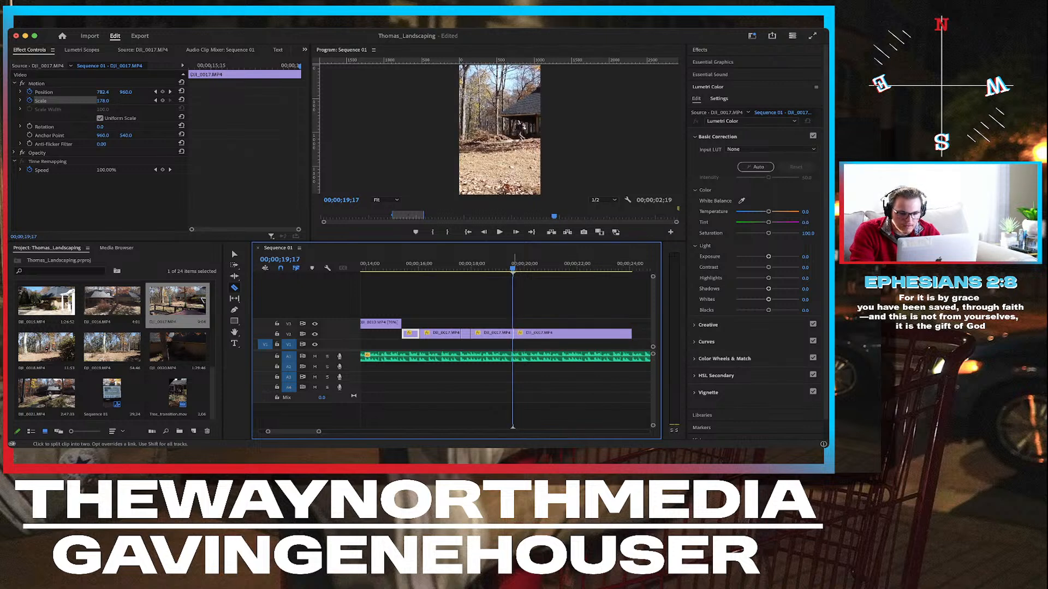
# Split DJI_0017 at 00;00;19;27 and again shortly before 00;00;22;00, playing it between cuts, and return to the Selection tool.
pyautogui.press('space')
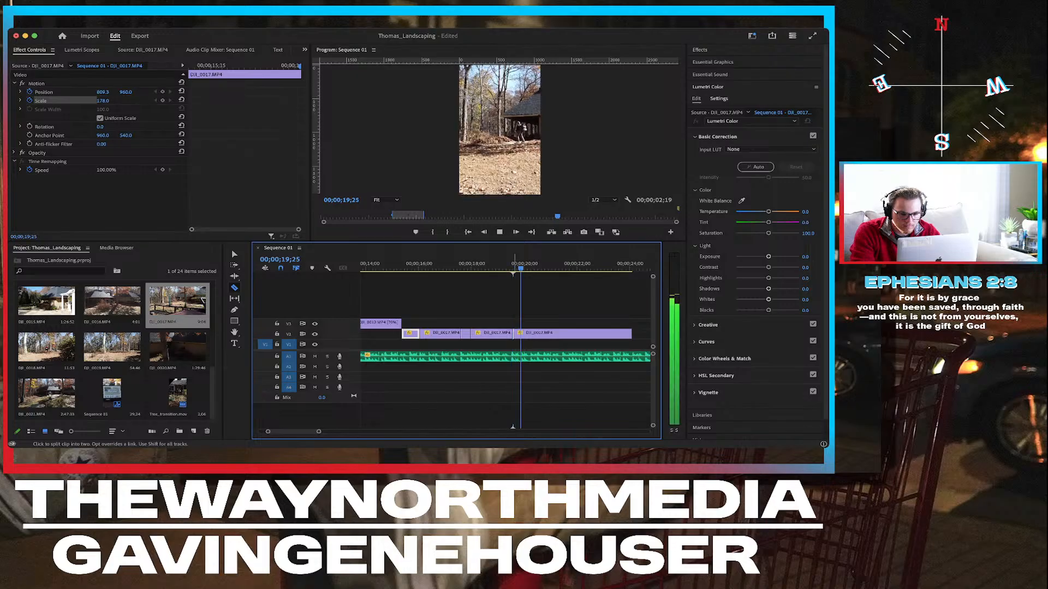
pyautogui.press('space')
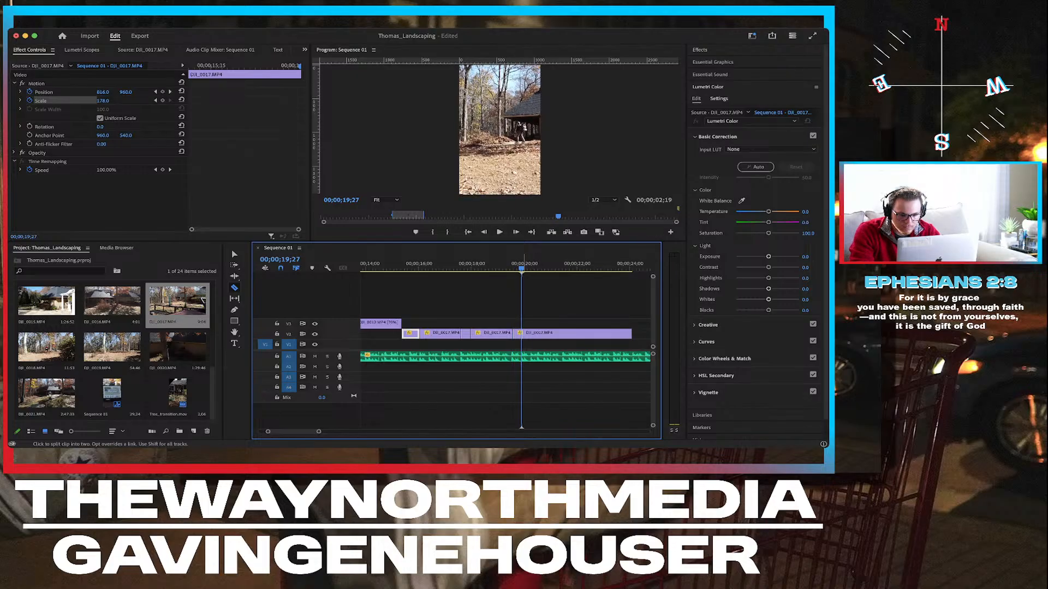
pyautogui.click(522, 334)
pyautogui.press('space')
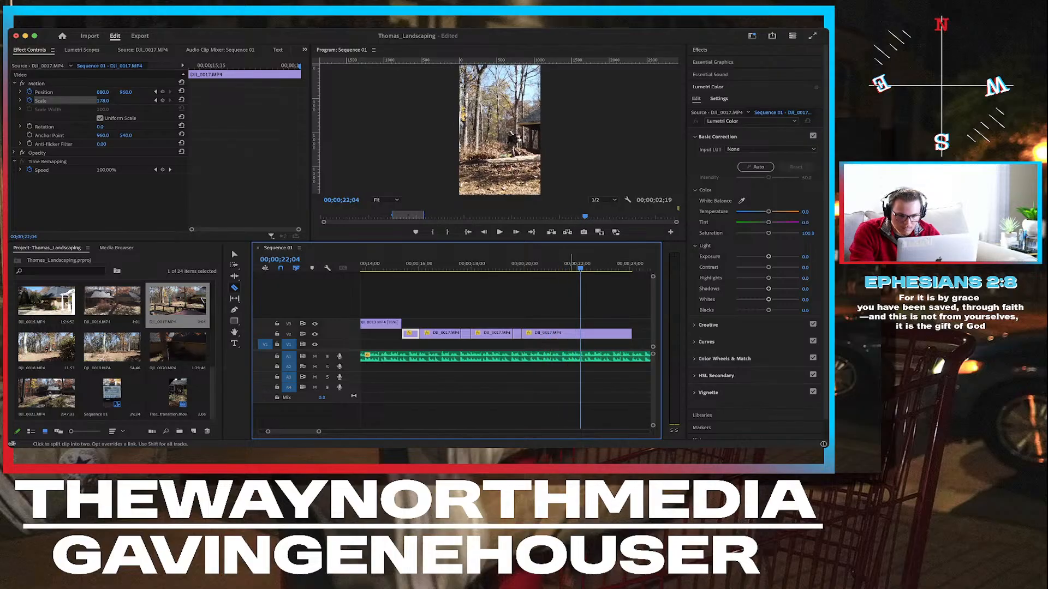
pyautogui.click(563, 333)
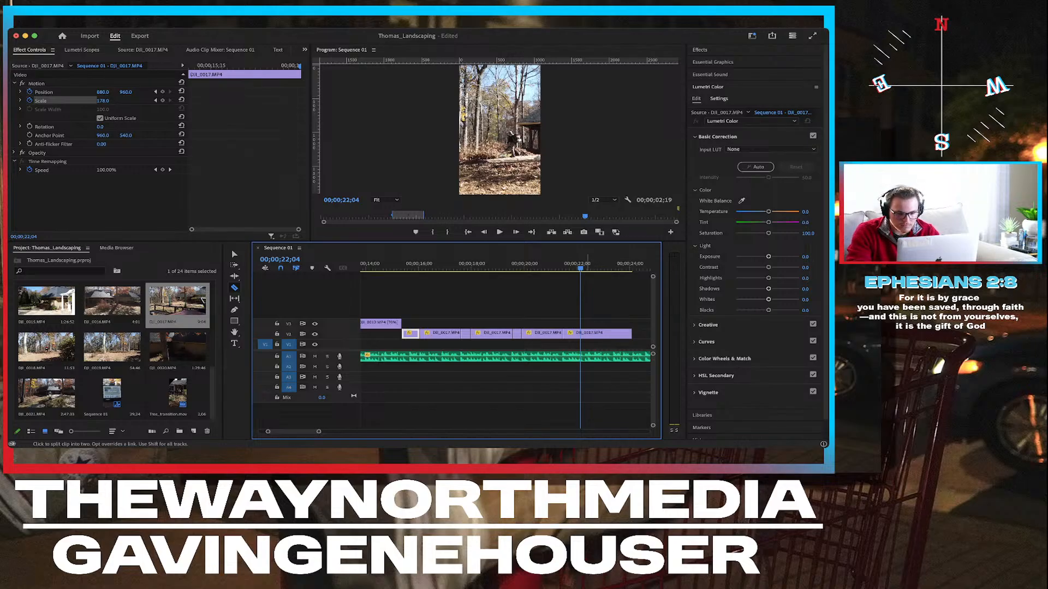
pyautogui.press('v')
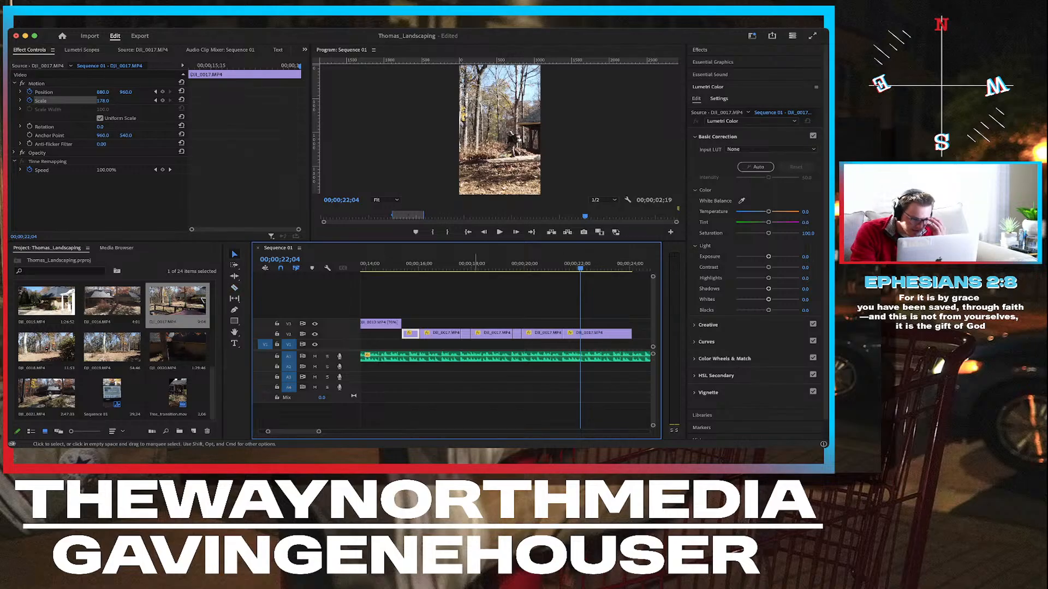
# Review the split DJI_0017 section by replaying it from 00;00;15;20, then select its pieces and deselect them.
pyautogui.click(462, 264)
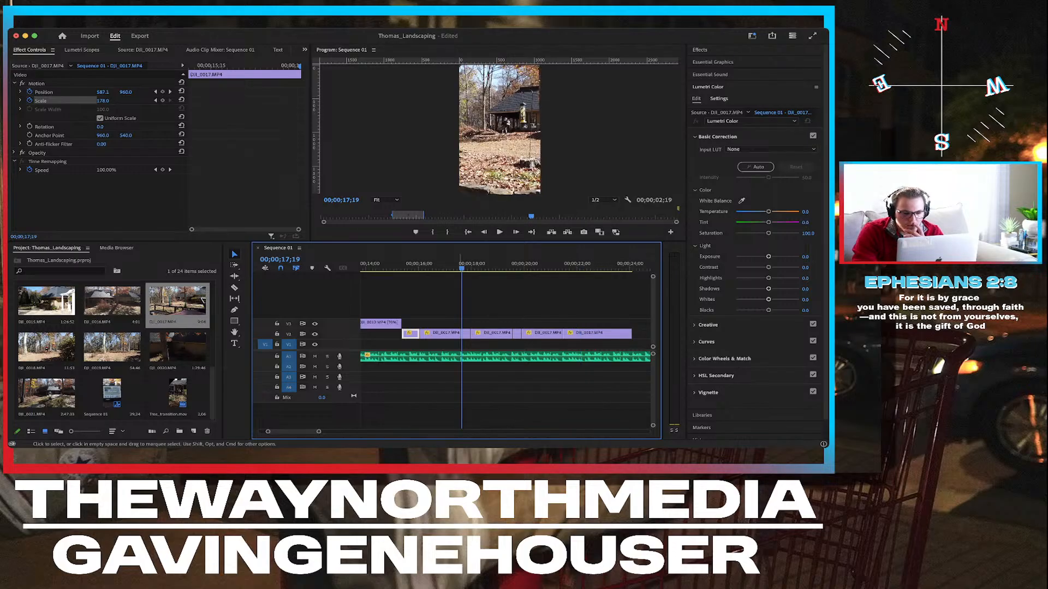
pyautogui.click(409, 265)
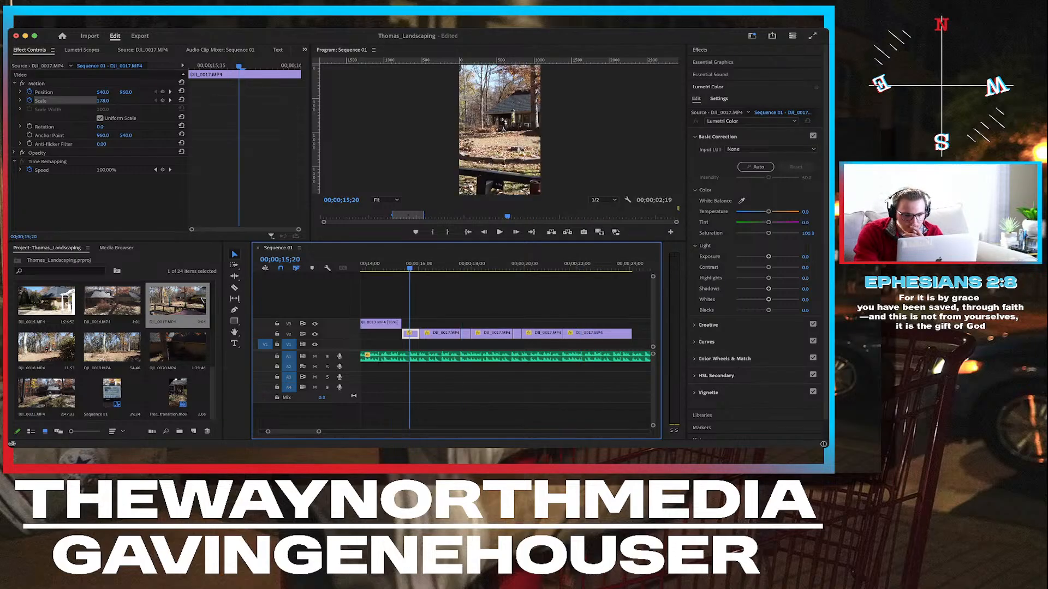
pyautogui.press('space')
pyautogui.press('space')
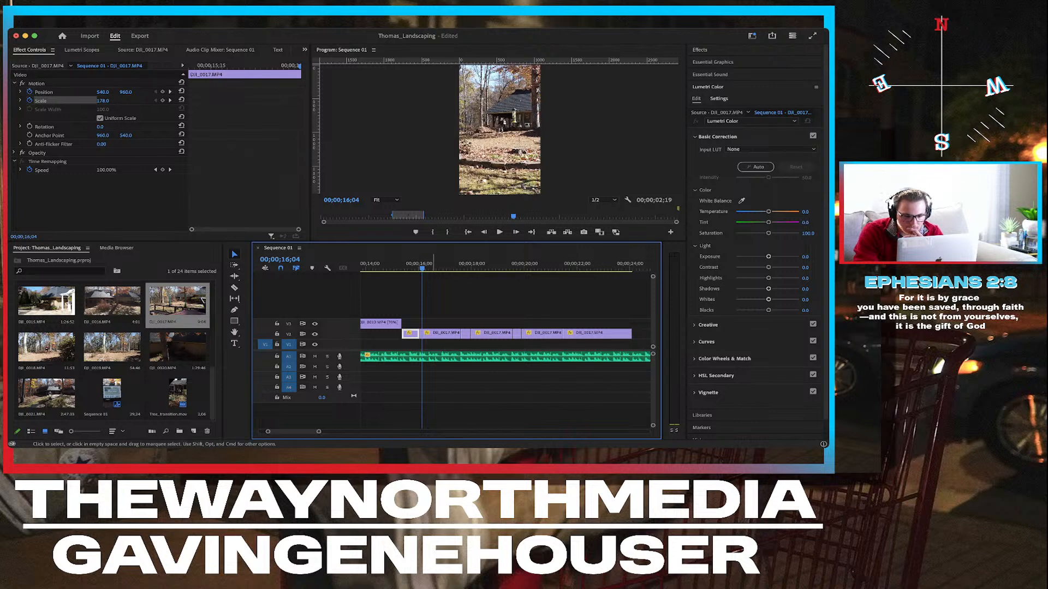
pyautogui.moveTo(434, 323); pyautogui.dragTo(624, 339)
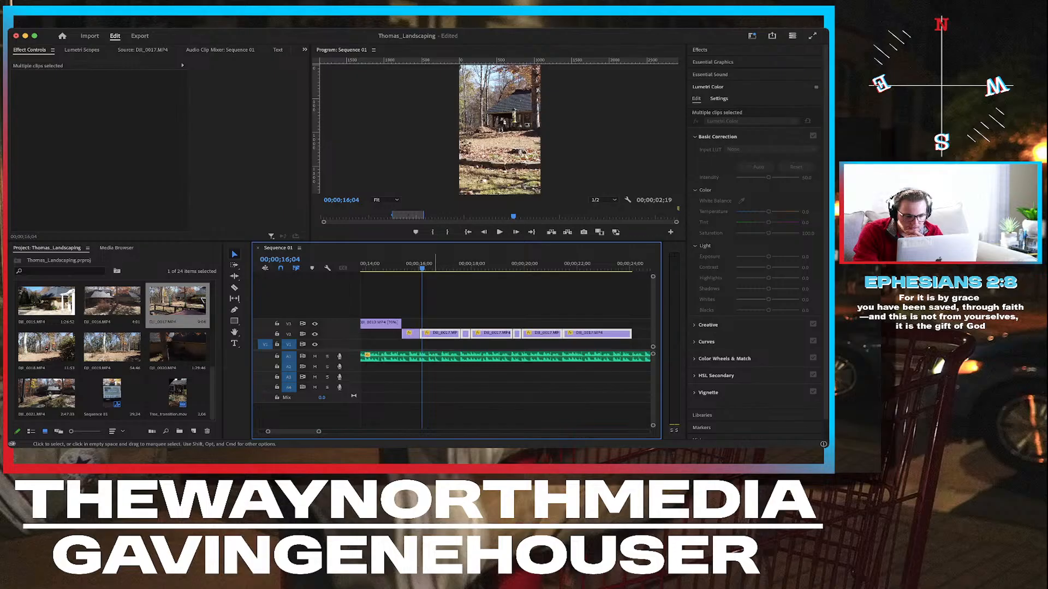
pyautogui.click(426, 318)
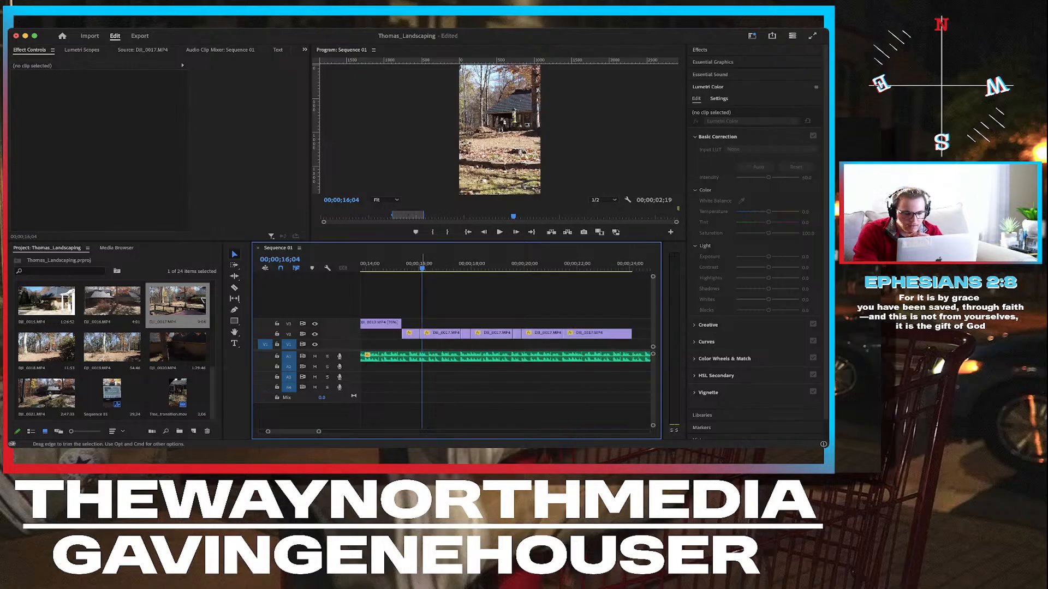
# Undo the DJI_0017 splits after the first short piece and close the gap so the long clip directly follows it.
pyautogui.press('super+z')
pyautogui.press('super+z')
pyautogui.press('super+z')
pyautogui.press('super+z')
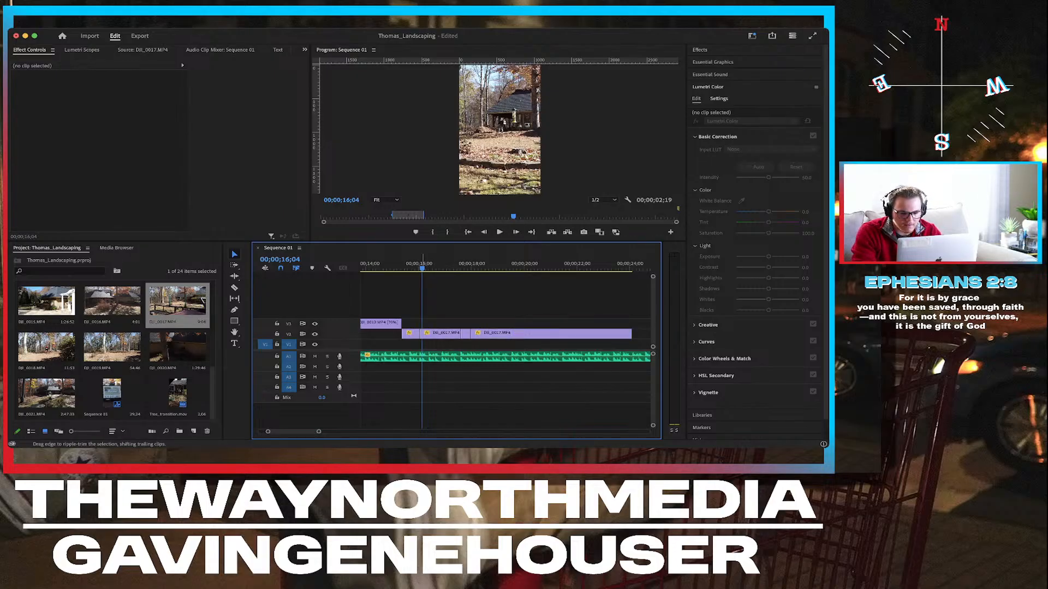
pyautogui.press('super+z')
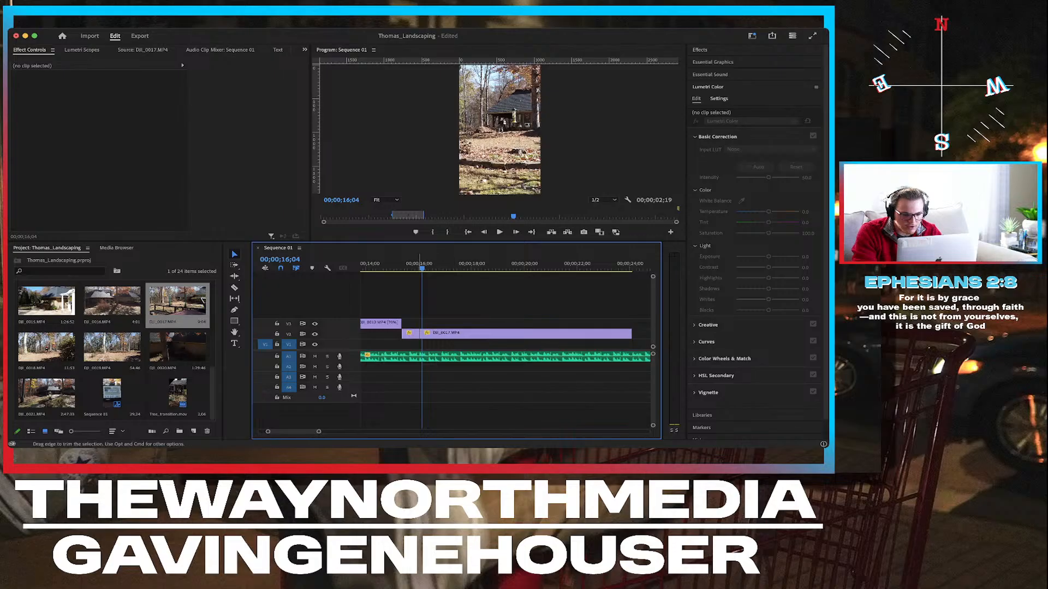
pyautogui.press('super+z')
pyautogui.press('super+z')
pyautogui.press('super+z')
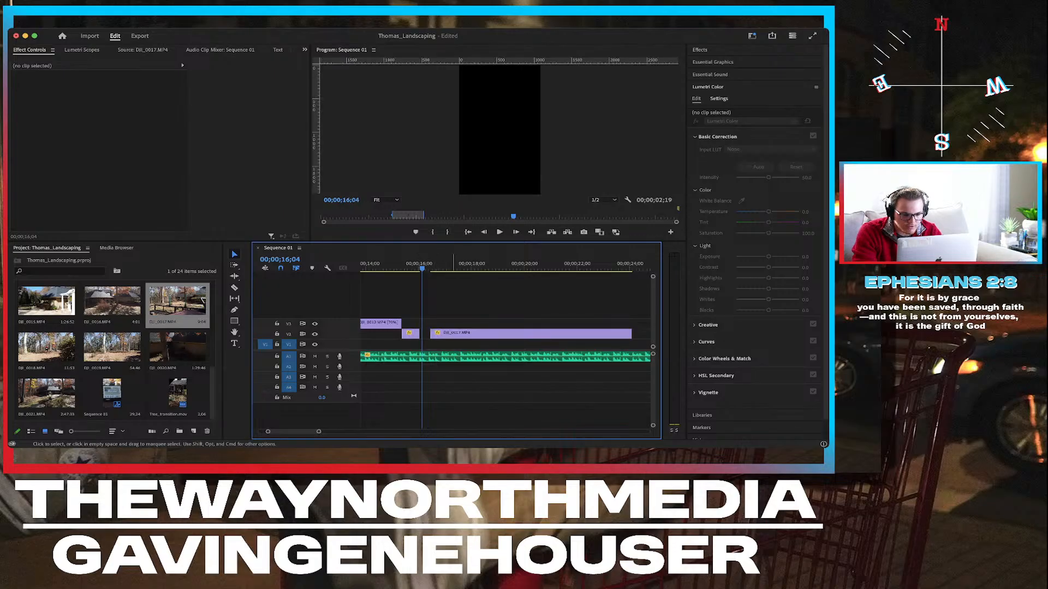
pyautogui.press('super+z')
pyautogui.press('super+z')
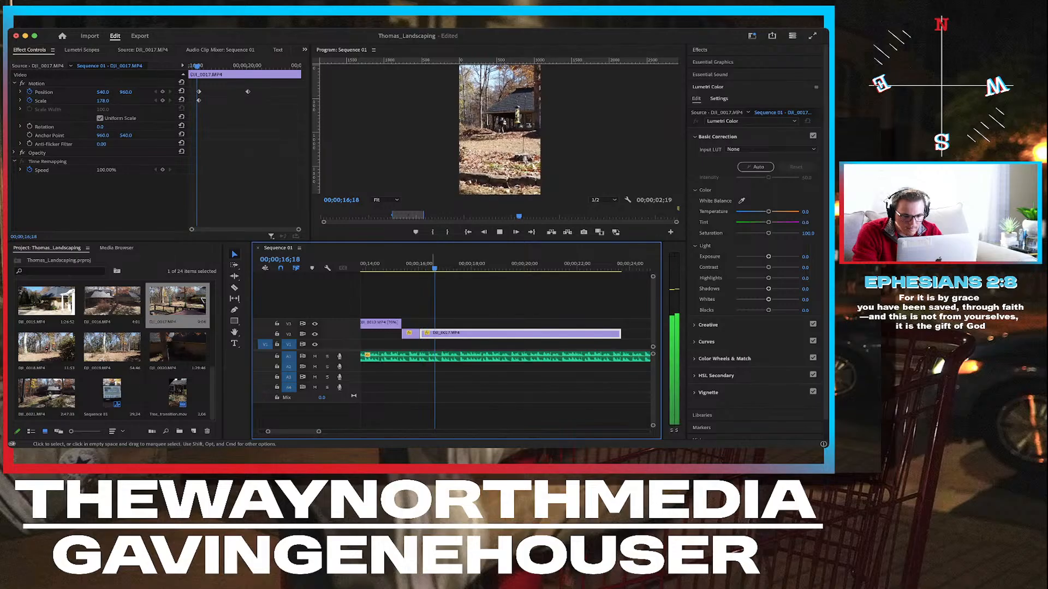
# Try splitting the long DJI_0017 clip at 00;00;16;27, play on past the cut, and undo the split.
pyautogui.press('space')
pyautogui.press('Left')
pyautogui.press('Left')
pyautogui.press('Left')
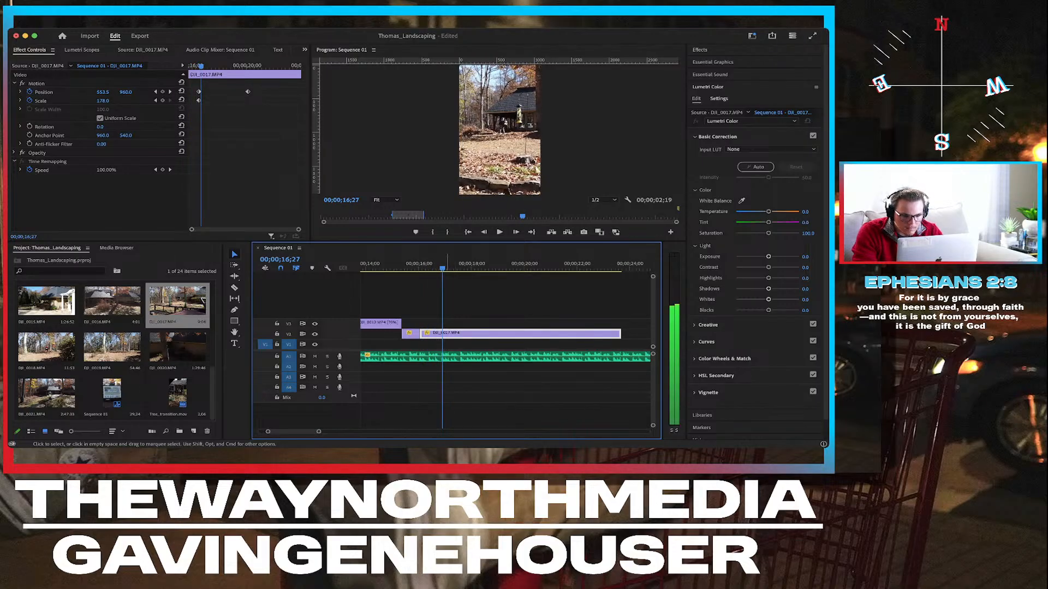
pyautogui.press('c')
pyautogui.click(442, 333)
pyautogui.press('space')
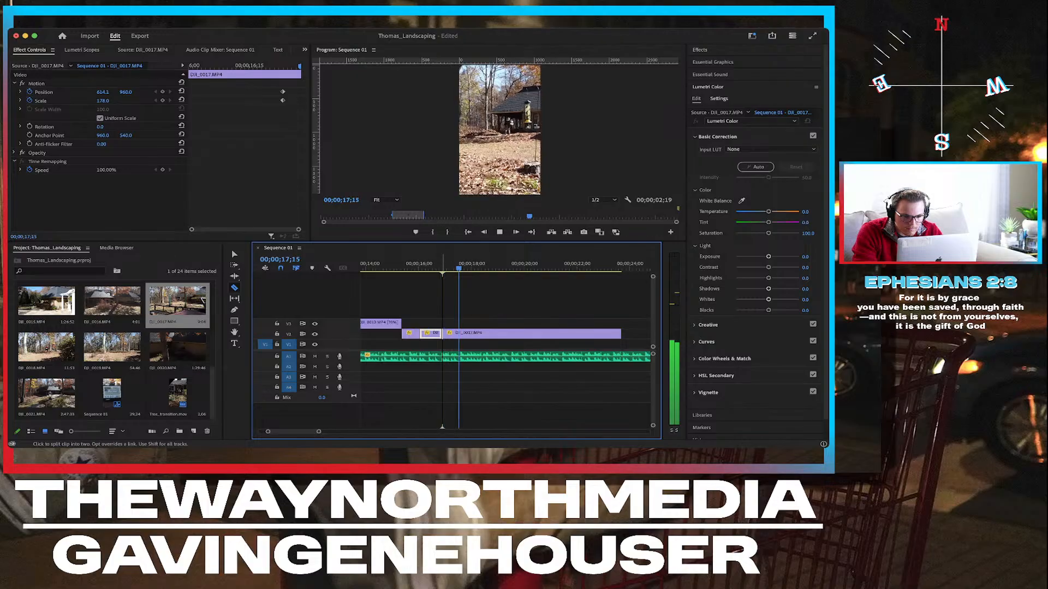
pyautogui.press('space')
pyautogui.press('super+z')
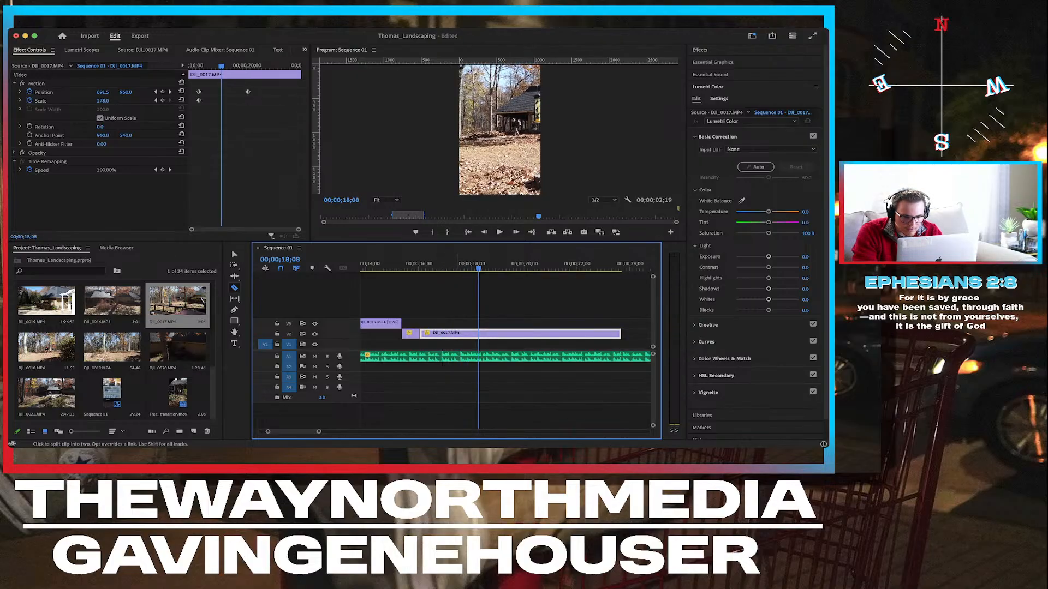
# Split the long DJI_0017 clip at 00;00;17;18 with the Razor tool.
pyautogui.click(460, 267)
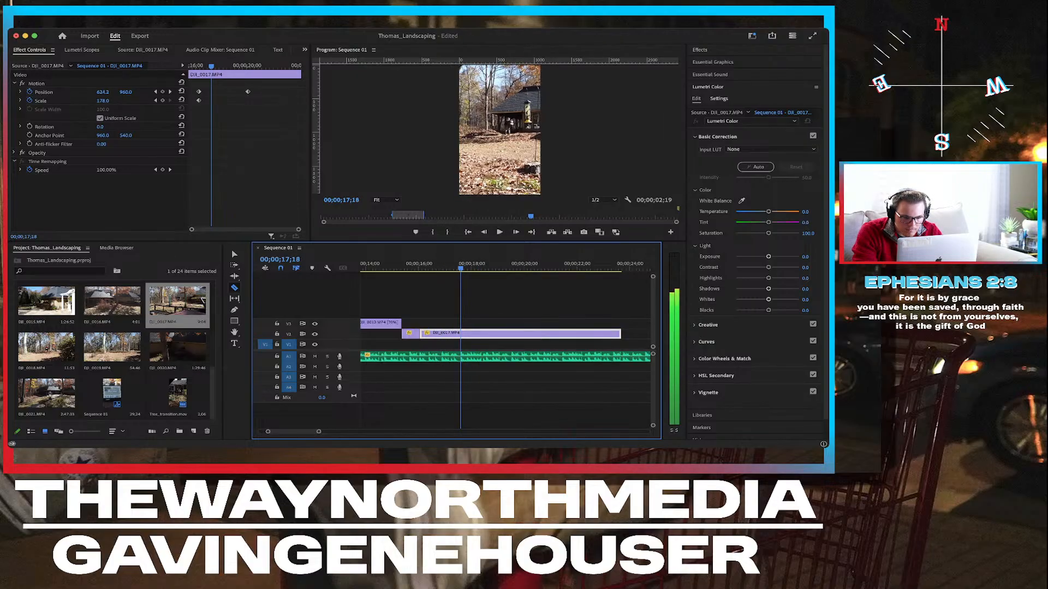
pyautogui.click(460, 334)
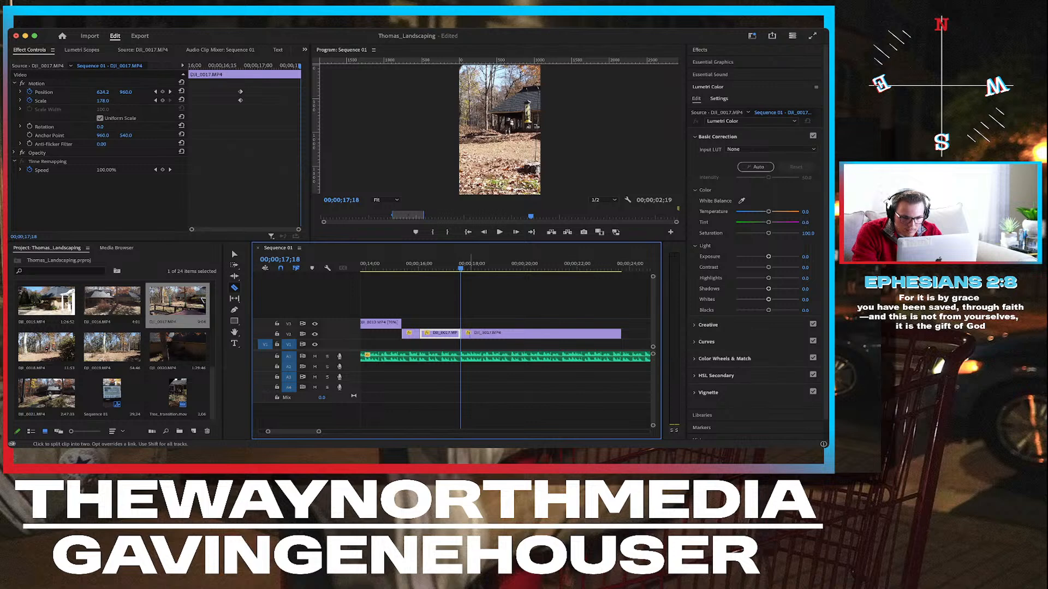
# Try another split shortly after the 00;00;17;18 cut, play past it, and undo that split.
pyautogui.click(471, 334)
pyautogui.press('space')
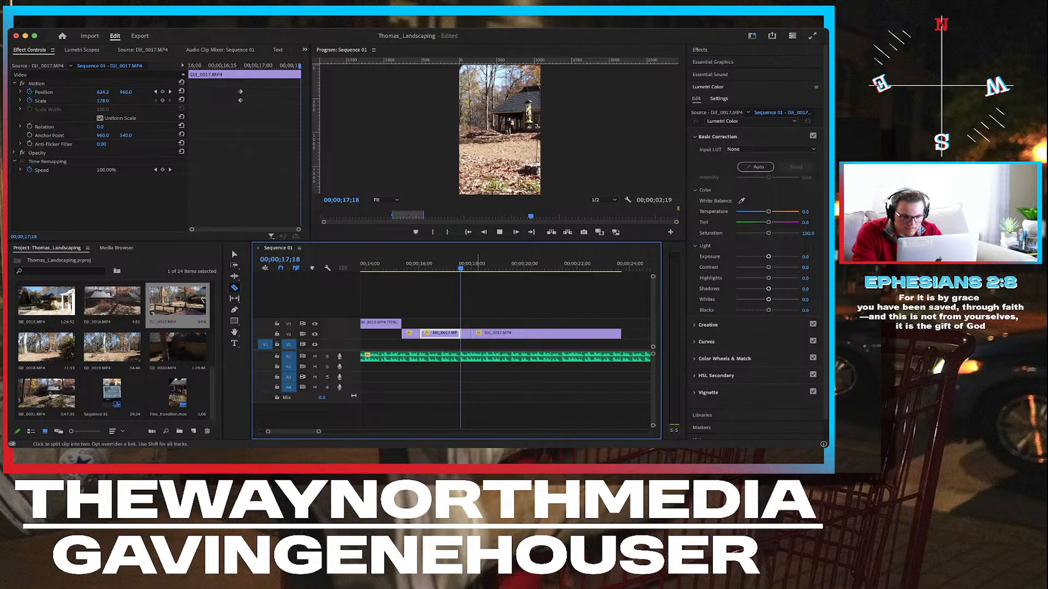
pyautogui.press('v')
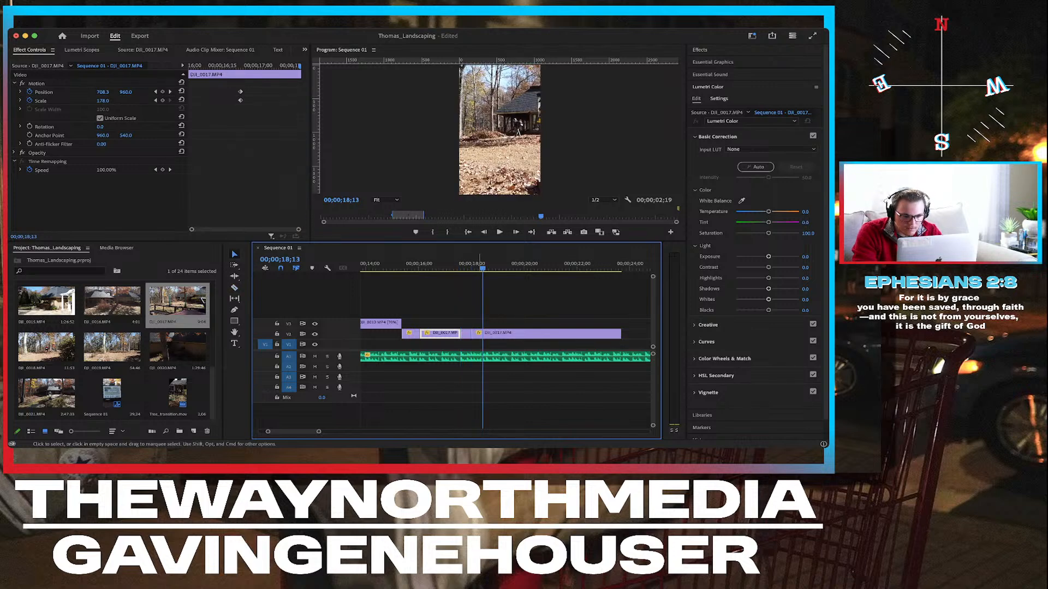
pyautogui.click(463, 264)
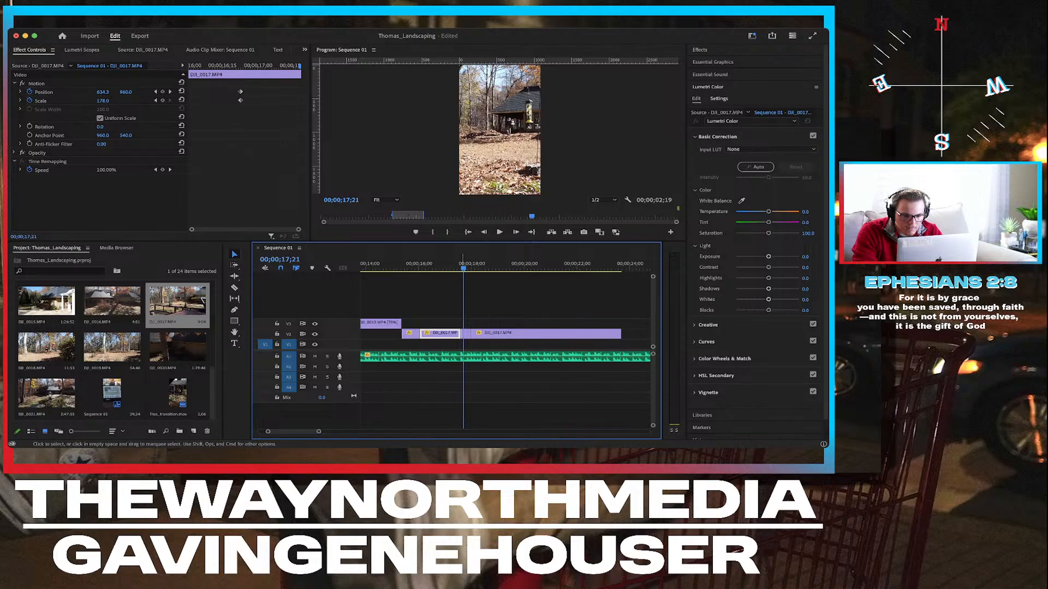
pyautogui.press('super+z')
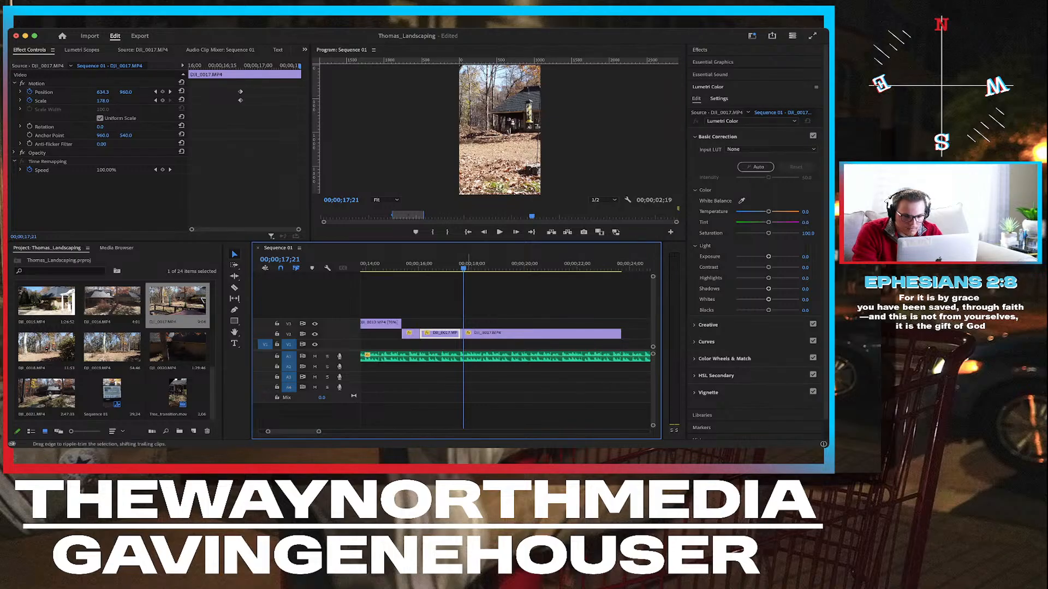
# Ripple-trim the start of the DJI_0017 piece after the 00;00;17;18 cut, then split that piece at 00;00;18;00.
pyautogui.moveTo(464, 334)
pyautogui.mouseDown()
pyautogui.moveTo(498, 334)
pyautogui.moveTo(480, 334)
pyautogui.mouseUp()
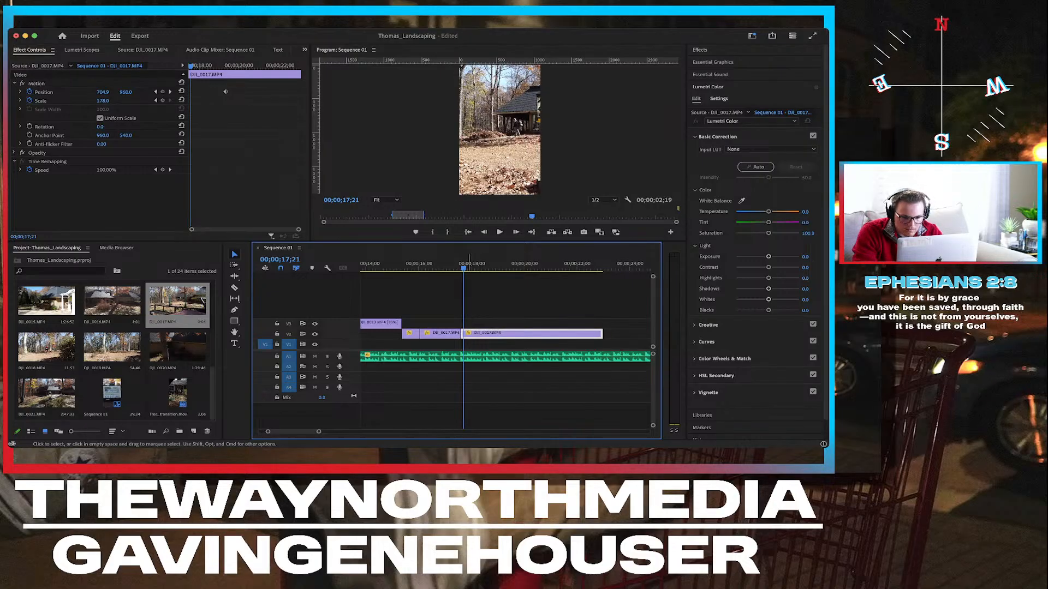
pyautogui.press('Right')
pyautogui.press('Right')
pyautogui.press('Right')
pyautogui.press('Right')
pyautogui.press('Right')
pyautogui.press('Right')
pyautogui.press('Right')
pyautogui.press('Right')
pyautogui.press('Right')
pyautogui.press('Right')
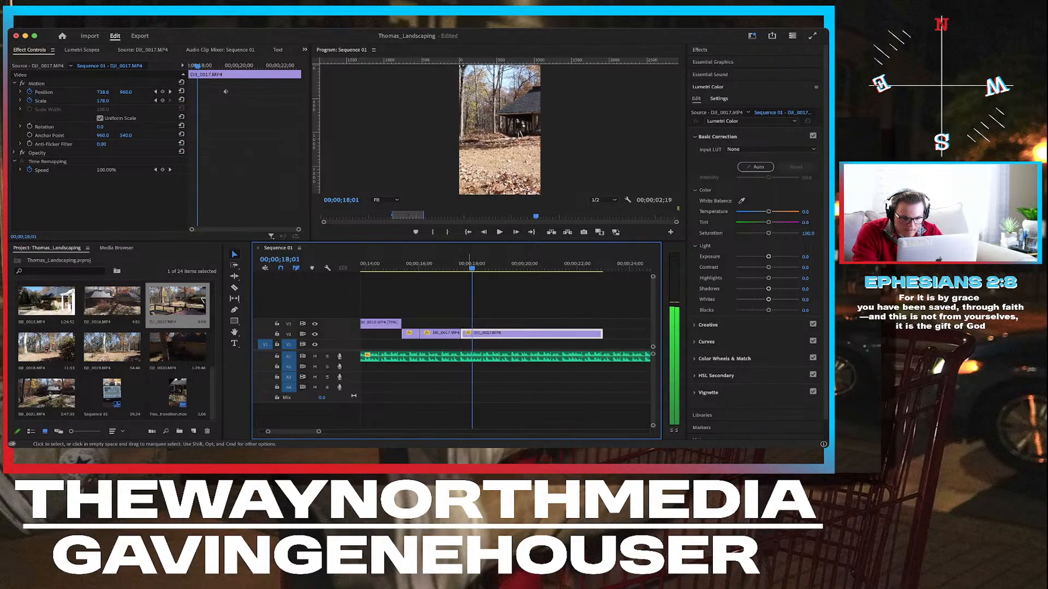
pyautogui.press('Left')
pyautogui.press('c')
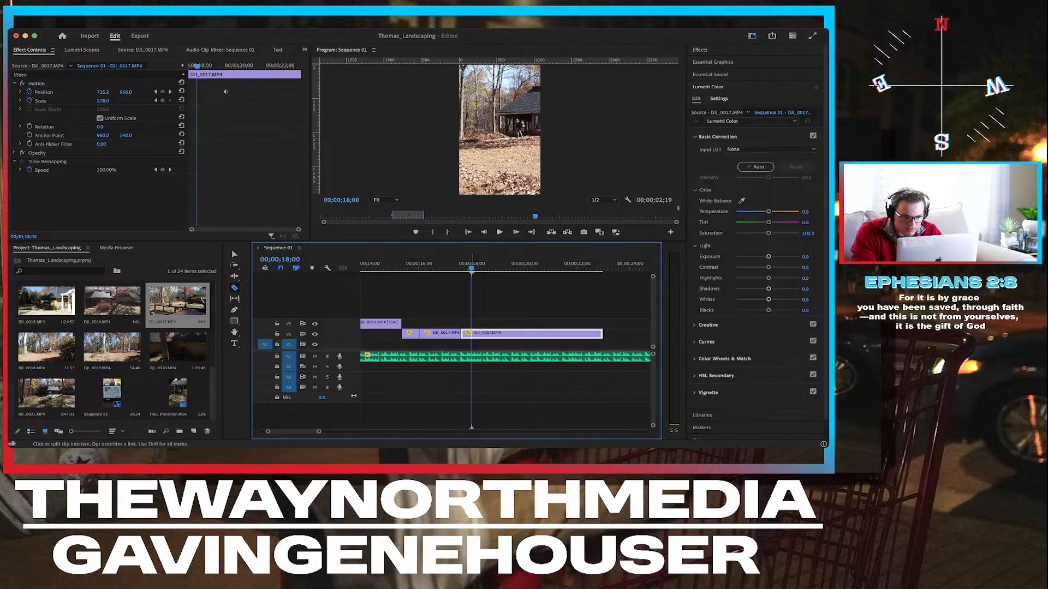
pyautogui.click(471, 334)
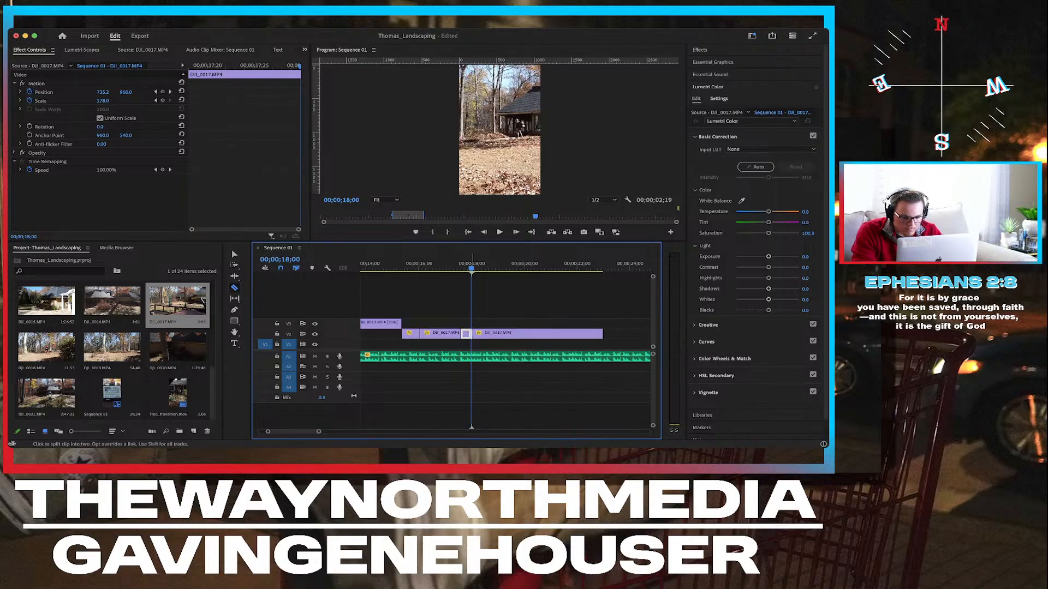
# Ripple-trim the start of the DJI_0017 piece after the 00;00;18;00 cut and play on from there.
pyautogui.press('v')
pyautogui.moveTo(472, 333)
pyautogui.mouseDown()
pyautogui.moveTo(490, 333)
pyautogui.moveTo(476, 334)
pyautogui.mouseUp()
pyautogui.press('space')
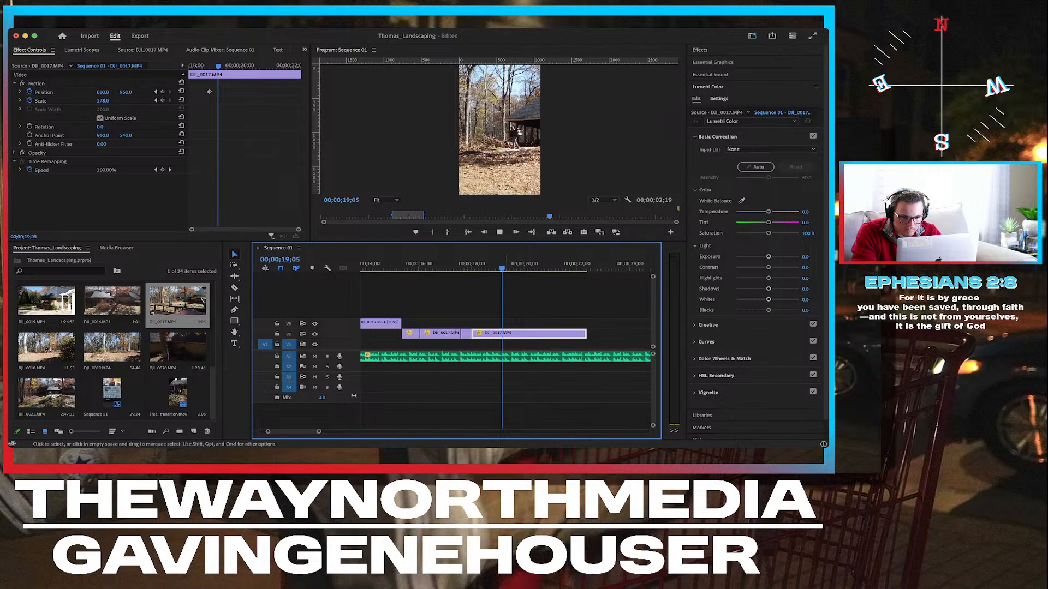
# Stop playback, step back to 00;00;19;17 and split the last DJI_0017 piece there with the Razor tool.
pyautogui.press('space')
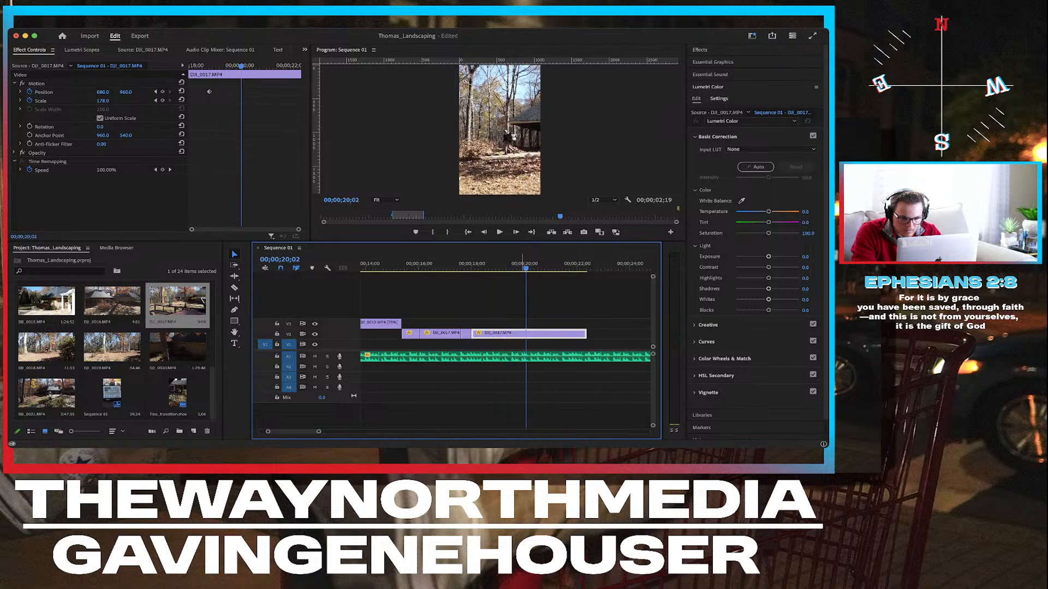
pyautogui.press('Left')
pyautogui.press('Left')
pyautogui.press('Left')
pyautogui.press('Left')
pyautogui.press('Left')
pyautogui.press('Left')
pyautogui.press('Left')
pyautogui.press('Left')
pyautogui.press('Left')
pyautogui.press('Left')
pyautogui.press('Left')
pyautogui.press('Left')
pyautogui.press('Left')
pyautogui.press('Left')
pyautogui.press('Left')
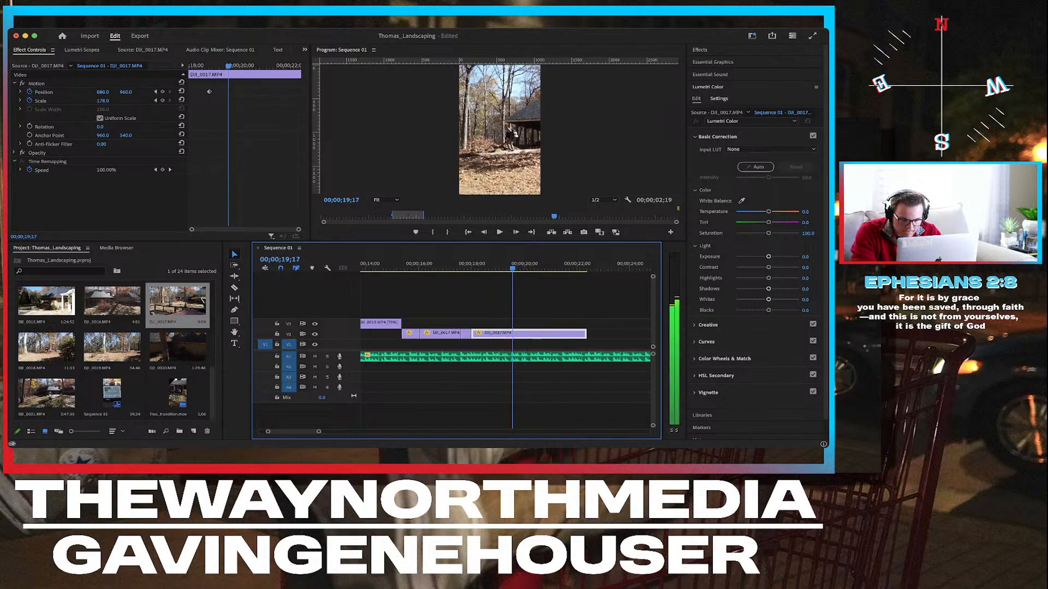
pyautogui.press('c')
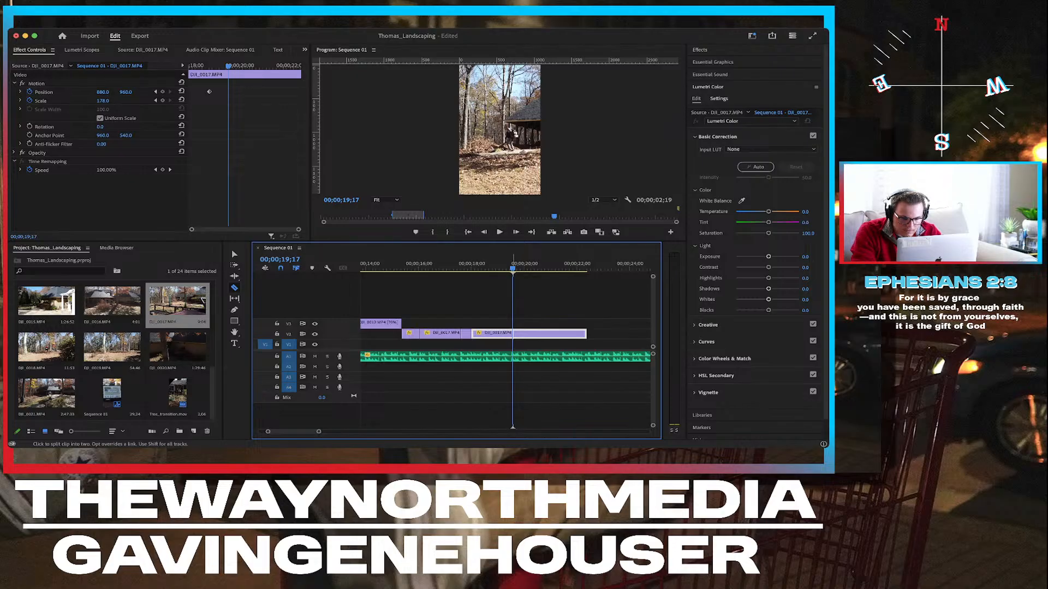
pyautogui.click(512, 333)
# Ripple-trim the start of the DJI_0017 piece after the 00;00;19;17 cut and split that piece at 00;00;19;28.
pyautogui.press('v')
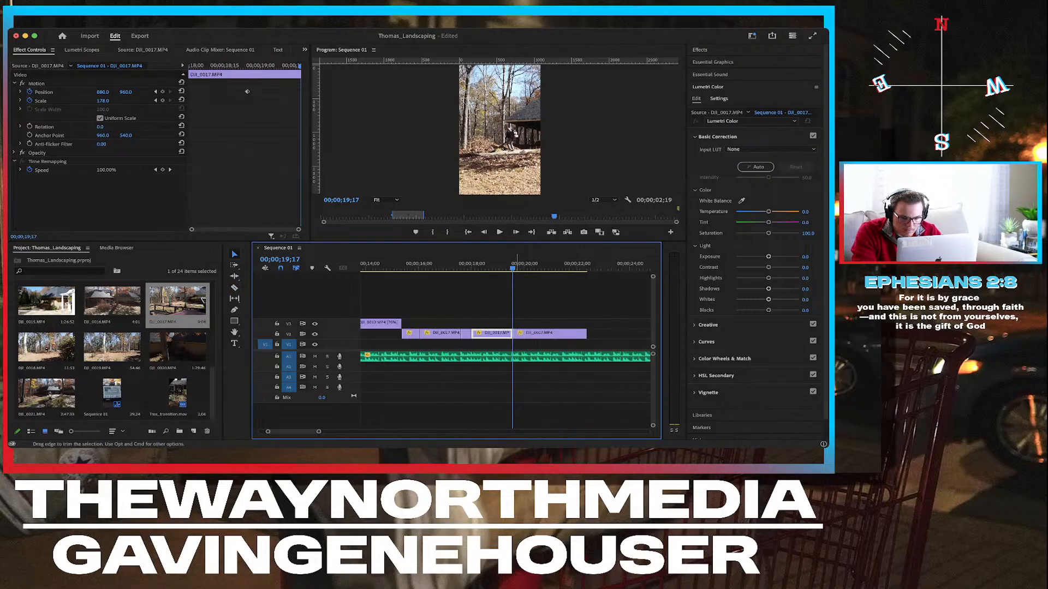
pyautogui.moveTo(513, 334); pyautogui.dragTo(536, 333)
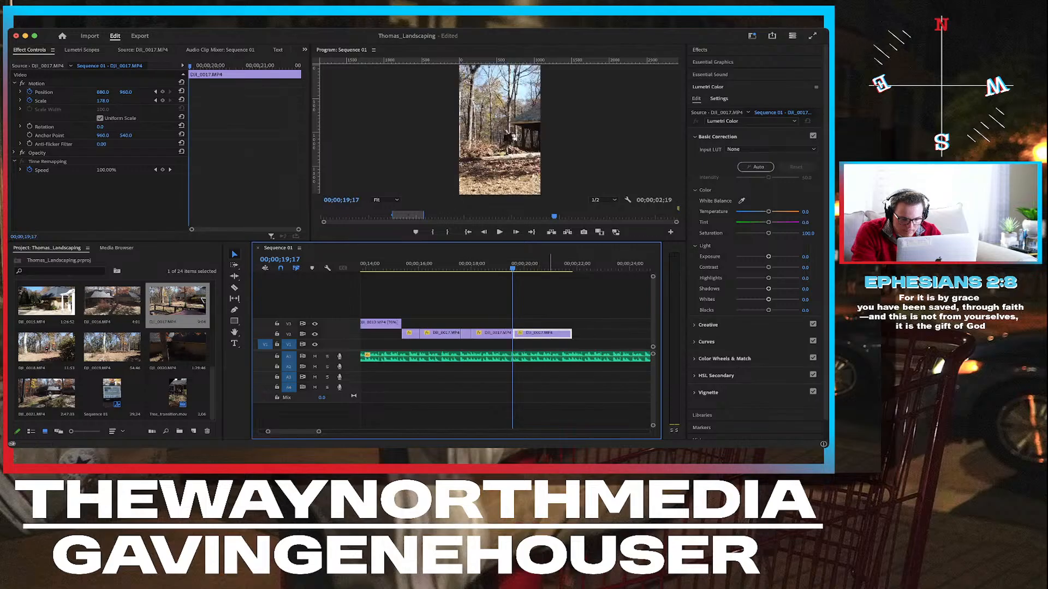
pyautogui.press('space')
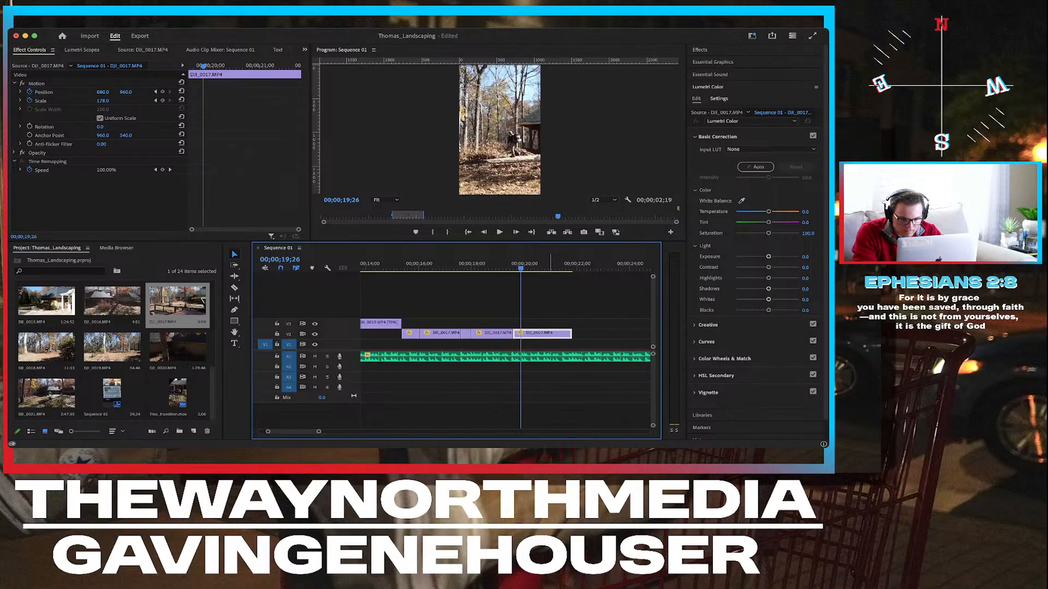
pyautogui.press('Right')
pyautogui.press('Right')
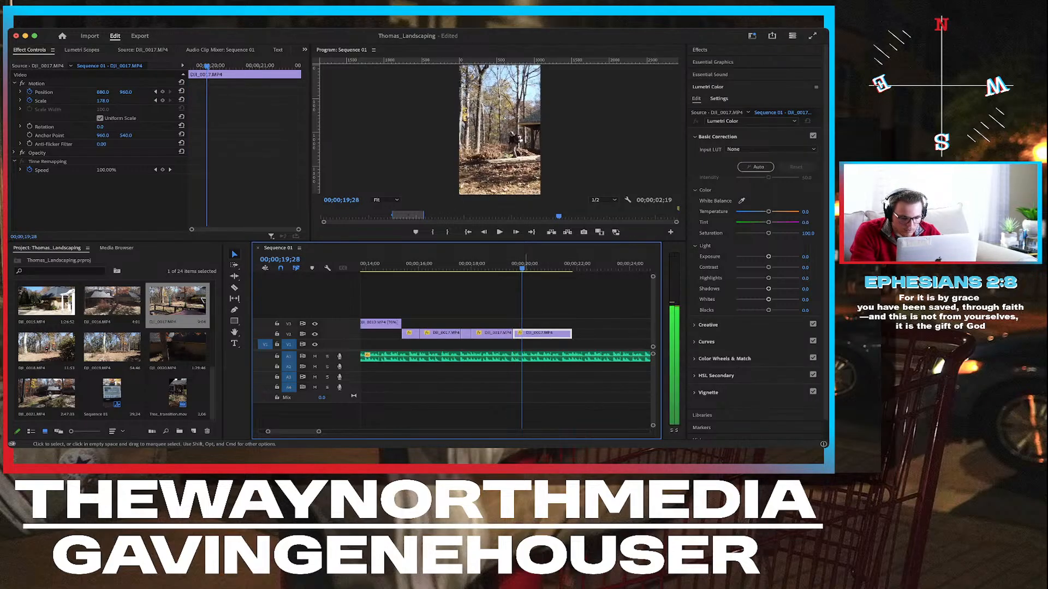
pyautogui.press('super+k')
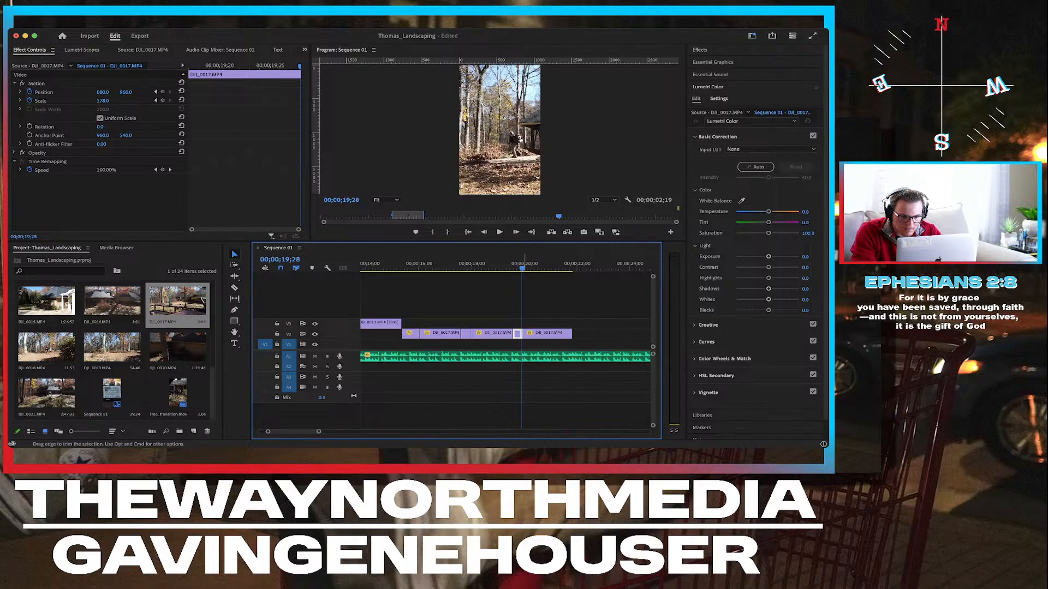
# Ripple-trim the start of the final DJI_0017 piece after the 00;00;19;28 cut and play it through to its end.
pyautogui.moveTo(525, 333); pyautogui.dragTo(537, 333)
pyautogui.click(555, 333)
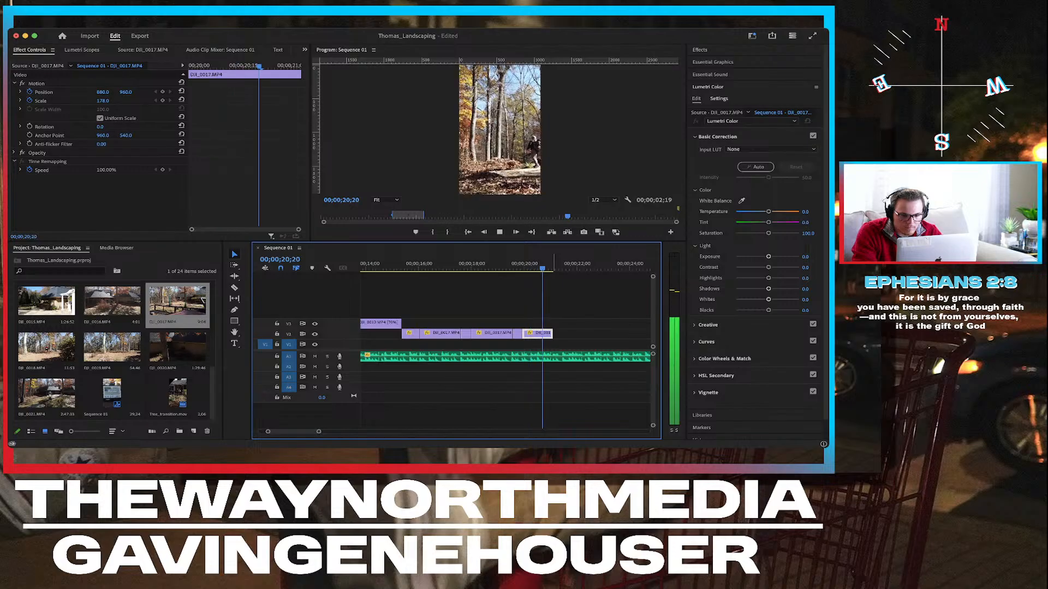
pyautogui.press('space')
# Select all the DJI_0017 jump-cut pieces on V2 and combine them into a nested sequence with the default name.
pyautogui.moveTo(546, 315); pyautogui.dragTo(417, 334)
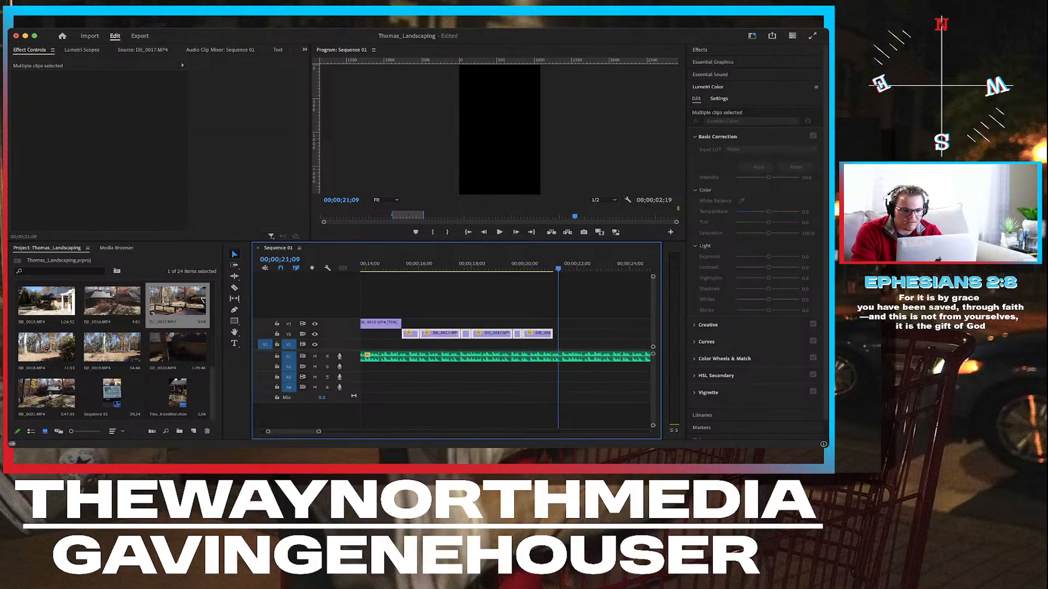
pyautogui.click(488, 303)
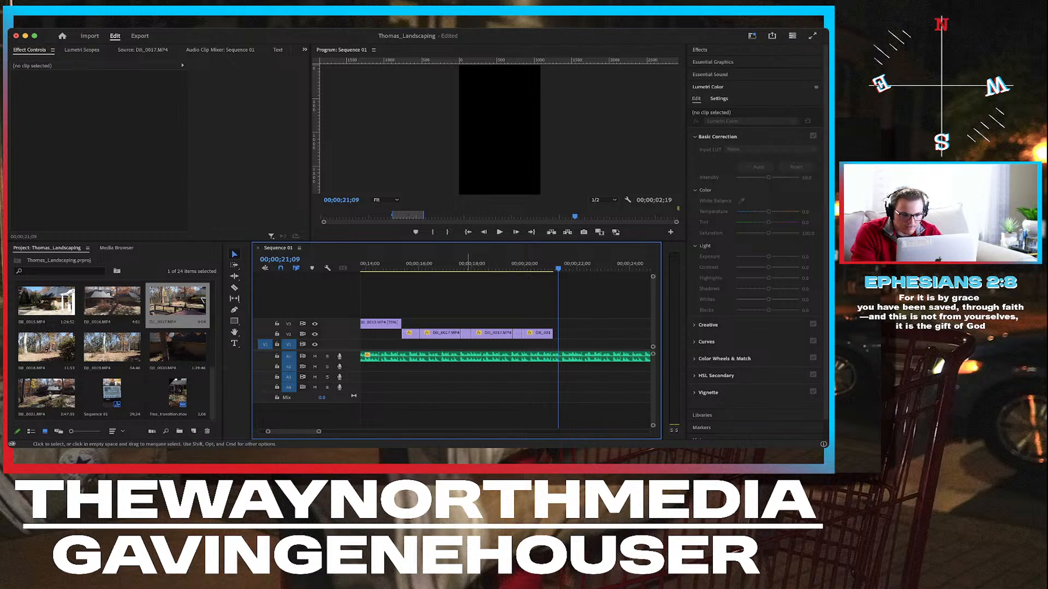
pyautogui.click(477, 334)
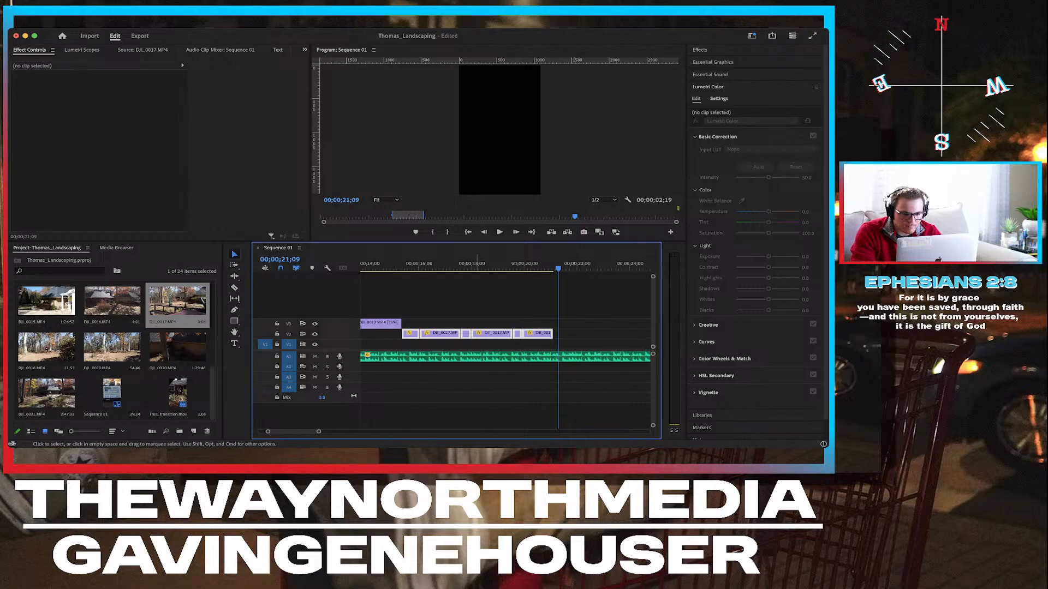
pyautogui.moveTo(477, 333)
pyautogui.mouseDown()
pyautogui.moveTo(482, 314)
pyautogui.moveTo(479, 334)
pyautogui.mouseUp()
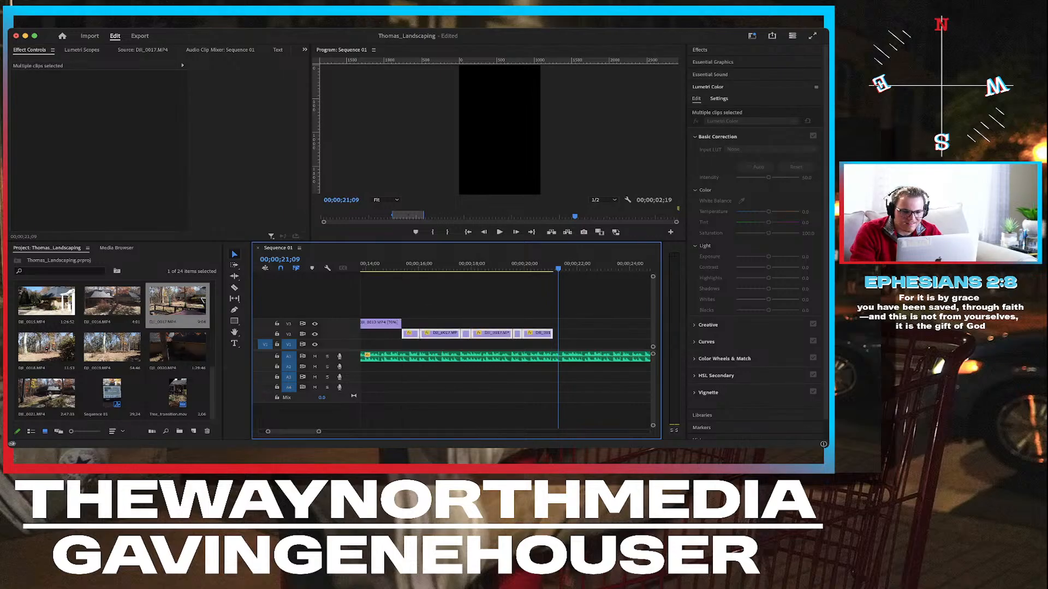
pyautogui.press('super+r')
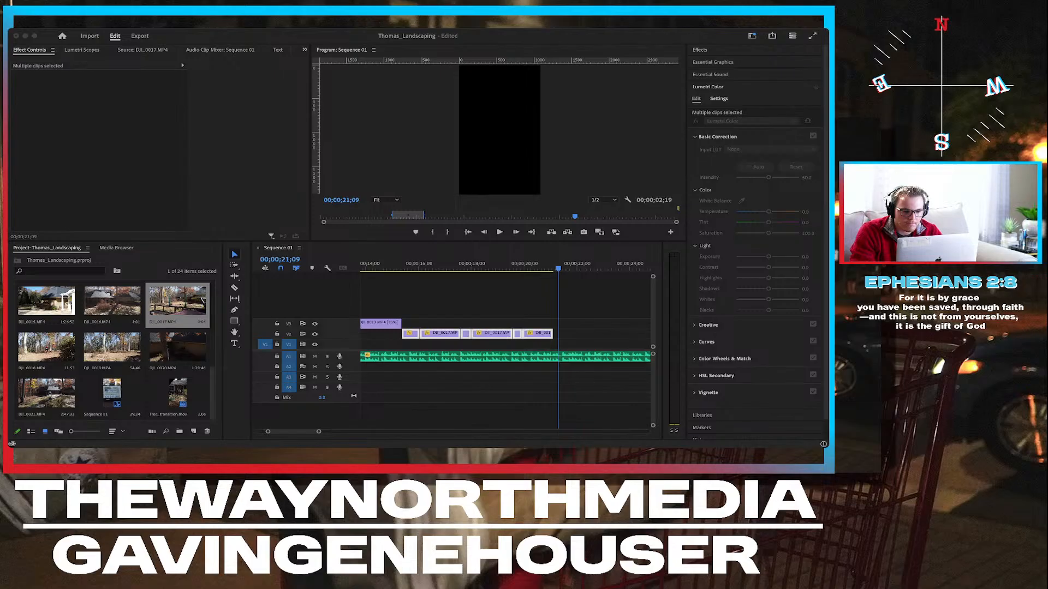
pyautogui.press('Return')
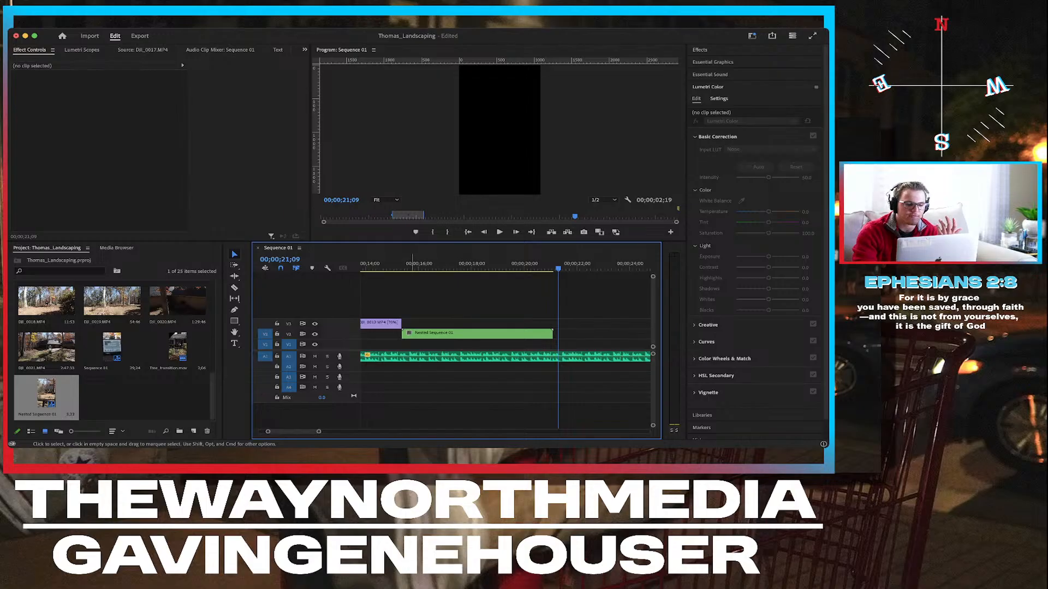
# Play the sequence from about 00;00;11;05 and again from about 00;00;14;27 to check how the nested jump cuts follow the music.
pyautogui.click(396, 265)
pyautogui.hscroll(-2, 396, 273)
pyautogui.hscroll(-3, 415, 300)
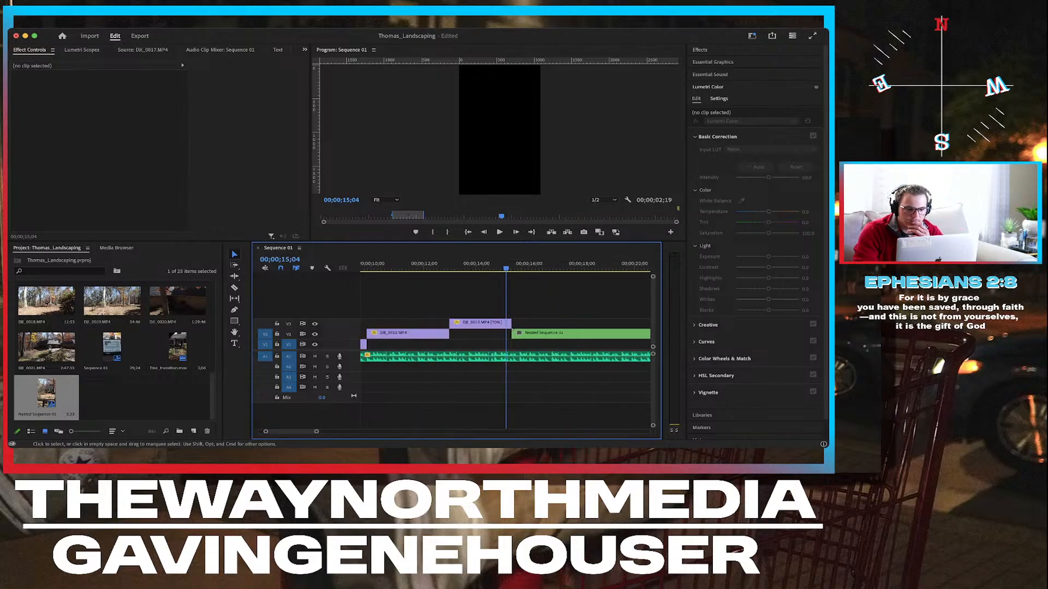
pyautogui.scroll(-3, 415, 300)
pyautogui.click(406, 264)
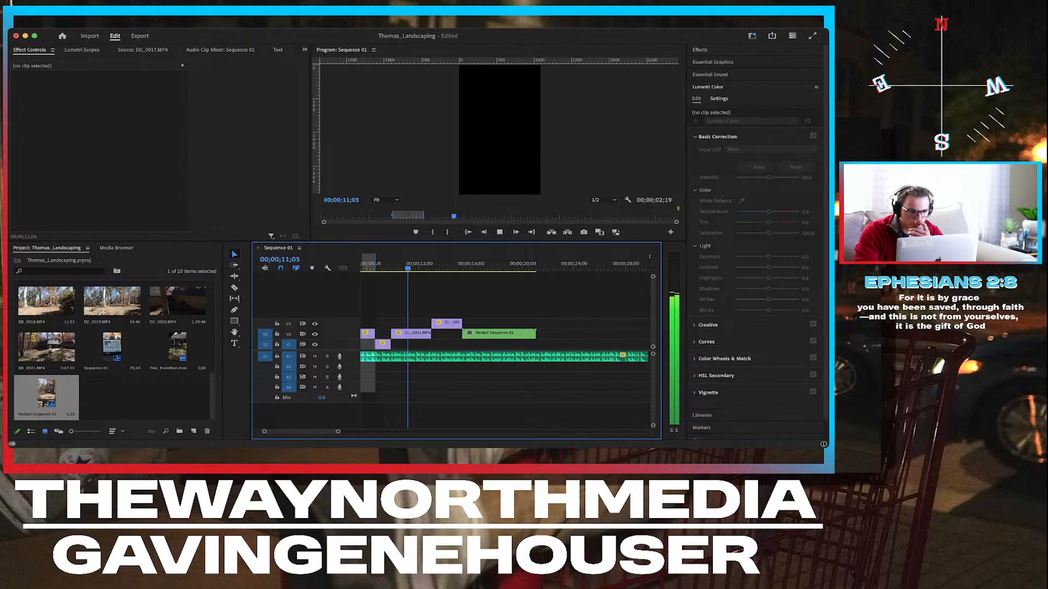
pyautogui.press('space')
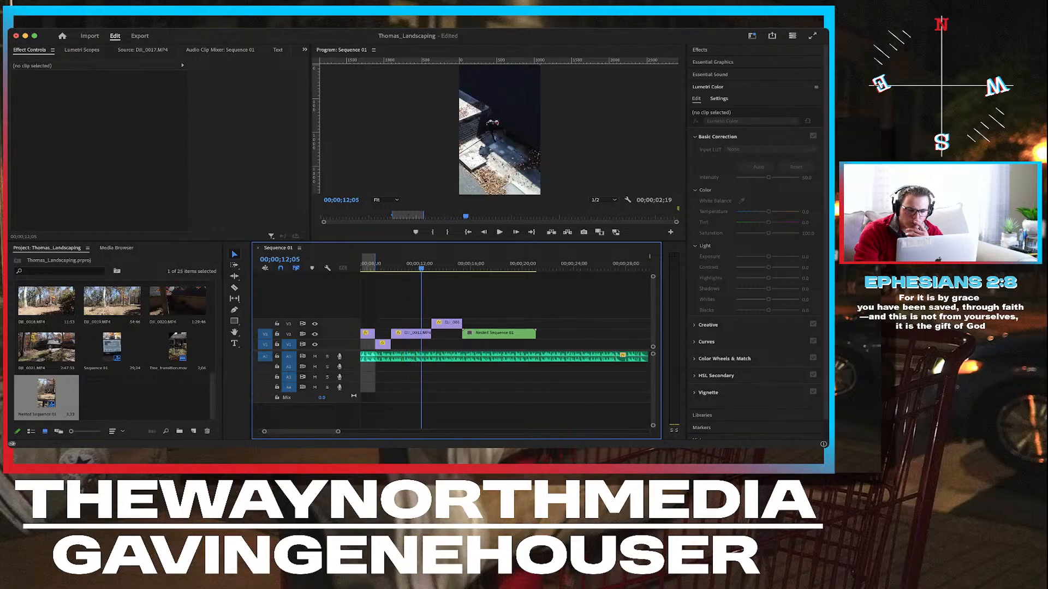
pyautogui.press('space')
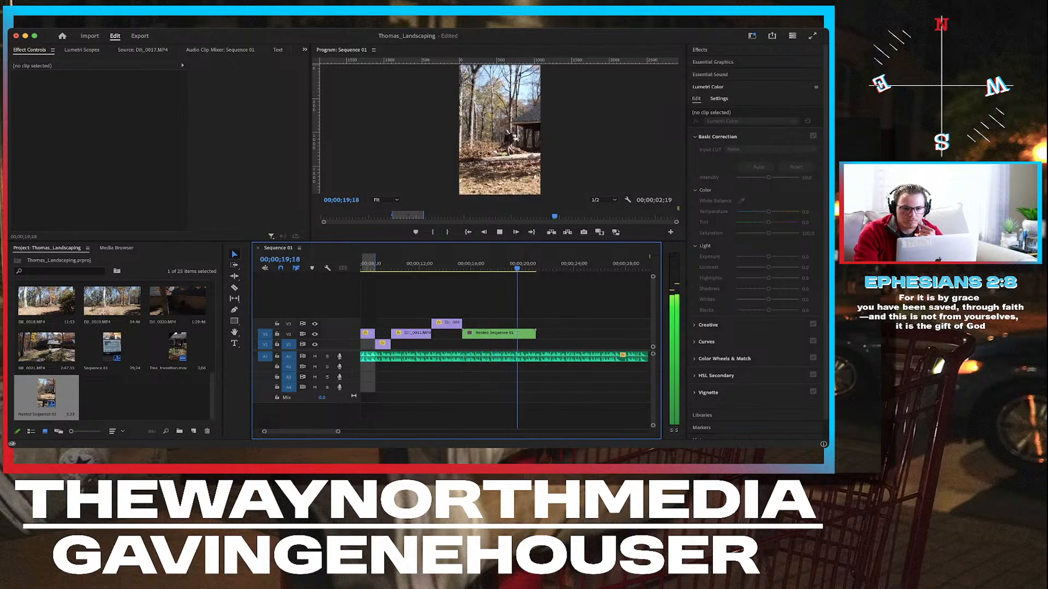
pyautogui.press('space')
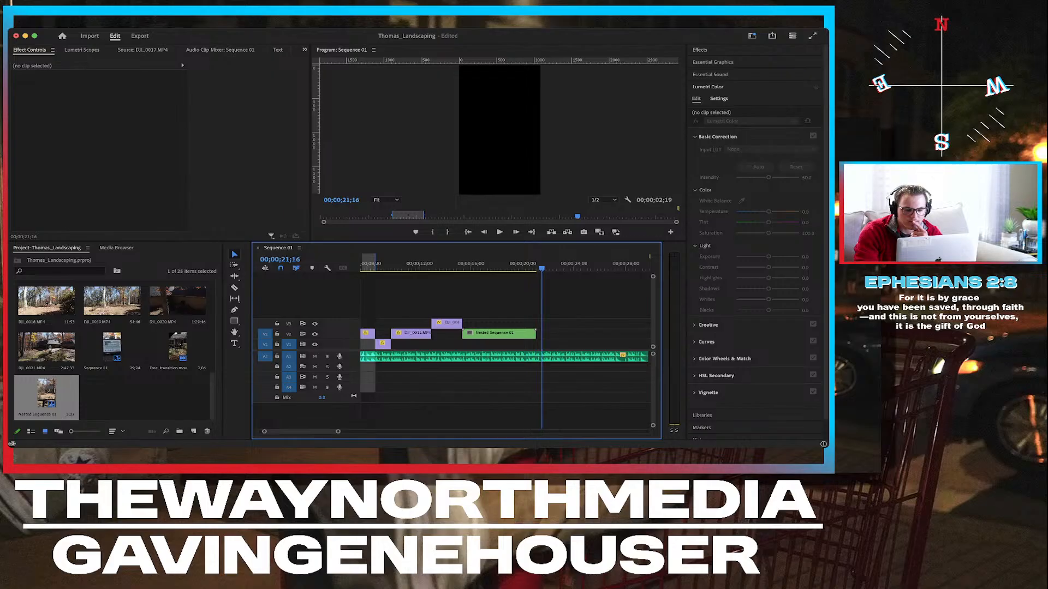
pyautogui.click(456, 264)
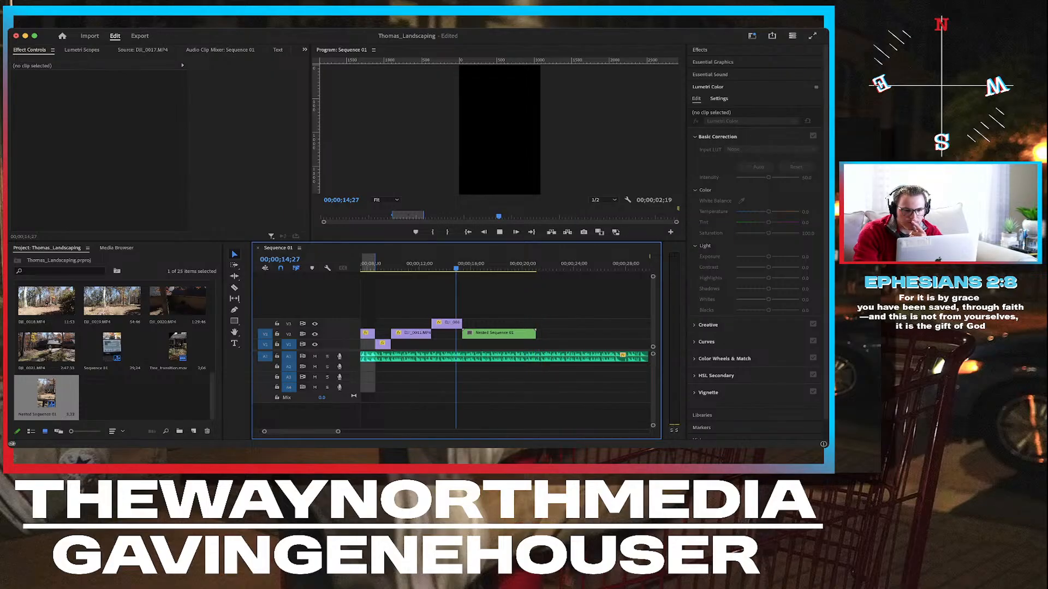
pyautogui.press('space')
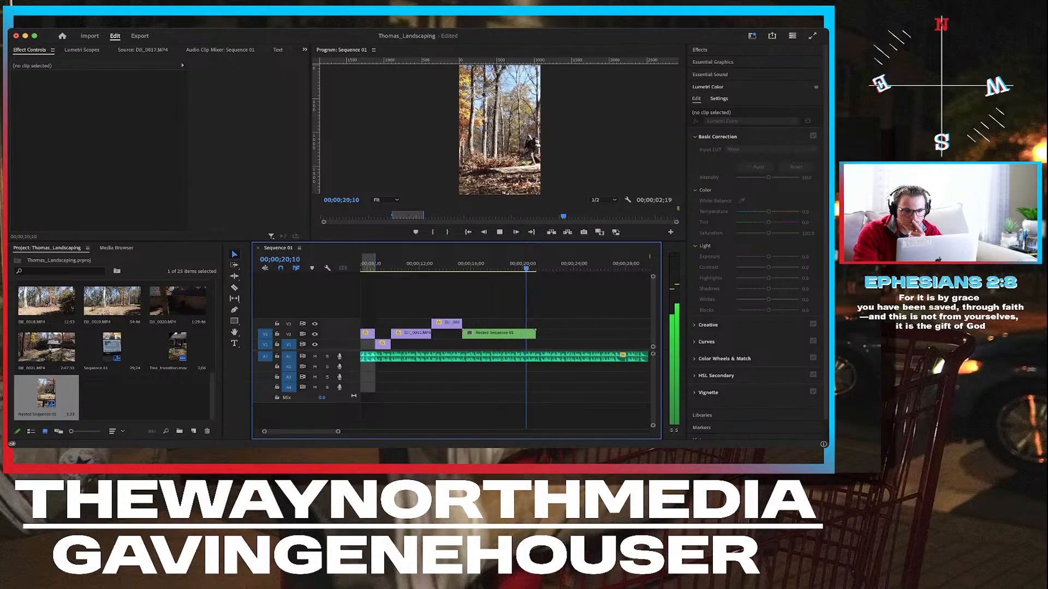
pyautogui.press('space')
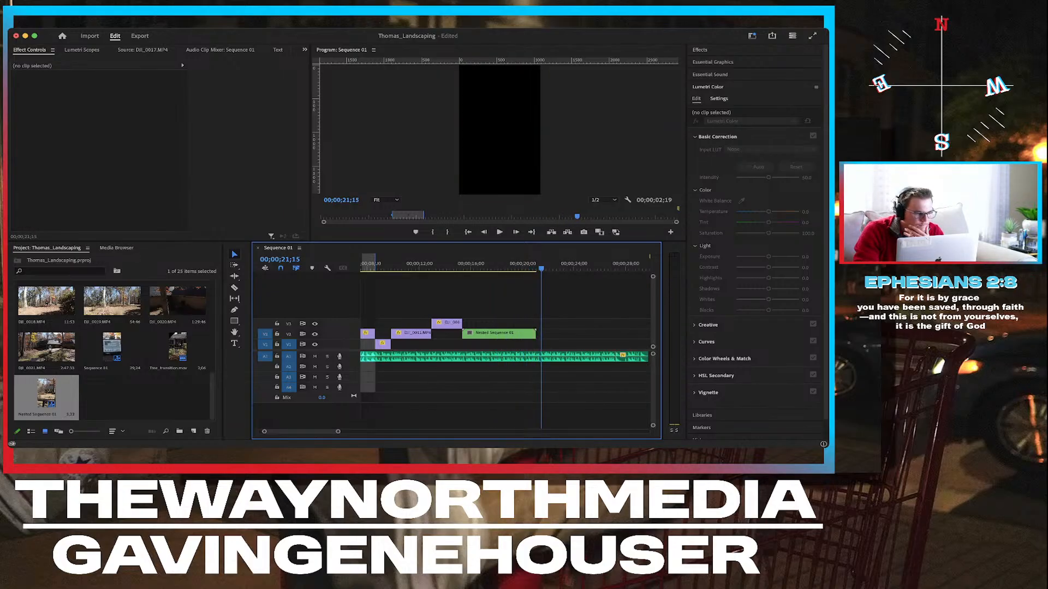
# Find DJI_0020.MP4 among the project clips, mark an in point in the source footage and play on from it.
pyautogui.click(212, 396)
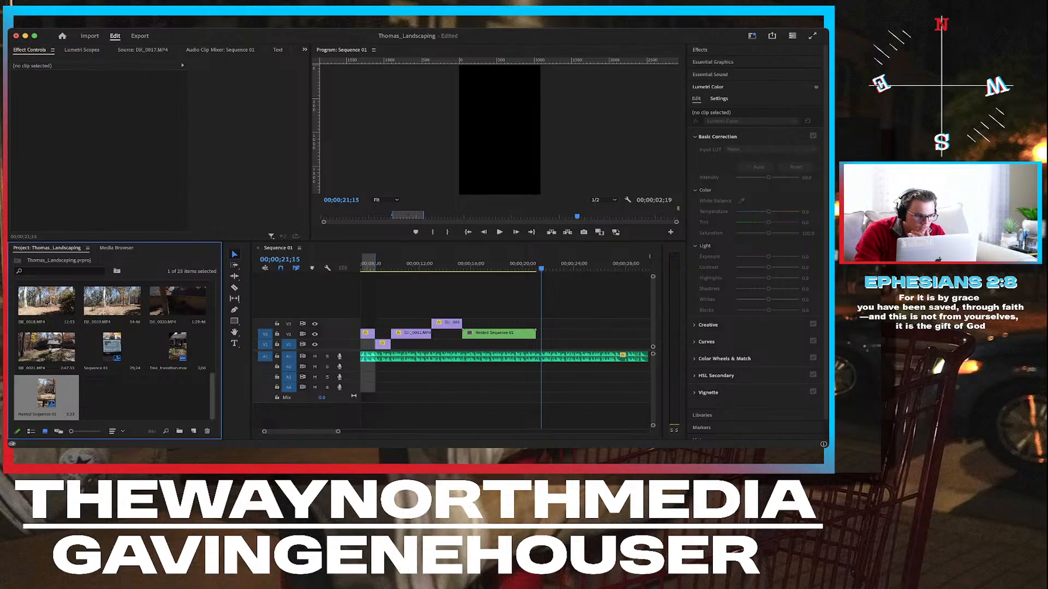
pyautogui.scroll(2, 113, 349)
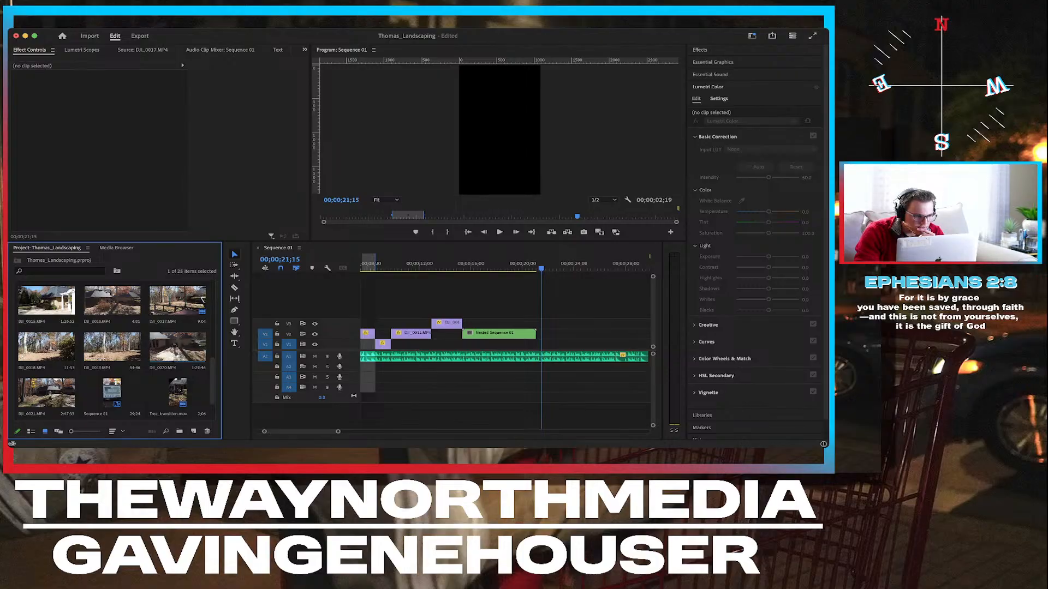
pyautogui.click(178, 348)
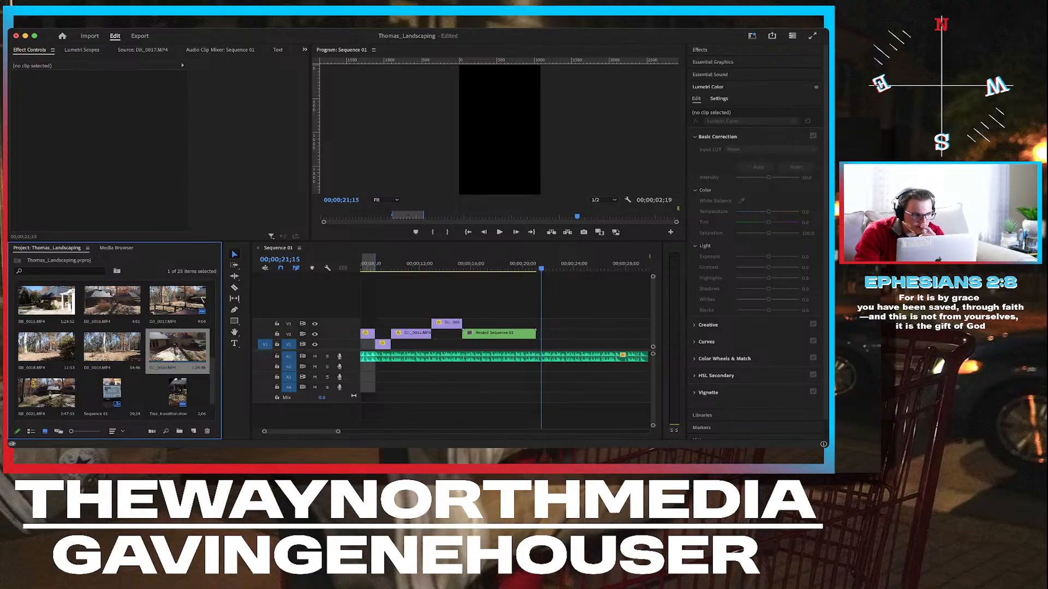
pyautogui.doubleClick(178, 347)
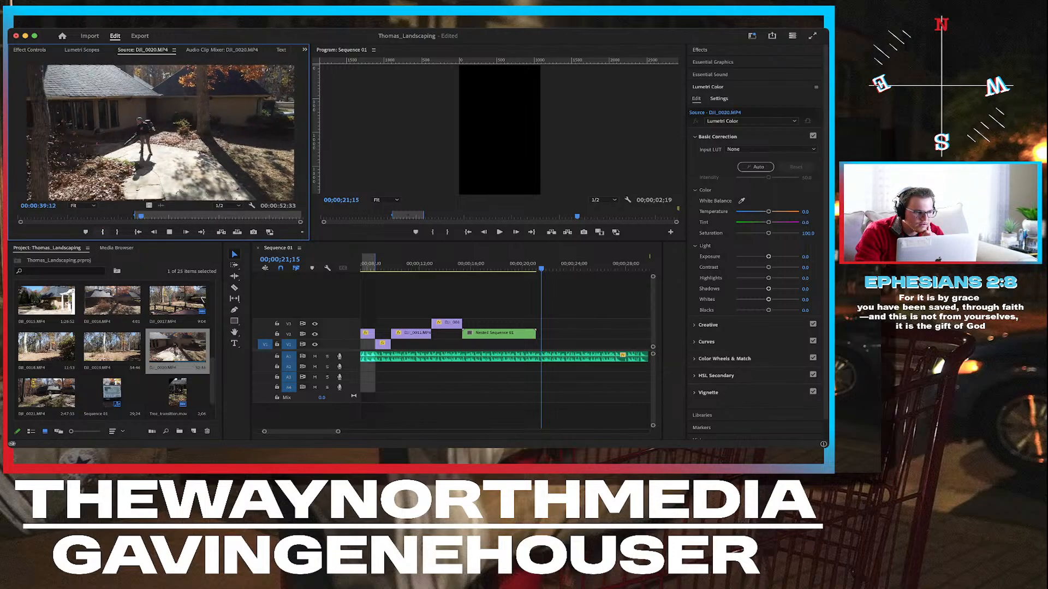
pyautogui.press('space')
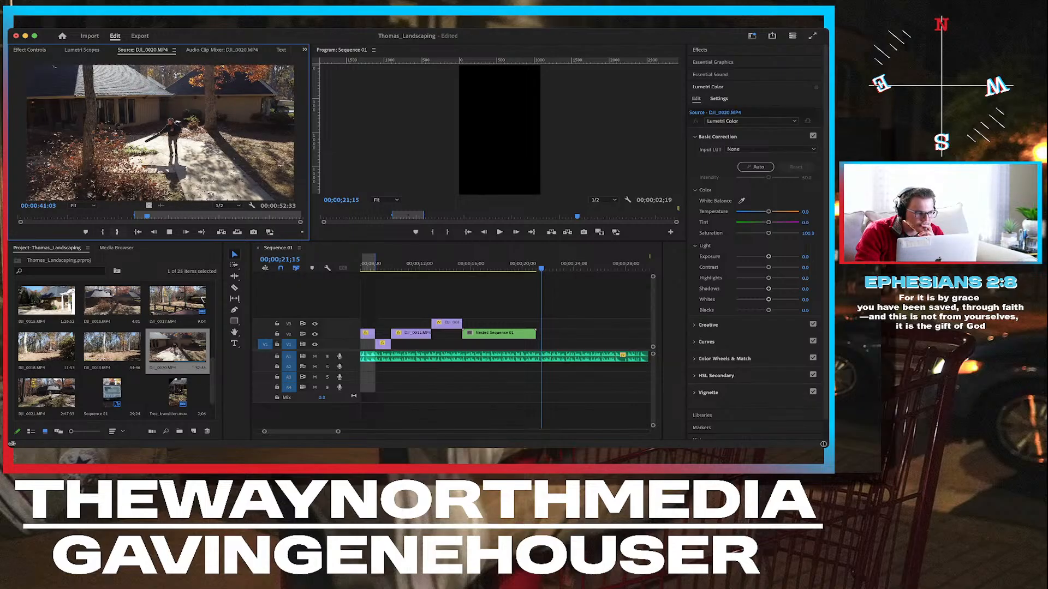
pyautogui.press('space')
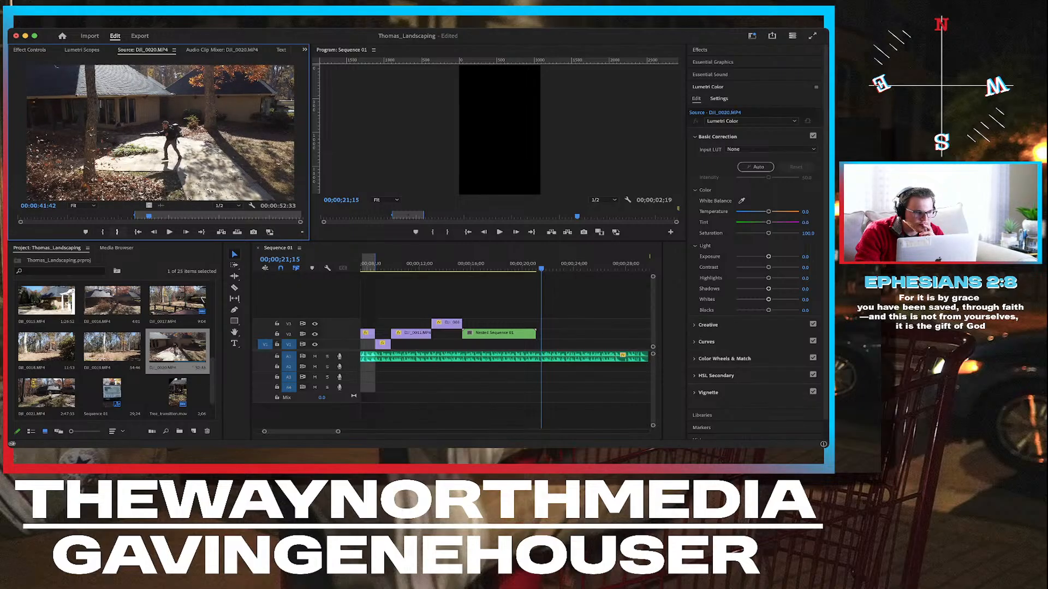
# Step the DJI_0020 source footage back to 00;00;41;21 and mark the out point there.
pyautogui.press('Left')
pyautogui.press('Left')
pyautogui.press('Left')
pyautogui.press('Left')
pyautogui.press('Left')
pyautogui.press('Left')
pyautogui.press('Left')
pyautogui.press('Left')
pyautogui.press('Left')
pyautogui.press('Left')
pyautogui.press('Left')
pyautogui.press('Left')
pyautogui.press('Left')
pyautogui.press('Left')
pyautogui.press('Left')
pyautogui.press('Left')
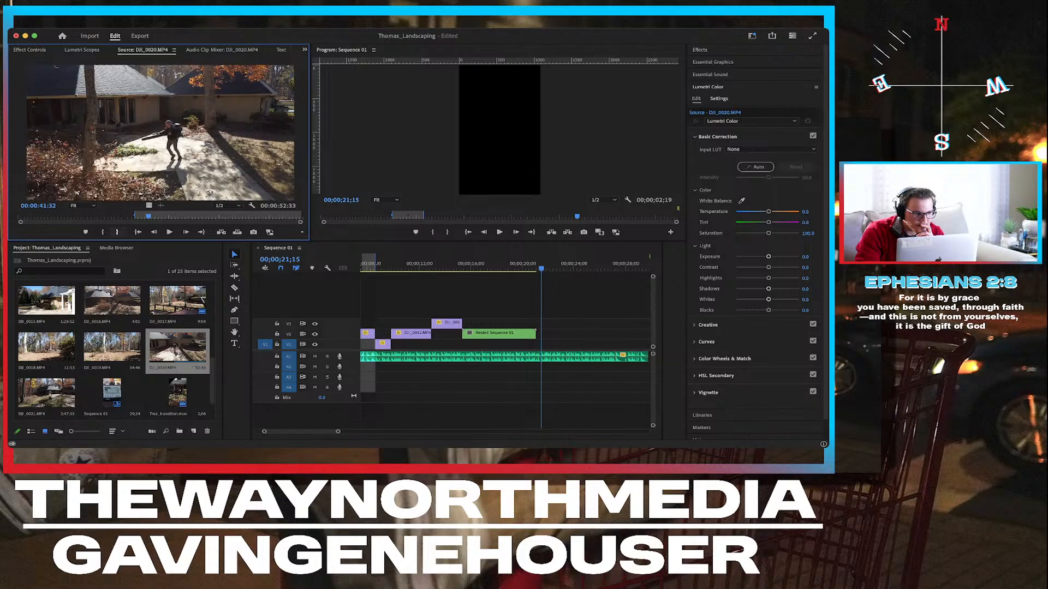
pyautogui.press('Left')
pyautogui.press('Left')
pyautogui.press('Left')
pyautogui.press('Left')
pyautogui.press('Left')
pyautogui.press('Left')
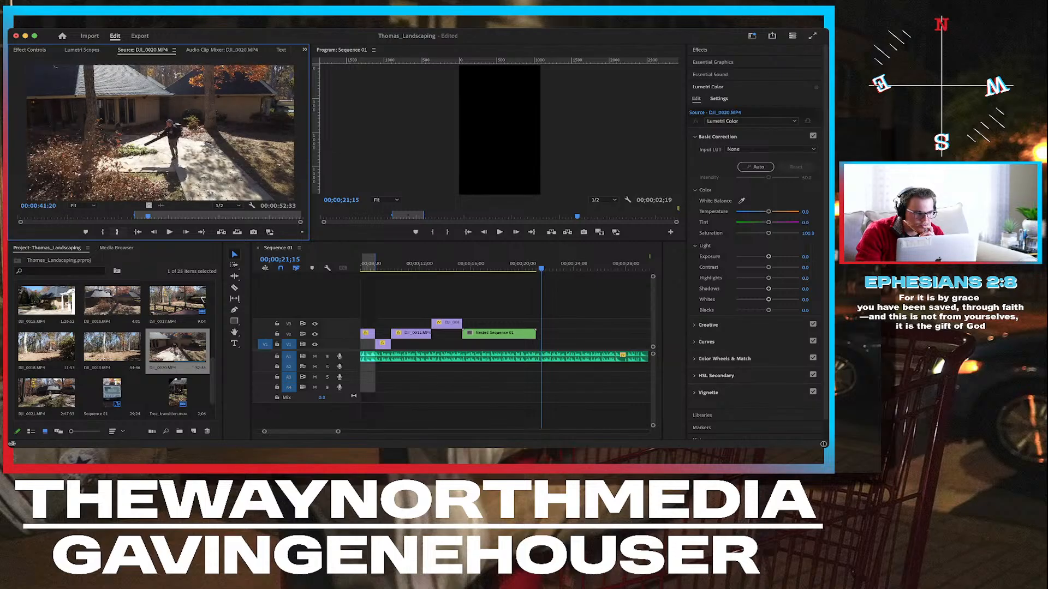
pyautogui.press('Right')
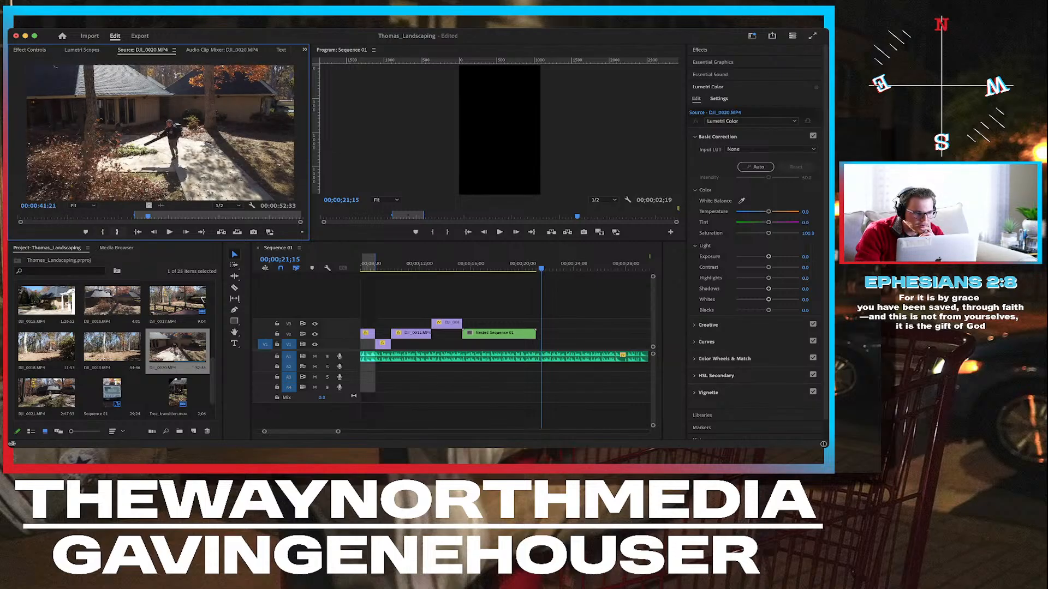
pyautogui.press('o')
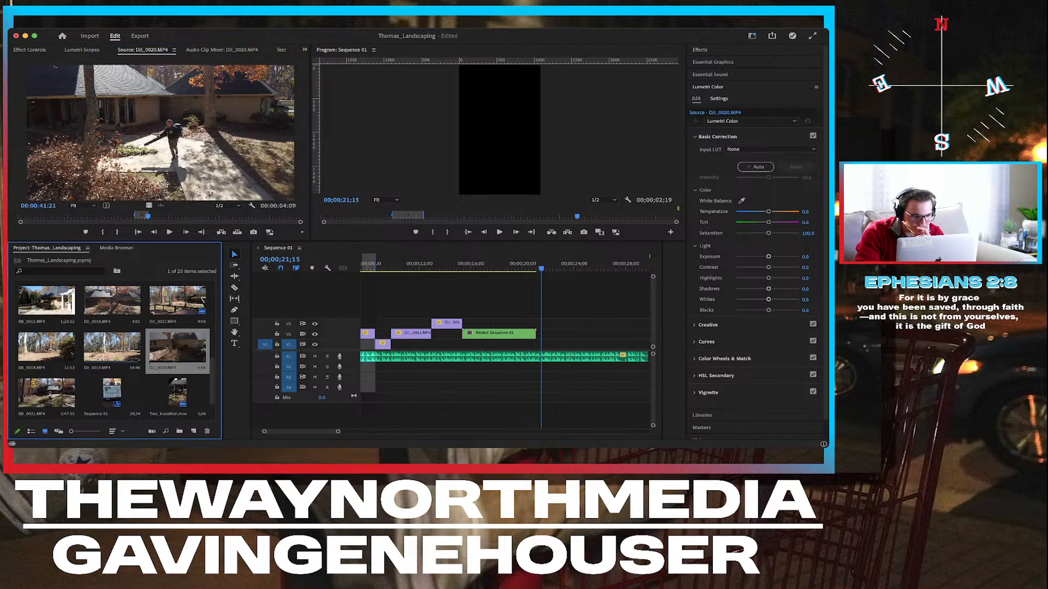
# Place the marked DJI_0020 section on V1 right after the nested sequence and reframe it with scale 178 and horizontal position 974.
pyautogui.moveTo(180, 352); pyautogui.dragTo(565, 344)
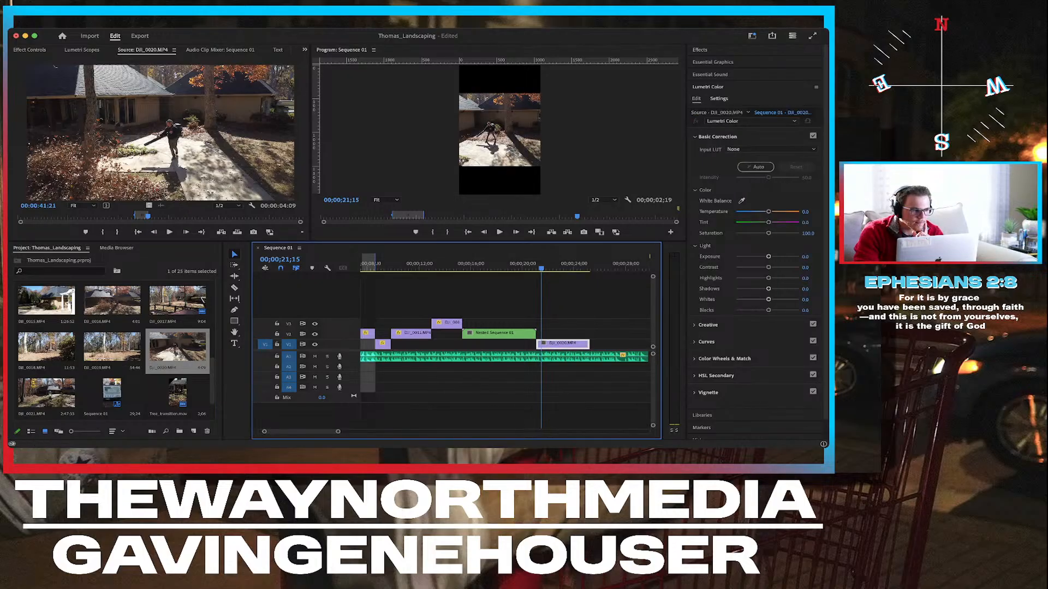
pyautogui.hotkey('shift', '5')
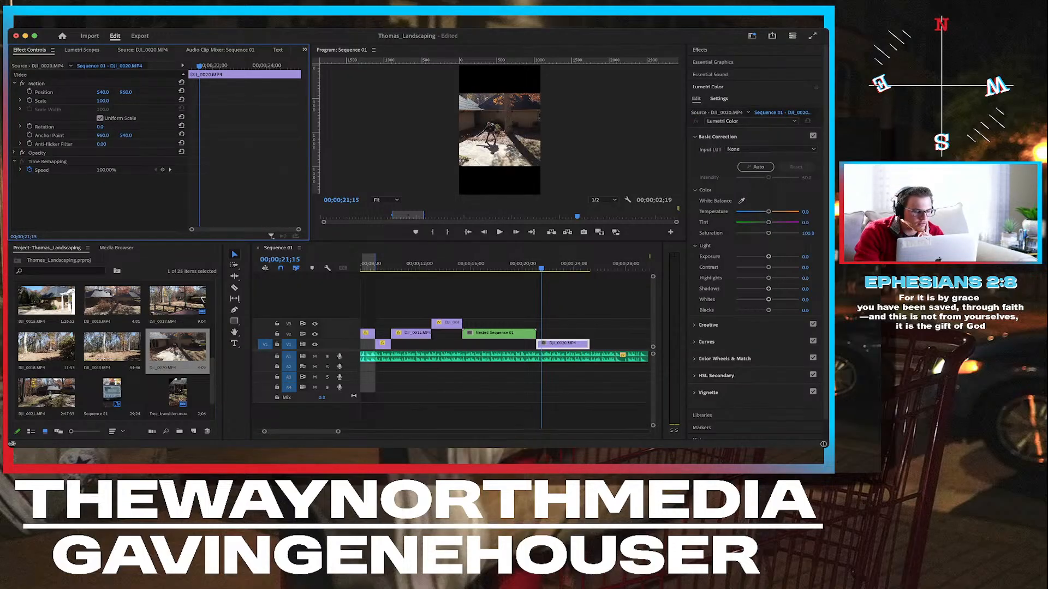
pyautogui.click(103, 101)
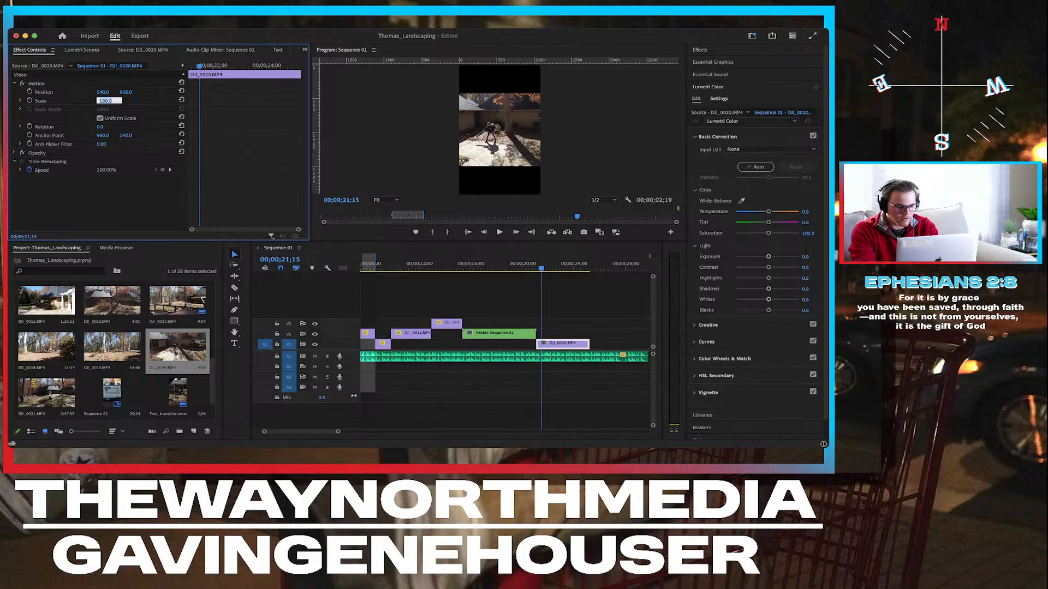
pyautogui.write('178')
pyautogui.press('Return')
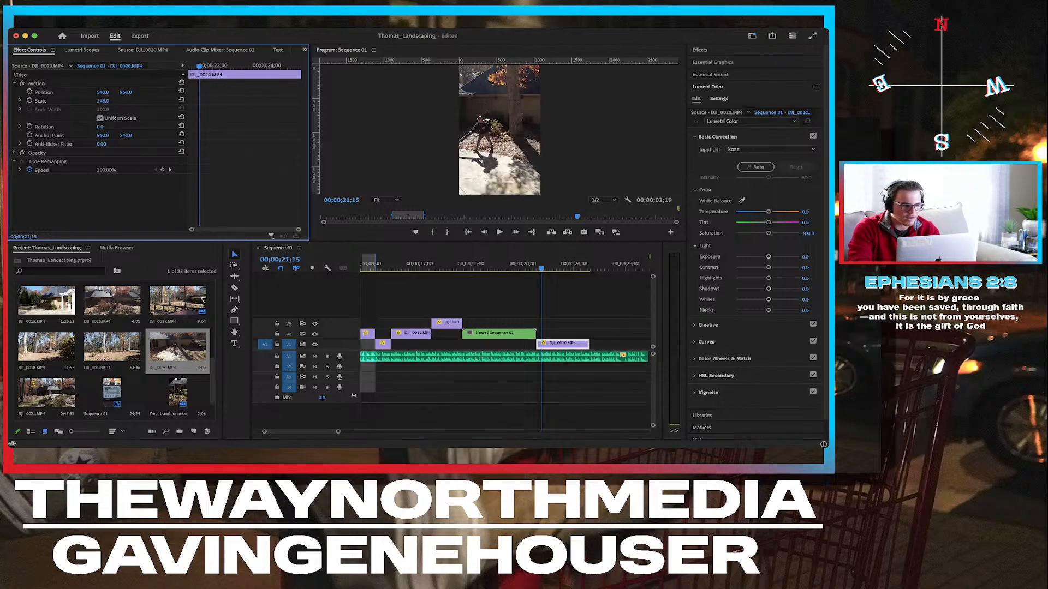
pyautogui.moveTo(103, 93); pyautogui.dragTo(340, 92)
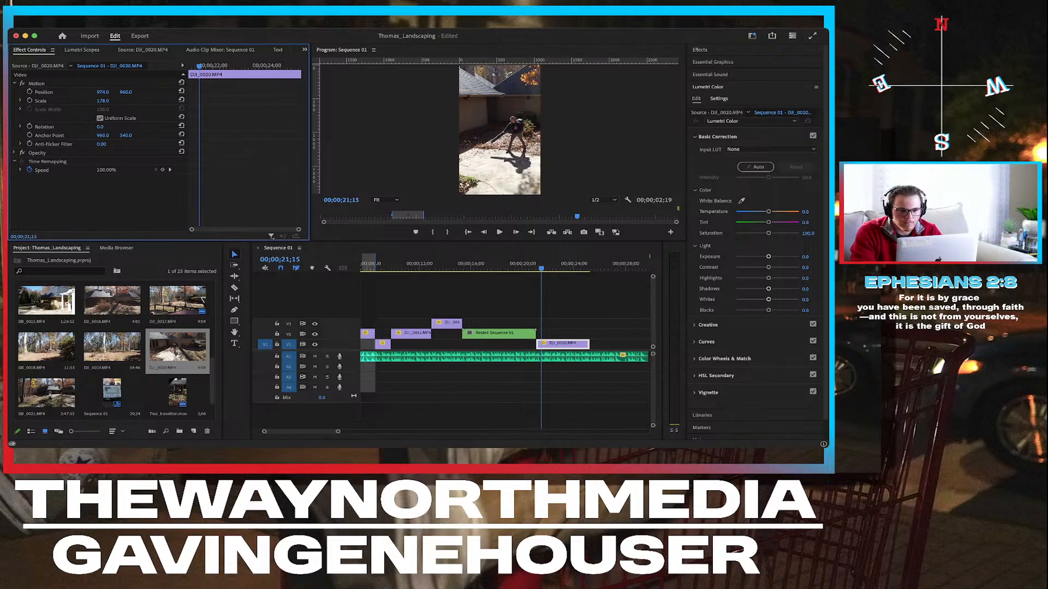
# Ripple-trim the start of the DJI_0020 clip up to 00;00;23;09 and play the transition from the nested sequence into it.
pyautogui.click(534, 265)
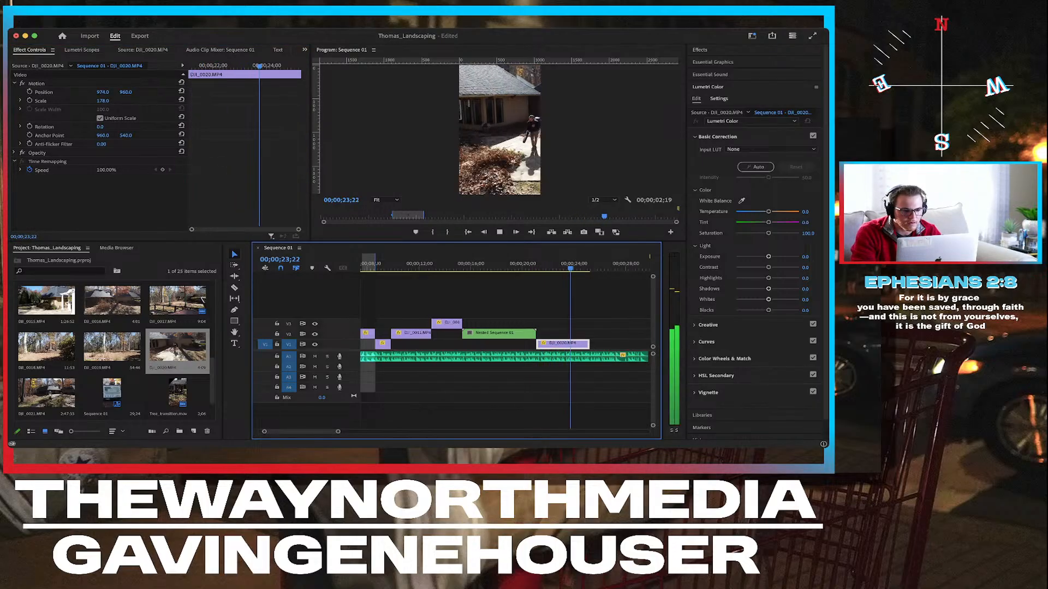
pyautogui.press('space')
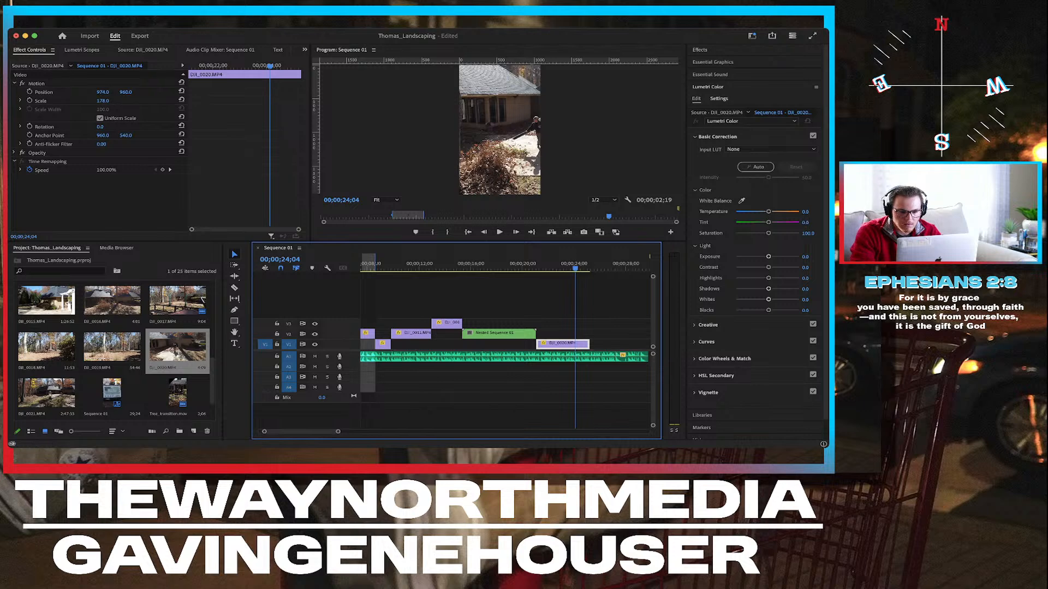
pyautogui.moveTo(575, 264); pyautogui.dragTo(564, 265)
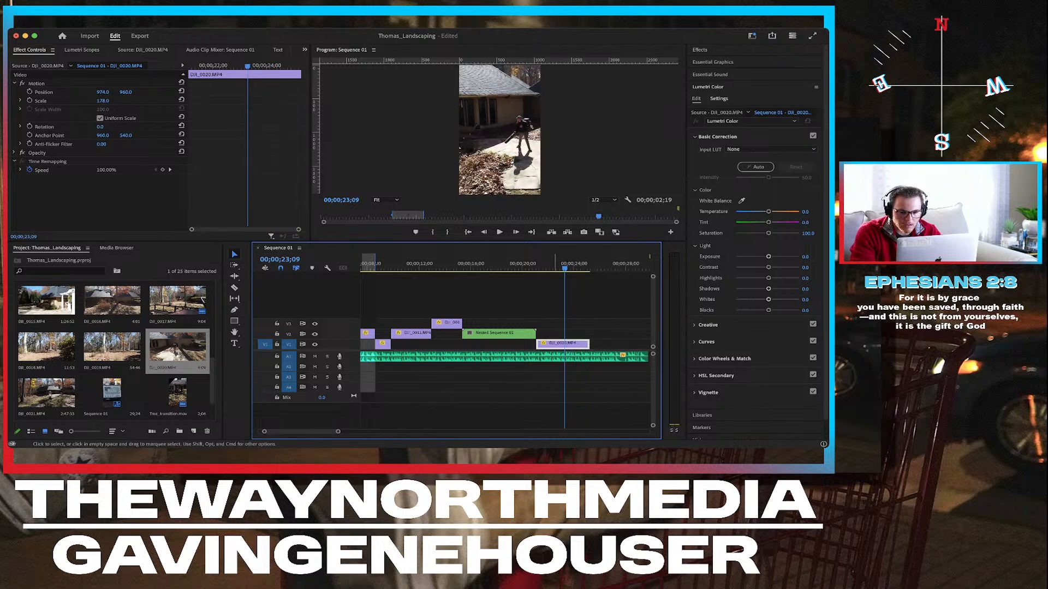
pyautogui.moveTo(538, 343)
pyautogui.mouseDown()
pyautogui.moveTo(576, 344)
pyautogui.moveTo(550, 344)
pyautogui.mouseUp()
pyautogui.click(531, 265)
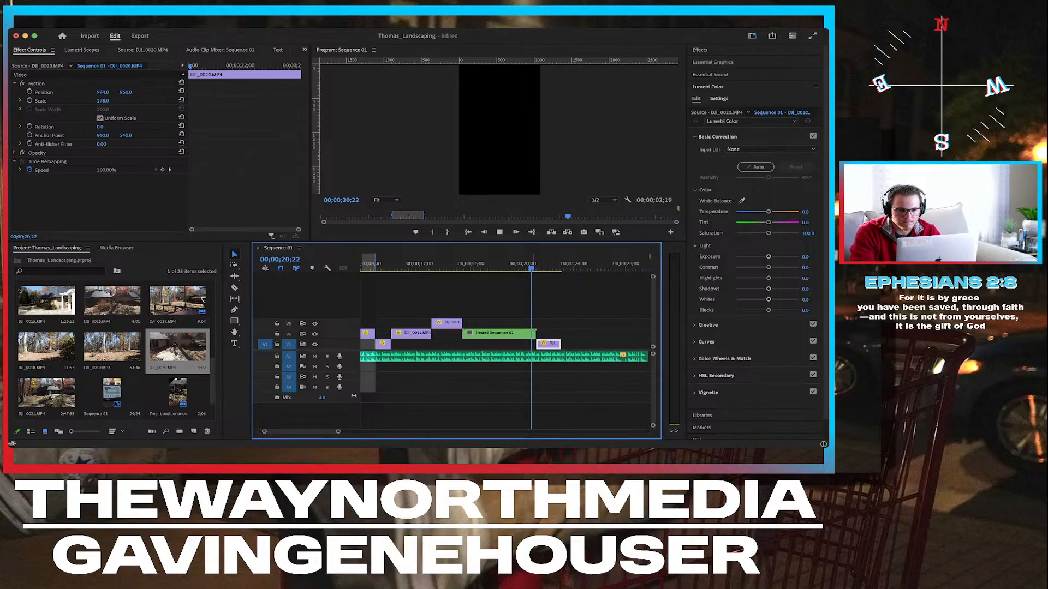
pyautogui.press('space')
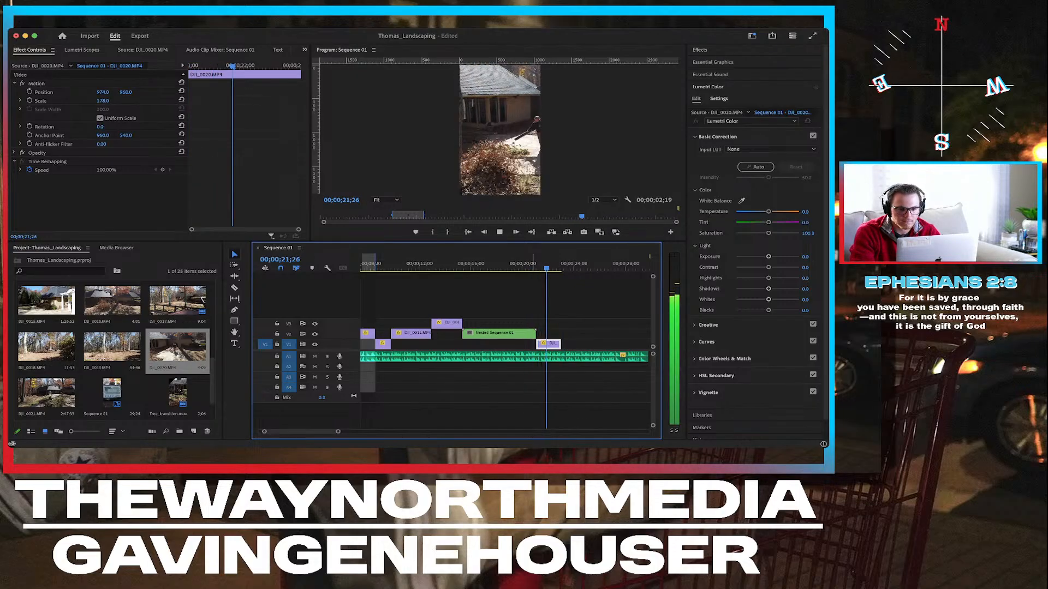
pyautogui.press('space')
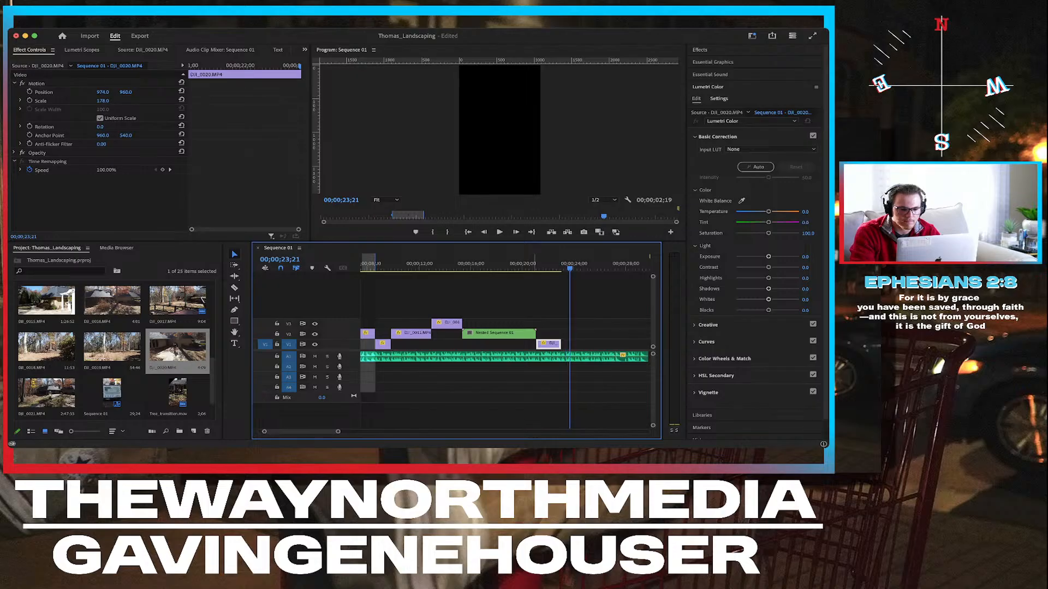
# Listen for the beat around the end of the DJI_0020 clip and ripple-trim the clip's end to 00;00;23;01.
pyautogui.press('space')
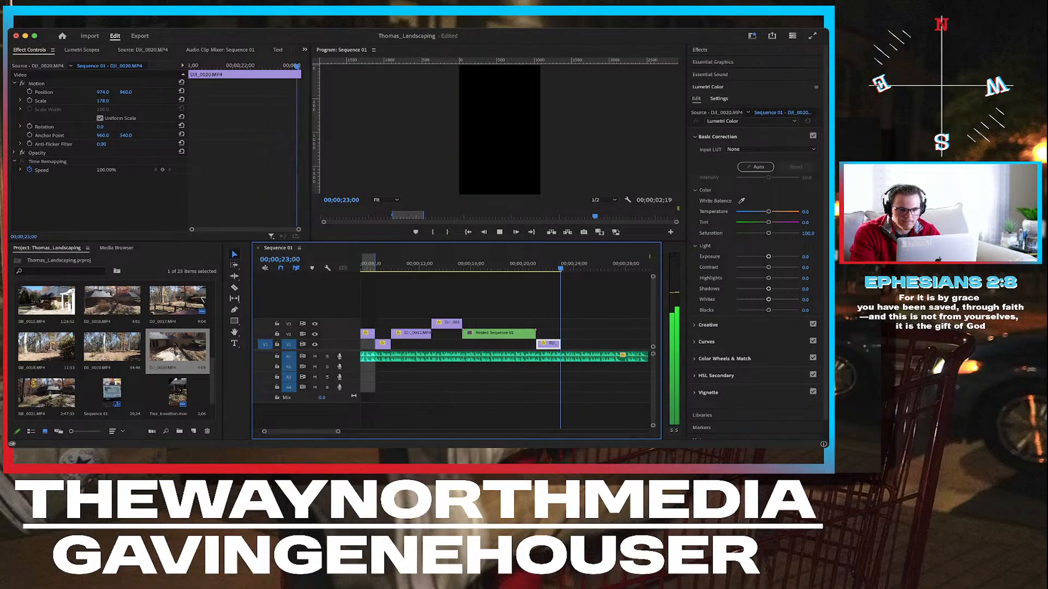
pyautogui.press('space')
pyautogui.press('=')
pyautogui.press('=')
pyautogui.press('=')
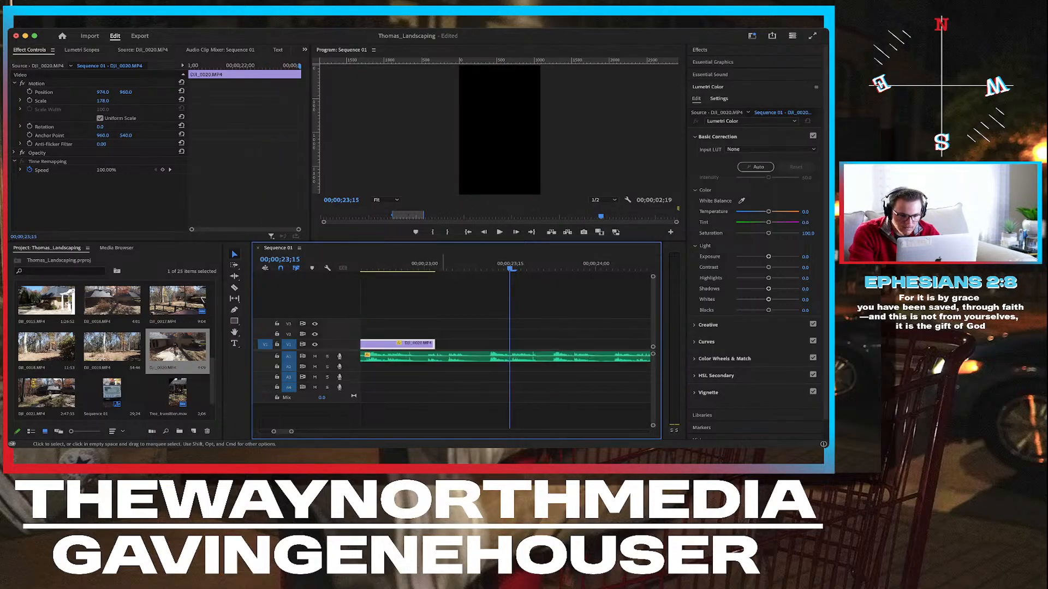
pyautogui.click(412, 264)
pyautogui.press('space')
pyautogui.press('space')
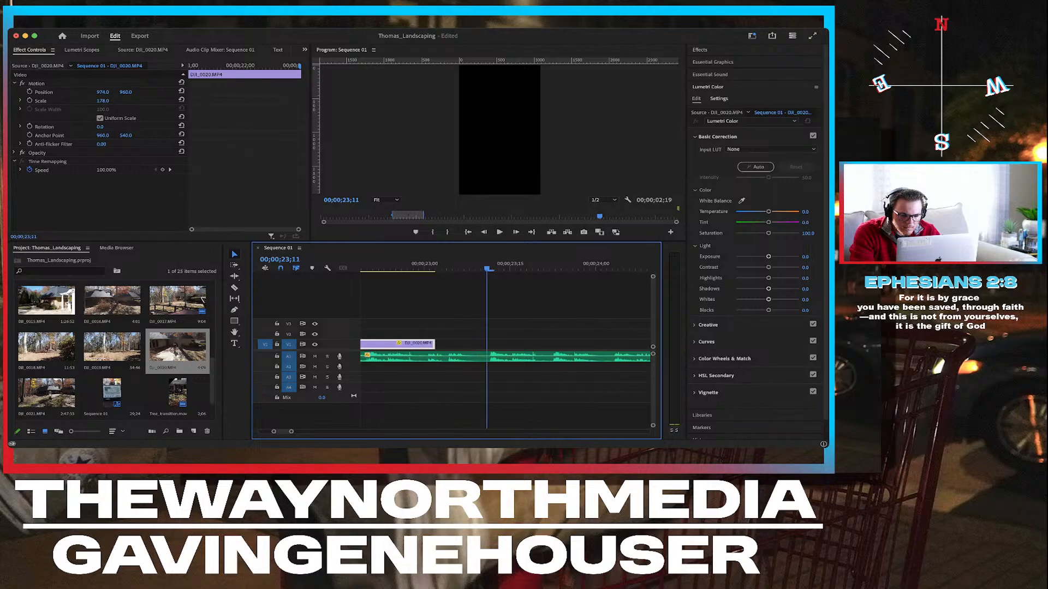
pyautogui.click(412, 264)
pyautogui.press('space')
pyautogui.press('space')
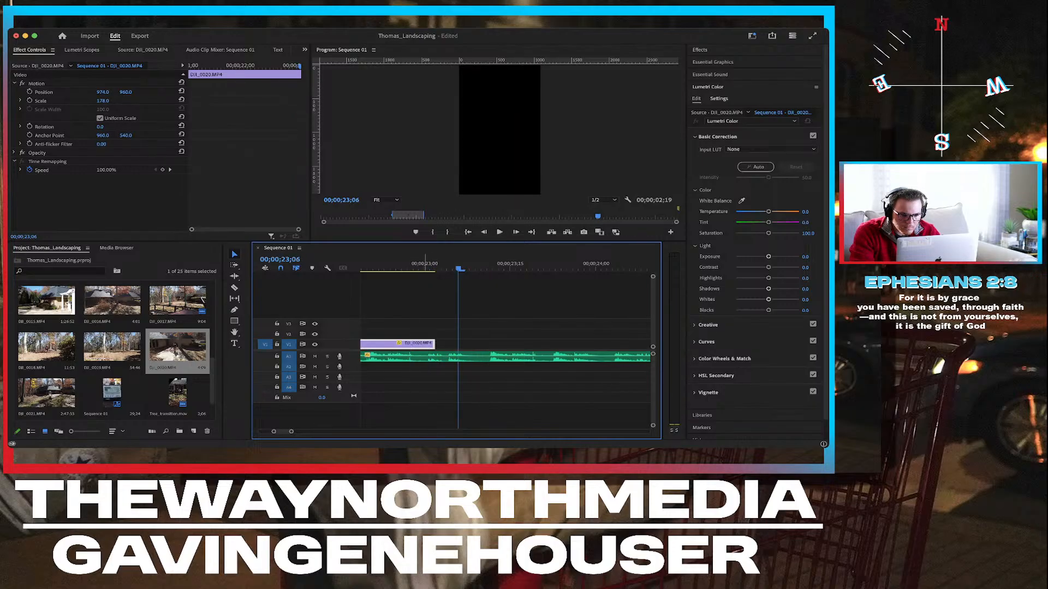
pyautogui.moveTo(425, 264); pyautogui.dragTo(431, 264)
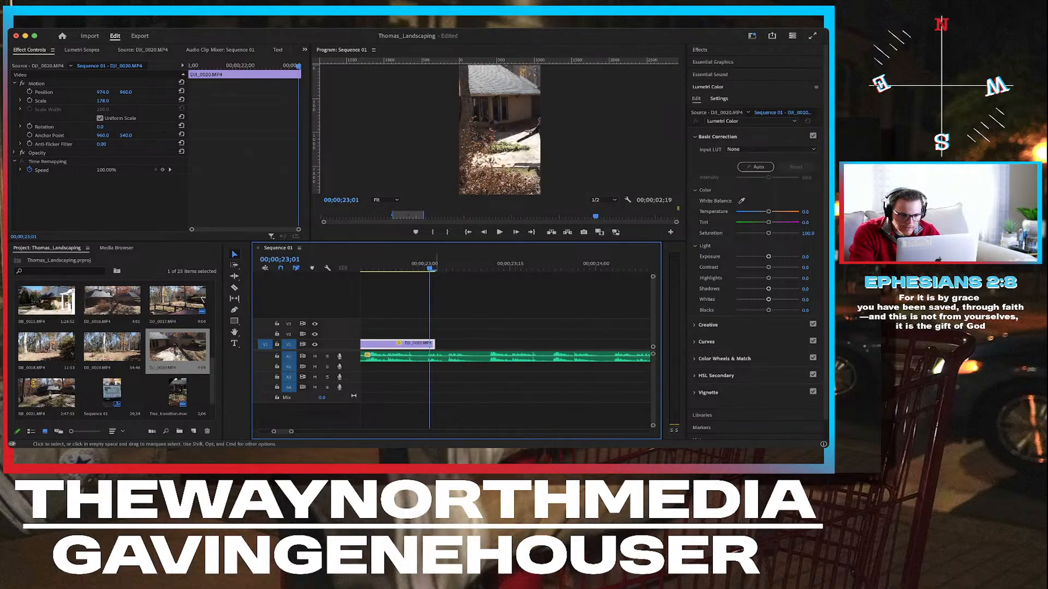
pyautogui.press('w')
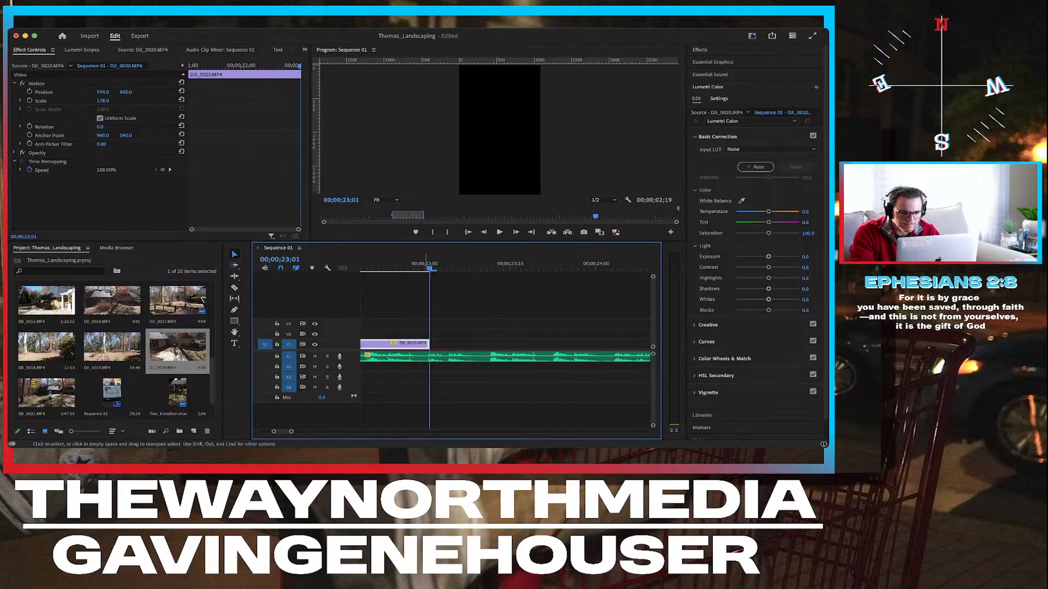
# Open DJI_0021.MP4 as source footage, play it from 00;01;36;08 and mark the in point a few seconds further on.
pyautogui.click(419, 304)
pyautogui.scroll(-6, 419, 303)
pyautogui.hscroll(-2, 419, 304)
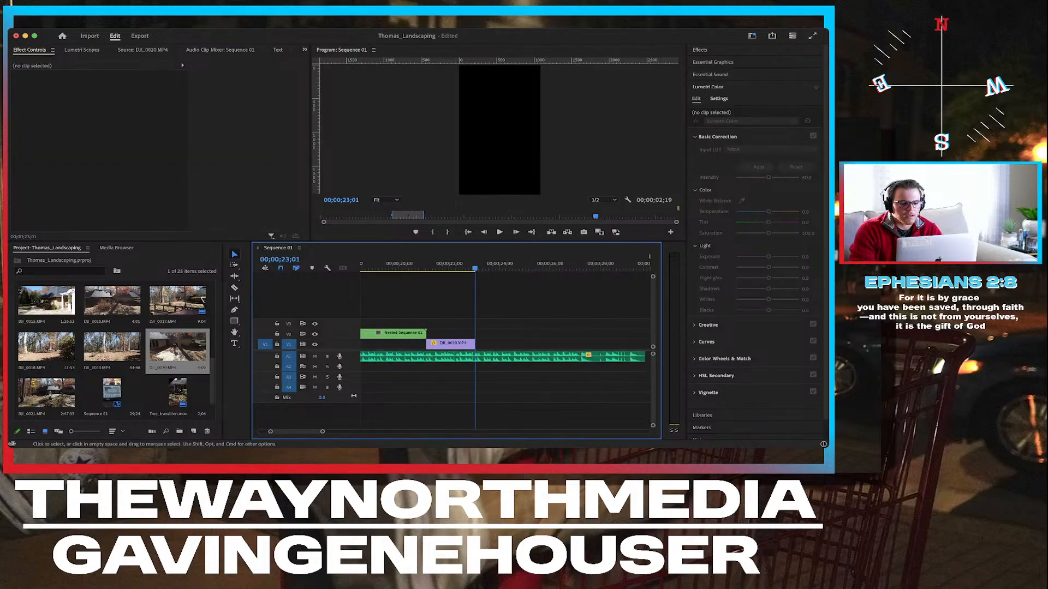
pyautogui.scroll(-6, 419, 303)
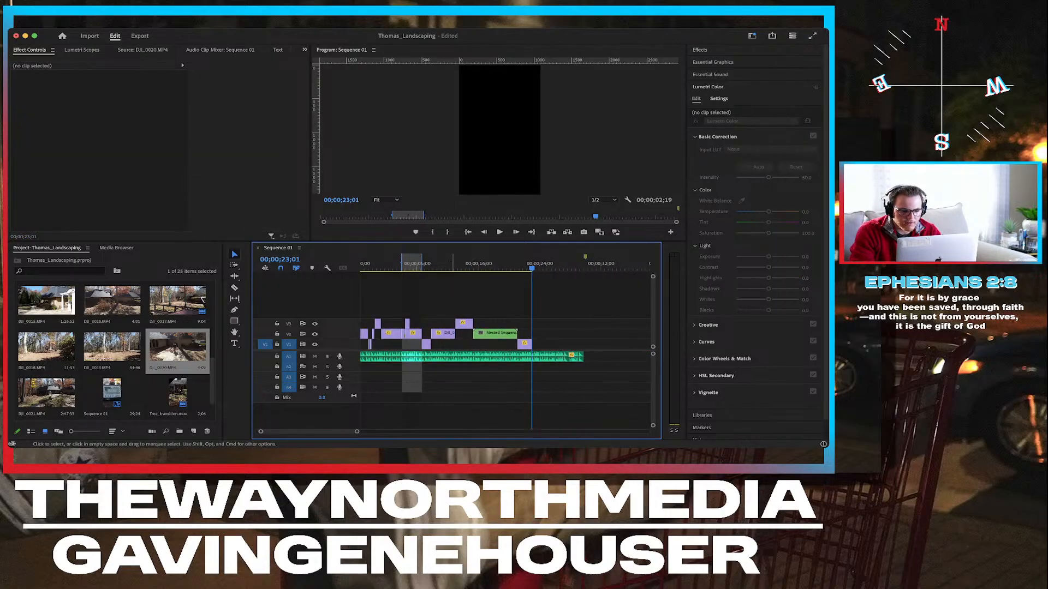
pyautogui.hscroll(-1, 419, 304)
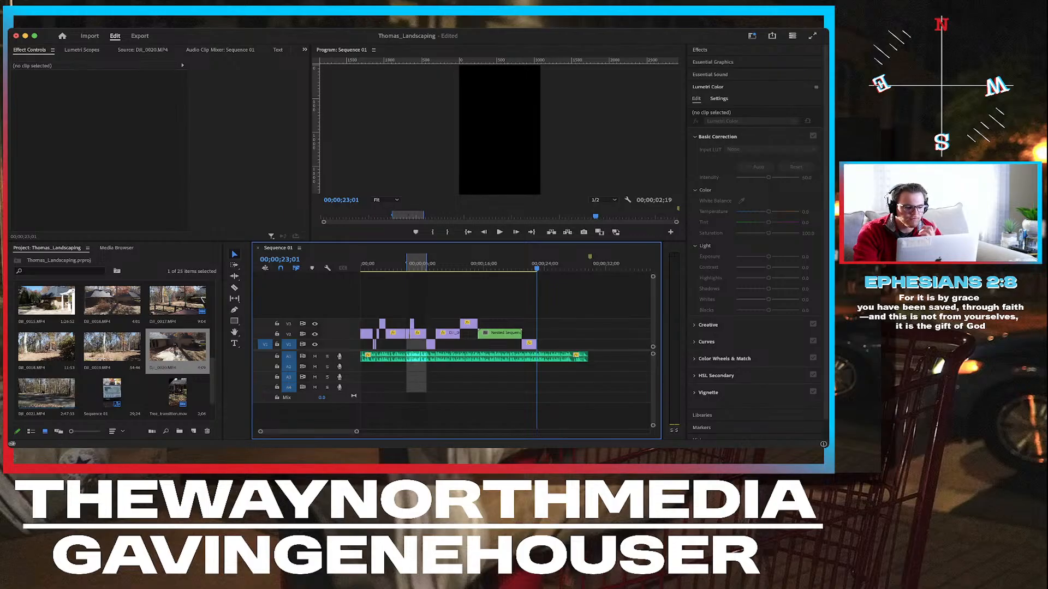
pyautogui.doubleClick(46, 393)
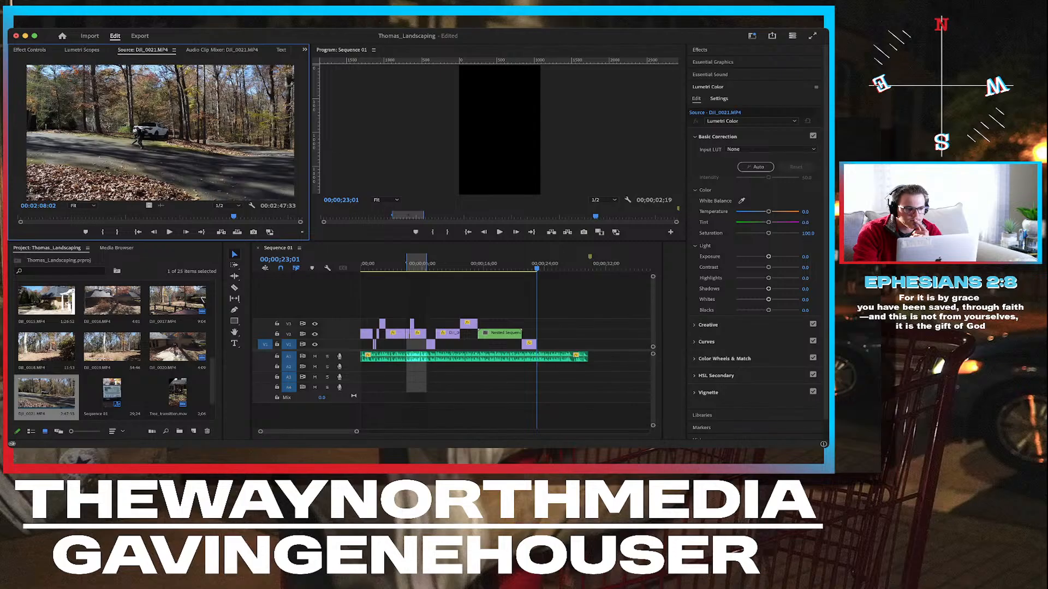
pyautogui.moveTo(234, 217); pyautogui.dragTo(180, 217)
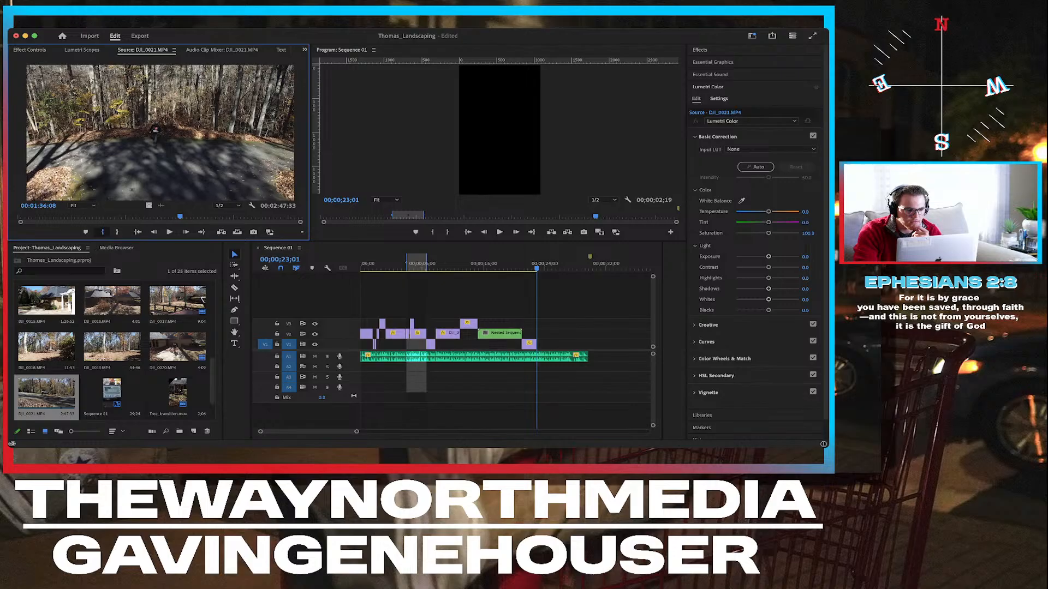
pyautogui.press('i')
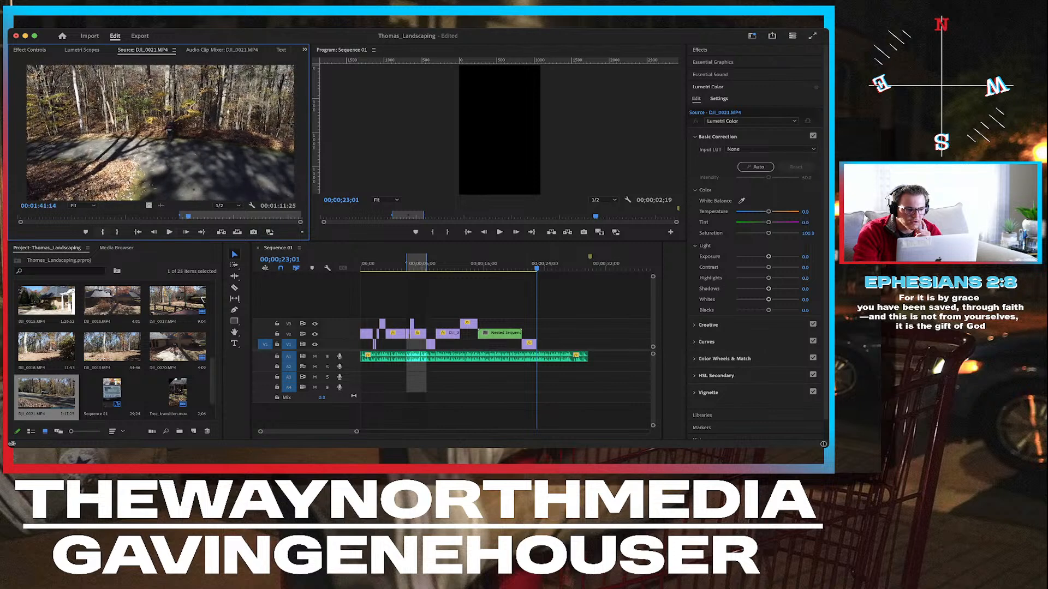
pyautogui.press('i')
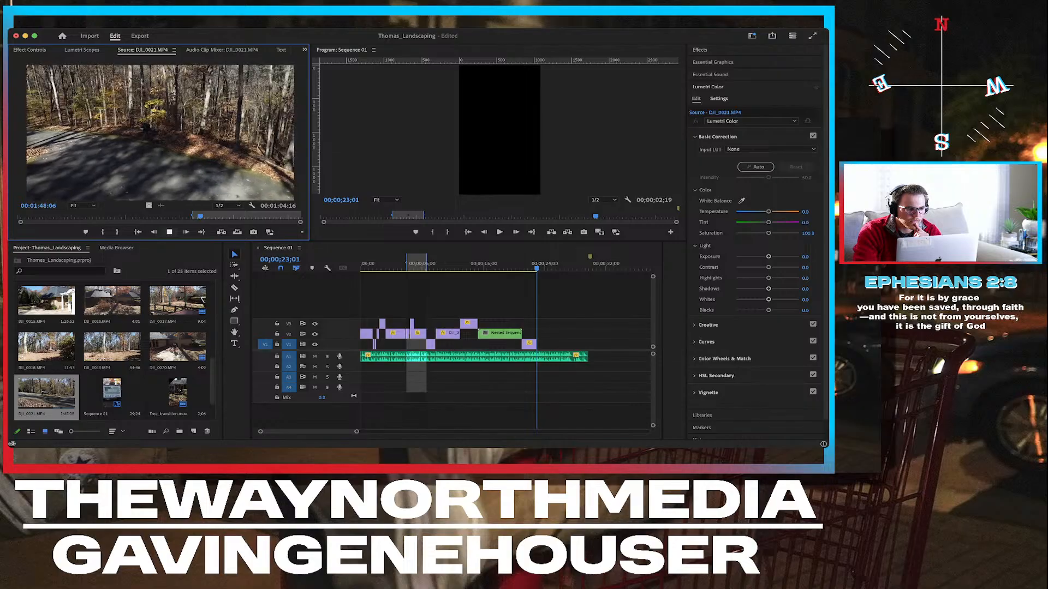
# Stop the DJI_0021 source footage, step it back to 00;01;48;45 and mark the out point there.
pyautogui.press('space')
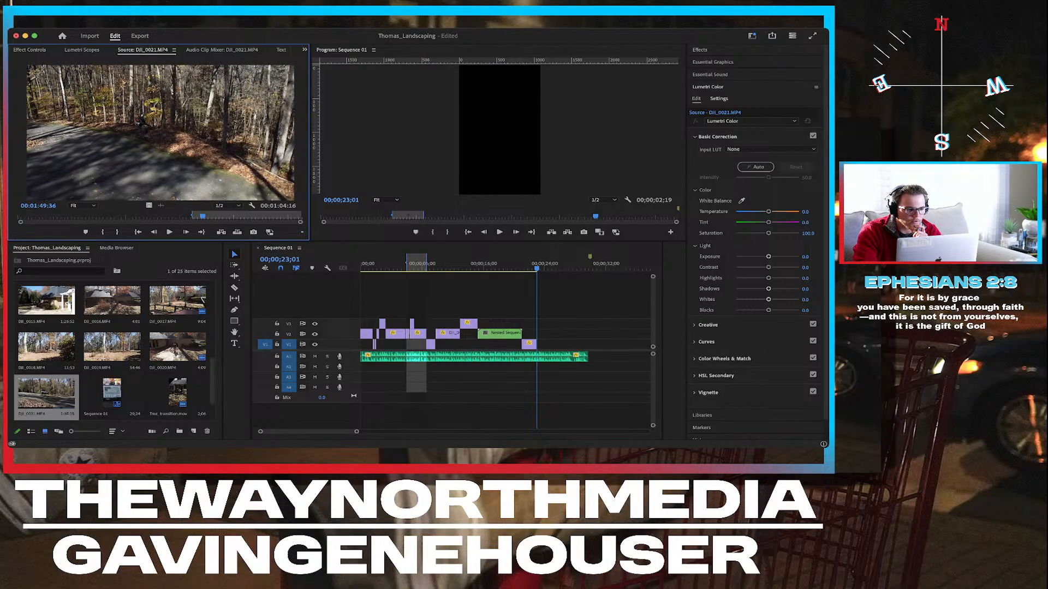
pyautogui.press('Left')
pyautogui.press('Left')
pyautogui.press('Left')
pyautogui.press('Left')
pyautogui.press('Left')
pyautogui.press('Left')
pyautogui.press('Left')
pyautogui.press('Left')
pyautogui.press('Left')
pyautogui.press('Left')
pyautogui.press('Left')
pyautogui.press('Left')
pyautogui.press('Left')
pyautogui.press('Left')
pyautogui.press('Left')
pyautogui.press('Left')
pyautogui.press('Left')
pyautogui.press('Left')
pyautogui.press('Left')
pyautogui.press('Left')
pyautogui.press('Left')
pyautogui.press('Left')
pyautogui.press('Left')
pyautogui.press('Left')
pyautogui.press('Left')
pyautogui.press('Left')
pyautogui.press('Left')
pyautogui.press('Left')
pyautogui.press('Left')
pyautogui.press('Left')
pyautogui.press('Left')
pyautogui.press('Left')
pyautogui.press('Left')
pyautogui.press('Left')
pyautogui.press('Left')
pyautogui.press('Left')
pyautogui.press('Left')
pyautogui.press('Left')
pyautogui.press('Left')
pyautogui.press('Left')
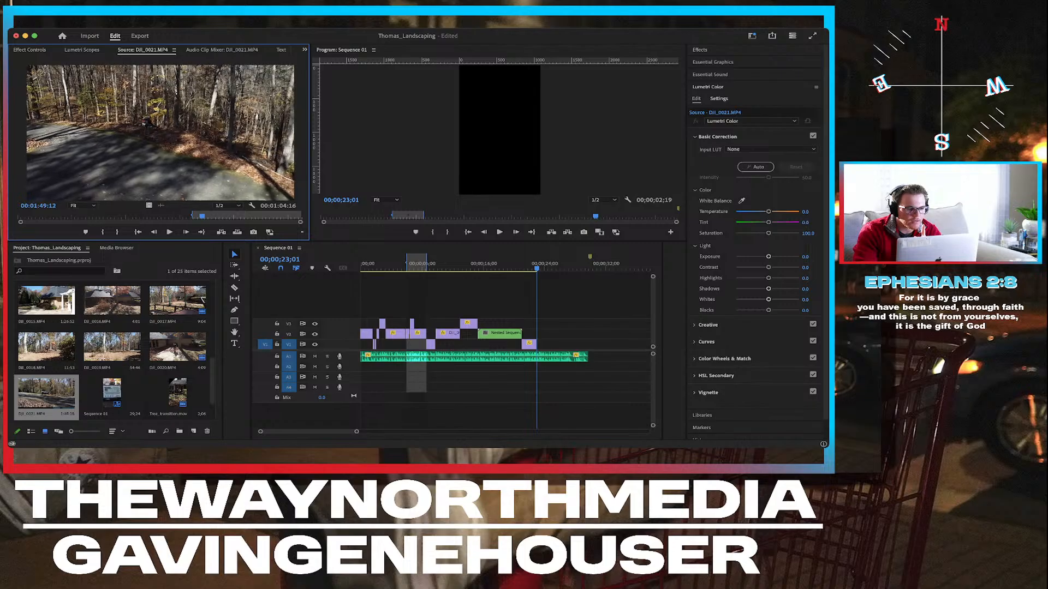
pyautogui.press('Left')
pyautogui.press('Left')
pyautogui.press('Left')
pyautogui.press('Left')
pyautogui.press('Left')
pyautogui.press('Left')
pyautogui.press('Left')
pyautogui.press('Left')
pyautogui.press('Left')
pyautogui.press('Left')
pyautogui.press('Left')
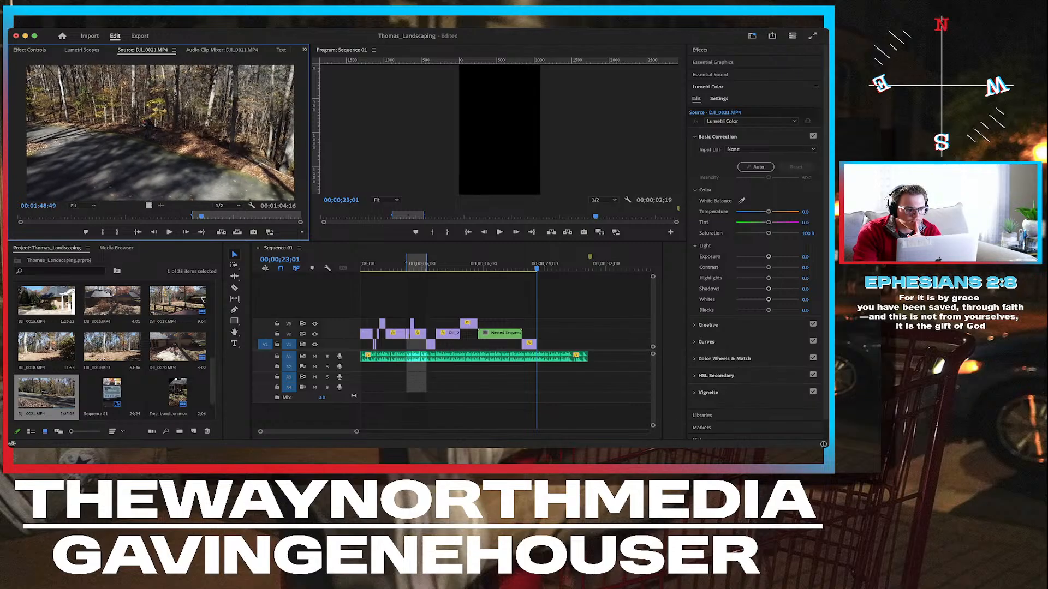
pyautogui.press('o')
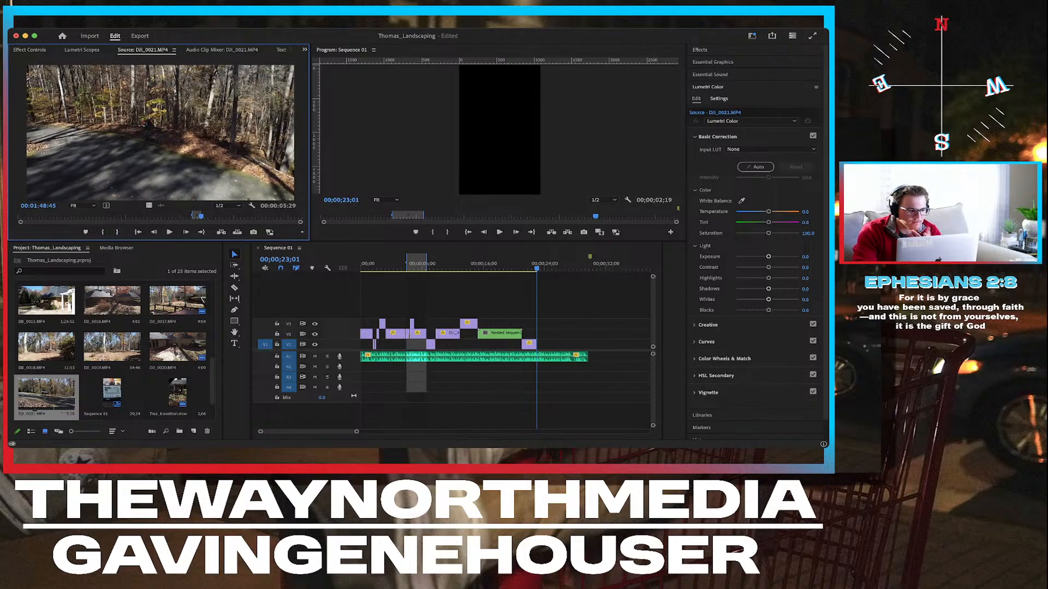
# Place the marked DJI_0021 section on V1 right after DJI_0020 and reframe it with scale 178 and horizontal position about 334.
pyautogui.click(47, 394)
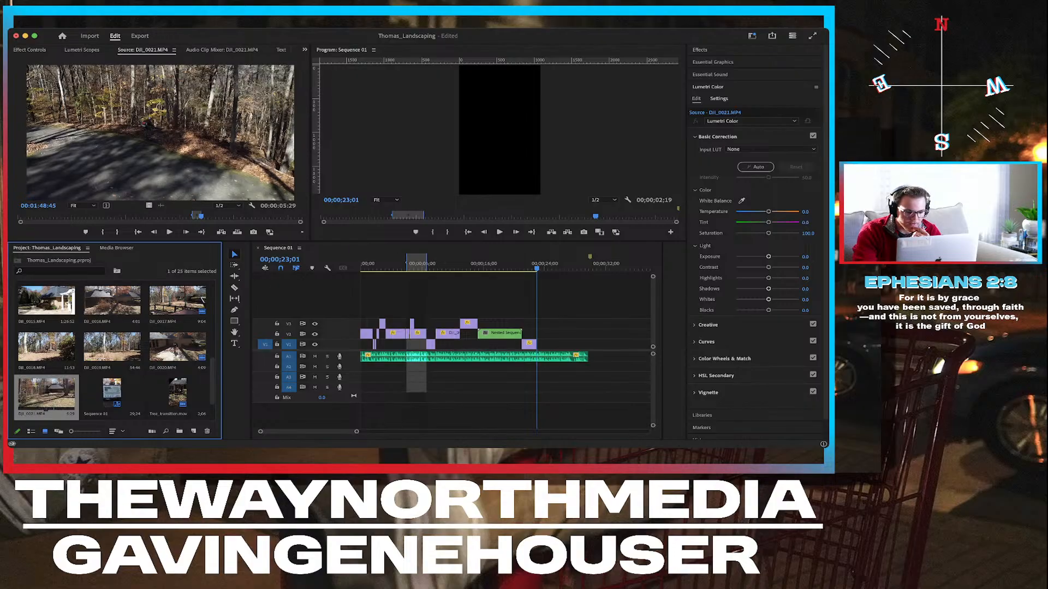
pyautogui.moveTo(46, 394); pyautogui.dragTo(542, 344)
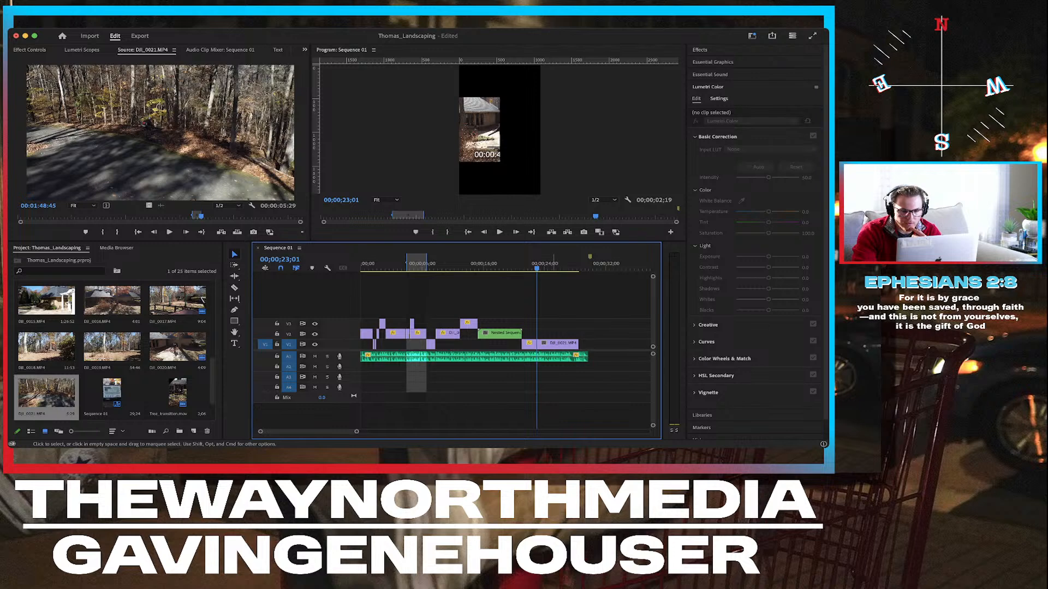
pyautogui.click(555, 345)
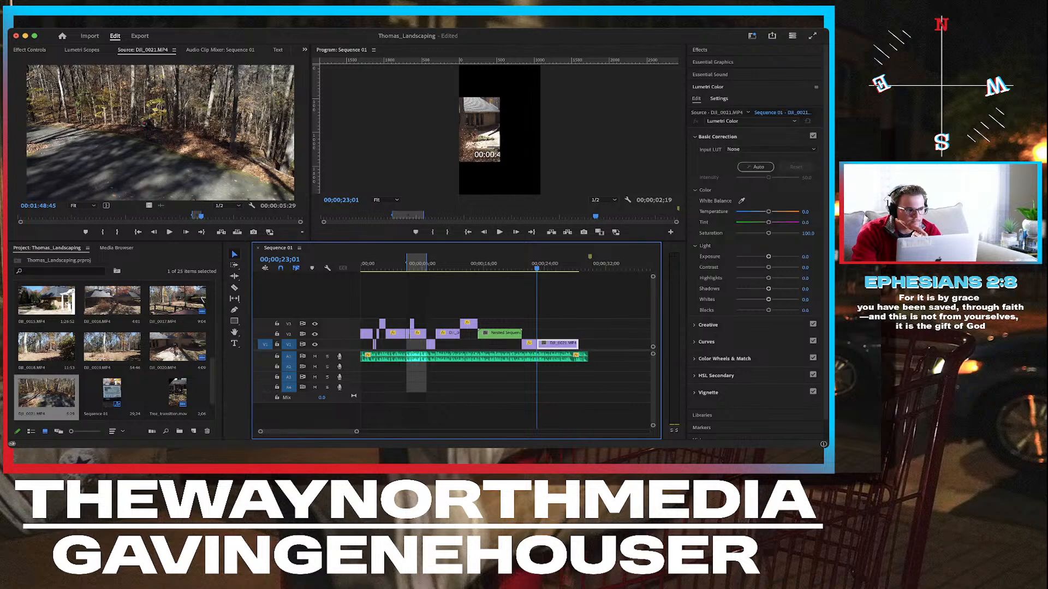
pyautogui.click(29, 50)
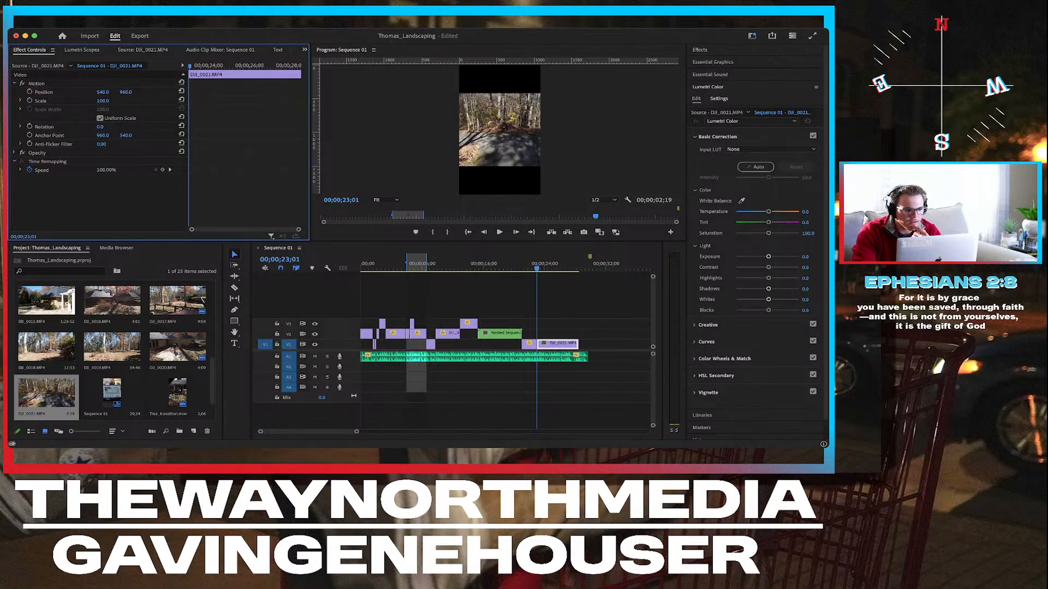
pyautogui.click(103, 101)
pyautogui.write('17')
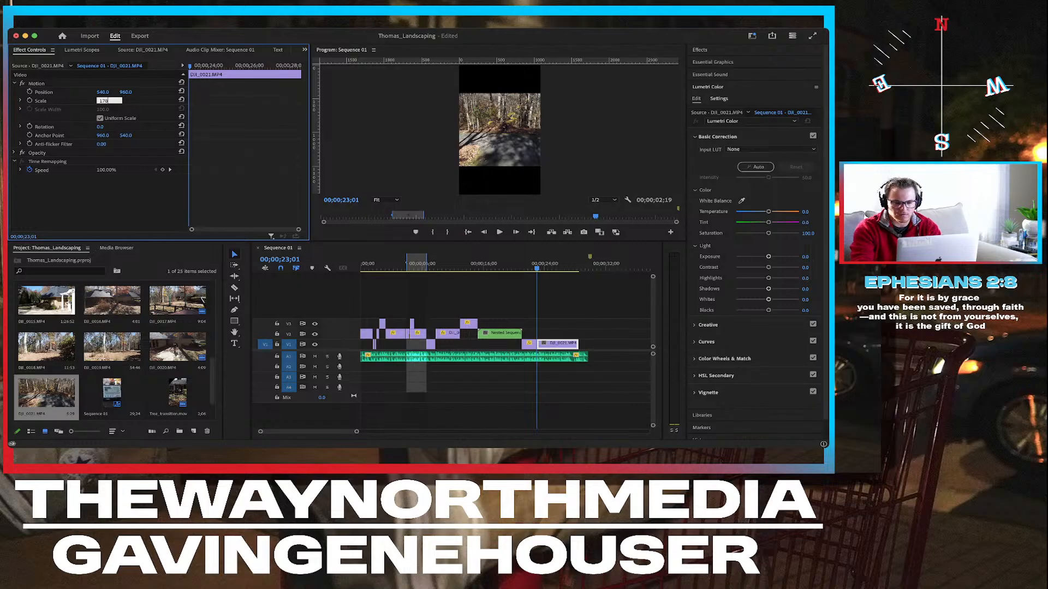
pyautogui.write('8')
pyautogui.press('Return')
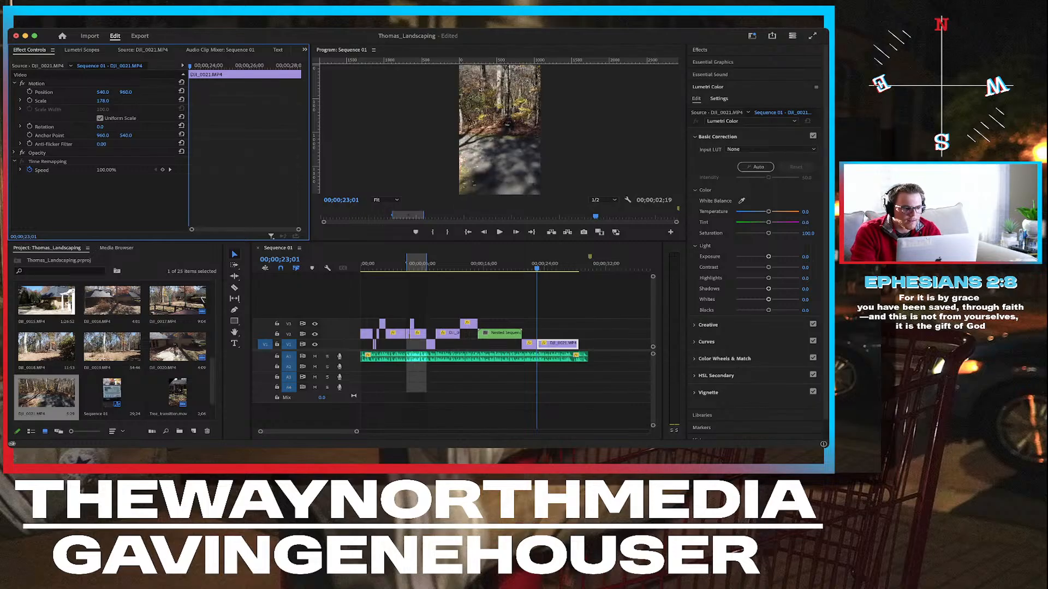
pyautogui.moveTo(103, 93); pyautogui.dragTo(11, 92)
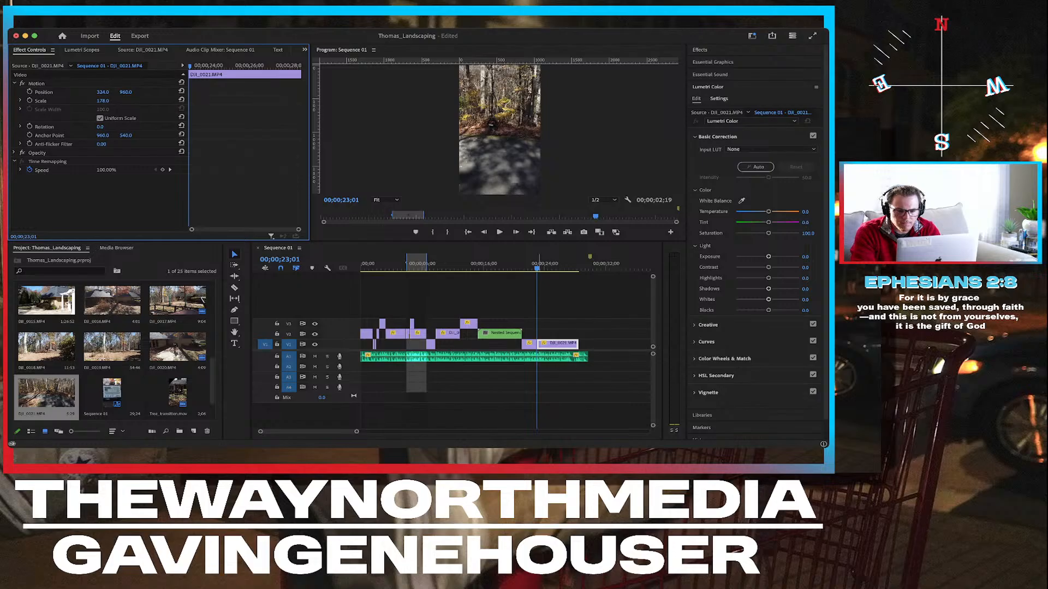
# Play the edit from 00;00;20;22, listen for the closing beat and trim the end of the DJI_0021 clip to 00;00;28;14.
pyautogui.click(520, 265)
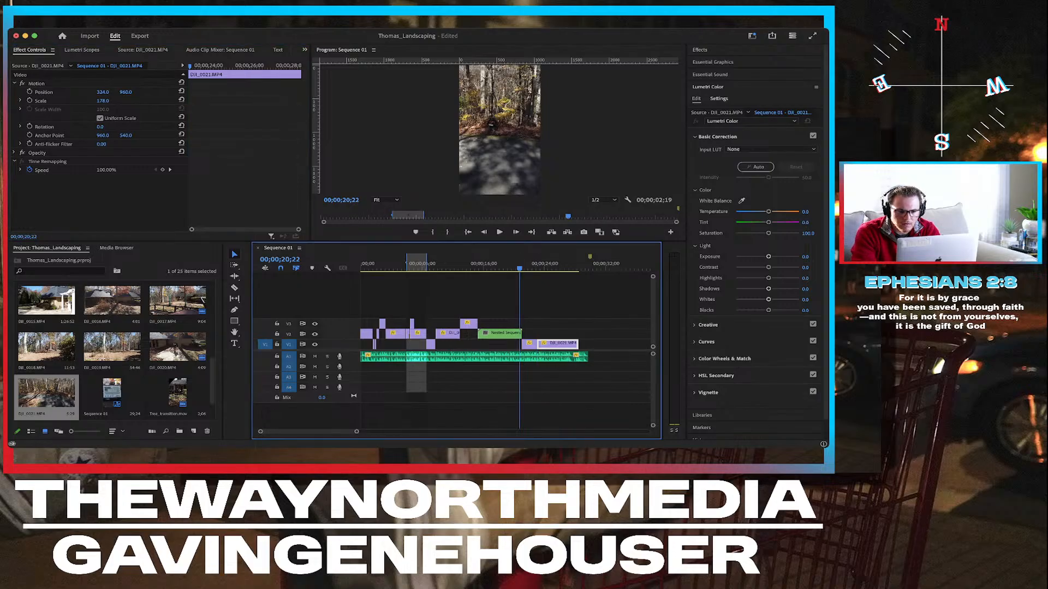
pyautogui.press('space')
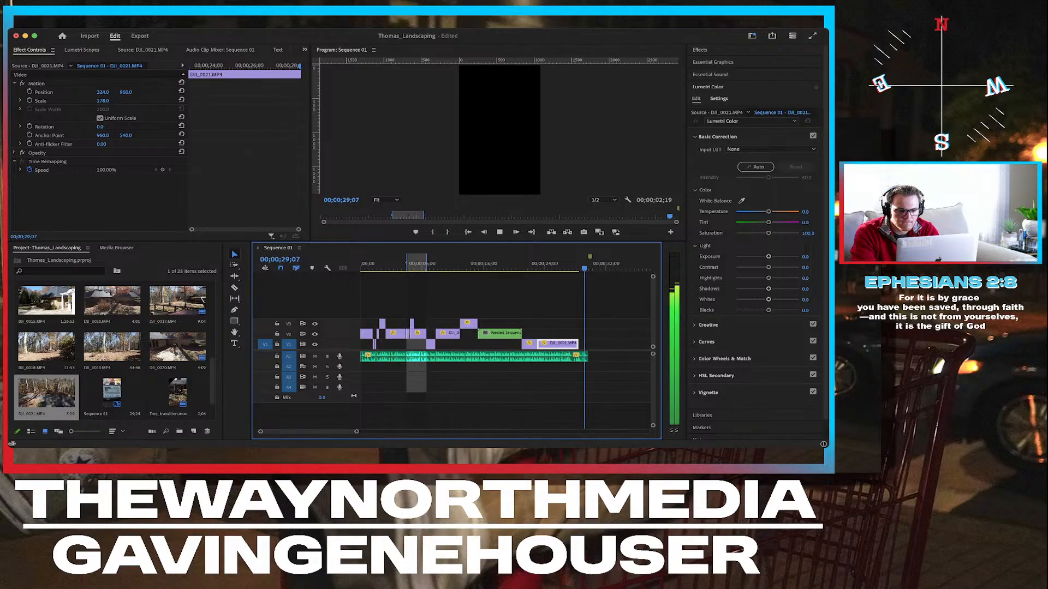
pyautogui.scroll(10, 569, 345)
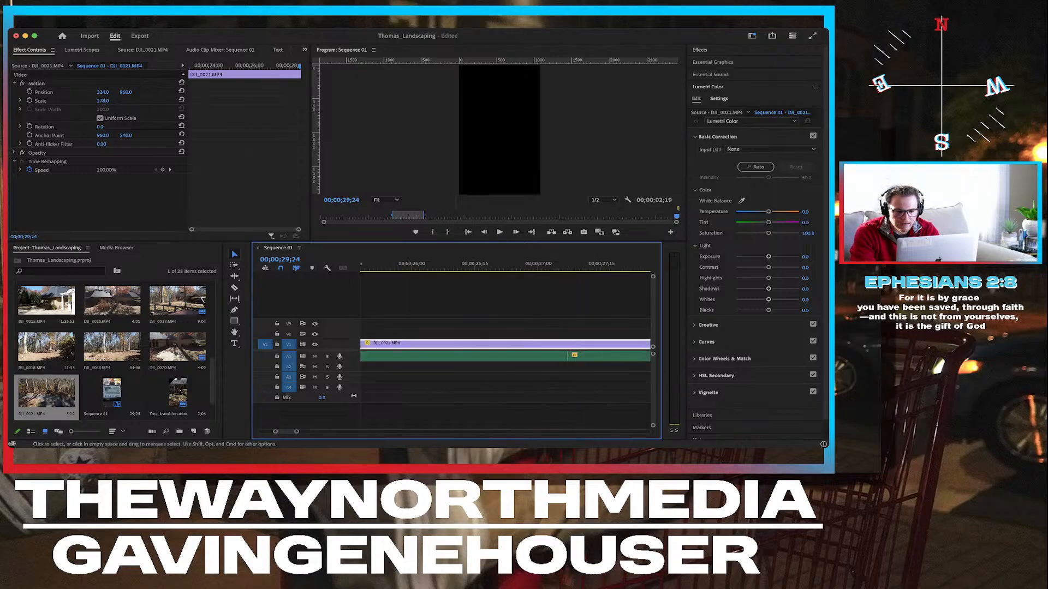
pyautogui.hscroll(4, 568, 345)
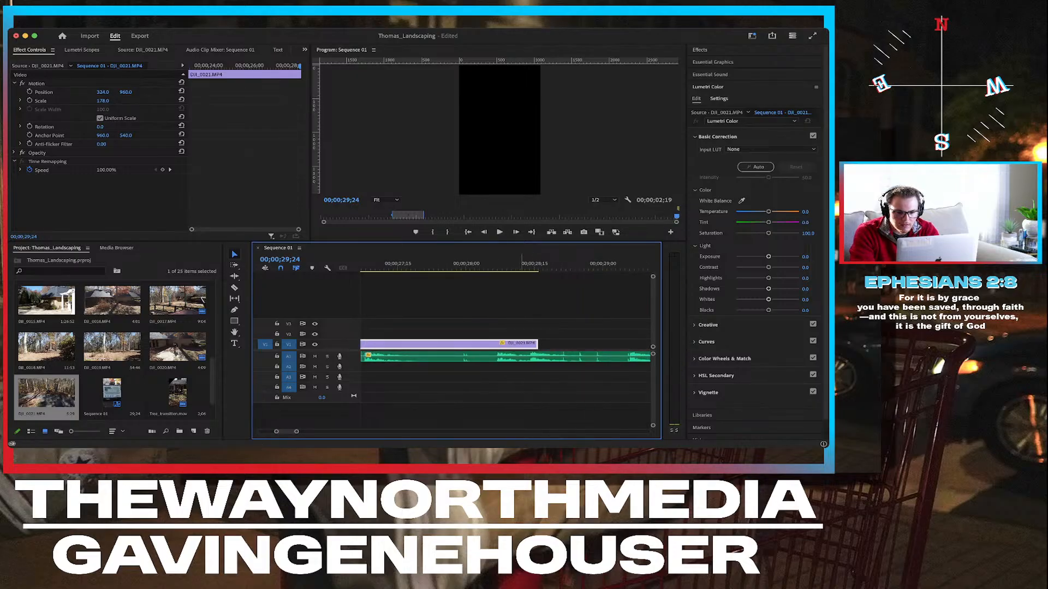
pyautogui.click(517, 268)
pyautogui.press('space')
pyautogui.press('space')
pyautogui.click(517, 268)
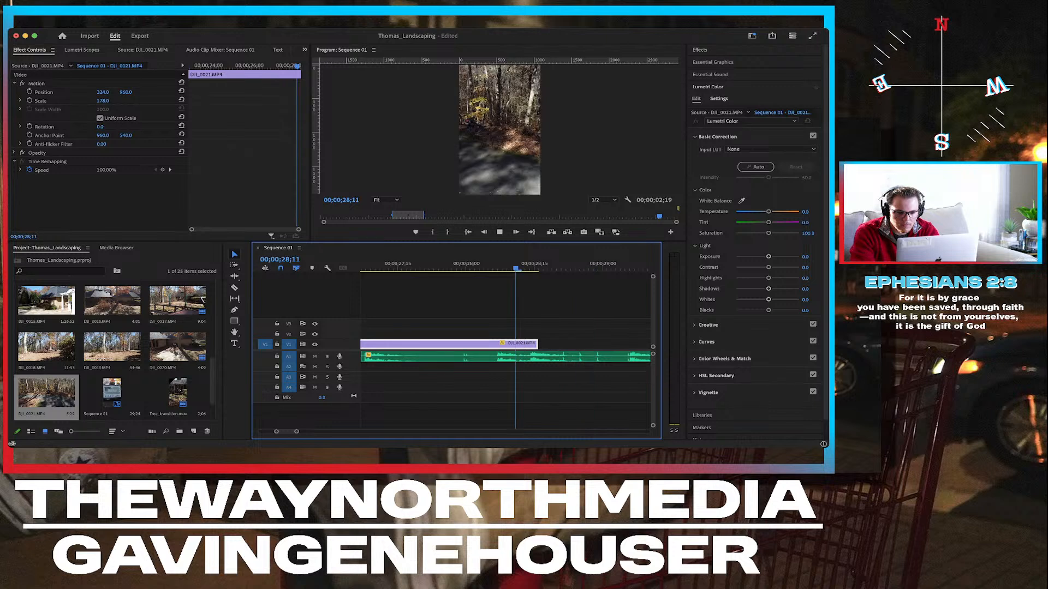
pyautogui.press('space')
pyautogui.click(517, 268)
pyautogui.press('space')
pyautogui.press('space')
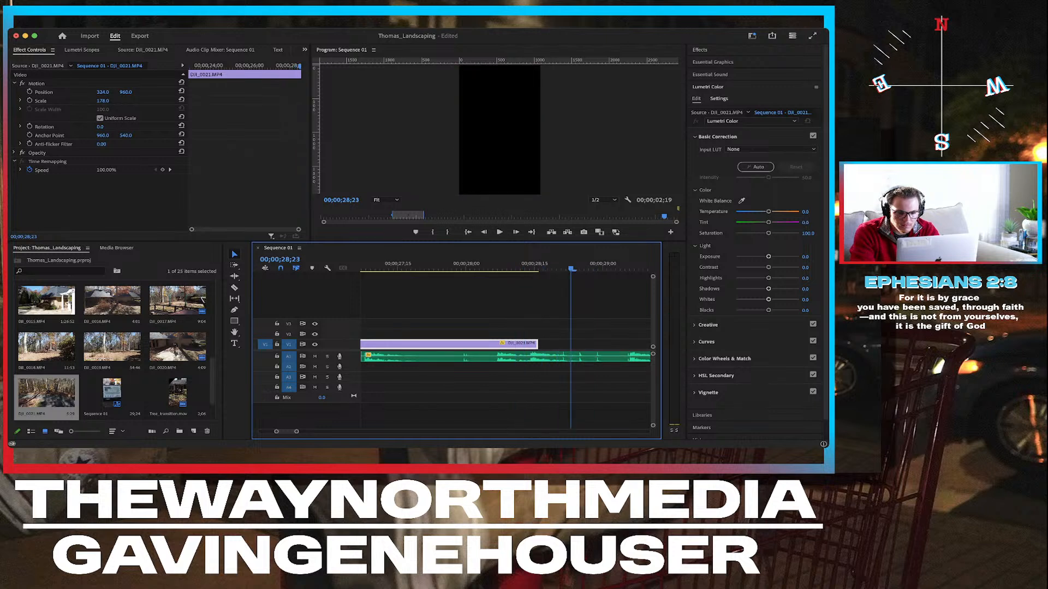
pyautogui.moveTo(516, 268)
pyautogui.mouseDown()
pyautogui.moveTo(539, 268)
pyautogui.moveTo(530, 268)
pyautogui.mouseUp()
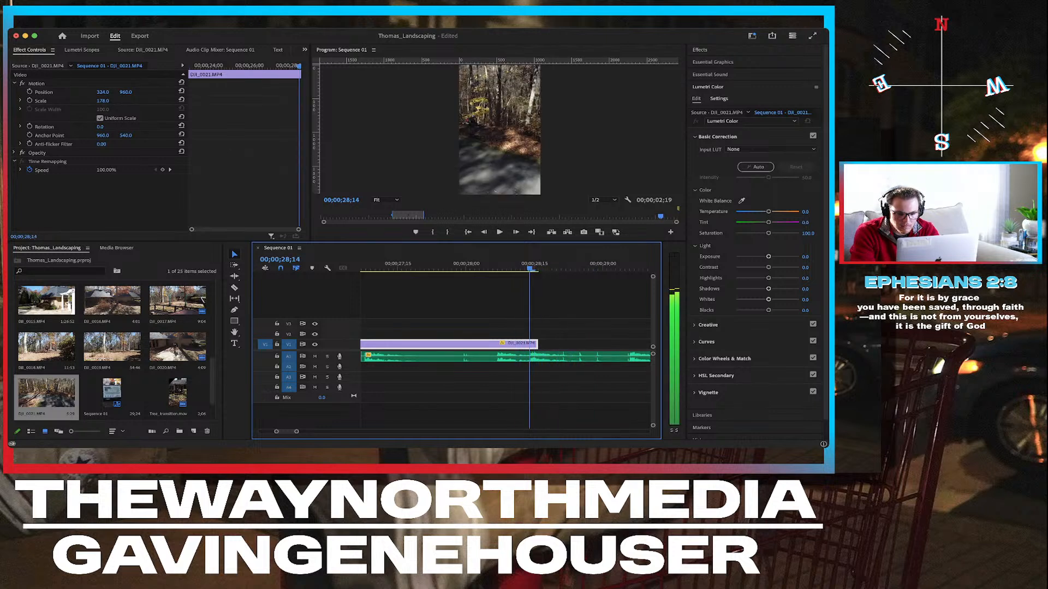
pyautogui.moveTo(537, 344); pyautogui.dragTo(529, 344)
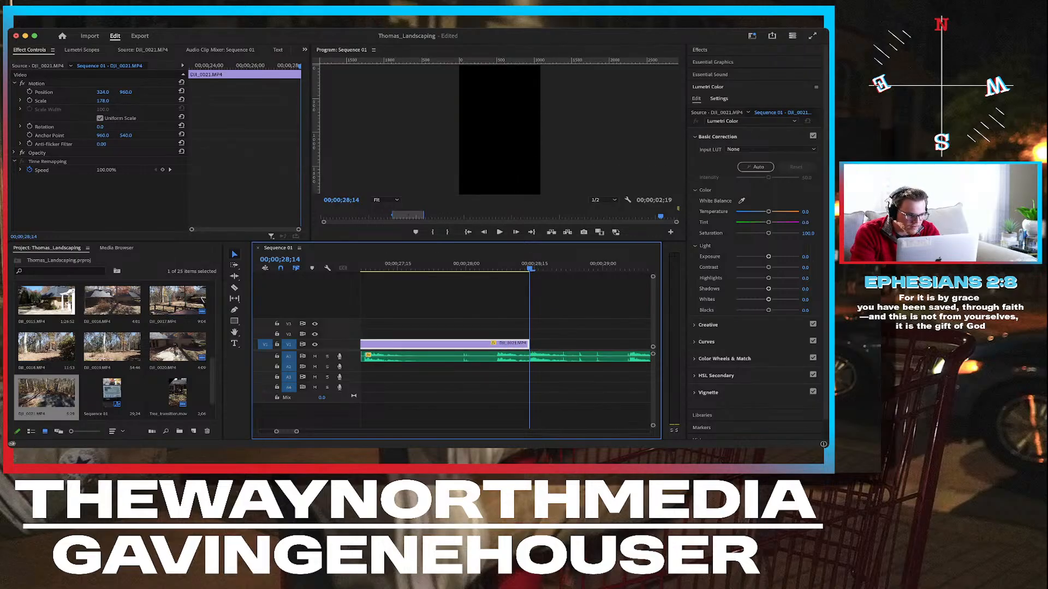
# Open DJI_0019.MP4 as source footage, review the leaf-blowing shot near its end and mark the in point at 00:00:48:33.
pyautogui.doubleClick(177, 347)
pyautogui.doubleClick(111, 348)
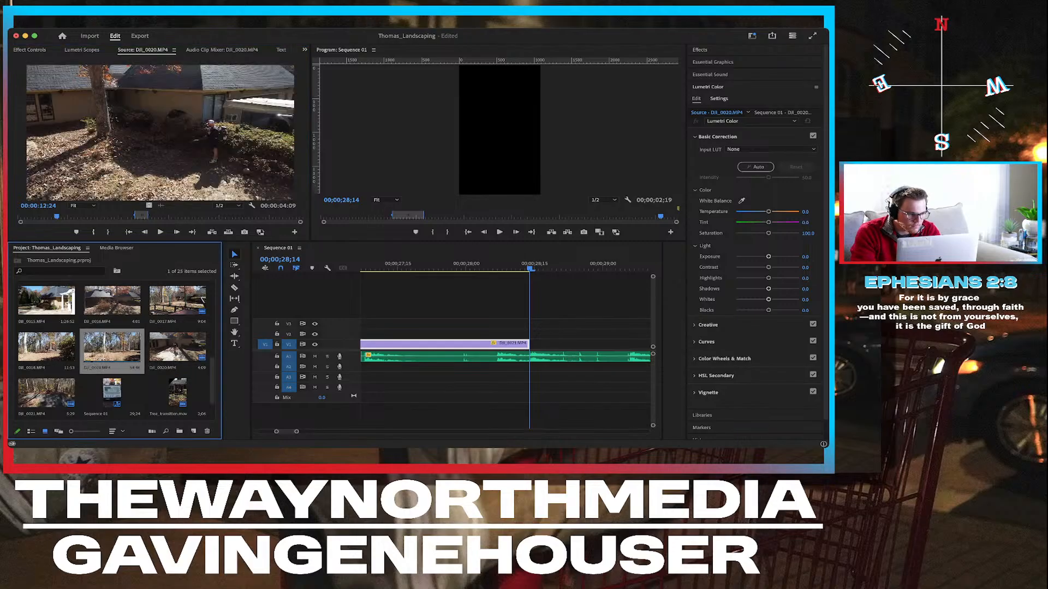
pyautogui.click(54, 217)
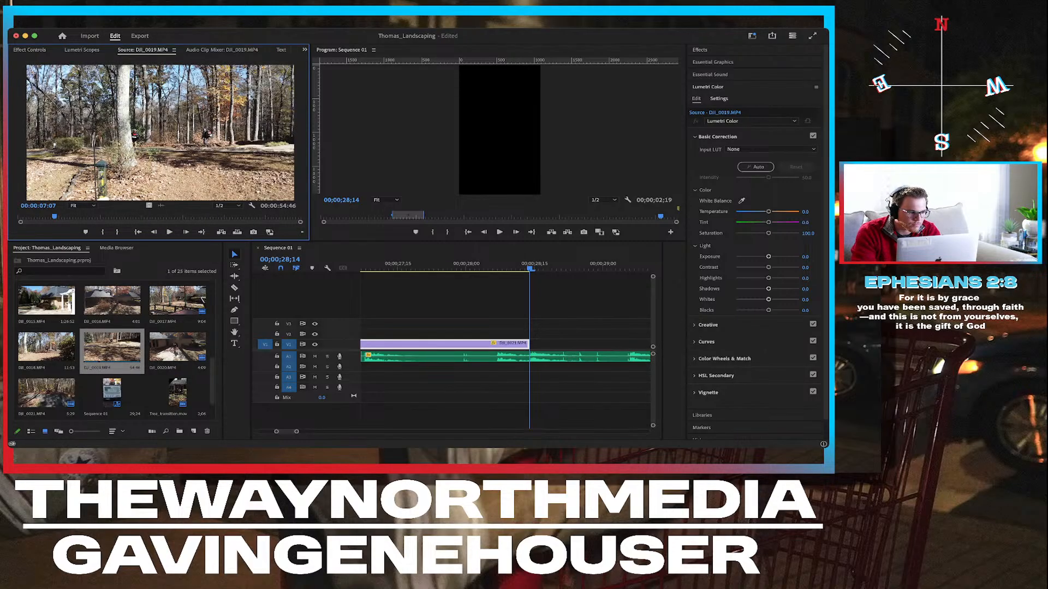
pyautogui.moveTo(54, 217); pyautogui.dragTo(252, 217)
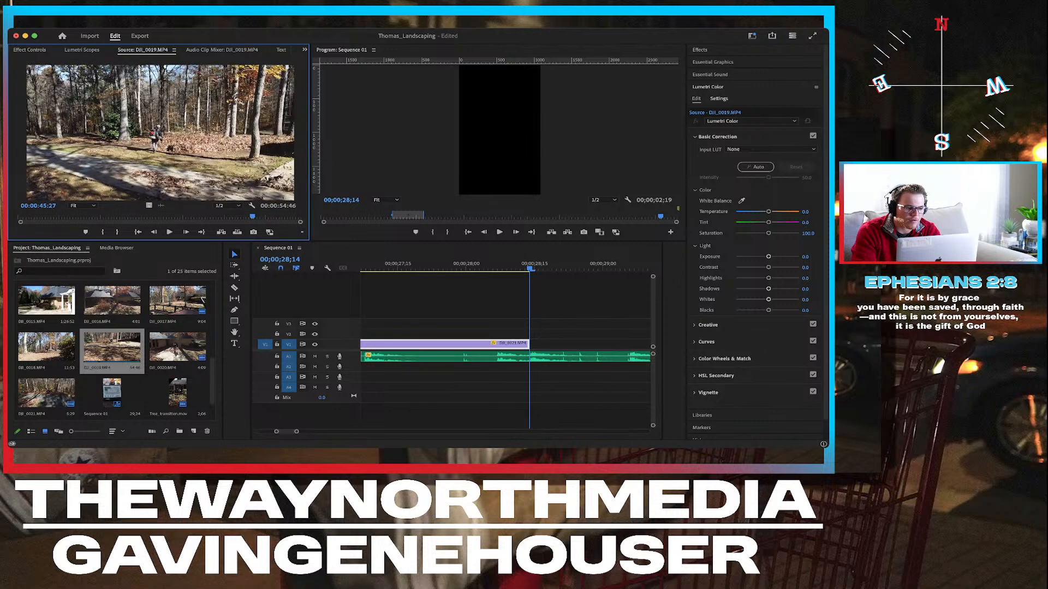
pyautogui.press('i')
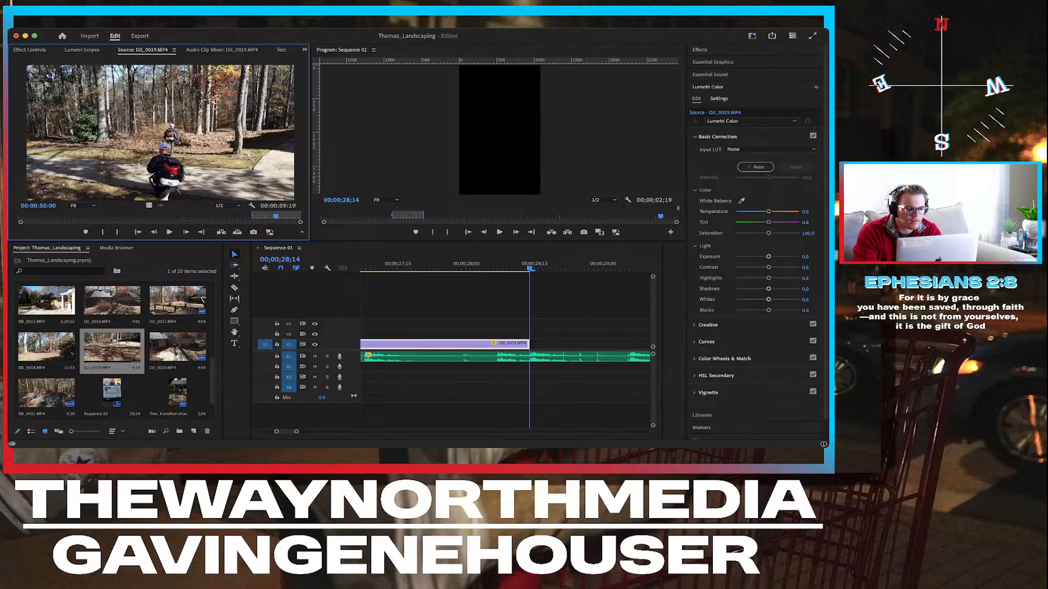
pyautogui.click(137, 232)
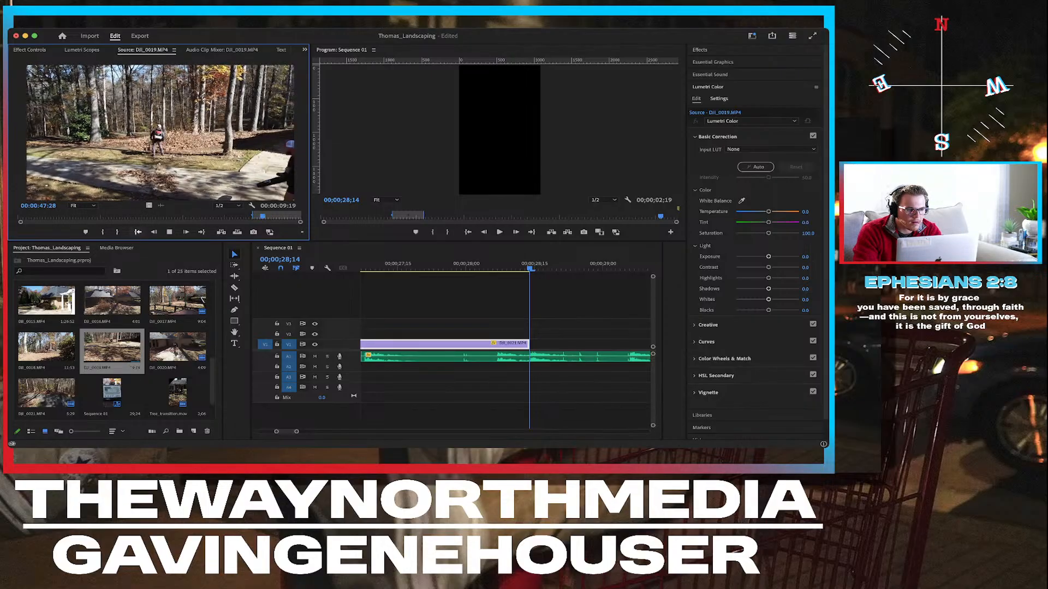
pyautogui.press('space')
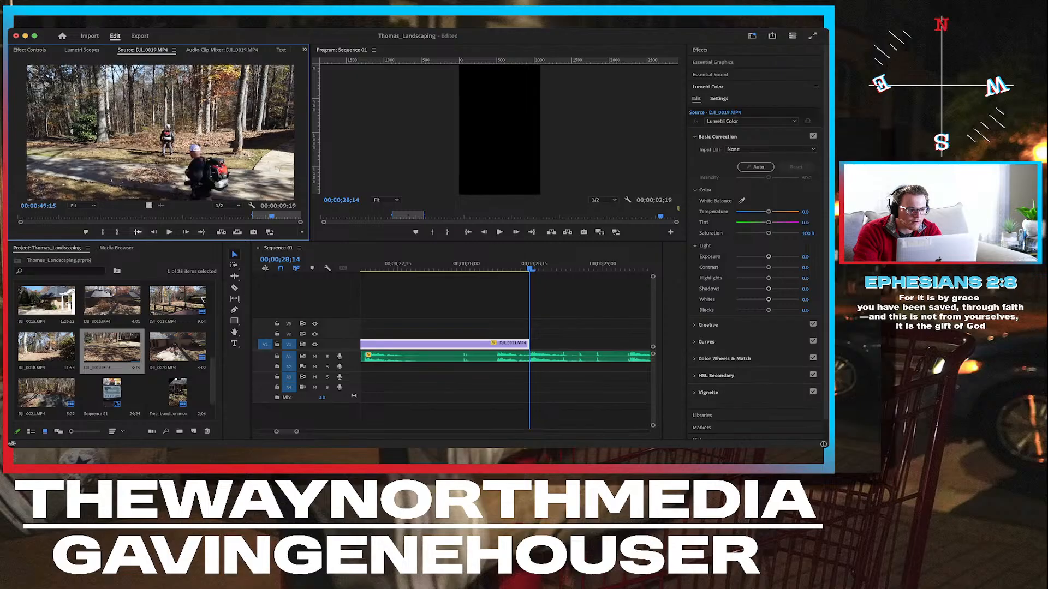
pyautogui.press('j')
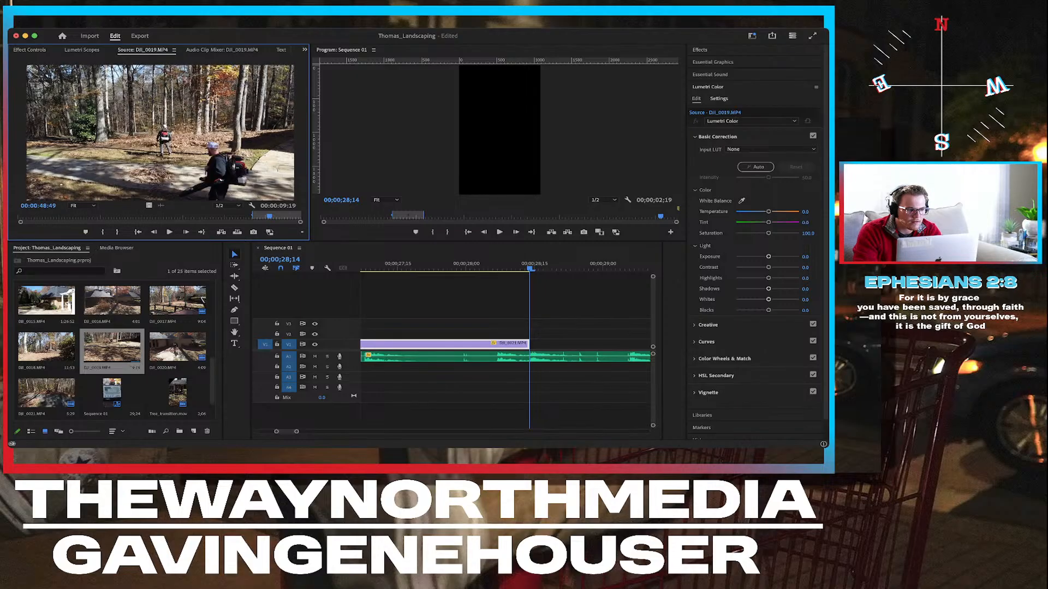
pyautogui.press('k')
pyautogui.press('i')
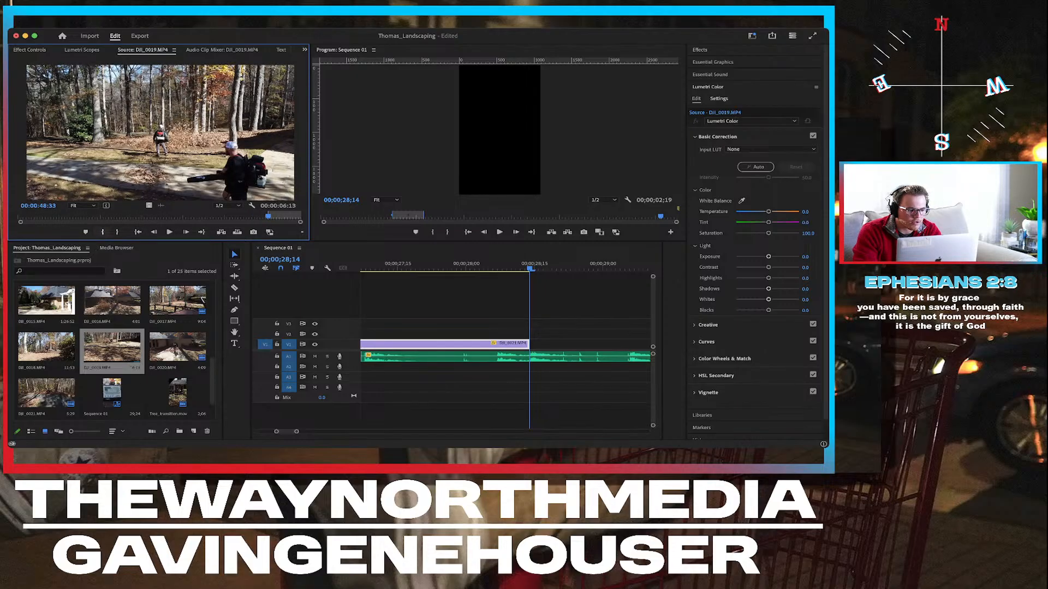
# Play the DJI_0019 source footage from its in point and mark the out point about five seconds further on.
pyautogui.press('space')
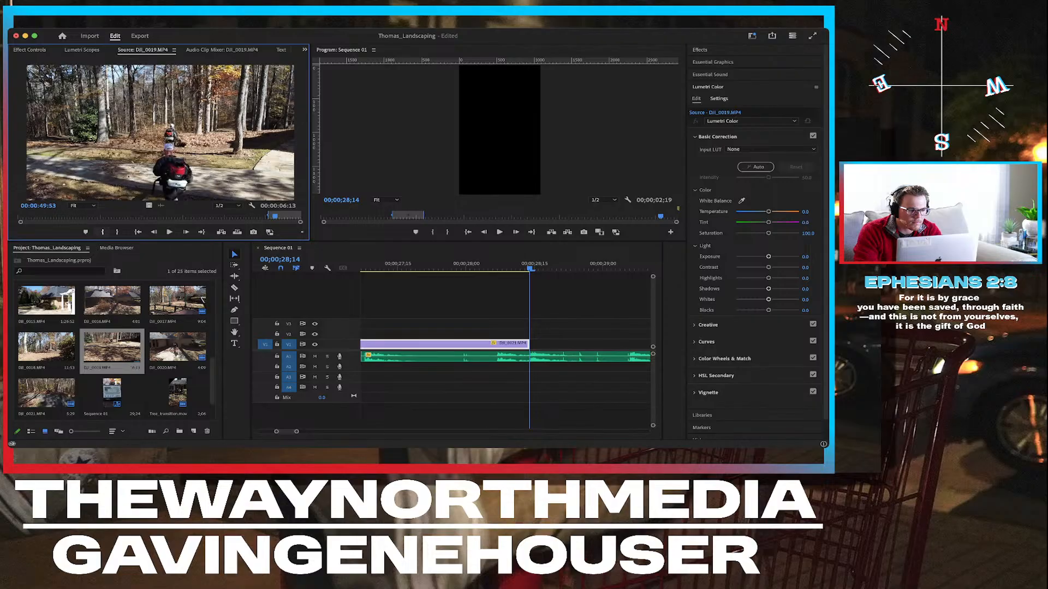
pyautogui.press('space')
pyautogui.press('o')
pyautogui.press('space')
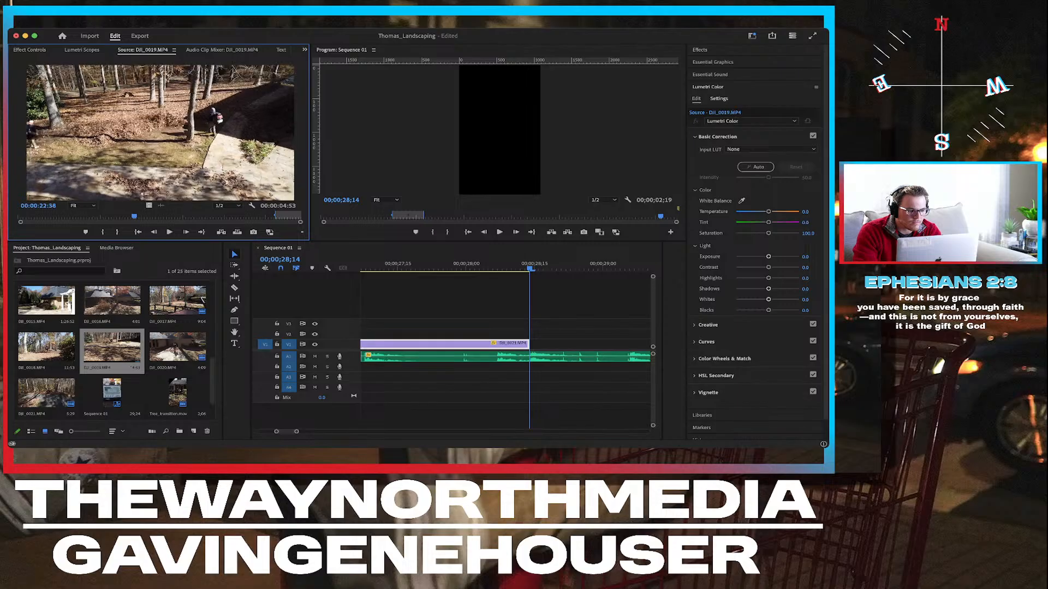
# Open DJI_0018.MP4 as source footage and mark the section from 00:00:03:21 to 00:00:10:08.
pyautogui.click(46, 349)
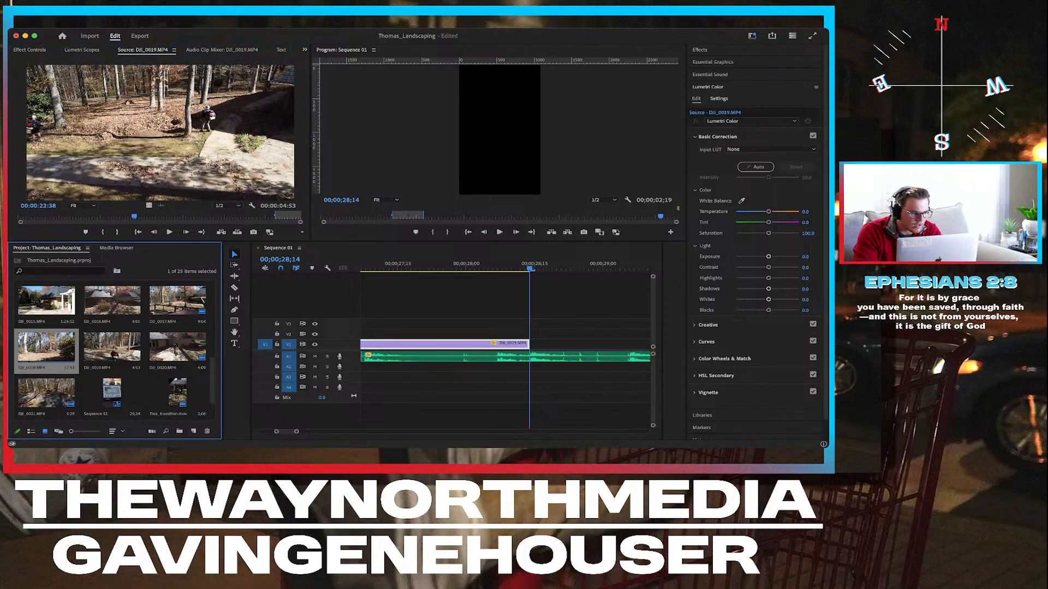
pyautogui.doubleClick(46, 348)
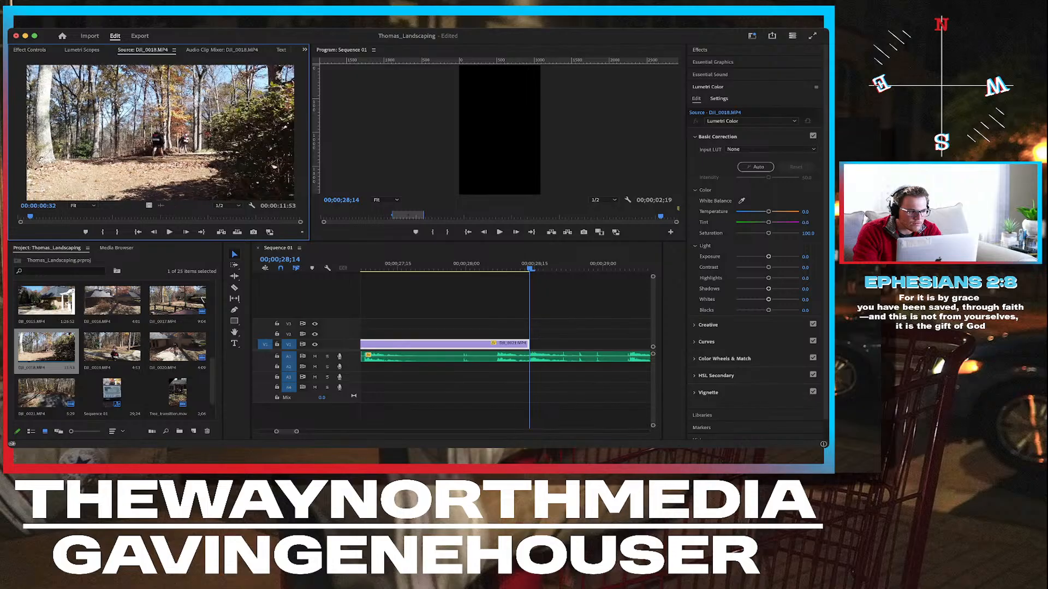
pyautogui.moveTo(44, 217); pyautogui.dragTo(62, 217)
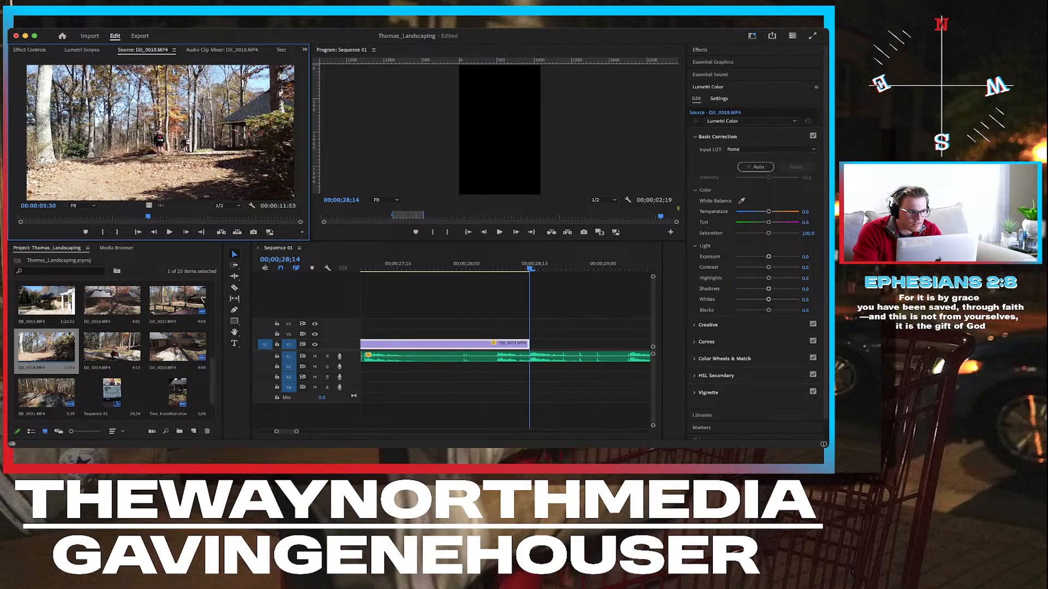
pyautogui.moveTo(100, 216); pyautogui.dragTo(97, 217)
pyautogui.press('i')
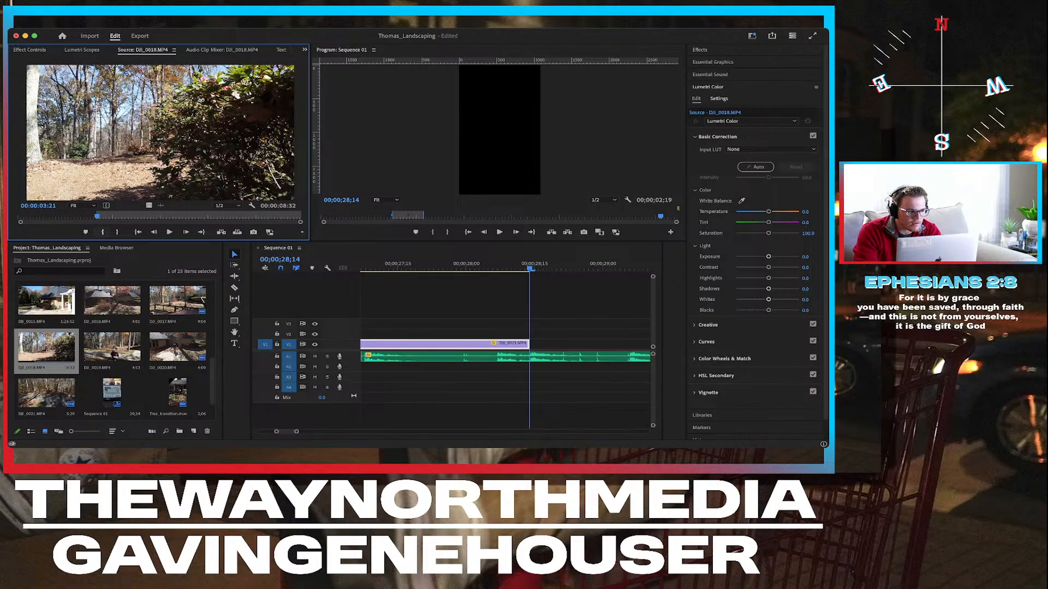
pyautogui.press('space')
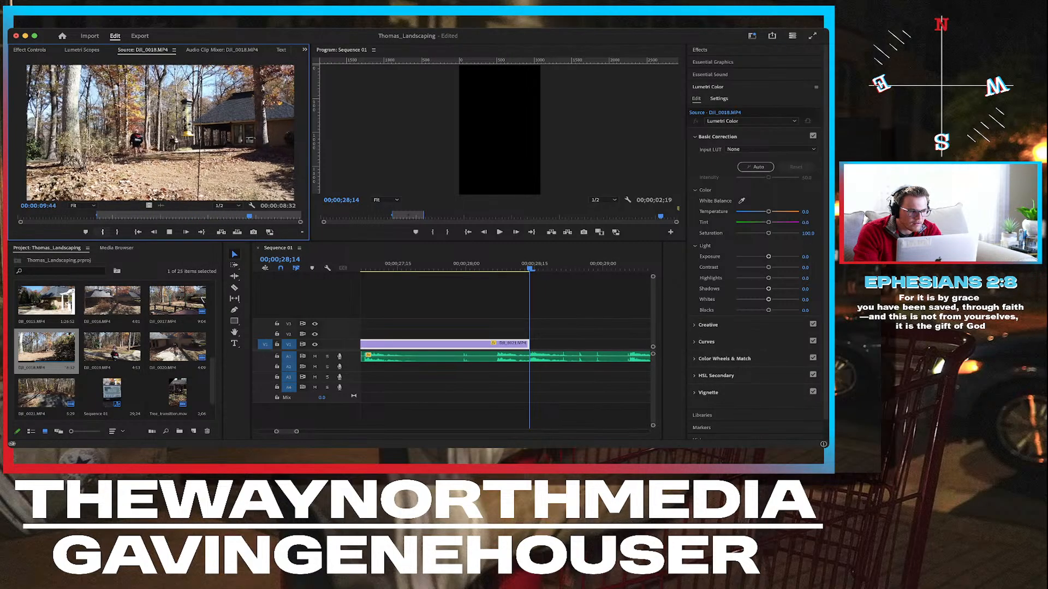
pyautogui.press('space')
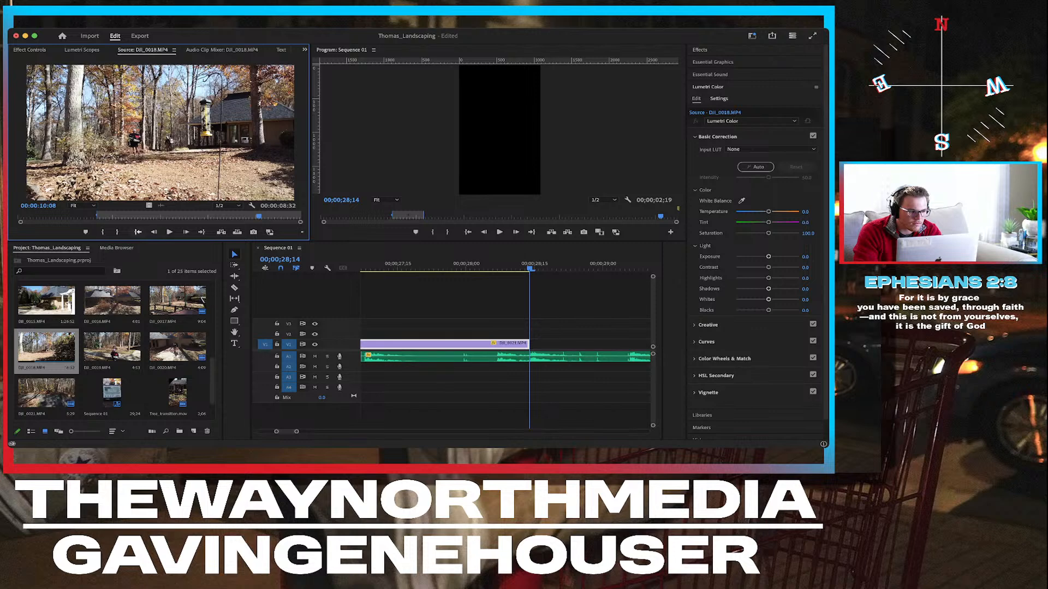
pyautogui.click(117, 232)
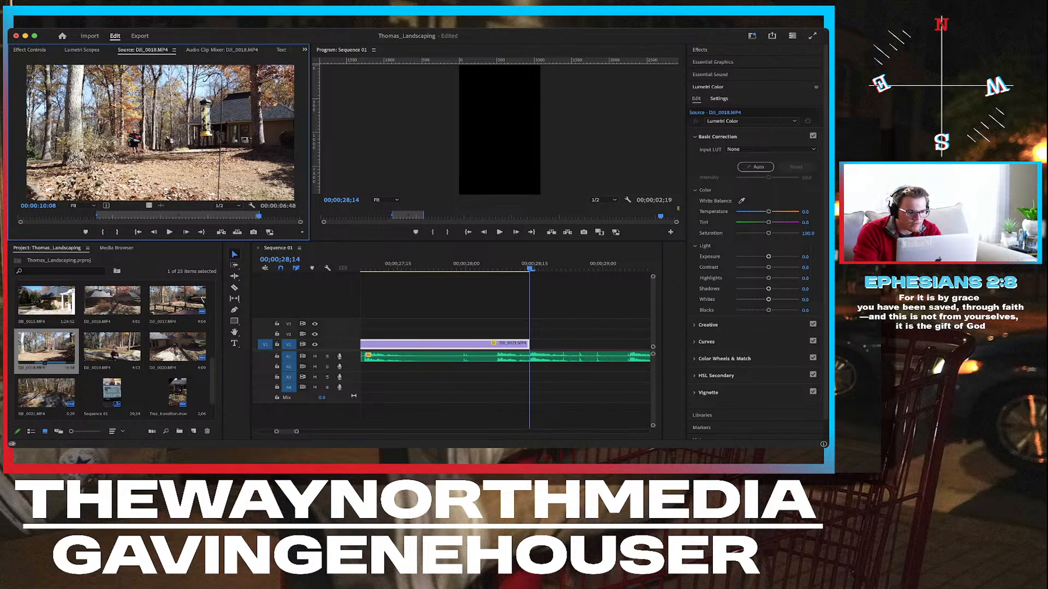
# Place the marked DJI_0018 section on V2 at 00;00;28;14, directly after the end of the DJI_0021 clip.
pyautogui.click(46, 349)
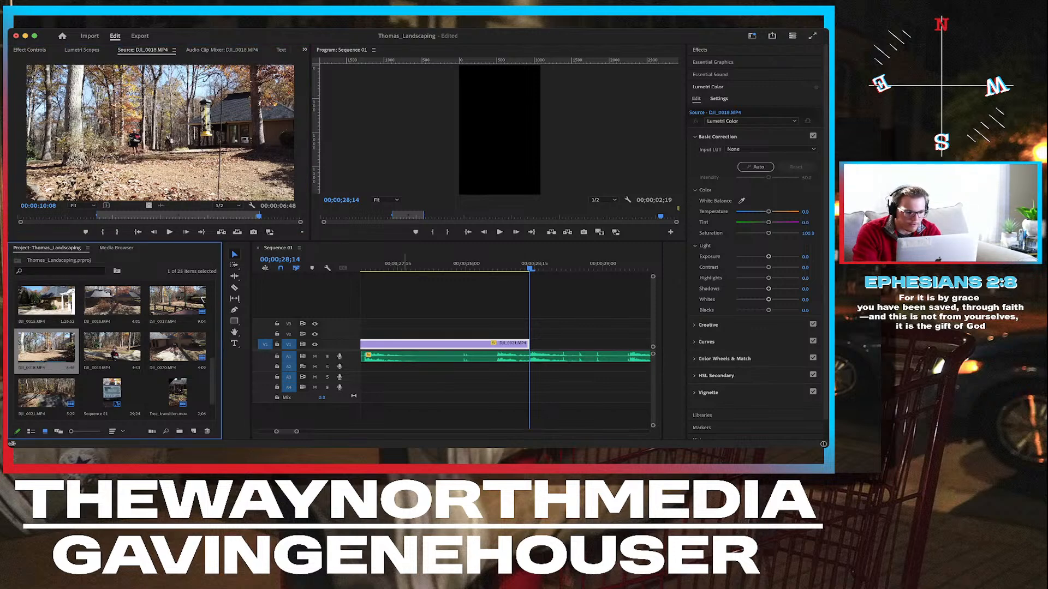
pyautogui.moveTo(46, 349); pyautogui.dragTo(538, 334)
pyautogui.scroll(-5, 539, 334)
pyautogui.hscroll(2, 540, 334)
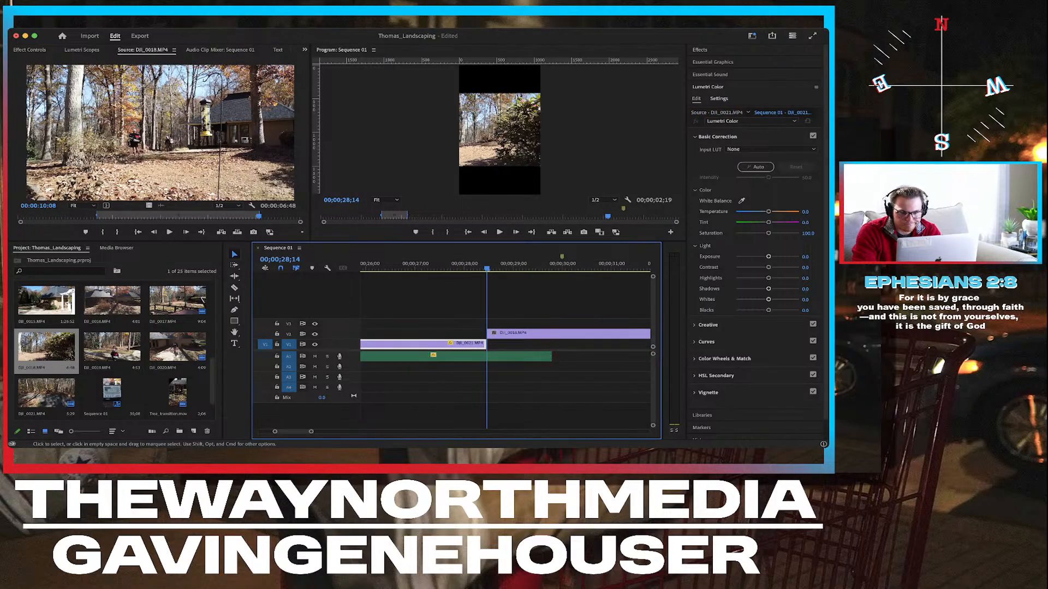
pyautogui.scroll(-3, 549, 334)
# Play the DJI_0018 clip to 00;00;29;09 and ripple-trim its opening up to there, keeping its start at 00;00;28;14.
pyautogui.click(552, 334)
pyautogui.press('space')
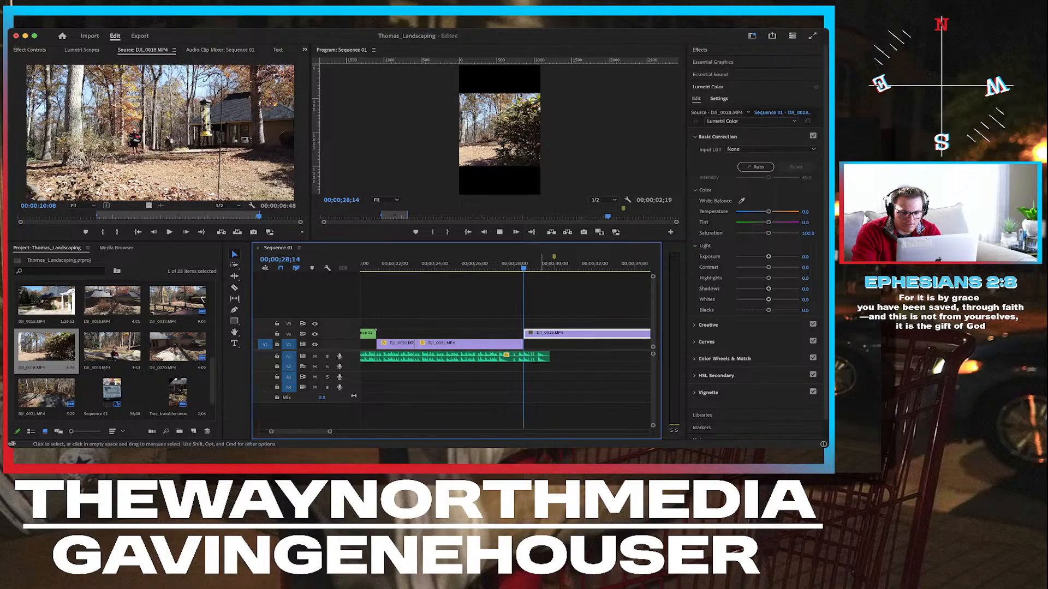
pyautogui.press('space')
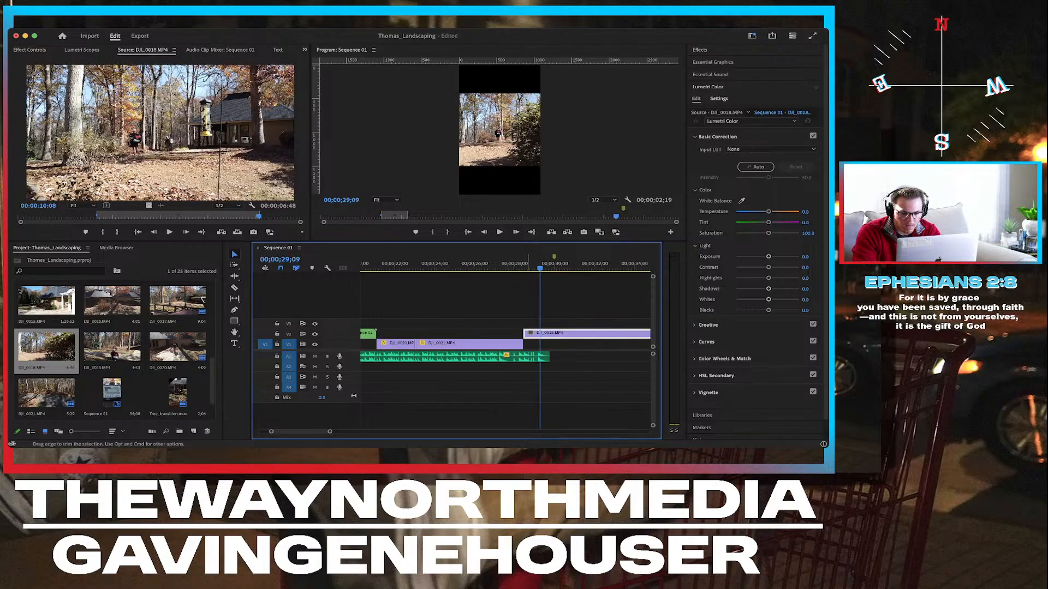
pyautogui.moveTo(523, 333); pyautogui.dragTo(543, 333)
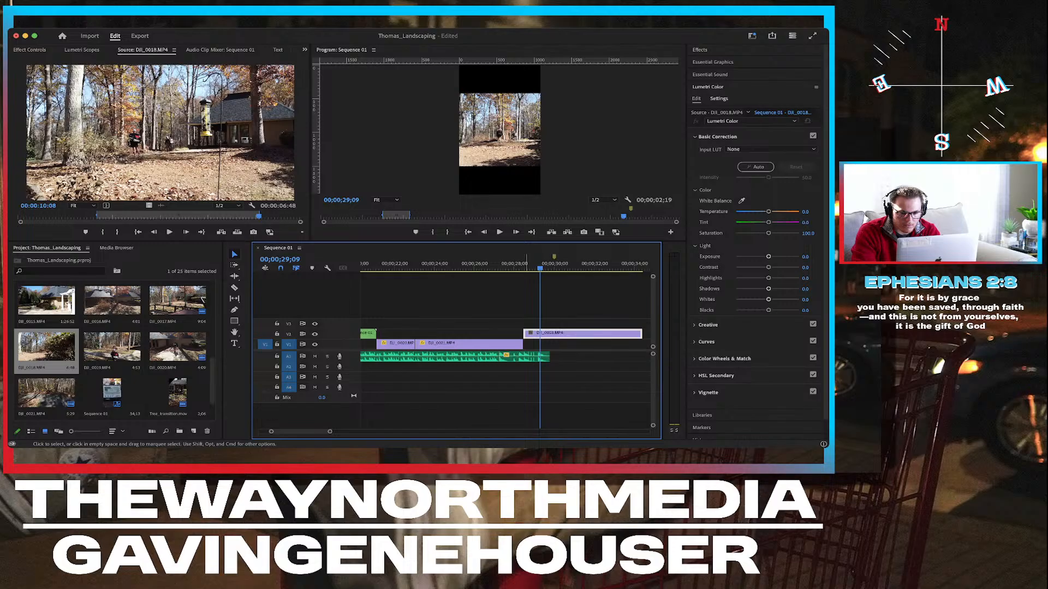
# Play through the shortened DJI_0018 clip and trim its end to 00;00;33;18.
pyautogui.click(520, 264)
pyautogui.press('space')
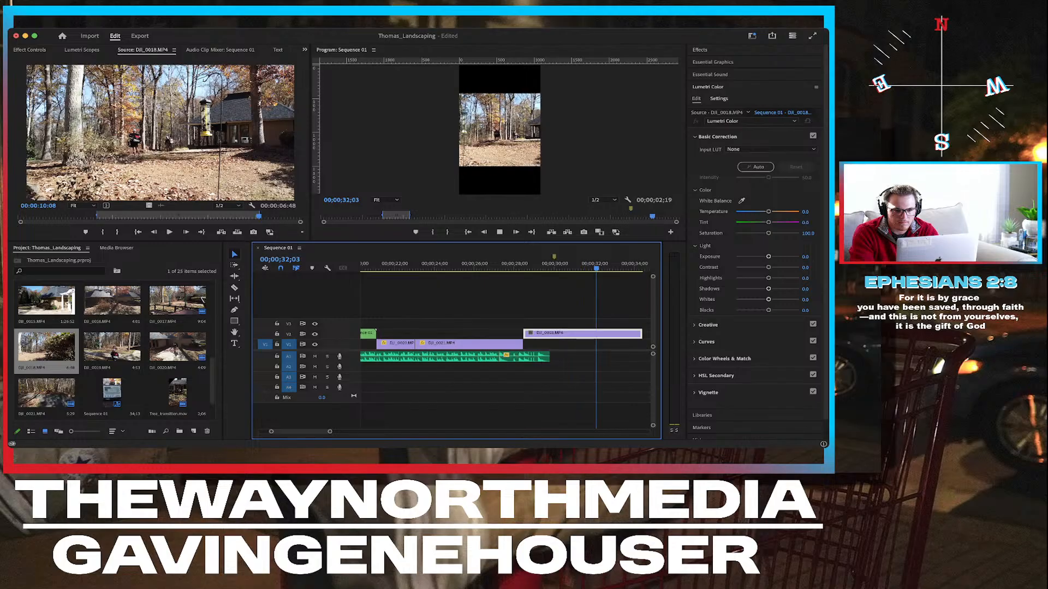
pyautogui.press('space')
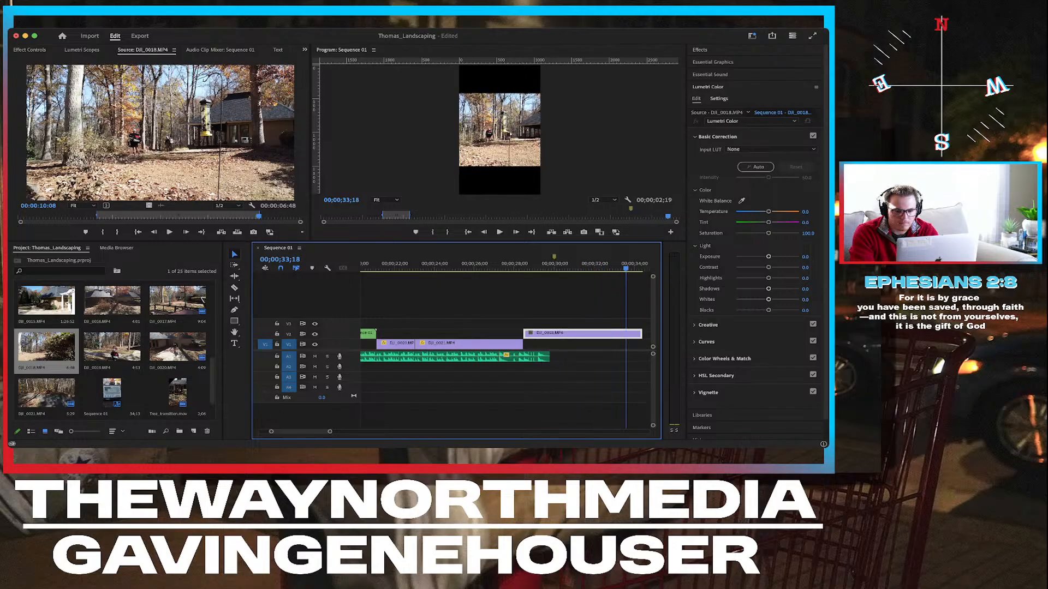
pyautogui.moveTo(642, 333); pyautogui.dragTo(624, 333)
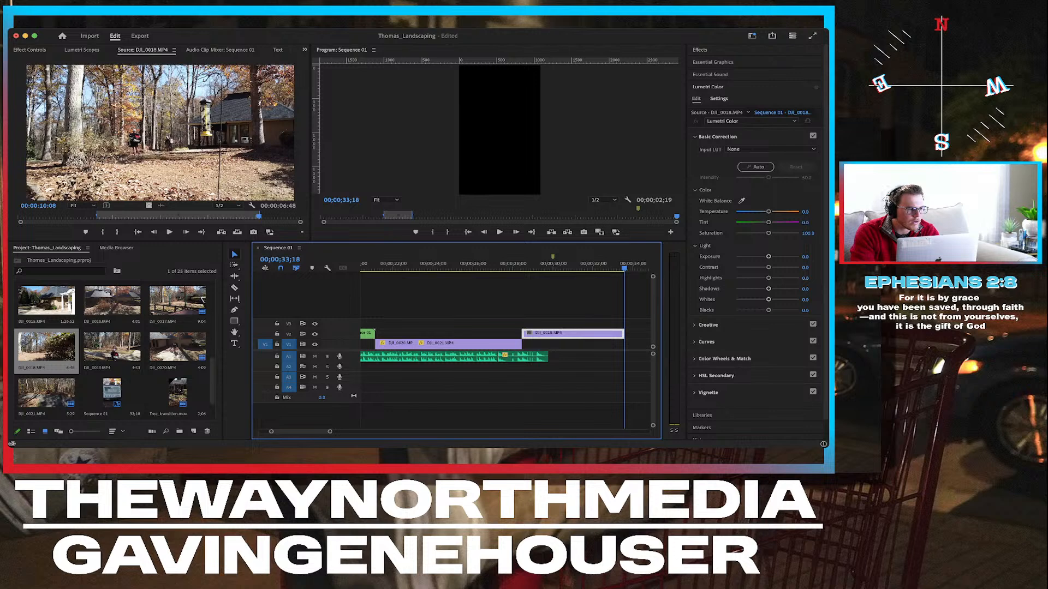
# Set the scale of the DJI_0018 clip to 178 so it fills the vertical frame.
pyautogui.hotkey('shift', '5')
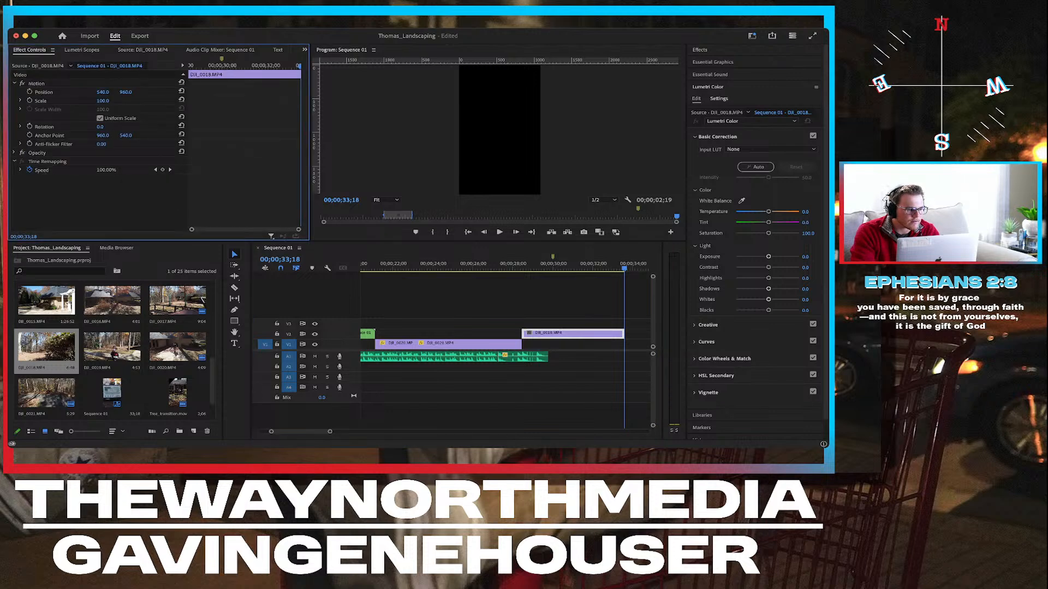
pyautogui.click(102, 100)
pyautogui.write('178')
pyautogui.press('Return')
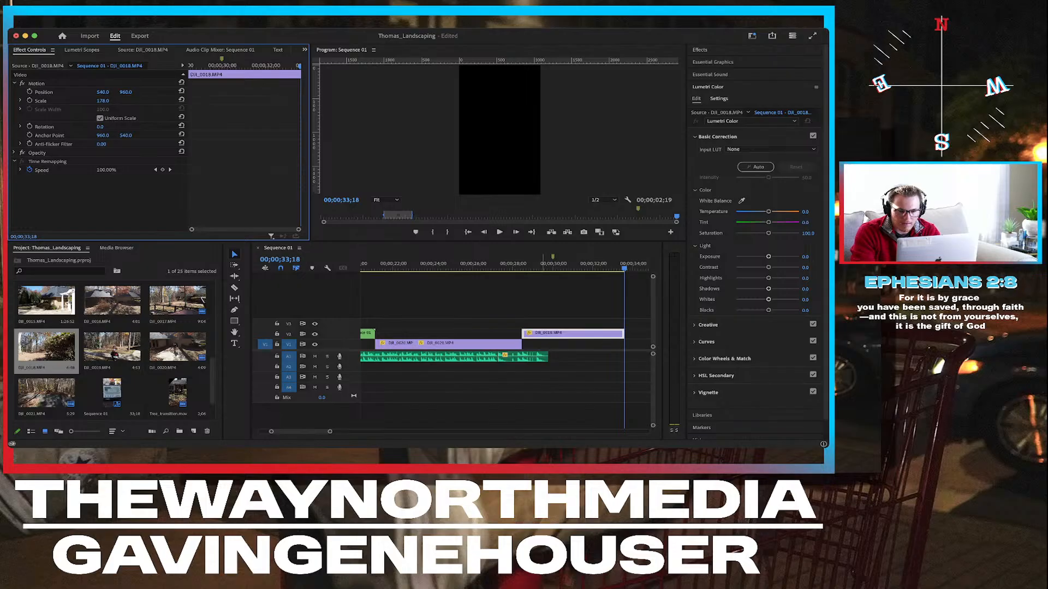
# Play the edit around the start of the DJI_0018 clip to check its framing and timing against the music's ending.
pyautogui.click(542, 267)
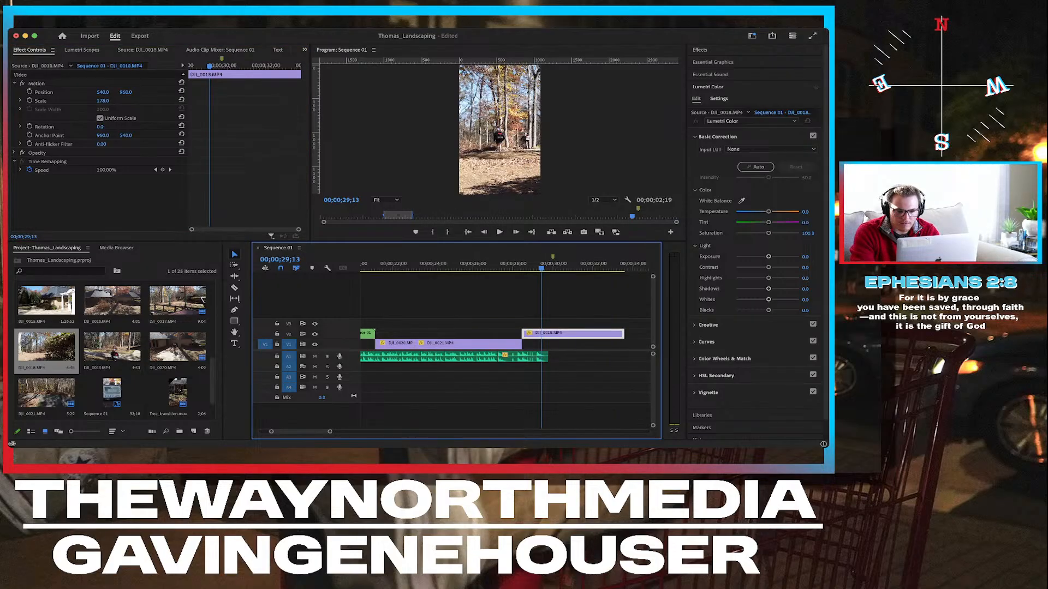
pyautogui.press('j')
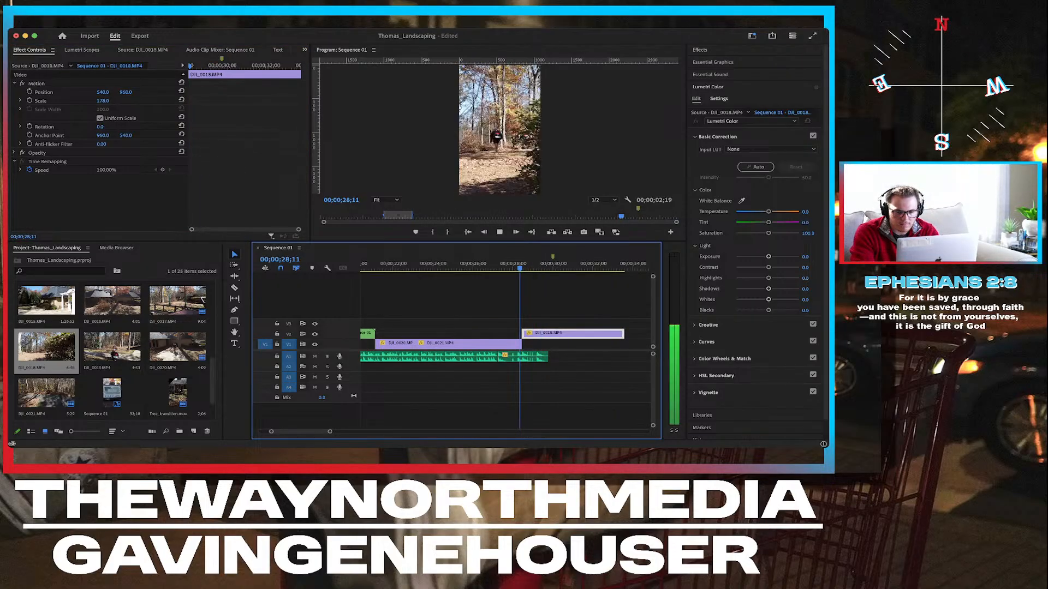
pyautogui.press('space')
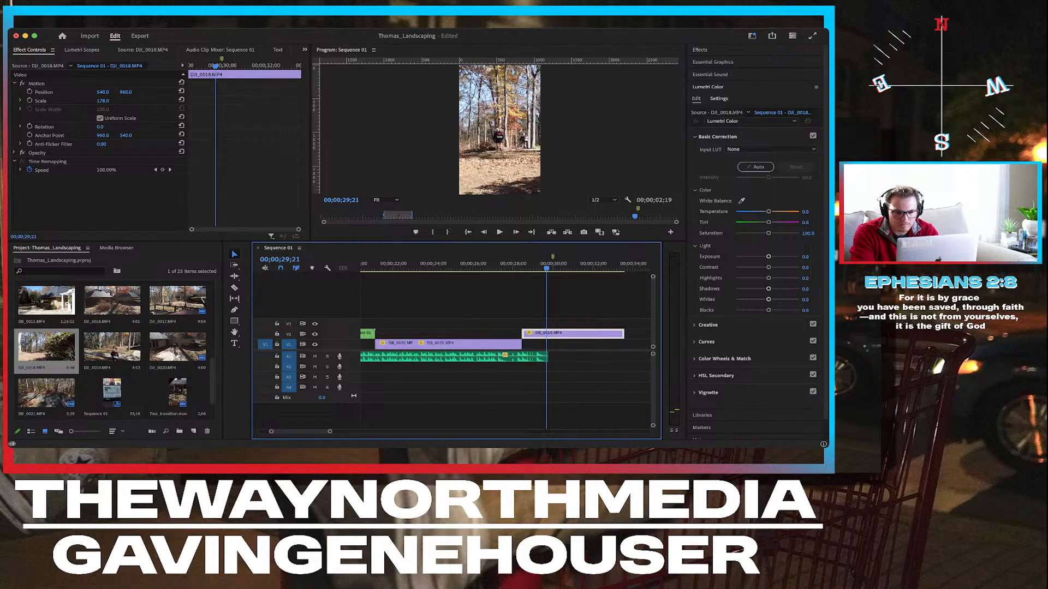
pyautogui.press('Right')
pyautogui.press('Right')
pyautogui.press('Right')
pyautogui.press('Right')
pyautogui.press('Right')
pyautogui.press('Right')
pyautogui.press('Right')
pyautogui.press('Right')
pyautogui.press('Right')
pyautogui.press('Right')
pyautogui.press('Right')
pyautogui.press('Right')
pyautogui.press('Right')
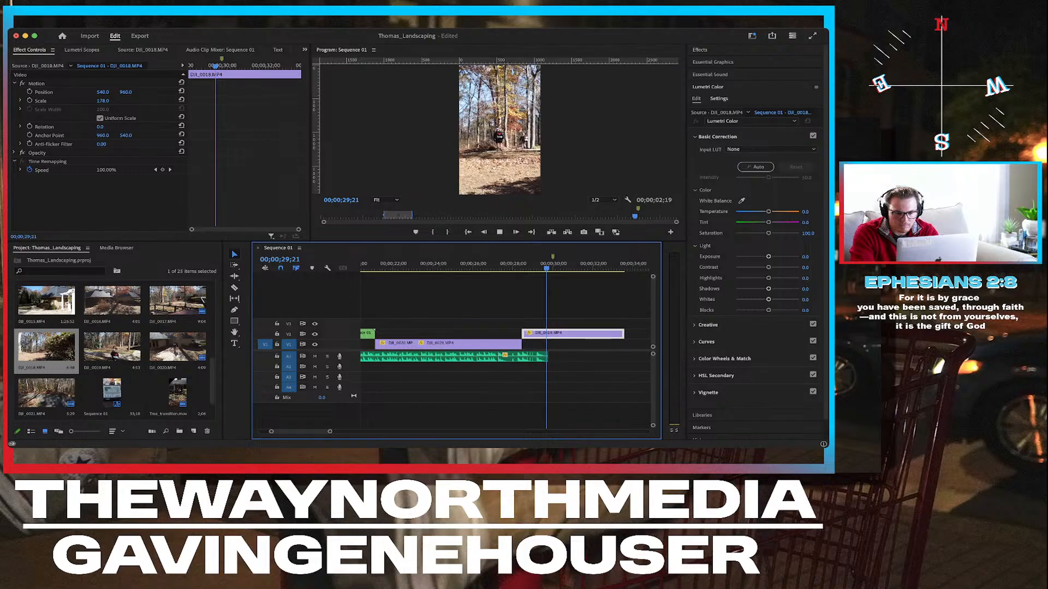
# Play the edit from 00;00;26;19 and move the DJI_0018 clip on V2 to start at 00;00;27;08, overlapping DJI_0021.
pyautogui.click(485, 265)
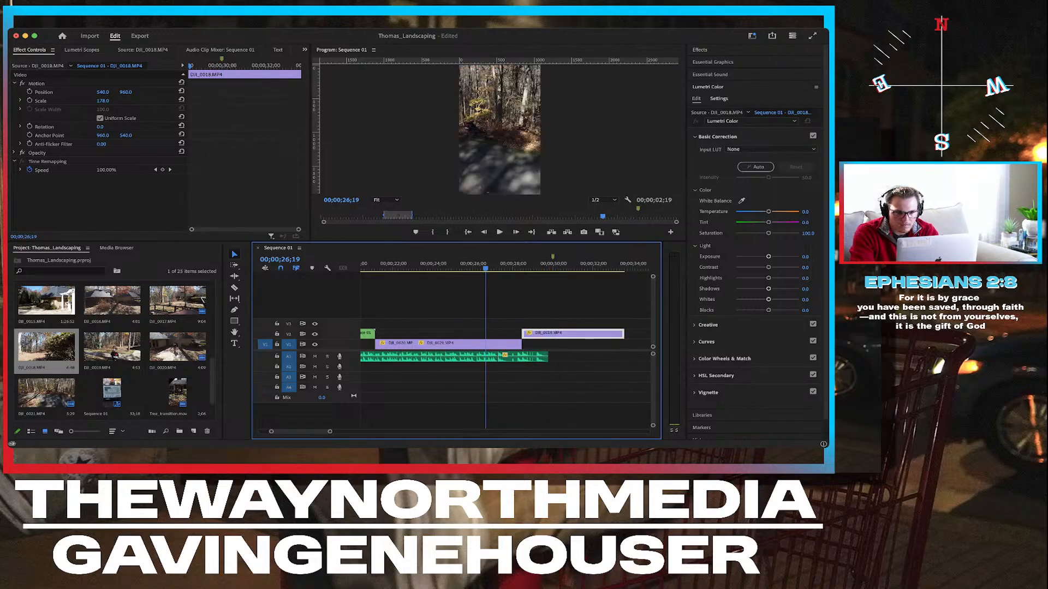
pyautogui.press('space')
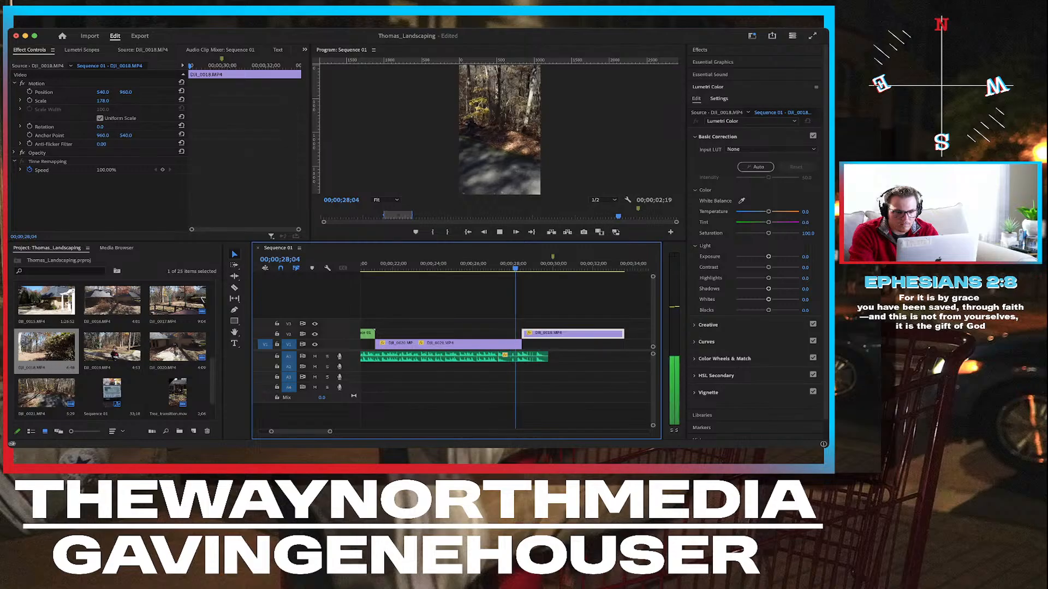
pyautogui.press('space')
pyautogui.moveTo(509, 264); pyautogui.dragTo(498, 265)
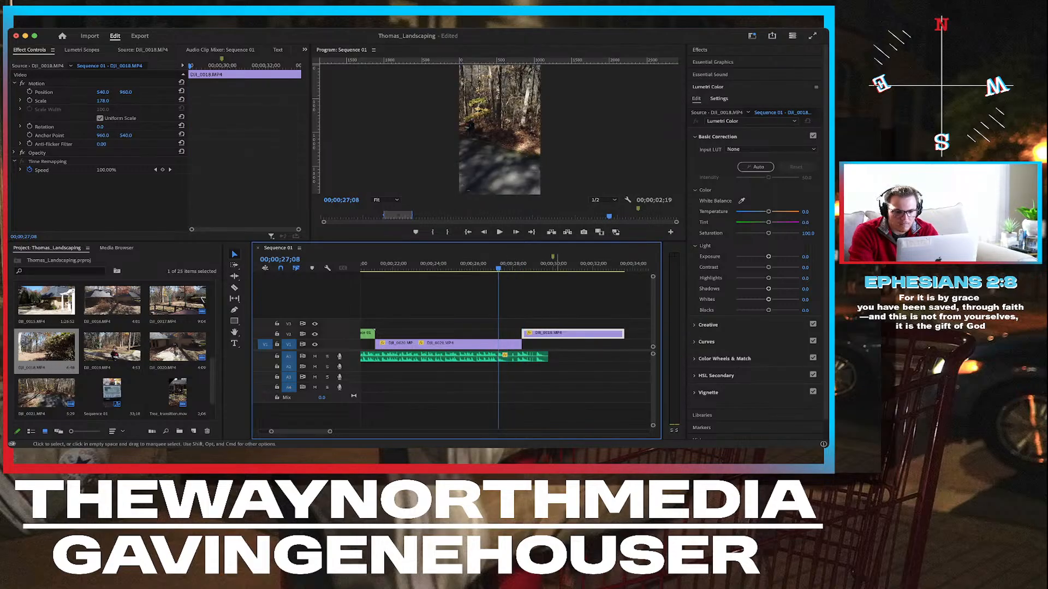
pyautogui.moveTo(560, 334); pyautogui.dragTo(536, 334)
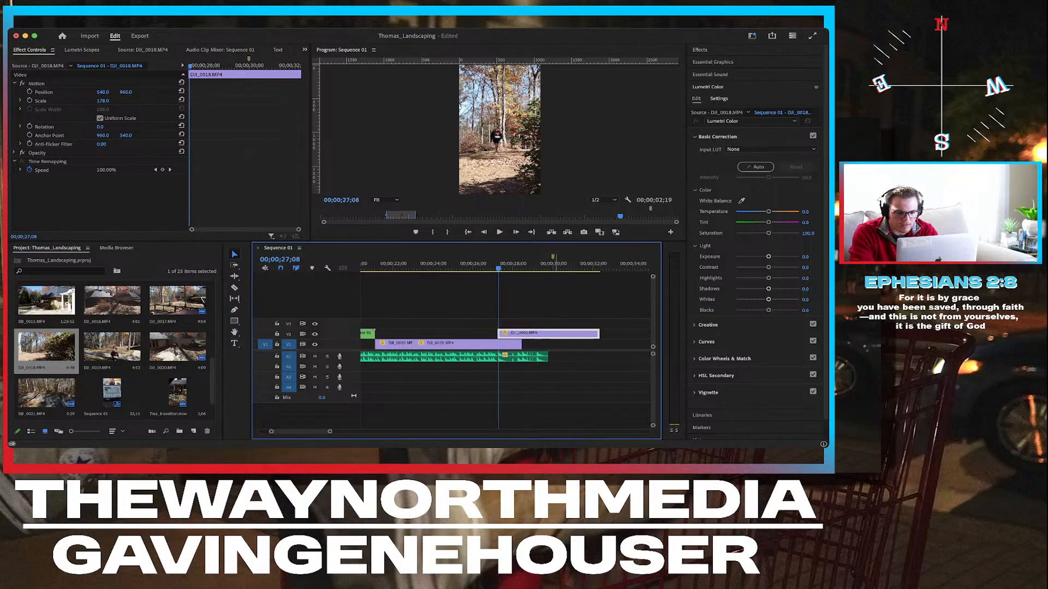
# Play the edit around the DJI_0018 clip and trim the clip's end to 00;00;29;24 where the music stops.
pyautogui.click(413, 264)
pyautogui.press('space')
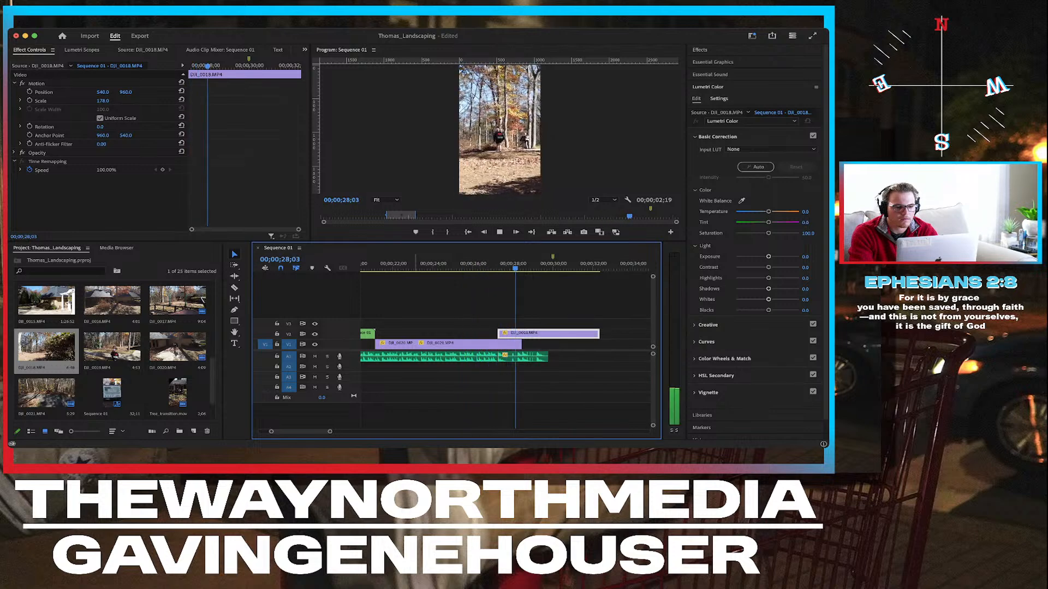
pyautogui.press('space')
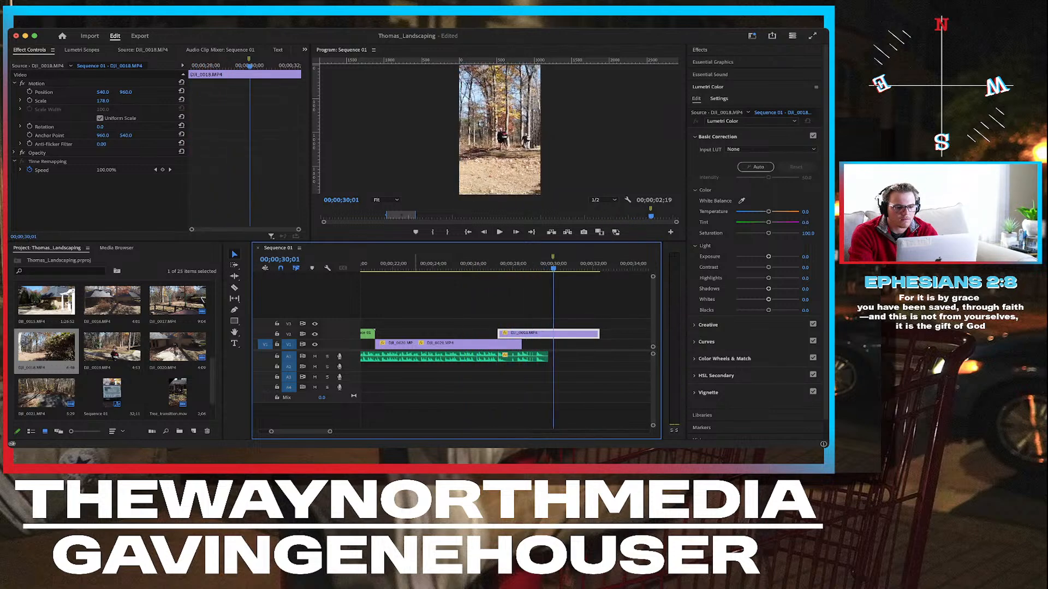
pyautogui.moveTo(599, 333); pyautogui.dragTo(548, 334)
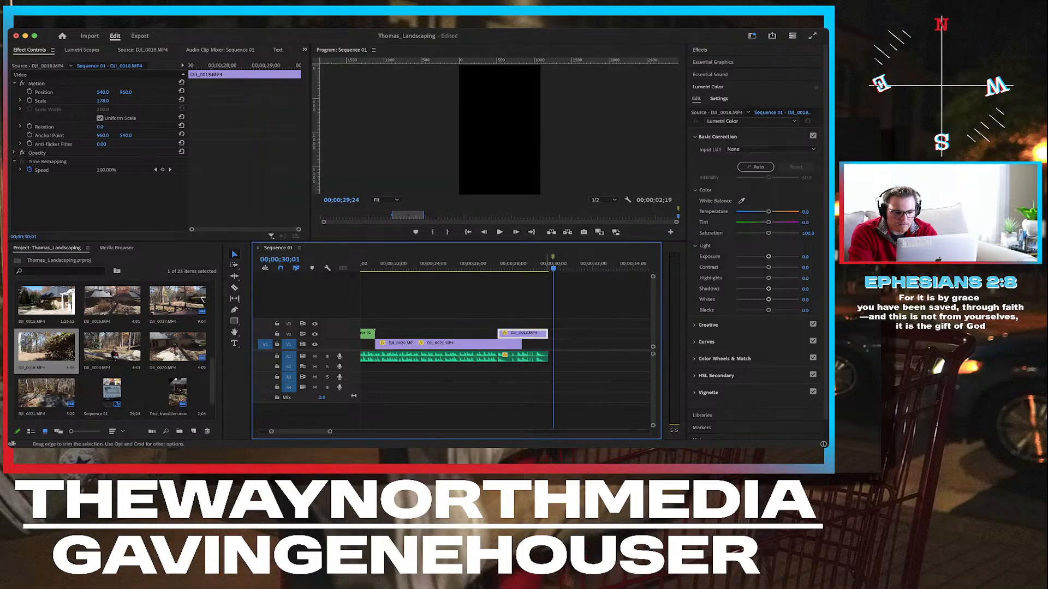
# Add a fade-out transition to the end of the DJI_0018 clip and play the ending.
pyautogui.click(547, 333)
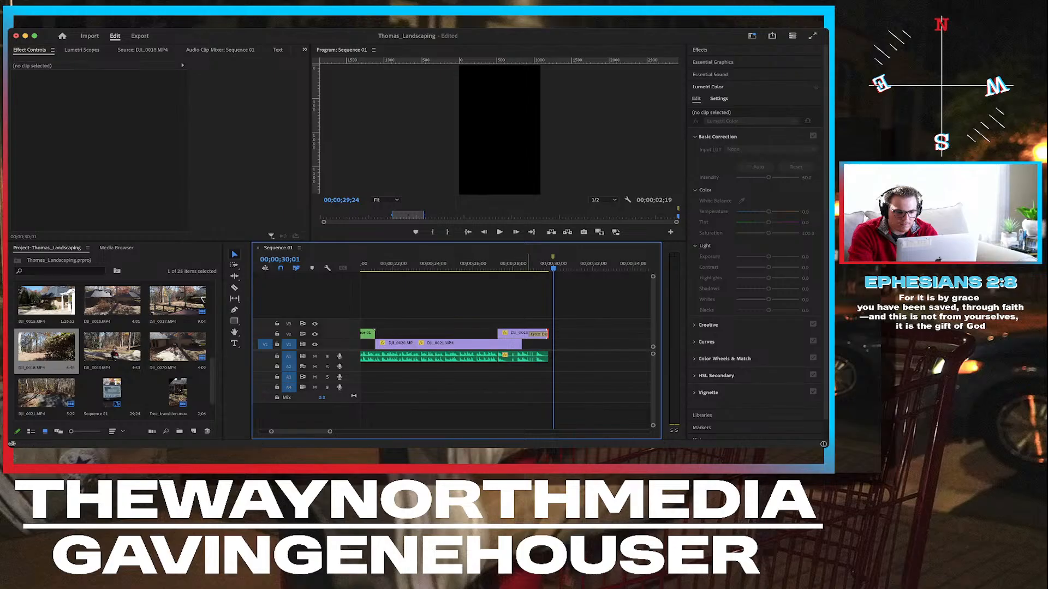
pyautogui.click(529, 264)
pyautogui.press('space')
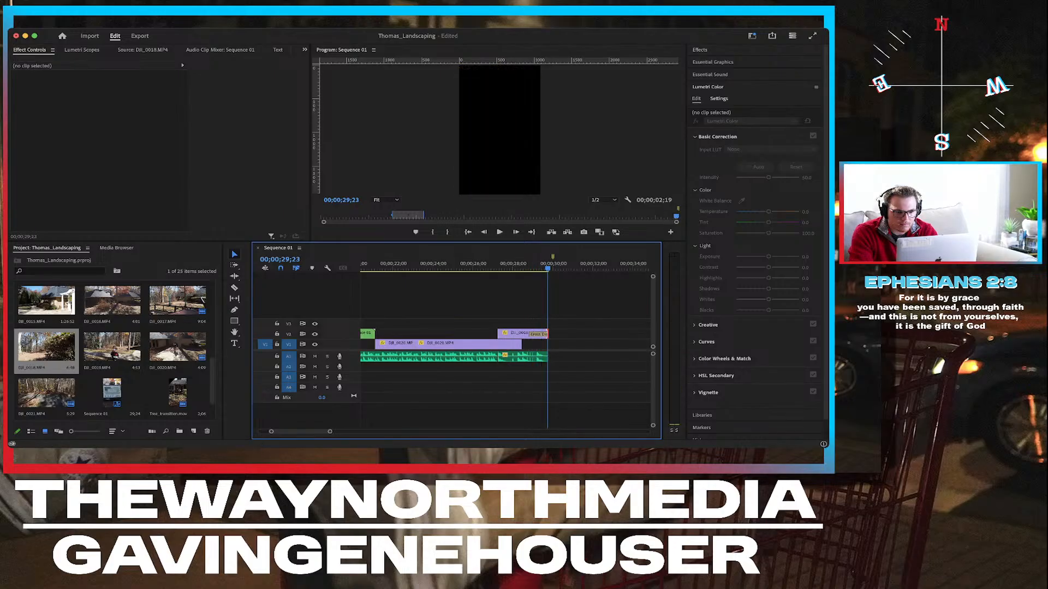
# Mark the whole edit from 00;00;00;00 to 00;00;29;23 as the sequence's in/out range.
pyautogui.press('-')
pyautogui.press('-')
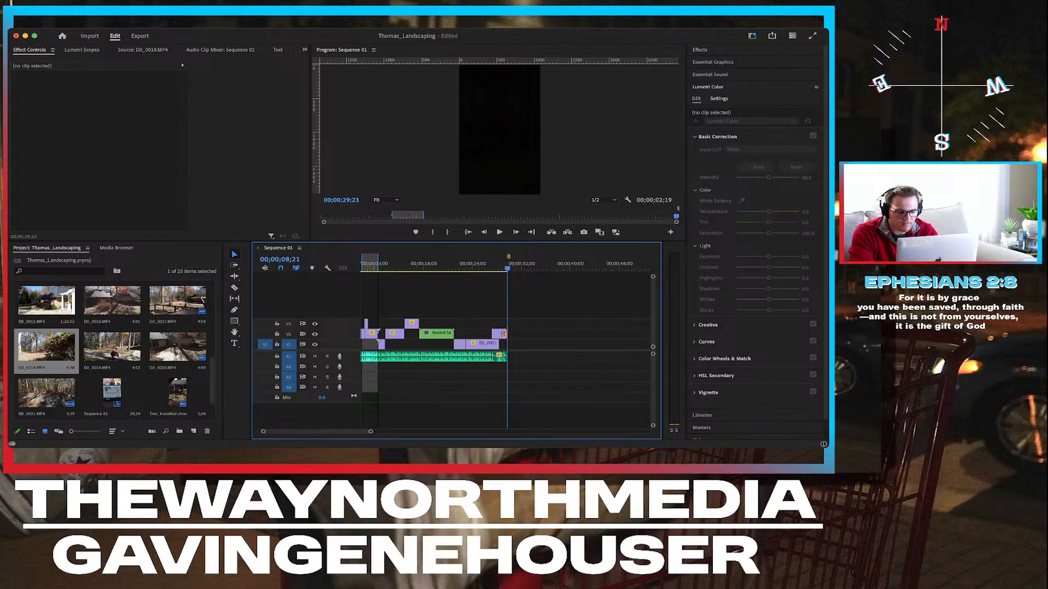
pyautogui.moveTo(379, 266); pyautogui.dragTo(506, 273)
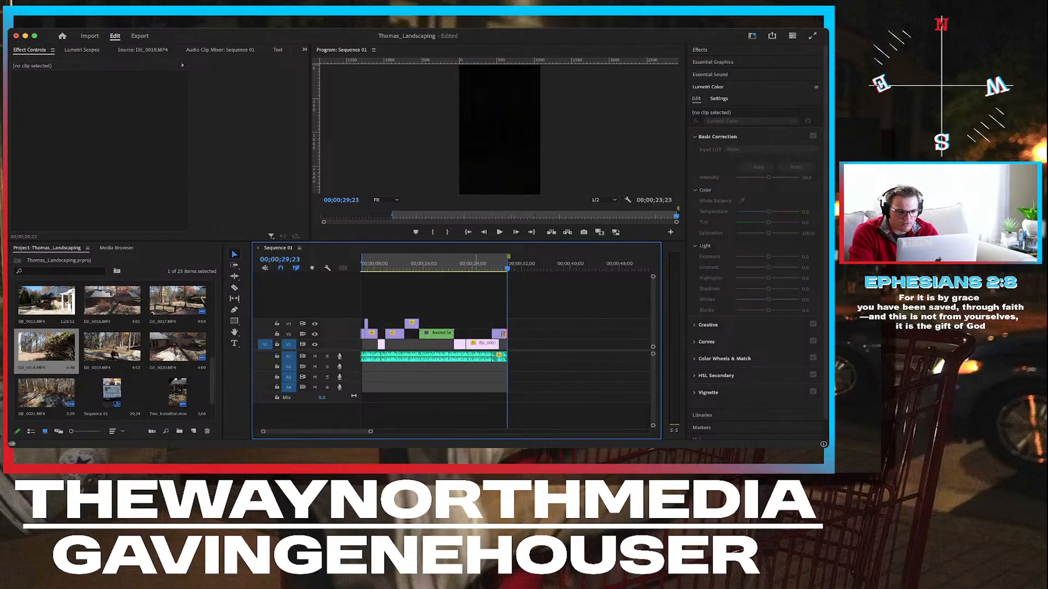
pyautogui.press('space')
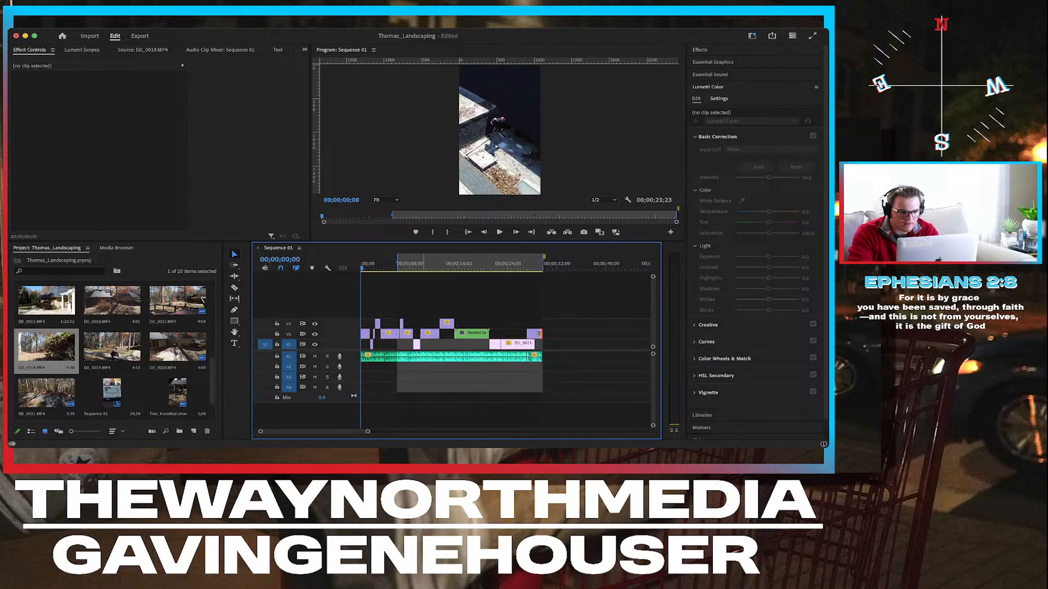
pyautogui.press('i')
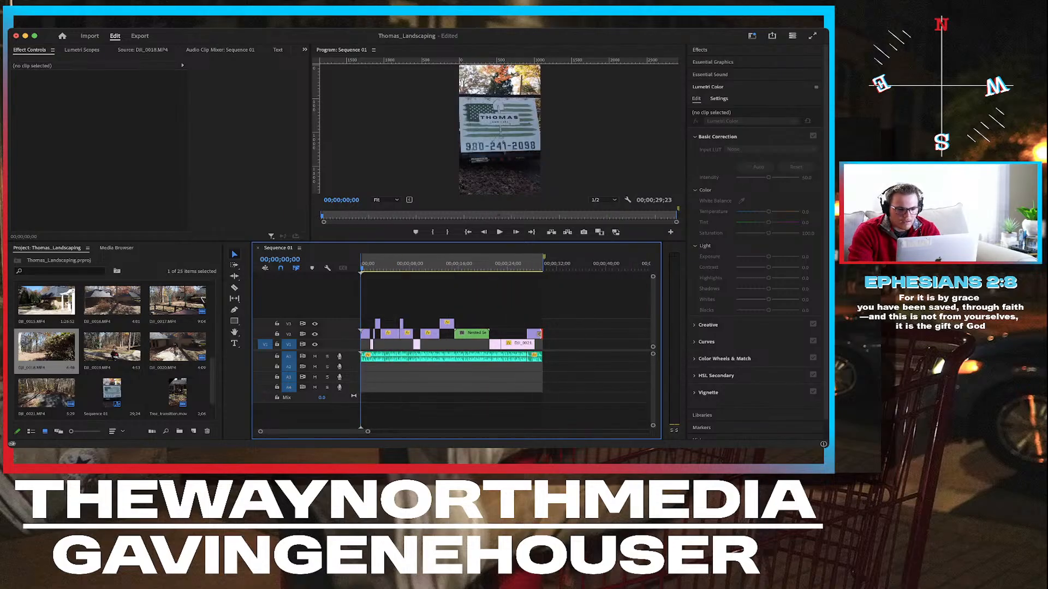
# Maximize the program monitor with the edit at its first frame and save the project.
pyautogui.click(499, 131)
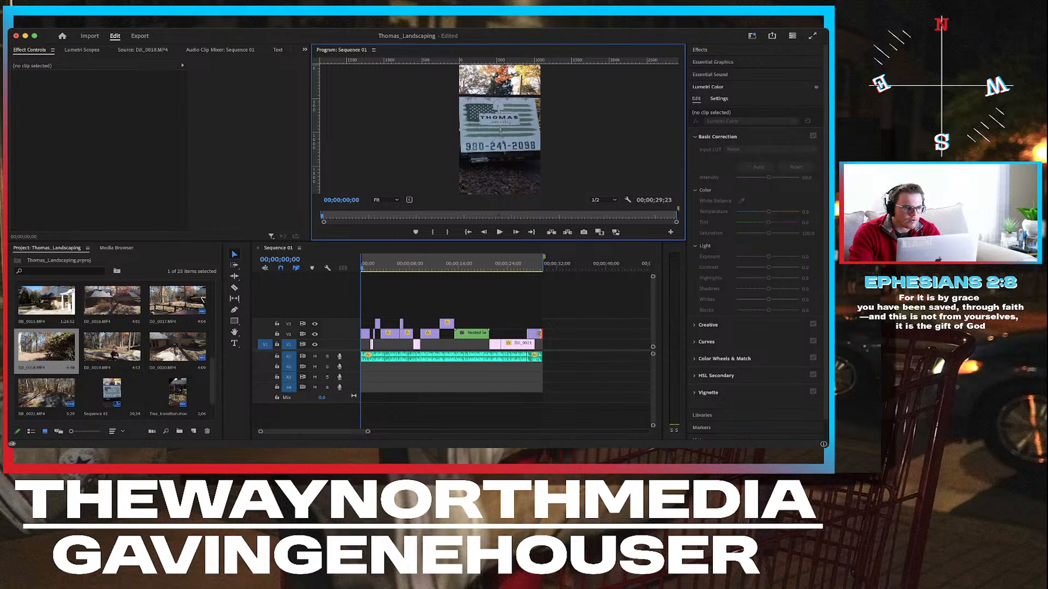
pyautogui.press('`')
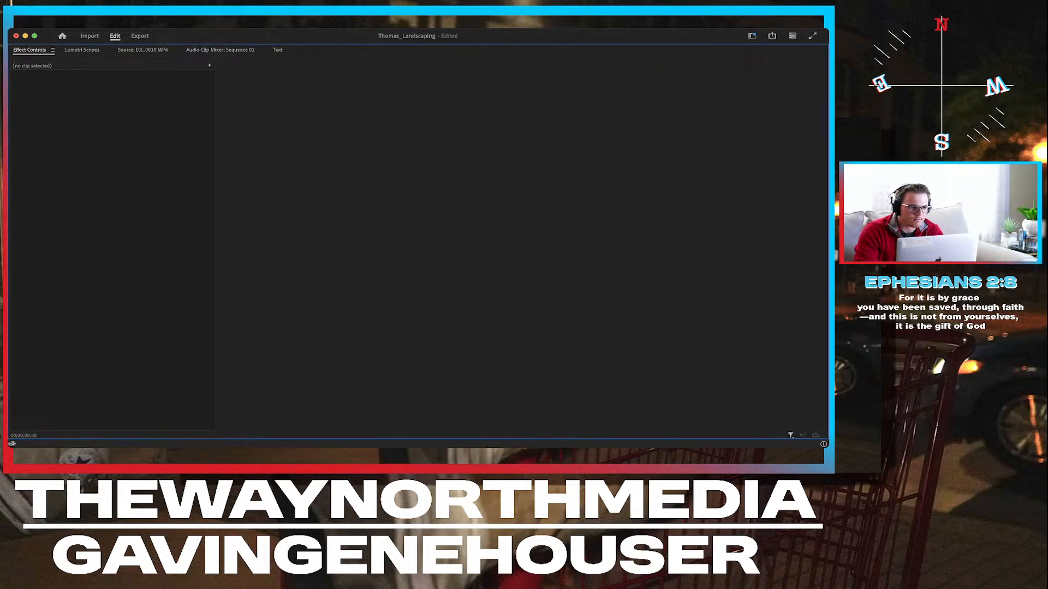
pyautogui.press('`')
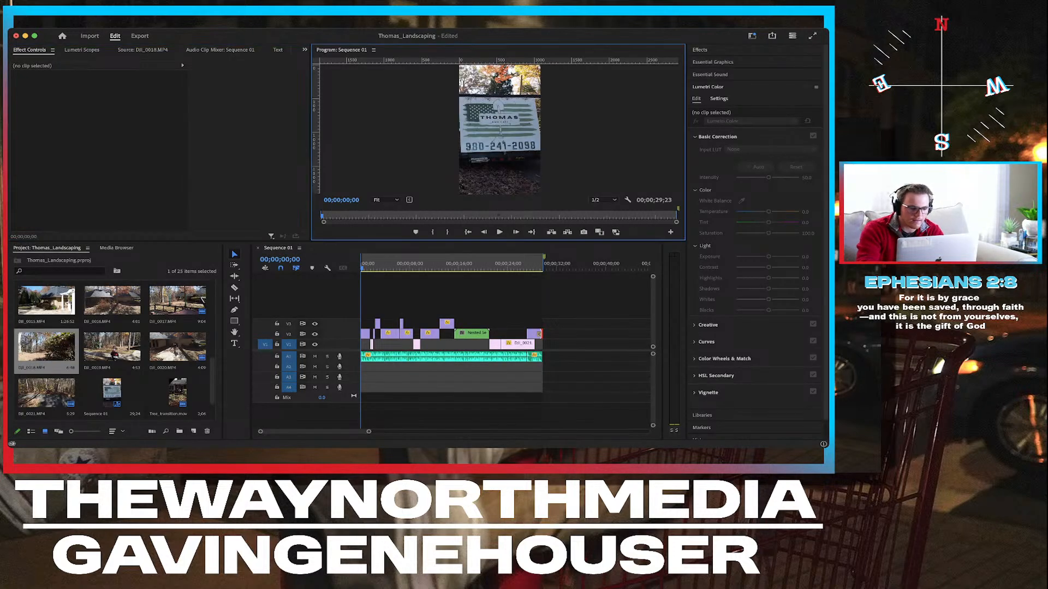
pyautogui.press('`')
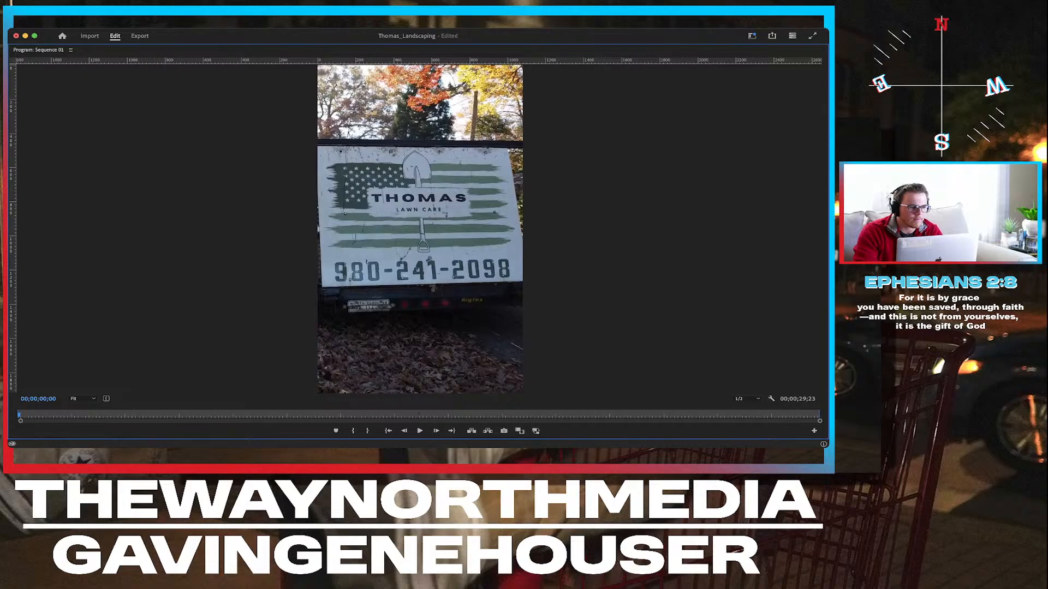
pyautogui.press('super+s')
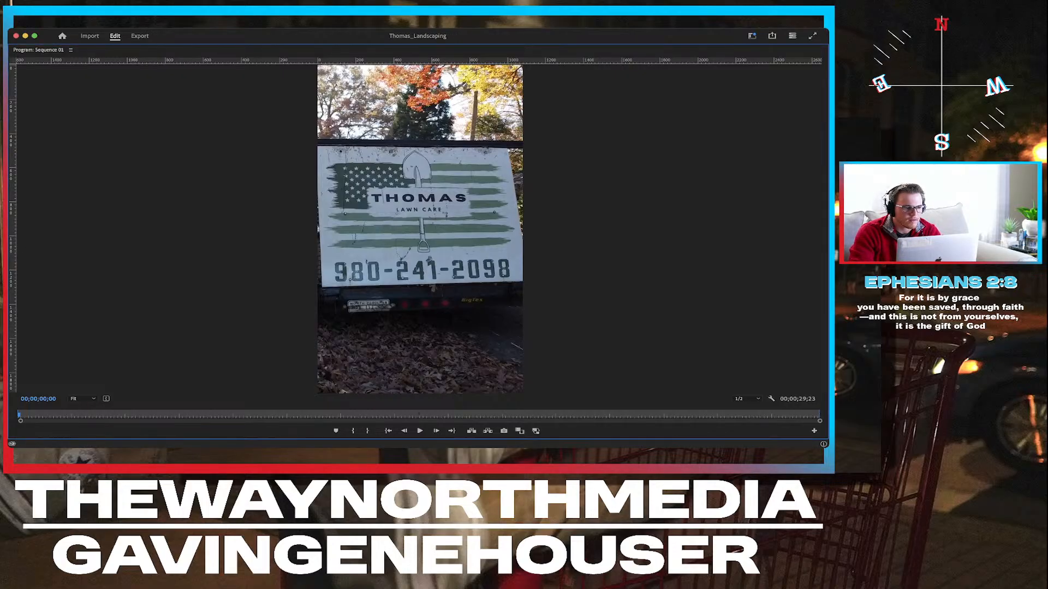
# Play the whole edit in the maximized monitor, restore the panel layout and replay the edit from the start.
pyautogui.press('super+Tab')
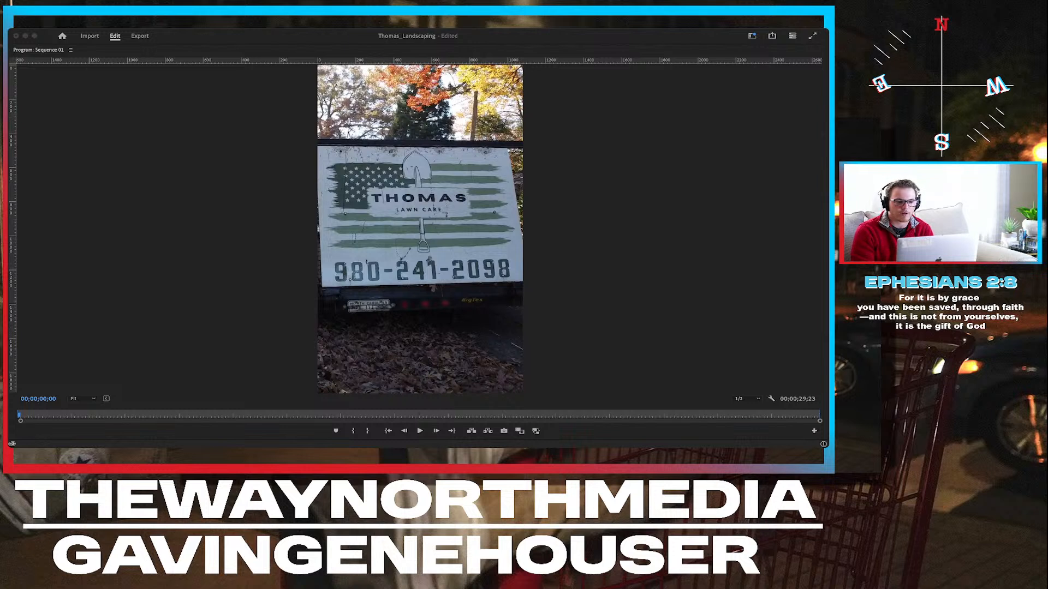
pyautogui.click(420, 431)
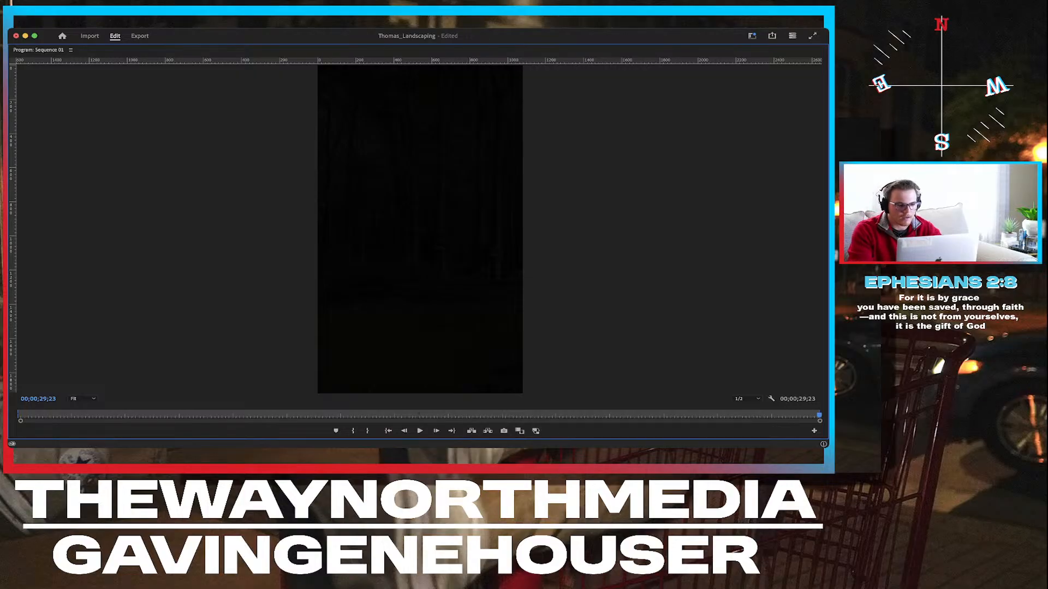
pyautogui.press('`')
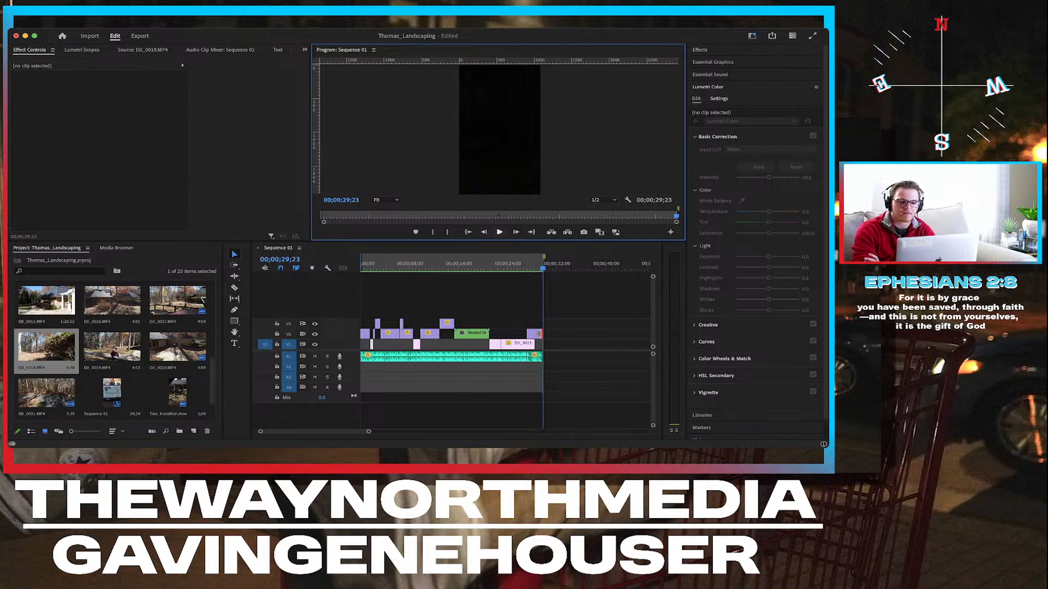
pyautogui.click(499, 232)
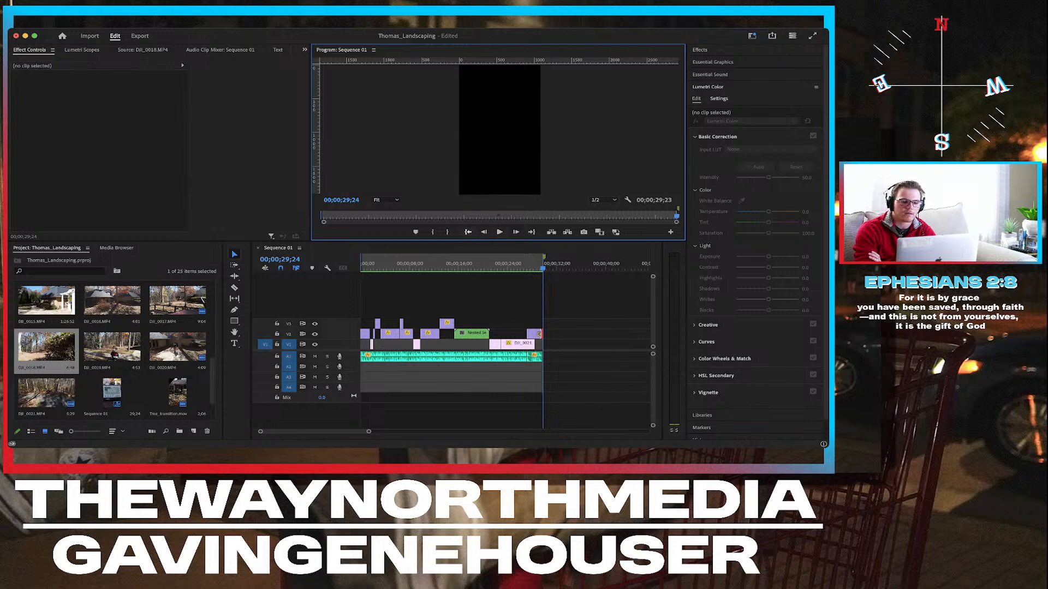
pyautogui.click(468, 232)
pyautogui.press('space')
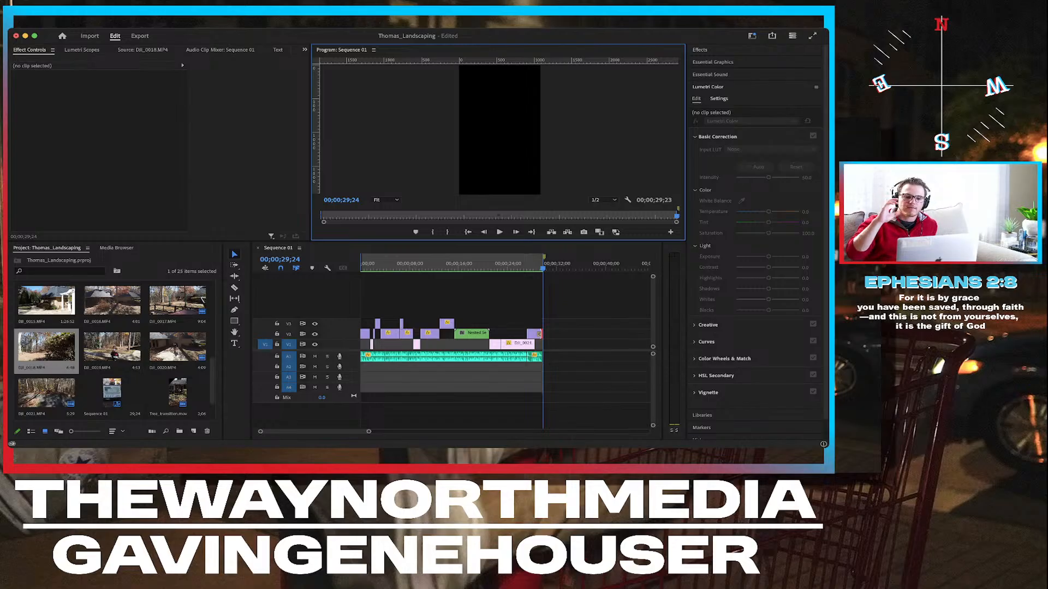
# Inspect the leaf-blower shot at 00;00;21;04 with the preview zoomed to 200%, and return the preview to Fit.
pyautogui.click(490, 265)
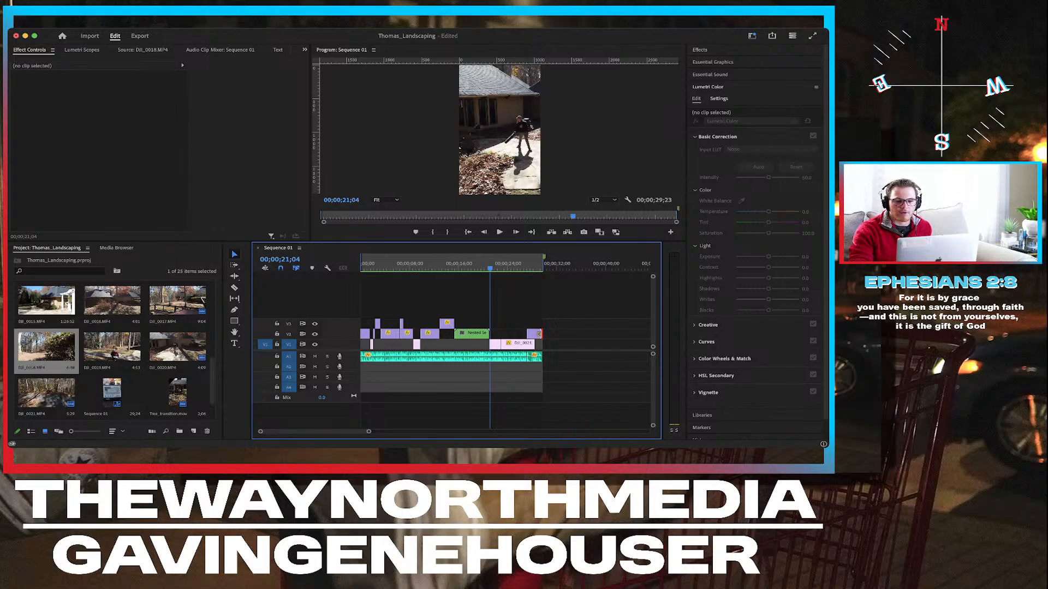
pyautogui.scroll(5, 497, 130)
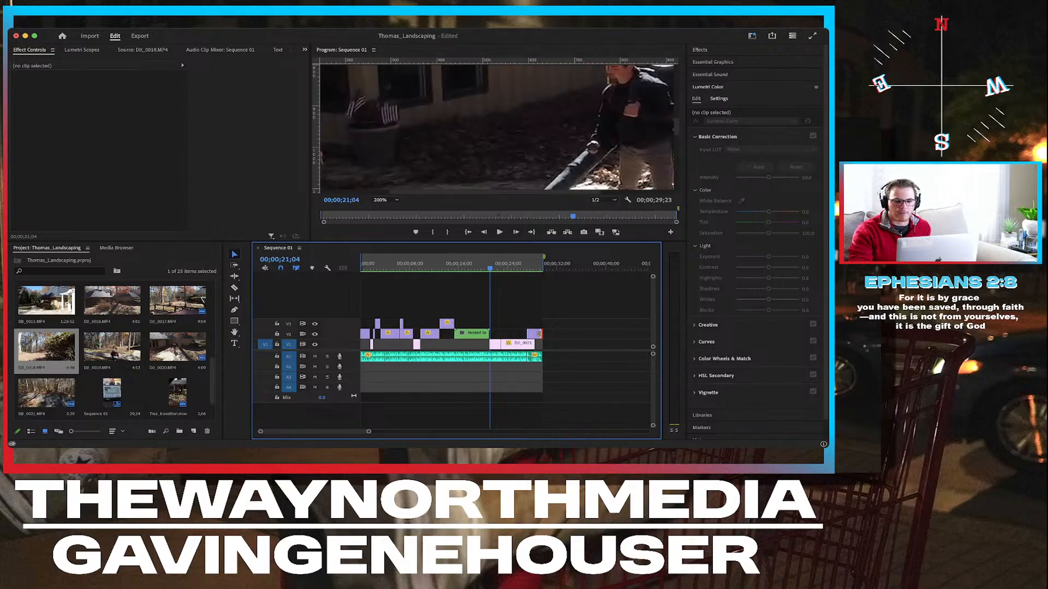
pyautogui.scroll(-2, 497, 130)
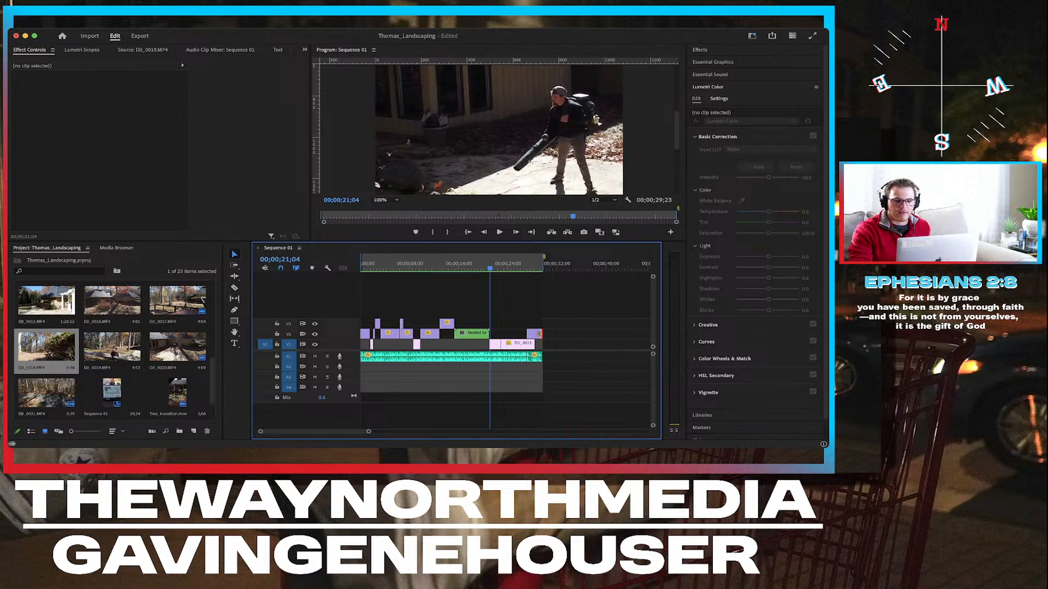
pyautogui.scroll(-1, 498, 130)
pyautogui.scroll(-2, 498, 129)
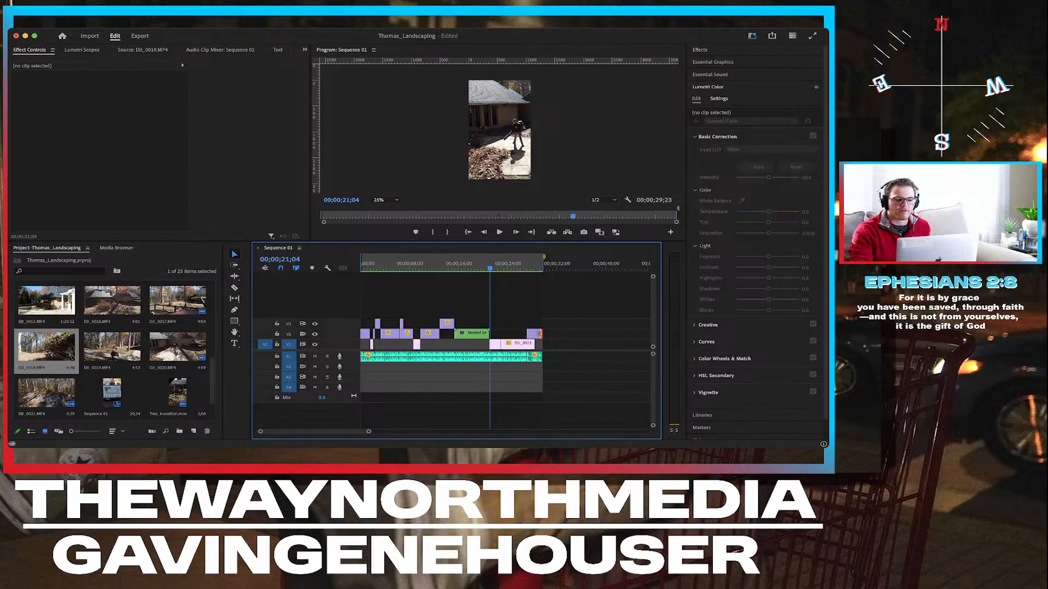
pyautogui.press('super+Tab')
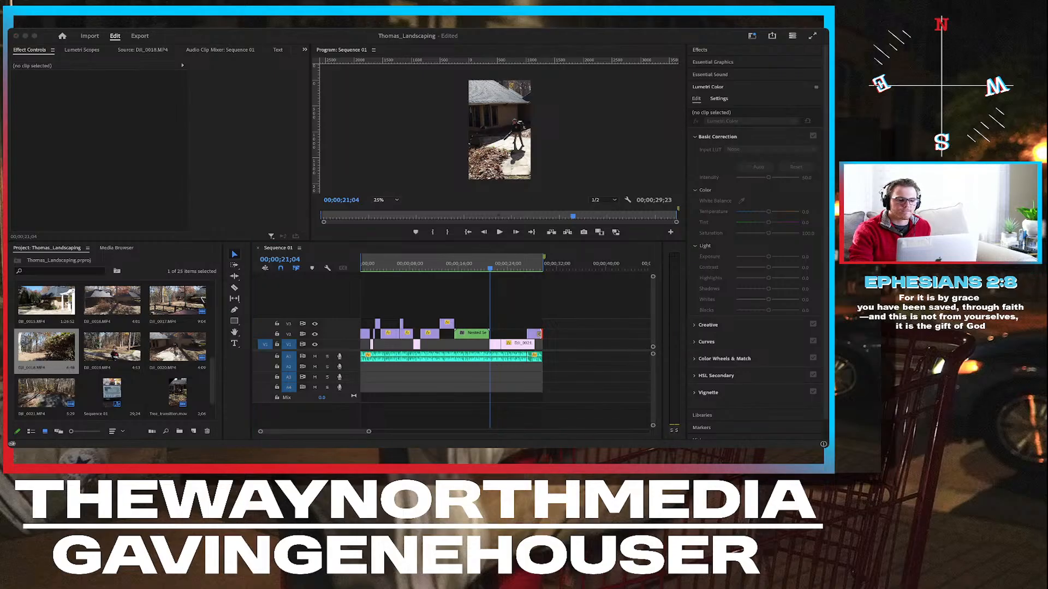
pyautogui.click(380, 200)
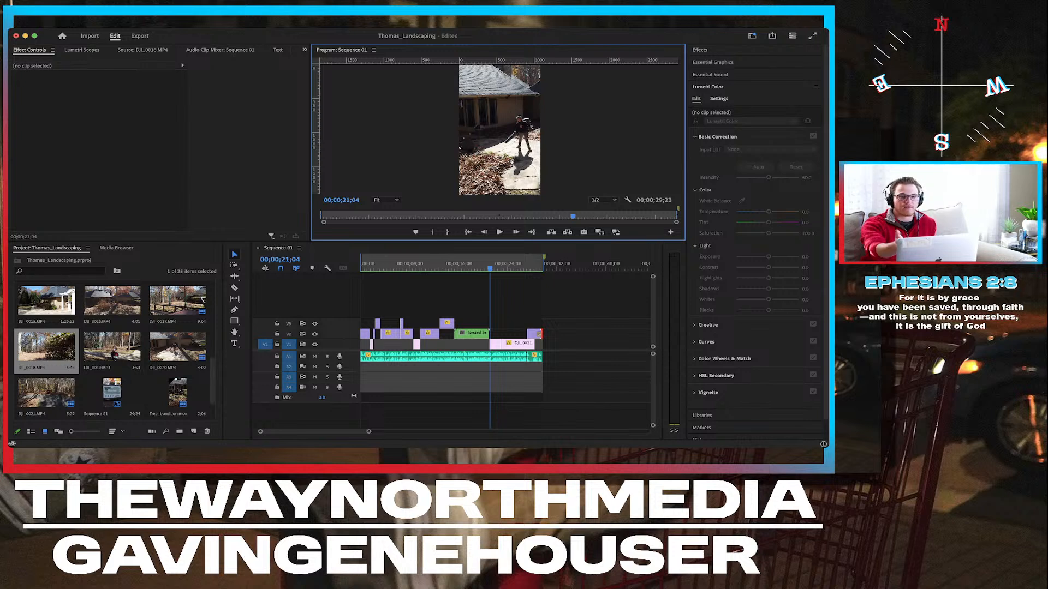
# Play the opening of the edit from the start twice to review its first cuts.
pyautogui.moveTo(396, 263); pyautogui.dragTo(360, 263)
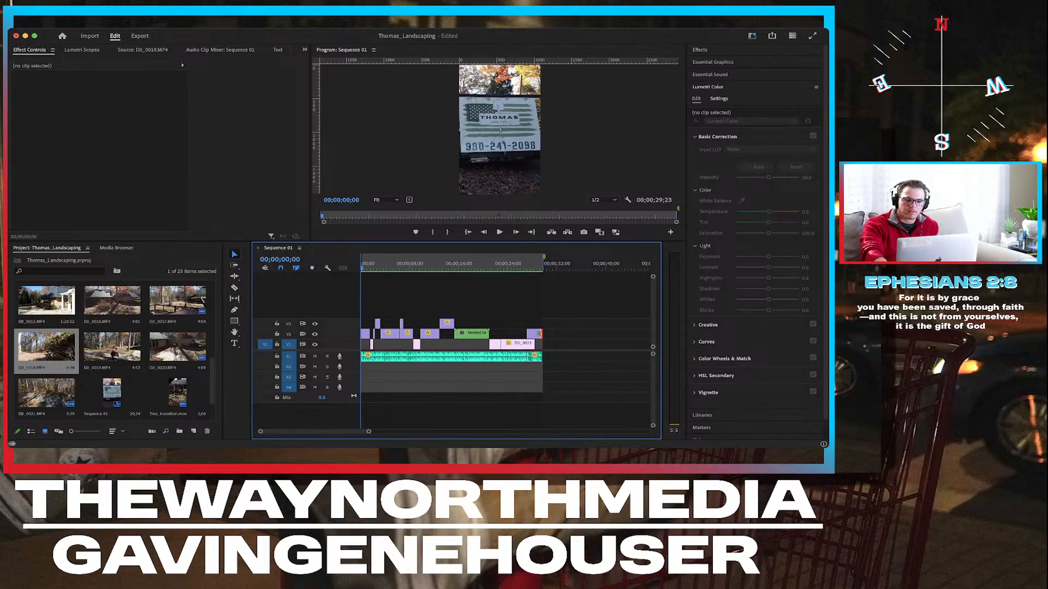
pyautogui.press('space')
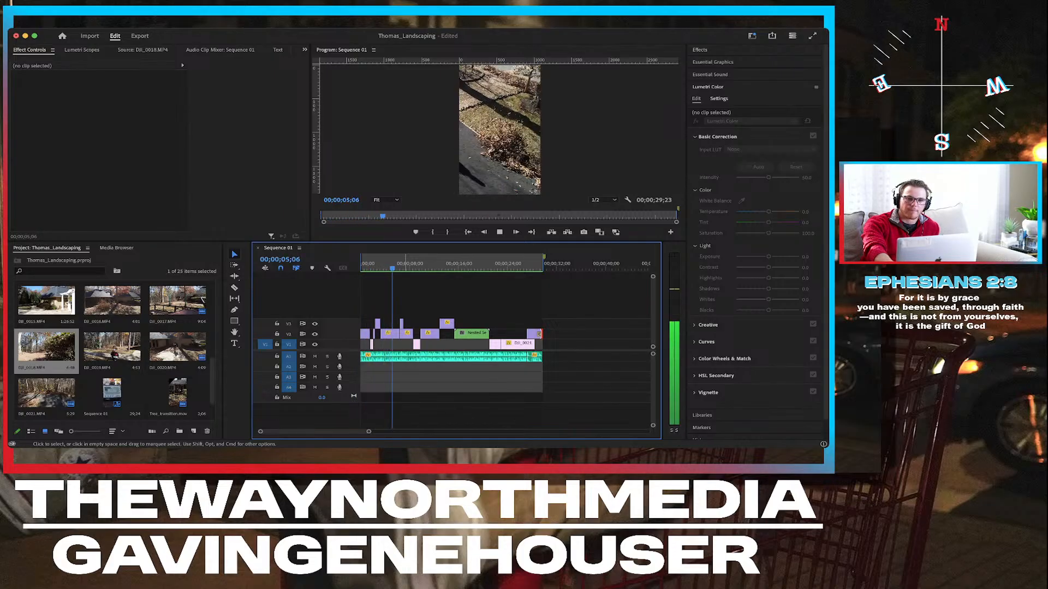
pyautogui.press('space')
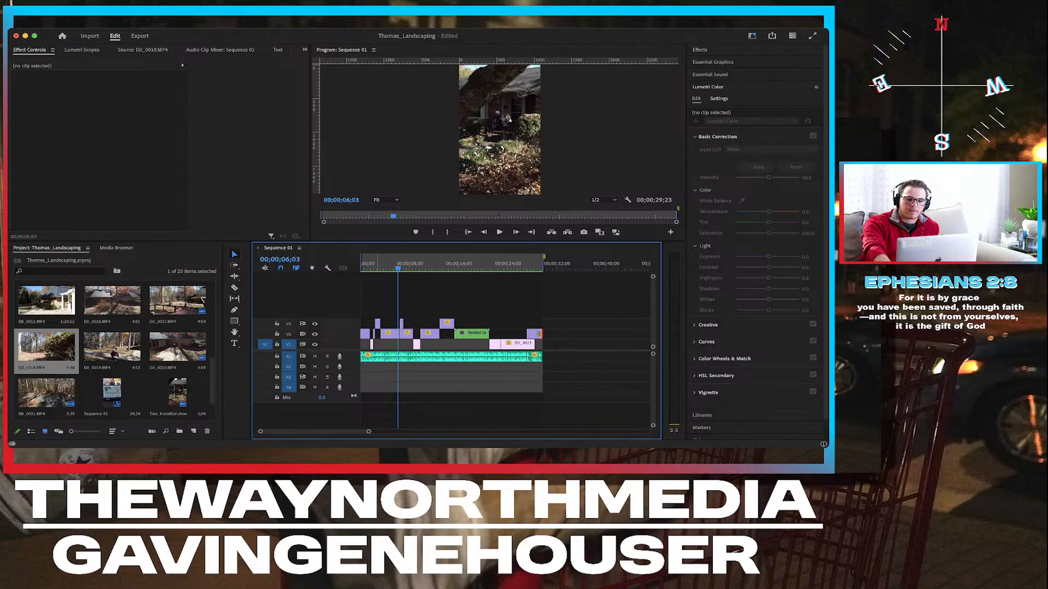
pyautogui.press('Home')
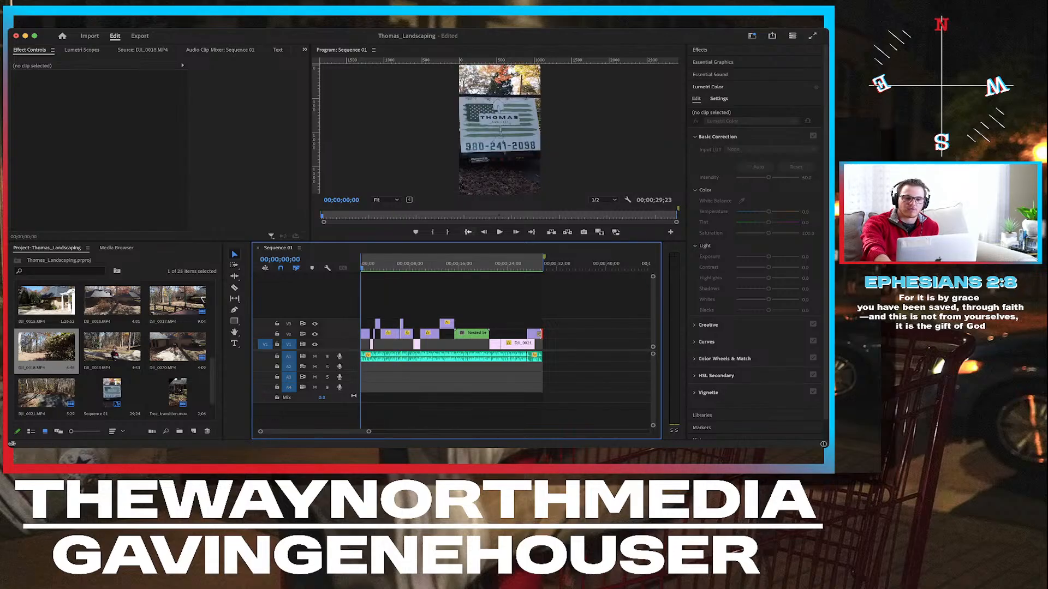
pyautogui.press('space')
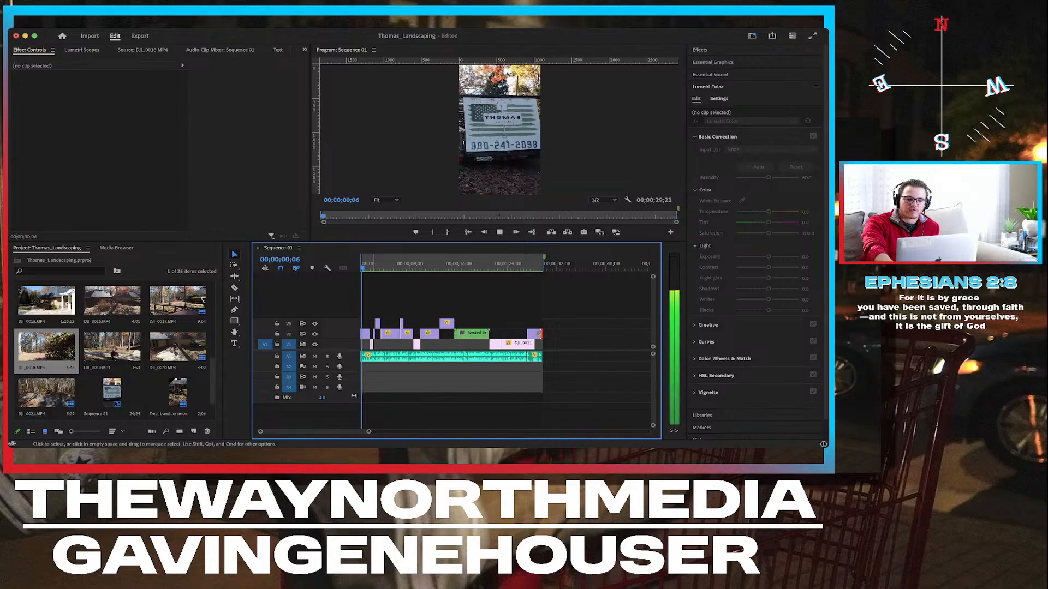
pyautogui.press('space')
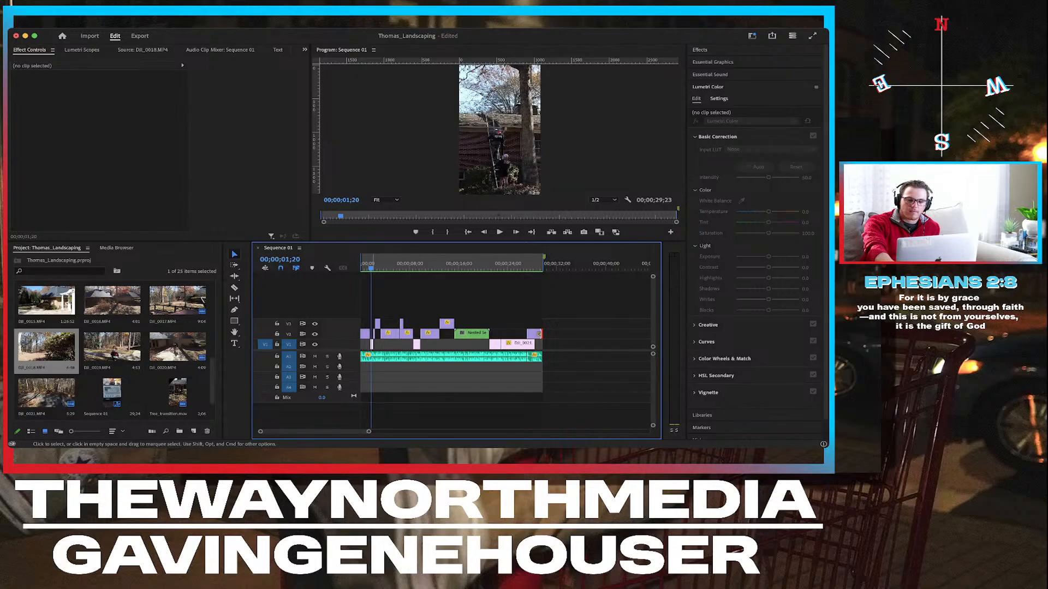
# Step frame by frame back and forth across the first cut between 00;00;01;15 and 00;00;01;19 to check the transition from the trailer shot.
pyautogui.press('Left')
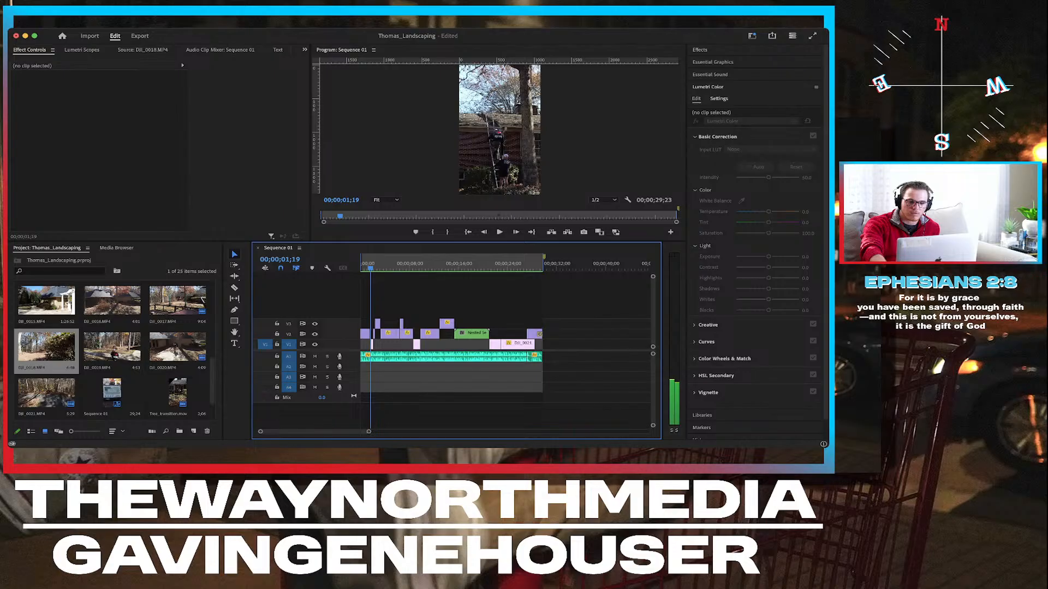
pyautogui.press('Left')
pyautogui.press('Left')
pyautogui.press('Left')
pyautogui.press('Left')
pyautogui.press('Left')
pyautogui.press('Left')
pyautogui.press('Right')
pyautogui.press('Right')
pyautogui.press('Right')
pyautogui.press('Right')
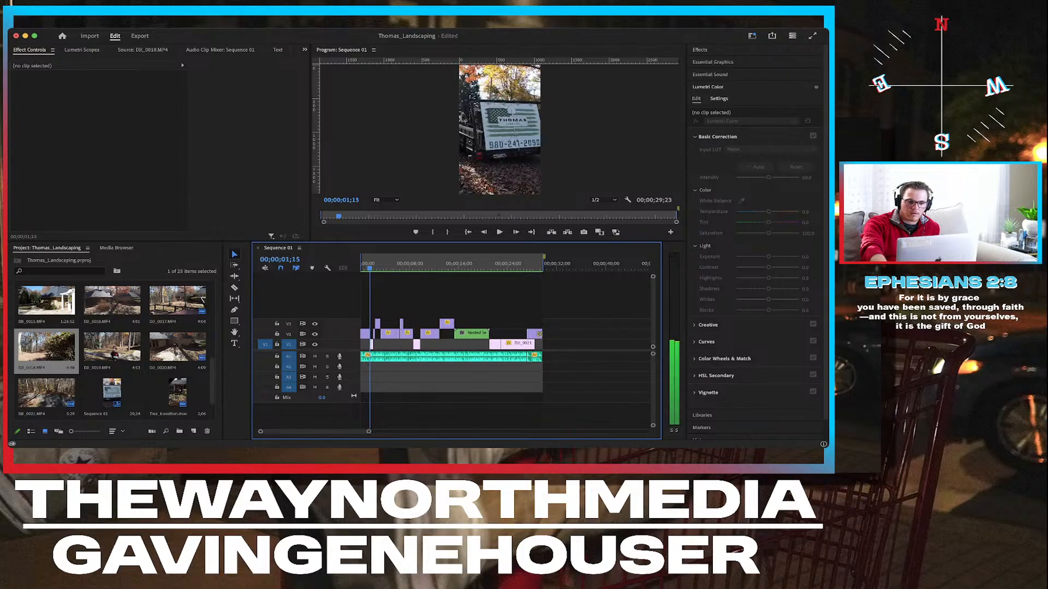
pyautogui.press('Right')
pyautogui.press('Right')
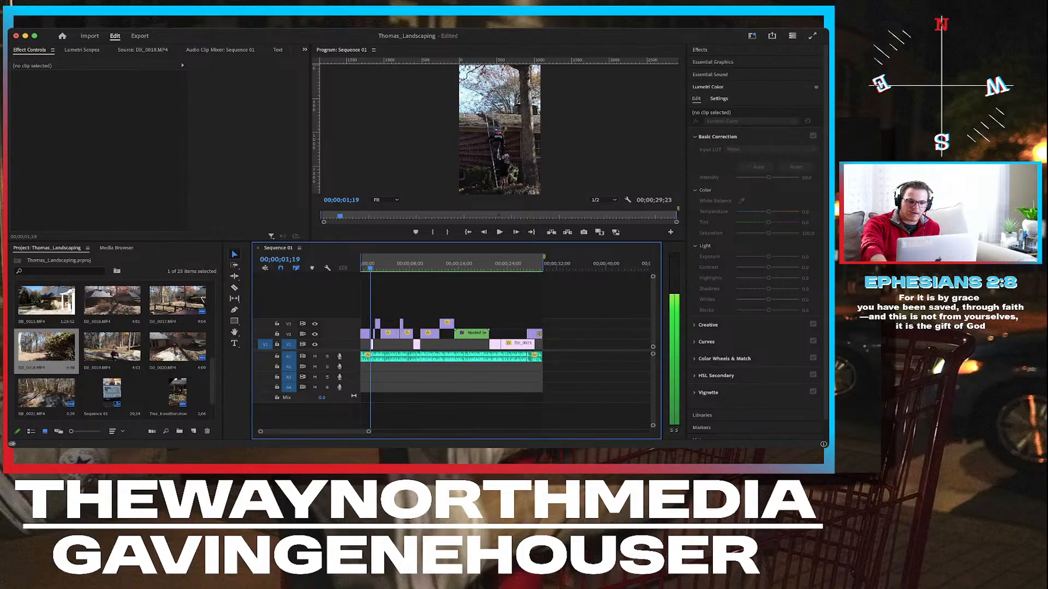
pyautogui.press('Left')
pyautogui.press('Left')
pyautogui.press('Left')
pyautogui.press('Left')
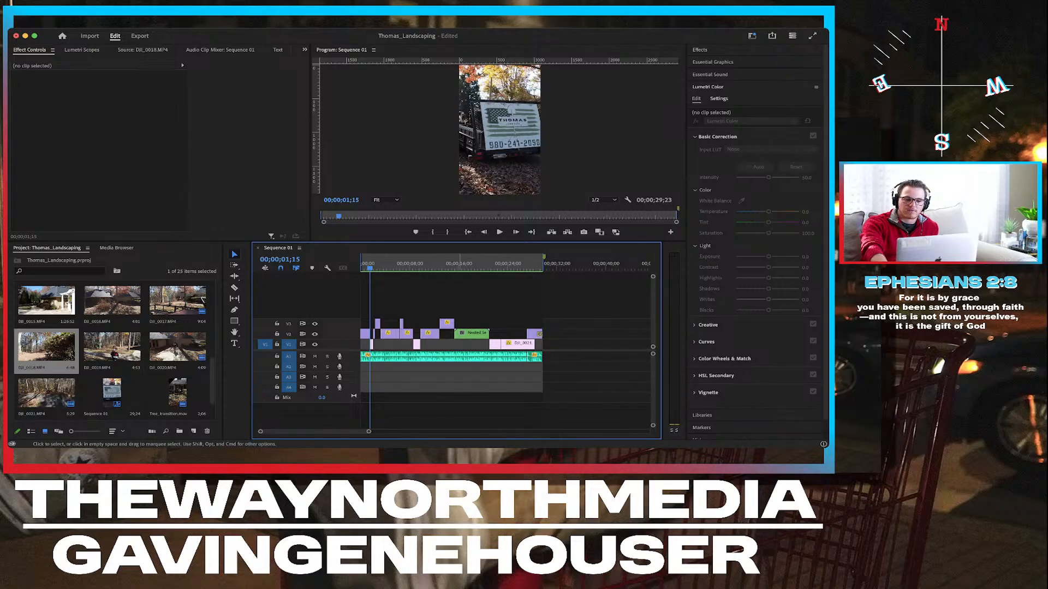
# Move forward through the edit to 00;00;13;05 to review the cuts against the music, and return to the start.
pyautogui.press('Right')
pyautogui.press('Right')
pyautogui.press('Right')
pyautogui.press('Right')
pyautogui.press('Right')
pyautogui.press('Right')
pyautogui.press('Right')
pyautogui.press('Right')
pyautogui.press('Right')
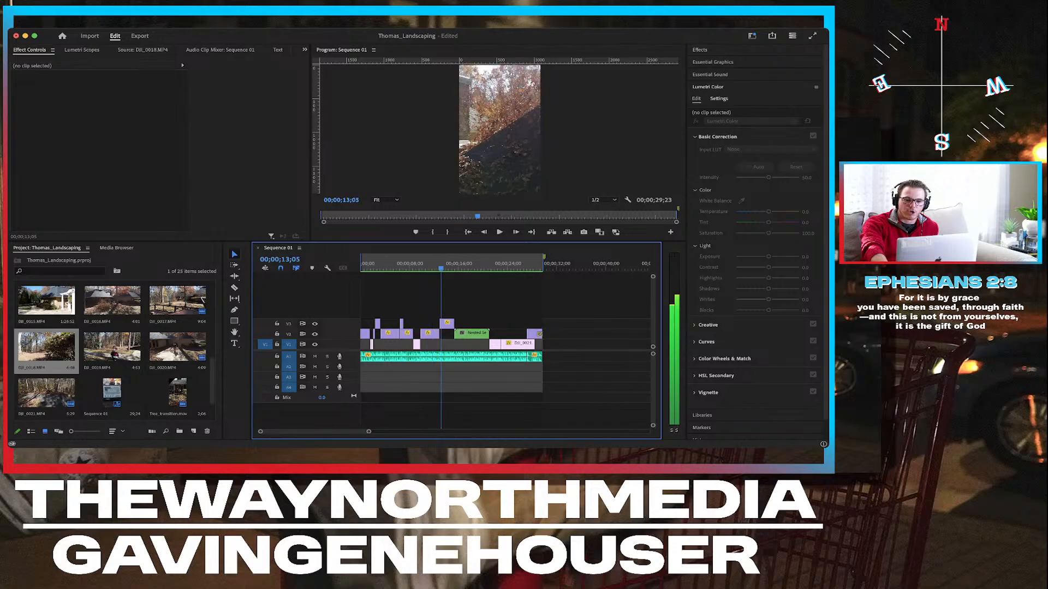
pyautogui.press('Home')
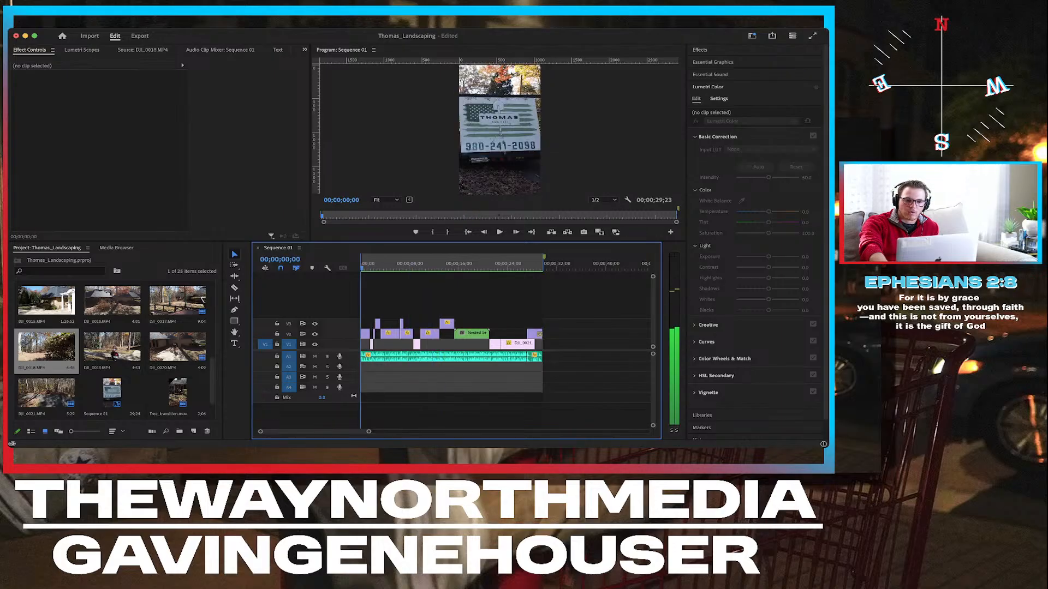
# Scrub through the opening shots to 00;00;04;19 and switch to another app.
pyautogui.moveTo(361, 268); pyautogui.dragTo(367, 268)
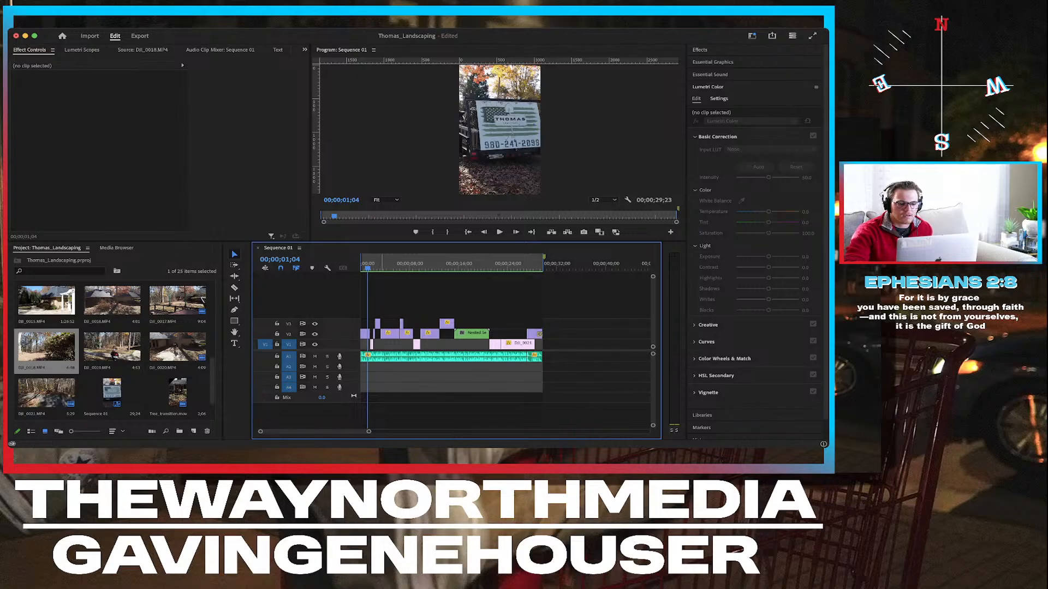
pyautogui.moveTo(381, 264)
pyautogui.mouseDown()
pyautogui.moveTo(541, 264)
pyautogui.moveTo(388, 265)
pyautogui.mouseUp()
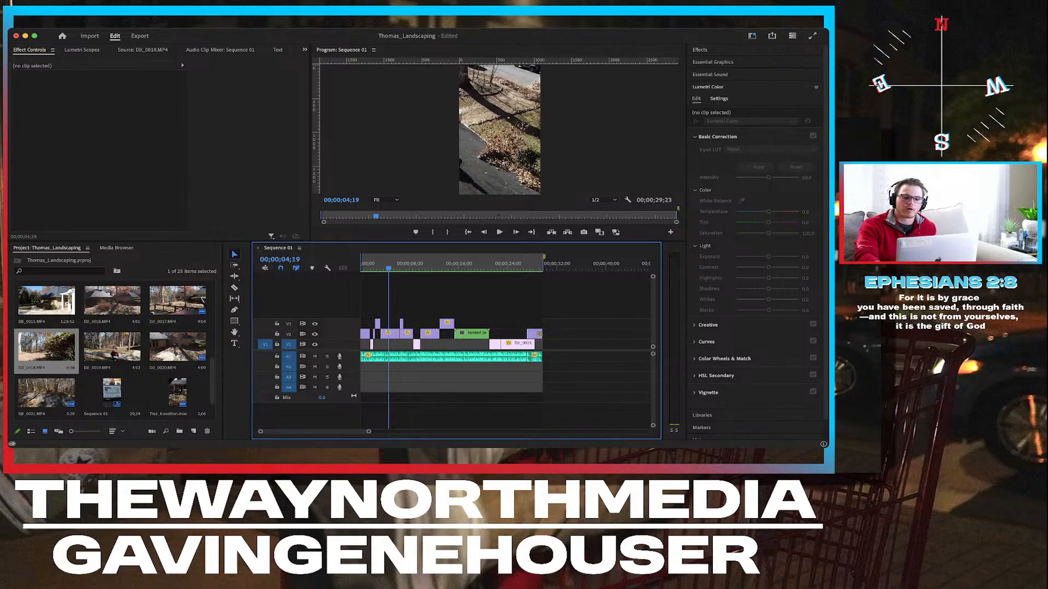
pyautogui.press('super+Tab')
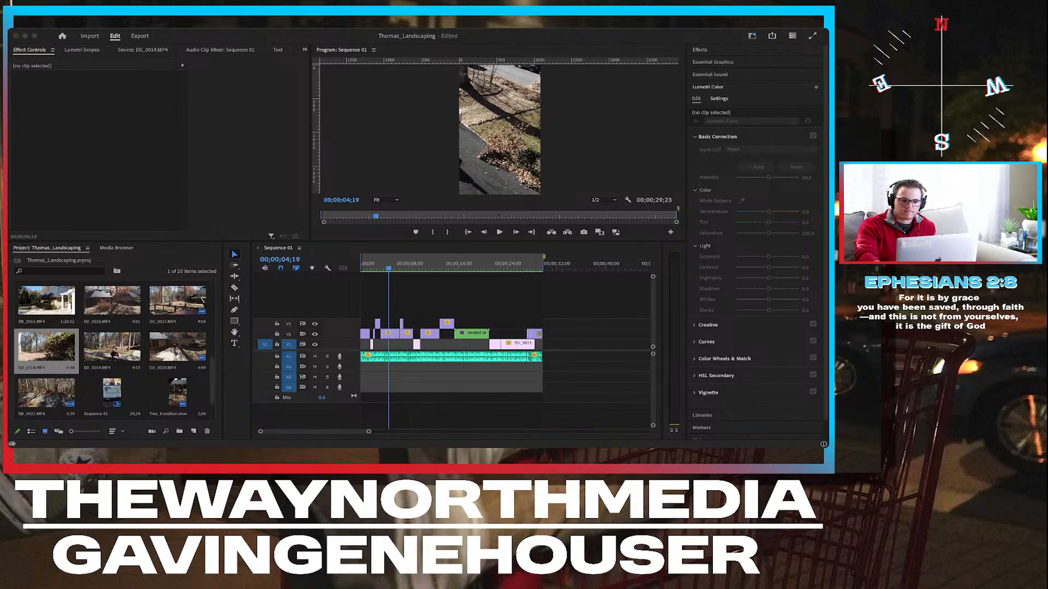